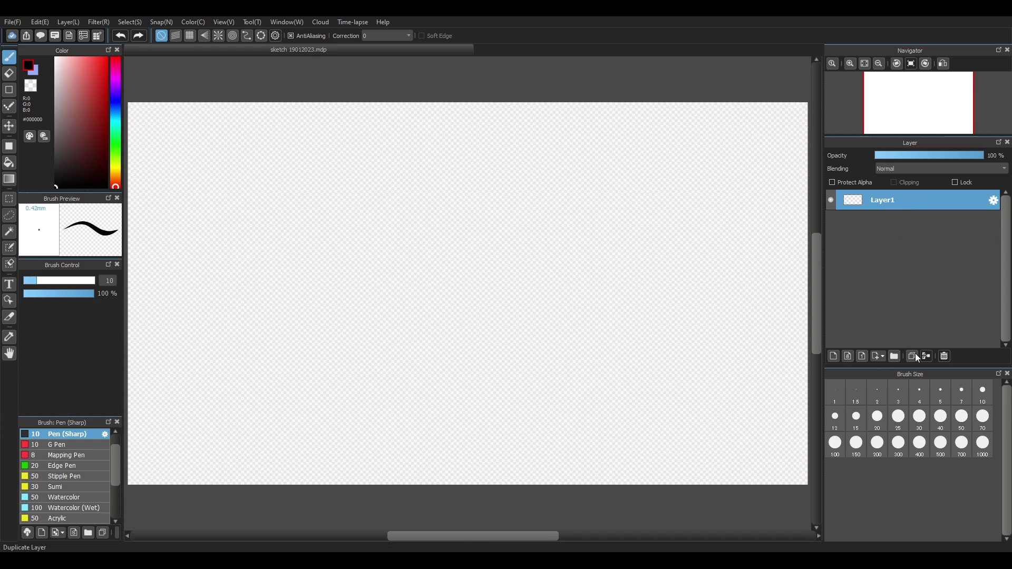
# Create a layer folder named Abby with Layer1 inside it, and make Layer1 the active layer
pyautogui.click(894, 356)
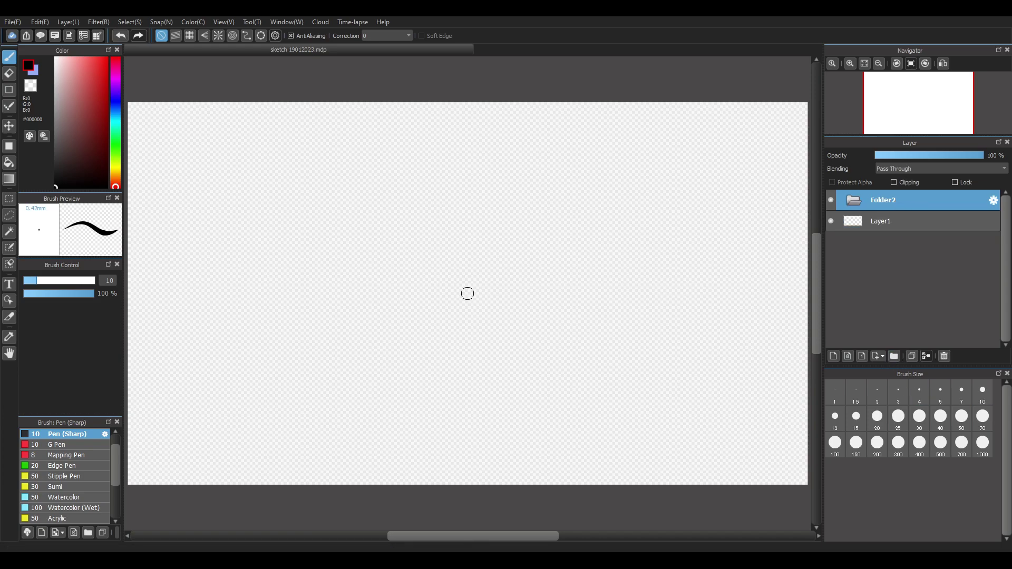
pyautogui.moveTo(884, 221); pyautogui.dragTo(910, 199)
pyautogui.click(914, 202)
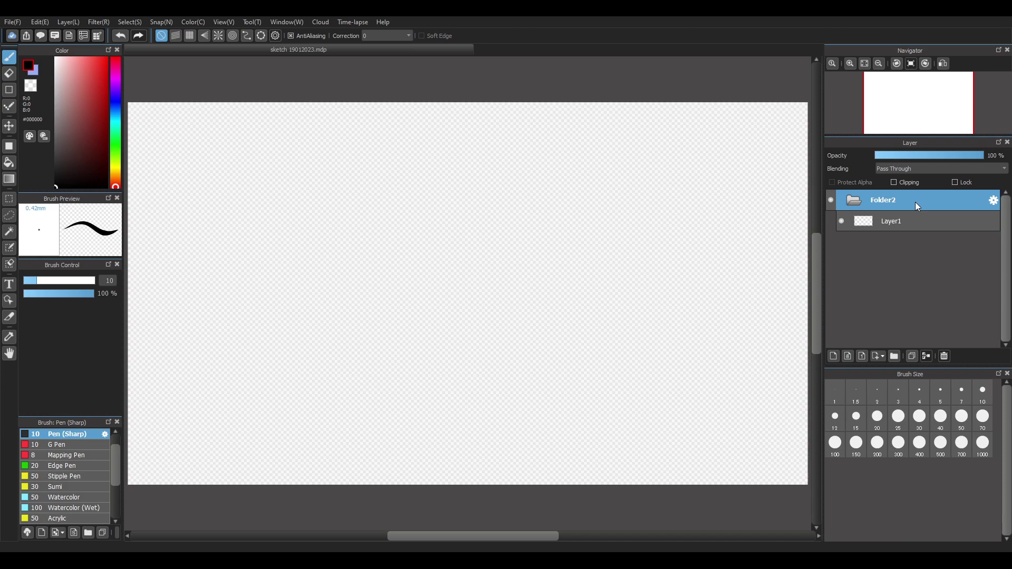
pyautogui.doubleClick(916, 202)
pyautogui.write('Abby')
pyautogui.press('Return')
pyautogui.click(944, 230)
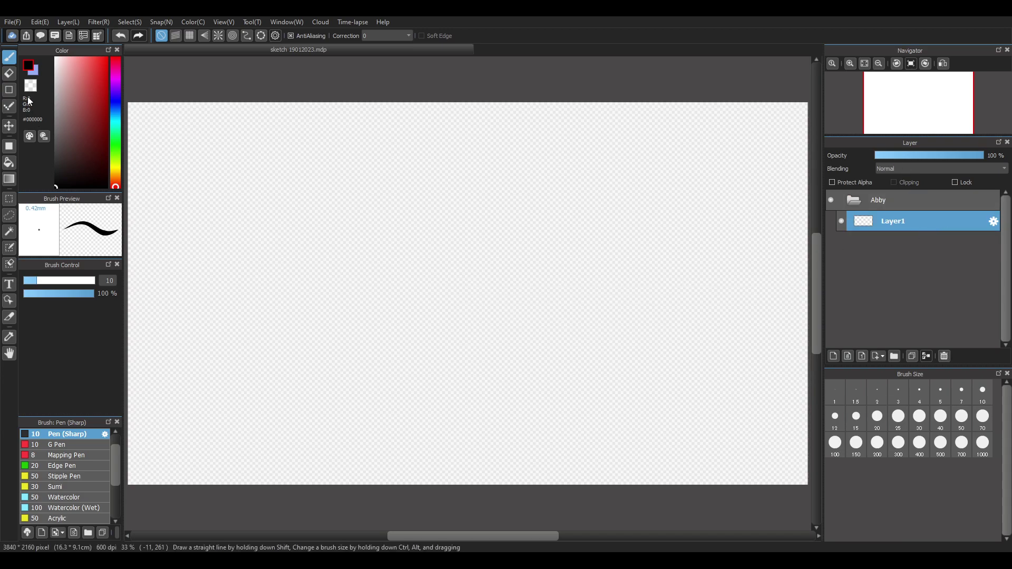
# Add a new layer named White below the Abby folder
pyautogui.click(9, 162)
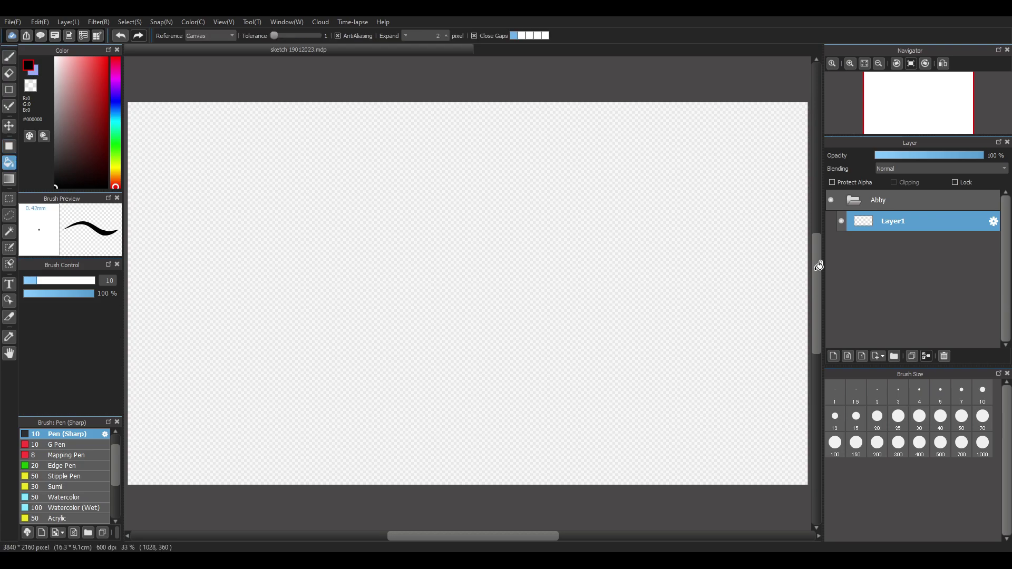
pyautogui.click(834, 356)
pyautogui.moveTo(913, 226); pyautogui.dragTo(903, 258)
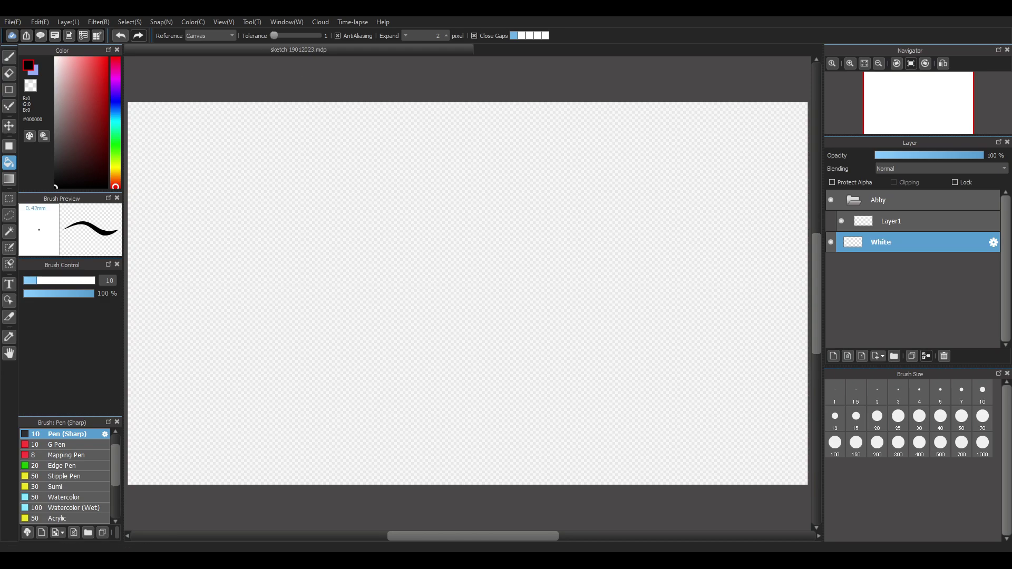
# Fill the whole White layer with pure white (#FFFFFF) using the Bucket tool
pyautogui.click(38, 70)
pyautogui.click(55, 58)
pyautogui.click(385, 282)
# Prepare to draw on Layer1 in the Abby folder with the Pen (Sharp) brush in black
pyautogui.click(9, 56)
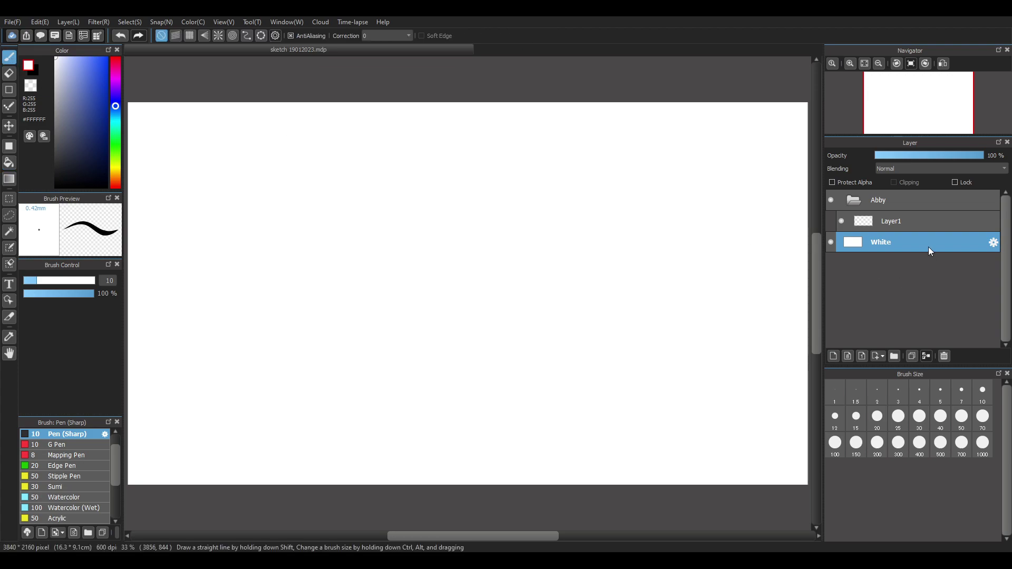
pyautogui.click(949, 224)
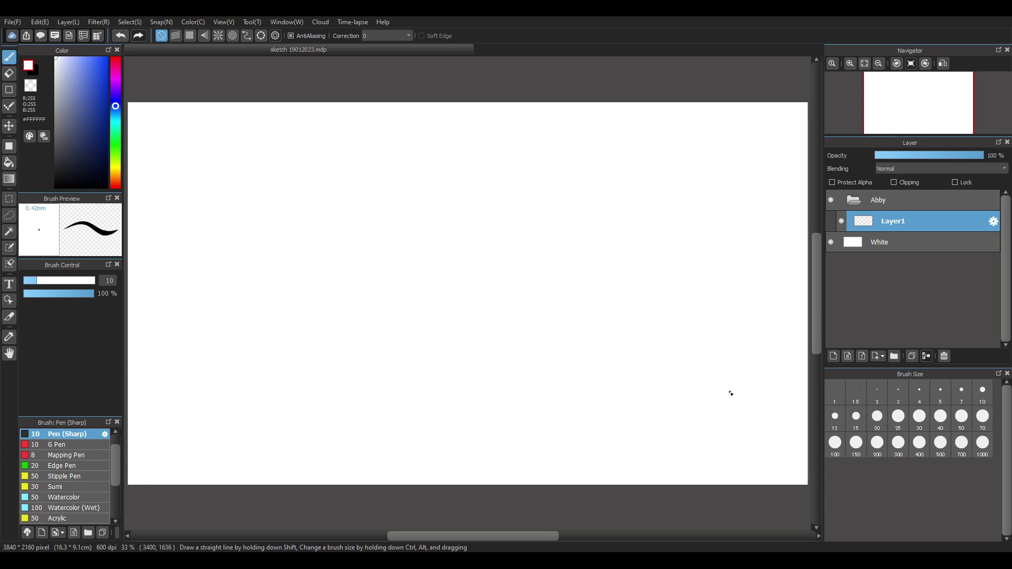
pyautogui.click(35, 71)
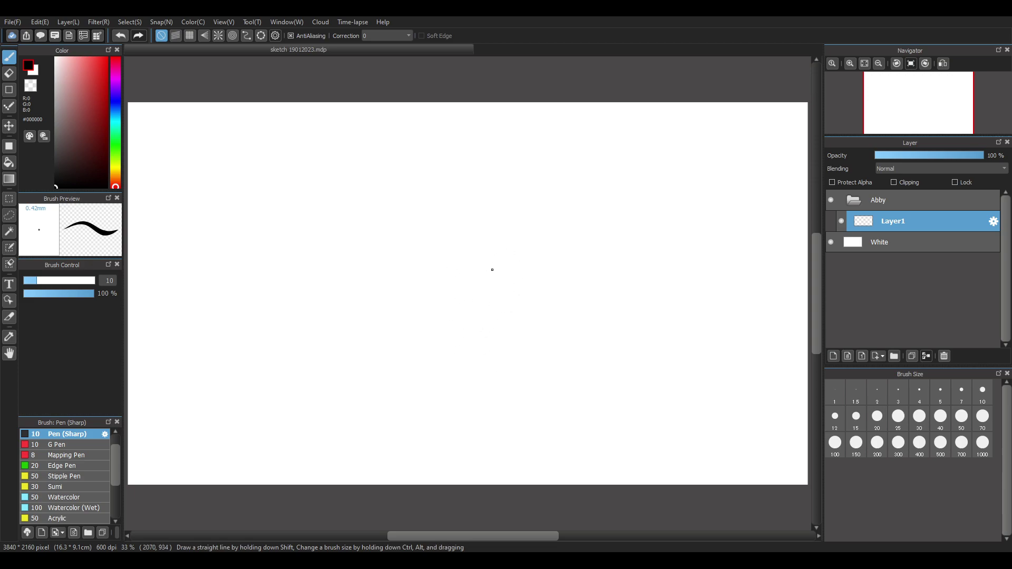
pyautogui.moveTo(512, 268)
pyautogui.mouseDown()
pyautogui.moveTo(529, 264)
pyautogui.moveTo(520, 271)
pyautogui.mouseUp()
pyautogui.moveTo(528, 261); pyautogui.dragTo(525, 306)
pyautogui.hotkey('ctrl', 'z')
pyautogui.hotkey('ctrl', 'z')
pyautogui.moveTo(492, 246)
pyautogui.mouseDown()
pyautogui.moveTo(480, 292)
pyautogui.moveTo(483, 243)
pyautogui.moveTo(498, 250)
pyautogui.moveTo(486, 259)
pyautogui.mouseUp()
pyautogui.hotkey('ctrl', 'z')
pyautogui.hotkey('ctrl', 'z')
pyautogui.hotkey('ctrl', 'z')
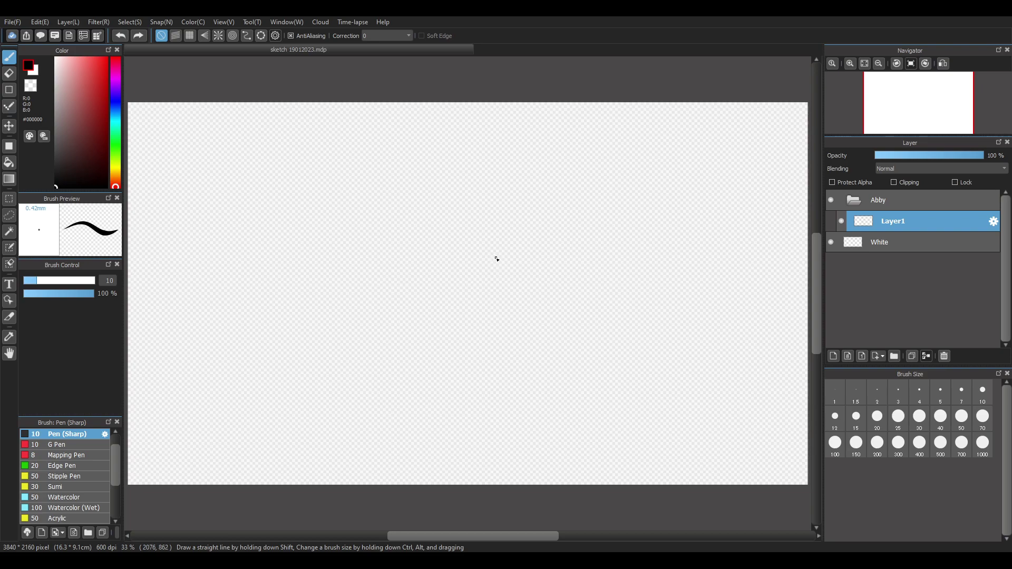
pyautogui.hotkey('ctrl', 'y')
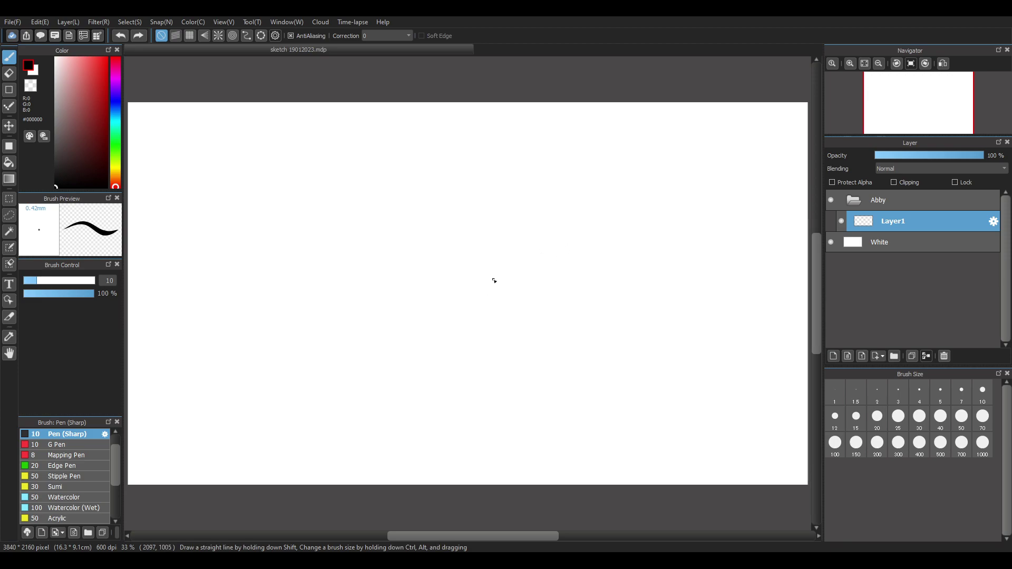
pyautogui.moveTo(506, 271)
pyautogui.mouseDown()
pyautogui.moveTo(519, 292)
pyautogui.moveTo(503, 303)
pyautogui.moveTo(493, 279)
pyautogui.mouseUp()
pyautogui.moveTo(401, 214)
pyautogui.mouseDown()
pyautogui.moveTo(405, 236)
pyautogui.moveTo(420, 244)
pyautogui.moveTo(446, 210)
pyautogui.moveTo(429, 246)
pyautogui.moveTo(400, 227)
pyautogui.moveTo(427, 251)
pyautogui.mouseUp()
pyautogui.hotkey('ctrl', 'z')
pyautogui.hotkey('ctrl', 'z')
pyautogui.moveTo(427, 251)
pyautogui.mouseDown()
pyautogui.moveTo(442, 209)
pyautogui.moveTo(417, 258)
pyautogui.moveTo(450, 230)
pyautogui.mouseUp()
pyautogui.hotkey('ctrl', 'z')
pyautogui.hotkey('ctrl', 'z')
pyautogui.hotkey('ctrl', 'z')
pyautogui.hotkey('ctrl', 'z')
pyautogui.hotkey('ctrl', 'z')
pyautogui.hotkey('ctrl', 'z')
pyautogui.hotkey('ctrl', 'z')
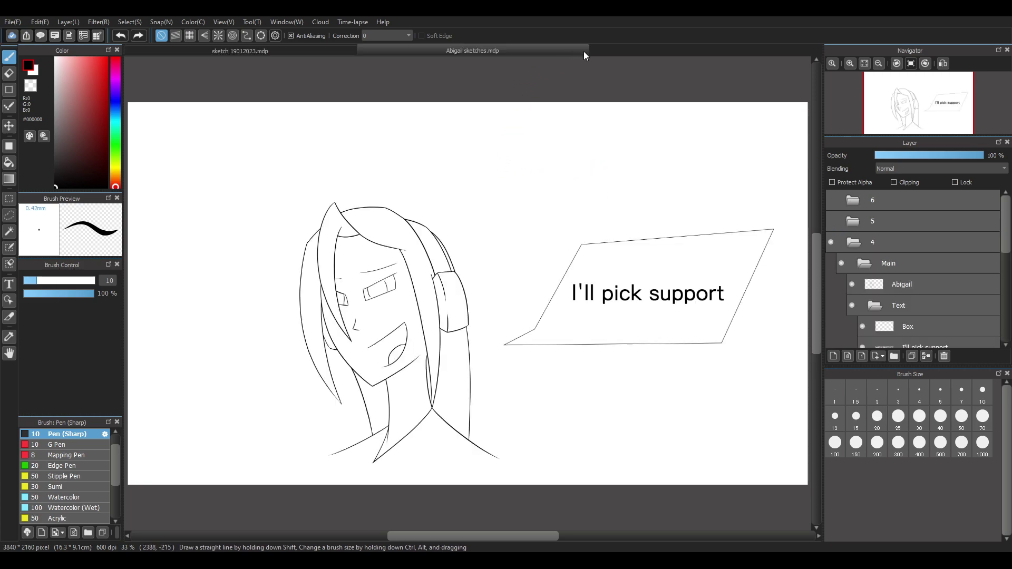
# Close the documents Abigail sketches.mdp and Abigail close up smile.mdp
pyautogui.click(587, 52)
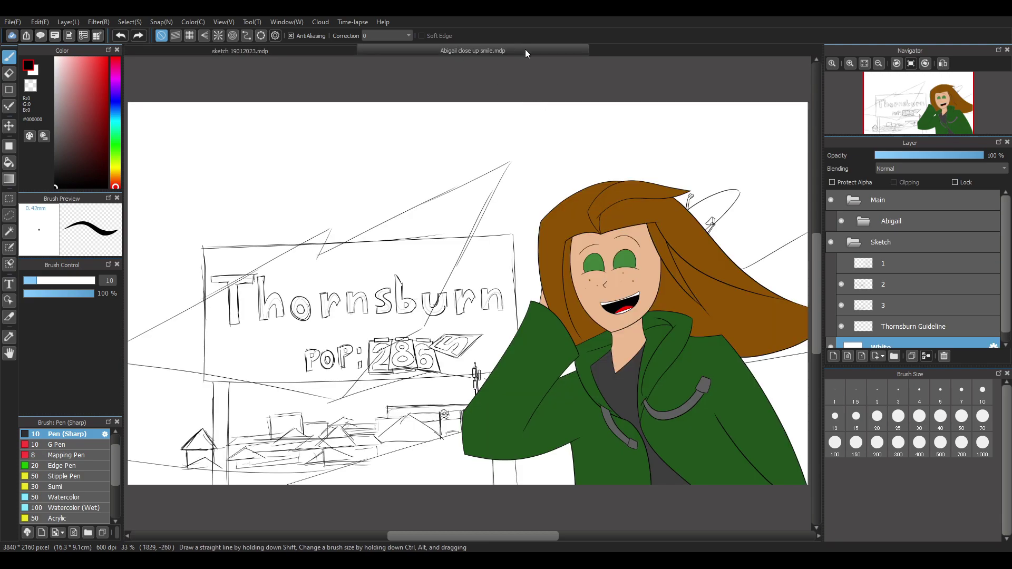
pyautogui.click(586, 50)
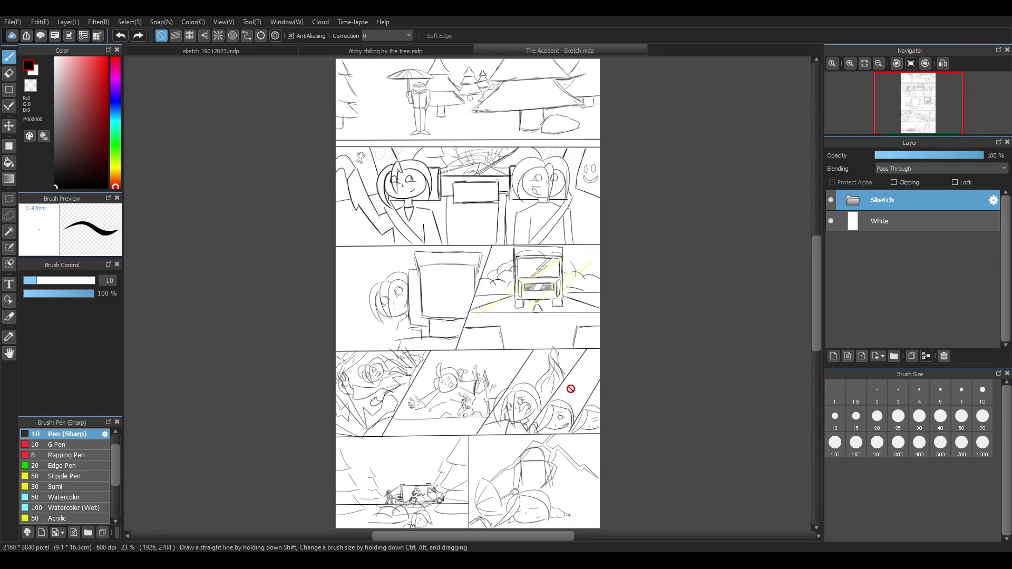
# Examine the comic panels in The Accident - Sketch.mdp and the two figures in the kid sketch, and close The Accident document
pyautogui.scroll(3, 506, 231)
pyautogui.scroll(-5, 551, 181)
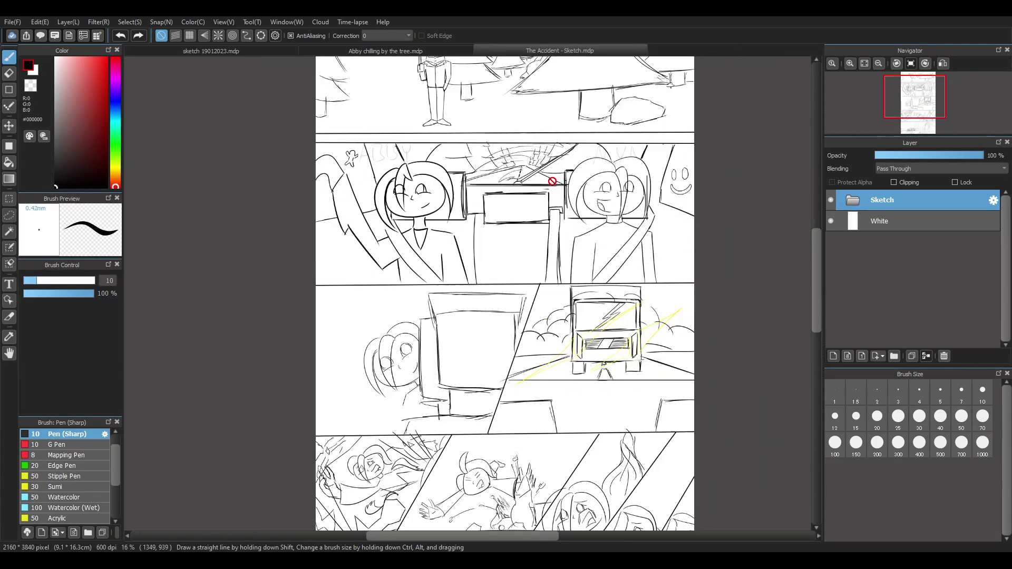
pyautogui.scroll(3, 552, 181)
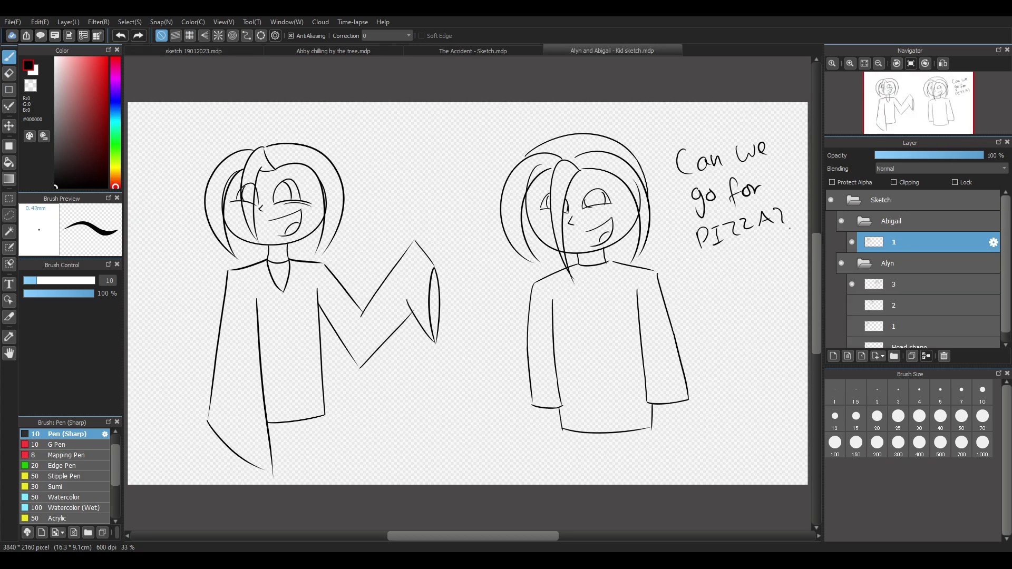
pyautogui.scroll(1, 522, 212)
pyautogui.scroll(-1, 530, 211)
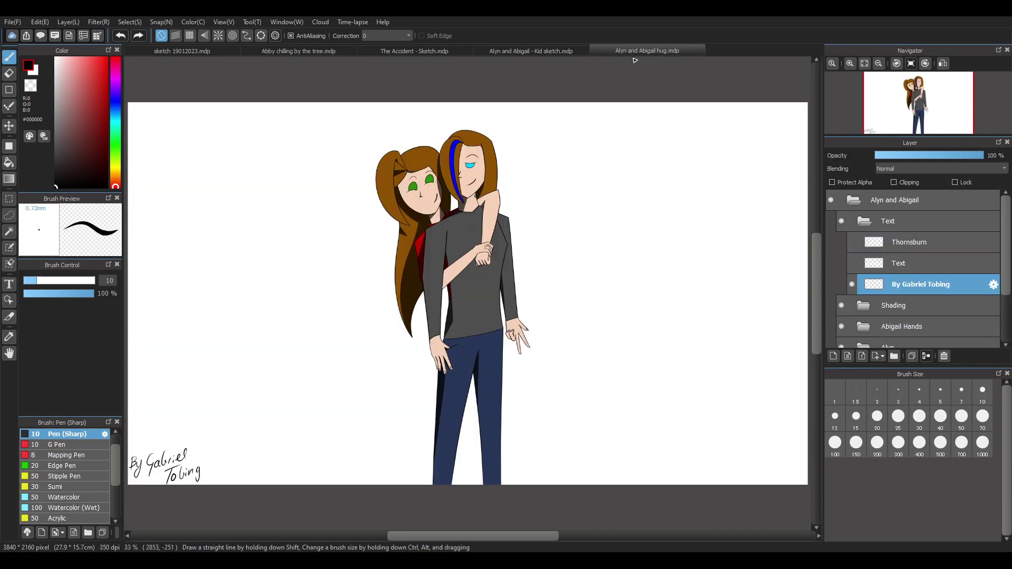
pyautogui.click(441, 51)
pyautogui.click(462, 51)
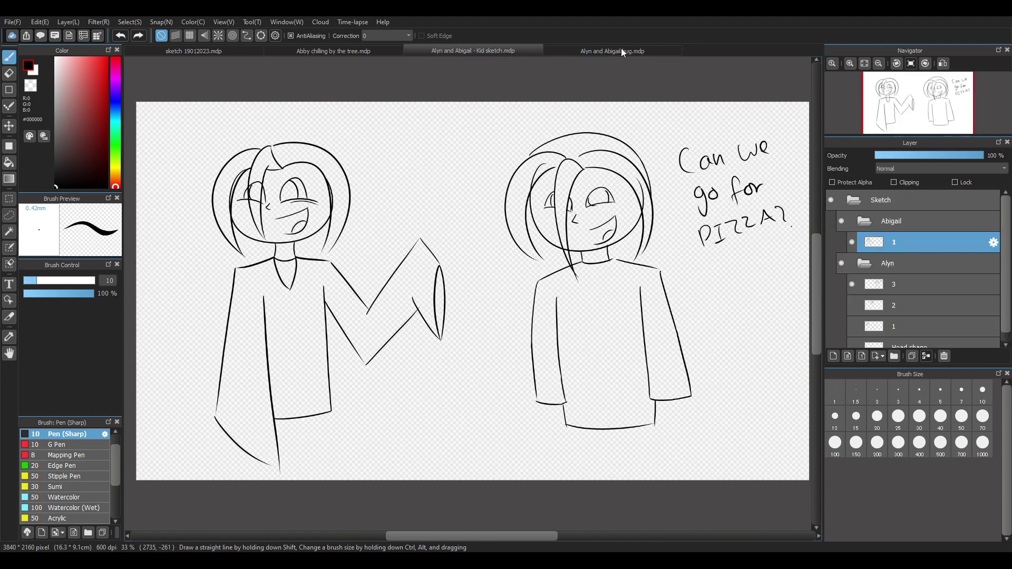
# Compare the figures in Alyn and Abigail - Kid sketch.mdp with the hug illustration and the other open drawings
pyautogui.click(623, 48)
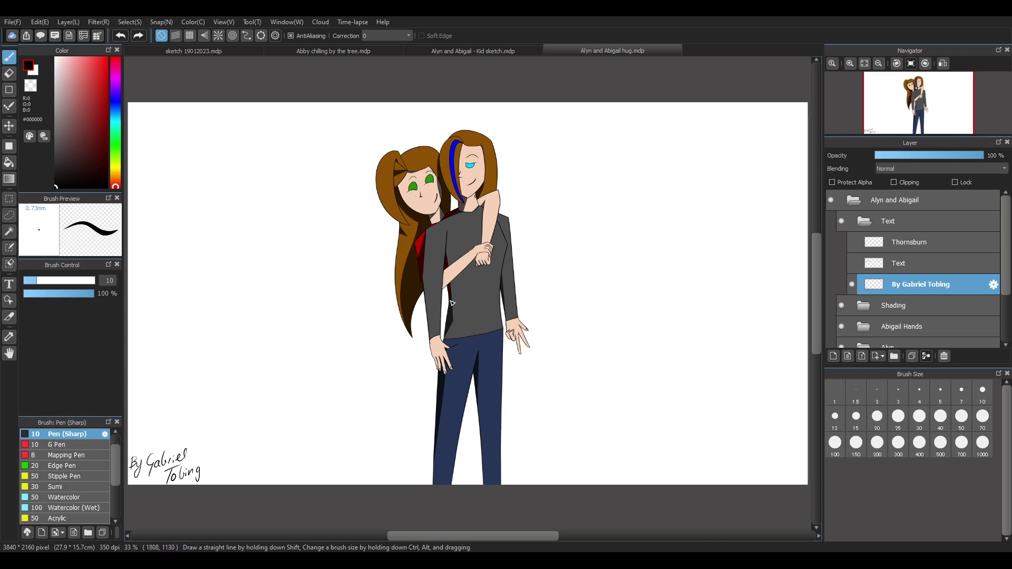
pyautogui.click(488, 51)
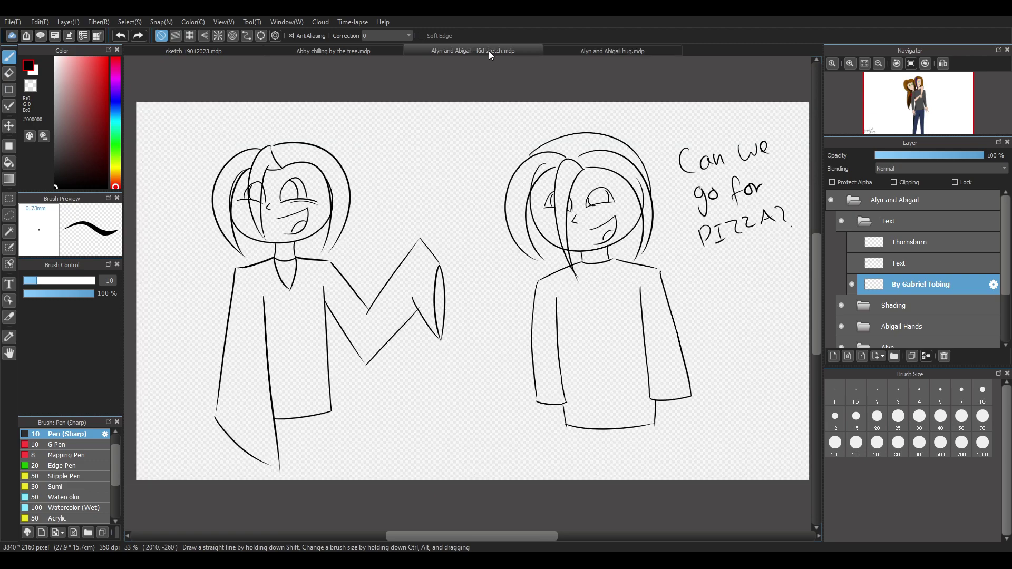
pyautogui.click(584, 53)
pyautogui.click(499, 50)
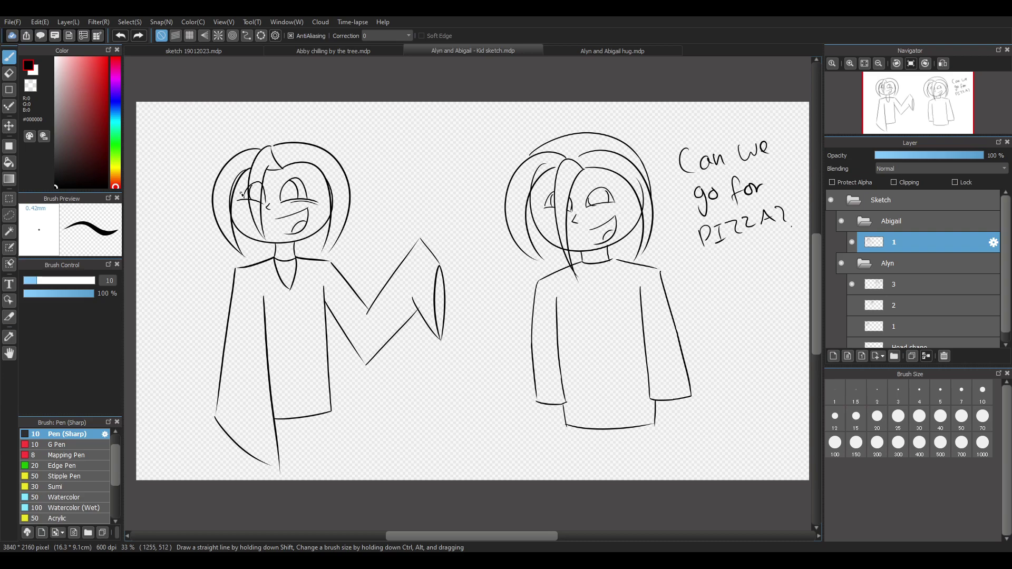
pyautogui.scroll(-2, 293, 193)
pyautogui.scroll(2, 253, 199)
pyautogui.scroll(-2, 253, 184)
pyautogui.scroll(2, 241, 127)
pyautogui.scroll(2, 251, 143)
pyautogui.scroll(-1, 262, 142)
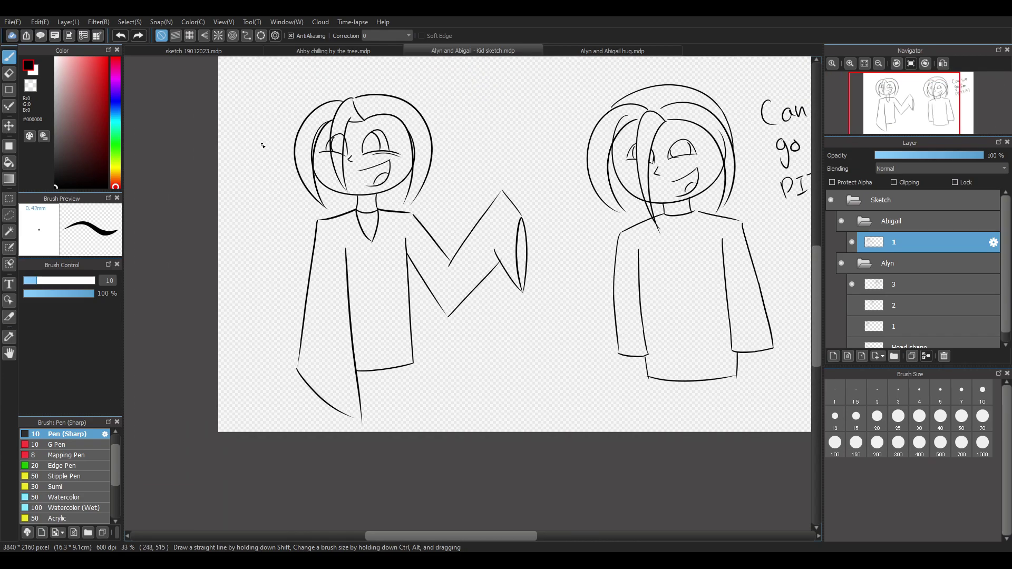
pyautogui.click(369, 52)
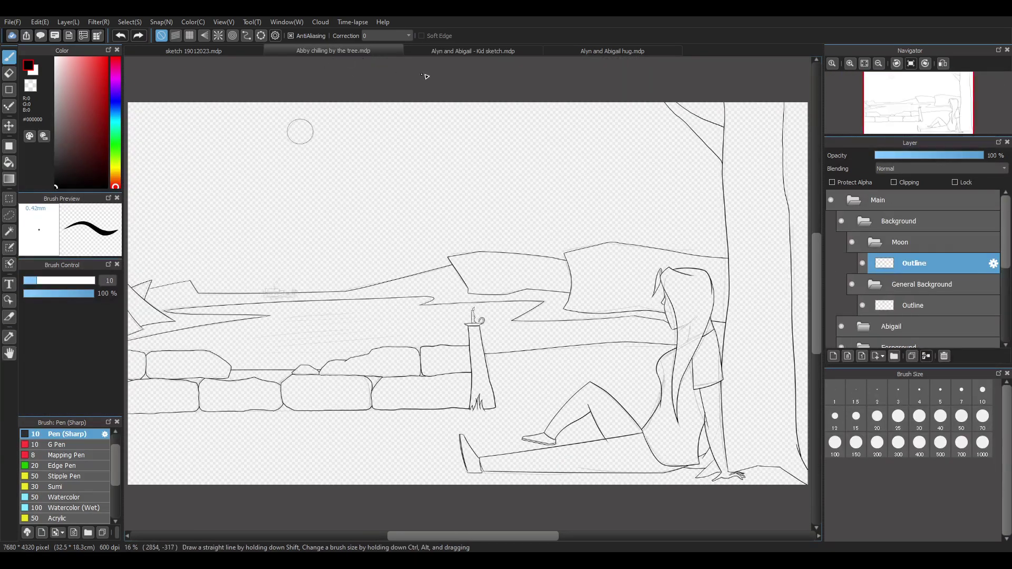
pyautogui.click(189, 52)
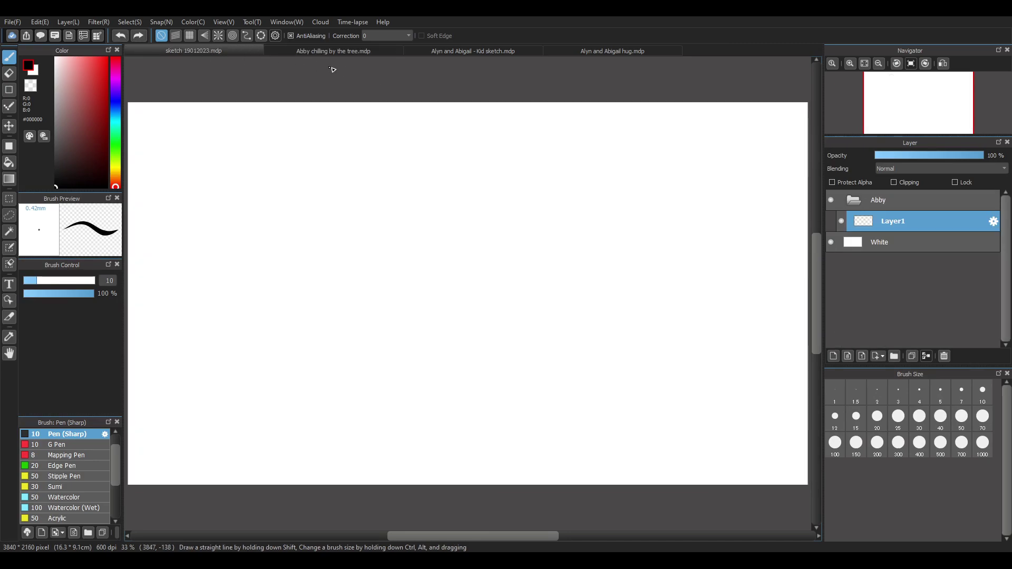
pyautogui.click(483, 56)
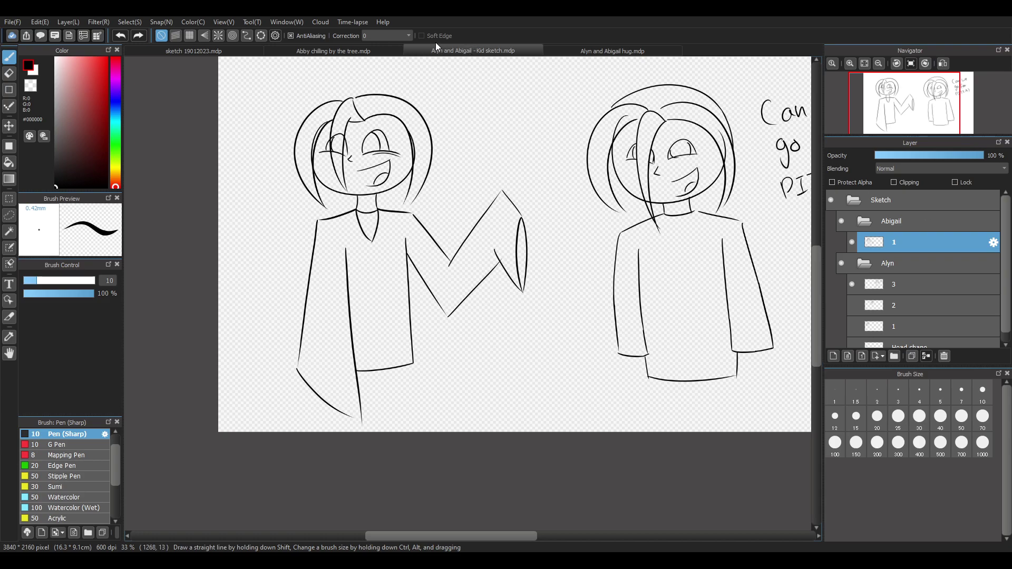
# Close Alyn and Abigail - Kid sketch.mdp and Alyn and Abigail hug.mdp, and return to sketch 19012023.mdp
pyautogui.click(19, 21)
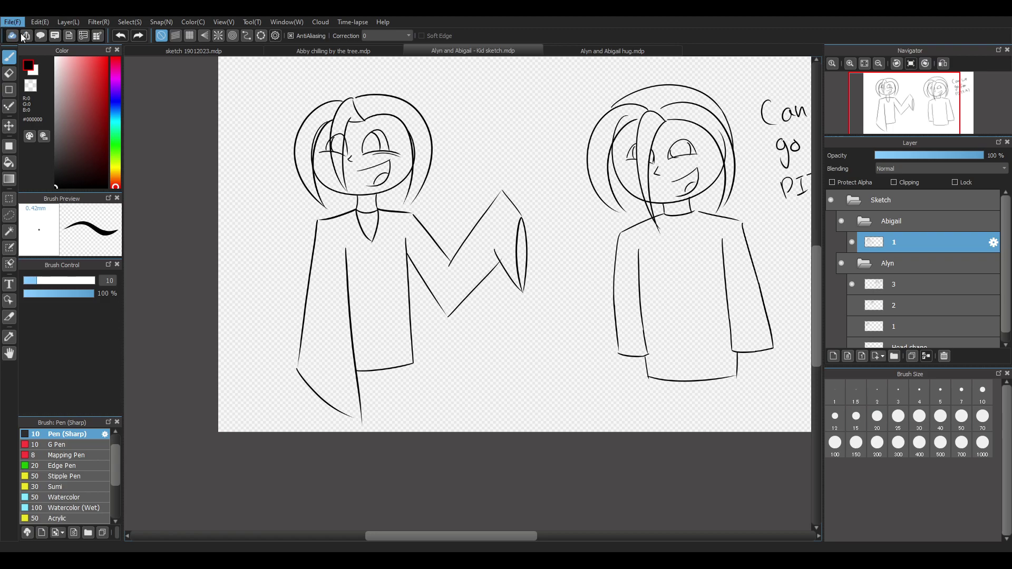
pyautogui.press('Escape')
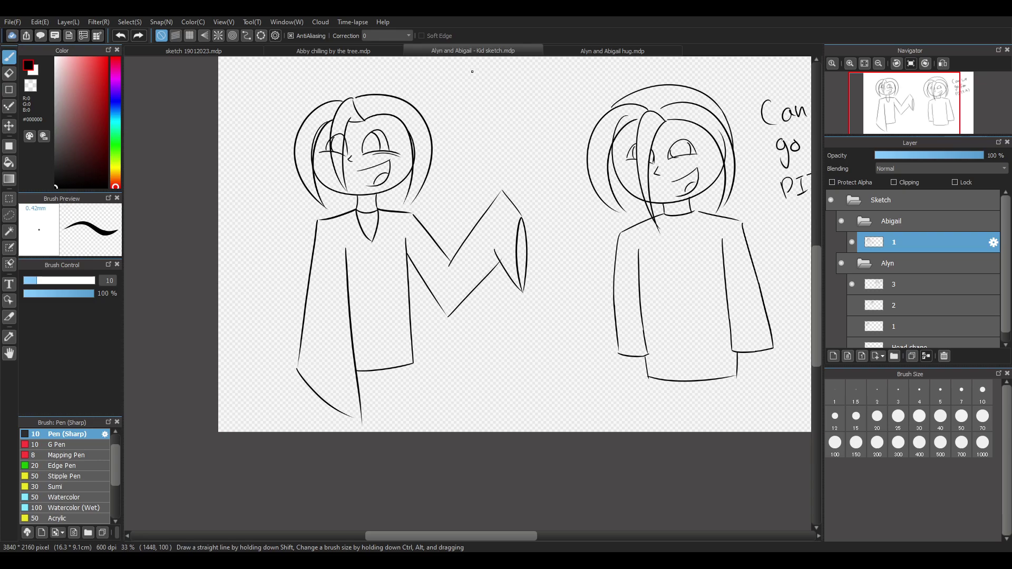
pyautogui.click(510, 56)
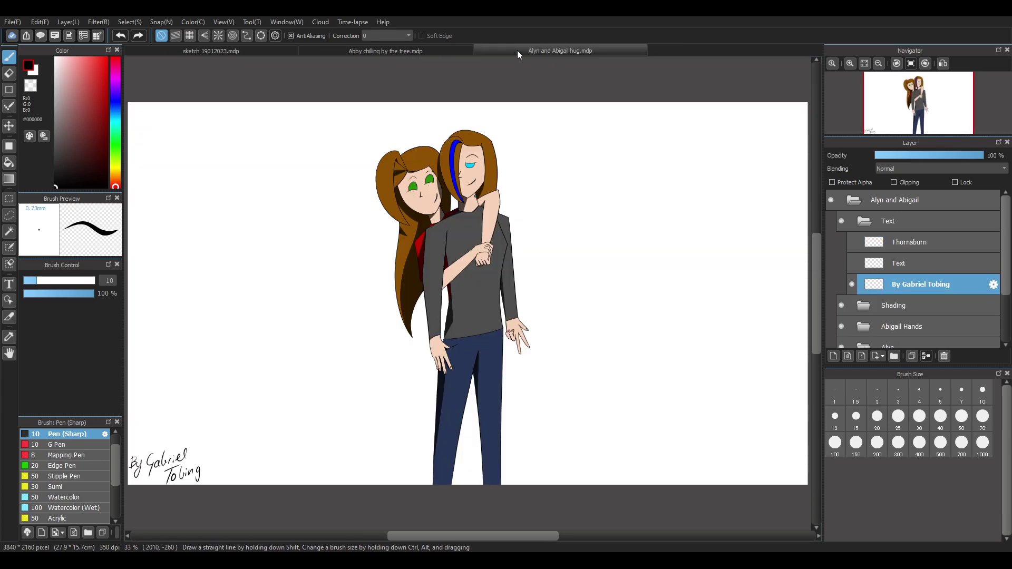
pyautogui.click(274, 52)
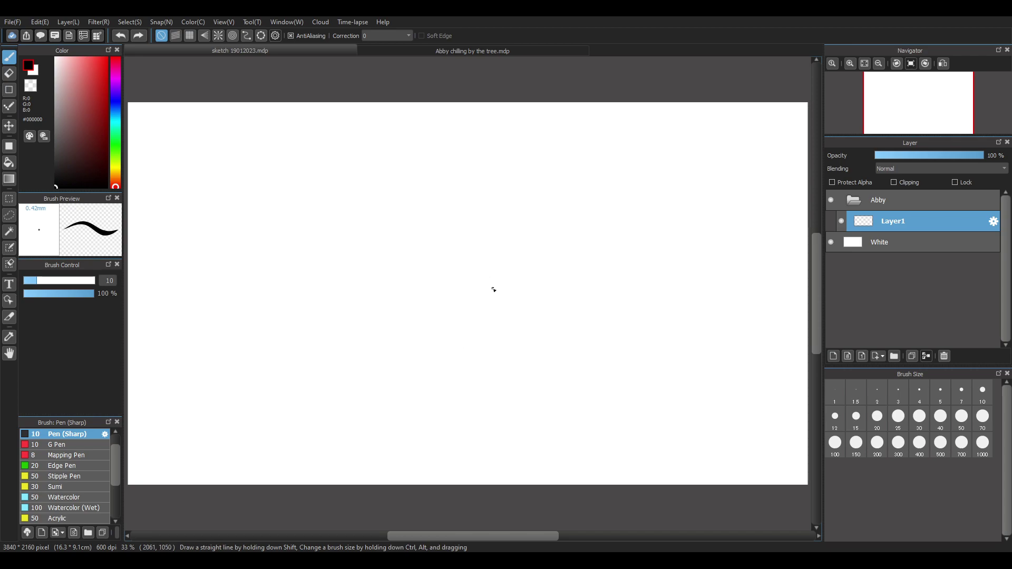
pyautogui.moveTo(507, 287); pyautogui.dragTo(548, 340)
pyautogui.hotkey('ctrl', 'z')
pyautogui.moveTo(491, 256)
pyautogui.mouseDown()
pyautogui.moveTo(537, 309)
pyautogui.moveTo(480, 258)
pyautogui.moveTo(535, 298)
pyautogui.mouseUp()
pyautogui.hotkey('ctrl', 'z')
pyautogui.hotkey('ctrl', 'z')
pyautogui.moveTo(537, 252); pyautogui.dragTo(524, 297)
pyautogui.hotkey('ctrl', 'z')
pyautogui.moveTo(483, 246); pyautogui.dragTo(522, 283)
pyautogui.hotkey('ctrl', 'z')
pyautogui.moveTo(479, 234); pyautogui.dragTo(472, 275)
pyautogui.hotkey('ctrl', 'z')
pyautogui.moveTo(483, 233)
pyautogui.mouseDown()
pyautogui.moveTo(526, 271)
pyautogui.moveTo(540, 251)
pyautogui.mouseUp()
pyautogui.hotkey('ctrl', 'z')
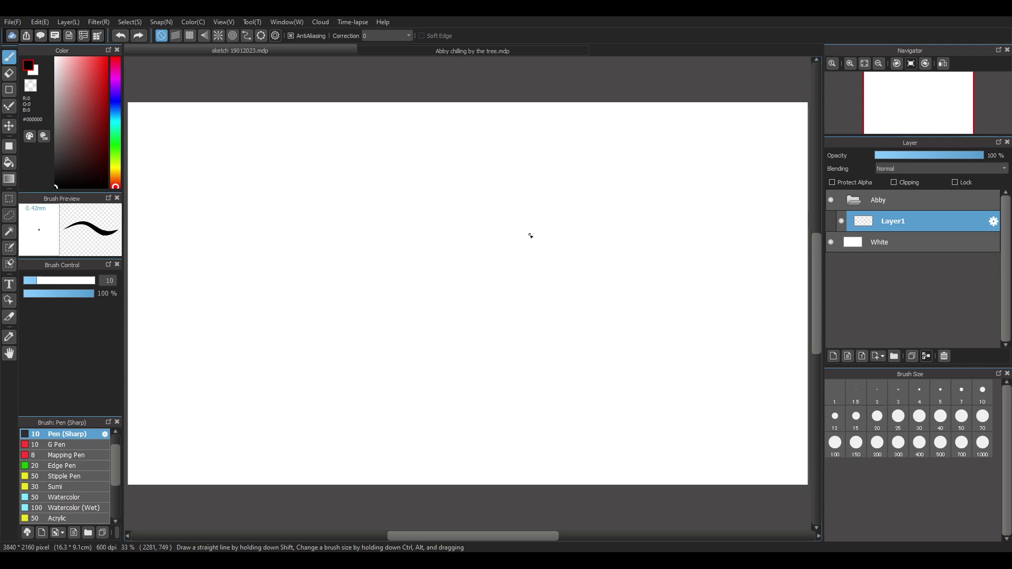
pyautogui.moveTo(489, 232); pyautogui.dragTo(538, 276)
pyautogui.hotkey('ctrl', 'z')
# Paste the kid sketch as a new layer in the Abby folder and scale it down into the canvas's upper-left area
pyautogui.moveTo(999, 295); pyautogui.dragTo(834, 265)
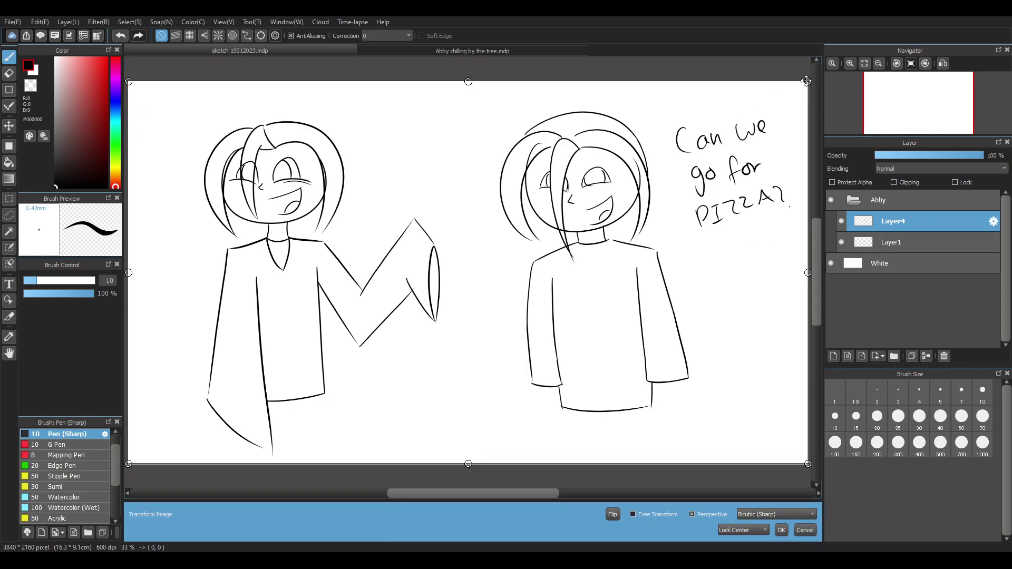
pyautogui.moveTo(688, 149); pyautogui.dragTo(469, 153)
pyautogui.moveTo(480, 299)
pyautogui.mouseDown()
pyautogui.moveTo(364, 204)
pyautogui.moveTo(271, 179)
pyautogui.moveTo(277, 192)
pyautogui.mouseUp()
pyautogui.moveTo(366, 221); pyautogui.dragTo(409, 258)
pyautogui.moveTo(364, 170)
pyautogui.mouseDown()
pyautogui.moveTo(391, 194)
pyautogui.moveTo(378, 182)
pyautogui.mouseUp()
pyautogui.press('Return')
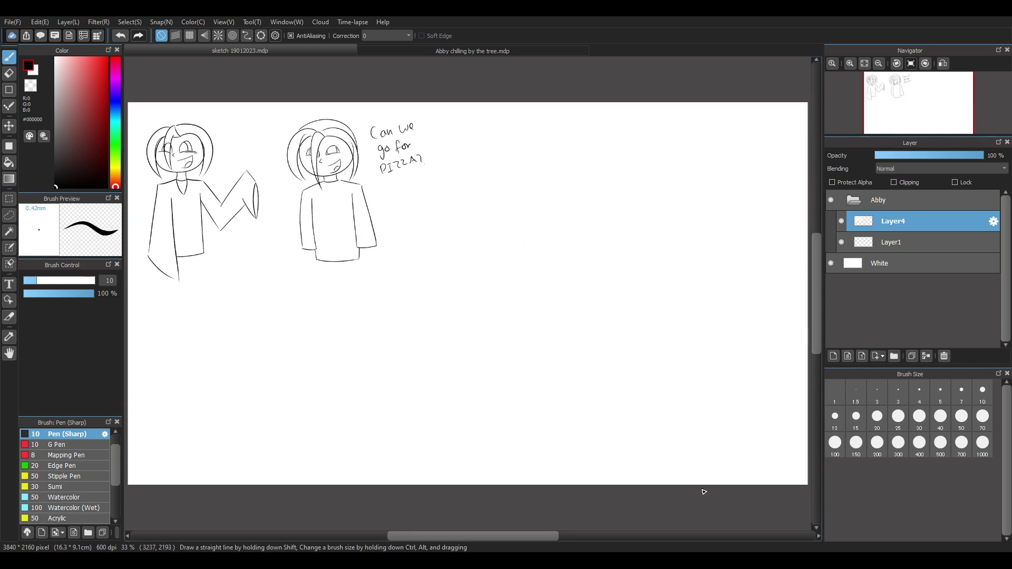
pyautogui.click(902, 240)
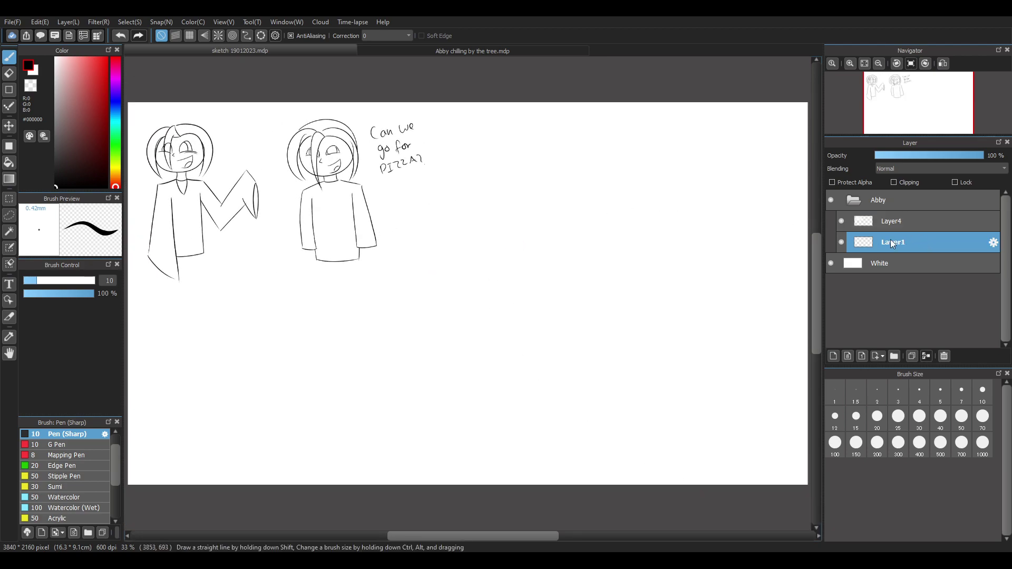
pyautogui.moveTo(504, 266); pyautogui.dragTo(531, 312)
pyautogui.hotkey('ctrl', 'z')
pyautogui.moveTo(506, 264); pyautogui.dragTo(527, 300)
pyautogui.hotkey('ctrl', 'z')
pyautogui.moveTo(507, 257)
pyautogui.mouseDown()
pyautogui.moveTo(522, 299)
pyautogui.moveTo(548, 295)
pyautogui.mouseUp()
pyautogui.hotkey('ctrl', 'z')
pyautogui.hotkey('ctrl', 'z')
pyautogui.moveTo(509, 237)
pyautogui.mouseDown()
pyautogui.moveTo(555, 279)
pyautogui.moveTo(539, 293)
pyautogui.mouseUp()
pyautogui.hotkey('ctrl', 'z')
pyautogui.hotkey('ctrl', 'z')
pyautogui.moveTo(507, 223)
pyautogui.mouseDown()
pyautogui.moveTo(557, 261)
pyautogui.moveTo(531, 221)
pyautogui.moveTo(498, 280)
pyautogui.moveTo(542, 239)
pyautogui.moveTo(480, 233)
pyautogui.moveTo(546, 229)
pyautogui.mouseUp()
pyautogui.hotkey('ctrl', 'z')
pyautogui.hotkey('ctrl', 'z')
pyautogui.hotkey('ctrl', 'z')
pyautogui.moveTo(495, 229)
pyautogui.mouseDown()
pyautogui.moveTo(550, 235)
pyautogui.moveTo(543, 285)
pyautogui.moveTo(509, 284)
pyautogui.moveTo(563, 240)
pyautogui.moveTo(542, 232)
pyautogui.moveTo(561, 240)
pyautogui.mouseUp()
pyautogui.hotkey('ctrl', 'z')
pyautogui.hotkey('ctrl', 'z')
pyautogui.hotkey('ctrl', 'z')
pyautogui.hotkey('ctrl', 'z')
pyautogui.hotkey('ctrl', 'z')
pyautogui.hotkey('ctrl', 'z')
pyautogui.moveTo(486, 222)
pyautogui.mouseDown()
pyautogui.moveTo(552, 233)
pyautogui.moveTo(520, 228)
pyautogui.moveTo(506, 285)
pyautogui.moveTo(538, 215)
pyautogui.moveTo(500, 229)
pyautogui.moveTo(504, 280)
pyautogui.moveTo(527, 223)
pyautogui.moveTo(463, 245)
pyautogui.moveTo(521, 226)
pyautogui.mouseUp()
pyautogui.hotkey('ctrl', 'z')
pyautogui.hotkey('ctrl', 'z')
pyautogui.hotkey('ctrl', 'z')
pyautogui.hotkey('ctrl', 'z')
pyautogui.hotkey('ctrl', 'z')
pyautogui.moveTo(530, 224)
pyautogui.mouseDown()
pyautogui.moveTo(520, 265)
pyautogui.moveTo(585, 269)
pyautogui.mouseUp()
pyautogui.hotkey('ctrl', 'z')
pyautogui.moveTo(514, 210); pyautogui.dragTo(564, 270)
pyautogui.hotkey('ctrl', 'z')
pyautogui.moveTo(520, 237)
pyautogui.mouseDown()
pyautogui.moveTo(563, 273)
pyautogui.moveTo(551, 280)
pyautogui.moveTo(565, 276)
pyautogui.mouseUp()
pyautogui.hotkey('ctrl', 'z')
pyautogui.hotkey('ctrl', 'z')
pyautogui.moveTo(371, 288); pyautogui.dragTo(451, 295)
pyautogui.hotkey('ctrl', 'z')
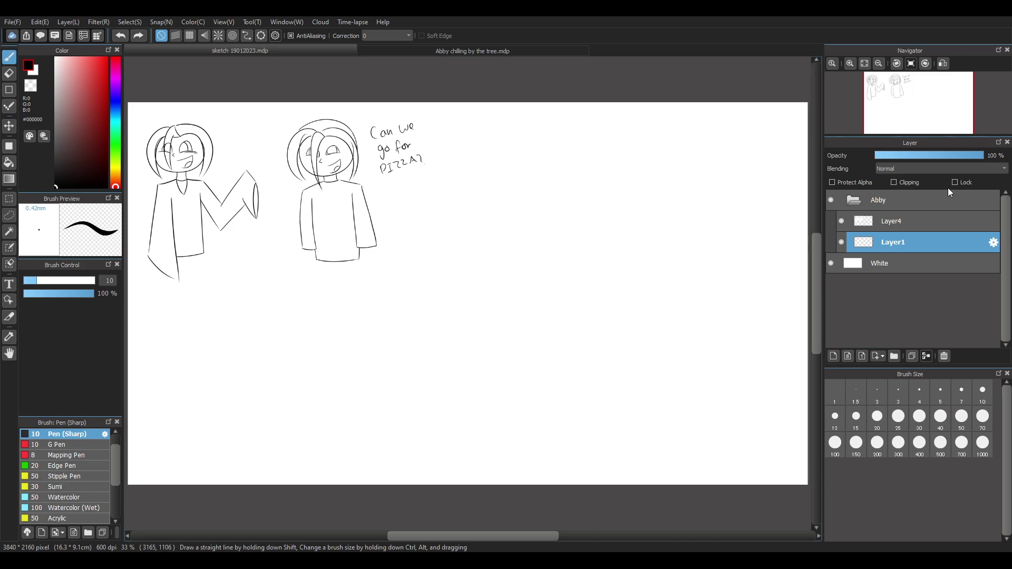
# Scale the kid sketch on Layer4 down further and reposition it within the canvas's upper-left area
pyautogui.click(896, 223)
pyautogui.hotkey('ctrl', 't')
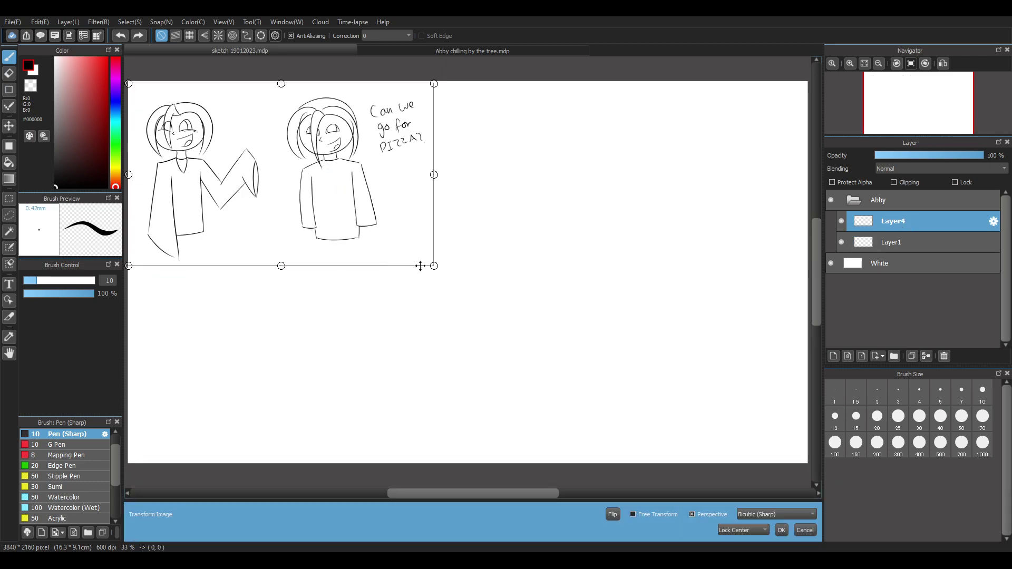
pyautogui.moveTo(436, 267); pyautogui.dragTo(379, 238)
pyautogui.moveTo(314, 173); pyautogui.dragTo(298, 169)
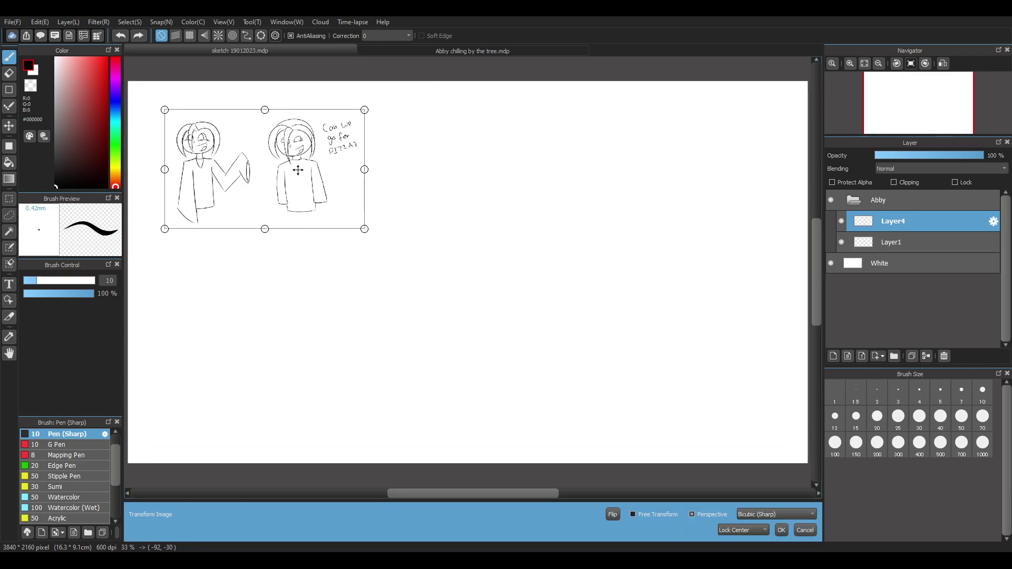
pyautogui.press('Return')
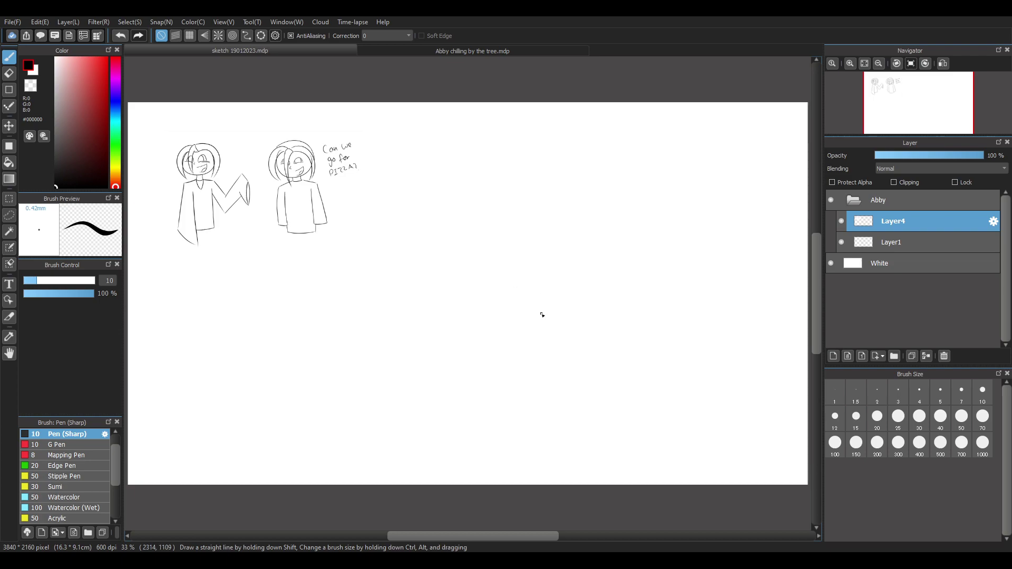
# On Layer1, sketch a small rounded face outline, open at the top, near the middle of the canvas
pyautogui.click(847, 240)
pyautogui.moveTo(542, 279); pyautogui.dragTo(572, 316)
pyautogui.hotkey('ctrl', 'z')
pyautogui.moveTo(531, 279); pyautogui.dragTo(563, 314)
pyautogui.moveTo(571, 278); pyautogui.dragTo(567, 308)
pyautogui.hotkey('ctrl', 'z')
pyautogui.hotkey('ctrl', 'z')
pyautogui.moveTo(523, 275); pyautogui.dragTo(559, 304)
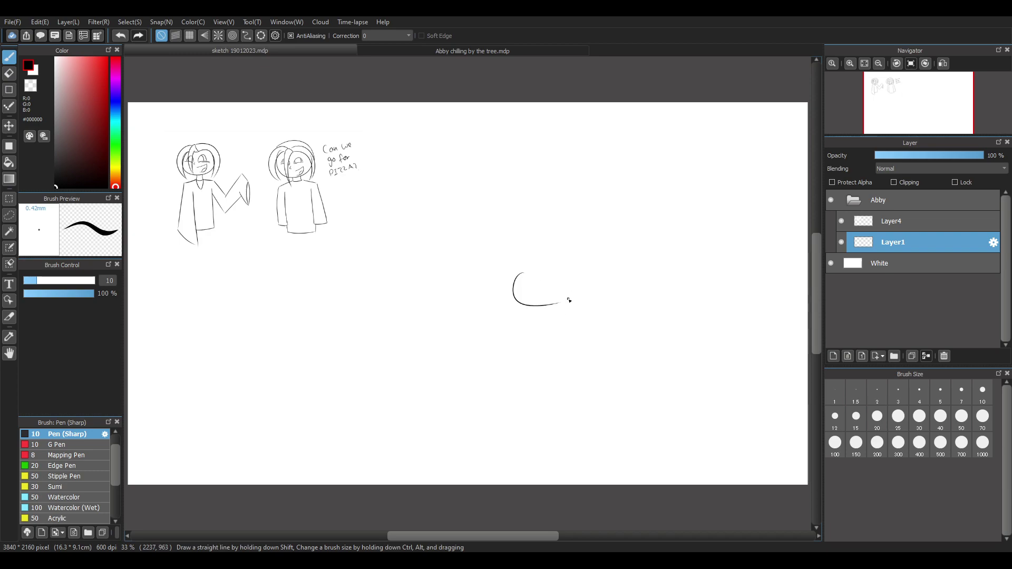
pyautogui.hotkey('ctrl', 'z')
pyautogui.moveTo(523, 272); pyautogui.dragTo(553, 304)
pyautogui.hotkey('ctrl', 'z')
pyautogui.moveTo(520, 269)
pyautogui.mouseDown()
pyautogui.moveTo(560, 297)
pyautogui.moveTo(555, 303)
pyautogui.moveTo(571, 290)
pyautogui.mouseUp()
pyautogui.moveTo(563, 267); pyautogui.dragTo(555, 303)
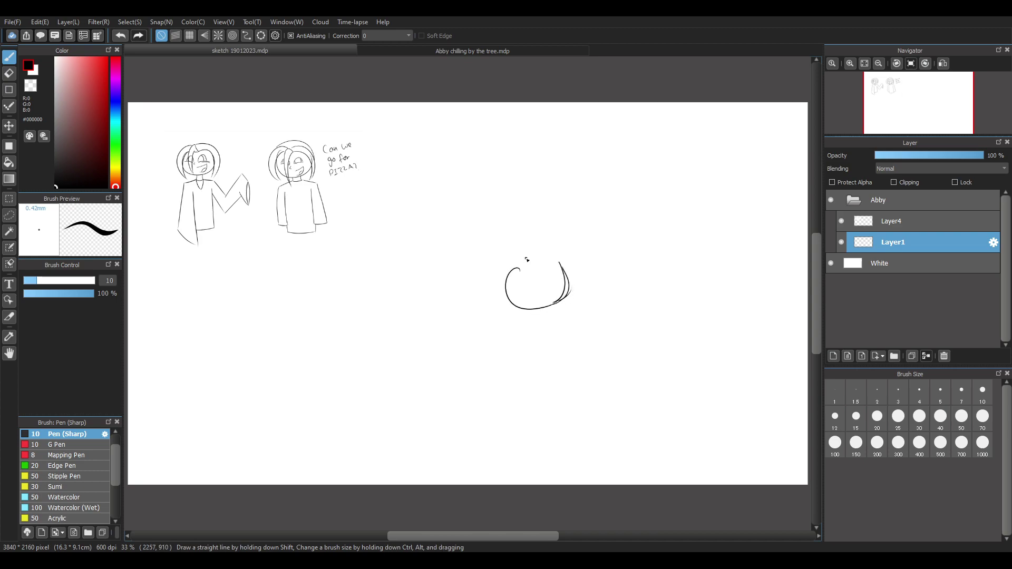
pyautogui.moveTo(516, 261)
pyautogui.mouseDown()
pyautogui.moveTo(491, 292)
pyautogui.moveTo(519, 256)
pyautogui.moveTo(499, 283)
pyautogui.mouseUp()
pyautogui.hotkey('ctrl', 'z')
pyautogui.moveTo(529, 241); pyautogui.dragTo(496, 279)
pyautogui.hotkey('ctrl', 'z')
pyautogui.hotkey('ctrl', 'z')
pyautogui.hotkey('ctrl', 'z')
# Enlarge the eraser to size 40, remove the doubled line on the face's right side and redraw that cheek as one clean curve
pyautogui.scroll(1, 658, 308)
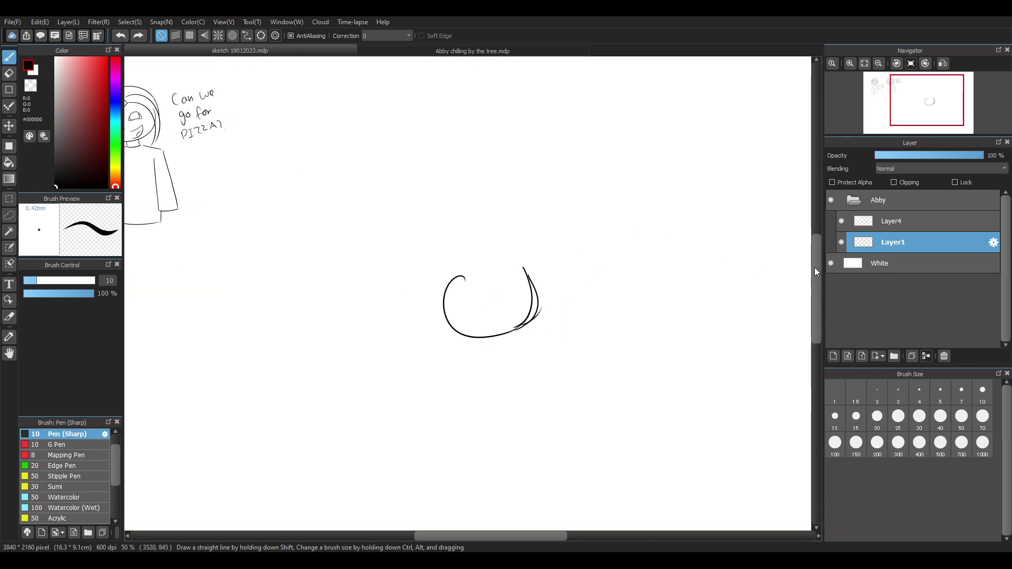
pyautogui.scroll(-2, 815, 267)
pyautogui.press('e')
pyautogui.moveTo(38, 280); pyautogui.dragTo(71, 280)
pyautogui.moveTo(525, 207)
pyautogui.mouseDown()
pyautogui.moveTo(526, 274)
pyautogui.moveTo(517, 223)
pyautogui.moveTo(534, 225)
pyautogui.moveTo(519, 258)
pyautogui.moveTo(525, 209)
pyautogui.mouseUp()
pyautogui.press('p')
pyautogui.hotkey('ctrl', 'z')
pyautogui.moveTo(510, 277); pyautogui.dragTo(537, 213)
pyautogui.hotkey('ctrl', 'z')
pyautogui.hotkey('ctrl', 'z')
pyautogui.moveTo(512, 271); pyautogui.dragTo(528, 203)
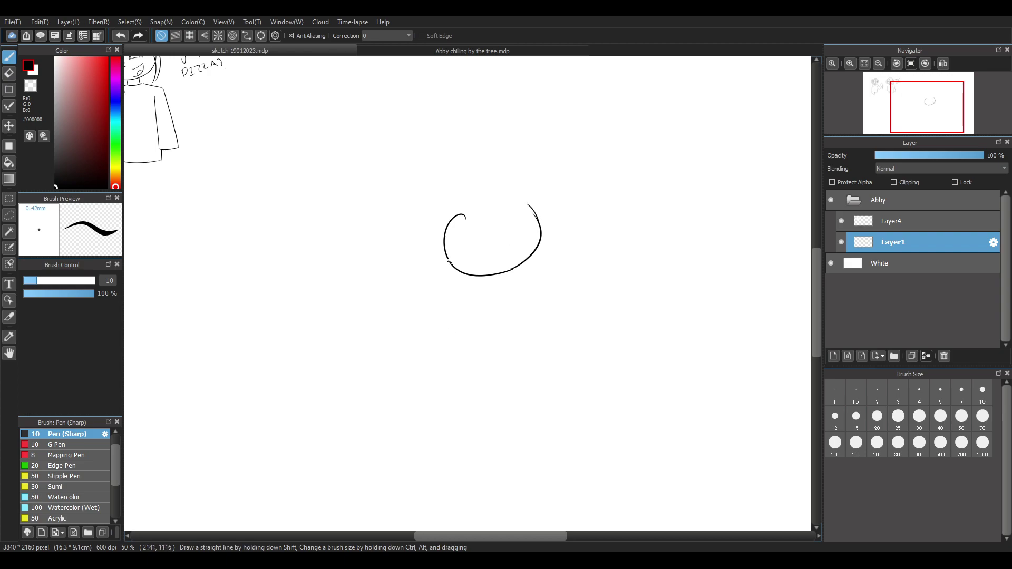
# Draw a small L-shaped nose in the centre of the face and a small open mouth near its right edge
pyautogui.hotkey('ctrl', 'z')
pyautogui.moveTo(487, 237); pyautogui.dragTo(492, 245)
pyautogui.hotkey('ctrl', 'z')
pyautogui.hotkey('ctrl', 'z')
pyautogui.moveTo(486, 243); pyautogui.dragTo(491, 246)
pyautogui.hotkey('ctrl', 'z')
pyautogui.hotkey('ctrl', 'z')
pyautogui.hotkey('ctrl', 'z')
pyautogui.moveTo(519, 243); pyautogui.dragTo(516, 255)
pyautogui.hotkey('ctrl', 'z')
# Draw two short slanted strokes for the eye and brow on the left side of the small face
pyautogui.scroll(1, 483, 282)
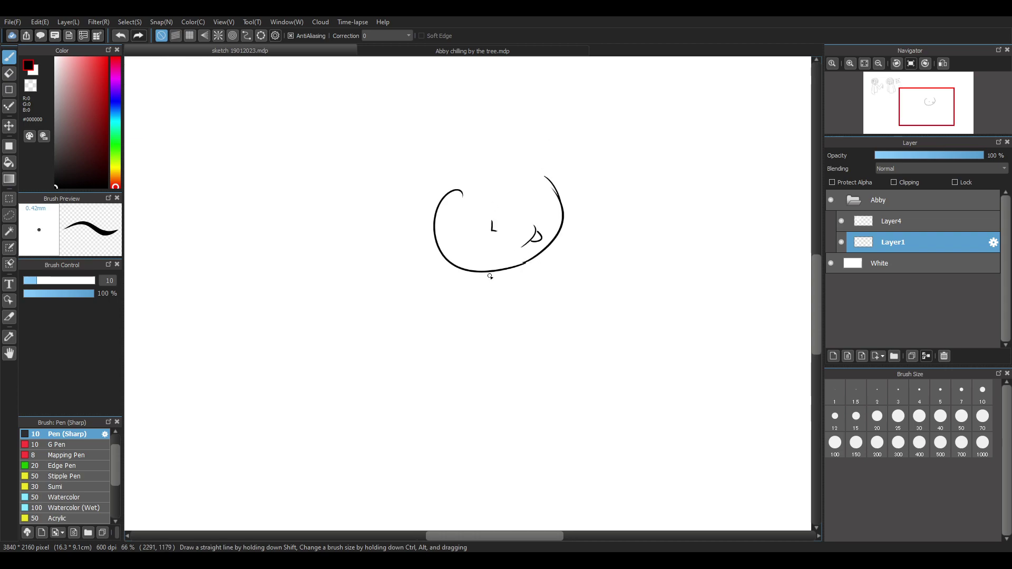
pyautogui.moveTo(448, 236)
pyautogui.mouseDown()
pyautogui.moveTo(476, 225)
pyautogui.moveTo(453, 215)
pyautogui.moveTo(475, 202)
pyautogui.moveTo(460, 227)
pyautogui.moveTo(471, 221)
pyautogui.mouseUp()
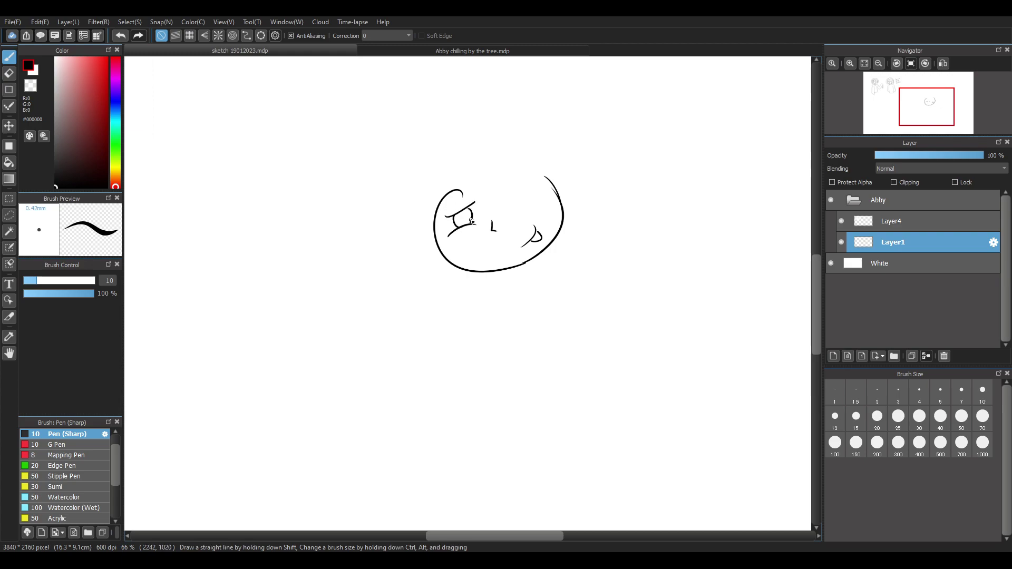
pyautogui.hotkey('ctrl', 'z')
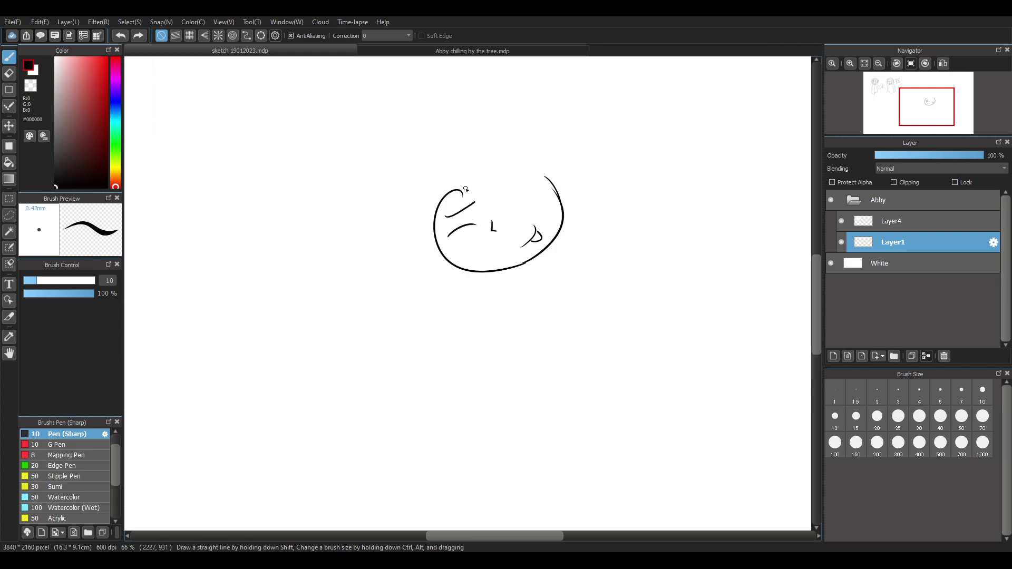
pyautogui.moveTo(492, 176); pyautogui.dragTo(562, 252)
pyautogui.moveTo(473, 183)
pyautogui.mouseDown()
pyautogui.moveTo(398, 224)
pyautogui.moveTo(395, 270)
pyautogui.moveTo(394, 211)
pyautogui.moveTo(396, 253)
pyautogui.mouseUp()
pyautogui.hotkey('ctrl', 'z')
pyautogui.hotkey('ctrl', 'z')
pyautogui.hotkey('ctrl', 'z')
# Draw a long, slightly curved vertical line left of the small face for the side of a larger figure
pyautogui.scroll(-1, 627, 211)
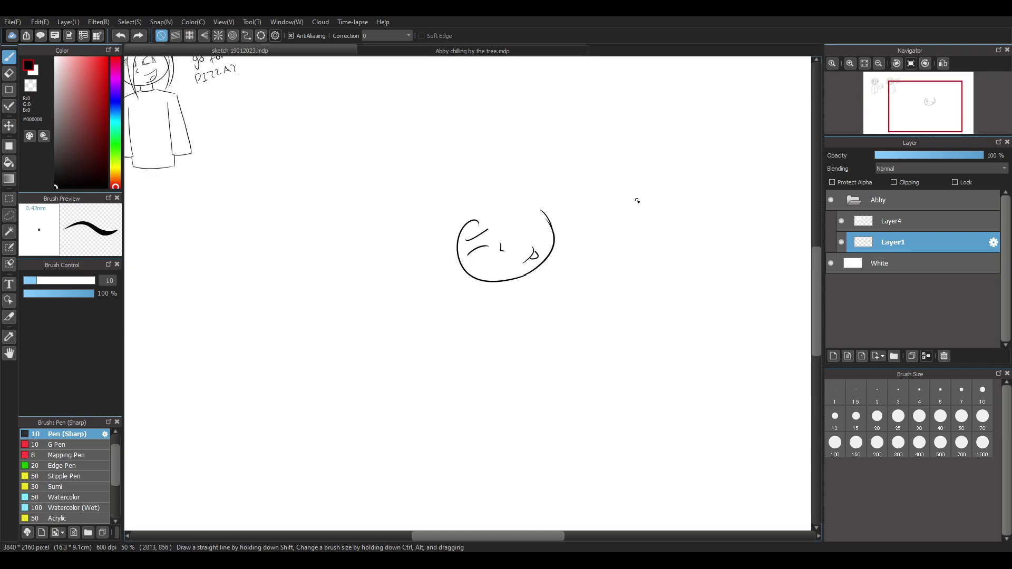
pyautogui.moveTo(390, 185)
pyautogui.mouseDown()
pyautogui.moveTo(415, 399)
pyautogui.moveTo(386, 210)
pyautogui.moveTo(397, 412)
pyautogui.mouseUp()
pyautogui.hotkey('ctrl', 'z')
pyautogui.hotkey('ctrl', 'z')
pyautogui.hotkey('ctrl', 'z')
pyautogui.moveTo(392, 188); pyautogui.dragTo(405, 408)
# Draw the larger figure's upper arm as two tapering curves from a rounded shoulder, with a small elbow joint and a forearm line
pyautogui.moveTo(384, 217)
pyautogui.mouseDown()
pyautogui.moveTo(416, 296)
pyautogui.moveTo(467, 358)
pyautogui.mouseUp()
pyautogui.hotkey('ctrl', 'z')
pyautogui.hotkey('ctrl', 'y')
pyautogui.moveTo(385, 215)
pyautogui.mouseDown()
pyautogui.moveTo(405, 184)
pyautogui.moveTo(420, 189)
pyautogui.moveTo(456, 326)
pyautogui.mouseUp()
pyautogui.hotkey('ctrl', 'z')
pyautogui.hotkey('ctrl', 'y')
pyautogui.hotkey('ctrl', 'z')
pyautogui.moveTo(409, 180)
pyautogui.mouseDown()
pyautogui.moveTo(464, 311)
pyautogui.moveTo(453, 322)
pyautogui.mouseUp()
pyautogui.hotkey('ctrl', 'z')
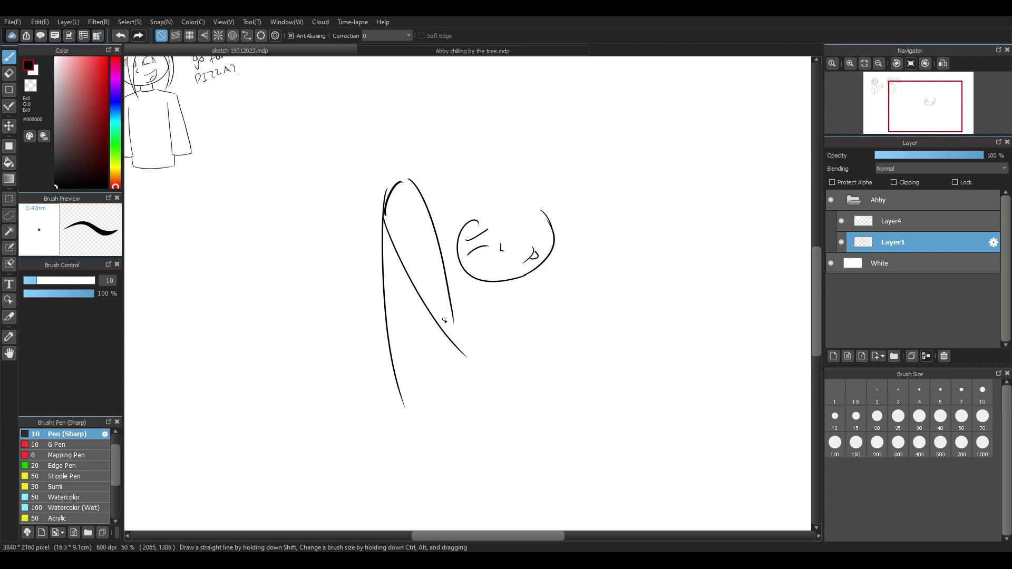
pyautogui.moveTo(437, 322)
pyautogui.mouseDown()
pyautogui.moveTo(447, 340)
pyautogui.moveTo(440, 327)
pyautogui.moveTo(448, 339)
pyautogui.moveTo(452, 328)
pyautogui.moveTo(437, 335)
pyautogui.moveTo(458, 358)
pyautogui.moveTo(457, 327)
pyautogui.moveTo(473, 408)
pyautogui.mouseUp()
pyautogui.hotkey('ctrl', 'z')
# Sketch the larger figure's angular lower chest and waist, and complete its forearm with a small curled hand
pyautogui.moveTo(820, 273); pyautogui.dragTo(815, 278)
pyautogui.moveTo(541, 536); pyautogui.dragTo(524, 519)
pyautogui.moveTo(318, 246)
pyautogui.mouseDown()
pyautogui.moveTo(332, 292)
pyautogui.moveTo(370, 310)
pyautogui.moveTo(432, 273)
pyautogui.mouseUp()
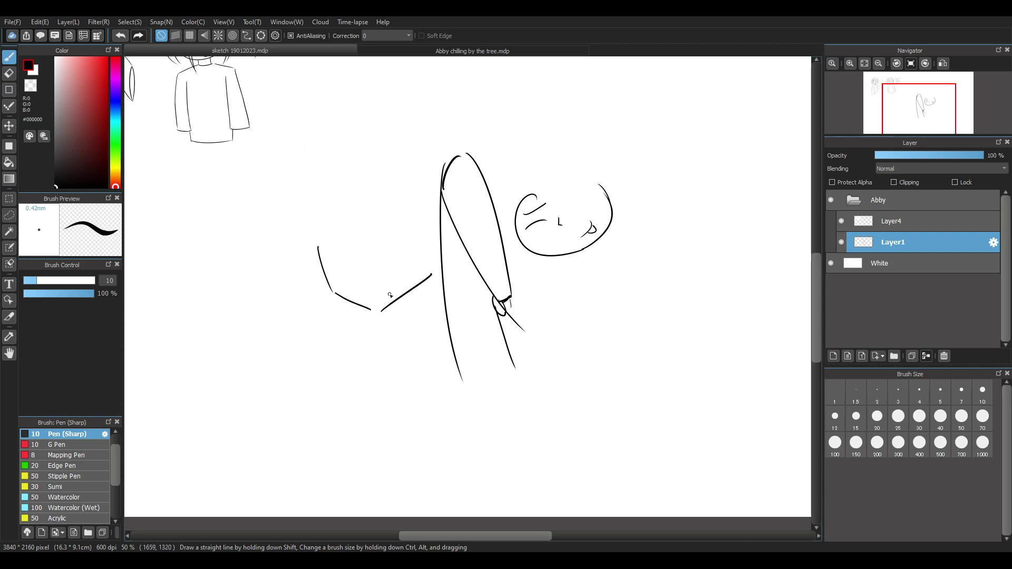
pyautogui.moveTo(353, 306)
pyautogui.mouseDown()
pyautogui.moveTo(359, 344)
pyautogui.moveTo(394, 360)
pyautogui.mouseUp()
pyautogui.moveTo(397, 357); pyautogui.dragTo(431, 340)
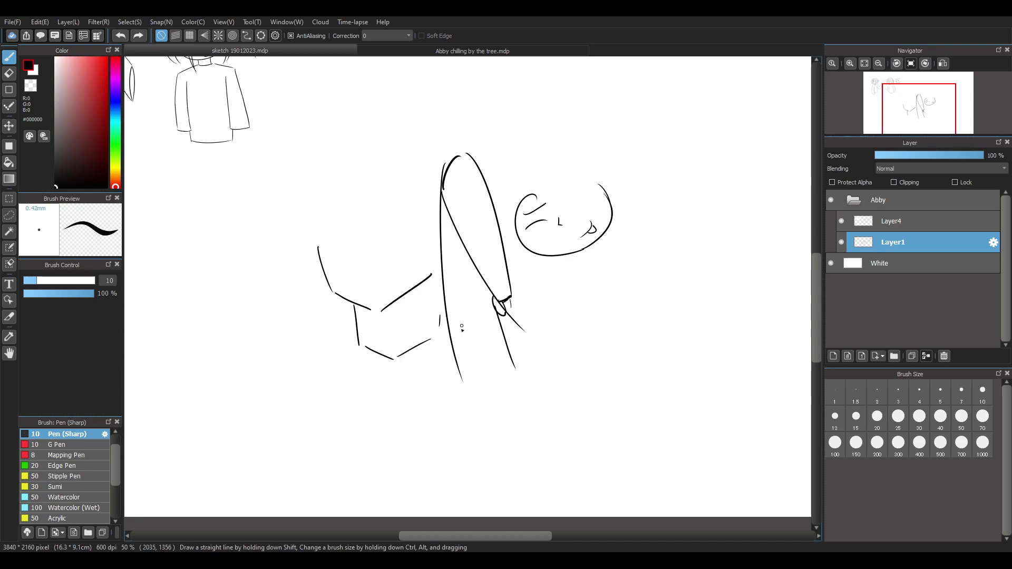
pyautogui.moveTo(515, 302); pyautogui.dragTo(526, 376)
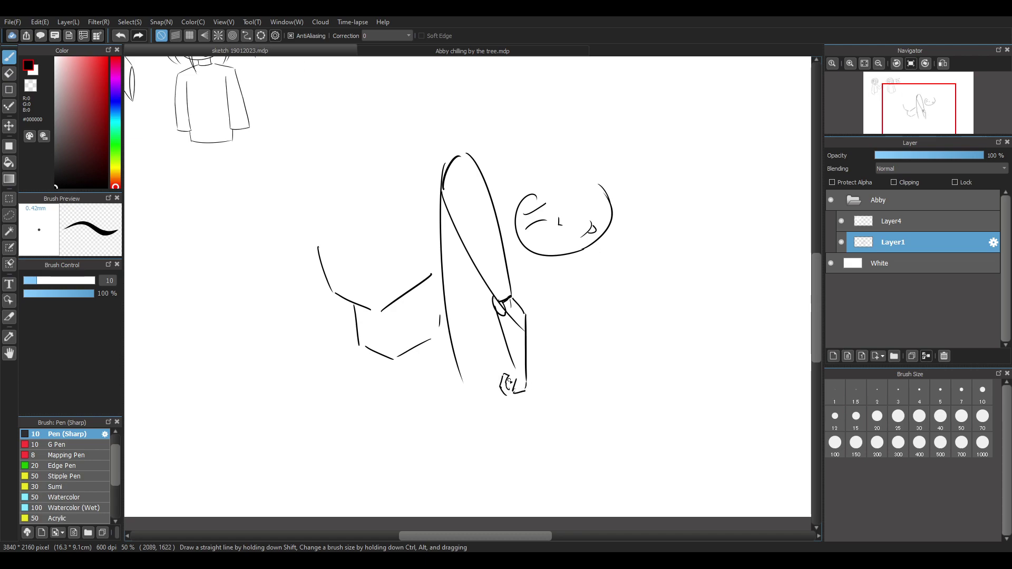
# Extend the torso's left edge up to the shoulder and add short strokes for the shoulder cap
pyautogui.scroll(2, 521, 356)
pyautogui.moveTo(315, 229); pyautogui.dragTo(319, 318)
pyautogui.hotkey('ctrl', 'z')
pyautogui.moveTo(311, 238); pyautogui.dragTo(295, 337)
pyautogui.hotkey('ctrl', 'z')
pyautogui.moveTo(315, 229); pyautogui.dragTo(296, 319)
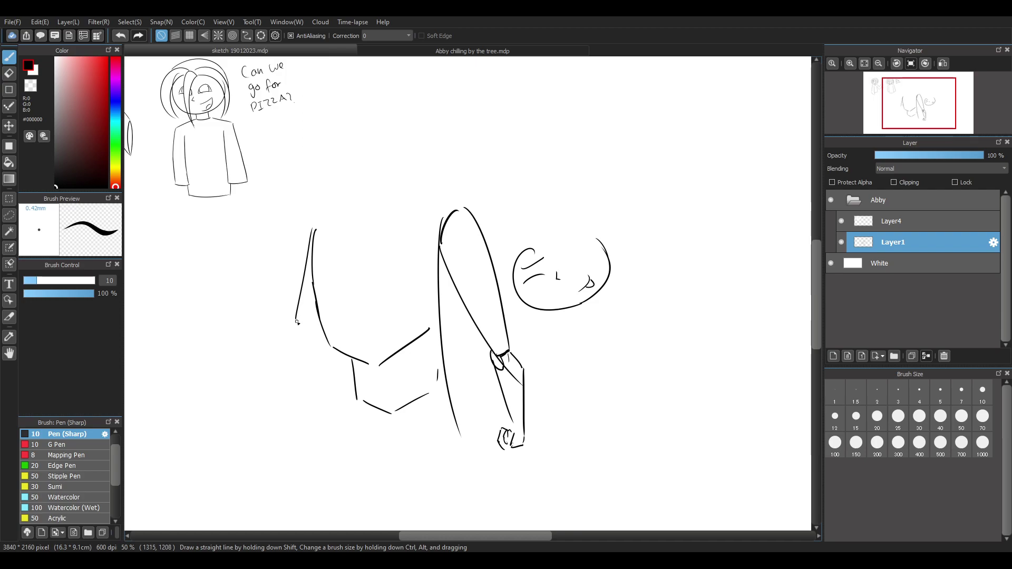
pyautogui.moveTo(297, 320); pyautogui.dragTo(321, 310)
pyautogui.hotkey('ctrl', 'z')
pyautogui.hotkey('ctrl', 'z')
pyautogui.moveTo(309, 244); pyautogui.dragTo(316, 223)
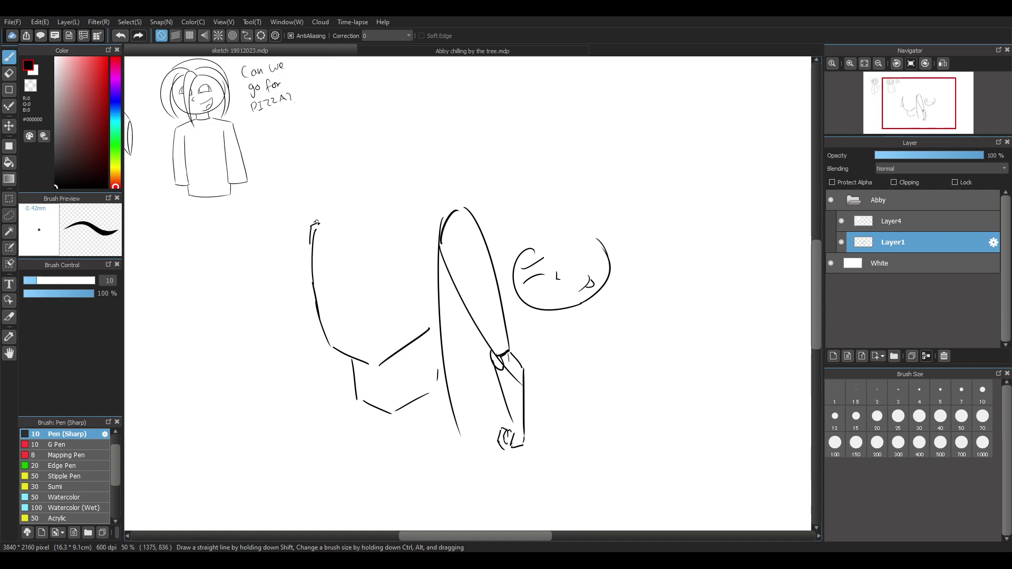
pyautogui.scroll(1, 819, 291)
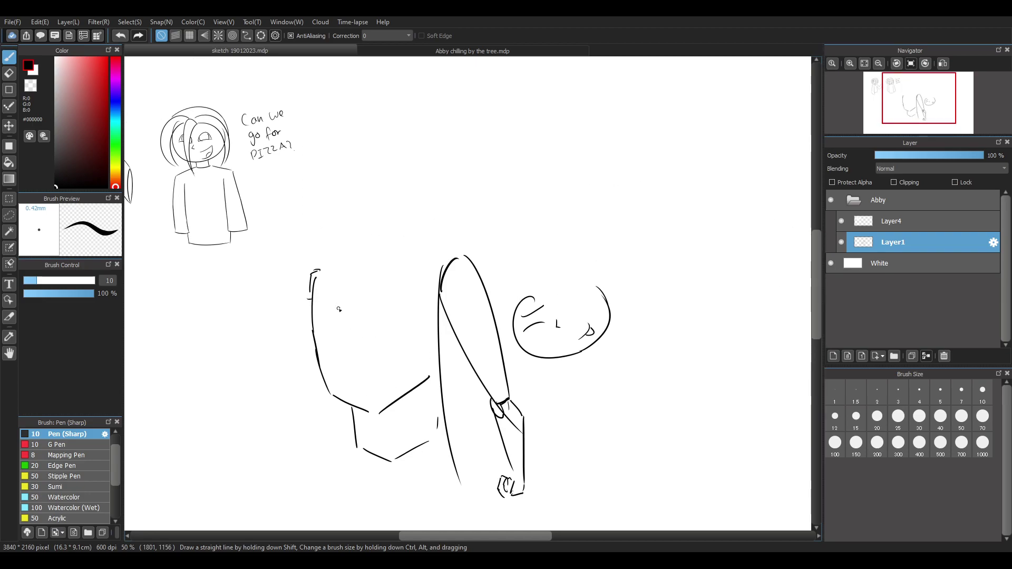
# Draw the shoulder line with a notched neck opening, and the side of the face and angular jaw above it
pyautogui.moveTo(328, 271)
pyautogui.mouseDown()
pyautogui.moveTo(363, 266)
pyautogui.moveTo(364, 278)
pyautogui.moveTo(397, 259)
pyautogui.moveTo(454, 258)
pyautogui.mouseUp()
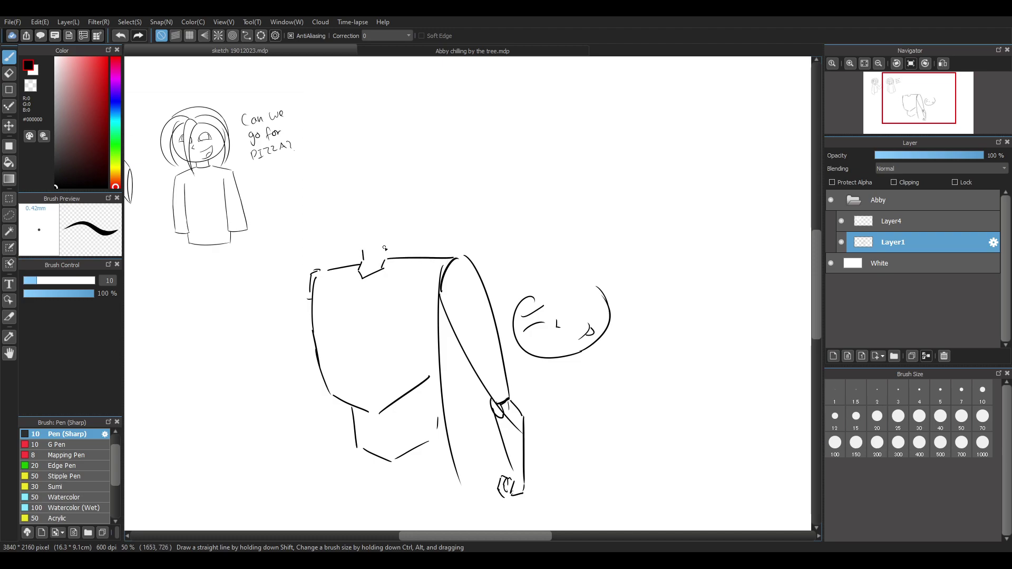
pyautogui.moveTo(312, 186)
pyautogui.mouseDown()
pyautogui.moveTo(347, 262)
pyautogui.moveTo(374, 249)
pyautogui.mouseUp()
# Hide the Layer4 reference sketch and make Layer1 the active layer
pyautogui.hscroll(-3, 458, 535)
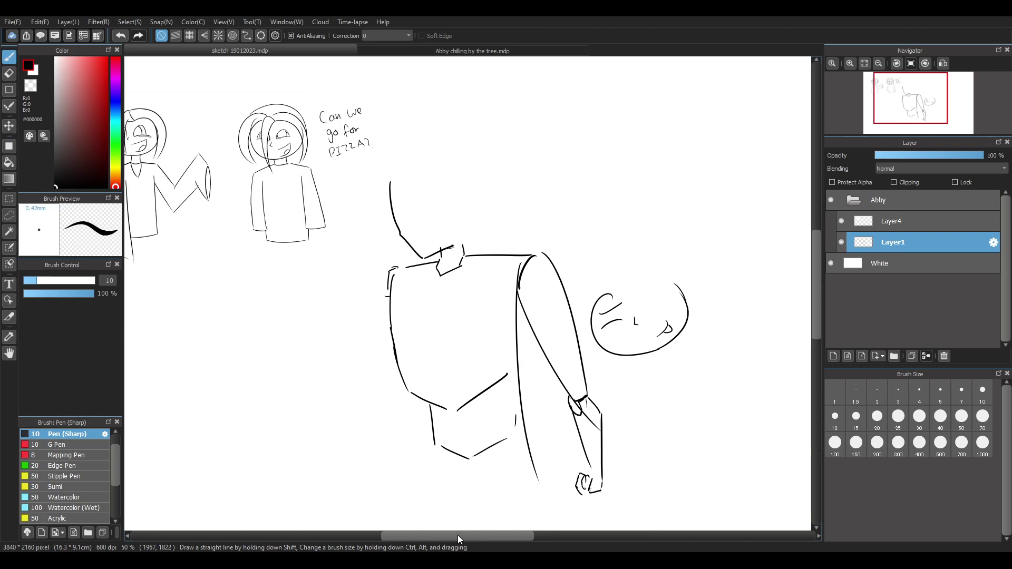
pyautogui.scroll(3, 809, 275)
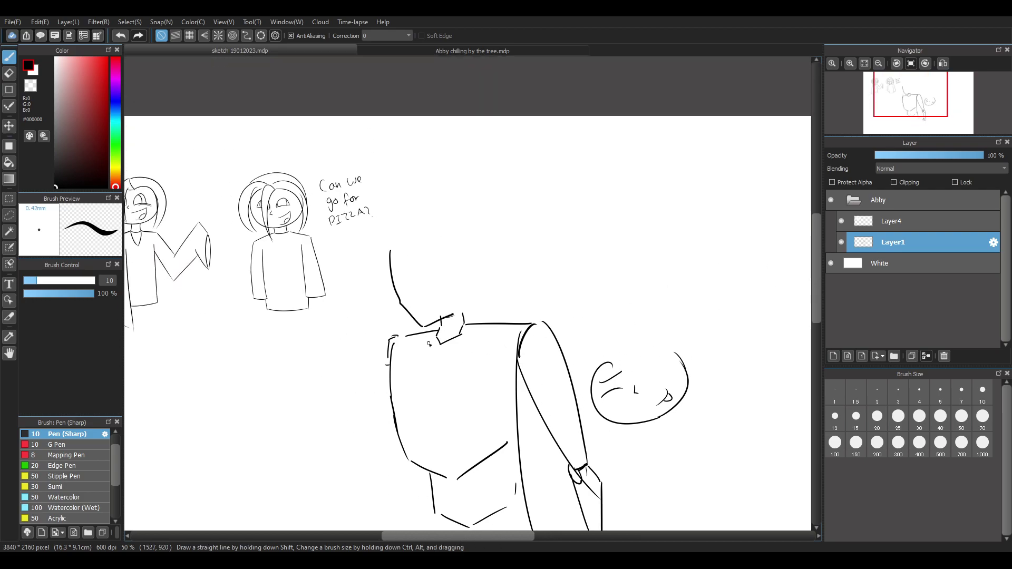
pyautogui.click(891, 266)
pyautogui.click(884, 248)
pyautogui.click(881, 227)
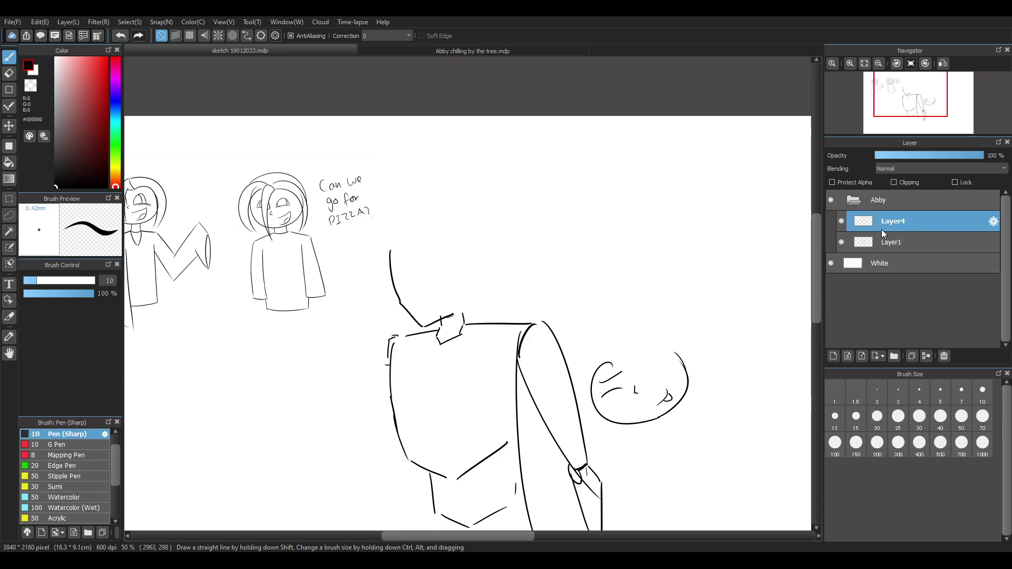
pyautogui.click(842, 221)
pyautogui.click(905, 242)
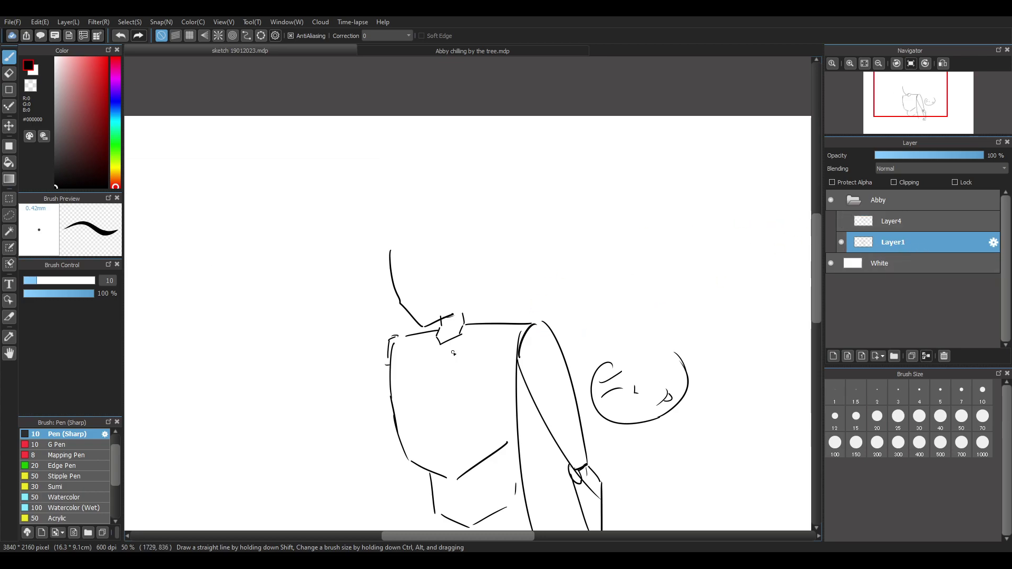
# Draw a sharp, slanted triangular eye in the larger figure's face
pyautogui.moveTo(390, 256); pyautogui.dragTo(400, 307)
pyautogui.hotkey('ctrl', 'z')
pyautogui.scroll(2, 408, 316)
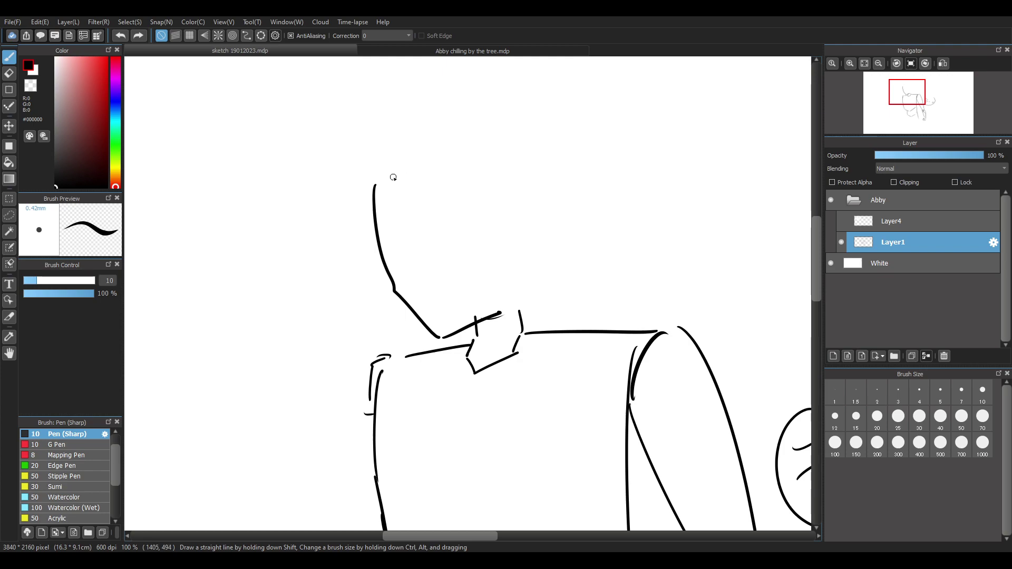
pyautogui.moveTo(421, 223); pyautogui.dragTo(480, 197)
pyautogui.hotkey('ctrl', 'z')
pyautogui.moveTo(422, 220); pyautogui.dragTo(485, 193)
pyautogui.moveTo(423, 222)
pyautogui.mouseDown()
pyautogui.moveTo(458, 226)
pyautogui.moveTo(486, 205)
pyautogui.mouseUp()
pyautogui.hotkey('ctrl', 'z')
pyautogui.moveTo(428, 219); pyautogui.dragTo(484, 195)
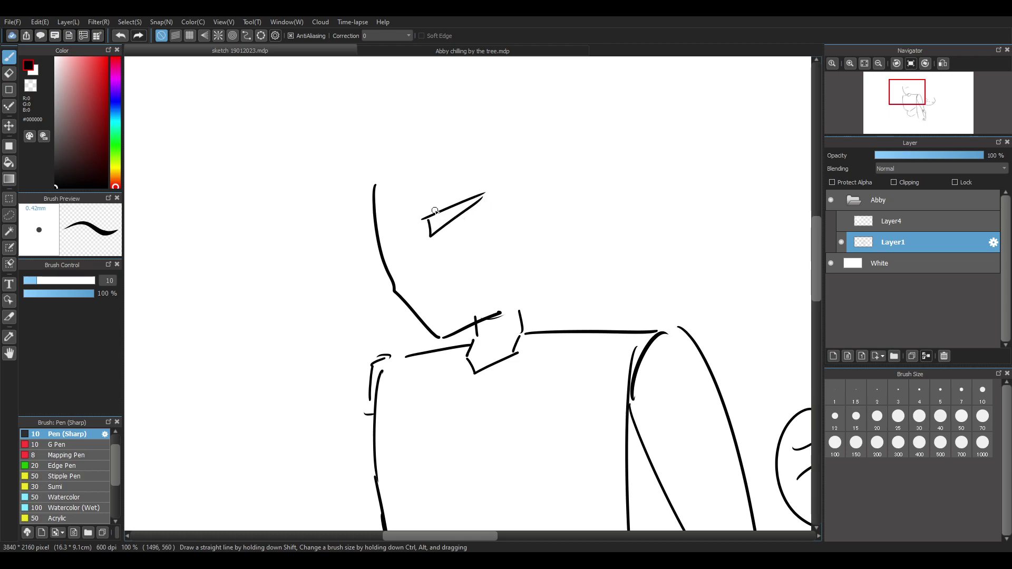
# Draw a second, smaller angular eye against the left edge of the larger figure's face
pyautogui.moveTo(374, 218)
pyautogui.mouseDown()
pyautogui.moveTo(399, 238)
pyautogui.moveTo(383, 218)
pyautogui.moveTo(399, 226)
pyautogui.mouseUp()
pyautogui.hotkey('ctrl', 'z')
pyautogui.hotkey('ctrl', 'z')
pyautogui.hotkey('ctrl', 'z')
pyautogui.moveTo(380, 227)
pyautogui.mouseDown()
pyautogui.moveTo(401, 237)
pyautogui.moveTo(400, 224)
pyautogui.moveTo(403, 240)
pyautogui.mouseUp()
pyautogui.hotkey('ctrl', 'z')
pyautogui.hotkey('ctrl', 'z')
pyautogui.hotkey('ctrl', 'z')
# Draw a slightly curved smiling mouth line above the larger figure's chin
pyautogui.moveTo(434, 306)
pyautogui.mouseDown()
pyautogui.moveTo(488, 261)
pyautogui.moveTo(498, 290)
pyautogui.moveTo(440, 330)
pyautogui.moveTo(494, 306)
pyautogui.mouseUp()
pyautogui.hotkey('ctrl', 'z')
pyautogui.hotkey('ctrl', 'z')
pyautogui.hotkey('ctrl', 'z')
pyautogui.hotkey('ctrl', 'z')
pyautogui.hotkey('ctrl', 'z')
pyautogui.moveTo(423, 308); pyautogui.dragTo(469, 286)
pyautogui.hotkey('ctrl', 'z')
pyautogui.hotkey('ctrl', 'z')
# Draw the side panel of the larger figure's head and two arcs closing the forehead and the top of the head
pyautogui.moveTo(503, 172)
pyautogui.mouseDown()
pyautogui.moveTo(505, 312)
pyautogui.moveTo(531, 211)
pyautogui.moveTo(530, 298)
pyautogui.mouseUp()
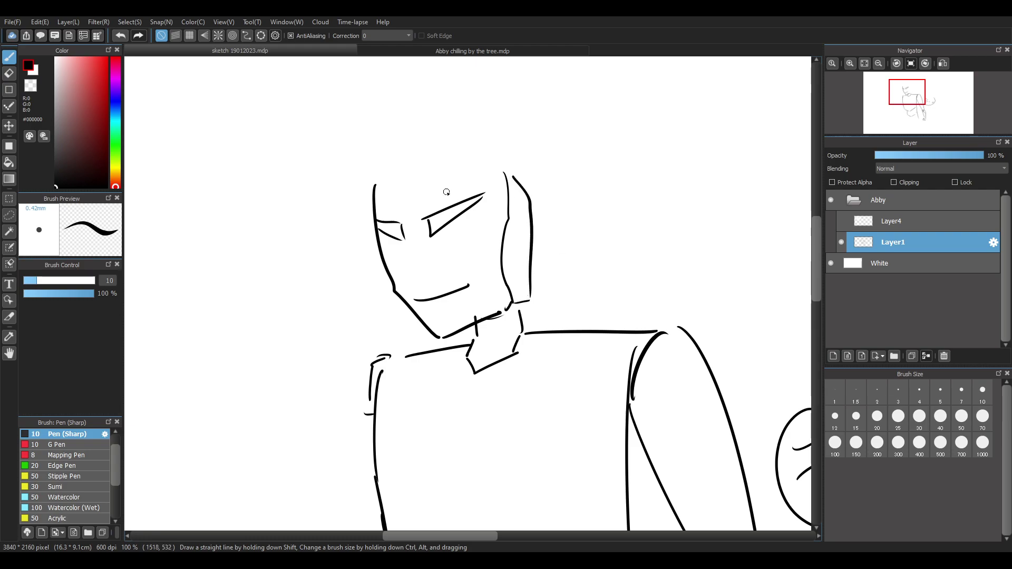
pyautogui.moveTo(374, 187); pyautogui.dragTo(505, 164)
pyautogui.moveTo(378, 181)
pyautogui.mouseDown()
pyautogui.moveTo(531, 181)
pyautogui.moveTo(535, 232)
pyautogui.mouseUp()
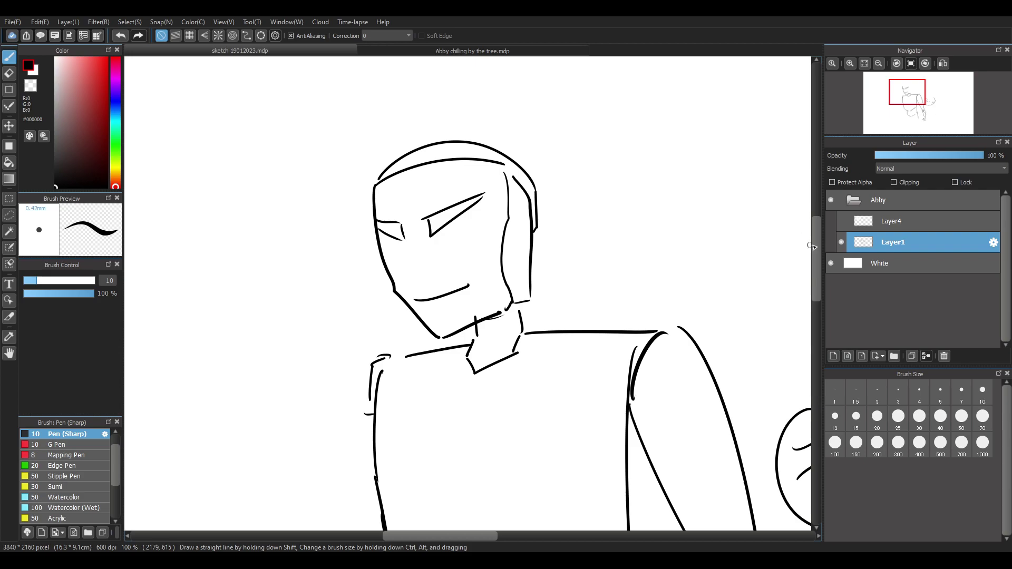
# Erase the large triangular eye from the larger figure's face
pyautogui.moveTo(818, 243); pyautogui.dragTo(818, 237)
pyautogui.scroll(2, 477, 262)
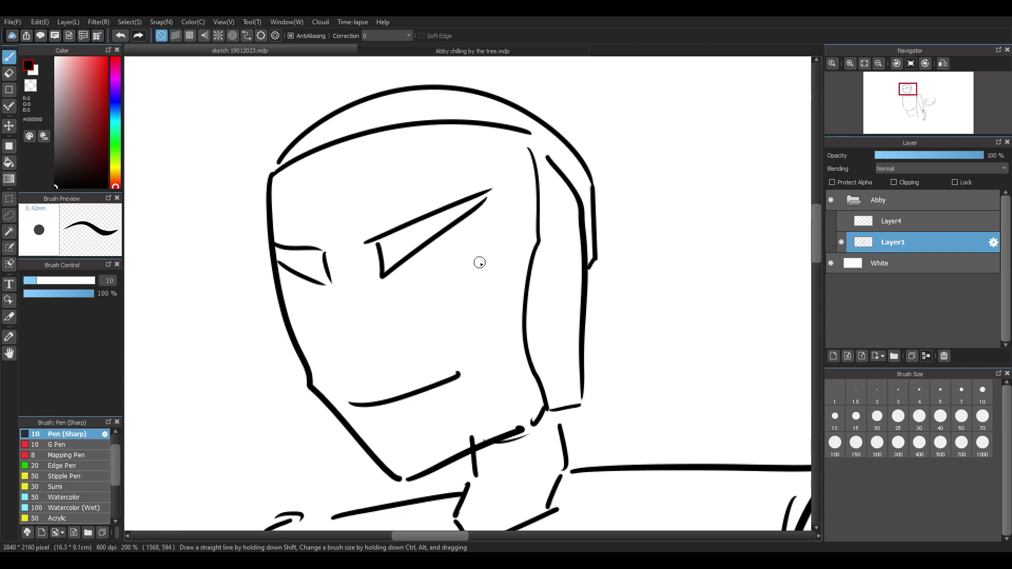
pyautogui.press('e')
pyautogui.moveTo(410, 268)
pyautogui.mouseDown()
pyautogui.moveTo(407, 242)
pyautogui.moveTo(488, 191)
pyautogui.mouseUp()
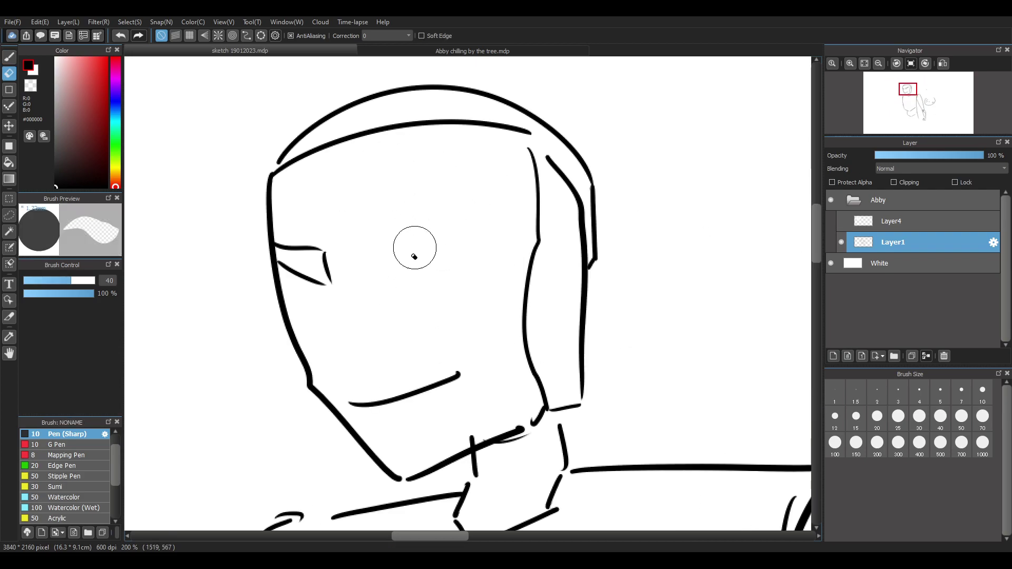
# Draw a small L-shaped nose between the mouth and the eyes of the larger figure
pyautogui.press('b')
pyautogui.moveTo(364, 298); pyautogui.dragTo(370, 333)
pyautogui.hotkey('ctrl', 'z')
pyautogui.moveTo(360, 298); pyautogui.dragTo(371, 329)
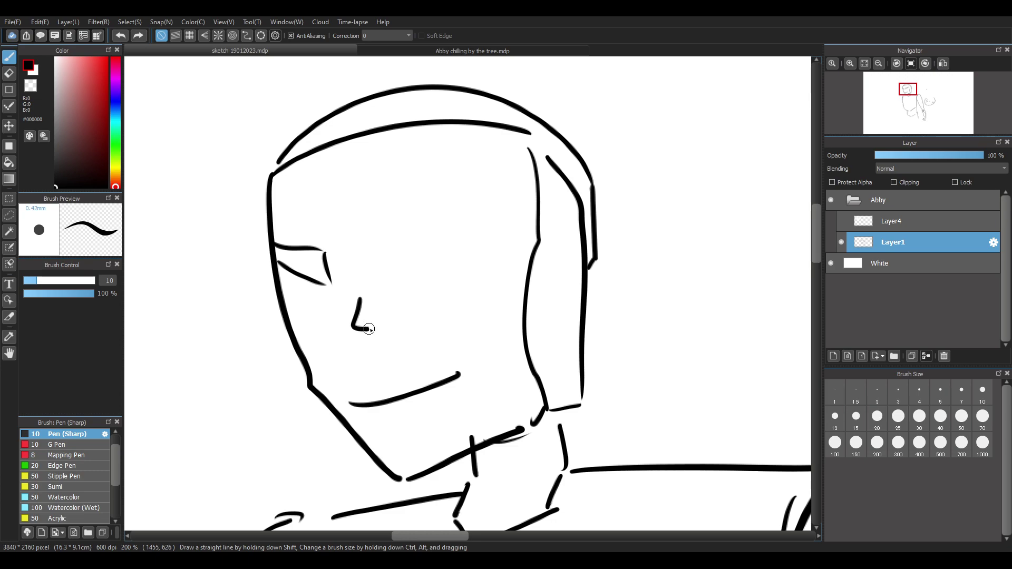
# Erase the remaining angular eye and draw two curved arcs as the larger figure's closed, smiling eyes
pyautogui.press('e')
pyautogui.moveTo(309, 242)
pyautogui.mouseDown()
pyautogui.moveTo(310, 271)
pyautogui.moveTo(298, 269)
pyautogui.mouseUp()
pyautogui.press('b')
pyautogui.moveTo(376, 269); pyautogui.dragTo(462, 239)
pyautogui.hotkey('ctrl', 'z')
pyautogui.moveTo(279, 277); pyautogui.dragTo(339, 266)
pyautogui.hotkey('ctrl', 'z')
pyautogui.hotkey('ctrl', 'z')
# Draw a narrow, upright rounded rectangle on the head's side panel as the ear piece
pyautogui.moveTo(557, 248); pyautogui.dragTo(557, 310)
pyautogui.hotkey('ctrl', 'z')
pyautogui.moveTo(553, 238); pyautogui.dragTo(557, 312)
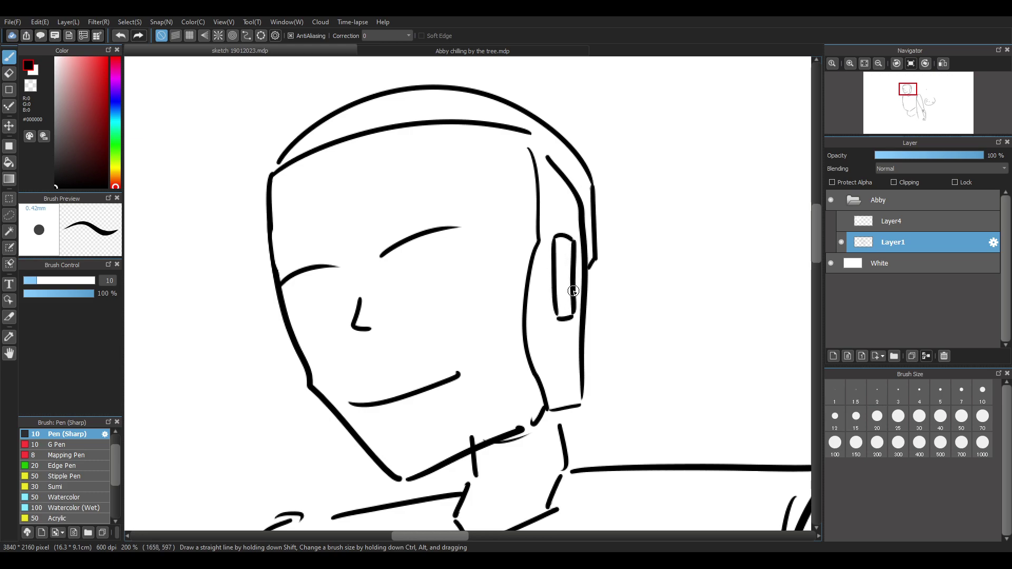
pyautogui.moveTo(553, 233); pyautogui.dragTo(551, 321)
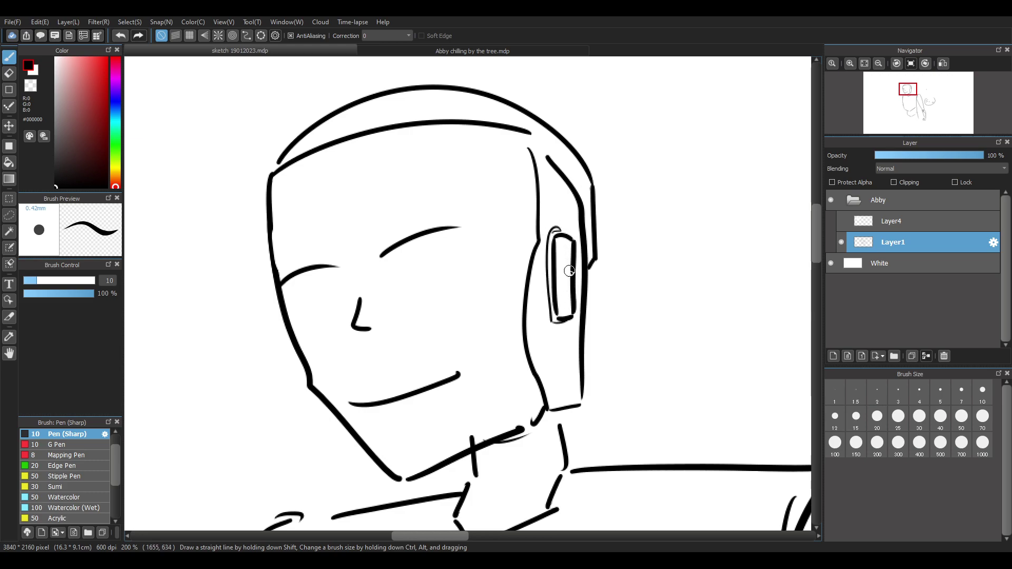
pyautogui.hotkey('ctrl', 'z')
pyautogui.hotkey('ctrl', 'z')
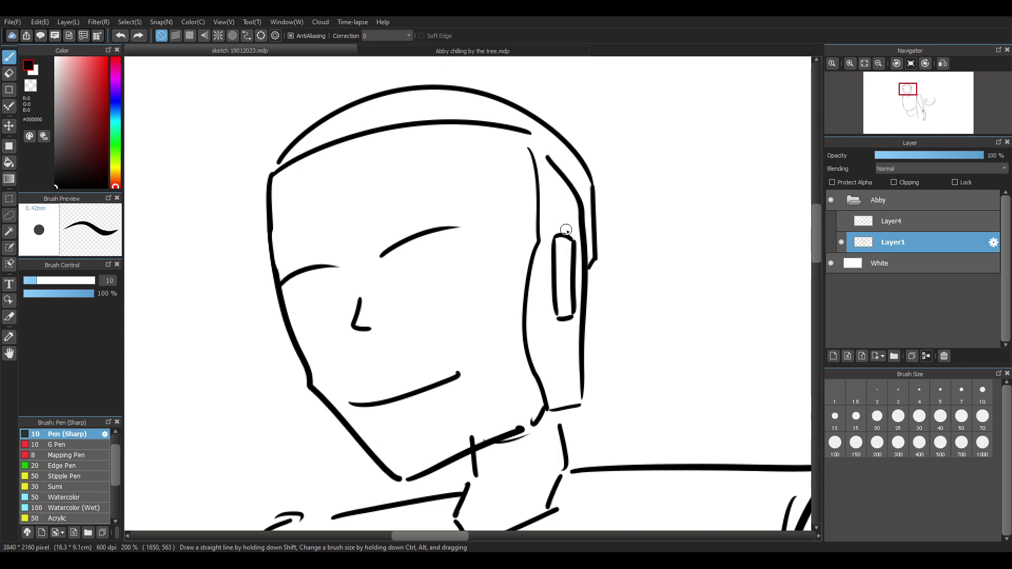
# Draw a thin outer frame around the ear piece and bevel its corners on the face side
pyautogui.moveTo(544, 232); pyautogui.dragTo(550, 328)
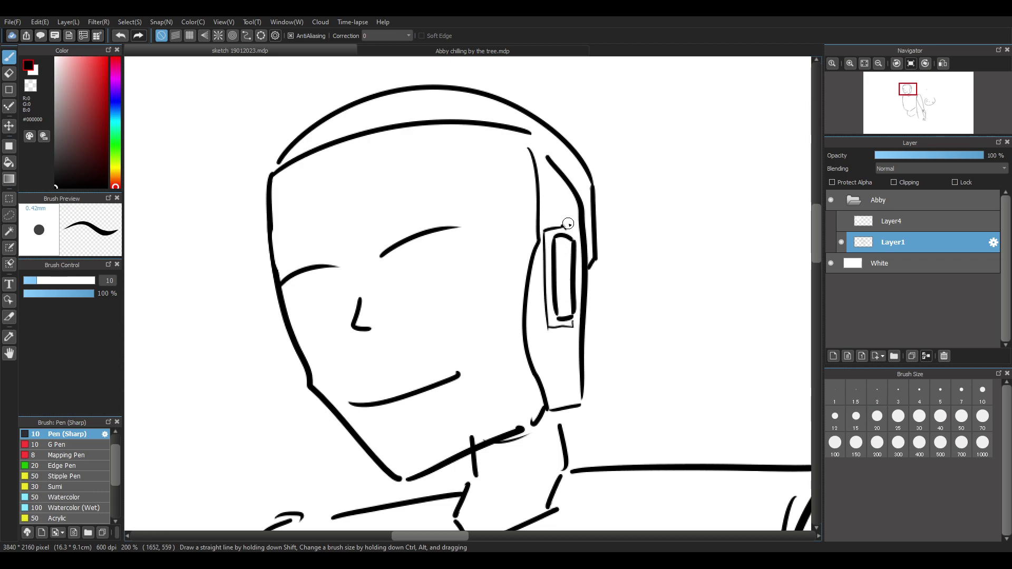
pyautogui.press('e')
pyautogui.click(546, 326)
pyautogui.press('b')
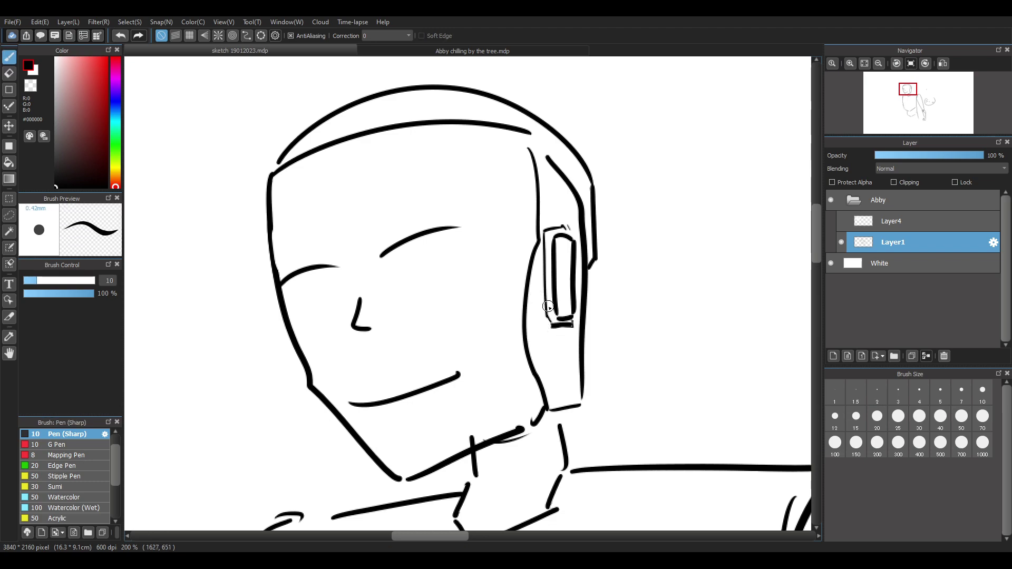
pyautogui.moveTo(543, 314); pyautogui.dragTo(552, 324)
pyautogui.press('e')
pyautogui.click(547, 231)
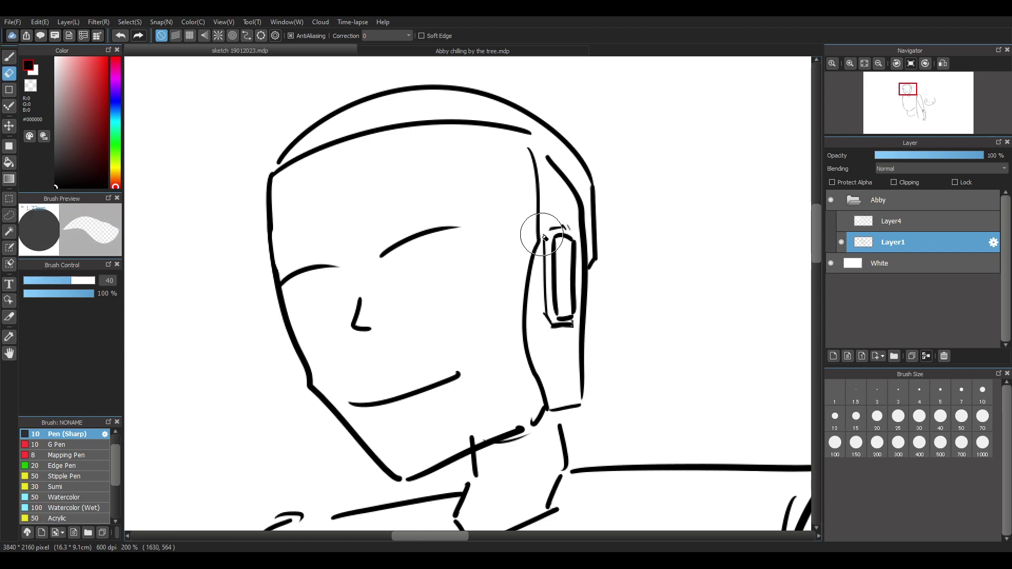
pyautogui.press('b')
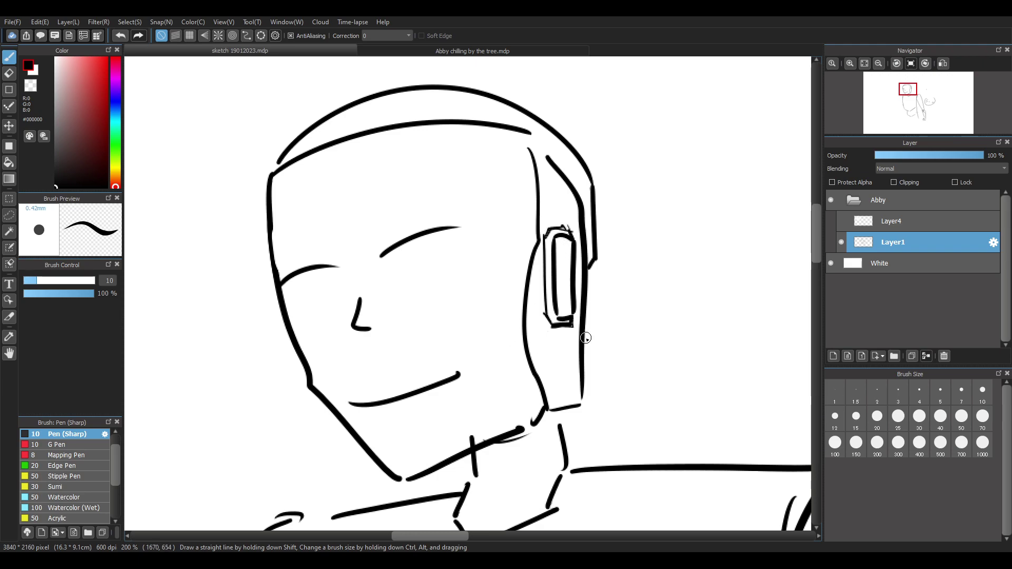
# Trim the ear frame's remaining corners and draw an angular panel line beneath it on the side of the head
pyautogui.press('e')
pyautogui.click(572, 323)
pyautogui.press('b')
pyautogui.press('e')
pyautogui.click(563, 215)
pyautogui.press('b')
# Erase the neck line crossing the larger figure's jaw and redraw the jaw edge up to the side panel
pyautogui.moveTo(817, 238)
pyautogui.mouseDown()
pyautogui.moveTo(815, 260)
pyautogui.moveTo(815, 250)
pyautogui.mouseUp()
pyautogui.press('e')
pyautogui.moveTo(491, 342)
pyautogui.mouseDown()
pyautogui.moveTo(467, 328)
pyautogui.moveTo(473, 335)
pyautogui.mouseUp()
pyautogui.press('b')
pyautogui.moveTo(409, 377)
pyautogui.mouseDown()
pyautogui.moveTo(548, 319)
pyautogui.moveTo(487, 343)
pyautogui.mouseUp()
pyautogui.press('e')
pyautogui.moveTo(556, 326); pyautogui.dragTo(525, 341)
pyautogui.press('b')
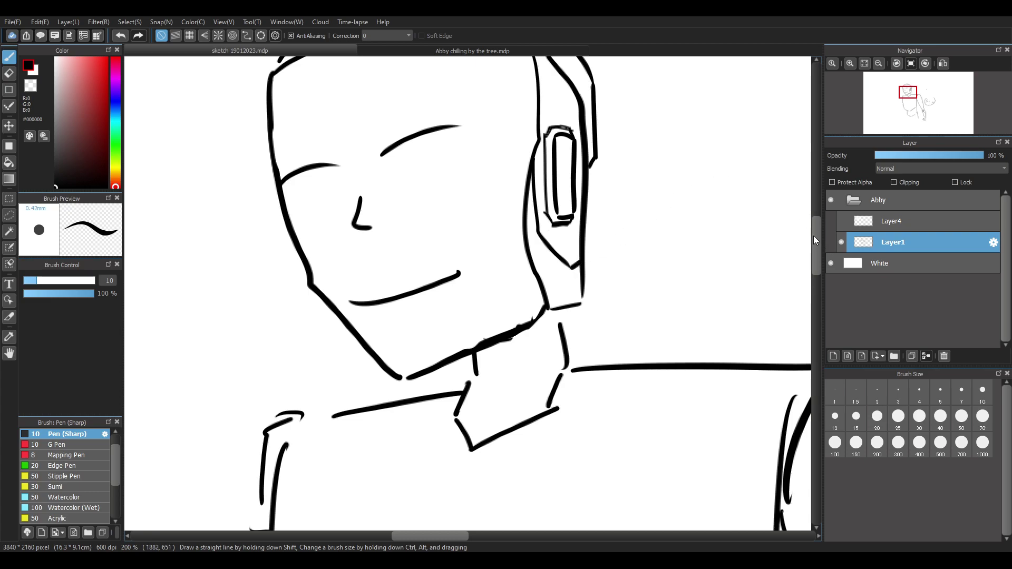
# Close the gaps in the face outline at both upper corners of the forehead
pyautogui.moveTo(814, 253); pyautogui.dragTo(752, 239)
pyautogui.moveTo(531, 153); pyautogui.dragTo(529, 170)
pyautogui.moveTo(279, 180); pyautogui.dragTo(273, 191)
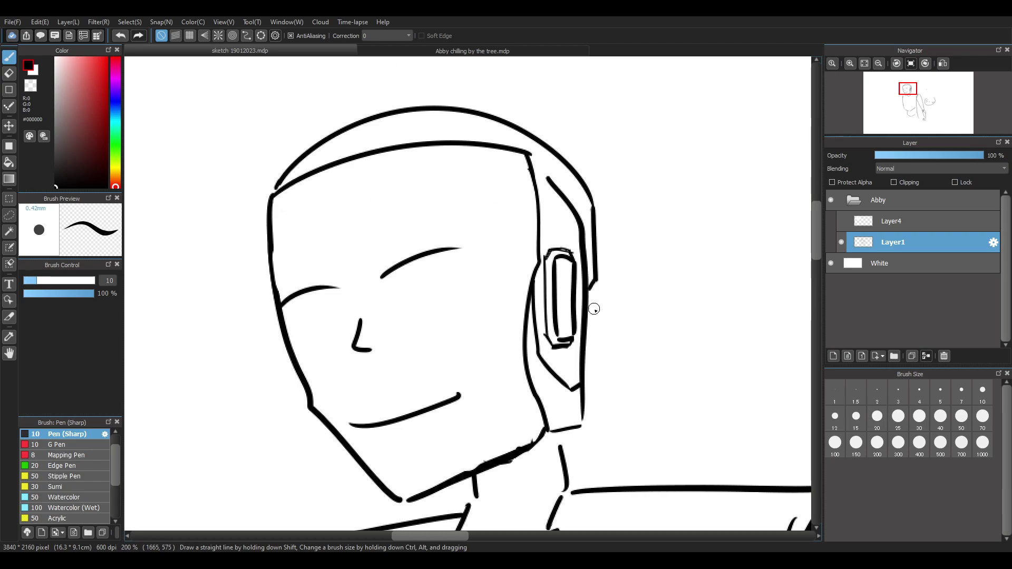
# Rework the corner between cheek and jaw on the far side of the face into a smoother line
pyautogui.scroll(-2, 819, 239)
pyautogui.press('e')
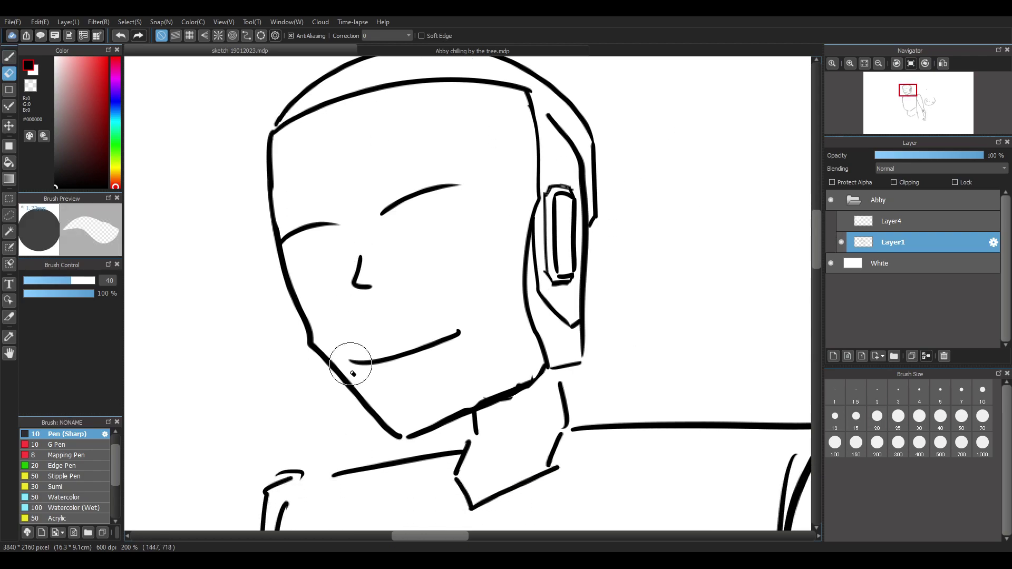
pyautogui.press('b')
pyautogui.moveTo(293, 335)
pyautogui.mouseDown()
pyautogui.moveTo(310, 362)
pyautogui.moveTo(271, 242)
pyautogui.moveTo(308, 334)
pyautogui.mouseUp()
pyautogui.press('e')
pyautogui.press('b')
pyautogui.hotkey('ctrl', 'z')
pyautogui.hotkey('ctrl', 'z')
pyautogui.moveTo(307, 323); pyautogui.dragTo(323, 355)
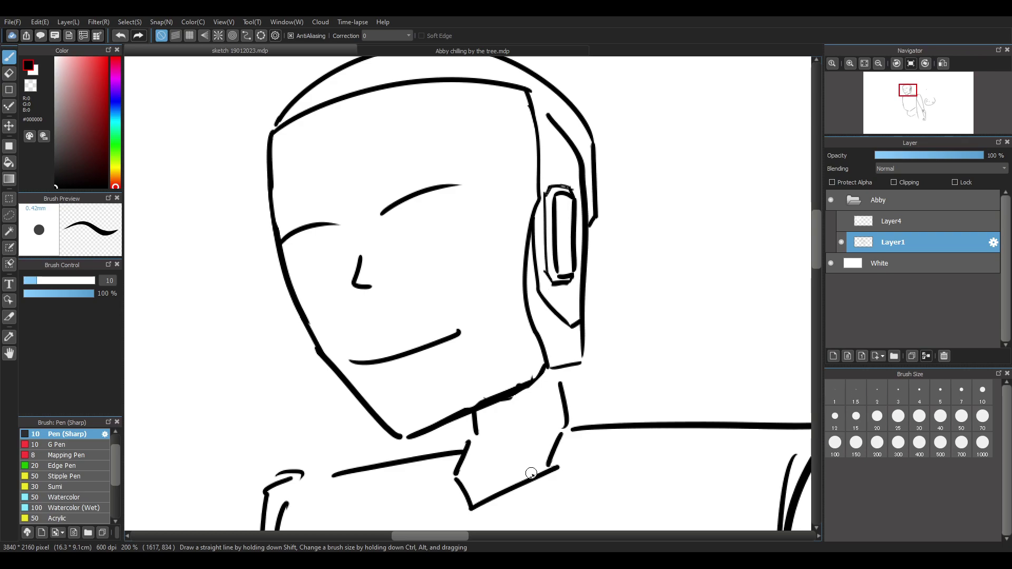
# Replace the short neck line below the ear with a slanted, round-topped neck segment reaching the shoulder line
pyautogui.scroll(-3, 505, 329)
pyautogui.scroll(2, 528, 414)
pyautogui.scroll(-2, 536, 419)
pyautogui.scroll(3, 551, 432)
pyautogui.scroll(-2, 554, 413)
pyautogui.scroll(2, 571, 384)
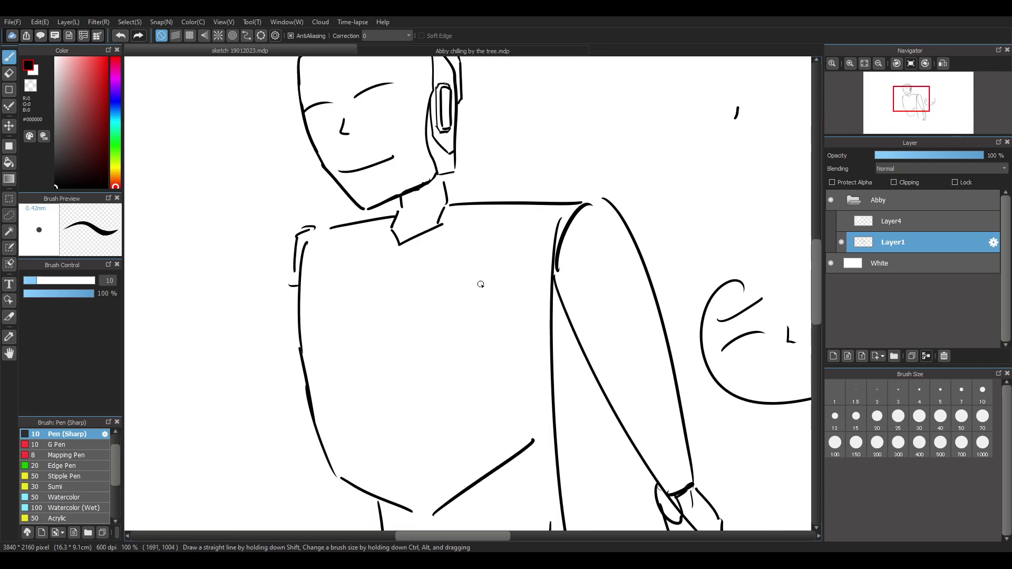
pyautogui.scroll(3, 487, 287)
pyautogui.scroll(-1, 580, 310)
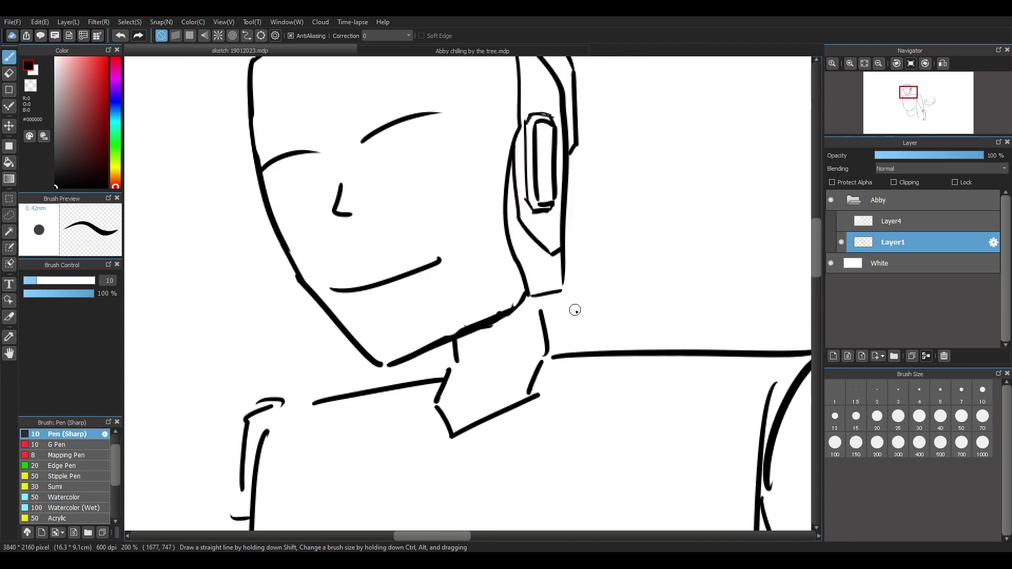
pyautogui.press('e')
pyautogui.moveTo(540, 318); pyautogui.dragTo(555, 362)
pyautogui.press('b')
pyautogui.moveTo(547, 300); pyautogui.dragTo(578, 349)
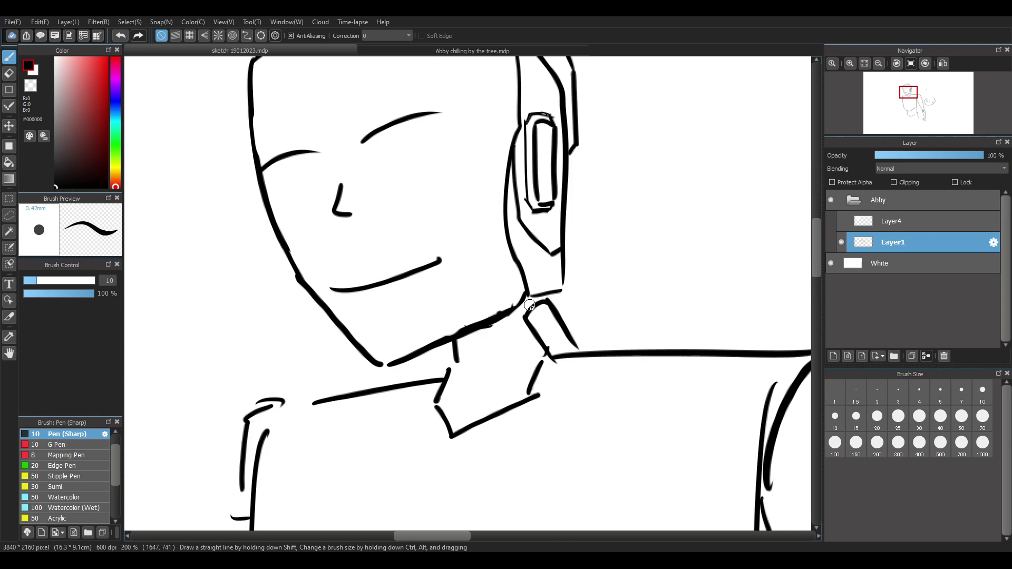
# Draw a matching angled neck segment under the jaw and a straight line from the far shoulder to the neck
pyautogui.moveTo(455, 343); pyautogui.dragTo(454, 338)
pyautogui.moveTo(471, 342); pyautogui.dragTo(460, 378)
pyautogui.hotkey('ctrl', 'z')
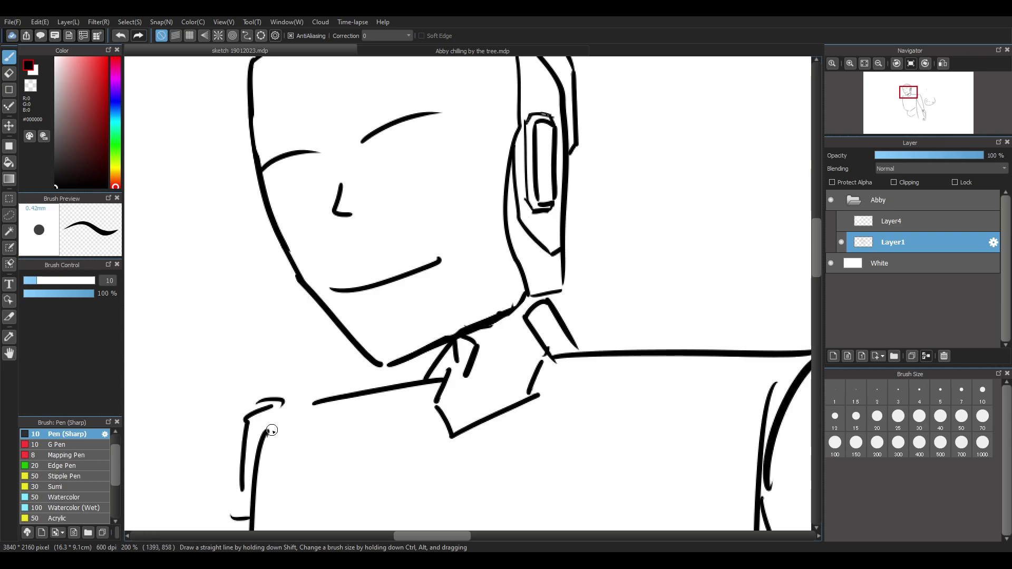
pyautogui.moveTo(268, 433); pyautogui.dragTo(409, 365)
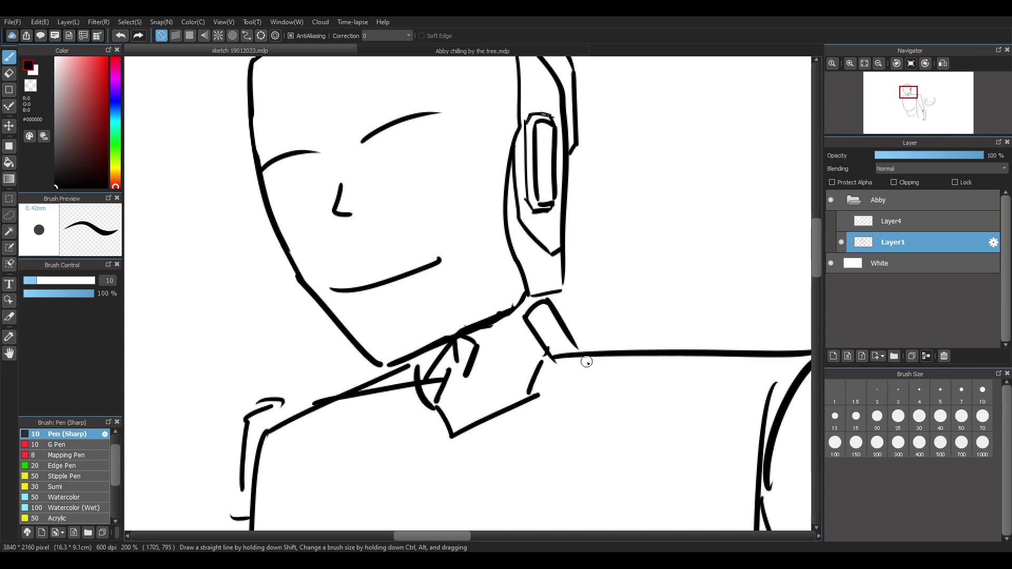
# Draw a short collar curve at the base of the near neck segment and a straight line to the near shoulder
pyautogui.scroll(-2, 422, 416)
pyautogui.scroll(2, 565, 470)
pyautogui.moveTo(401, 331); pyautogui.dragTo(586, 403)
pyautogui.hotkey('ctrl', 'z')
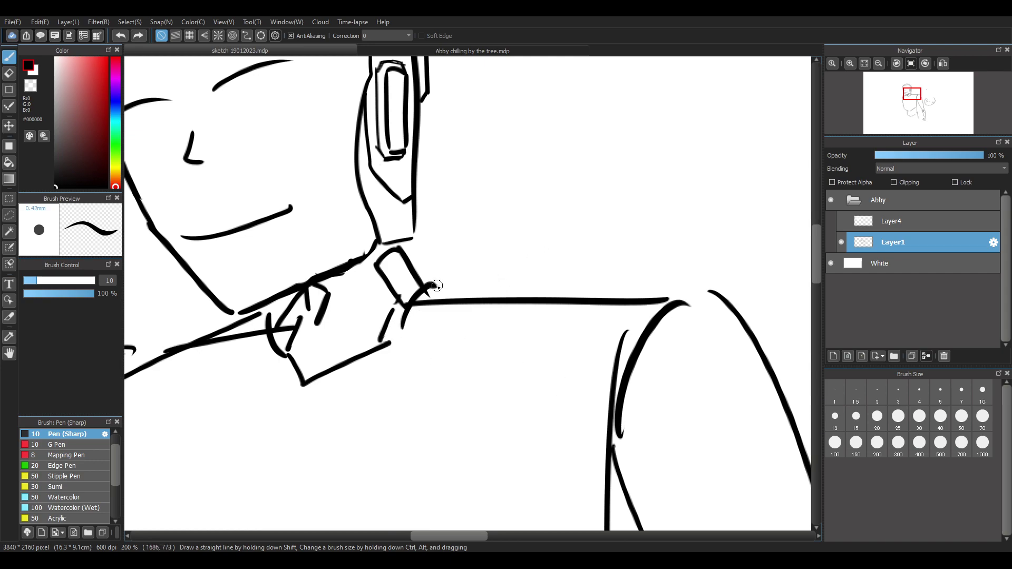
pyautogui.moveTo(904, 79); pyautogui.dragTo(889, 80)
pyautogui.moveTo(434, 297); pyautogui.dragTo(647, 168)
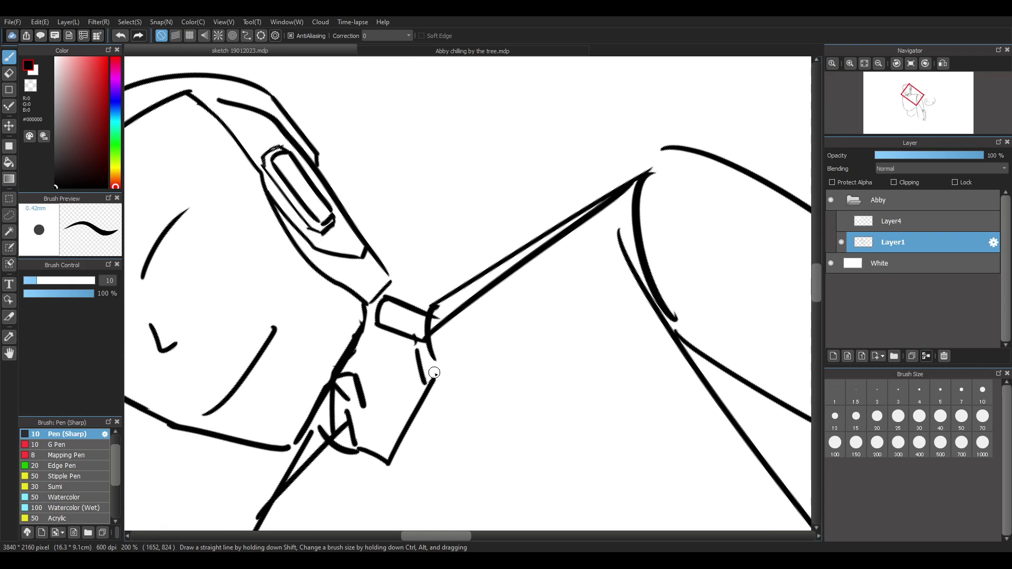
# Draw a straight diagonal line from the near collar curve down to the near armpit
pyautogui.moveTo(456, 359); pyautogui.dragTo(671, 334)
pyautogui.hotkey('ctrl', 'z')
pyautogui.moveTo(435, 359)
pyautogui.mouseDown()
pyautogui.moveTo(709, 327)
pyautogui.moveTo(501, 351)
pyautogui.moveTo(669, 323)
pyautogui.mouseUp()
pyautogui.hotkey('ctrl', 'z')
pyautogui.moveTo(914, 131)
pyautogui.moveTo(886, 84)
pyautogui.mouseDown()
pyautogui.moveTo(922, 79)
pyautogui.moveTo(904, 79)
pyautogui.mouseUp()
# Draw a straight line across the chest from the far collar curve to the far armpit
pyautogui.moveTo(464, 536); pyautogui.dragTo(434, 537)
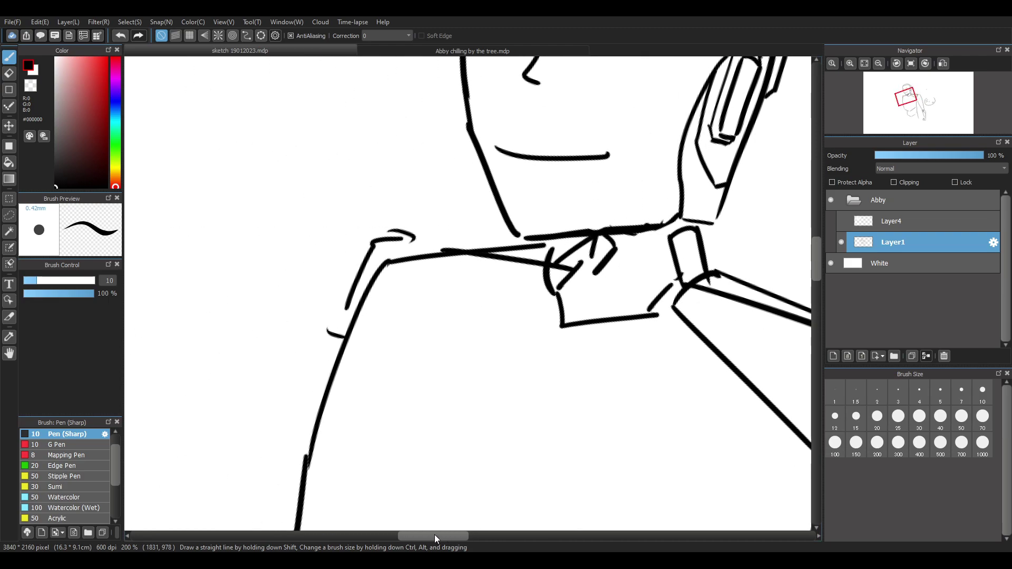
pyautogui.moveTo(351, 348)
pyautogui.mouseDown()
pyautogui.moveTo(556, 293)
pyautogui.moveTo(346, 352)
pyautogui.mouseUp()
pyautogui.hotkey('ctrl', 'z')
pyautogui.hotkey('ctrl', 'z')
pyautogui.moveTo(552, 297); pyautogui.dragTo(341, 354)
pyautogui.hotkey('ctrl', 'z')
pyautogui.moveTo(552, 298); pyautogui.dragTo(333, 352)
# Draw a curved joint edge and a narrow rounded cap on the outside of the far shoulder
pyautogui.moveTo(383, 266); pyautogui.dragTo(339, 344)
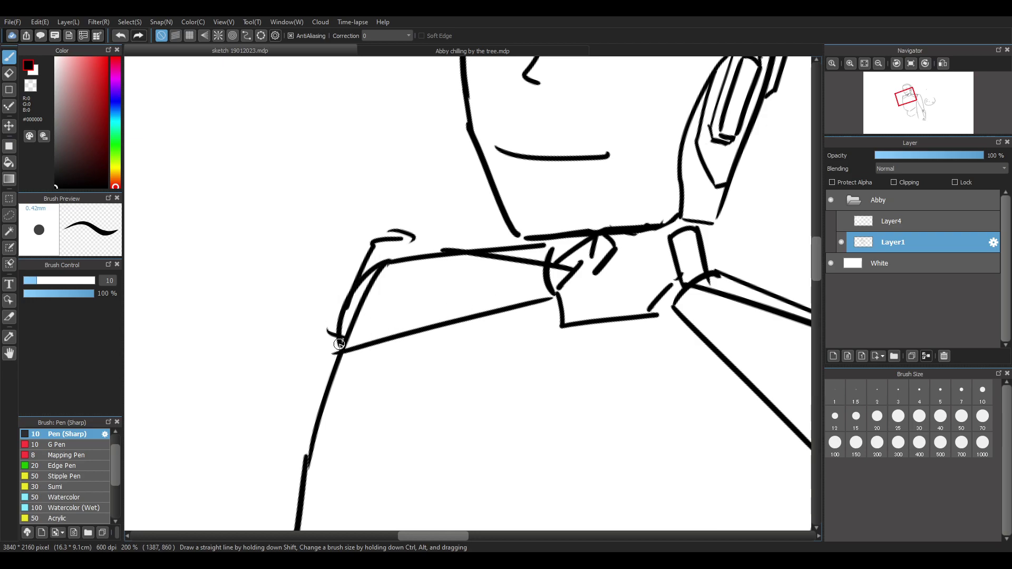
pyautogui.moveTo(359, 255); pyautogui.dragTo(336, 308)
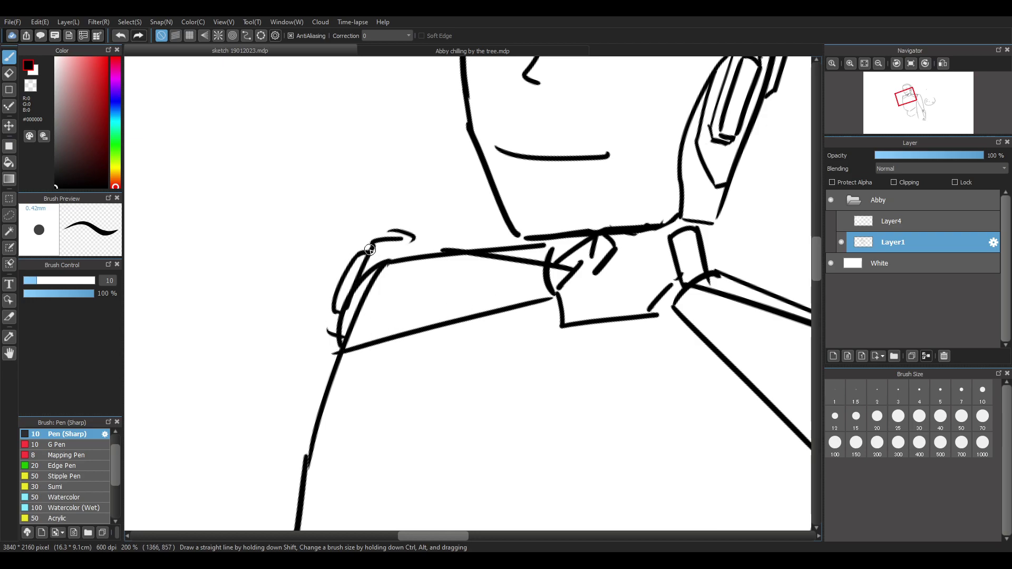
pyautogui.hotkey('ctrl', 'z')
pyautogui.moveTo(363, 252); pyautogui.dragTo(338, 313)
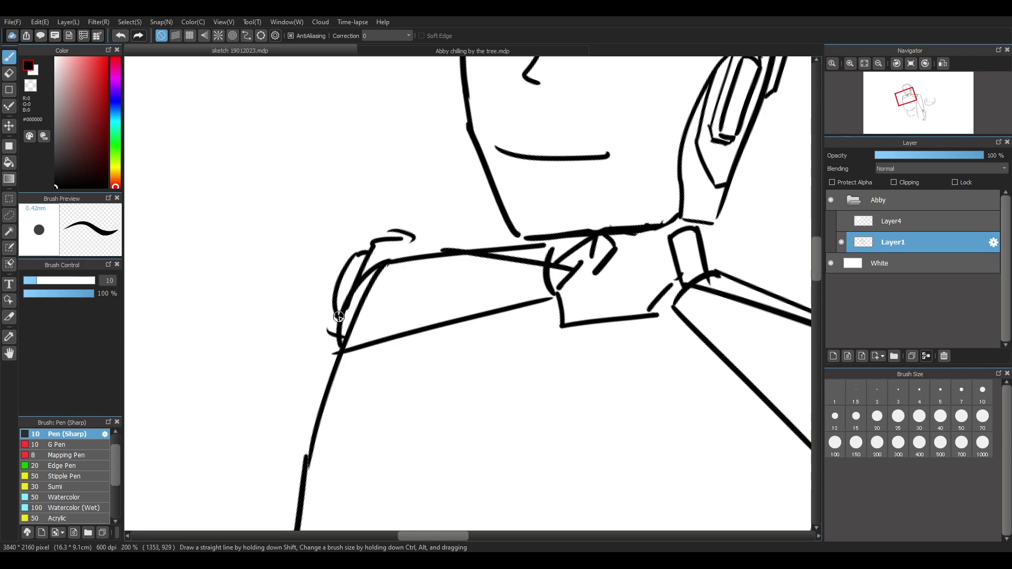
pyautogui.hotkey('ctrl', 'z')
# Draw a curved tube hanging outward from the far shoulder cap, ending in a rounded tip with small side knobs
pyautogui.moveTo(331, 267)
pyautogui.mouseDown()
pyautogui.moveTo(314, 282)
pyautogui.moveTo(263, 382)
pyautogui.moveTo(279, 397)
pyautogui.moveTo(303, 320)
pyautogui.mouseUp()
pyautogui.hotkey('ctrl', 'z')
pyautogui.moveTo(272, 373)
pyautogui.mouseDown()
pyautogui.moveTo(276, 396)
pyautogui.moveTo(328, 295)
pyautogui.moveTo(313, 303)
pyautogui.moveTo(283, 384)
pyautogui.mouseUp()
pyautogui.hotkey('ctrl', 'z')
pyautogui.hotkey('ctrl', 'z')
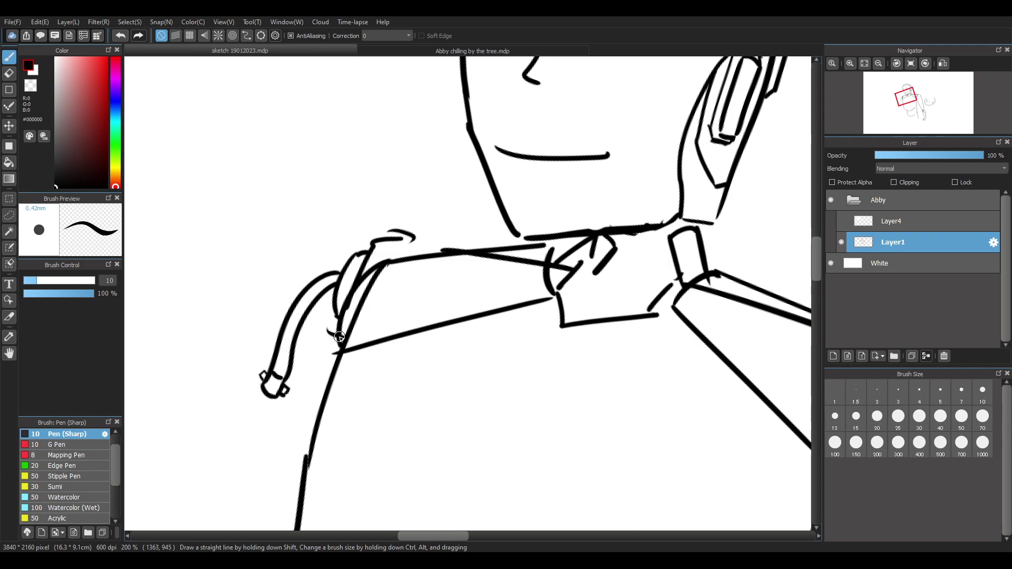
# Draw a second, shorter curved tube with a small capped end between the first tube and the torso
pyautogui.scroll(1, 213, 431)
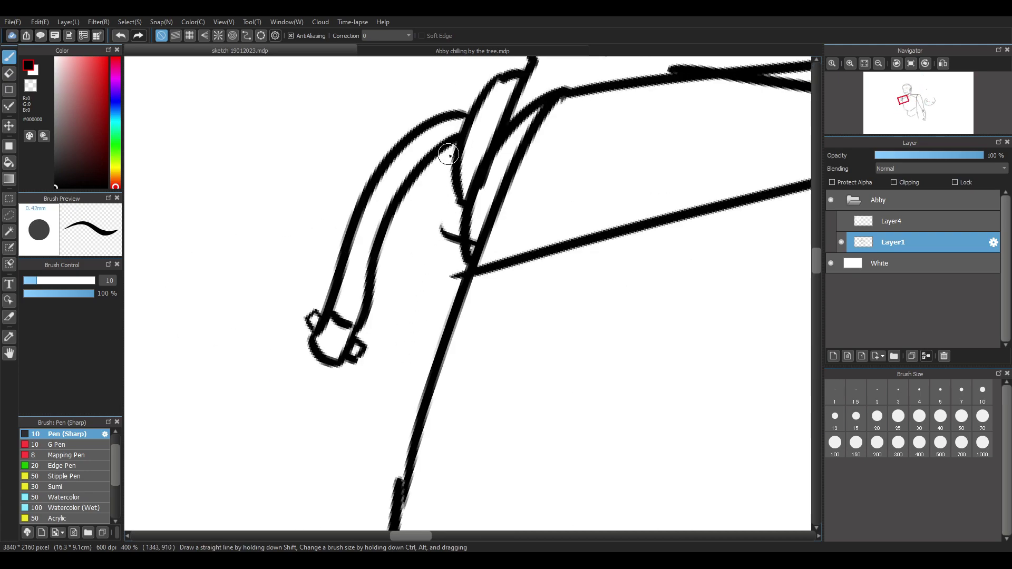
pyautogui.moveTo(447, 153); pyautogui.dragTo(419, 332)
pyautogui.moveTo(453, 164)
pyautogui.mouseDown()
pyautogui.moveTo(448, 329)
pyautogui.moveTo(420, 321)
pyautogui.moveTo(423, 340)
pyautogui.moveTo(440, 349)
pyautogui.moveTo(421, 331)
pyautogui.moveTo(447, 342)
pyautogui.moveTo(420, 312)
pyautogui.moveTo(449, 323)
pyautogui.mouseUp()
pyautogui.hotkey('ctrl', 'z')
pyautogui.moveTo(414, 327); pyautogui.dragTo(420, 320)
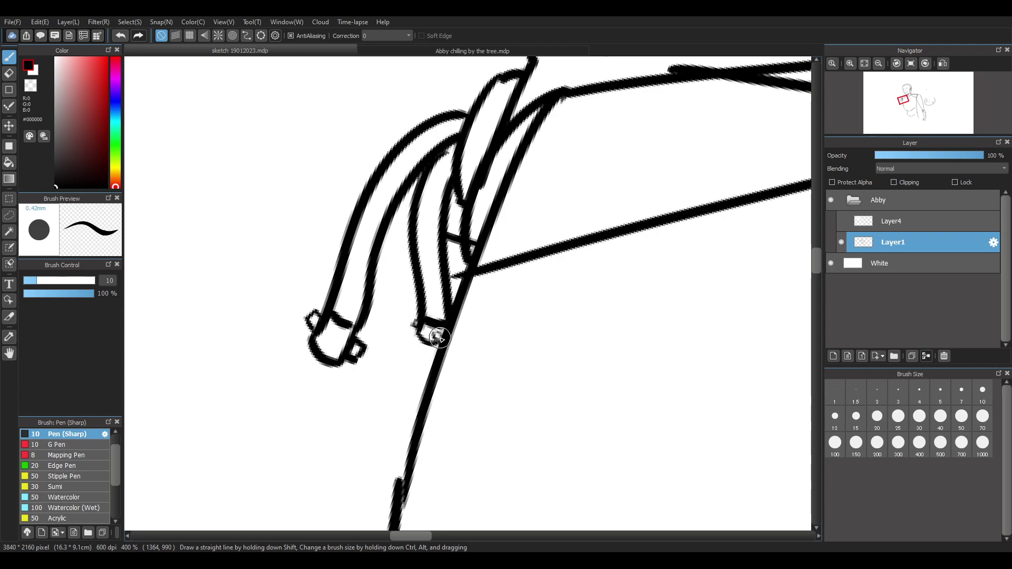
# Draw two short lines linking the top of the near neck segment to the head
pyautogui.scroll(-6, 385, 315)
pyautogui.scroll(3, 527, 238)
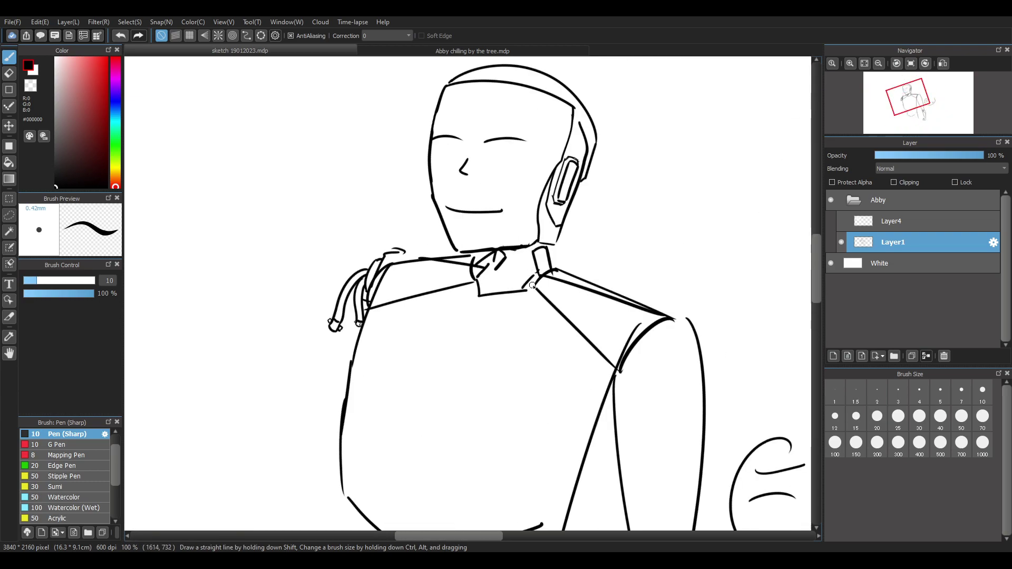
pyautogui.scroll(-1, 382, 224)
pyautogui.scroll(1, 275, 143)
pyautogui.press('e')
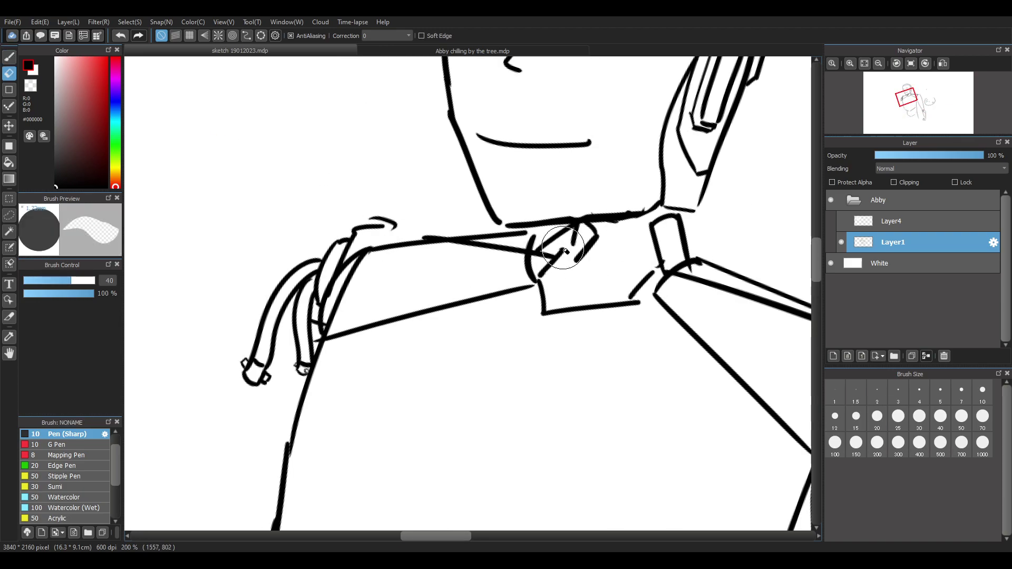
pyautogui.scroll(-3, 569, 252)
pyautogui.scroll(4, 569, 253)
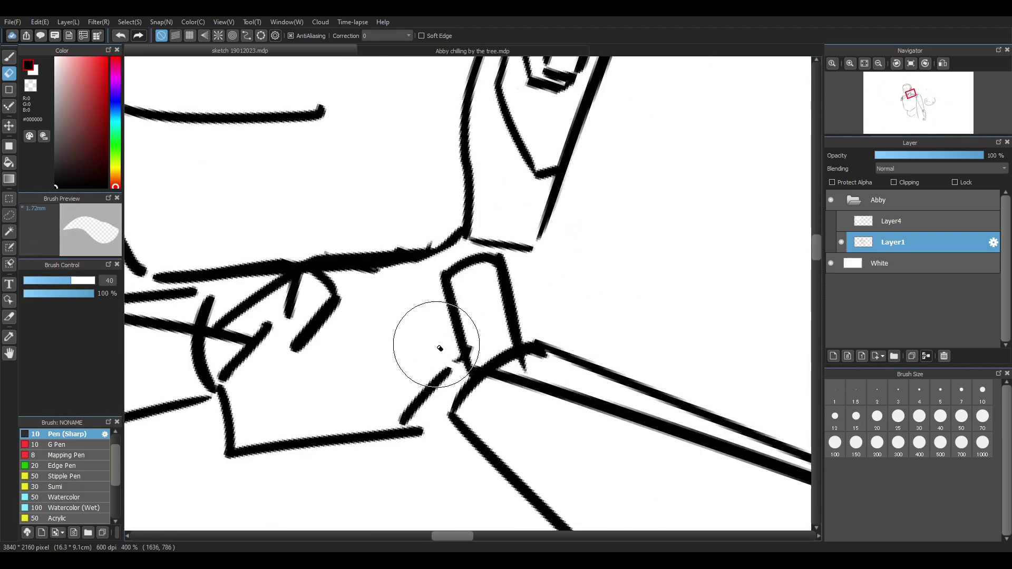
pyautogui.press('b')
pyautogui.hotkey('ctrl', 'z')
pyautogui.moveTo(445, 249)
pyautogui.mouseDown()
pyautogui.moveTo(468, 254)
pyautogui.moveTo(450, 265)
pyautogui.moveTo(490, 256)
pyautogui.mouseUp()
pyautogui.hotkey('ctrl', 'z')
pyautogui.hotkey('ctrl', 'z')
# Draw a diagonal line from the near neck segment to the collar and an angled inner edge for the collar opening
pyautogui.moveTo(449, 307); pyautogui.dragTo(391, 376)
pyautogui.hotkey('ctrl', 'z')
pyautogui.moveTo(450, 310); pyautogui.dragTo(379, 394)
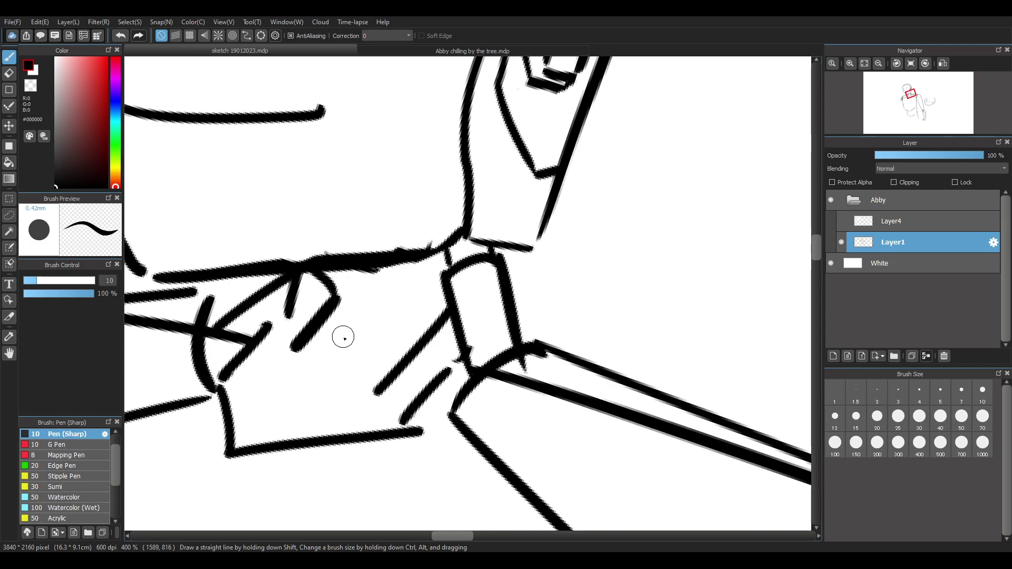
pyautogui.moveTo(255, 365)
pyautogui.mouseDown()
pyautogui.moveTo(311, 359)
pyautogui.moveTo(364, 382)
pyautogui.moveTo(393, 428)
pyautogui.mouseUp()
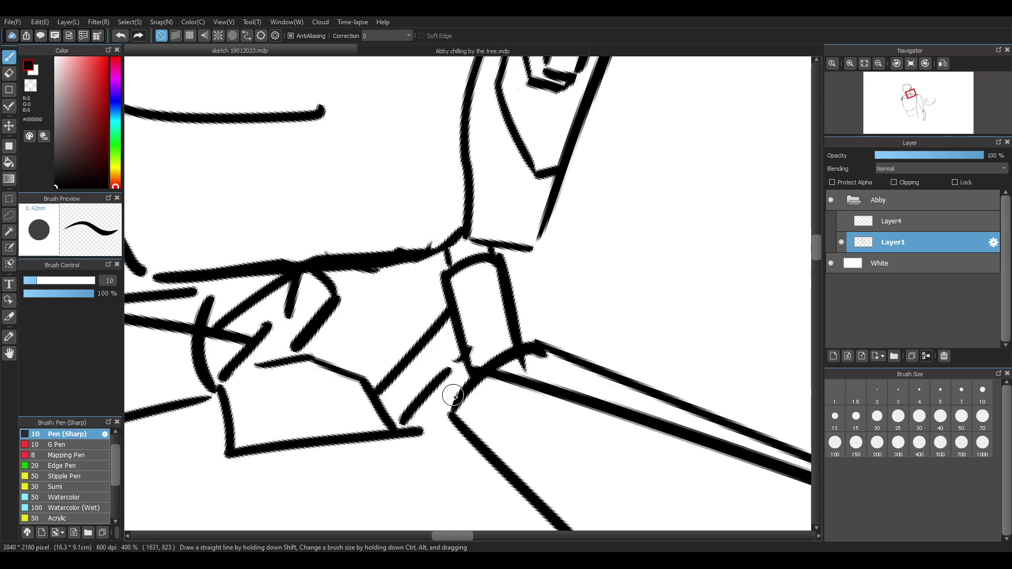
# Erase the old crossing line on the far shoulder and join the remaining shoulder line to the collar curve
pyautogui.moveTo(457, 536); pyautogui.dragTo(438, 537)
pyautogui.press('e')
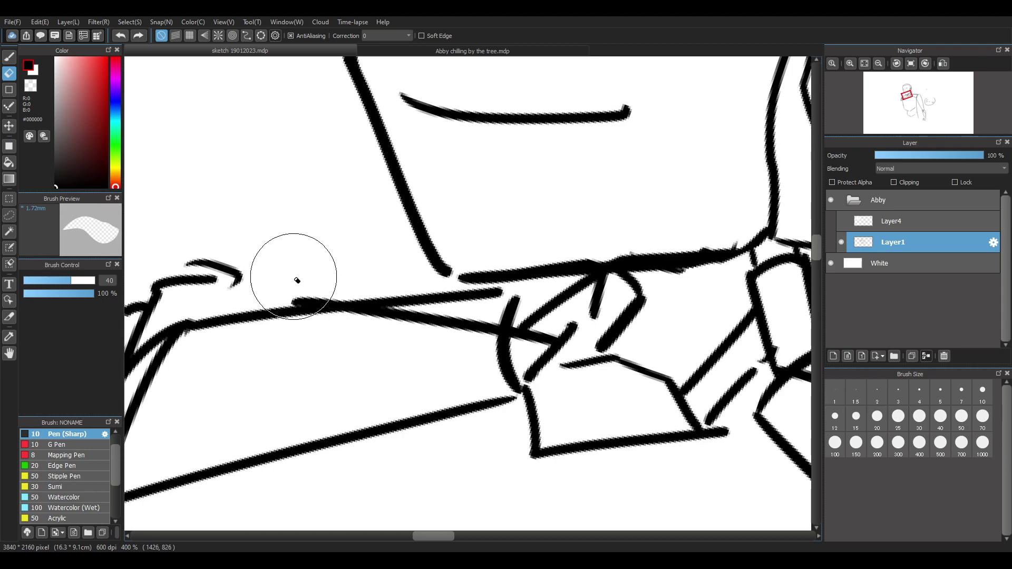
pyautogui.moveTo(303, 274); pyautogui.dragTo(340, 271)
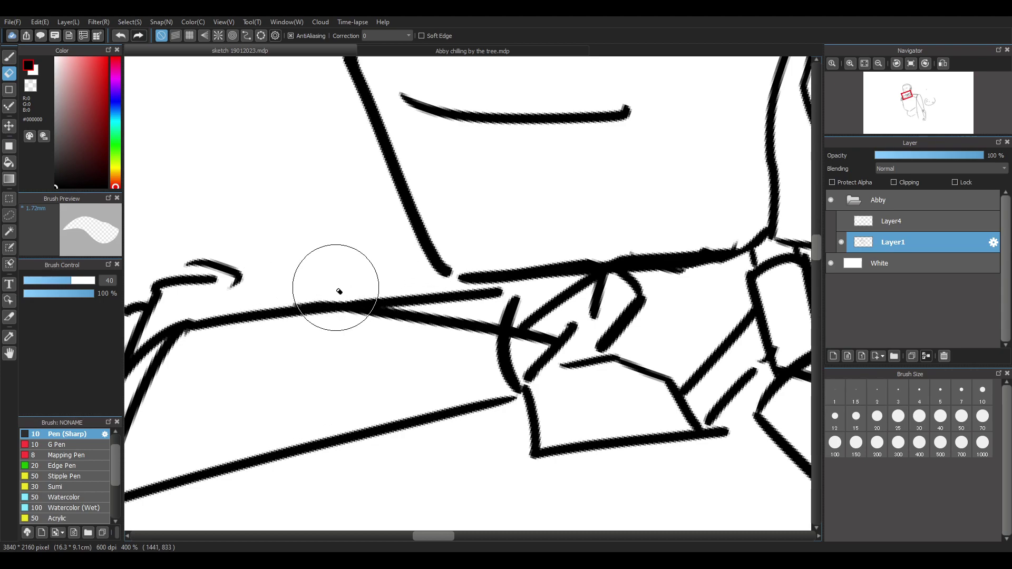
pyautogui.moveTo(418, 337); pyautogui.dragTo(346, 339)
pyautogui.hotkey('ctrl', 'z')
pyautogui.moveTo(424, 326)
pyautogui.mouseDown()
pyautogui.moveTo(343, 335)
pyautogui.moveTo(466, 332)
pyautogui.moveTo(477, 309)
pyautogui.moveTo(479, 336)
pyautogui.moveTo(499, 303)
pyautogui.moveTo(505, 347)
pyautogui.mouseUp()
pyautogui.hotkey('ctrl', 'z')
pyautogui.press('b')
pyautogui.moveTo(508, 299); pyautogui.dragTo(527, 289)
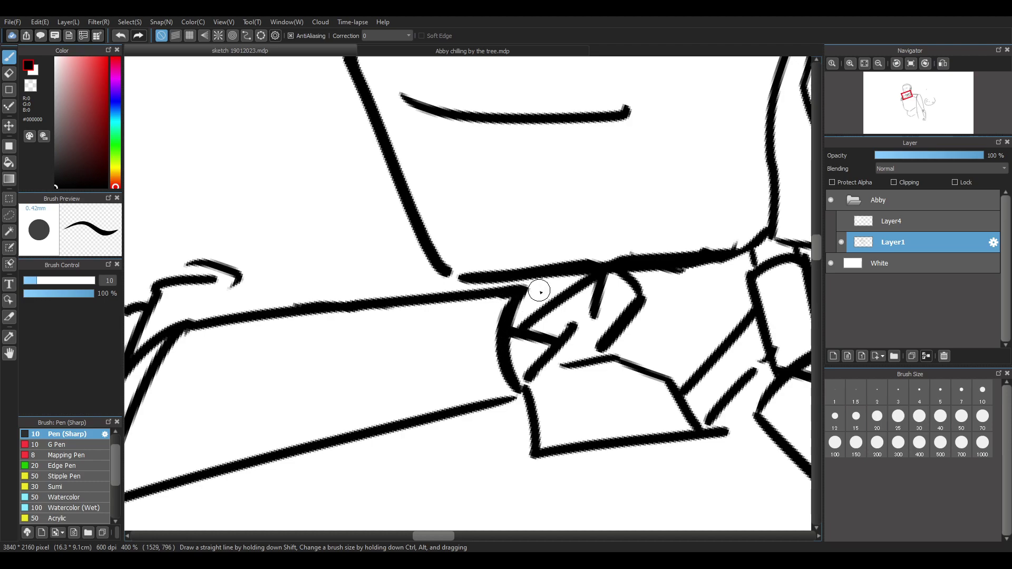
# Erase rough spots along the jaw's upper edge and close the gap at the chin corner
pyautogui.press('e')
pyautogui.moveTo(442, 536); pyautogui.dragTo(452, 536)
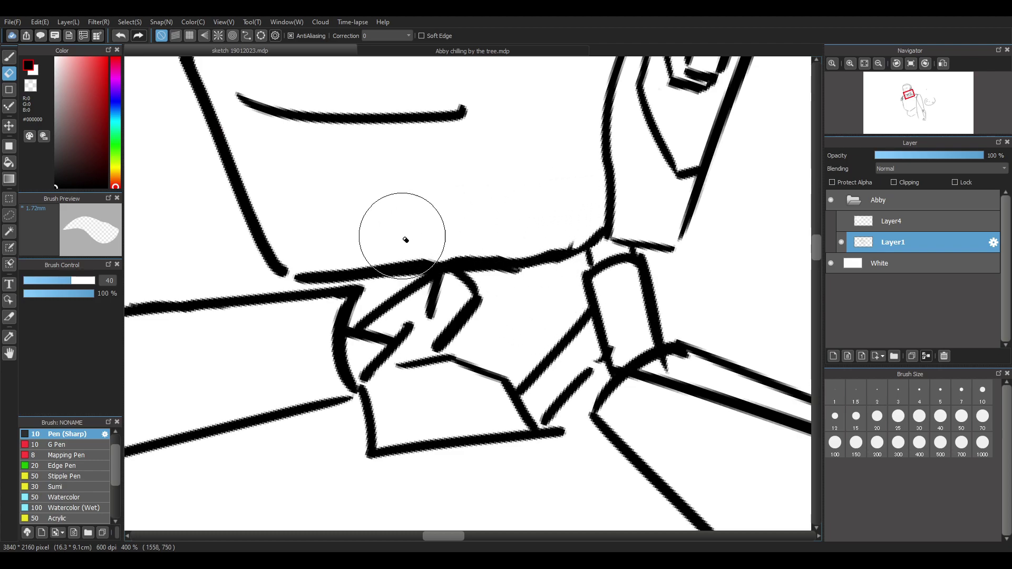
pyautogui.press('b')
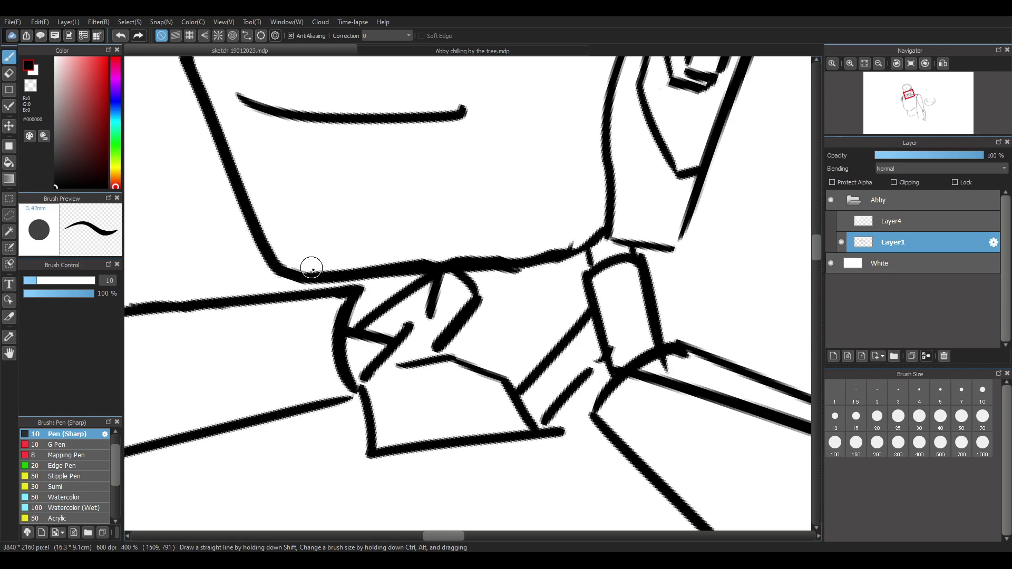
# Thin the jaw line with the eraser and clean up its edge up to the corner below the ear
pyautogui.press('e')
pyautogui.moveTo(322, 249); pyautogui.dragTo(564, 233)
pyautogui.moveTo(338, 247); pyautogui.dragTo(525, 236)
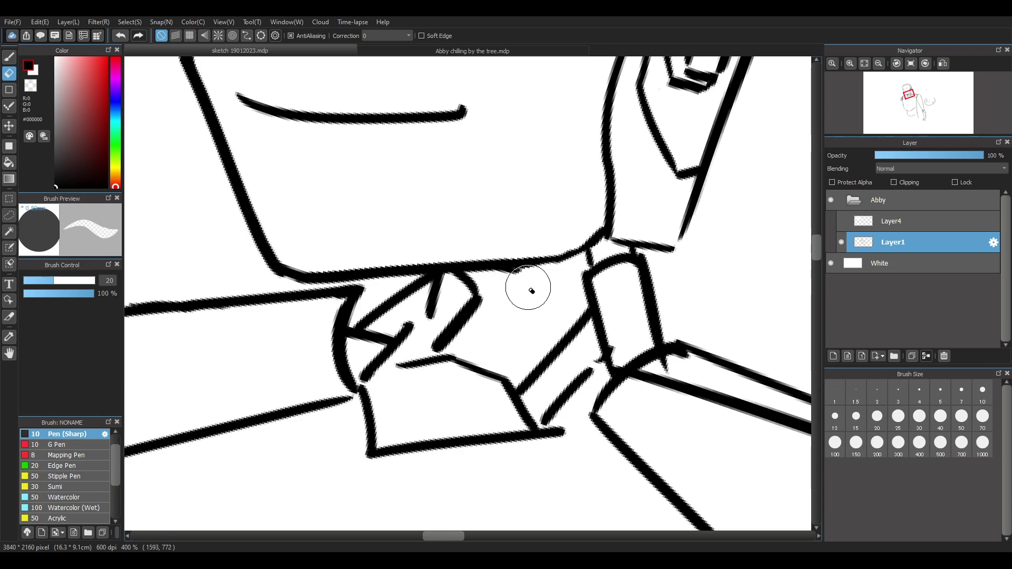
pyautogui.press('b')
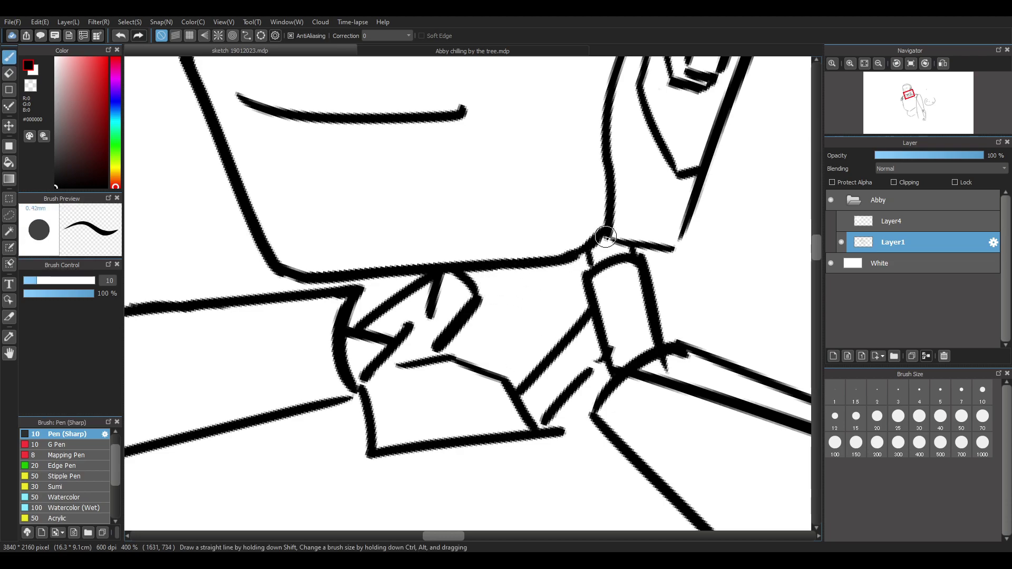
pyautogui.press('e')
pyautogui.press('b')
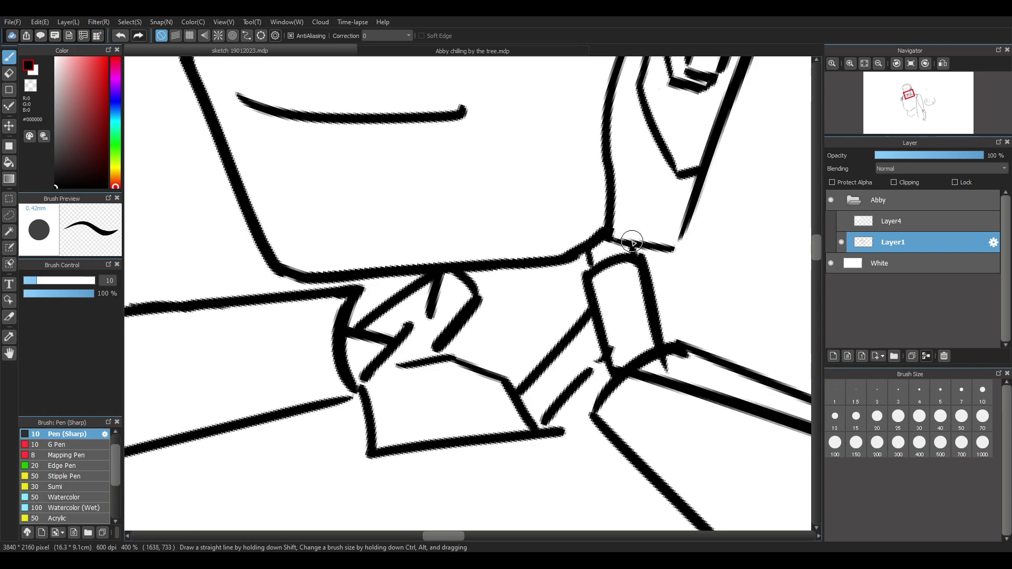
# Close the gap at the lower corner of the robot's ear panel where it meets the jaw
pyautogui.moveTo(674, 249)
pyautogui.mouseDown()
pyautogui.moveTo(687, 229)
pyautogui.moveTo(685, 249)
pyautogui.moveTo(685, 234)
pyautogui.mouseUp()
pyautogui.hotkey('ctrl', 'z')
pyautogui.hotkey('ctrl', 'z')
# Erase the leftover inner strokes inside the near neck segment below the jaw
pyautogui.press('e')
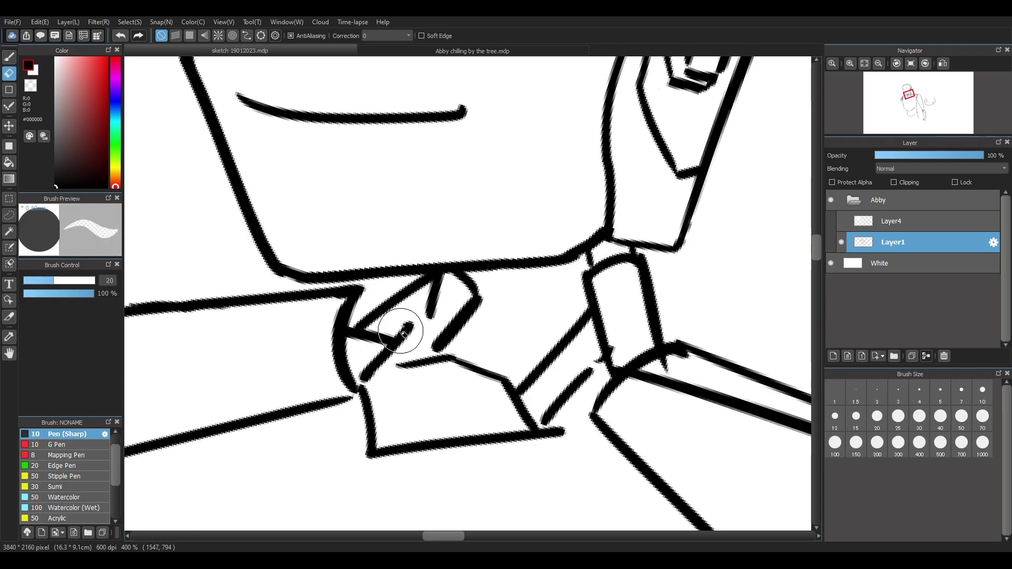
pyautogui.moveTo(414, 321)
pyautogui.mouseDown()
pyautogui.moveTo(362, 344)
pyautogui.moveTo(379, 346)
pyautogui.moveTo(366, 381)
pyautogui.moveTo(438, 357)
pyautogui.moveTo(371, 384)
pyautogui.moveTo(366, 374)
pyautogui.mouseUp()
pyautogui.press('b')
pyautogui.hotkey('ctrl', 'z')
pyautogui.hotkey('ctrl', 'z')
pyautogui.press('e')
pyautogui.press('b')
pyautogui.press('e')
pyautogui.moveTo(413, 329)
pyautogui.mouseDown()
pyautogui.moveTo(436, 299)
pyautogui.moveTo(429, 294)
pyautogui.moveTo(448, 287)
pyautogui.moveTo(430, 300)
pyautogui.mouseUp()
pyautogui.press('b')
pyautogui.press('e')
# Draw a short curve linking the end of the near shoulder to the neck cylinder
pyautogui.press('b')
pyautogui.moveTo(354, 314)
pyautogui.mouseDown()
pyautogui.moveTo(373, 315)
pyautogui.moveTo(365, 296)
pyautogui.mouseUp()
pyautogui.hotkey('ctrl', 'z')
pyautogui.moveTo(362, 294)
pyautogui.mouseDown()
pyautogui.moveTo(377, 322)
pyautogui.moveTo(385, 302)
pyautogui.mouseUp()
pyautogui.hotkey('ctrl', 'z')
pyautogui.hotkey('ctrl', 'z')
pyautogui.hotkey('ctrl', 'z')
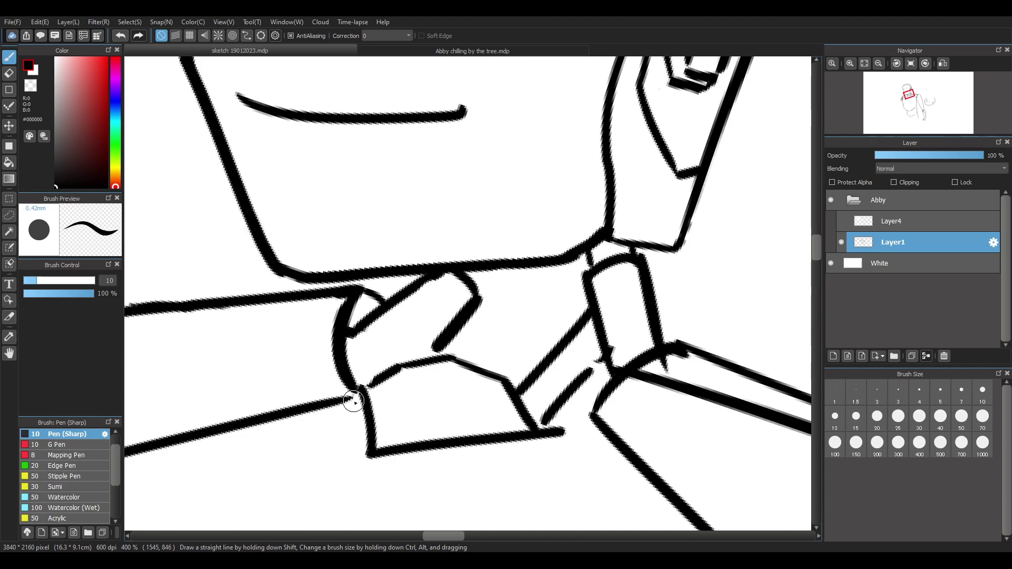
# Join the collar's upper edge to the near shoulder corner and extend the far strut line between collar and neck piston
pyautogui.hotkey('ctrl', 'z')
pyautogui.moveTo(370, 382)
pyautogui.mouseDown()
pyautogui.moveTo(358, 396)
pyautogui.moveTo(388, 375)
pyautogui.mouseUp()
pyautogui.press('e')
pyautogui.press('b')
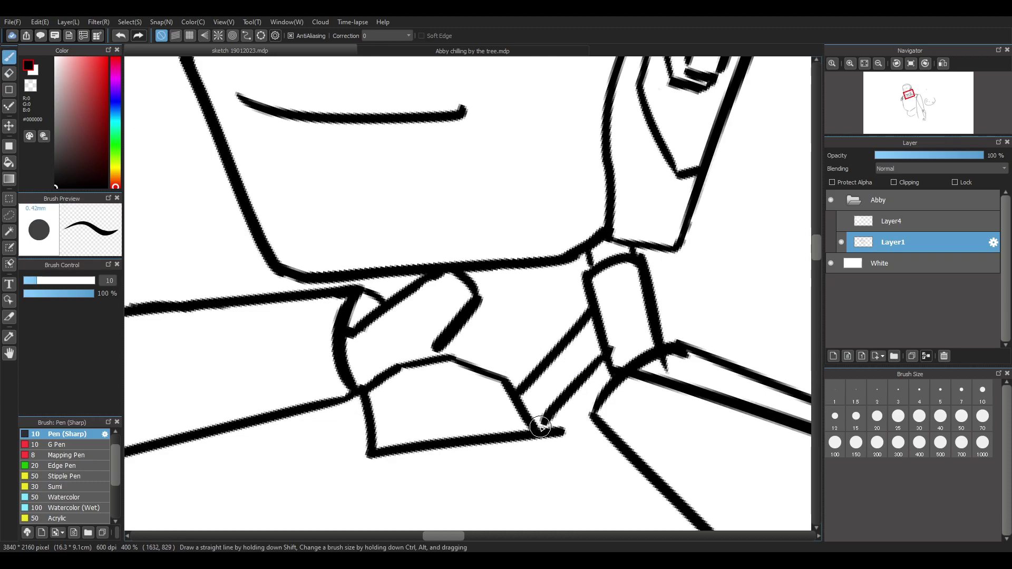
# Draw the central neck column beneath the jaw with two slanted side edges and an arched base
pyautogui.moveTo(477, 288)
pyautogui.mouseDown()
pyautogui.moveTo(490, 274)
pyautogui.moveTo(482, 354)
pyautogui.mouseUp()
pyautogui.hotkey('ctrl', 'z')
pyautogui.moveTo(490, 274); pyautogui.dragTo(470, 364)
pyautogui.hotkey('ctrl', 'z')
pyautogui.moveTo(494, 274)
pyautogui.mouseDown()
pyautogui.moveTo(484, 339)
pyautogui.moveTo(491, 332)
pyautogui.moveTo(481, 341)
pyautogui.moveTo(487, 333)
pyautogui.moveTo(537, 359)
pyautogui.moveTo(477, 347)
pyautogui.moveTo(545, 354)
pyautogui.mouseUp()
pyautogui.hotkey('ctrl', 'z')
pyautogui.moveTo(478, 346); pyautogui.dragTo(468, 362)
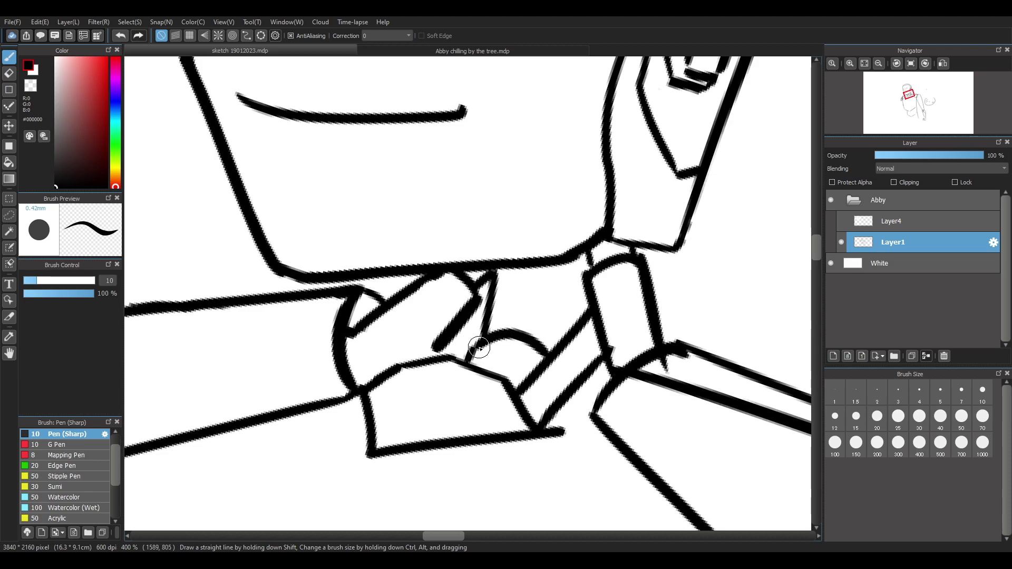
pyautogui.moveTo(569, 262); pyautogui.dragTo(546, 353)
pyautogui.hotkey('ctrl', 'z')
pyautogui.hotkey('ctrl', 'z')
pyautogui.moveTo(581, 253); pyautogui.dragTo(551, 351)
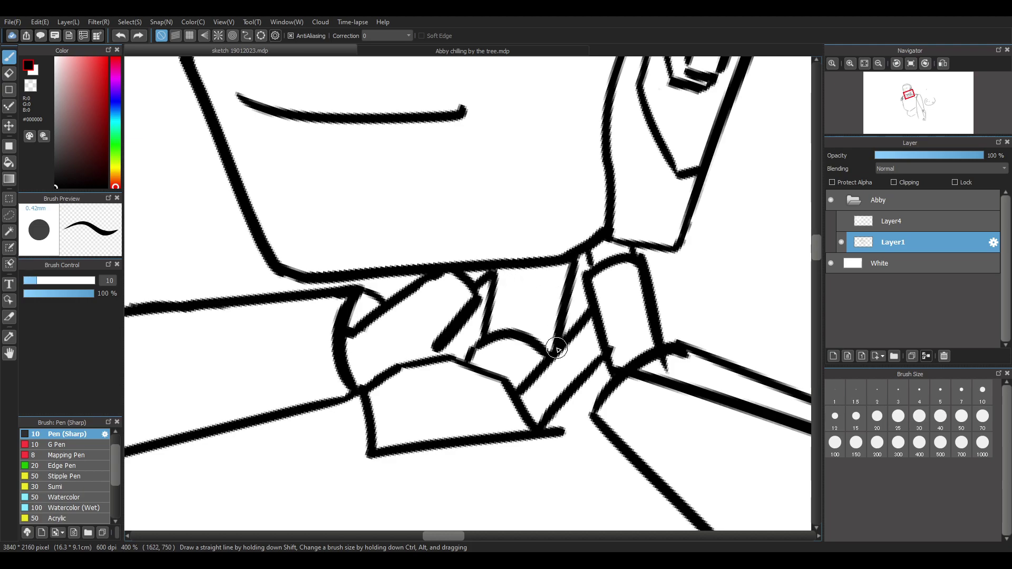
# Draw two curved bands across the central neck column above its arched base
pyautogui.moveTo(488, 314)
pyautogui.mouseDown()
pyautogui.moveTo(580, 311)
pyautogui.moveTo(561, 307)
pyautogui.mouseUp()
pyautogui.hotkey('ctrl', 'z')
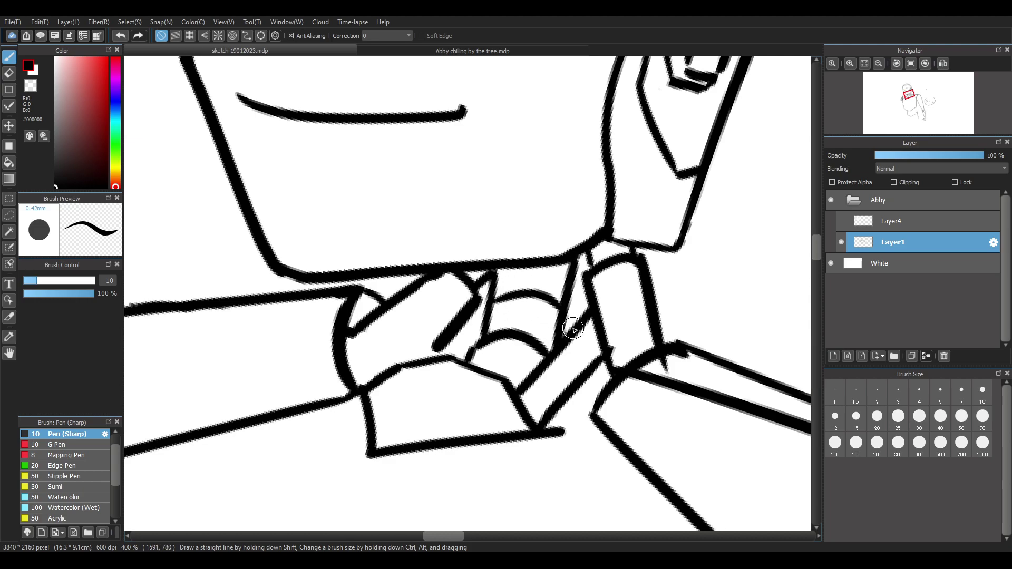
pyautogui.moveTo(493, 322); pyautogui.dragTo(552, 329)
pyautogui.hotkey('ctrl', 'z')
pyautogui.moveTo(489, 321); pyautogui.dragTo(556, 337)
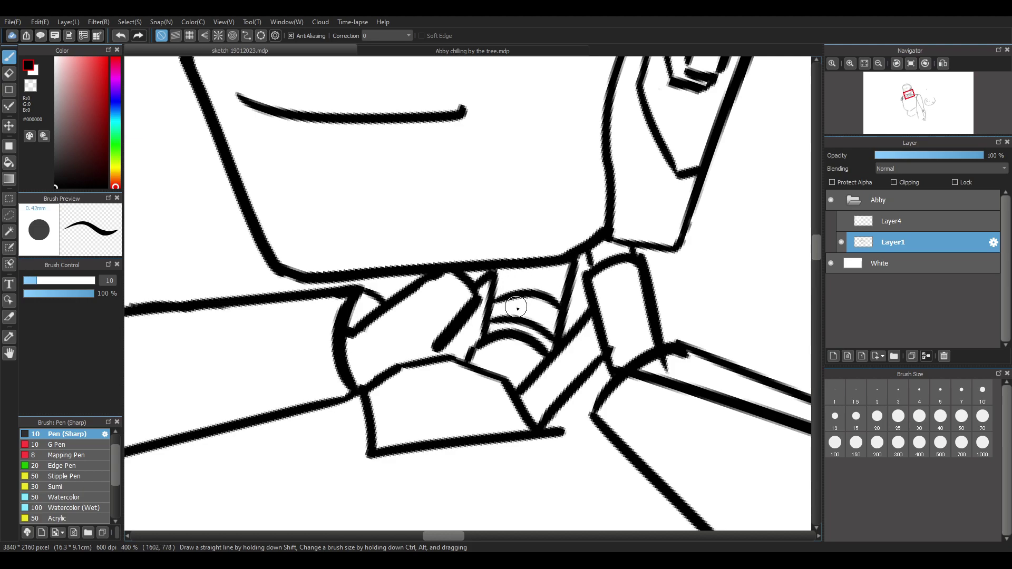
pyautogui.hotkey('ctrl', 'z')
pyautogui.moveTo(489, 322); pyautogui.dragTo(558, 334)
# Draw two short upright dividers between the curved bands of the neck column
pyautogui.moveTo(524, 273); pyautogui.dragTo(510, 341)
pyautogui.hotkey('ctrl', 'z')
pyautogui.moveTo(518, 295); pyautogui.dragTo(513, 314)
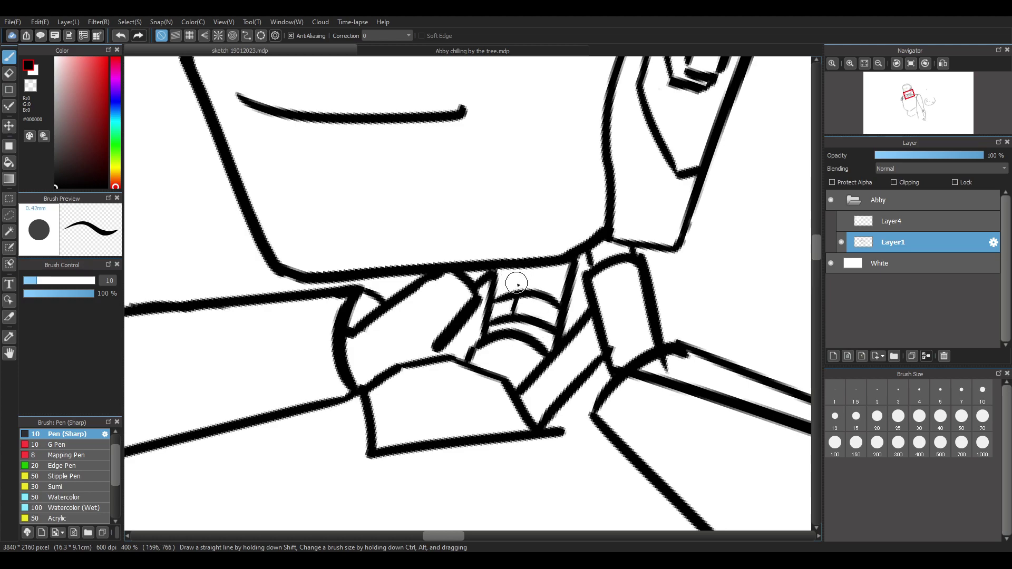
pyautogui.scroll(1, 601, 372)
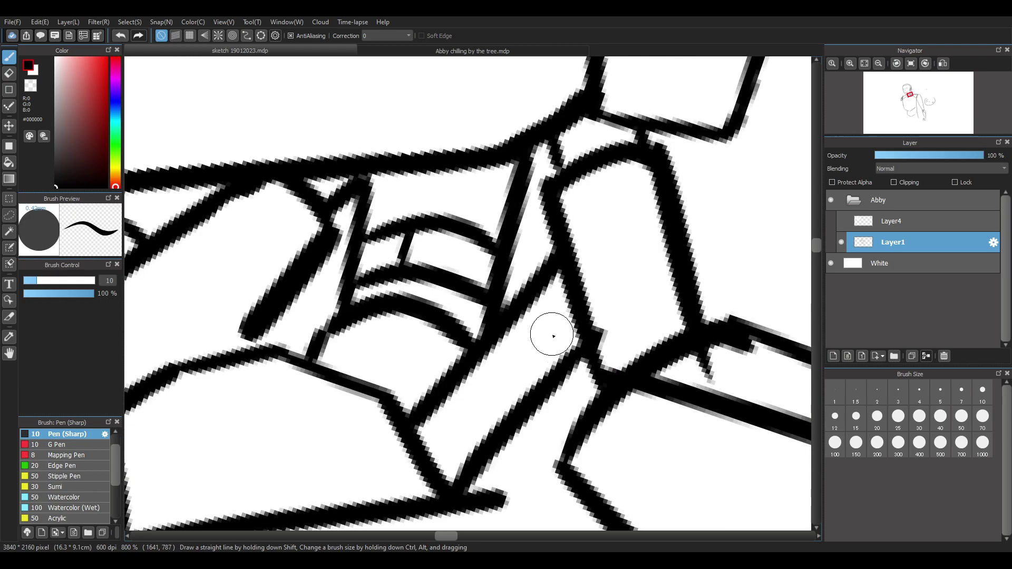
pyautogui.hotkey('ctrl', 'z')
pyautogui.hotkey('ctrl', 'z')
pyautogui.moveTo(401, 236); pyautogui.dragTo(390, 268)
pyautogui.moveTo(459, 236); pyautogui.dragTo(448, 265)
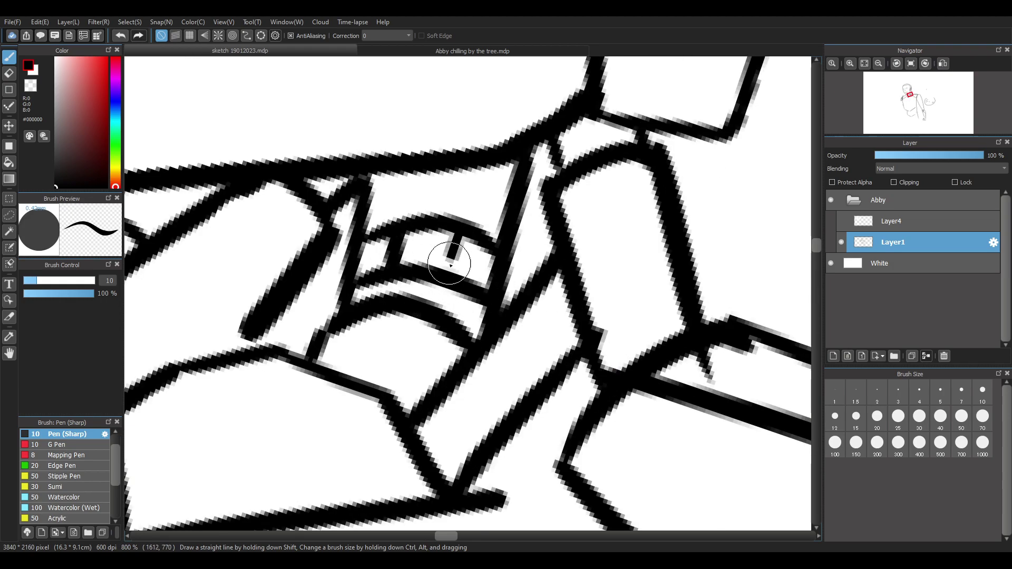
# Erase the middle of the curved bands, leaving a small block on each side of the neck column
pyautogui.press('e')
pyautogui.moveTo(438, 222)
pyautogui.mouseDown()
pyautogui.moveTo(421, 253)
pyautogui.moveTo(418, 242)
pyautogui.moveTo(430, 242)
pyautogui.moveTo(418, 268)
pyautogui.moveTo(404, 275)
pyautogui.moveTo(416, 262)
pyautogui.moveTo(431, 278)
pyautogui.mouseUp()
pyautogui.click(446, 217)
# Draw small upper blocks under the jaw on both sides of the neck column and link them to the lower blocks
pyautogui.press('b')
pyautogui.moveTo(373, 199); pyautogui.dragTo(415, 194)
pyautogui.moveTo(420, 173)
pyautogui.mouseDown()
pyautogui.moveTo(409, 200)
pyautogui.moveTo(365, 222)
pyautogui.moveTo(434, 212)
pyautogui.moveTo(358, 233)
pyautogui.mouseUp()
pyautogui.press('e')
pyautogui.moveTo(506, 235)
pyautogui.mouseDown()
pyautogui.moveTo(499, 225)
pyautogui.moveTo(511, 216)
pyautogui.mouseUp()
pyautogui.press('b')
pyautogui.moveTo(480, 174)
pyautogui.mouseDown()
pyautogui.moveTo(475, 197)
pyautogui.moveTo(515, 213)
pyautogui.mouseUp()
pyautogui.press('e')
pyautogui.press('b')
pyautogui.moveTo(372, 202); pyautogui.dragTo(393, 215)
pyautogui.moveTo(502, 208); pyautogui.dragTo(497, 234)
# Draw short connectors from both lower blocks down to the neck column's arched base
pyautogui.press('e')
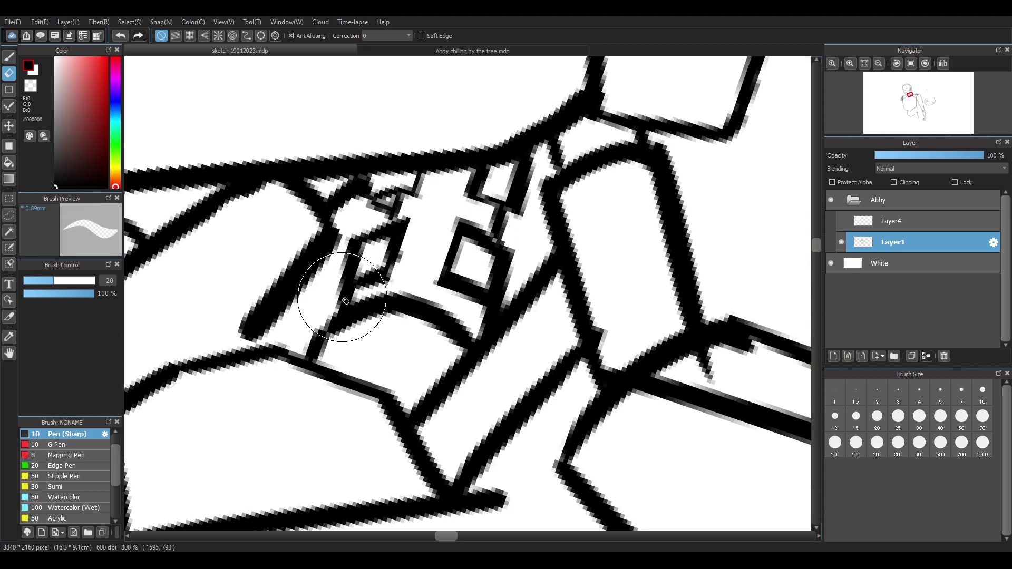
pyautogui.press('b')
pyautogui.moveTo(346, 289)
pyautogui.mouseDown()
pyautogui.moveTo(367, 282)
pyautogui.moveTo(360, 302)
pyautogui.mouseUp()
pyautogui.moveTo(477, 300); pyautogui.dragTo(474, 336)
pyautogui.press('e')
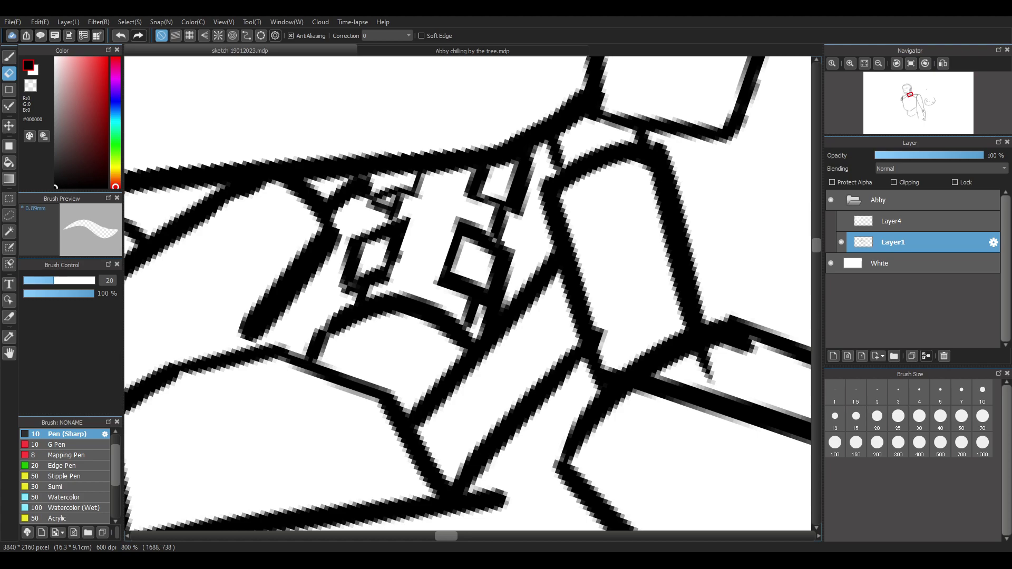
# Extend the thick edge of the near neck cylinder down to the collar's upper line
pyautogui.scroll(-14, 428, 261)
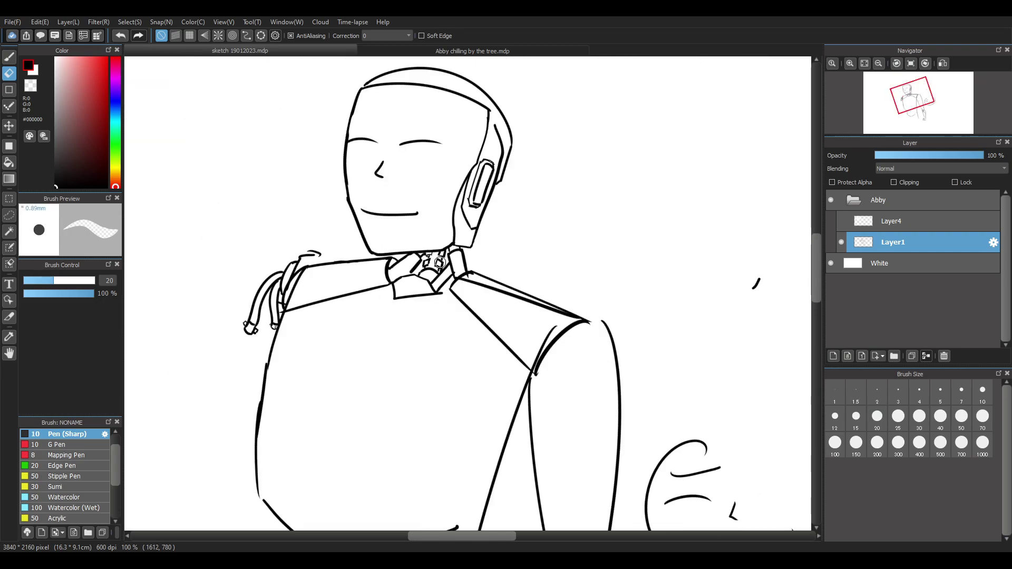
pyautogui.scroll(8, 451, 252)
pyautogui.scroll(5, 361, 238)
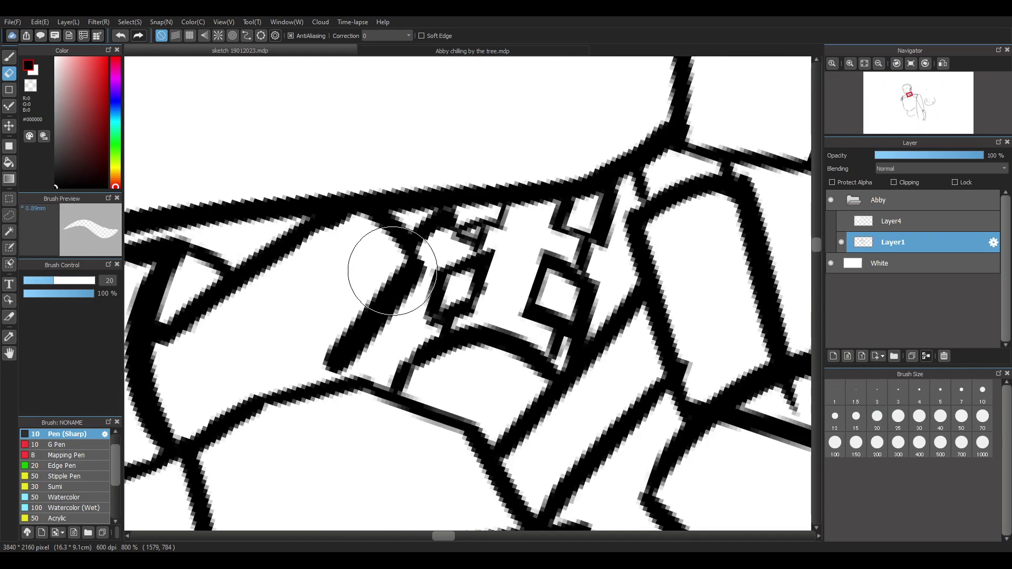
pyautogui.press('p')
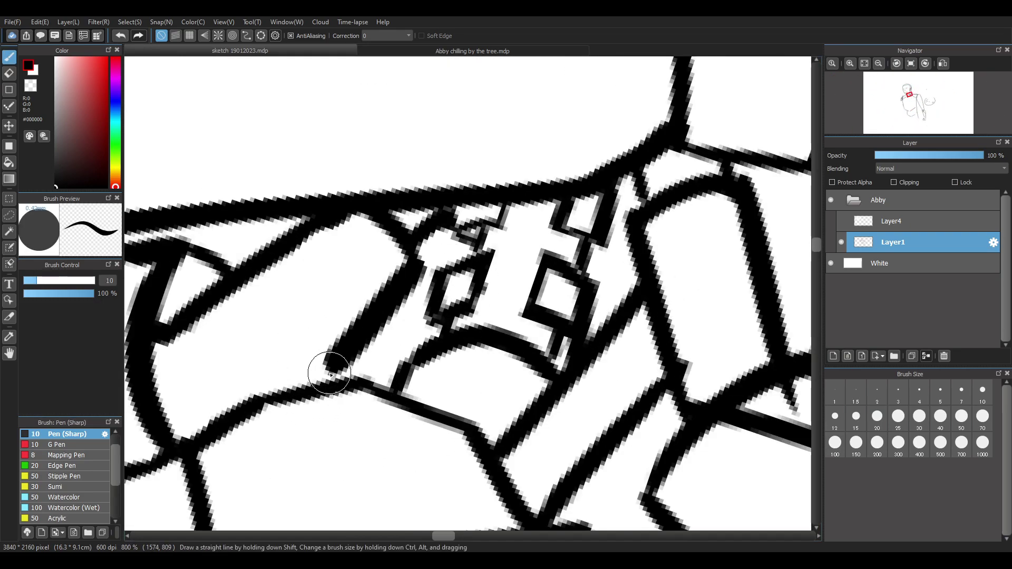
pyautogui.hotkey('ctrl', 'z')
pyautogui.moveTo(316, 384)
pyautogui.mouseDown()
pyautogui.moveTo(335, 362)
pyautogui.moveTo(327, 383)
pyautogui.mouseUp()
pyautogui.hotkey('ctrl', 'z')
pyautogui.hotkey('ctrl', 'z')
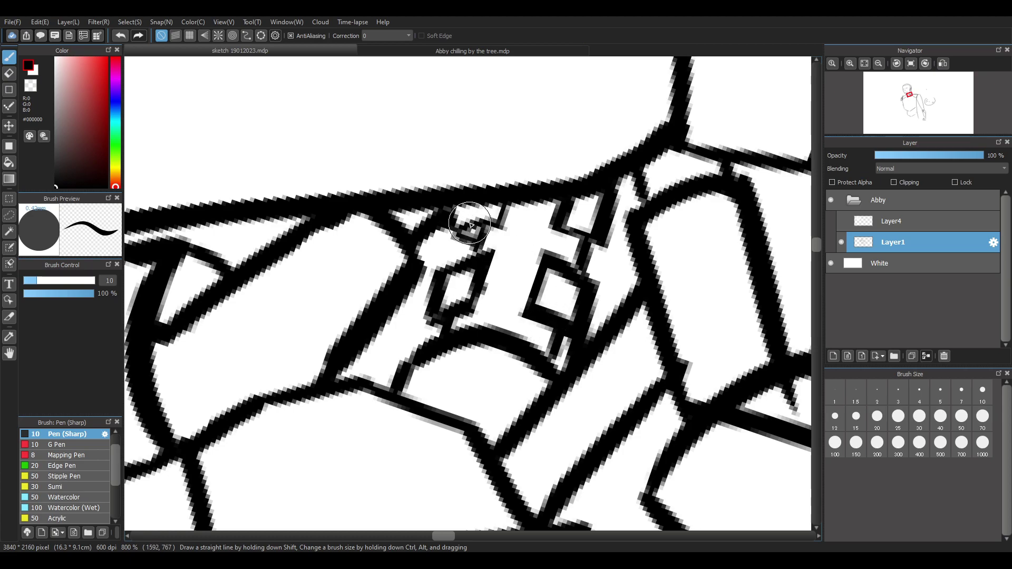
# Draw curved crossbars joining the blocks across the neck column and a short link on its far side
pyautogui.moveTo(464, 212); pyautogui.dragTo(572, 248)
pyautogui.hotkey('ctrl', 'z')
pyautogui.moveTo(488, 246)
pyautogui.mouseDown()
pyautogui.moveTo(584, 261)
pyautogui.moveTo(577, 253)
pyautogui.mouseUp()
pyautogui.hotkey('ctrl', 'z')
pyautogui.moveTo(449, 321); pyautogui.dragTo(554, 332)
pyautogui.hotkey('ctrl', 'z')
pyautogui.moveTo(451, 320); pyautogui.dragTo(558, 348)
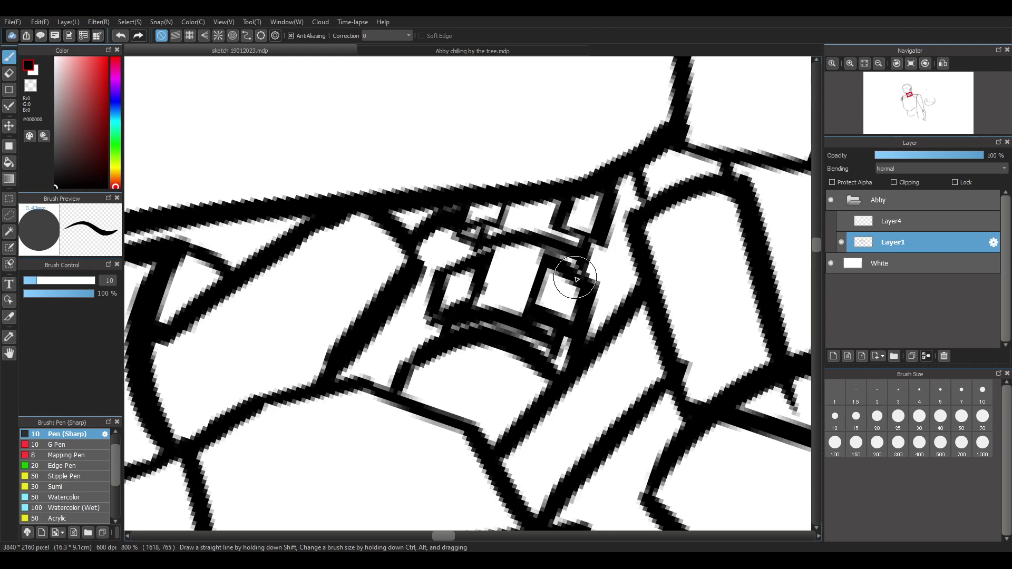
pyautogui.moveTo(605, 250); pyautogui.dragTo(599, 262)
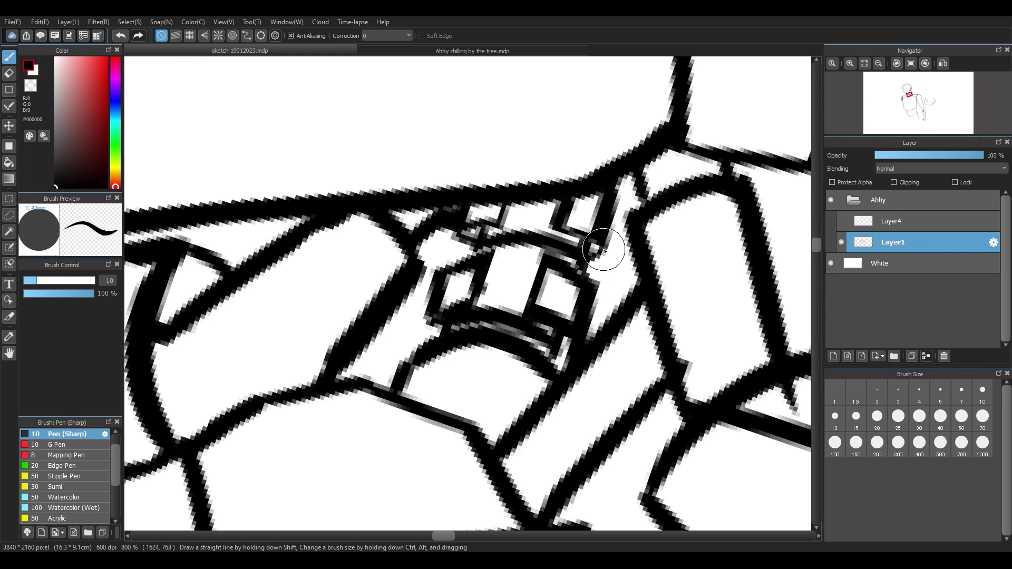
# Clean up the lines around the far lower block of the neck column, with the eraser reduced to size 5.6
pyautogui.press('e')
pyautogui.moveTo(585, 336); pyautogui.dragTo(568, 355)
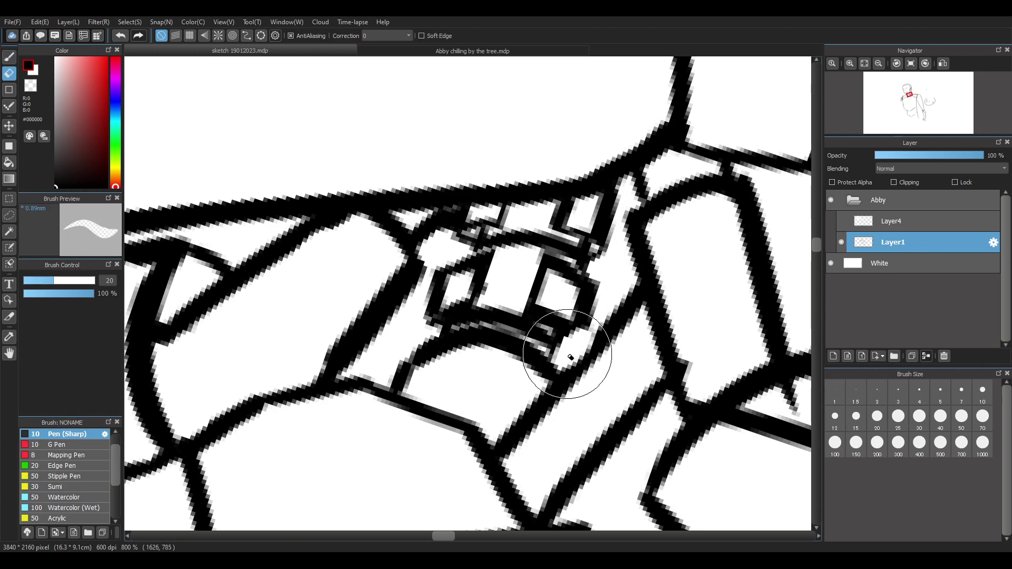
pyautogui.press('b')
pyautogui.hotkey('ctrl', 'z')
pyautogui.press('e')
pyautogui.click(37, 280)
pyautogui.moveTo(37, 280); pyautogui.dragTo(30, 280)
pyautogui.moveTo(590, 333)
pyautogui.mouseDown()
pyautogui.moveTo(563, 363)
pyautogui.moveTo(589, 334)
pyautogui.moveTo(566, 355)
pyautogui.moveTo(563, 335)
pyautogui.mouseUp()
pyautogui.hotkey('ctrl', 'z')
pyautogui.press('b')
pyautogui.press('e')
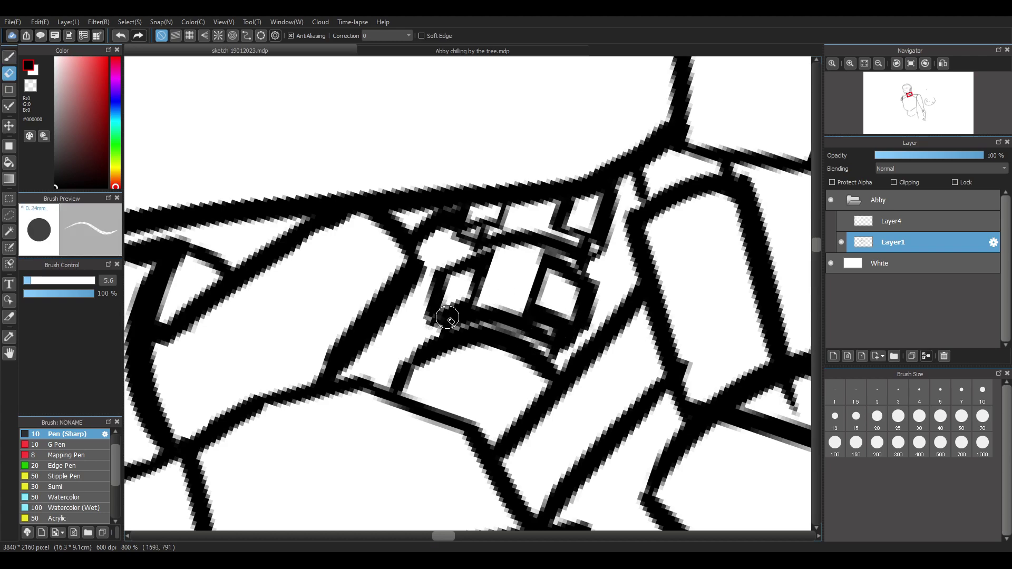
# Touch up the bottom corner of the near lower neck block with fine pen and eraser strokes
pyautogui.press('b')
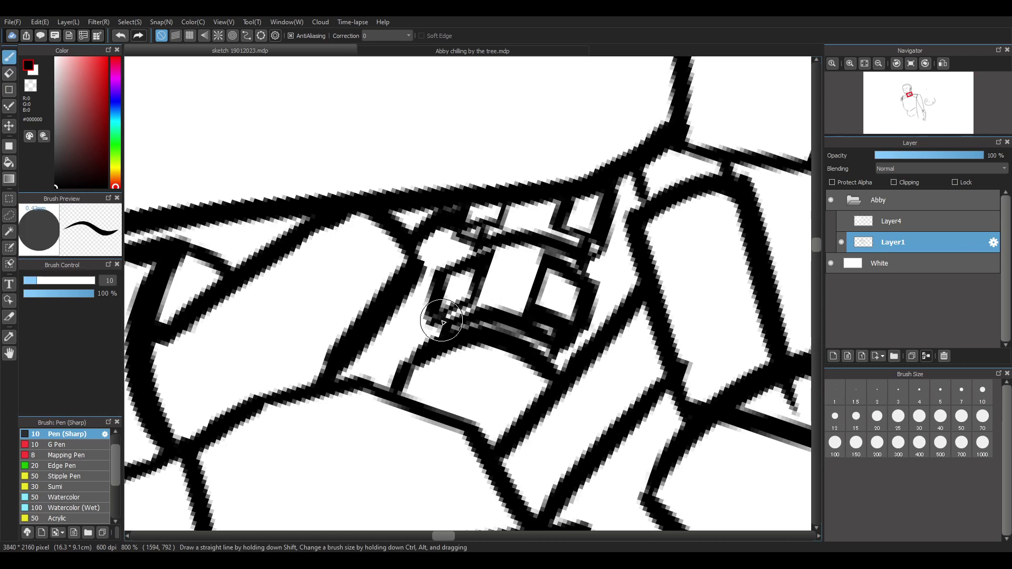
pyautogui.moveTo(480, 324)
pyautogui.mouseDown()
pyautogui.moveTo(434, 320)
pyautogui.moveTo(447, 314)
pyautogui.mouseUp()
pyautogui.press('e')
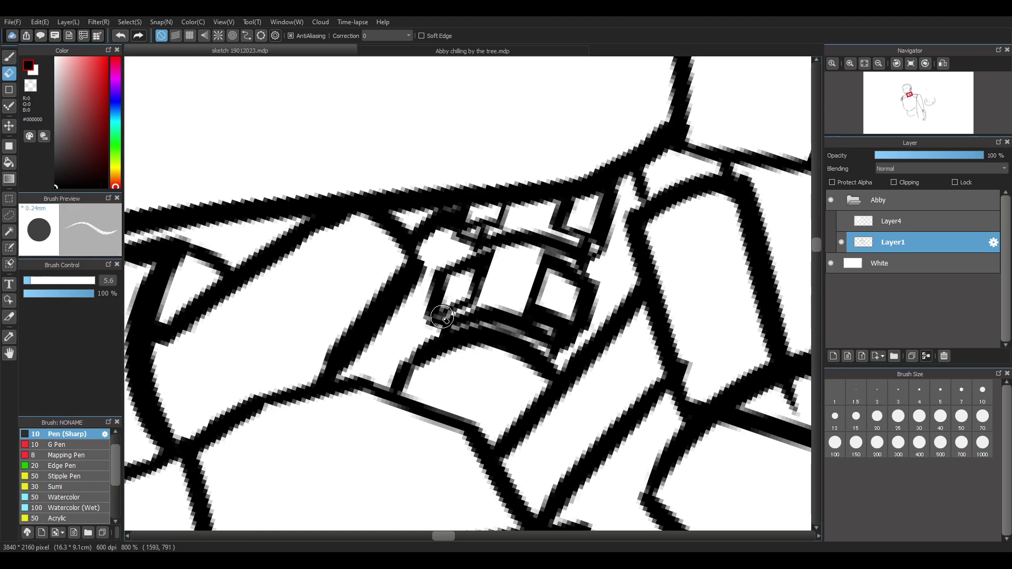
pyautogui.press('b')
pyautogui.hotkey('ctrl', 'z')
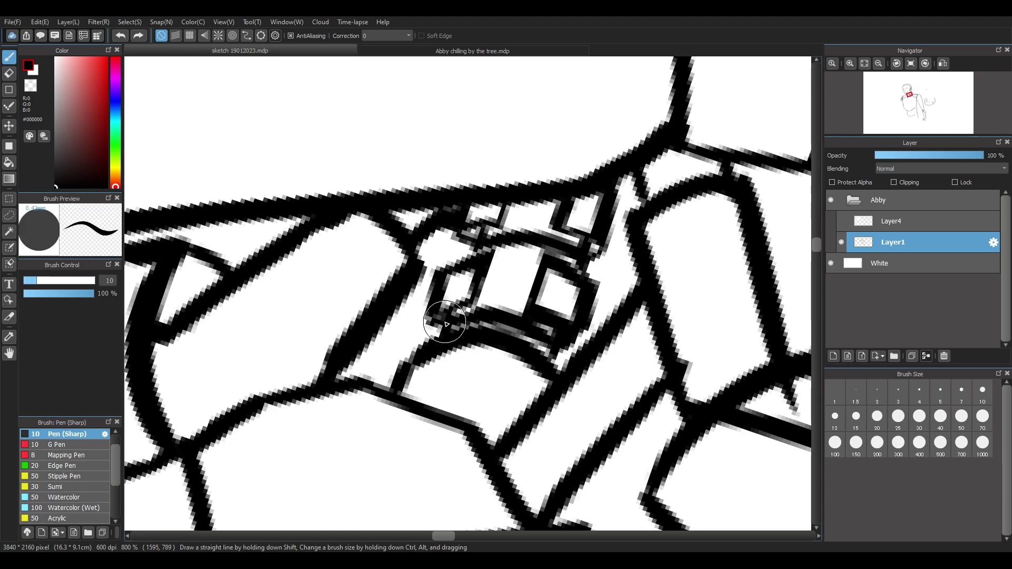
pyautogui.press('e')
# Examine the robot's whole figure and Abby's head sketch, with the canvas rotation reset
pyautogui.scroll(-7, 296, 499)
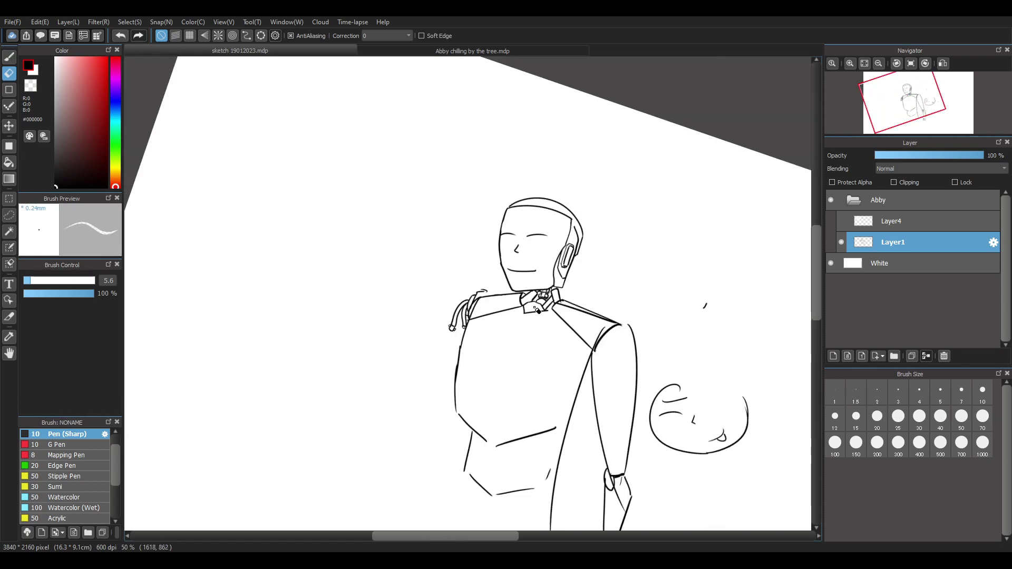
pyautogui.scroll(2, 171, 513)
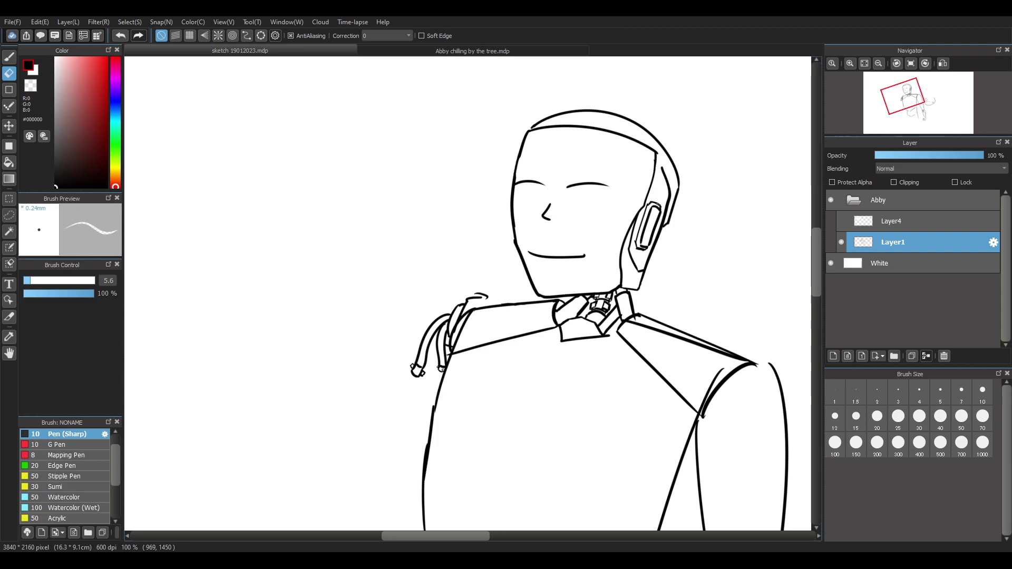
pyautogui.scroll(-4, 613, 304)
pyautogui.scroll(4, 678, 348)
pyautogui.scroll(-3, 675, 346)
pyautogui.scroll(3, 668, 341)
pyautogui.scroll(-4, 669, 342)
pyautogui.scroll(3, 654, 302)
pyautogui.scroll(-2, 649, 391)
pyautogui.scroll(2, 651, 393)
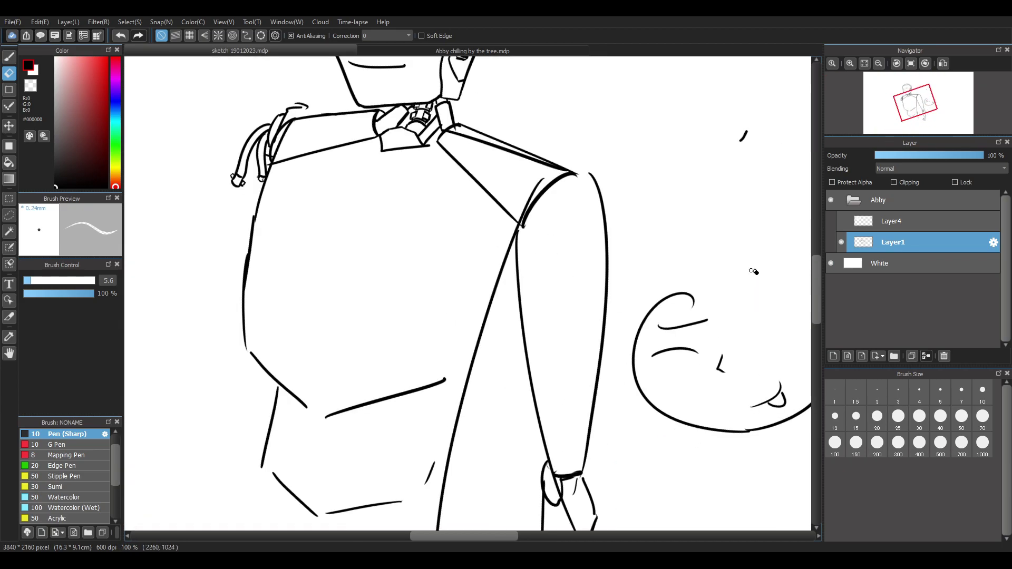
pyautogui.click(911, 63)
pyautogui.scroll(-2, 641, 298)
pyautogui.scroll(2, 666, 330)
pyautogui.scroll(-2, 681, 323)
pyautogui.scroll(1, 691, 333)
pyautogui.scroll(1, 726, 399)
pyautogui.press('b')
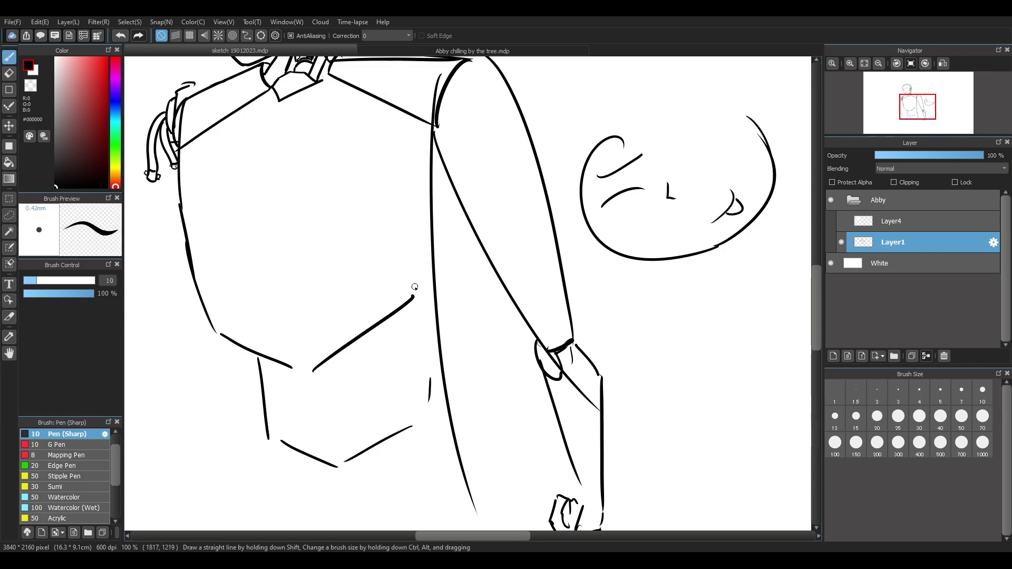
pyautogui.scroll(-4, 615, 393)
pyautogui.scroll(4, 672, 436)
pyautogui.scroll(-4, 568, 343)
pyautogui.scroll(5, 577, 253)
pyautogui.scroll(-1, 577, 253)
pyautogui.scroll(-3, 484, 319)
pyautogui.scroll(3, 459, 258)
pyautogui.scroll(-2, 490, 318)
pyautogui.scroll(2, 508, 362)
pyautogui.scroll(1, 509, 359)
# Set the eraser size to 45 and erase the eyes and mouth from Abby's head sketch, keeping the nose
pyautogui.press('e')
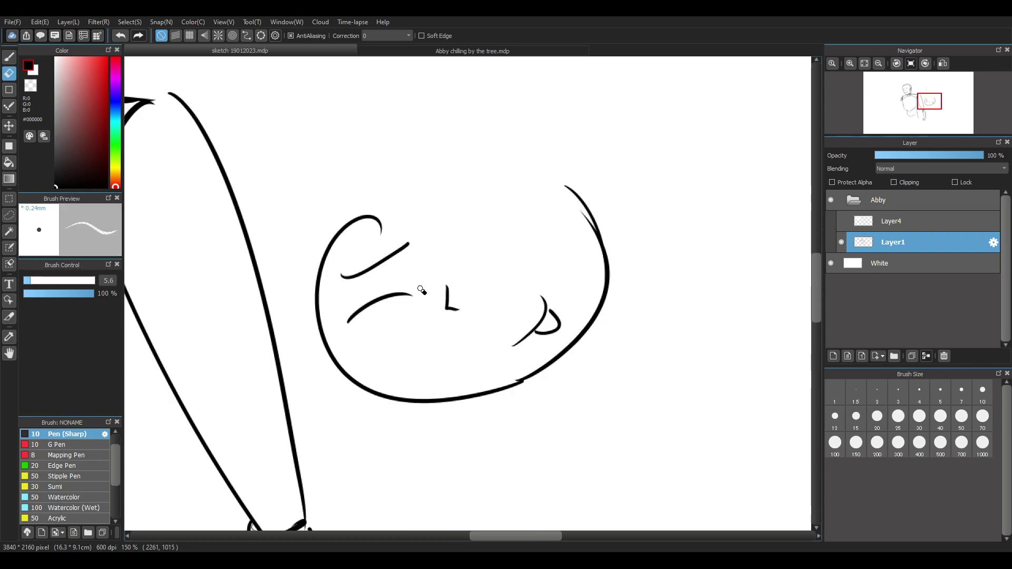
pyautogui.moveTo(56, 285); pyautogui.dragTo(74, 280)
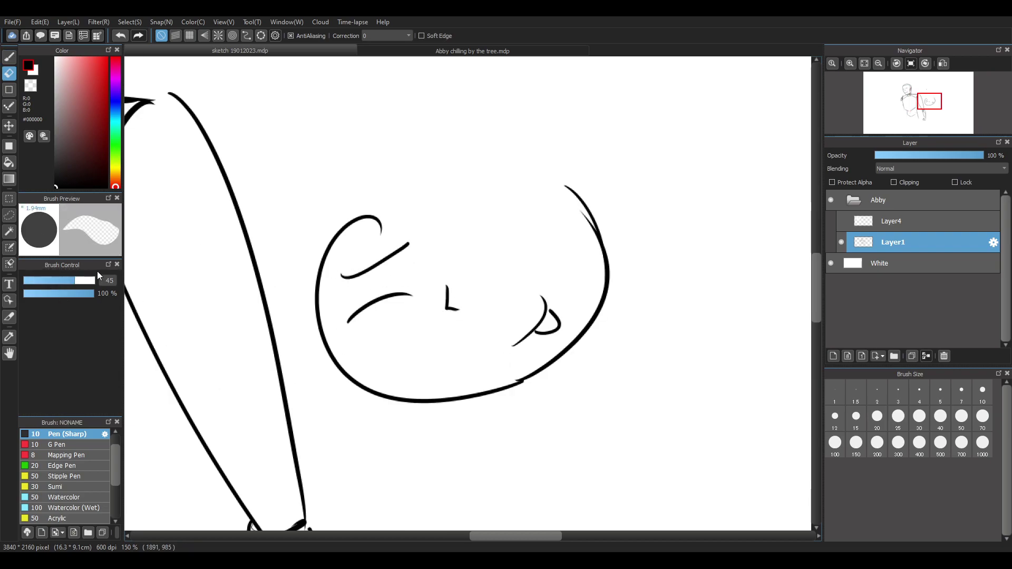
pyautogui.moveTo(522, 293)
pyautogui.mouseDown()
pyautogui.moveTo(557, 317)
pyautogui.moveTo(543, 332)
pyautogui.mouseUp()
pyautogui.moveTo(433, 280)
pyautogui.mouseDown()
pyautogui.moveTo(347, 277)
pyautogui.moveTo(369, 312)
pyautogui.moveTo(417, 303)
pyautogui.mouseUp()
pyautogui.press('b')
pyautogui.moveTo(411, 203); pyautogui.dragTo(398, 175)
pyautogui.moveTo(399, 177)
pyautogui.mouseDown()
pyautogui.moveTo(398, 330)
pyautogui.moveTo(440, 400)
pyautogui.mouseUp()
pyautogui.hotkey('ctrl', 'z')
pyautogui.moveTo(399, 176); pyautogui.dragTo(258, 207)
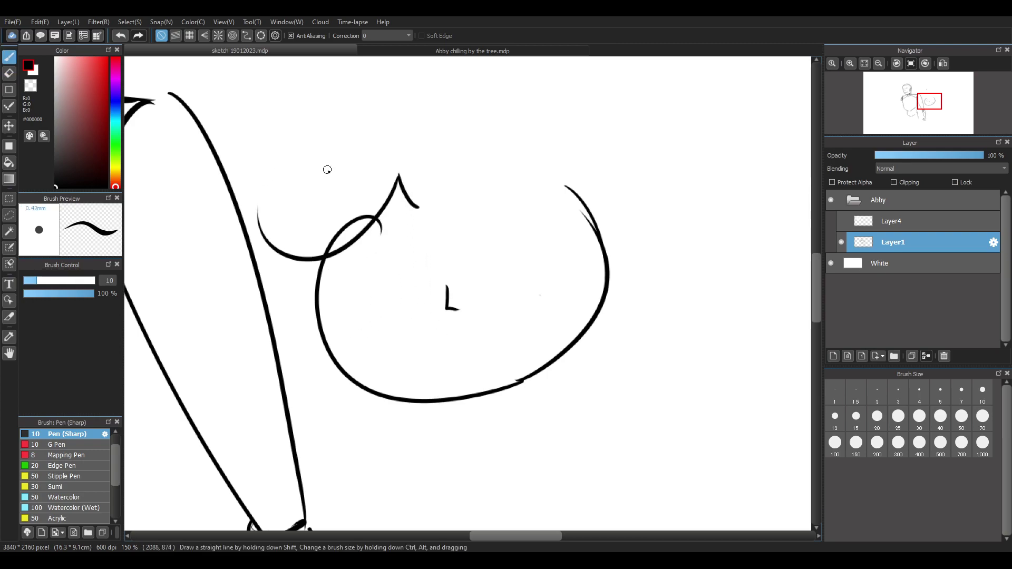
pyautogui.moveTo(419, 207); pyautogui.dragTo(409, 138)
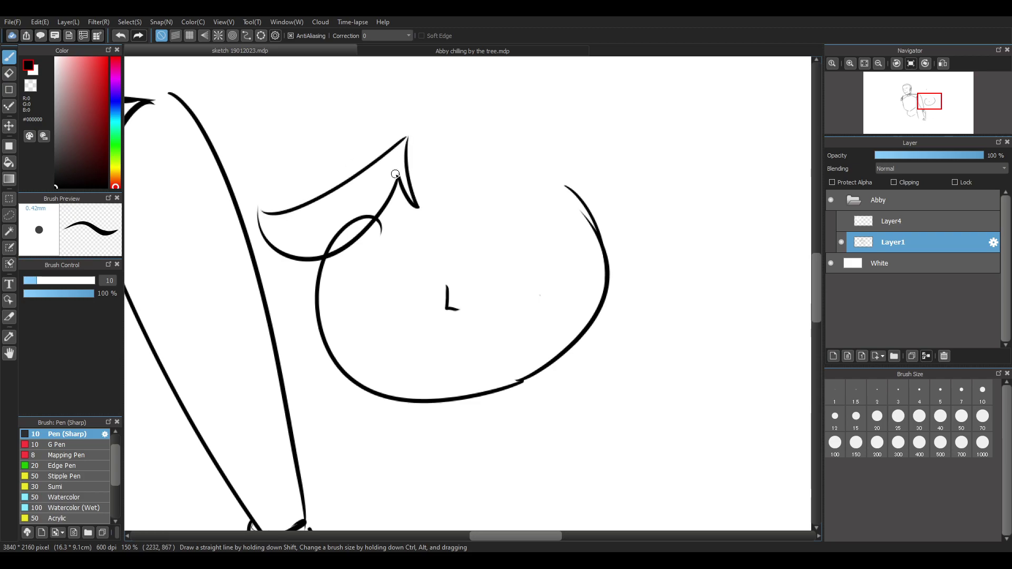
pyautogui.hotkey('ctrl', 'z')
pyautogui.hotkey('ctrl', 'z')
pyautogui.hotkey('ctrl', 'z')
pyautogui.hotkey('ctrl', 'z')
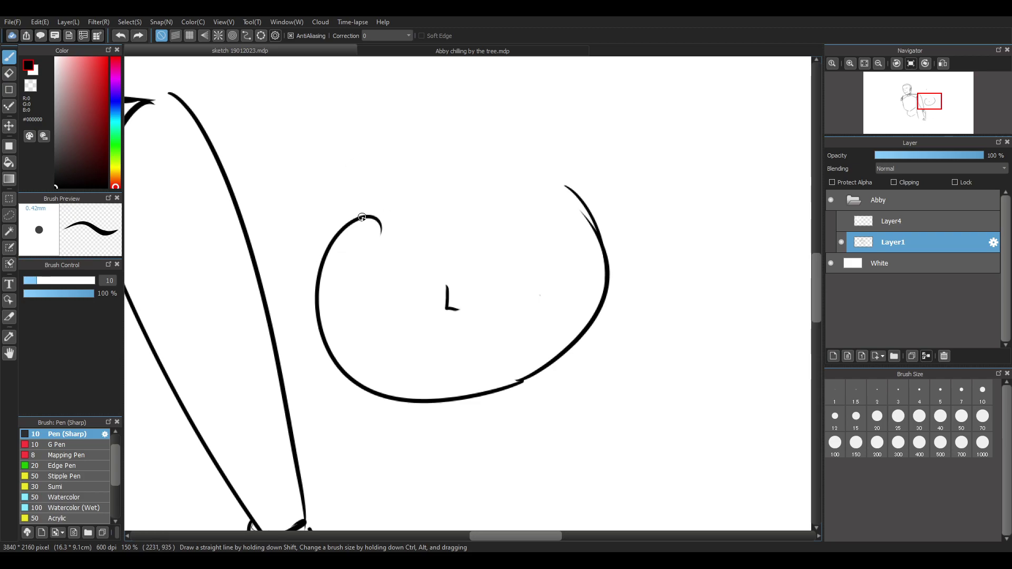
# Replace the curled tip of Abby's head outline with a long pointed crescent beside the face and an arc closing the head's top
pyautogui.press('e')
pyautogui.moveTo(375, 251)
pyautogui.mouseDown()
pyautogui.moveTo(369, 210)
pyautogui.moveTo(332, 217)
pyautogui.mouseUp()
pyautogui.press('b')
pyautogui.moveTo(424, 214)
pyautogui.mouseDown()
pyautogui.moveTo(390, 188)
pyautogui.moveTo(386, 466)
pyautogui.mouseUp()
pyautogui.moveTo(426, 213)
pyautogui.mouseDown()
pyautogui.moveTo(406, 130)
pyautogui.moveTo(386, 459)
pyautogui.mouseUp()
pyautogui.hotkey('ctrl', 'z')
pyautogui.moveTo(406, 131); pyautogui.dragTo(388, 445)
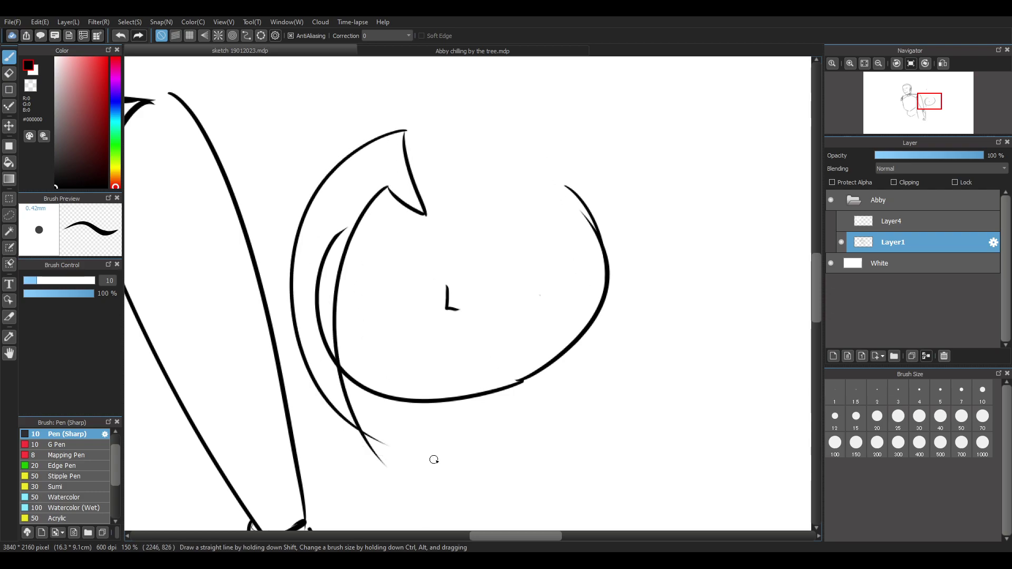
pyautogui.hotkey('ctrl', 'z')
pyautogui.hotkey('ctrl', 'z')
pyautogui.moveTo(354, 136)
pyautogui.mouseDown()
pyautogui.moveTo(426, 213)
pyautogui.moveTo(383, 131)
pyautogui.moveTo(393, 463)
pyautogui.mouseUp()
pyautogui.hotkey('ctrl', 'z')
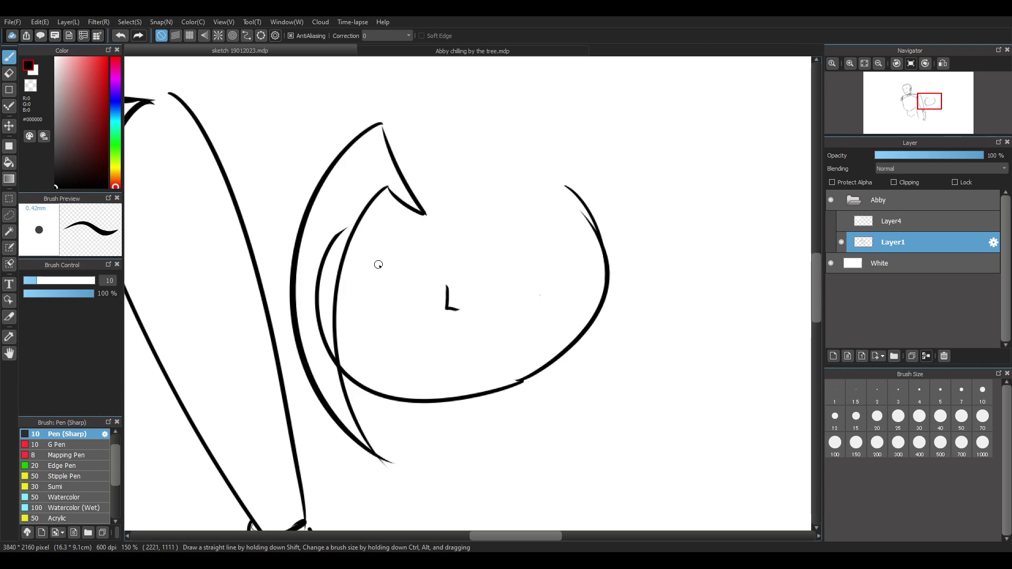
pyautogui.moveTo(426, 213)
pyautogui.mouseDown()
pyautogui.moveTo(527, 178)
pyautogui.moveTo(597, 230)
pyautogui.mouseUp()
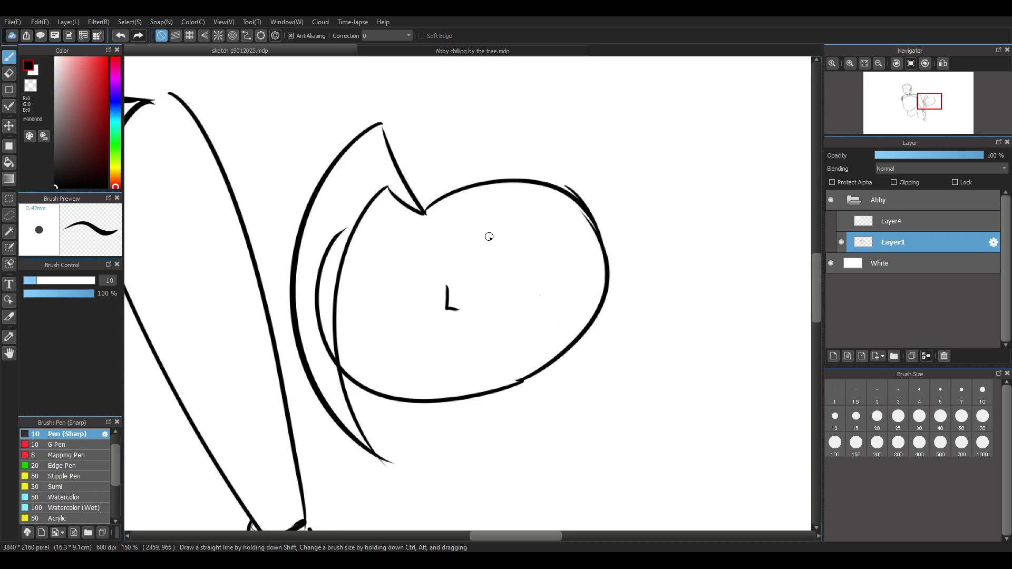
# Draw a hairline across Abby's forehead and a curved, tapering lock falling from the hair parting toward the nose
pyautogui.moveTo(417, 215); pyautogui.dragTo(363, 219)
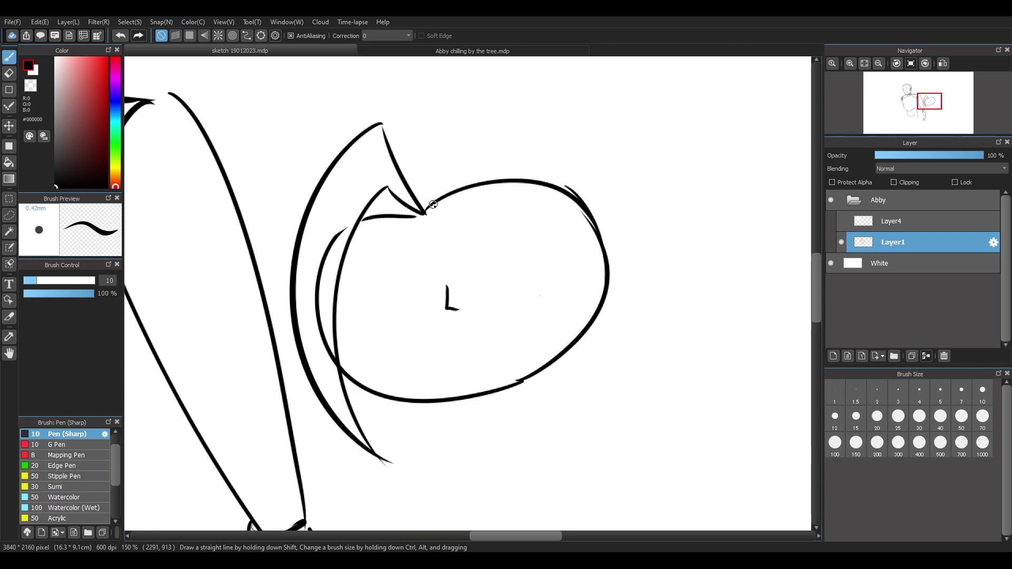
pyautogui.moveTo(432, 205); pyautogui.dragTo(482, 305)
pyautogui.moveTo(430, 205)
pyautogui.mouseDown()
pyautogui.moveTo(493, 244)
pyautogui.moveTo(484, 302)
pyautogui.mouseUp()
pyautogui.hotkey('ctrl', 'z')
pyautogui.moveTo(437, 203); pyautogui.dragTo(480, 303)
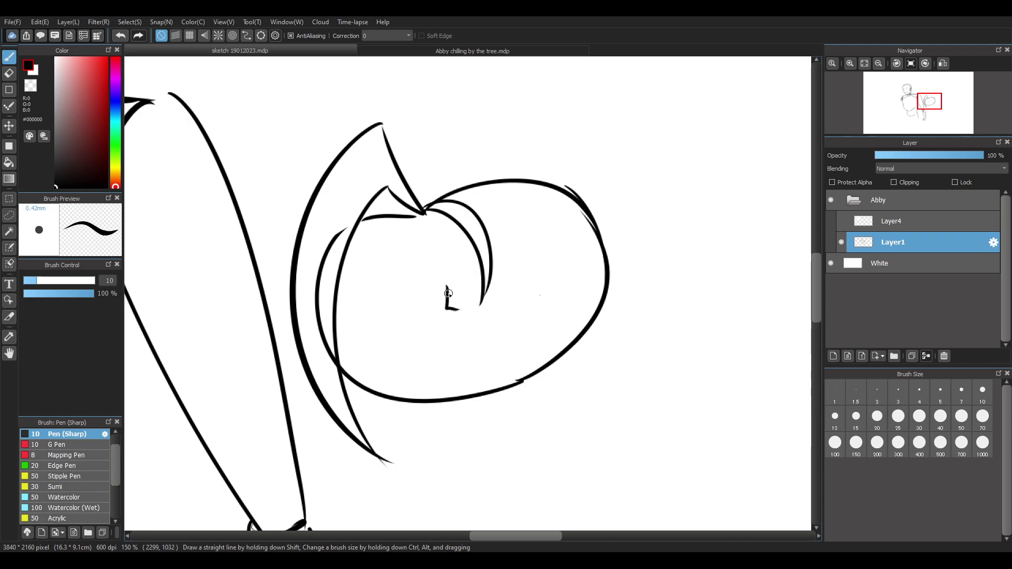
# Remove the stray pen mark above Abby's head
pyautogui.scroll(-3, 382, 309)
pyautogui.scroll(2, 398, 317)
pyautogui.scroll(-1, 421, 372)
pyautogui.scroll(1, 421, 375)
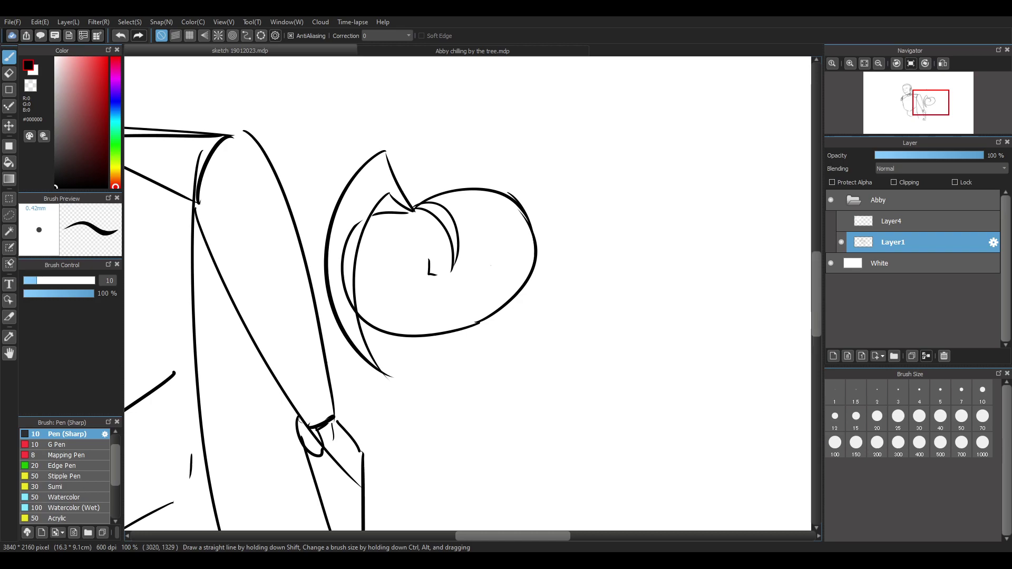
pyautogui.scroll(3, 334, 240)
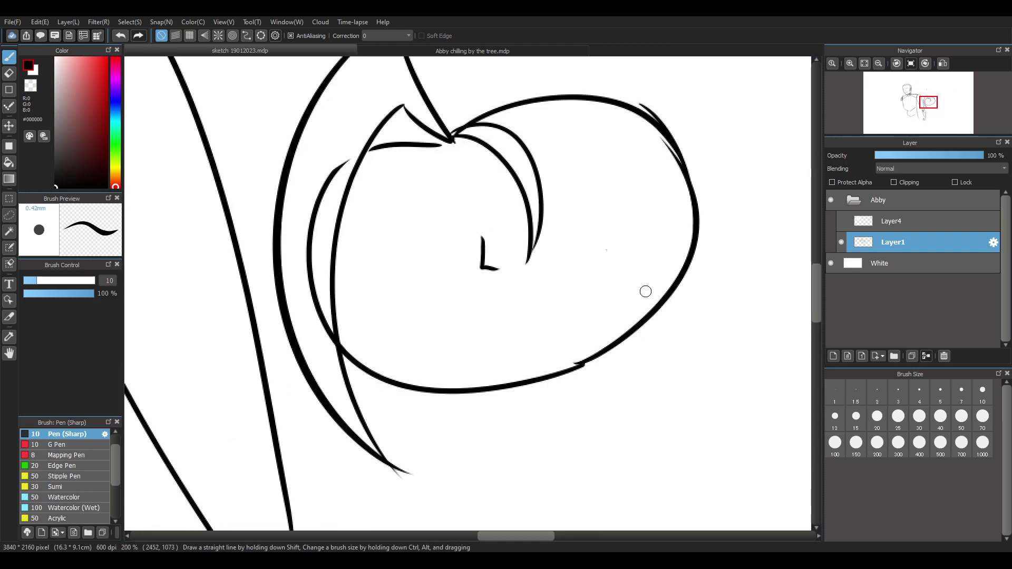
pyautogui.scroll(-7, 648, 287)
pyautogui.scroll(3, 675, 315)
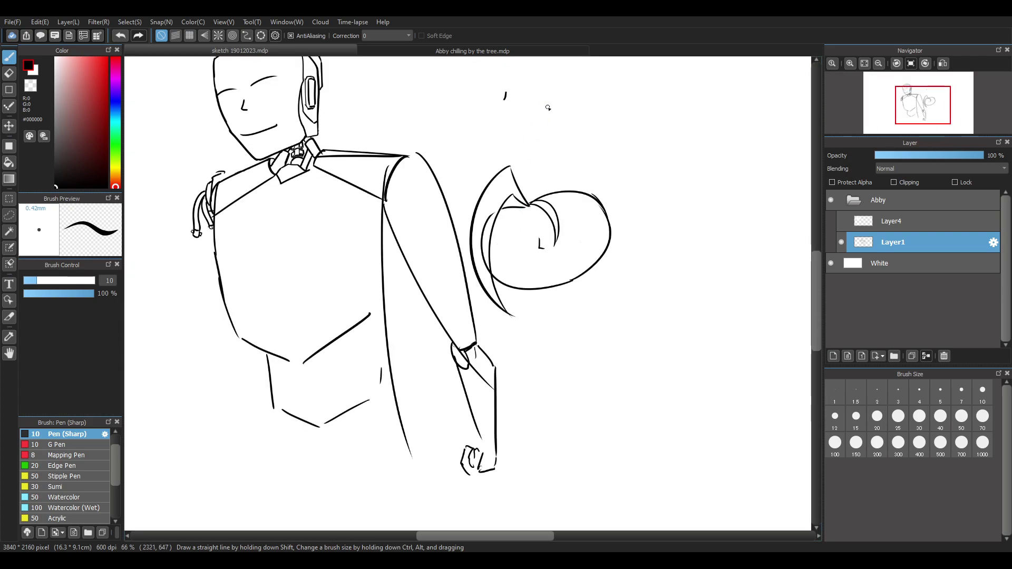
pyautogui.scroll(2, 548, 107)
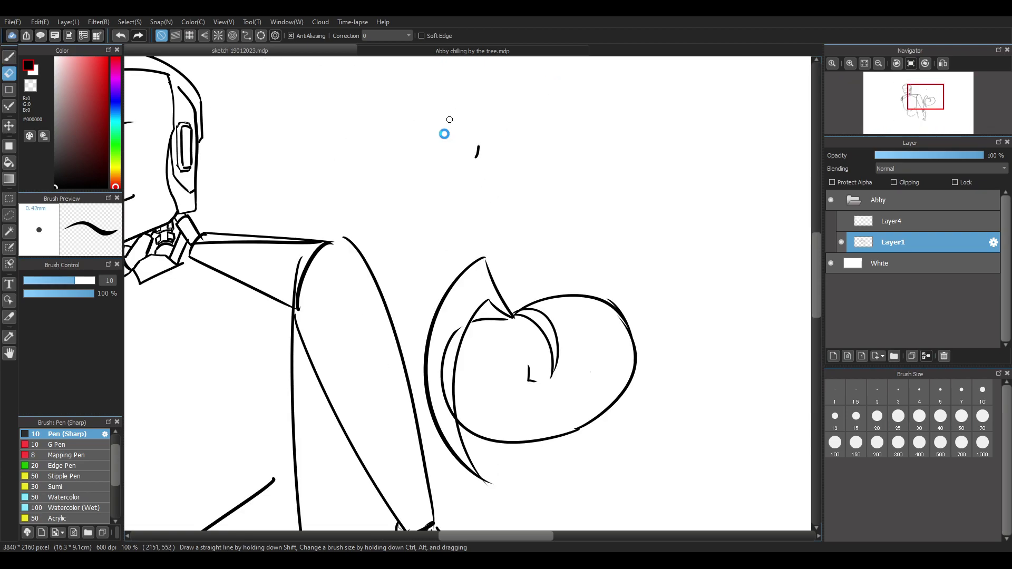
pyautogui.hotkey('ctrl', 'z')
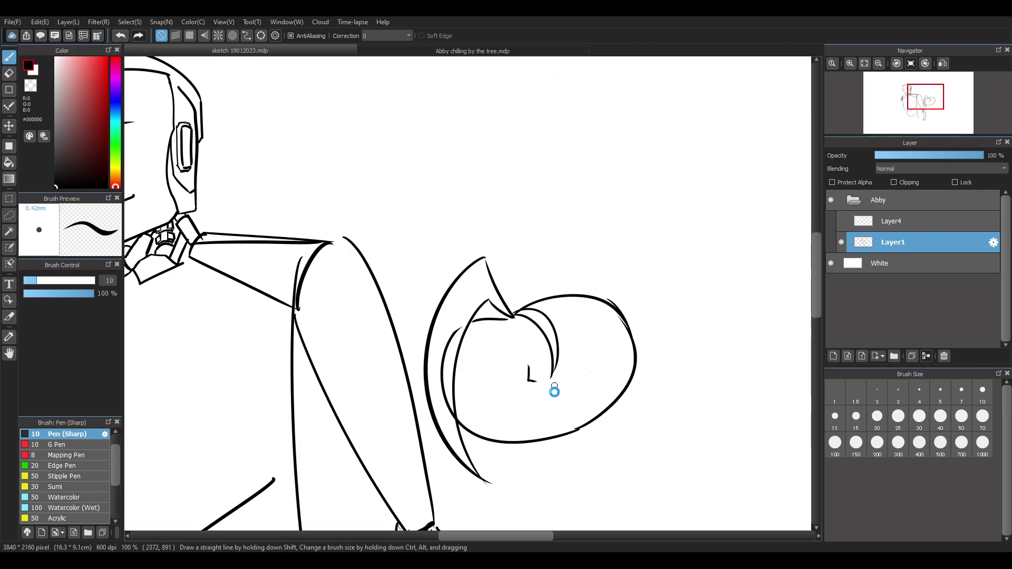
# Try several slanted mouth strokes below Abby's nose
pyautogui.scroll(-4, 559, 414)
pyautogui.scroll(5, 591, 438)
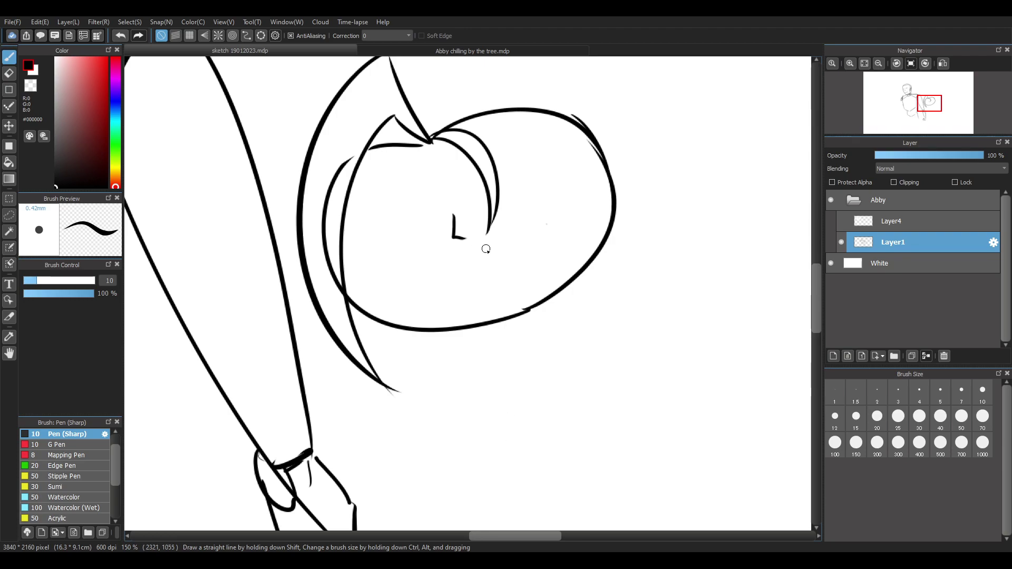
pyautogui.moveTo(475, 289); pyautogui.dragTo(532, 232)
pyautogui.hotkey('ctrl', 'z')
pyautogui.moveTo(481, 285)
pyautogui.mouseDown()
pyautogui.moveTo(534, 217)
pyautogui.moveTo(505, 276)
pyautogui.moveTo(548, 245)
pyautogui.mouseUp()
pyautogui.hotkey('ctrl', 'z')
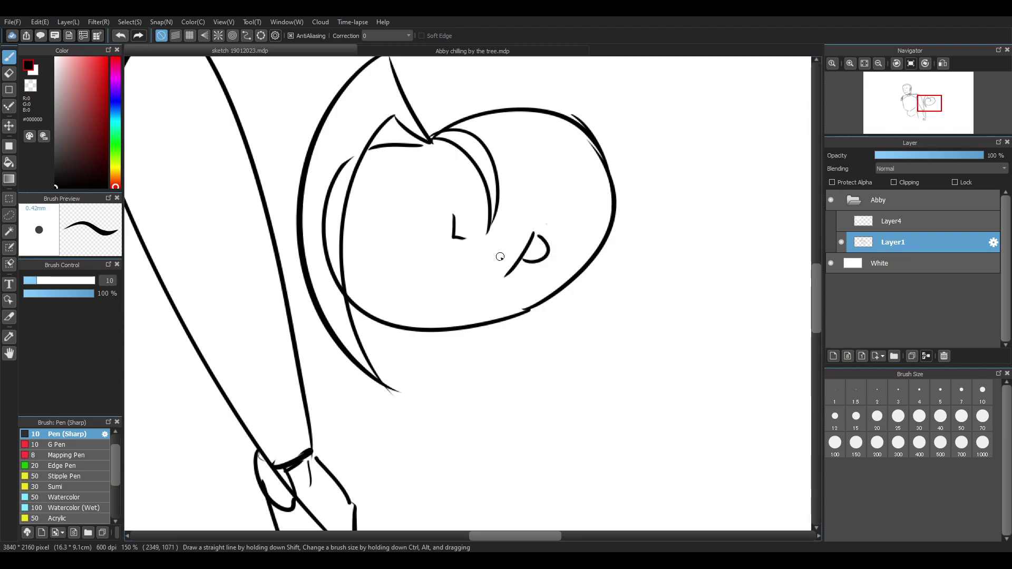
pyautogui.hotkey('ctrl', 'z')
pyautogui.hotkey('ctrl', 'z')
pyautogui.moveTo(481, 291)
pyautogui.mouseDown()
pyautogui.moveTo(521, 242)
pyautogui.moveTo(549, 257)
pyautogui.moveTo(529, 249)
pyautogui.mouseUp()
pyautogui.hotkey('ctrl', 'z')
pyautogui.hotkey('ctrl', 'z')
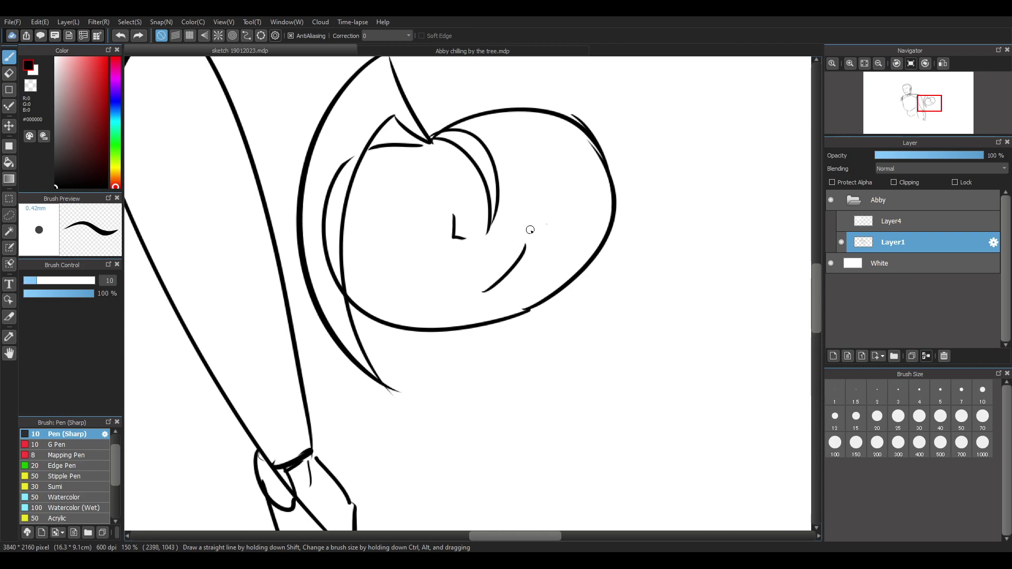
pyautogui.scroll(2, 533, 233)
pyautogui.scroll(-2, 520, 220)
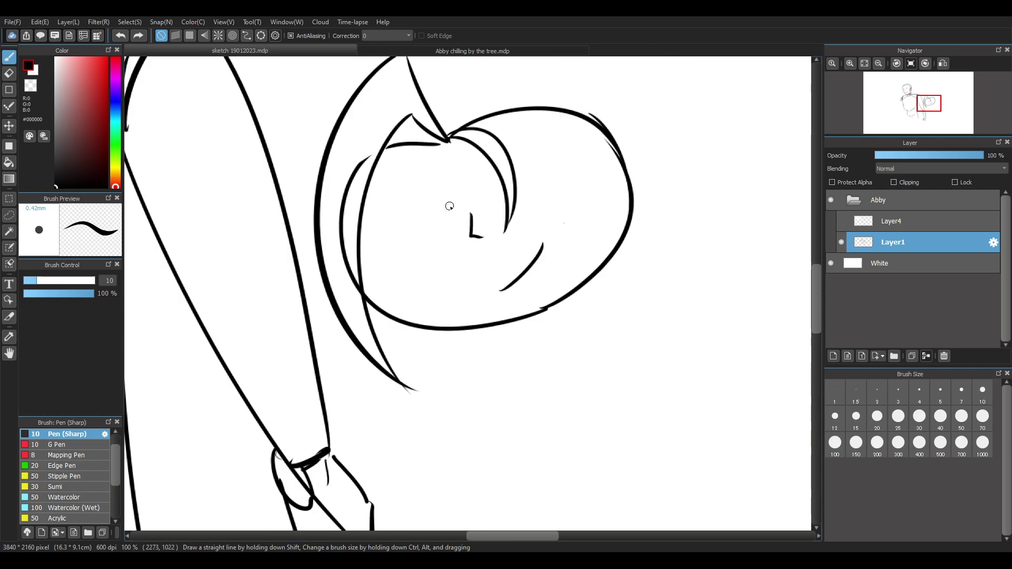
pyautogui.hotkey('ctrl', 'z')
# Draw two slanted eyebrows and a lopsided smile ending in a short corner tick on Abby's face
pyautogui.moveTo(367, 204)
pyautogui.mouseDown()
pyautogui.moveTo(416, 197)
pyautogui.moveTo(545, 149)
pyautogui.mouseUp()
pyautogui.hotkey('ctrl', 'z')
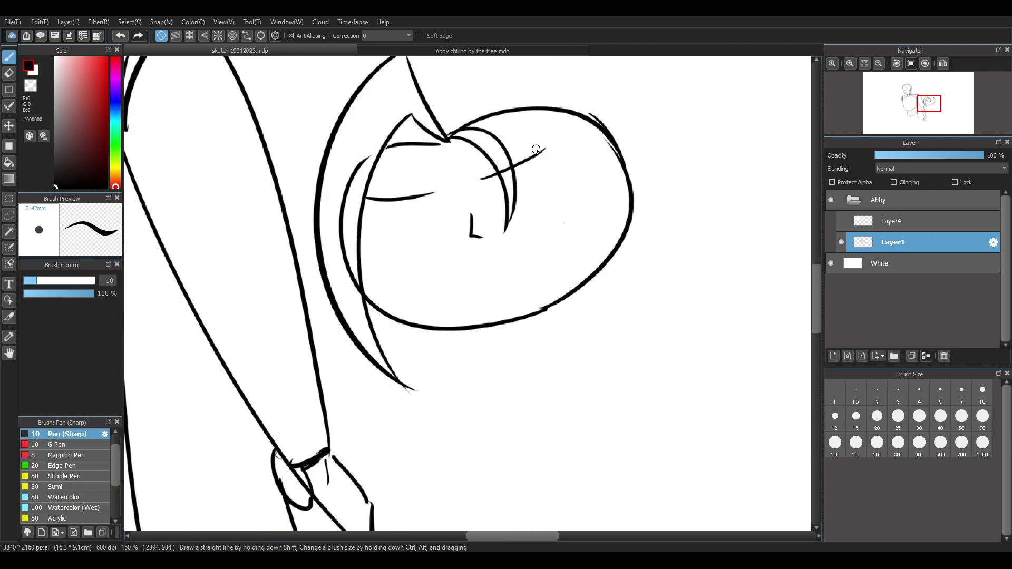
pyautogui.moveTo(500, 256); pyautogui.dragTo(546, 208)
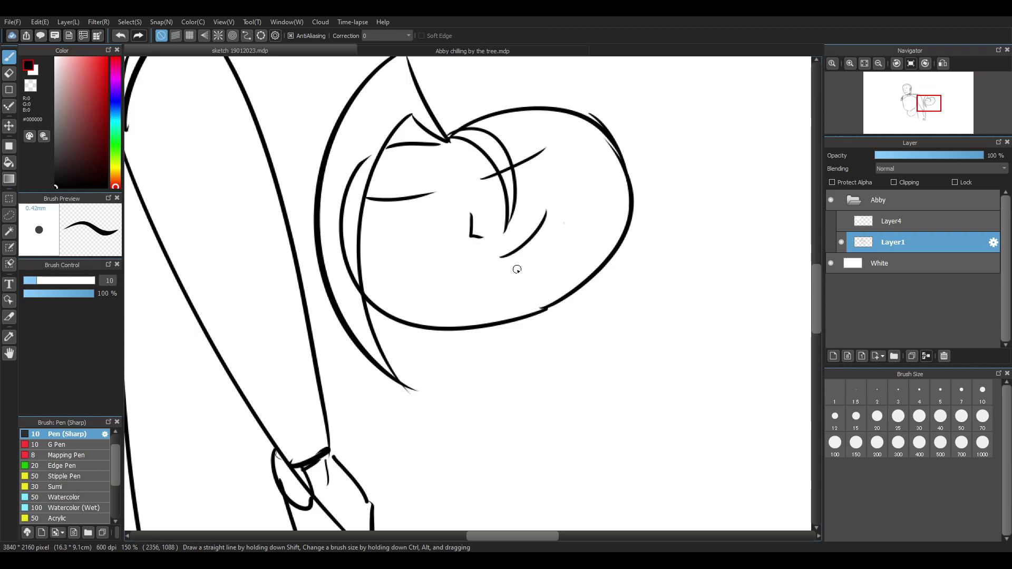
pyautogui.hotkey('ctrl', 'z')
pyautogui.moveTo(504, 274)
pyautogui.mouseDown()
pyautogui.moveTo(548, 237)
pyautogui.moveTo(560, 244)
pyautogui.moveTo(551, 254)
pyautogui.mouseUp()
pyautogui.hotkey('ctrl', 'z')
pyautogui.hotkey('ctrl', 'z')
# Sketch a half-lidded eye under the brow beside the crescent lock, with a flat upper lid, rounded iris and lower lid line
pyautogui.moveTo(372, 216); pyautogui.dragTo(442, 212)
pyautogui.hotkey('ctrl', 'z')
pyautogui.moveTo(365, 259)
pyautogui.mouseDown()
pyautogui.moveTo(433, 253)
pyautogui.moveTo(381, 232)
pyautogui.moveTo(423, 240)
pyautogui.moveTo(384, 224)
pyautogui.moveTo(433, 244)
pyautogui.mouseUp()
pyautogui.hotkey('ctrl', 'z')
pyautogui.hotkey('ctrl', 'z')
pyautogui.moveTo(370, 220); pyautogui.dragTo(440, 213)
pyautogui.hotkey('ctrl', 'z')
pyautogui.hotkey('ctrl', 'z')
pyautogui.moveTo(370, 221)
pyautogui.mouseDown()
pyautogui.moveTo(441, 215)
pyautogui.moveTo(407, 247)
pyautogui.moveTo(413, 241)
pyautogui.mouseUp()
pyautogui.hotkey('ctrl', 'z')
pyautogui.hotkey('ctrl', 'z')
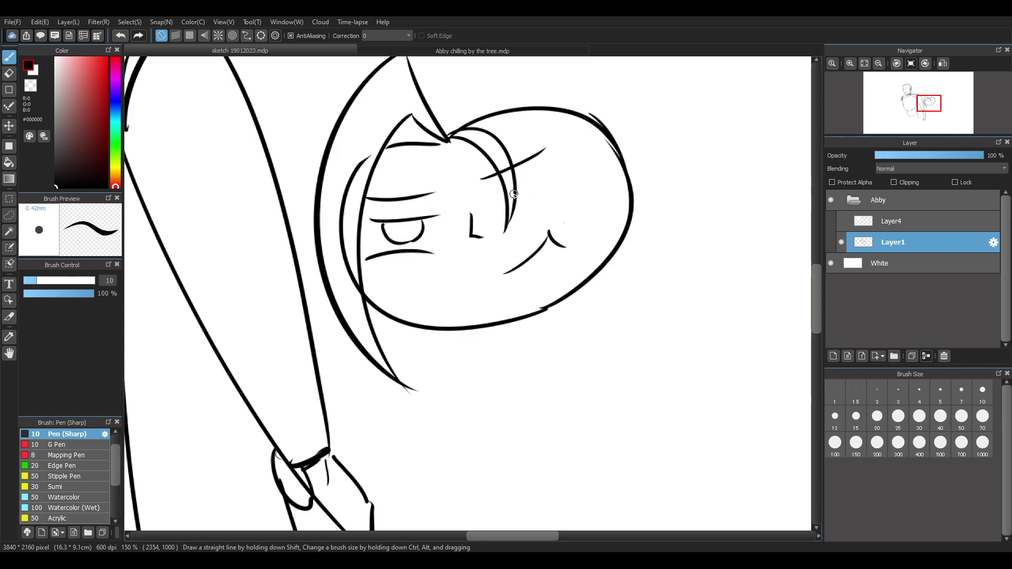
# Sketch Abby's other half-lidded eye under the raised brow, overlapping the curved hair lock
pyautogui.moveTo(502, 197); pyautogui.dragTo(559, 170)
pyautogui.moveTo(503, 224)
pyautogui.mouseDown()
pyautogui.moveTo(559, 196)
pyautogui.moveTo(507, 218)
pyautogui.mouseUp()
pyautogui.moveTo(538, 186)
pyautogui.mouseDown()
pyautogui.moveTo(546, 214)
pyautogui.moveTo(525, 222)
pyautogui.mouseUp()
pyautogui.hotkey('ctrl', 'z')
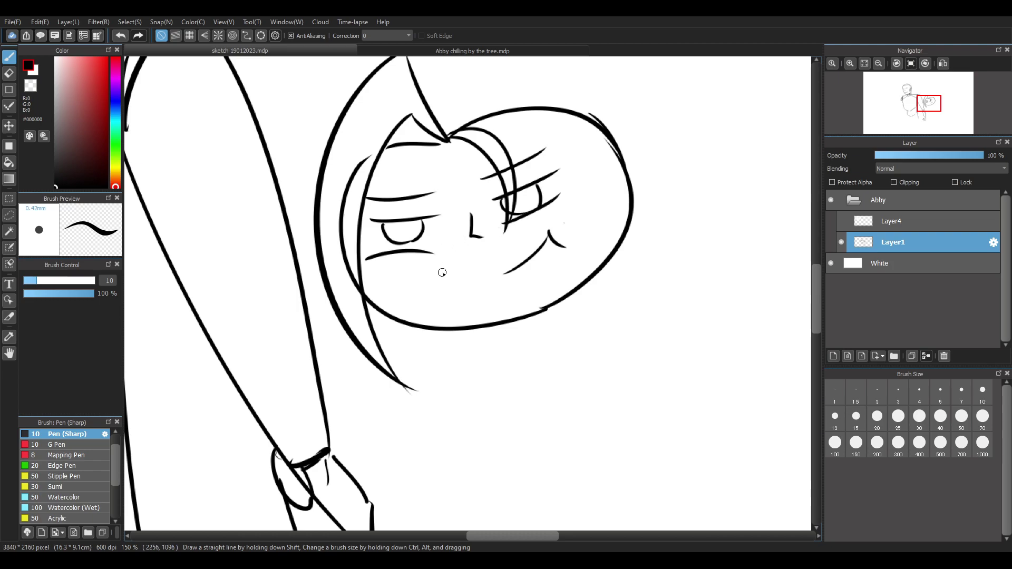
pyautogui.scroll(2, 497, 255)
pyautogui.scroll(-7, 488, 134)
pyautogui.scroll(4, 500, 161)
pyautogui.scroll(2, 427, 189)
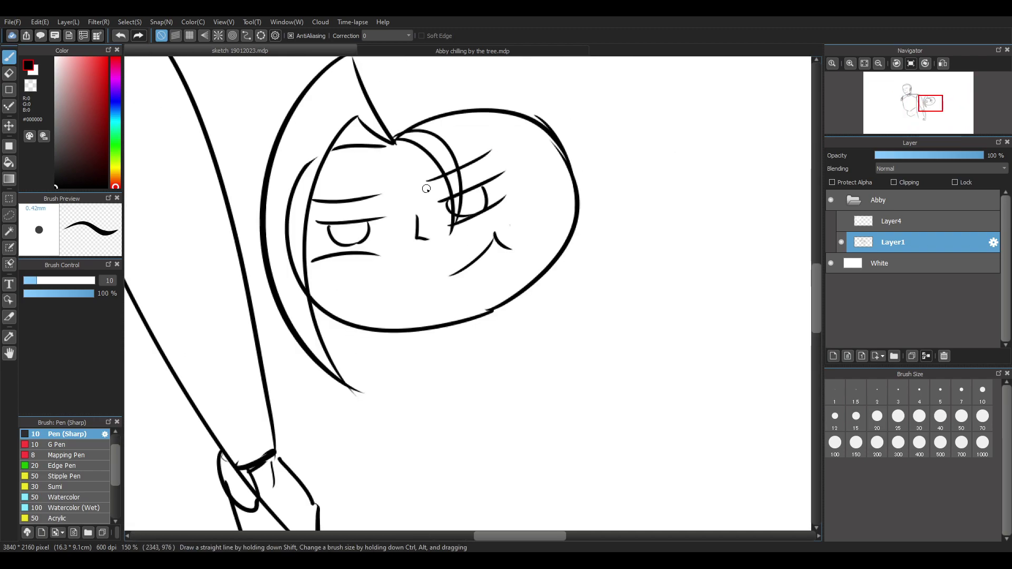
# Undo the iris and lower lid strokes of Abby's second eye
pyautogui.hotkey('ctrl', 'z')
pyautogui.hotkey('ctrl', 'z')
pyautogui.hotkey('ctrl', 'z')
pyautogui.hotkey('ctrl', 'z')
pyautogui.hotkey('ctrl', 'z')
pyautogui.hotkey('ctrl', 'z')
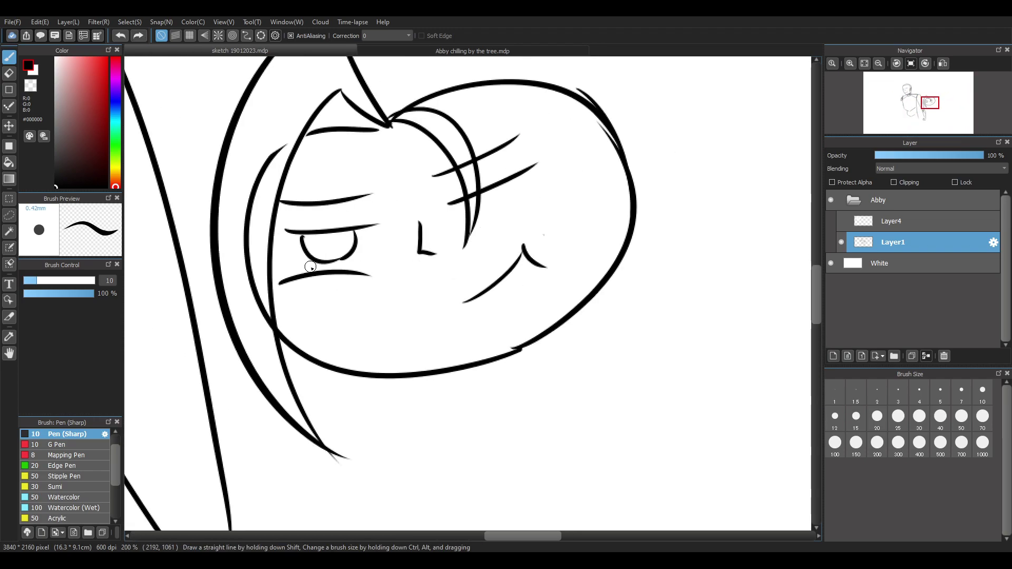
# Try a wide-open domed eye above a curved lower lid under the brow beside the crescent lock
pyautogui.hotkey('ctrl', 'z')
pyautogui.moveTo(289, 279)
pyautogui.mouseDown()
pyautogui.moveTo(342, 274)
pyautogui.moveTo(342, 227)
pyautogui.moveTo(377, 270)
pyautogui.mouseUp()
pyautogui.hotkey('ctrl', 'z')
pyautogui.moveTo(297, 272); pyautogui.dragTo(376, 270)
pyautogui.hotkey('ctrl', 'z')
pyautogui.moveTo(300, 271); pyautogui.dragTo(368, 275)
pyautogui.moveTo(316, 235); pyautogui.dragTo(335, 267)
pyautogui.moveTo(343, 224)
pyautogui.mouseDown()
pyautogui.moveTo(360, 265)
pyautogui.moveTo(338, 264)
pyautogui.moveTo(363, 263)
pyautogui.mouseUp()
pyautogui.hotkey('ctrl', 'z')
pyautogui.hotkey('ctrl', 'z')
pyautogui.hotkey('ctrl', 'z')
pyautogui.hotkey('ctrl', 'z')
pyautogui.hotkey('ctrl', 'z')
pyautogui.hotkey('ctrl', 'z')
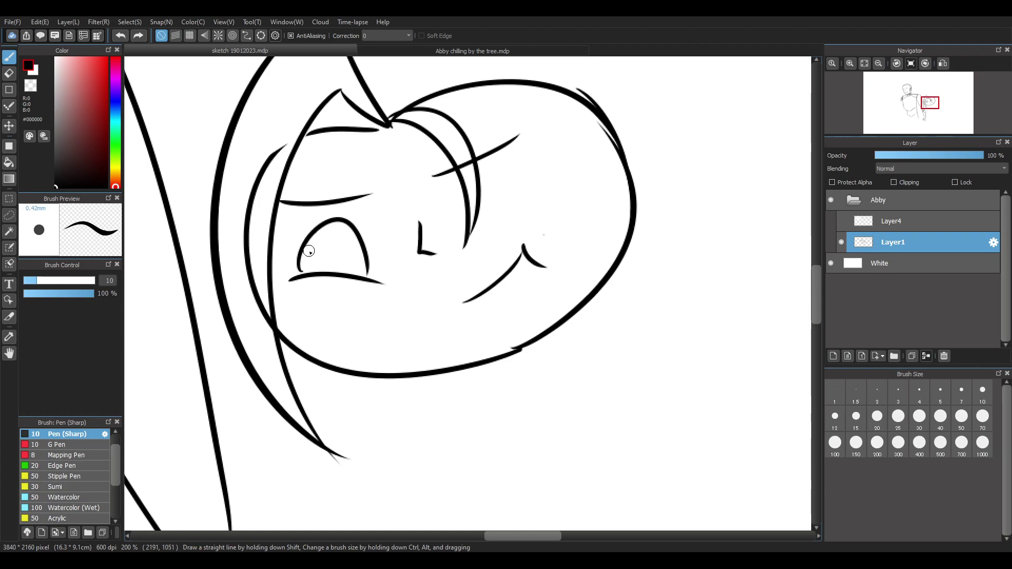
# Rework the eye beside the crescent lock down to a single flat upper lid line, undoing the round iris beneath it
pyautogui.moveTo(298, 274); pyautogui.dragTo(388, 269)
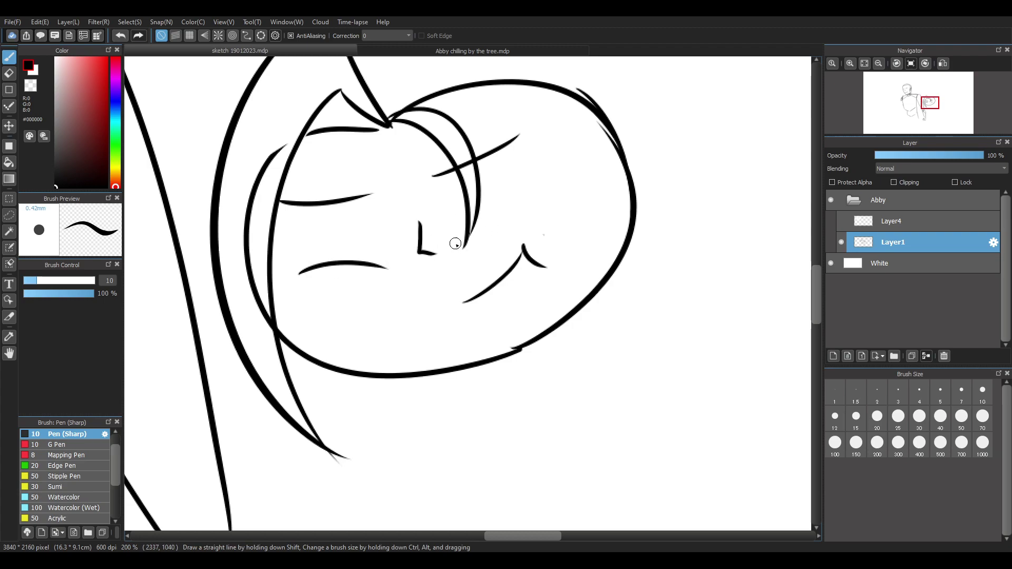
pyautogui.hotkey('ctrl', 'z')
pyautogui.moveTo(290, 226)
pyautogui.mouseDown()
pyautogui.moveTo(385, 215)
pyautogui.moveTo(329, 265)
pyautogui.mouseUp()
pyautogui.hotkey('ctrl', 'z')
pyautogui.hotkey('ctrl', 'z')
pyautogui.moveTo(303, 232)
pyautogui.mouseDown()
pyautogui.moveTo(347, 254)
pyautogui.moveTo(359, 249)
pyautogui.mouseUp()
pyautogui.hotkey('ctrl', 'z')
pyautogui.hotkey('ctrl', 'z')
pyautogui.scroll(-5, 419, 220)
pyautogui.scroll(3, 285, 211)
pyautogui.scroll(-3, 515, 224)
pyautogui.scroll(4, 540, 229)
pyautogui.scroll(-1, 538, 228)
pyautogui.scroll(1, 372, 293)
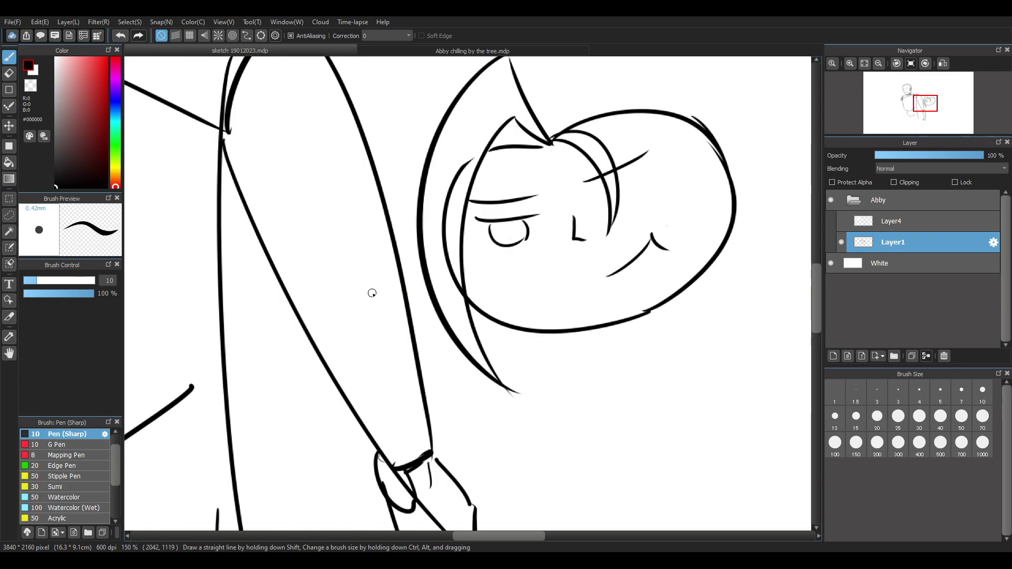
pyautogui.hotkey('ctrl', 'z')
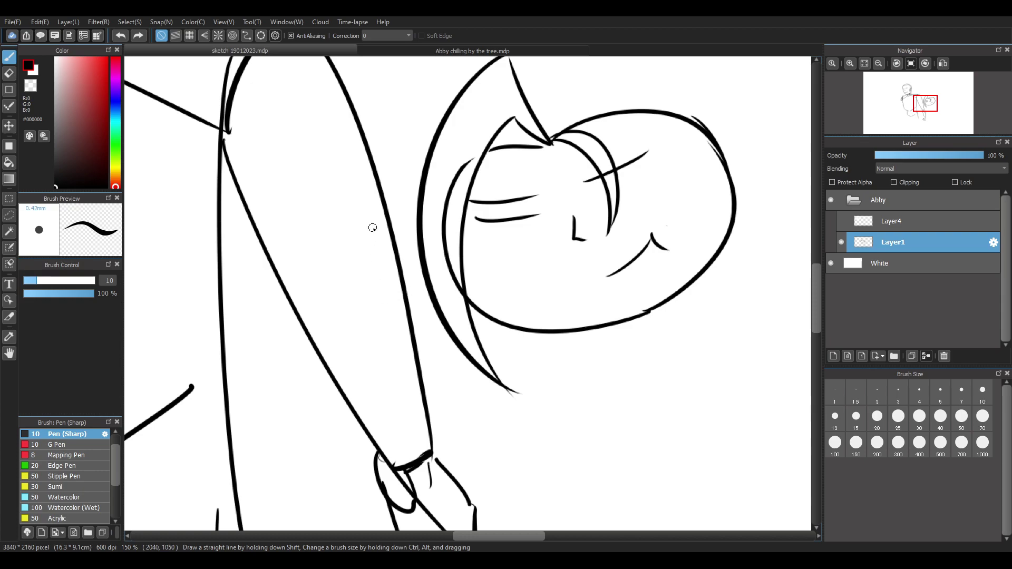
# Try long curved panel lines running down the robot's upper arm beside Abby's head
pyautogui.moveTo(349, 227); pyautogui.dragTo(401, 436)
pyautogui.hotkey('ctrl', 'z')
pyautogui.moveTo(351, 245); pyautogui.dragTo(398, 407)
pyautogui.hotkey('ctrl', 'z')
pyautogui.moveTo(329, 161); pyautogui.dragTo(405, 441)
pyautogui.hotkey('ctrl', 'z')
pyautogui.moveTo(327, 179); pyautogui.dragTo(246, 204)
pyautogui.hotkey('ctrl', 'z')
pyautogui.moveTo(325, 186)
pyautogui.mouseDown()
pyautogui.moveTo(278, 162)
pyautogui.moveTo(374, 440)
pyautogui.mouseUp()
pyautogui.hotkey('ctrl', 'z')
pyautogui.moveTo(278, 163); pyautogui.dragTo(403, 441)
pyautogui.hotkey('ctrl', 'z')
pyautogui.moveTo(283, 174); pyautogui.dragTo(403, 440)
pyautogui.hotkey('ctrl', 'z')
pyautogui.hotkey('ctrl', 'z')
# Draw a short hooked curve midway along the robot's upper arm and try two long lines from it toward the elbow
pyautogui.moveTo(814, 295)
pyautogui.mouseDown()
pyautogui.moveTo(817, 282)
pyautogui.moveTo(816, 299)
pyautogui.mouseUp()
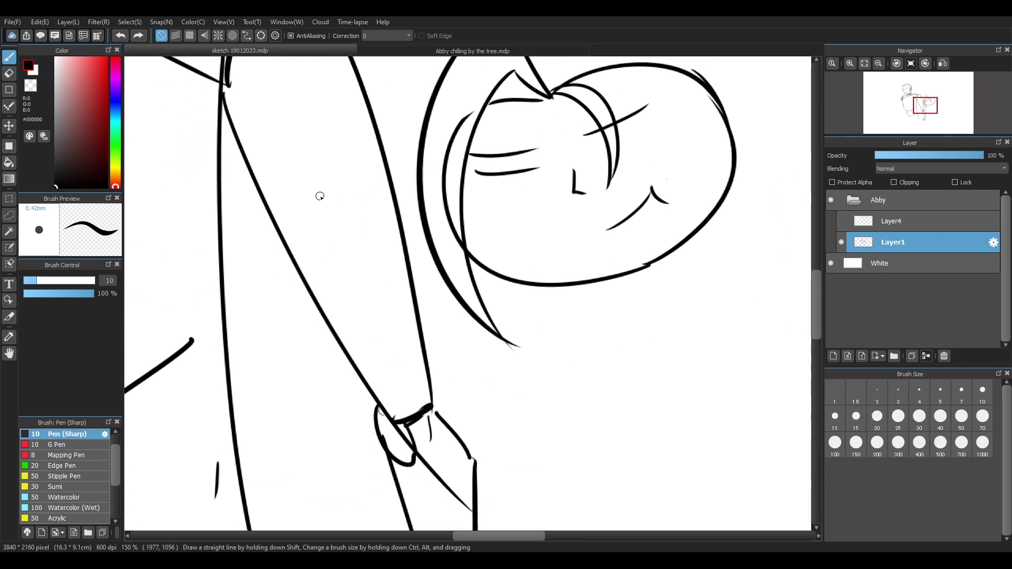
pyautogui.moveTo(345, 187)
pyautogui.mouseDown()
pyautogui.moveTo(302, 139)
pyautogui.moveTo(385, 457)
pyautogui.mouseUp()
pyautogui.hotkey('ctrl', 'z')
pyautogui.moveTo(303, 144); pyautogui.dragTo(420, 449)
pyautogui.moveTo(341, 187); pyautogui.dragTo(398, 393)
pyautogui.hotkey('ctrl', 'z')
pyautogui.moveTo(342, 188); pyautogui.dragTo(369, 272)
pyautogui.keyDown('shift'); pyautogui.click(397, 365); pyautogui.keyUp('shift')
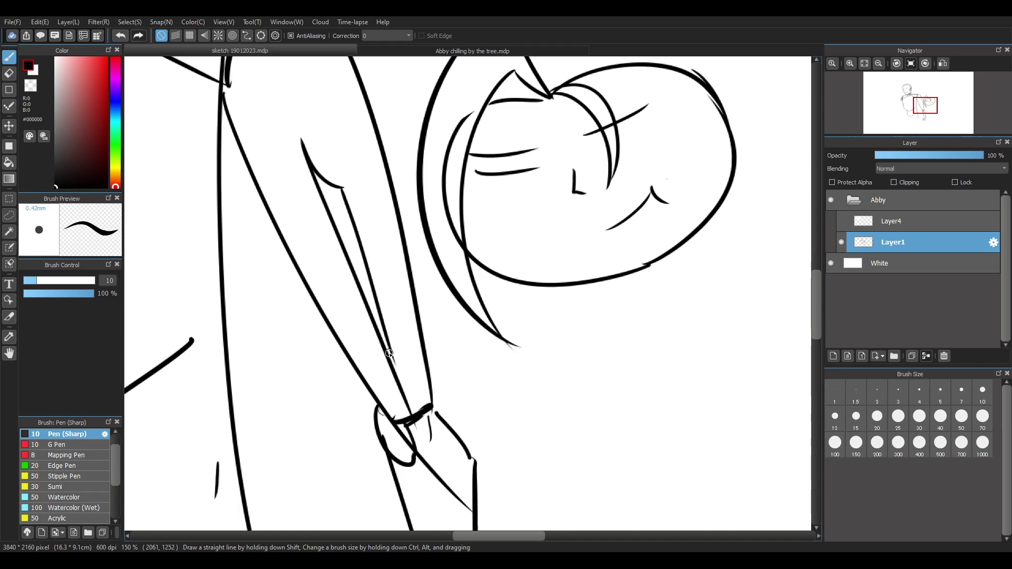
pyautogui.hotkey('ctrl', 'z')
pyautogui.hotkey('ctrl', 'z')
# Draw a long line from the hooked curve's upper part down to just above the robot's elbow
pyautogui.moveTo(303, 154); pyautogui.dragTo(412, 402)
pyautogui.hotkey('ctrl', 'z')
pyautogui.moveTo(303, 141); pyautogui.dragTo(390, 384)
pyautogui.hotkey('ctrl', 'z')
pyautogui.moveTo(304, 154); pyautogui.dragTo(405, 392)
# Draw a second long line from the hooked curve's lower end toward the elbow, bridging both lines with a short tick
pyautogui.moveTo(343, 189); pyautogui.dragTo(411, 393)
pyautogui.hotkey('ctrl', 'z')
pyautogui.moveTo(344, 189); pyautogui.dragTo(402, 386)
pyautogui.hotkey('ctrl', 'z')
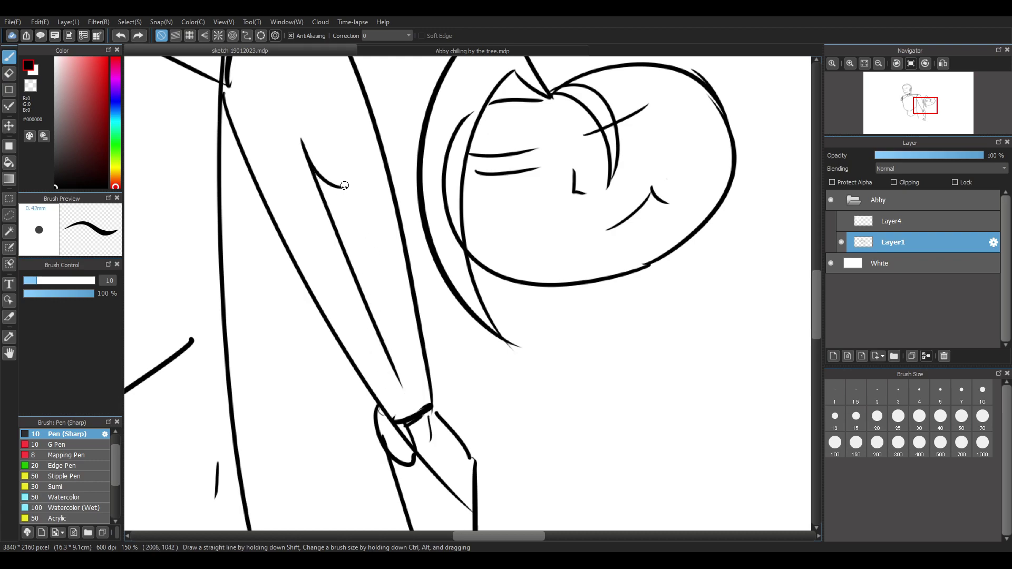
pyautogui.moveTo(343, 189); pyautogui.dragTo(407, 391)
pyautogui.hotkey('ctrl', 'z')
pyautogui.moveTo(343, 188); pyautogui.dragTo(406, 391)
pyautogui.hotkey('ctrl', 'z')
pyautogui.moveTo(343, 188); pyautogui.dragTo(396, 376)
pyautogui.hotkey('ctrl', 'z')
pyautogui.moveTo(345, 188); pyautogui.dragTo(412, 385)
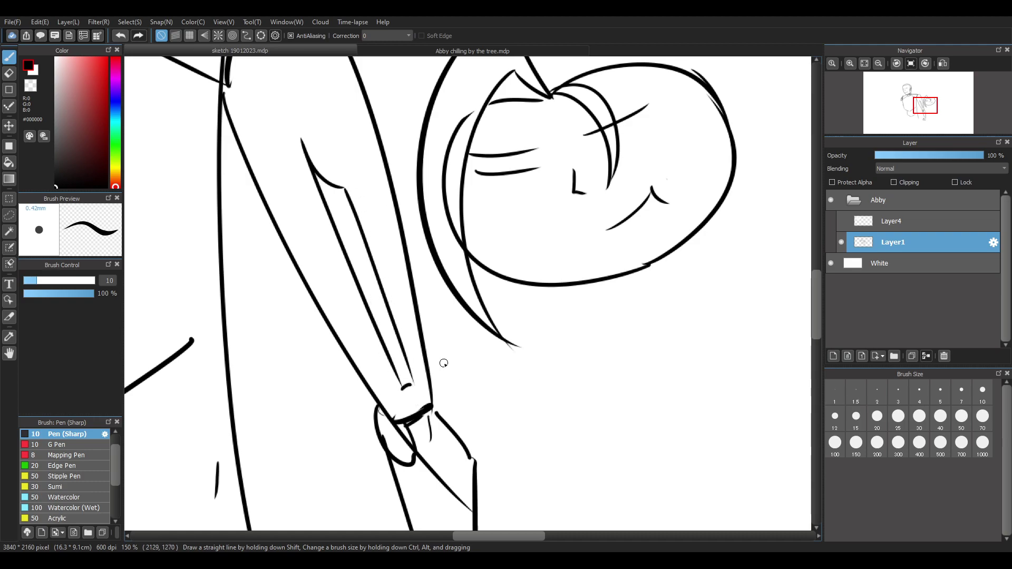
# Draw a short arch from the top of the second arm line to the upper arm's outer edge
pyautogui.moveTo(346, 188)
pyautogui.mouseDown()
pyautogui.moveTo(390, 181)
pyautogui.moveTo(405, 313)
pyautogui.mouseUp()
pyautogui.hotkey('ctrl', 'z')
pyautogui.press('e')
pyautogui.press('b')
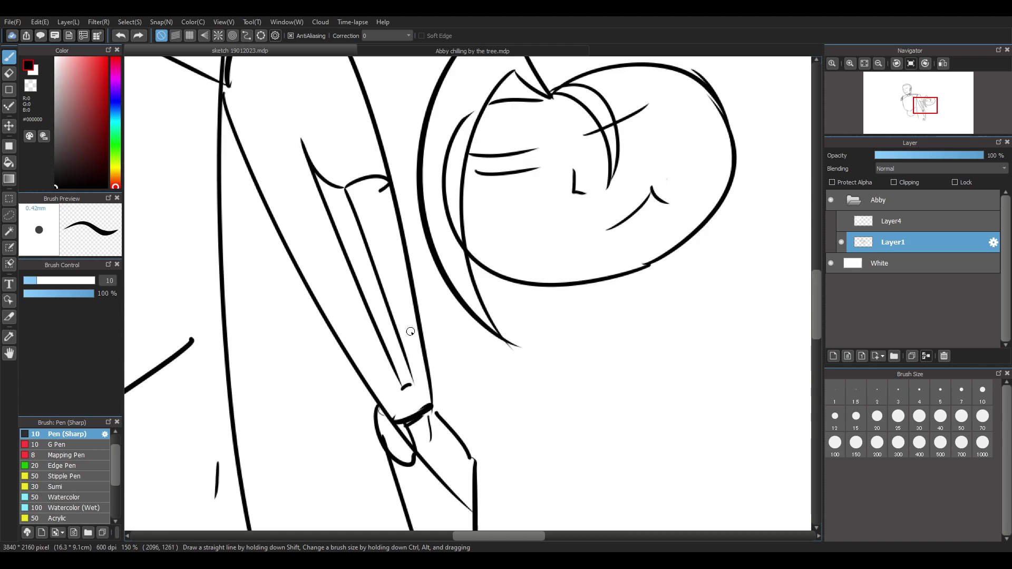
# Draw a panel line from the arch's outer end down along the upper arm's outer edge
pyautogui.moveTo(392, 212); pyautogui.dragTo(408, 295)
pyautogui.hotkey('ctrl', 'z')
pyautogui.moveTo(384, 180); pyautogui.dragTo(416, 294)
pyautogui.hotkey('ctrl', 'z')
pyautogui.moveTo(385, 181); pyautogui.dragTo(417, 307)
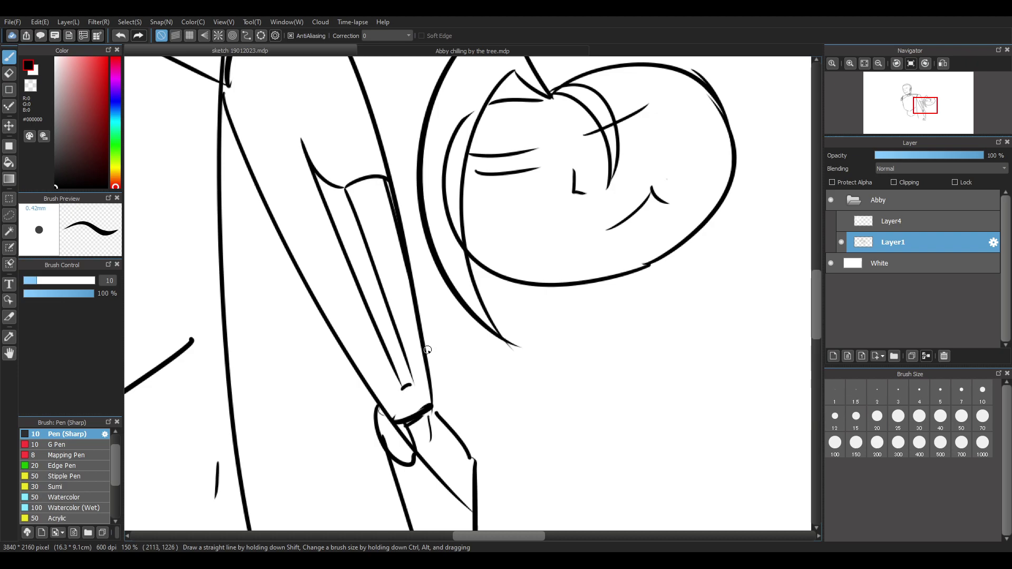
pyautogui.moveTo(426, 386); pyautogui.dragTo(424, 365)
pyautogui.hotkey('ctrl', 'z')
# Divide the outer arm panel with a line from the arch to the elbow, with a small jog about halfway down
pyautogui.moveTo(368, 188); pyautogui.dragTo(418, 333)
pyautogui.hotkey('ctrl', 'z')
pyautogui.moveTo(373, 179); pyautogui.dragTo(419, 380)
pyautogui.hotkey('ctrl', 'z')
pyautogui.moveTo(390, 276); pyautogui.dragTo(429, 393)
pyautogui.moveTo(391, 274)
pyautogui.mouseDown()
pyautogui.moveTo(425, 379)
pyautogui.moveTo(413, 369)
pyautogui.mouseUp()
pyautogui.hotkey('ctrl', 'z')
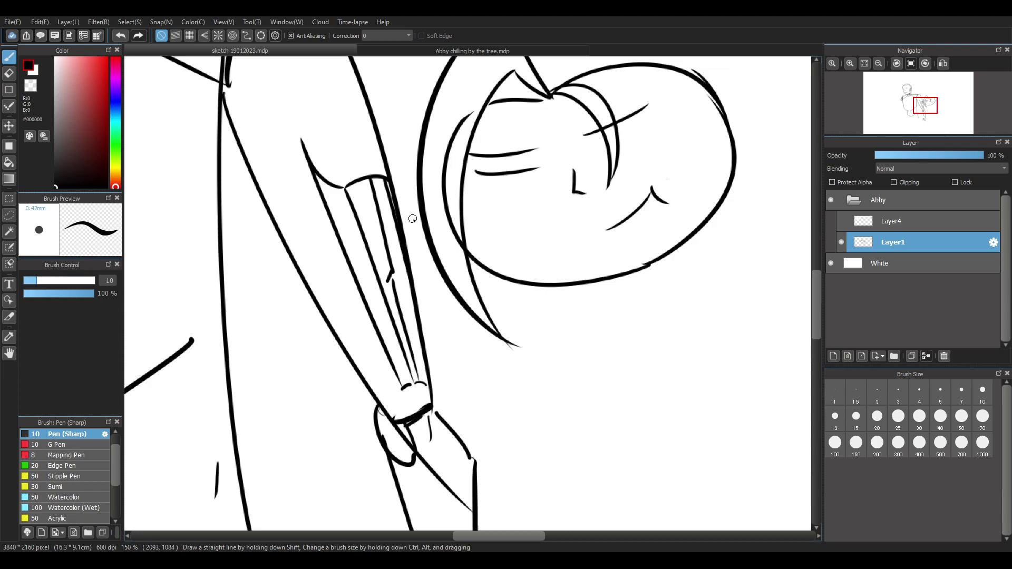
# Round off the companion's shoulder with a curve joining the arm's top to the collar line, and erase the stray line beside it
pyautogui.scroll(-3, 413, 219)
pyautogui.scroll(3, 469, 203)
pyautogui.scroll(-1, 467, 207)
pyautogui.scroll(-1, 348, 262)
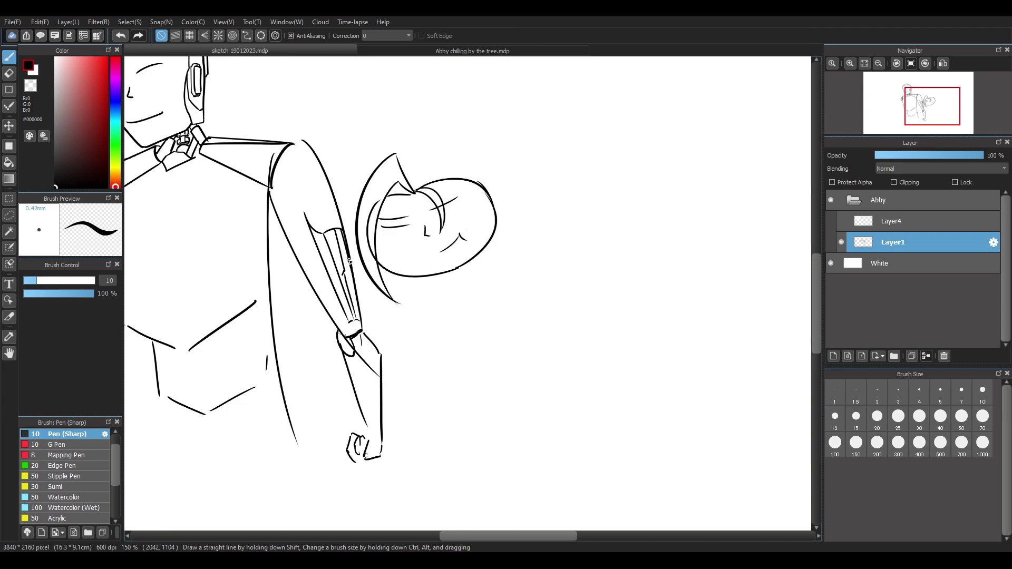
pyautogui.scroll(-1, 349, 261)
pyautogui.scroll(3, 338, 211)
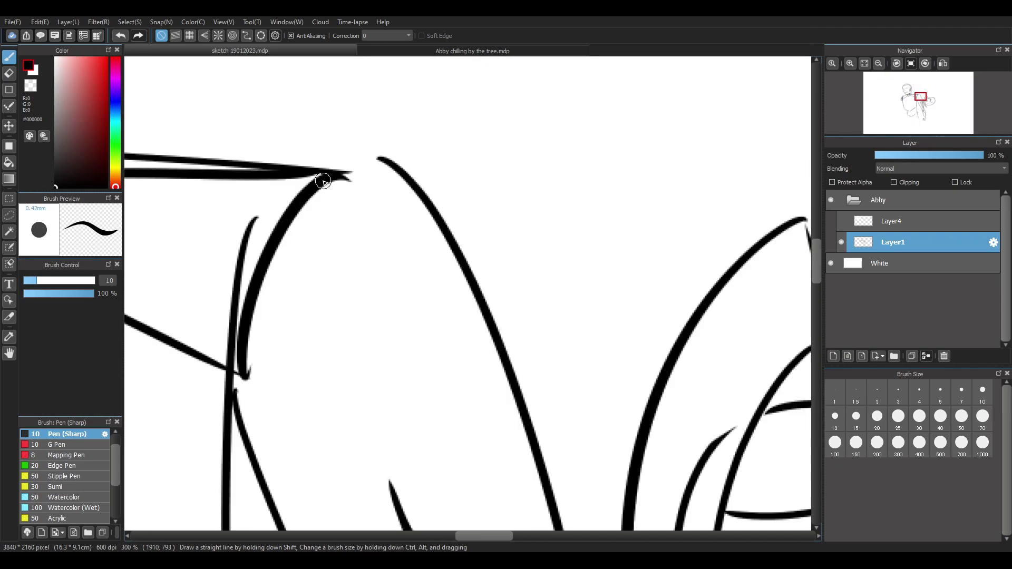
pyautogui.scroll(-2, 343, 174)
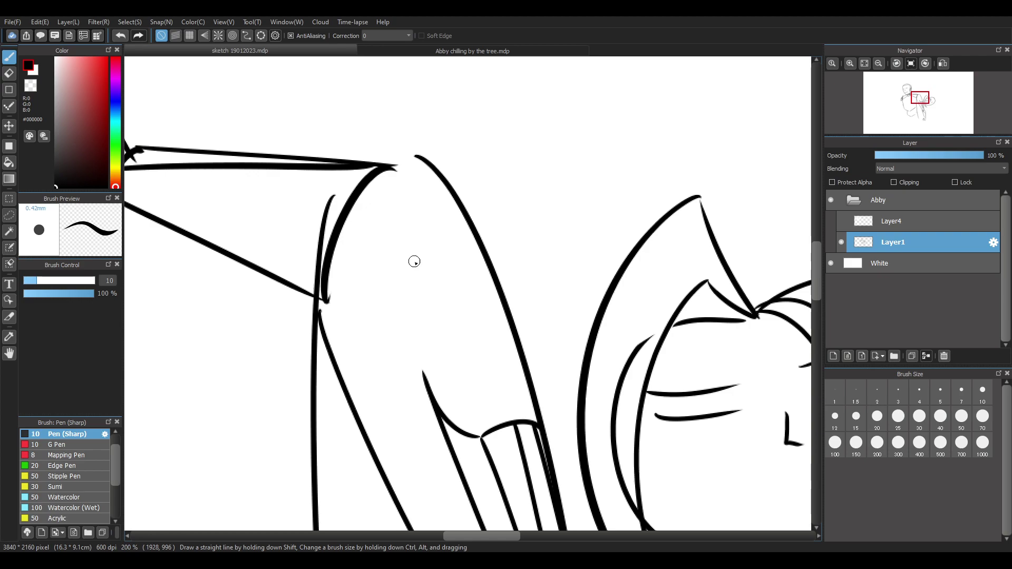
pyautogui.moveTo(416, 156)
pyautogui.mouseDown()
pyautogui.moveTo(315, 255)
pyautogui.moveTo(321, 294)
pyautogui.mouseUp()
pyautogui.press('e')
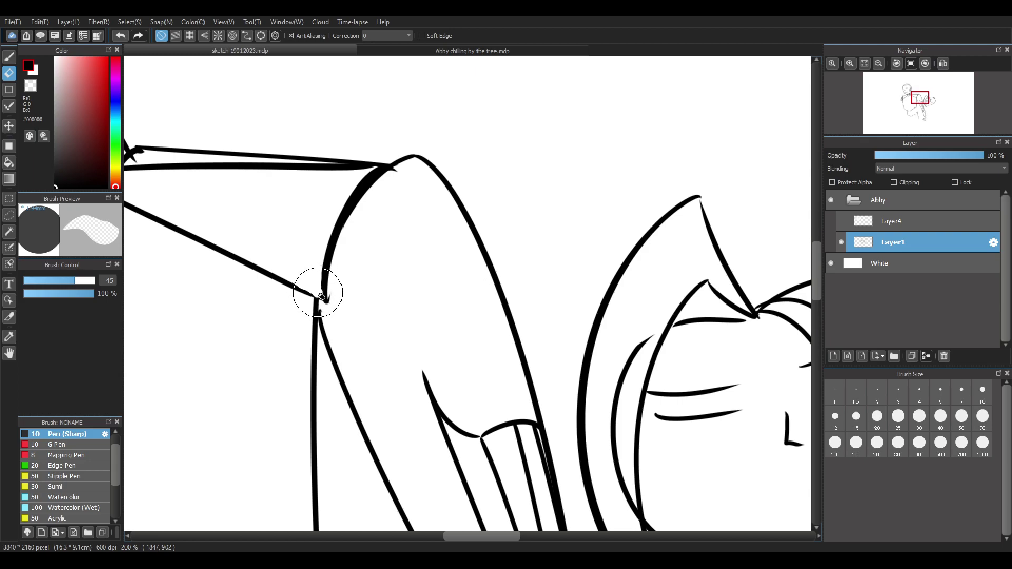
pyautogui.press('b')
pyautogui.moveTo(391, 215)
pyautogui.mouseDown()
pyautogui.moveTo(433, 315)
pyautogui.moveTo(436, 182)
pyautogui.moveTo(449, 179)
pyautogui.mouseUp()
pyautogui.hotkey('ctrl', 'z')
pyautogui.hotkey('ctrl', 'z')
pyautogui.moveTo(391, 215); pyautogui.dragTo(446, 186)
pyautogui.hotkey('ctrl', 'z')
pyautogui.hotkey('ctrl', 'z')
pyautogui.scroll(-5, 515, 317)
pyautogui.scroll(2, 348, 338)
pyautogui.scroll(-1, 496, 337)
pyautogui.scroll(1, 514, 348)
pyautogui.scroll(-3, 553, 246)
pyautogui.scroll(4, 554, 246)
pyautogui.scroll(-2, 571, 206)
pyautogui.scroll(3, 458, 215)
pyautogui.scroll(-1, 458, 215)
pyautogui.scroll(4, 486, 170)
pyautogui.scroll(-4, 545, 307)
pyautogui.scroll(-3, 545, 307)
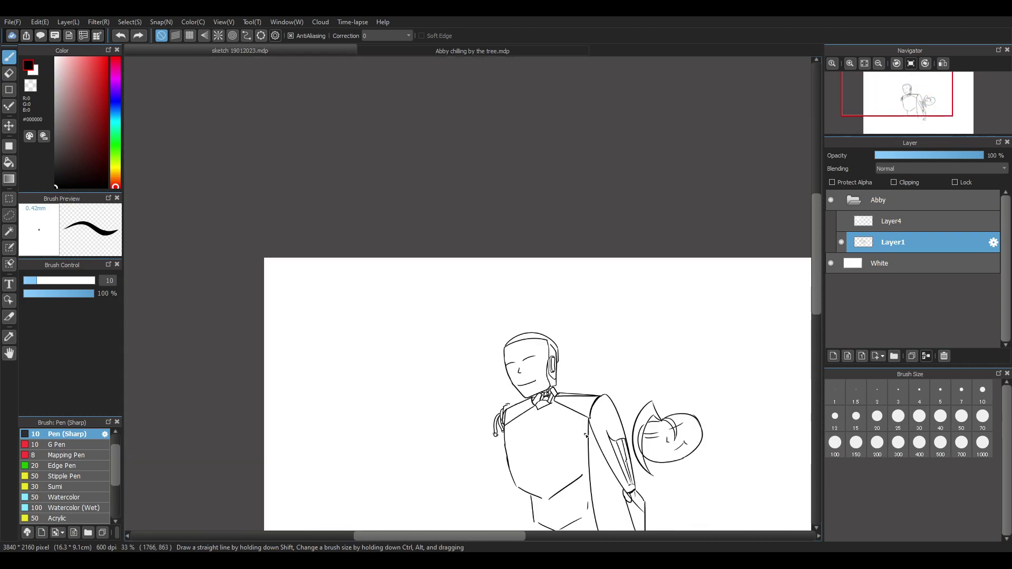
# Erase the companion's closed smile line
pyautogui.scroll(3, 606, 461)
pyautogui.moveTo(816, 273); pyautogui.dragTo(828, 245)
pyautogui.scroll(-2, 282, 286)
pyautogui.scroll(3, 460, 296)
pyautogui.scroll(1, 460, 297)
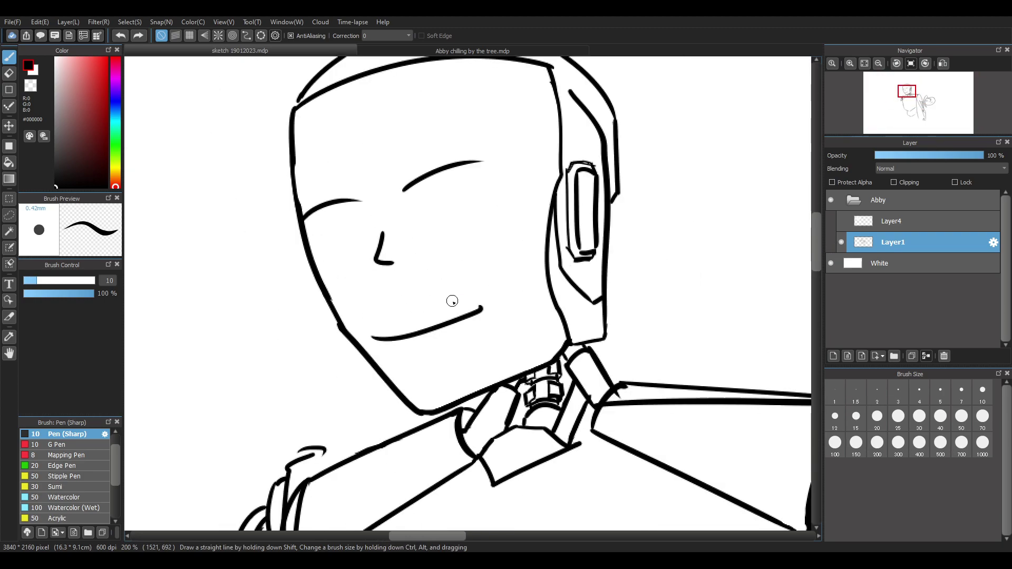
pyautogui.scroll(1, 452, 296)
pyautogui.press('e')
pyautogui.moveTo(371, 305)
pyautogui.mouseDown()
pyautogui.moveTo(350, 349)
pyautogui.moveTo(400, 343)
pyautogui.mouseUp()
# Draw an open smile on the companion, with a slanted upper lip, a curve from its raised end toward the chin, and a tongue arc
pyautogui.press('b')
pyautogui.moveTo(489, 302)
pyautogui.mouseDown()
pyautogui.moveTo(493, 381)
pyautogui.moveTo(465, 418)
pyautogui.moveTo(420, 432)
pyautogui.mouseUp()
pyautogui.hotkey('ctrl', 'z')
pyautogui.hotkey('ctrl', 'z')
pyautogui.moveTo(352, 353)
pyautogui.mouseDown()
pyautogui.moveTo(502, 297)
pyautogui.moveTo(445, 409)
pyautogui.mouseUp()
pyautogui.hotkey('ctrl', 'z')
pyautogui.moveTo(497, 312)
pyautogui.mouseDown()
pyautogui.moveTo(437, 414)
pyautogui.moveTo(500, 347)
pyautogui.mouseUp()
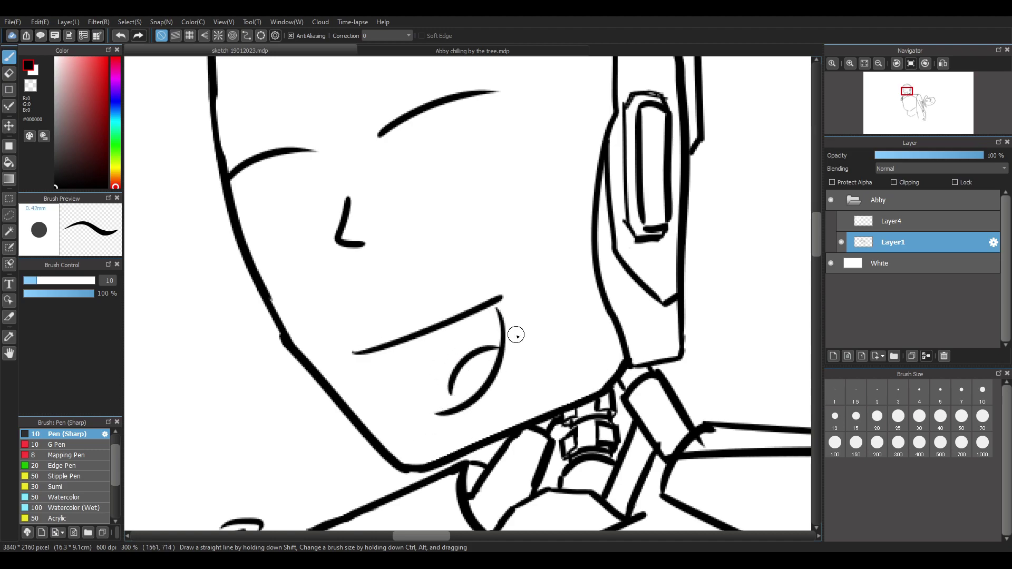
# Handwrite "I love you too" on an upward slant in the empty area facing the companion's head
pyautogui.scroll(-7, 649, 206)
pyautogui.scroll(5, 649, 199)
pyautogui.scroll(-2, 649, 199)
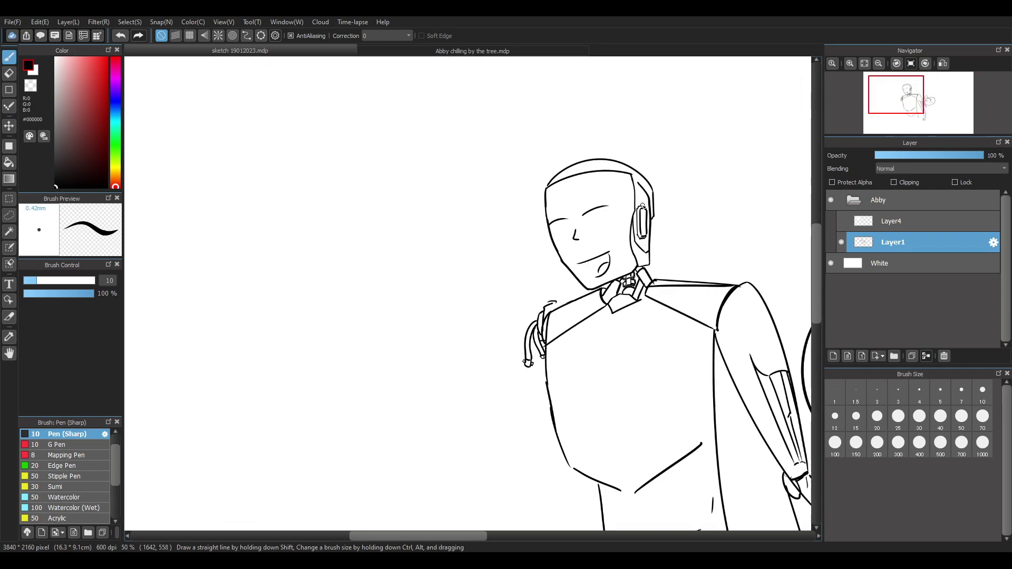
pyautogui.scroll(1, 479, 221)
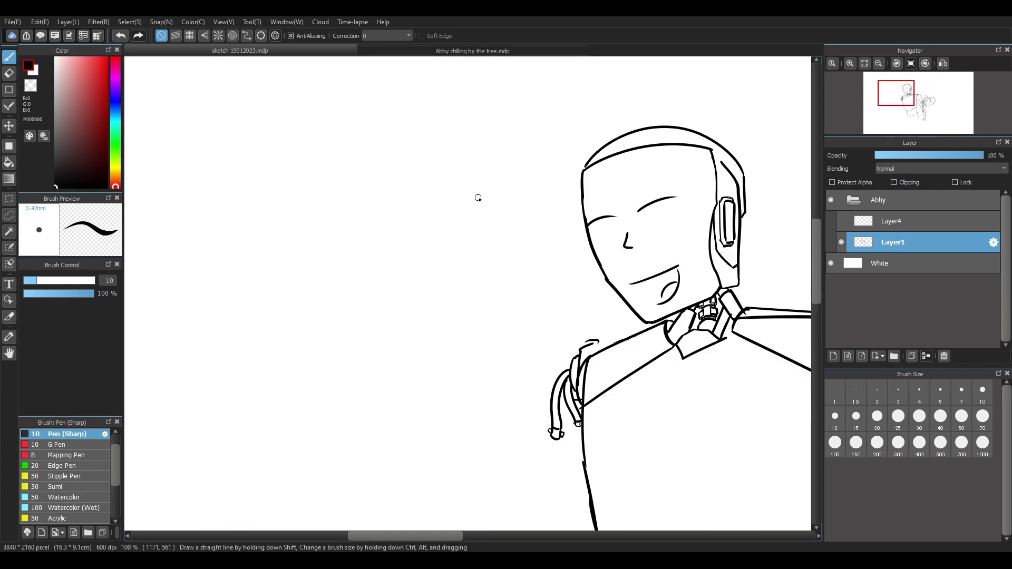
pyautogui.moveTo(239, 261); pyautogui.dragTo(293, 234)
pyautogui.moveTo(271, 247); pyautogui.dragTo(283, 281)
pyautogui.moveTo(270, 289)
pyautogui.mouseDown()
pyautogui.moveTo(300, 273)
pyautogui.moveTo(269, 255)
pyautogui.mouseUp()
pyautogui.hotkey('ctrl', 'z')
pyautogui.hotkey('ctrl', 'z')
pyautogui.hotkey('ctrl', 'z')
pyautogui.moveTo(262, 260)
pyautogui.mouseDown()
pyautogui.moveTo(270, 276)
pyautogui.moveTo(296, 266)
pyautogui.mouseUp()
pyautogui.moveTo(308, 255); pyautogui.dragTo(312, 260)
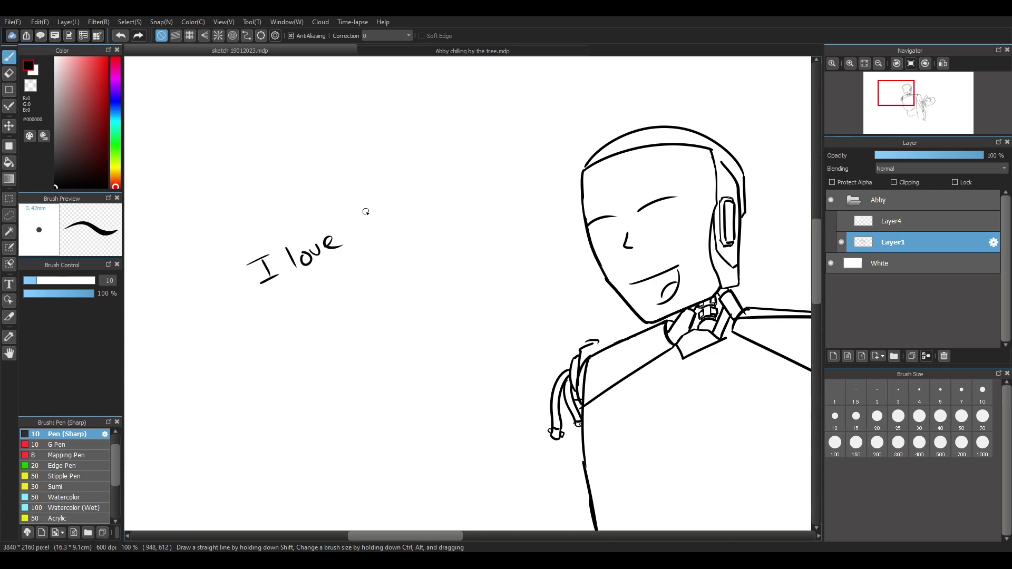
pyautogui.moveTo(375, 222); pyautogui.dragTo(376, 240)
pyautogui.moveTo(435, 159)
pyautogui.mouseDown()
pyautogui.moveTo(446, 175)
pyautogui.moveTo(453, 160)
pyautogui.moveTo(474, 153)
pyautogui.mouseUp()
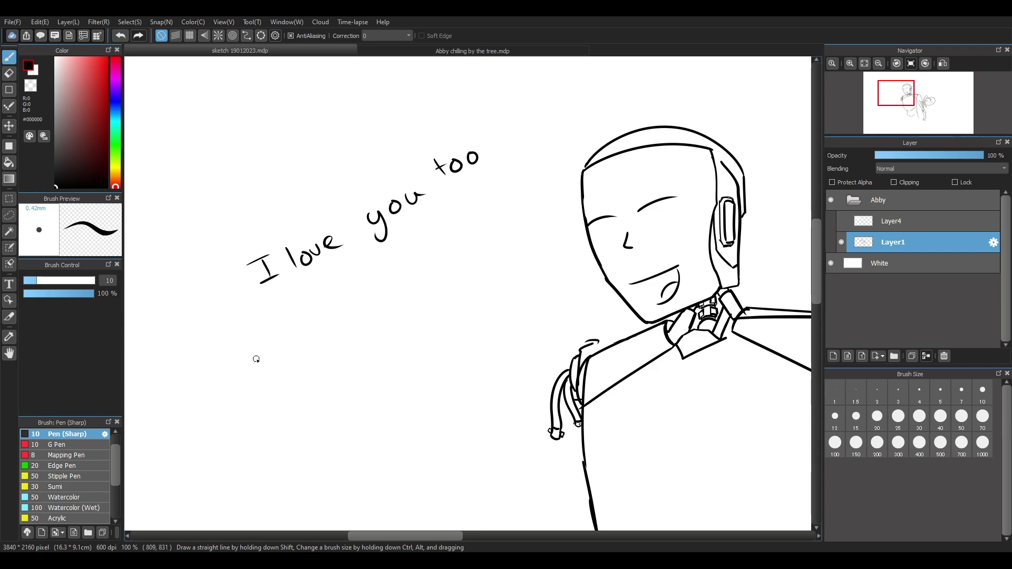
# Handwrite "daughterrrrr" as a second slanted line beneath "I love you too"
pyautogui.moveTo(305, 317)
pyautogui.mouseDown()
pyautogui.moveTo(316, 329)
pyautogui.moveTo(348, 307)
pyautogui.mouseUp()
pyautogui.hotkey('ctrl', 'z')
pyautogui.moveTo(357, 289)
pyautogui.mouseDown()
pyautogui.moveTo(352, 320)
pyautogui.moveTo(380, 295)
pyautogui.moveTo(328, 315)
pyautogui.moveTo(351, 301)
pyautogui.moveTo(367, 316)
pyautogui.moveTo(364, 283)
pyautogui.moveTo(365, 308)
pyautogui.mouseUp()
pyautogui.hotkey('ctrl', 'z')
pyautogui.hotkey('ctrl', 'z')
pyautogui.hotkey('ctrl', 'z')
pyautogui.hotkey('ctrl', 'z')
pyautogui.hotkey('ctrl', 'z')
pyautogui.moveTo(376, 261); pyautogui.dragTo(391, 281)
pyautogui.moveTo(396, 252)
pyautogui.mouseDown()
pyautogui.moveTo(412, 265)
pyautogui.moveTo(436, 238)
pyautogui.mouseUp()
pyautogui.moveTo(440, 238); pyautogui.dragTo(517, 181)
# Finish the ellipsis after "daughterrrrr" with an evenly spaced third dot
pyautogui.click(546, 175)
pyautogui.hotkey('ctrl', 'z')
pyautogui.click(547, 173)
pyautogui.hotkey('ctrl', 'z')
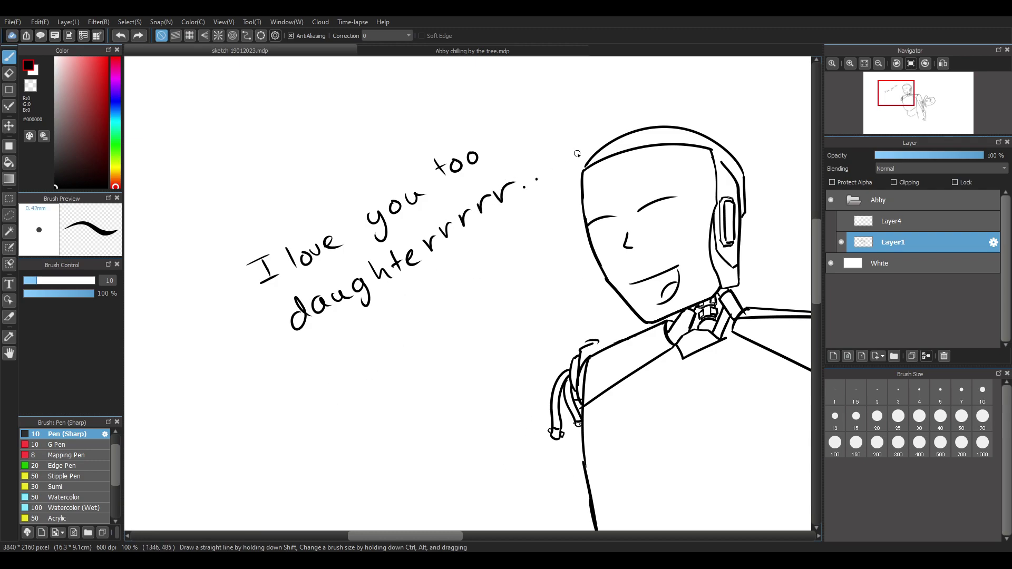
pyautogui.click(549, 170)
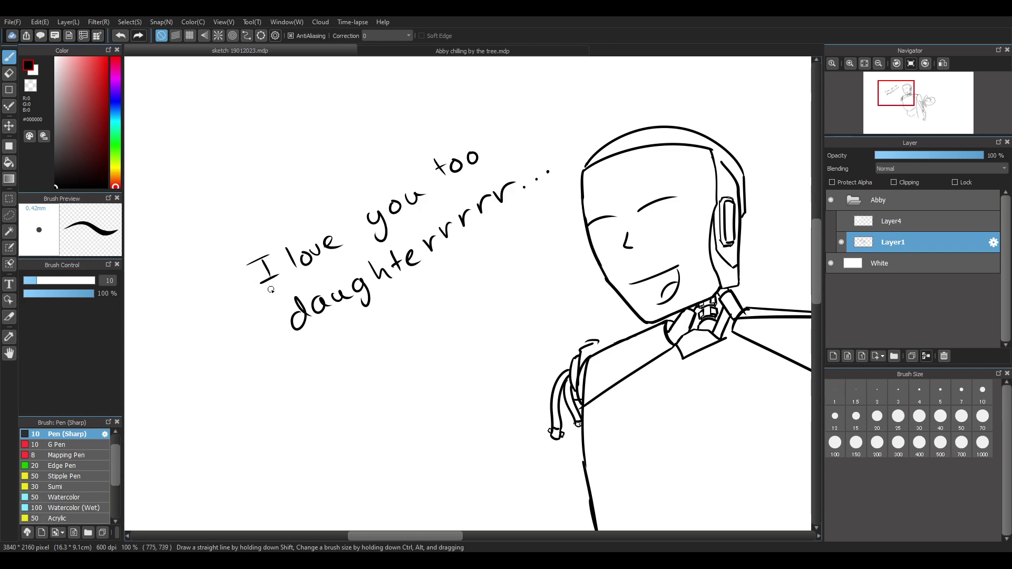
# Examine the handwritten line beside the companion's head together with the whole figure and Abby's head
pyautogui.moveTo(238, 285); pyautogui.dragTo(228, 334)
pyautogui.hotkey('ctrl', 'z')
pyautogui.scroll(-6, 613, 305)
pyautogui.scroll(6, 641, 282)
pyautogui.scroll(-2, 527, 272)
pyautogui.scroll(2, 526, 401)
pyautogui.scroll(-2, 517, 309)
pyautogui.scroll(1, 488, 265)
pyautogui.scroll(2, 451, 266)
pyautogui.scroll(-3, 451, 267)
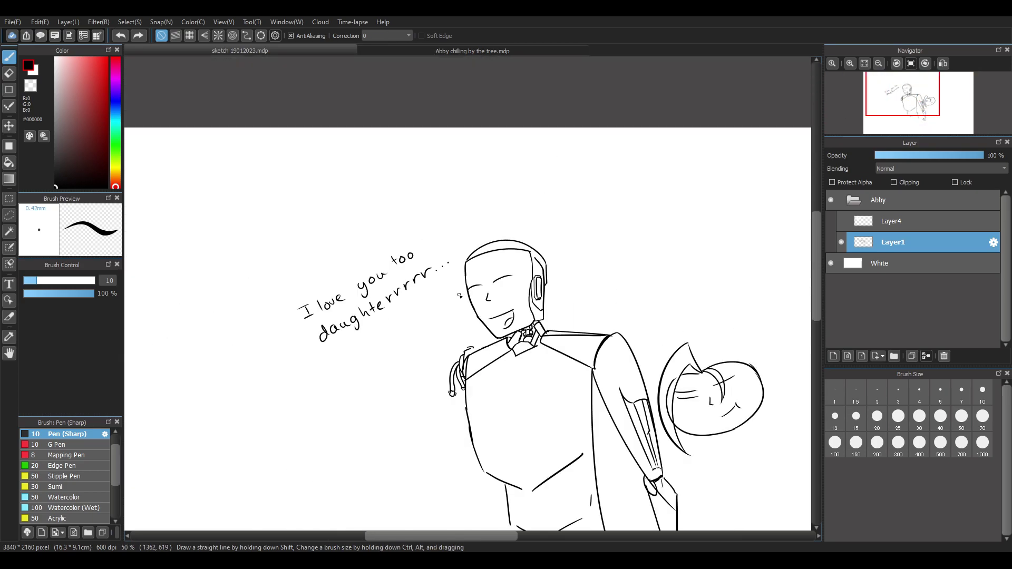
pyautogui.scroll(3, 451, 266)
pyautogui.scroll(-2, 396, 295)
pyautogui.scroll(2, 290, 333)
pyautogui.scroll(-1, 437, 290)
pyautogui.scroll(2, 493, 266)
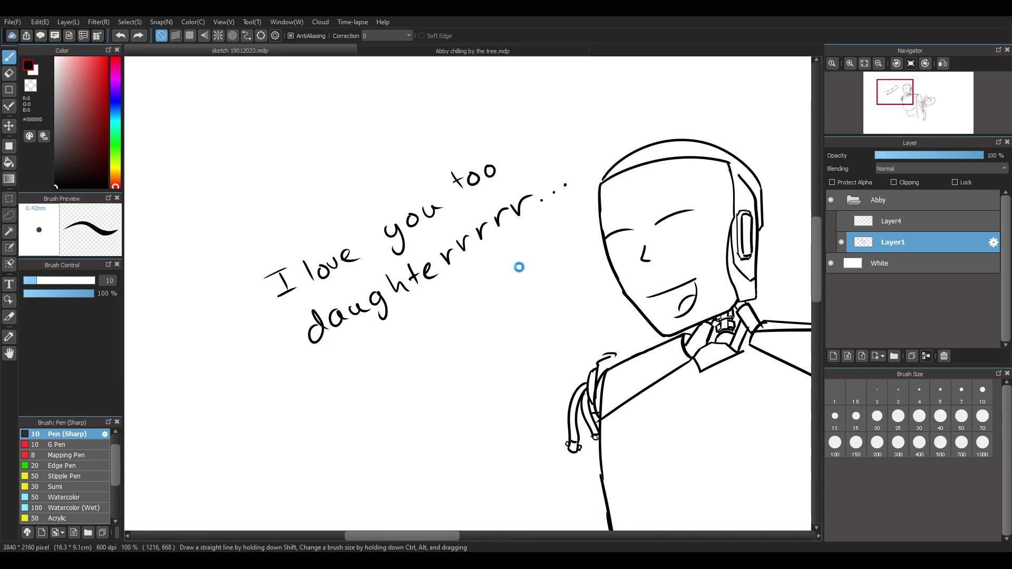
pyautogui.scroll(-2, 446, 289)
pyautogui.scroll(2, 549, 299)
pyautogui.scroll(-3, 549, 298)
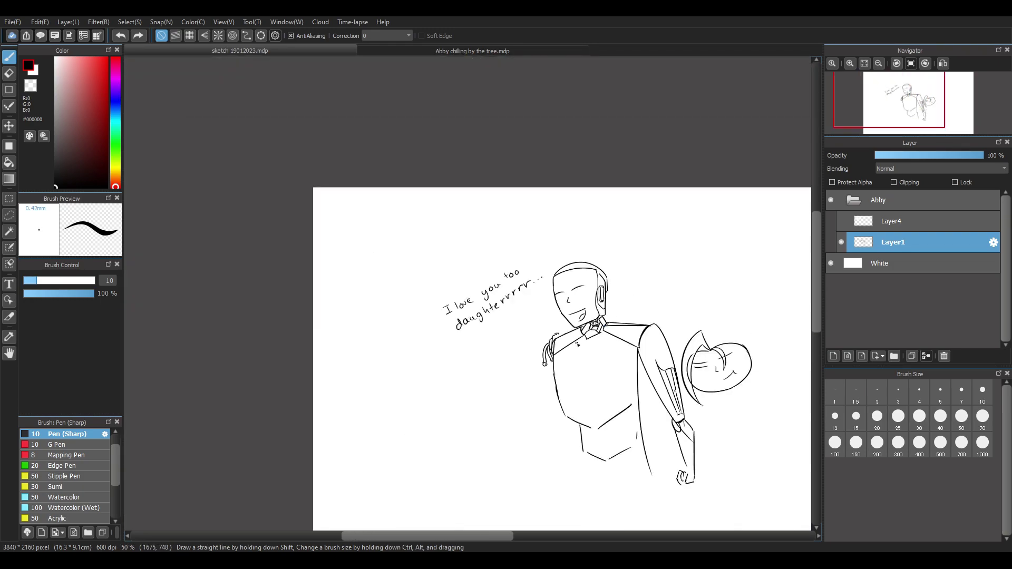
pyautogui.scroll(3, 486, 368)
pyautogui.moveTo(420, 534)
pyautogui.mouseDown()
pyautogui.moveTo(411, 536)
pyautogui.moveTo(435, 539)
pyautogui.moveTo(410, 537)
pyautogui.moveTo(464, 536)
pyautogui.moveTo(415, 538)
pyautogui.mouseUp()
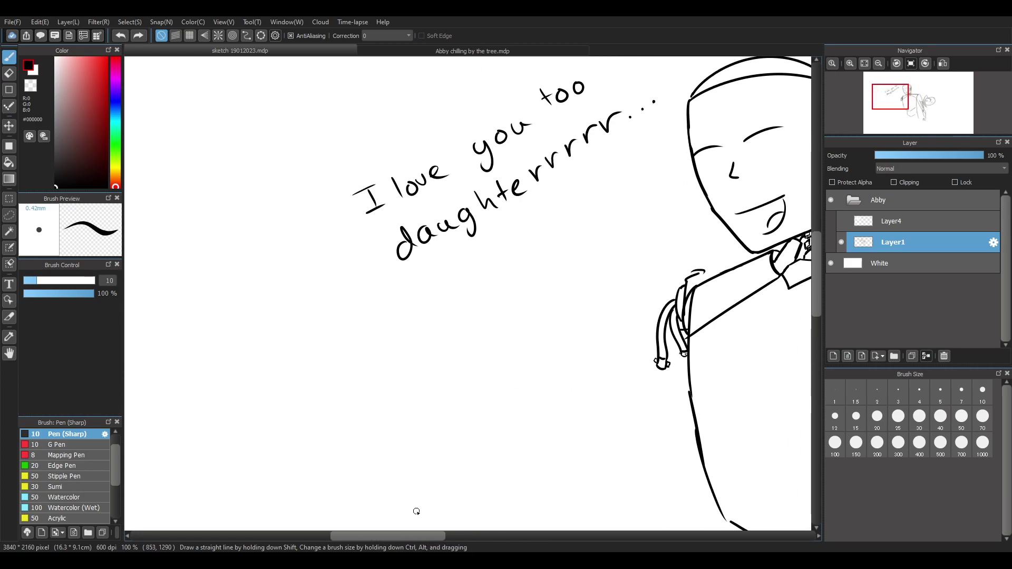
pyautogui.scroll(-3, 491, 350)
pyautogui.scroll(3, 491, 350)
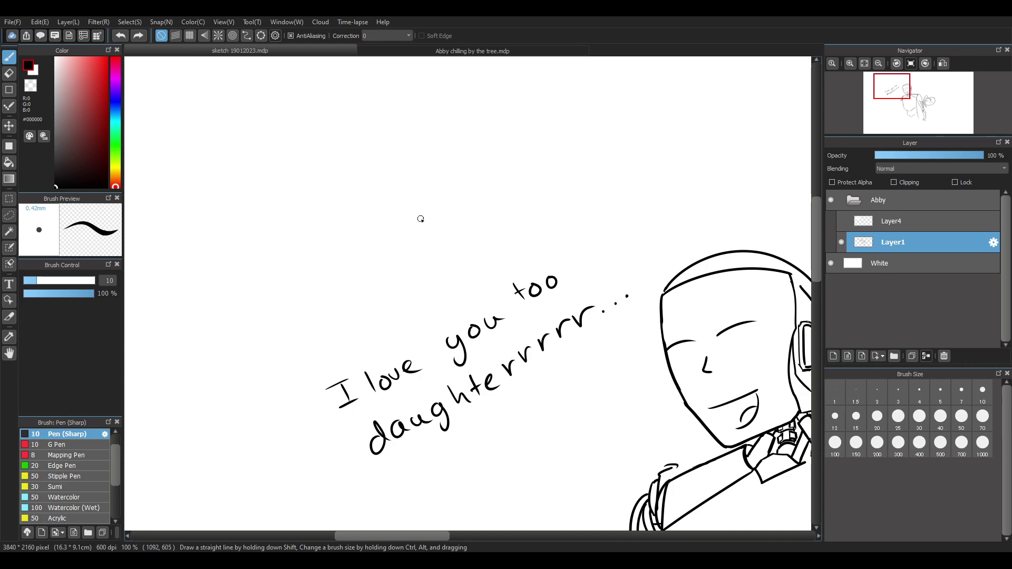
# Try handwriting "Where is" in the space above the companion's line, and undo its strokes
pyautogui.moveTo(384, 126)
pyautogui.mouseDown()
pyautogui.moveTo(398, 134)
pyautogui.moveTo(415, 125)
pyautogui.moveTo(432, 159)
pyautogui.moveTo(450, 158)
pyautogui.moveTo(462, 143)
pyautogui.moveTo(491, 156)
pyautogui.mouseUp()
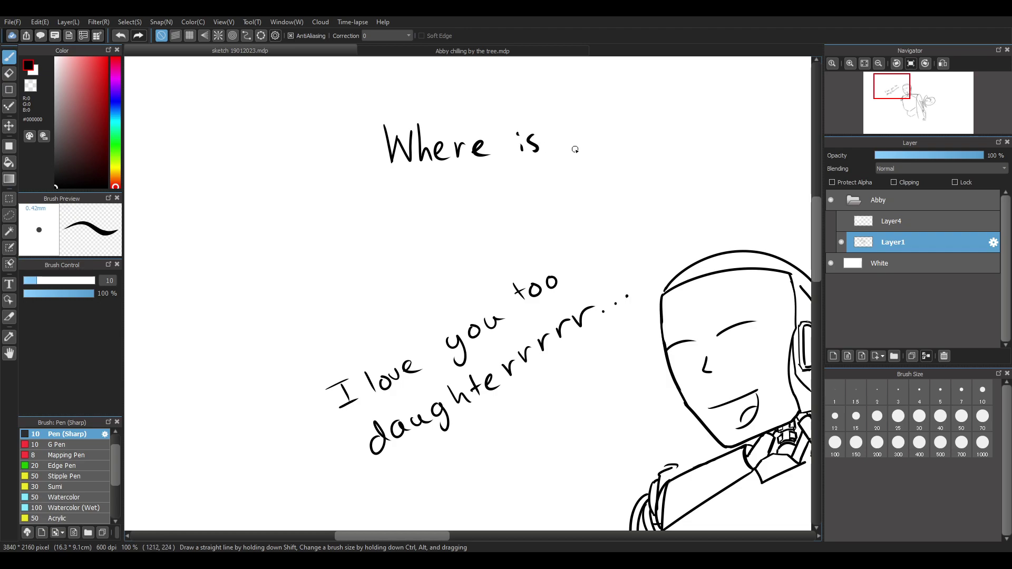
pyautogui.hotkey('ctrl', 'z')
pyautogui.moveTo(535, 134); pyautogui.dragTo(535, 149)
pyautogui.hotkey('ctrl', 'z')
pyautogui.hotkey('ctrl', 'z')
pyautogui.hotkey('ctrl', 'z')
pyautogui.hotkey('ctrl', 'z')
pyautogui.hotkey('ctrl', 'z')
pyautogui.hotkey('ctrl', 'z')
pyautogui.hotkey('ctrl', 'z')
pyautogui.hotkey('ctrl', 'z')
pyautogui.hotkey('ctrl', 'z')
pyautogui.hotkey('ctrl', 'z')
pyautogui.hotkey('ctrl', 'z')
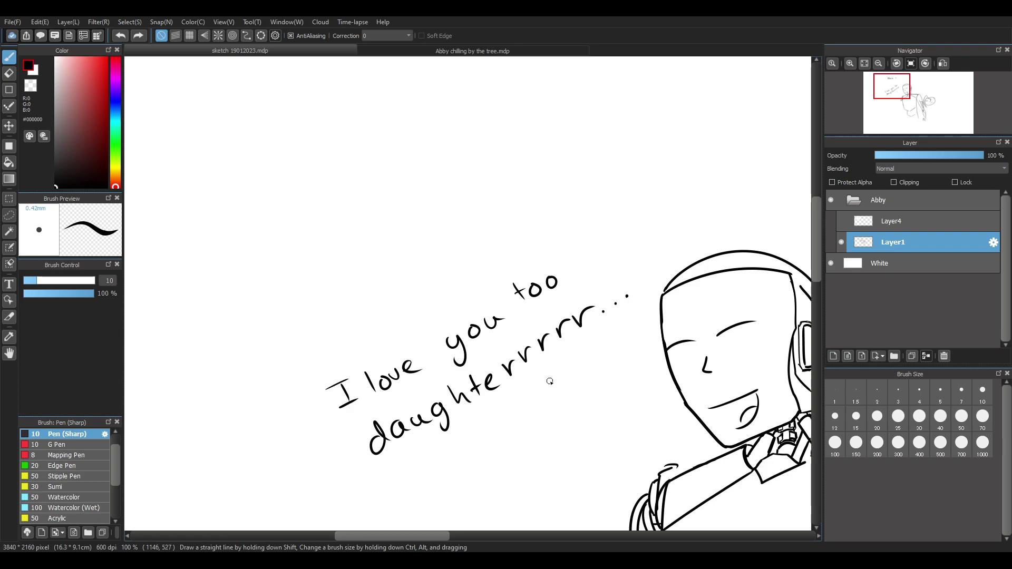
# Draw two iris sides and a curved lower eyelid beneath the eyelid line on the side of Abby's face nearest the companion
pyautogui.moveTo(814, 225); pyautogui.dragTo(811, 259)
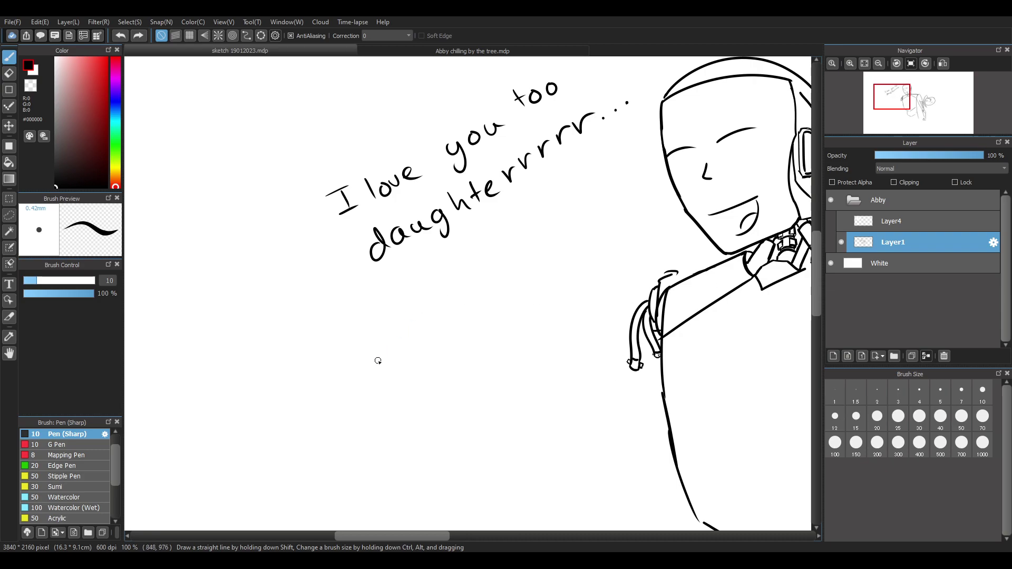
pyautogui.moveTo(424, 539)
pyautogui.mouseDown()
pyautogui.moveTo(450, 539)
pyautogui.moveTo(441, 539)
pyautogui.mouseUp()
pyautogui.scroll(-6, 474, 385)
pyautogui.scroll(10, 576, 375)
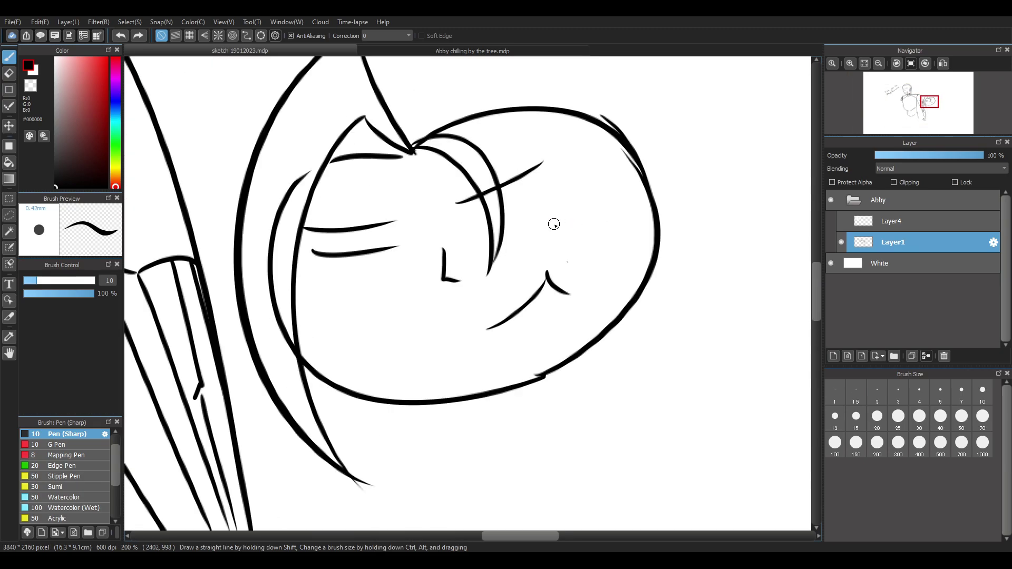
pyautogui.moveTo(318, 256)
pyautogui.mouseDown()
pyautogui.moveTo(390, 293)
pyautogui.moveTo(342, 291)
pyautogui.mouseUp()
pyautogui.hotkey('ctrl', 'z')
pyautogui.moveTo(366, 257); pyautogui.dragTo(373, 290)
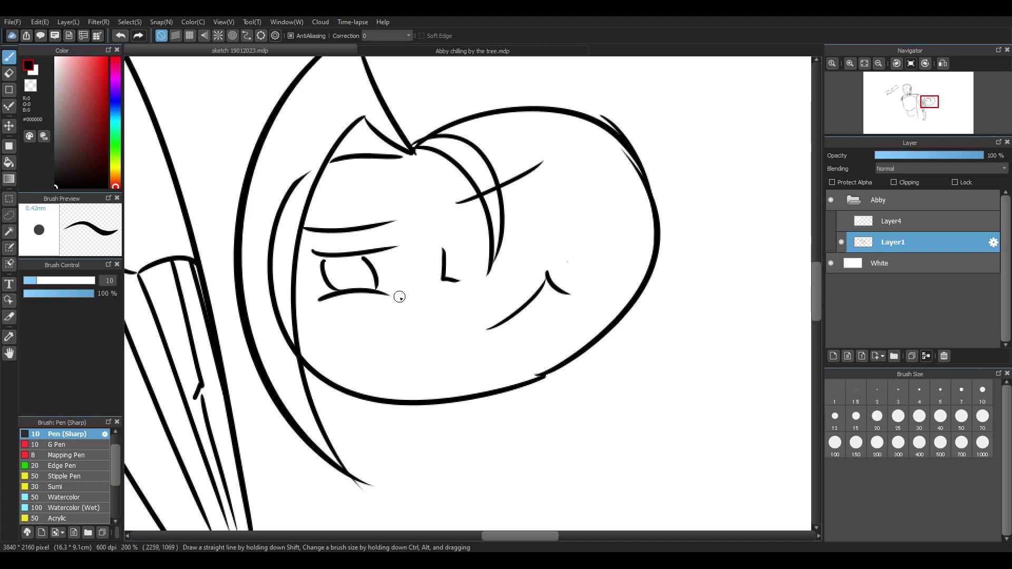
# Redraw that iris's two side curves so they stop just above the lower eyelid
pyautogui.hotkey('ctrl', 'z')
pyautogui.hotkey('ctrl', 'z')
pyautogui.moveTo(323, 261); pyautogui.dragTo(333, 292)
pyautogui.moveTo(364, 256); pyautogui.dragTo(365, 285)
pyautogui.hotkey('ctrl', 'z')
pyautogui.hotkey('ctrl', 'z')
pyautogui.moveTo(322, 260); pyautogui.dragTo(340, 288)
pyautogui.moveTo(364, 257); pyautogui.dragTo(365, 285)
# Draw Abby's other eye behind the hair strand, with slanted upper and lower eyelids and two iris side curves
pyautogui.moveTo(474, 234); pyautogui.dragTo(540, 203)
pyautogui.moveTo(488, 273); pyautogui.dragTo(551, 244)
pyautogui.moveTo(483, 236); pyautogui.dragTo(490, 258)
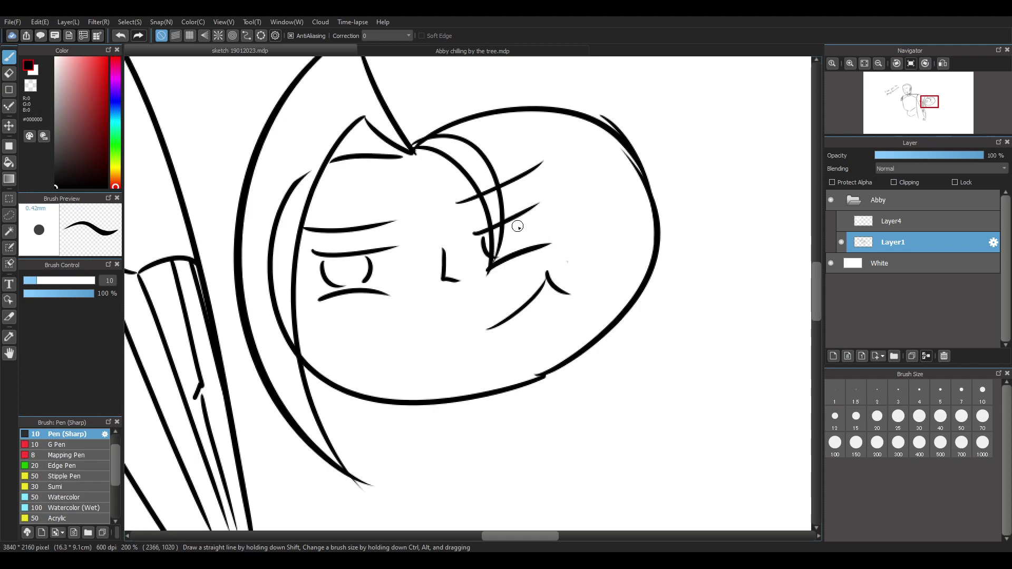
pyautogui.moveTo(519, 222); pyautogui.dragTo(526, 247)
pyautogui.scroll(-3, 548, 277)
pyautogui.scroll(3, 493, 287)
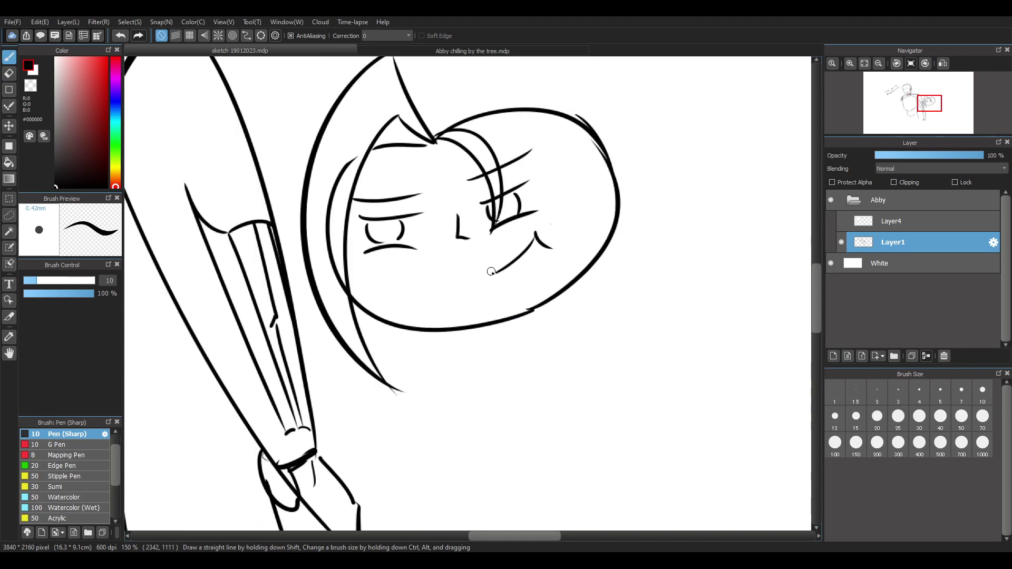
# Draw a small U-shaped tongue sticking out beneath the raised end of Abby's smile
pyautogui.moveTo(530, 262)
pyautogui.mouseDown()
pyautogui.moveTo(537, 242)
pyautogui.moveTo(535, 263)
pyautogui.moveTo(541, 256)
pyautogui.mouseUp()
pyautogui.hotkey('ctrl', 'z')
pyautogui.moveTo(537, 246); pyautogui.dragTo(541, 258)
pyautogui.hotkey('ctrl', 'z')
pyautogui.hotkey('ctrl', 'z')
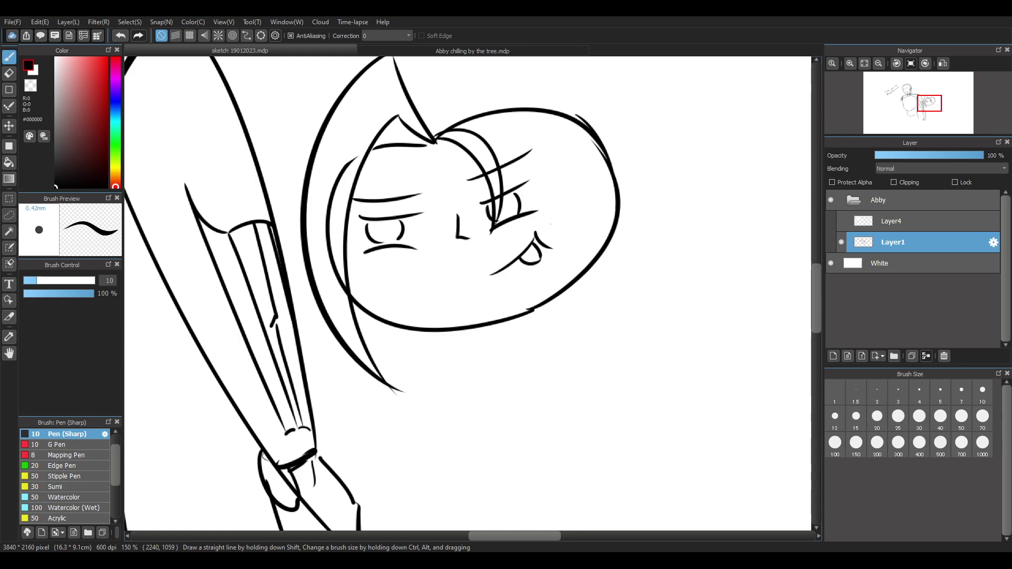
pyautogui.scroll(-2, 578, 282)
pyautogui.scroll(2, 579, 282)
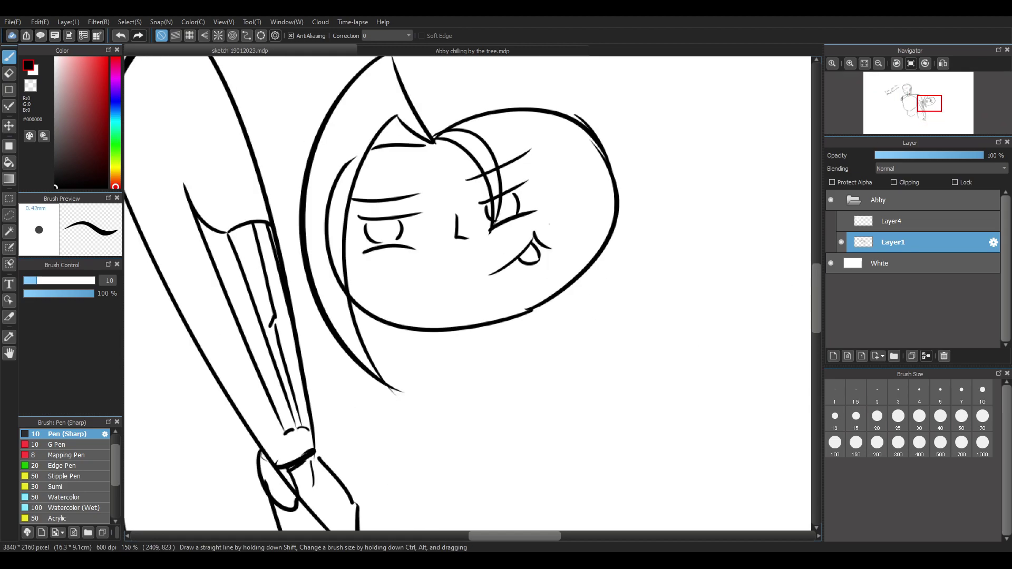
pyautogui.scroll(-3, 550, 225)
pyautogui.scroll(2, 559, 227)
pyautogui.scroll(2, 624, 276)
pyautogui.scroll(-4, 601, 384)
pyautogui.scroll(2, 606, 379)
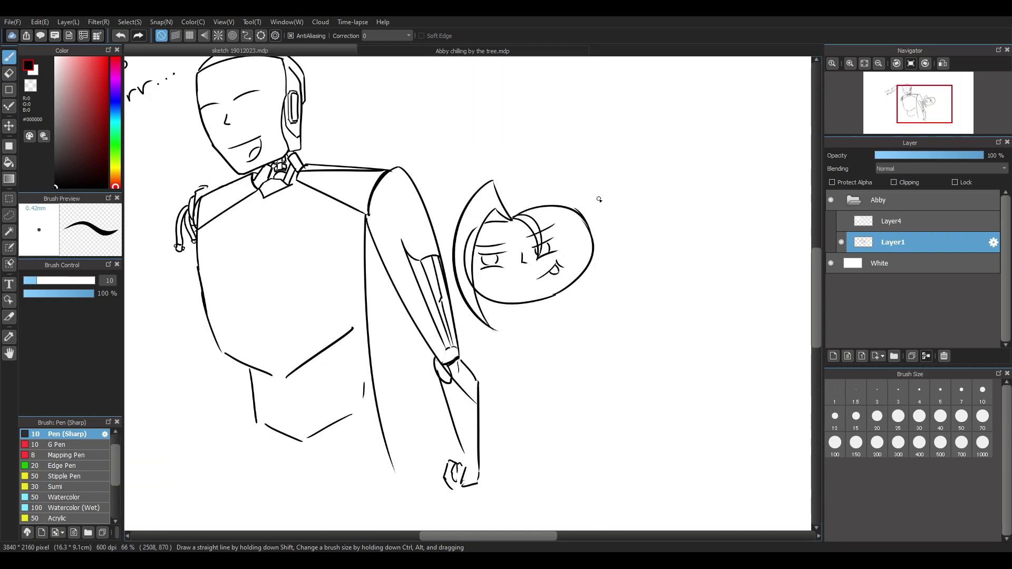
pyautogui.scroll(1, 599, 199)
pyautogui.moveTo(459, 191)
pyautogui.mouseDown()
pyautogui.moveTo(507, 170)
pyautogui.moveTo(607, 324)
pyautogui.mouseUp()
pyautogui.hotkey('ctrl', 'z')
pyautogui.moveTo(458, 207)
pyautogui.mouseDown()
pyautogui.moveTo(575, 272)
pyautogui.moveTo(597, 352)
pyautogui.mouseUp()
pyautogui.hotkey('ctrl', 'z')
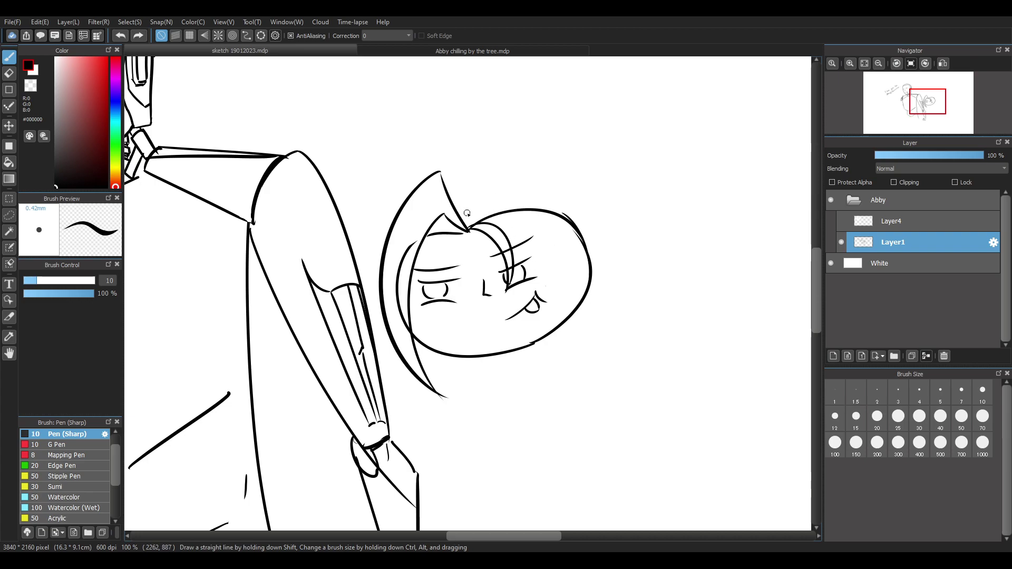
# Draw Abby's far-side hair with an inner curve from the parting across the face and a larger outer curve around the head
pyautogui.moveTo(469, 218); pyautogui.dragTo(604, 291)
pyautogui.hotkey('ctrl', 'z')
pyautogui.moveTo(466, 224)
pyautogui.mouseDown()
pyautogui.moveTo(473, 210)
pyautogui.moveTo(591, 331)
pyautogui.mouseUp()
pyautogui.moveTo(451, 190)
pyautogui.mouseDown()
pyautogui.moveTo(476, 166)
pyautogui.moveTo(596, 351)
pyautogui.mouseUp()
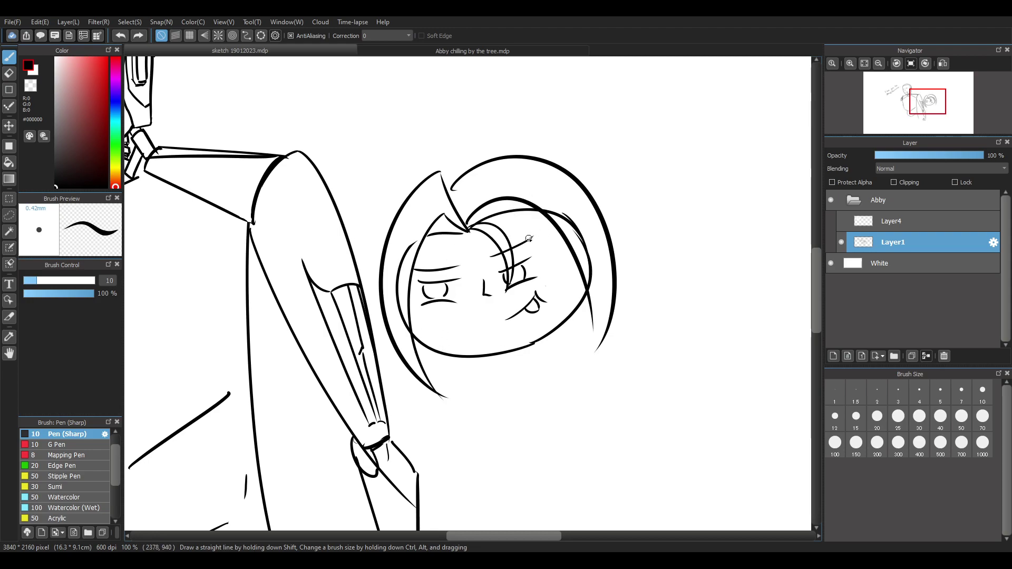
# Draw Abby's neck below the chin with two short side lines and a slanted curved base
pyautogui.moveTo(517, 352)
pyautogui.mouseDown()
pyautogui.moveTo(523, 371)
pyautogui.moveTo(553, 361)
pyautogui.mouseUp()
pyautogui.hotkey('ctrl', 'z')
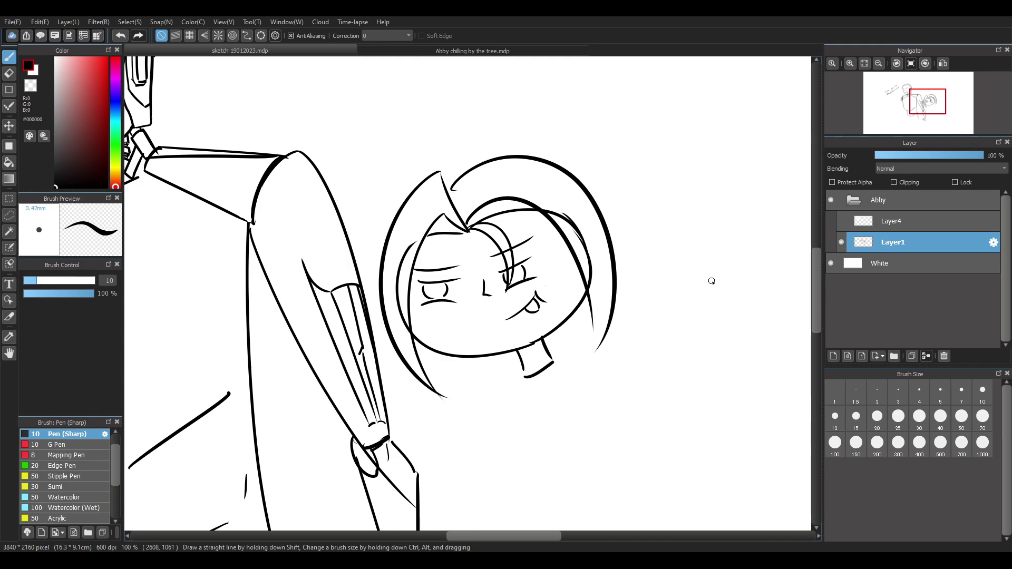
pyautogui.moveTo(816, 286); pyautogui.dragTo(817, 313)
pyautogui.scroll(-3, 422, 313)
pyautogui.scroll(2, 414, 308)
pyautogui.scroll(1, 415, 308)
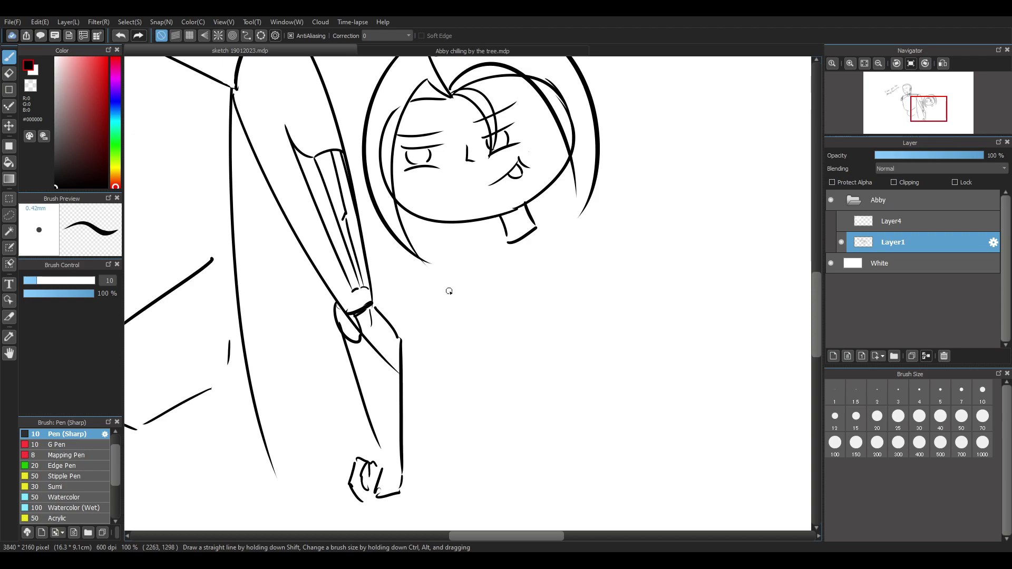
pyautogui.scroll(-1, 446, 291)
pyautogui.scroll(2, 377, 236)
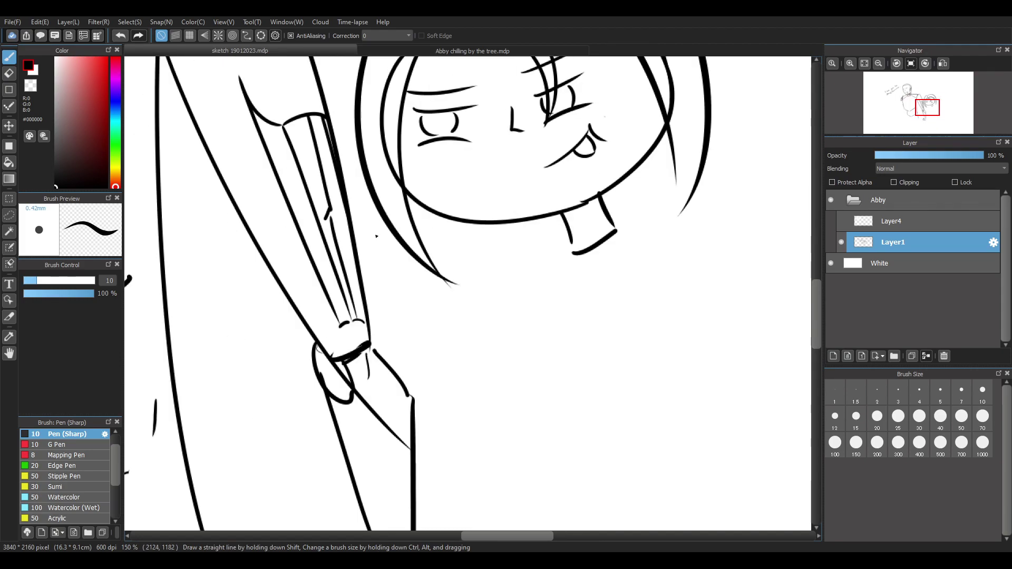
# Draw Abby's torso below the neck with a near-vertical side line and a shallow curved base line
pyautogui.scroll(-1, 375, 234)
pyautogui.scroll(-1, 537, 279)
pyautogui.scroll(1, 555, 274)
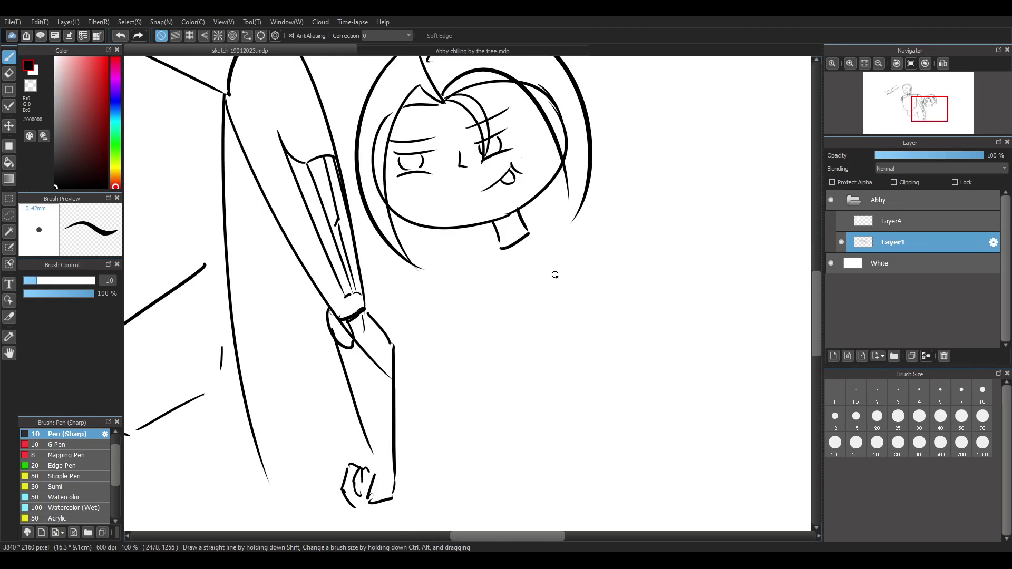
pyautogui.scroll(-1, 475, 290)
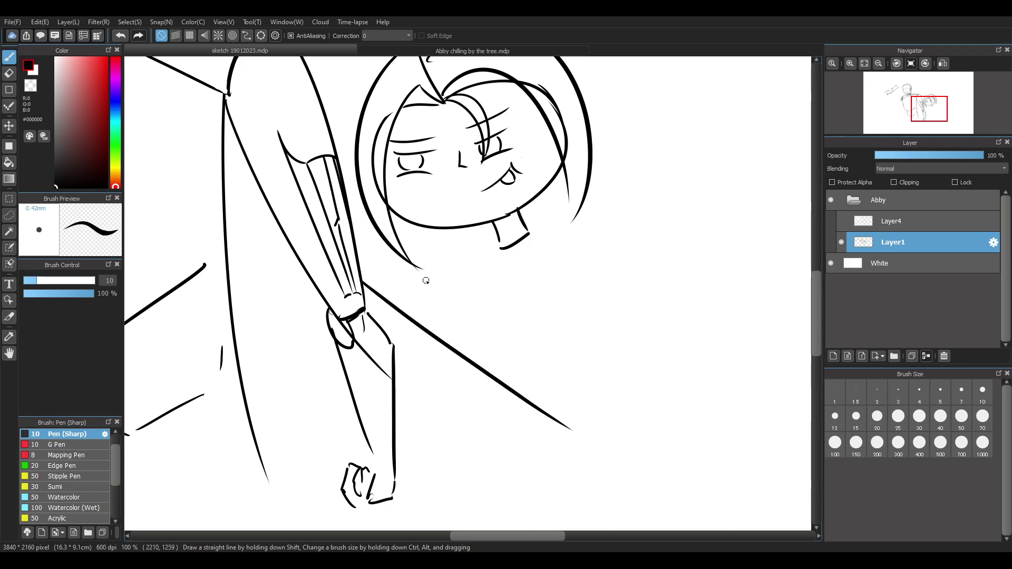
pyautogui.scroll(1, 458, 321)
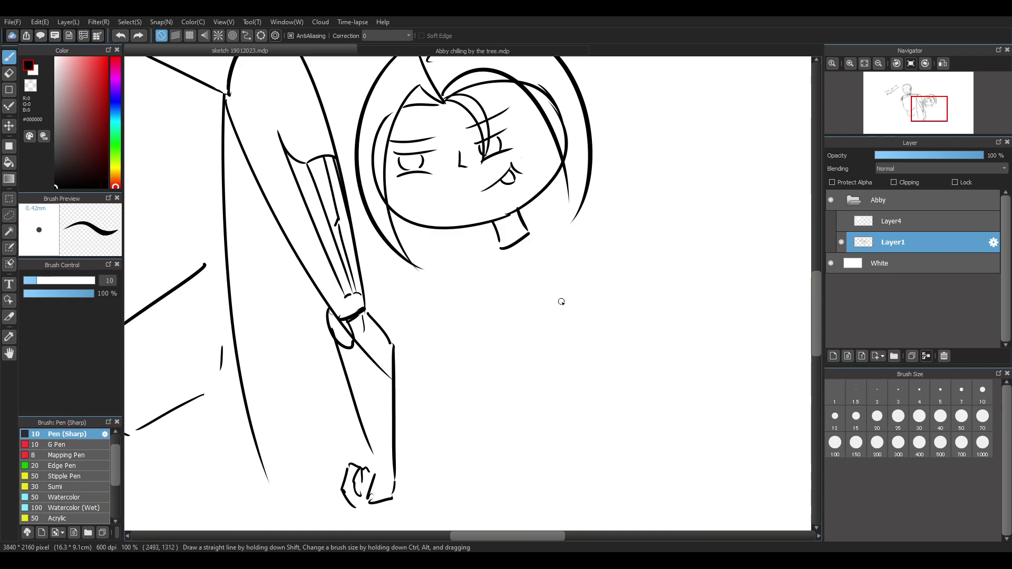
pyautogui.moveTo(478, 322); pyautogui.dragTo(521, 529)
pyautogui.hotkey('ctrl', 'z')
pyautogui.moveTo(485, 336); pyautogui.dragTo(512, 499)
pyautogui.hotkey('ctrl', 'z')
pyautogui.moveTo(471, 345)
pyautogui.mouseDown()
pyautogui.moveTo(478, 508)
pyautogui.moveTo(590, 517)
pyautogui.mouseUp()
pyautogui.moveTo(572, 317); pyautogui.dragTo(663, 451)
pyautogui.hotkey('ctrl', 'z')
pyautogui.scroll(-4, 654, 364)
pyautogui.scroll(3, 671, 406)
pyautogui.scroll(-3, 663, 328)
pyautogui.scroll(4, 580, 176)
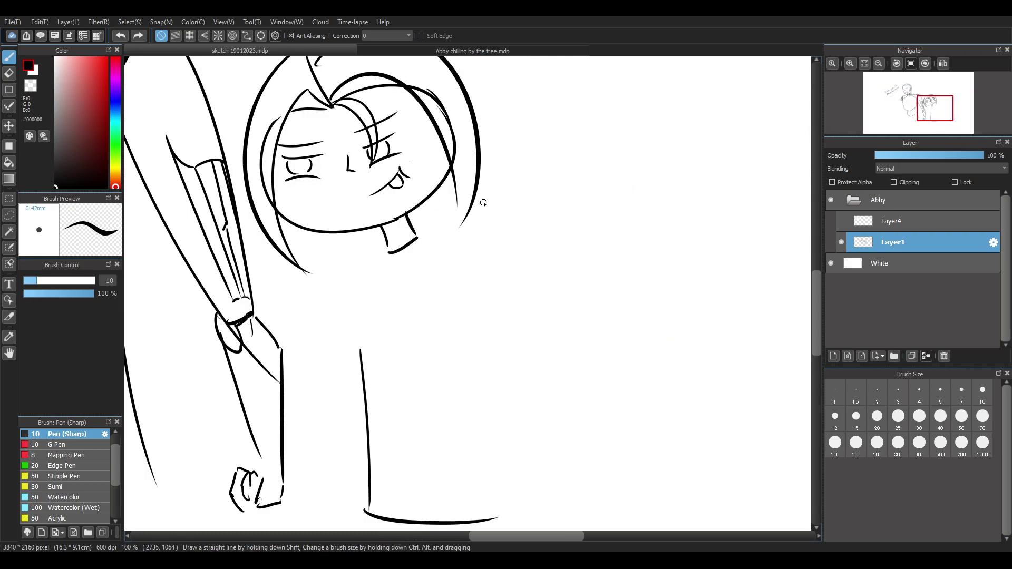
pyautogui.scroll(-4, 484, 203)
pyautogui.scroll(3, 527, 246)
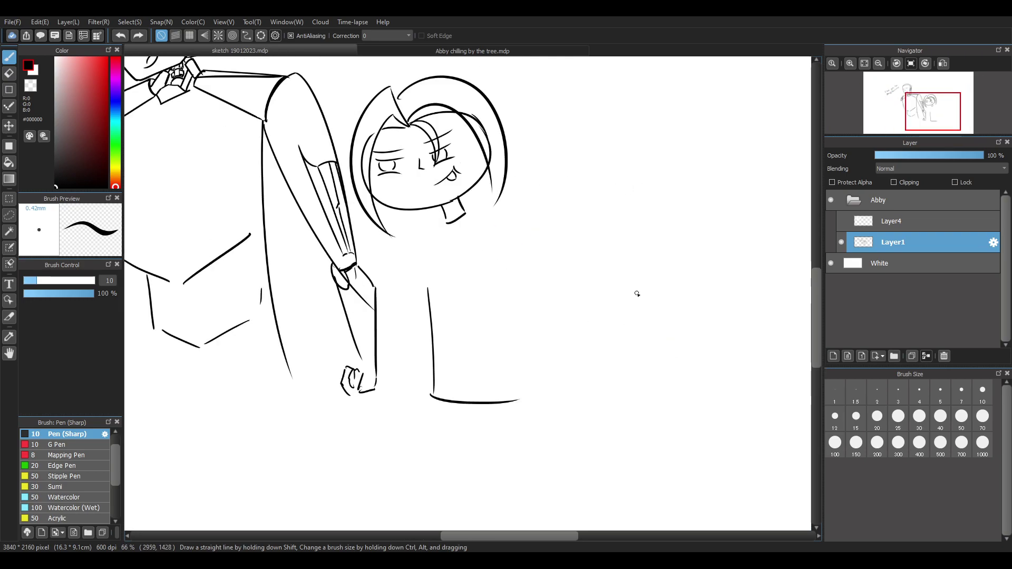
pyautogui.moveTo(567, 273); pyautogui.dragTo(656, 323)
pyautogui.hotkey('ctrl', 'z')
pyautogui.moveTo(548, 300)
pyautogui.mouseDown()
pyautogui.moveTo(667, 305)
pyautogui.moveTo(730, 259)
pyautogui.mouseUp()
pyautogui.hotkey('ctrl', 'z')
pyautogui.hotkey('ctrl', 'z')
pyautogui.moveTo(540, 300)
pyautogui.mouseDown()
pyautogui.moveTo(623, 317)
pyautogui.moveTo(561, 296)
pyautogui.moveTo(649, 304)
pyautogui.mouseUp()
pyautogui.hotkey('ctrl', 'z')
pyautogui.hotkey('ctrl', 'z')
pyautogui.hotkey('ctrl', 'z')
# Draw a gently sloping top line beside Abby's torso, with a steeply rising line from its far end
pyautogui.moveTo(534, 291); pyautogui.dragTo(668, 299)
pyautogui.hotkey('ctrl', 'z')
pyautogui.moveTo(535, 291)
pyautogui.mouseDown()
pyautogui.moveTo(628, 315)
pyautogui.moveTo(550, 295)
pyautogui.moveTo(665, 310)
pyautogui.moveTo(723, 254)
pyautogui.mouseUp()
pyautogui.hotkey('ctrl', 'z')
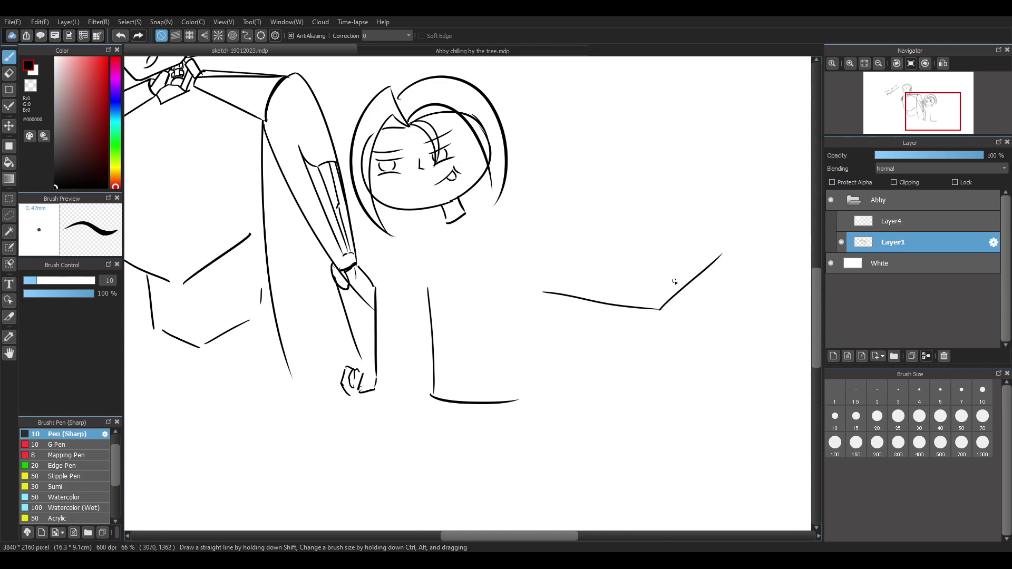
pyautogui.moveTo(544, 293); pyautogui.dragTo(533, 443)
pyautogui.hotkey('ctrl', 'z')
pyautogui.moveTo(543, 293); pyautogui.dragTo(525, 443)
pyautogui.hotkey('ctrl', 'z')
pyautogui.moveTo(543, 294); pyautogui.dragTo(525, 440)
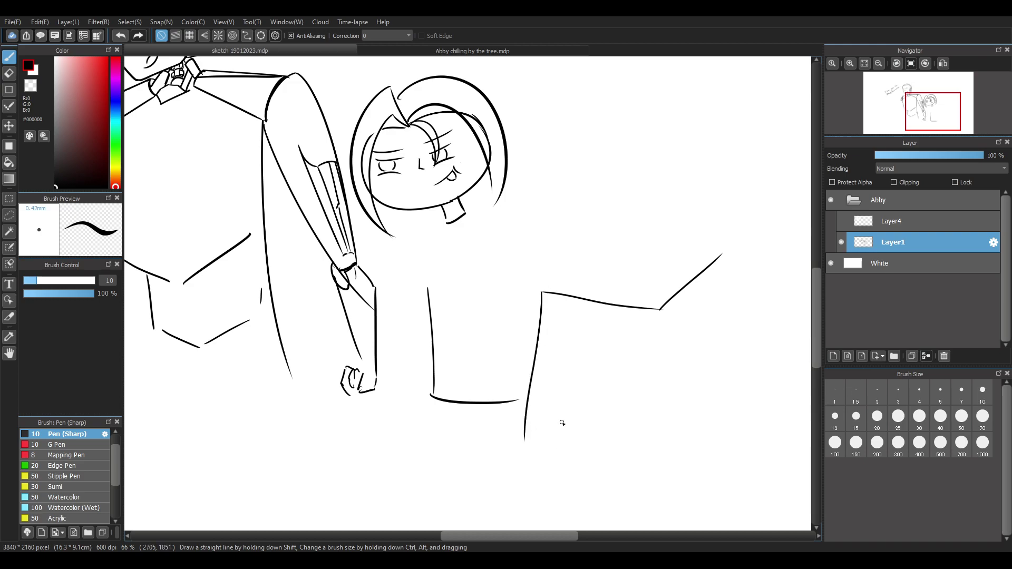
pyautogui.moveTo(661, 311); pyautogui.dragTo(663, 480)
pyautogui.hotkey('ctrl', 'z')
pyautogui.hotkey('ctrl', 'z')
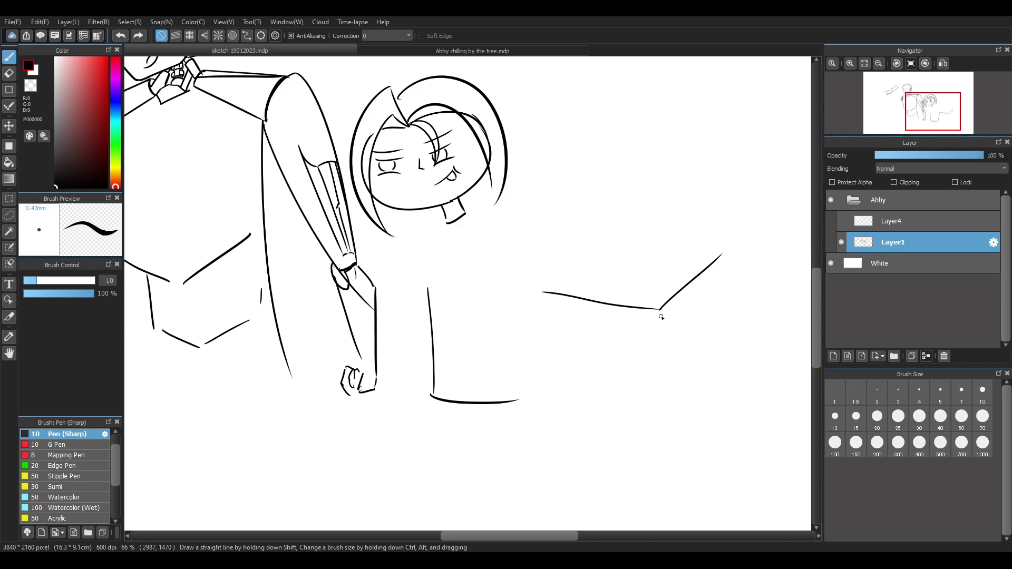
# Draw a slightly slanted vertical edge down from the near end of the sloping top line
pyautogui.moveTo(543, 293)
pyautogui.mouseDown()
pyautogui.moveTo(535, 439)
pyautogui.moveTo(528, 417)
pyautogui.mouseUp()
pyautogui.hotkey('ctrl', 'z')
pyautogui.moveTo(530, 536); pyautogui.dragTo(552, 534)
pyautogui.moveTo(817, 296)
pyautogui.mouseDown()
pyautogui.moveTo(819, 328)
pyautogui.moveTo(820, 299)
pyautogui.mouseUp()
pyautogui.scroll(-2, 516, 157)
pyautogui.scroll(6, 515, 186)
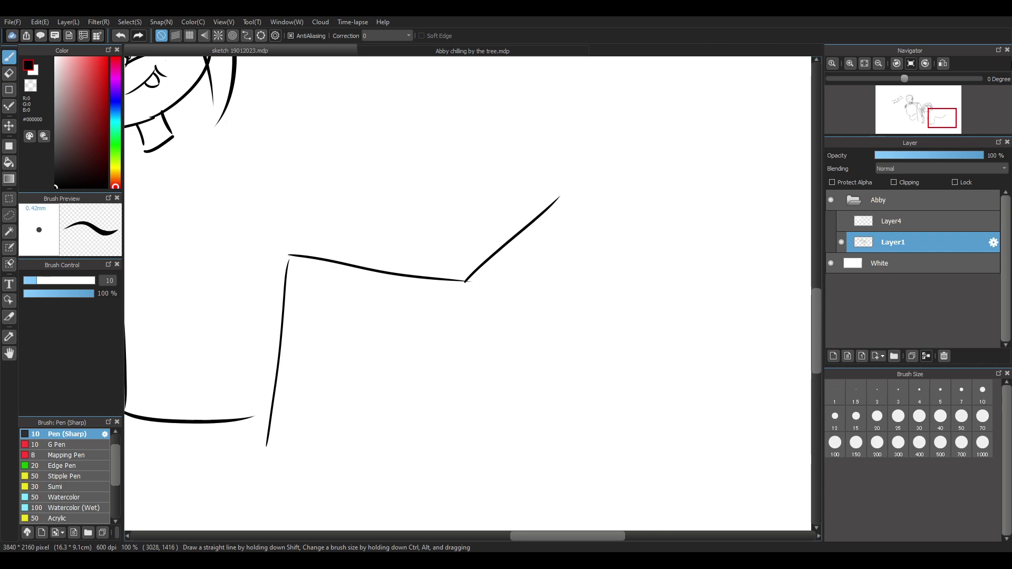
pyautogui.scroll(-4, 548, 174)
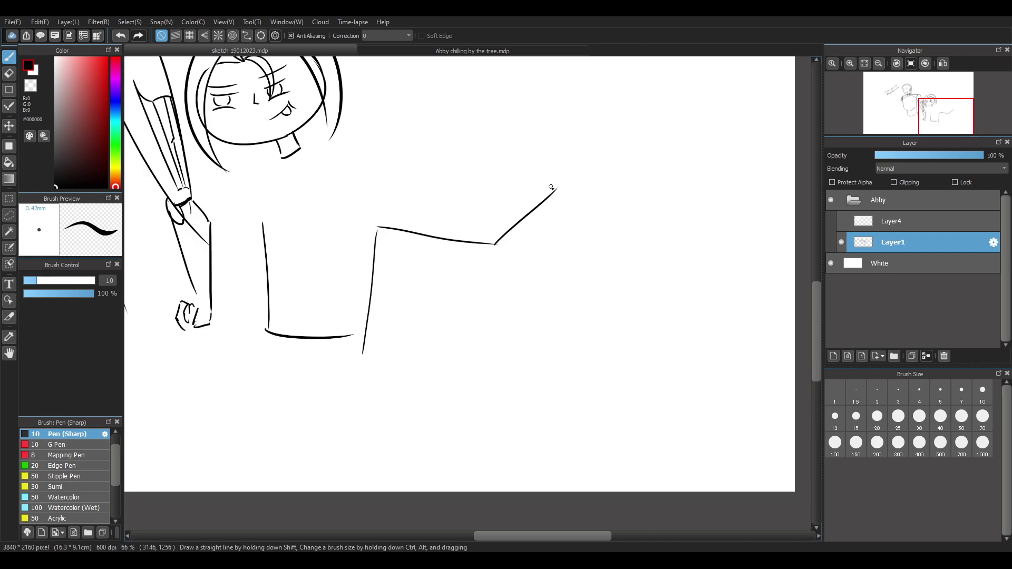
pyautogui.scroll(-2, 534, 178)
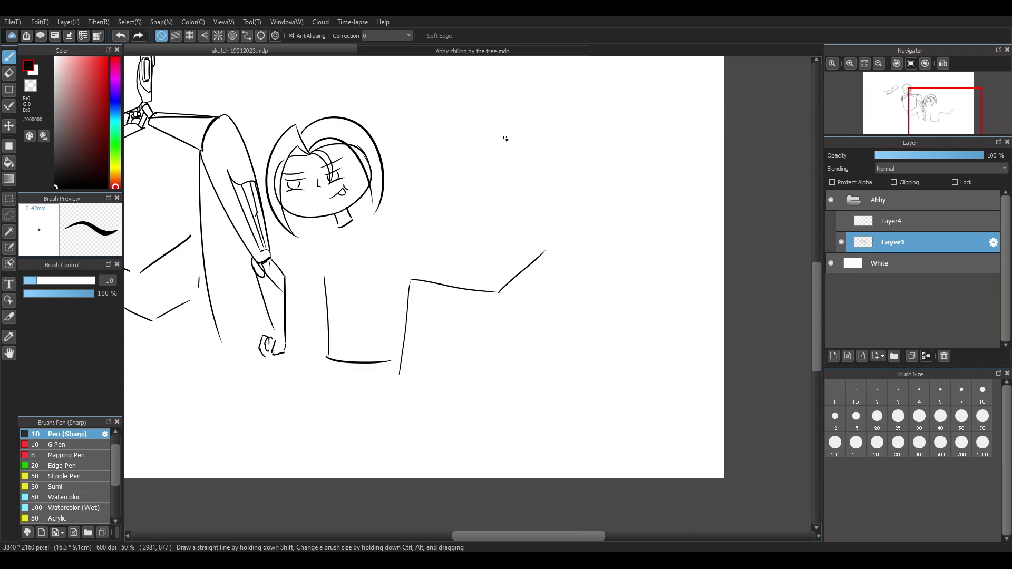
pyautogui.moveTo(506, 139)
pyautogui.mouseDown()
pyautogui.moveTo(534, 157)
pyautogui.moveTo(538, 113)
pyautogui.mouseUp()
pyautogui.hotkey('ctrl', 'z')
pyautogui.hotkey('ctrl', 'z')
pyautogui.hotkey('ctrl', 'z')
pyautogui.moveTo(504, 129); pyautogui.dragTo(540, 108)
pyautogui.hotkey('ctrl', 'z')
pyautogui.hotkey('ctrl', 'z')
pyautogui.hotkey('ctrl', 'z')
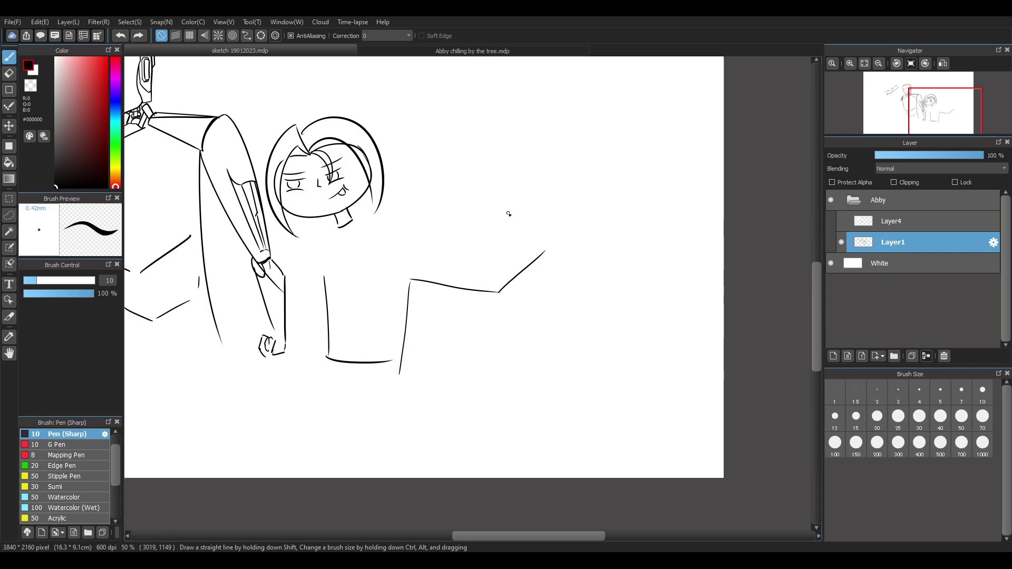
pyautogui.scroll(2, 514, 338)
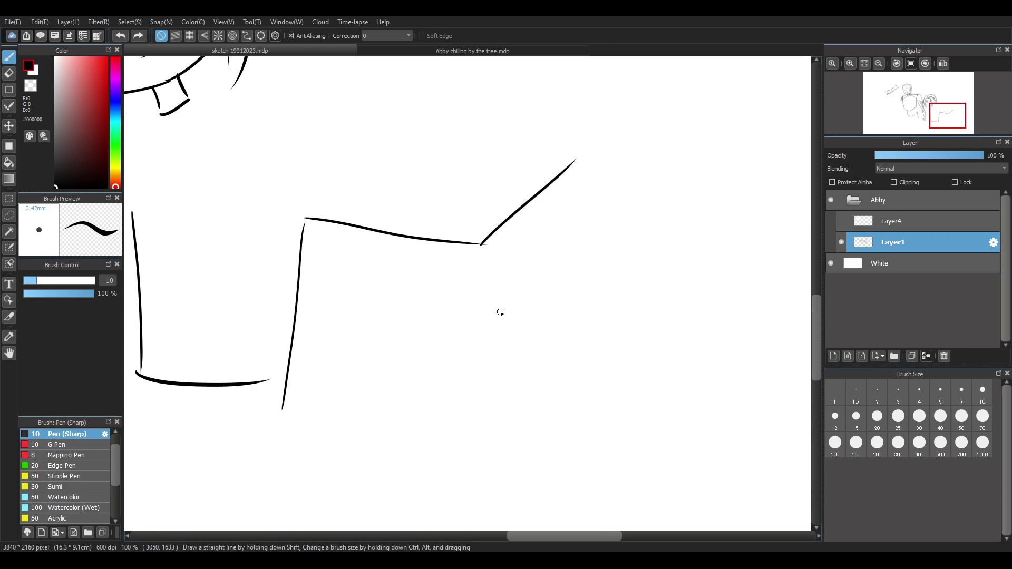
pyautogui.moveTo(501, 311); pyautogui.dragTo(502, 366)
pyautogui.hotkey('ctrl', 'z')
pyautogui.scroll(-3, 528, 337)
pyautogui.scroll(1, 527, 327)
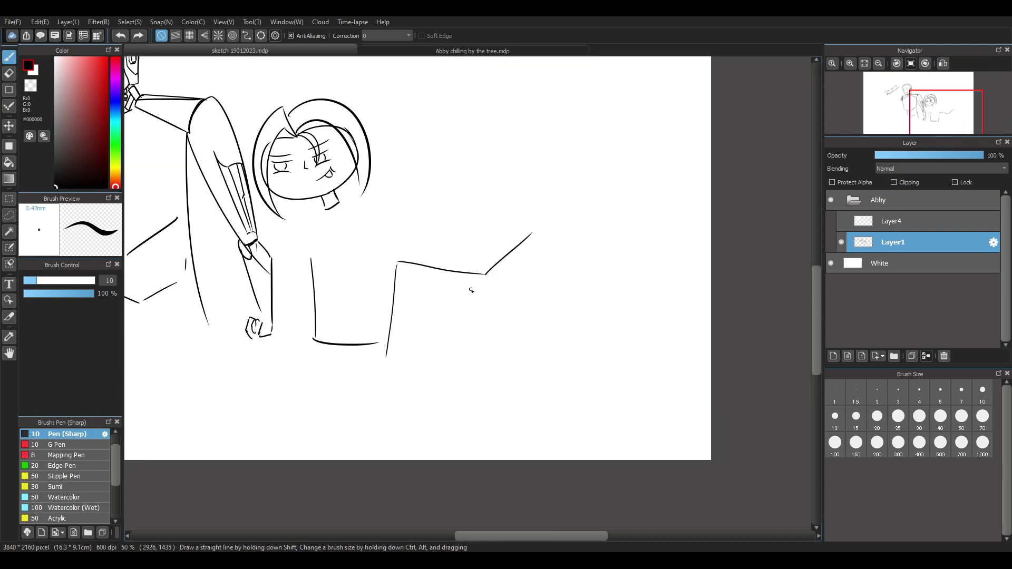
pyautogui.moveTo(503, 311); pyautogui.dragTo(504, 333)
pyautogui.moveTo(556, 308); pyautogui.dragTo(601, 308)
pyautogui.hotkey('ctrl', 'z')
pyautogui.moveTo(503, 307)
pyautogui.mouseDown()
pyautogui.moveTo(609, 304)
pyautogui.moveTo(514, 307)
pyautogui.moveTo(600, 305)
pyautogui.mouseUp()
pyautogui.hotkey('ctrl', 'z')
pyautogui.hotkey('ctrl', 'z')
pyautogui.moveTo(510, 307)
pyautogui.mouseDown()
pyautogui.moveTo(581, 290)
pyautogui.moveTo(632, 292)
pyautogui.mouseUp()
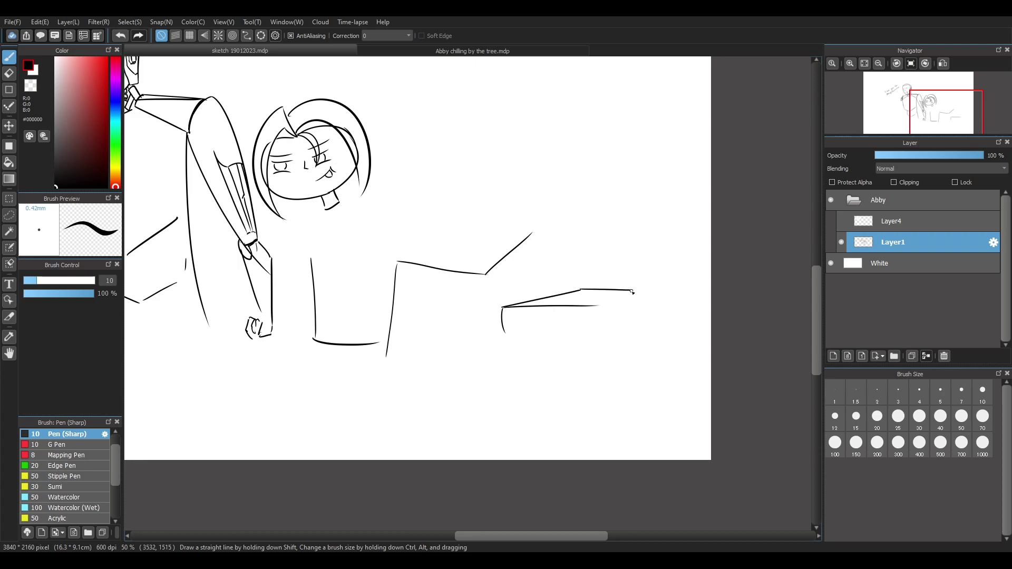
pyautogui.hotkey('ctrl', 'z')
pyautogui.hotkey('ctrl', 'z')
pyautogui.hotkey('ctrl', 'z')
pyautogui.hotkey('ctrl', 'z')
pyautogui.moveTo(513, 308); pyautogui.dragTo(450, 386)
pyautogui.hotkey('ctrl', 'z')
pyautogui.moveTo(518, 295)
pyautogui.mouseDown()
pyautogui.moveTo(469, 391)
pyautogui.moveTo(600, 303)
pyautogui.mouseUp()
pyautogui.hotkey('ctrl', 'z')
pyautogui.moveTo(526, 293); pyautogui.dragTo(604, 295)
pyautogui.hotkey('ctrl', 'z')
pyautogui.hotkey('ctrl', 'z')
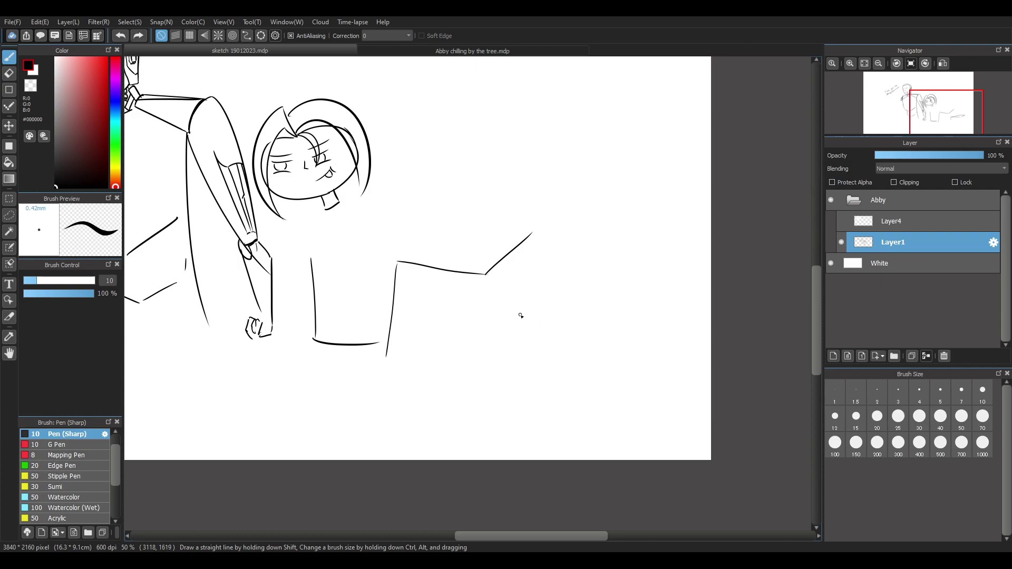
pyautogui.moveTo(393, 362); pyautogui.dragTo(462, 368)
pyautogui.hotkey('ctrl', 'z')
# Erase the steep rising line and replace it with a shorter, gently rising edge and a vertical edge descending from its tip
pyautogui.press('e')
pyautogui.moveTo(488, 273); pyautogui.dragTo(550, 227)
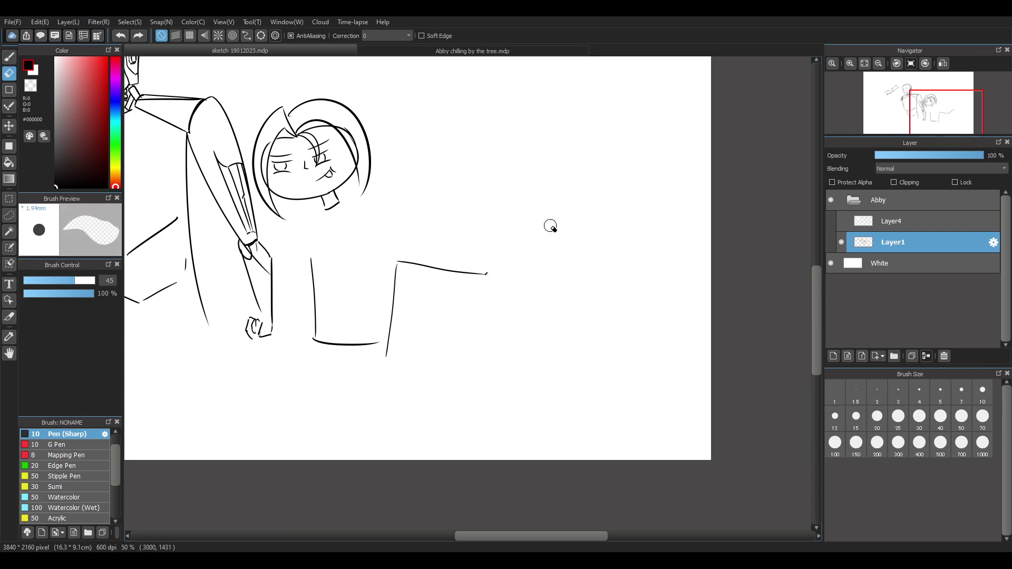
pyautogui.press('b')
pyautogui.hotkey('ctrl', 'z')
pyautogui.moveTo(485, 274)
pyautogui.mouseDown()
pyautogui.moveTo(533, 258)
pyautogui.moveTo(528, 323)
pyautogui.mouseUp()
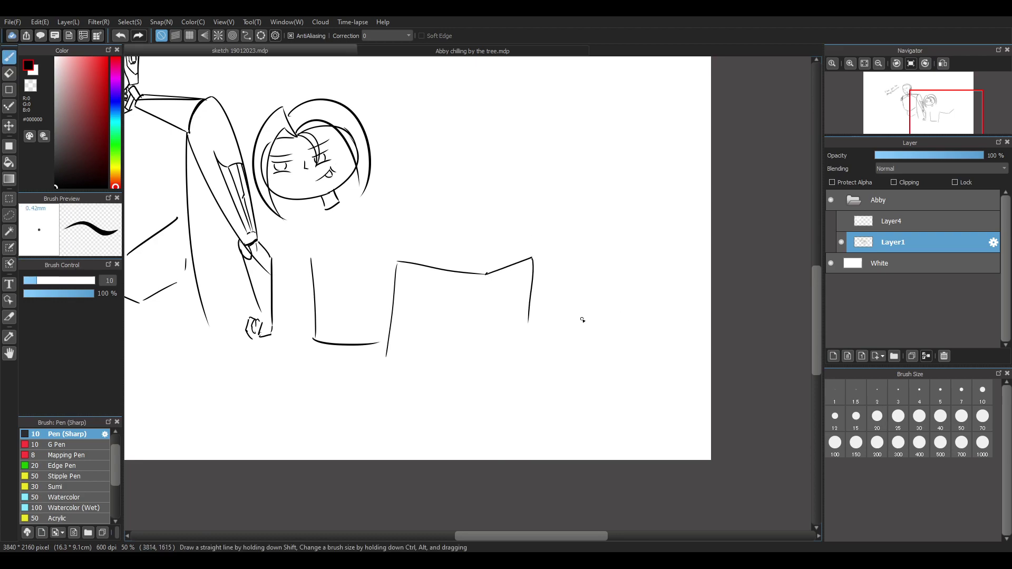
pyautogui.scroll(2, 476, 411)
pyautogui.hotkey('ctrl', 'z')
pyautogui.moveTo(276, 334)
pyautogui.mouseDown()
pyautogui.moveTo(422, 387)
pyautogui.moveTo(395, 340)
pyautogui.moveTo(479, 349)
pyautogui.mouseUp()
pyautogui.hotkey('ctrl', 'z')
pyautogui.moveTo(479, 282); pyautogui.dragTo(482, 375)
pyautogui.hotkey('ctrl', 'z')
pyautogui.moveTo(485, 283); pyautogui.dragTo(488, 364)
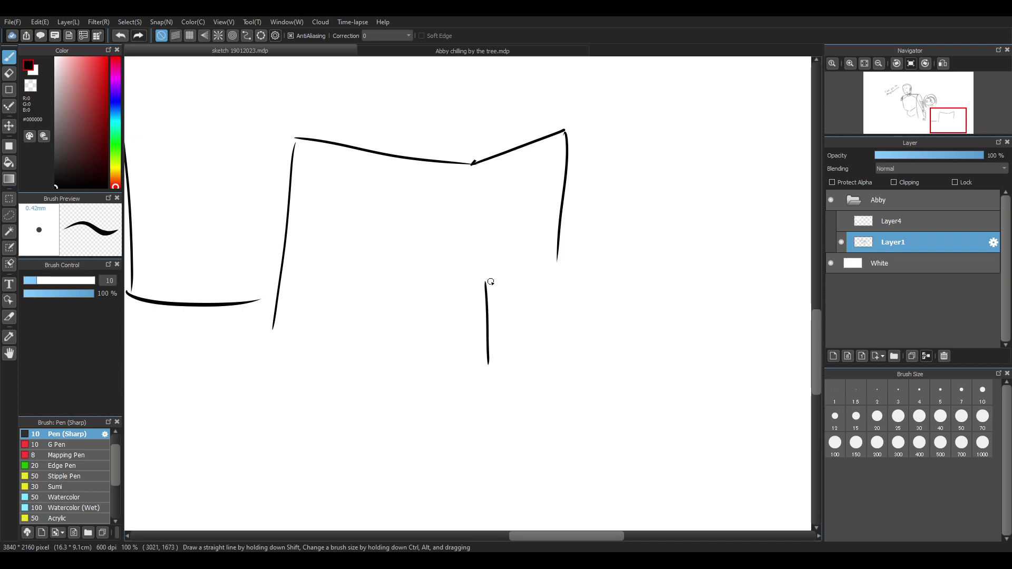
pyautogui.hotkey('ctrl', 'z')
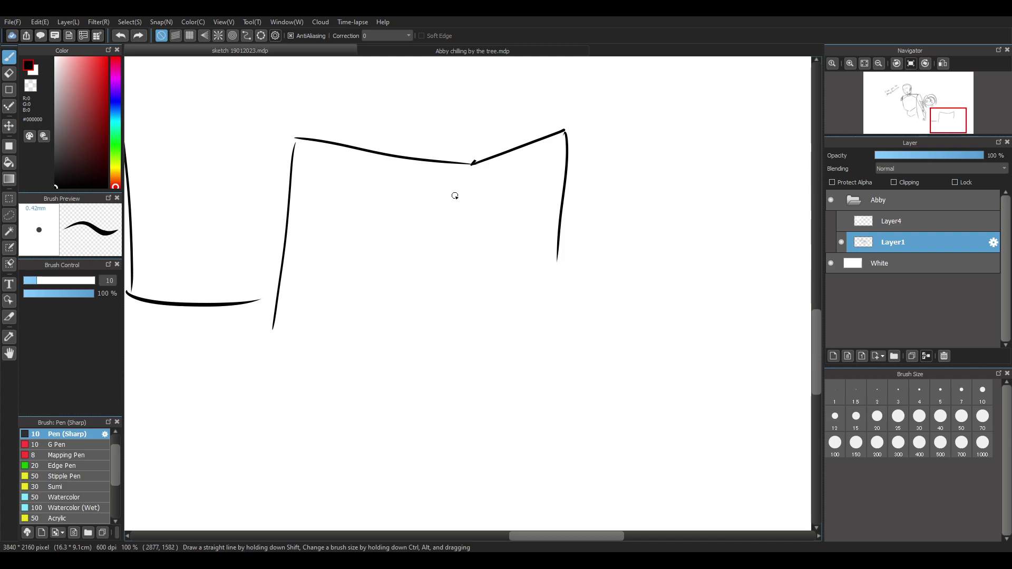
# Draw the box-like shape's middle vertical edge down from the bend and a slanted lower edge rising from its foot
pyautogui.press('e')
pyautogui.press('b')
pyautogui.moveTo(471, 167)
pyautogui.mouseDown()
pyautogui.moveTo(443, 319)
pyautogui.moveTo(445, 377)
pyautogui.moveTo(468, 199)
pyautogui.moveTo(457, 368)
pyautogui.mouseUp()
pyautogui.hotkey('ctrl', 'z')
pyautogui.hotkey('ctrl', 'z')
pyautogui.moveTo(276, 334)
pyautogui.mouseDown()
pyautogui.moveTo(468, 386)
pyautogui.moveTo(544, 313)
pyautogui.mouseUp()
pyautogui.hotkey('ctrl', 'z')
# Extend the far vertical edge and the slanted lower edge until they meet, closing the side panel's lower corner
pyautogui.moveTo(557, 258); pyautogui.dragTo(551, 305)
pyautogui.hotkey('ctrl', 'z')
pyautogui.moveTo(557, 257); pyautogui.dragTo(558, 301)
pyautogui.hotkey('ctrl', 'z')
pyautogui.moveTo(558, 259); pyautogui.dragTo(552, 301)
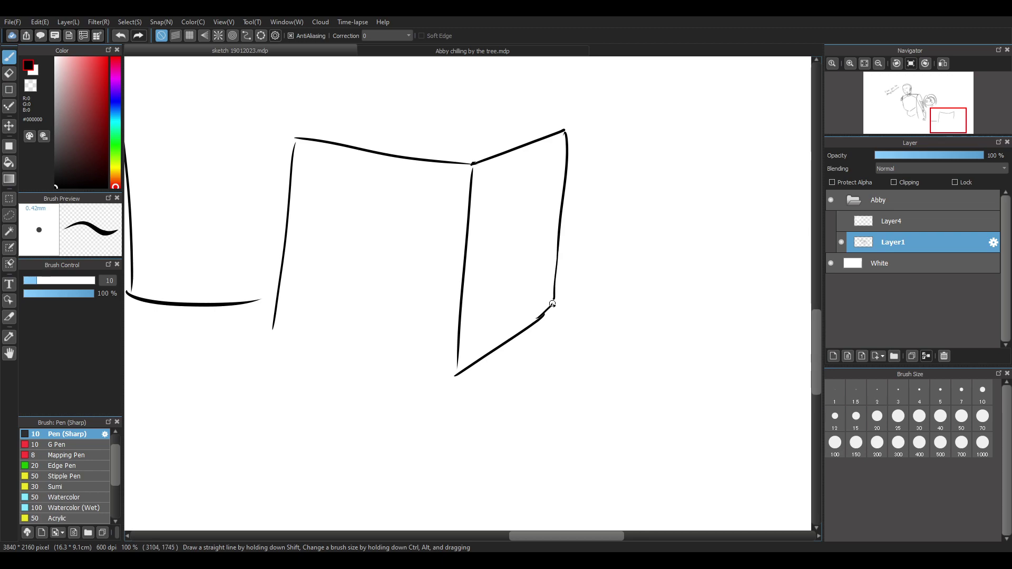
pyautogui.hotkey('ctrl', 'z')
pyautogui.hotkey('ctrl', 'z')
pyautogui.scroll(3, 540, 283)
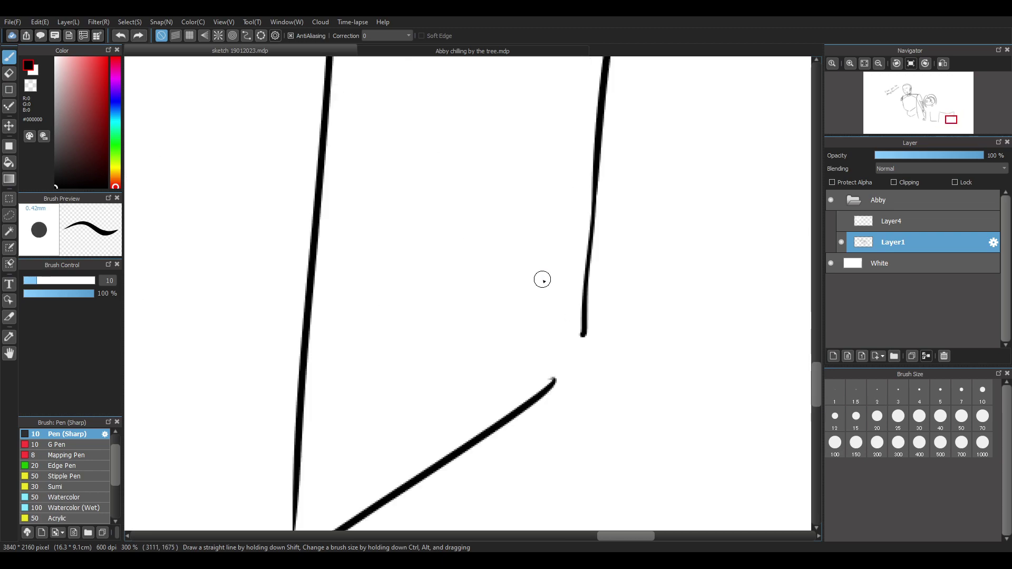
pyautogui.moveTo(583, 333)
pyautogui.mouseDown()
pyautogui.moveTo(584, 358)
pyautogui.moveTo(551, 389)
pyautogui.moveTo(584, 362)
pyautogui.mouseUp()
pyautogui.hotkey('ctrl', 'z')
pyautogui.scroll(-5, 596, 331)
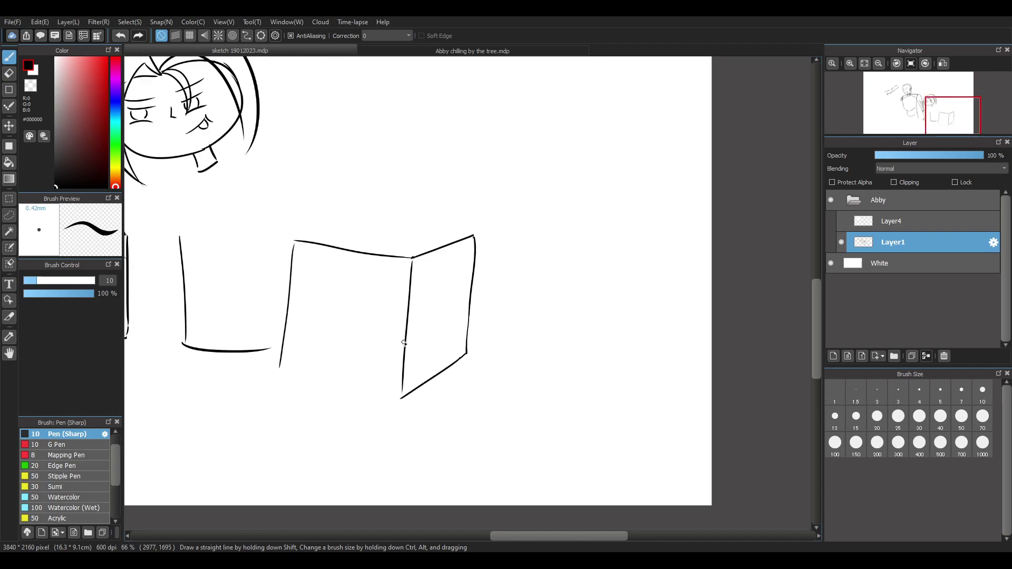
# Examine the whole sketch to judge the box-like shape's placement beside Abby and the companion
pyautogui.scroll(2, 305, 267)
pyautogui.scroll(-1, 318, 228)
pyautogui.scroll(-2, 318, 229)
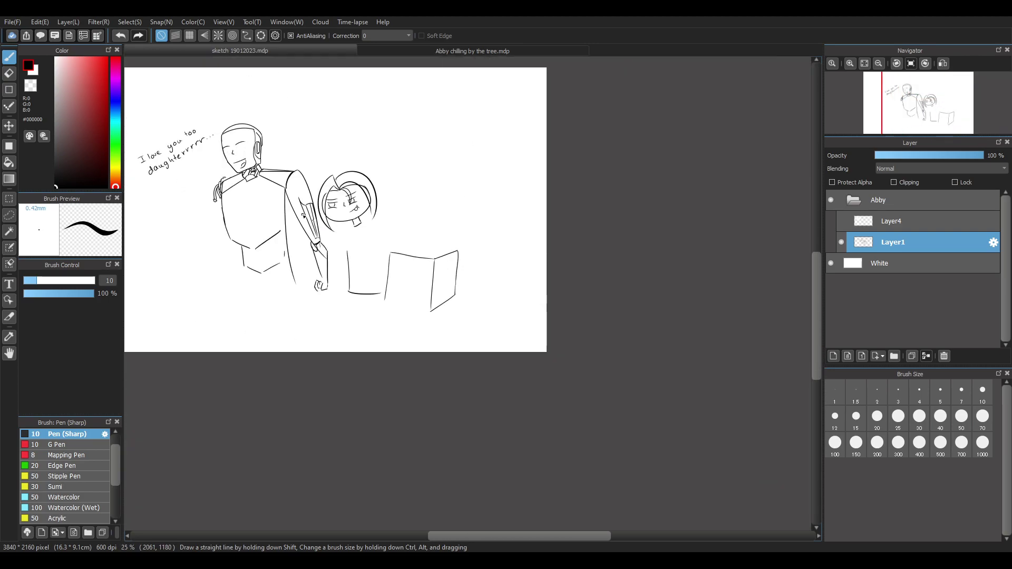
pyautogui.scroll(1, 309, 211)
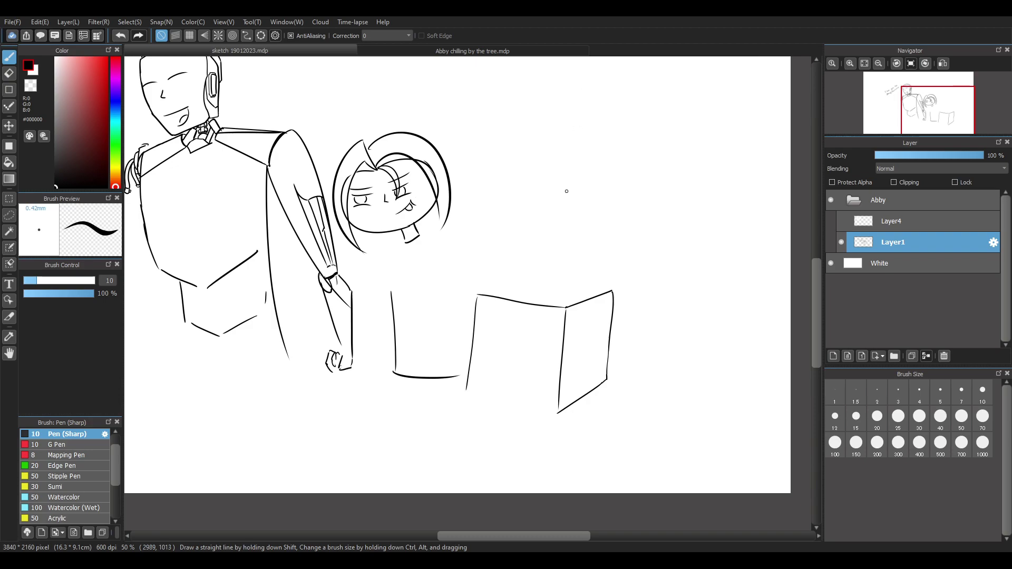
pyautogui.scroll(-1, 514, 257)
pyautogui.scroll(1, 616, 375)
pyautogui.scroll(-2, 612, 382)
pyautogui.scroll(2, 608, 387)
pyautogui.scroll(-2, 604, 387)
pyautogui.scroll(2, 501, 349)
pyautogui.scroll(-1, 425, 251)
pyautogui.scroll(1, 423, 248)
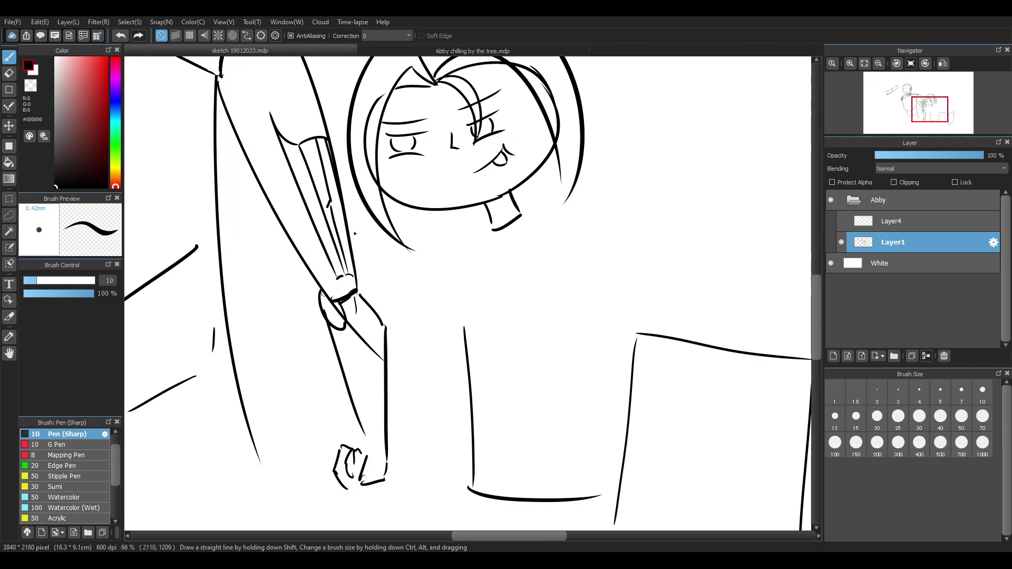
# Draw Abby's near shoulder as a short line sloping down from the base of the neck toward the companion's arm
pyautogui.moveTo(485, 232); pyautogui.dragTo(441, 257)
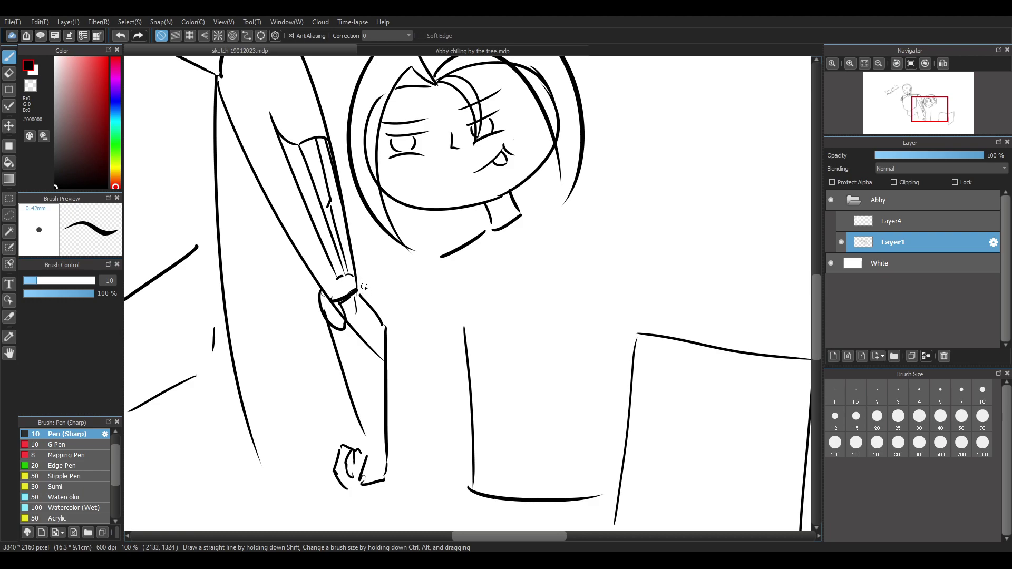
pyautogui.scroll(2, 377, 348)
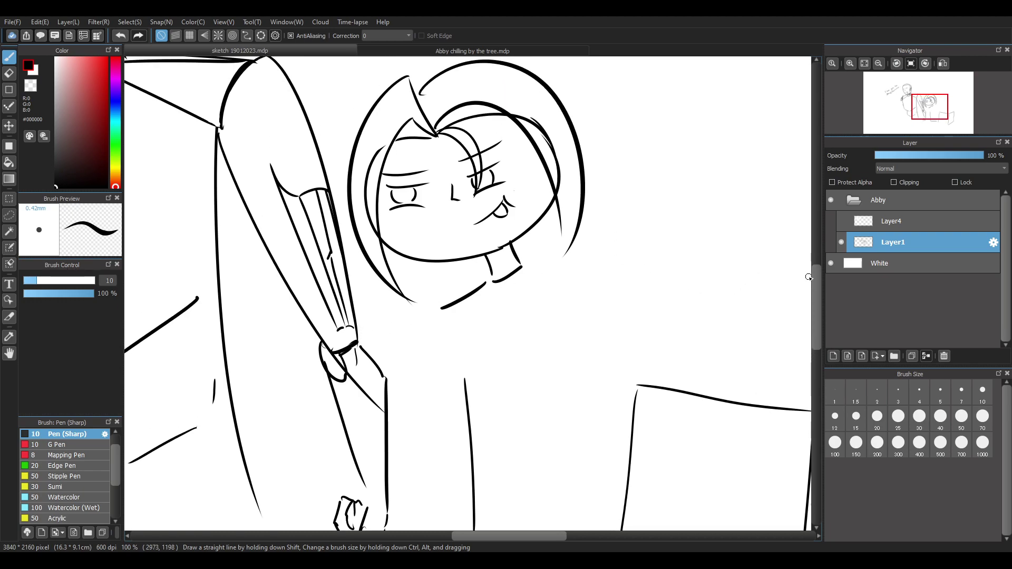
pyautogui.scroll(-2, 377, 347)
pyautogui.scroll(2, 409, 327)
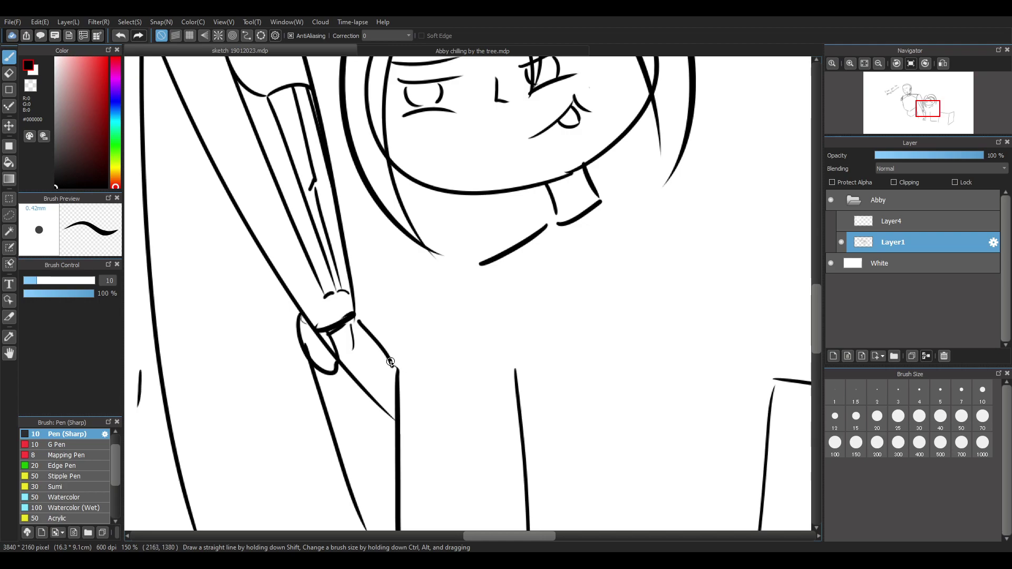
pyautogui.moveTo(392, 363); pyautogui.dragTo(456, 448)
pyautogui.hotkey('ctrl', 'z')
pyautogui.moveTo(362, 299); pyautogui.dragTo(457, 447)
pyautogui.moveTo(372, 292)
pyautogui.mouseDown()
pyautogui.moveTo(368, 198)
pyautogui.moveTo(468, 304)
pyautogui.mouseUp()
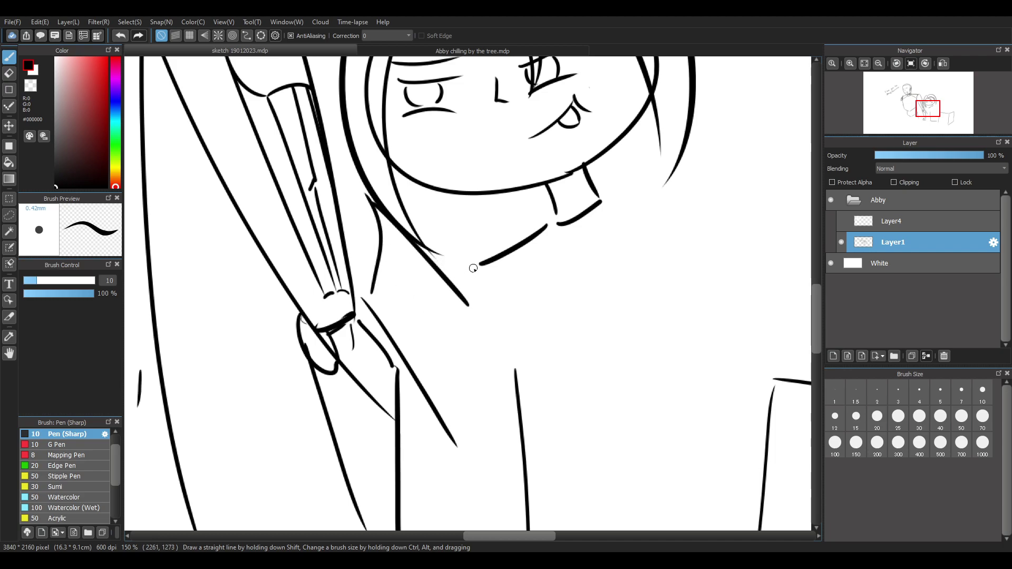
pyautogui.moveTo(469, 452); pyautogui.dragTo(517, 395)
pyautogui.scroll(-3, 548, 269)
pyautogui.scroll(2, 552, 264)
pyautogui.scroll(-3, 570, 277)
pyautogui.scroll(3, 569, 276)
pyautogui.hotkey('ctrl', 'z')
pyautogui.hotkey('ctrl', 'z')
pyautogui.hotkey('ctrl', 'z')
pyautogui.hotkey('ctrl', 'z')
pyautogui.hotkey('ctrl', 'z')
# Draw a long curved line from beside Abby's hair down across the companion's forearm below the elbow
pyautogui.moveTo(351, 201)
pyautogui.mouseDown()
pyautogui.moveTo(356, 242)
pyautogui.moveTo(298, 446)
pyautogui.mouseUp()
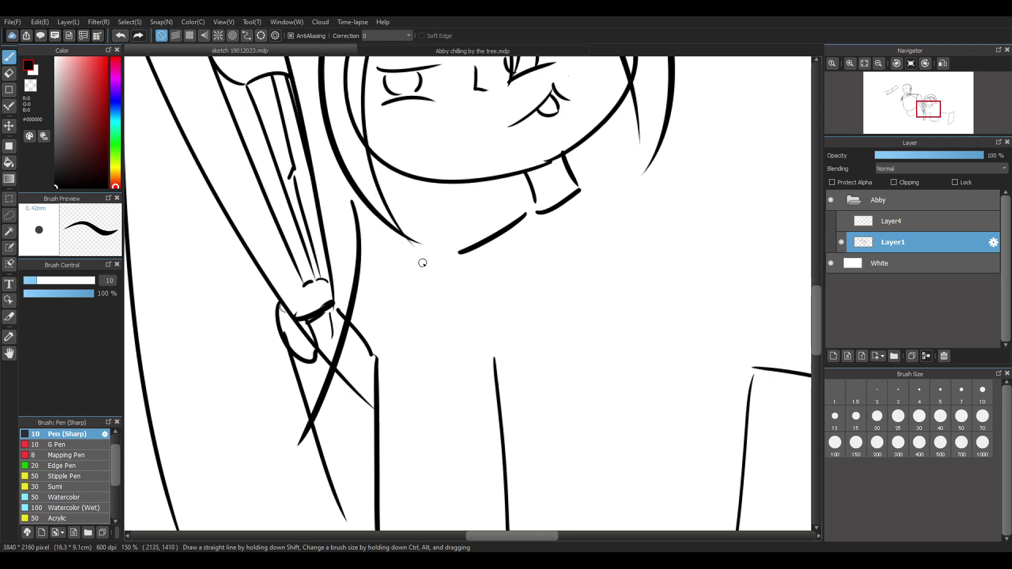
pyautogui.scroll(-3, 423, 263)
pyautogui.scroll(3, 425, 253)
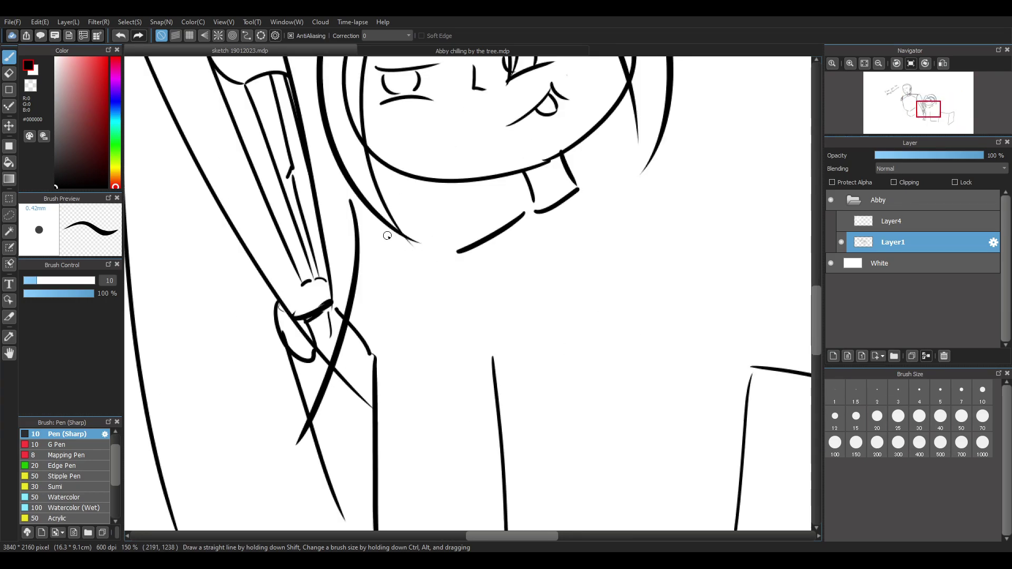
# Try several slanted lines from the tip of Abby's hair toward her chest, with a line down from her near shoulder
pyautogui.moveTo(354, 201)
pyautogui.mouseDown()
pyautogui.moveTo(454, 375)
pyautogui.moveTo(425, 343)
pyautogui.moveTo(457, 398)
pyautogui.mouseUp()
pyautogui.hotkey('ctrl', 'z')
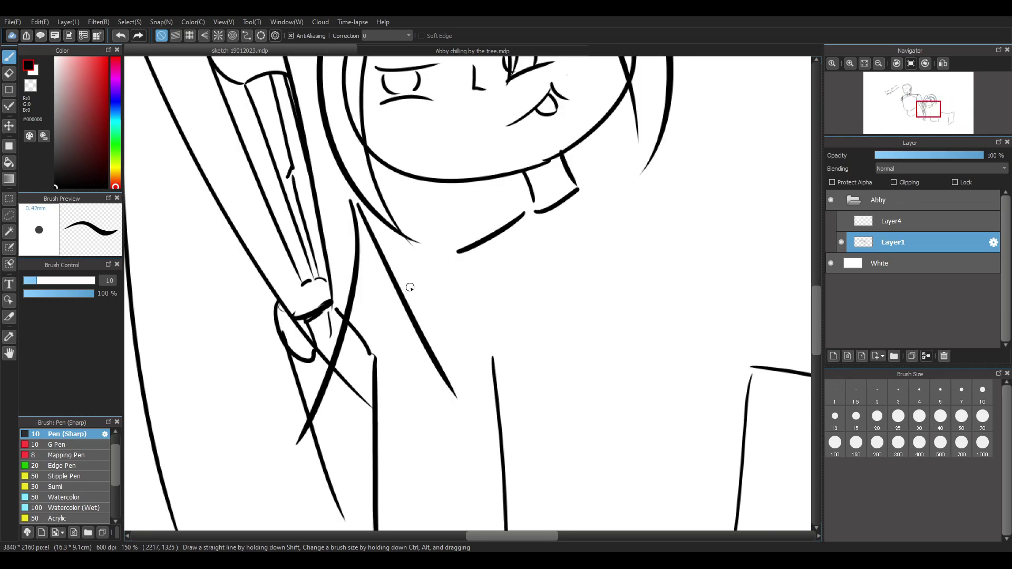
pyautogui.hotkey('ctrl', 'z')
pyautogui.moveTo(352, 202); pyautogui.dragTo(470, 424)
pyautogui.moveTo(458, 252); pyautogui.dragTo(447, 387)
pyautogui.hotkey('ctrl', 'z')
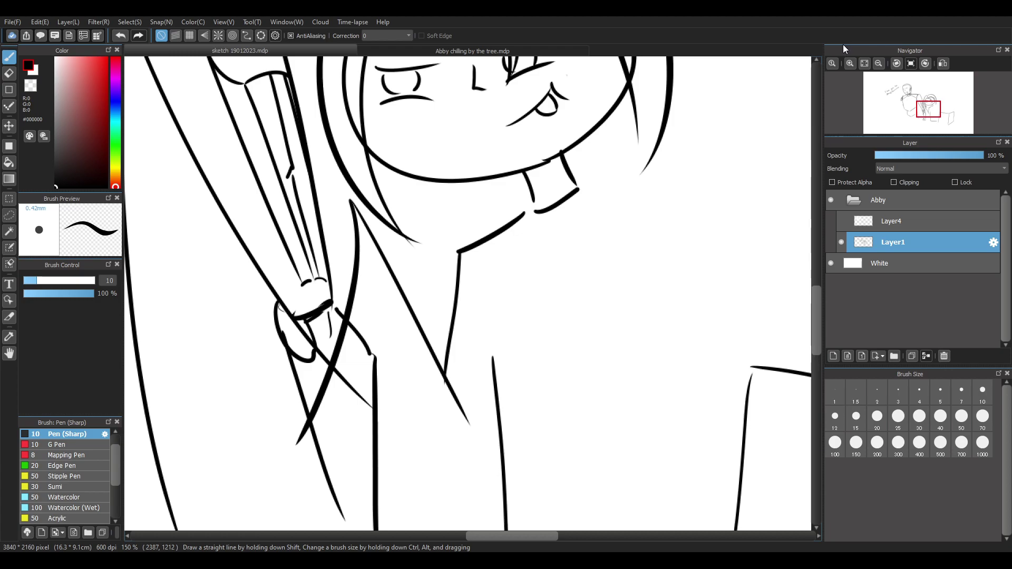
pyautogui.hotkey('ctrl', 'z')
pyautogui.hotkey('ctrl', 'z')
pyautogui.moveTo(351, 201); pyautogui.dragTo(469, 401)
pyautogui.hotkey('ctrl', 'z')
pyautogui.moveTo(351, 202); pyautogui.dragTo(451, 415)
pyautogui.hotkey('ctrl', 'z')
pyautogui.moveTo(351, 201); pyautogui.dragTo(448, 393)
pyautogui.hotkey('ctrl', 'z')
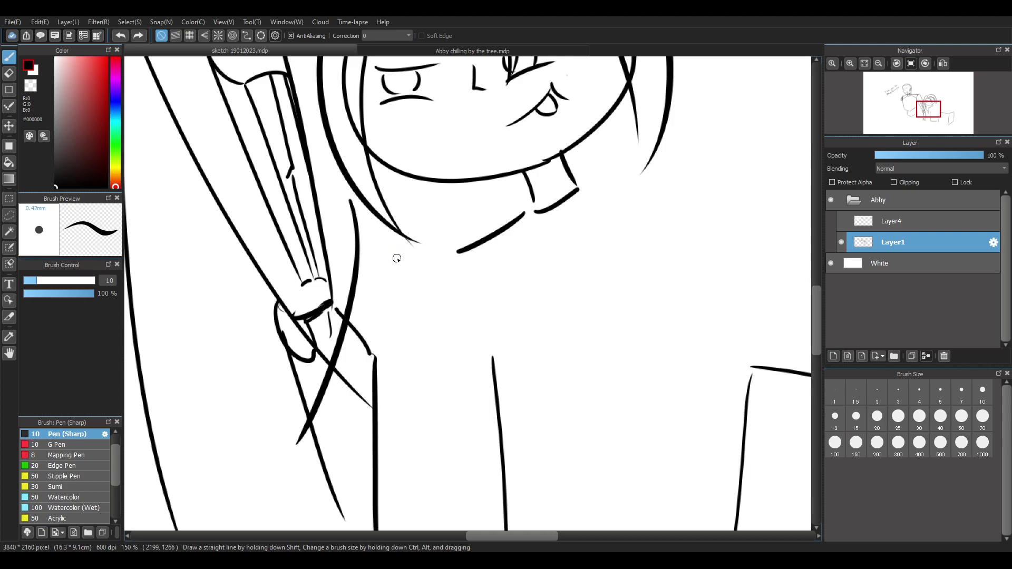
# Try a V shape beneath Abby's hair, joining a slanted line from the hair with one from the end of her shoulder
pyautogui.moveTo(351, 201); pyautogui.dragTo(450, 375)
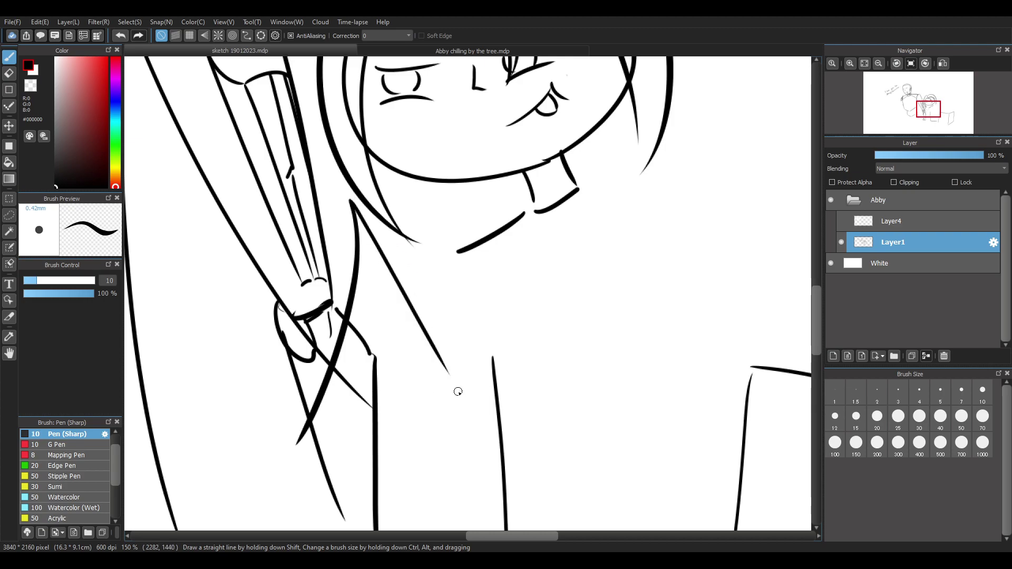
pyautogui.moveTo(454, 268); pyautogui.dragTo(433, 350)
pyautogui.hotkey('ctrl', 'z')
pyautogui.hotkey('ctrl', 'z')
pyautogui.moveTo(459, 253); pyautogui.dragTo(435, 360)
pyautogui.hotkey('ctrl', 'z')
pyautogui.press('e')
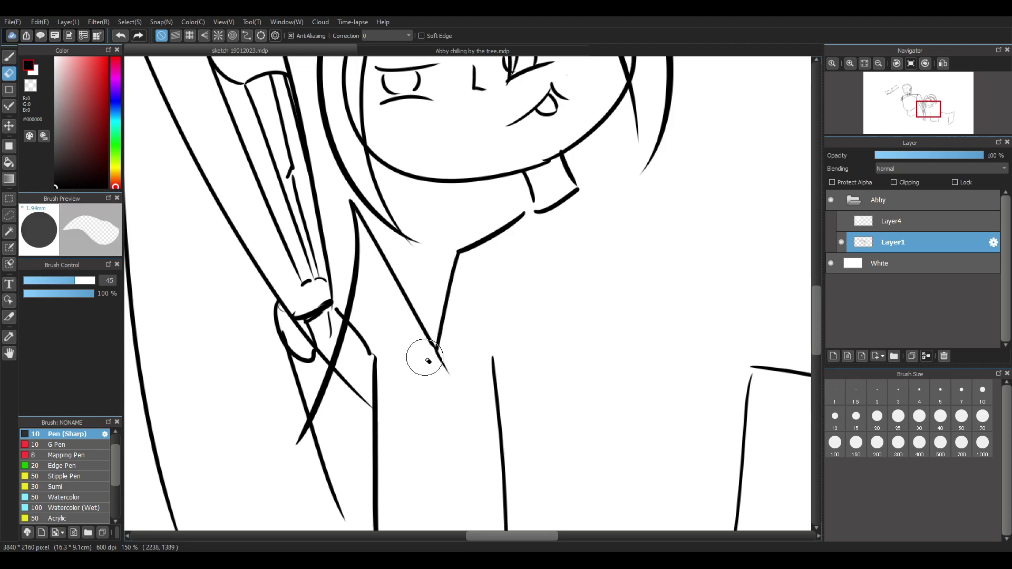
pyautogui.press('b')
pyautogui.scroll(2, 456, 438)
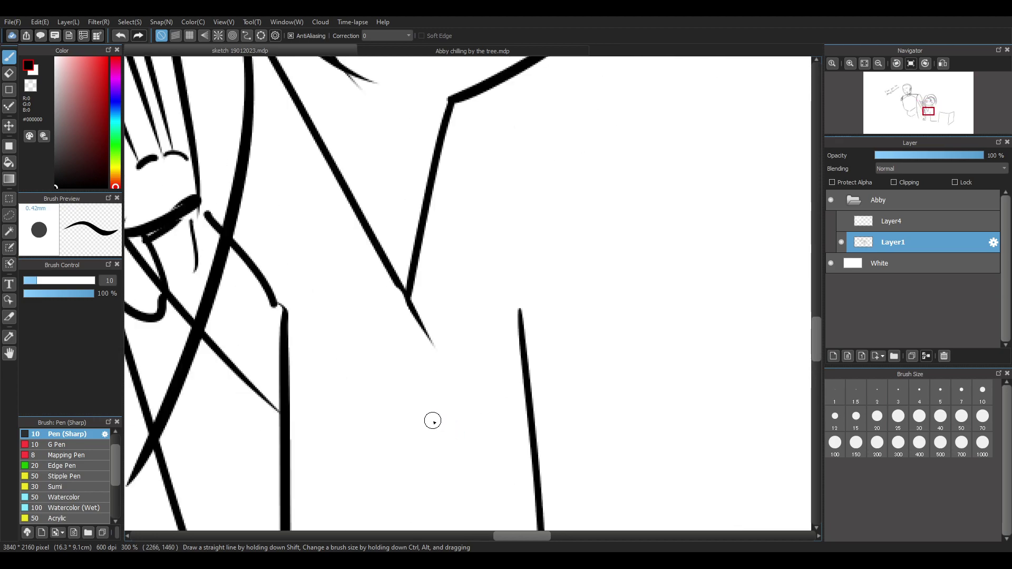
pyautogui.hotkey('ctrl', 'z')
pyautogui.moveTo(400, 285); pyautogui.dragTo(412, 310)
pyautogui.scroll(-4, 429, 276)
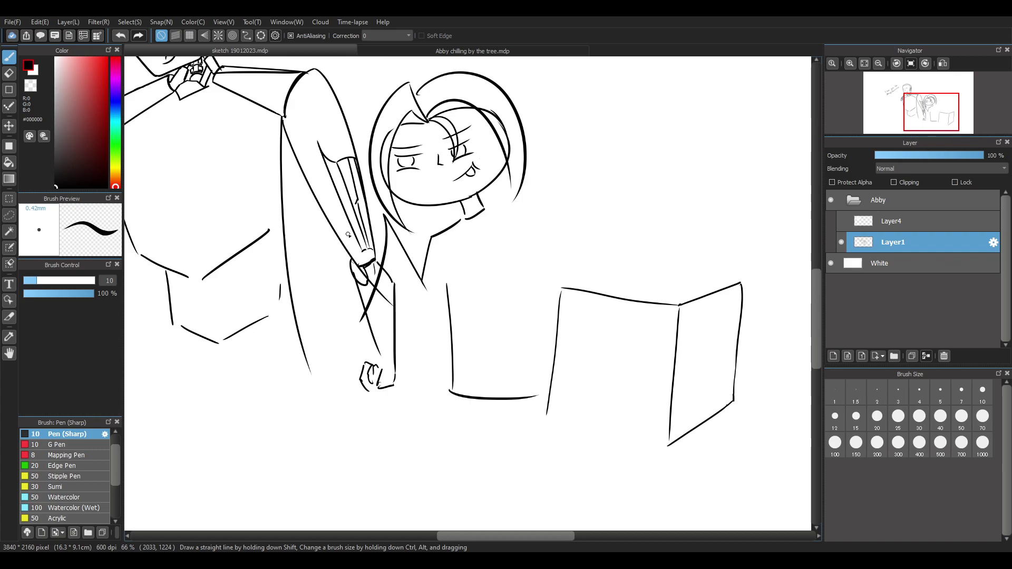
# Undo the V-shaped lines and the long curved line crossing the companion's forearm
pyautogui.scroll(1, 398, 229)
pyautogui.scroll(-1, 397, 228)
pyautogui.scroll(2, 384, 218)
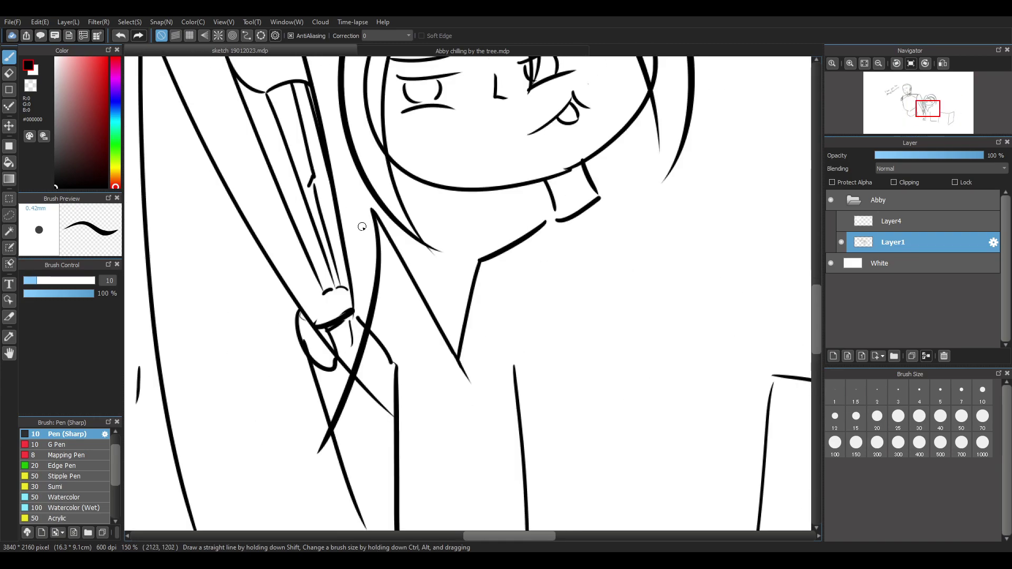
pyautogui.hotkey('ctrl', 'z')
pyautogui.hotkey('ctrl', 'z')
pyautogui.hotkey('ctrl', 'z')
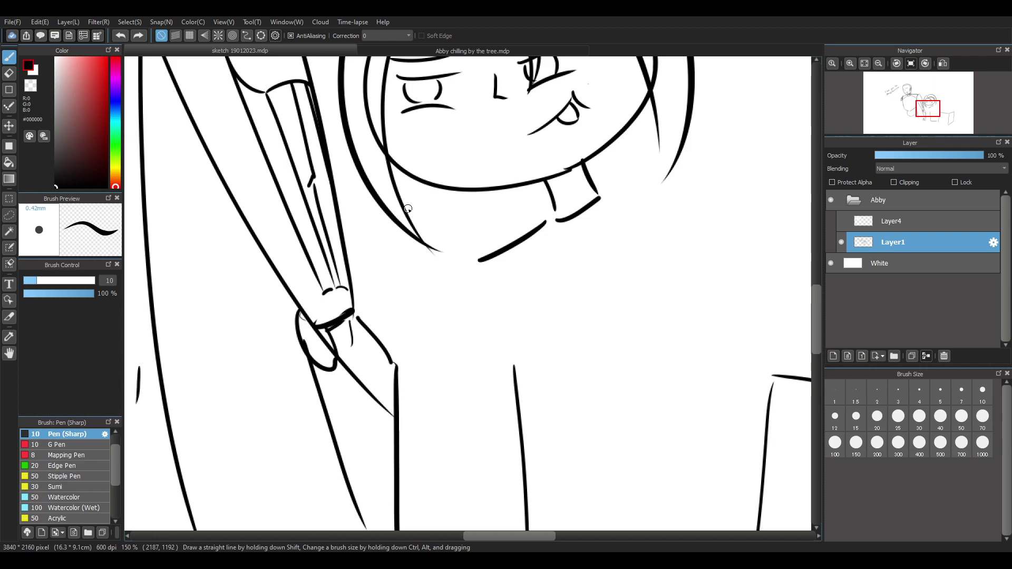
# Draw two close, nearly parallel lines slanting from the companion's lower upper arm, past the elbow, toward Abby's torso
pyautogui.scroll(-4, 564, 182)
pyautogui.scroll(-1, 565, 179)
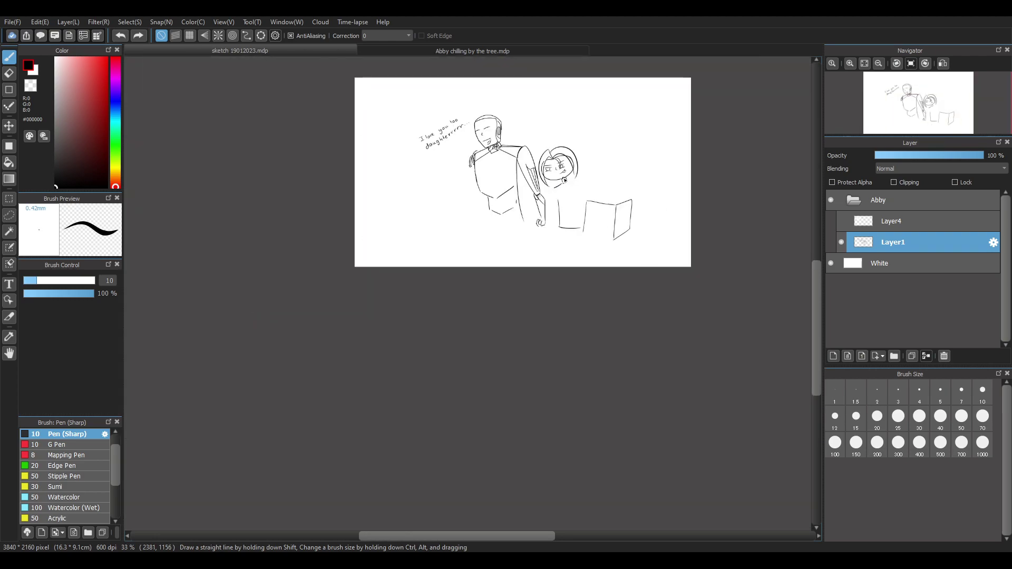
pyautogui.scroll(5, 545, 248)
pyautogui.scroll(2, 548, 250)
pyautogui.scroll(-2, 550, 251)
pyautogui.scroll(2, 551, 258)
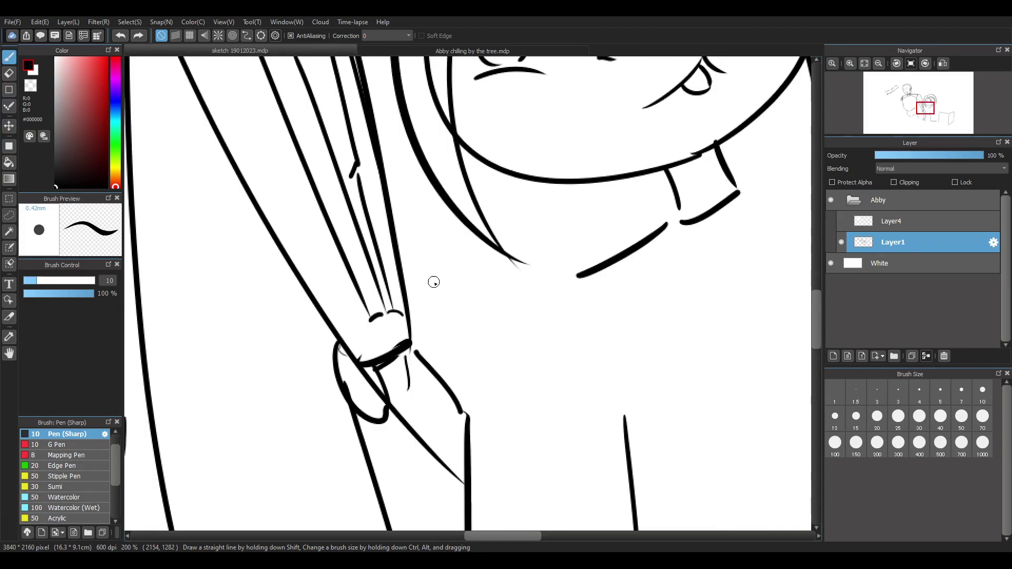
pyautogui.moveTo(375, 236); pyautogui.dragTo(480, 391)
pyautogui.hotkey('ctrl', 'z')
pyautogui.moveTo(375, 236); pyautogui.dragTo(468, 372)
pyautogui.hotkey('ctrl', 'z')
pyautogui.moveTo(378, 237); pyautogui.dragTo(452, 351)
pyautogui.moveTo(377, 236); pyautogui.dragTo(465, 351)
pyautogui.hotkey('ctrl', 'z')
pyautogui.moveTo(379, 237); pyautogui.dragTo(467, 355)
pyautogui.hotkey('ctrl', 'z')
pyautogui.moveTo(378, 236); pyautogui.dragTo(469, 363)
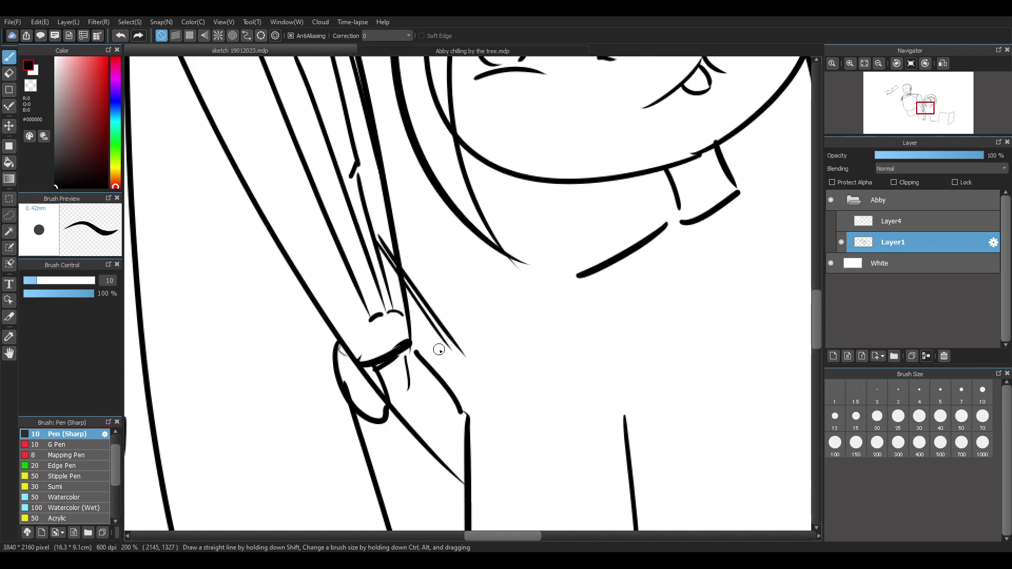
# Try a long diagonal down across the companion's forearm, paired with a slanted line toward Abby's torso
pyautogui.moveTo(466, 289)
pyautogui.mouseDown()
pyautogui.moveTo(422, 442)
pyautogui.moveTo(452, 316)
pyautogui.moveTo(379, 472)
pyautogui.mouseUp()
pyautogui.hotkey('ctrl', 'z')
pyautogui.hotkey('ctrl', 'z')
pyautogui.moveTo(816, 311); pyautogui.dragTo(820, 322)
pyautogui.hotkey('ctrl', 'z')
pyautogui.moveTo(465, 188); pyautogui.dragTo(346, 377)
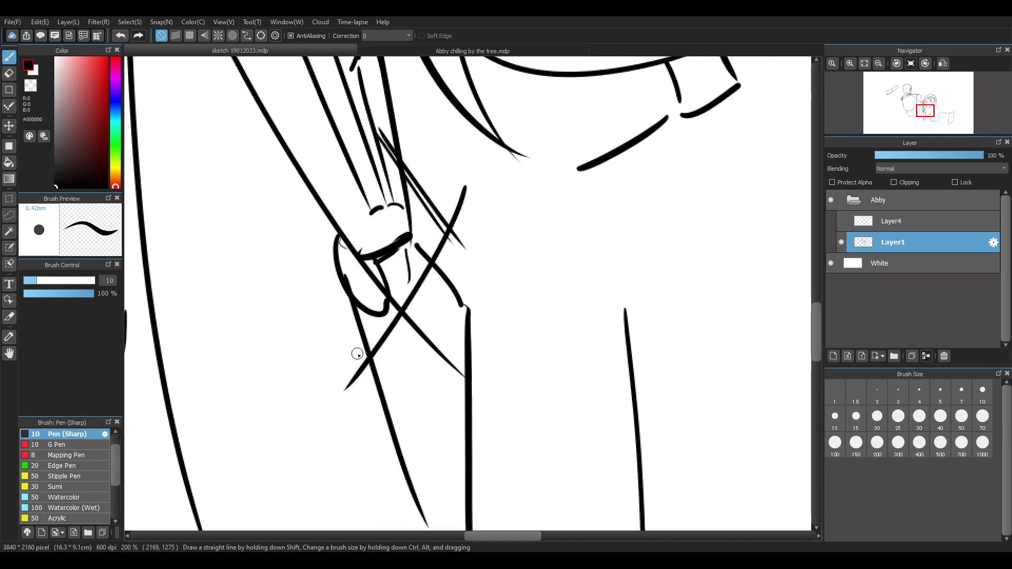
pyautogui.moveTo(466, 195); pyautogui.dragTo(577, 369)
pyautogui.hotkey('ctrl', 'z')
pyautogui.moveTo(469, 190); pyautogui.dragTo(580, 406)
pyautogui.hotkey('ctrl', 'z')
pyautogui.moveTo(466, 188); pyautogui.dragTo(575, 402)
pyautogui.hotkey('ctrl', 'z')
pyautogui.moveTo(467, 187); pyautogui.dragTo(582, 440)
pyautogui.hotkey('ctrl', 'z')
pyautogui.hotkey('ctrl', 'z')
# Try a narrow pair of near-vertical curves over the companion's forearm at the end of the two slanted lines
pyautogui.moveTo(454, 187)
pyautogui.mouseDown()
pyautogui.moveTo(478, 364)
pyautogui.moveTo(479, 475)
pyautogui.mouseUp()
pyautogui.hotkey('ctrl', 'z')
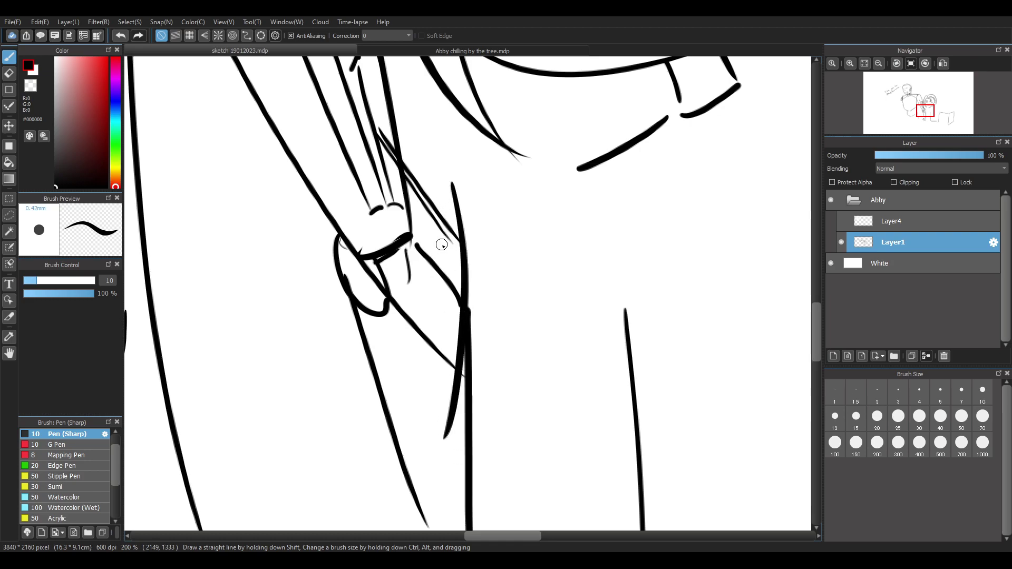
pyautogui.moveTo(441, 235); pyautogui.dragTo(456, 395)
pyautogui.hotkey('ctrl', 'z')
pyautogui.moveTo(437, 227); pyautogui.dragTo(440, 425)
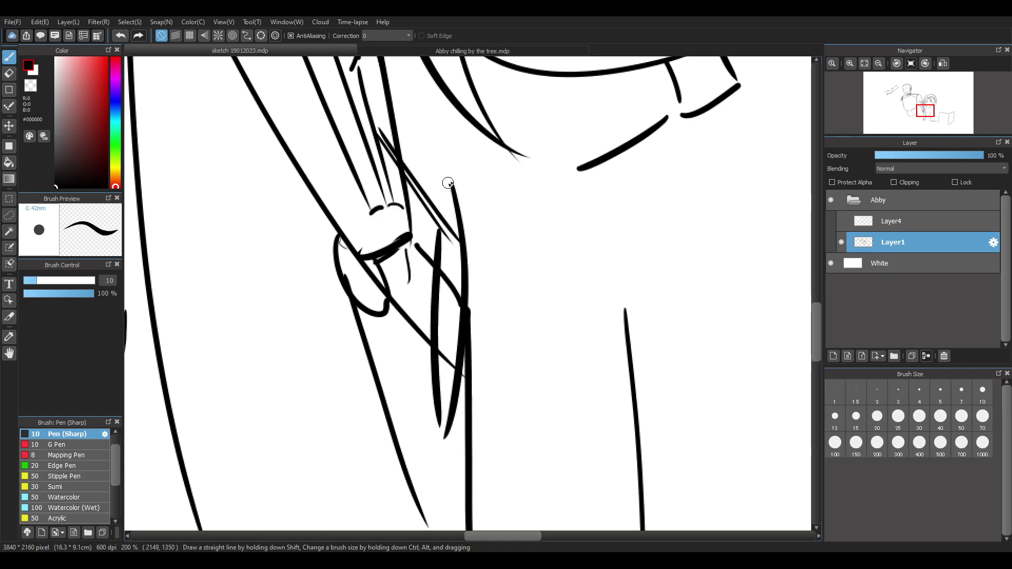
# Try several slanted lines from the top of the narrow curves down toward Abby's torso
pyautogui.moveTo(457, 184); pyautogui.dragTo(607, 437)
pyautogui.hotkey('ctrl', 'z')
pyautogui.moveTo(455, 185); pyautogui.dragTo(571, 434)
pyautogui.hotkey('ctrl', 'z')
pyautogui.moveTo(455, 184)
pyautogui.mouseDown()
pyautogui.moveTo(552, 295)
pyautogui.moveTo(585, 431)
pyautogui.mouseUp()
pyautogui.hotkey('ctrl', 'z')
pyautogui.hotkey('ctrl', 'z')
pyautogui.moveTo(456, 183); pyautogui.dragTo(532, 310)
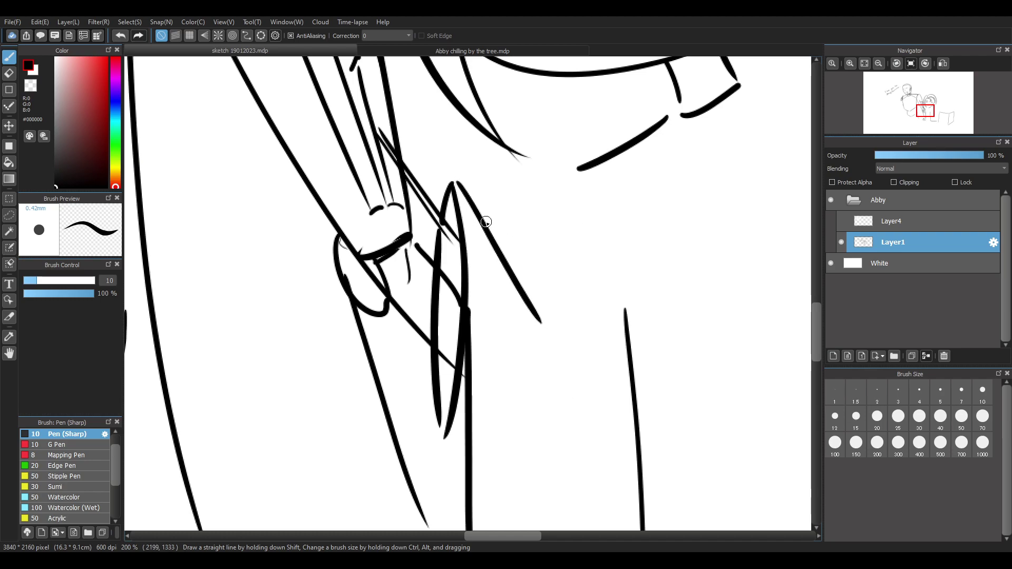
pyautogui.hotkey('ctrl', 'z')
pyautogui.moveTo(458, 181); pyautogui.dragTo(491, 236)
pyautogui.hotkey('ctrl', 'z')
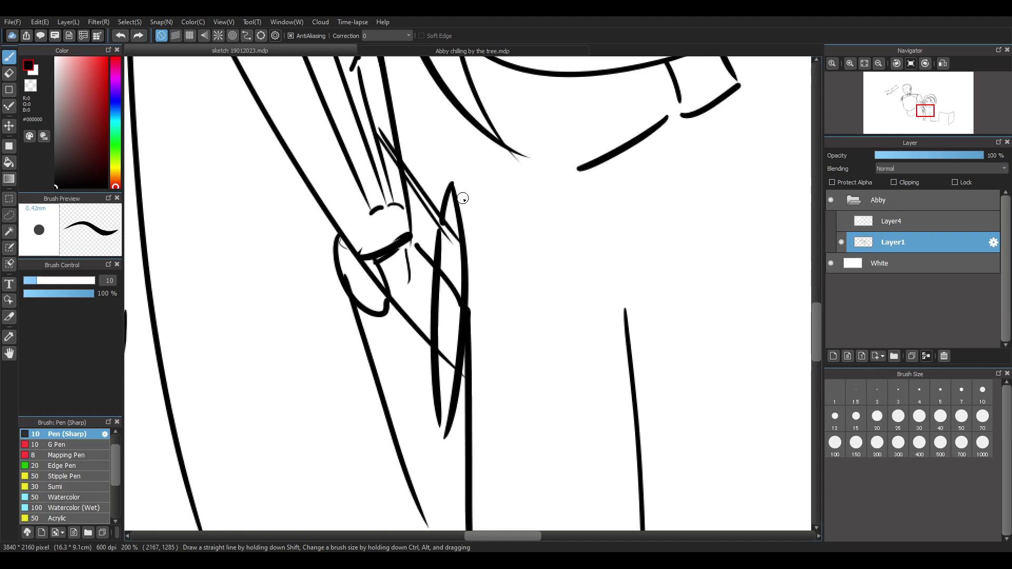
# Replace the narrow pair of curves with two long lines converging to a tip across the companion's forearm
pyautogui.hotkey('ctrl', 'z')
pyautogui.hotkey('ctrl', 'z')
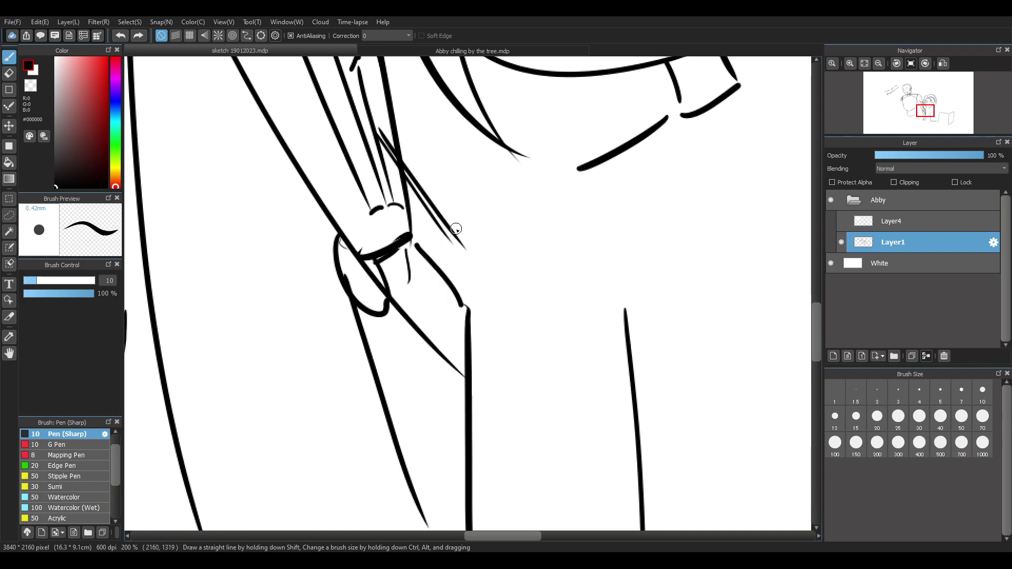
pyautogui.moveTo(455, 229); pyautogui.dragTo(410, 478)
pyautogui.moveTo(439, 236); pyautogui.dragTo(421, 425)
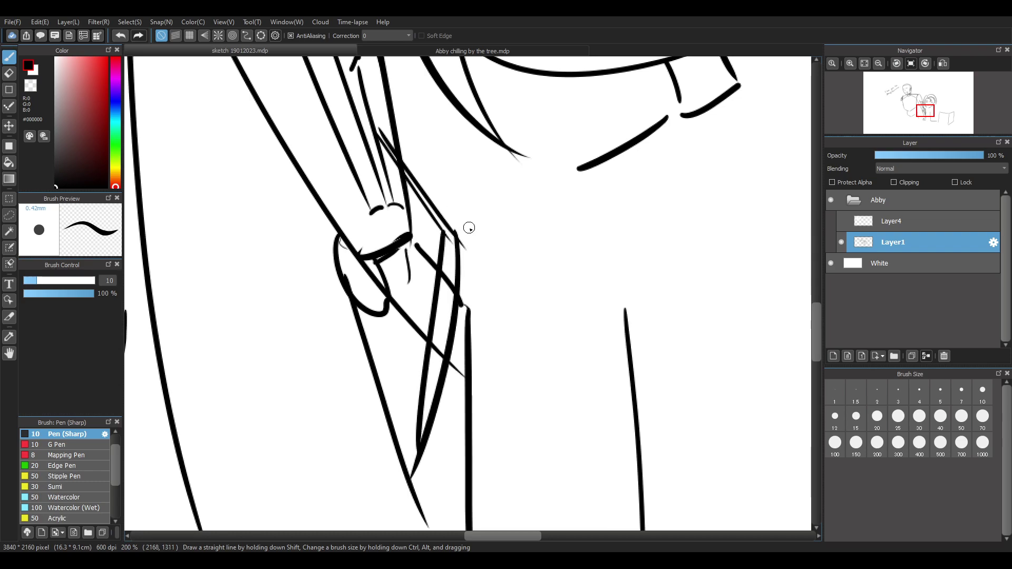
# Draw a bent line from the converging lines' top toward Abby's torso, and a line from her shoulder down to its bend
pyautogui.moveTo(462, 237)
pyautogui.mouseDown()
pyautogui.moveTo(544, 347)
pyautogui.moveTo(546, 306)
pyautogui.moveTo(575, 417)
pyautogui.mouseUp()
pyautogui.hotkey('ctrl', 'z')
pyautogui.moveTo(579, 170); pyautogui.dragTo(544, 322)
pyautogui.hotkey('ctrl', 'z')
pyautogui.hotkey('ctrl', 'z')
pyautogui.moveTo(577, 170); pyautogui.dragTo(544, 303)
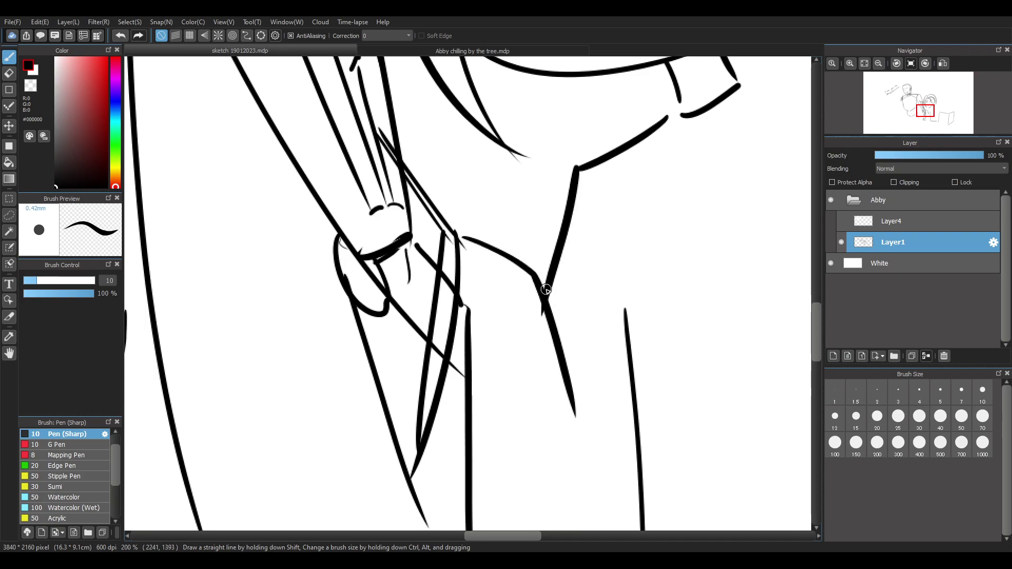
pyautogui.press('e')
pyautogui.press('b')
# Try a deep curved lower edge from the converging lines' tip to a sharp point and back up to the torso line
pyautogui.scroll(-3, 814, 319)
pyautogui.moveTo(426, 330)
pyautogui.mouseDown()
pyautogui.moveTo(592, 500)
pyautogui.moveTo(640, 322)
pyautogui.mouseUp()
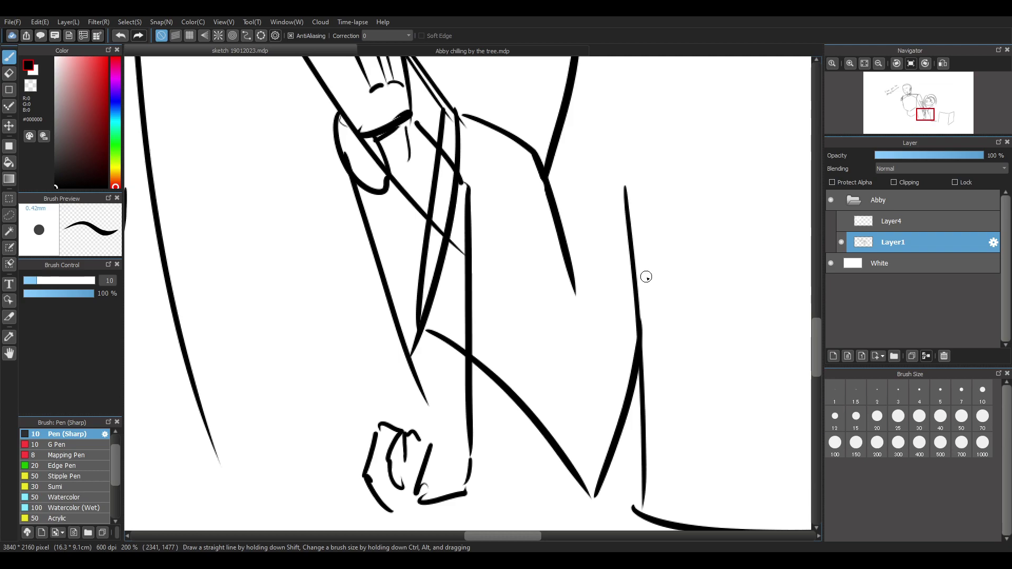
pyautogui.scroll(-5, 646, 277)
pyautogui.scroll(4, 611, 224)
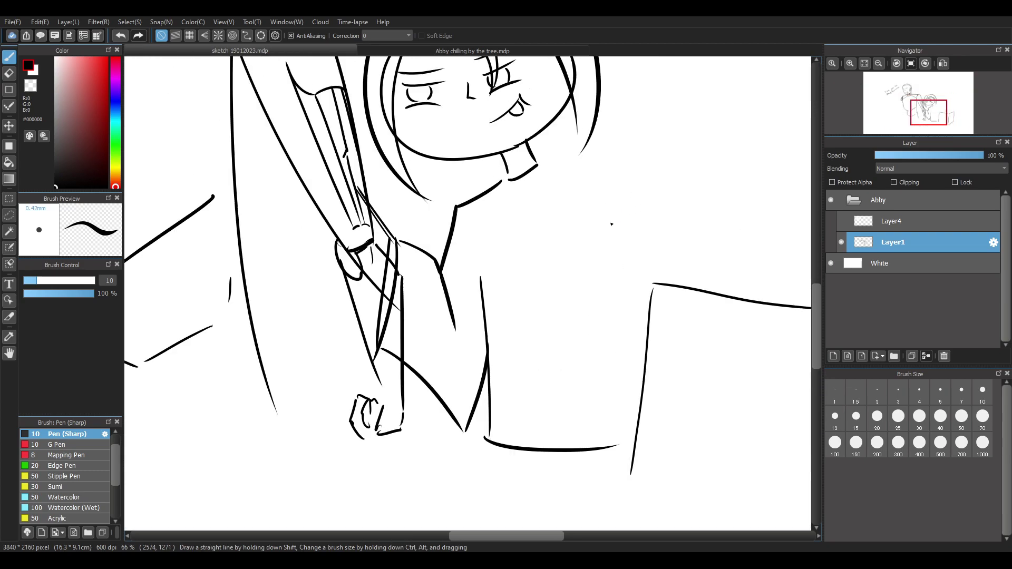
pyautogui.scroll(3, 611, 224)
pyautogui.hotkey('ctrl', 'z')
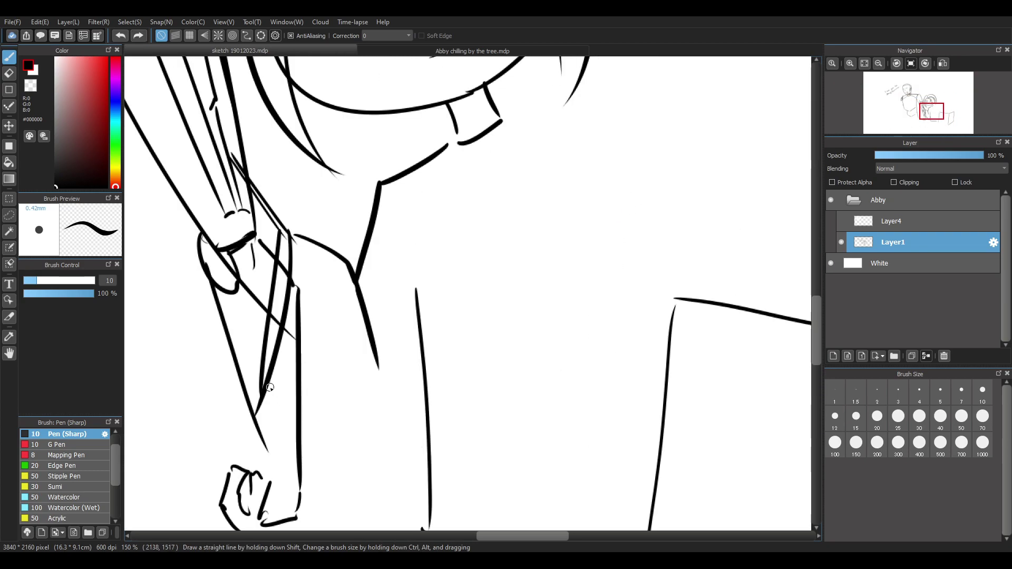
# Try a more arched lower edge running from the converging lines' tip to the torso line
pyautogui.moveTo(267, 399); pyautogui.dragTo(384, 502)
pyautogui.hotkey('ctrl', 'z')
pyautogui.moveTo(267, 395)
pyautogui.mouseDown()
pyautogui.moveTo(398, 479)
pyautogui.moveTo(423, 408)
pyautogui.mouseUp()
pyautogui.scroll(-2, 441, 414)
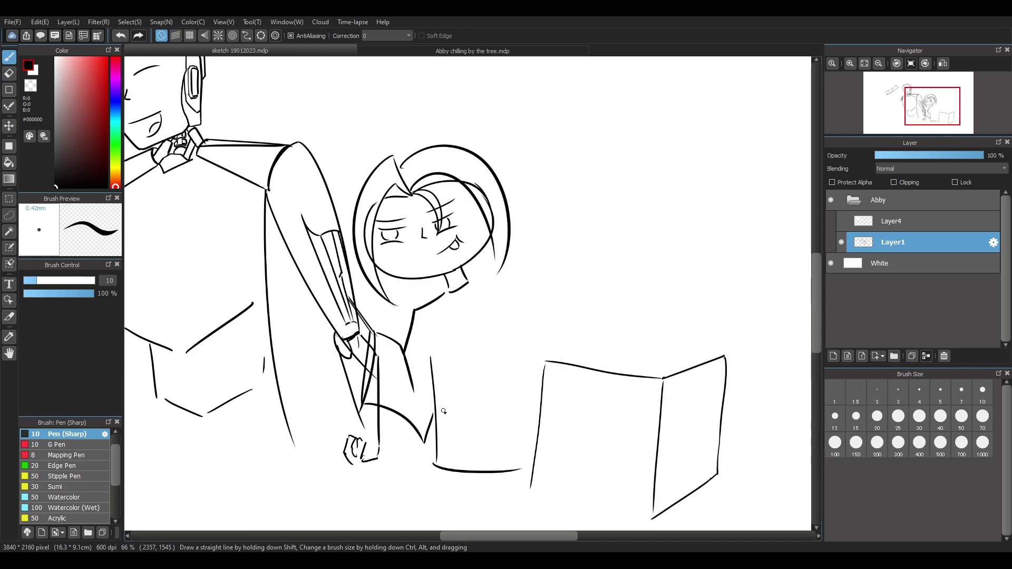
pyautogui.hotkey('ctrl', 'z')
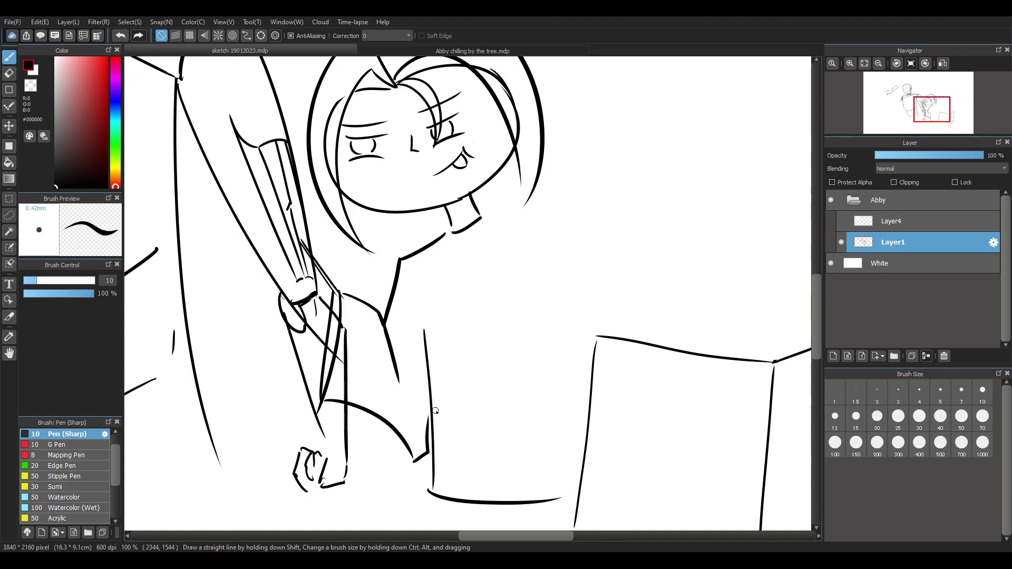
pyautogui.hotkey('ctrl', 'z')
pyautogui.hotkey('ctrl', 'z')
# Draw a gently curved lower edge sloping from the converging lines' tip toward the base of the torso
pyautogui.moveTo(357, 431); pyautogui.dragTo(432, 463)
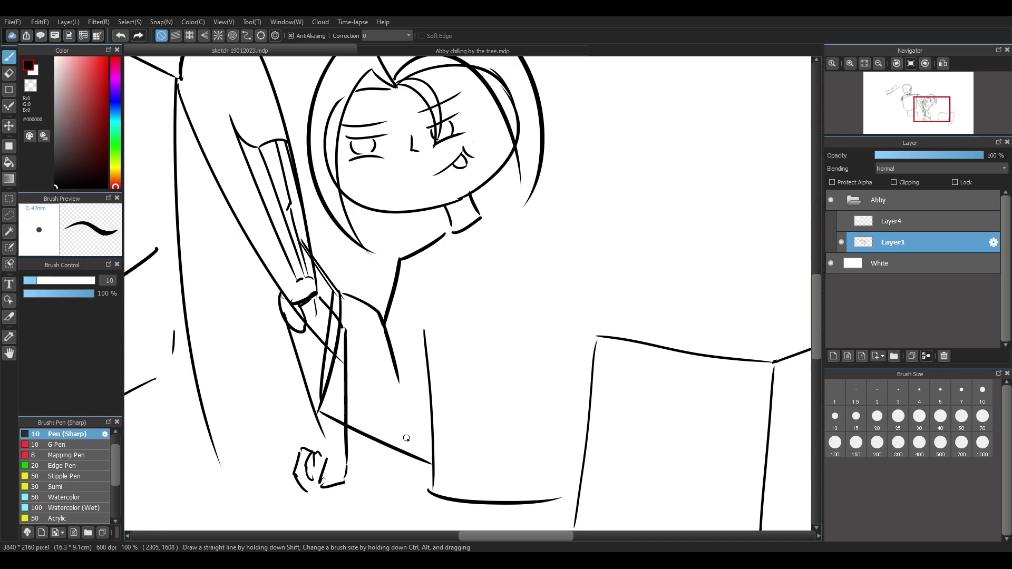
pyautogui.hotkey('ctrl', 'z')
pyautogui.moveTo(321, 412); pyautogui.dragTo(425, 425)
pyautogui.hotkey('ctrl', 'z')
pyautogui.moveTo(324, 408)
pyautogui.mouseDown()
pyautogui.moveTo(408, 458)
pyautogui.moveTo(412, 474)
pyautogui.mouseUp()
pyautogui.hotkey('ctrl', 'z')
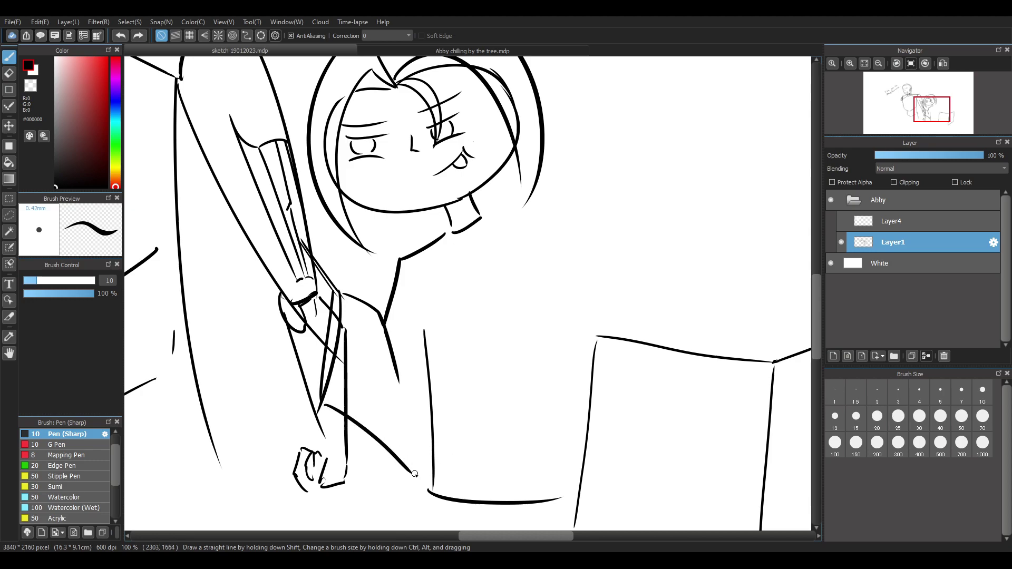
# Draw a slightly curved line from the middle of the torso line down to the end of the new lower edge
pyautogui.moveTo(421, 445)
pyautogui.mouseDown()
pyautogui.moveTo(427, 386)
pyautogui.moveTo(426, 486)
pyautogui.mouseUp()
pyautogui.hotkey('ctrl', 'z')
pyautogui.hotkey('ctrl', 'z')
pyautogui.moveTo(427, 363); pyautogui.dragTo(409, 491)
pyautogui.scroll(-1, 463, 423)
pyautogui.scroll(3, 403, 470)
pyautogui.moveTo(487, 287); pyautogui.dragTo(444, 501)
pyautogui.hotkey('ctrl', 'z')
pyautogui.moveTo(484, 299); pyautogui.dragTo(438, 450)
pyautogui.hotkey('ctrl', 'z')
pyautogui.moveTo(482, 277); pyautogui.dragTo(437, 498)
# Connect the lower edge to the converging lines' tip and erase the overshoot at that corner with eraser size 22
pyautogui.press('e')
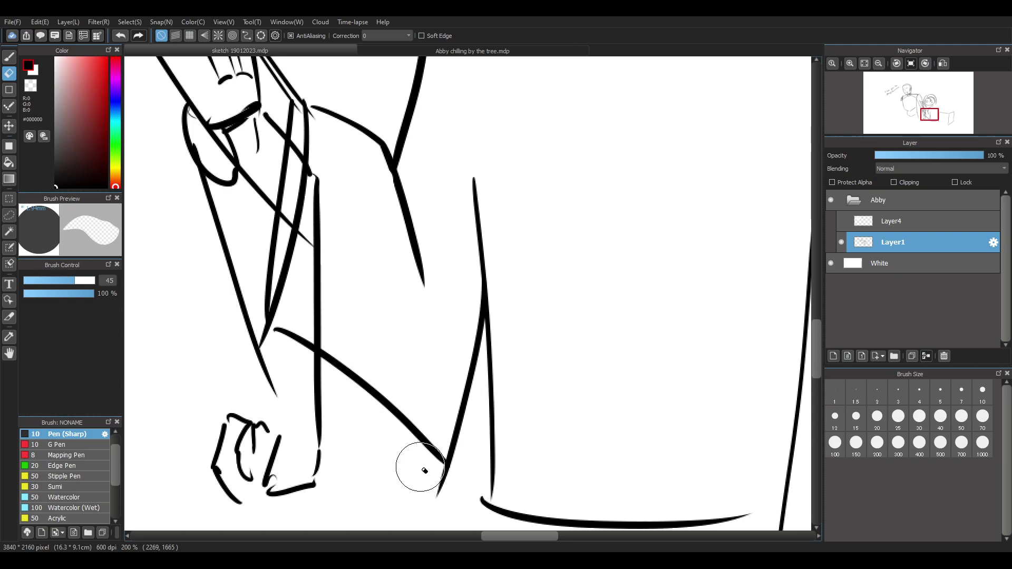
pyautogui.scroll(-1, 423, 471)
pyautogui.scroll(3, 322, 405)
pyautogui.press('b')
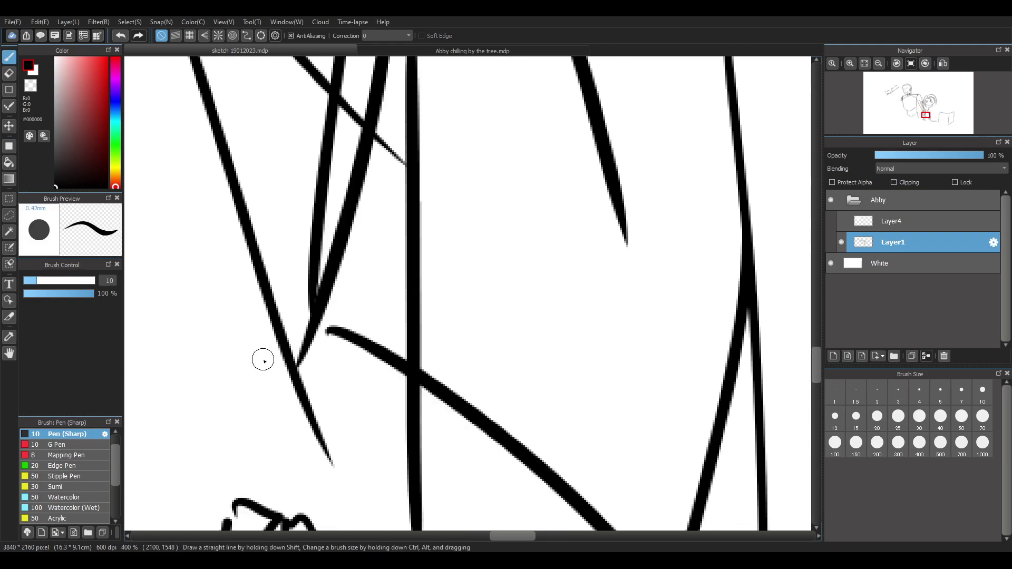
pyautogui.moveTo(324, 319)
pyautogui.mouseDown()
pyautogui.moveTo(359, 337)
pyautogui.moveTo(317, 328)
pyautogui.moveTo(303, 344)
pyautogui.moveTo(308, 363)
pyautogui.mouseUp()
pyautogui.hotkey('ctrl', 'z')
pyautogui.hotkey('ctrl', 'z')
pyautogui.hotkey('ctrl', 'z')
pyautogui.press('e')
pyautogui.hotkey('ctrl', 'z')
pyautogui.moveTo(77, 283); pyautogui.dragTo(55, 280)
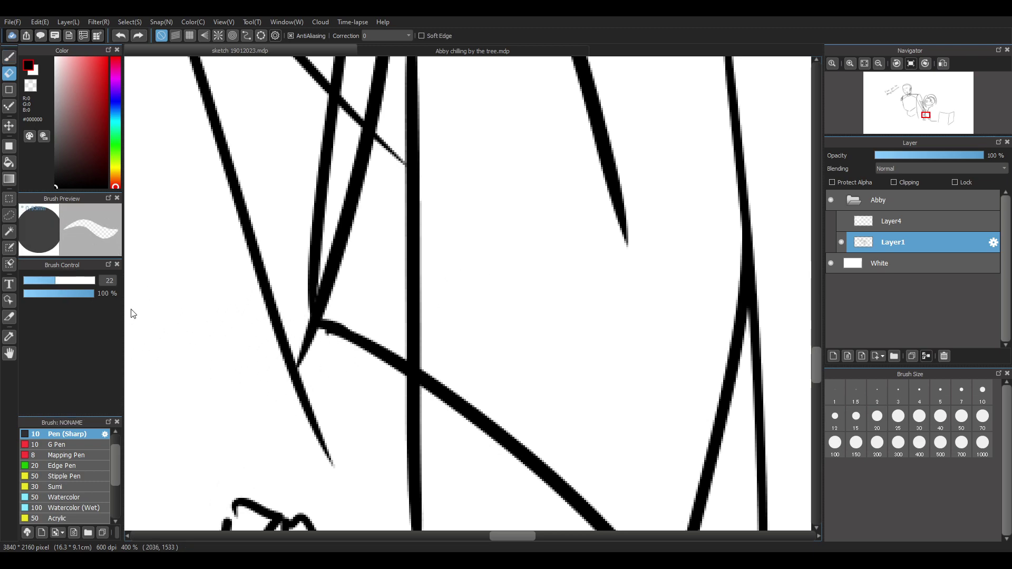
pyautogui.moveTo(301, 339)
pyautogui.mouseDown()
pyautogui.moveTo(310, 365)
pyautogui.moveTo(301, 336)
pyautogui.moveTo(318, 338)
pyautogui.mouseUp()
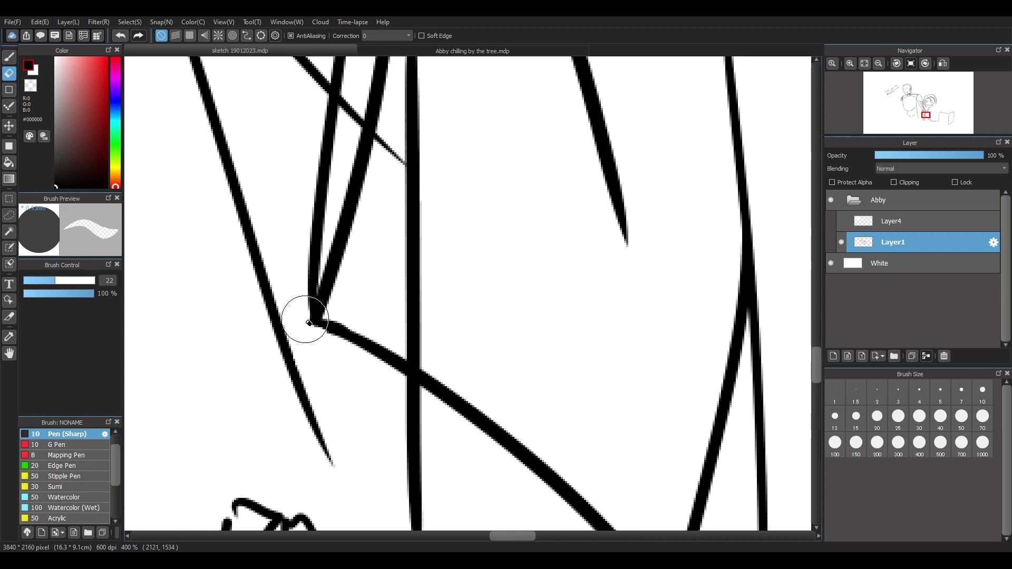
pyautogui.press('b')
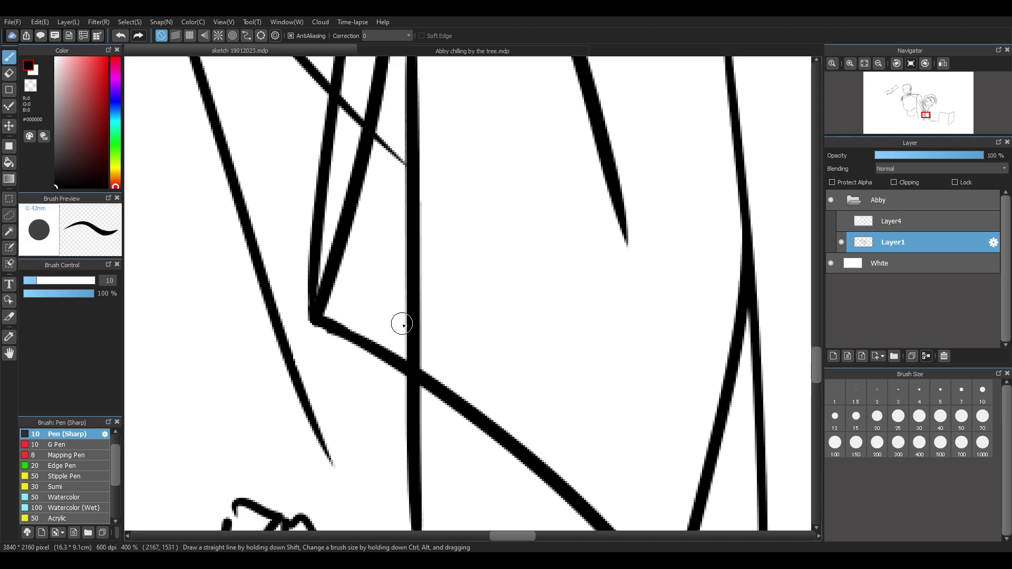
# Erase the companion's vertical forearm edge inside Abby's new sleeve-like shape, along with the overlapping diagonal tip
pyautogui.scroll(-2, 404, 324)
pyautogui.scroll(1, 405, 204)
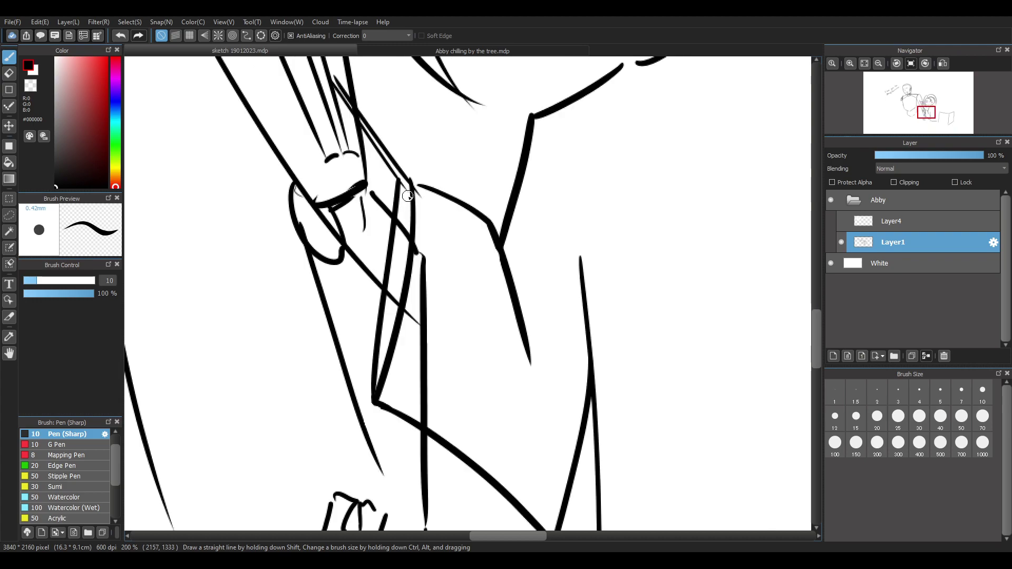
pyautogui.press('e')
pyautogui.moveTo(430, 255); pyautogui.dragTo(421, 355)
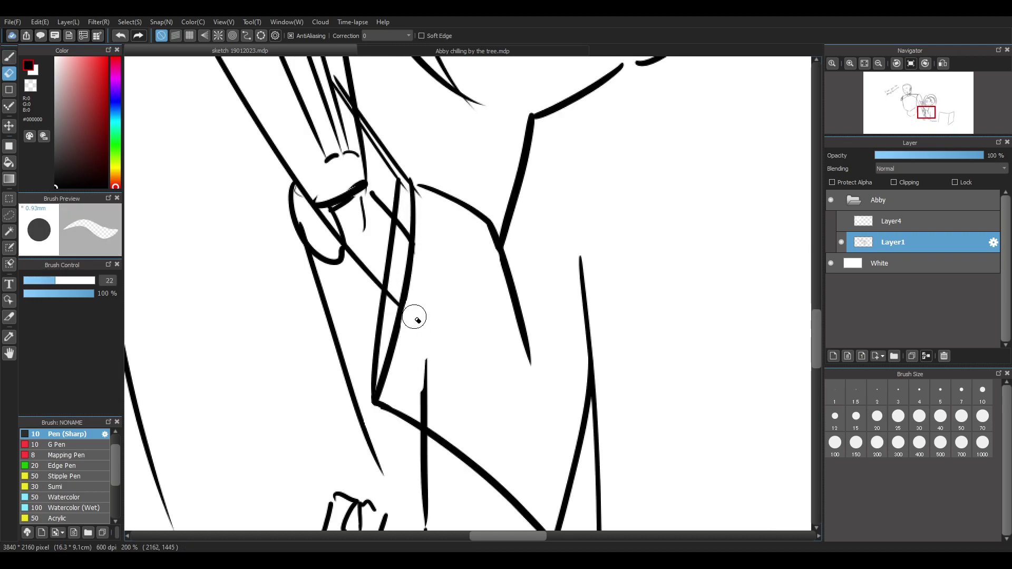
pyautogui.hotkey('ctrl', 'z')
pyautogui.hotkey('ctrl', 'z')
pyautogui.moveTo(428, 248); pyautogui.dragTo(427, 391)
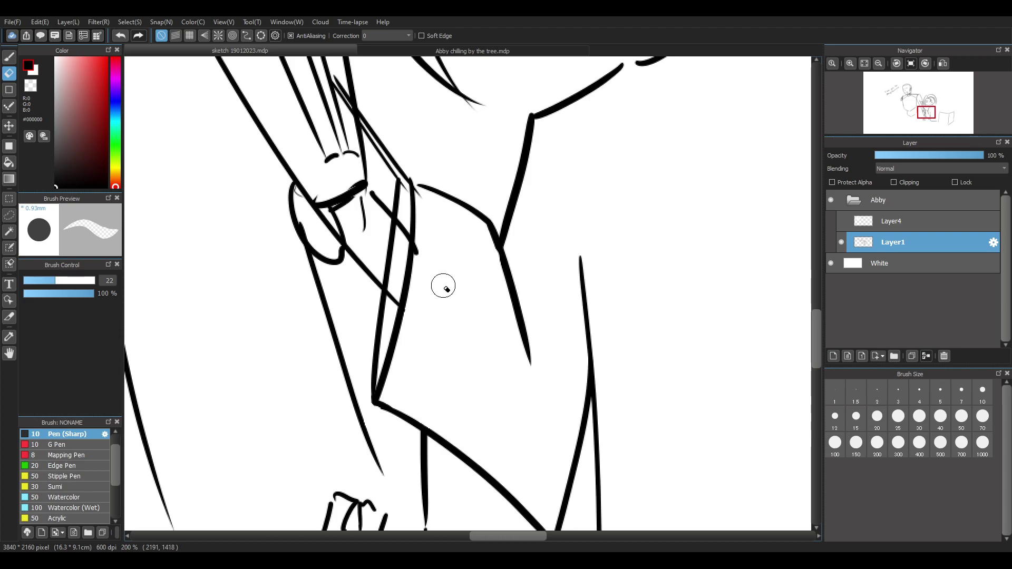
# Erase the short diagonal crossing the inside of Abby's sleeve and the stray line tip beyond the sleeve's upper corner
pyautogui.scroll(2, 384, 215)
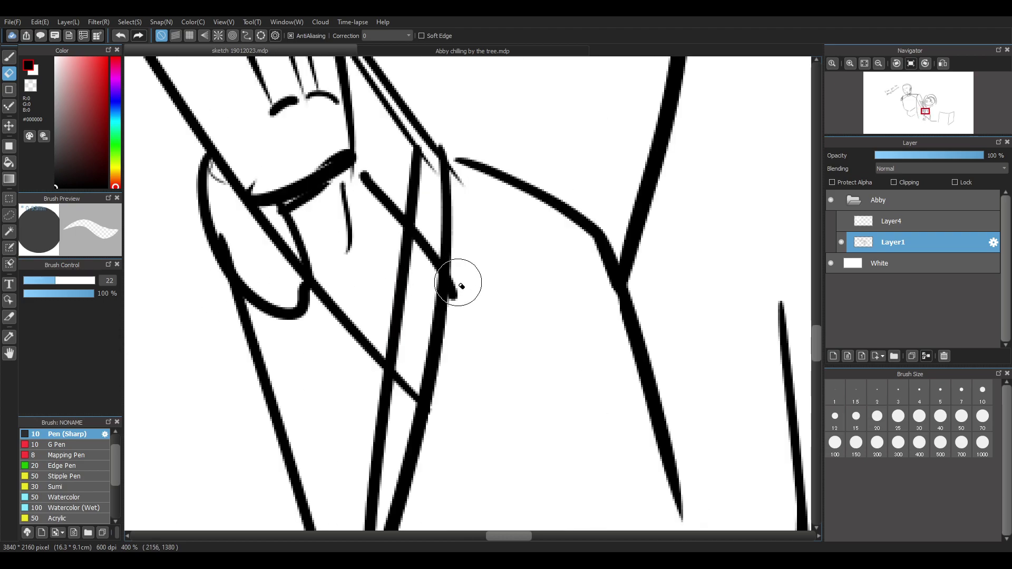
pyautogui.moveTo(470, 190)
pyautogui.mouseDown()
pyautogui.moveTo(453, 167)
pyautogui.moveTo(455, 191)
pyautogui.moveTo(413, 227)
pyautogui.moveTo(425, 201)
pyautogui.moveTo(424, 287)
pyautogui.moveTo(430, 236)
pyautogui.moveTo(433, 265)
pyautogui.mouseUp()
pyautogui.press('b')
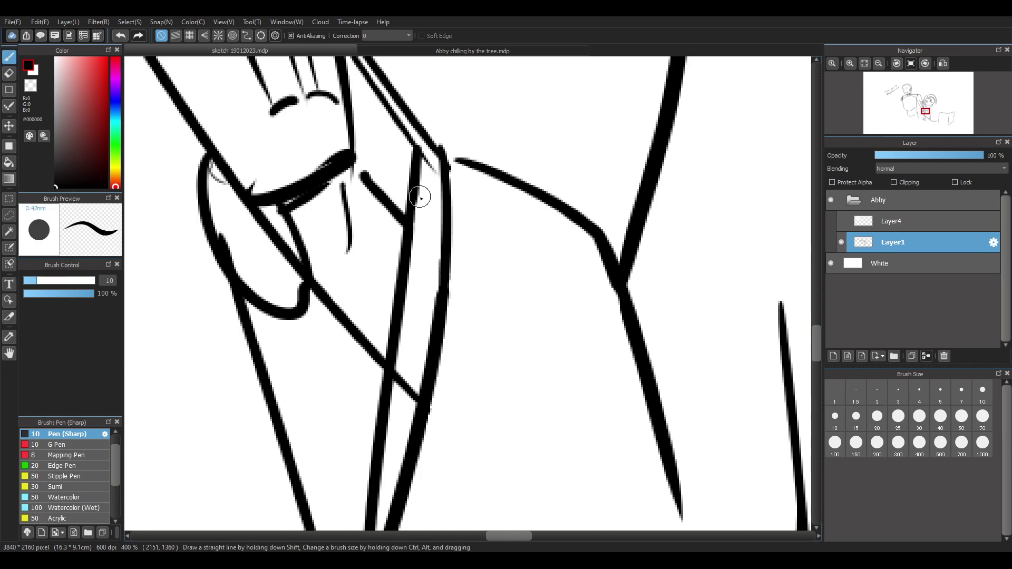
# Draw a small angular fold at the top of the sleeve strip and erase the line ends inside it
pyautogui.scroll(3, 815, 327)
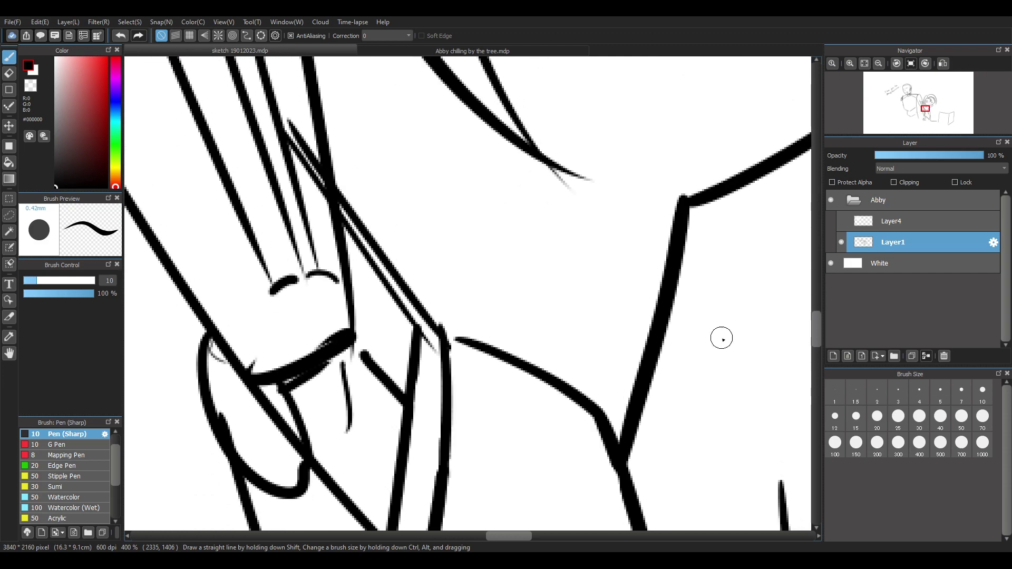
pyautogui.moveTo(400, 330); pyautogui.dragTo(434, 299)
pyautogui.hotkey('ctrl', 'z')
pyautogui.moveTo(404, 331); pyautogui.dragTo(431, 306)
pyautogui.moveTo(428, 309)
pyautogui.mouseDown()
pyautogui.moveTo(410, 343)
pyautogui.moveTo(439, 382)
pyautogui.mouseUp()
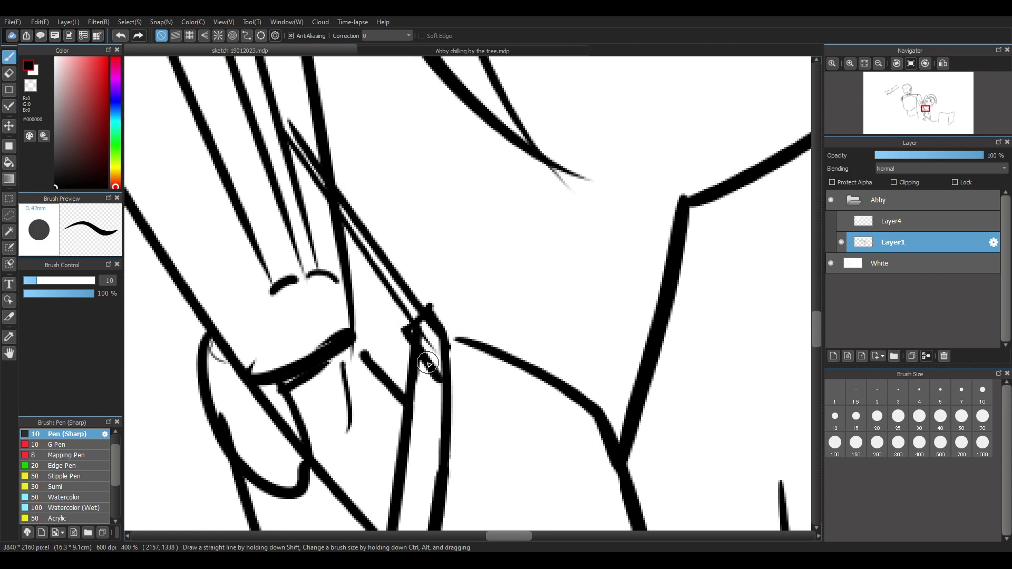
pyautogui.press('e')
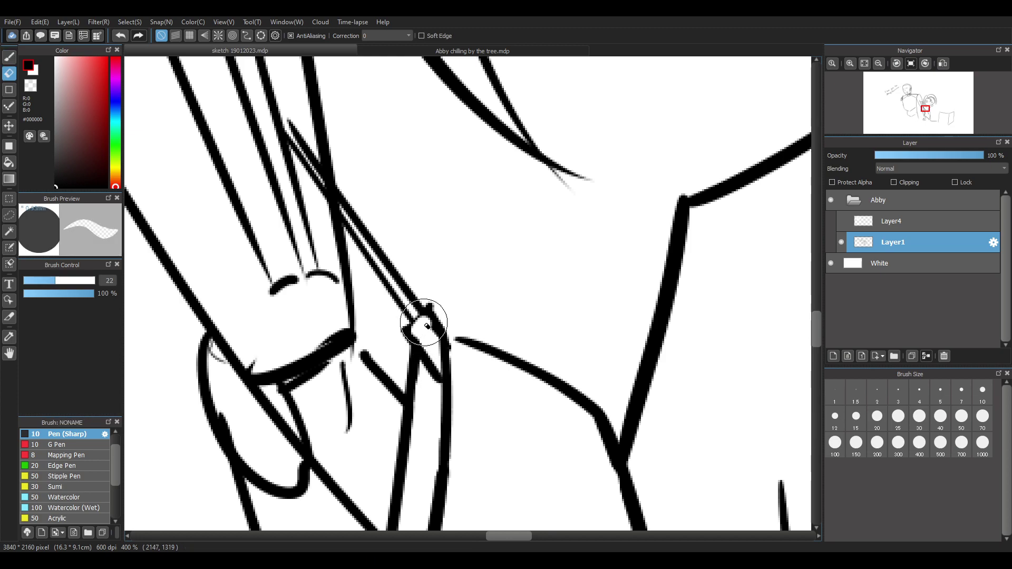
pyautogui.press('b')
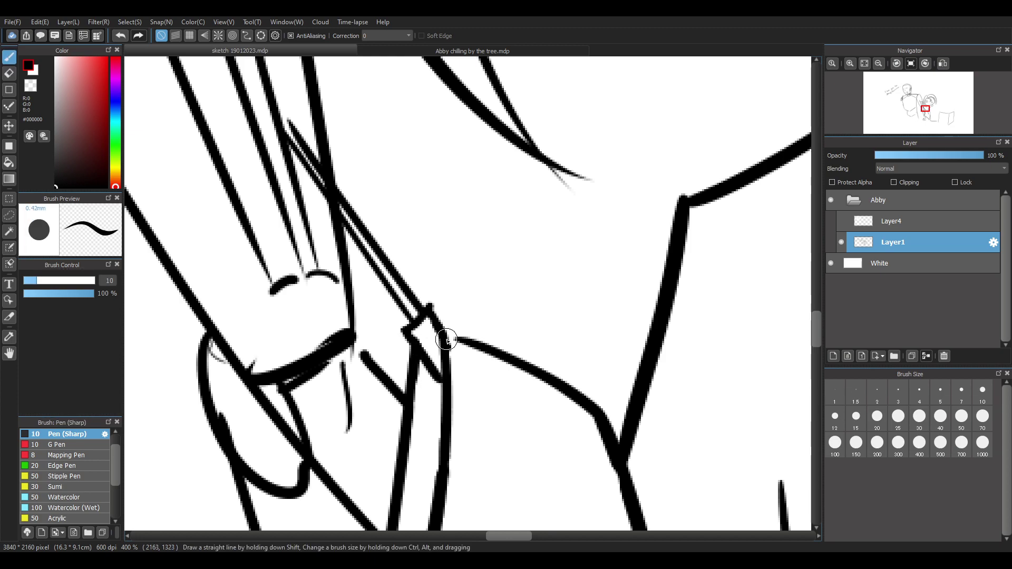
# Connect the shoulder line to the sleeve's upper corner and add a small notch at the fold's lower end
pyautogui.hotkey('ctrl', 'z')
pyautogui.moveTo(449, 337); pyautogui.dragTo(473, 344)
pyautogui.hotkey('ctrl', 'z')
pyautogui.hotkey('ctrl', 'z')
pyautogui.moveTo(437, 379)
pyautogui.mouseDown()
pyautogui.moveTo(430, 391)
pyautogui.moveTo(443, 415)
pyautogui.moveTo(442, 404)
pyautogui.mouseUp()
pyautogui.hotkey('ctrl', 'z')
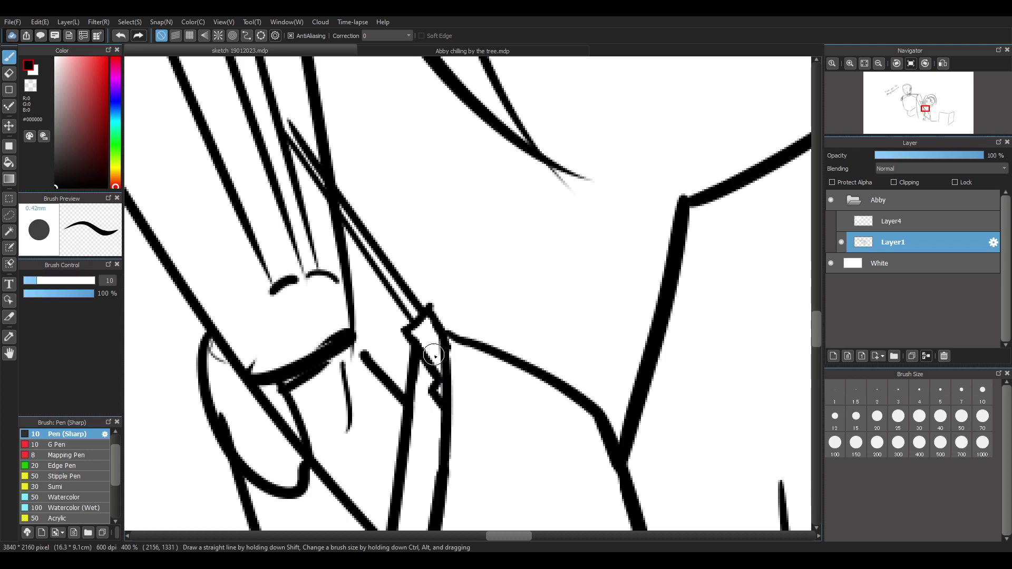
# Close the upper tip of the narrow double-line rod and erase the forearm edge where it crosses inside it
pyautogui.moveTo(411, 330); pyautogui.dragTo(428, 315)
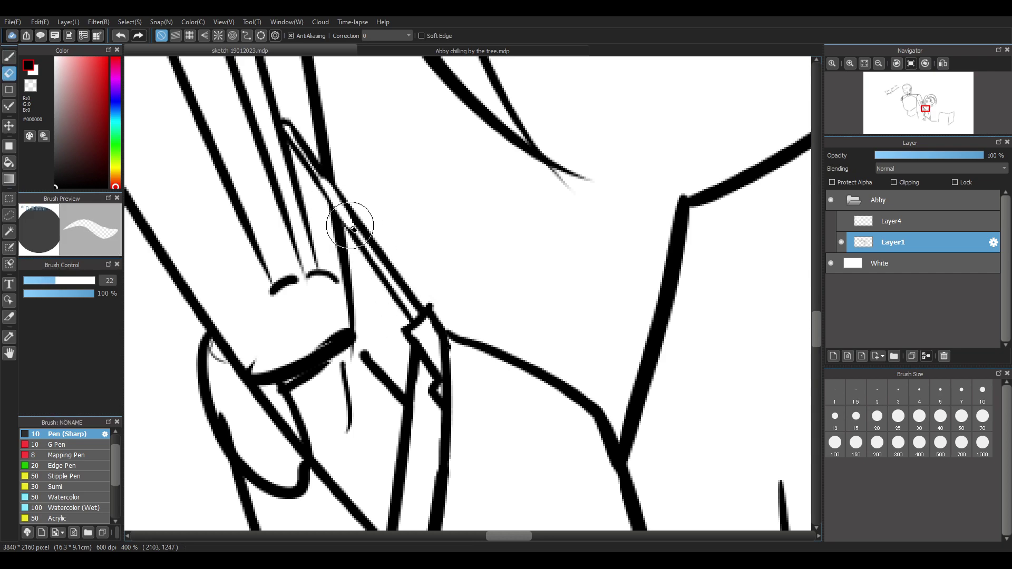
pyautogui.hotkey('ctrl', 'z')
pyautogui.moveTo(324, 193)
pyautogui.mouseDown()
pyautogui.moveTo(349, 228)
pyautogui.moveTo(339, 218)
pyautogui.mouseUp()
pyautogui.hotkey('ctrl', 'z')
pyautogui.hotkey('ctrl', 'z')
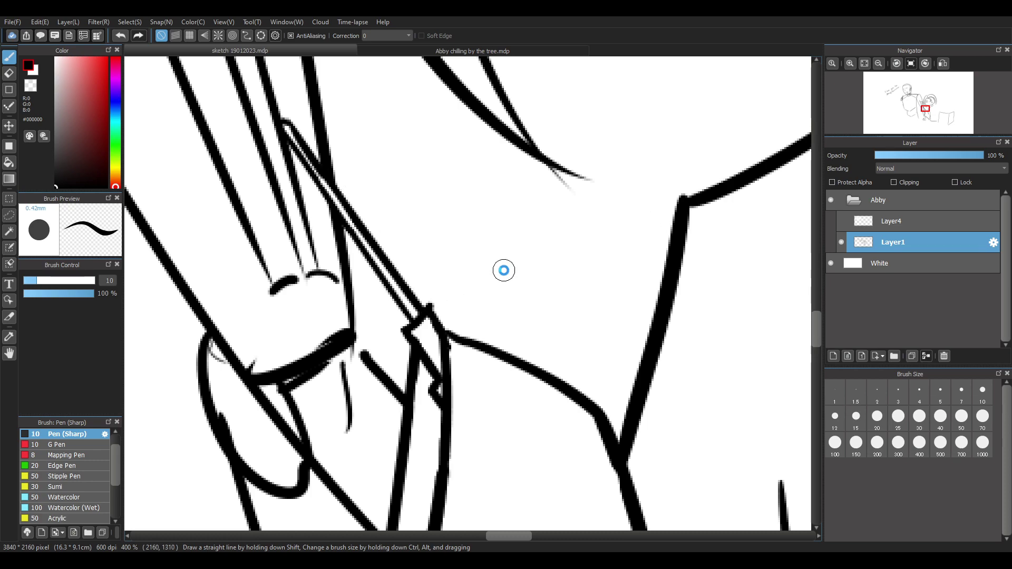
# Erase the end of the companion's diagonal forearm line that runs inside Abby's sleeve strip
pyautogui.scroll(-3, 504, 270)
pyautogui.scroll(2, 492, 300)
pyautogui.scroll(2, 491, 301)
pyautogui.scroll(-2, 452, 290)
pyautogui.scroll(2, 454, 295)
pyautogui.press('e')
pyautogui.moveTo(415, 316)
pyautogui.mouseDown()
pyautogui.moveTo(452, 377)
pyautogui.moveTo(447, 344)
pyautogui.moveTo(453, 375)
pyautogui.moveTo(470, 333)
pyautogui.mouseUp()
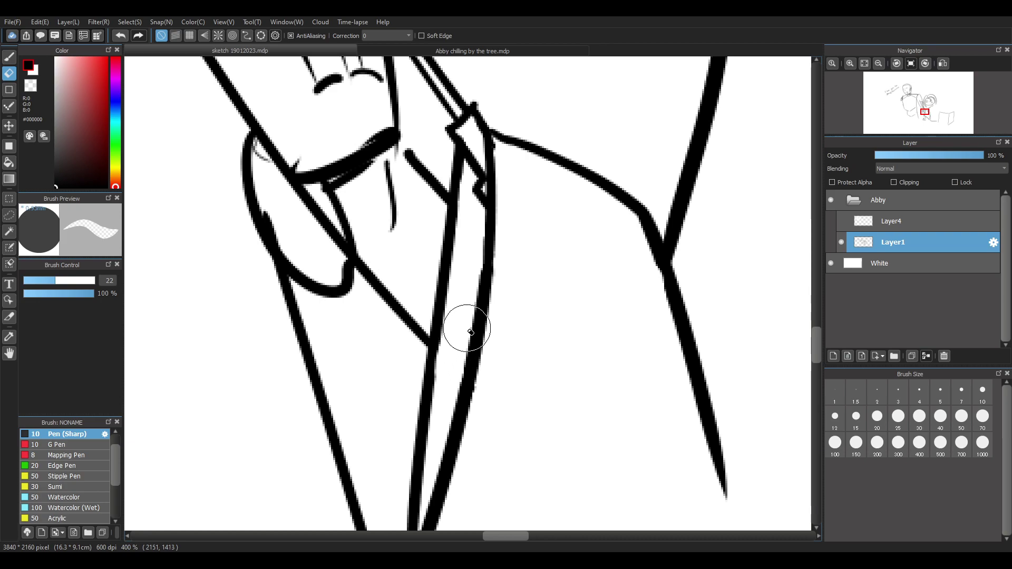
pyautogui.scroll(-2, 474, 323)
pyautogui.scroll(2, 404, 274)
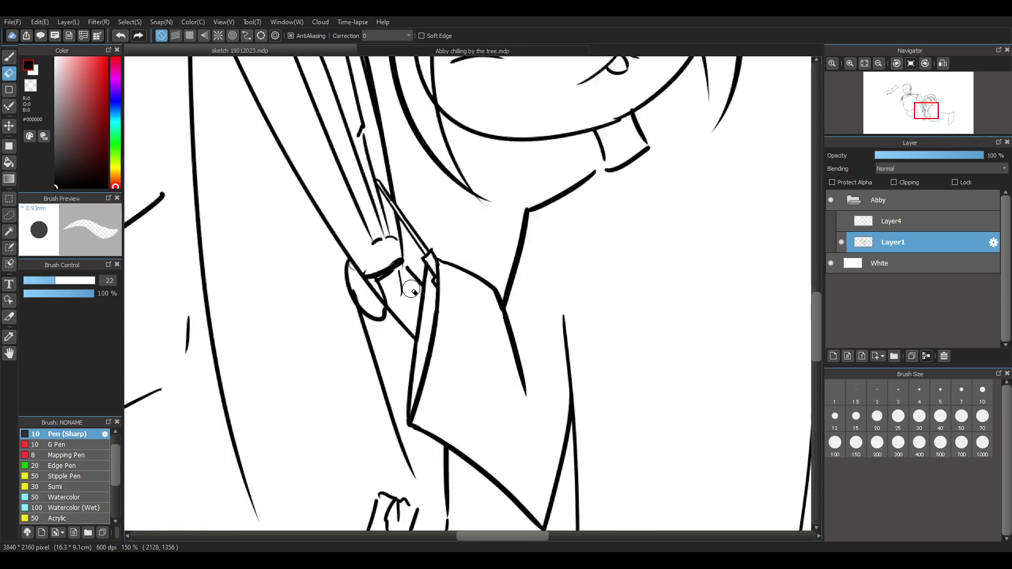
# Erase the short stray stroke below the companion's wrist edge and the forearm line inside the oval joint
pyautogui.moveTo(404, 275)
pyautogui.mouseDown()
pyautogui.moveTo(373, 273)
pyautogui.moveTo(391, 318)
pyautogui.moveTo(388, 265)
pyautogui.moveTo(316, 302)
pyautogui.moveTo(338, 288)
pyautogui.moveTo(327, 291)
pyautogui.moveTo(348, 308)
pyautogui.moveTo(322, 312)
pyautogui.moveTo(289, 284)
pyautogui.moveTo(318, 312)
pyautogui.moveTo(323, 344)
pyautogui.mouseUp()
pyautogui.press('b')
pyautogui.press('e')
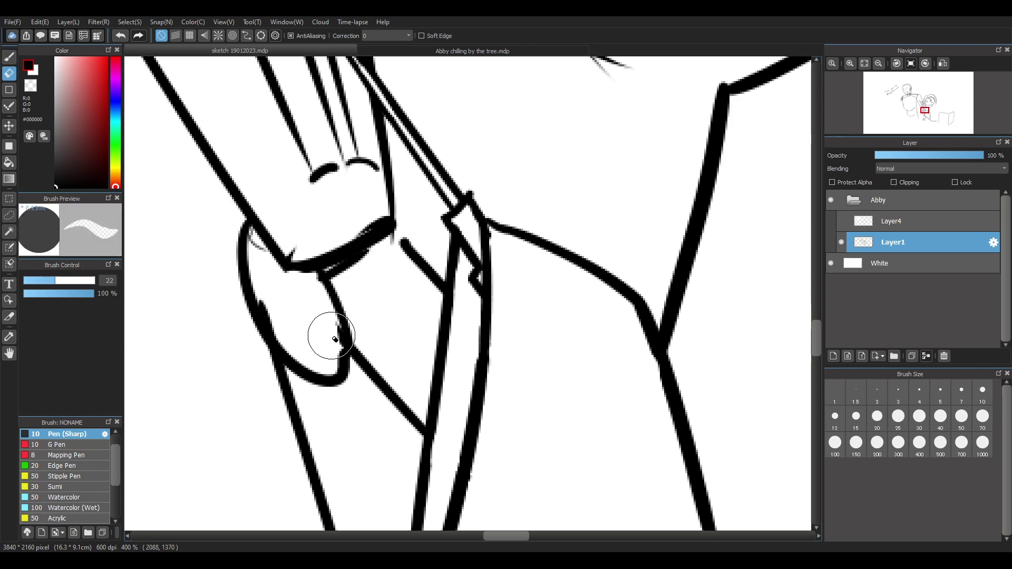
# Redraw the oval joint's inner edge up to the wrist edge and join the short diagonal to the wrist corner
pyautogui.press('b')
pyautogui.moveTo(300, 272); pyautogui.dragTo(342, 335)
pyautogui.press('e')
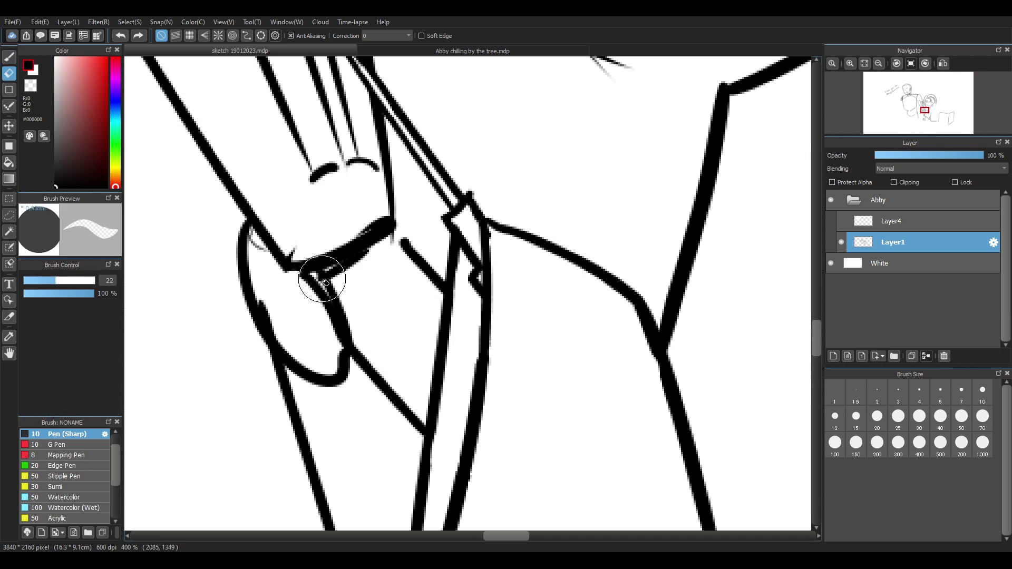
pyautogui.hotkey('ctrl', 'z')
pyautogui.hotkey('ctrl', 'z')
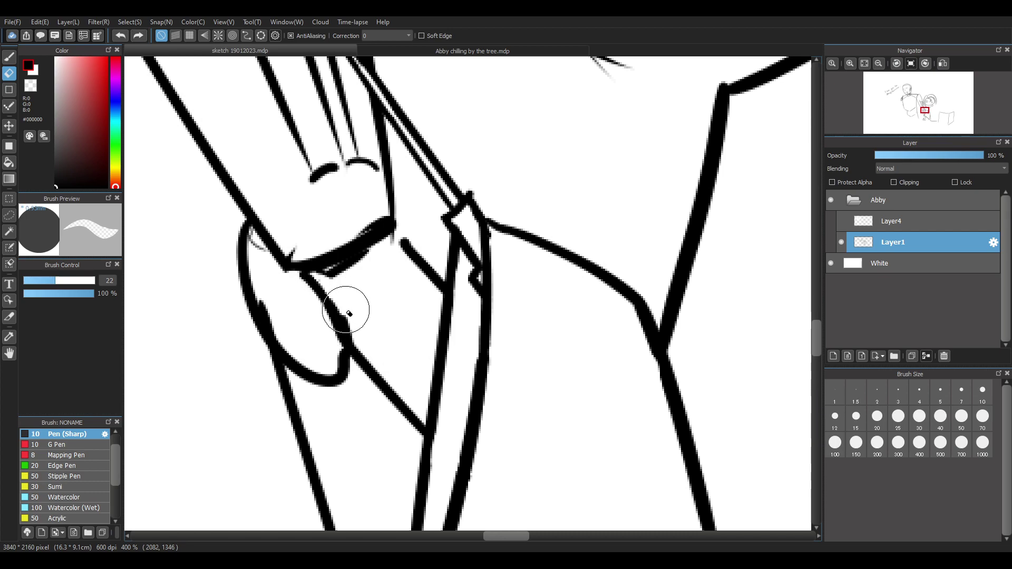
pyautogui.press('b')
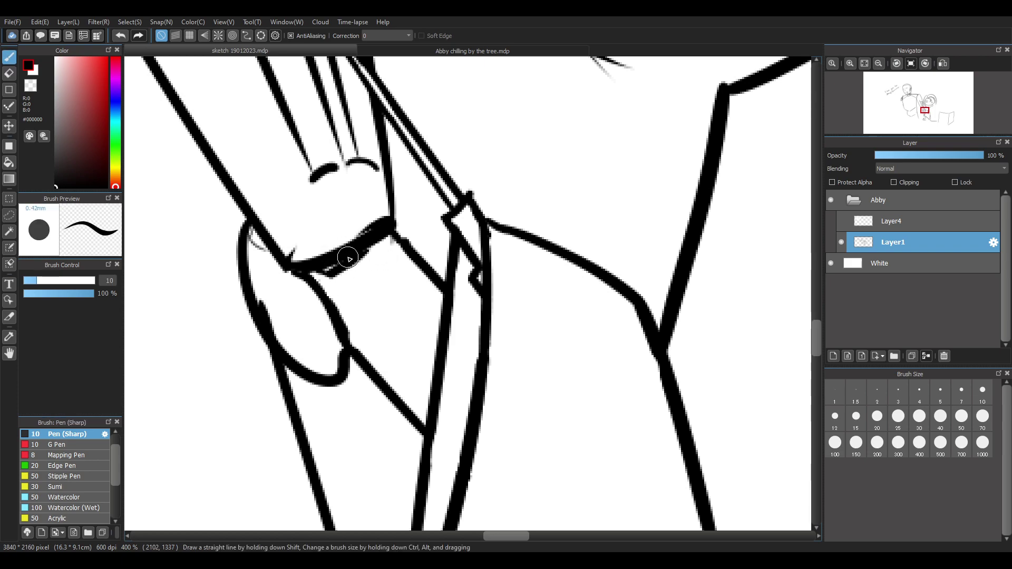
pyautogui.press('e')
pyautogui.press('b')
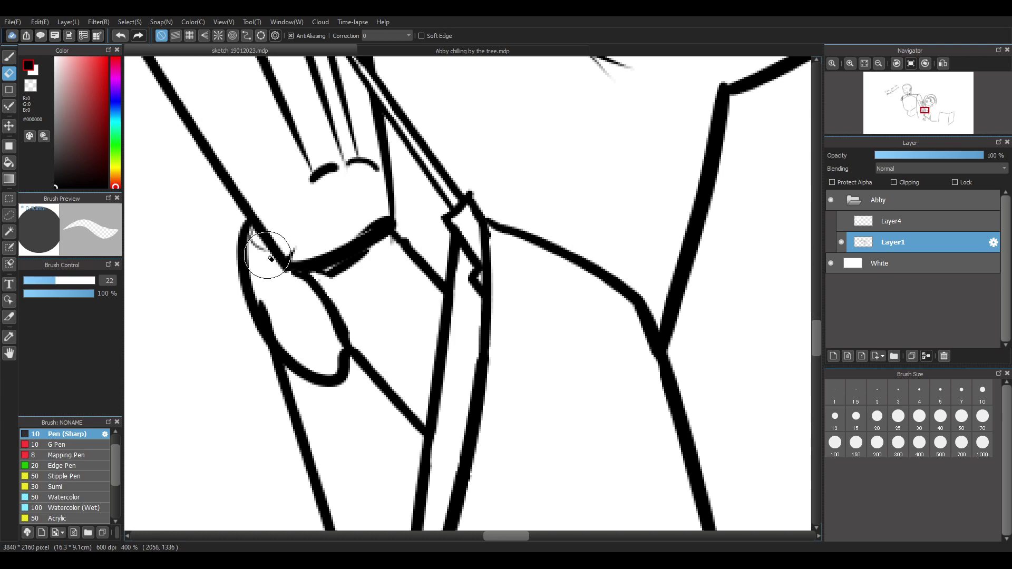
# Reshape the oval joint's outer edge into one smooth curve from the forearm line, erasing the old outline around it
pyautogui.moveTo(258, 246); pyautogui.dragTo(252, 287)
pyautogui.hotkey('ctrl', 'z')
pyautogui.moveTo(260, 246); pyautogui.dragTo(254, 287)
pyautogui.press('e')
pyautogui.moveTo(235, 224)
pyautogui.mouseDown()
pyautogui.moveTo(246, 233)
pyautogui.moveTo(227, 289)
pyautogui.mouseUp()
pyautogui.hotkey('ctrl', 'z')
pyautogui.moveTo(239, 227)
pyautogui.mouseDown()
pyautogui.moveTo(278, 318)
pyautogui.moveTo(266, 285)
pyautogui.moveTo(269, 295)
pyautogui.mouseUp()
pyautogui.press('b')
pyautogui.moveTo(253, 254); pyautogui.dragTo(276, 339)
pyautogui.press('e')
pyautogui.press('b')
pyautogui.press('e')
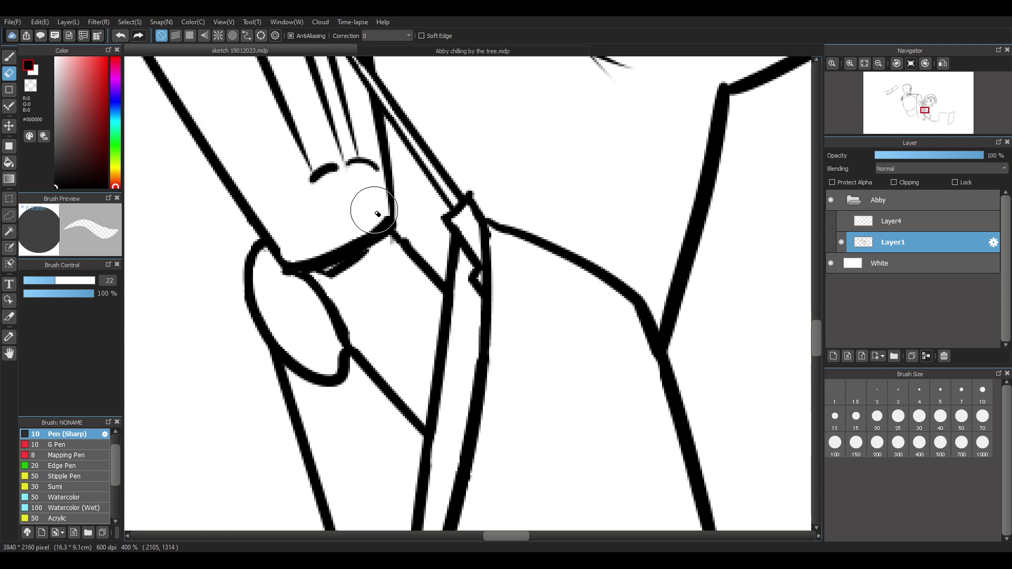
# Clean the companion's wrist edge into a single line by erasing the doubled strokes beneath it
pyautogui.press('b')
pyautogui.press('e')
pyautogui.moveTo(344, 267)
pyautogui.mouseDown()
pyautogui.moveTo(315, 275)
pyautogui.moveTo(370, 253)
pyautogui.moveTo(321, 267)
pyautogui.mouseUp()
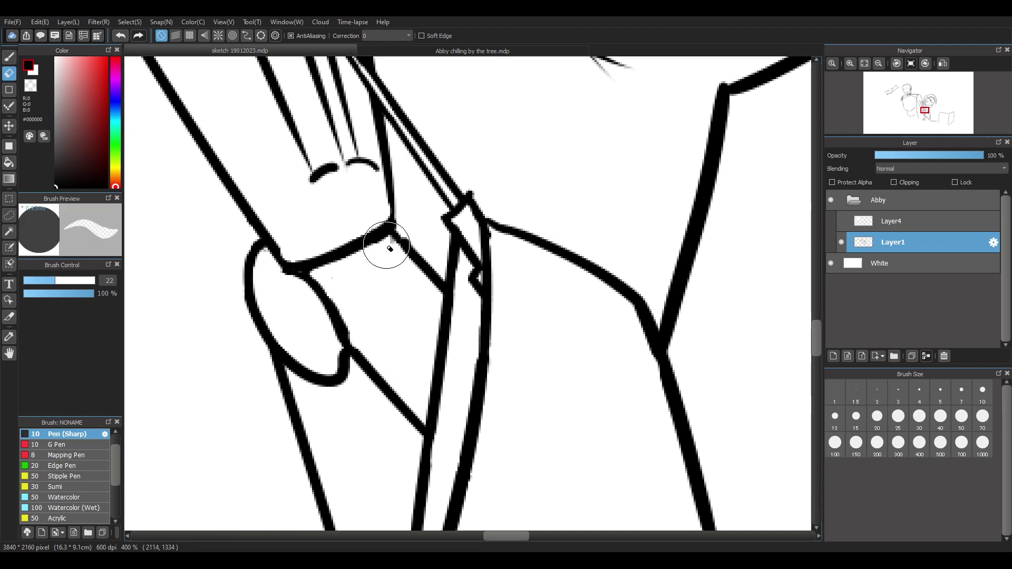
pyautogui.press('p')
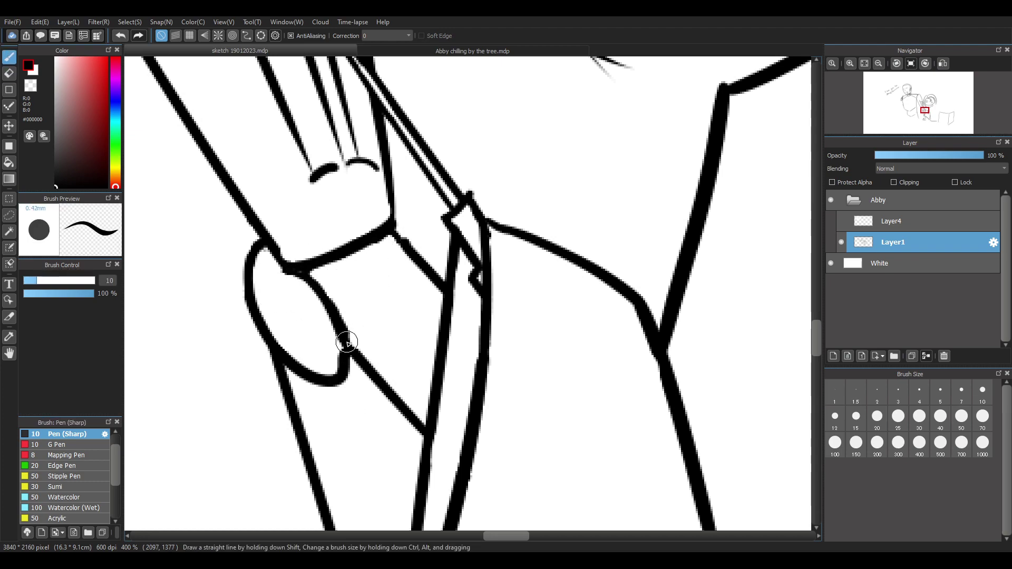
pyautogui.press('e')
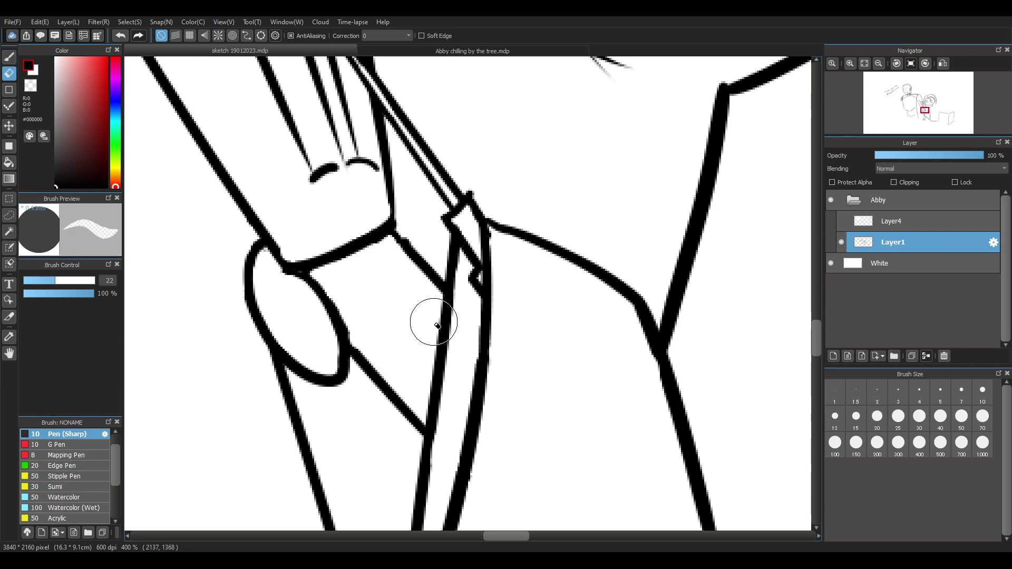
# Erase the line overshoot below the lower tip of Abby's sleeve to leave a sharp corner
pyautogui.scroll(-4, 468, 306)
pyautogui.scroll(-2, 469, 305)
pyautogui.scroll(4, 469, 309)
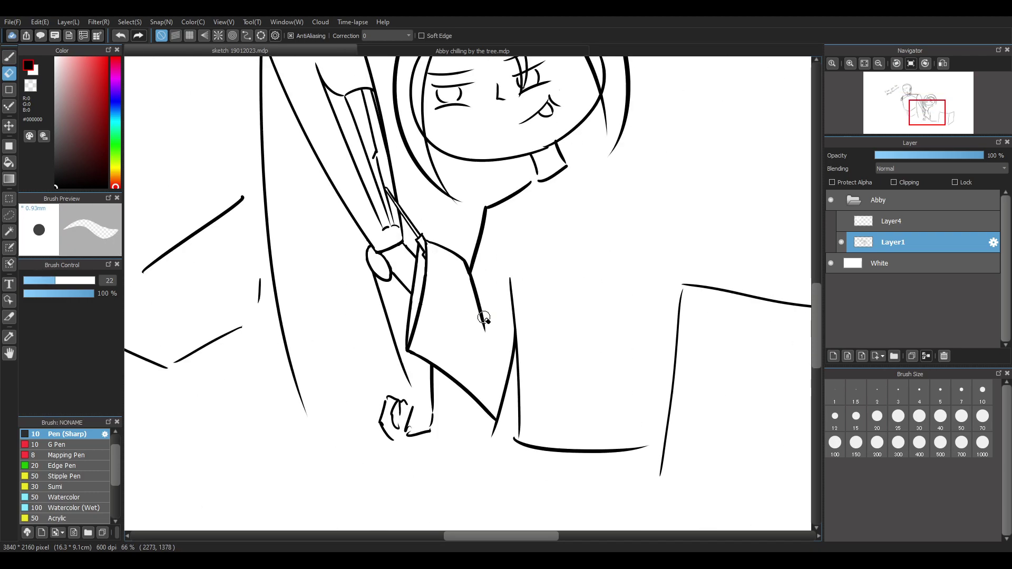
pyautogui.scroll(-2, 469, 317)
pyautogui.scroll(4, 512, 526)
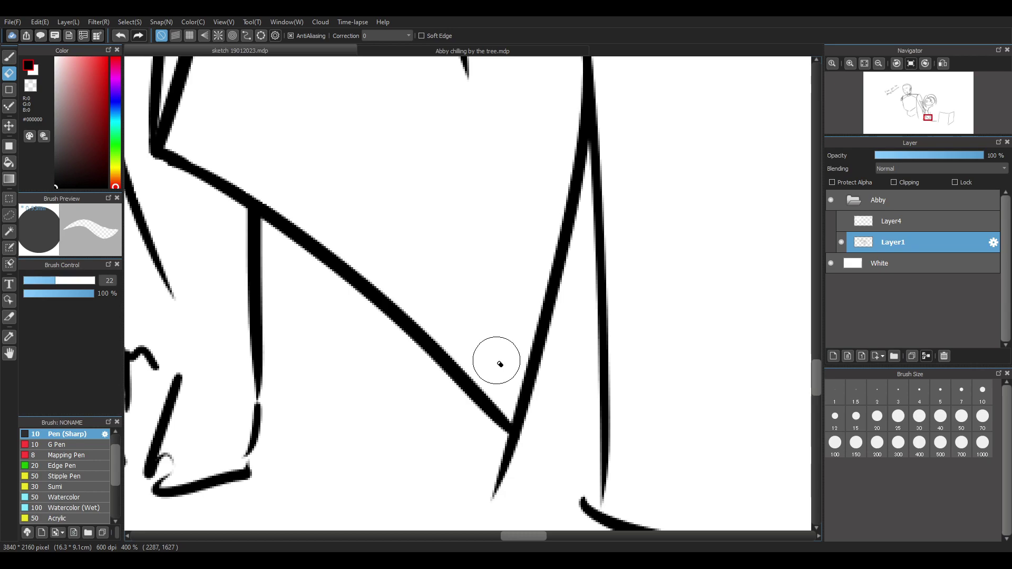
pyautogui.moveTo(818, 368); pyautogui.dragTo(813, 375)
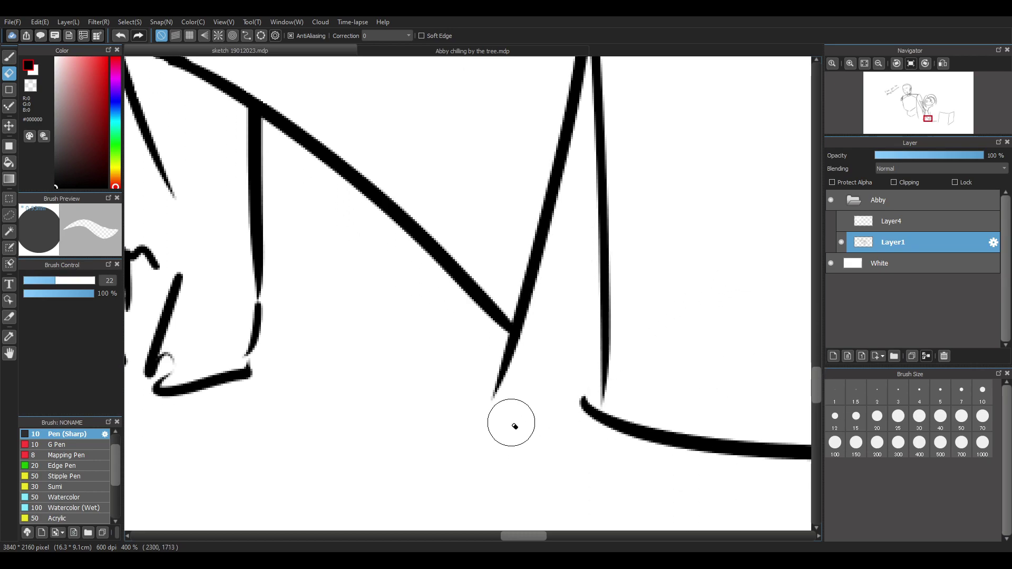
pyautogui.moveTo(480, 430); pyautogui.dragTo(499, 350)
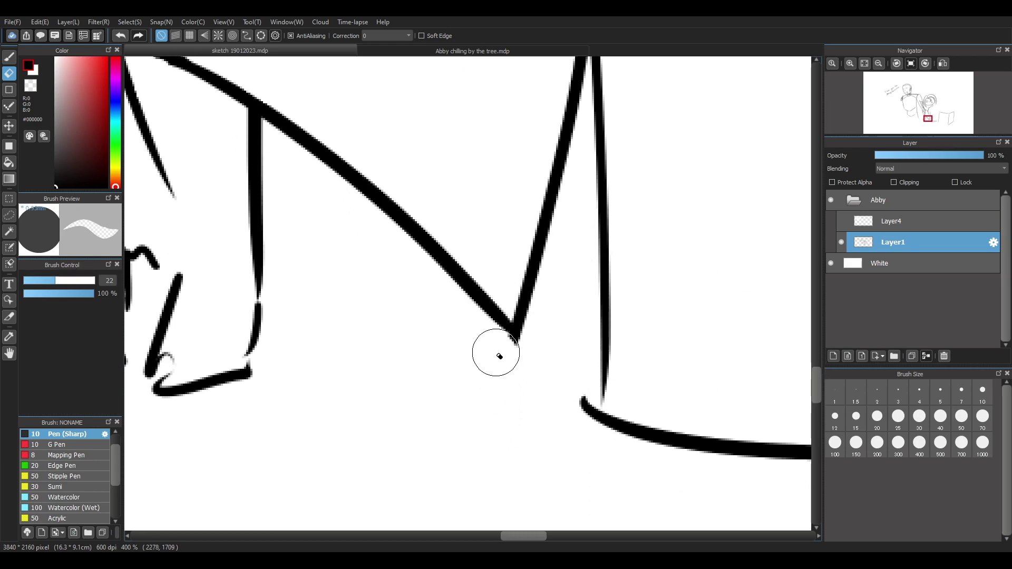
# Extend Abby's vertical torso line down to the curved base line and clean up that corner
pyautogui.press('b')
pyautogui.moveTo(605, 371)
pyautogui.mouseDown()
pyautogui.moveTo(605, 414)
pyautogui.moveTo(588, 425)
pyautogui.mouseUp()
pyautogui.press('e')
pyautogui.hotkey('ctrl', 'z')
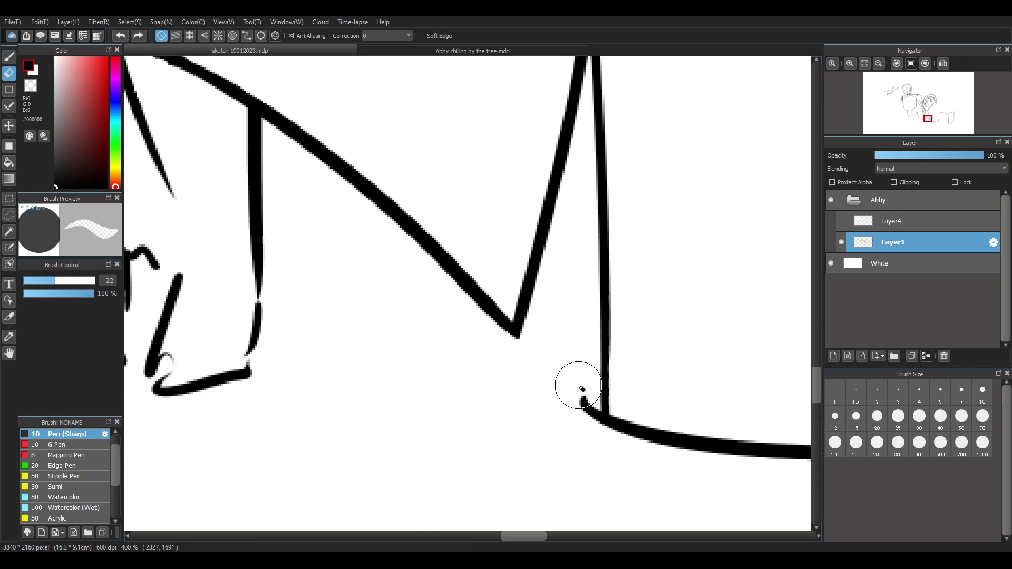
# Review the overall composition of the companion, Abby and the box shape at several zoom levels
pyautogui.scroll(-5, 611, 379)
pyautogui.scroll(3, 628, 377)
pyautogui.scroll(-3, 567, 385)
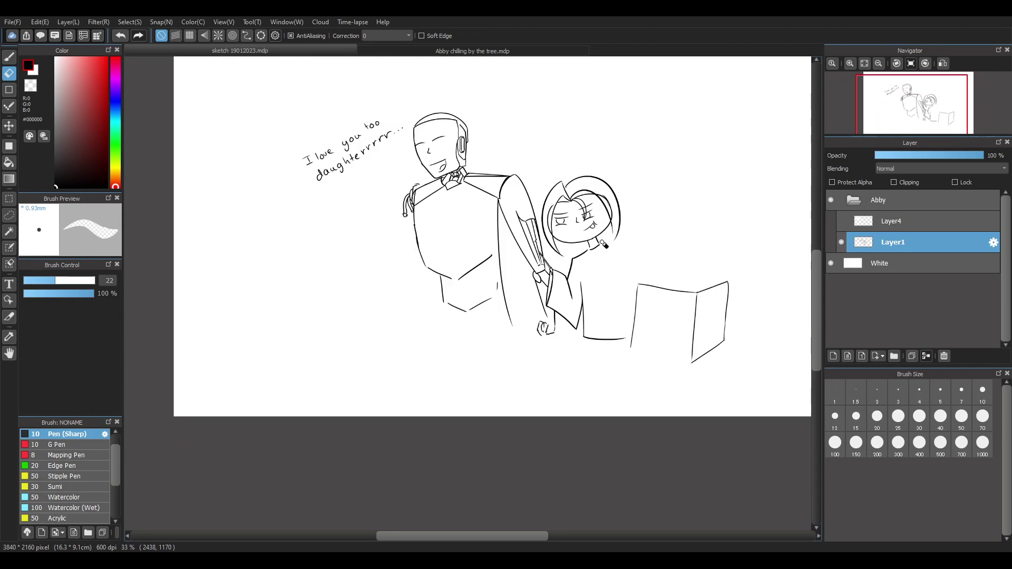
pyautogui.scroll(5, 622, 208)
pyautogui.scroll(-2, 595, 404)
pyautogui.scroll(-3, 612, 422)
pyautogui.scroll(2, 549, 416)
pyautogui.scroll(-2, 335, 314)
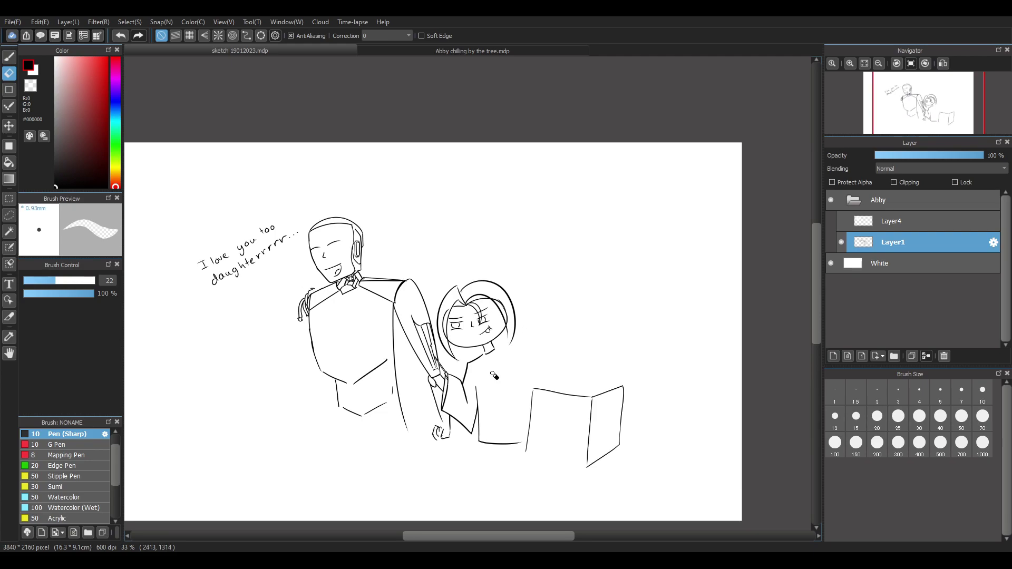
pyautogui.moveTo(815, 283)
pyautogui.mouseDown()
pyautogui.moveTo(814, 311)
pyautogui.moveTo(815, 302)
pyautogui.mouseUp()
pyautogui.scroll(4, 553, 232)
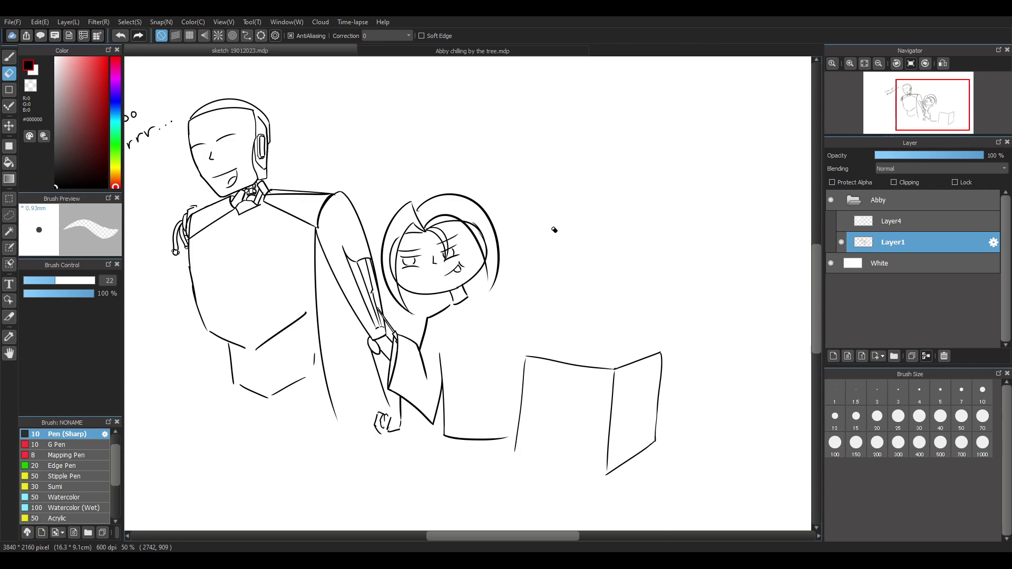
pyautogui.scroll(-5, 549, 233)
pyautogui.scroll(5, 402, 196)
pyautogui.scroll(-3, 659, 276)
pyautogui.scroll(2, 696, 323)
pyautogui.scroll(-1, 689, 307)
pyautogui.scroll(1, 690, 231)
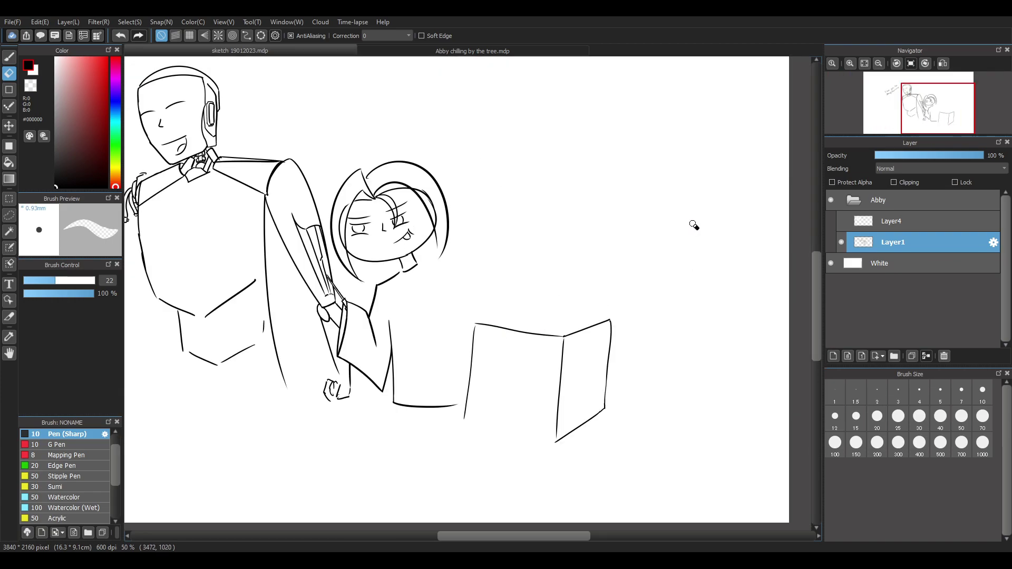
pyautogui.scroll(-2, 379, 223)
pyautogui.scroll(1, 375, 368)
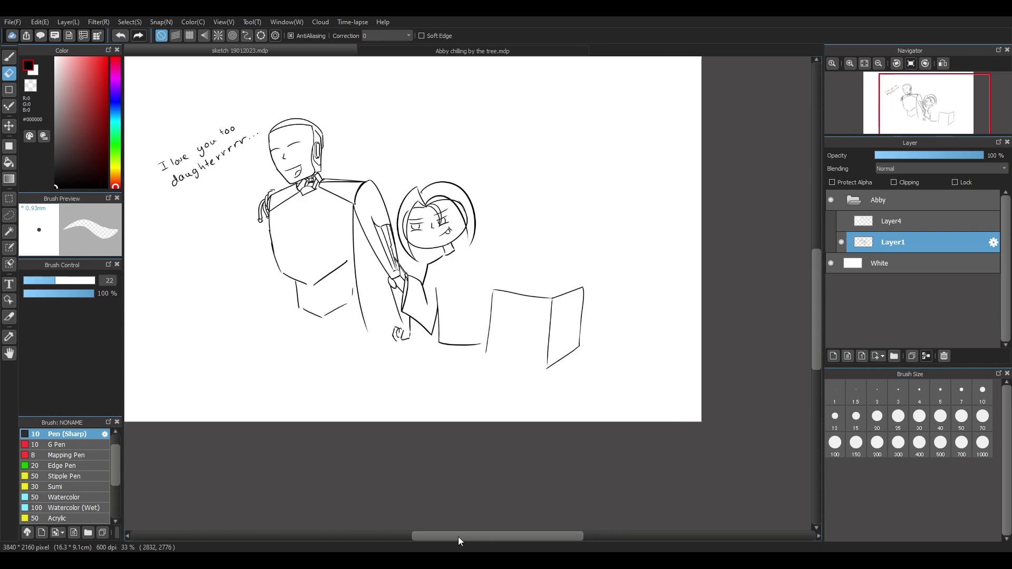
# Draw a long leg line from the companion's lowest waist point, slanting down to near the canvas's lower edge
pyautogui.scroll(1, 374, 368)
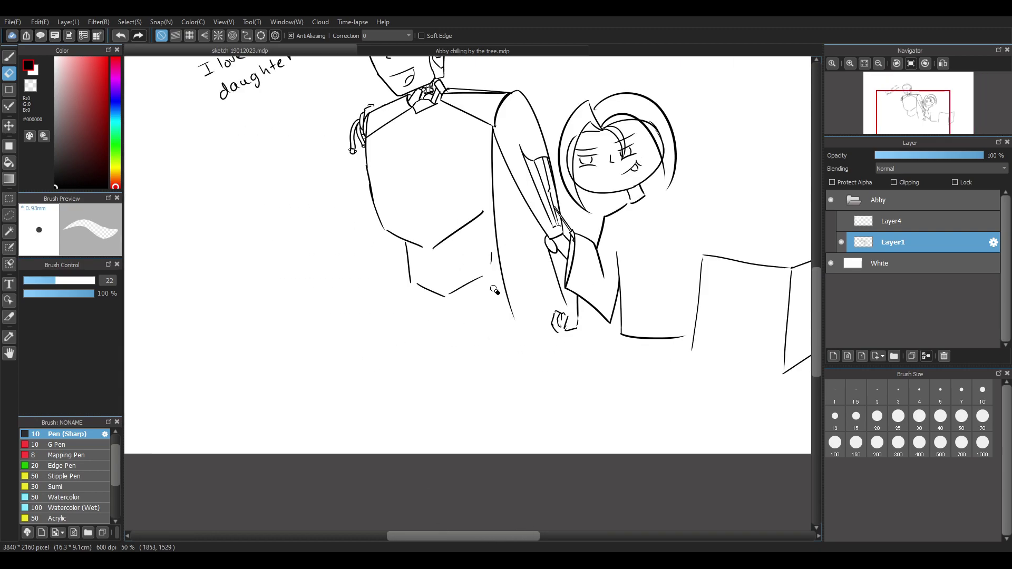
pyautogui.press('b')
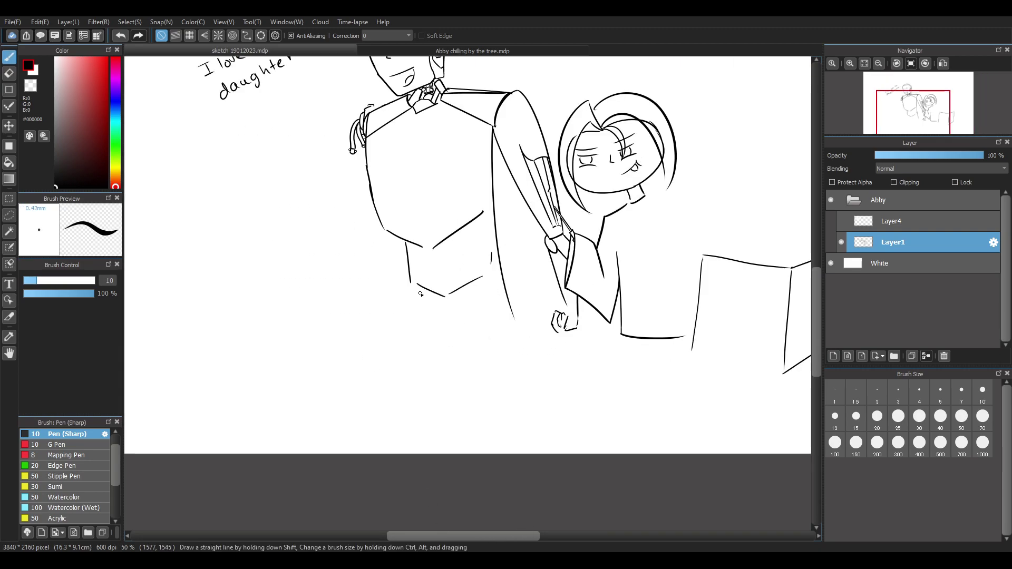
pyautogui.moveTo(419, 288); pyautogui.dragTo(392, 320)
pyautogui.moveTo(816, 284); pyautogui.dragTo(813, 271)
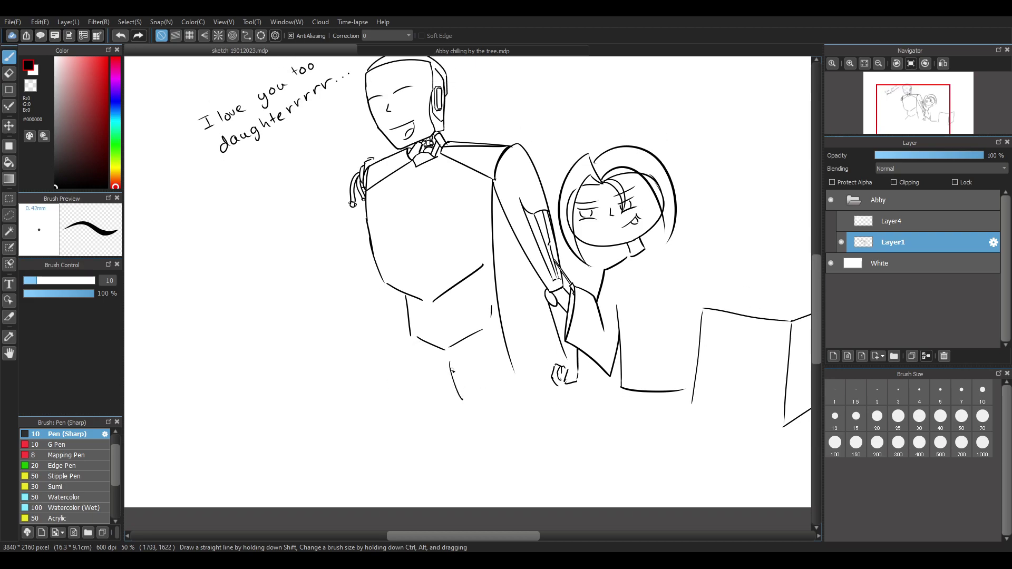
pyautogui.moveTo(481, 413); pyautogui.dragTo(507, 506)
pyautogui.hotkey('ctrl', 'z')
pyautogui.hotkey('ctrl', 'z')
pyautogui.moveTo(449, 364); pyautogui.dragTo(474, 498)
pyautogui.hotkey('ctrl', 'z')
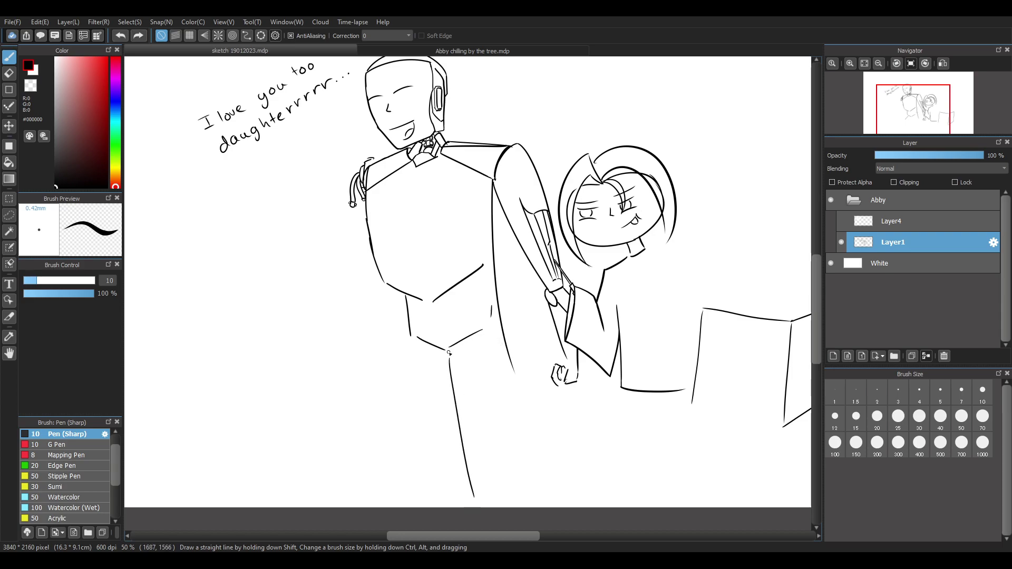
# Draw the companion's outer leg line from the waist's outer corner nearly straight down to the canvas's lower edge
pyautogui.moveTo(409, 339)
pyautogui.mouseDown()
pyautogui.moveTo(391, 502)
pyautogui.moveTo(419, 506)
pyautogui.mouseUp()
pyautogui.hotkey('ctrl', 'z')
pyautogui.hotkey('ctrl', 'z')
pyautogui.moveTo(411, 339); pyautogui.dragTo(433, 490)
pyautogui.hotkey('ctrl', 'z')
pyautogui.moveTo(412, 345); pyautogui.dragTo(410, 502)
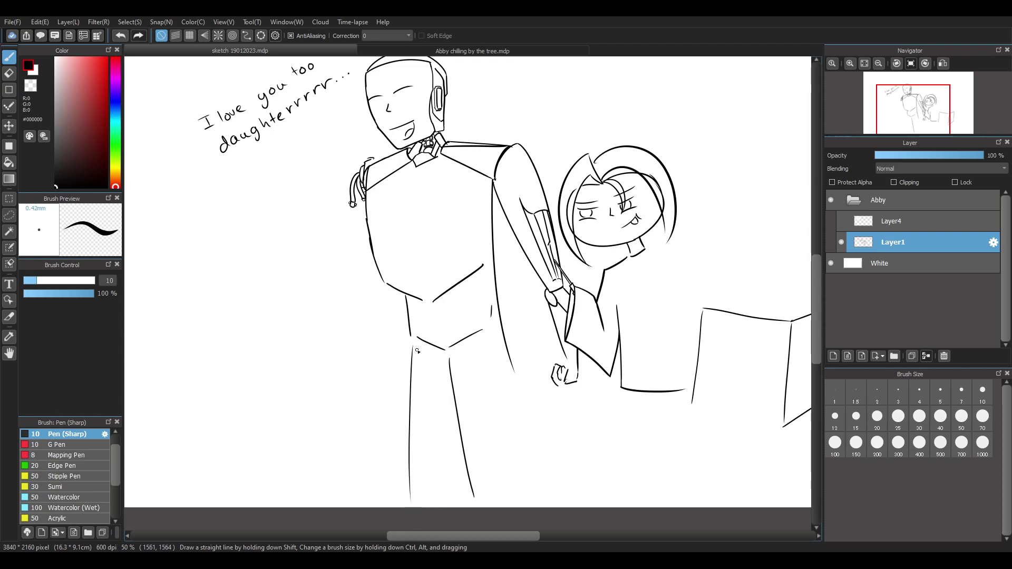
# Undo the companion's outer leg line together with the trial redraws of it
pyautogui.moveTo(415, 336); pyautogui.dragTo(407, 506)
pyautogui.hotkey('ctrl', 'z')
pyautogui.hotkey('ctrl', 'z')
pyautogui.moveTo(409, 336); pyautogui.dragTo(397, 495)
pyautogui.hotkey('ctrl', 'z')
pyautogui.moveTo(415, 333); pyautogui.dragTo(397, 498)
pyautogui.hotkey('ctrl', 'z')
pyautogui.hotkey('ctrl', 'z')
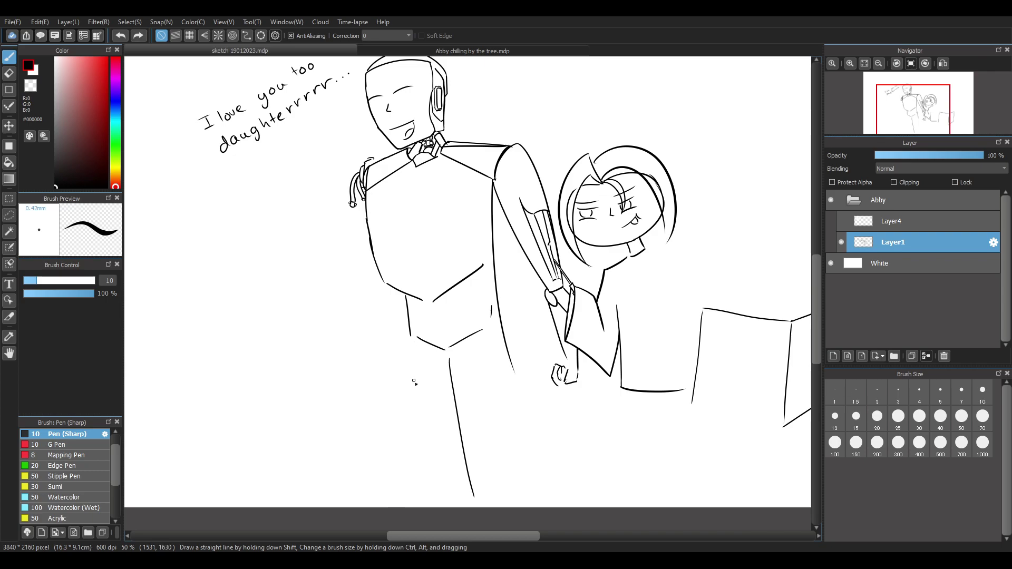
# Redraw the companion's leg nearest Abby as two lines slanting to the canvas's lower edge, with a small knee break in the outer line
pyautogui.hotkey('ctrl', 'z')
pyautogui.moveTo(445, 363); pyautogui.dragTo(488, 506)
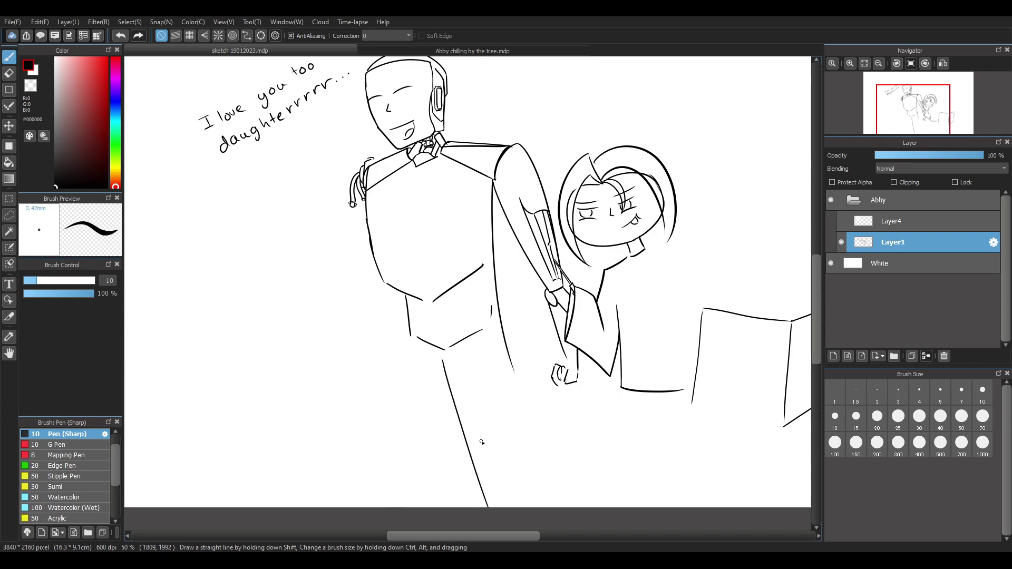
pyautogui.hotkey('ctrl', 'z')
pyautogui.moveTo(448, 362); pyautogui.dragTo(509, 506)
pyautogui.moveTo(515, 369)
pyautogui.mouseDown()
pyautogui.moveTo(527, 467)
pyautogui.moveTo(525, 399)
pyautogui.moveTo(550, 500)
pyautogui.moveTo(537, 454)
pyautogui.mouseUp()
pyautogui.hotkey('ctrl', 'z')
pyautogui.hotkey('ctrl', 'z')
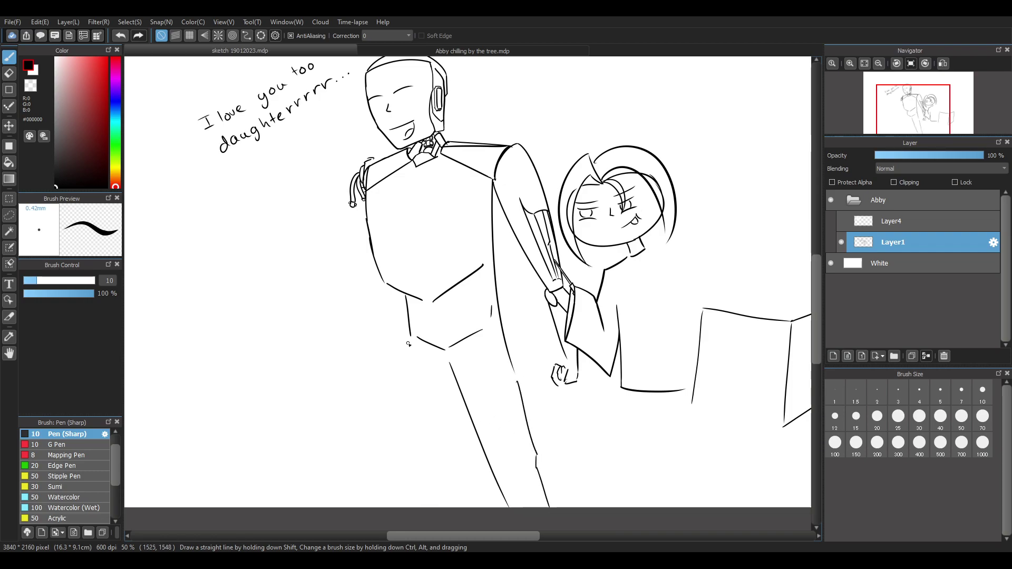
# Try drawing the companion's other leg with a bend at the knee and an inner line down to the canvas's lower edge
pyautogui.moveTo(413, 410); pyautogui.dragTo(394, 519)
pyautogui.moveTo(458, 395); pyautogui.dragTo(440, 491)
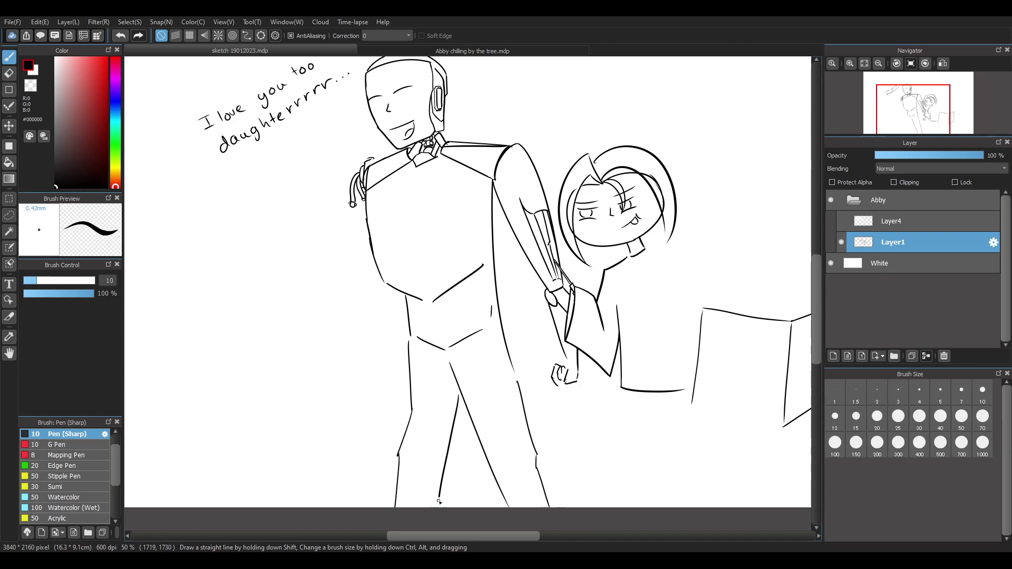
pyautogui.hotkey('ctrl', 'z')
pyautogui.hotkey('ctrl', 'z')
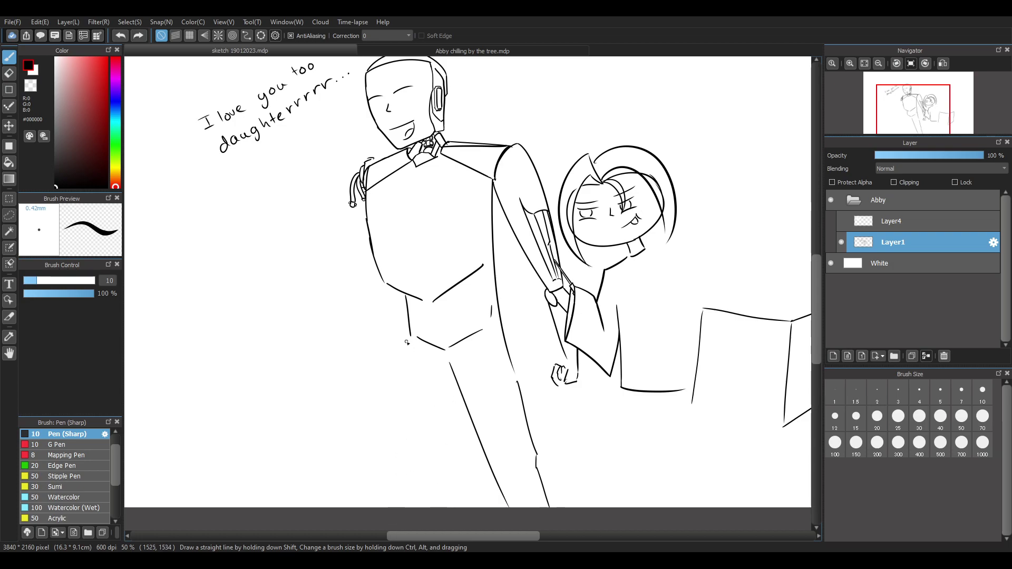
pyautogui.hotkey('ctrl', 'z')
# Try drawing the companion's other leg as two nearly straight lines without a knee bend
pyautogui.moveTo(408, 338); pyautogui.dragTo(394, 425)
pyautogui.moveTo(396, 419); pyautogui.dragTo(410, 511)
pyautogui.hotkey('ctrl', 'z')
pyautogui.moveTo(408, 338); pyautogui.dragTo(405, 507)
pyautogui.hotkey('ctrl', 'z')
pyautogui.moveTo(411, 343); pyautogui.dragTo(408, 498)
pyautogui.moveTo(448, 386); pyautogui.dragTo(445, 505)
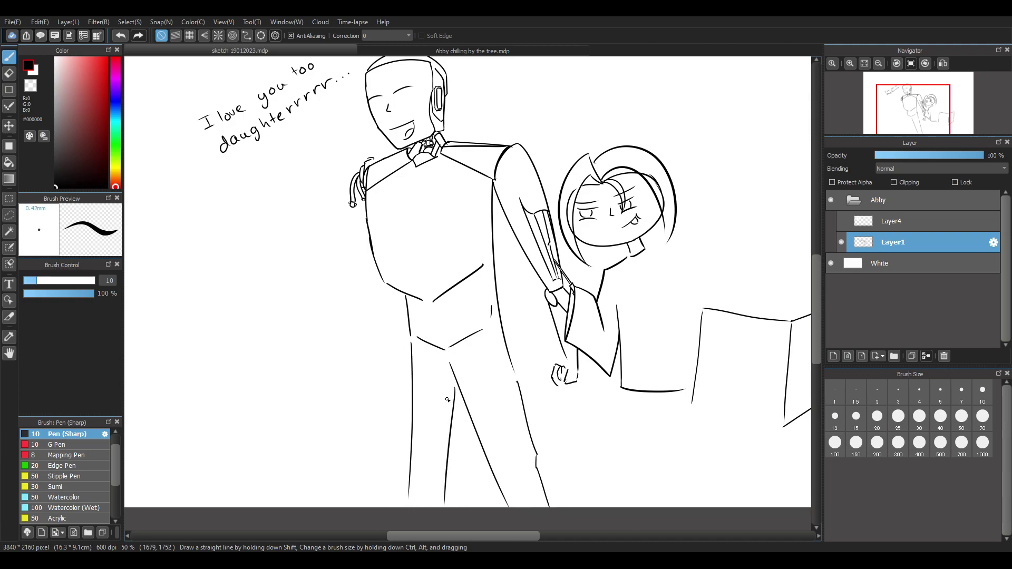
pyautogui.hotkey('ctrl', 'z')
pyautogui.hotkey('ctrl', 'z')
# Draw the companion's other leg as a shortened form with two sides and a curved base above the canvas's lower edge
pyautogui.moveTo(409, 342); pyautogui.dragTo(403, 473)
pyautogui.hotkey('ctrl', 'z')
pyautogui.moveTo(412, 352); pyautogui.dragTo(389, 506)
pyautogui.hotkey('ctrl', 'z')
pyautogui.moveTo(411, 346); pyautogui.dragTo(412, 419)
pyautogui.hotkey('ctrl', 'z')
pyautogui.moveTo(410, 337); pyautogui.dragTo(401, 463)
pyautogui.hotkey('ctrl', 'z')
pyautogui.moveTo(411, 343)
pyautogui.mouseDown()
pyautogui.moveTo(403, 446)
pyautogui.moveTo(402, 436)
pyautogui.mouseUp()
pyautogui.hotkey('ctrl', 'z')
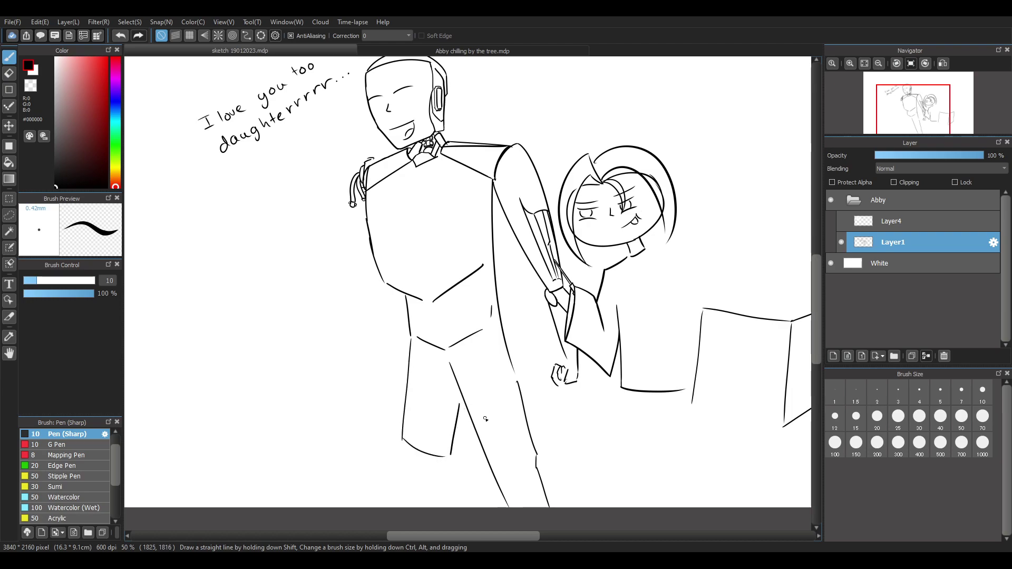
# Try a line slanting outward from the short leg's base, and undo it along with the leg's curved base and inner side
pyautogui.scroll(-2, 481, 417)
pyautogui.scroll(3, 459, 452)
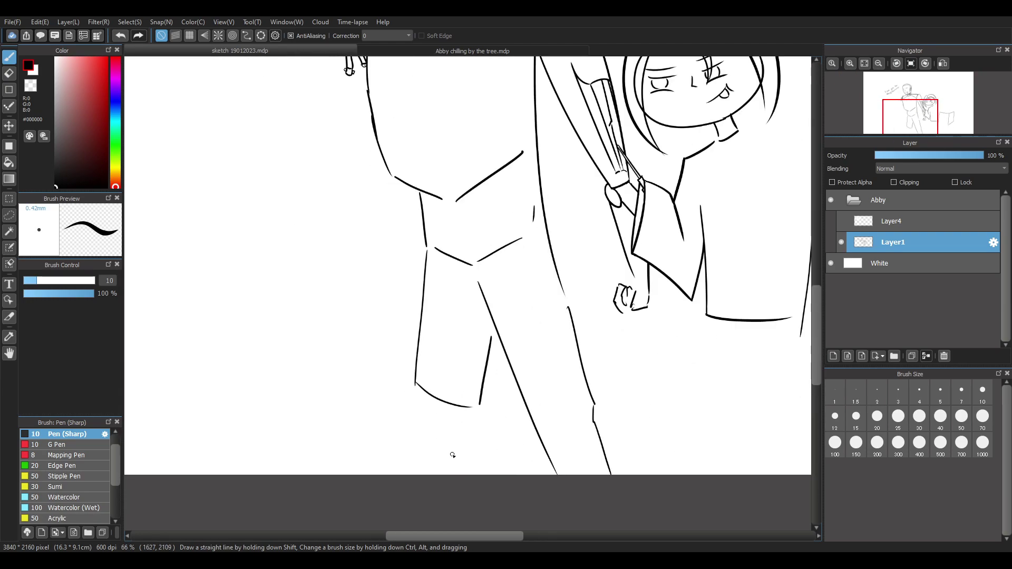
pyautogui.moveTo(406, 378); pyautogui.dragTo(323, 425)
pyautogui.hotkey('ctrl', 'z')
pyautogui.moveTo(416, 359); pyautogui.dragTo(335, 408)
pyautogui.hotkey('ctrl', 'z')
pyautogui.moveTo(408, 374); pyautogui.dragTo(327, 422)
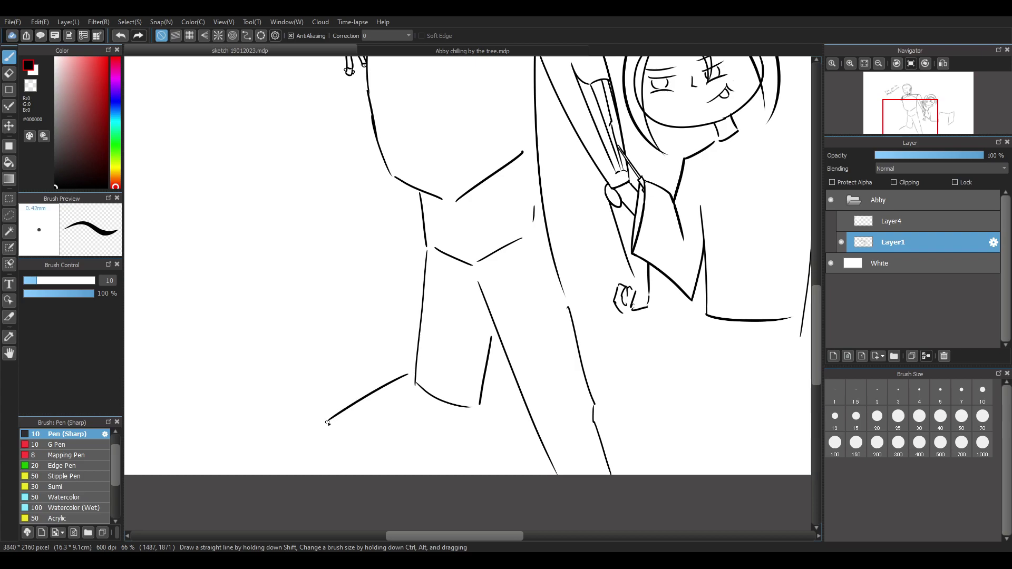
pyautogui.hotkey('ctrl', 'z')
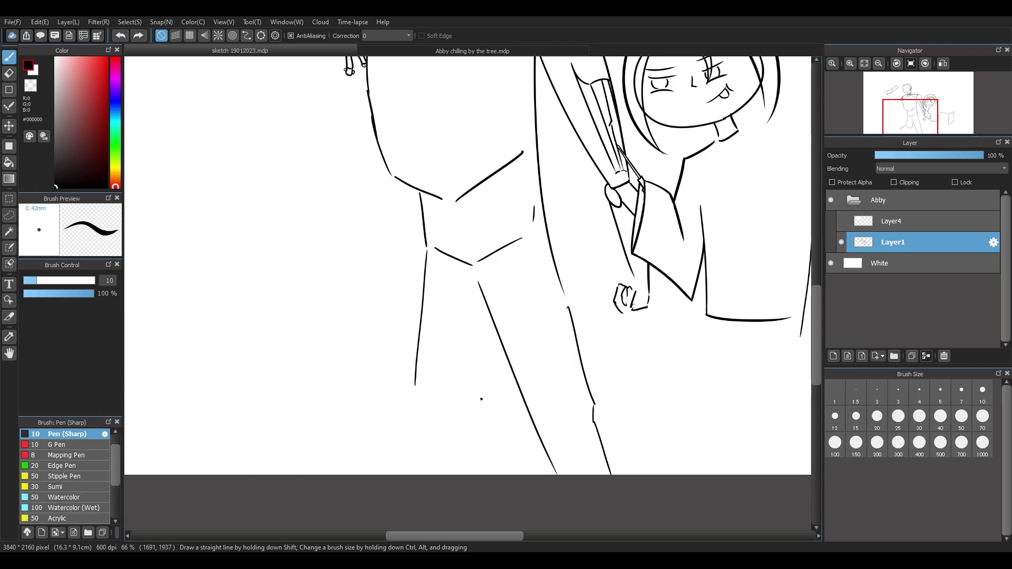
# Redraw the short leg's curved base and its inner side line up to the other leg
pyautogui.moveTo(416, 385); pyautogui.dragTo(473, 397)
pyautogui.hotkey('ctrl', 'z')
pyautogui.moveTo(488, 306)
pyautogui.mouseDown()
pyautogui.moveTo(472, 397)
pyautogui.moveTo(471, 375)
pyautogui.mouseUp()
pyautogui.hotkey('ctrl', 'z')
pyautogui.hotkey('ctrl', 'z')
pyautogui.moveTo(485, 303); pyautogui.dragTo(471, 399)
# Join the short leg's outer side to its curved base and erase the overshoot at the inner corner
pyautogui.scroll(2, 429, 459)
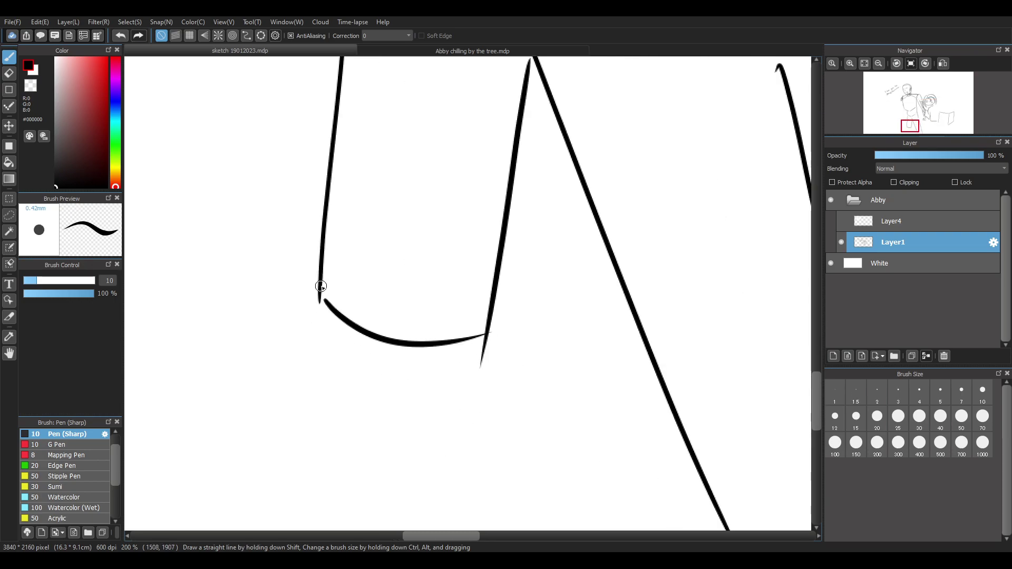
pyautogui.hotkey('ctrl', 'z')
pyautogui.moveTo(318, 295); pyautogui.dragTo(330, 308)
pyautogui.press('e')
pyautogui.moveTo(481, 369); pyautogui.dragTo(493, 341)
pyautogui.press('b')
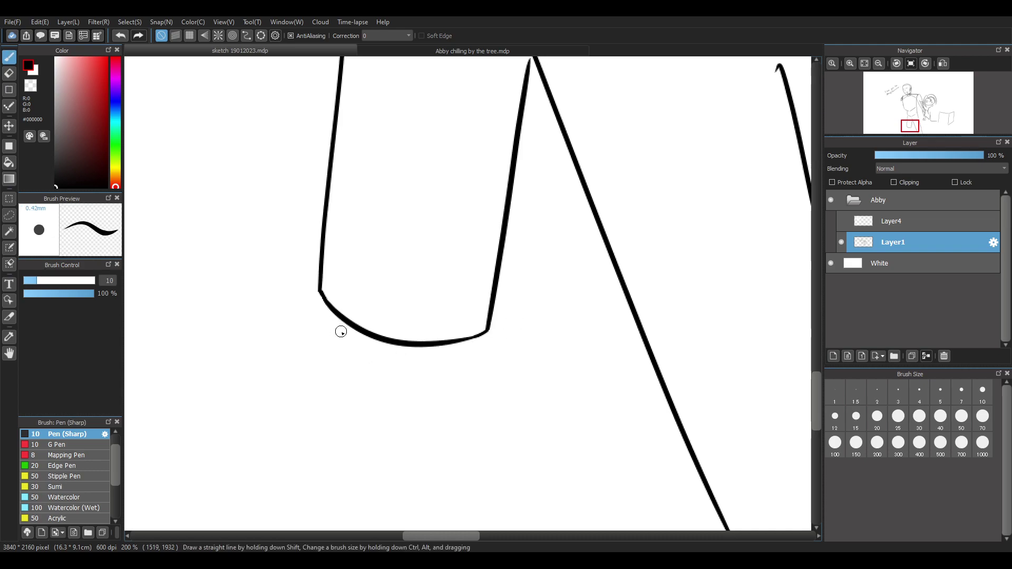
# Try drawing a fold line running outward from the short leg's curved base
pyautogui.moveTo(354, 328); pyautogui.dragTo(217, 367)
pyautogui.hotkey('ctrl', 'z')
pyautogui.moveTo(363, 334); pyautogui.dragTo(217, 322)
pyautogui.hotkey('ctrl', 'z')
pyautogui.moveTo(363, 336); pyautogui.dragTo(245, 315)
pyautogui.hotkey('ctrl', 'z')
# Draw four curved fold lines radiating from both sides of the short leg's base as creases in a cushion
pyautogui.scroll(-2, 425, 310)
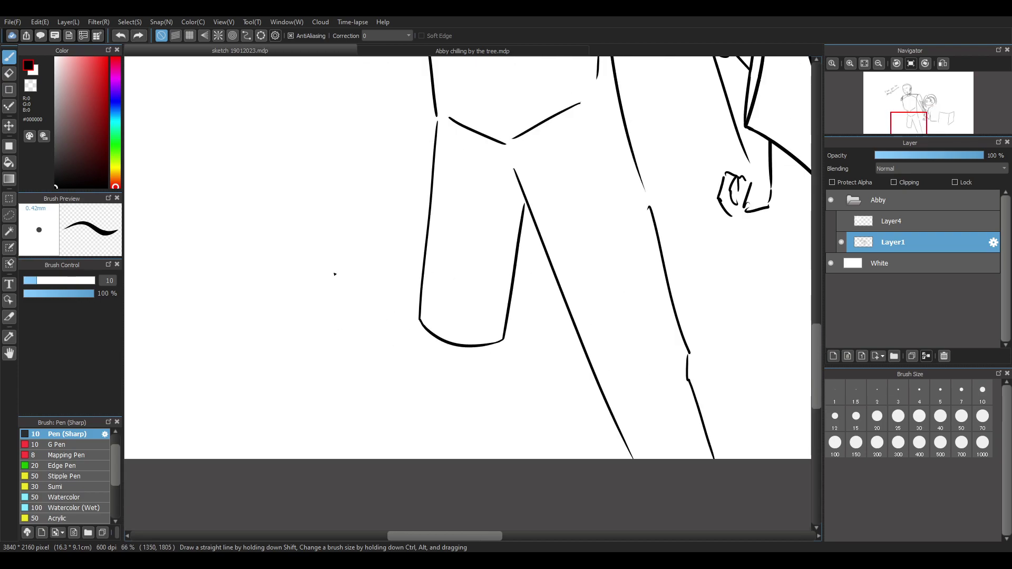
pyautogui.moveTo(470, 364); pyautogui.dragTo(339, 367)
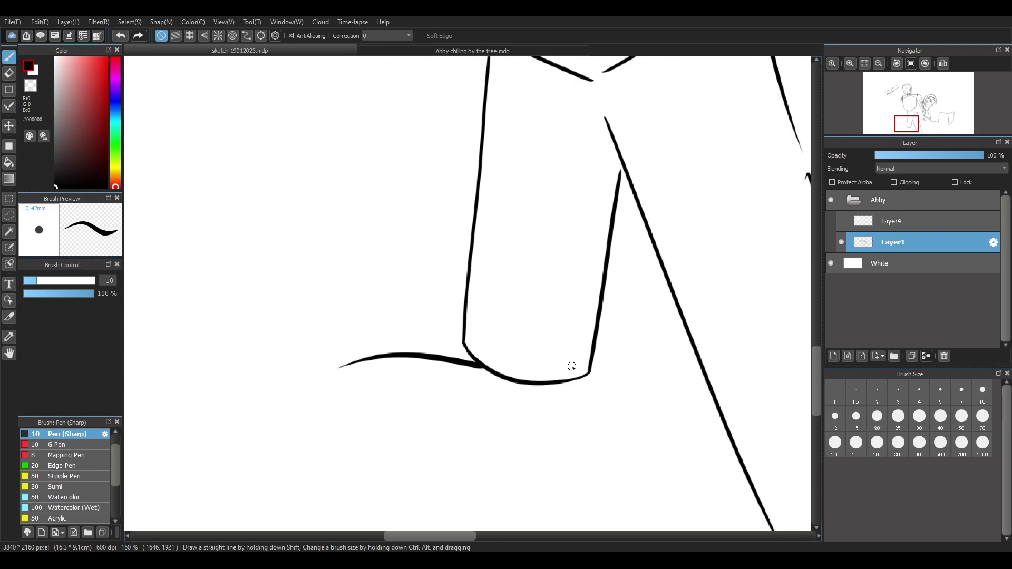
pyautogui.hotkey('ctrl', 'z')
pyautogui.moveTo(481, 366)
pyautogui.mouseDown()
pyautogui.moveTo(367, 363)
pyautogui.moveTo(400, 302)
pyautogui.moveTo(464, 336)
pyautogui.mouseUp()
pyautogui.hotkey('ctrl', 'z')
pyautogui.hotkey('ctrl', 'z')
pyautogui.moveTo(415, 314); pyautogui.dragTo(463, 336)
pyautogui.moveTo(592, 361); pyautogui.dragTo(646, 332)
pyautogui.moveTo(544, 388); pyautogui.dragTo(627, 417)
pyautogui.hotkey('ctrl', 'z')
pyautogui.scroll(-4, 643, 417)
pyautogui.scroll(3, 642, 417)
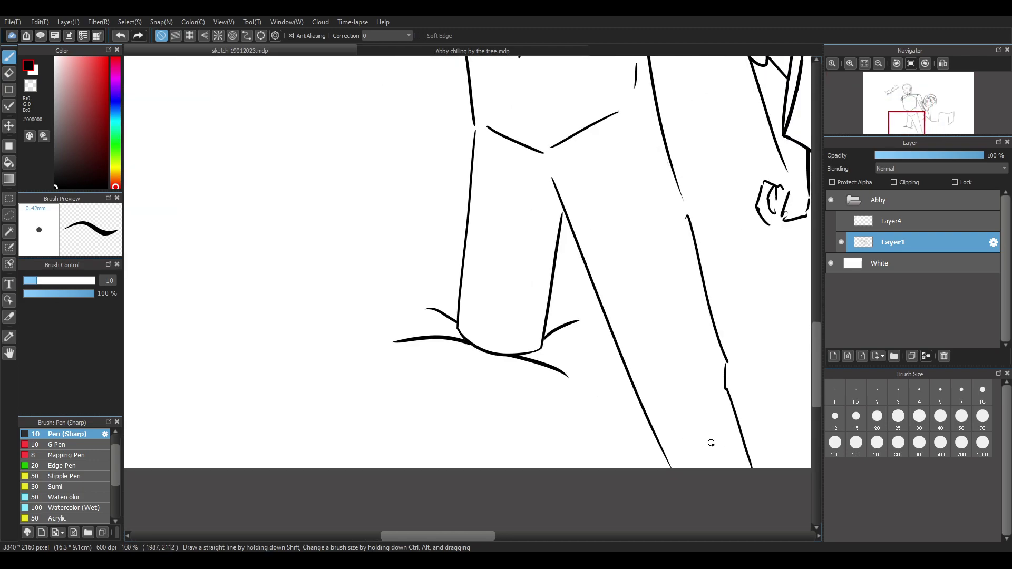
# Outline the cushion around the short leg with an upper arc, a pointed outer corner and a long curved lower edge
pyautogui.moveTo(400, 285); pyautogui.dragTo(285, 321)
pyautogui.hotkey('ctrl', 'z')
pyautogui.moveTo(456, 281)
pyautogui.mouseDown()
pyautogui.moveTo(380, 289)
pyautogui.moveTo(297, 346)
pyautogui.moveTo(547, 454)
pyautogui.mouseUp()
pyautogui.hotkey('ctrl', 'z')
pyautogui.moveTo(318, 369)
pyautogui.mouseDown()
pyautogui.moveTo(410, 404)
pyautogui.moveTo(614, 356)
pyautogui.mouseUp()
pyautogui.moveTo(548, 302); pyautogui.dragTo(598, 324)
pyautogui.hotkey('ctrl', 'z')
pyautogui.hotkey('ctrl', 'z')
pyautogui.hotkey('ctrl', 'z')
pyautogui.moveTo(314, 367); pyautogui.dragTo(567, 395)
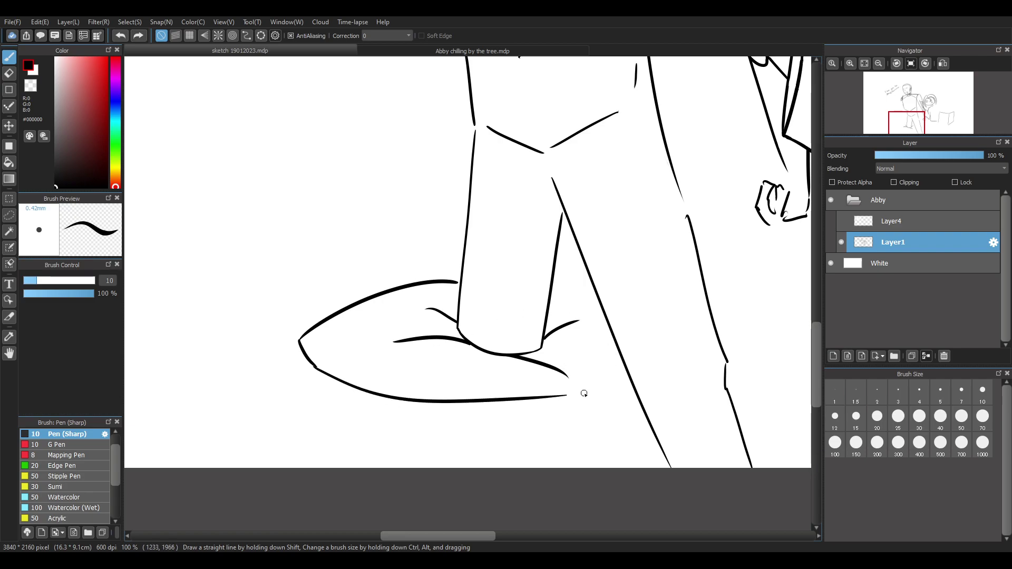
pyautogui.hotkey('ctrl', 'z')
pyautogui.moveTo(316, 368); pyautogui.dragTo(615, 424)
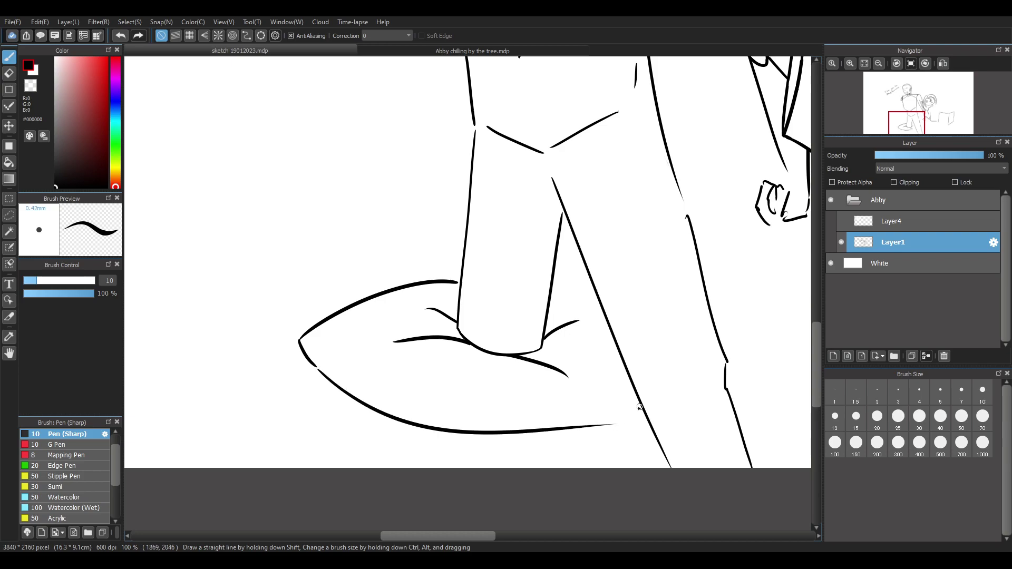
# Close the cushion with a short curved side beside the slanting leg and an upper edge between the two legs
pyautogui.hotkey('ctrl', 'z')
pyautogui.moveTo(614, 384)
pyautogui.mouseDown()
pyautogui.moveTo(615, 370)
pyautogui.moveTo(601, 432)
pyautogui.mouseUp()
pyautogui.hotkey('ctrl', 'z')
pyautogui.moveTo(623, 359); pyautogui.dragTo(605, 422)
pyautogui.hotkey('ctrl', 'z')
pyautogui.moveTo(550, 296); pyautogui.dragTo(602, 302)
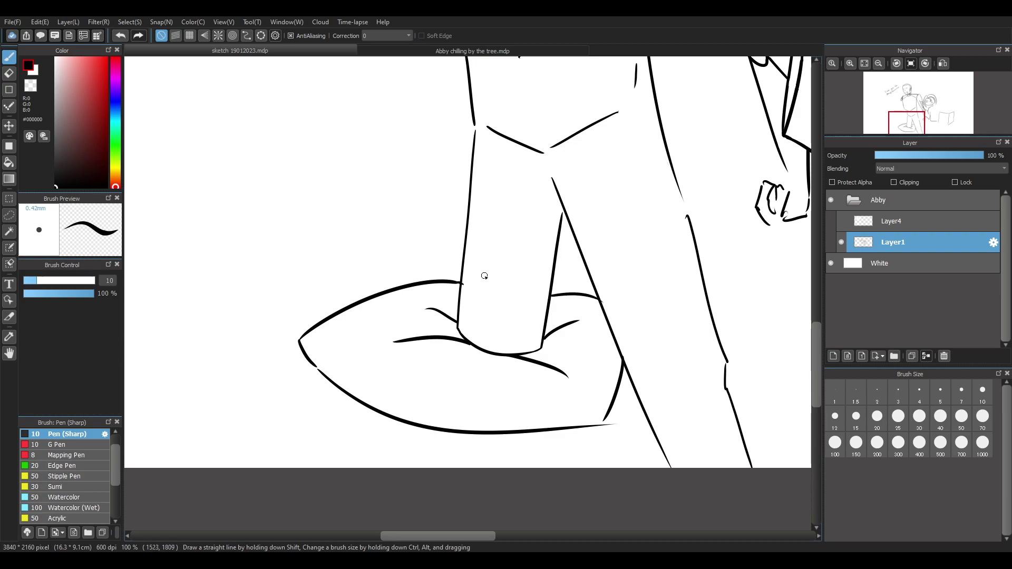
# Set the eraser size to 15 and erase the end of the cushion's upper line that crosses into the short leg
pyautogui.scroll(5, 495, 278)
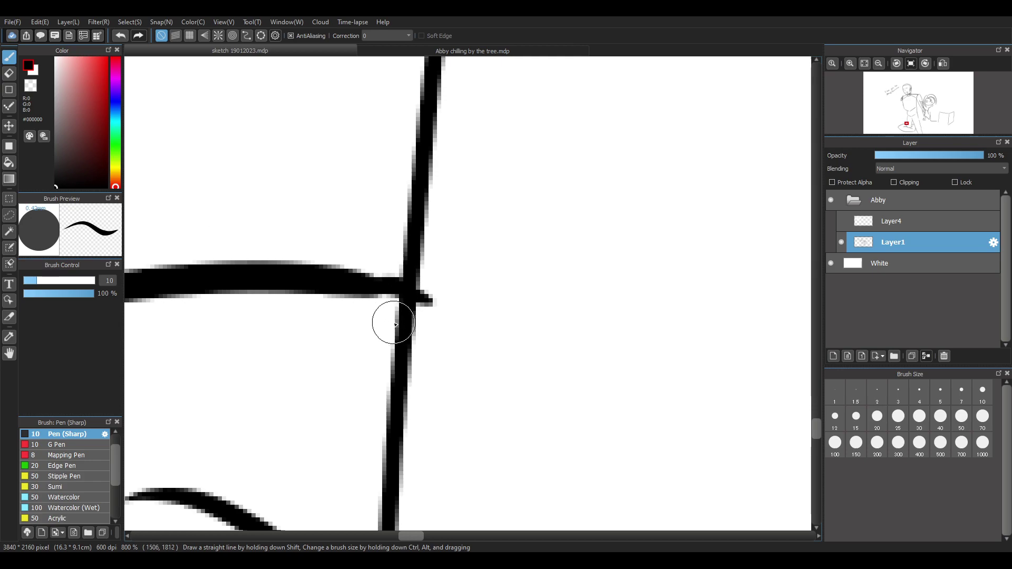
pyautogui.press('e')
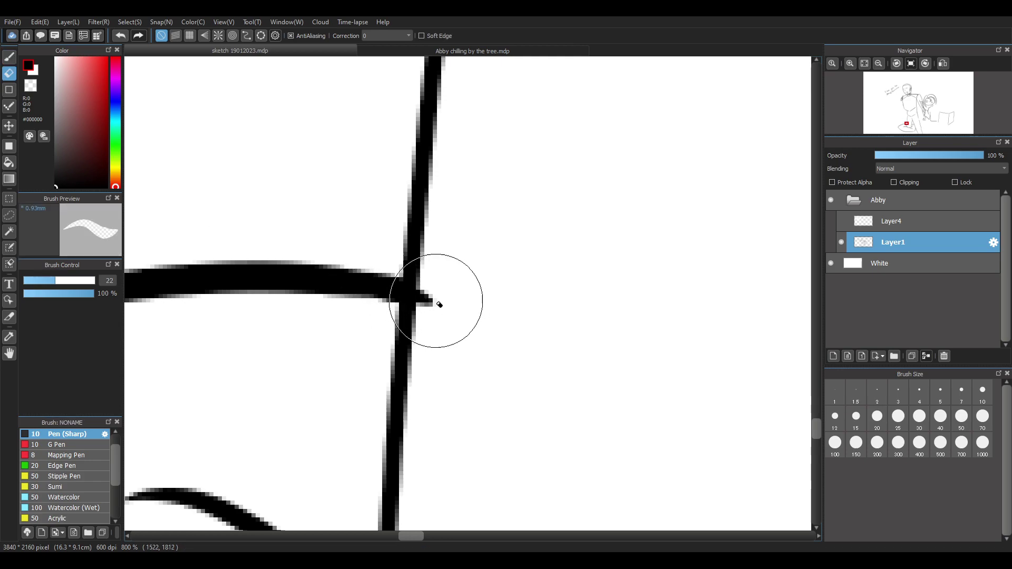
pyautogui.moveTo(447, 311); pyautogui.dragTo(447, 309)
pyautogui.hotkey('ctrl', 'z')
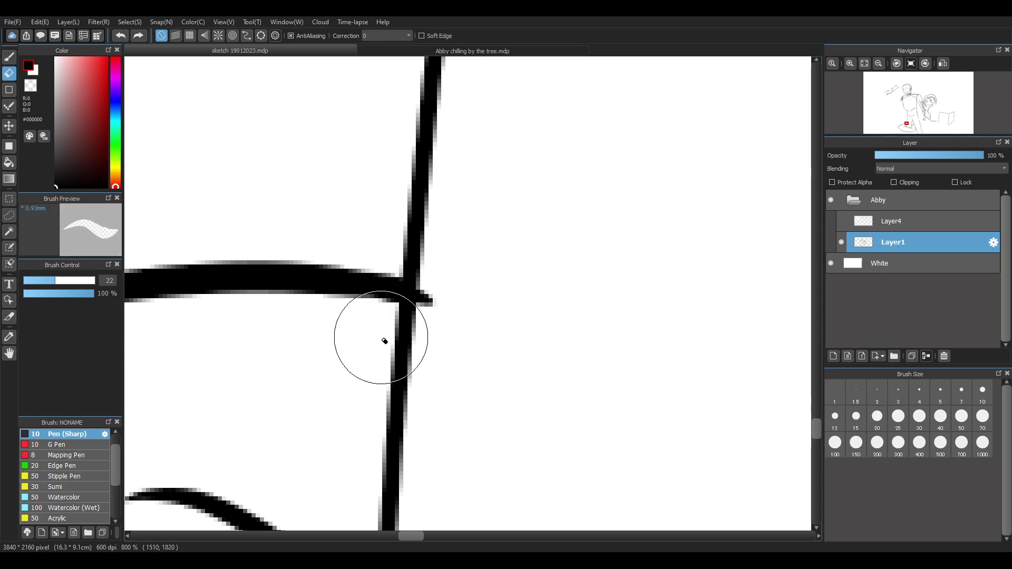
pyautogui.click(46, 280)
pyautogui.moveTo(448, 288)
pyautogui.mouseDown()
pyautogui.moveTo(448, 330)
pyautogui.moveTo(445, 313)
pyautogui.mouseUp()
pyautogui.hotkey('ctrl', 'z')
pyautogui.hotkey('ctrl', 'z')
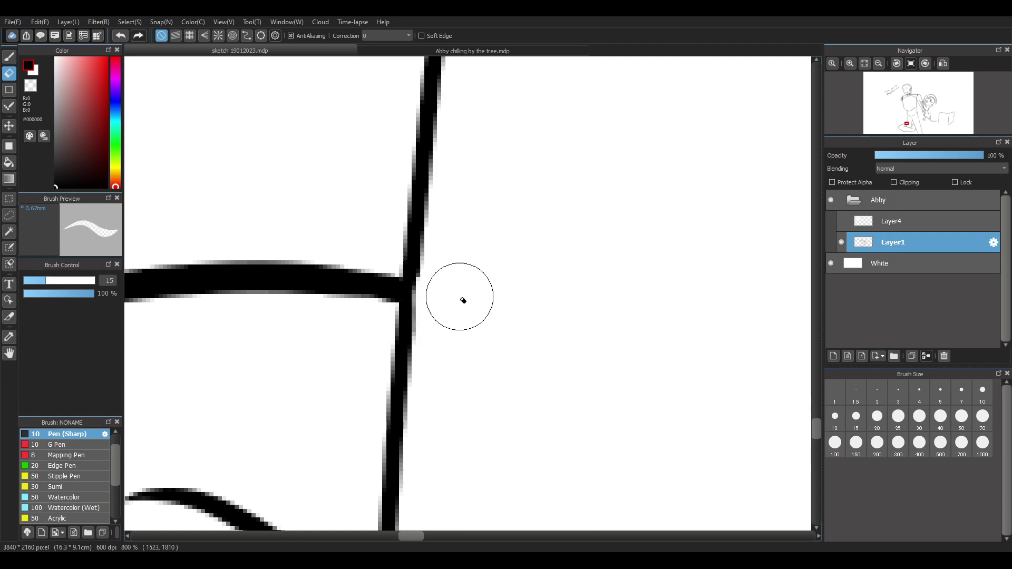
# Draw a short, slightly slanted line inside the short leg just above its curved base
pyautogui.scroll(-9, 494, 280)
pyautogui.scroll(3, 490, 180)
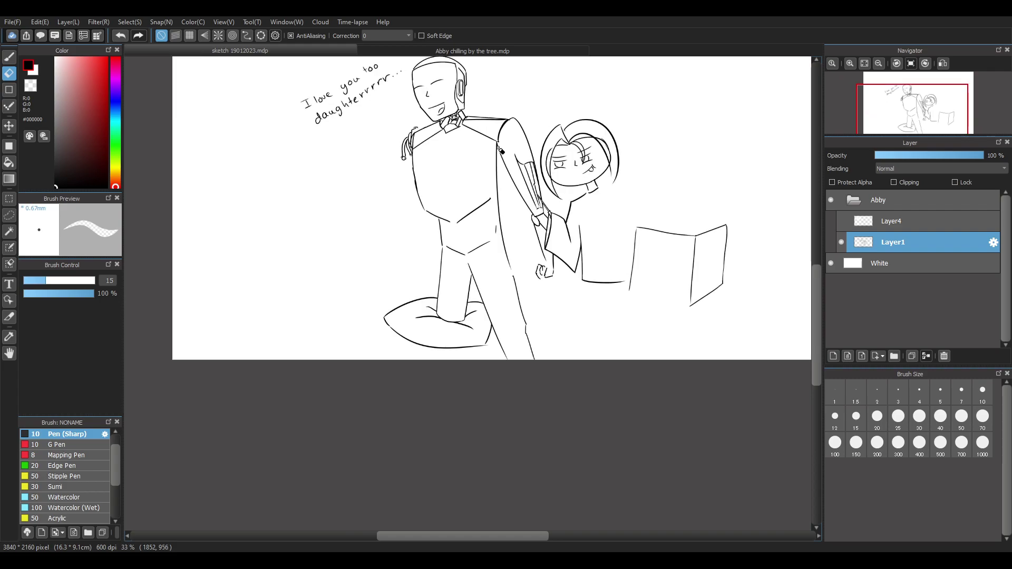
pyautogui.moveTo(819, 330)
pyautogui.mouseDown()
pyautogui.moveTo(823, 317)
pyautogui.moveTo(810, 321)
pyautogui.mouseUp()
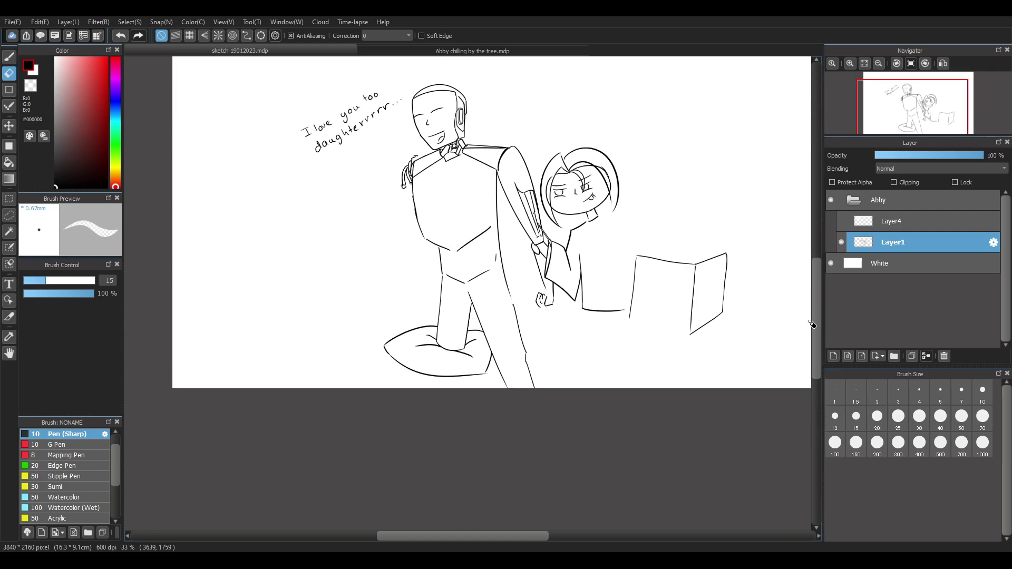
pyautogui.scroll(3, 513, 322)
pyautogui.scroll(3, 239, 334)
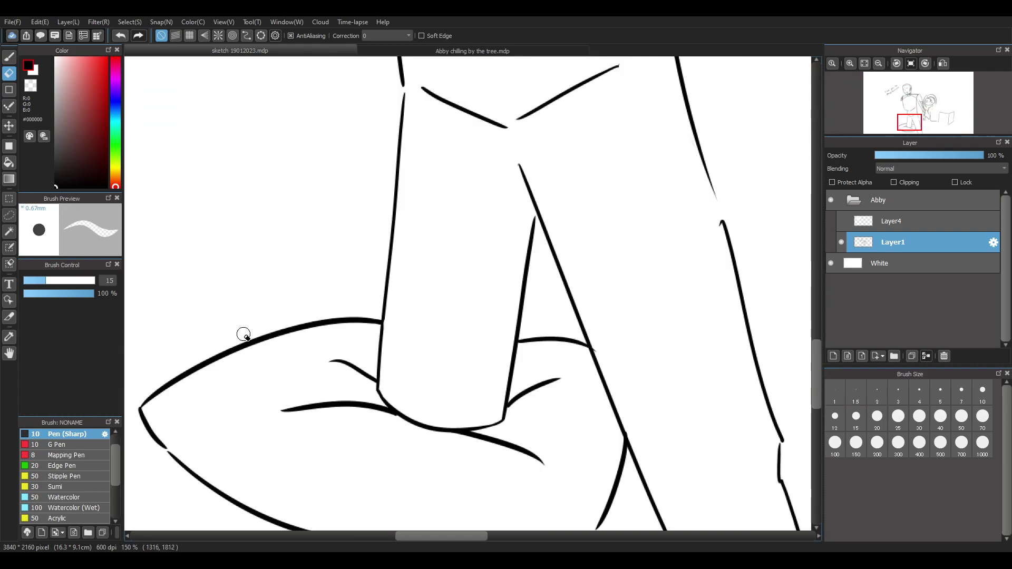
pyautogui.press('b')
pyautogui.scroll(1, 576, 364)
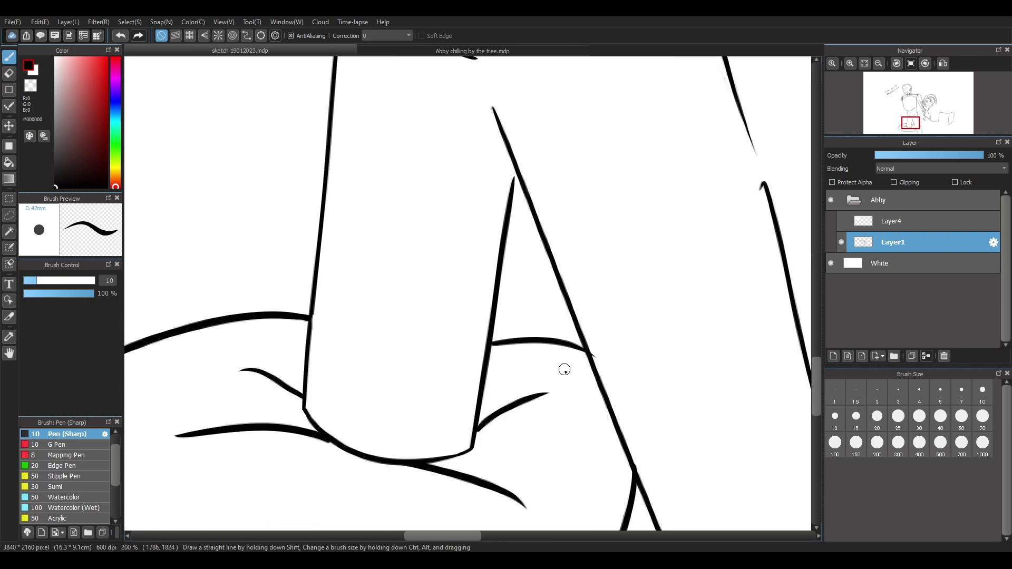
pyautogui.moveTo(419, 325)
pyautogui.mouseDown()
pyautogui.moveTo(400, 451)
pyautogui.moveTo(435, 371)
pyautogui.mouseUp()
pyautogui.hotkey('ctrl', 'z')
pyautogui.press('e')
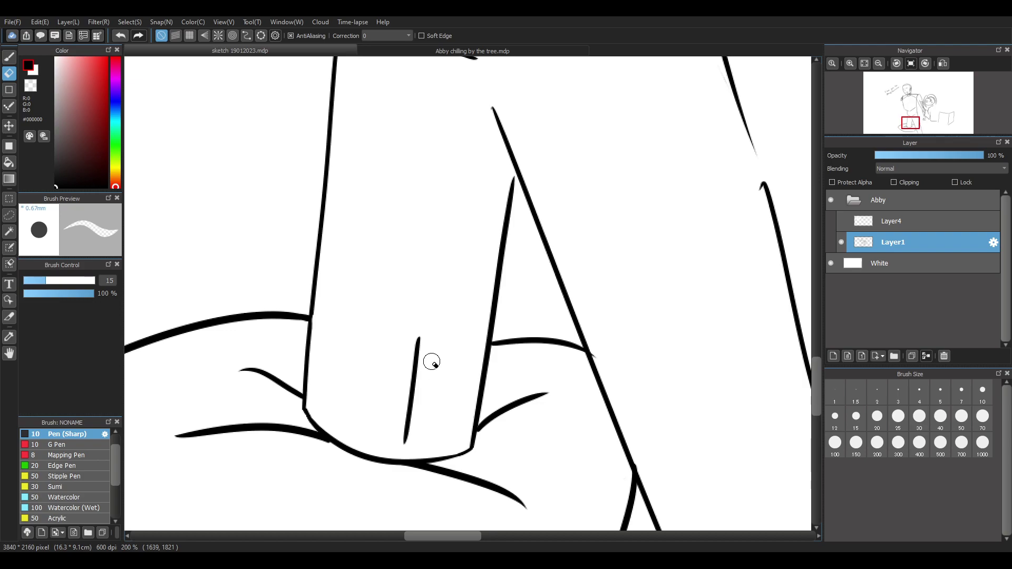
pyautogui.press('b')
# Complete a narrow upright rectangle from that line by adding its top, base and second side inside the leg
pyautogui.scroll(-2, 429, 370)
pyautogui.scroll(3, 432, 488)
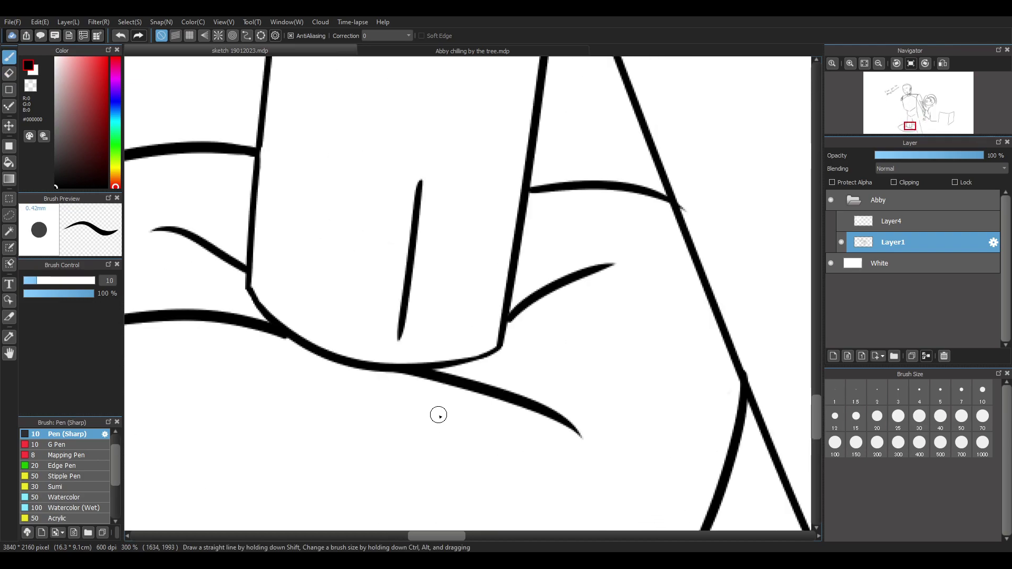
pyautogui.moveTo(415, 204)
pyautogui.mouseDown()
pyautogui.moveTo(424, 178)
pyautogui.moveTo(497, 194)
pyautogui.moveTo(474, 330)
pyautogui.mouseUp()
pyautogui.moveTo(394, 346); pyautogui.dragTo(474, 332)
pyautogui.hotkey('ctrl', 'z')
pyautogui.hotkey('ctrl', 'z')
pyautogui.moveTo(400, 339); pyautogui.dragTo(489, 330)
pyautogui.moveTo(502, 196); pyautogui.dragTo(480, 343)
pyautogui.hotkey('ctrl', 'z')
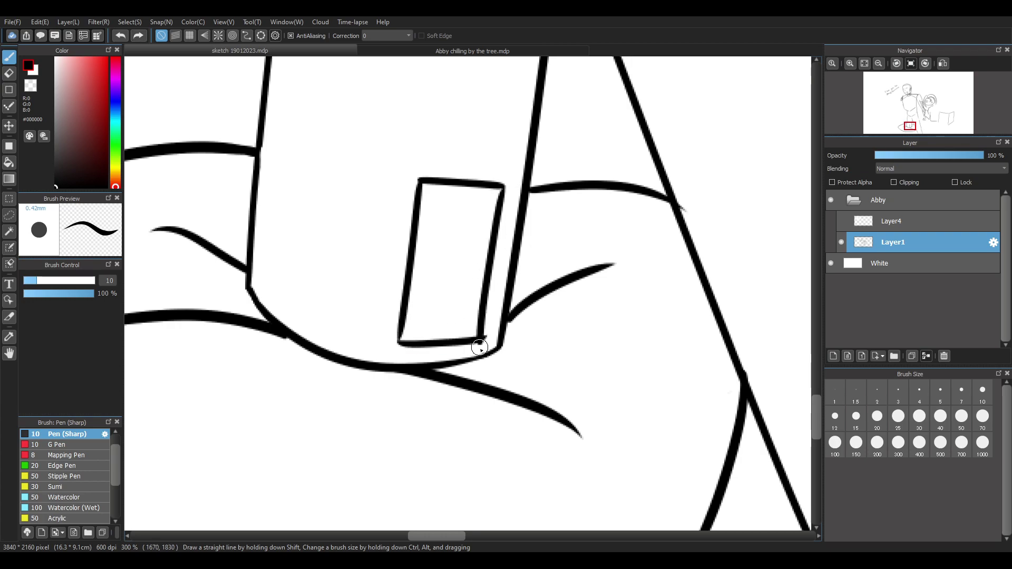
# Redraw the right side of the rectangular panel on the robot's lower leg as one straight stroke
pyautogui.hotkey('ctrl', 'z')
pyautogui.moveTo(502, 186); pyautogui.dragTo(481, 347)
pyautogui.hotkey('ctrl', 'z')
pyautogui.moveTo(502, 182); pyautogui.dragTo(480, 343)
pyautogui.hotkey('ctrl', 'z')
pyautogui.hotkey('ctrl', 'z')
pyautogui.moveTo(501, 185); pyautogui.dragTo(481, 342)
pyautogui.hotkey('ctrl', 'z')
pyautogui.hotkey('ctrl', 'z')
pyautogui.moveTo(502, 188); pyautogui.dragTo(481, 342)
pyautogui.hotkey('ctrl', 'z')
pyautogui.hotkey('ctrl', 'y')
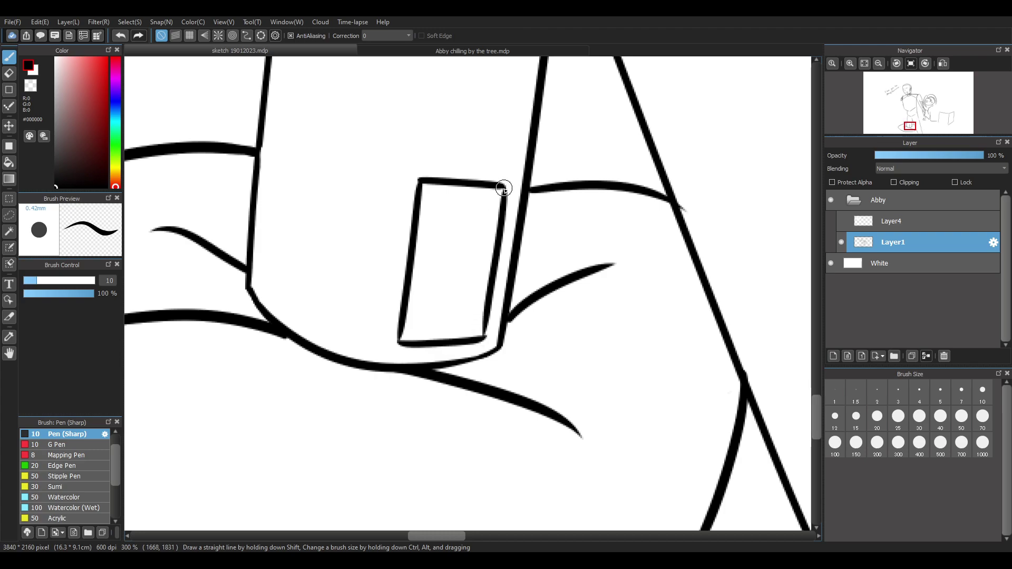
# Erase the overshooting line end at the leg panel's lower-right corner
pyautogui.scroll(2, 500, 315)
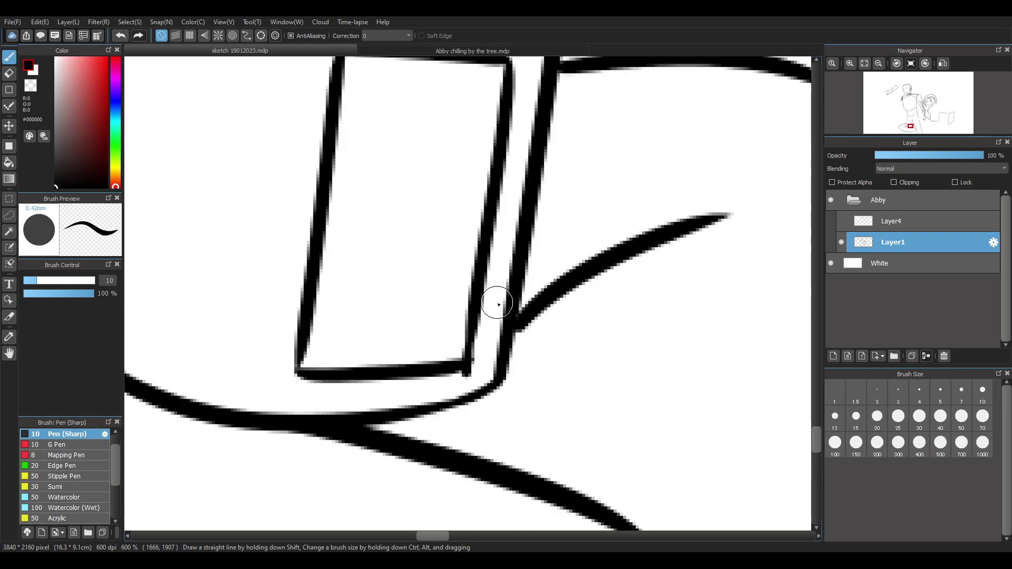
pyautogui.press('e')
pyautogui.moveTo(466, 381); pyautogui.dragTo(467, 375)
pyautogui.press('b')
pyautogui.scroll(-1, 815, 436)
pyautogui.moveTo(815, 431); pyautogui.dragTo(814, 427)
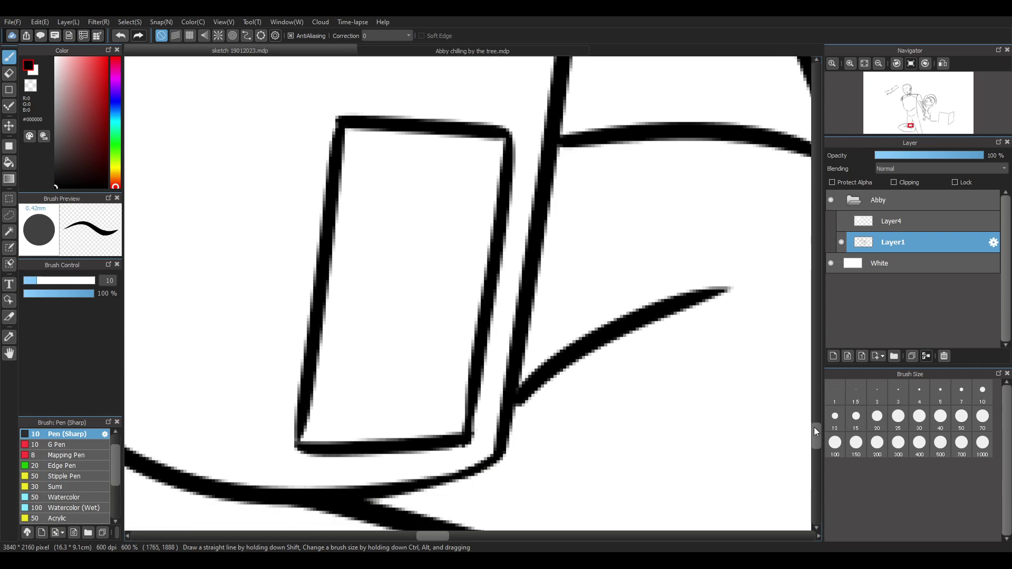
# Draw a narrow upright slot inside the leg panel, near its lower-right corner
pyautogui.moveTo(420, 377); pyautogui.dragTo(429, 414)
pyautogui.hotkey('ctrl', 'z')
pyautogui.moveTo(440, 319); pyautogui.dragTo(429, 419)
pyautogui.hotkey('ctrl', 'z')
pyautogui.moveTo(441, 327)
pyautogui.mouseDown()
pyautogui.moveTo(426, 418)
pyautogui.moveTo(443, 419)
pyautogui.mouseUp()
pyautogui.hotkey('ctrl', 'z')
pyautogui.hotkey('ctrl', 'z')
pyautogui.moveTo(437, 328)
pyautogui.mouseDown()
pyautogui.moveTo(422, 420)
pyautogui.moveTo(452, 362)
pyautogui.moveTo(446, 414)
pyautogui.mouseUp()
pyautogui.hotkey('ctrl', 'z')
pyautogui.moveTo(427, 418); pyautogui.dragTo(446, 417)
pyautogui.moveTo(437, 328)
pyautogui.mouseDown()
pyautogui.moveTo(449, 411)
pyautogui.moveTo(427, 419)
pyautogui.moveTo(444, 419)
pyautogui.mouseUp()
# Draw a small circle inside the leg panel, near its upper-right corner
pyautogui.moveTo(459, 160); pyautogui.dragTo(468, 159)
pyautogui.hotkey('ctrl', 'z')
pyautogui.click(465, 162)
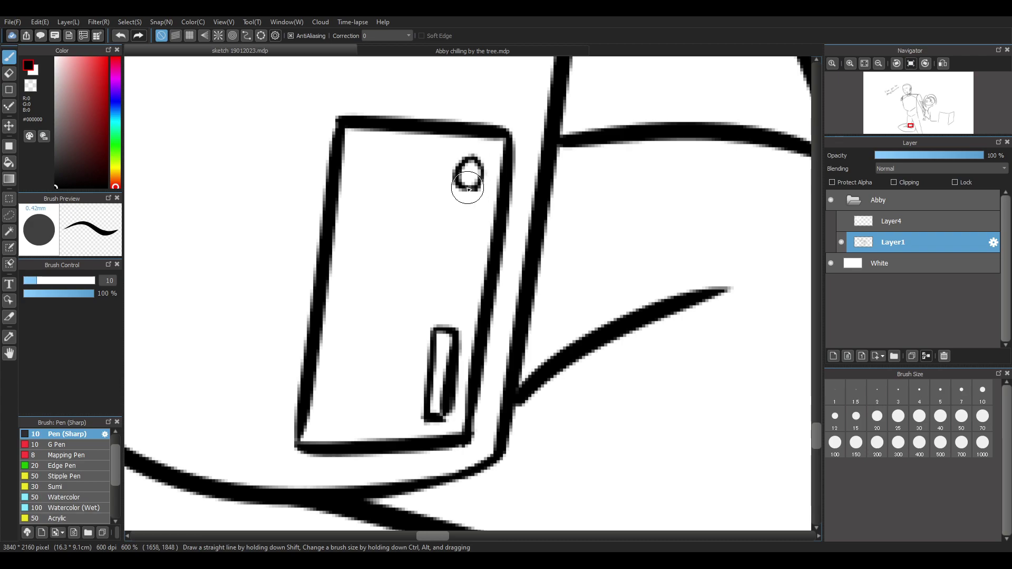
pyautogui.scroll(-5, 598, 221)
pyautogui.scroll(-4, 596, 262)
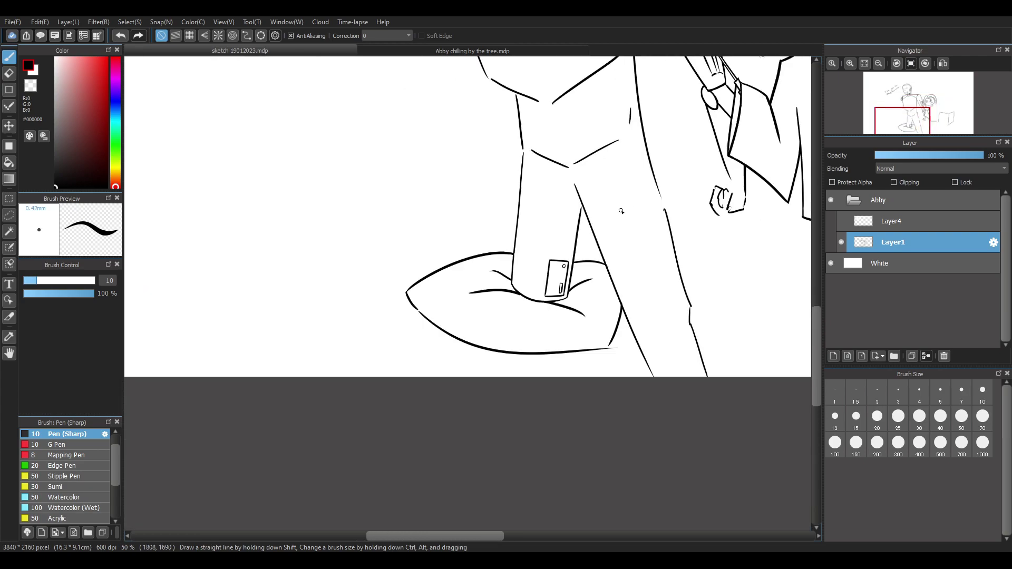
pyautogui.scroll(3, 582, 316)
pyautogui.scroll(6, 582, 316)
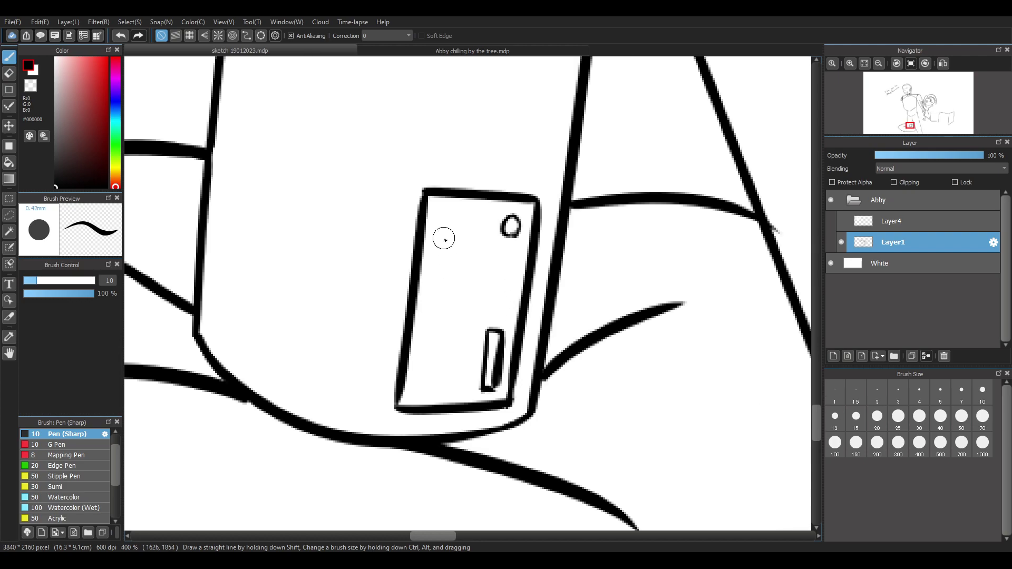
pyautogui.moveTo(441, 250)
pyautogui.mouseDown()
pyautogui.moveTo(438, 304)
pyautogui.moveTo(510, 266)
pyautogui.mouseUp()
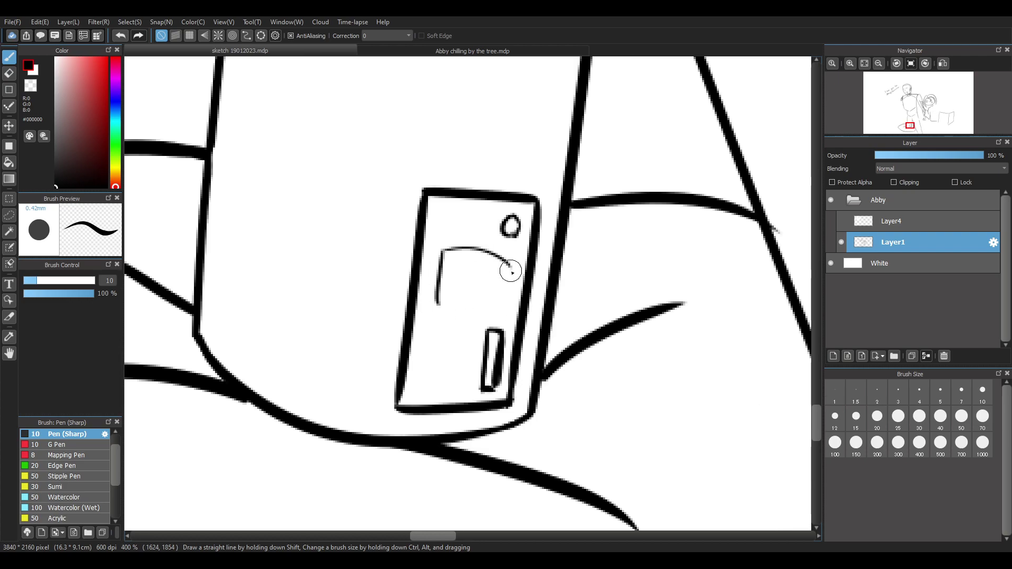
pyautogui.moveTo(438, 304); pyautogui.dragTo(498, 304)
pyautogui.moveTo(504, 262); pyautogui.dragTo(498, 304)
pyautogui.hotkey('ctrl', 'z')
pyautogui.hotkey('ctrl', 'z')
pyautogui.moveTo(497, 303); pyautogui.dragTo(510, 306)
pyautogui.moveTo(505, 267); pyautogui.dragTo(510, 303)
pyautogui.hotkey('ctrl', 'z')
pyautogui.hotkey('ctrl', 'z')
pyautogui.hotkey('ctrl', 'z')
pyautogui.hotkey('ctrl', 'z')
pyautogui.hotkey('ctrl', 'z')
pyautogui.hotkey('ctrl', 'z')
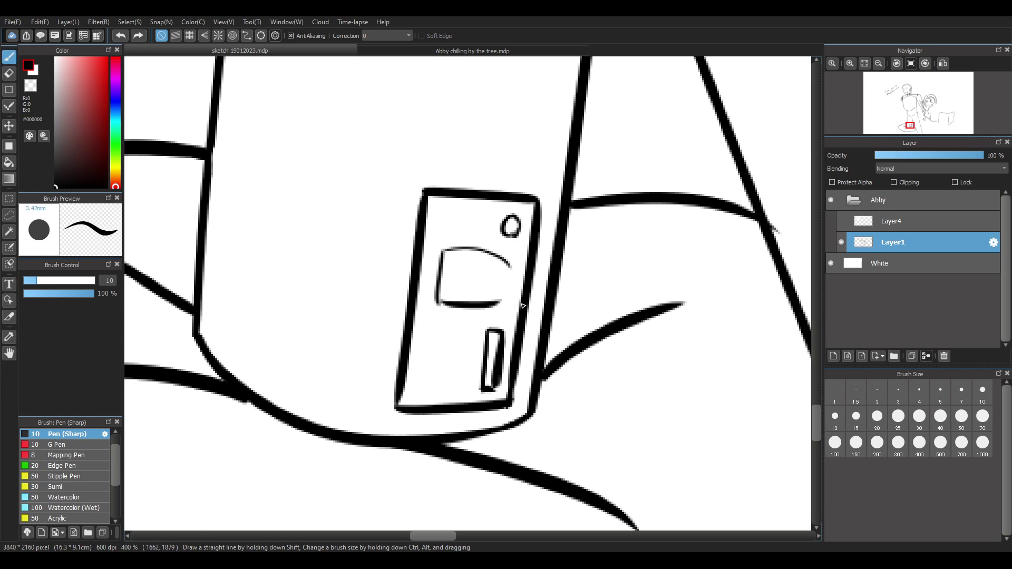
# Draw the box under the cushion: a short top edge out from the cushion's left end and a left side down to the canvas edge
pyautogui.scroll(-5, 588, 355)
pyautogui.scroll(-2, 597, 357)
pyautogui.scroll(3, 616, 303)
pyautogui.scroll(-3, 599, 264)
pyautogui.scroll(3, 611, 210)
pyautogui.scroll(-3, 616, 289)
pyautogui.scroll(-1, 615, 290)
pyautogui.scroll(3, 577, 413)
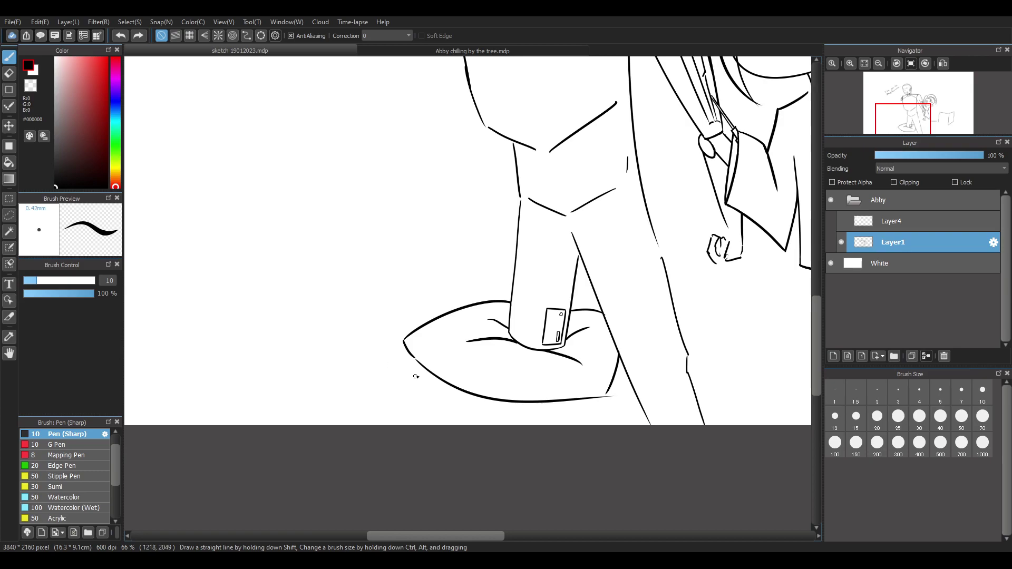
pyautogui.moveTo(415, 364); pyautogui.dragTo(331, 371)
pyautogui.hotkey('ctrl', 'z')
pyautogui.moveTo(408, 354); pyautogui.dragTo(376, 362)
pyautogui.moveTo(381, 363); pyautogui.dragTo(382, 371)
pyautogui.hotkey('ctrl', 'z')
# Draw the box's front-right vertical edge below the cushion and the front top edge from its left corner to the cushion
pyautogui.moveTo(621, 370); pyautogui.dragTo(613, 417)
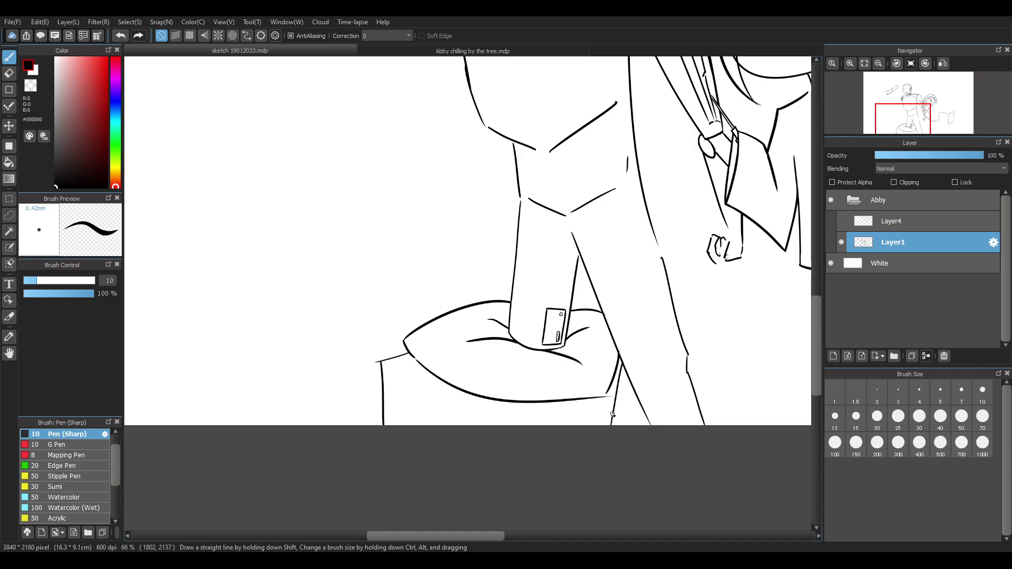
pyautogui.moveTo(471, 540); pyautogui.dragTo(520, 543)
pyautogui.scroll(-3, 577, 374)
pyautogui.scroll(1, 557, 385)
pyautogui.hotkey('ctrl', 'z')
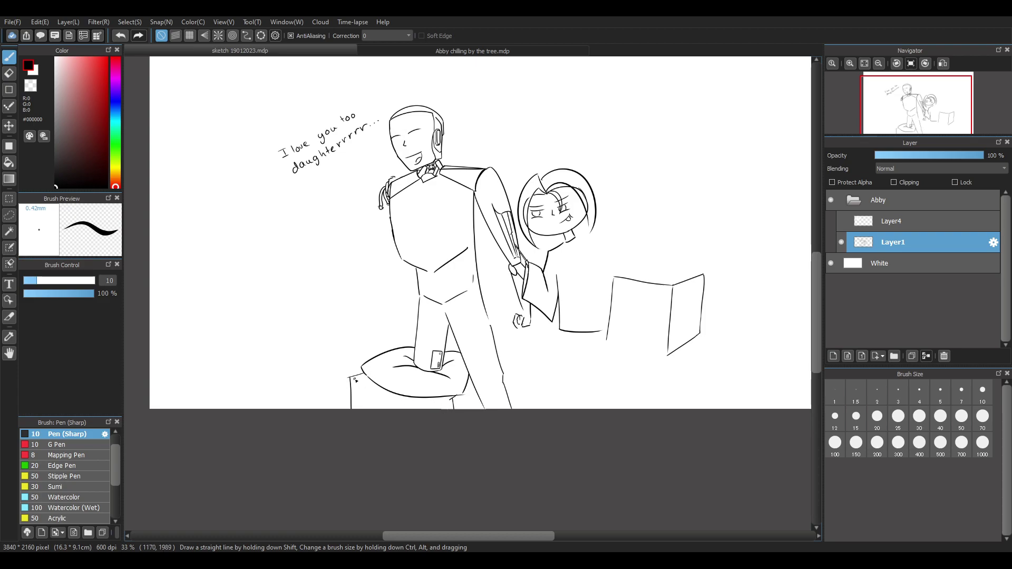
pyautogui.moveTo(458, 405); pyautogui.dragTo(465, 395)
pyautogui.moveTo(349, 378); pyautogui.dragTo(363, 376)
# Draw the box's rear vertical edge from the cushion's right side straight down to the canvas edge, beside the leg
pyautogui.press('e')
pyautogui.scroll(2, 375, 312)
pyautogui.scroll(-4, 375, 311)
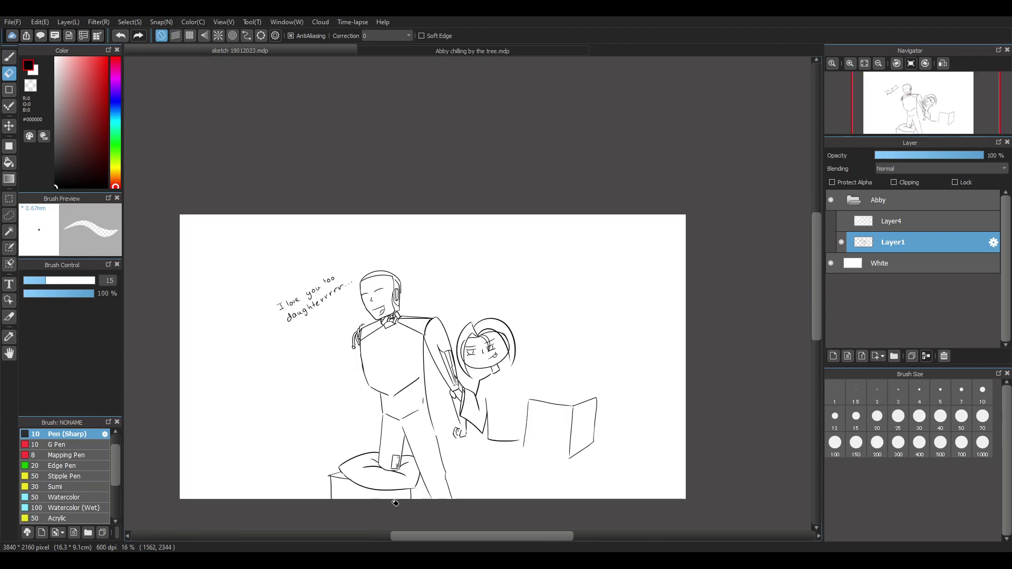
pyautogui.scroll(6, 395, 504)
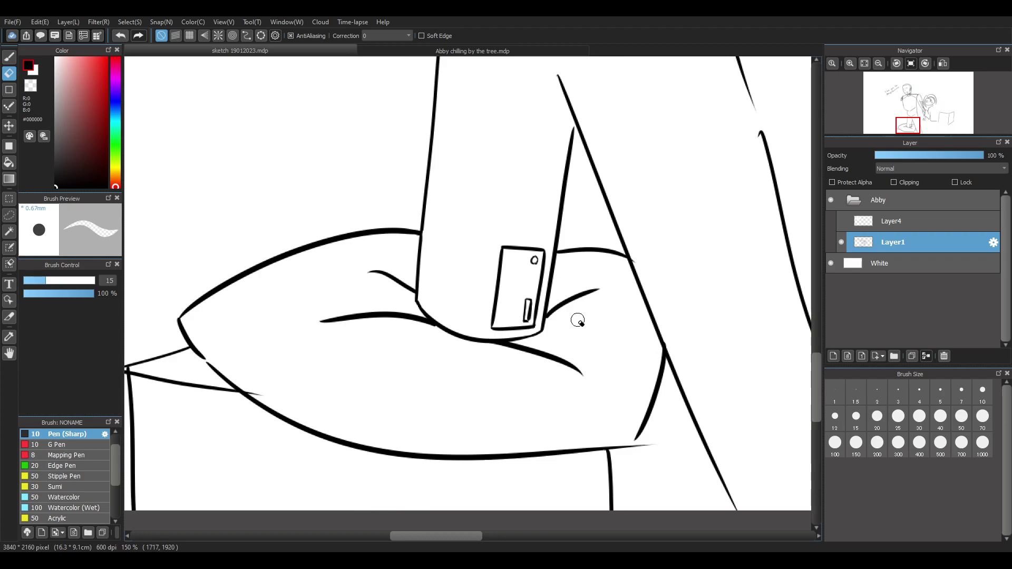
pyautogui.press('b')
pyautogui.moveTo(665, 388); pyautogui.dragTo(670, 507)
pyautogui.hotkey('ctrl', 'z')
pyautogui.moveTo(664, 369); pyautogui.dragTo(671, 509)
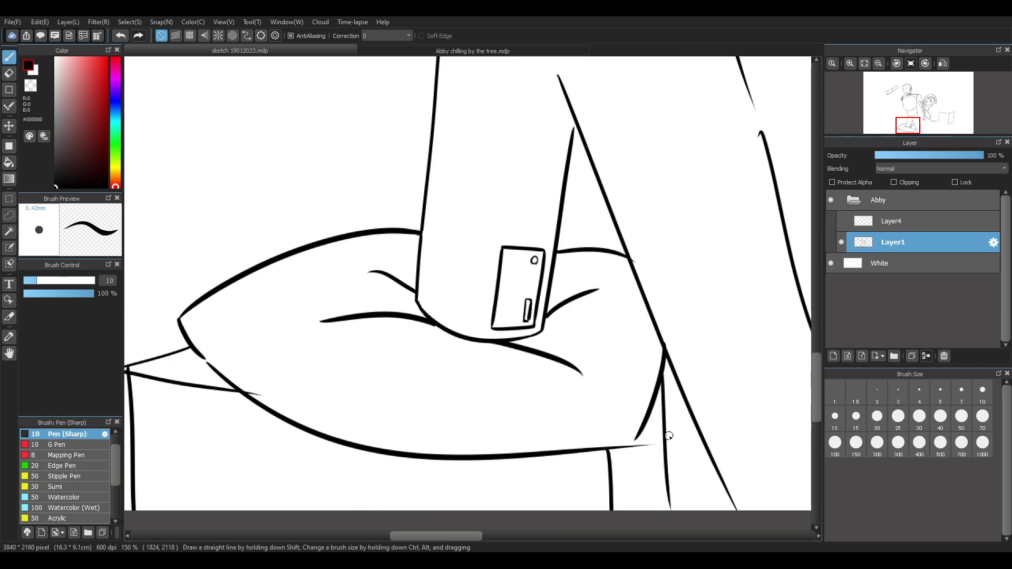
pyautogui.moveTo(815, 356)
pyautogui.mouseDown()
pyautogui.moveTo(818, 391)
pyautogui.moveTo(816, 377)
pyautogui.mouseUp()
pyautogui.hotkey('ctrl', 'z')
pyautogui.moveTo(664, 254); pyautogui.dragTo(666, 401)
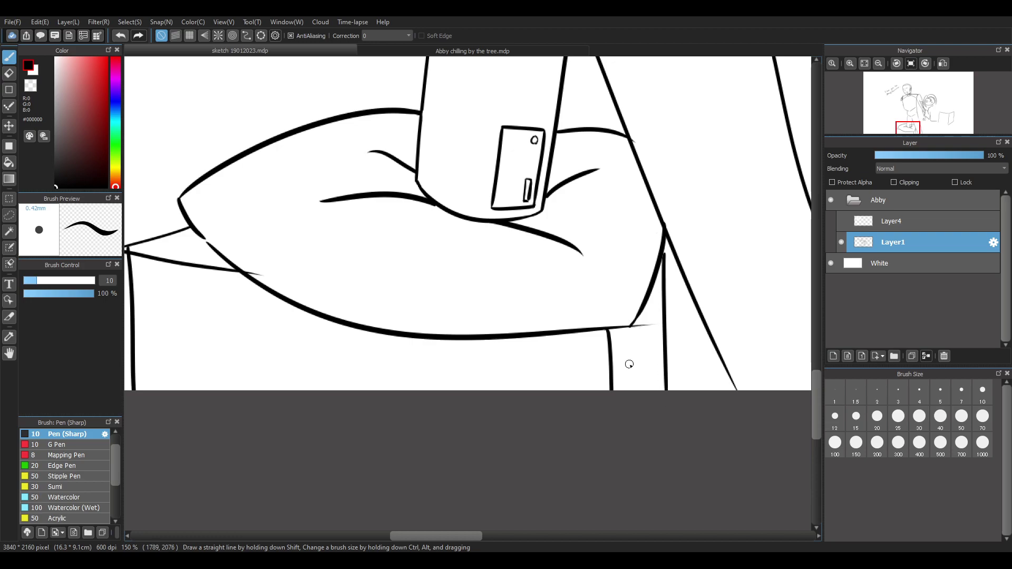
# Close the gap in the cushion's left outline and erase the stray line ends at the box's upper-left corner
pyautogui.moveTo(446, 537); pyautogui.dragTo(404, 538)
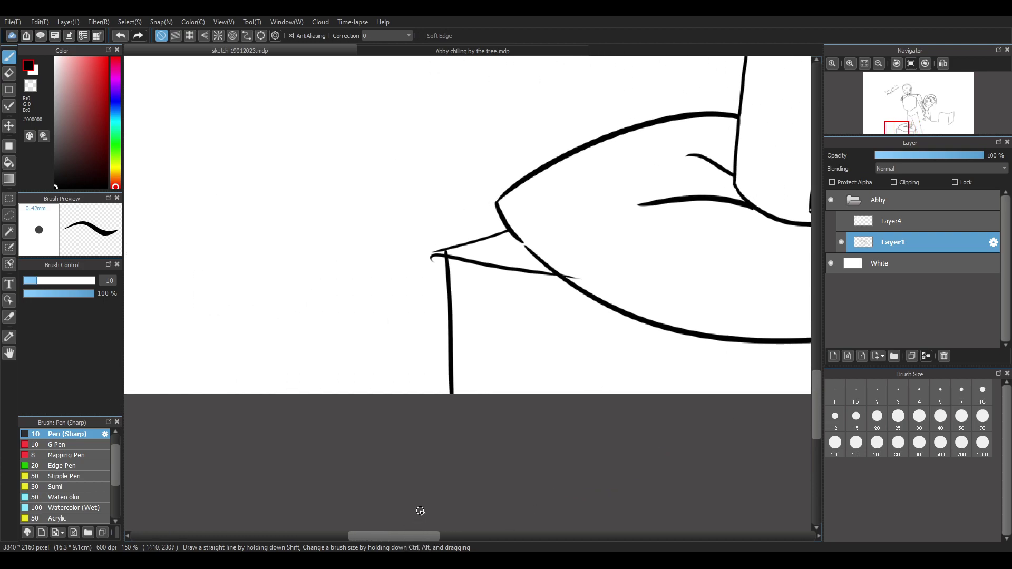
pyautogui.scroll(2, 477, 220)
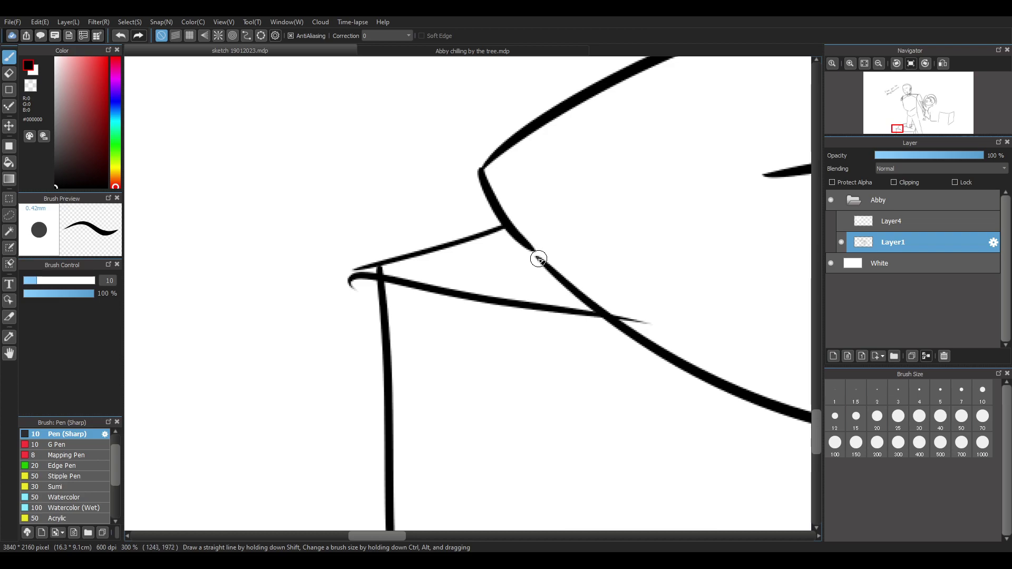
pyautogui.moveTo(529, 248); pyautogui.dragTo(546, 264)
pyautogui.moveTo(972, 60)
pyautogui.press('e')
pyautogui.moveTo(355, 274)
pyautogui.mouseDown()
pyautogui.moveTo(346, 306)
pyautogui.moveTo(367, 275)
pyautogui.mouseUp()
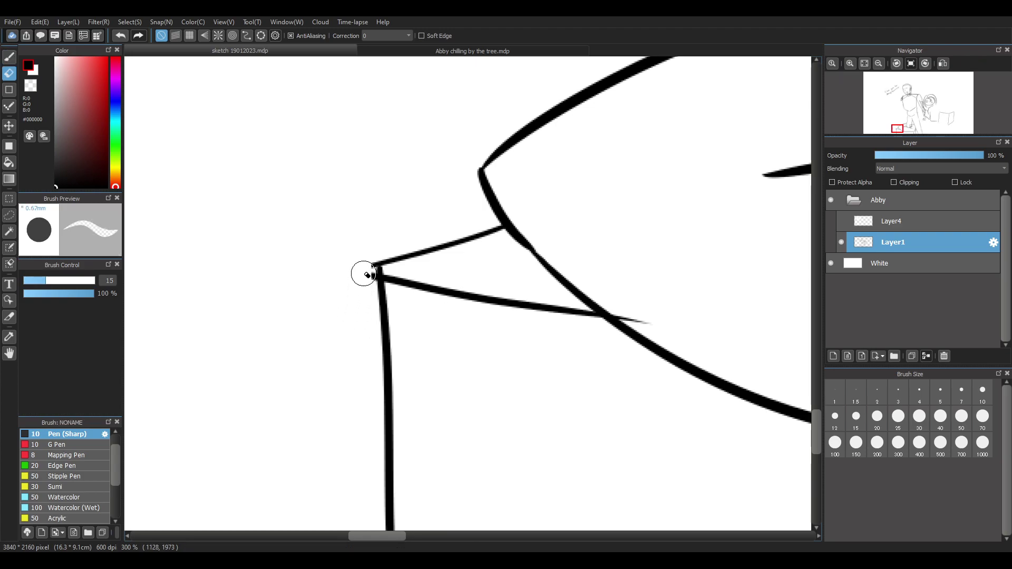
pyautogui.press('p')
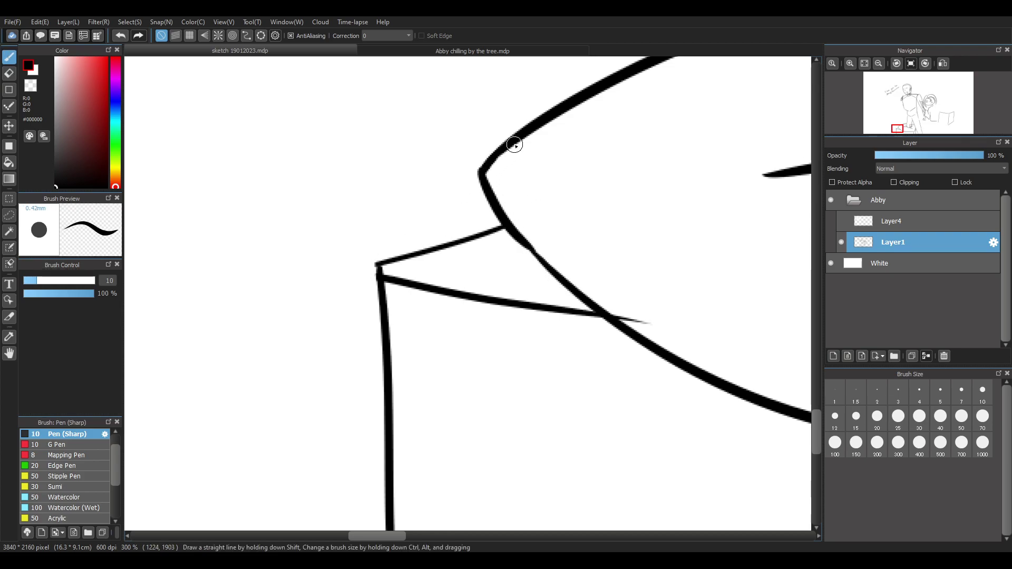
# Erase the box line's end that crosses into the cushion and thicken the cushion outline at the repaired gap
pyautogui.press('e')
pyautogui.moveTo(627, 302); pyautogui.dragTo(644, 316)
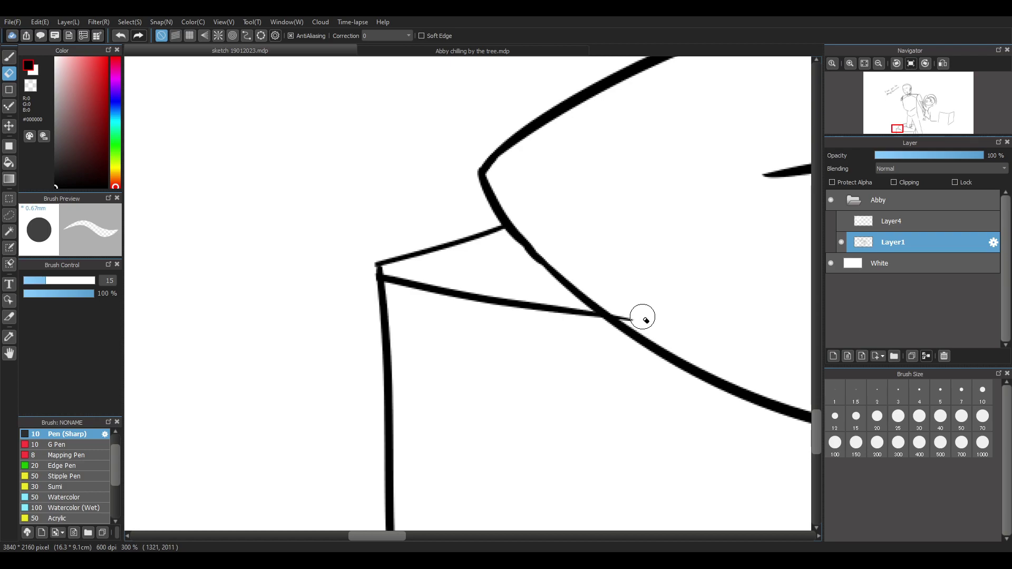
pyautogui.press('p')
pyautogui.moveTo(522, 241); pyautogui.dragTo(563, 282)
pyautogui.scroll(-10, 572, 264)
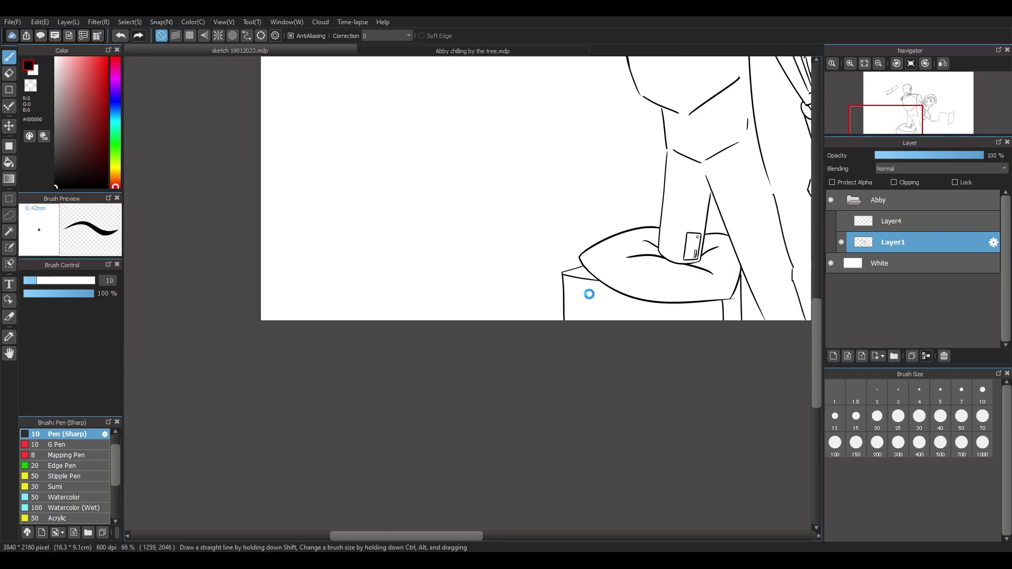
# Erase the thin tail of the cushion's bottom line that runs past its right corner
pyautogui.scroll(5, 711, 265)
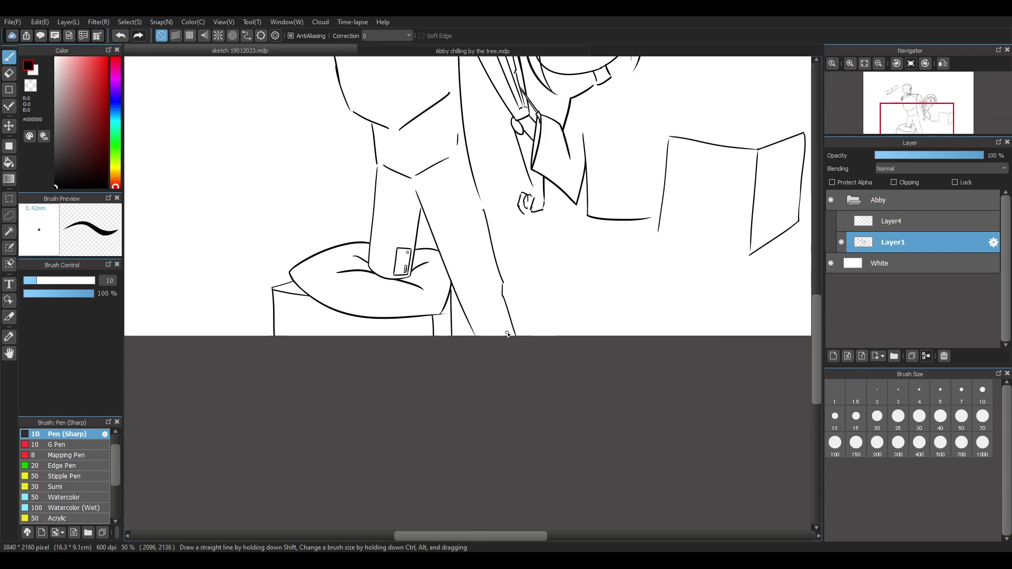
pyautogui.scroll(2, 436, 354)
pyautogui.scroll(2, 438, 348)
pyautogui.press('e')
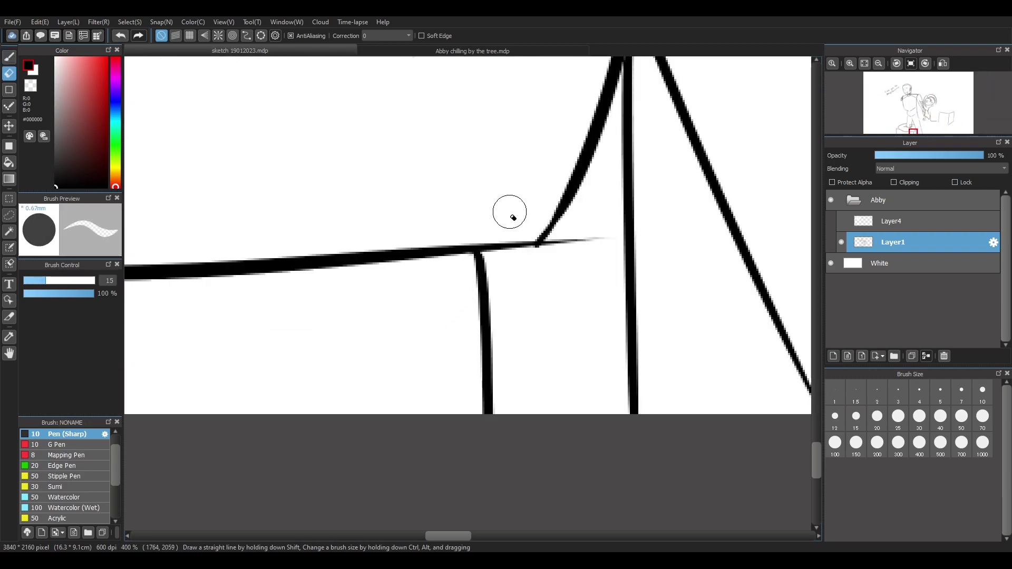
pyautogui.moveTo(603, 258)
pyautogui.mouseDown()
pyautogui.moveTo(599, 235)
pyautogui.moveTo(575, 236)
pyautogui.moveTo(556, 253)
pyautogui.moveTo(574, 232)
pyautogui.mouseUp()
# Draw a curved line running down from the base of the girl's neck as her other shoulder
pyautogui.scroll(-6, 614, 313)
pyautogui.scroll(3, 632, 237)
pyautogui.scroll(-5, 644, 211)
pyautogui.scroll(2, 655, 180)
pyautogui.moveTo(499, 539); pyautogui.dragTo(542, 536)
pyautogui.scroll(-2, 606, 211)
pyautogui.scroll(3, 635, 170)
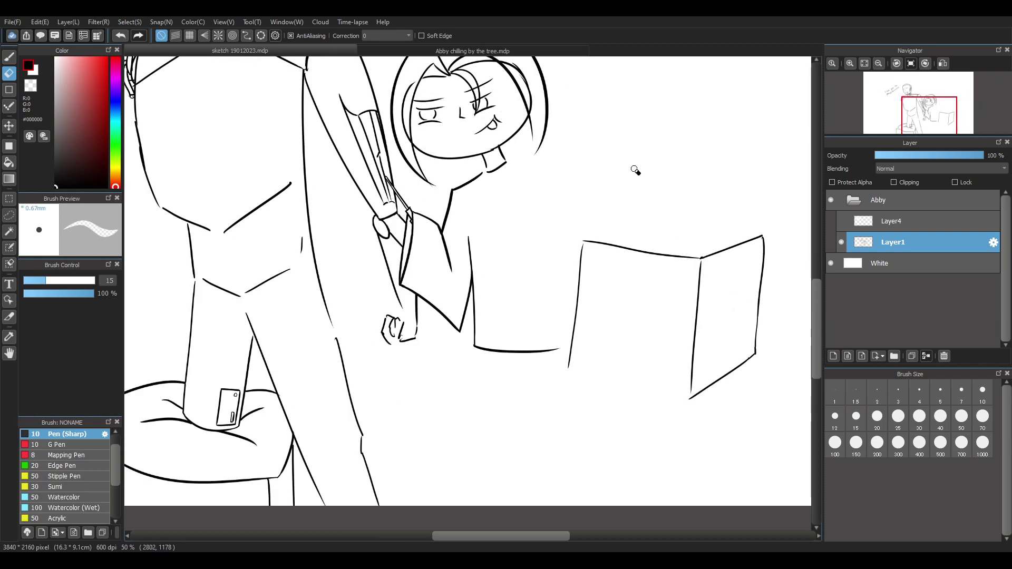
pyautogui.scroll(-1, 638, 170)
pyautogui.scroll(2, 584, 205)
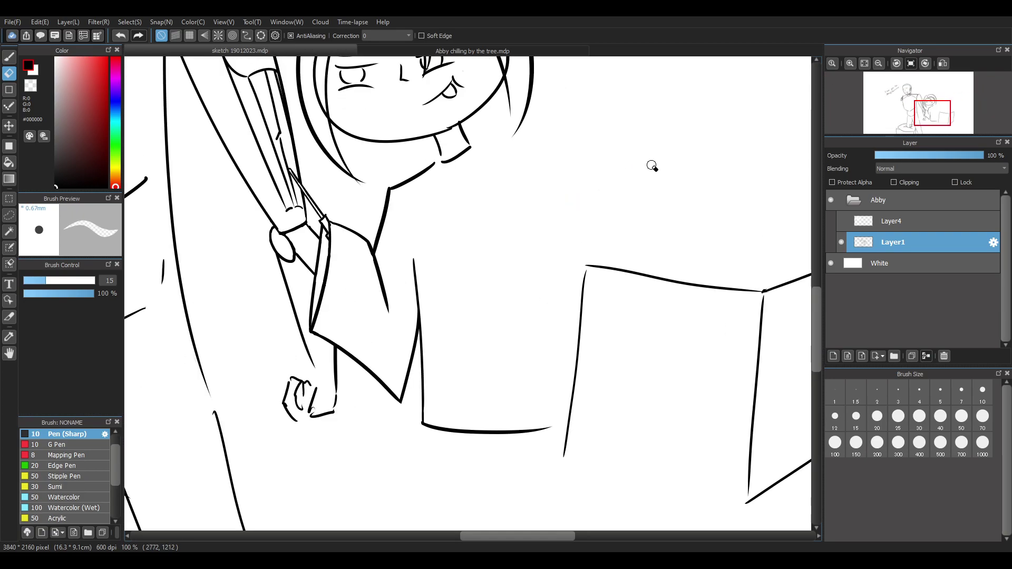
pyautogui.press('b')
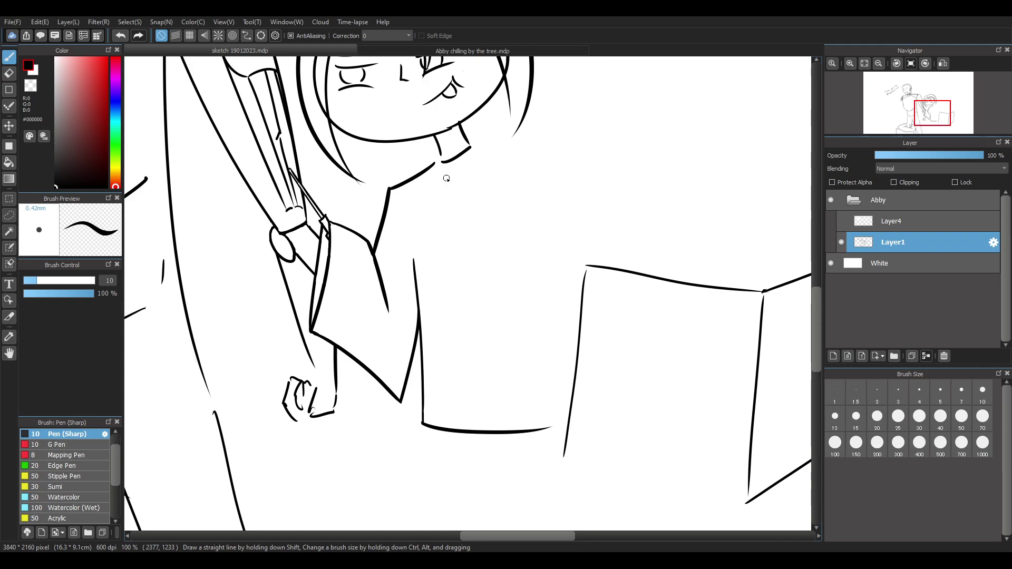
pyautogui.moveTo(473, 149); pyautogui.dragTo(475, 229)
pyautogui.hotkey('ctrl', 'z')
pyautogui.moveTo(439, 163); pyautogui.dragTo(476, 229)
pyautogui.hotkey('ctrl', 'z')
pyautogui.hotkey('ctrl', 'z')
pyautogui.moveTo(473, 150); pyautogui.dragTo(480, 235)
pyautogui.hotkey('ctrl', 'z')
pyautogui.scroll(-3, 507, 116)
pyautogui.scroll(3, 498, 120)
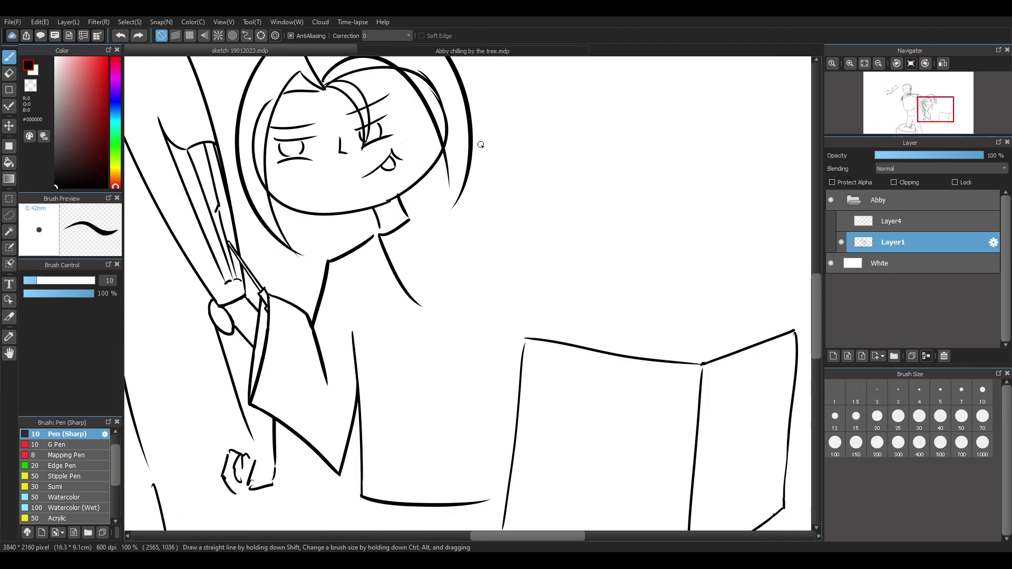
# Join the girl's broken jawline above the neck and clean off the stray line end there
pyautogui.scroll(5, 352, 239)
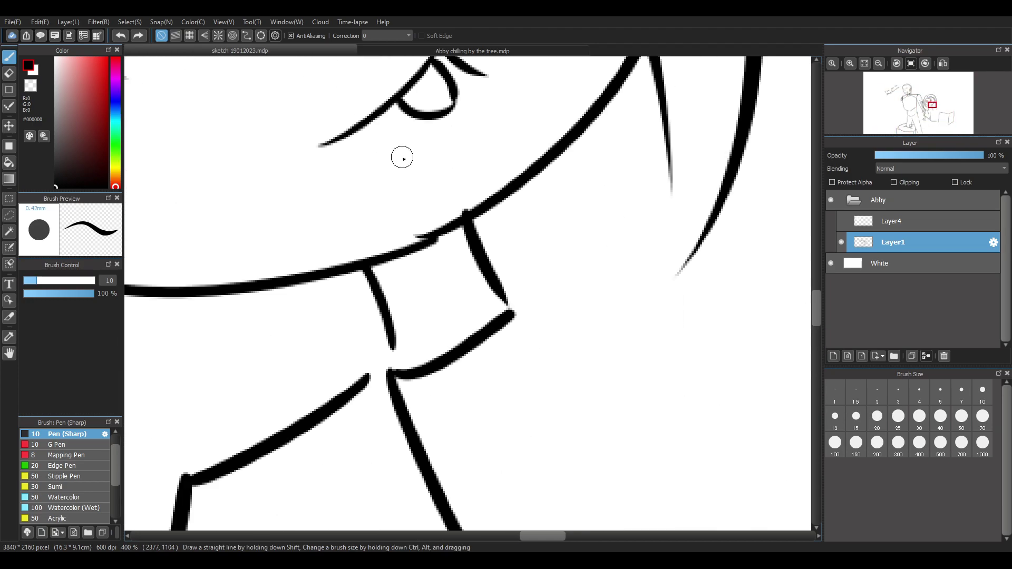
pyautogui.moveTo(437, 241)
pyautogui.mouseDown()
pyautogui.moveTo(464, 221)
pyautogui.moveTo(451, 229)
pyautogui.mouseUp()
pyautogui.hotkey('ctrl', 'z')
pyautogui.hotkey('ctrl', 'z')
pyautogui.press('e')
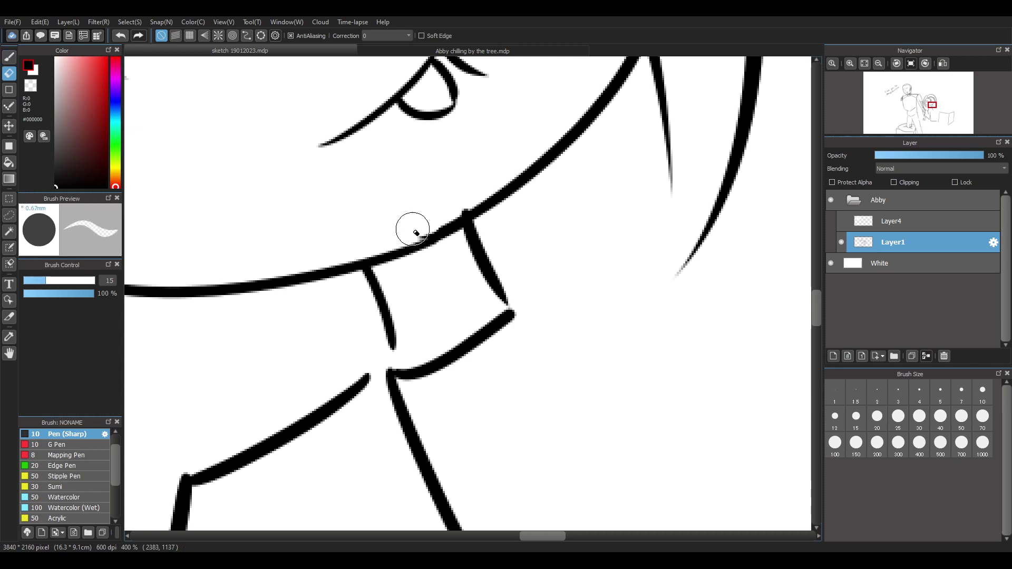
# Extend both neck lines down to the collar and connect the left shoulder line to the base of the neck
pyautogui.press('p')
pyautogui.moveTo(390, 346); pyautogui.dragTo(389, 366)
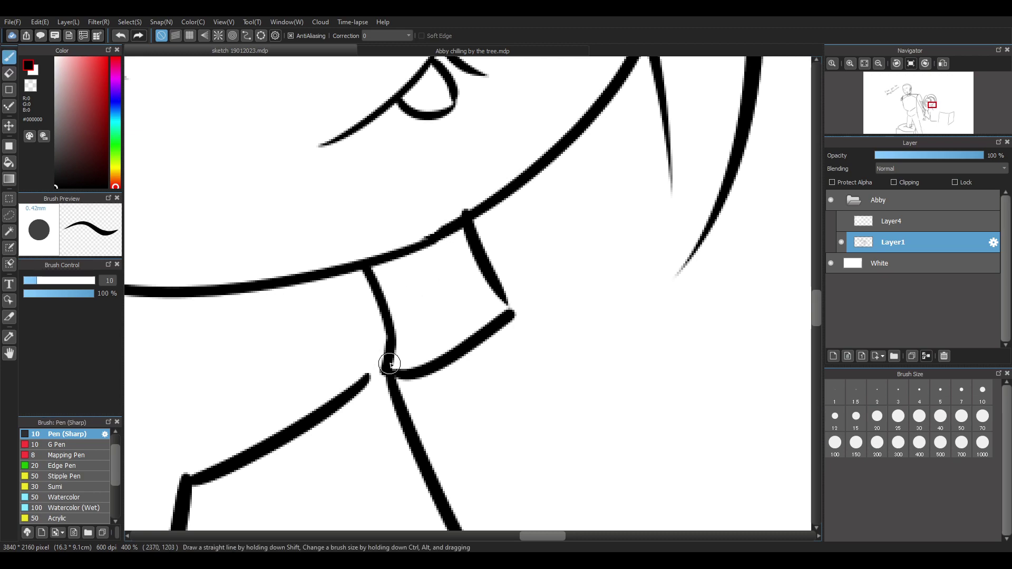
pyautogui.moveTo(502, 294); pyautogui.dragTo(518, 308)
pyautogui.moveTo(379, 373); pyautogui.dragTo(335, 406)
pyautogui.hotkey('ctrl', 'z')
# Tidy the outer corner where the girl's left shoulder line meets the arm line
pyautogui.press('e')
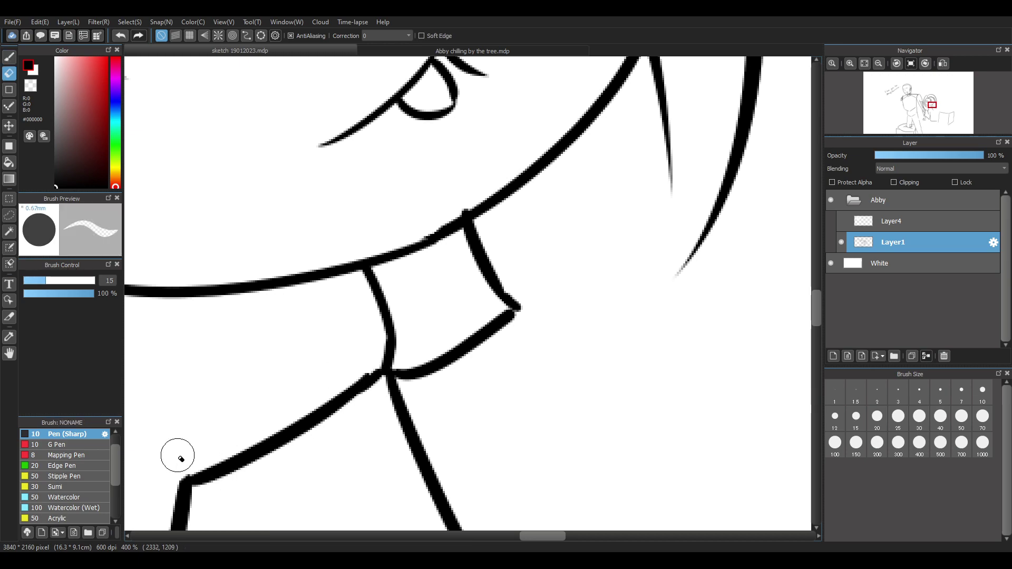
pyautogui.press('b')
pyautogui.moveTo(179, 465)
pyautogui.mouseDown()
pyautogui.moveTo(188, 488)
pyautogui.moveTo(211, 469)
pyautogui.mouseUp()
pyautogui.press('e')
pyautogui.press('b')
pyautogui.press('e')
pyautogui.press('b')
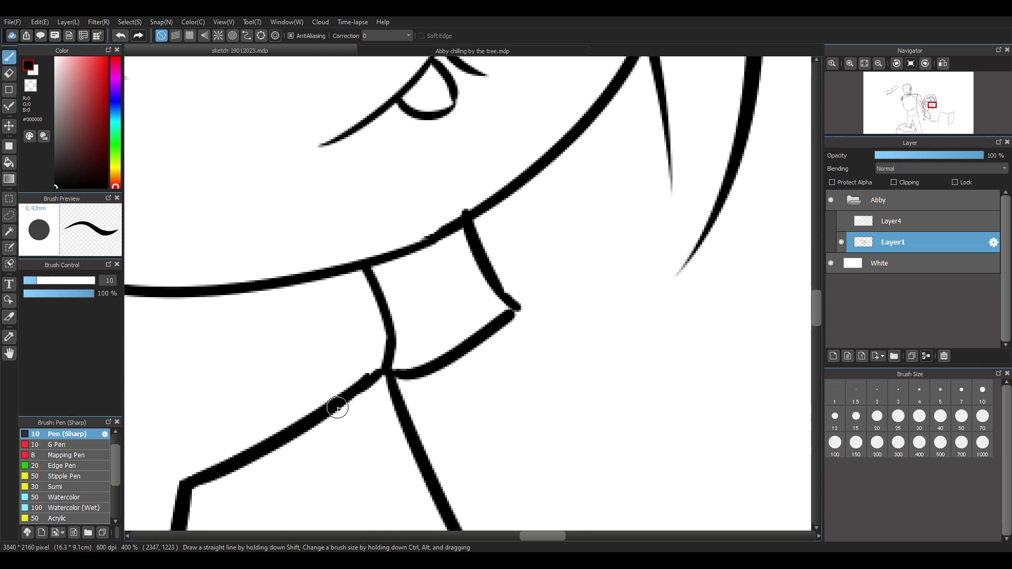
# Smooth and thicken the girl's left shoulder line where it meets the neck
pyautogui.press('e')
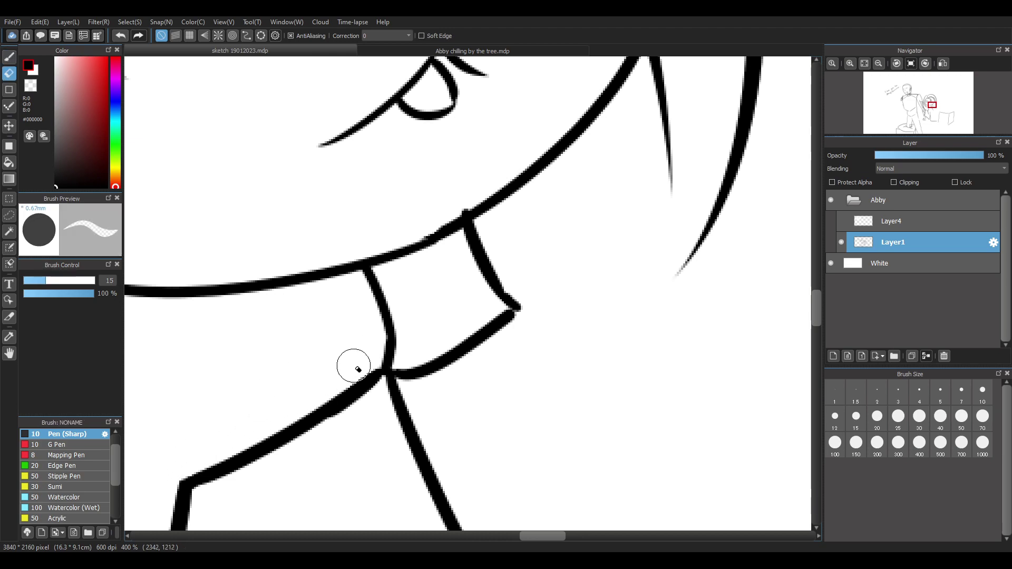
pyautogui.press('b')
pyautogui.moveTo(380, 368)
pyautogui.mouseDown()
pyautogui.moveTo(307, 431)
pyautogui.moveTo(391, 370)
pyautogui.moveTo(303, 433)
pyautogui.moveTo(386, 373)
pyautogui.mouseUp()
pyautogui.hotkey('ctrl', 'z')
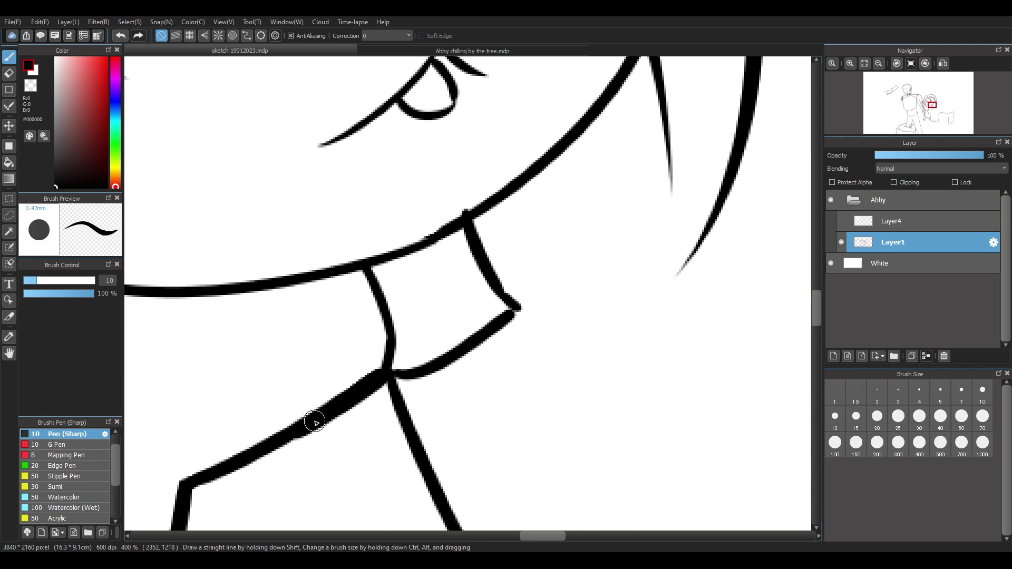
# Trim the underside of the thickened shoulder line with the eraser so it tapers evenly
pyautogui.press('e')
pyautogui.press('b')
pyautogui.press('e')
pyautogui.moveTo(271, 458); pyautogui.dragTo(362, 409)
pyautogui.hotkey('ctrl', 'z')
pyautogui.moveTo(263, 467); pyautogui.dragTo(348, 418)
pyautogui.moveTo(255, 470); pyautogui.dragTo(363, 404)
pyautogui.hotkey('ctrl', 'z')
pyautogui.moveTo(255, 469); pyautogui.dragTo(355, 408)
pyautogui.hotkey('ctrl', 'z')
# Fill the small notch at the collar's right corner where it meets the neck line
pyautogui.press('b')
pyautogui.press('e')
pyautogui.press('b')
pyautogui.moveTo(515, 310); pyautogui.dragTo(520, 307)
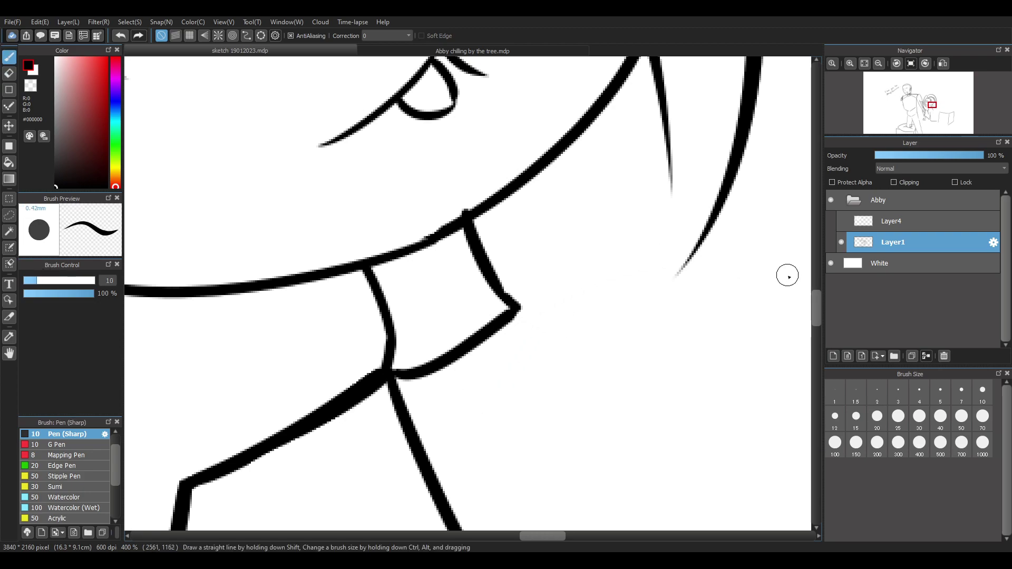
# Draw a narrow pointed finger loop above the crease of the folded panel and a short shoulder line outward from the girl's collar
pyautogui.scroll(-8, 738, 237)
pyautogui.scroll(5, 662, 214)
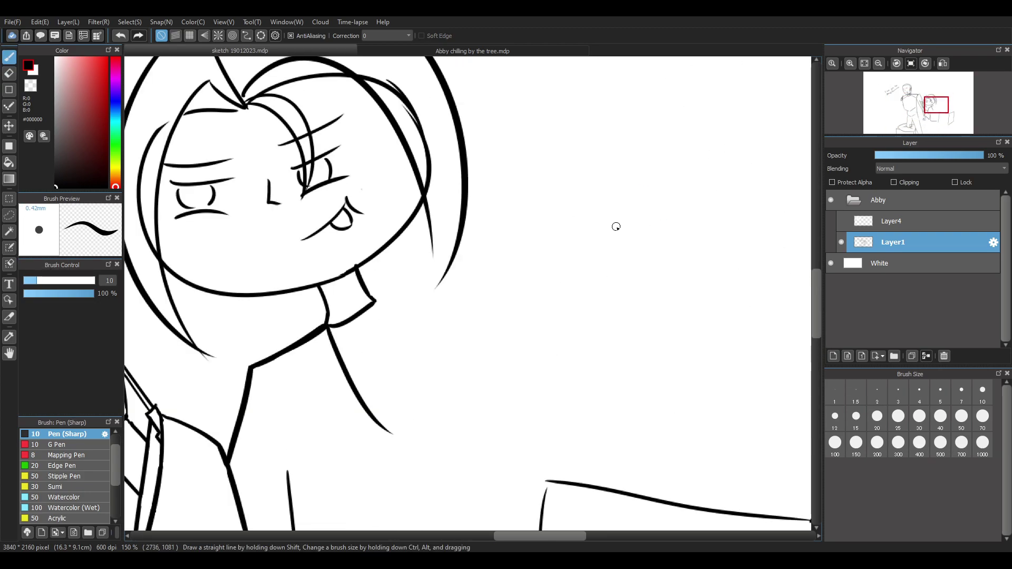
pyautogui.scroll(-1, 616, 227)
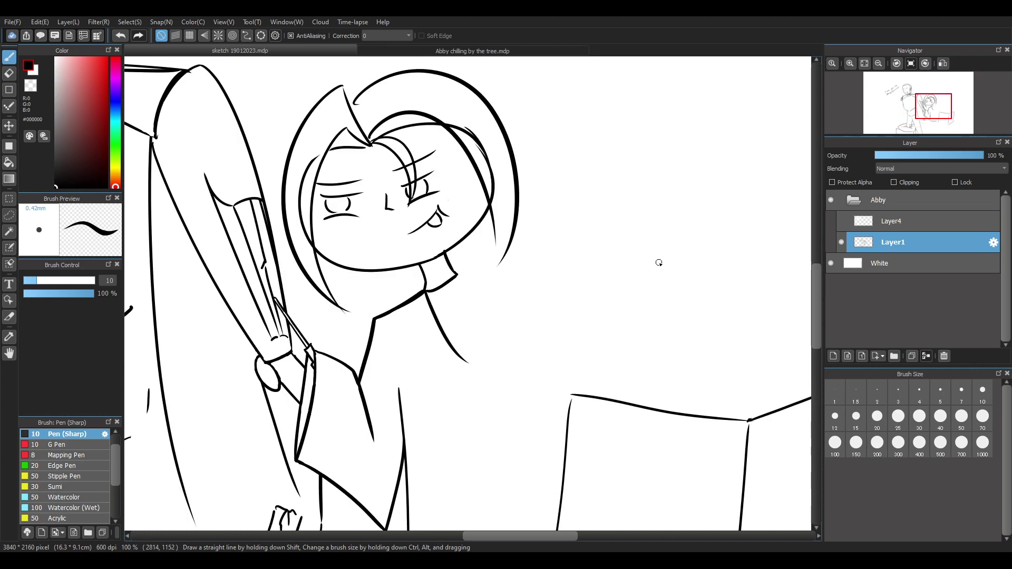
pyautogui.scroll(-1, 614, 253)
pyautogui.scroll(-1, 632, 226)
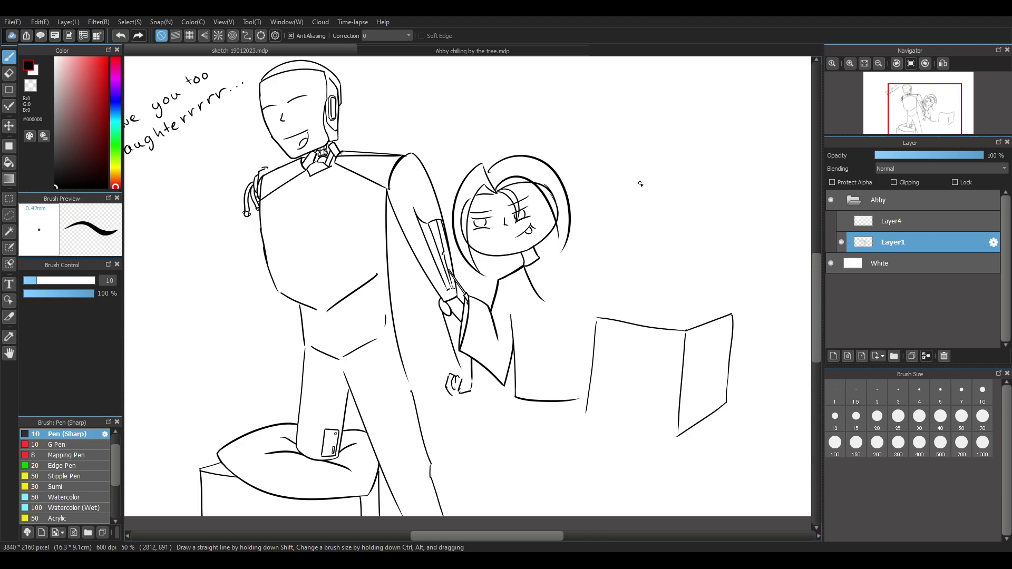
pyautogui.scroll(1, 638, 200)
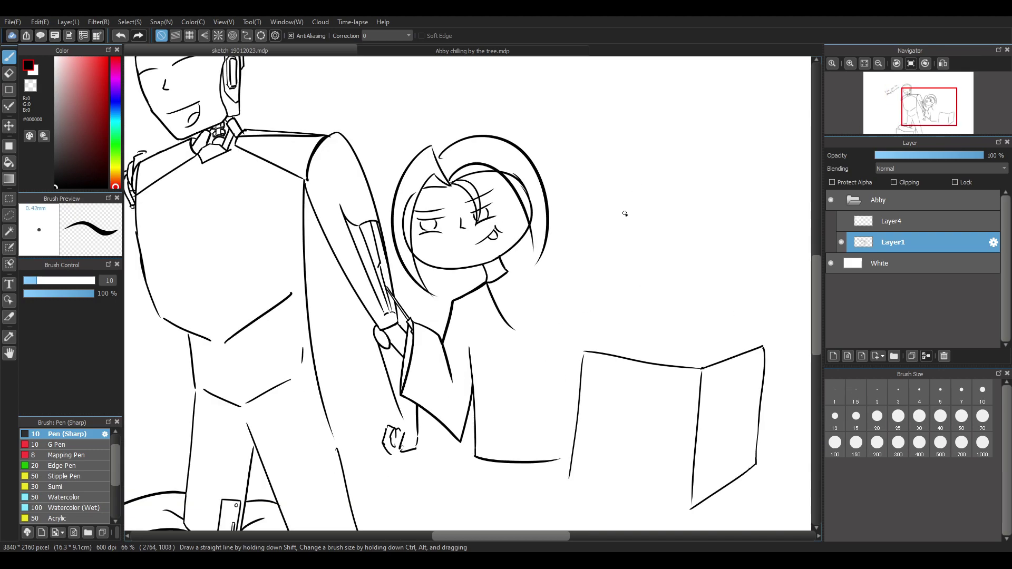
pyautogui.scroll(-3, 580, 379)
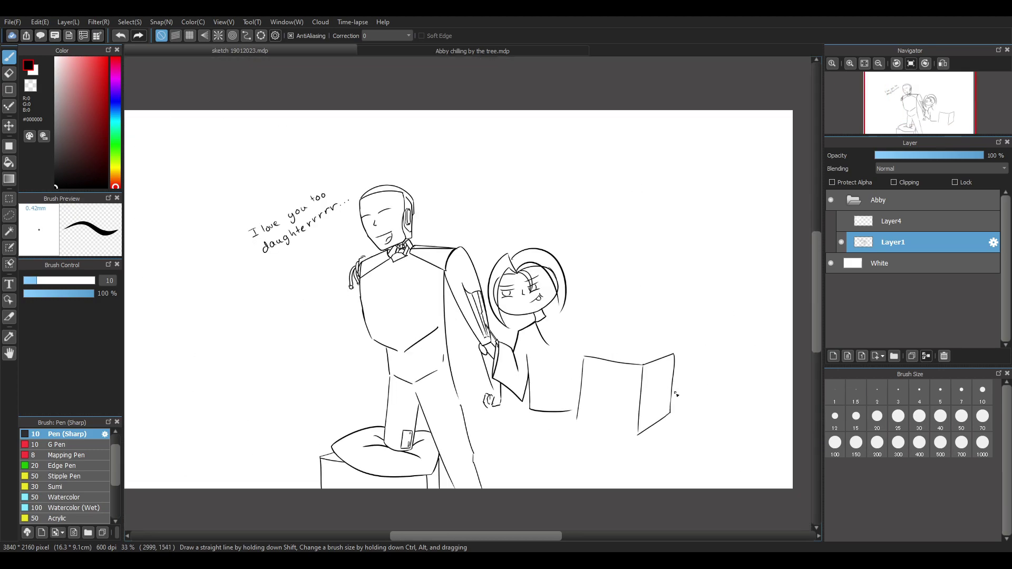
pyautogui.scroll(2, 700, 422)
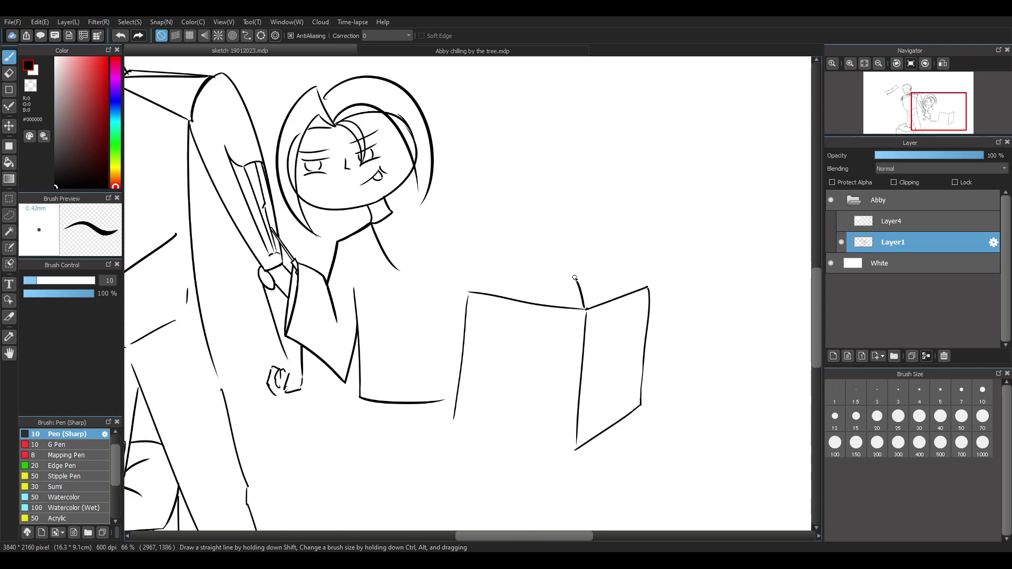
pyautogui.hotkey('ctrl', 'z')
pyautogui.hotkey('ctrl', 'z')
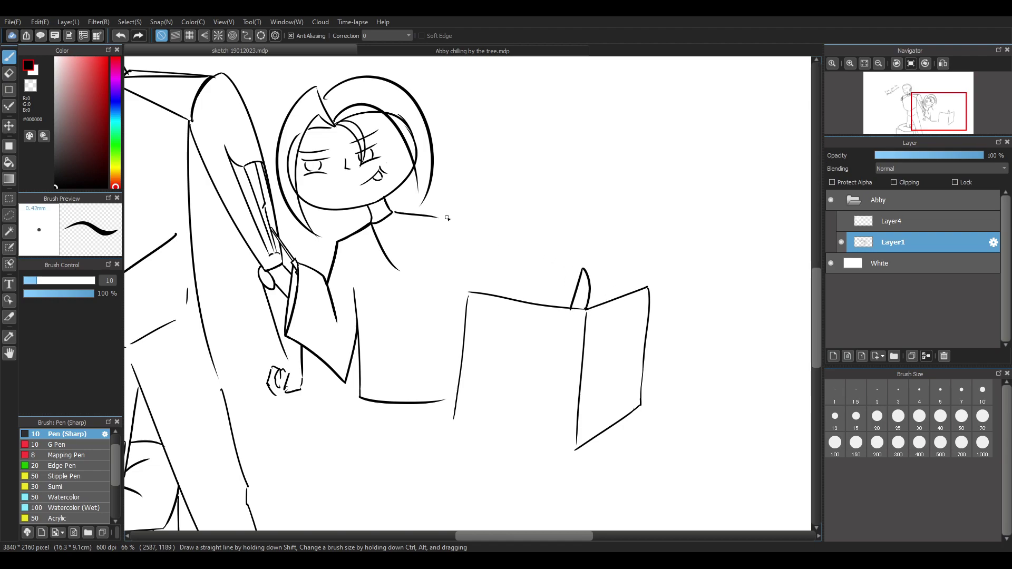
# Draw the girl's upper-arm line from the shoulder down to the folded panel's upper edge, and add a curved stroke beside the finger loop
pyautogui.moveTo(441, 218); pyautogui.dragTo(489, 286)
pyautogui.hotkey('ctrl', 'z')
pyautogui.moveTo(441, 218); pyautogui.dragTo(492, 293)
pyautogui.scroll(1, 604, 256)
pyautogui.scroll(-1, 603, 253)
pyautogui.scroll(1, 592, 280)
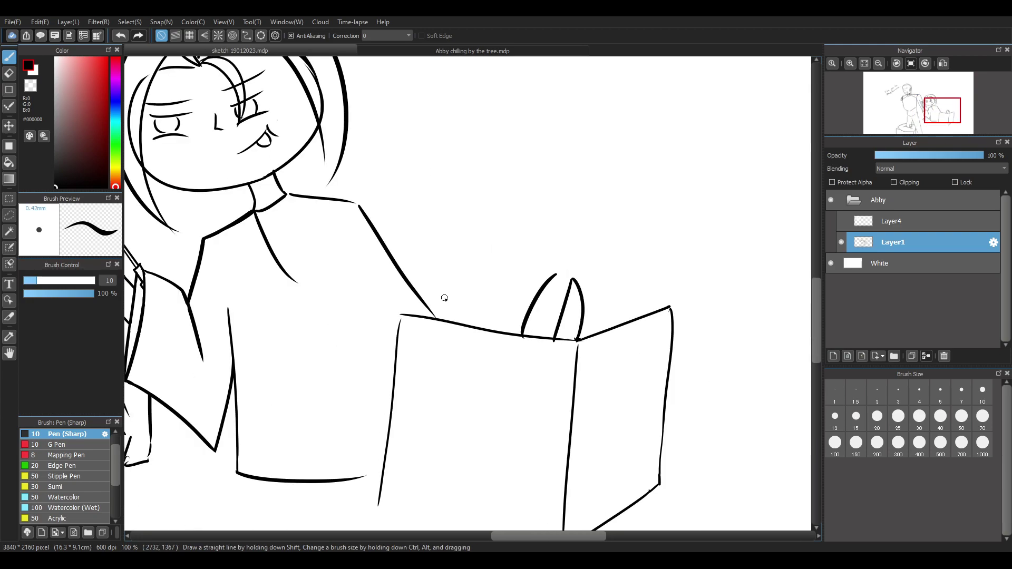
# Draw a straight forearm line from the elbow at the panel's upper edge to the tip of the curved hand stroke, redoing it until clean
pyautogui.moveTo(437, 318); pyautogui.dragTo(526, 279)
pyautogui.hotkey('ctrl', 'z')
pyautogui.moveTo(435, 321); pyautogui.dragTo(539, 288)
pyautogui.hotkey('ctrl', 'z')
pyautogui.moveTo(438, 319); pyautogui.dragTo(551, 277)
pyautogui.hotkey('ctrl', 'z')
pyautogui.moveTo(437, 321); pyautogui.dragTo(573, 272)
pyautogui.hotkey('ctrl', 'z')
pyautogui.moveTo(440, 320); pyautogui.dragTo(545, 275)
pyautogui.hotkey('ctrl', 'z')
pyautogui.moveTo(440, 320); pyautogui.dragTo(543, 283)
pyautogui.hotkey('ctrl', 'z')
pyautogui.moveTo(442, 320); pyautogui.dragTo(551, 275)
pyautogui.hotkey('ctrl', 'z')
pyautogui.moveTo(438, 319); pyautogui.dragTo(556, 275)
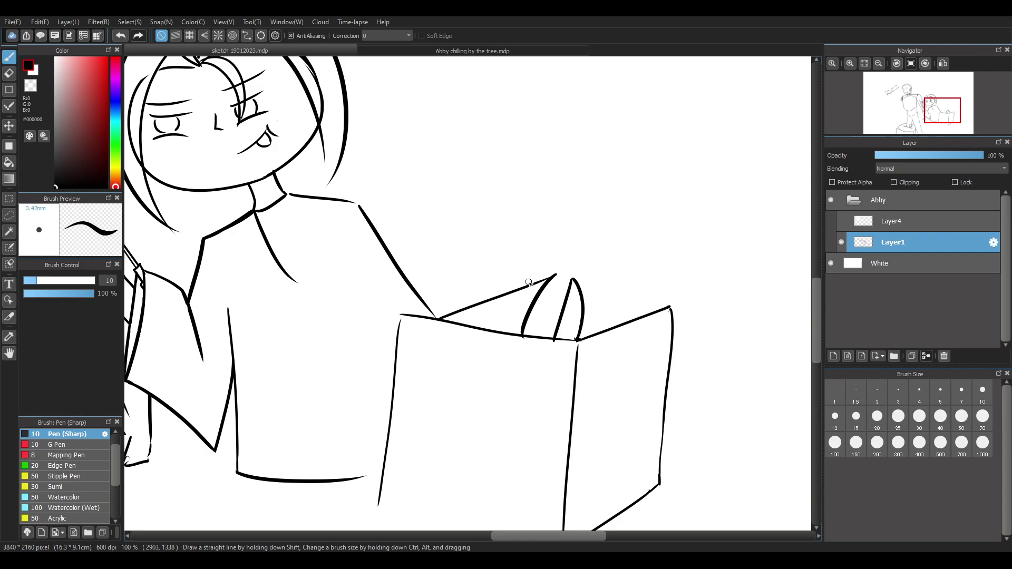
pyautogui.hotkey('ctrl', 'z')
pyautogui.moveTo(440, 322); pyautogui.dragTo(548, 279)
pyautogui.hotkey('ctrl', 'z')
pyautogui.moveTo(443, 321); pyautogui.dragTo(558, 264)
pyautogui.hotkey('ctrl', 'z')
pyautogui.moveTo(468, 310); pyautogui.dragTo(554, 275)
pyautogui.hotkey('ctrl', 'z')
pyautogui.moveTo(441, 321); pyautogui.dragTo(553, 274)
pyautogui.hotkey('ctrl', 'z')
pyautogui.moveTo(447, 321); pyautogui.dragTo(544, 275)
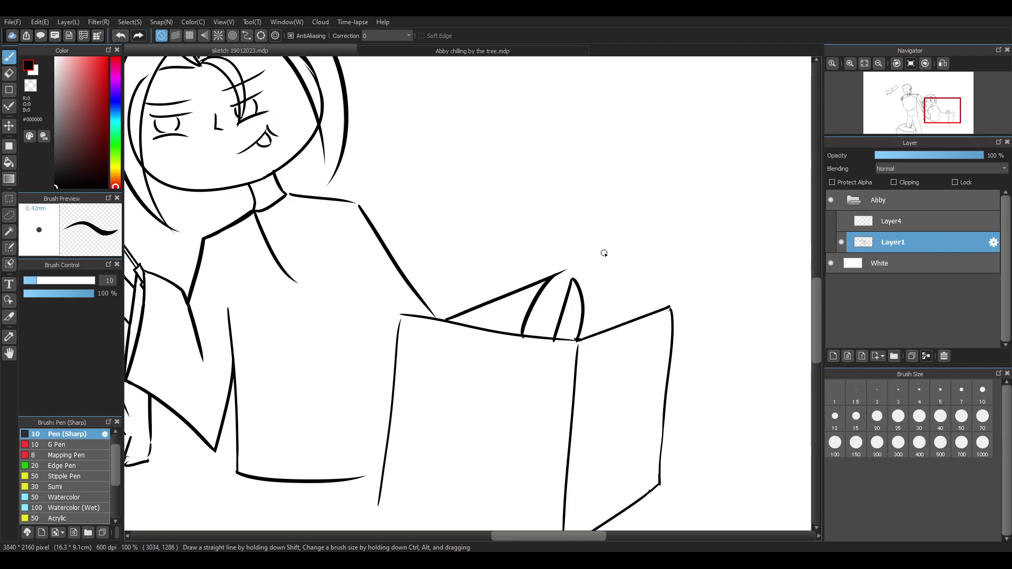
# Draw an arched knuckle contour over the finger loop, bending down along its outer side
pyautogui.scroll(5, 596, 272)
pyautogui.scroll(-1, 587, 276)
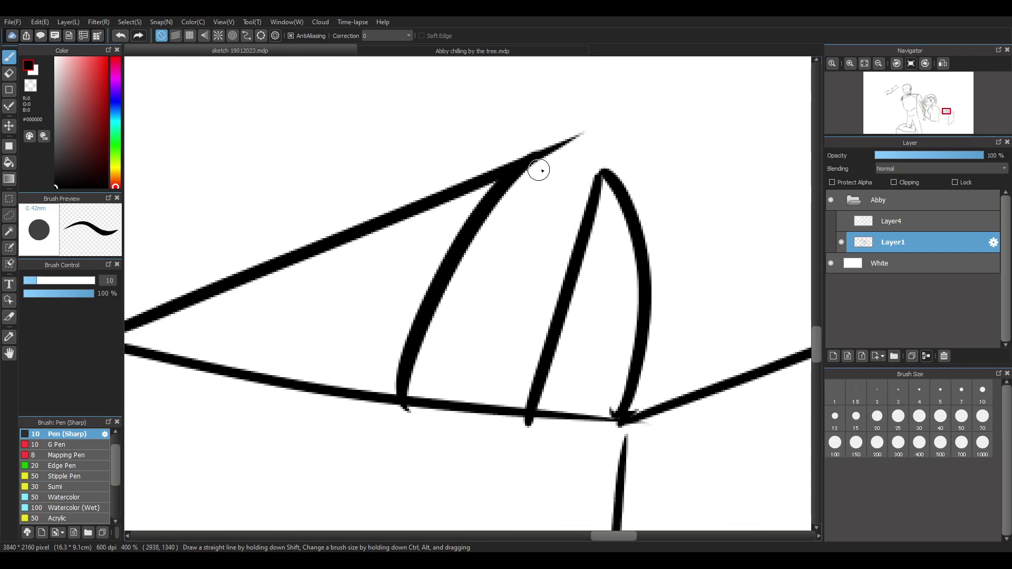
pyautogui.moveTo(541, 173)
pyautogui.mouseDown()
pyautogui.moveTo(634, 149)
pyautogui.moveTo(655, 226)
pyautogui.mouseUp()
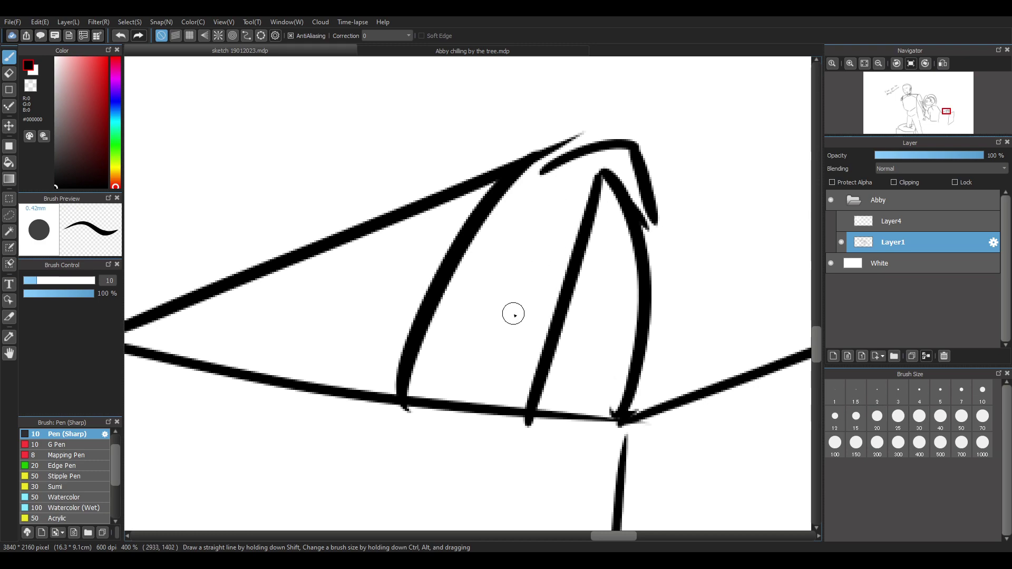
# Try folded-finger strokes across the middle line of the hand, with short dashes and a curve above them
pyautogui.moveTo(514, 315); pyautogui.dragTo(594, 264)
pyautogui.moveTo(462, 331)
pyautogui.mouseDown()
pyautogui.moveTo(512, 361)
pyautogui.moveTo(585, 302)
pyautogui.moveTo(582, 286)
pyautogui.moveTo(565, 319)
pyautogui.mouseUp()
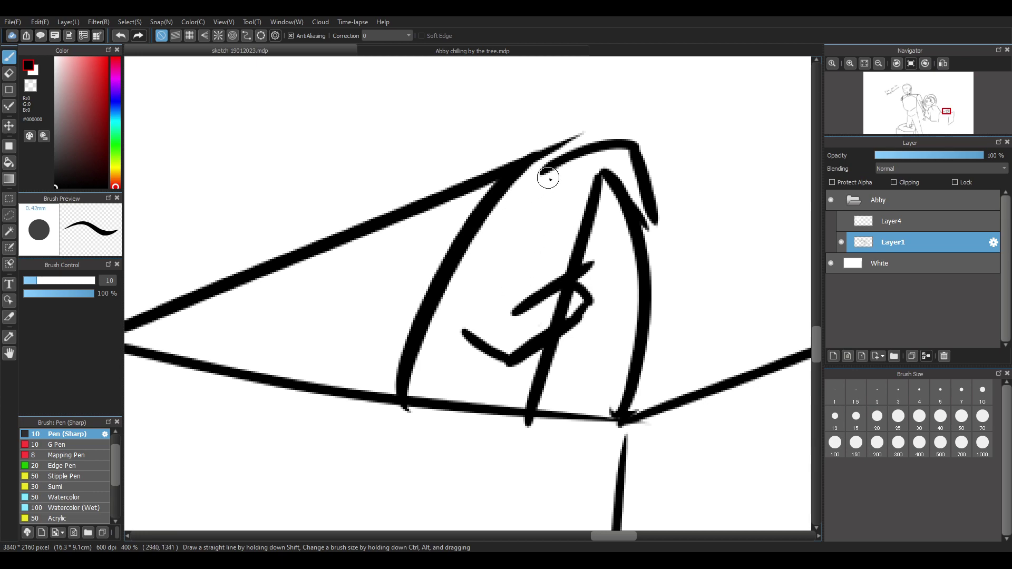
pyautogui.moveTo(553, 213)
pyautogui.mouseDown()
pyautogui.moveTo(588, 192)
pyautogui.moveTo(576, 215)
pyautogui.mouseUp()
pyautogui.hotkey('ctrl', 'z')
pyautogui.hotkey('ctrl', 'z')
pyautogui.moveTo(536, 245)
pyautogui.mouseDown()
pyautogui.moveTo(582, 224)
pyautogui.moveTo(562, 243)
pyautogui.moveTo(568, 259)
pyautogui.mouseUp()
pyautogui.hotkey('ctrl', 'z')
pyautogui.hotkey('ctrl', 'z')
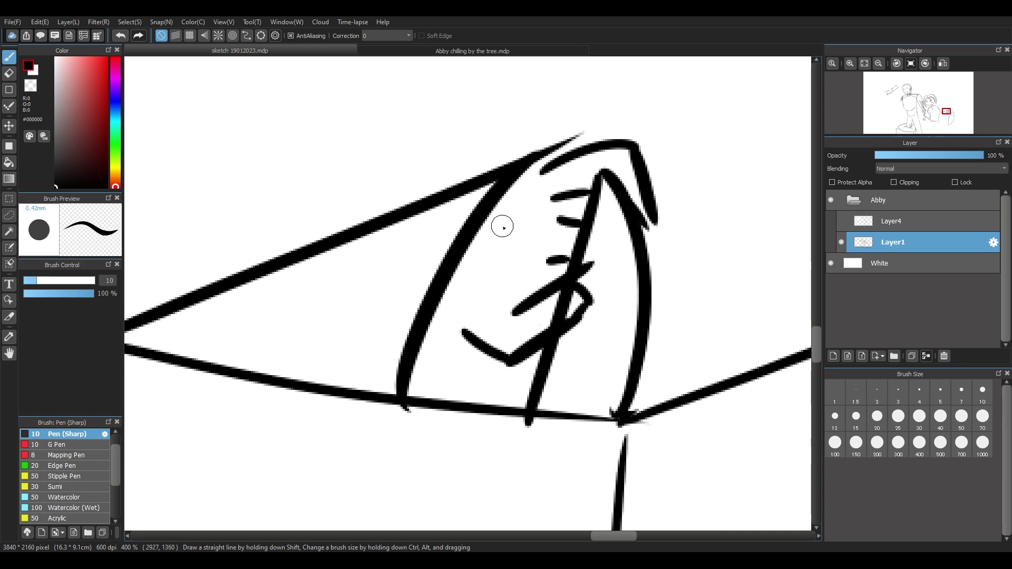
pyautogui.hotkey('ctrl', 'z')
pyautogui.hotkey('ctrl', 'z')
pyautogui.hotkey('ctrl', 'z')
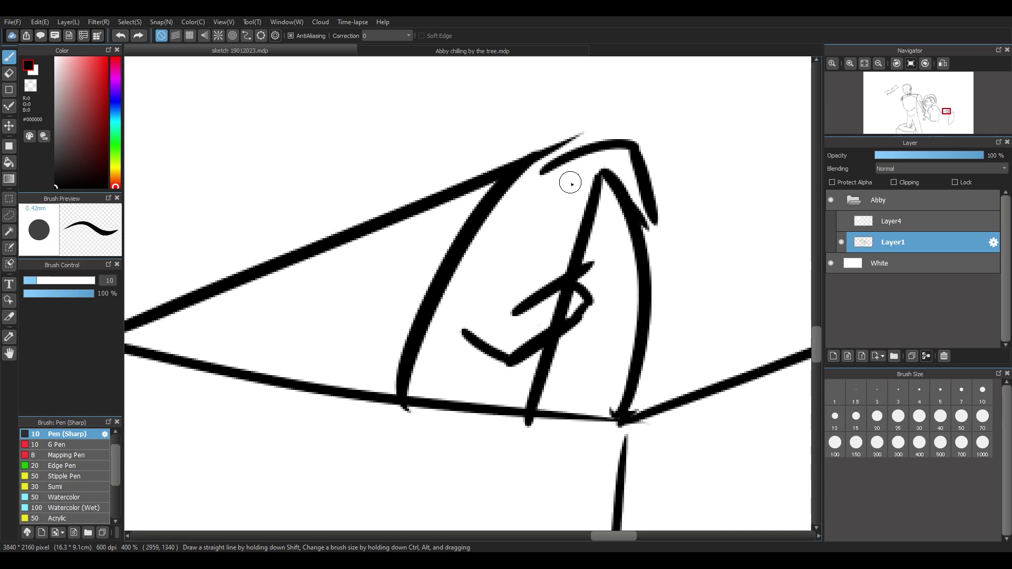
pyautogui.moveTo(588, 182); pyautogui.dragTo(546, 217)
pyautogui.moveTo(556, 203)
pyautogui.mouseDown()
pyautogui.moveTo(515, 276)
pyautogui.moveTo(562, 207)
pyautogui.mouseUp()
pyautogui.hotkey('ctrl', 'z')
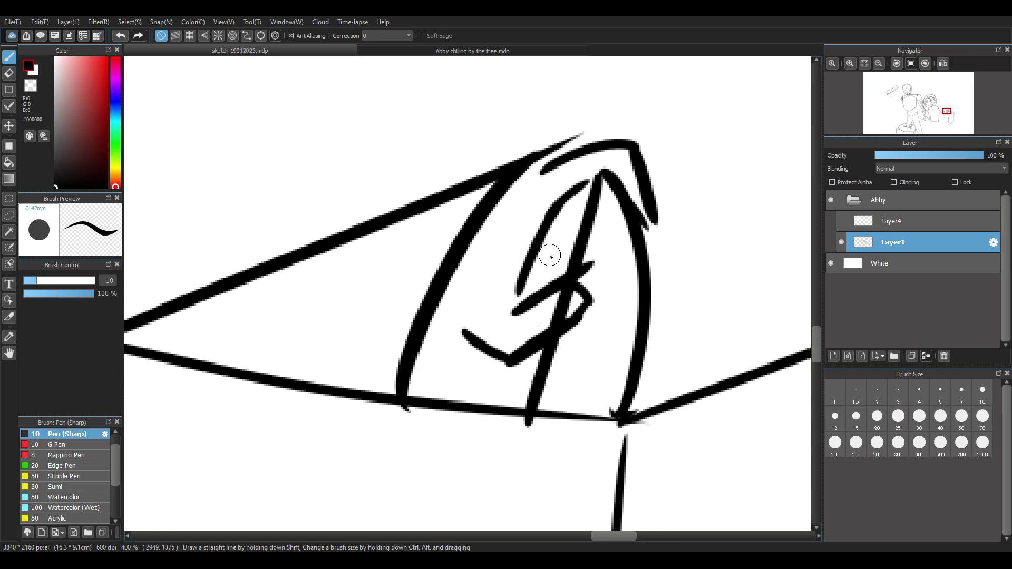
# Try erasing the knuckle arch and inner finger curve, then undo the erasures and trial strokes
pyautogui.press('e')
pyautogui.moveTo(611, 142)
pyautogui.mouseDown()
pyautogui.moveTo(680, 163)
pyautogui.moveTo(624, 157)
pyautogui.moveTo(642, 169)
pyautogui.mouseUp()
pyautogui.press('b')
pyautogui.hotkey('ctrl', 'z')
pyautogui.press('e')
pyautogui.moveTo(546, 174); pyautogui.dragTo(621, 148)
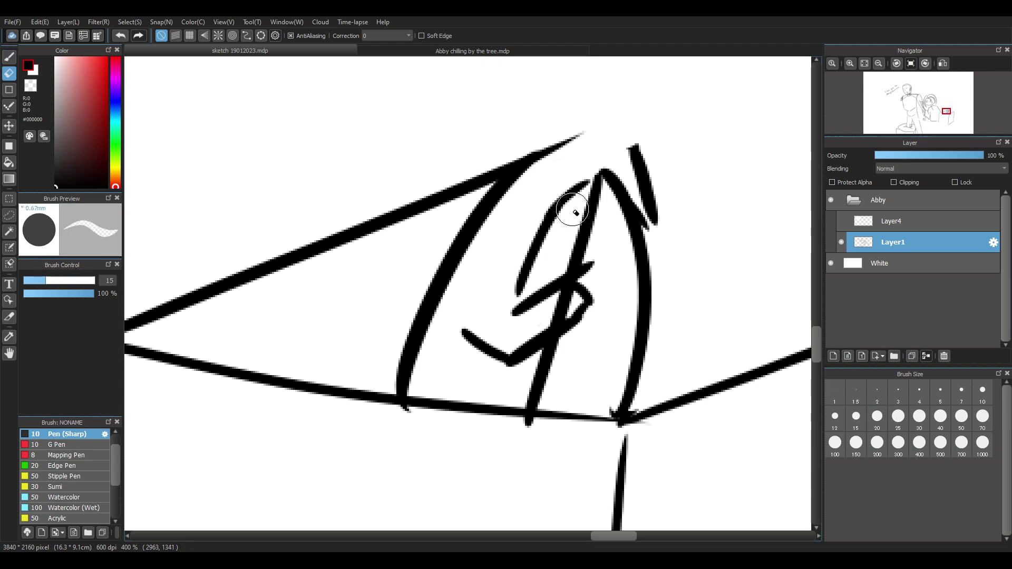
pyautogui.moveTo(583, 174)
pyautogui.mouseDown()
pyautogui.moveTo(541, 246)
pyautogui.moveTo(524, 299)
pyautogui.mouseUp()
pyautogui.moveTo(599, 250); pyautogui.dragTo(569, 340)
pyautogui.hotkey('ctrl', 'z')
pyautogui.hotkey('ctrl', 'z')
pyautogui.hotkey('ctrl', 'z')
pyautogui.hotkey('ctrl', 'z')
pyautogui.hotkey('ctrl', 'z')
pyautogui.hotkey('ctrl', 'z')
pyautogui.hotkey('ctrl', 'z')
pyautogui.hotkey('ctrl', 'z')
pyautogui.hotkey('ctrl', 'z')
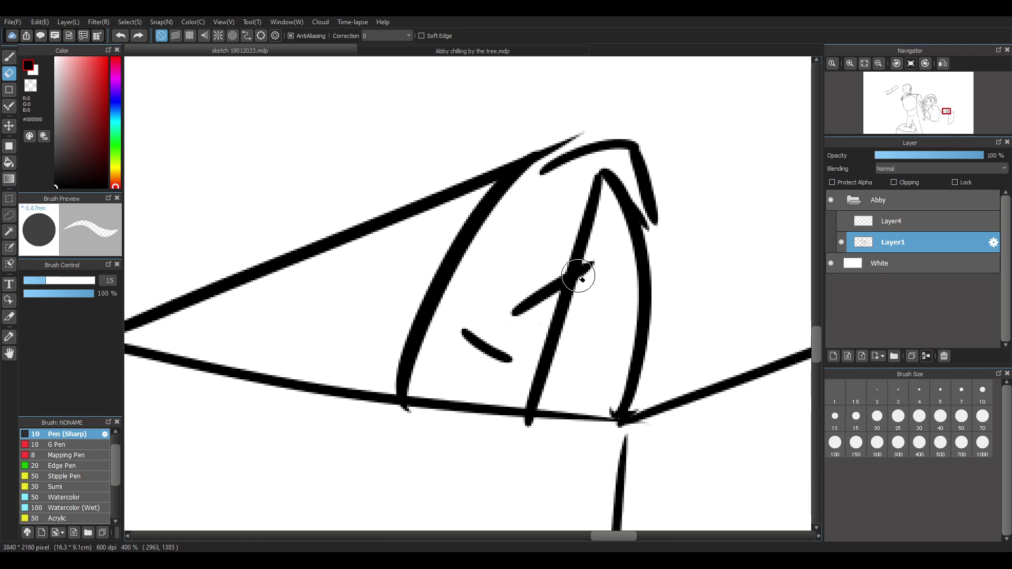
# Draw a diagonal finger stroke across the upper middle line, a cross line below it, and close the outer knuckle contour onto the finger loop
pyautogui.press('b')
pyautogui.press('e')
pyautogui.press('b')
pyautogui.moveTo(533, 251); pyautogui.dragTo(603, 207)
pyautogui.hotkey('ctrl', 'z')
pyautogui.moveTo(532, 251); pyautogui.dragTo(603, 207)
pyautogui.hotkey('ctrl', 'z')
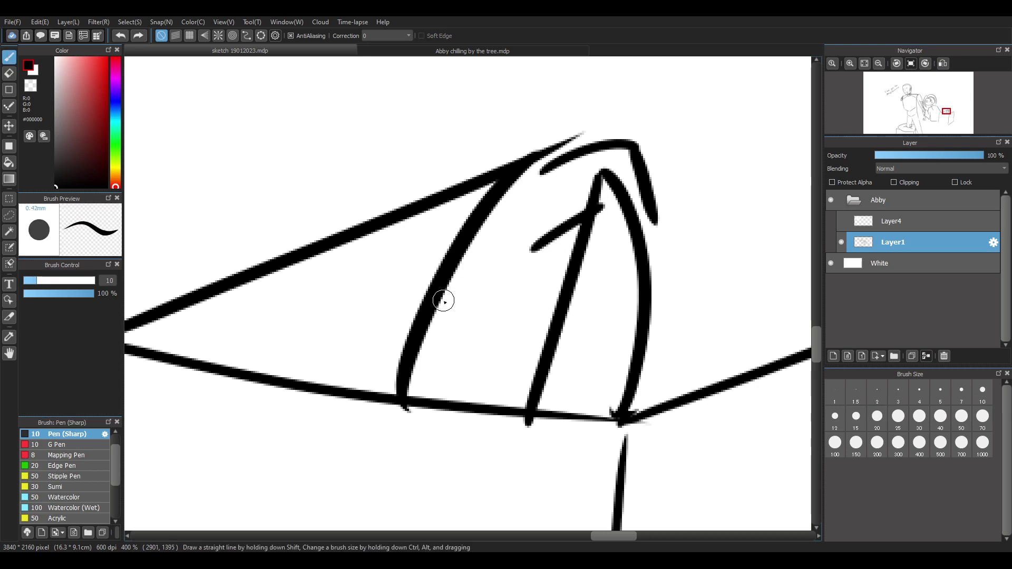
pyautogui.moveTo(443, 300); pyautogui.dragTo(555, 316)
pyautogui.moveTo(651, 227)
pyautogui.mouseDown()
pyautogui.moveTo(648, 241)
pyautogui.moveTo(648, 230)
pyautogui.mouseUp()
pyautogui.hotkey('ctrl', 'z')
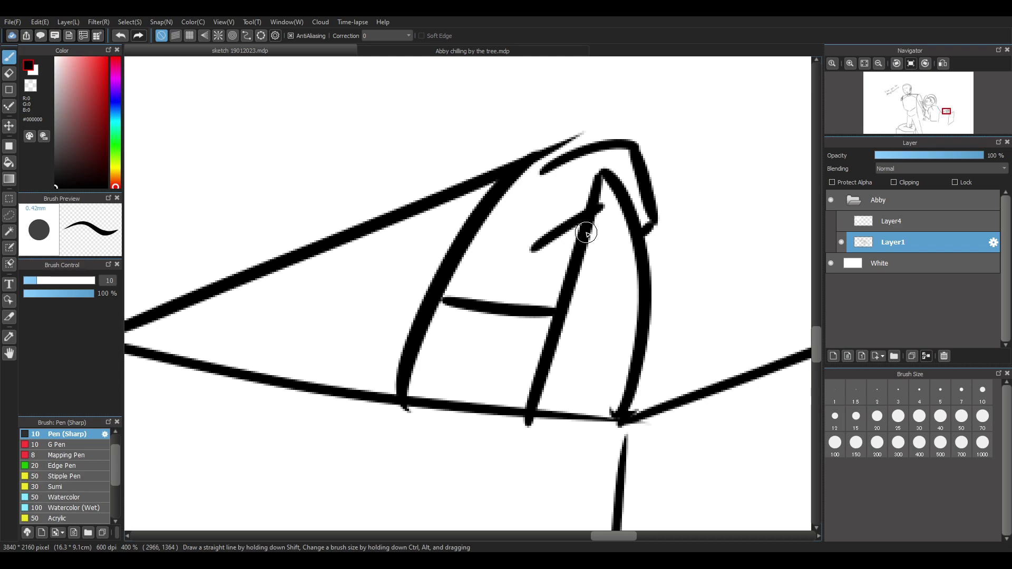
# Add a second diagonal finger stroke below the first, with a short hooked stroke near the finger loop's tip
pyautogui.moveTo(522, 290); pyautogui.dragTo(572, 253)
pyautogui.moveTo(604, 210); pyautogui.dragTo(599, 243)
pyautogui.hotkey('ctrl', 'z')
pyautogui.hotkey('ctrl', 'z')
pyautogui.moveTo(502, 290)
pyautogui.mouseDown()
pyautogui.moveTo(537, 292)
pyautogui.moveTo(599, 220)
pyautogui.mouseUp()
pyautogui.hotkey('ctrl', 'z')
pyautogui.moveTo(527, 287)
pyautogui.mouseDown()
pyautogui.moveTo(584, 249)
pyautogui.moveTo(605, 213)
pyautogui.mouseUp()
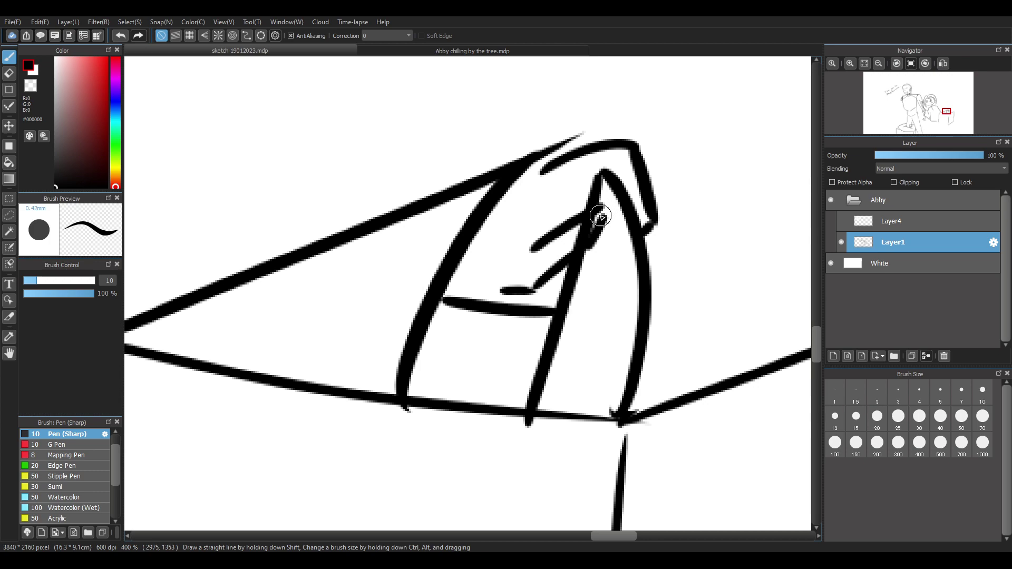
# Replace the hand's straight cross line with short angled segments and draw a curved fingertip outline above the diagonal stroke
pyautogui.press('e')
pyautogui.moveTo(527, 294)
pyautogui.mouseDown()
pyautogui.moveTo(531, 320)
pyautogui.moveTo(548, 301)
pyautogui.moveTo(506, 314)
pyautogui.moveTo(455, 311)
pyautogui.moveTo(508, 289)
pyautogui.mouseUp()
pyautogui.press('b')
pyautogui.hotkey('ctrl', 'z')
pyautogui.moveTo(447, 294)
pyautogui.mouseDown()
pyautogui.moveTo(505, 283)
pyautogui.moveTo(464, 273)
pyautogui.moveTo(512, 292)
pyautogui.mouseUp()
pyautogui.hotkey('ctrl', 'z')
pyautogui.moveTo(535, 245)
pyautogui.mouseDown()
pyautogui.moveTo(585, 180)
pyautogui.moveTo(595, 198)
pyautogui.mouseUp()
pyautogui.hotkey('ctrl', 'z')
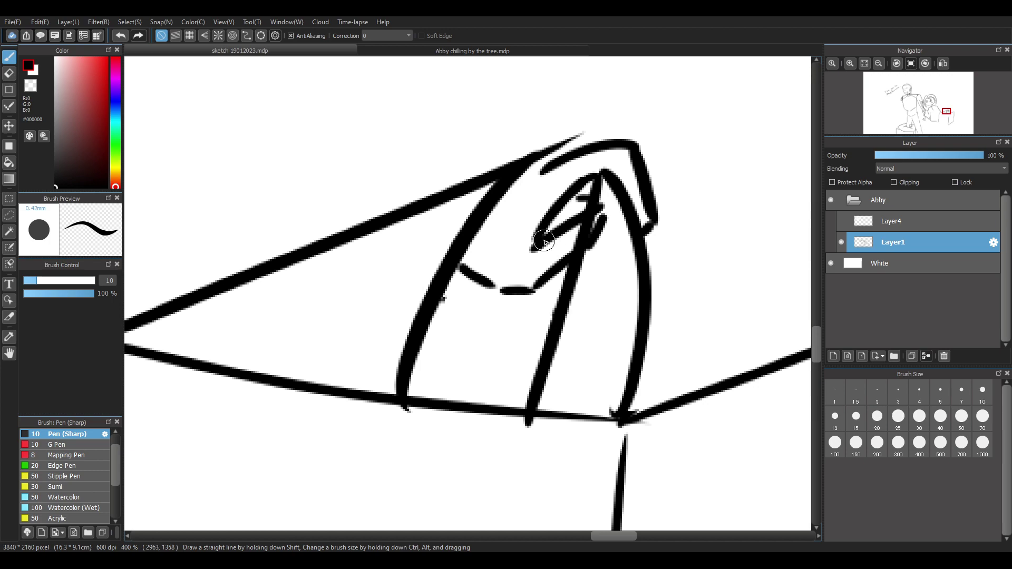
# Join the short segments into one continuous lower hand edge and connect it to the curved side line
pyautogui.press('e')
pyautogui.moveTo(489, 284); pyautogui.dragTo(509, 293)
pyautogui.hotkey('ctrl', 'z')
pyautogui.hotkey('ctrl', 'z')
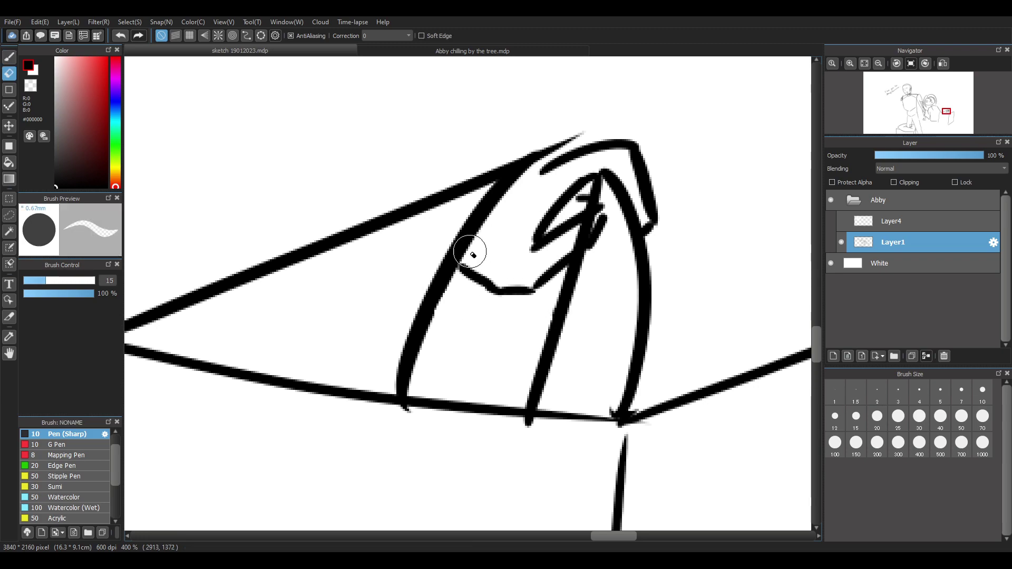
pyautogui.moveTo(450, 283)
pyautogui.mouseDown()
pyautogui.moveTo(498, 275)
pyautogui.moveTo(480, 260)
pyautogui.moveTo(458, 270)
pyautogui.mouseUp()
pyautogui.hotkey('ctrl', 'z')
pyautogui.hotkey('ctrl', 'z')
pyautogui.hotkey('ctrl', 'z')
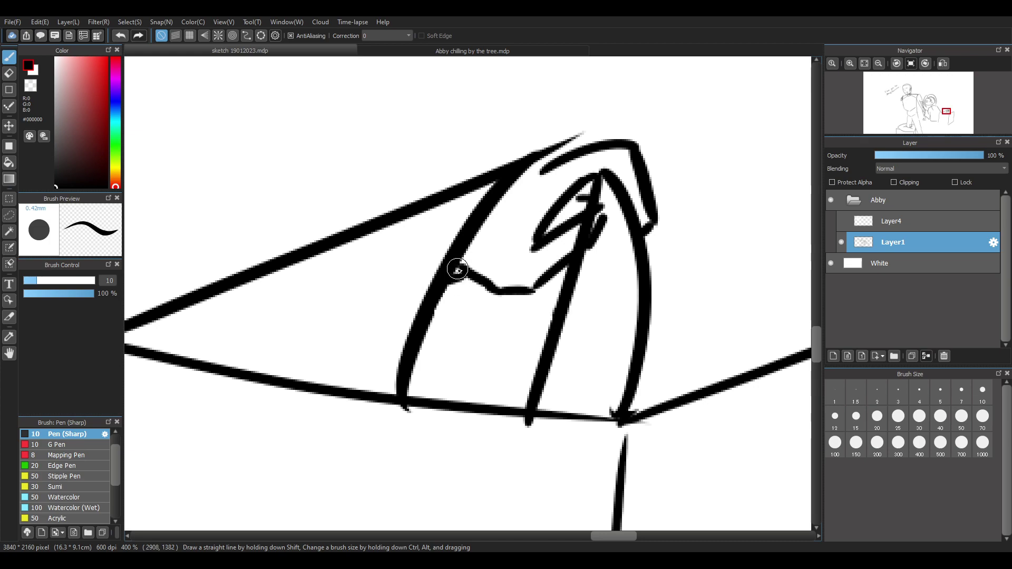
# Clean up the overlapping ends where the forearm meets the knuckle arch, connecting them with a small notch
pyautogui.moveTo(564, 146)
pyautogui.mouseDown()
pyautogui.moveTo(533, 161)
pyautogui.moveTo(555, 164)
pyautogui.moveTo(554, 151)
pyautogui.moveTo(535, 159)
pyautogui.moveTo(587, 144)
pyautogui.mouseUp()
pyautogui.hotkey('ctrl', 'z')
pyautogui.hotkey('ctrl', 'z')
pyautogui.hotkey('ctrl', 'z')
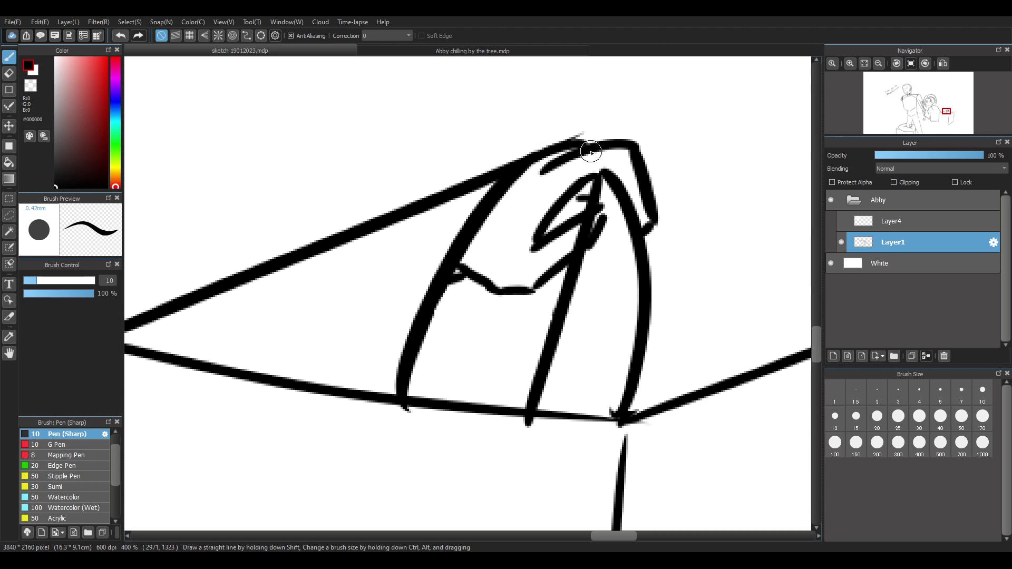
pyautogui.press('e')
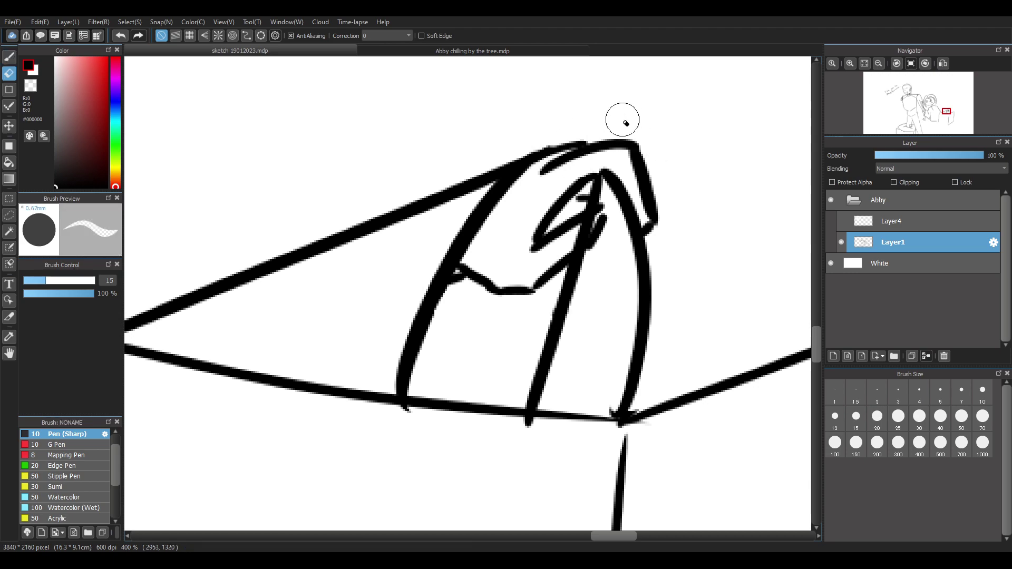
pyautogui.press('b')
pyautogui.moveTo(535, 157)
pyautogui.mouseDown()
pyautogui.moveTo(555, 165)
pyautogui.moveTo(565, 145)
pyautogui.moveTo(549, 141)
pyautogui.moveTo(583, 131)
pyautogui.mouseUp()
pyautogui.press('e')
pyautogui.hotkey('ctrl', 'z')
pyautogui.press('b')
pyautogui.moveTo(539, 158); pyautogui.dragTo(563, 141)
pyautogui.press('e')
pyautogui.press('b')
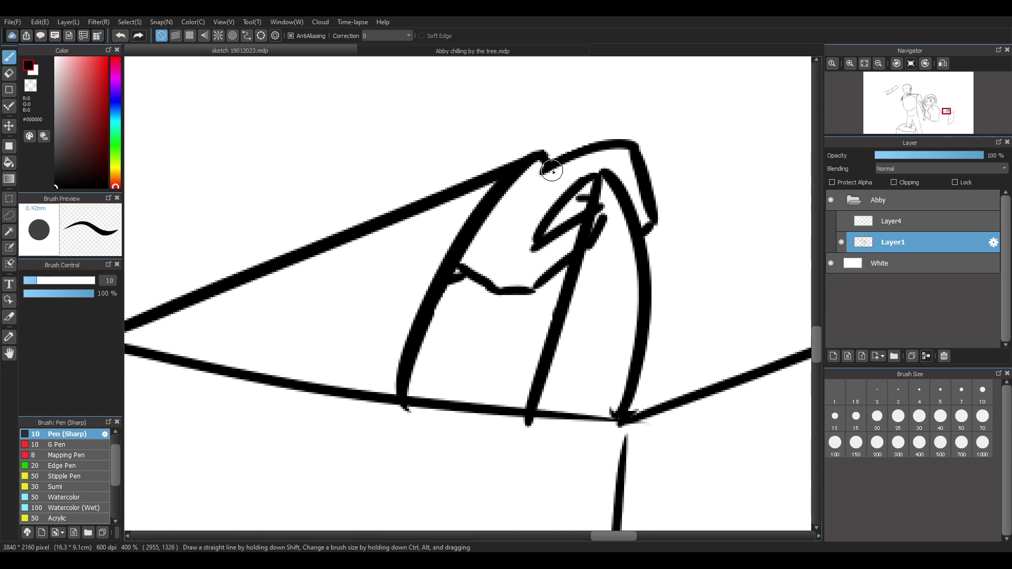
# Reshape the outer knuckle with a tighter angled contour and clean up the overlapping finger lines inside the hand
pyautogui.press('e')
pyautogui.moveTo(593, 220); pyautogui.dragTo(575, 240)
pyautogui.press('b')
pyautogui.moveTo(600, 209)
pyautogui.mouseDown()
pyautogui.moveTo(601, 222)
pyautogui.moveTo(654, 224)
pyautogui.mouseUp()
pyautogui.press('e')
pyautogui.press('b')
pyautogui.press('e')
pyautogui.moveTo(616, 148)
pyautogui.mouseDown()
pyautogui.moveTo(628, 147)
pyautogui.moveTo(649, 178)
pyautogui.moveTo(648, 247)
pyautogui.mouseUp()
pyautogui.press('b')
pyautogui.press('e')
pyautogui.press('b')
pyautogui.hotkey('ctrl', 'z')
pyautogui.press('e')
pyautogui.hotkey('ctrl', 'z')
pyautogui.moveTo(650, 190)
pyautogui.mouseDown()
pyautogui.moveTo(658, 222)
pyautogui.moveTo(650, 183)
pyautogui.moveTo(640, 225)
pyautogui.moveTo(643, 188)
pyautogui.moveTo(576, 217)
pyautogui.moveTo(588, 207)
pyautogui.moveTo(583, 234)
pyautogui.moveTo(610, 215)
pyautogui.moveTo(578, 236)
pyautogui.mouseUp()
pyautogui.press('b')
pyautogui.hotkey('ctrl', 'z')
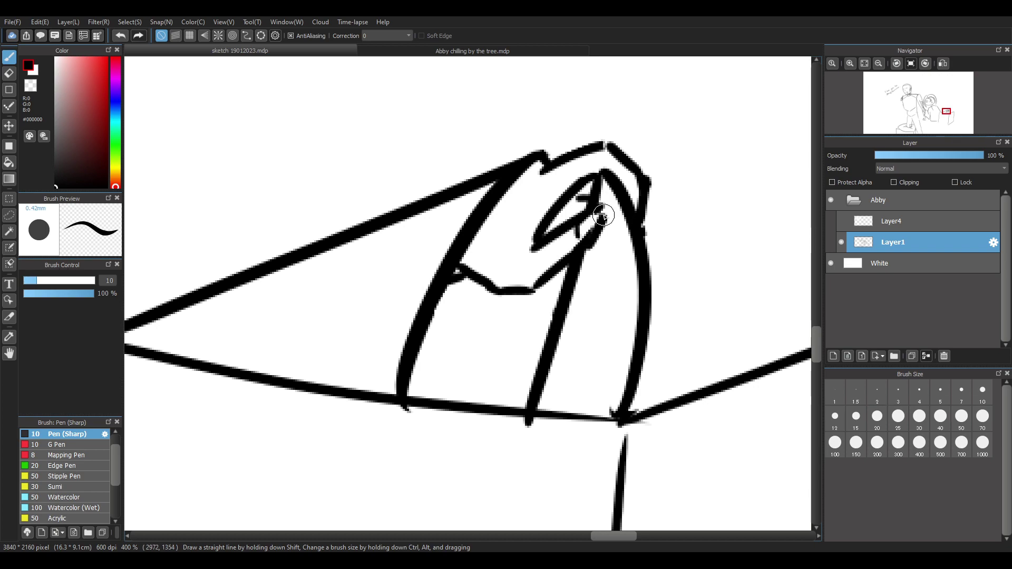
# Draw the side line of the girl's torso from below her outstretched arm down to the folded panel, redoing it at a steeper outward slant
pyautogui.scroll(-5, 616, 206)
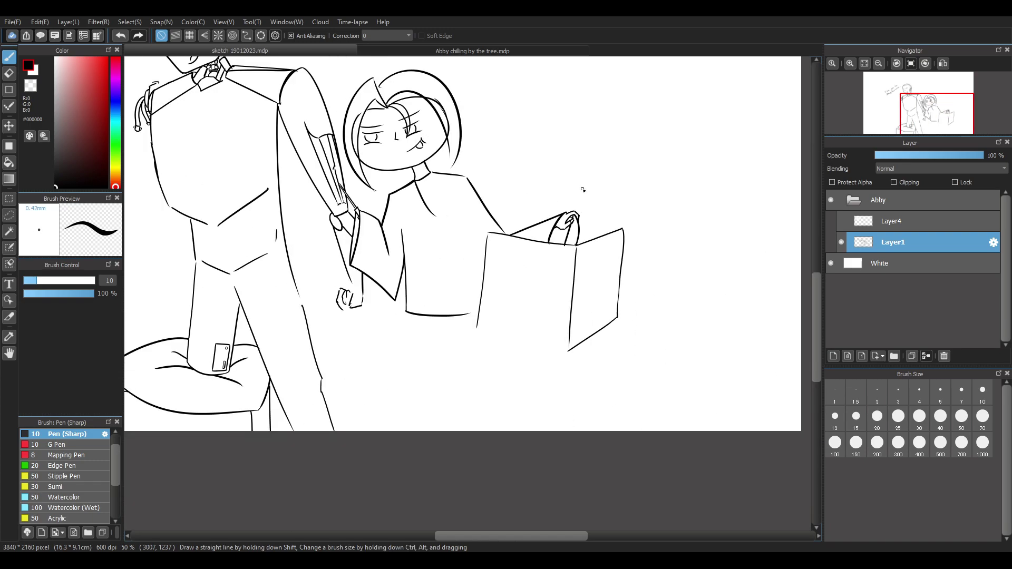
pyautogui.scroll(1, 583, 189)
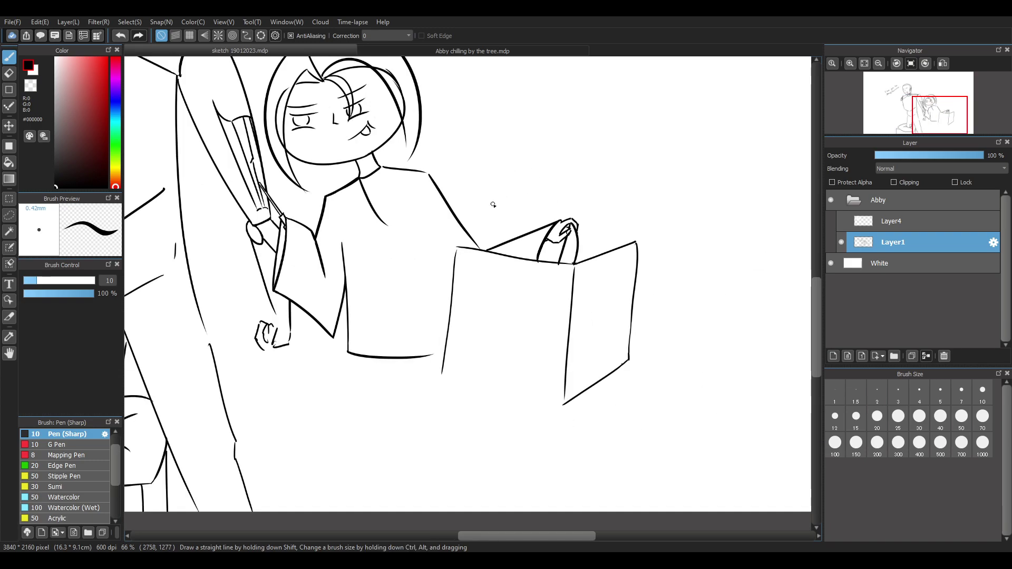
pyautogui.scroll(1, 495, 205)
pyautogui.moveTo(384, 211)
pyautogui.mouseDown()
pyautogui.moveTo(439, 364)
pyautogui.moveTo(455, 355)
pyautogui.mouseUp()
pyautogui.hotkey('ctrl', 'z')
pyautogui.hotkey('ctrl', 'z')
pyautogui.moveTo(394, 193)
pyautogui.mouseDown()
pyautogui.moveTo(449, 312)
pyautogui.moveTo(425, 287)
pyautogui.moveTo(440, 315)
pyautogui.mouseUp()
pyautogui.hotkey('ctrl', 'z')
pyautogui.hotkey('ctrl', 'z')
pyautogui.moveTo(385, 219); pyautogui.dragTo(416, 356)
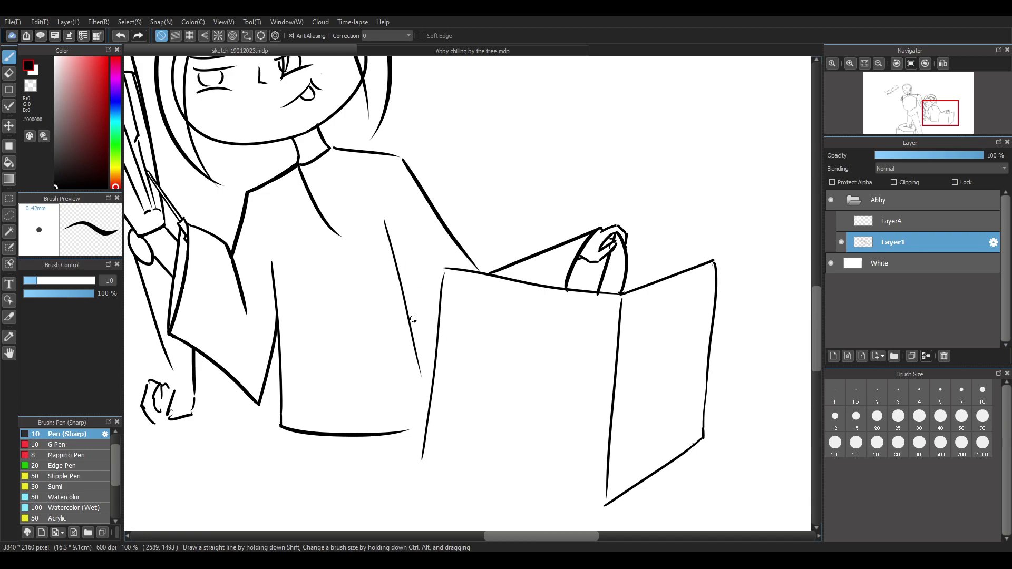
pyautogui.moveTo(388, 228); pyautogui.dragTo(428, 319)
pyautogui.hotkey('ctrl', 'z')
pyautogui.hotkey('ctrl', 'z')
pyautogui.moveTo(376, 224); pyautogui.dragTo(436, 326)
pyautogui.hotkey('ctrl', 'z')
pyautogui.moveTo(386, 212); pyautogui.dragTo(432, 326)
pyautogui.hotkey('ctrl', 'z')
pyautogui.moveTo(382, 215); pyautogui.dragTo(444, 365)
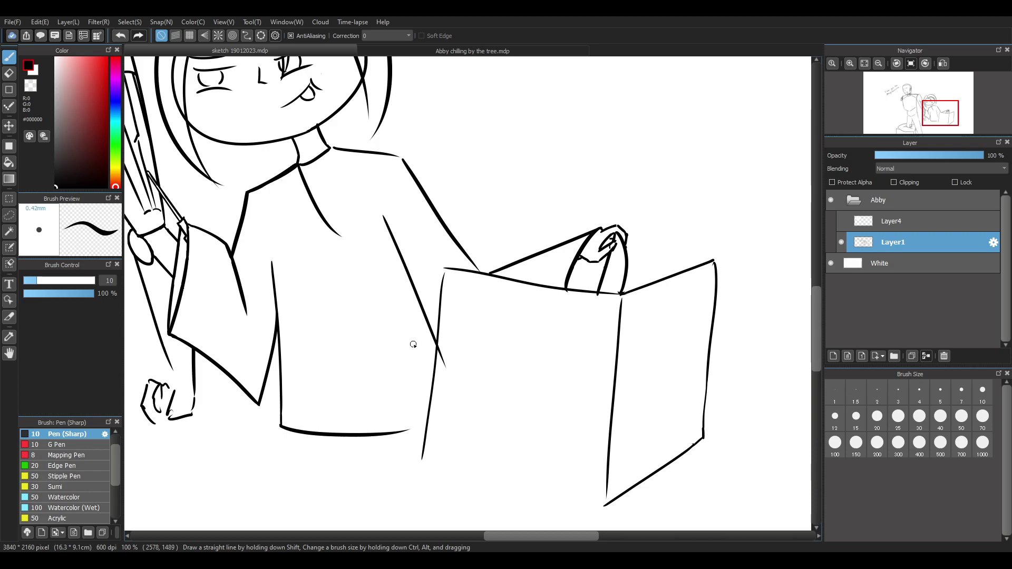
# Draw the girl's shirt side edge from below her arm line down to the bag's near lower corner, redoing it until it curves smoothly
pyautogui.moveTo(407, 289); pyautogui.dragTo(419, 438)
pyautogui.hotkey('ctrl', 'z')
pyautogui.moveTo(413, 291); pyautogui.dragTo(423, 409)
pyautogui.hotkey('ctrl', 'z')
pyautogui.moveTo(416, 290); pyautogui.dragTo(421, 422)
pyautogui.hotkey('ctrl', 'z')
pyautogui.moveTo(418, 300); pyautogui.dragTo(422, 445)
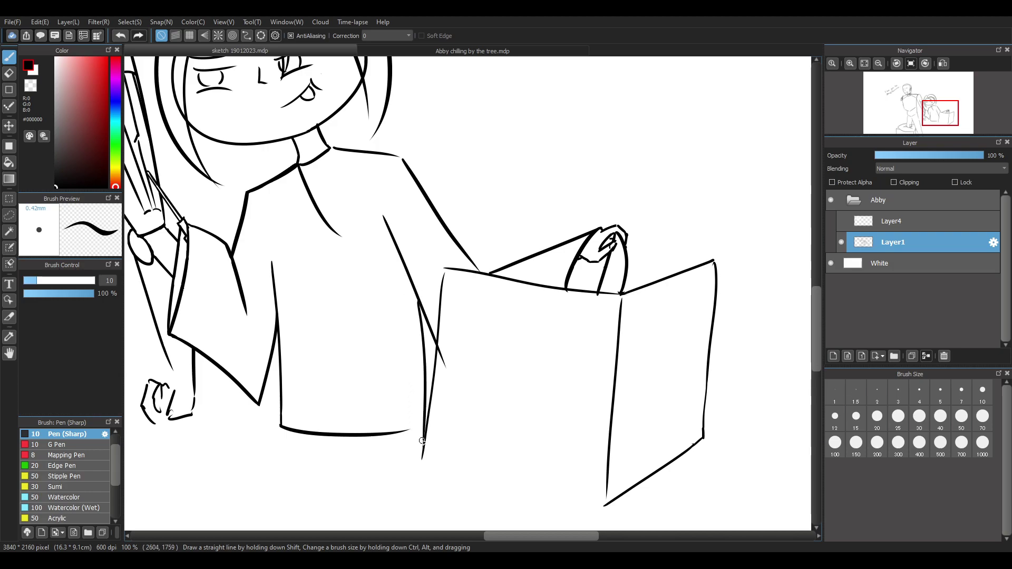
# Draw the second collar line from the neck corner down to the existing collar line, forming a pointed V on the girl's shirt
pyautogui.scroll(-5, 425, 398)
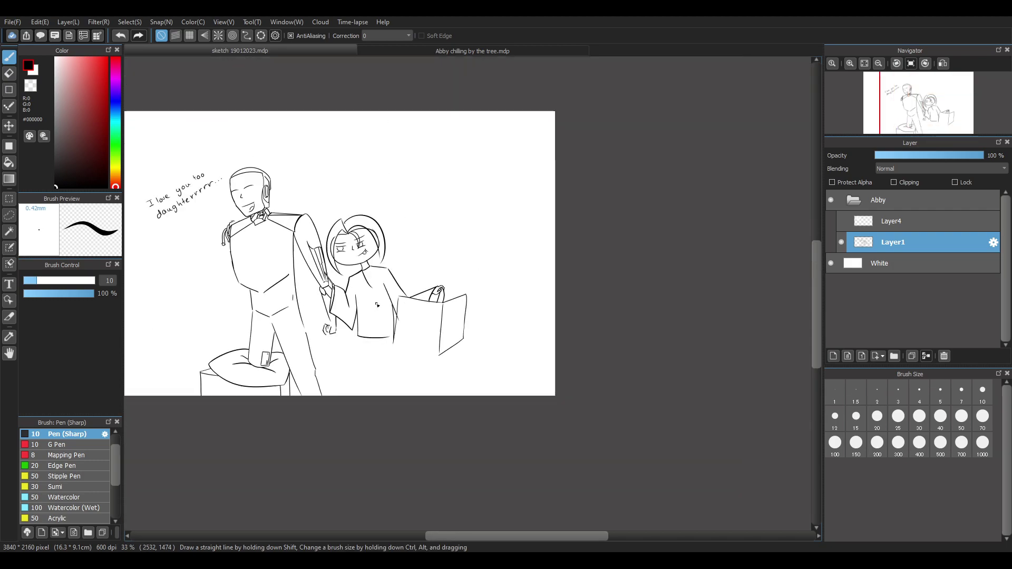
pyautogui.scroll(3, 298, 313)
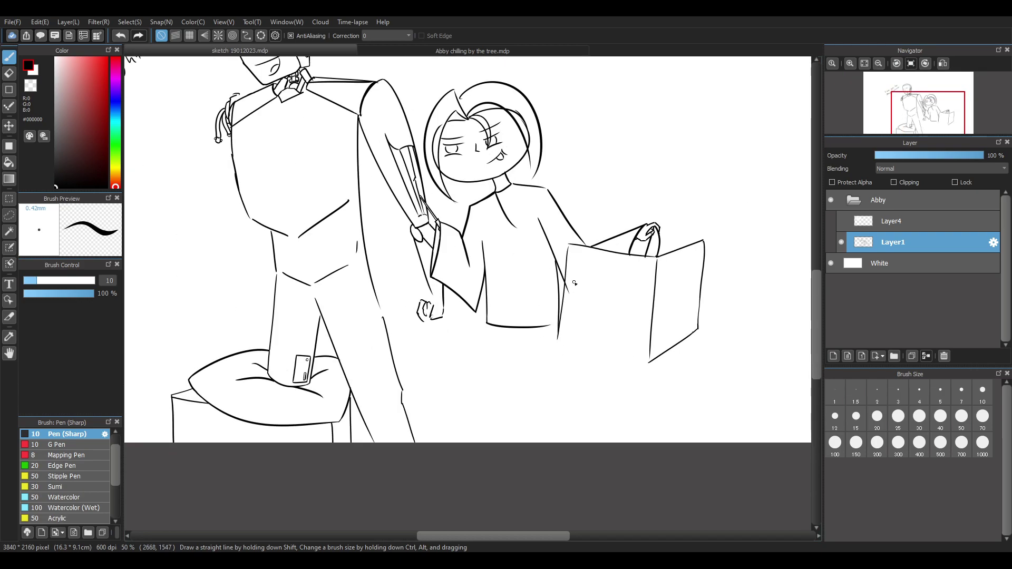
pyautogui.scroll(-3, 454, 283)
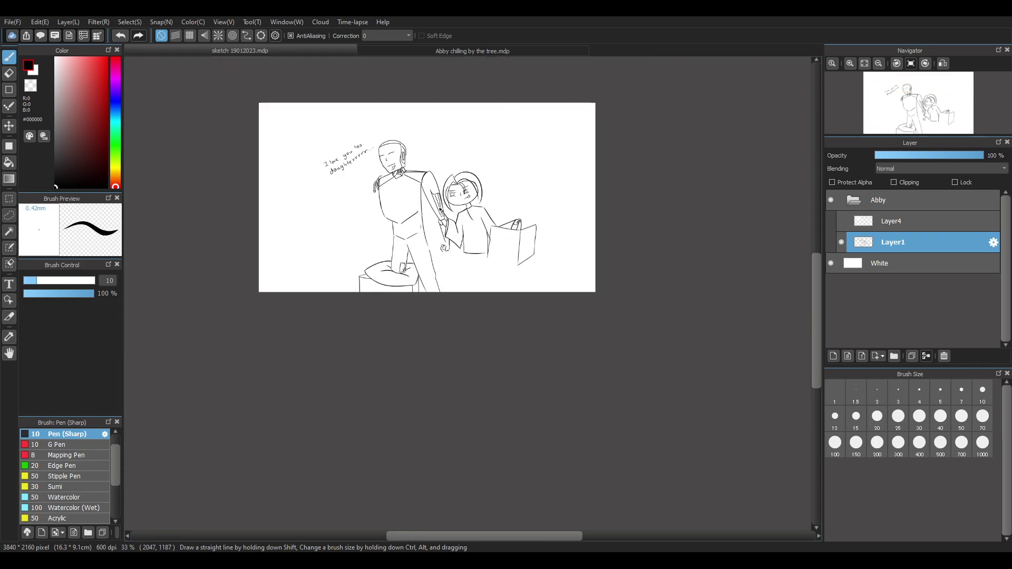
pyautogui.scroll(2, 462, 206)
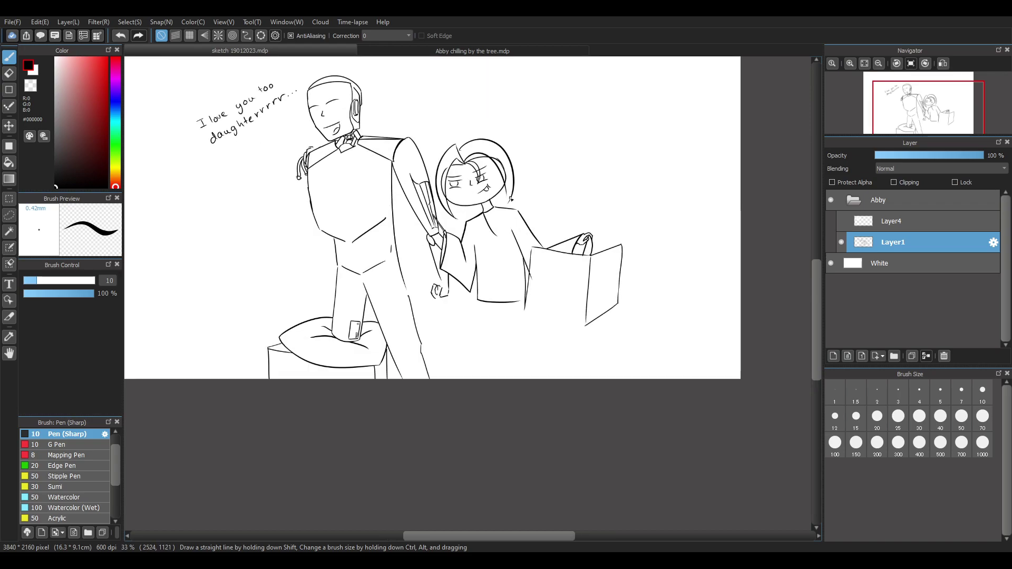
pyautogui.scroll(5, 521, 190)
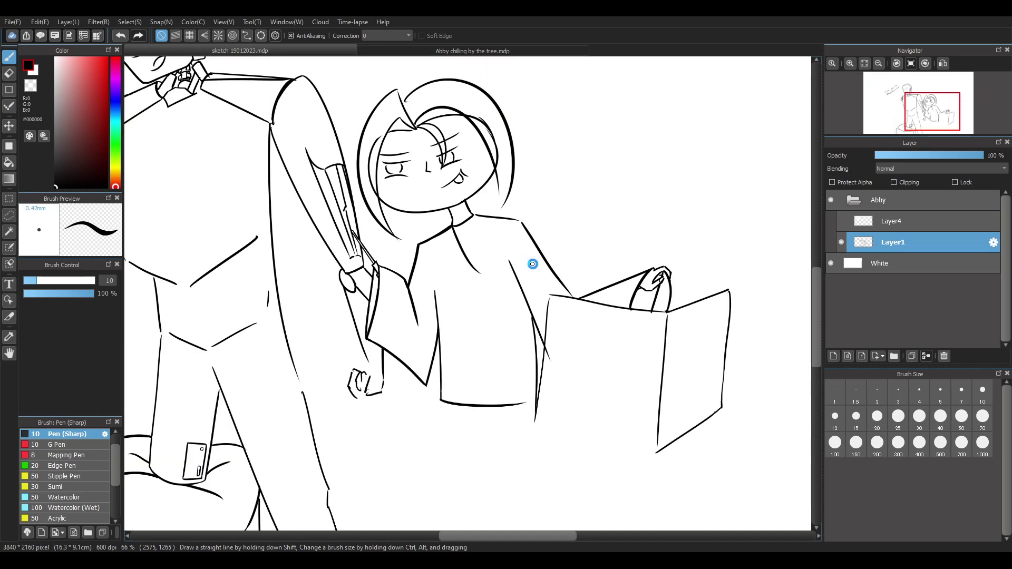
pyautogui.scroll(1, 604, 234)
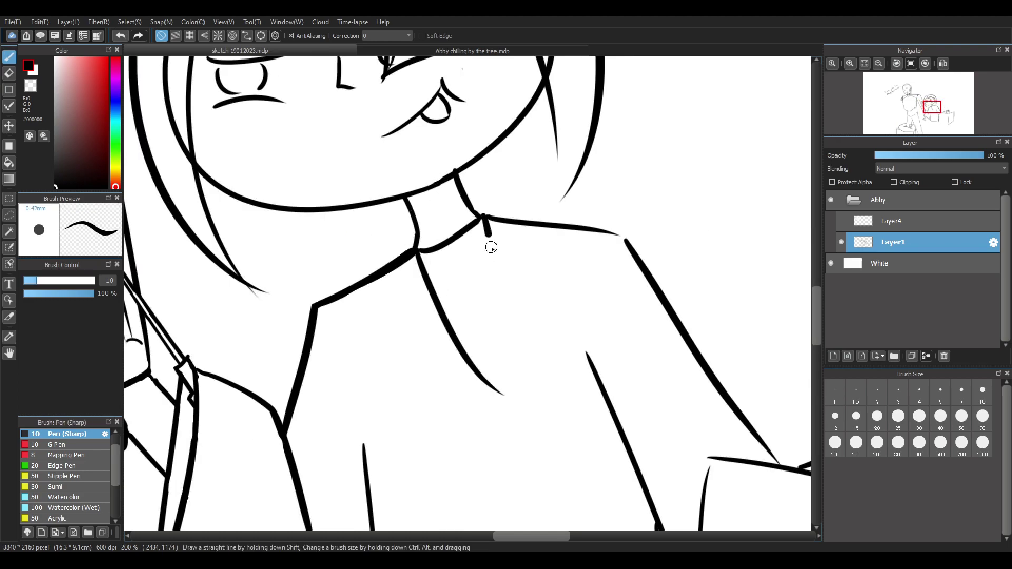
pyautogui.moveTo(491, 247); pyautogui.dragTo(508, 393)
pyautogui.hotkey('ctrl', 'z')
pyautogui.moveTo(481, 218)
pyautogui.mouseDown()
pyautogui.moveTo(507, 314)
pyautogui.moveTo(494, 256)
pyautogui.moveTo(499, 401)
pyautogui.mouseUp()
pyautogui.hotkey('ctrl', 'z')
pyautogui.hotkey('ctrl', 'z')
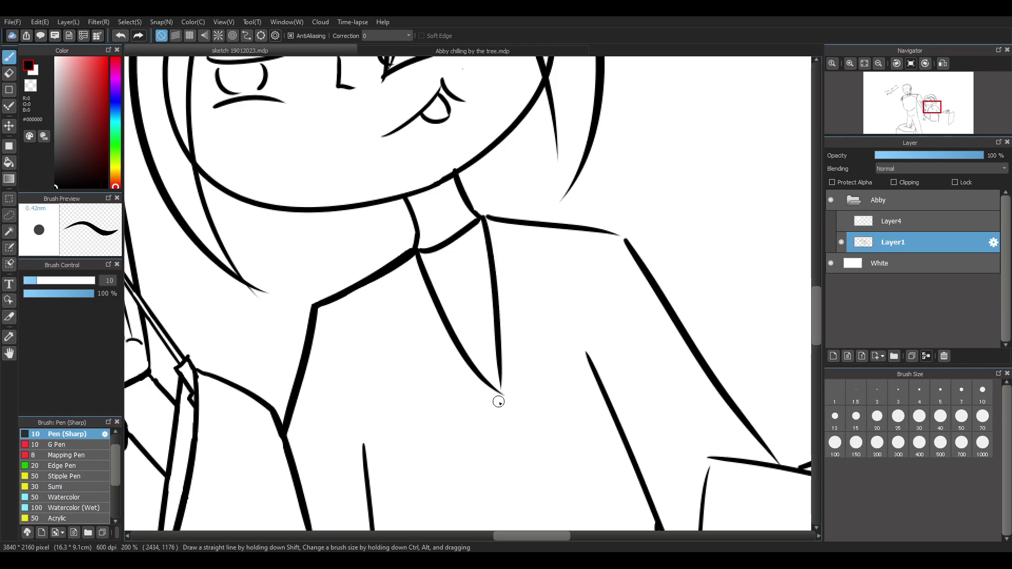
pyautogui.hotkey('ctrl', 'z')
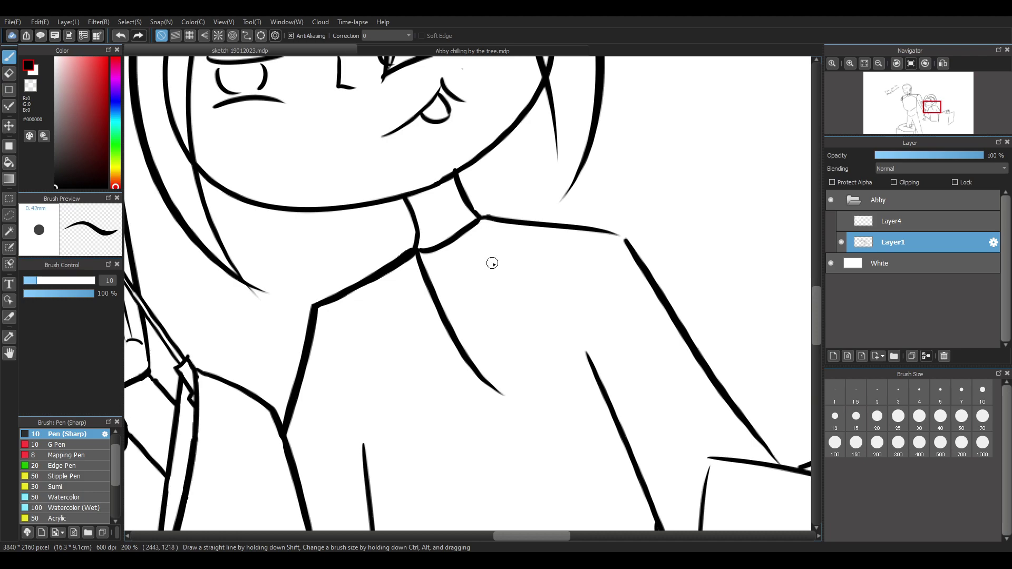
pyautogui.moveTo(482, 218); pyautogui.dragTo(499, 411)
pyautogui.hotkey('ctrl', 'z')
pyautogui.moveTo(481, 219); pyautogui.dragTo(494, 406)
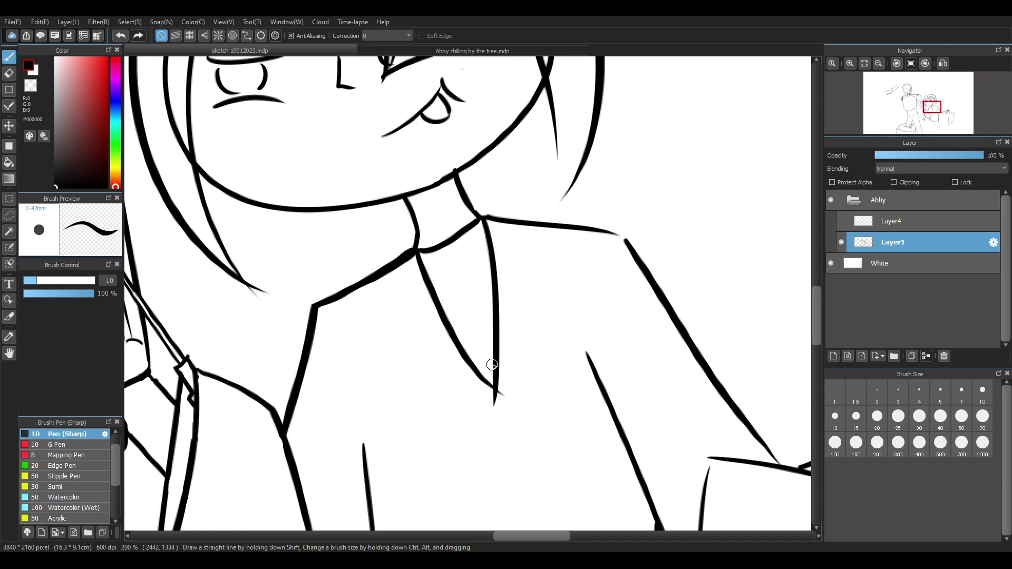
# Erase the overlapping line ends at the tip of the girl's collar to leave a clean point
pyautogui.press('e')
pyautogui.scroll(4, 579, 332)
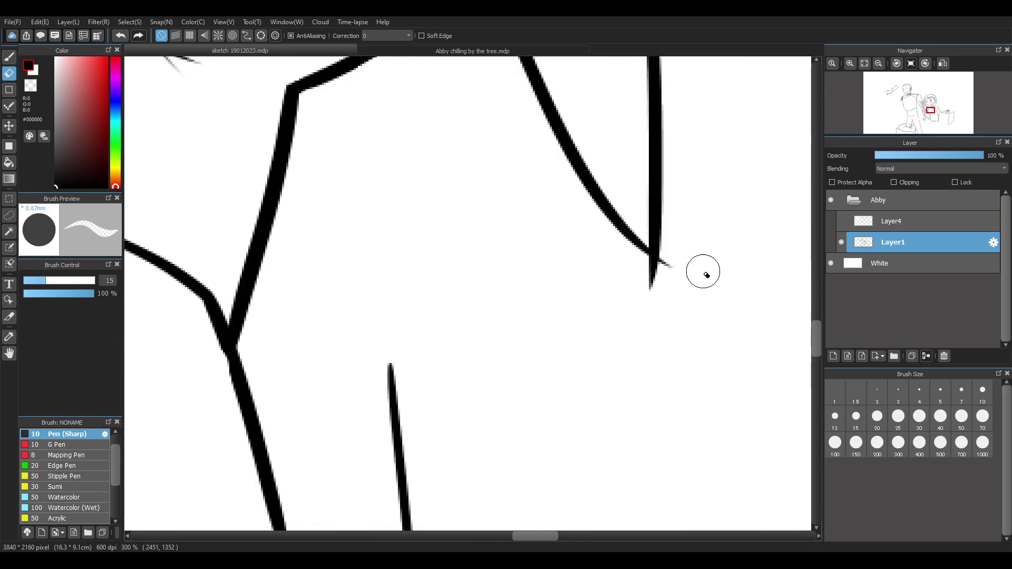
pyautogui.moveTo(651, 244); pyautogui.dragTo(588, 288)
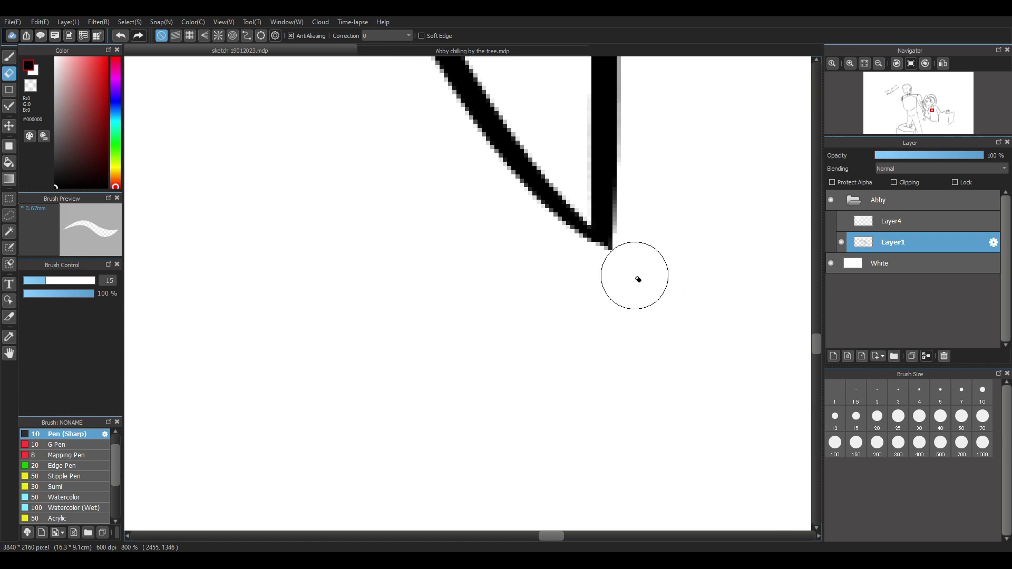
pyautogui.scroll(-6, 557, 183)
pyautogui.scroll(-1, 556, 183)
# Close the gap between the girl's shoulder line and the upper line of her outstretched arm with a short stroke
pyautogui.scroll(6, 594, 158)
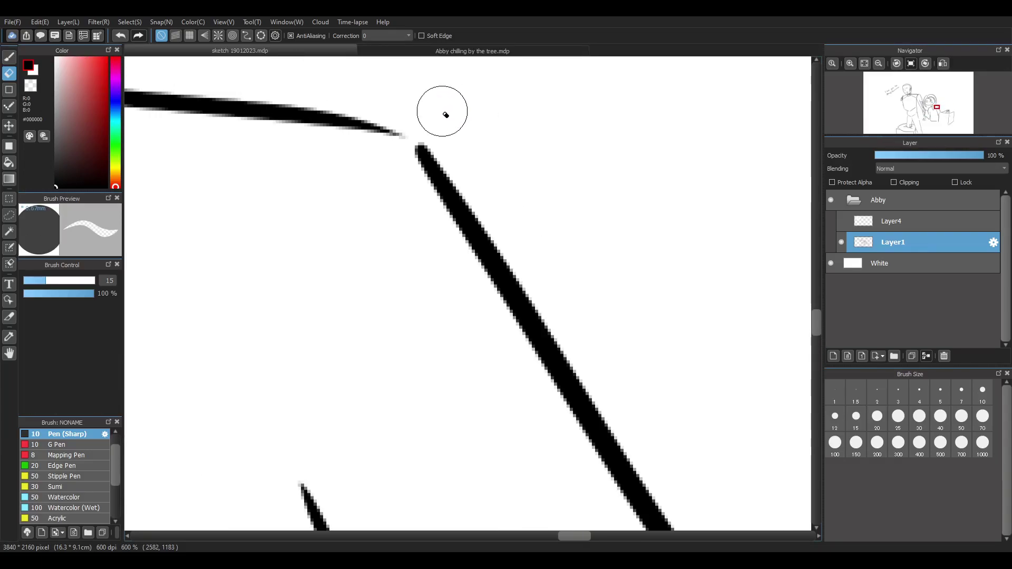
pyautogui.press('b')
pyautogui.moveTo(352, 123); pyautogui.dragTo(422, 150)
pyautogui.hotkey('ctrl', 'z')
pyautogui.hotkey('ctrl', 'z')
pyautogui.moveTo(368, 129); pyautogui.dragTo(408, 145)
pyautogui.hotkey('ctrl', 'z')
pyautogui.scroll(-7, 516, 156)
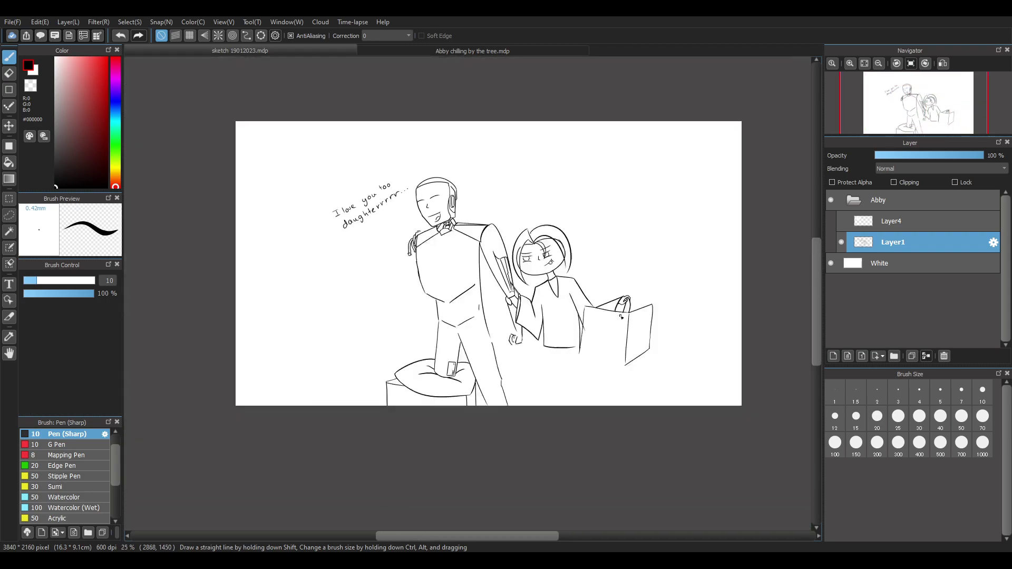
# Draw the slanted bottom edge of the bag's front face, joining its two open lower corners
pyautogui.scroll(1, 668, 341)
pyautogui.scroll(3, 668, 341)
pyautogui.scroll(-2, 689, 343)
pyautogui.scroll(1, 682, 402)
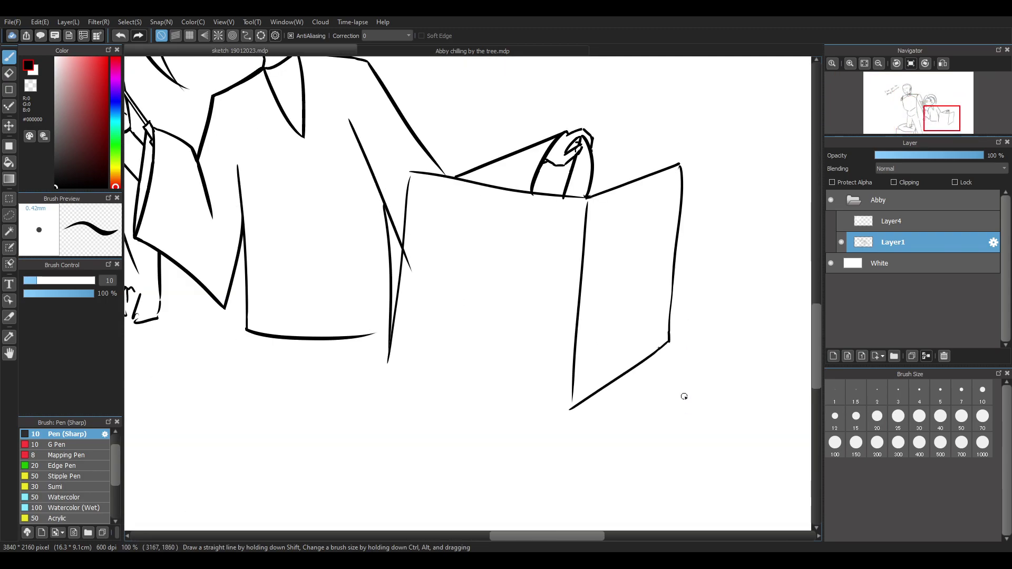
pyautogui.moveTo(388, 363); pyautogui.dragTo(542, 407)
pyautogui.hotkey('ctrl', 'z')
pyautogui.moveTo(388, 359); pyautogui.dragTo(580, 408)
pyautogui.hotkey('ctrl', 'z')
pyautogui.moveTo(388, 361); pyautogui.dragTo(570, 406)
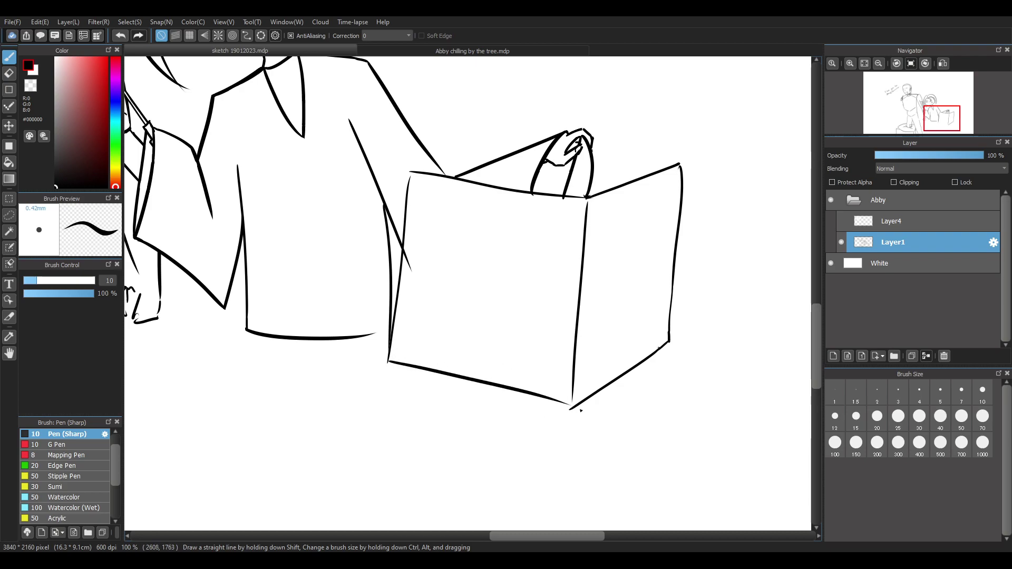
# Erase the end of the sleeve's underside line where it overshoots the bag's side edge
pyautogui.scroll(1, 407, 199)
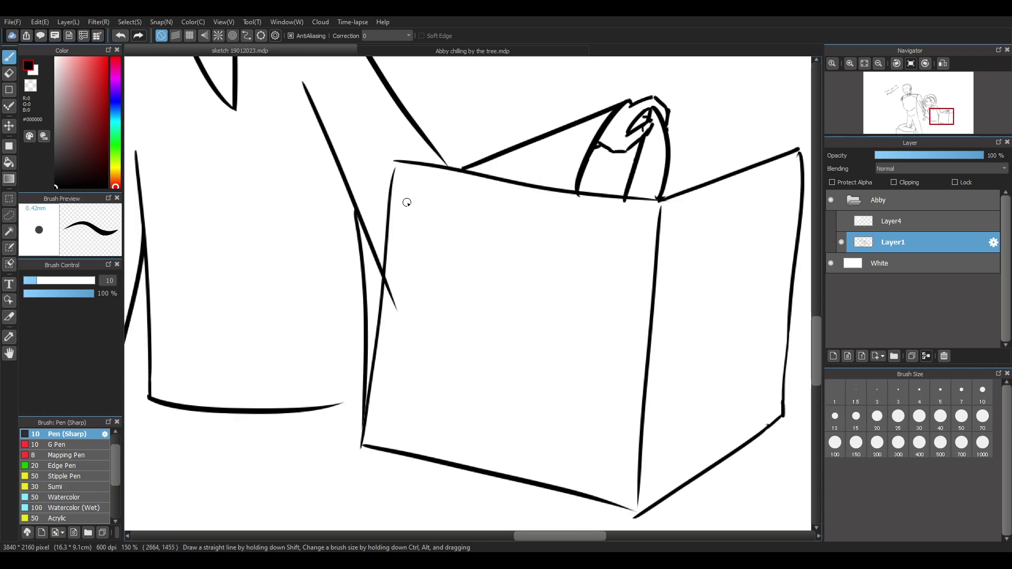
pyautogui.press('e')
pyautogui.scroll(3, 397, 305)
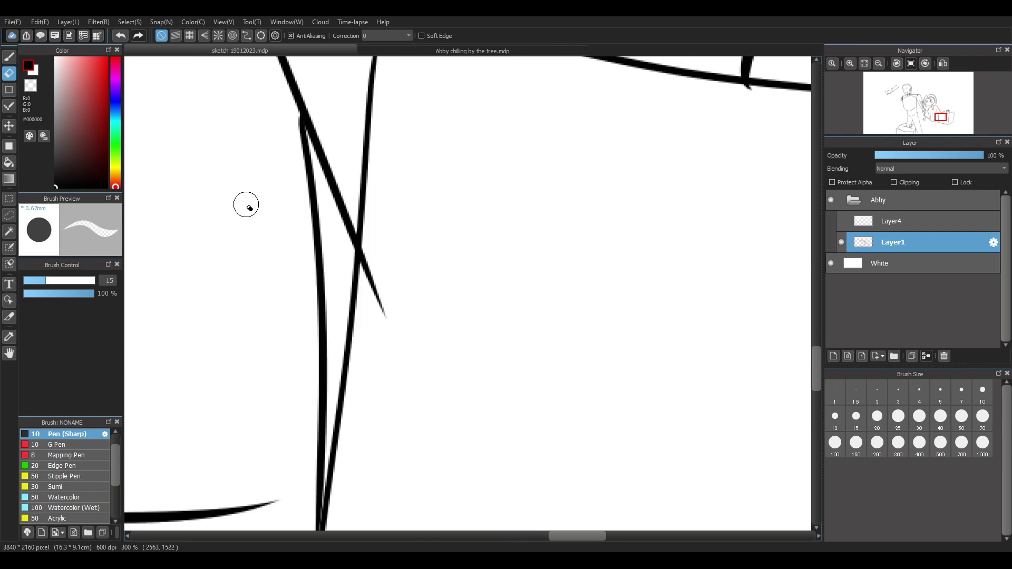
pyautogui.moveTo(387, 334); pyautogui.dragTo(372, 270)
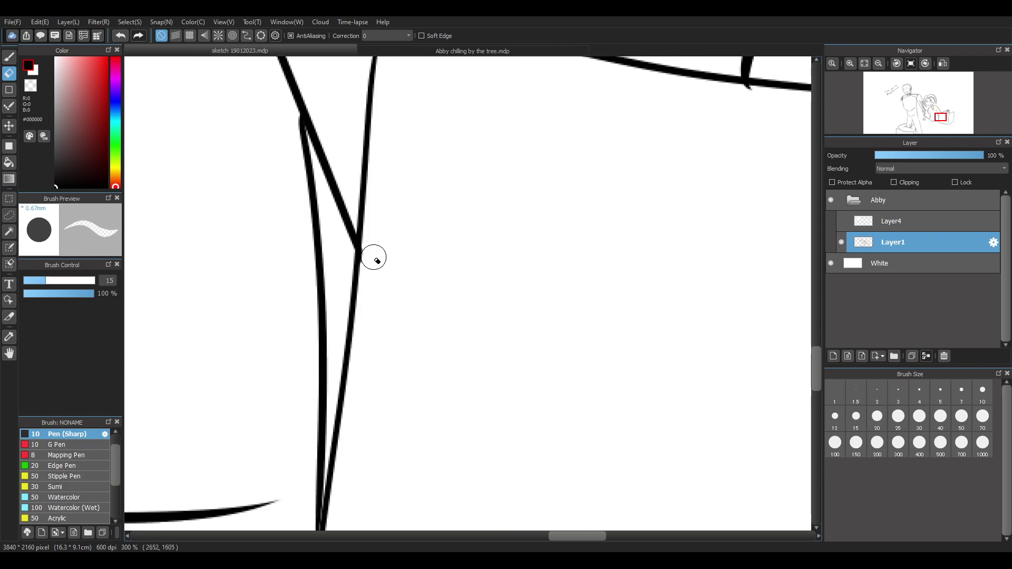
pyautogui.scroll(-3, 409, 259)
# Extend the girl's shirt hem to meet the side edge of her shirt beside the bag
pyautogui.scroll(3, 309, 268)
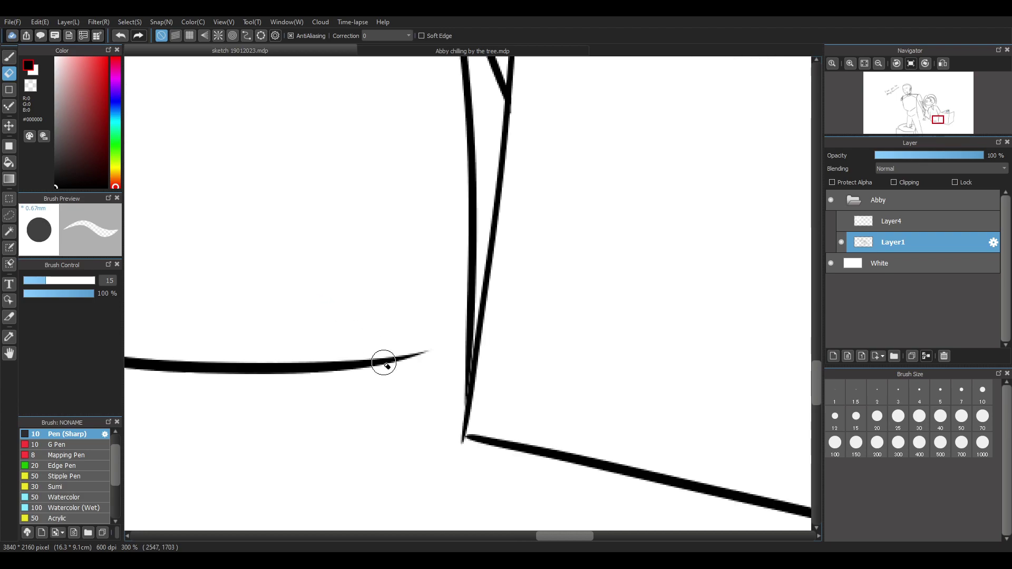
pyautogui.press('b')
pyautogui.moveTo(383, 364); pyautogui.dragTo(467, 337)
pyautogui.hotkey('ctrl', 'z')
pyautogui.scroll(-3, 491, 318)
# Close the open upper corner of the bag's front face, connecting its top and side edges
pyautogui.scroll(2, 488, 240)
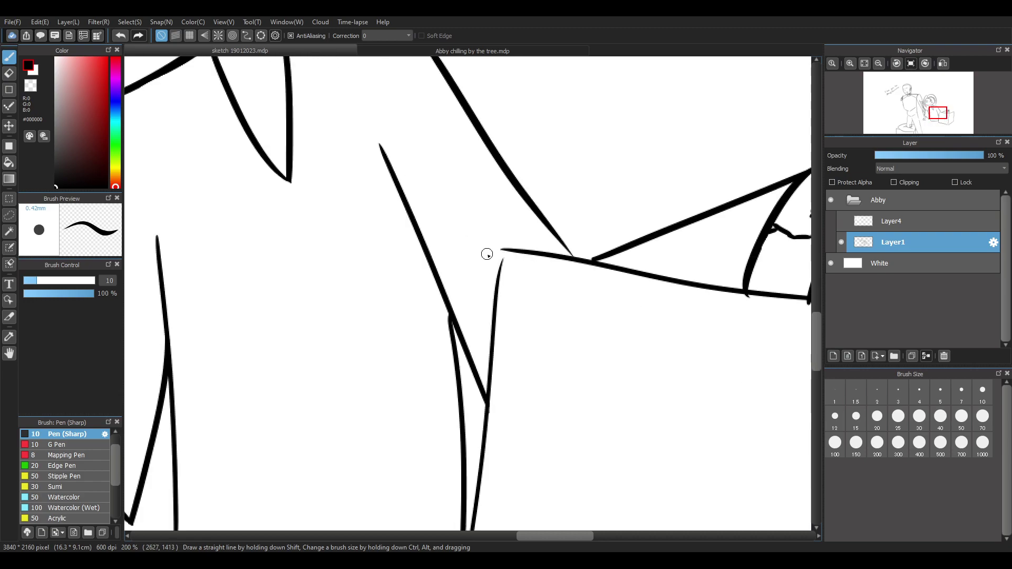
pyautogui.hotkey('ctrl', 'z')
pyautogui.moveTo(502, 250); pyautogui.dragTo(495, 305)
pyautogui.hotkey('ctrl', 'z')
pyautogui.scroll(-5, 609, 224)
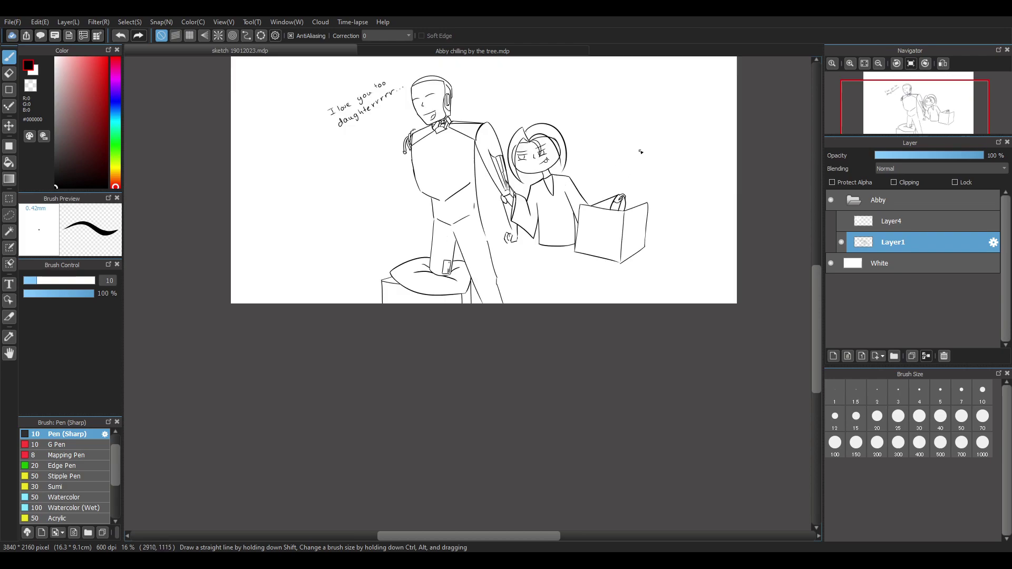
# Examine the whole drawing, including the robot, the lettering, and the girl with her bag, for remaining gaps
pyautogui.scroll(1, 609, 223)
pyautogui.moveTo(822, 294); pyautogui.dragTo(824, 282)
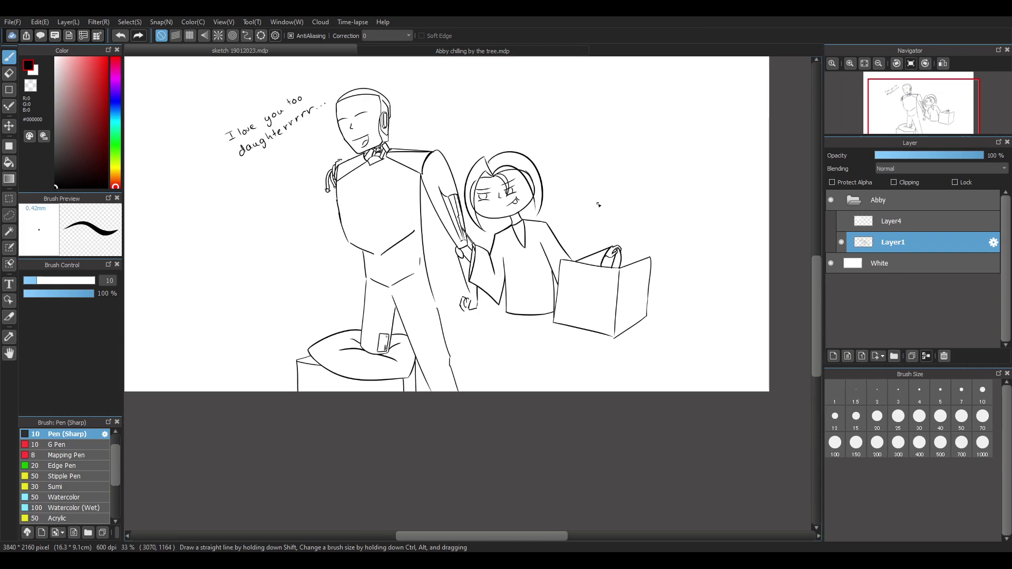
pyautogui.scroll(1, 380, 103)
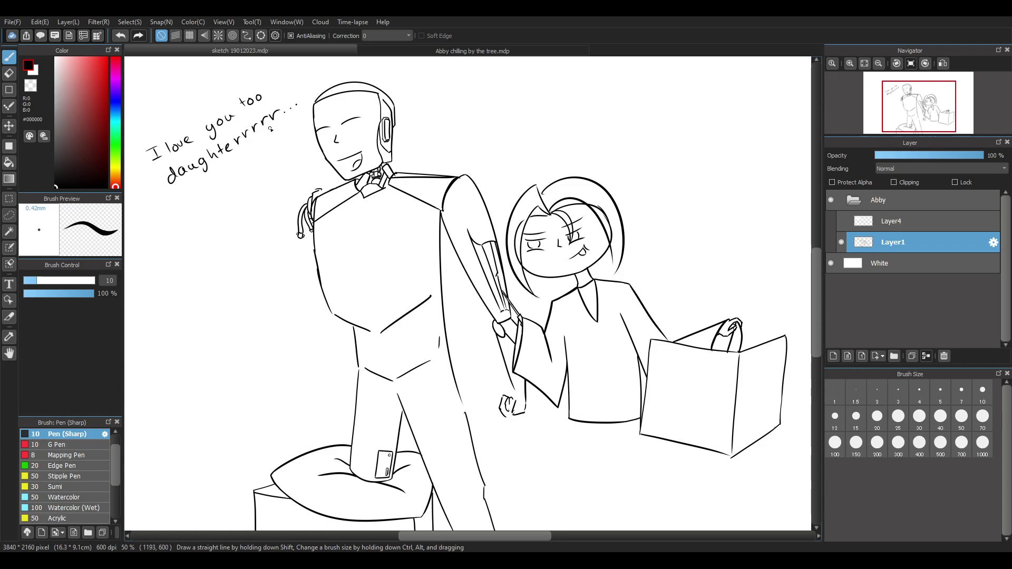
pyautogui.scroll(-1, 316, 137)
pyautogui.scroll(4, 317, 135)
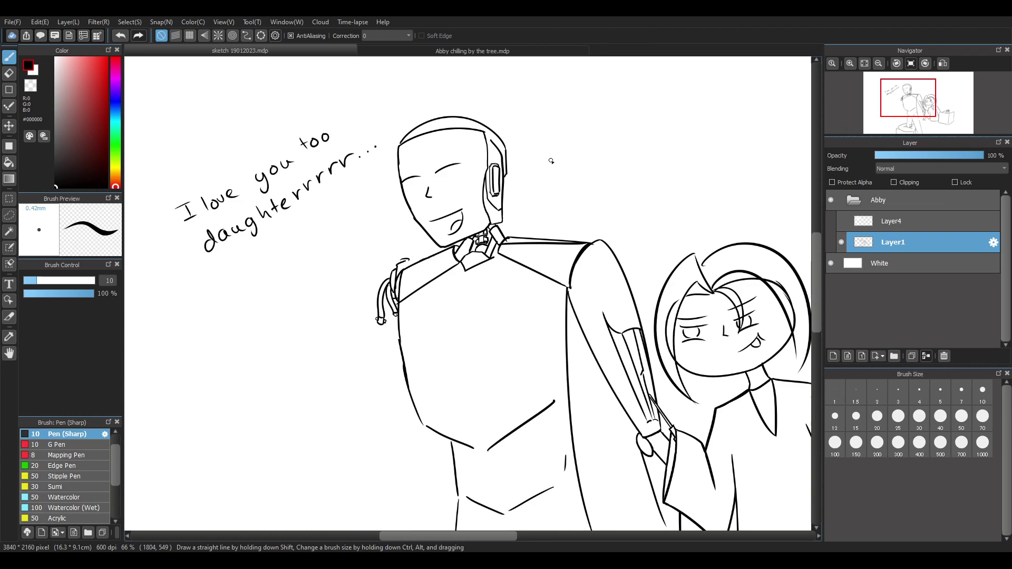
pyautogui.scroll(-3, 486, 167)
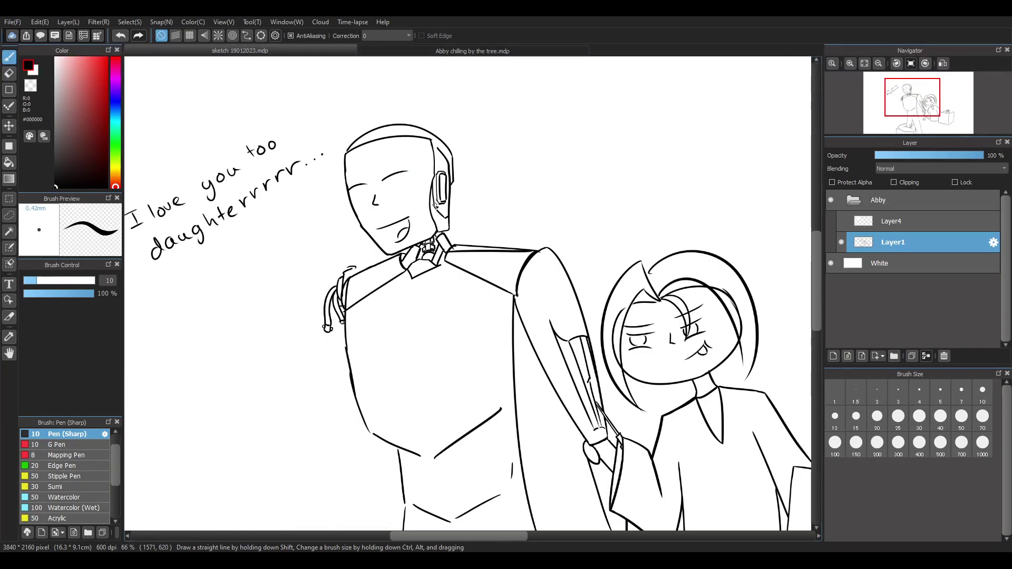
pyautogui.scroll(-1, 458, 236)
pyautogui.scroll(2, 396, 279)
pyautogui.scroll(-2, 424, 294)
pyautogui.scroll(2, 431, 296)
pyautogui.scroll(1, 436, 249)
pyautogui.scroll(-2, 448, 242)
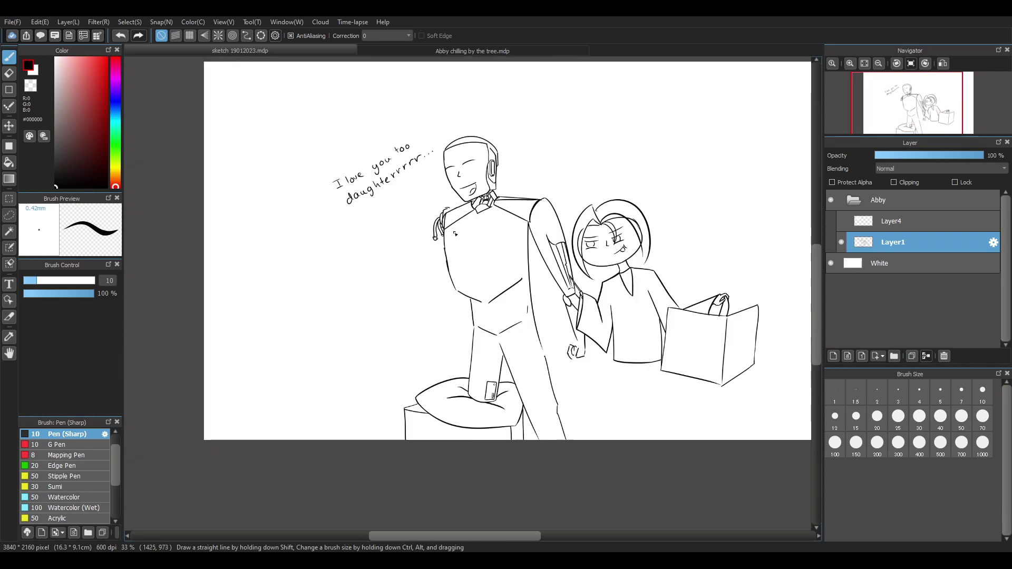
pyautogui.scroll(1, 465, 236)
pyautogui.scroll(2, 558, 233)
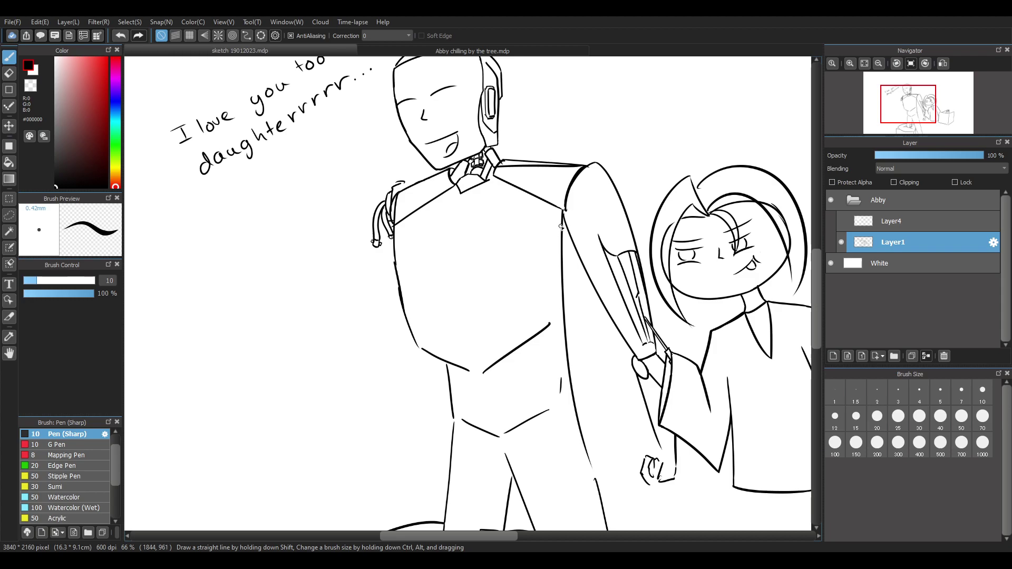
pyautogui.scroll(-2, 624, 369)
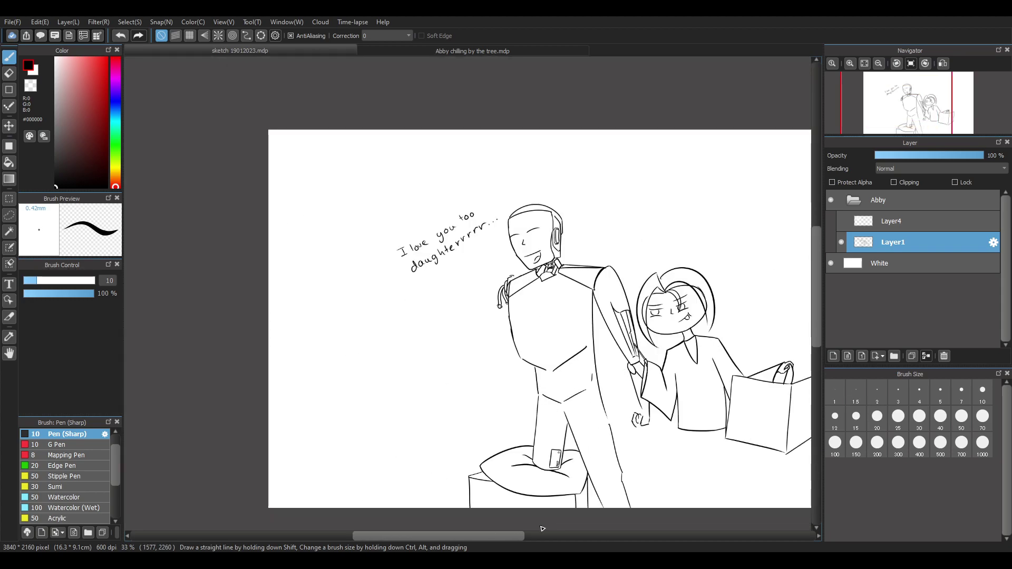
pyautogui.moveTo(483, 538); pyautogui.dragTo(549, 539)
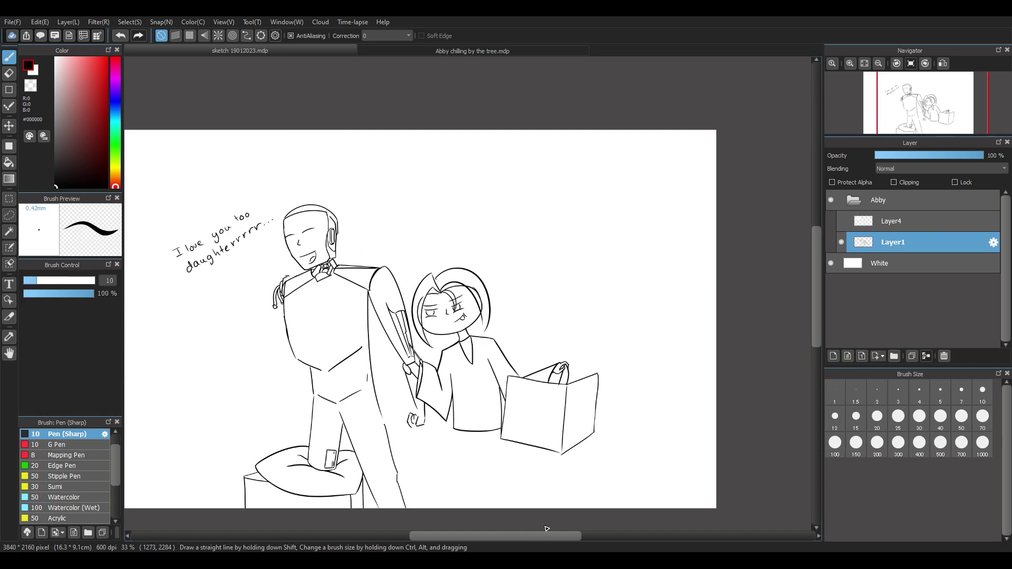
pyautogui.scroll(-1, 546, 528)
pyautogui.scroll(1, 543, 506)
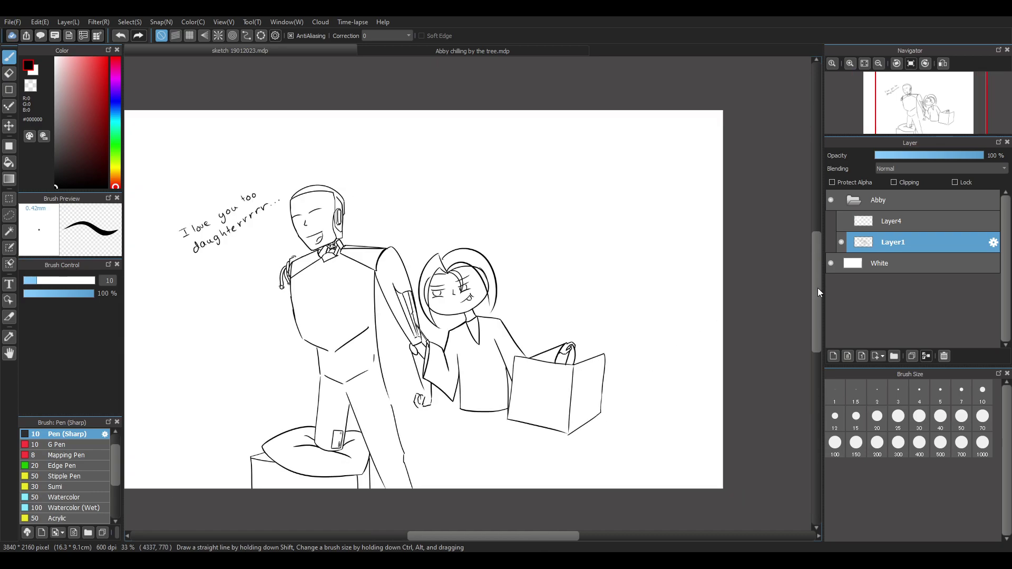
# Draw a second rim line just below the top edge of the bag's side face, redoing it until it spans the full width
pyautogui.scroll(1, 591, 311)
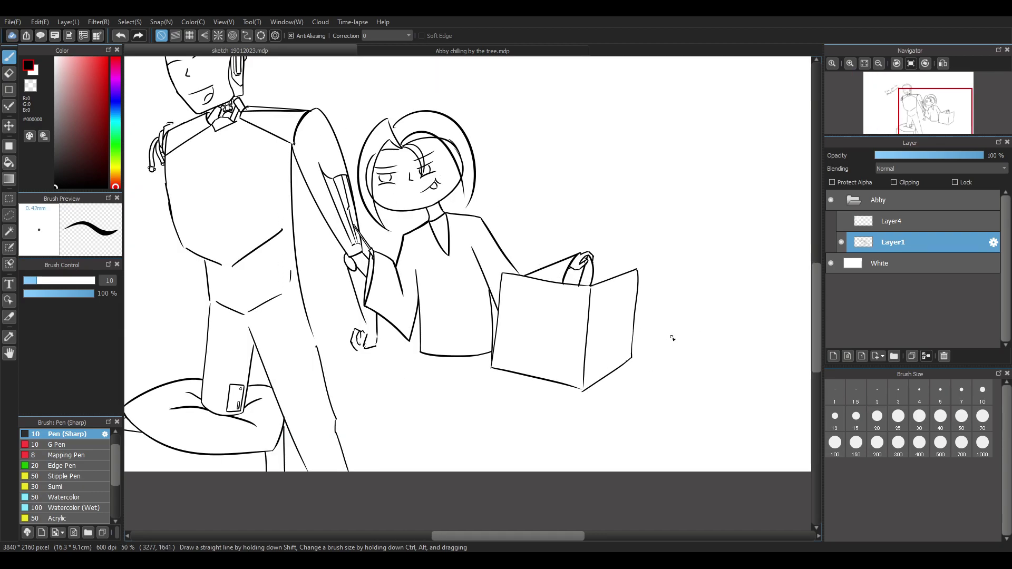
pyautogui.scroll(3, 697, 309)
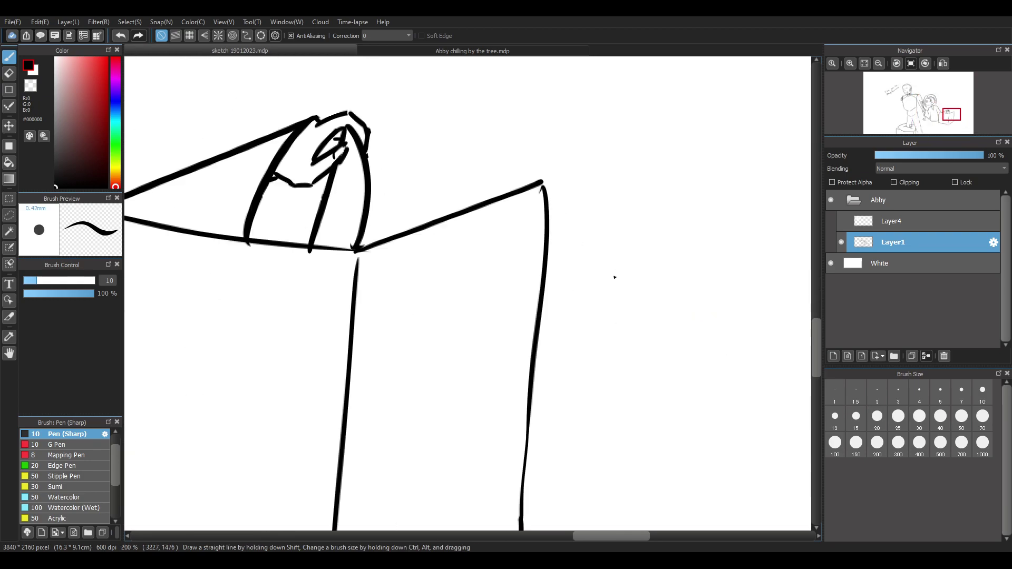
pyautogui.moveTo(361, 246); pyautogui.dragTo(478, 173)
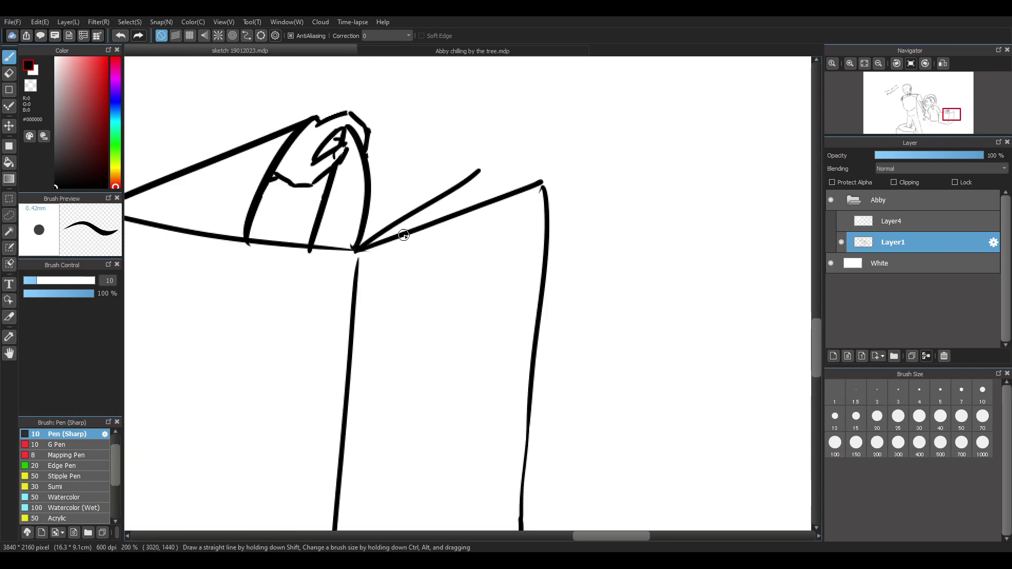
pyautogui.hotkey('ctrl', 'z')
pyautogui.moveTo(361, 247)
pyautogui.mouseDown()
pyautogui.moveTo(480, 174)
pyautogui.moveTo(381, 234)
pyautogui.moveTo(478, 178)
pyautogui.moveTo(527, 186)
pyautogui.mouseUp()
pyautogui.hotkey('ctrl', 'z')
pyautogui.hotkey('ctrl', 'z')
pyautogui.moveTo(363, 256); pyautogui.dragTo(535, 185)
pyautogui.hotkey('ctrl', 'z')
pyautogui.moveTo(359, 259); pyautogui.dragTo(480, 215)
pyautogui.hotkey('ctrl', 'z')
pyautogui.moveTo(357, 257); pyautogui.dragTo(538, 184)
pyautogui.moveTo(588, 536); pyautogui.dragTo(560, 535)
pyautogui.moveTo(902, 82)
pyautogui.moveTo(904, 79); pyautogui.dragTo(929, 79)
pyautogui.moveTo(259, 405)
pyautogui.mouseDown()
pyautogui.moveTo(536, 164)
pyautogui.moveTo(311, 368)
pyautogui.mouseUp()
pyautogui.hotkey('ctrl', 'z')
pyautogui.hotkey('ctrl', 'z')
pyautogui.moveTo(530, 165); pyautogui.dragTo(308, 371)
pyautogui.hotkey('ctrl', 'z')
pyautogui.moveTo(525, 174); pyautogui.dragTo(298, 379)
pyautogui.hotkey('ctrl', 'z')
pyautogui.moveTo(526, 163); pyautogui.dragTo(302, 370)
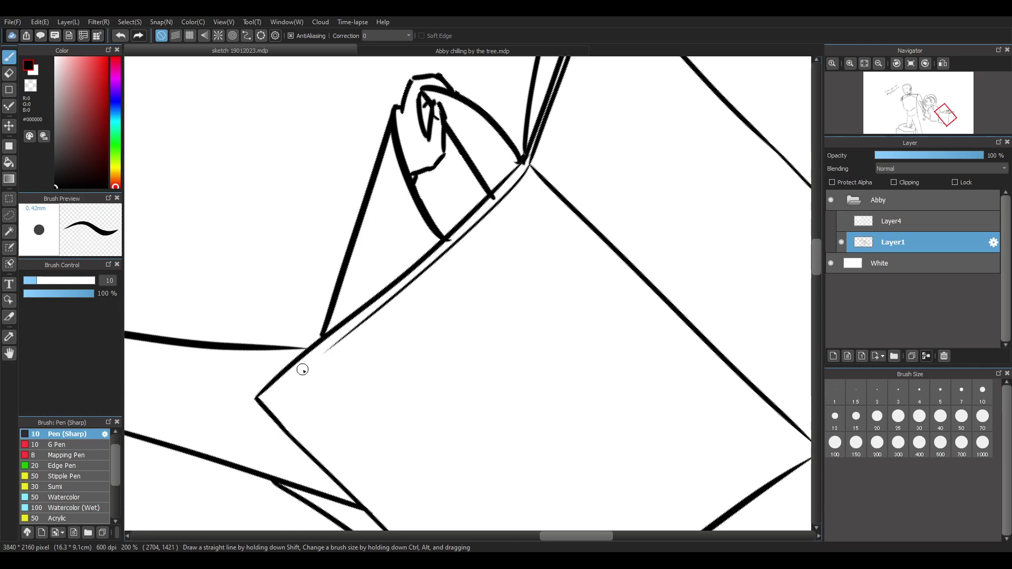
pyautogui.hotkey('ctrl', 'z')
pyautogui.moveTo(526, 167); pyautogui.dragTo(279, 397)
pyautogui.hotkey('ctrl', 'z')
pyautogui.moveTo(529, 164); pyautogui.dragTo(293, 389)
pyautogui.hotkey('ctrl', 'z')
pyautogui.moveTo(527, 163)
pyautogui.mouseDown()
pyautogui.moveTo(485, 218)
pyautogui.moveTo(289, 388)
pyautogui.mouseUp()
pyautogui.hotkey('ctrl', 'z')
pyautogui.moveTo(524, 166)
pyautogui.mouseDown()
pyautogui.moveTo(465, 231)
pyautogui.moveTo(294, 373)
pyautogui.mouseUp()
pyautogui.hotkey('ctrl', 'z')
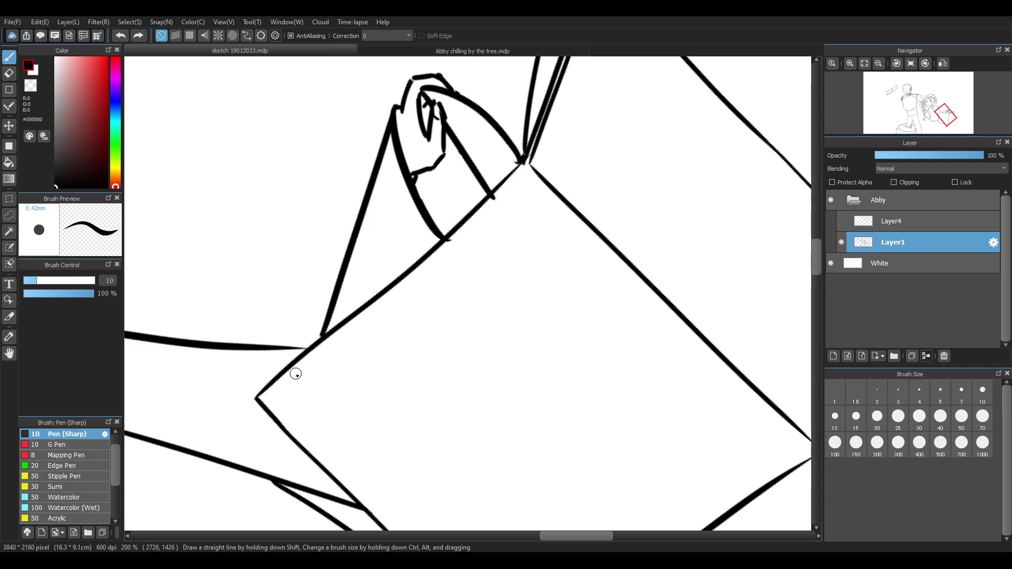
pyautogui.moveTo(262, 403)
pyautogui.mouseDown()
pyautogui.moveTo(417, 283)
pyautogui.moveTo(544, 156)
pyautogui.mouseUp()
pyautogui.hotkey('ctrl', 'z')
pyautogui.moveTo(257, 401)
pyautogui.mouseDown()
pyautogui.moveTo(364, 321)
pyautogui.moveTo(544, 156)
pyautogui.mouseUp()
pyautogui.hotkey('ctrl', 'z')
pyautogui.moveTo(257, 401)
pyautogui.mouseDown()
pyautogui.moveTo(504, 208)
pyautogui.moveTo(530, 161)
pyautogui.moveTo(240, 409)
pyautogui.mouseUp()
pyautogui.hotkey('ctrl', 'z')
pyautogui.hotkey('ctrl', 'z')
pyautogui.moveTo(477, 213); pyautogui.dragTo(248, 395)
pyautogui.hotkey('ctrl', 'z')
pyautogui.moveTo(531, 164); pyautogui.dragTo(360, 329)
pyautogui.hotkey('ctrl', 'z')
pyautogui.moveTo(531, 165); pyautogui.dragTo(452, 241)
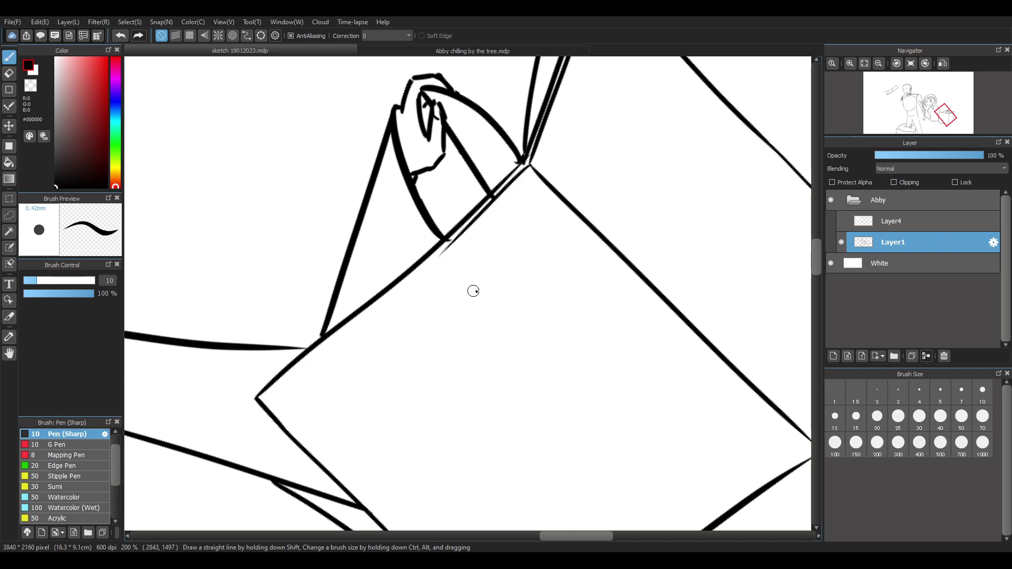
# Draw a second rim line just below the top edge of the bag's front face, starting at its outer corner near the girl
pyautogui.click(911, 64)
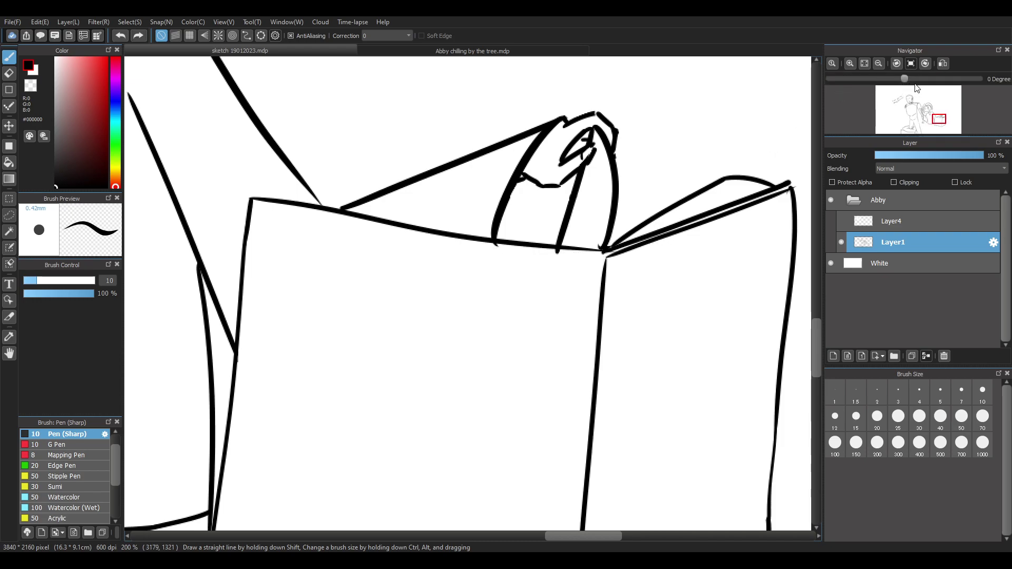
pyautogui.moveTo(905, 78); pyautogui.dragTo(933, 81)
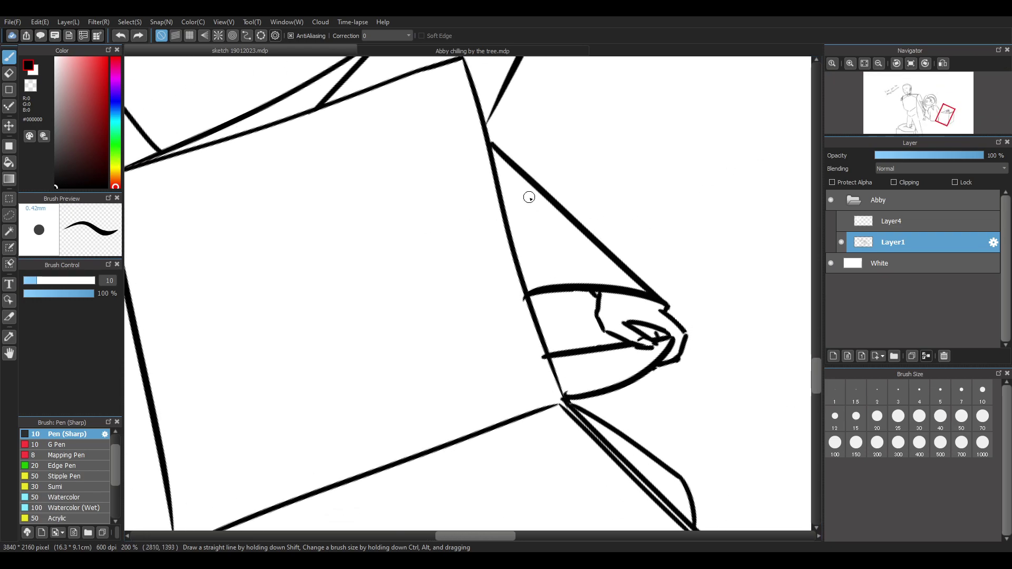
pyautogui.moveTo(457, 66); pyautogui.dragTo(536, 413)
pyautogui.hotkey('ctrl', 'z')
pyautogui.moveTo(458, 68); pyautogui.dragTo(549, 384)
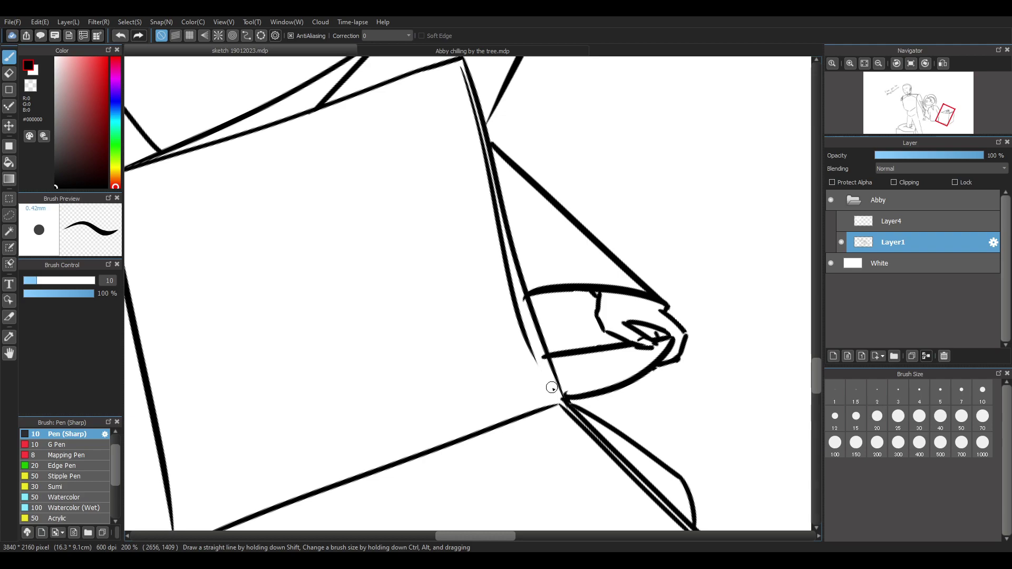
pyautogui.hotkey('ctrl', 'z')
pyautogui.moveTo(460, 70); pyautogui.dragTo(548, 369)
pyautogui.hotkey('ctrl', 'z')
pyautogui.moveTo(462, 68); pyautogui.dragTo(545, 356)
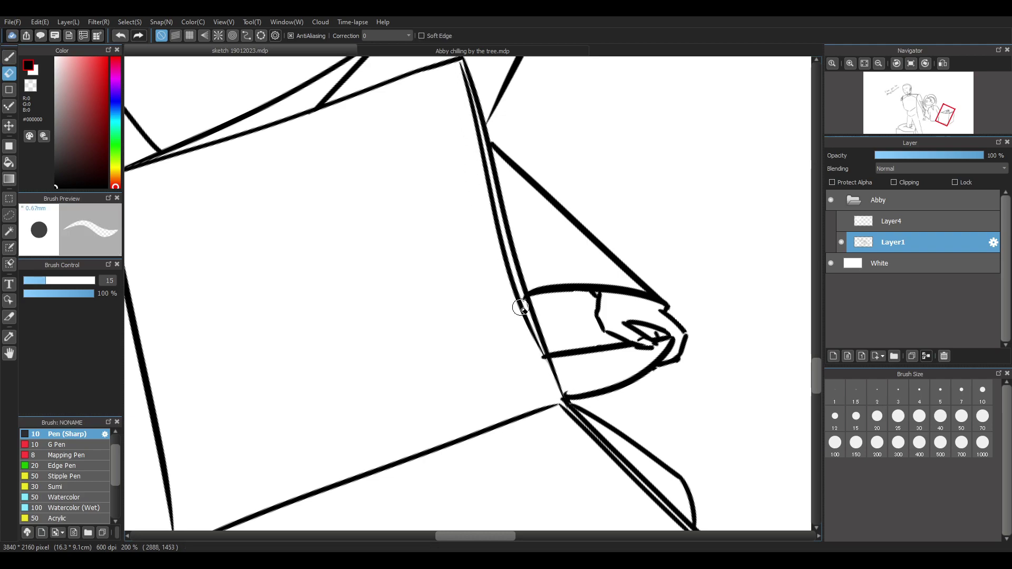
# Extend the front face's second rim line to the corner where the front and side faces meet
pyautogui.moveTo(522, 299); pyautogui.dragTo(563, 414)
pyautogui.hotkey('ctrl', 'z')
pyautogui.moveTo(522, 311); pyautogui.dragTo(565, 406)
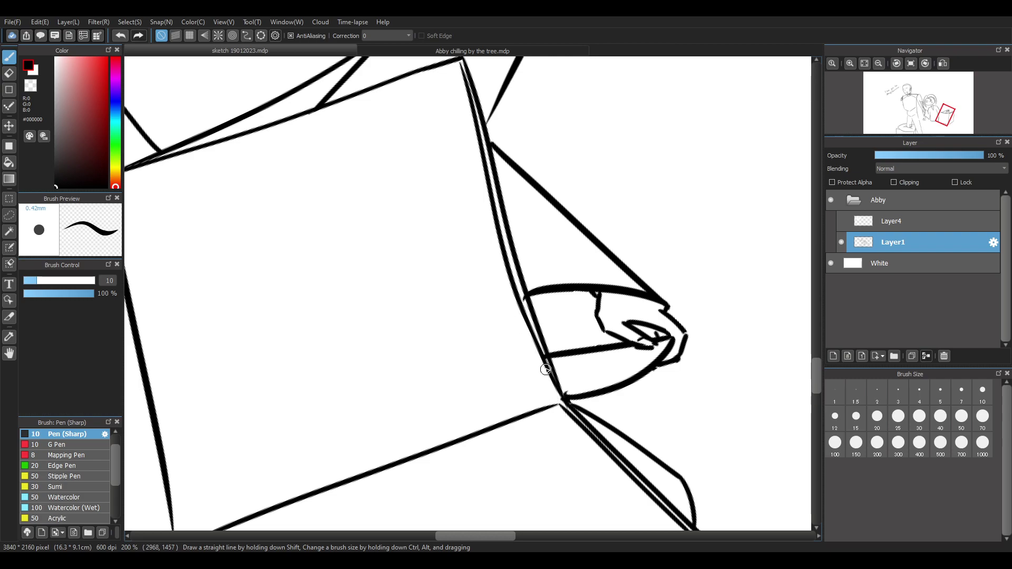
# Erase the handle ends that overshoot the bag's front rim and touch up the lines around the handle
pyautogui.scroll(-2, 567, 294)
pyautogui.scroll(1, 587, 307)
pyautogui.scroll(1, 634, 371)
pyautogui.scroll(1, 627, 371)
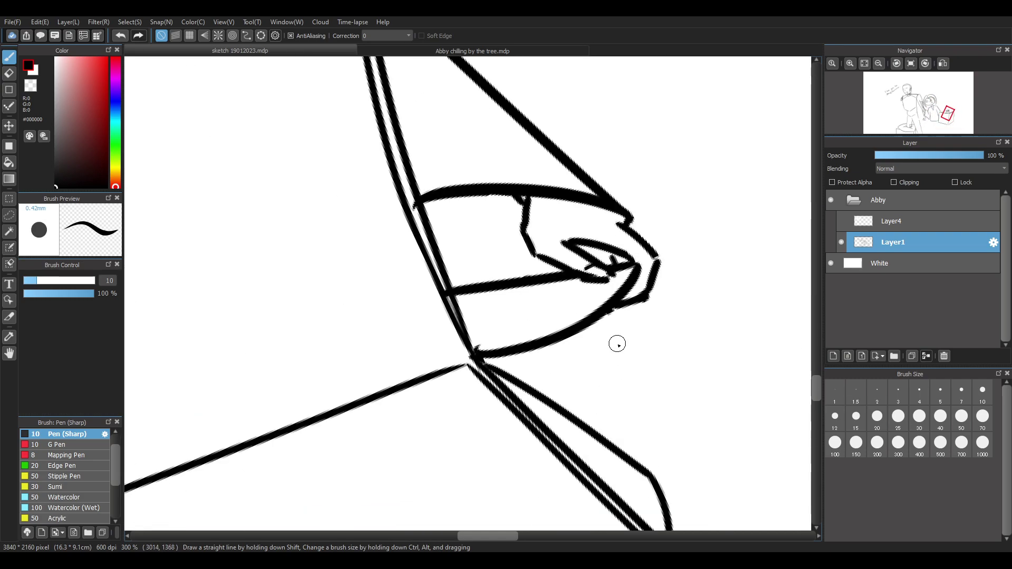
pyautogui.press('e')
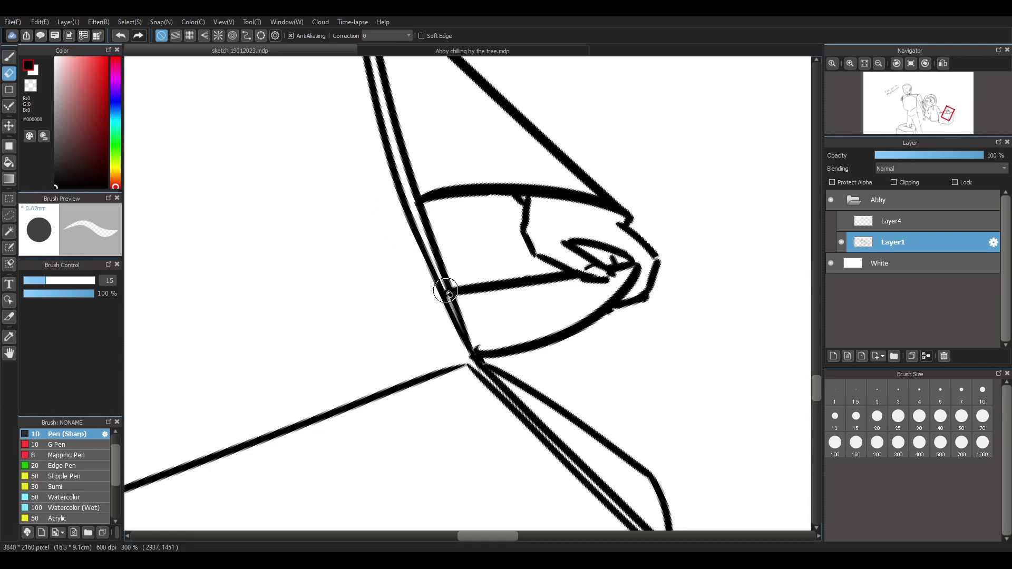
pyautogui.press('b')
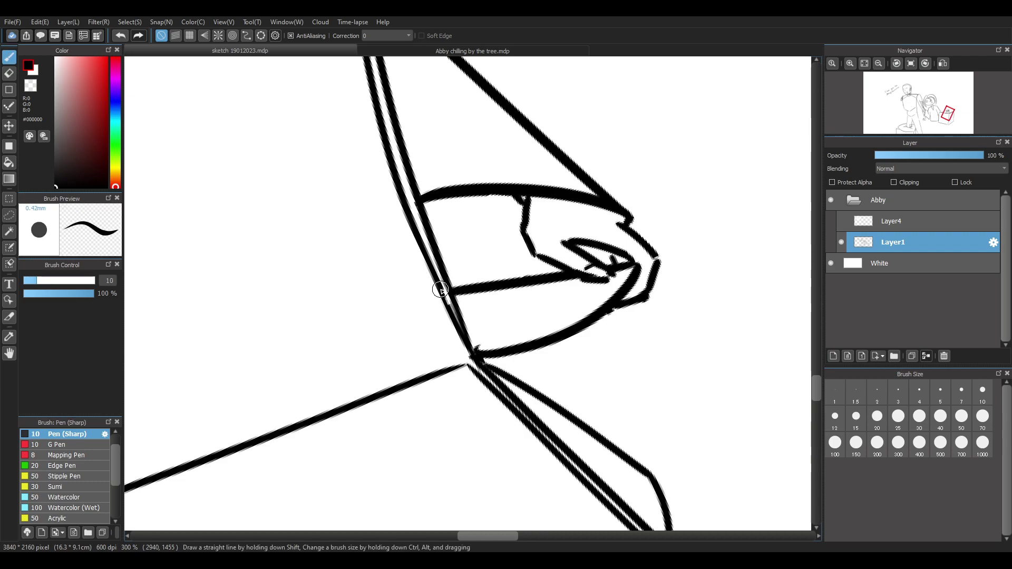
pyautogui.press('e')
pyautogui.press('b')
pyautogui.press('e')
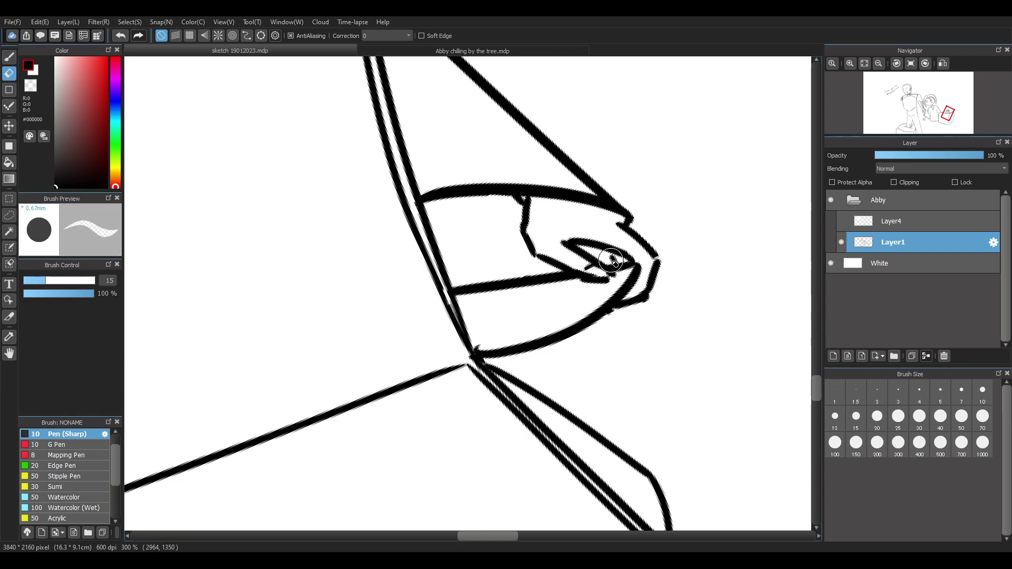
pyautogui.press('b')
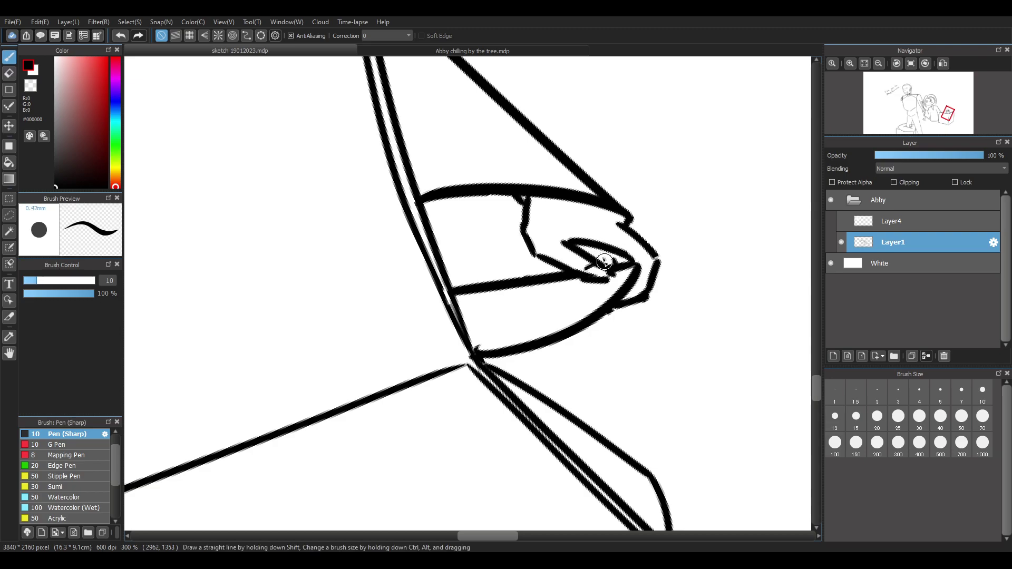
pyautogui.press('e')
pyautogui.moveTo(501, 331); pyautogui.dragTo(484, 339)
pyautogui.press('b')
# Close the bag's bottom centre corner by extending the centre vertical edge and front bottom edge, and erase the overshooting tip
pyautogui.click(913, 63)
pyautogui.scroll(-5, 579, 269)
pyautogui.scroll(2, 580, 316)
pyautogui.scroll(-1, 589, 343)
pyautogui.scroll(6, 589, 350)
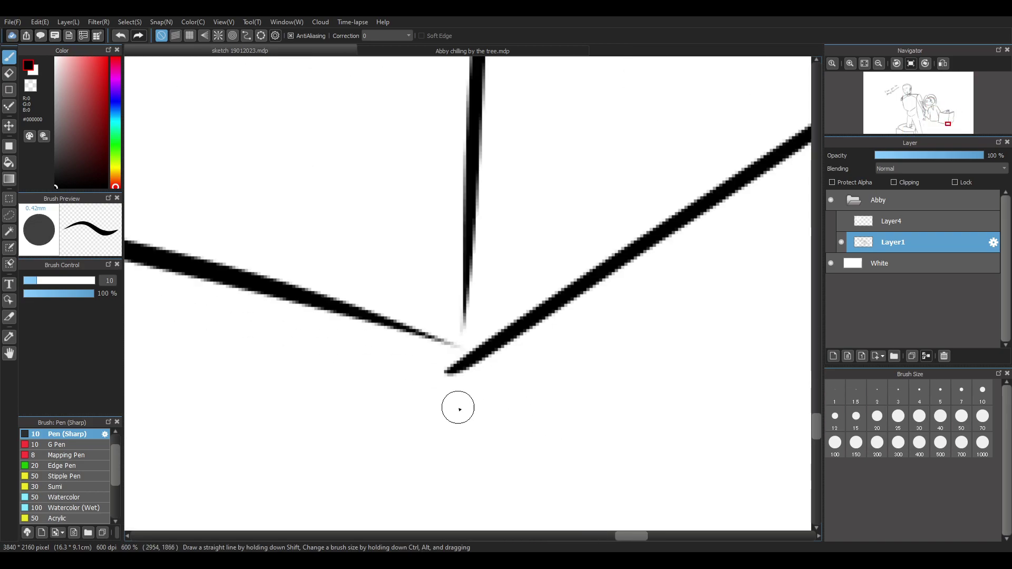
pyautogui.moveTo(462, 304); pyautogui.dragTo(453, 350)
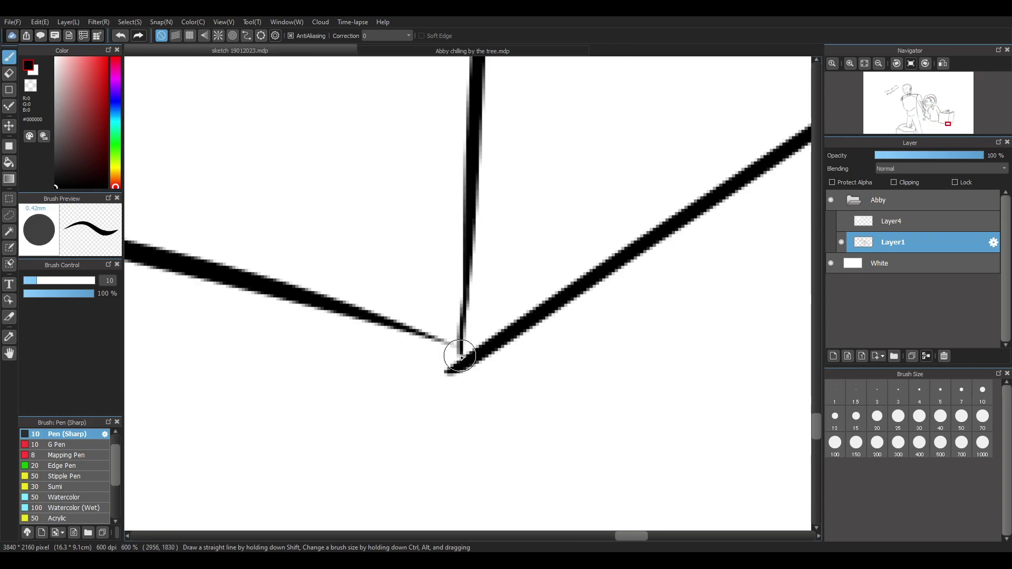
pyautogui.hotkey('ctrl', 'z')
pyautogui.moveTo(465, 296); pyautogui.dragTo(463, 349)
pyautogui.moveTo(414, 328)
pyautogui.mouseDown()
pyautogui.moveTo(487, 354)
pyautogui.moveTo(455, 335)
pyautogui.moveTo(468, 310)
pyautogui.moveTo(496, 317)
pyautogui.moveTo(461, 384)
pyautogui.moveTo(433, 375)
pyautogui.moveTo(485, 379)
pyautogui.mouseUp()
pyautogui.press('e')
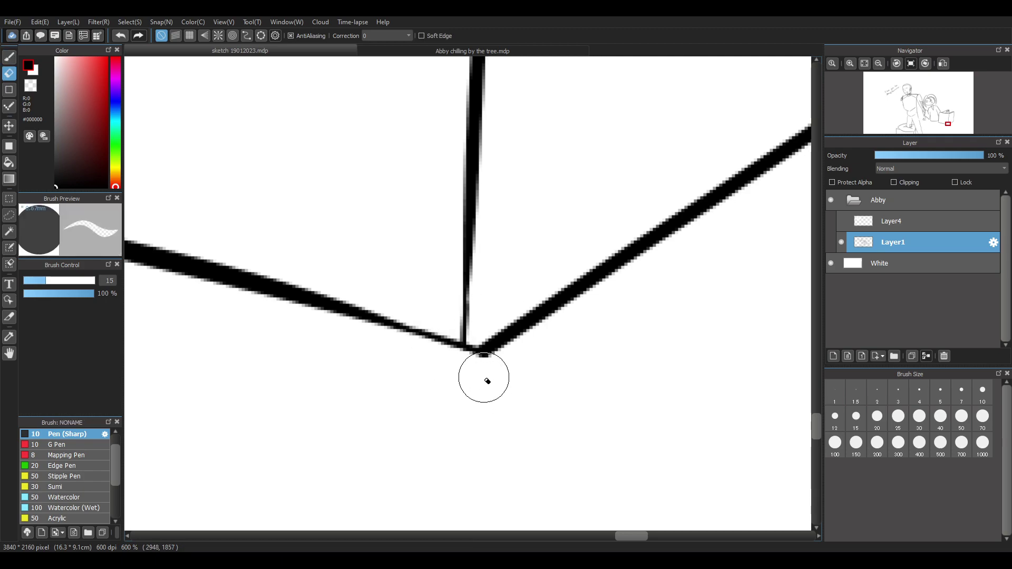
pyautogui.press('b')
pyautogui.scroll(-4, 488, 348)
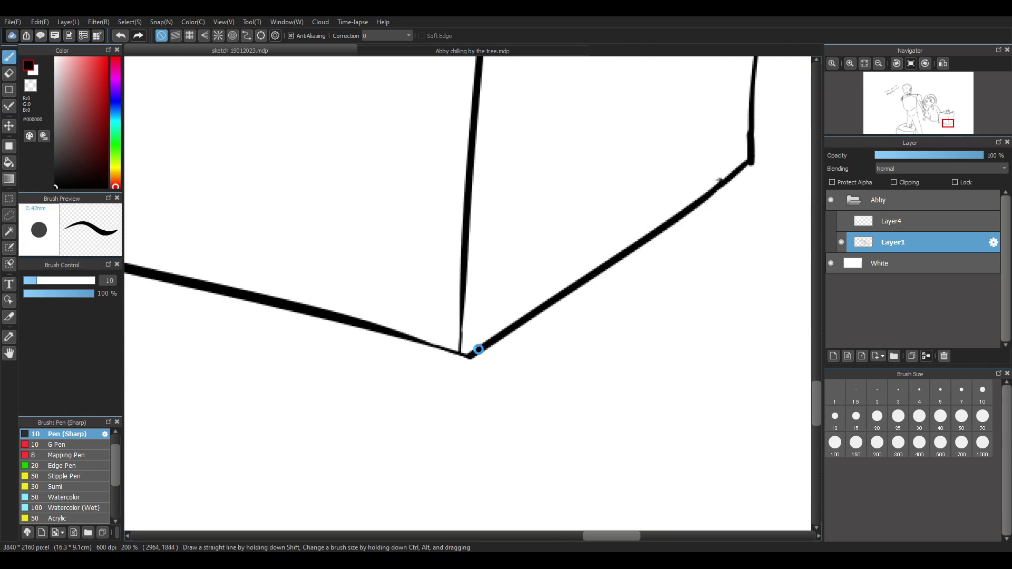
# Thicken the centre vertical edge and front bottom edge where they taper into the bag's bottom centre corner, erasing the excess
pyautogui.scroll(3, 493, 339)
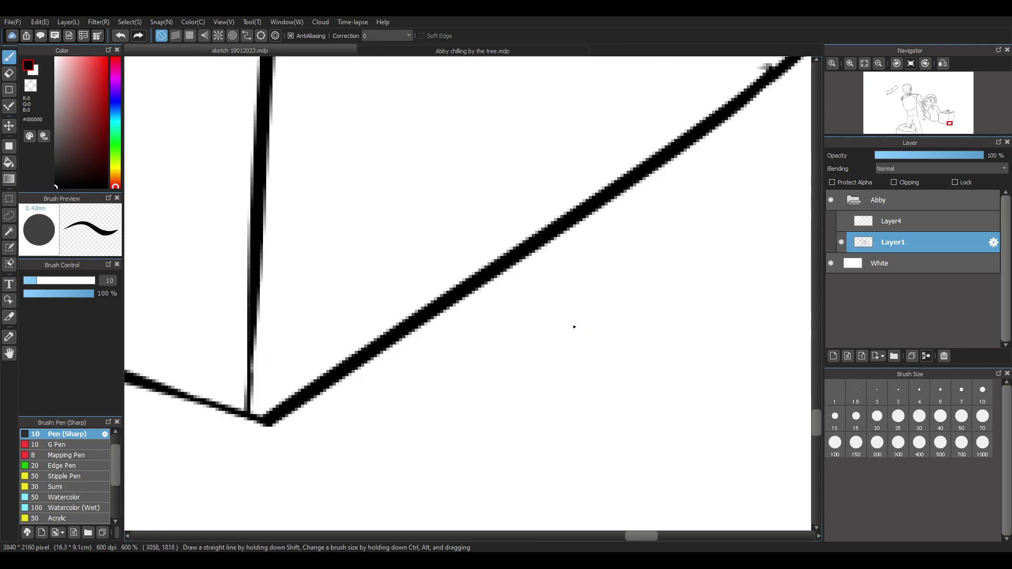
pyautogui.moveTo(359, 242)
pyautogui.mouseDown()
pyautogui.moveTo(360, 372)
pyautogui.moveTo(356, 240)
pyautogui.moveTo(361, 356)
pyautogui.mouseUp()
pyautogui.hotkey('ctrl', 'z')
pyautogui.hotkey('ctrl', 'z')
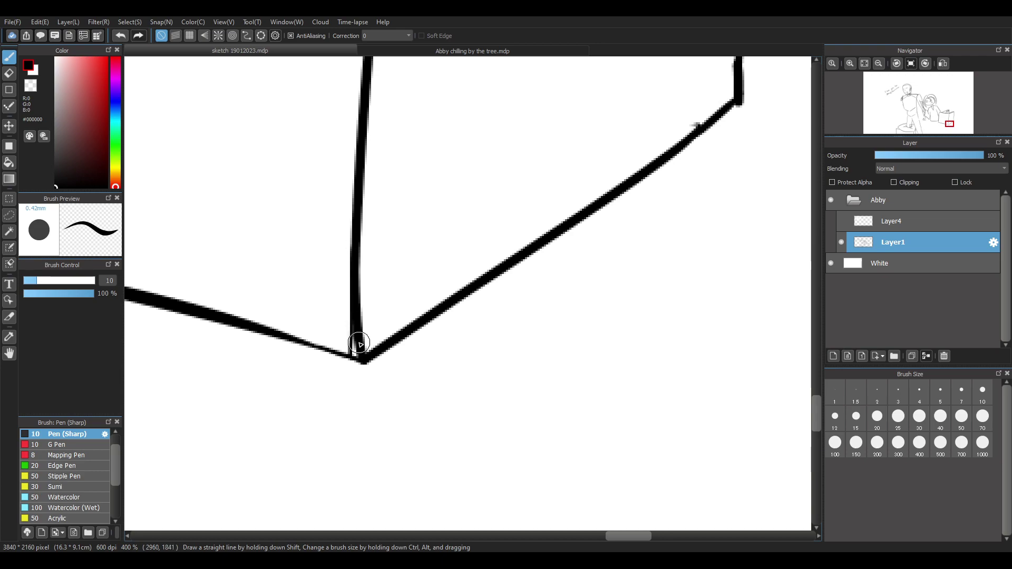
pyautogui.press('e')
pyautogui.moveTo(348, 327)
pyautogui.mouseDown()
pyautogui.moveTo(348, 342)
pyautogui.moveTo(348, 290)
pyautogui.mouseUp()
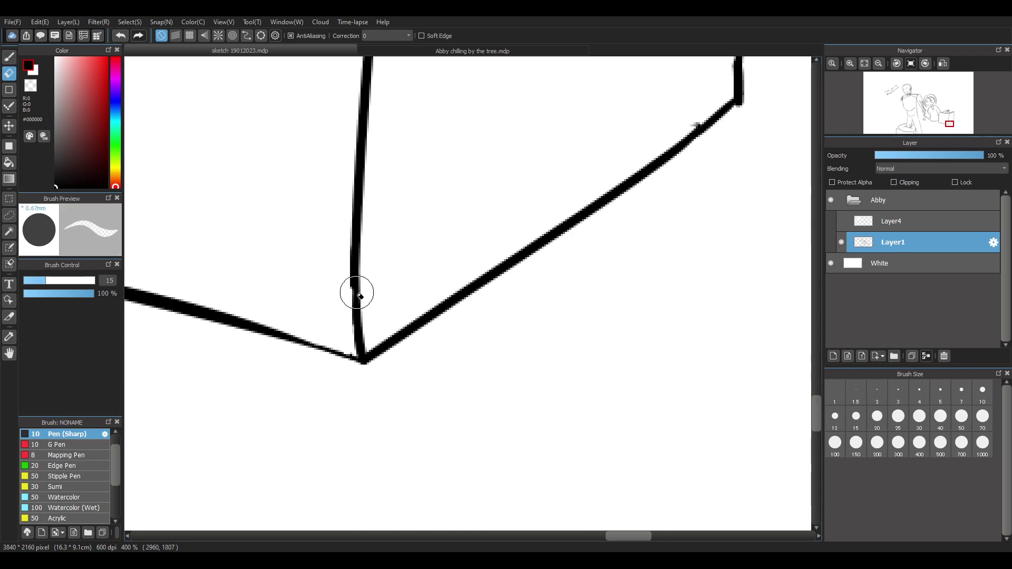
pyautogui.scroll(2, 393, 349)
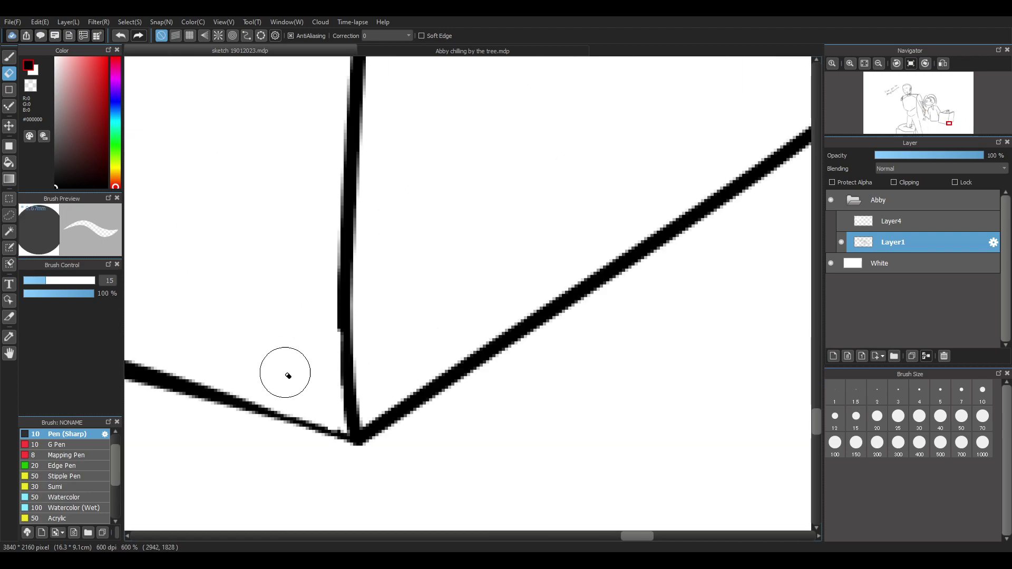
pyautogui.press('b')
pyautogui.moveTo(236, 406)
pyautogui.mouseDown()
pyautogui.moveTo(366, 450)
pyautogui.moveTo(253, 410)
pyautogui.moveTo(344, 439)
pyautogui.mouseUp()
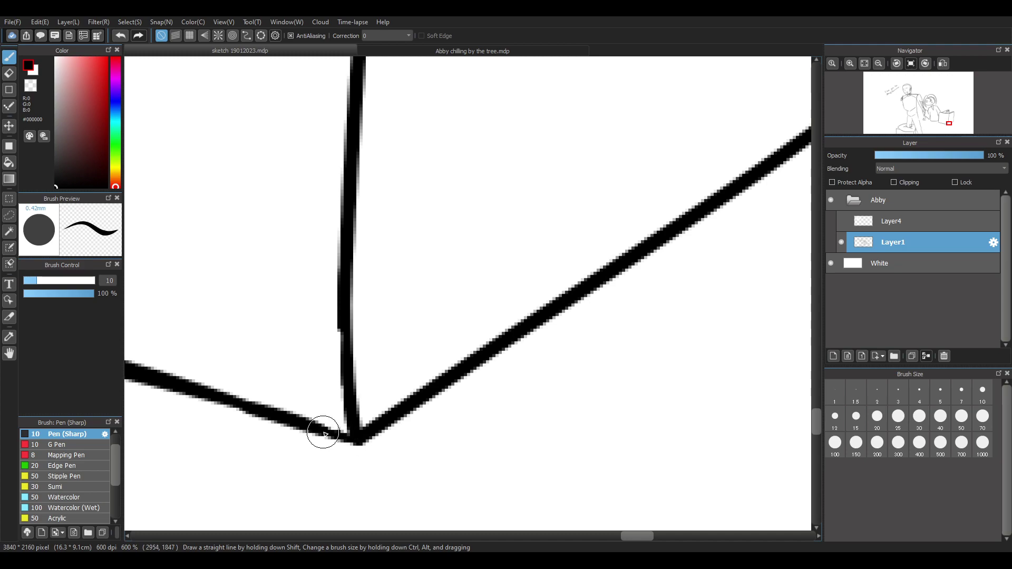
# Smooth the side face's bottom edge near its outer corner, erasing the overshoot and the stray bump
pyautogui.scroll(-3, 375, 439)
pyautogui.scroll(3, 605, 278)
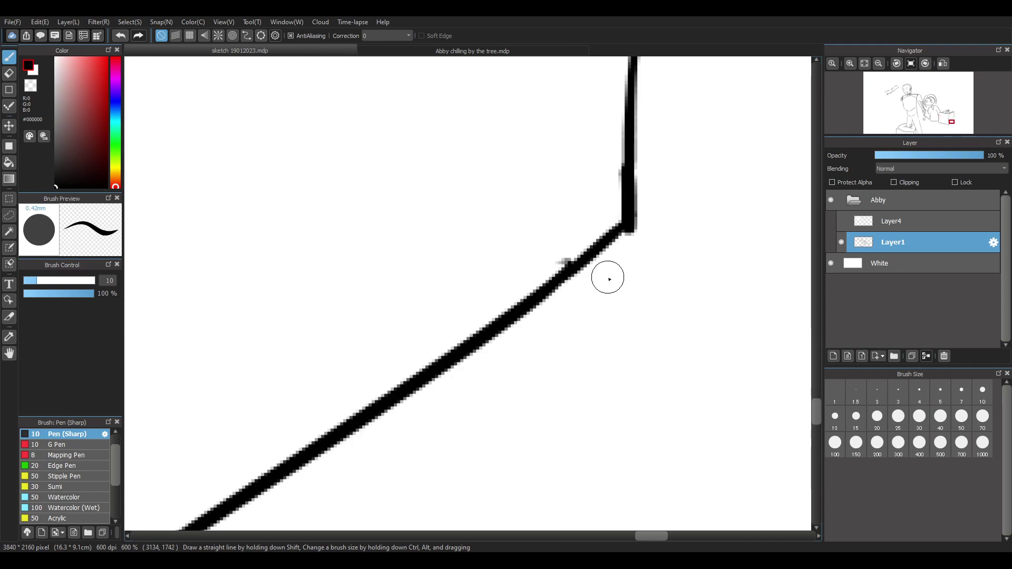
pyautogui.moveTo(624, 230); pyautogui.dragTo(554, 295)
pyautogui.hotkey('ctrl', 'z')
pyautogui.moveTo(612, 240); pyautogui.dragTo(545, 302)
pyautogui.press('e')
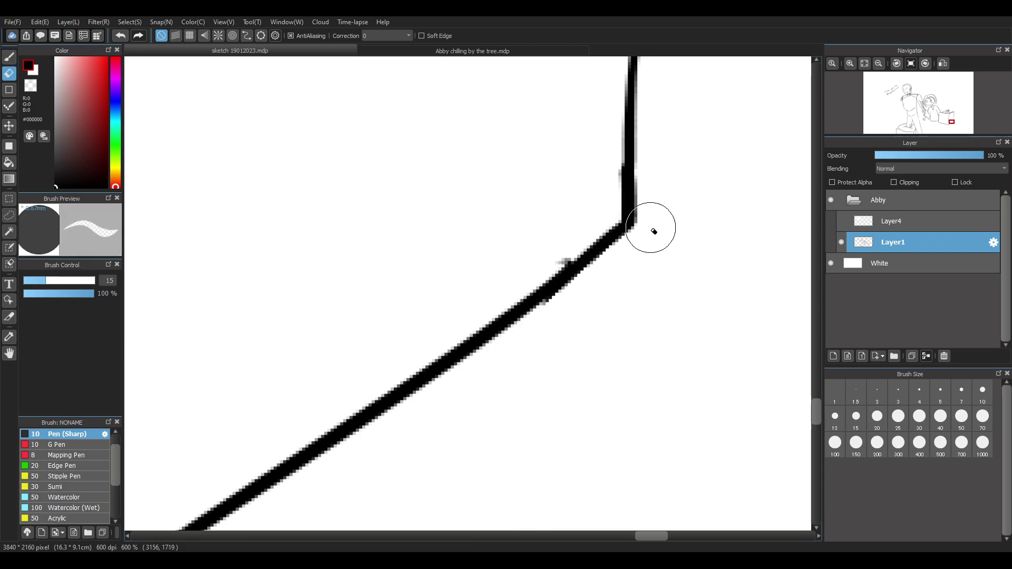
pyautogui.moveTo(573, 245); pyautogui.dragTo(567, 251)
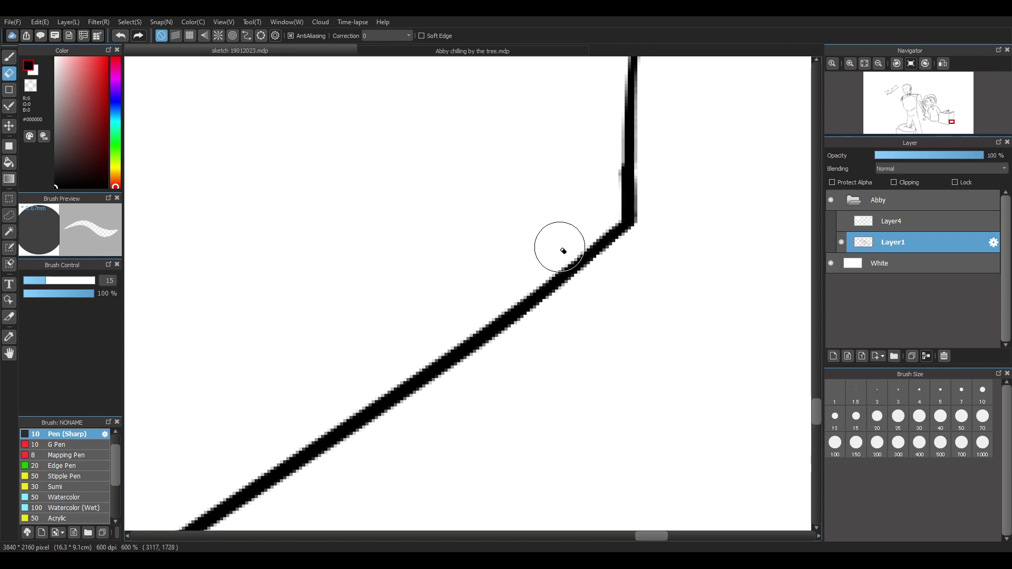
pyautogui.press('b')
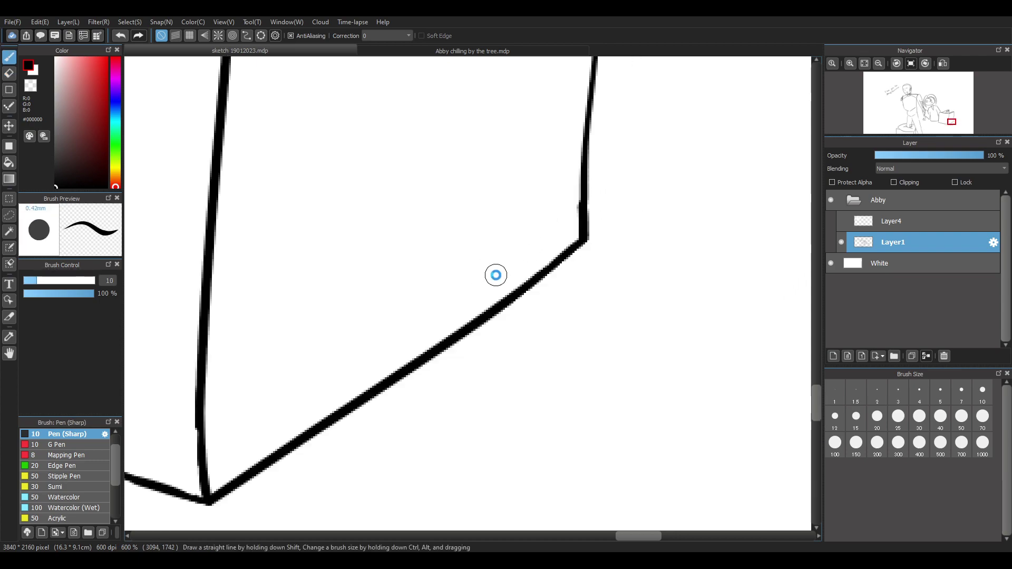
# Clean up the front face's outer bottom corner by erasing the tail below the bottom edge
pyautogui.scroll(-5, 496, 276)
pyautogui.scroll(7, 384, 217)
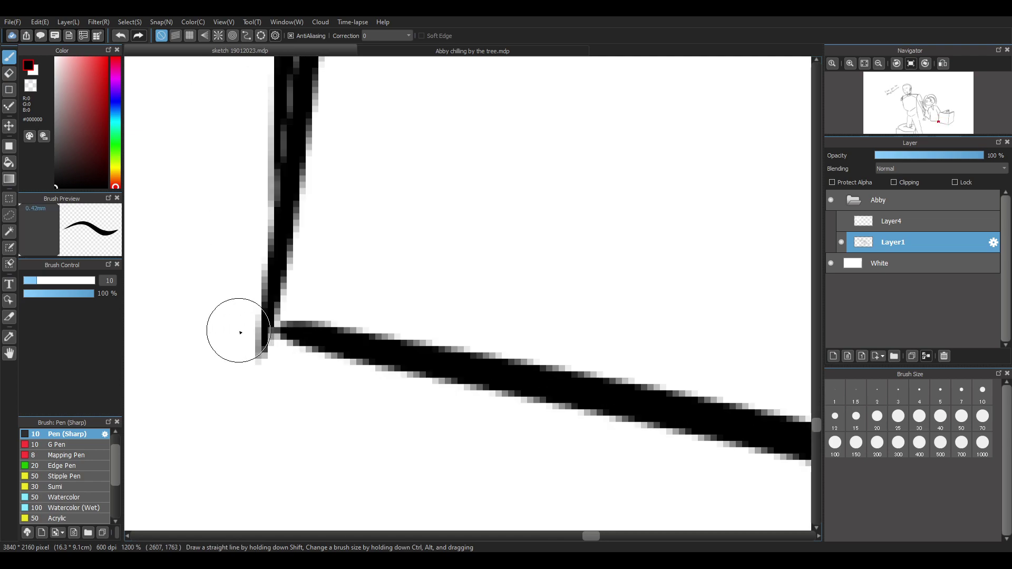
pyautogui.moveTo(271, 322); pyautogui.dragTo(315, 337)
pyautogui.hotkey('ctrl', 'z')
pyautogui.press('e')
pyautogui.moveTo(262, 375)
pyautogui.mouseDown()
pyautogui.moveTo(253, 368)
pyautogui.moveTo(308, 374)
pyautogui.mouseUp()
# Connect the upper end of the bag's centre vertical edge to the rim lines at the corner below the handle
pyautogui.scroll(-10, 350, 364)
pyautogui.scroll(4, 431, 334)
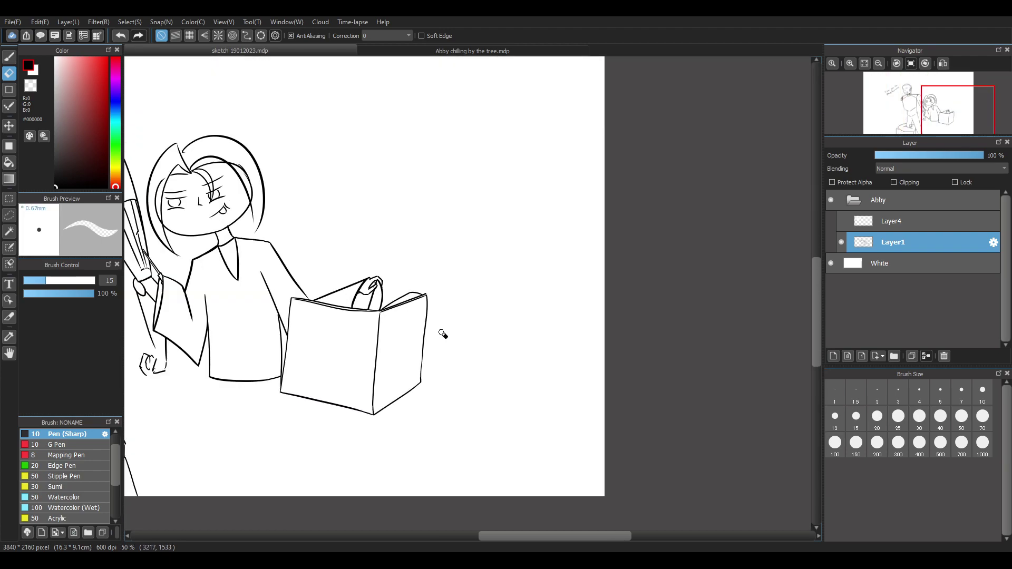
pyautogui.scroll(3, 387, 296)
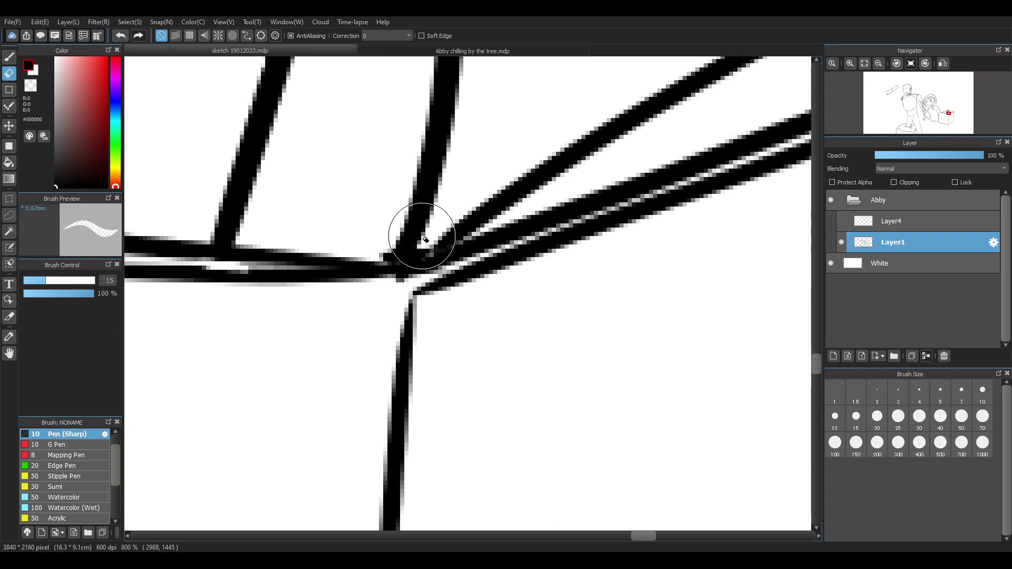
pyautogui.press('b')
pyautogui.moveTo(406, 269)
pyautogui.mouseDown()
pyautogui.moveTo(399, 356)
pyautogui.moveTo(404, 339)
pyautogui.mouseUp()
pyautogui.hotkey('ctrl', 'z')
pyautogui.hotkey('ctrl', 'z')
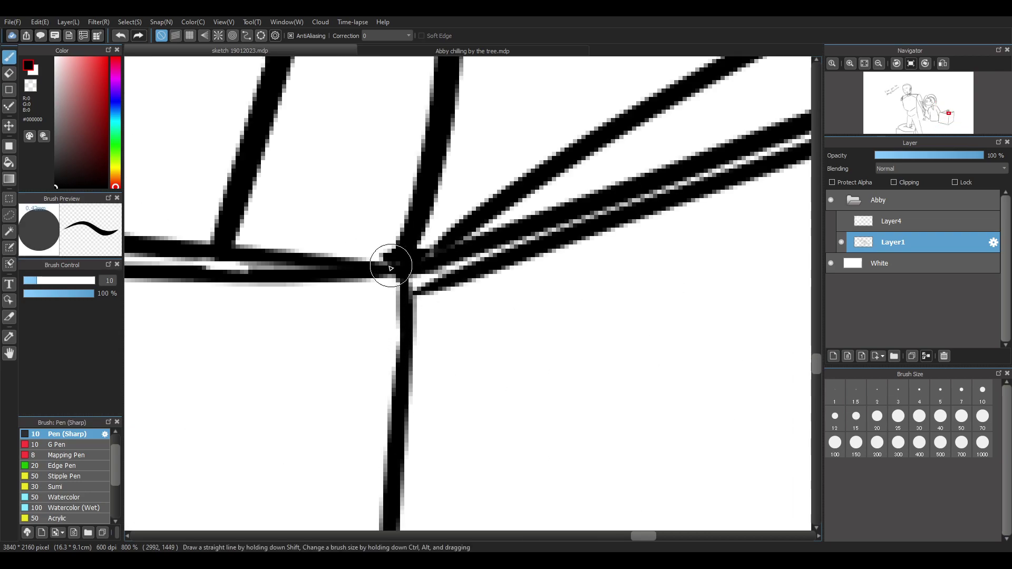
# Erase the overshooting tip of the rim at the side face's outer upper corner
pyautogui.scroll(-4, 522, 206)
pyautogui.scroll(4, 529, 208)
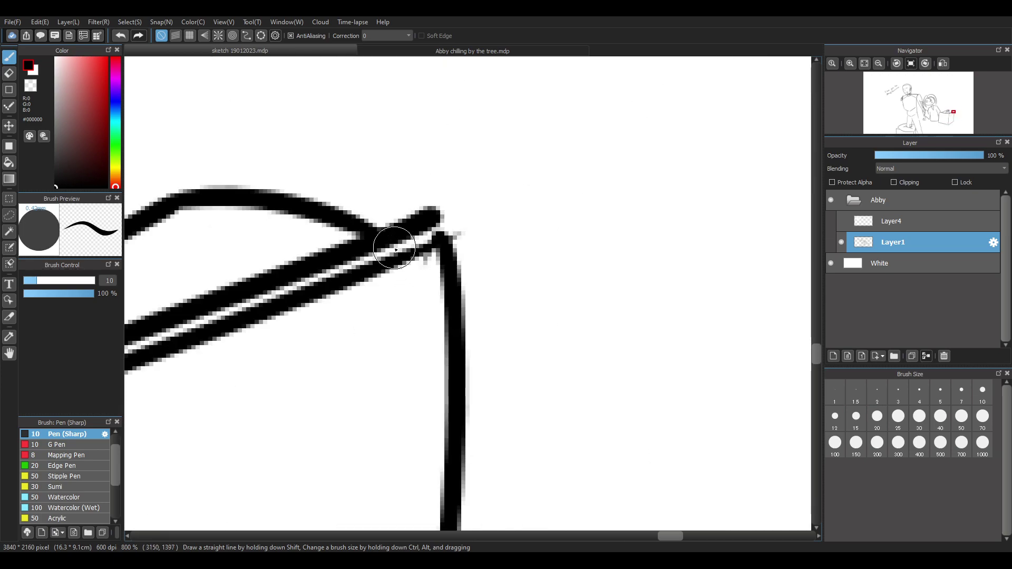
pyautogui.press('e')
pyautogui.moveTo(430, 215)
pyautogui.mouseDown()
pyautogui.moveTo(420, 208)
pyautogui.moveTo(452, 216)
pyautogui.mouseUp()
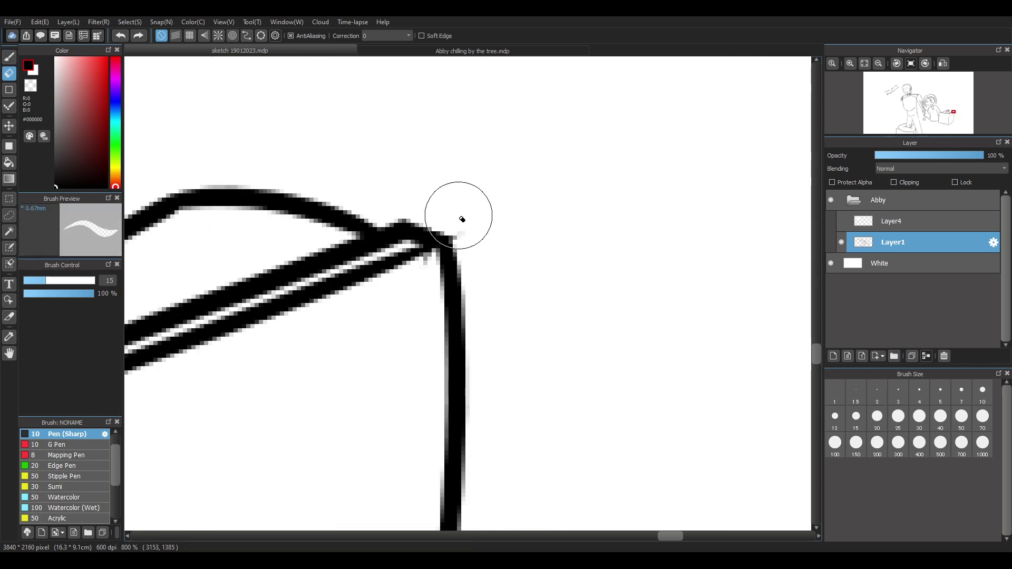
# Join the front face's second rim line to its outer side edge at the upper corner near the girl
pyautogui.scroll(-5, 475, 193)
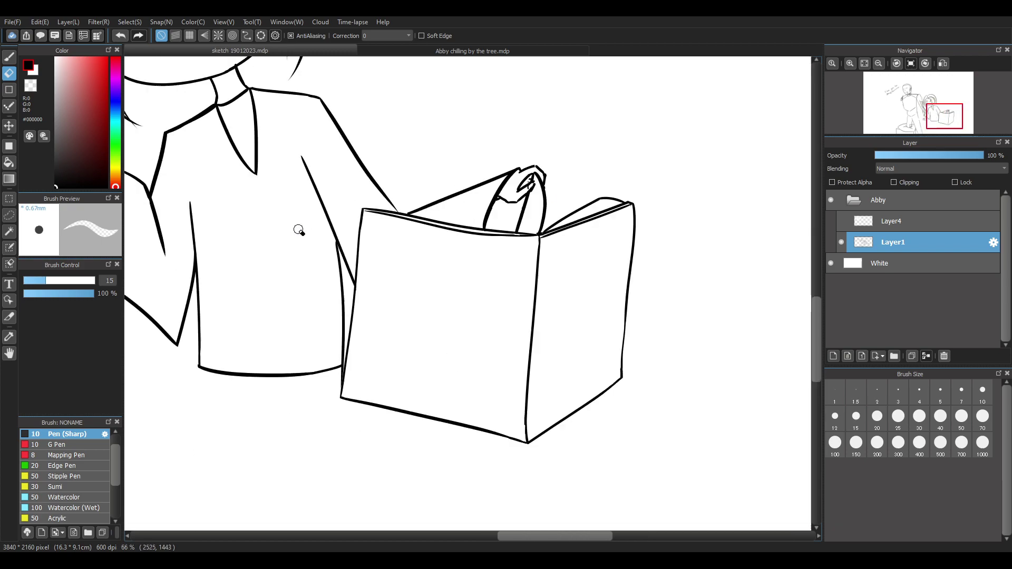
pyautogui.scroll(4, 448, 188)
pyautogui.scroll(1, 448, 188)
pyautogui.press('b')
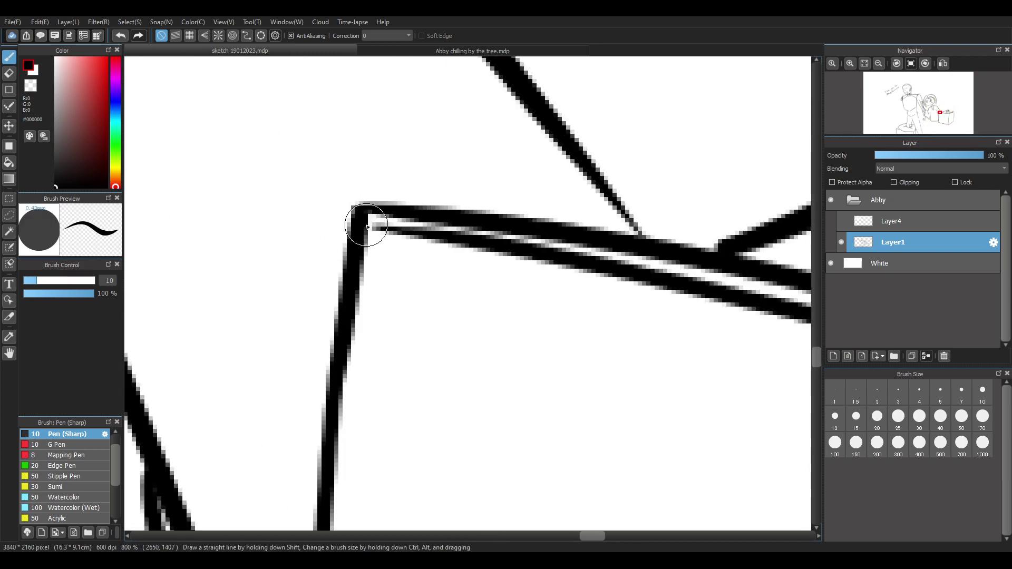
pyautogui.moveTo(369, 225)
pyautogui.mouseDown()
pyautogui.moveTo(392, 235)
pyautogui.moveTo(362, 222)
pyautogui.moveTo(415, 233)
pyautogui.mouseUp()
pyautogui.hotkey('ctrl', 'z')
pyautogui.hotkey('ctrl', 'z')
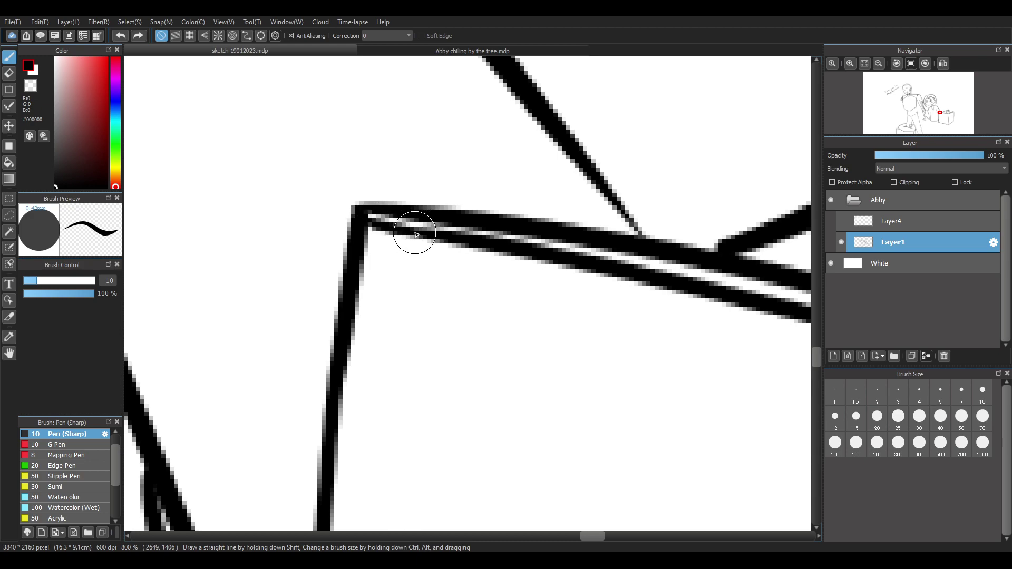
# Look over the bag's outline and the whole drawing, up to the robot's head and lettering, for remaining flaws
pyautogui.scroll(-10, 628, 211)
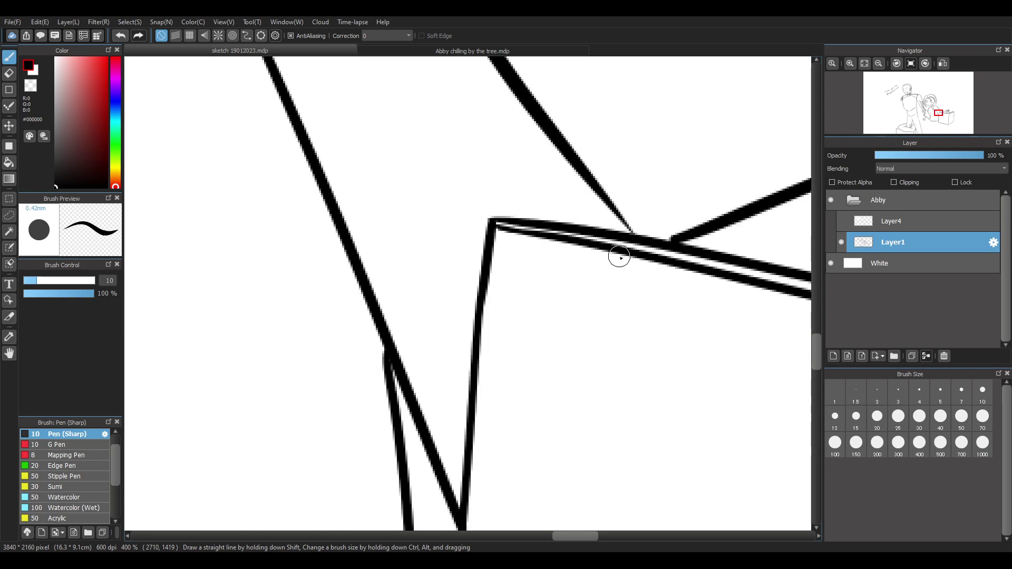
pyautogui.scroll(-3, 432, 360)
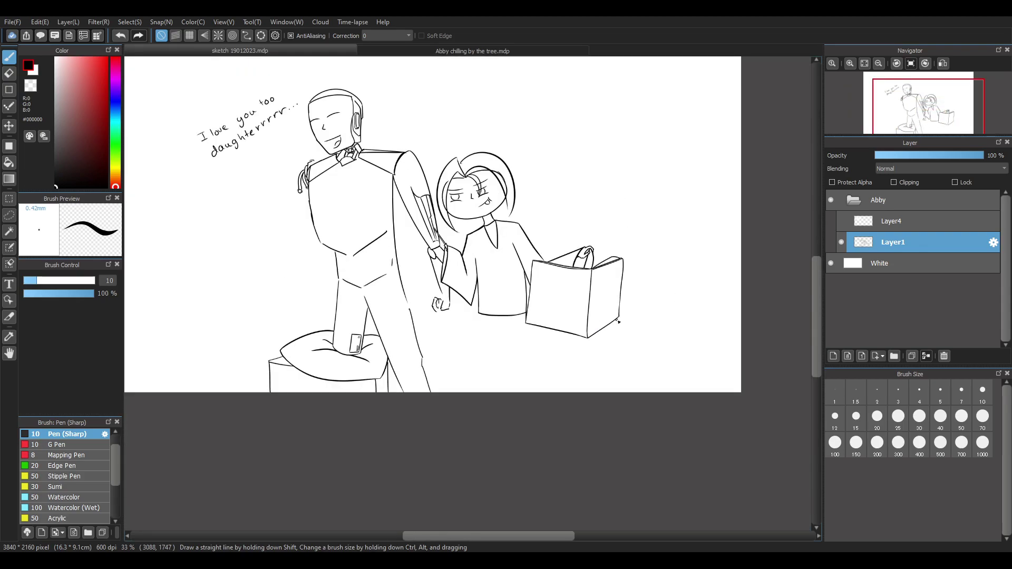
pyautogui.scroll(2, 615, 256)
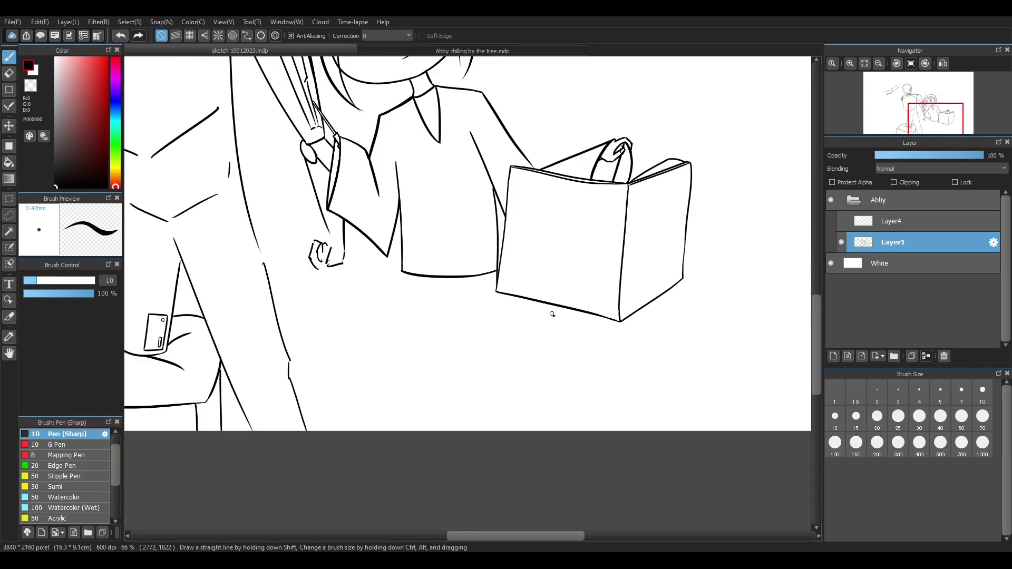
pyautogui.scroll(-3, 553, 312)
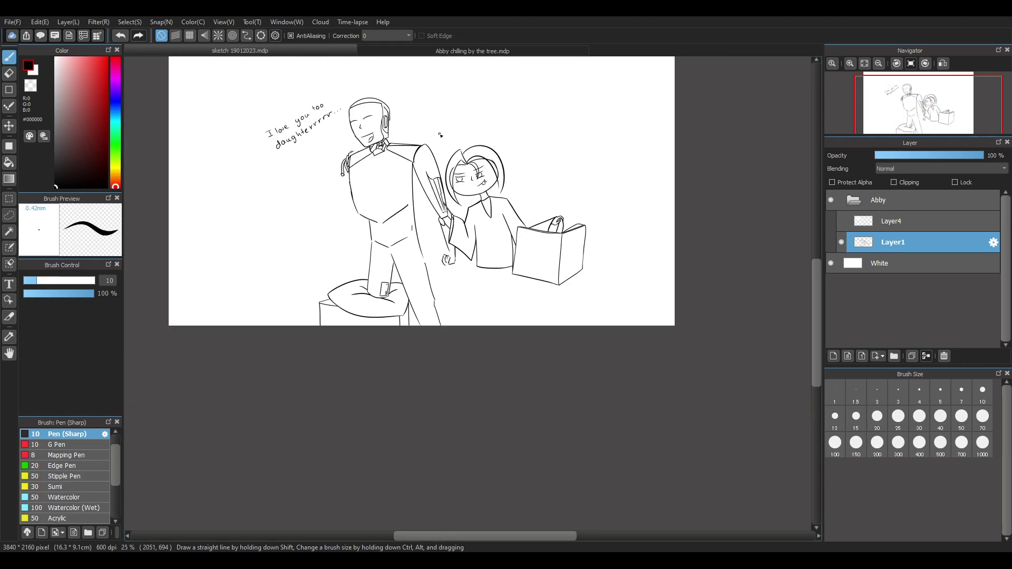
pyautogui.scroll(1, 441, 134)
pyautogui.moveTo(819, 291); pyautogui.dragTo(821, 262)
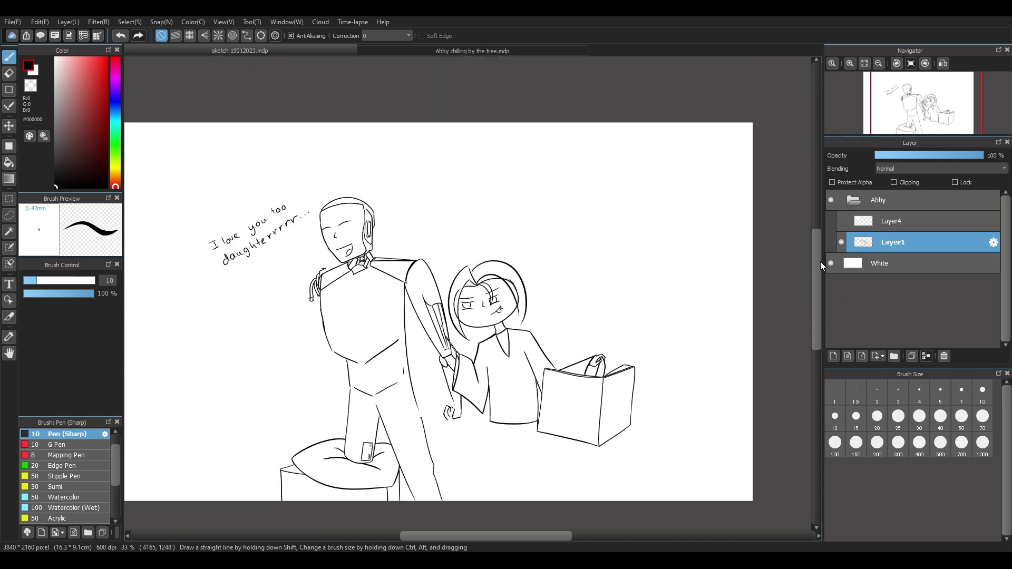
pyautogui.scroll(2, 296, 199)
pyautogui.scroll(-1, 294, 199)
pyautogui.scroll(1, 415, 211)
pyautogui.scroll(-1, 493, 345)
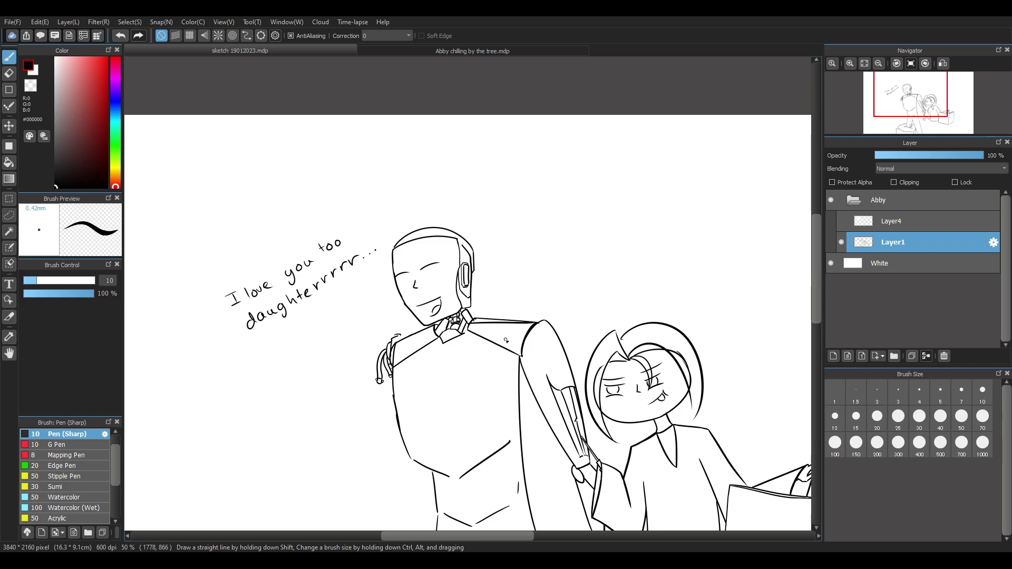
pyautogui.scroll(1, 312, 364)
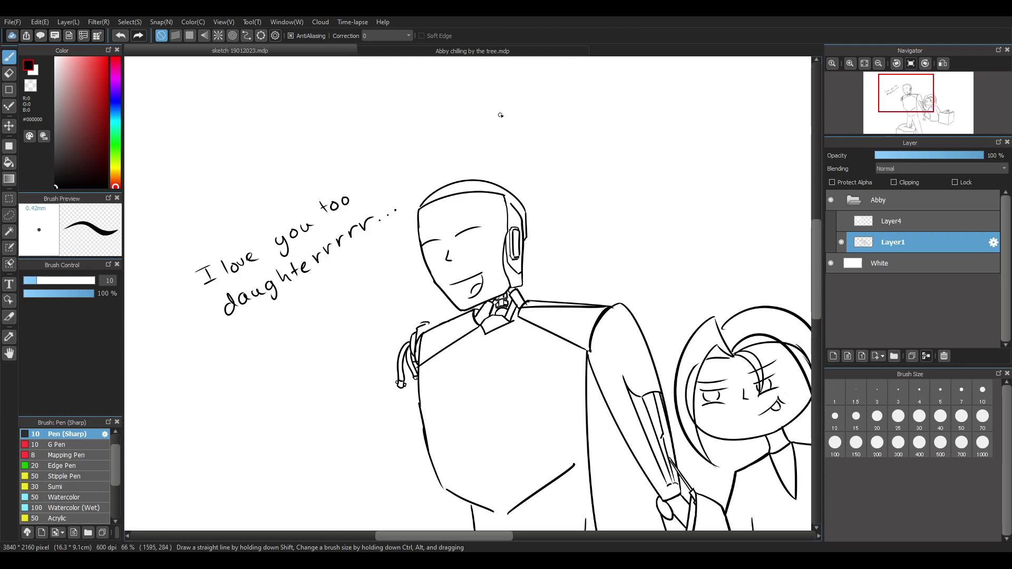
# Glance at the "Abby chilling by the tree" drawing, return to "sketch 19012023" and inspect the robot's full figure
pyautogui.click(267, 50)
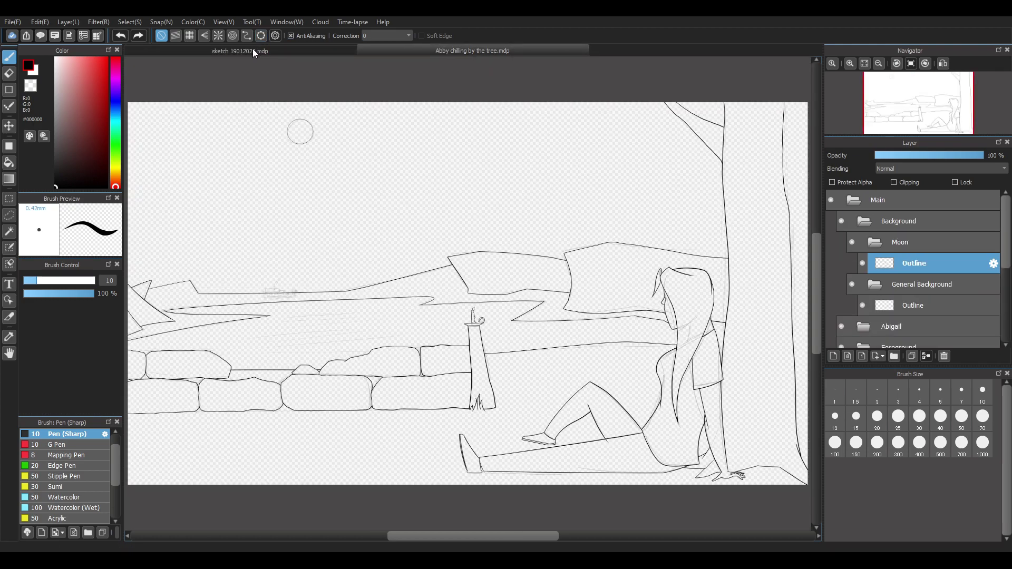
pyautogui.click(252, 49)
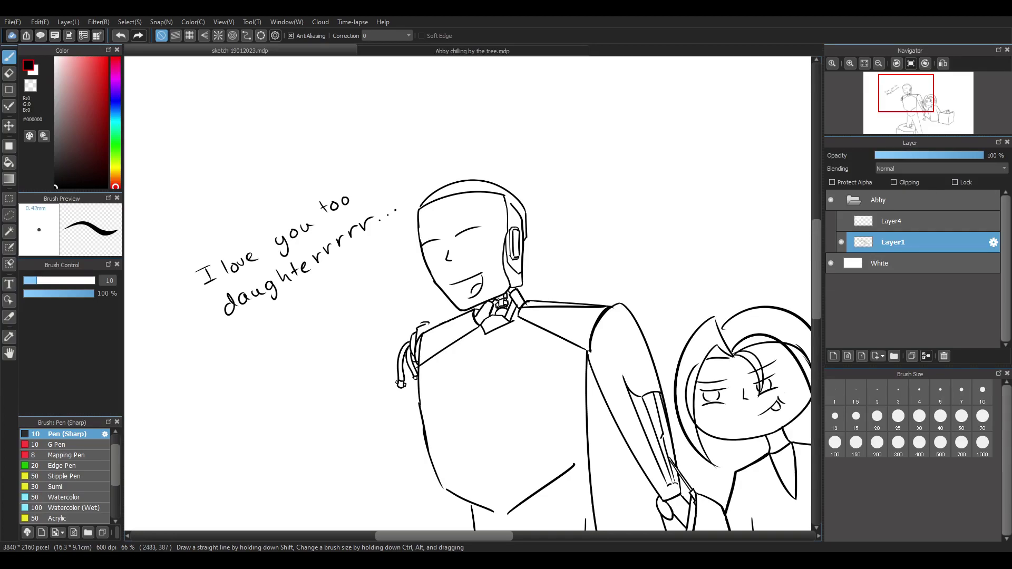
pyautogui.scroll(-1, 543, 288)
pyautogui.scroll(2, 545, 283)
pyautogui.scroll(-3, 546, 275)
pyautogui.scroll(2, 550, 268)
pyautogui.scroll(-3, 556, 262)
pyautogui.scroll(2, 568, 270)
pyautogui.moveTo(818, 254); pyautogui.dragTo(821, 289)
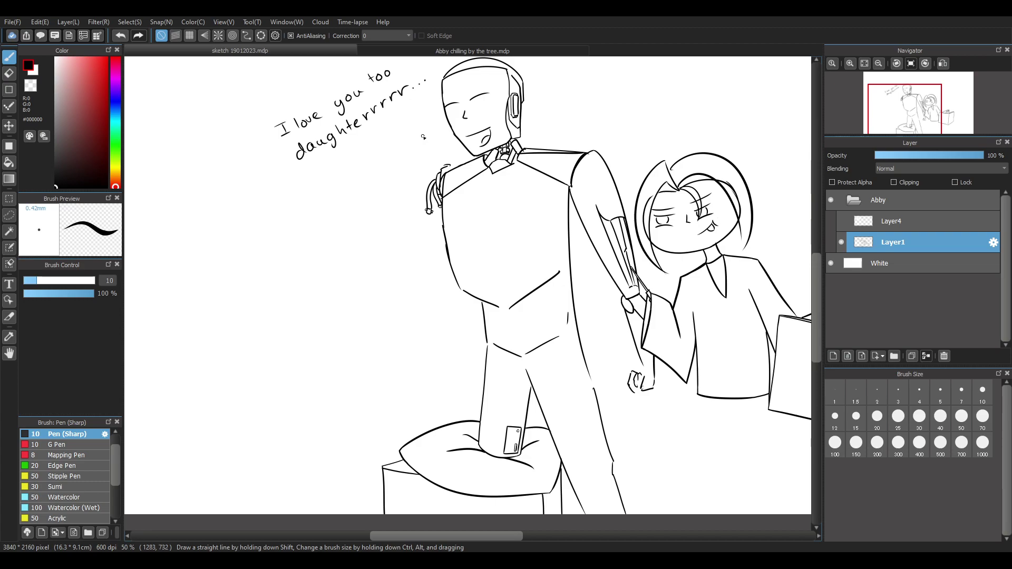
# Try to close the raised piece at the robot's broken shoulder with strokes down to the shoulder line and erase the arc above it
pyautogui.scroll(6, 439, 138)
pyautogui.scroll(-4, 623, 288)
pyautogui.scroll(5, 649, 292)
pyautogui.scroll(-1, 600, 306)
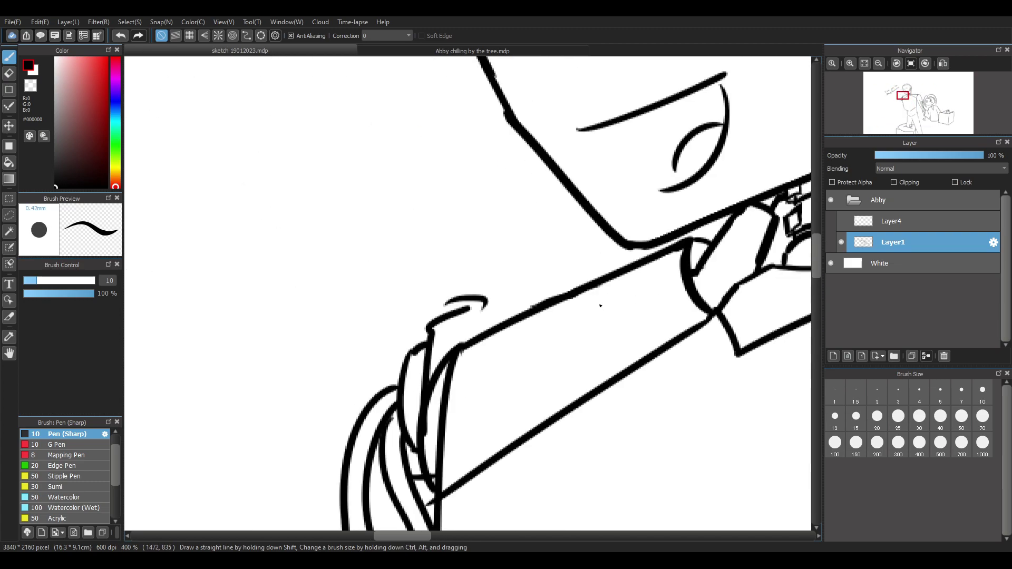
pyautogui.scroll(1, 600, 306)
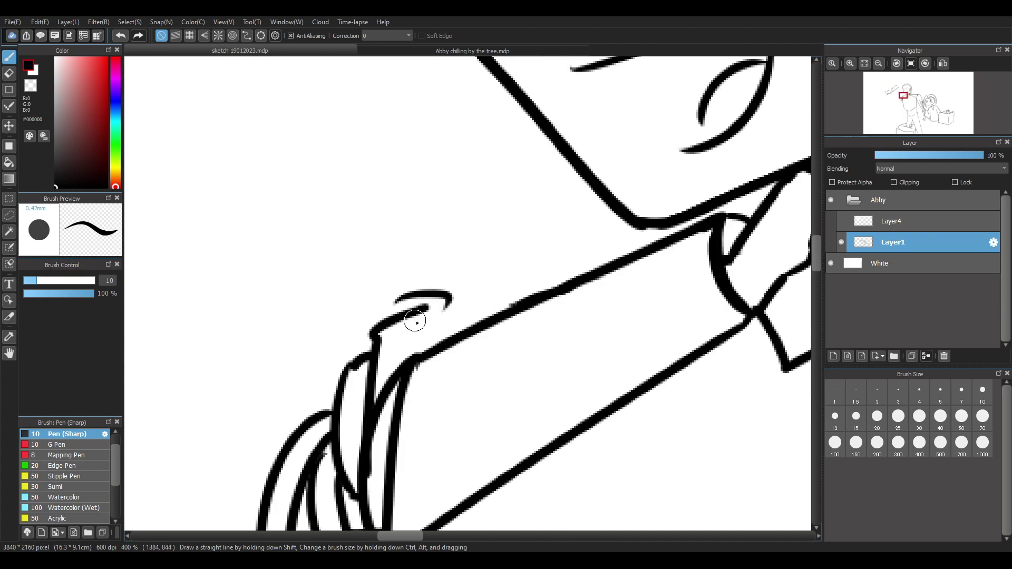
pyautogui.moveTo(433, 317); pyautogui.dragTo(437, 326)
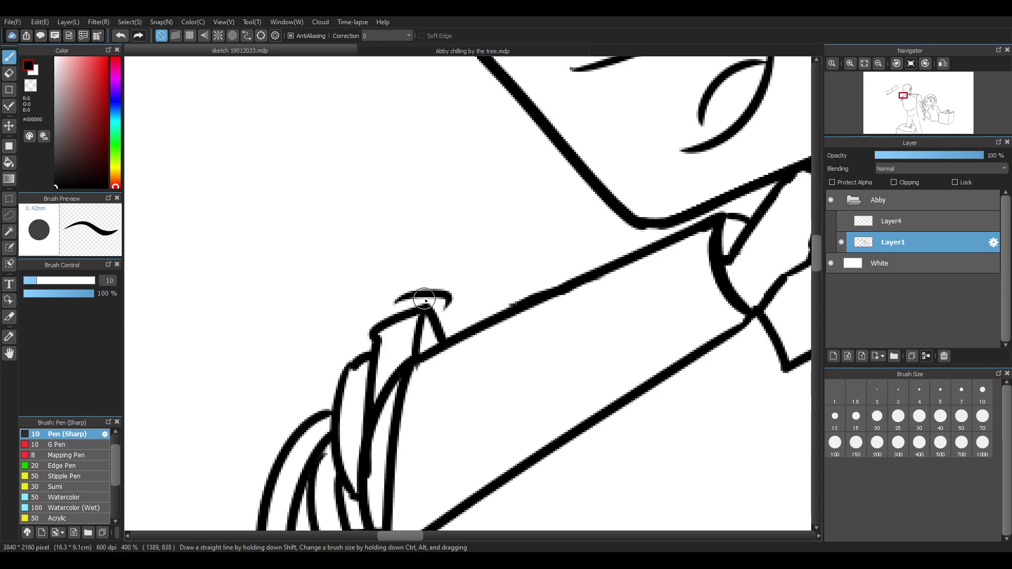
pyautogui.press('e')
pyautogui.moveTo(414, 289); pyautogui.dragTo(463, 285)
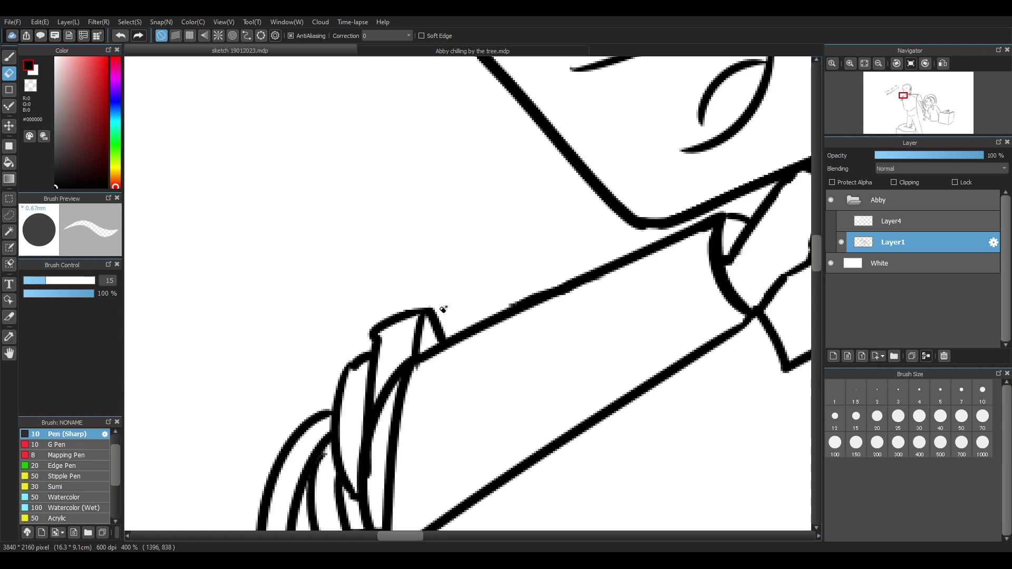
pyautogui.hotkey('ctrl', 'z')
pyautogui.moveTo(437, 340)
pyautogui.mouseDown()
pyautogui.moveTo(440, 302)
pyautogui.moveTo(430, 290)
pyautogui.mouseUp()
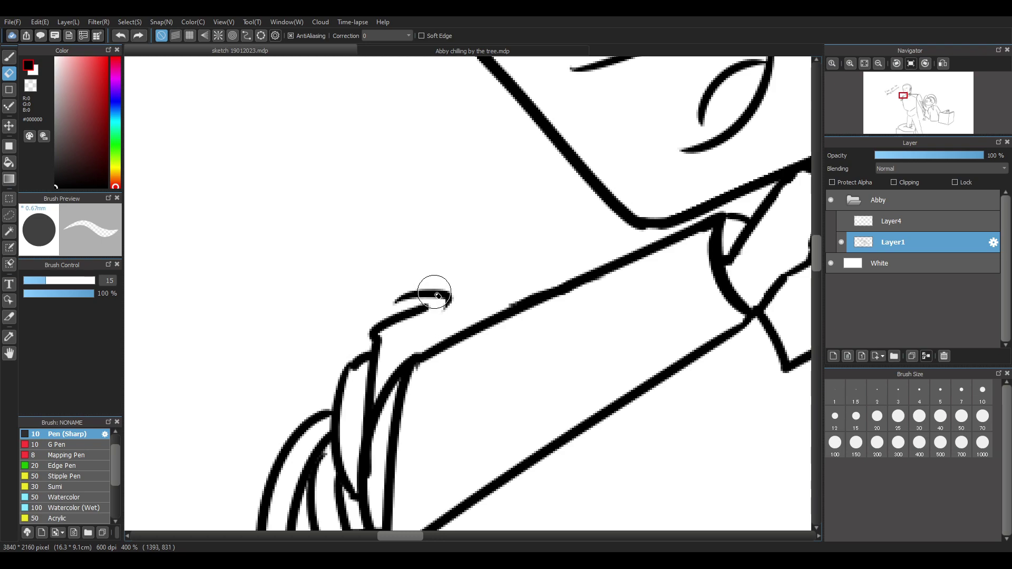
# Erase the raised strokes above the robot's broken shoulder and close its top with a short line meeting the shoulder line
pyautogui.hotkey('ctrl', 'y')
pyautogui.moveTo(389, 296)
pyautogui.mouseDown()
pyautogui.moveTo(460, 288)
pyautogui.moveTo(364, 322)
pyautogui.moveTo(396, 325)
pyautogui.moveTo(381, 340)
pyautogui.moveTo(419, 331)
pyautogui.mouseUp()
pyautogui.press('b')
pyautogui.moveTo(421, 332)
pyautogui.mouseDown()
pyautogui.moveTo(426, 350)
pyautogui.moveTo(422, 329)
pyautogui.moveTo(412, 336)
pyautogui.moveTo(425, 344)
pyautogui.mouseUp()
pyautogui.hotkey('ctrl', 'z')
pyautogui.hotkey('ctrl', 'z')
pyautogui.hotkey('ctrl', 'z')
pyautogui.hotkey('ctrl', 'z')
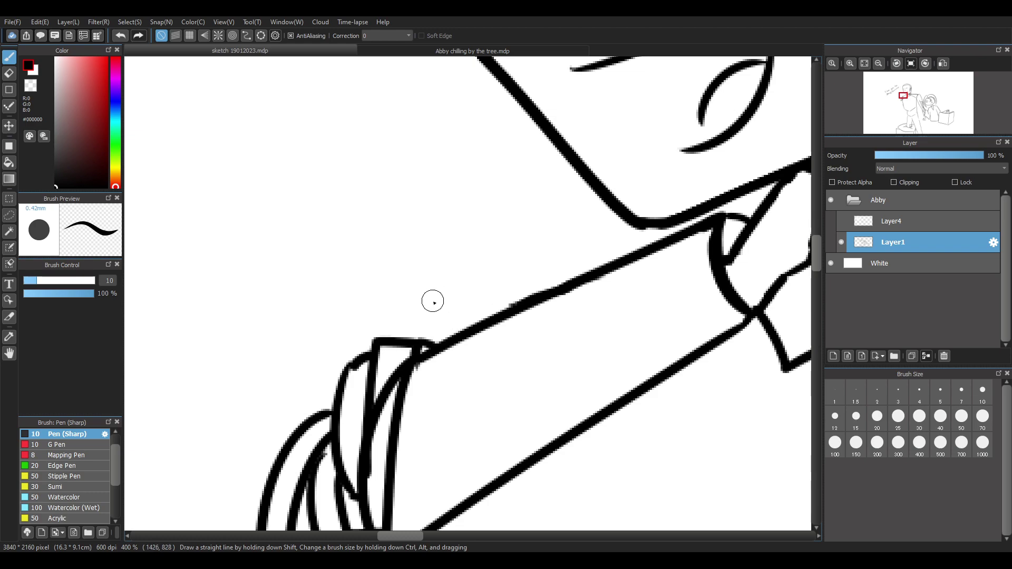
# Try a small round emblem in the middle of the bag's narrower side face
pyautogui.scroll(-10, 432, 301)
pyautogui.scroll(3, 606, 420)
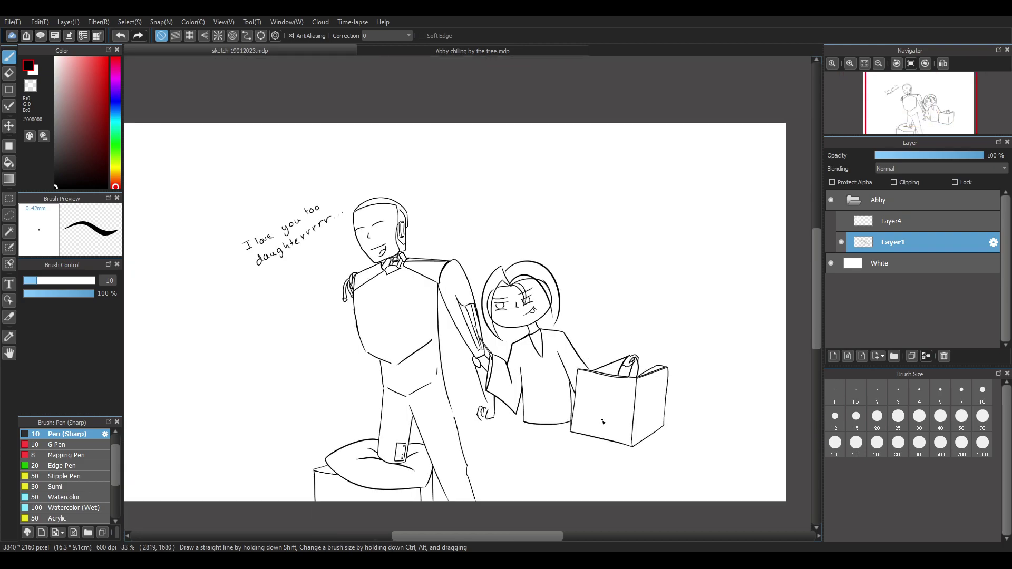
pyautogui.scroll(2, 630, 426)
pyautogui.scroll(3, 617, 383)
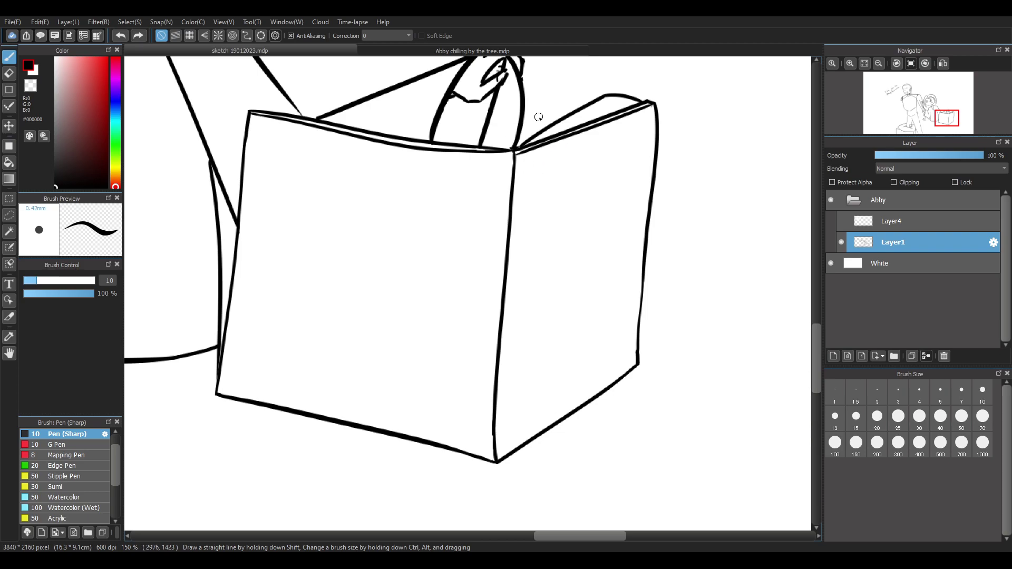
pyautogui.scroll(-1, 673, 258)
pyautogui.scroll(2, 675, 258)
pyautogui.scroll(-1, 680, 259)
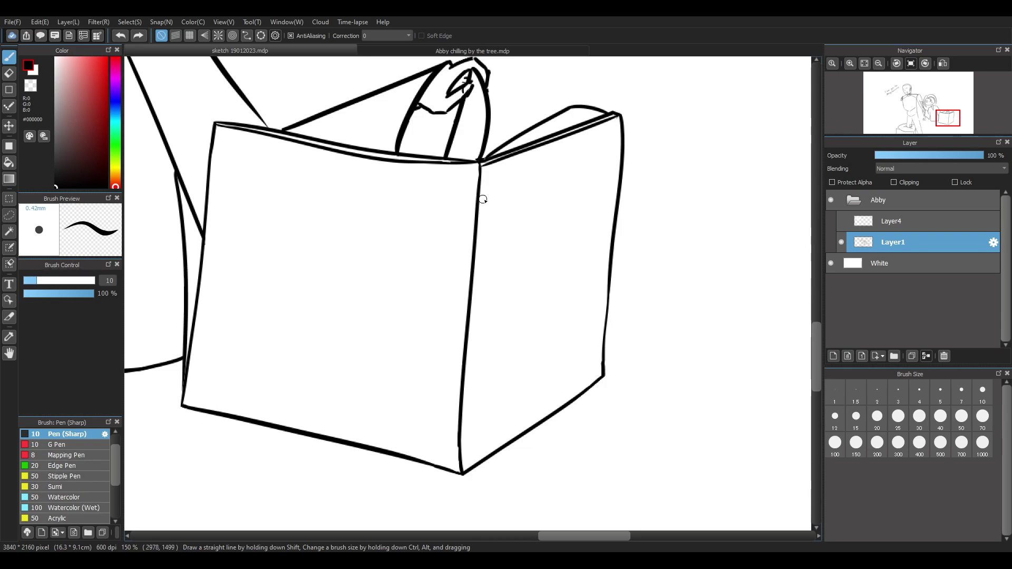
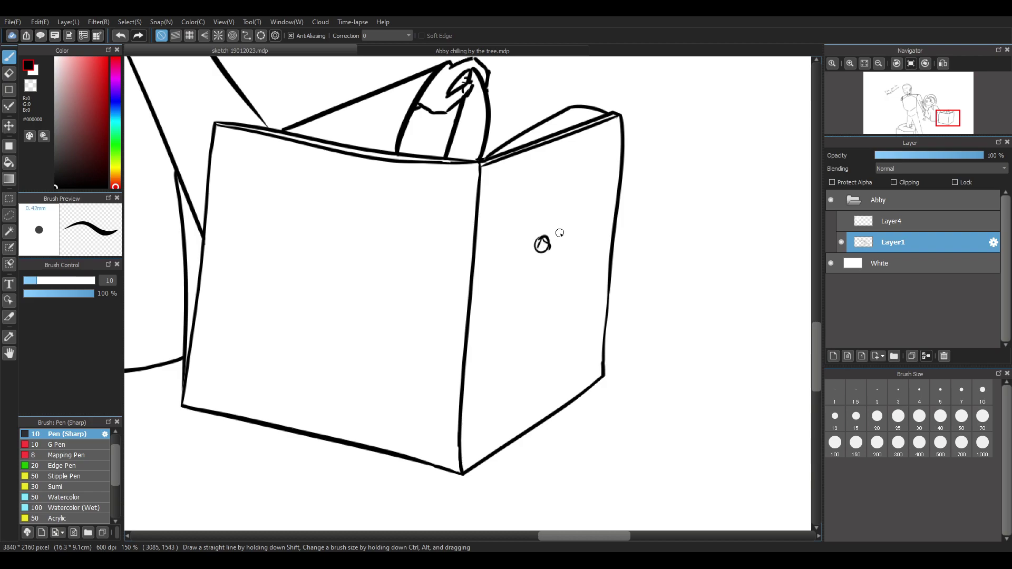
pyautogui.hotkey('ctrl', 'z')
# Hand-letter "ROBOT FAMILIES" on two slanted lines in the upper part of the bag's side face
pyautogui.scroll(-1, 591, 221)
pyautogui.scroll(2, 617, 217)
pyautogui.scroll(-1, 623, 218)
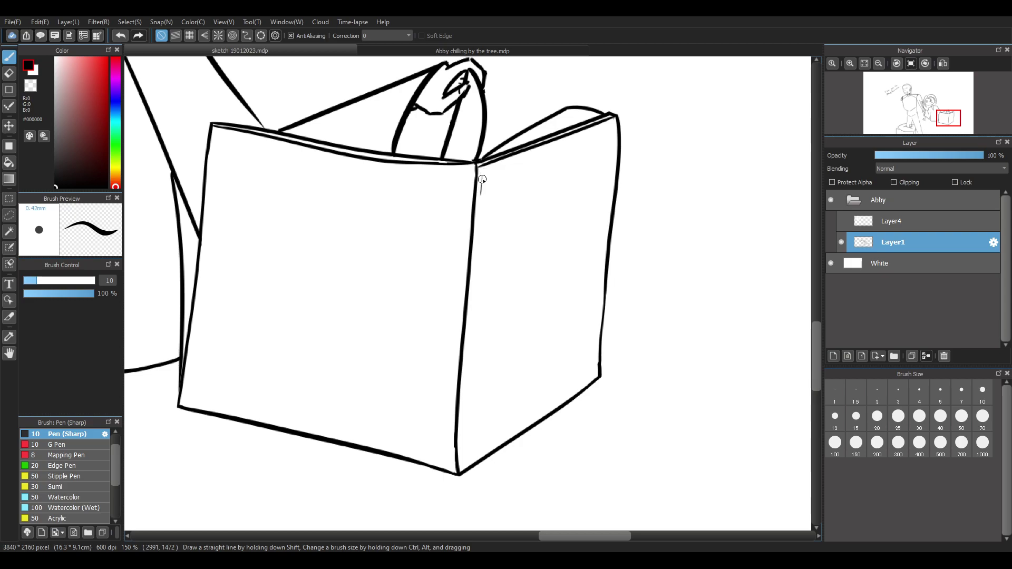
pyautogui.hotkey('ctrl', 'z')
pyautogui.moveTo(510, 166); pyautogui.dragTo(512, 189)
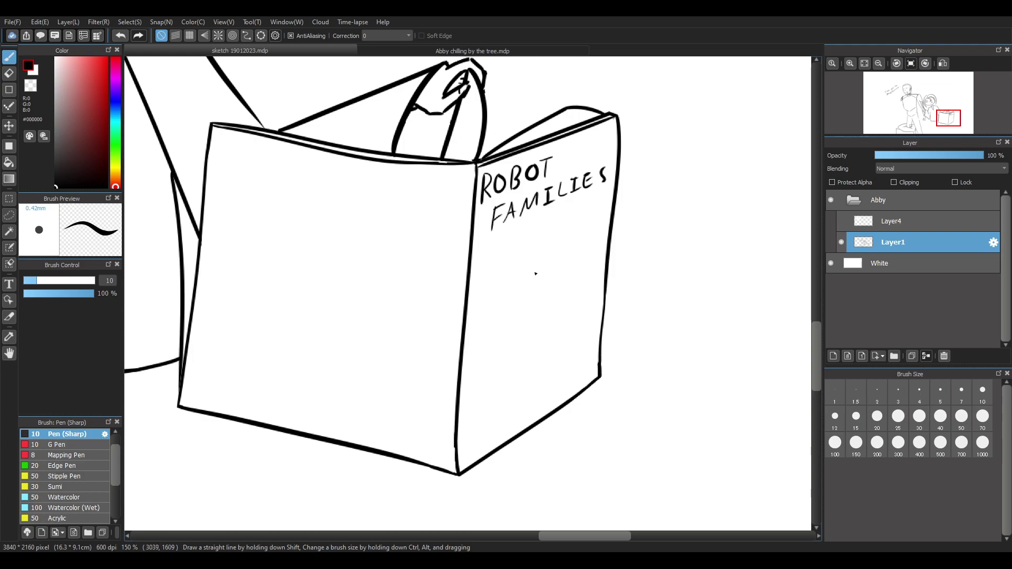
# Draw a thin slanted line beneath the lettering, from the bag's centre edge towards its outer edge
pyautogui.scroll(2, 606, 296)
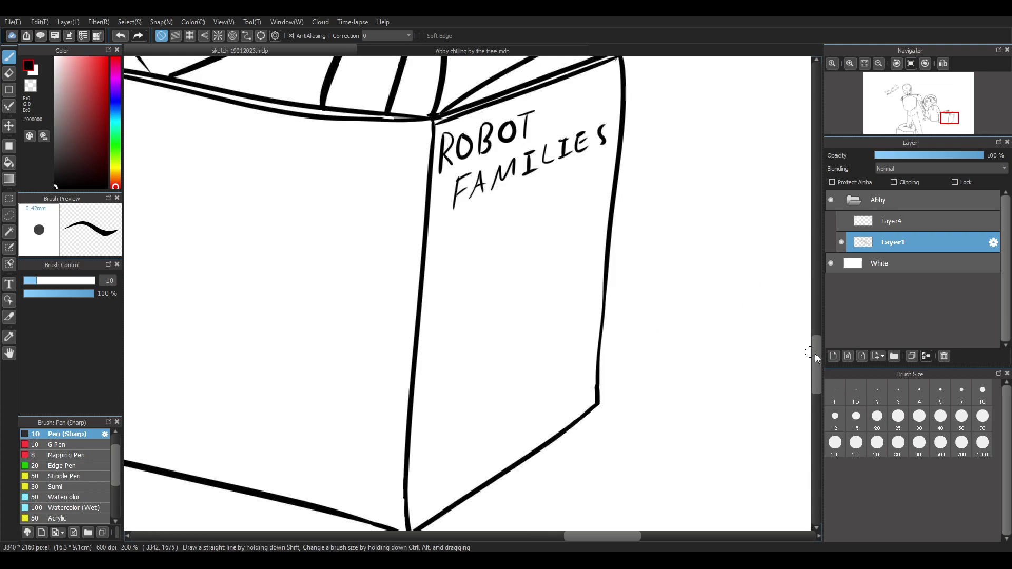
pyautogui.moveTo(816, 355); pyautogui.dragTo(814, 360)
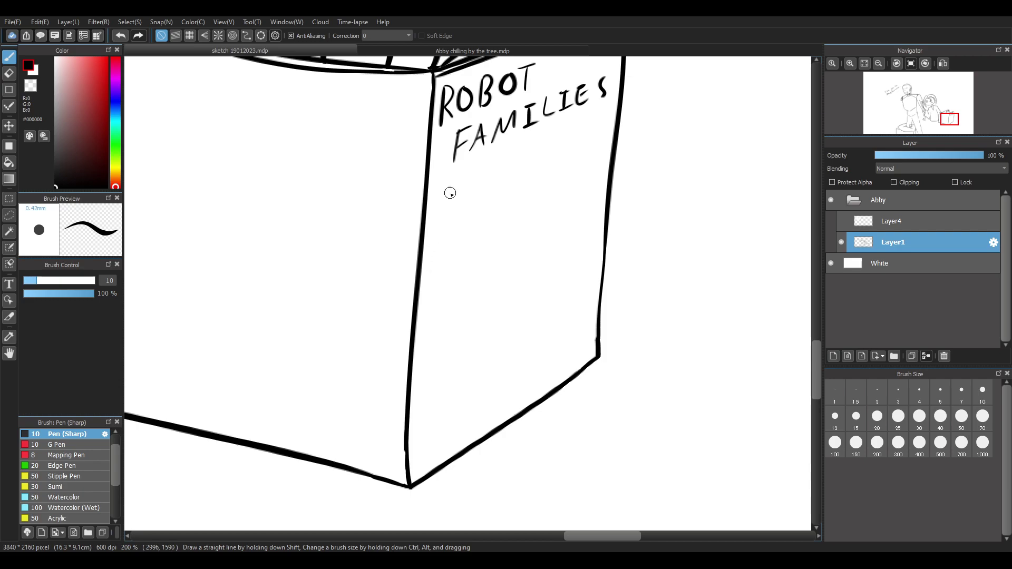
pyautogui.moveTo(430, 194); pyautogui.dragTo(595, 135)
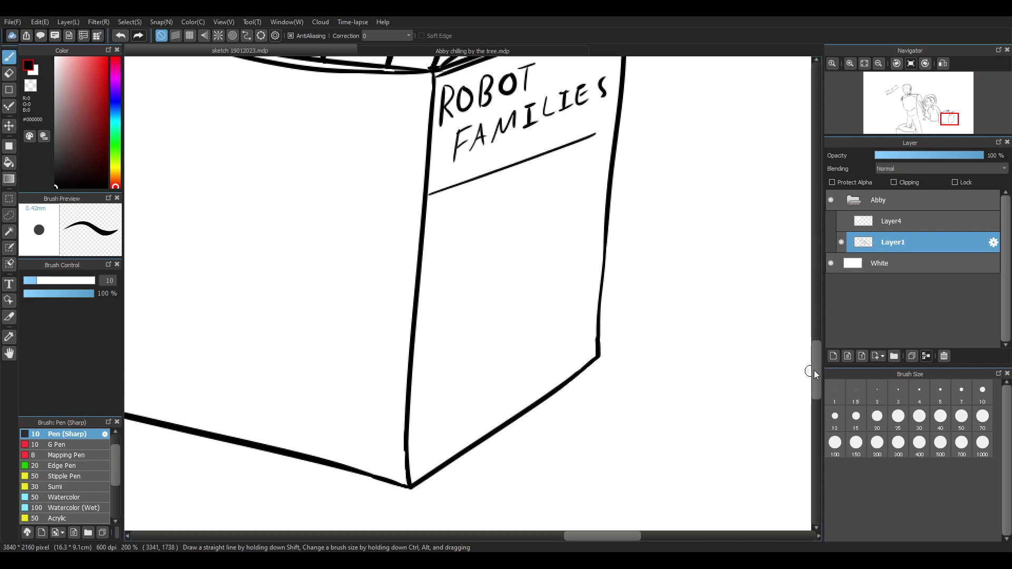
# Draw a small heart outline above the end of "FAMILIES" and sharpen its lower tip
pyautogui.moveTo(815, 371); pyautogui.dragTo(814, 358)
pyautogui.moveTo(577, 174); pyautogui.dragTo(565, 145)
pyautogui.hotkey('ctrl', 'z')
pyautogui.hotkey('ctrl', 'z')
pyautogui.moveTo(578, 175)
pyautogui.mouseDown()
pyautogui.moveTo(552, 160)
pyautogui.moveTo(577, 155)
pyautogui.moveTo(578, 177)
pyautogui.mouseUp()
pyautogui.hotkey('ctrl', 'z')
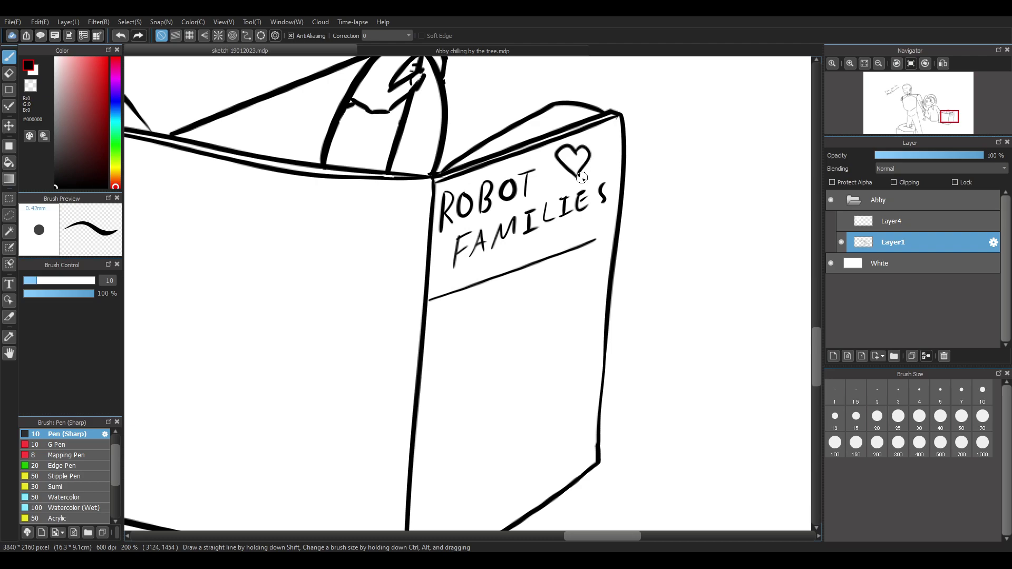
pyautogui.scroll(1, 593, 134)
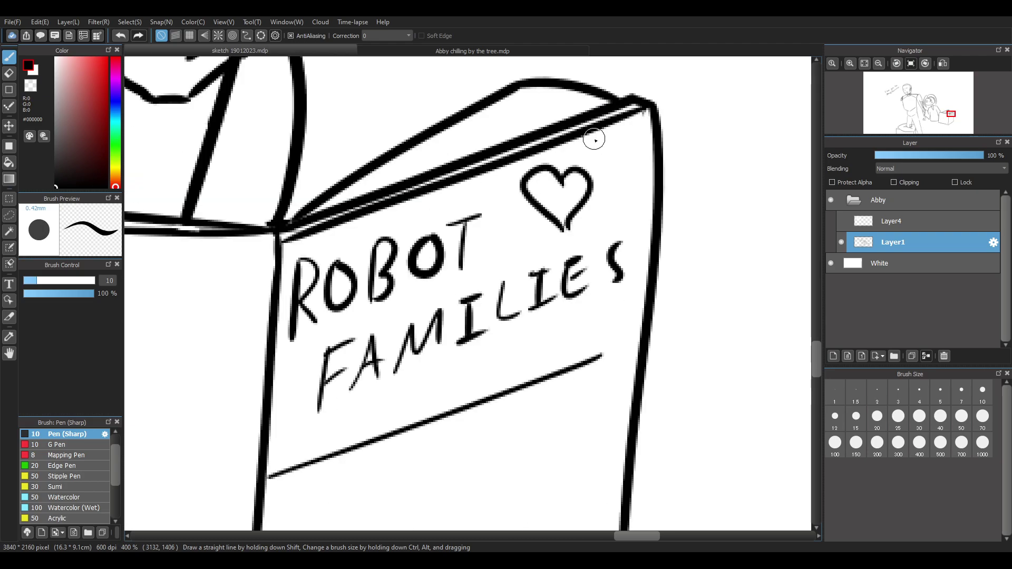
pyautogui.moveTo(563, 227); pyautogui.dragTo(566, 235)
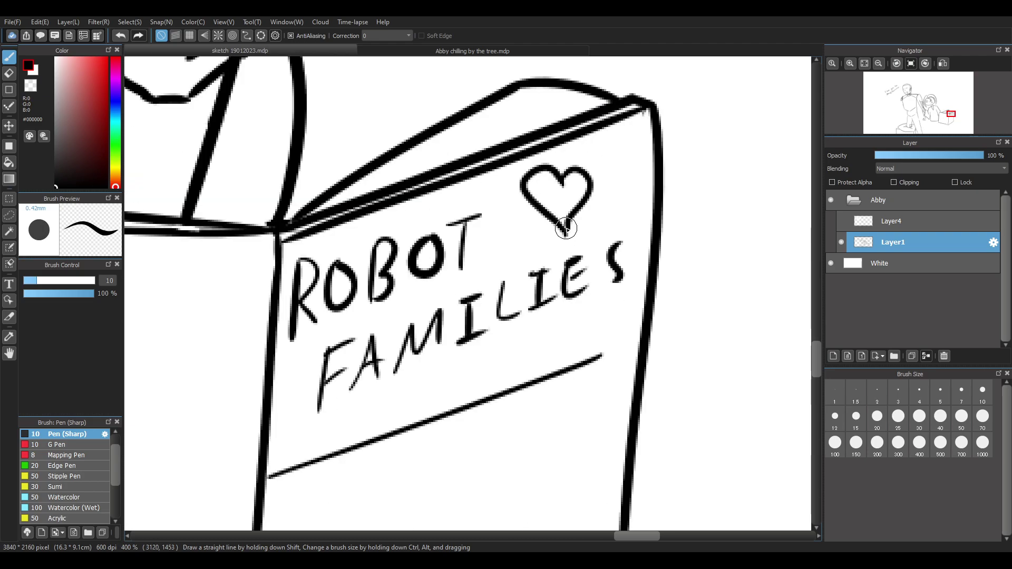
# Try a stroke across the heart and small dots beside its outline
pyautogui.moveTo(529, 207)
pyautogui.mouseDown()
pyautogui.moveTo(550, 220)
pyautogui.moveTo(600, 202)
pyautogui.moveTo(584, 214)
pyautogui.mouseUp()
pyautogui.hotkey('ctrl', 'z')
pyautogui.hotkey('ctrl', 'z')
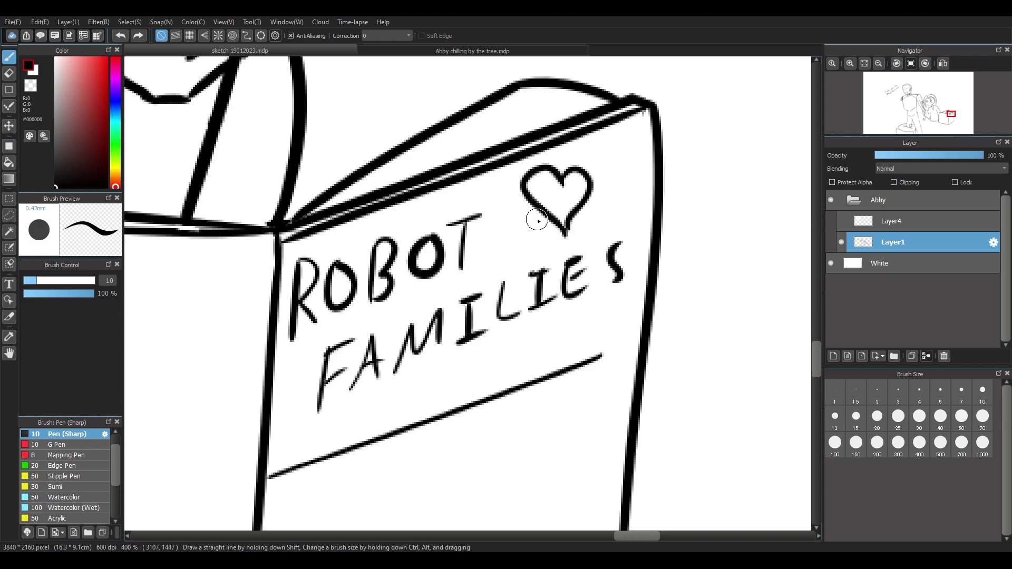
pyautogui.click(526, 218)
pyautogui.hotkey('ctrl', 'z')
pyautogui.click(533, 230)
pyautogui.click(516, 204)
pyautogui.hotkey('ctrl', 'z')
pyautogui.click(519, 205)
pyautogui.hotkey('ctrl', 'z')
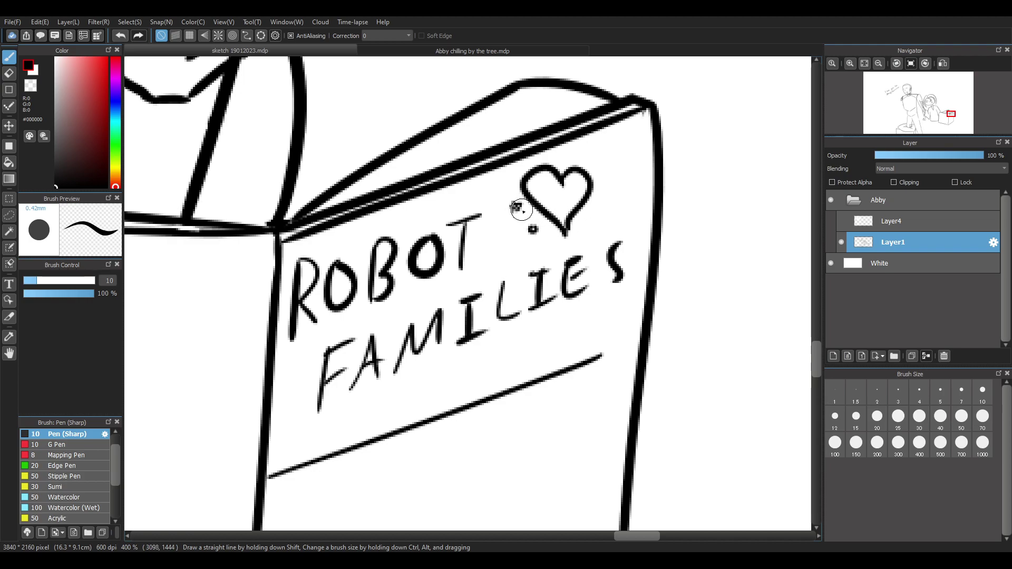
pyautogui.hotkey('ctrl', 'z')
pyautogui.hotkey('ctrl', 'z')
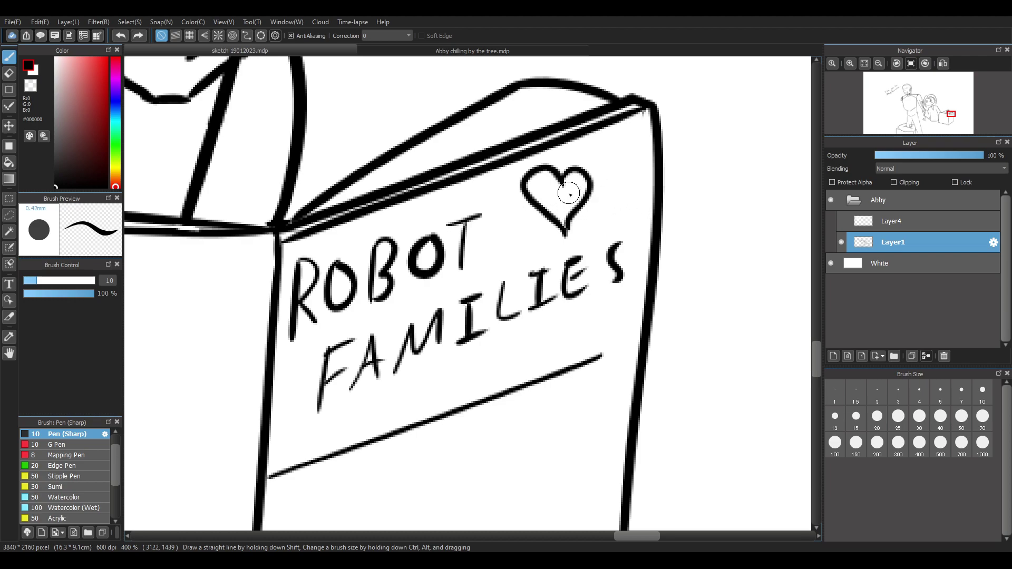
# Divide the heart with a thin vertical line from its upper notch down to its tip
pyautogui.moveTo(562, 183); pyautogui.dragTo(565, 227)
pyautogui.hotkey('ctrl', 'z')
pyautogui.hotkey('ctrl', 'z')
pyautogui.moveTo(561, 183); pyautogui.dragTo(566, 231)
# Try branching circuit-like lines inside the half of the heart nearer the bag's outer edge
pyautogui.scroll(3, 606, 188)
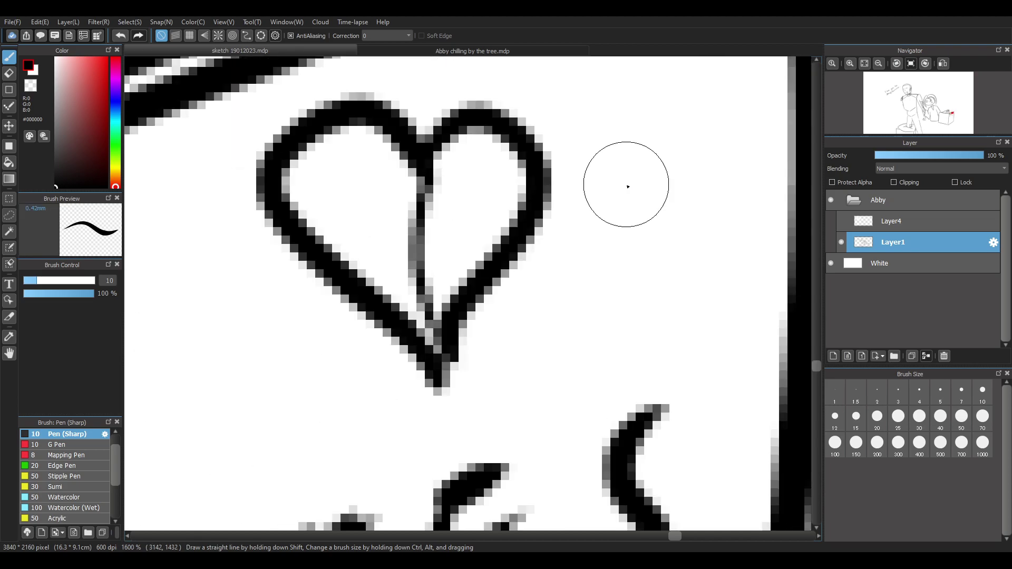
pyautogui.moveTo(428, 211); pyautogui.dragTo(479, 148)
pyautogui.moveTo(521, 206)
pyautogui.mouseDown()
pyautogui.moveTo(492, 205)
pyautogui.moveTo(483, 187)
pyautogui.mouseUp()
pyautogui.moveTo(444, 231)
pyautogui.mouseDown()
pyautogui.moveTo(479, 232)
pyautogui.moveTo(493, 248)
pyautogui.mouseUp()
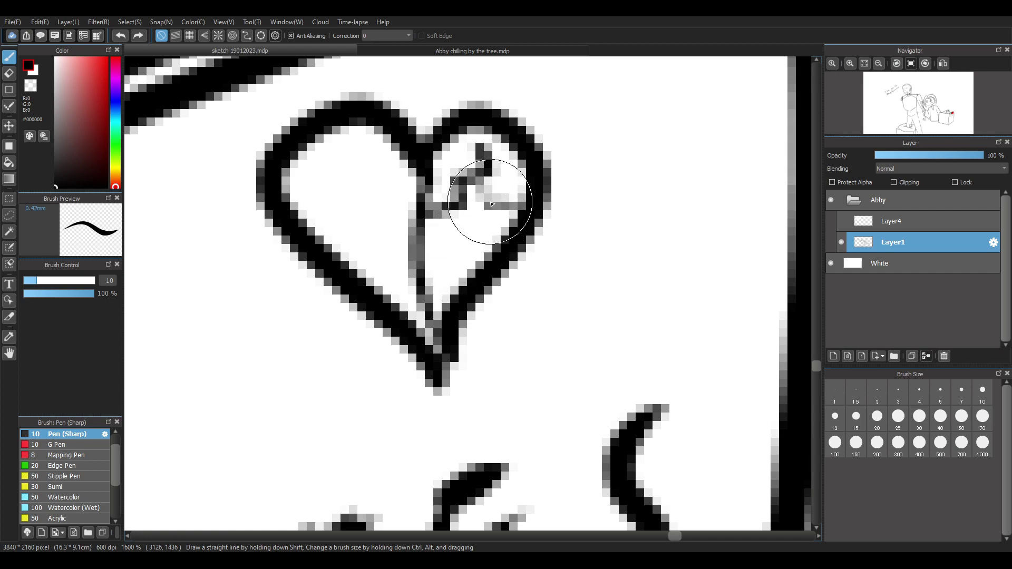
pyautogui.hotkey('ctrl', 'z')
# Draw a bent circuit-like line ending in a small node inside the heart's outer half, with a shorter line beside it
pyautogui.moveTo(466, 165)
pyautogui.mouseDown()
pyautogui.moveTo(471, 179)
pyautogui.moveTo(467, 166)
pyautogui.mouseUp()
pyautogui.moveTo(454, 269); pyautogui.dragTo(449, 293)
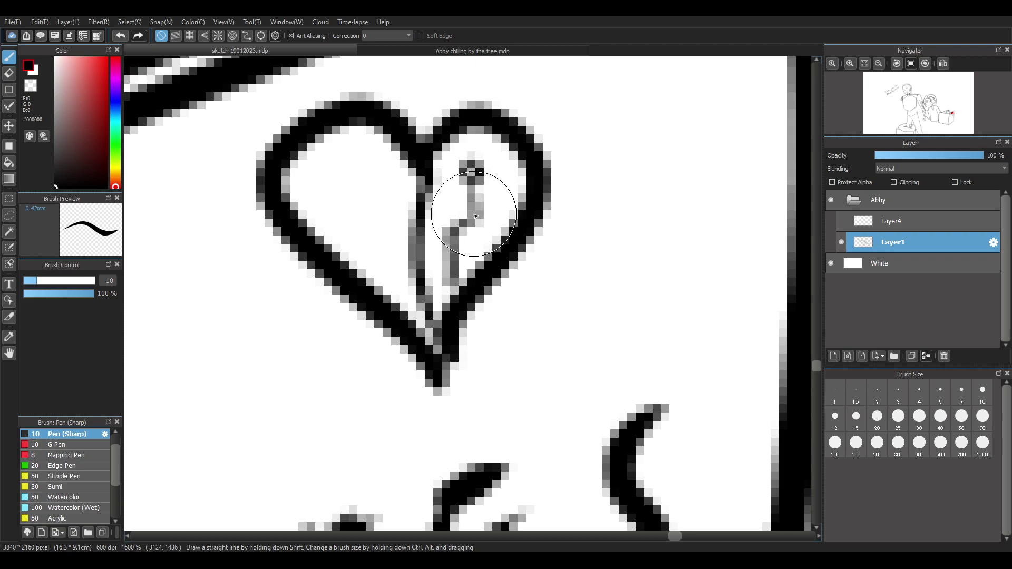
pyautogui.scroll(-5, 500, 238)
pyautogui.scroll(4, 426, 274)
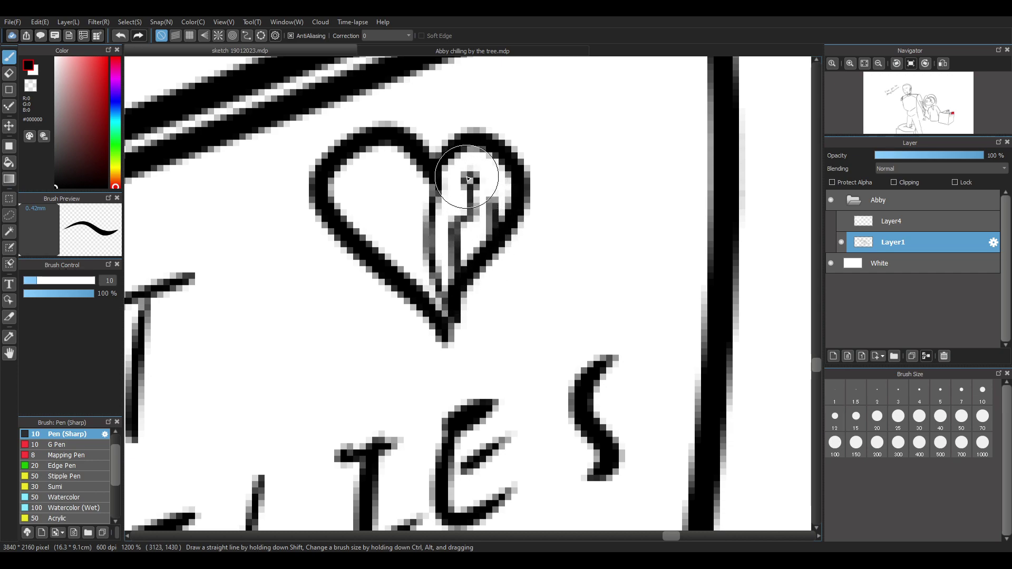
pyautogui.scroll(-4, 499, 178)
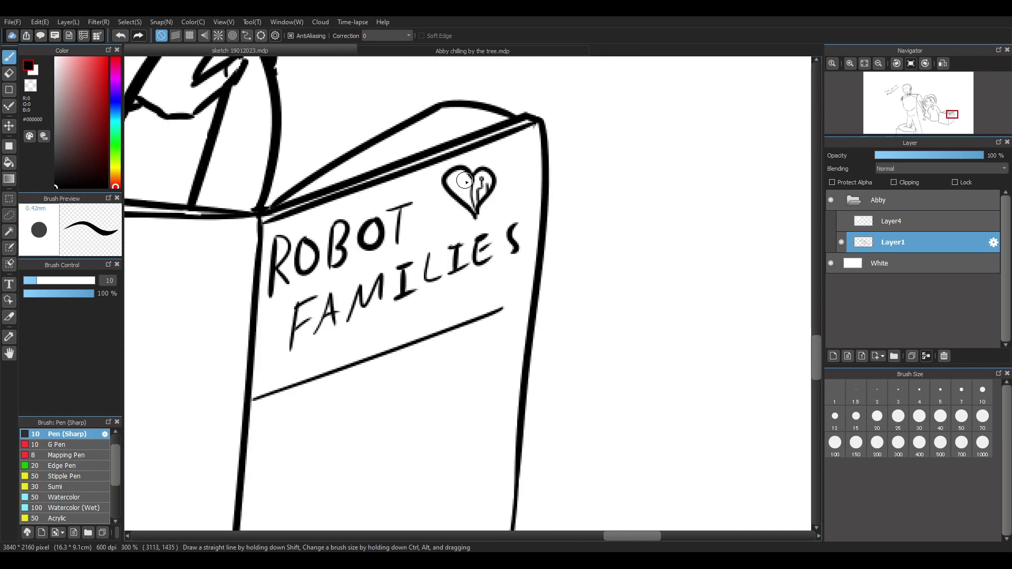
pyautogui.scroll(3, 434, 154)
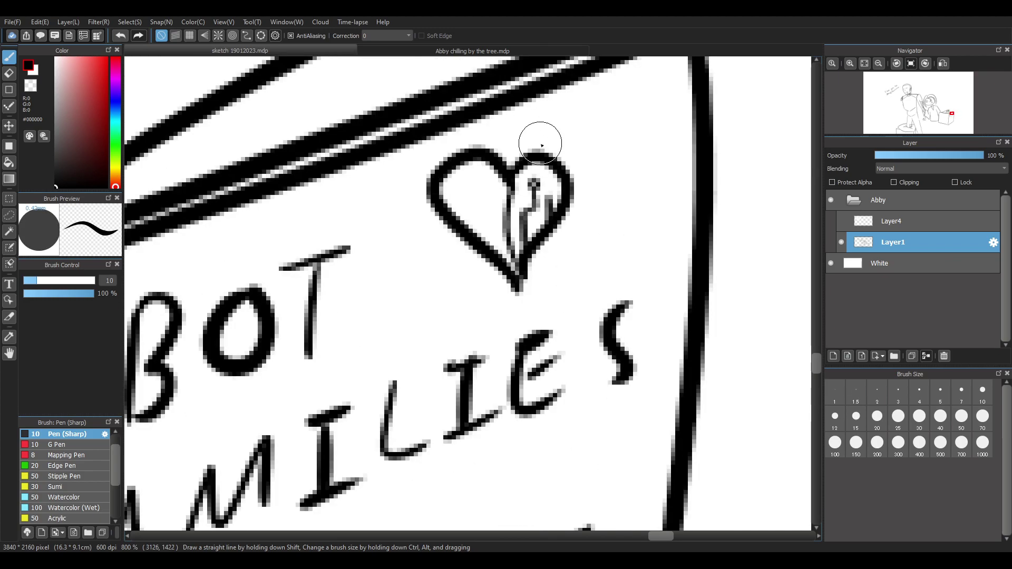
# Add short curved accent lines outside the heart, around its upper outer side and lower inner side
pyautogui.moveTo(544, 137); pyautogui.dragTo(574, 197)
pyautogui.moveTo(564, 139); pyautogui.dragTo(597, 209)
pyautogui.moveTo(407, 197); pyautogui.dragTo(449, 257)
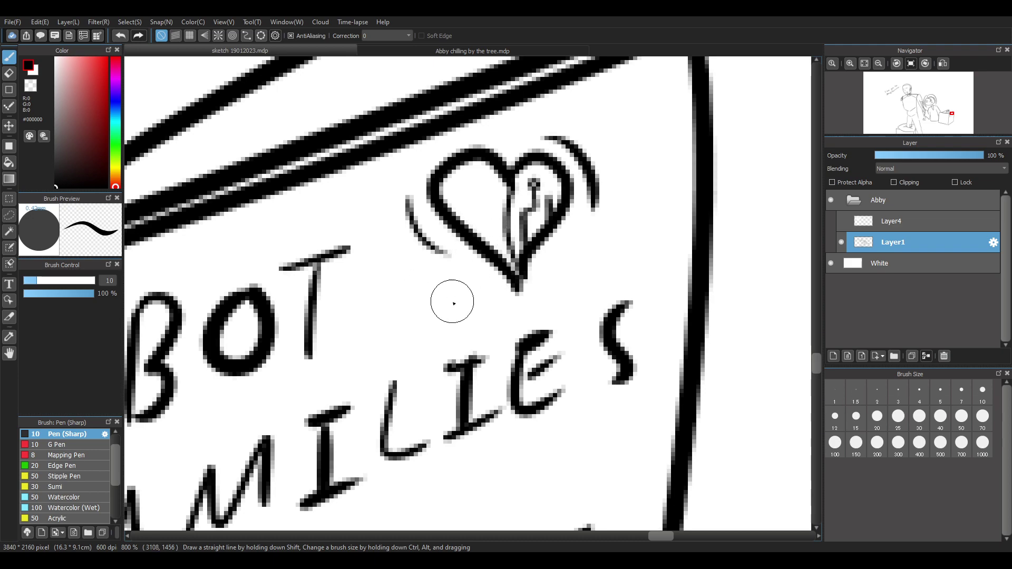
# Try longer curved strokes beneath the heart's two lower sides
pyautogui.moveTo(458, 301); pyautogui.dragTo(396, 276)
pyautogui.hotkey('ctrl', 'z')
pyautogui.moveTo(472, 304); pyautogui.dragTo(386, 233)
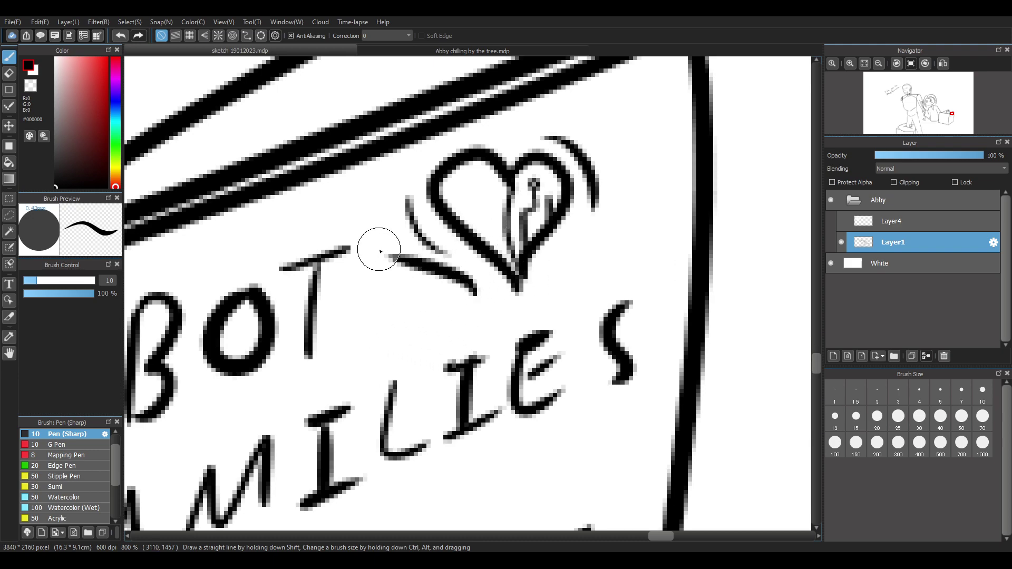
pyautogui.hotkey('ctrl', 'z')
pyautogui.moveTo(471, 303); pyautogui.dragTo(387, 232)
pyautogui.moveTo(583, 296)
pyautogui.mouseDown()
pyautogui.moveTo(576, 270)
pyautogui.moveTo(610, 166)
pyautogui.mouseUp()
pyautogui.hotkey('ctrl', 'z')
pyautogui.moveTo(561, 271); pyautogui.dragTo(615, 158)
pyautogui.hotkey('ctrl', 'z')
pyautogui.moveTo(569, 270); pyautogui.dragTo(614, 176)
pyautogui.hotkey('ctrl', 'z')
pyautogui.hotkey('ctrl', 'z')
pyautogui.hotkey('ctrl', 'z')
# Draw a bent, cradling line under each lower side of the heart, outside the short accent lines
pyautogui.moveTo(391, 240)
pyautogui.mouseDown()
pyautogui.moveTo(405, 268)
pyautogui.moveTo(464, 273)
pyautogui.moveTo(487, 293)
pyautogui.mouseUp()
pyautogui.moveTo(543, 274); pyautogui.dragTo(616, 185)
pyautogui.hotkey('ctrl', 'z')
pyautogui.moveTo(551, 273)
pyautogui.mouseDown()
pyautogui.moveTo(567, 238)
pyautogui.moveTo(613, 216)
pyautogui.moveTo(619, 178)
pyautogui.mouseUp()
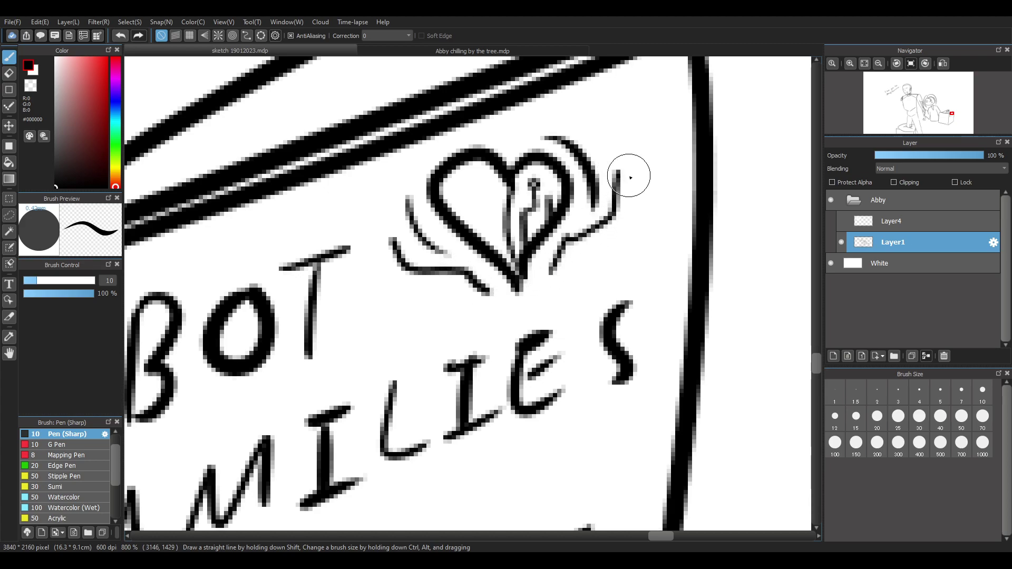
# Draw a thin slanted line across the bag's lettered face, between "FAMILIES" and the existing line below it
pyautogui.scroll(-6, 521, 196)
pyautogui.scroll(-1, 548, 207)
pyautogui.scroll(1, 535, 222)
pyautogui.scroll(4, 536, 221)
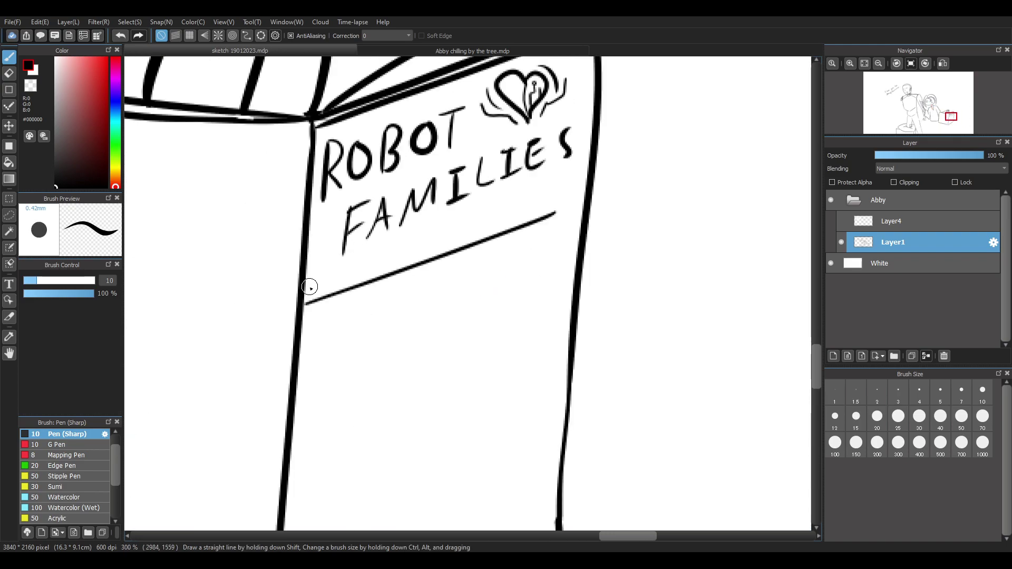
pyautogui.moveTo(316, 283); pyautogui.dragTo(569, 186)
pyautogui.hotkey('ctrl', 'z')
pyautogui.moveTo(306, 287); pyautogui.dragTo(585, 187)
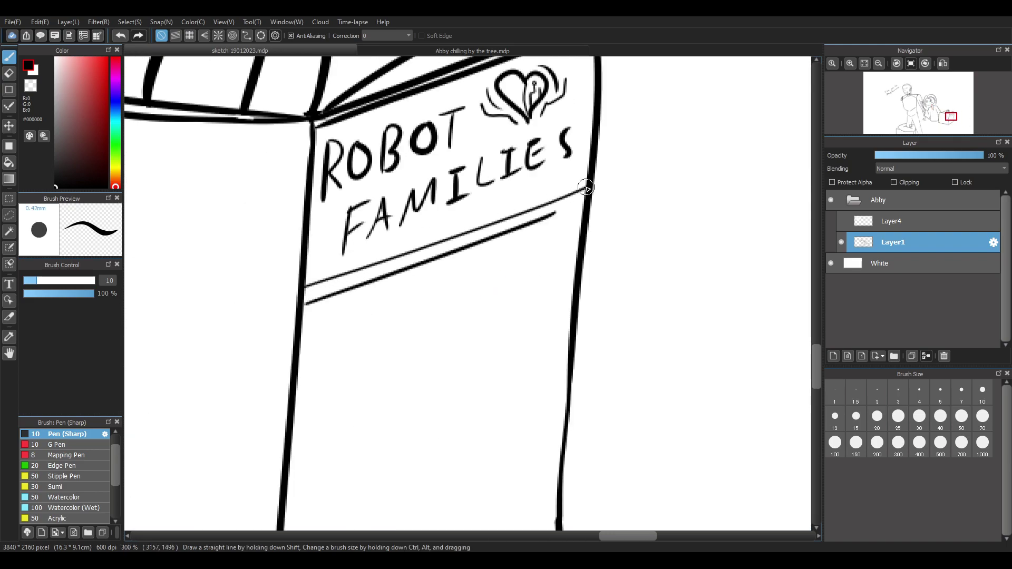
pyautogui.scroll(2, 458, 236)
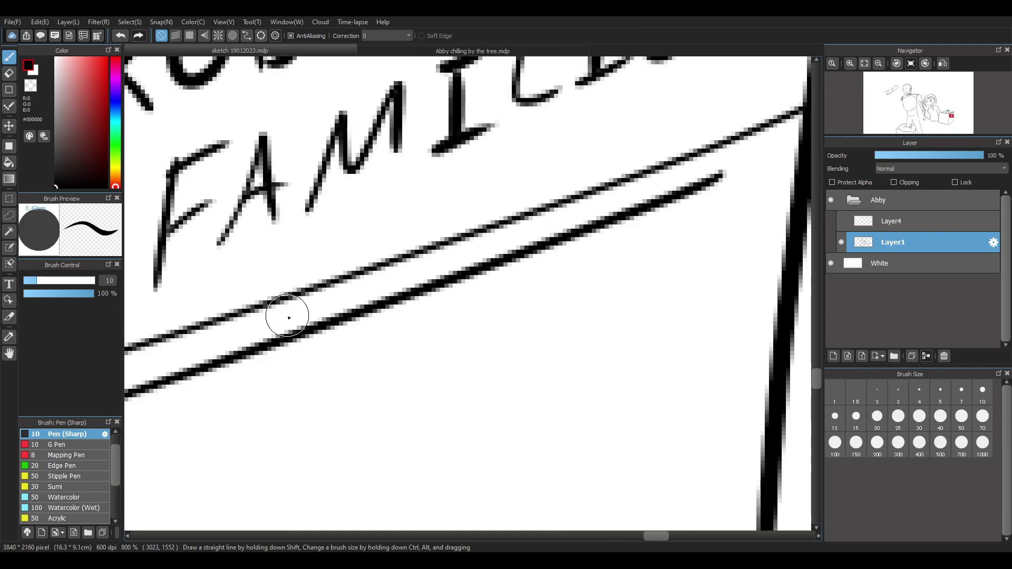
pyautogui.scroll(-1, 339, 296)
pyautogui.scroll(1, 289, 290)
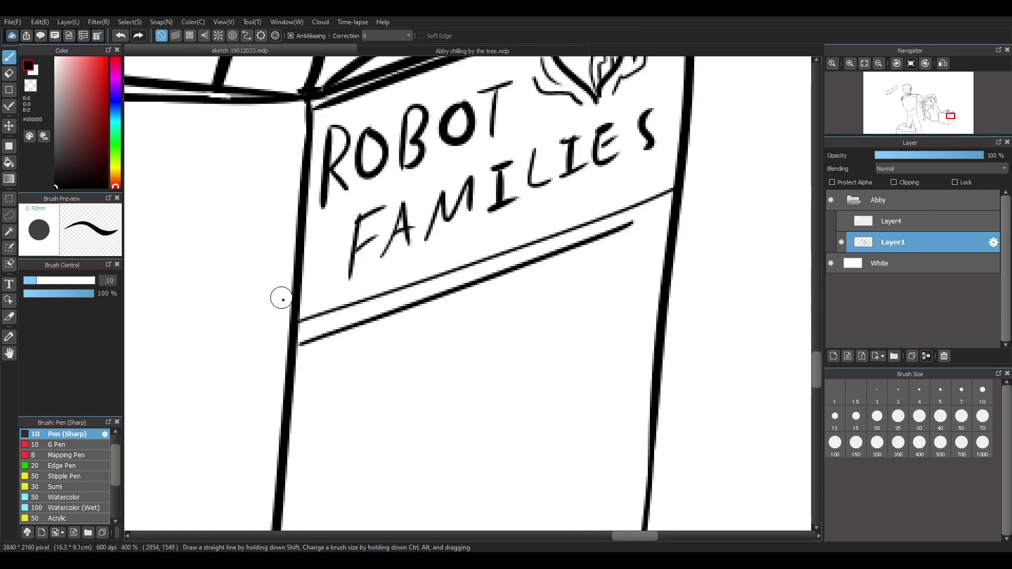
# Try small hand lettering starting with "MANUAL FOR" inside the narrow band between the two slanted lines
pyautogui.moveTo(307, 336)
pyautogui.mouseDown()
pyautogui.moveTo(343, 314)
pyautogui.moveTo(366, 314)
pyautogui.mouseUp()
pyautogui.hotkey('ctrl', 'z')
pyautogui.hotkey('ctrl', 'z')
pyautogui.hotkey('ctrl', 'z')
pyautogui.hotkey('ctrl', 'z')
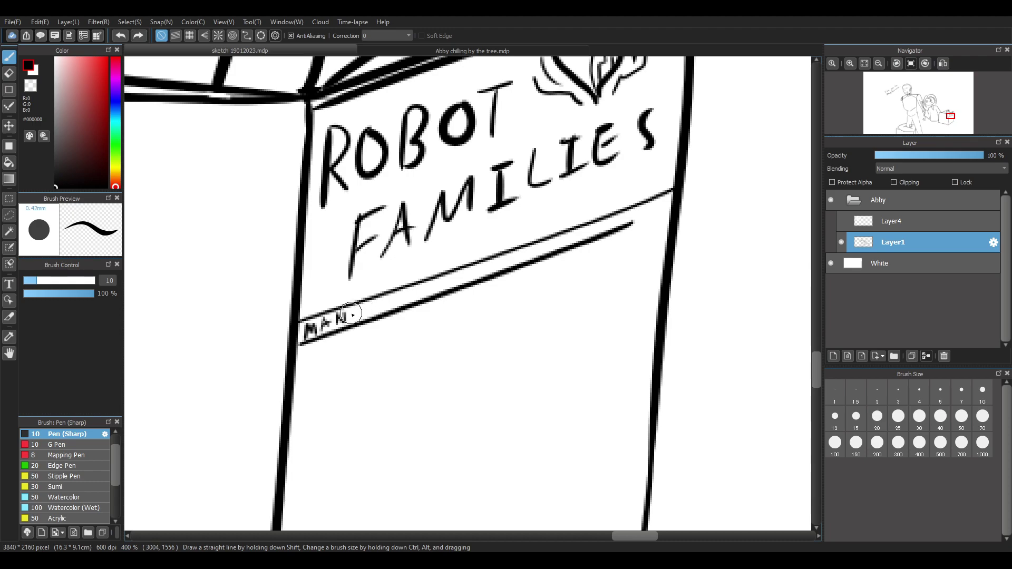
pyautogui.hotkey('ctrl', 'z')
pyautogui.moveTo(355, 317)
pyautogui.mouseDown()
pyautogui.moveTo(440, 283)
pyautogui.moveTo(436, 292)
pyautogui.moveTo(440, 278)
pyautogui.moveTo(460, 282)
pyautogui.moveTo(529, 248)
pyautogui.moveTo(552, 250)
pyautogui.moveTo(538, 262)
pyautogui.moveTo(561, 235)
pyautogui.moveTo(593, 224)
pyautogui.moveTo(592, 235)
pyautogui.moveTo(616, 221)
pyautogui.mouseUp()
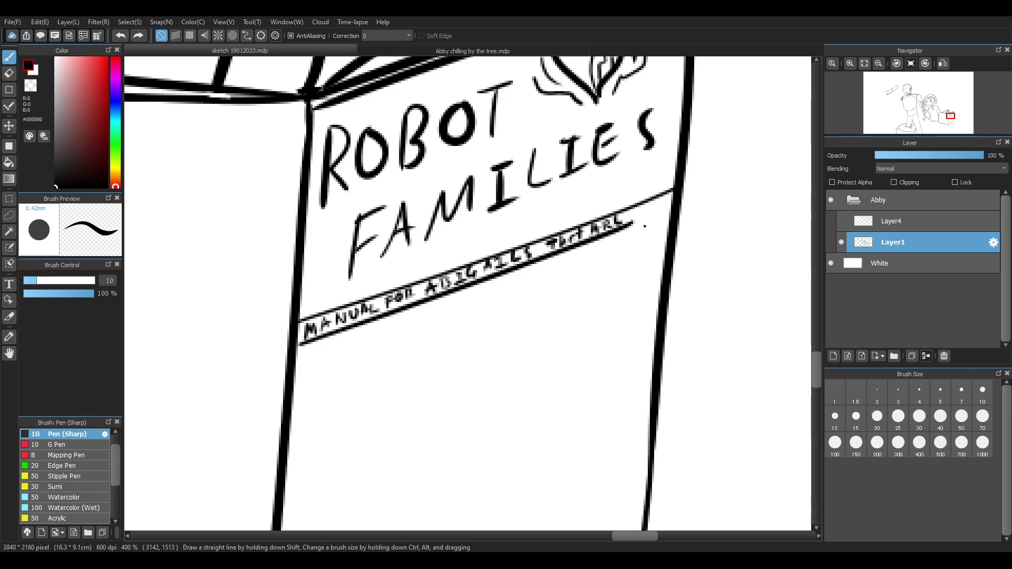
# Undo all the small lettering in the narrow band, keeping both slanted lines under "FAMILIES"
pyautogui.hotkey('ctrl', 'z')
pyautogui.hotkey('ctrl', 'z')
pyautogui.hotkey('ctrl', 'z')
pyautogui.hotkey('ctrl', 'z')
pyautogui.hotkey('ctrl', 'z')
pyautogui.hotkey('ctrl', 'z')
pyautogui.hotkey('ctrl', 'z')
pyautogui.hotkey('ctrl', 'z')
pyautogui.hotkey('ctrl', 'z')
pyautogui.hotkey('ctrl', 'z')
pyautogui.hotkey('ctrl', 'z')
pyautogui.hotkey('ctrl', 'z')
pyautogui.hotkey('ctrl', 'z')
pyautogui.hotkey('ctrl', 'z')
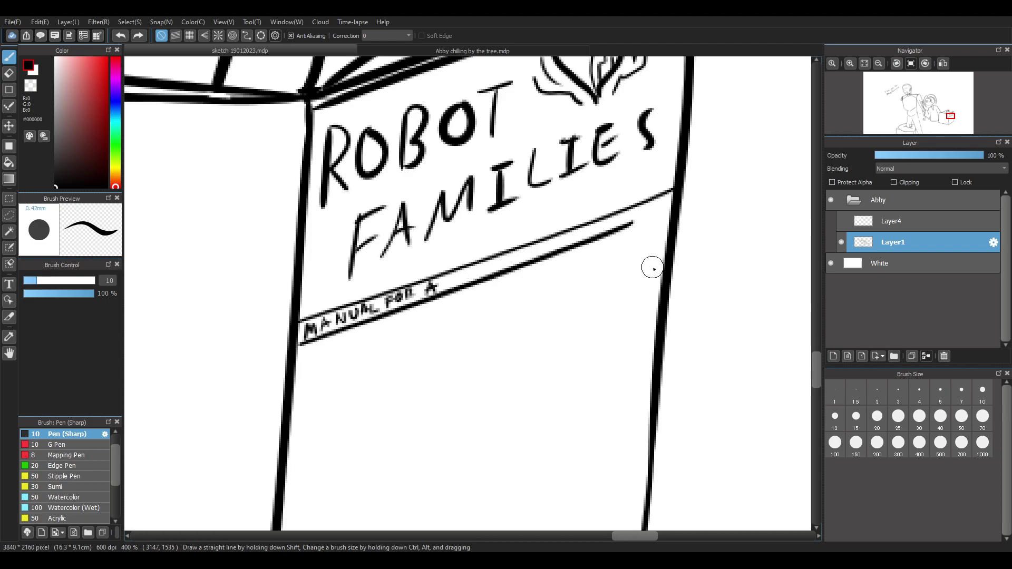
pyautogui.hotkey('ctrl', 'z')
pyautogui.hotkey('ctrl', 'z')
pyautogui.hotkey('ctrl', 'z')
pyautogui.hotkey('ctrl', 'z')
pyautogui.hotkey('ctrl', 'z')
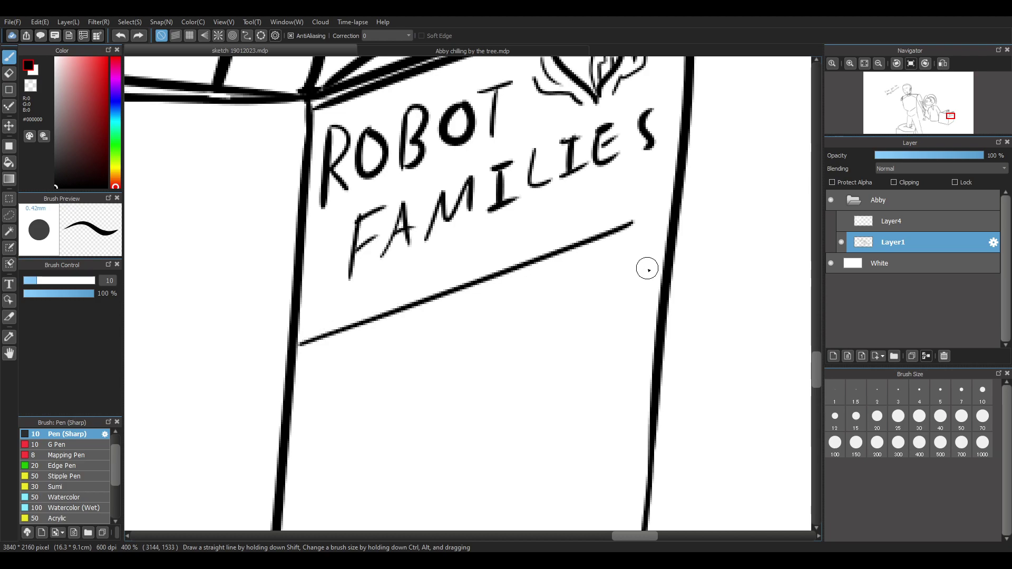
pyautogui.hotkey('ctrl', 'y')
# Outline the tall stem of a block letter "b" on the bag's blank face, close to its lower front corner
pyautogui.scroll(-4, 544, 219)
pyautogui.scroll(2, 536, 237)
pyautogui.scroll(-1, 536, 245)
pyautogui.scroll(-2, 538, 317)
pyautogui.scroll(2, 538, 311)
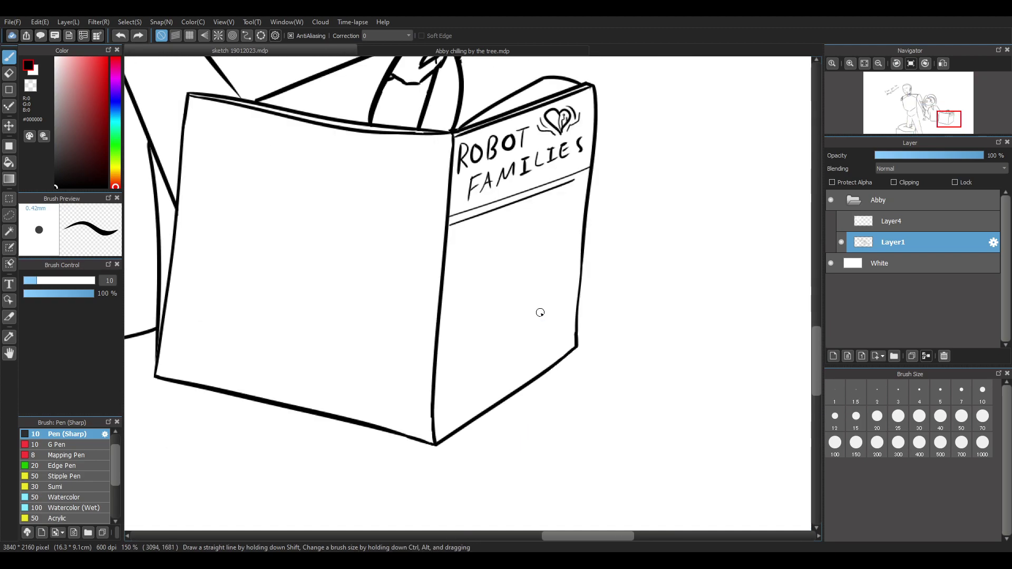
pyautogui.scroll(1, 301, 425)
pyautogui.scroll(-2, 351, 422)
pyautogui.scroll(2, 194, 402)
pyautogui.scroll(-1, 506, 388)
pyautogui.scroll(3, 597, 447)
pyautogui.scroll(-2, 583, 372)
pyautogui.scroll(2, 560, 323)
pyautogui.moveTo(433, 191); pyautogui.dragTo(433, 295)
pyautogui.hotkey('ctrl', 'z')
pyautogui.moveTo(431, 188); pyautogui.dragTo(423, 334)
pyautogui.moveTo(431, 189)
pyautogui.mouseDown()
pyautogui.moveTo(454, 212)
pyautogui.moveTo(454, 258)
pyautogui.moveTo(495, 310)
pyautogui.moveTo(478, 354)
pyautogui.mouseUp()
pyautogui.hotkey('ctrl', 'z')
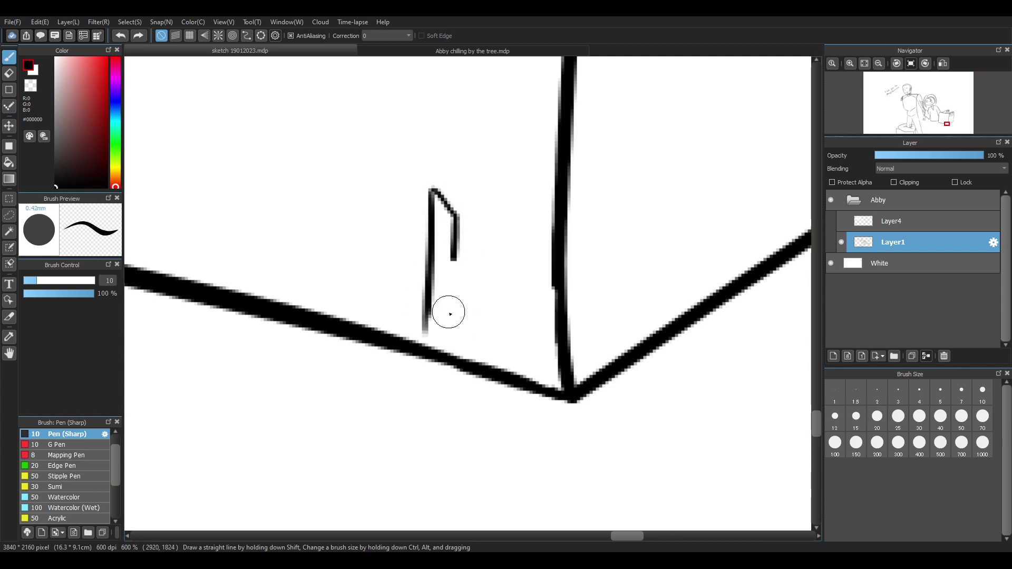
# Complete the outlined "b" with a rounded bowl and a small loop inside it
pyautogui.moveTo(455, 259); pyautogui.dragTo(479, 355)
pyautogui.hotkey('ctrl', 'z')
pyautogui.moveTo(427, 330); pyautogui.dragTo(509, 339)
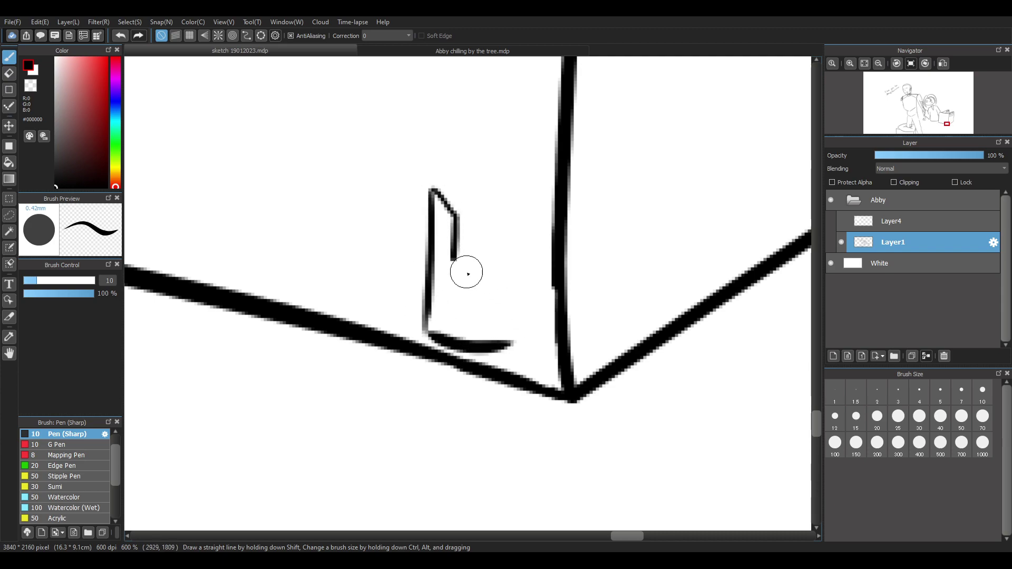
pyautogui.hotkey('ctrl', 'z')
pyautogui.moveTo(455, 258)
pyautogui.mouseDown()
pyautogui.moveTo(510, 322)
pyautogui.moveTo(459, 338)
pyautogui.moveTo(499, 327)
pyautogui.moveTo(475, 330)
pyautogui.moveTo(493, 279)
pyautogui.moveTo(476, 341)
pyautogui.mouseUp()
pyautogui.hotkey('ctrl', 'z')
pyautogui.hotkey('ctrl', 'z')
pyautogui.hotkey('ctrl', 'z')
pyautogui.moveTo(455, 259)
pyautogui.mouseDown()
pyautogui.moveTo(476, 264)
pyautogui.moveTo(463, 333)
pyautogui.mouseUp()
pyautogui.moveTo(451, 286)
pyautogui.mouseDown()
pyautogui.moveTo(451, 307)
pyautogui.moveTo(474, 331)
pyautogui.moveTo(439, 332)
pyautogui.mouseUp()
# Frame the "b" with a box that wraps around the bag's lower front corner onto the lettered face
pyautogui.moveTo(407, 163)
pyautogui.mouseDown()
pyautogui.moveTo(404, 338)
pyautogui.moveTo(419, 164)
pyautogui.moveTo(551, 216)
pyautogui.moveTo(612, 191)
pyautogui.moveTo(614, 355)
pyautogui.mouseUp()
pyautogui.hotkey('ctrl', 'z')
pyautogui.hotkey('ctrl', 'z')
pyautogui.moveTo(613, 196); pyautogui.dragTo(616, 363)
pyautogui.hotkey('ctrl', 'z')
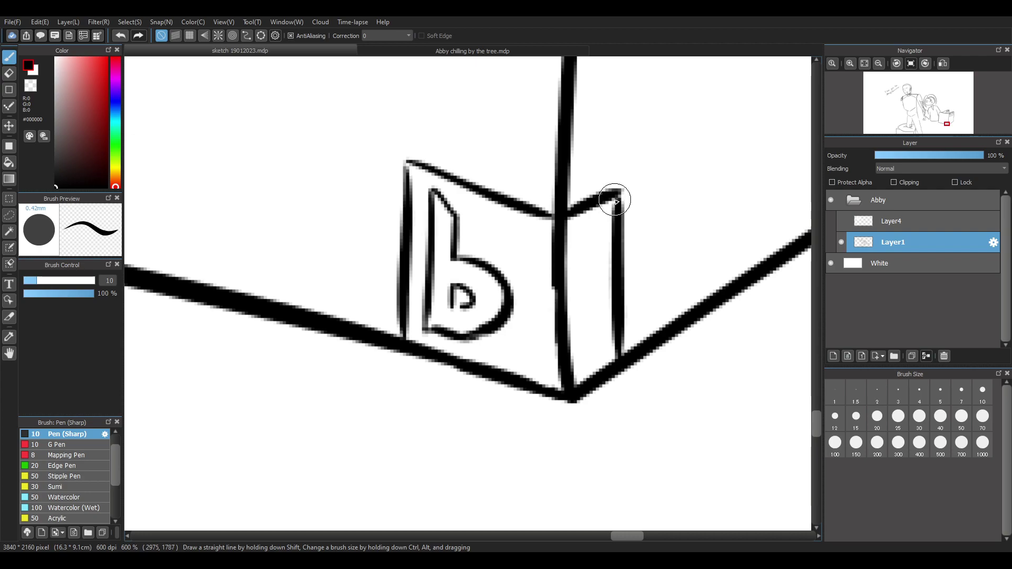
# Draw a small angular letter shape high in the box's narrow side panel and start a second one beneath it
pyautogui.moveTo(575, 231)
pyautogui.mouseDown()
pyautogui.moveTo(604, 214)
pyautogui.moveTo(576, 256)
pyautogui.moveTo(599, 228)
pyautogui.mouseUp()
pyautogui.hotkey('ctrl', 'z')
pyautogui.moveTo(601, 217); pyautogui.dragTo(600, 231)
pyautogui.moveTo(576, 263)
pyautogui.mouseDown()
pyautogui.moveTo(599, 256)
pyautogui.moveTo(598, 297)
pyautogui.mouseUp()
pyautogui.moveTo(598, 296); pyautogui.dragTo(576, 307)
pyautogui.moveTo(579, 269)
pyautogui.mouseDown()
pyautogui.moveTo(579, 290)
pyautogui.moveTo(588, 277)
pyautogui.mouseUp()
pyautogui.hotkey('ctrl', 'z')
pyautogui.hotkey('ctrl', 'z')
# Draw a third small letter shape low in the narrow side panel and complete the middle shape's outline
pyautogui.moveTo(588, 289)
pyautogui.mouseDown()
pyautogui.moveTo(577, 301)
pyautogui.moveTo(599, 298)
pyautogui.moveTo(601, 319)
pyautogui.mouseUp()
pyautogui.hotkey('ctrl', 'z')
pyautogui.hotkey('ctrl', 'z')
pyautogui.hotkey('ctrl', 'z')
pyautogui.hotkey('ctrl', 'z')
pyautogui.hotkey('ctrl', 'z')
pyautogui.moveTo(600, 318)
pyautogui.mouseDown()
pyautogui.moveTo(598, 344)
pyautogui.moveTo(579, 330)
pyautogui.moveTo(585, 346)
pyautogui.moveTo(578, 330)
pyautogui.moveTo(580, 360)
pyautogui.moveTo(600, 345)
pyautogui.mouseUp()
pyautogui.hotkey('ctrl', 'z')
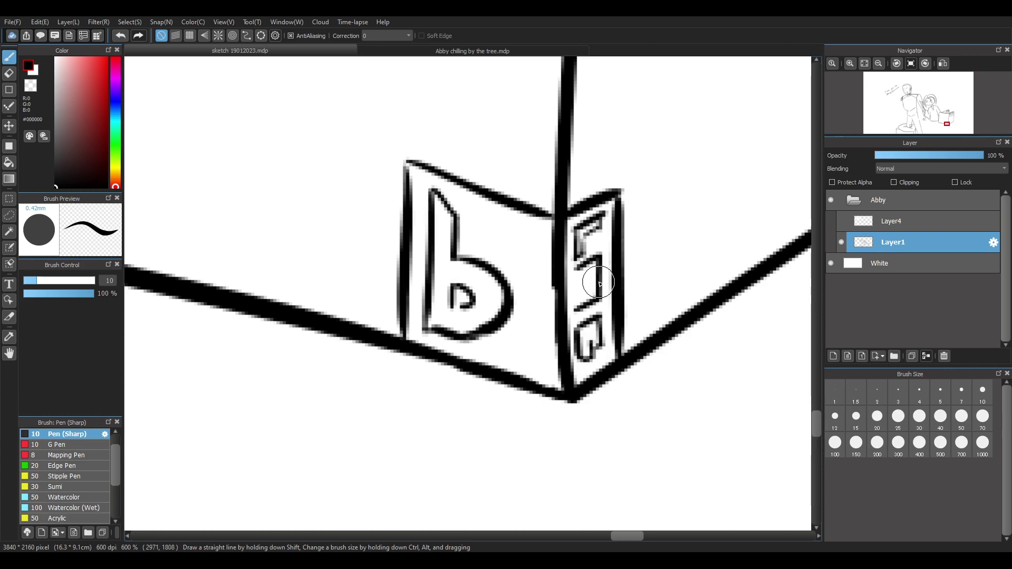
pyautogui.moveTo(575, 268)
pyautogui.mouseDown()
pyautogui.moveTo(575, 279)
pyautogui.moveTo(589, 272)
pyautogui.moveTo(578, 308)
pyautogui.mouseUp()
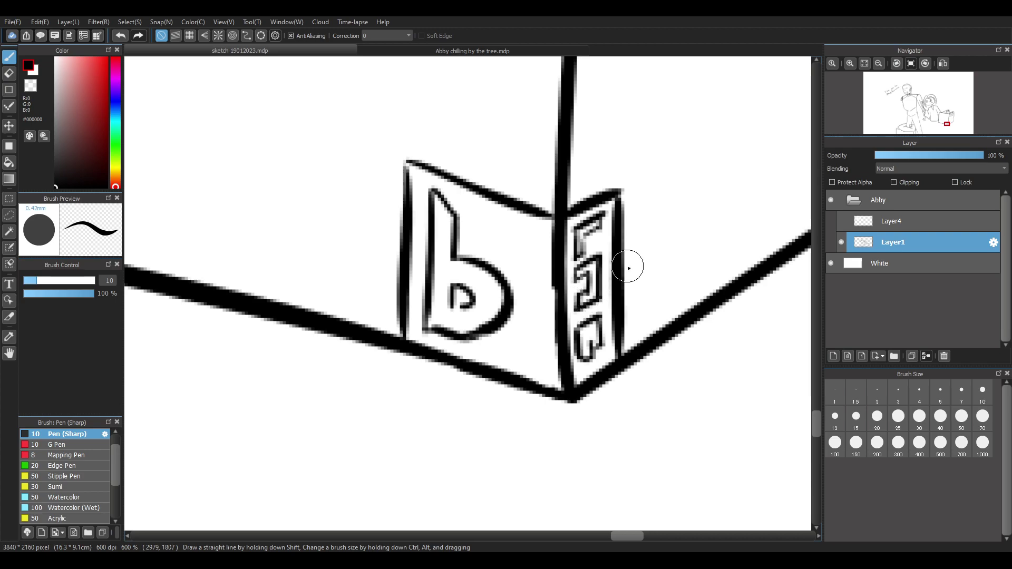
# Examine the corner logo, the bag's two faces and the overall composition from close up and from afar
pyautogui.scroll(-6, 580, 252)
pyautogui.scroll(2, 600, 253)
pyautogui.scroll(2, 599, 252)
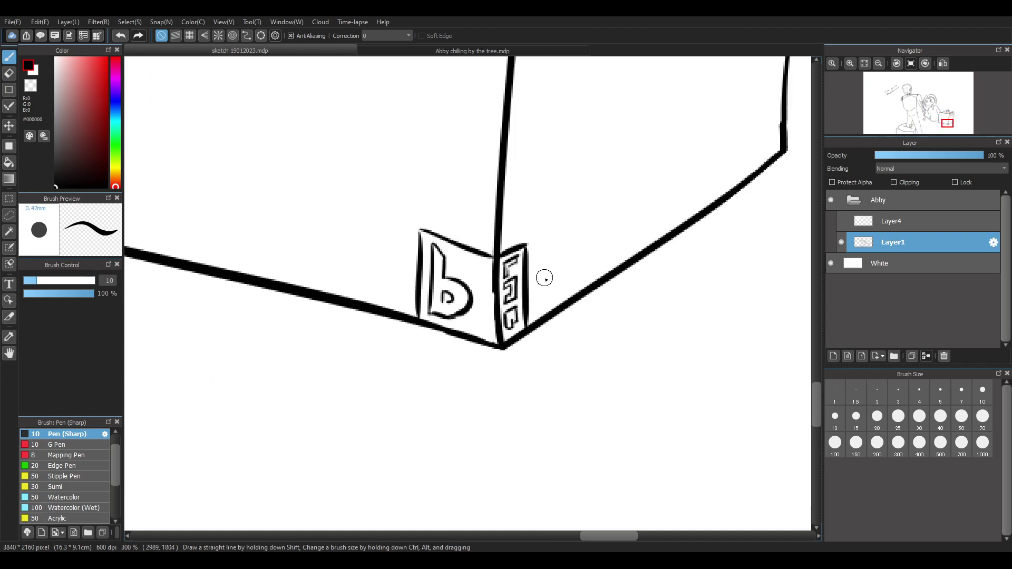
pyautogui.scroll(4, 501, 315)
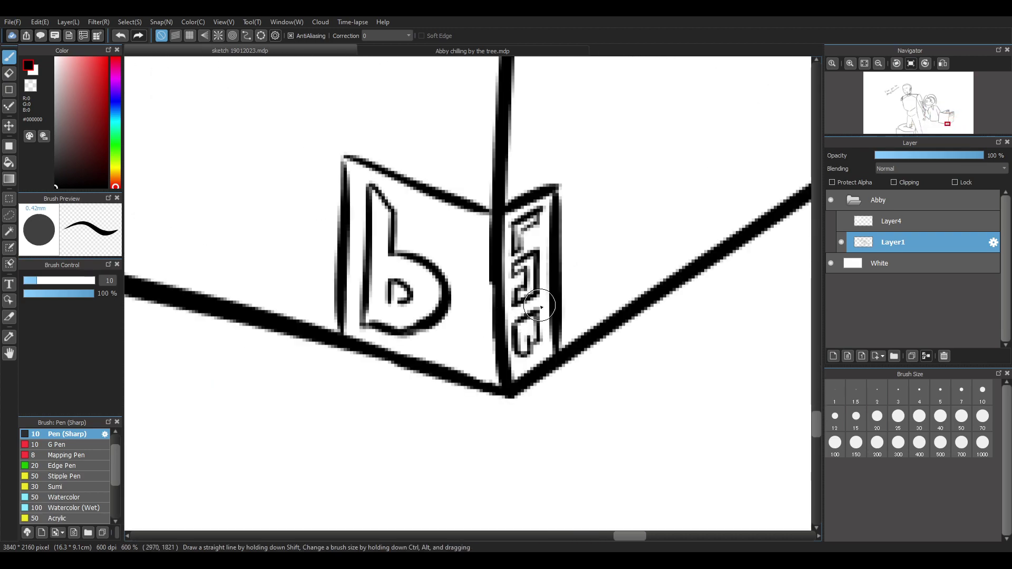
pyautogui.scroll(-2, 583, 276)
pyautogui.scroll(-4, 591, 275)
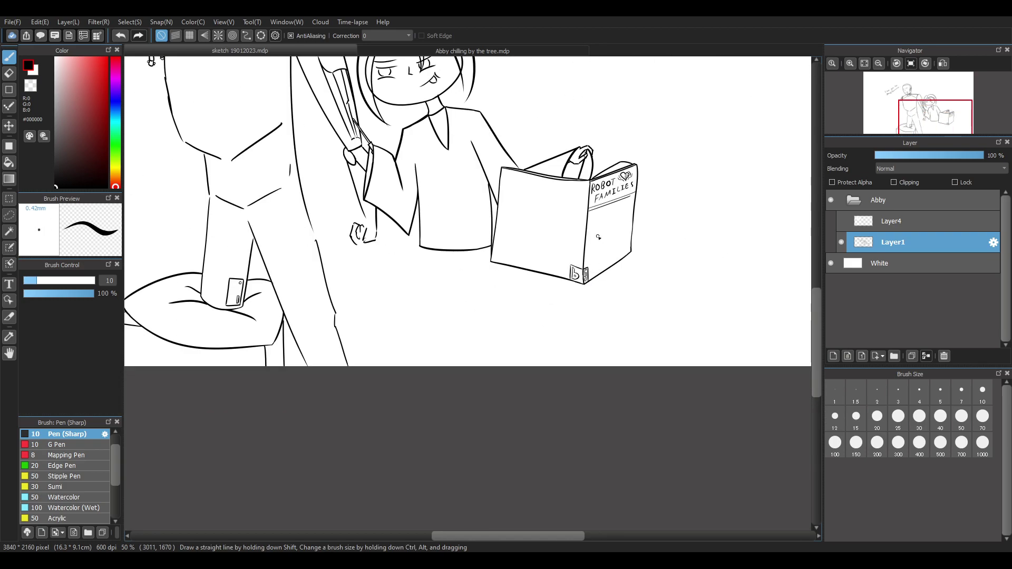
pyautogui.scroll(2, 548, 402)
pyautogui.scroll(3, 548, 403)
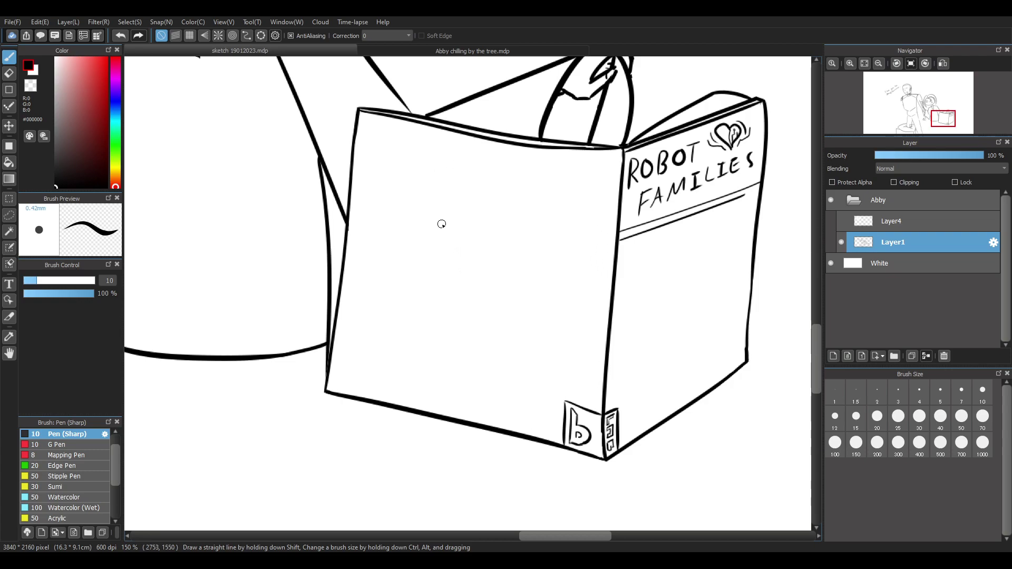
pyautogui.scroll(-5, 597, 283)
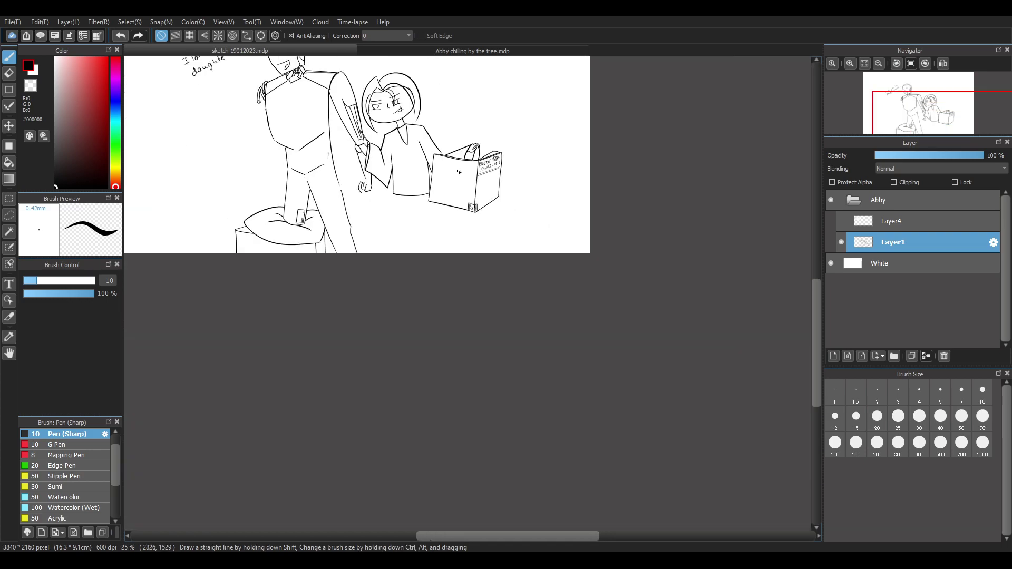
pyautogui.scroll(4, 596, 284)
pyautogui.scroll(2, 596, 283)
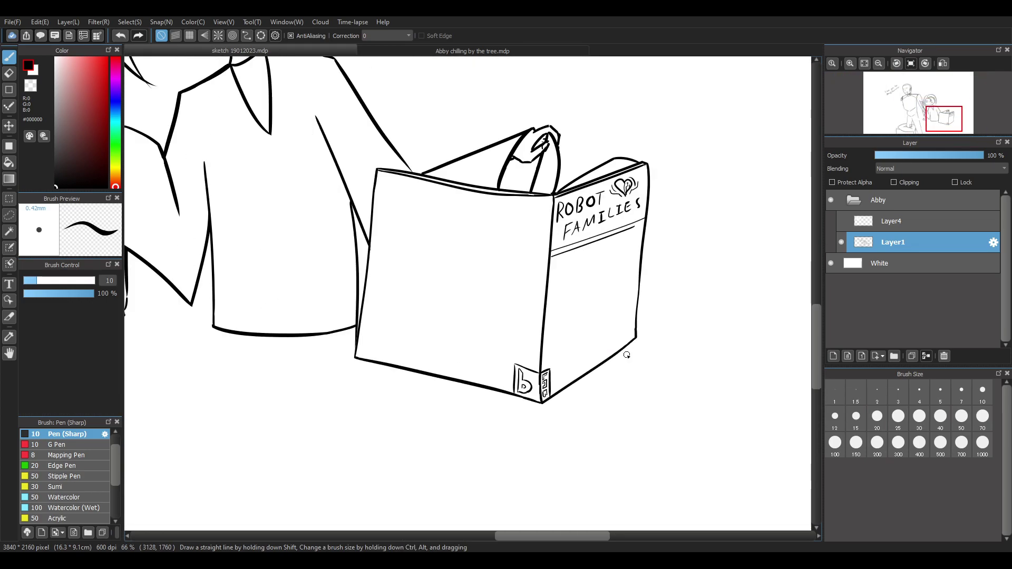
pyautogui.scroll(2, 385, 253)
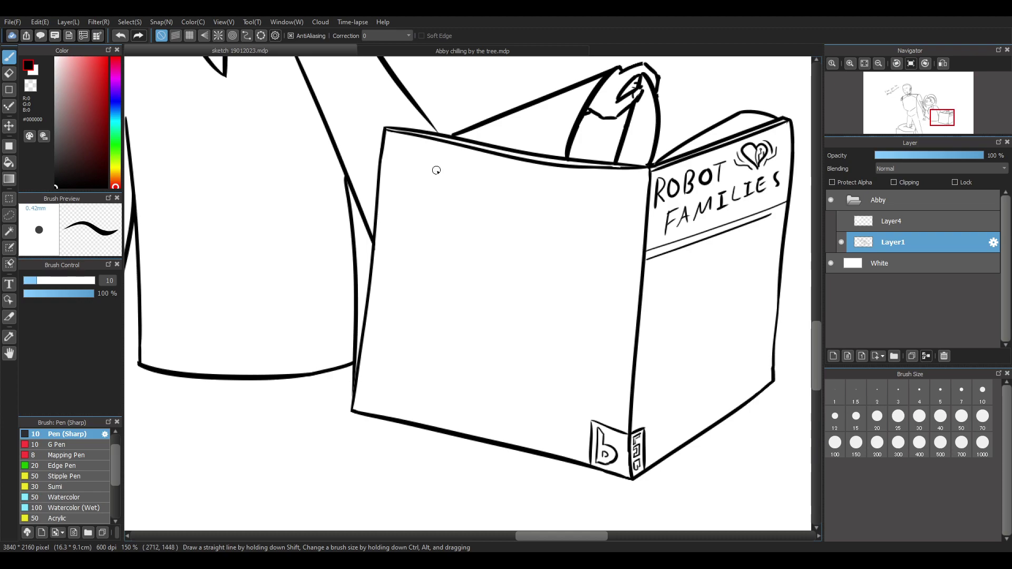
pyautogui.scroll(-3, 437, 170)
pyautogui.scroll(2, 600, 261)
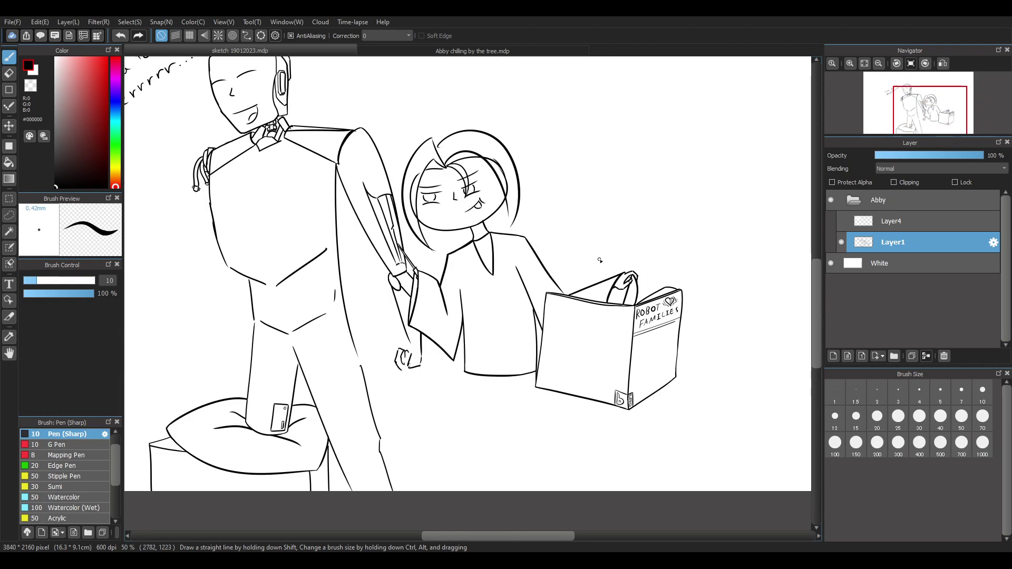
pyautogui.scroll(2, 684, 368)
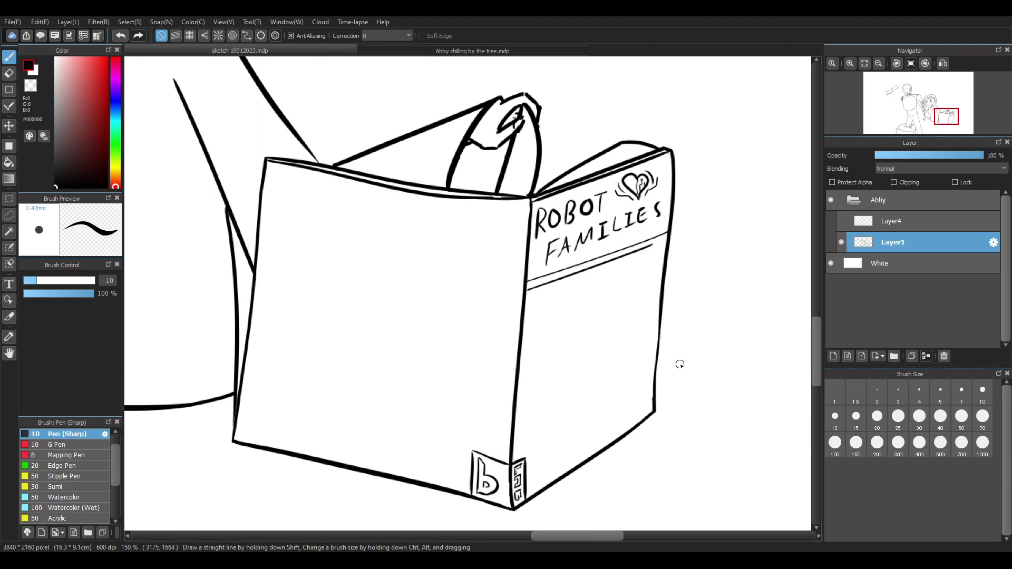
# Draw a small face outline framed by side hair strands, with a curve beneath its chin, midway down the bag's lettered face
pyautogui.scroll(3, 680, 362)
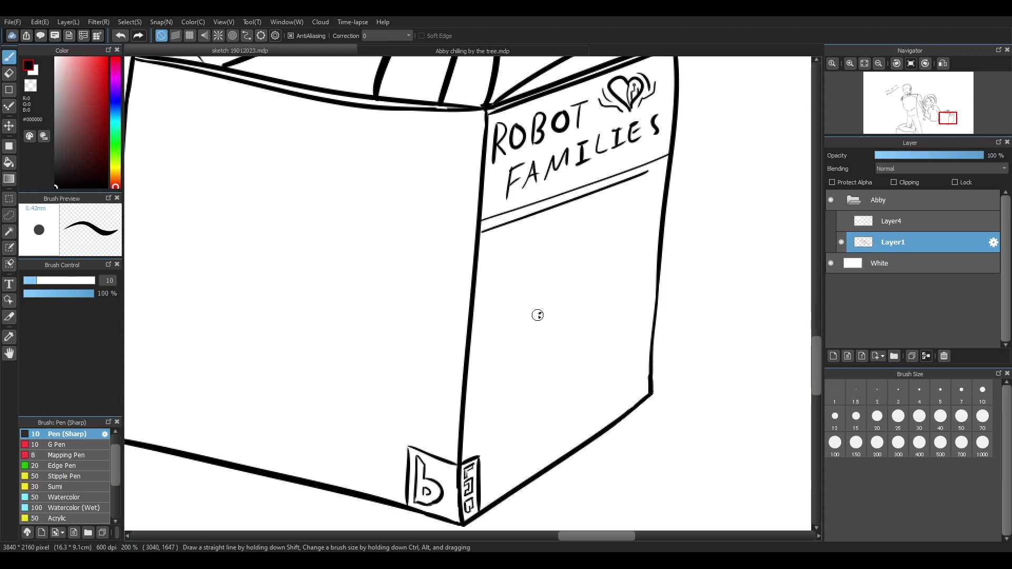
pyautogui.hotkey('ctrl', 'z')
pyautogui.moveTo(546, 326); pyautogui.dragTo(557, 348)
pyautogui.hotkey('ctrl', 'z')
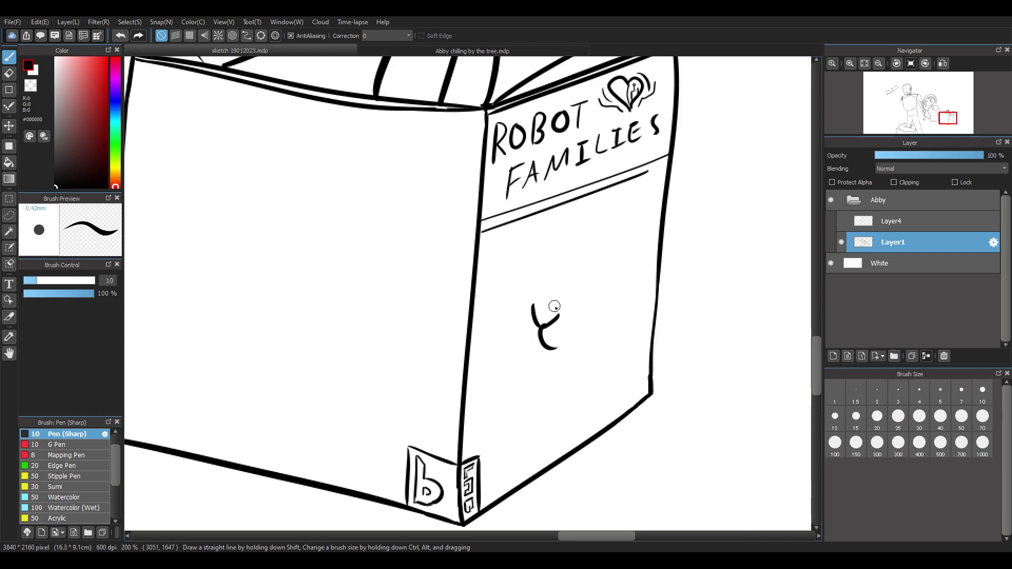
pyautogui.moveTo(542, 303)
pyautogui.mouseDown()
pyautogui.moveTo(531, 351)
pyautogui.moveTo(540, 345)
pyautogui.mouseUp()
pyautogui.hotkey('ctrl', 'z')
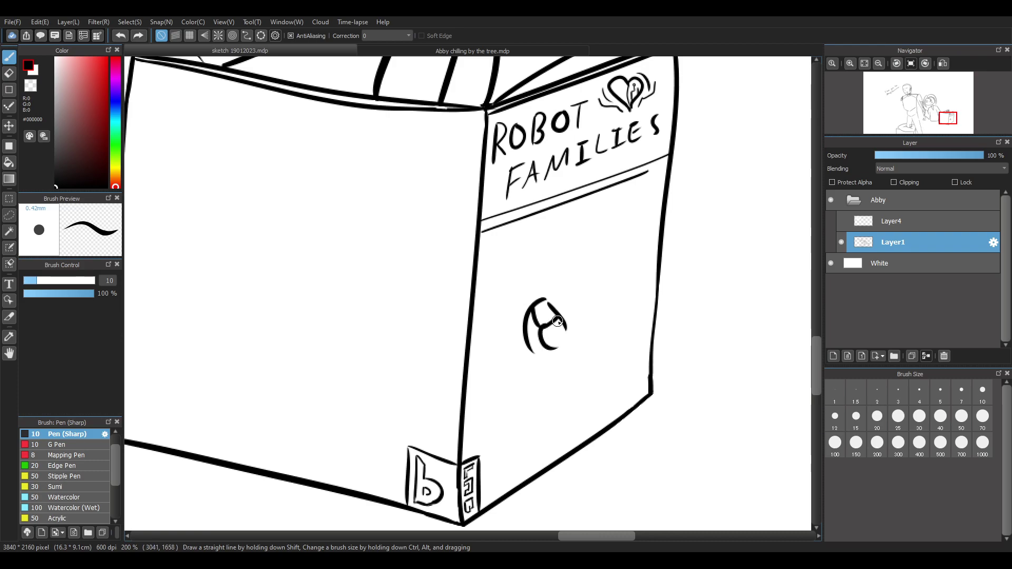
pyautogui.scroll(2, 552, 396)
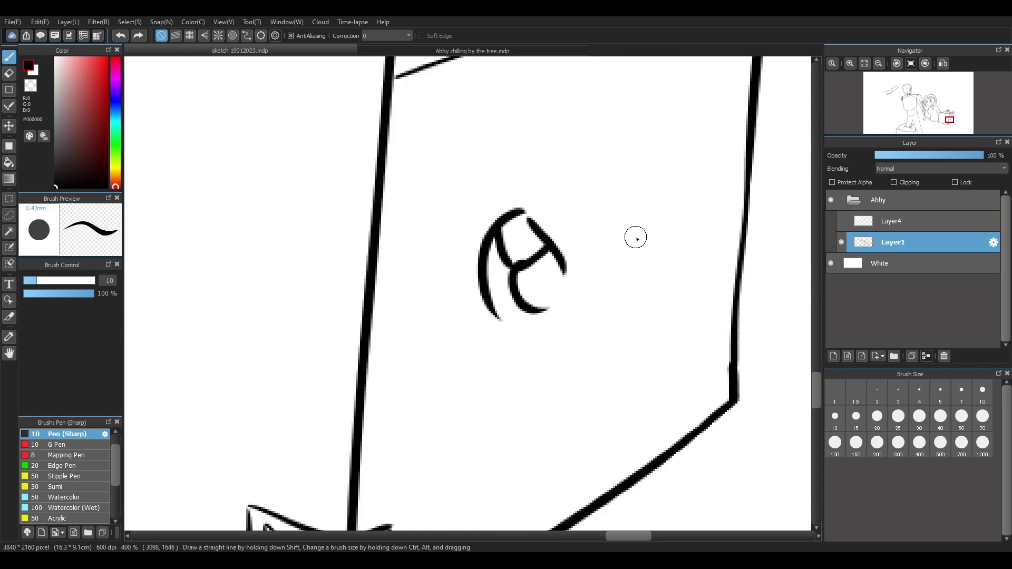
# Add outer hair arcs around the small face and draw its simple facial features
pyautogui.moveTo(526, 196)
pyautogui.mouseDown()
pyautogui.moveTo(502, 199)
pyautogui.moveTo(498, 318)
pyautogui.mouseUp()
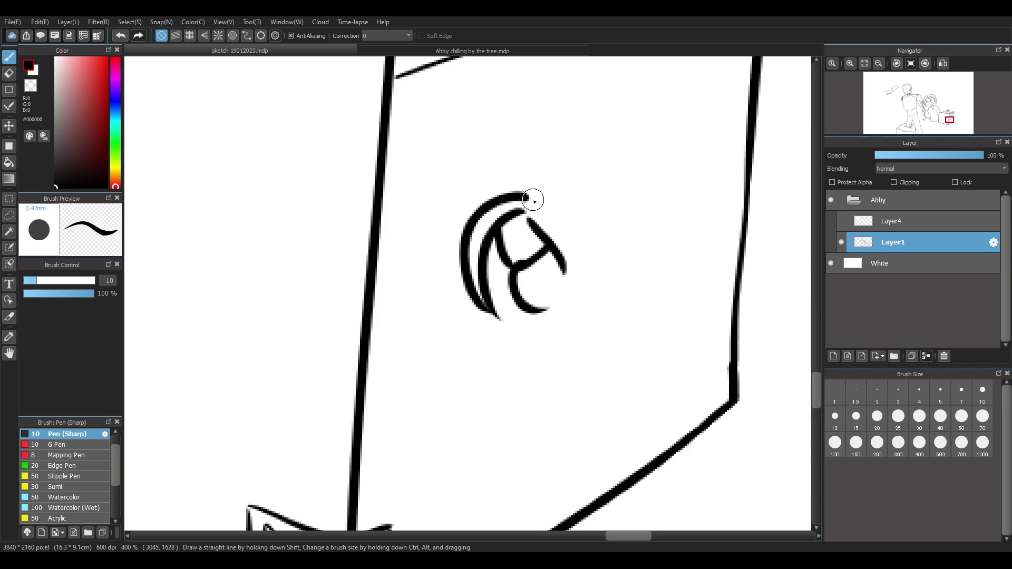
pyautogui.moveTo(534, 199); pyautogui.dragTo(584, 274)
pyautogui.hotkey('ctrl', 'z')
pyautogui.moveTo(534, 199)
pyautogui.mouseDown()
pyautogui.moveTo(563, 265)
pyautogui.moveTo(529, 245)
pyautogui.moveTo(539, 248)
pyautogui.moveTo(518, 253)
pyautogui.moveTo(537, 247)
pyautogui.moveTo(527, 259)
pyautogui.moveTo(517, 252)
pyautogui.moveTo(530, 249)
pyautogui.moveTo(518, 236)
pyautogui.moveTo(527, 273)
pyautogui.moveTo(520, 315)
pyautogui.mouseUp()
pyautogui.hotkey('ctrl', 'z')
pyautogui.hotkey('ctrl', 'z')
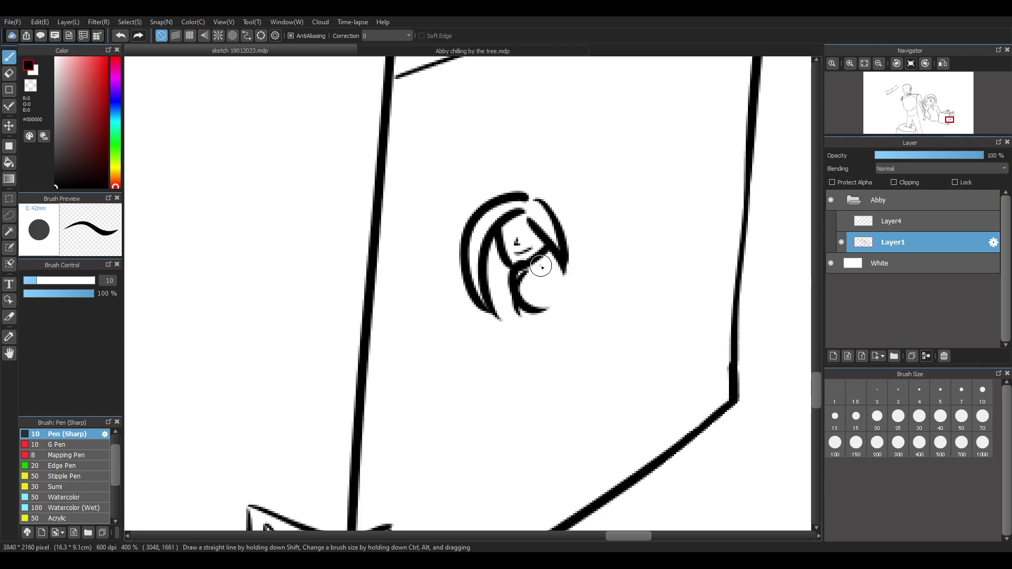
# Draw a smaller round head beneath the face, the arms meeting below it, and a slanted side line beyond the elbow
pyautogui.moveTo(542, 266)
pyautogui.mouseDown()
pyautogui.moveTo(560, 289)
pyautogui.moveTo(552, 253)
pyautogui.moveTo(570, 305)
pyautogui.moveTo(526, 285)
pyautogui.moveTo(549, 312)
pyautogui.moveTo(562, 294)
pyautogui.moveTo(542, 295)
pyautogui.moveTo(552, 293)
pyautogui.moveTo(558, 306)
pyautogui.moveTo(560, 258)
pyautogui.moveTo(580, 283)
pyautogui.moveTo(546, 357)
pyautogui.mouseUp()
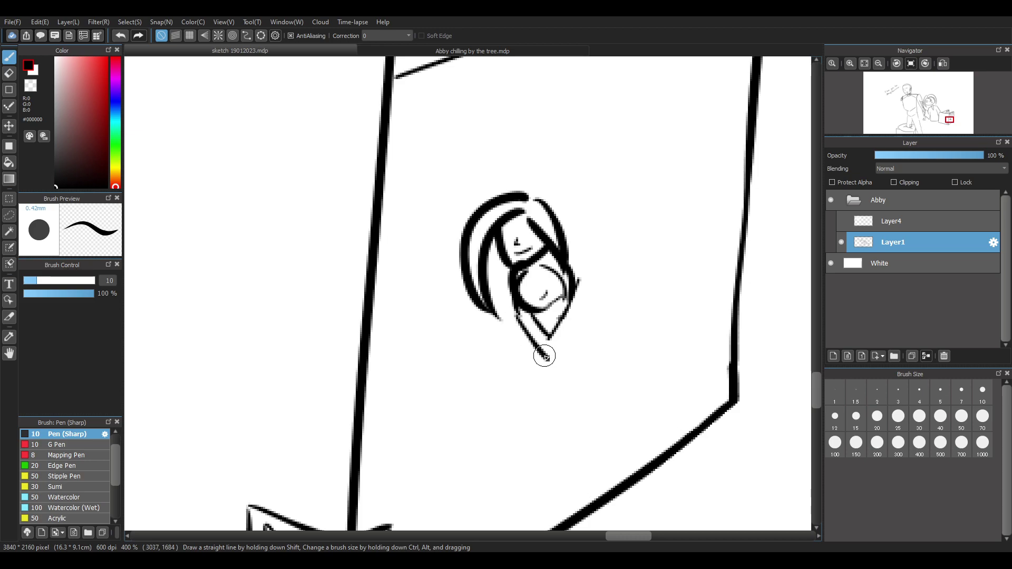
pyautogui.hotkey('ctrl', 'z')
pyautogui.moveTo(517, 315)
pyautogui.mouseDown()
pyautogui.moveTo(535, 346)
pyautogui.moveTo(562, 337)
pyautogui.mouseUp()
pyautogui.moveTo(538, 353); pyautogui.dragTo(555, 353)
pyautogui.moveTo(560, 347); pyautogui.dragTo(588, 287)
pyautogui.moveTo(572, 245); pyautogui.dragTo(614, 307)
pyautogui.hotkey('ctrl', 'z')
pyautogui.moveTo(570, 249); pyautogui.dragTo(607, 320)
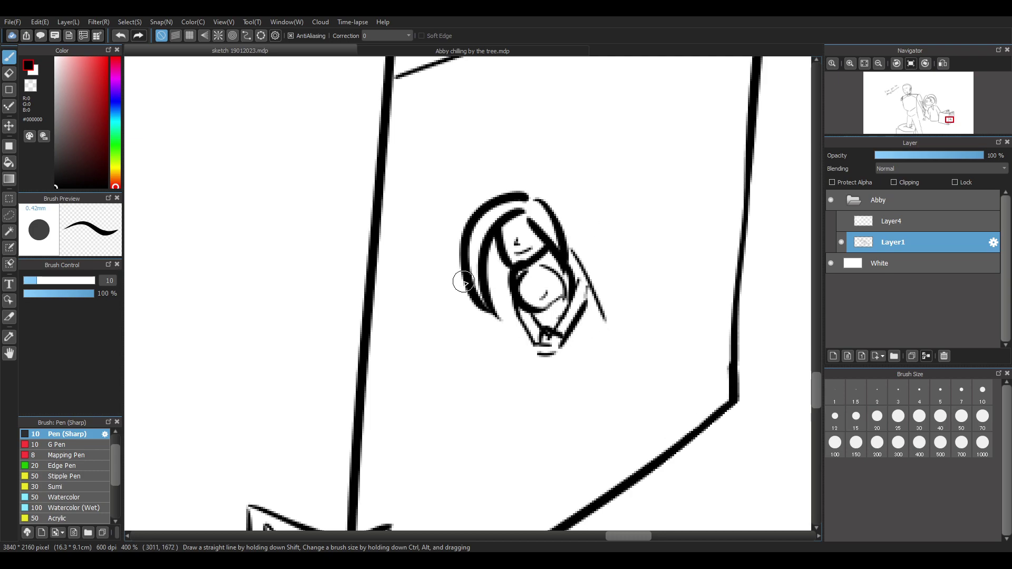
# Add small detail strokes between the smaller round head and the joined hands
pyautogui.moveTo(551, 292); pyautogui.dragTo(542, 301)
pyautogui.moveTo(816, 384); pyautogui.dragTo(816, 389)
pyautogui.moveTo(565, 252)
pyautogui.mouseDown()
pyautogui.moveTo(548, 242)
pyautogui.moveTo(554, 221)
pyautogui.moveTo(551, 233)
pyautogui.mouseUp()
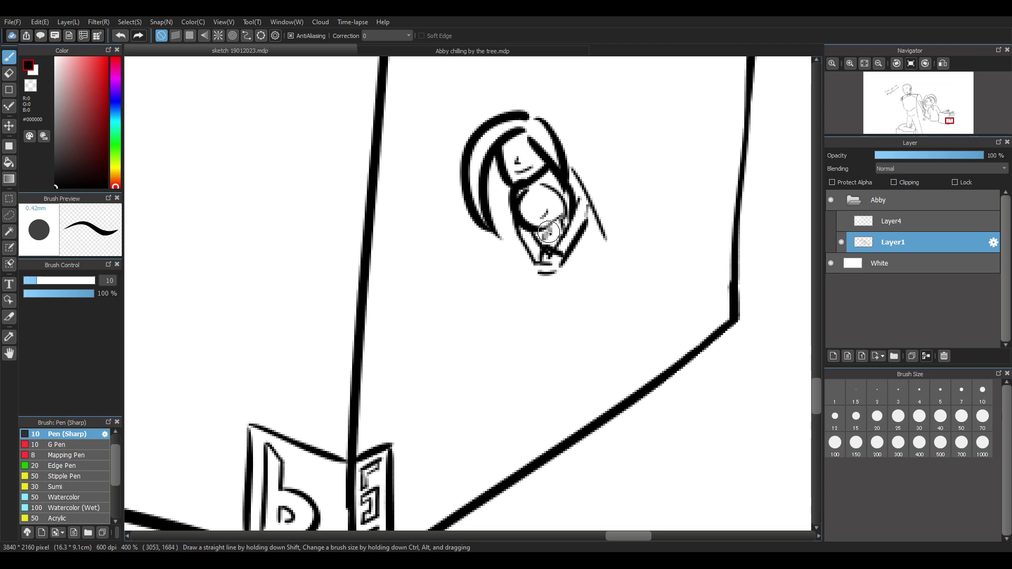
pyautogui.press('e')
pyautogui.press('b')
# Draw the figure's long skirt below the arms, with two side edges and a thick curved hem
pyautogui.moveTo(580, 242); pyautogui.dragTo(612, 296)
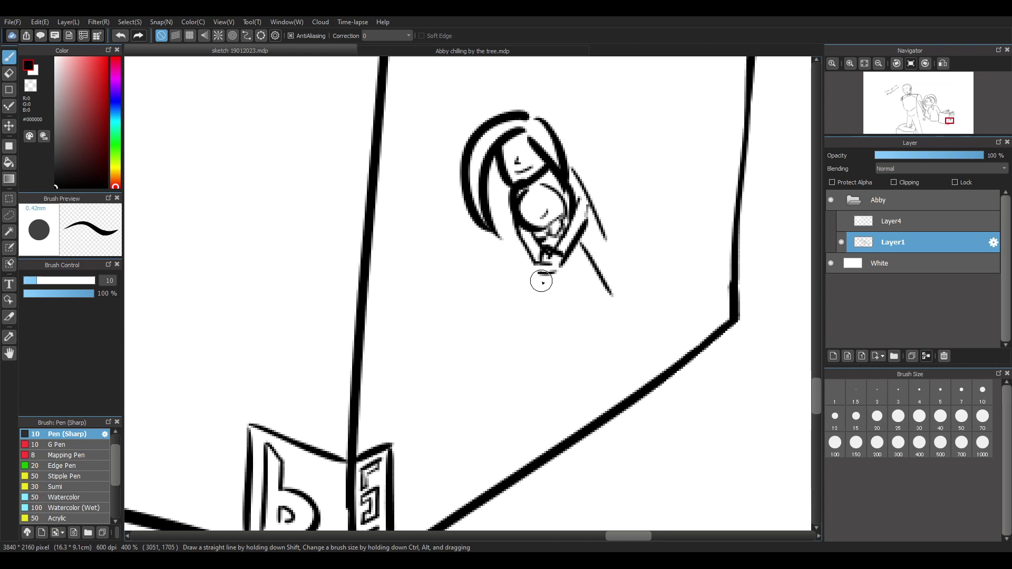
pyautogui.moveTo(534, 267)
pyautogui.mouseDown()
pyautogui.moveTo(542, 330)
pyautogui.moveTo(618, 310)
pyautogui.mouseUp()
pyautogui.hotkey('ctrl', 'z')
pyautogui.moveTo(544, 335)
pyautogui.mouseDown()
pyautogui.moveTo(619, 291)
pyautogui.moveTo(552, 336)
pyautogui.moveTo(612, 303)
pyautogui.mouseUp()
pyautogui.hotkey('ctrl', 'z')
pyautogui.hotkey('ctrl', 'z')
pyautogui.moveTo(548, 338); pyautogui.dragTo(612, 303)
pyautogui.moveTo(606, 239); pyautogui.dragTo(609, 267)
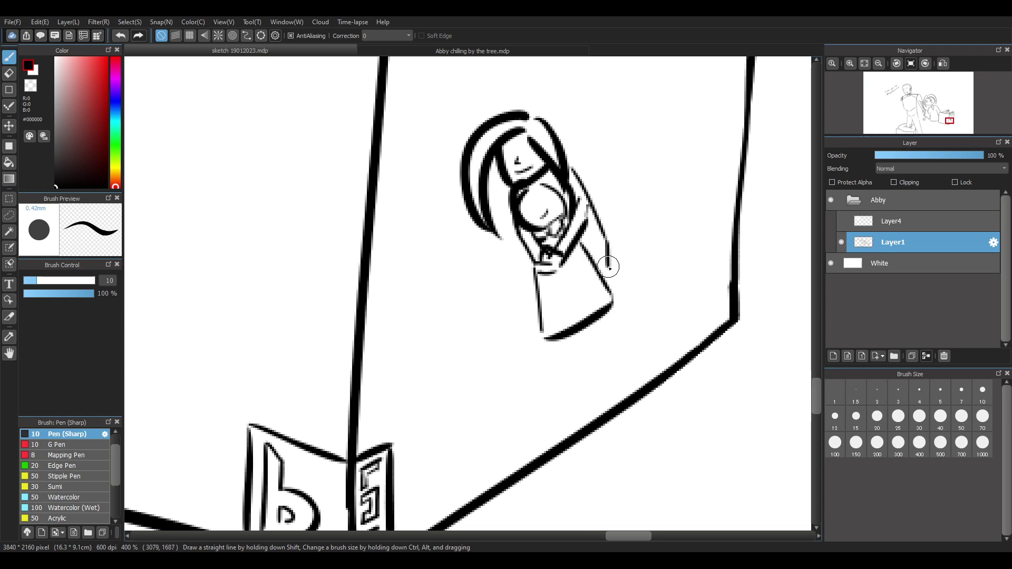
pyautogui.hotkey('ctrl', 'z')
# Erase the figure's long outer hair curve and redraw the hair shorter and closer to the face
pyautogui.press('e')
pyautogui.moveTo(471, 149)
pyautogui.mouseDown()
pyautogui.moveTo(465, 172)
pyautogui.moveTo(506, 214)
pyautogui.mouseUp()
pyautogui.press('b')
pyautogui.press('e')
pyautogui.press('b')
pyautogui.moveTo(491, 156); pyautogui.dragTo(483, 207)
pyautogui.hotkey('ctrl', 'z')
pyautogui.press('e')
pyautogui.press('b')
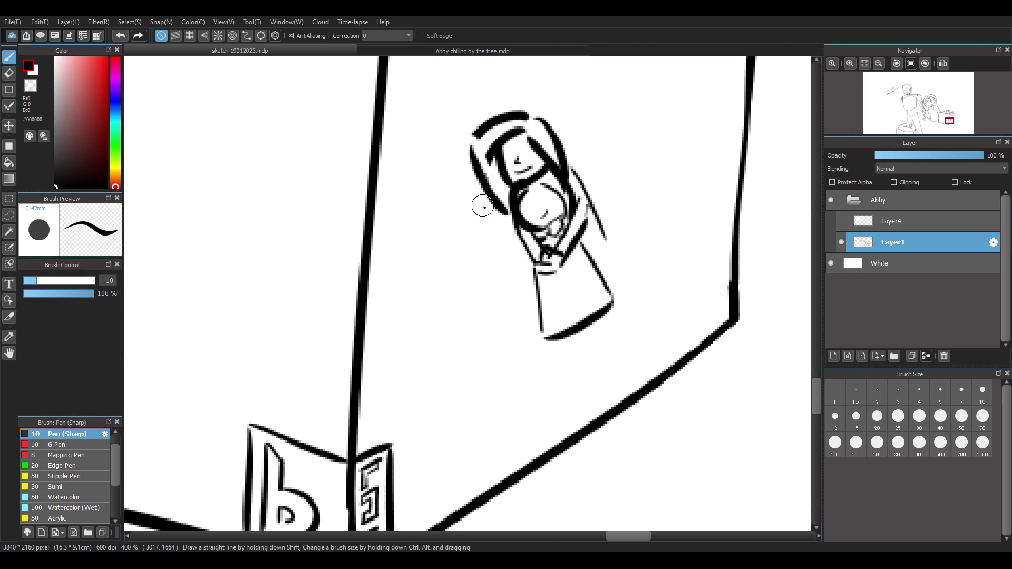
# Draw a curved arm line reaching in from beside the figure to the joined hands
pyautogui.moveTo(487, 246); pyautogui.dragTo(554, 278)
pyautogui.hotkey('ctrl', 'z')
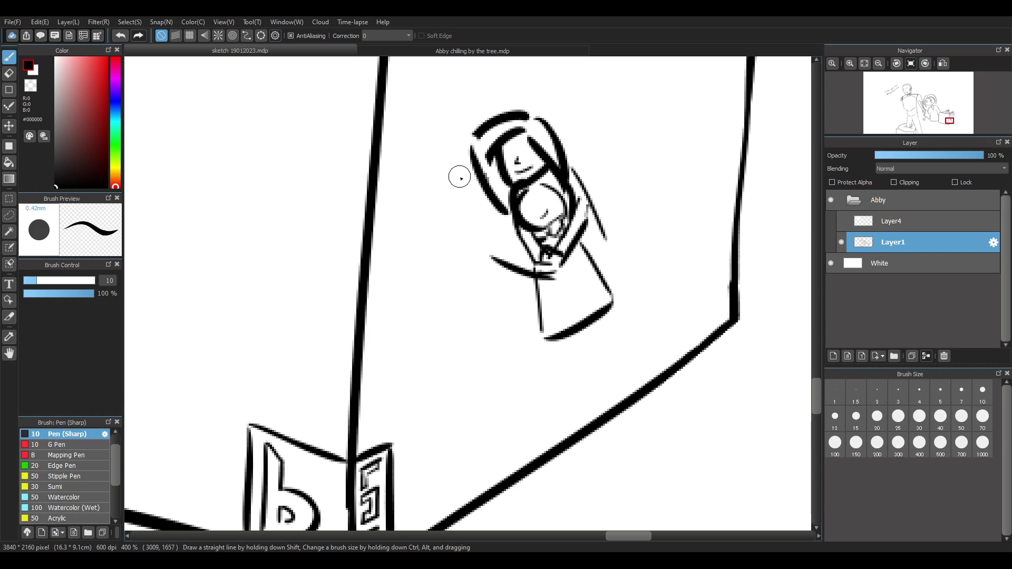
pyautogui.moveTo(452, 161); pyautogui.dragTo(463, 218)
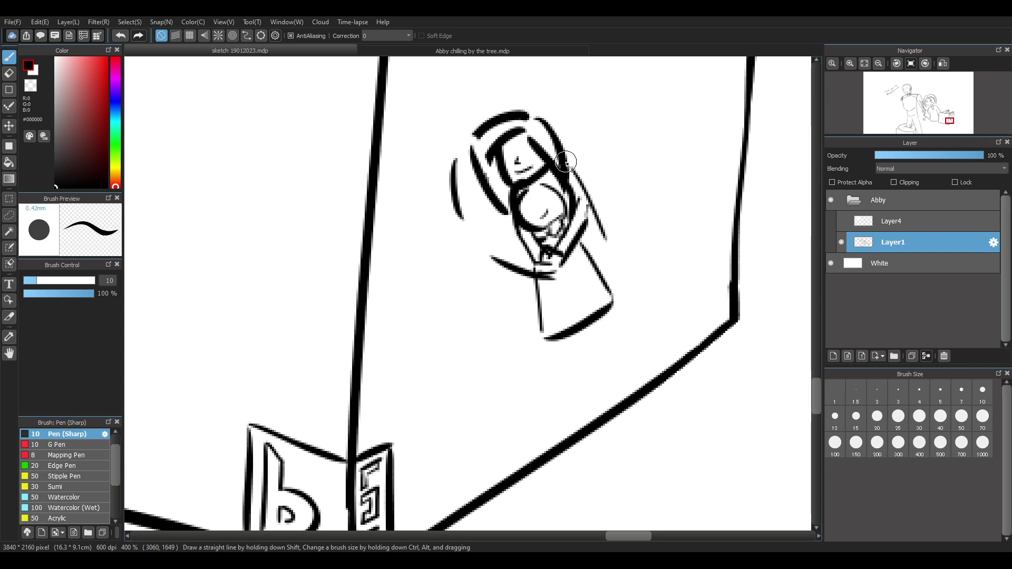
pyautogui.scroll(-6, 613, 156)
pyautogui.scroll(4, 664, 195)
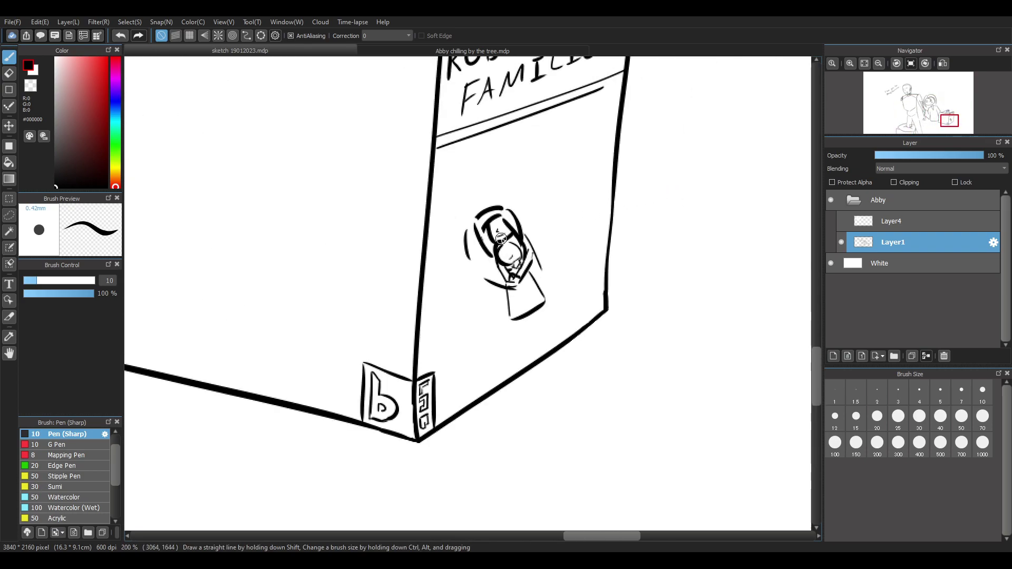
pyautogui.scroll(1, 502, 237)
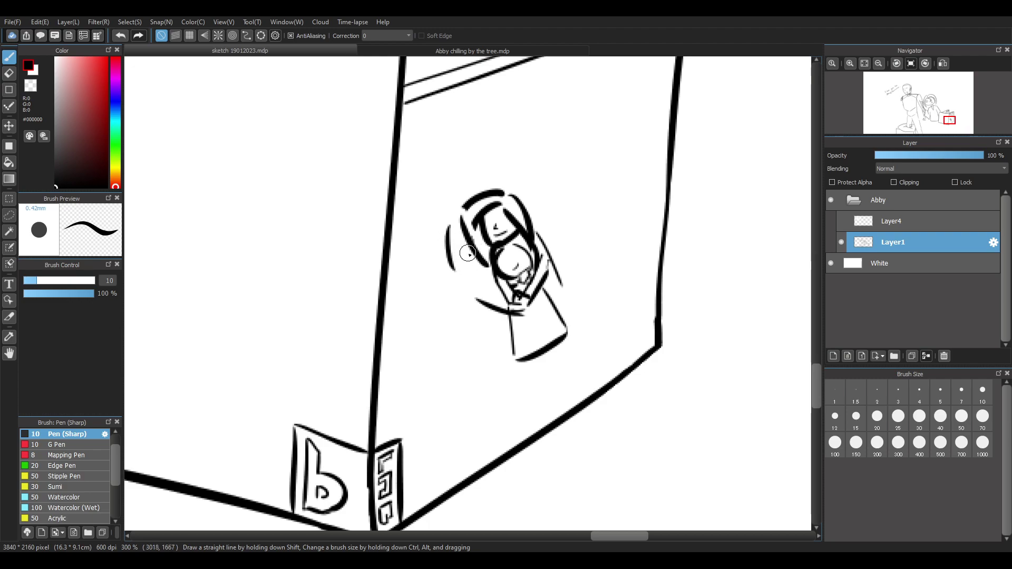
pyautogui.hotkey('ctrl', 'z')
pyautogui.moveTo(442, 239); pyautogui.dragTo(463, 291)
pyautogui.hotkey('ctrl', 'z')
pyautogui.hotkey('ctrl', 'z')
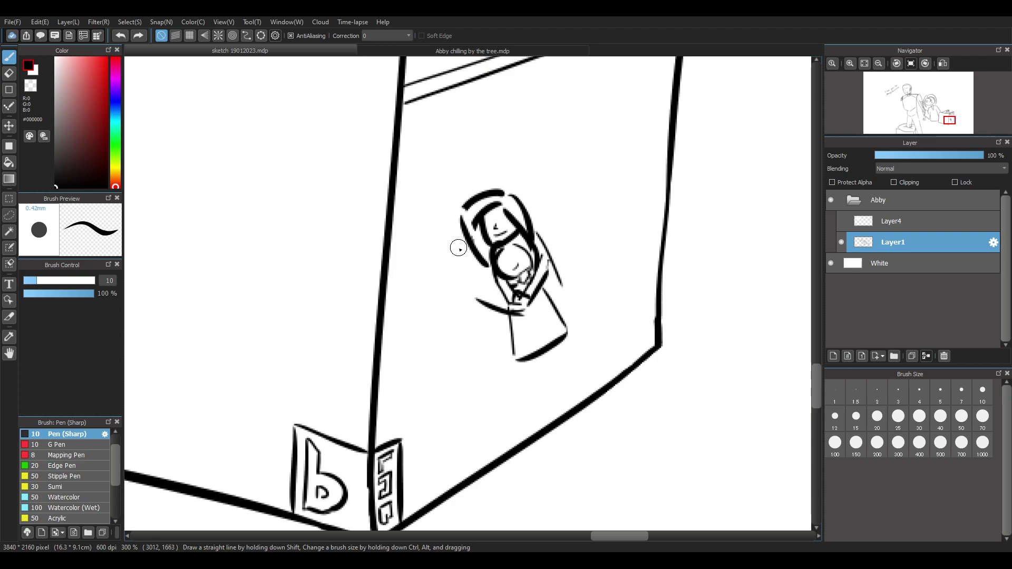
# Draw a second, boxy head beside the figure's hair and double the arm lines sweeping toward the joined hands
pyautogui.moveTo(445, 225)
pyautogui.mouseDown()
pyautogui.moveTo(456, 250)
pyautogui.moveTo(459, 220)
pyautogui.mouseUp()
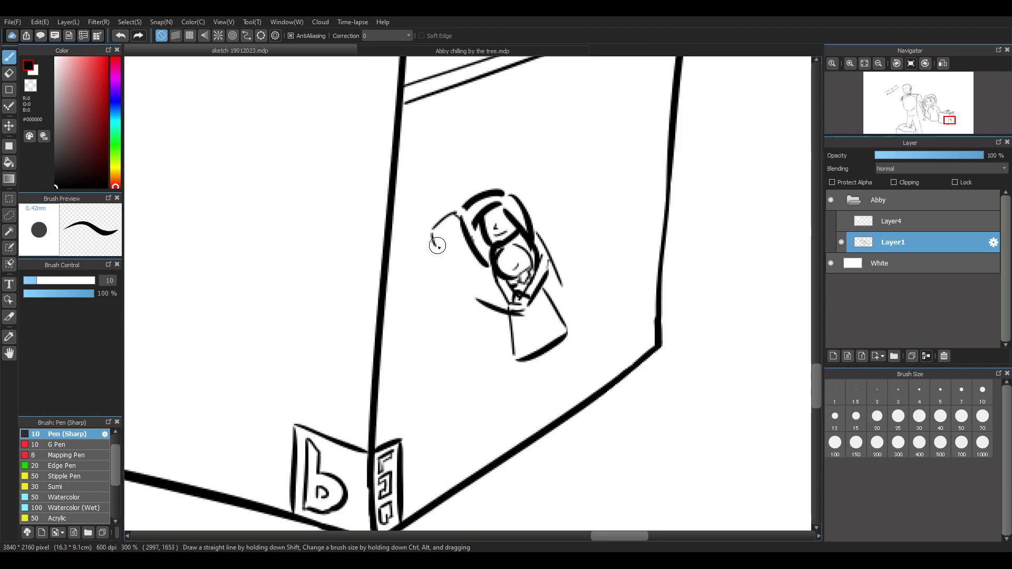
pyautogui.moveTo(448, 269)
pyautogui.mouseDown()
pyautogui.moveTo(474, 264)
pyautogui.moveTo(463, 289)
pyautogui.moveTo(455, 284)
pyautogui.moveTo(515, 313)
pyautogui.mouseUp()
pyautogui.hotkey('ctrl', 'z')
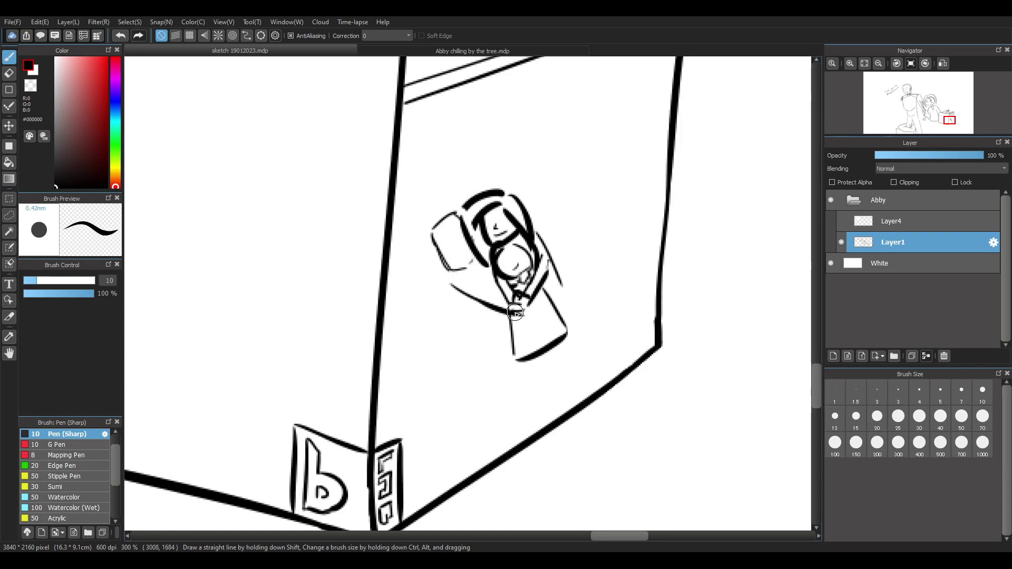
pyautogui.moveTo(457, 279); pyautogui.dragTo(525, 302)
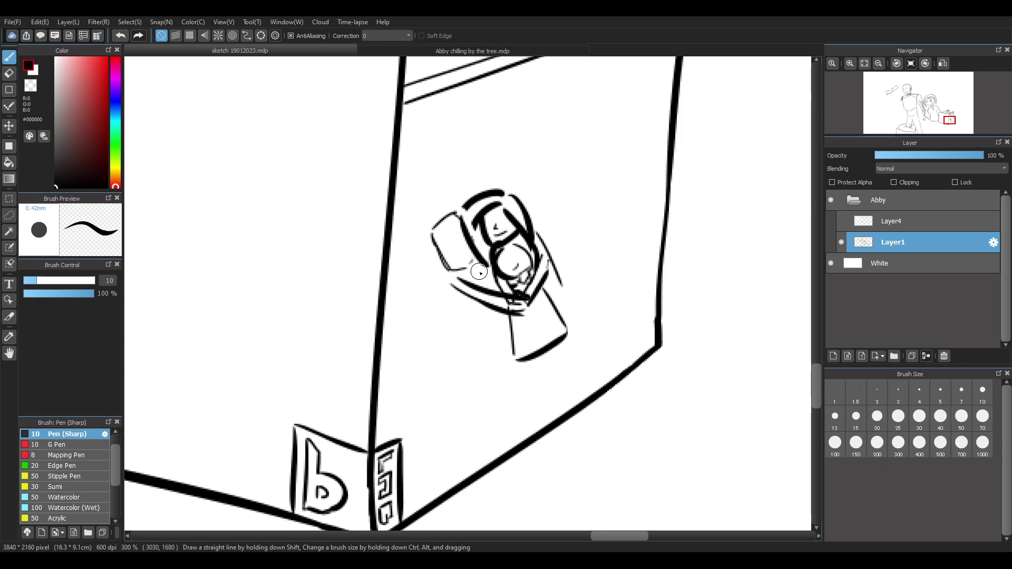
# Thicken and hatch the second head's outer edge, and outline that figure's body down to the hem
pyautogui.moveTo(433, 232); pyautogui.dragTo(460, 204)
pyautogui.hotkey('ctrl', 'z')
pyautogui.hotkey('ctrl', 'z')
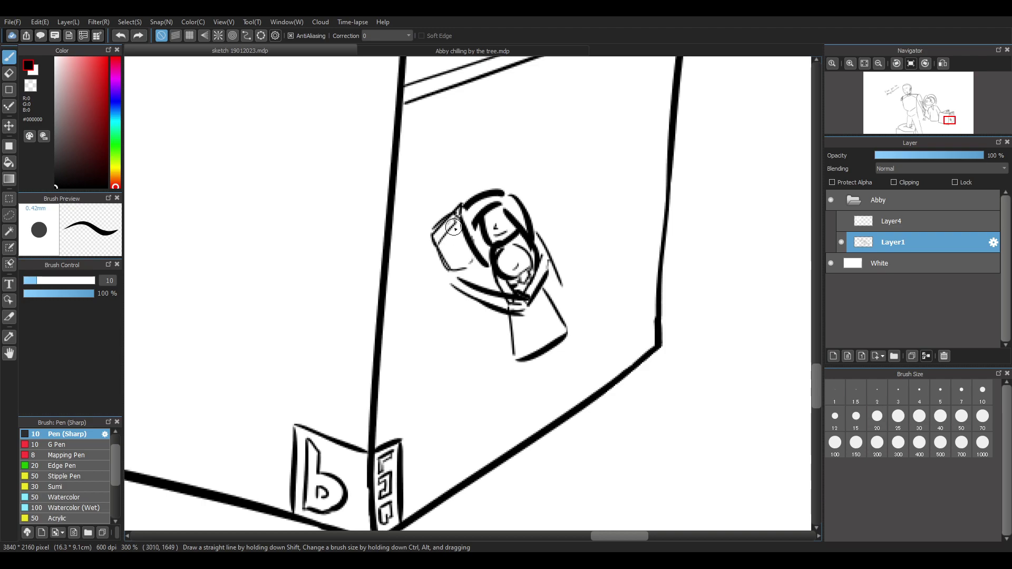
pyautogui.moveTo(431, 230)
pyautogui.mouseDown()
pyautogui.moveTo(456, 201)
pyautogui.moveTo(428, 229)
pyautogui.moveTo(459, 213)
pyautogui.moveTo(438, 259)
pyautogui.mouseUp()
pyautogui.hotkey('ctrl', 'z')
pyautogui.hotkey('ctrl', 'z')
pyautogui.hotkey('ctrl', 'z')
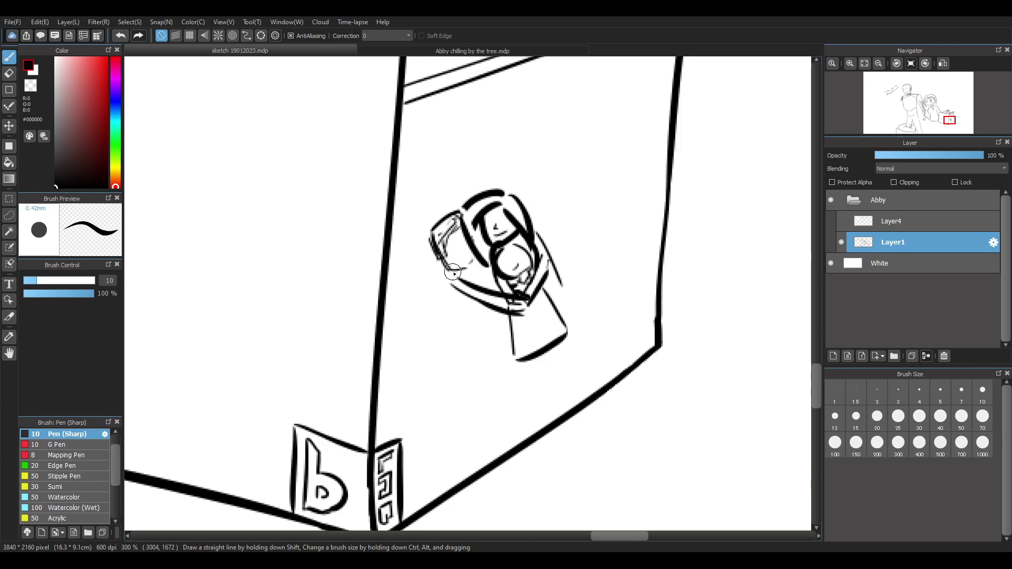
pyautogui.moveTo(448, 265)
pyautogui.mouseDown()
pyautogui.moveTo(482, 274)
pyautogui.moveTo(493, 350)
pyautogui.moveTo(515, 362)
pyautogui.mouseUp()
pyautogui.moveTo(563, 287); pyautogui.dragTo(571, 306)
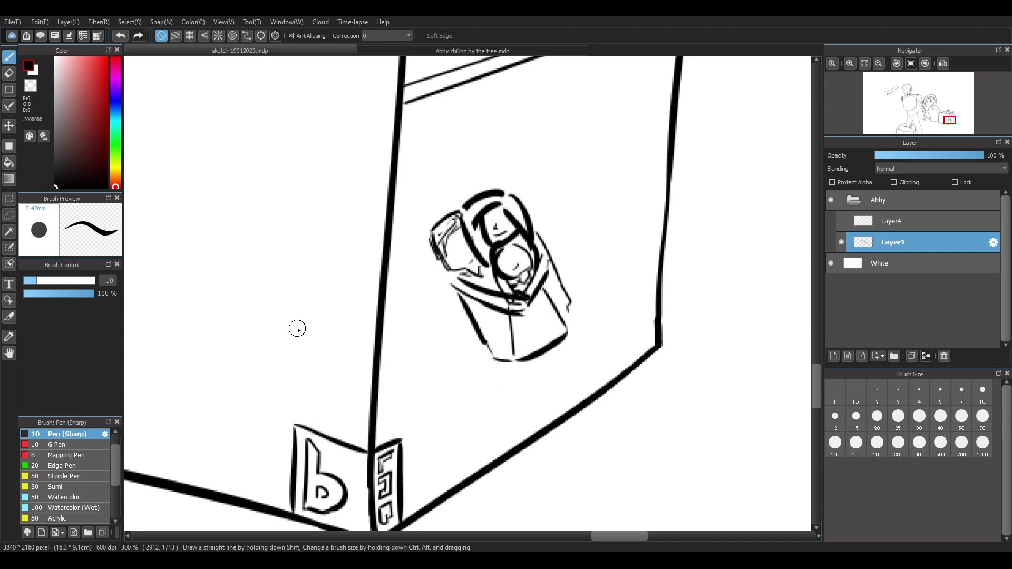
# Lasso the embracing-figures illustration, rotate it clockwise until it stands upright, and enlarge it
pyautogui.click(9, 216)
pyautogui.moveTo(440, 173)
pyautogui.mouseDown()
pyautogui.moveTo(444, 400)
pyautogui.moveTo(623, 300)
pyautogui.moveTo(582, 333)
pyautogui.mouseUp()
pyautogui.hotkey('ctrl', 't')
pyautogui.moveTo(519, 136); pyautogui.dragTo(475, 143)
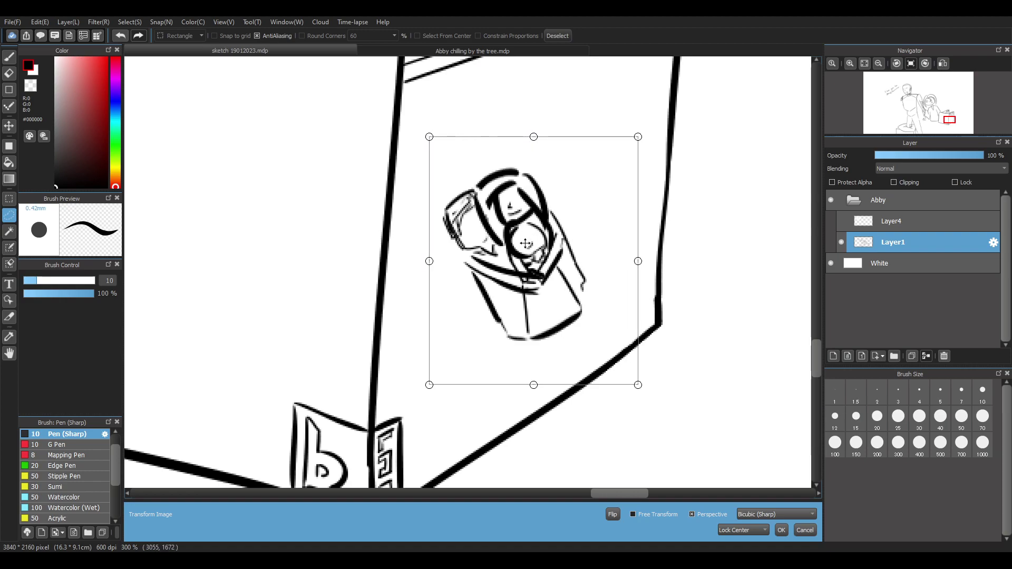
pyautogui.press('Escape')
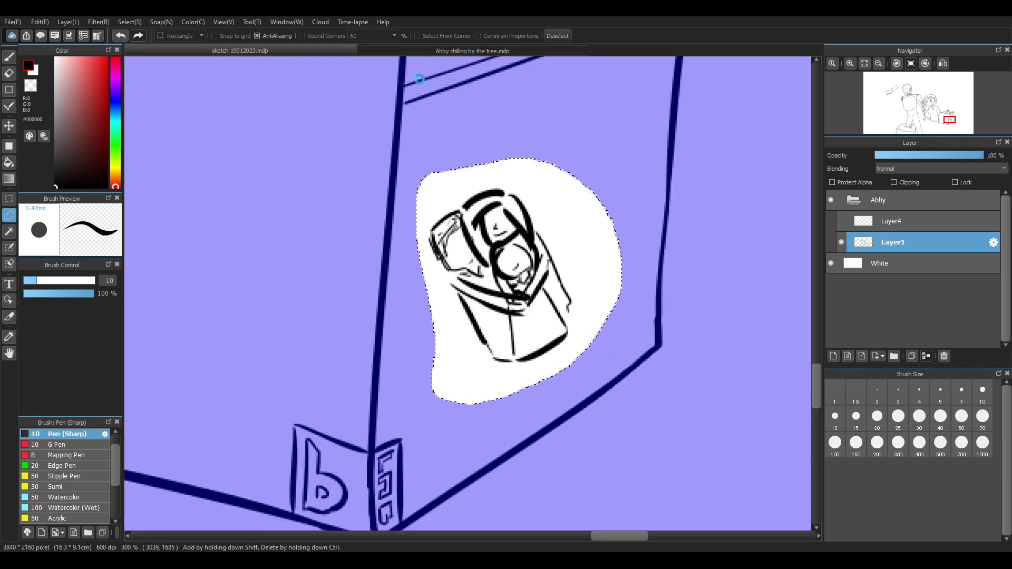
pyautogui.hotkey('ctrl', 't')
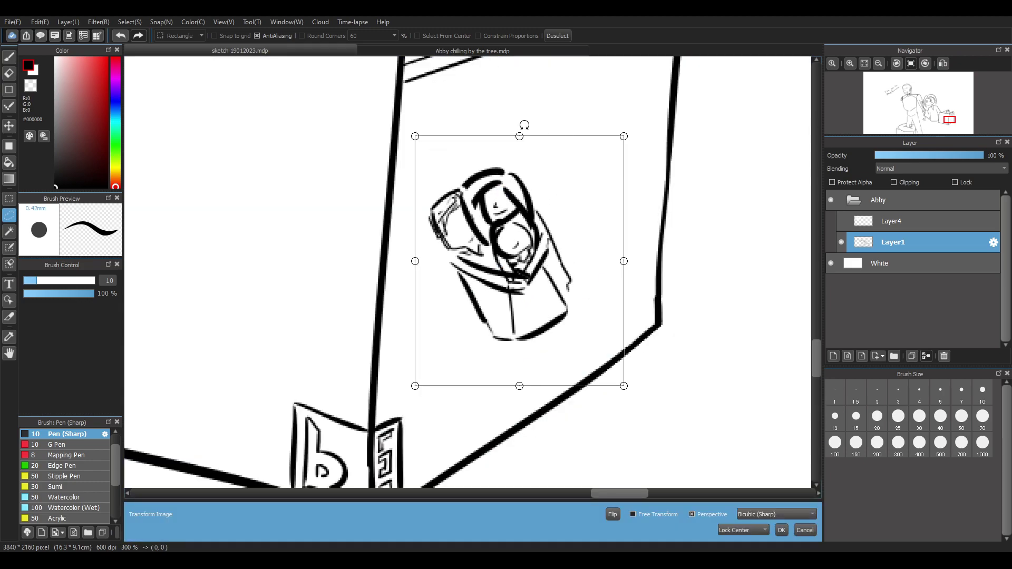
pyautogui.moveTo(603, 138)
pyautogui.mouseDown()
pyautogui.moveTo(640, 136)
pyautogui.moveTo(685, 177)
pyautogui.mouseUp()
pyautogui.moveTo(550, 240); pyautogui.dragTo(559, 220)
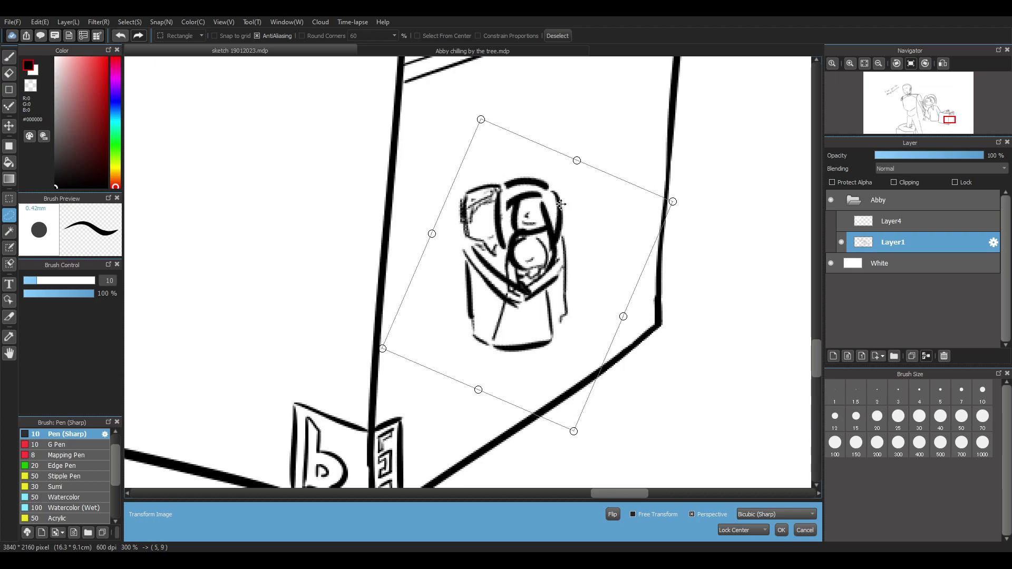
pyautogui.moveTo(481, 115); pyautogui.dragTo(474, 90)
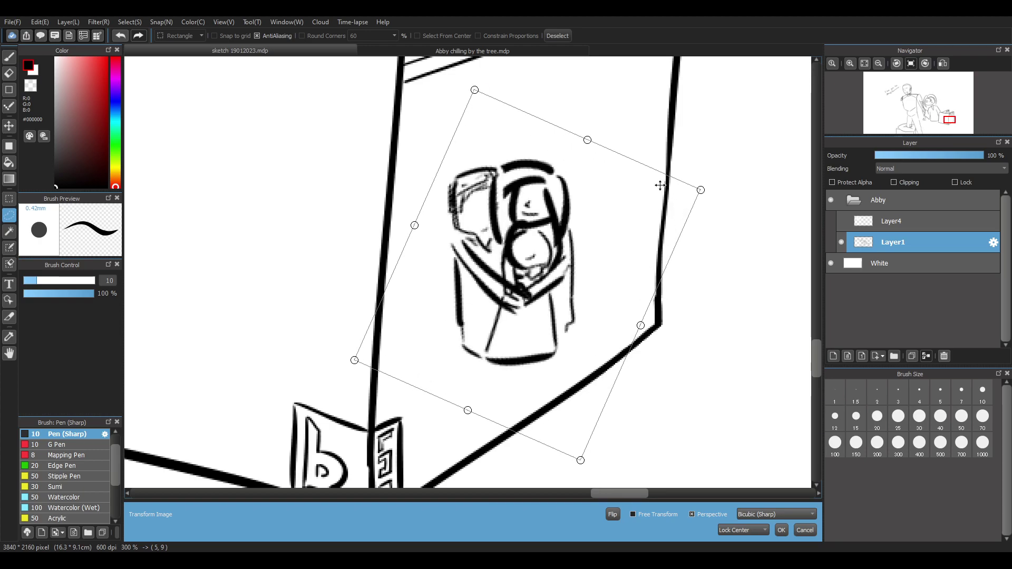
# Fine-tune the illustration's position and size below the double line on the bag, apply the transformation and clear the selection
pyautogui.scroll(3, 646, 212)
pyautogui.scroll(-6, 640, 223)
pyautogui.moveTo(607, 242); pyautogui.dragTo(613, 244)
pyautogui.moveTo(671, 214); pyautogui.dragTo(669, 206)
pyautogui.moveTo(613, 237); pyautogui.dragTo(603, 235)
pyautogui.moveTo(652, 202)
pyautogui.mouseDown()
pyautogui.moveTo(661, 216)
pyautogui.moveTo(630, 187)
pyautogui.moveTo(624, 209)
pyautogui.moveTo(667, 186)
pyautogui.mouseUp()
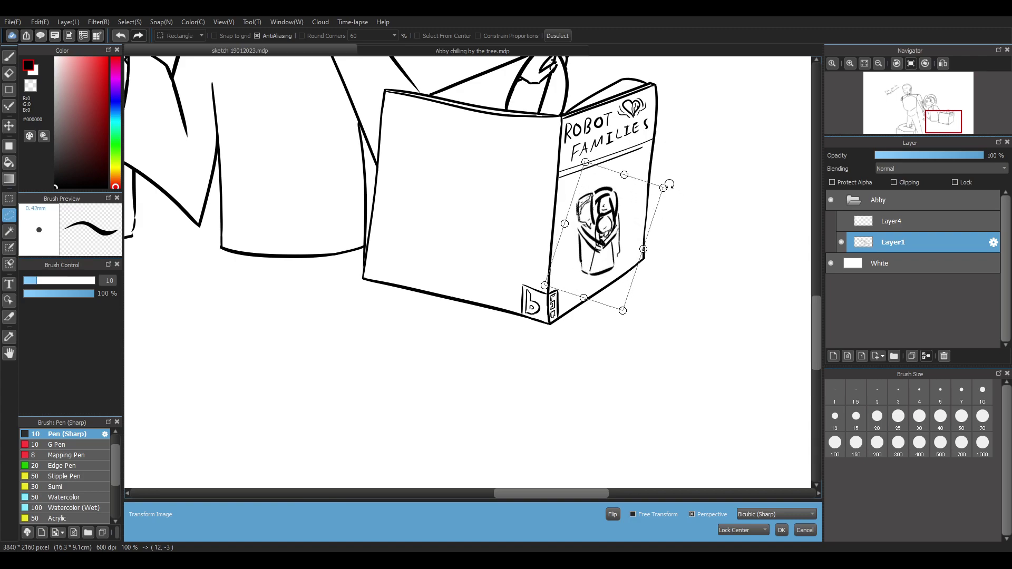
pyautogui.moveTo(669, 184); pyautogui.dragTo(672, 188)
pyautogui.click(784, 530)
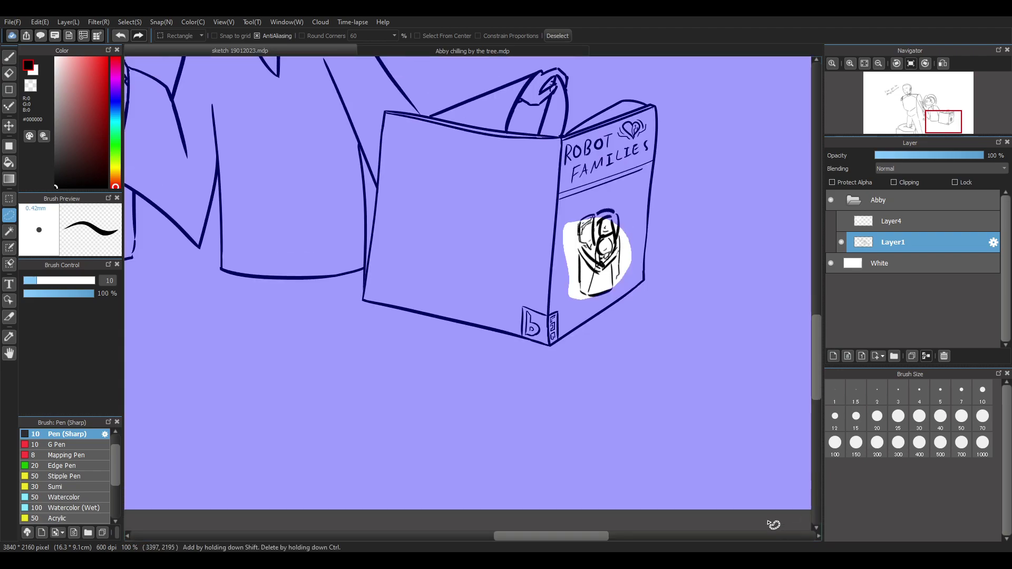
pyautogui.hotkey('ctrl', 'd')
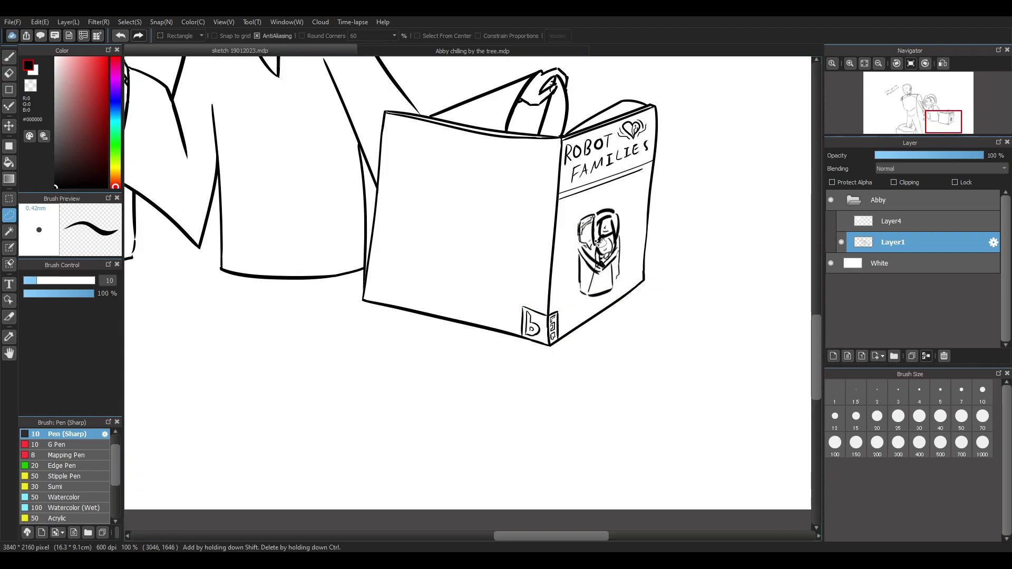
# Examine the transformed illustration on the bag from close up and within the whole composition
pyautogui.scroll(-4, 430, 238)
pyautogui.scroll(10, 561, 269)
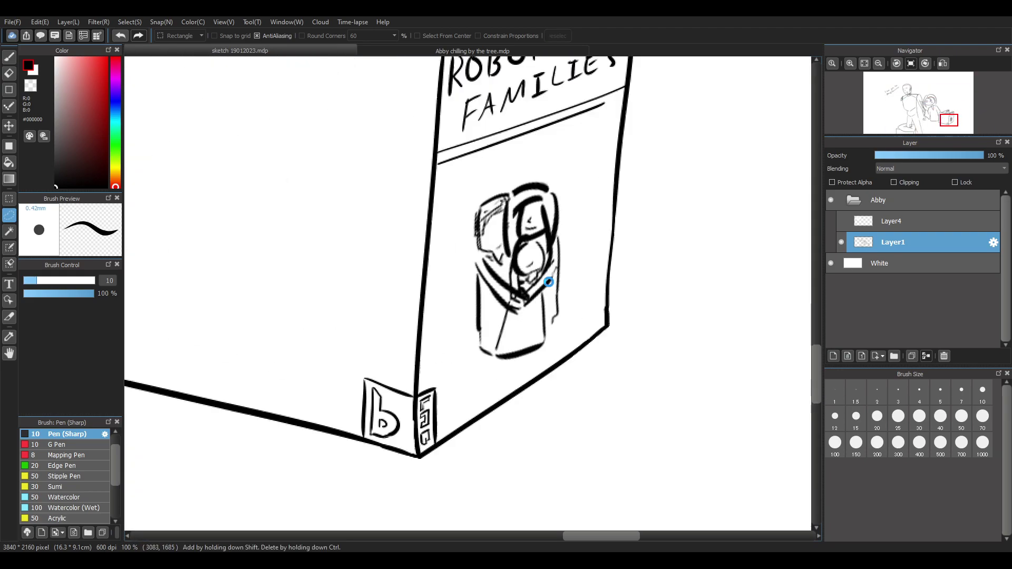
pyautogui.scroll(-3, 560, 270)
pyautogui.scroll(1, 548, 276)
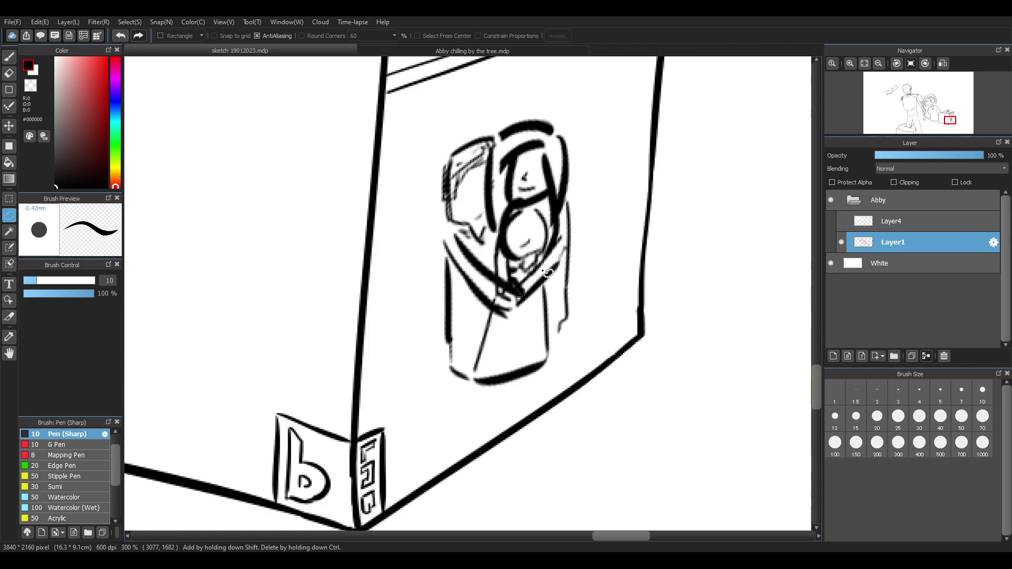
pyautogui.scroll(-5, 548, 273)
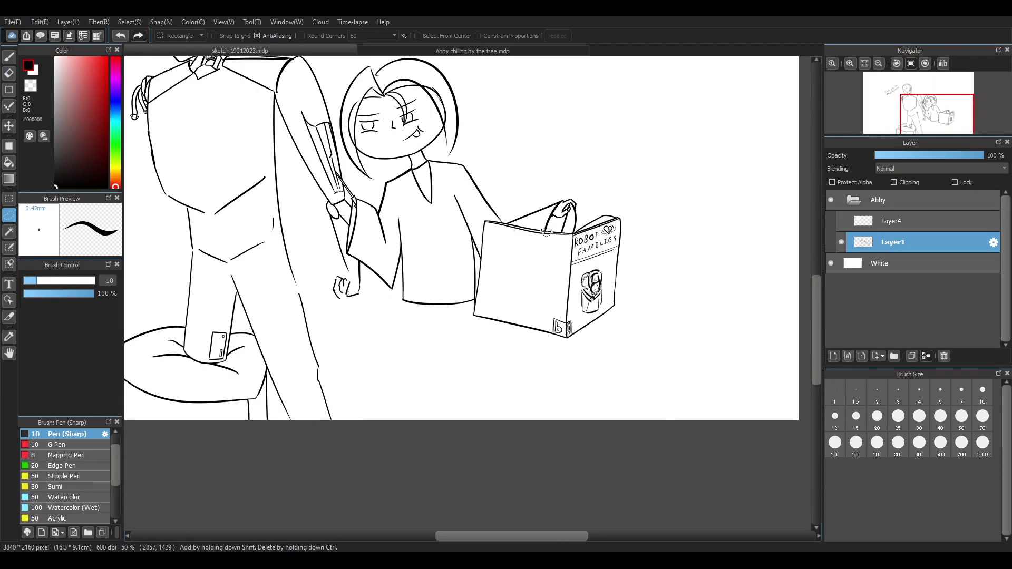
pyautogui.scroll(3, 546, 233)
pyautogui.scroll(1, 607, 344)
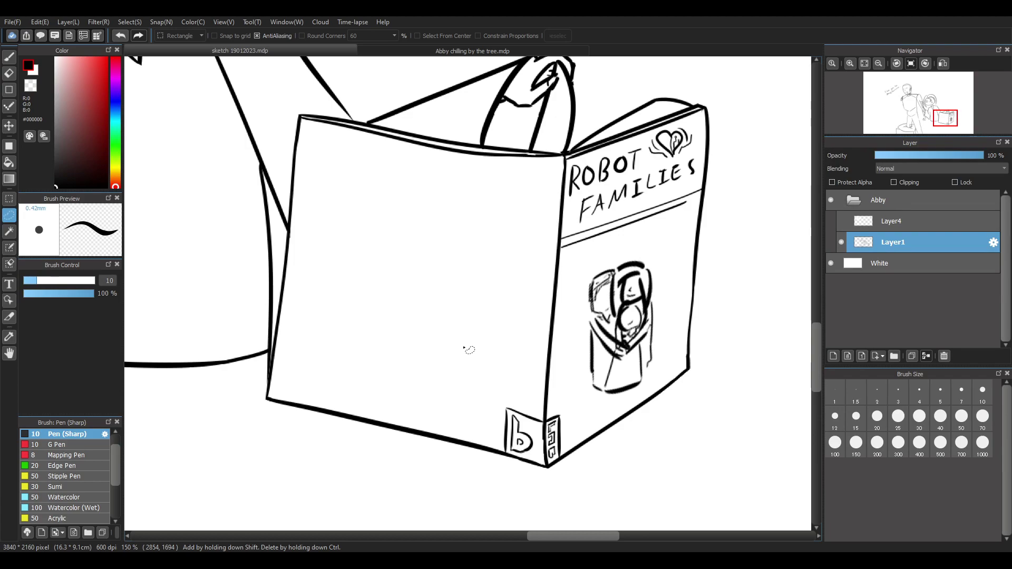
# Examine the whole composition of the robot, the girl and the bag at several zoom levels
pyautogui.press('b')
pyautogui.scroll(-4, 426, 404)
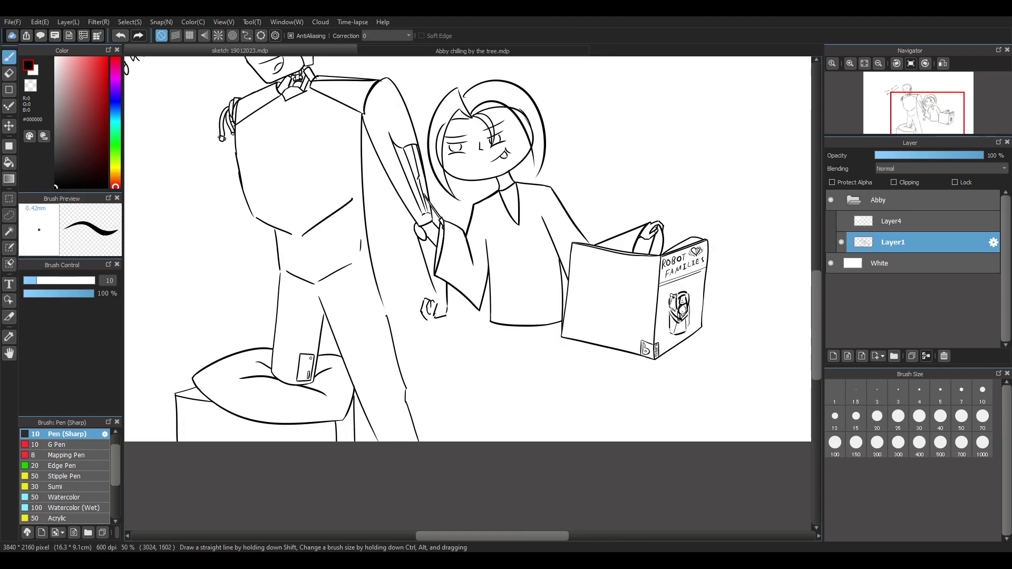
pyautogui.scroll(-2, 666, 246)
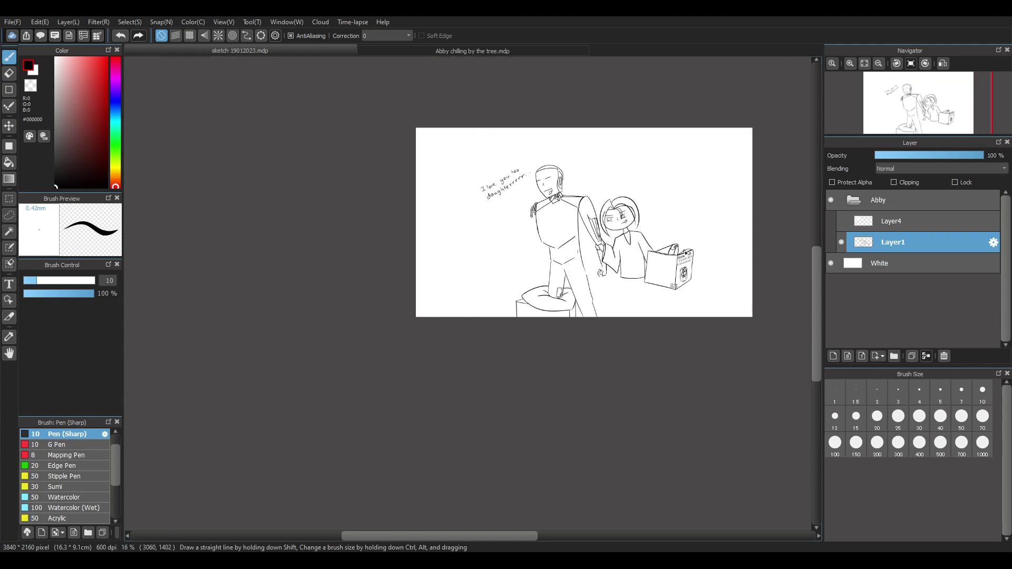
pyautogui.scroll(1, 655, 244)
pyautogui.scroll(-1, 537, 242)
pyautogui.scroll(2, 554, 221)
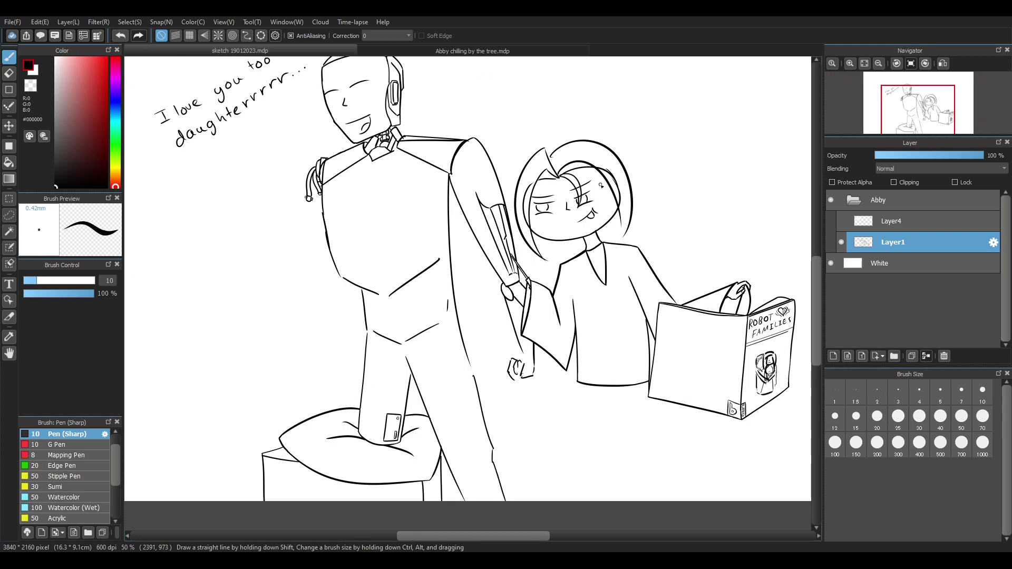
pyautogui.scroll(-1, 575, 198)
pyautogui.scroll(-1, 600, 183)
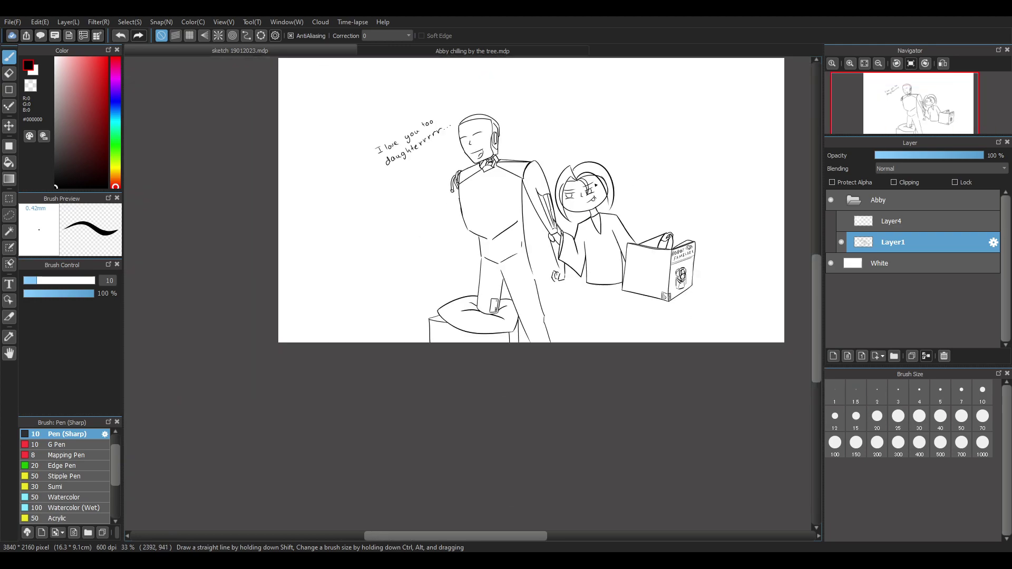
pyautogui.scroll(-1, 602, 176)
pyautogui.scroll(2, 606, 166)
pyautogui.scroll(-1, 610, 168)
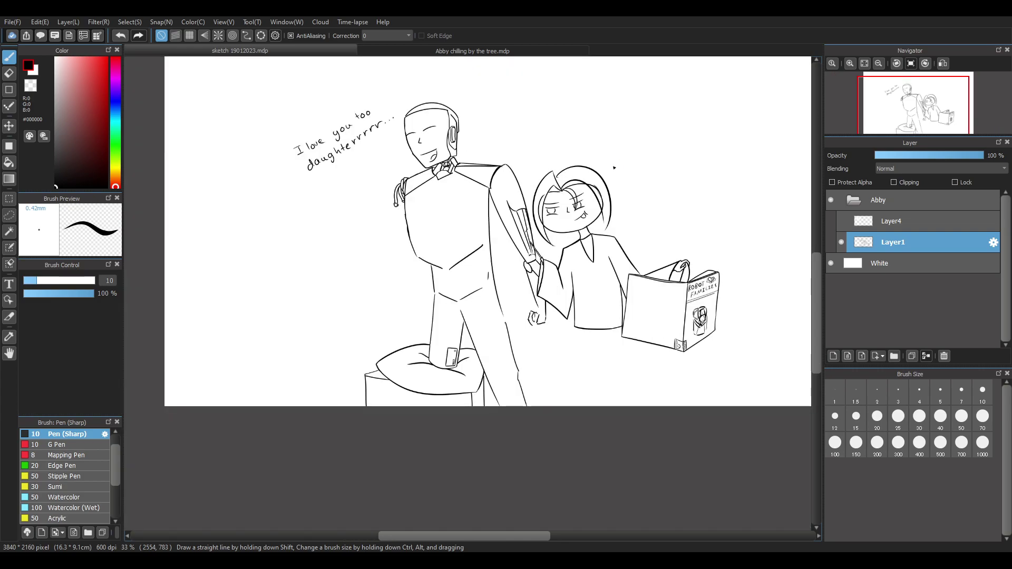
pyautogui.scroll(-1, 620, 165)
pyautogui.scroll(1, 621, 165)
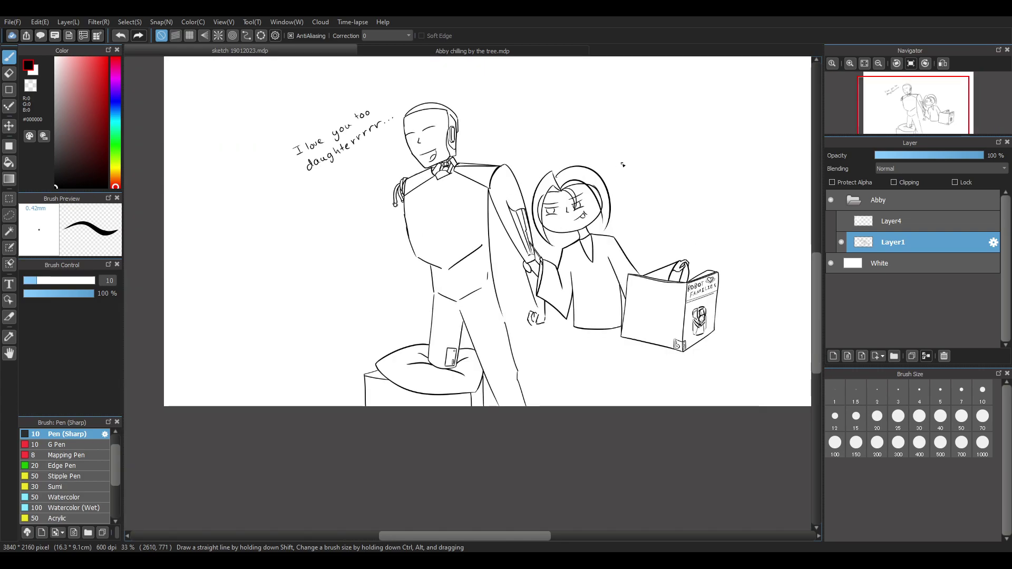
pyautogui.scroll(1, 625, 166)
pyautogui.scroll(-2, 634, 173)
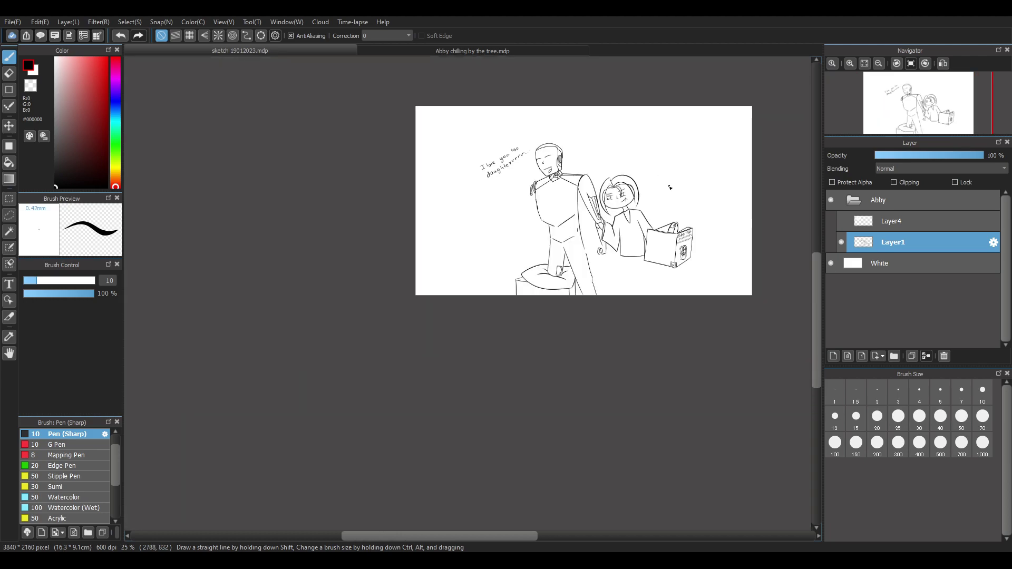
pyautogui.scroll(3, 680, 206)
pyautogui.scroll(-2, 599, 443)
pyautogui.scroll(2, 595, 459)
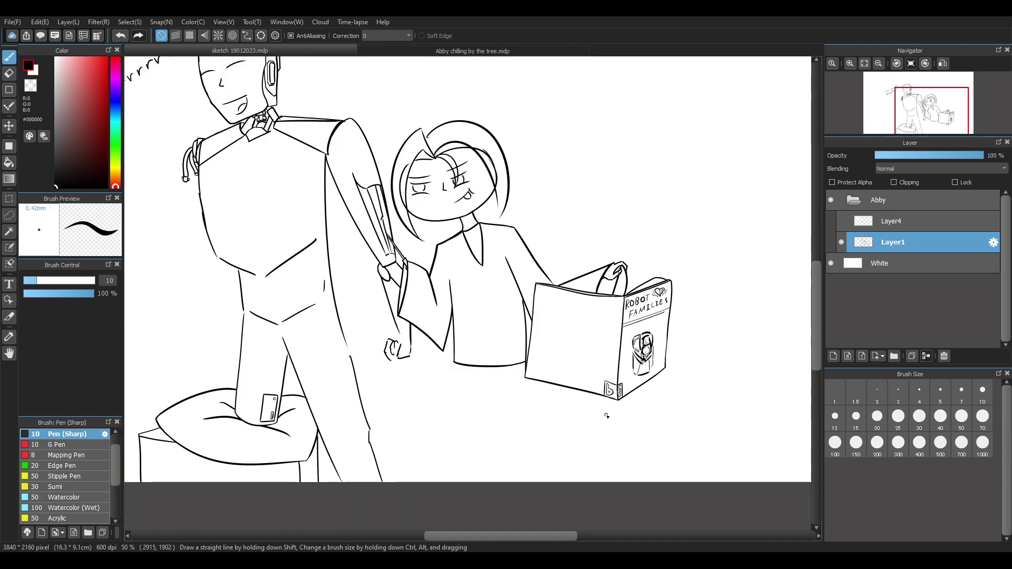
# Try to outline the girl's shorts below her top, with an outer side line, hems and an inner seam
pyautogui.moveTo(457, 366); pyautogui.dragTo(462, 469)
pyautogui.hotkey('ctrl', 'z')
pyautogui.moveTo(453, 363)
pyautogui.mouseDown()
pyautogui.moveTo(445, 458)
pyautogui.moveTo(489, 457)
pyautogui.mouseUp()
pyautogui.moveTo(492, 384)
pyautogui.mouseDown()
pyautogui.moveTo(500, 466)
pyautogui.moveTo(548, 428)
pyautogui.mouseUp()
pyautogui.hotkey('ctrl', 'z')
pyautogui.hotkey('ctrl', 'z')
pyautogui.moveTo(490, 385); pyautogui.dragTo(506, 459)
pyautogui.moveTo(504, 458); pyautogui.dragTo(548, 436)
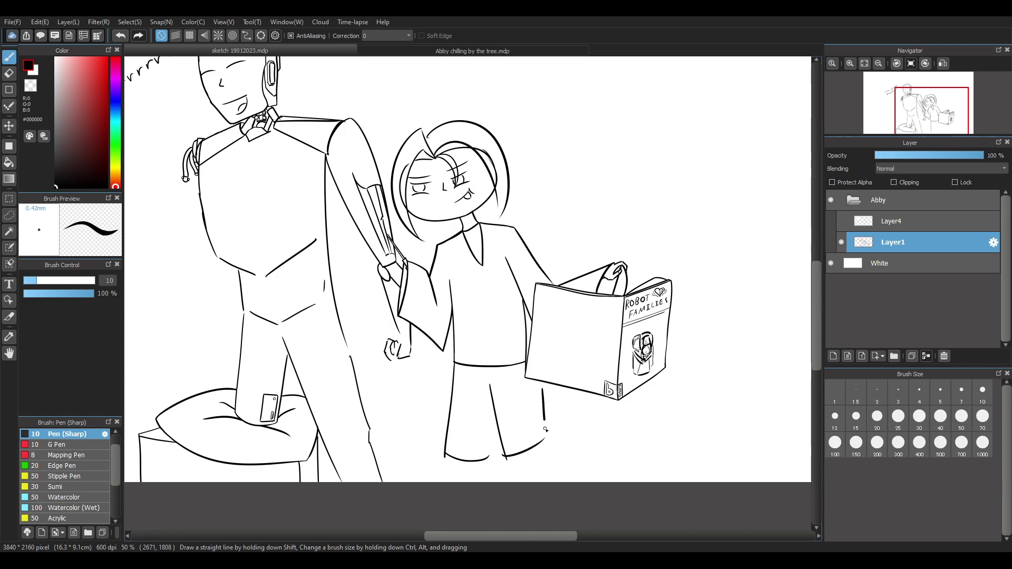
pyautogui.hotkey('ctrl', 'z')
pyautogui.hotkey('ctrl', 'z')
pyautogui.hotkey('ctrl', 'z')
# Try different inner seam and outer side lines for the shorts leg nearest the bag, and undo them
pyautogui.moveTo(491, 387)
pyautogui.mouseDown()
pyautogui.moveTo(508, 457)
pyautogui.moveTo(553, 452)
pyautogui.mouseUp()
pyautogui.hotkey('ctrl', 'z')
pyautogui.moveTo(544, 387); pyautogui.dragTo(557, 450)
pyautogui.hotkey('ctrl', 'z')
pyautogui.moveTo(542, 382); pyautogui.dragTo(550, 455)
pyautogui.hotkey('ctrl', 'z')
pyautogui.moveTo(545, 386); pyautogui.dragTo(569, 460)
pyautogui.hotkey('ctrl', 'z')
pyautogui.hotkey('ctrl', 'z')
pyautogui.hotkey('ctrl', 'z')
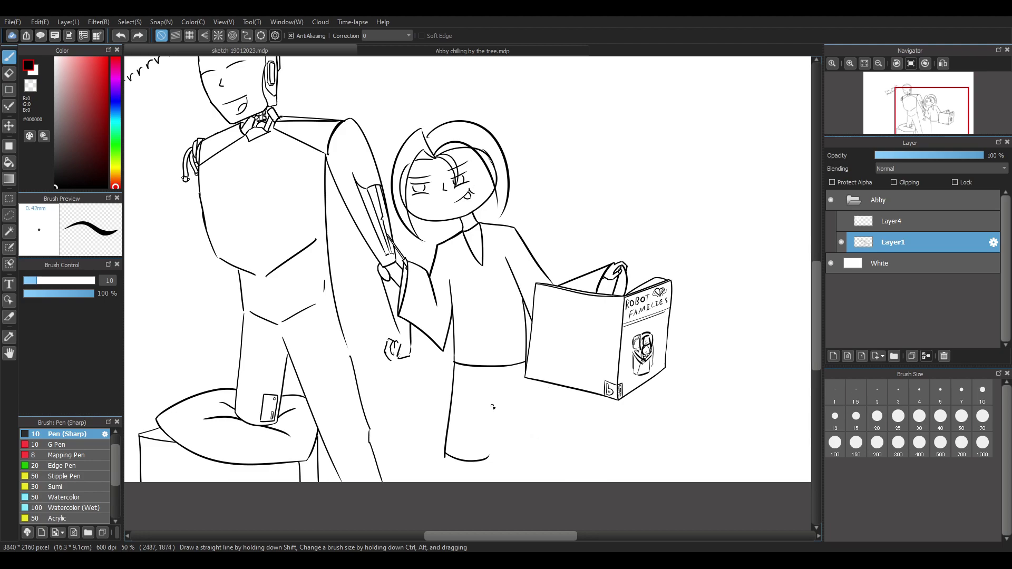
# Try a longer outer line for the leg nearest the robot, undo it, and clear the restored selection around the bag illustration
pyautogui.hotkey('ctrl', 'z')
pyautogui.moveTo(456, 365); pyautogui.dragTo(443, 480)
pyautogui.hotkey('ctrl', 'z')
pyautogui.moveTo(456, 366); pyautogui.dragTo(452, 475)
pyautogui.hotkey('ctrl', 'z')
pyautogui.hotkey('ctrl', 'z')
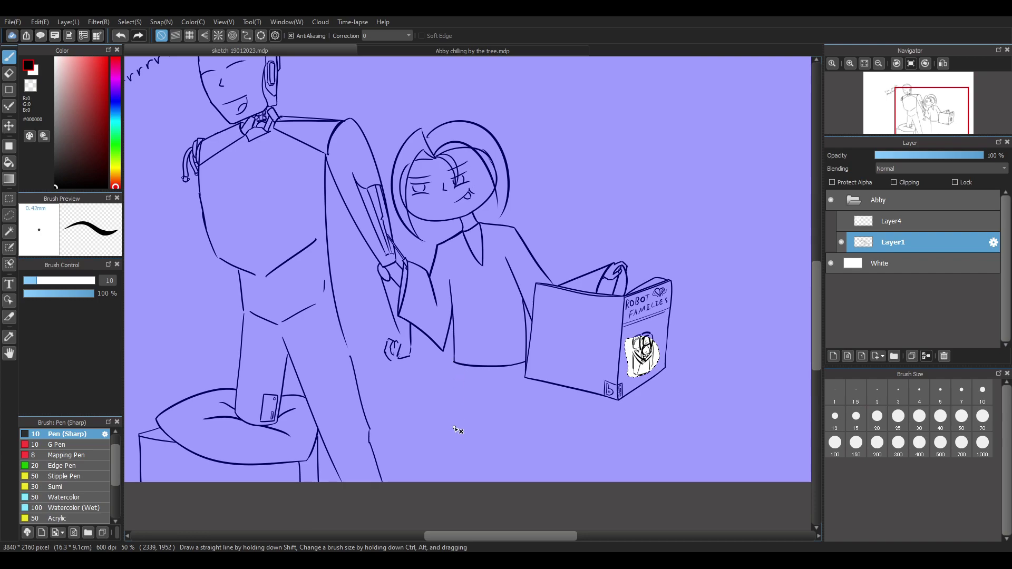
pyautogui.hotkey('ctrl', 'd')
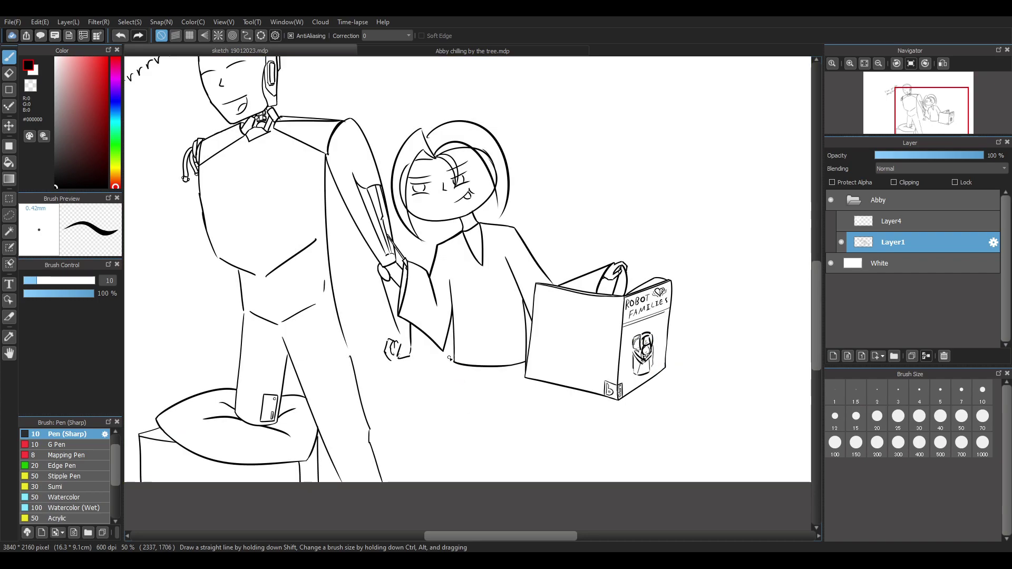
# Try to draw long trouser legs running from the girl's top down to the canvas edge, and undo them
pyautogui.moveTo(451, 364); pyautogui.dragTo(446, 478)
pyautogui.hotkey('ctrl', 'z')
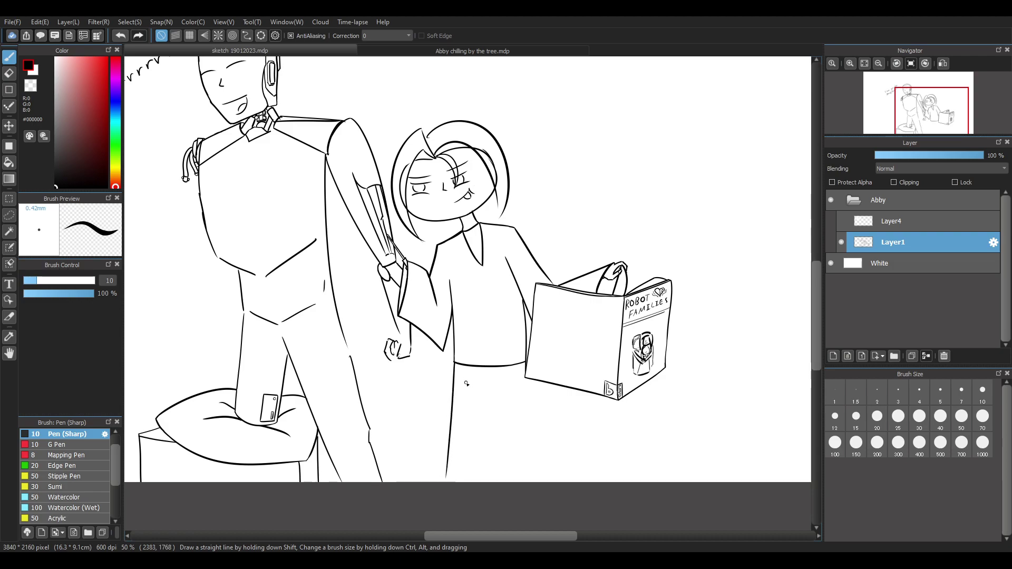
pyautogui.moveTo(496, 385); pyautogui.dragTo(476, 488)
pyautogui.moveTo(500, 387); pyautogui.dragTo(515, 488)
pyautogui.hotkey('ctrl', 'z')
pyautogui.hotkey('ctrl', 'z')
pyautogui.hotkey('ctrl', 'z')
# Draw a curved hem and a vertical inner seam for the leg nearest the robot, undoing the attempted second leg
pyautogui.moveTo(448, 451); pyautogui.dragTo(499, 459)
pyautogui.moveTo(496, 401)
pyautogui.mouseDown()
pyautogui.moveTo(495, 460)
pyautogui.moveTo(556, 454)
pyautogui.mouseUp()
pyautogui.moveTo(547, 397); pyautogui.dragTo(554, 463)
pyautogui.hotkey('ctrl', 'z')
pyautogui.hotkey('ctrl', 'z')
pyautogui.moveTo(496, 399)
pyautogui.mouseDown()
pyautogui.moveTo(508, 465)
pyautogui.moveTo(562, 452)
pyautogui.mouseUp()
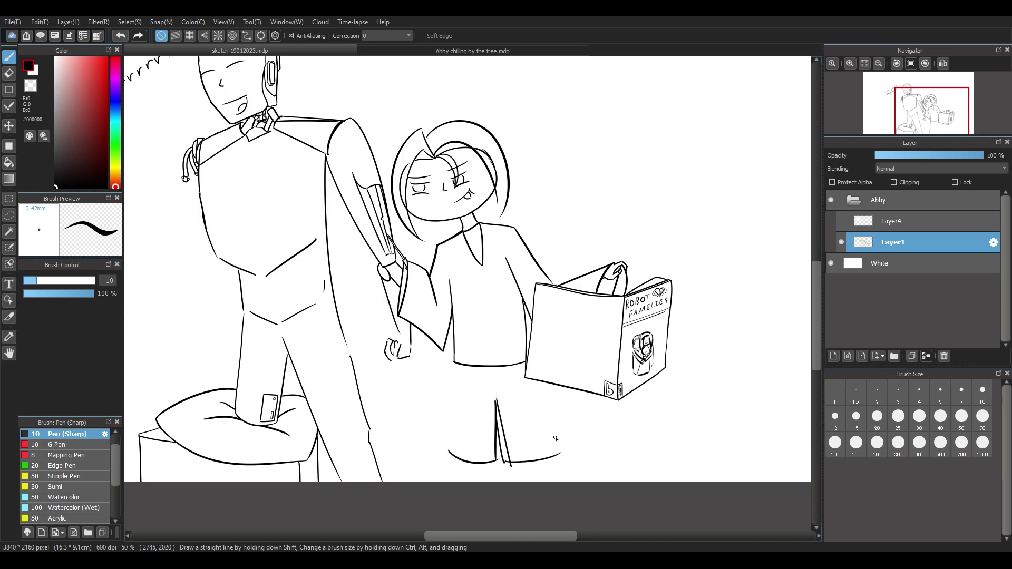
pyautogui.hotkey('ctrl', 'z')
pyautogui.hotkey('ctrl', 'z')
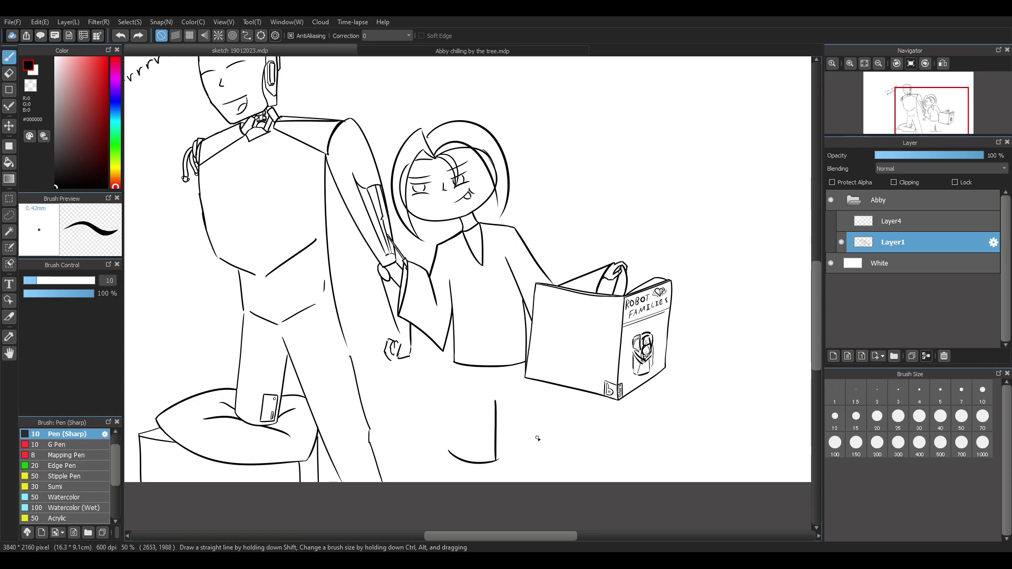
# Examine the partly drawn legs beside the bag from close up and within the whole picture
pyautogui.moveTo(1010, 63)
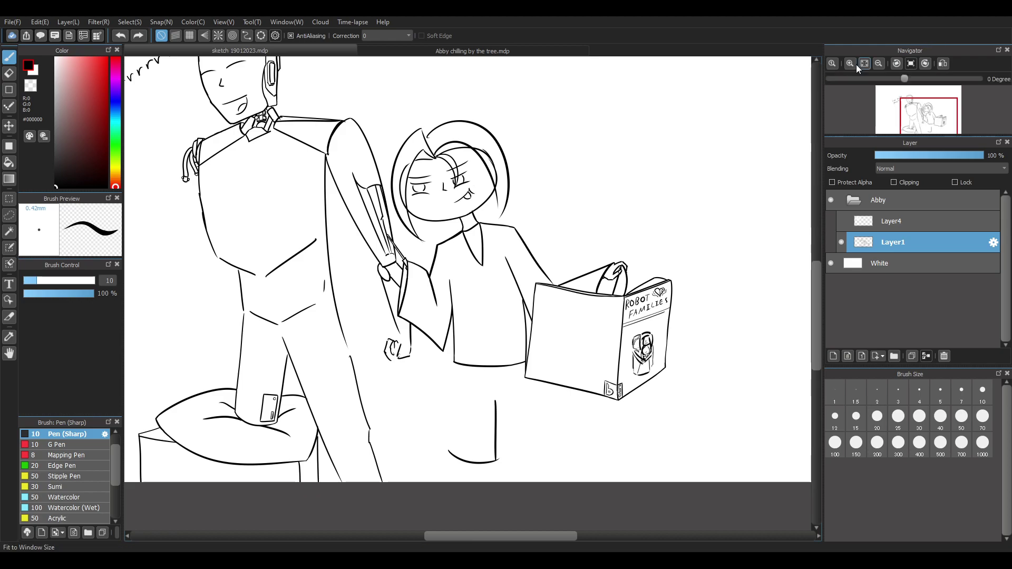
pyautogui.scroll(-1, 576, 230)
pyautogui.scroll(-1, 576, 229)
pyautogui.scroll(1, 530, 241)
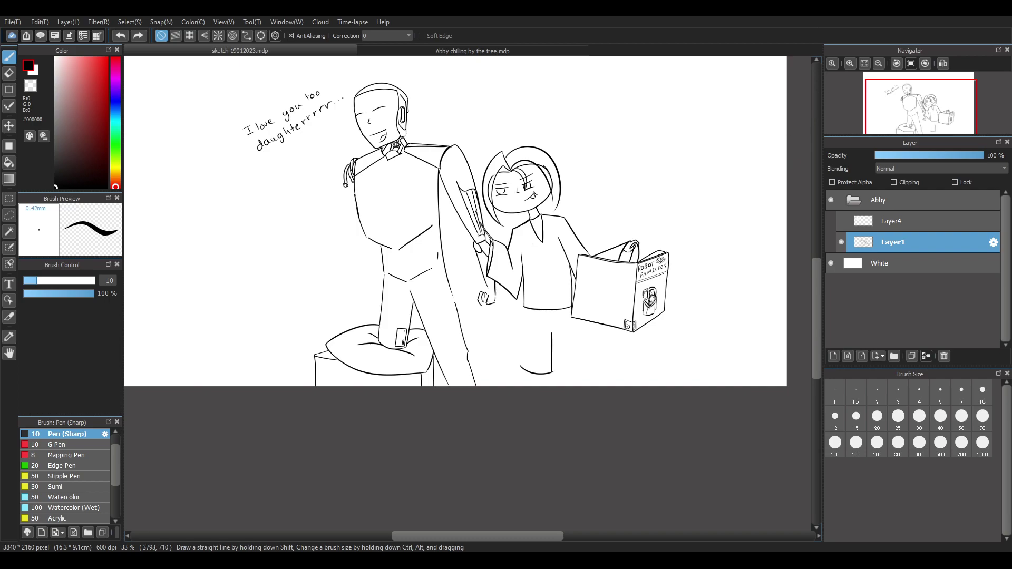
pyautogui.scroll(2, 578, 341)
pyautogui.scroll(-2, 575, 352)
pyautogui.scroll(2, 627, 315)
pyautogui.scroll(-2, 652, 327)
pyautogui.scroll(2, 652, 298)
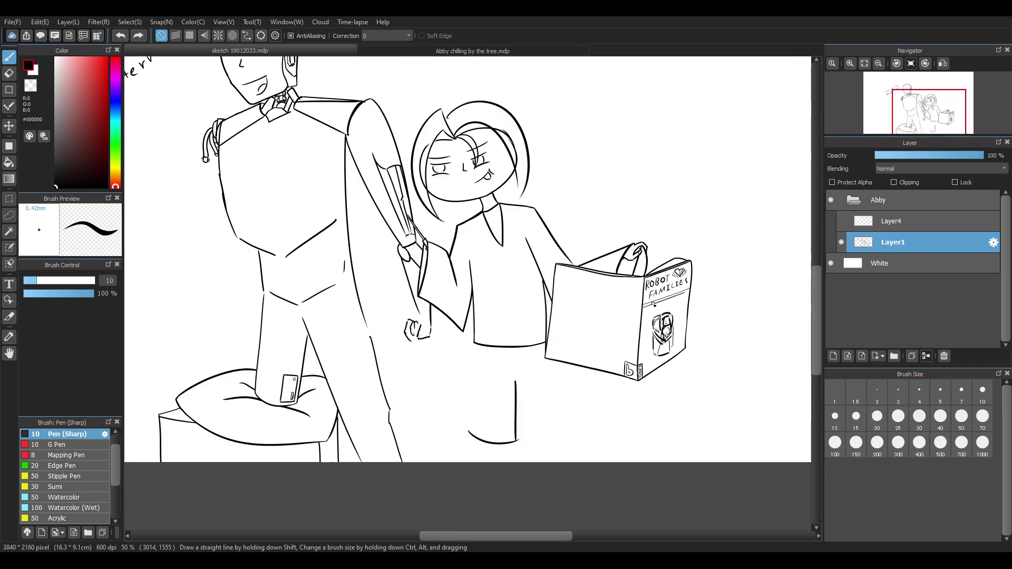
pyautogui.scroll(2, 685, 296)
pyautogui.scroll(-2, 612, 394)
pyautogui.scroll(3, 622, 422)
pyautogui.scroll(-1, 594, 445)
pyautogui.scroll(2, 464, 409)
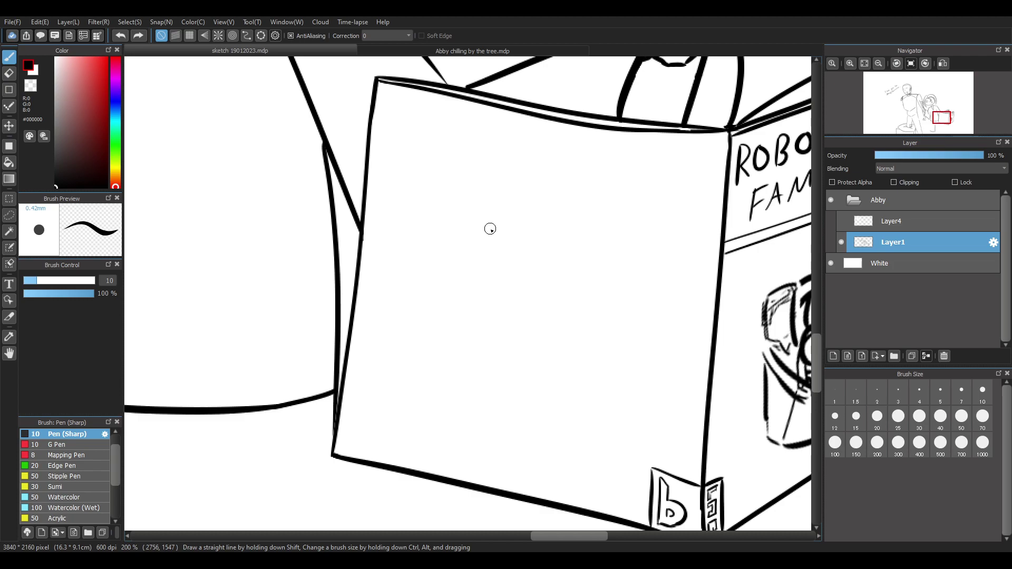
pyautogui.scroll(-5, 584, 207)
pyautogui.scroll(4, 518, 216)
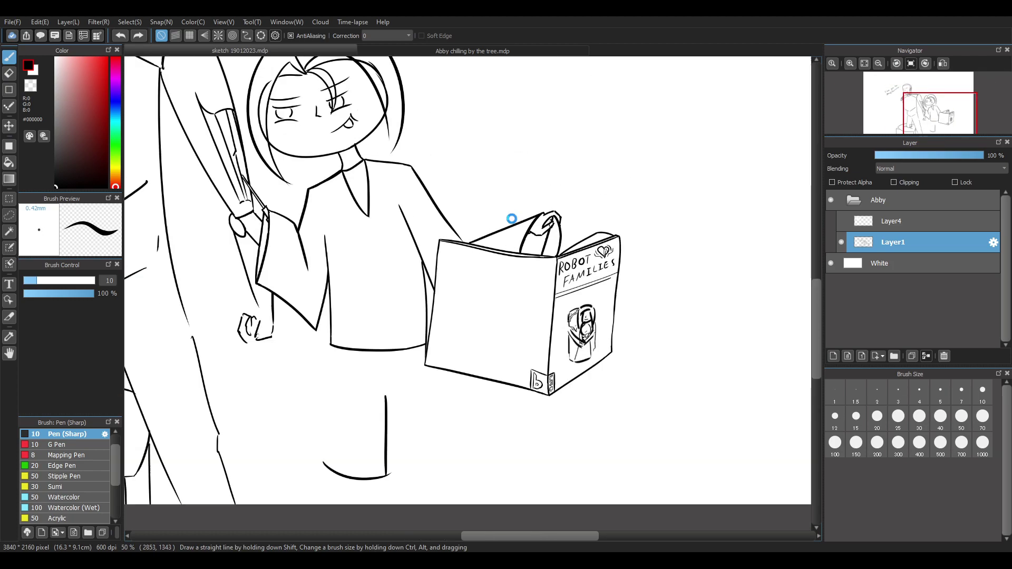
pyautogui.scroll(-4, 510, 252)
pyautogui.scroll(1, 344, 243)
pyautogui.scroll(-1, 344, 244)
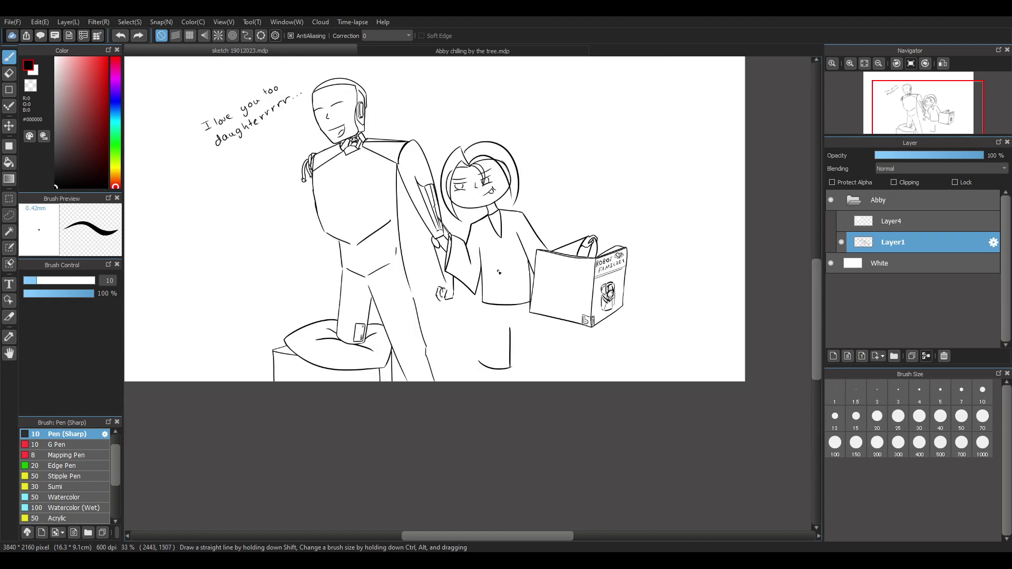
pyautogui.scroll(2, 502, 259)
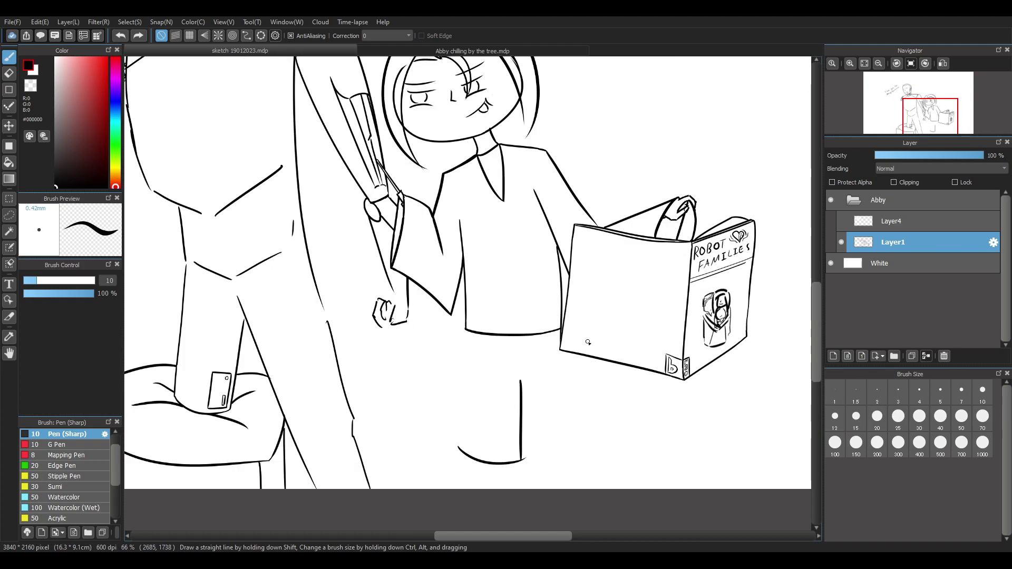
pyautogui.scroll(1, 589, 343)
pyautogui.scroll(-3, 642, 357)
pyautogui.scroll(2, 649, 393)
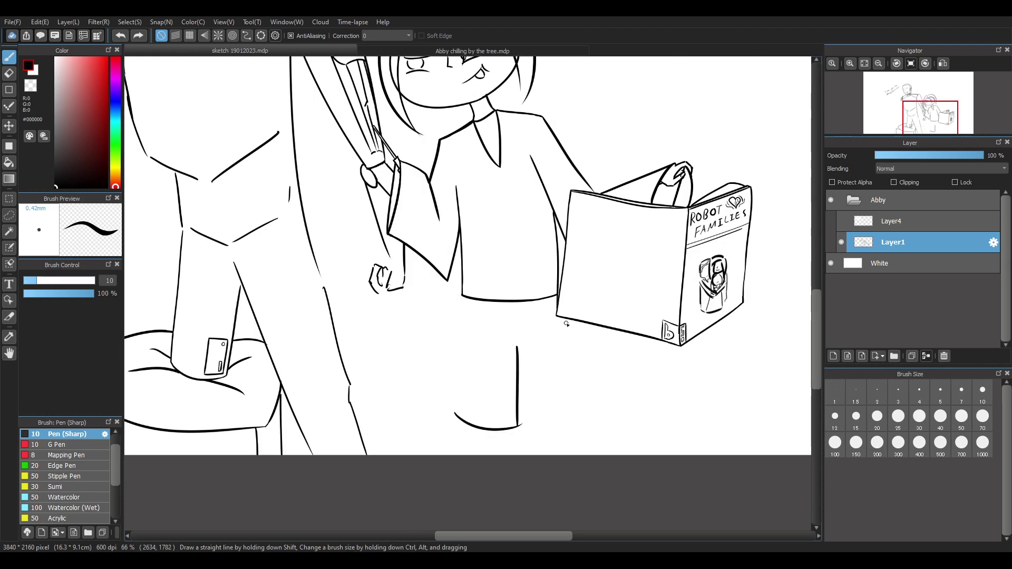
# Try a slanted inner seam and a curved hem for the shorts leg nearest the bag
pyautogui.moveTo(514, 342); pyautogui.dragTo(534, 442)
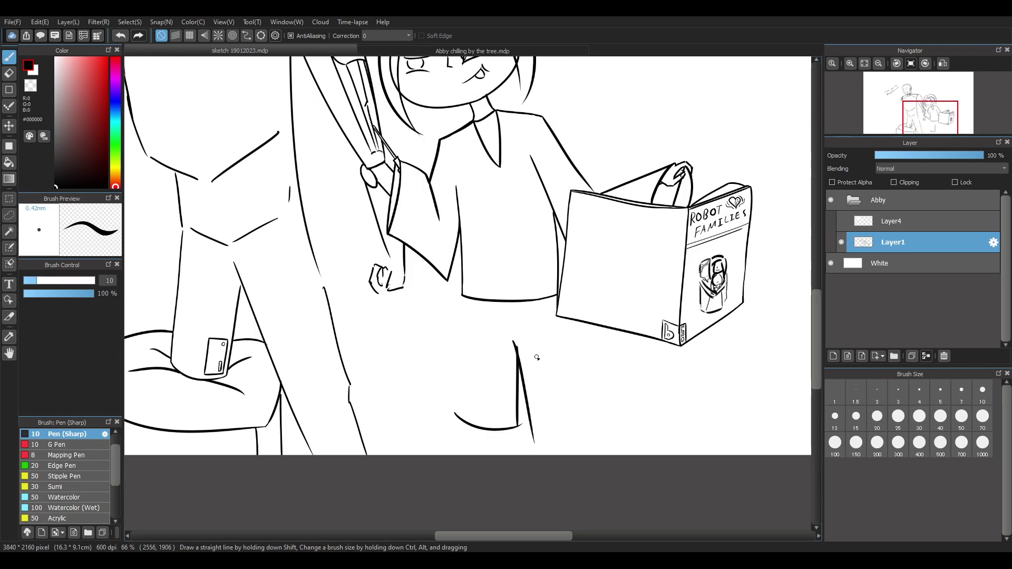
pyautogui.hotkey('ctrl', 'z')
pyautogui.moveTo(514, 340); pyautogui.dragTo(533, 447)
pyautogui.hotkey('ctrl', 'z')
pyautogui.moveTo(517, 338)
pyautogui.mouseDown()
pyautogui.moveTo(537, 433)
pyautogui.moveTo(520, 345)
pyautogui.moveTo(532, 419)
pyautogui.moveTo(611, 410)
pyautogui.mouseUp()
pyautogui.hotkey('ctrl', 'z')
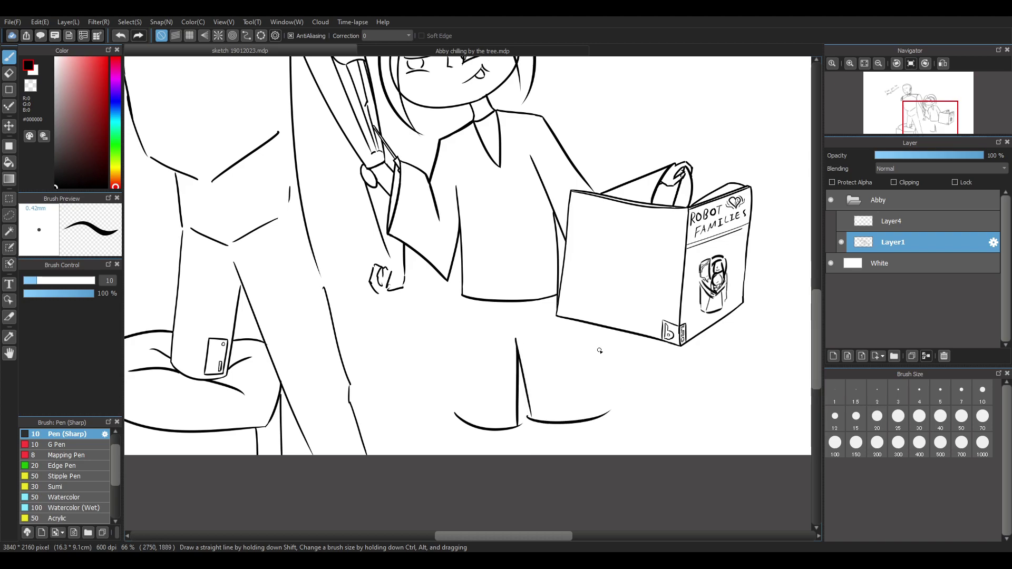
# Draw that leg's outer side line from the bag's lower edge and redraw its hem to meet it
pyautogui.moveTo(591, 327); pyautogui.dragTo(612, 411)
pyautogui.hotkey('ctrl', 'z')
pyautogui.hotkey('ctrl', 'z')
pyautogui.moveTo(590, 326); pyautogui.dragTo(610, 406)
pyautogui.hotkey('ctrl', 'z')
pyautogui.moveTo(591, 322); pyautogui.dragTo(610, 401)
pyautogui.hotkey('ctrl', 'z')
pyautogui.hotkey('ctrl', 'z')
pyautogui.moveTo(589, 327)
pyautogui.mouseDown()
pyautogui.moveTo(620, 440)
pyautogui.moveTo(620, 418)
pyautogui.mouseUp()
pyautogui.hotkey('ctrl', 'z')
pyautogui.moveTo(531, 422); pyautogui.dragTo(612, 397)
pyautogui.hotkey('ctrl', 'z')
pyautogui.moveTo(532, 422); pyautogui.dragTo(632, 404)
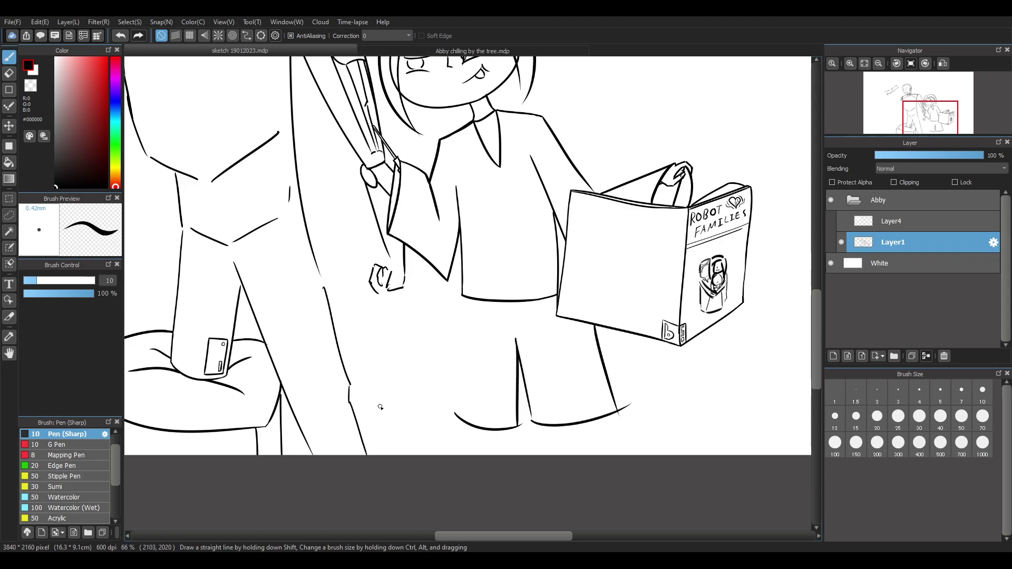
# Add the outer side line of the leg nearest the robot, and undo the whole shorts outline
pyautogui.moveTo(460, 297); pyautogui.dragTo(441, 398)
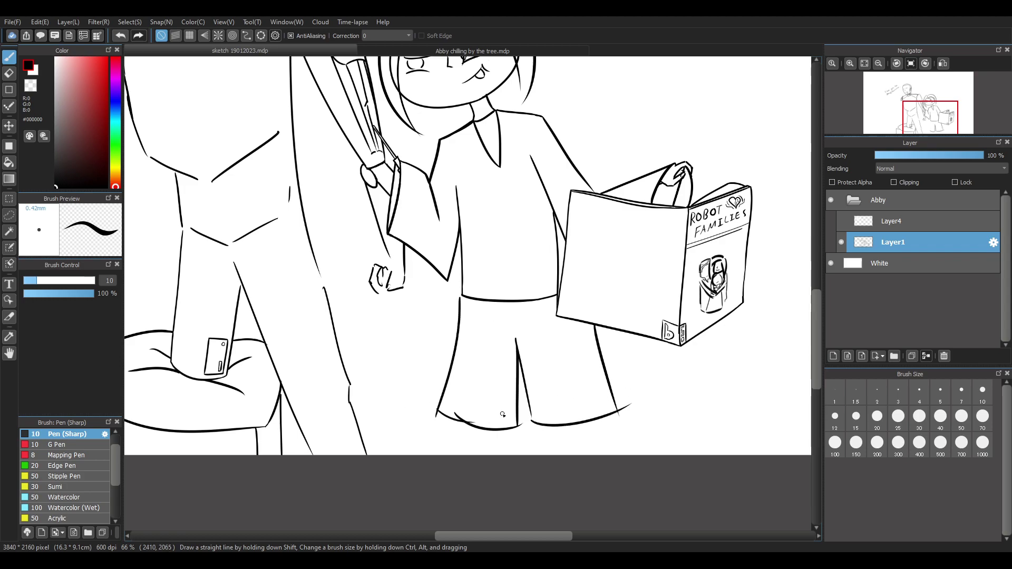
pyautogui.hotkey('ctrl', 'z')
pyautogui.hotkey('ctrl', 'z')
pyautogui.hotkey('ctrl', 'z')
pyautogui.hotkey('ctrl', 'z')
pyautogui.hotkey('ctrl', 'z')
pyautogui.moveTo(462, 299); pyautogui.dragTo(443, 416)
pyautogui.hotkey('ctrl', 'z')
pyautogui.hotkey('ctrl', 'z')
pyautogui.hotkey('ctrl', 'z')
# Redraw the shorts leg nearest the robot with a slanted outer line from the top's corner, a hem and an inner seam
pyautogui.moveTo(460, 296); pyautogui.dragTo(443, 418)
pyautogui.hotkey('ctrl', 'z')
pyautogui.moveTo(460, 297); pyautogui.dragTo(440, 401)
pyautogui.hotkey('ctrl', 'z')
pyautogui.moveTo(461, 295); pyautogui.dragTo(434, 419)
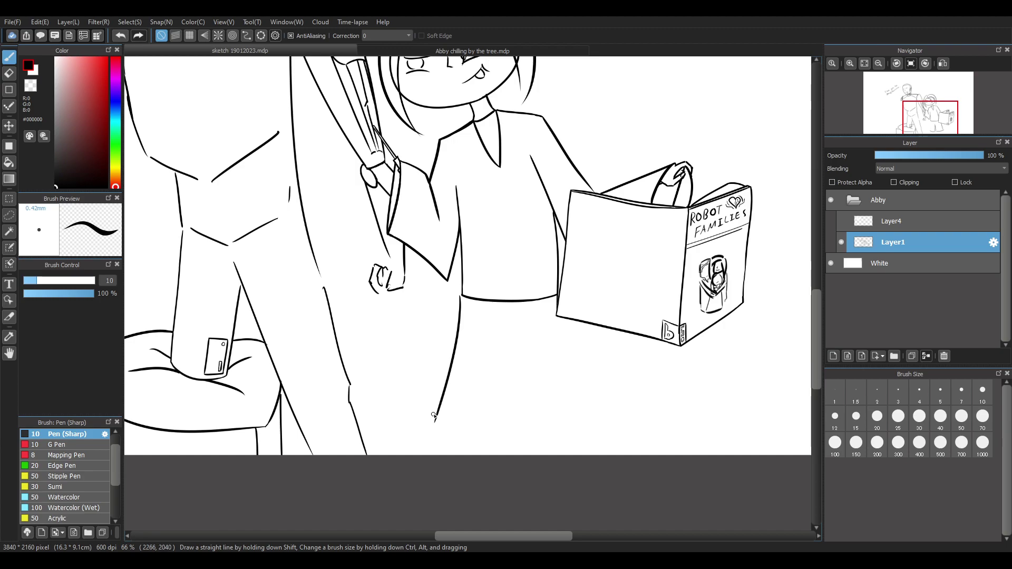
pyautogui.hotkey('ctrl', 'z')
pyautogui.moveTo(461, 297)
pyautogui.mouseDown()
pyautogui.moveTo(440, 413)
pyautogui.moveTo(507, 432)
pyautogui.mouseUp()
# Try to draw the second shorts leg with a curved inner seam, a hem and an outer side line
pyautogui.moveTo(518, 376)
pyautogui.mouseDown()
pyautogui.moveTo(510, 431)
pyautogui.moveTo(617, 435)
pyautogui.mouseUp()
pyautogui.hotkey('ctrl', 'z')
pyautogui.hotkey('ctrl', 'z')
pyautogui.moveTo(520, 355)
pyautogui.mouseDown()
pyautogui.moveTo(541, 426)
pyautogui.moveTo(592, 422)
pyautogui.mouseUp()
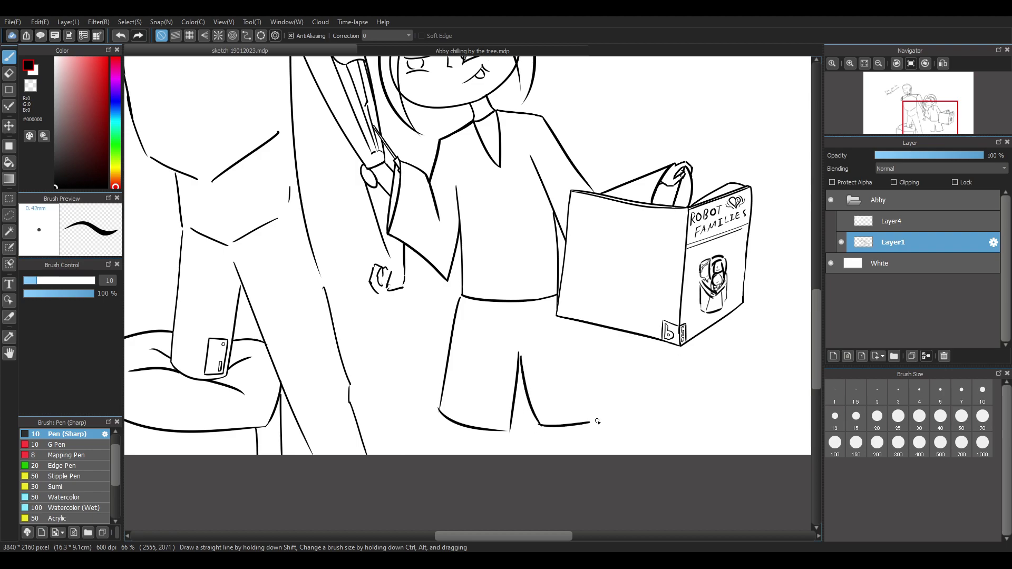
pyautogui.moveTo(596, 354); pyautogui.dragTo(607, 424)
pyautogui.hotkey('ctrl', 'z')
pyautogui.hotkey('ctrl', 'z')
pyautogui.hotkey('ctrl', 'z')
# Try the second leg's inner seam and hem again, and undo back to the first leg's outer line
pyautogui.moveTo(521, 372); pyautogui.dragTo(537, 422)
pyautogui.hotkey('ctrl', 'z')
pyautogui.moveTo(519, 345)
pyautogui.mouseDown()
pyautogui.moveTo(547, 425)
pyautogui.moveTo(620, 411)
pyautogui.mouseUp()
pyautogui.hotkey('ctrl', 'z')
pyautogui.hotkey('ctrl', 'z')
pyautogui.hotkey('ctrl', 'z')
pyautogui.hotkey('ctrl', 'z')
# Draw both curved hems of the shorts and two inner seam lines forming a narrow upturned V between the legs
pyautogui.moveTo(440, 414); pyautogui.dragTo(510, 417)
pyautogui.moveTo(515, 348); pyautogui.dragTo(517, 402)
pyautogui.moveTo(516, 350); pyautogui.dragTo(528, 419)
pyautogui.moveTo(529, 420); pyautogui.dragTo(592, 414)
# Draw the second leg's slanted outer side line from the bag's lower edge down to hem level
pyautogui.moveTo(576, 326); pyautogui.dragTo(612, 414)
pyautogui.hotkey('ctrl', 'z')
pyautogui.hotkey('ctrl', 'z')
pyautogui.moveTo(591, 330); pyautogui.dragTo(616, 416)
pyautogui.hotkey('ctrl', 'z')
pyautogui.moveTo(586, 324); pyautogui.dragTo(613, 406)
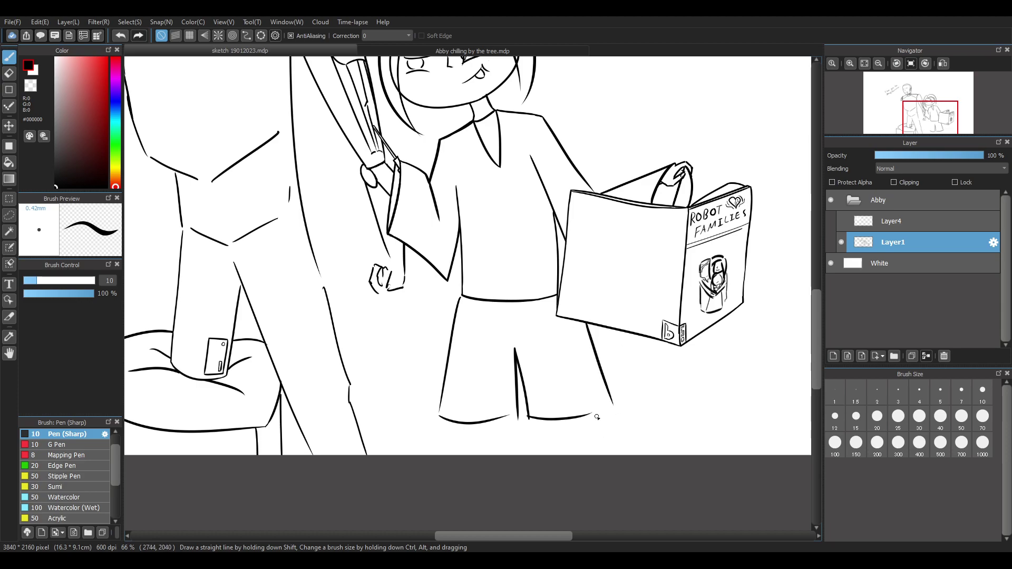
# Extend the second leg's hem in a rising curve until it meets the outer side line
pyautogui.moveTo(548, 419); pyautogui.dragTo(616, 394)
pyautogui.hotkey('ctrl', 'z')
pyautogui.moveTo(538, 421)
pyautogui.mouseDown()
pyautogui.moveTo(621, 394)
pyautogui.moveTo(612, 399)
pyautogui.mouseUp()
pyautogui.hotkey('ctrl', 'z')
pyautogui.hotkey('ctrl', 'z')
pyautogui.scroll(-2, 577, 246)
pyautogui.scroll(2, 583, 232)
pyautogui.scroll(-2, 567, 369)
pyautogui.scroll(3, 547, 413)
pyautogui.scroll(-2, 598, 383)
pyautogui.scroll(3, 645, 368)
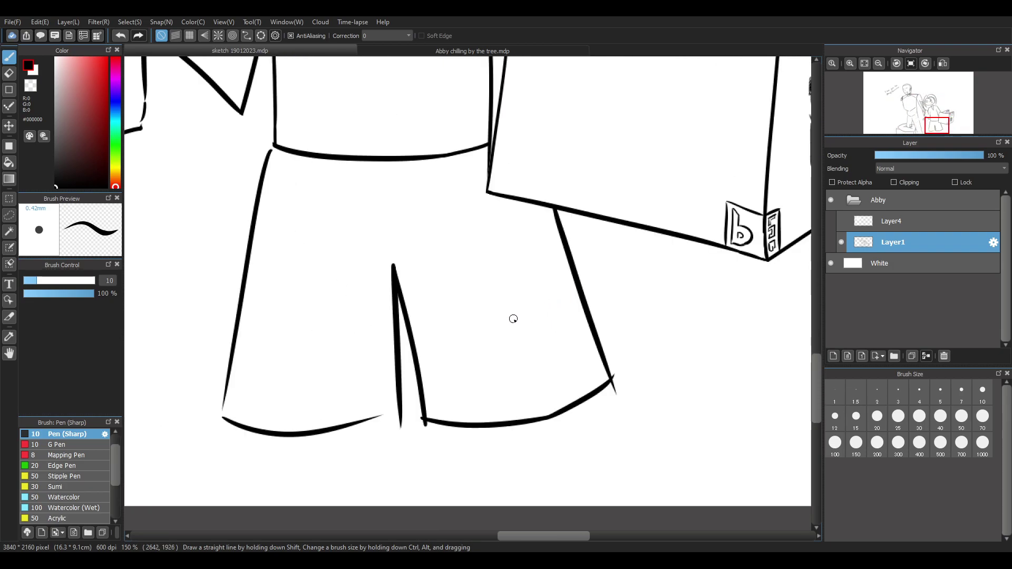
# Draw a tilted four-sided patch on the second leg of the shorts, just above the hem
pyautogui.moveTo(475, 327); pyautogui.dragTo(498, 410)
pyautogui.hotkey('ctrl', 'z')
pyautogui.moveTo(475, 323)
pyautogui.mouseDown()
pyautogui.moveTo(496, 407)
pyautogui.moveTo(539, 304)
pyautogui.moveTo(560, 386)
pyautogui.mouseUp()
pyautogui.moveTo(498, 409); pyautogui.dragTo(560, 385)
pyautogui.hotkey('ctrl', 'z')
pyautogui.moveTo(499, 408); pyautogui.dragTo(564, 381)
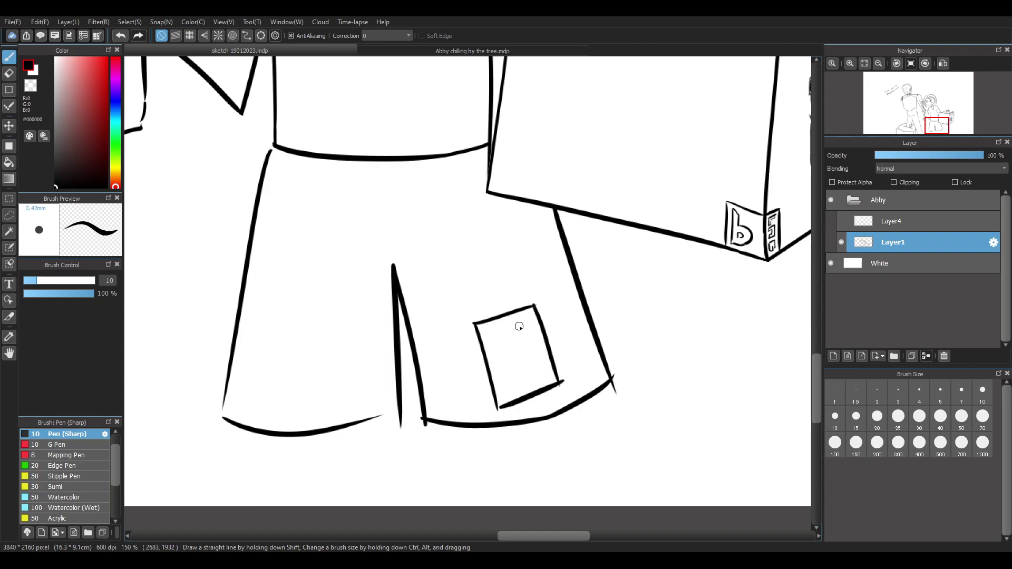
# Add short stitch marks across the patch's side edge nearest the inner seam, undoing the misplaced strokes
pyautogui.scroll(1, 517, 343)
pyautogui.moveTo(457, 341)
pyautogui.mouseDown()
pyautogui.moveTo(479, 336)
pyautogui.moveTo(484, 356)
pyautogui.moveTo(469, 360)
pyautogui.moveTo(489, 375)
pyautogui.moveTo(480, 392)
pyautogui.mouseUp()
pyautogui.hotkey('ctrl', 'z')
pyautogui.hotkey('ctrl', 'z')
pyautogui.moveTo(480, 392); pyautogui.dragTo(497, 408)
pyautogui.hotkey('ctrl', 'z')
pyautogui.hotkey('ctrl', 'z')
pyautogui.hotkey('ctrl', 'z')
pyautogui.hotkey('ctrl', 'z')
pyautogui.hotkey('ctrl', 'z')
pyautogui.moveTo(457, 331)
pyautogui.mouseDown()
pyautogui.moveTo(477, 331)
pyautogui.moveTo(499, 417)
pyautogui.mouseUp()
pyautogui.hotkey('ctrl', 'z')
# Add short stitch marks across the patch's outer side, upper and lower edges
pyautogui.moveTo(536, 310)
pyautogui.mouseDown()
pyautogui.moveTo(548, 305)
pyautogui.moveTo(560, 320)
pyautogui.moveTo(581, 379)
pyautogui.mouseUp()
pyautogui.moveTo(477, 308)
pyautogui.mouseDown()
pyautogui.moveTo(482, 320)
pyautogui.moveTo(529, 305)
pyautogui.mouseUp()
pyautogui.moveTo(509, 416)
pyautogui.mouseDown()
pyautogui.moveTo(517, 433)
pyautogui.moveTo(535, 426)
pyautogui.mouseUp()
pyautogui.moveTo(550, 401); pyautogui.dragTo(555, 414)
pyautogui.scroll(-4, 577, 332)
pyautogui.scroll(4, 567, 348)
pyautogui.scroll(-3, 354, 362)
pyautogui.scroll(3, 378, 336)
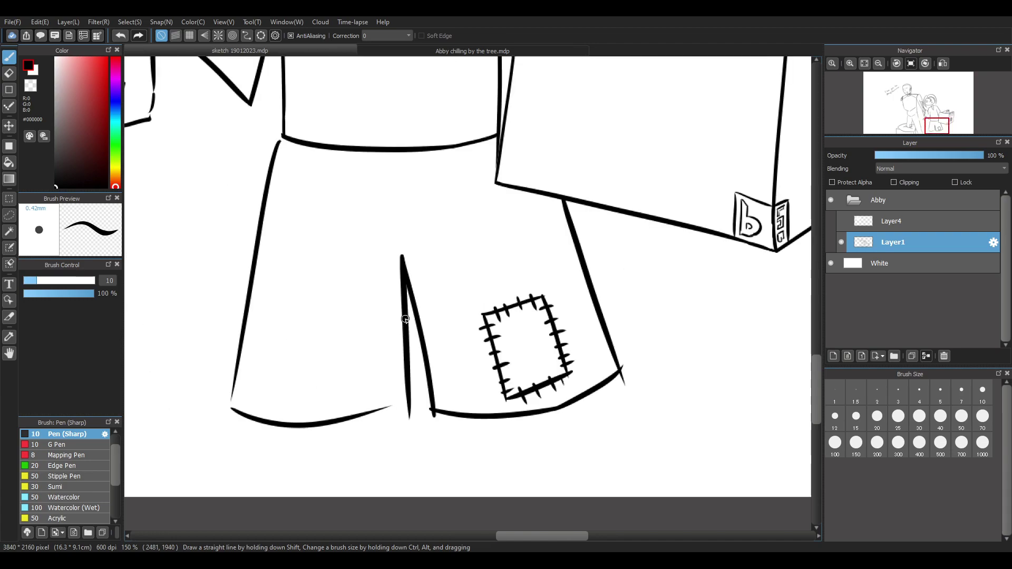
# Extend the first leg's outer side line down to meet the corner of its hem
pyautogui.scroll(2, 200, 403)
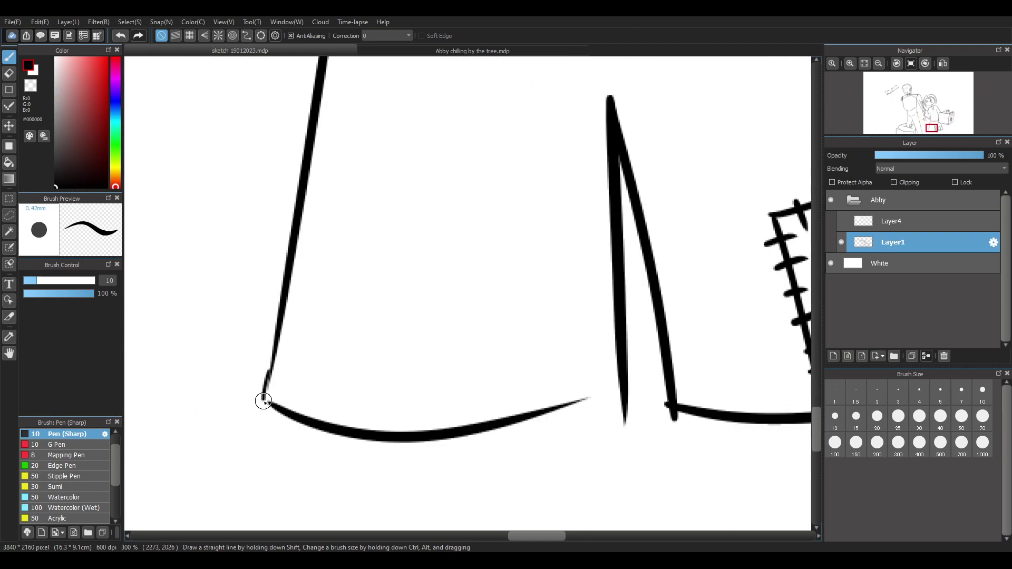
pyautogui.moveTo(272, 360); pyautogui.dragTo(270, 401)
pyautogui.hotkey('ctrl', 'z')
pyautogui.hotkey('ctrl', 'z')
pyautogui.moveTo(271, 360); pyautogui.dragTo(263, 399)
pyautogui.hotkey('ctrl', 'z')
pyautogui.moveTo(267, 350); pyautogui.dragTo(265, 400)
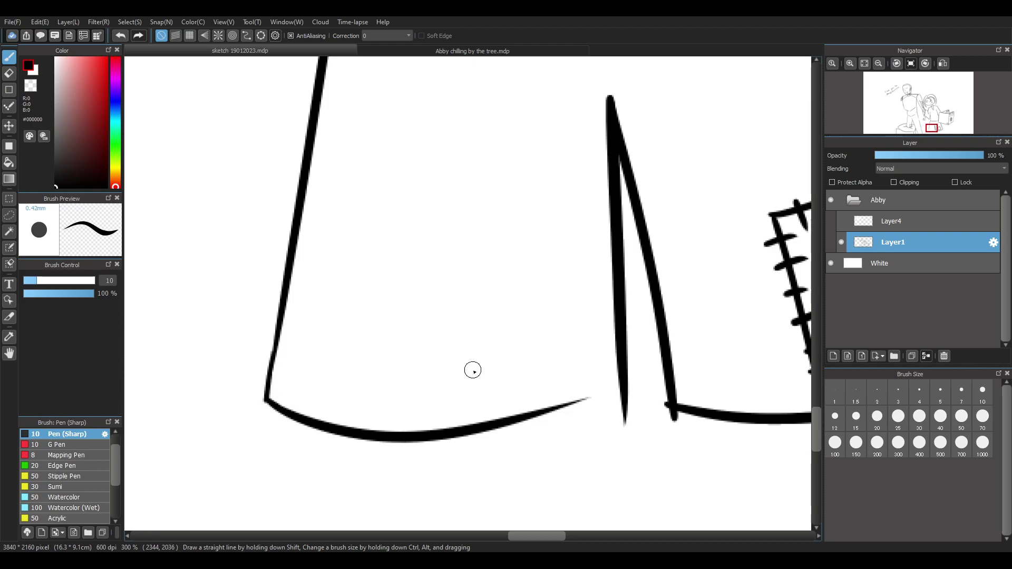
# Extend the first leg's hem up to its inner seam and erase the seam's overshoot below the hem
pyautogui.moveTo(521, 419); pyautogui.dragTo(617, 372)
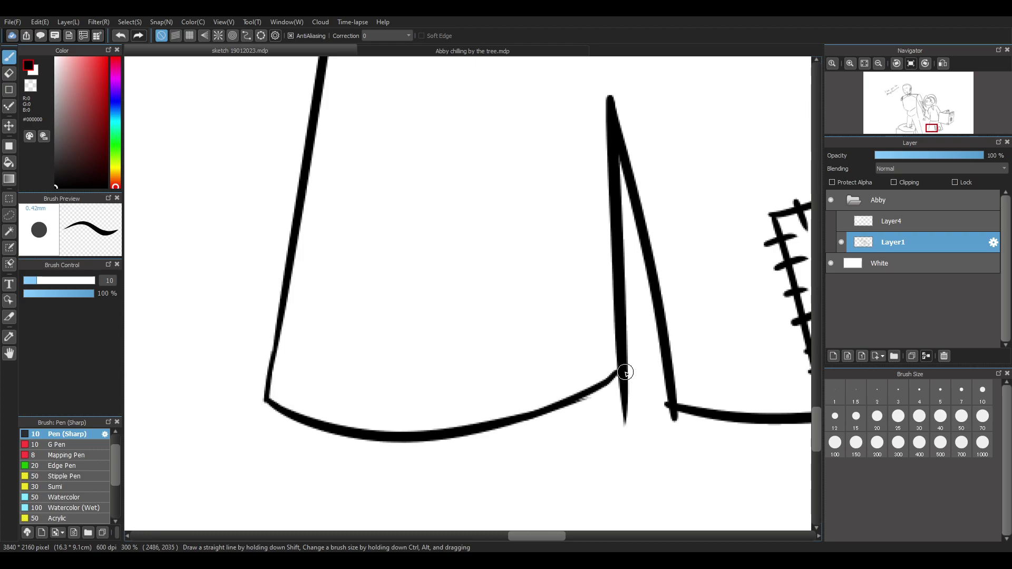
pyautogui.press('e')
pyautogui.moveTo(628, 439)
pyautogui.mouseDown()
pyautogui.moveTo(631, 385)
pyautogui.moveTo(569, 406)
pyautogui.mouseUp()
pyautogui.press('b')
pyautogui.hotkey('ctrl', 'z')
pyautogui.moveTo(617, 365); pyautogui.dragTo(574, 404)
# Erase the overshooting line ends at both corners of the second leg's hem
pyautogui.moveTo(554, 536); pyautogui.dragTo(586, 535)
pyautogui.press('e')
pyautogui.moveTo(688, 381)
pyautogui.mouseDown()
pyautogui.moveTo(673, 348)
pyautogui.moveTo(685, 329)
pyautogui.mouseUp()
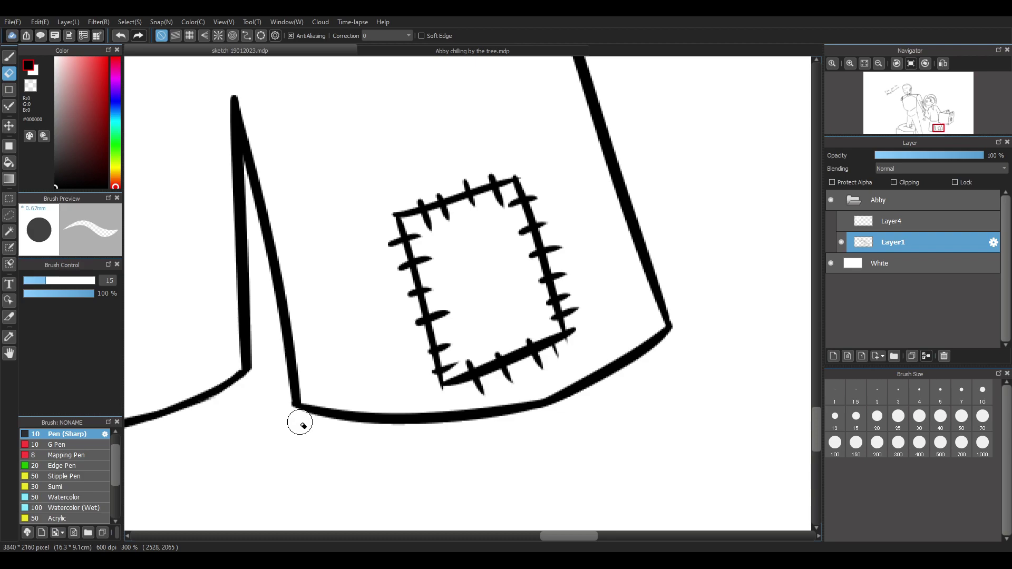
pyautogui.press('b')
# Join the shorts' outer line to the shirt's lower corner and draw a curved waistband line beneath the shirt hem
pyautogui.scroll(-6, 502, 401)
pyautogui.scroll(5, 398, 340)
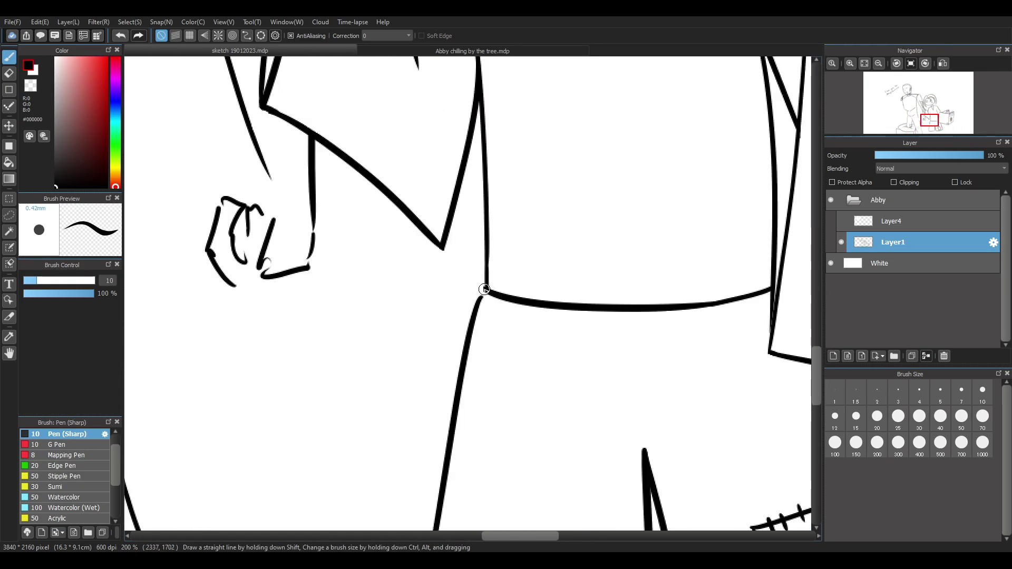
pyautogui.hotkey('ctrl', 'z')
pyautogui.moveTo(486, 291)
pyautogui.mouseDown()
pyautogui.moveTo(478, 313)
pyautogui.moveTo(637, 357)
pyautogui.mouseUp()
pyautogui.hotkey('ctrl', 'z')
pyautogui.moveTo(476, 314); pyautogui.dragTo(738, 320)
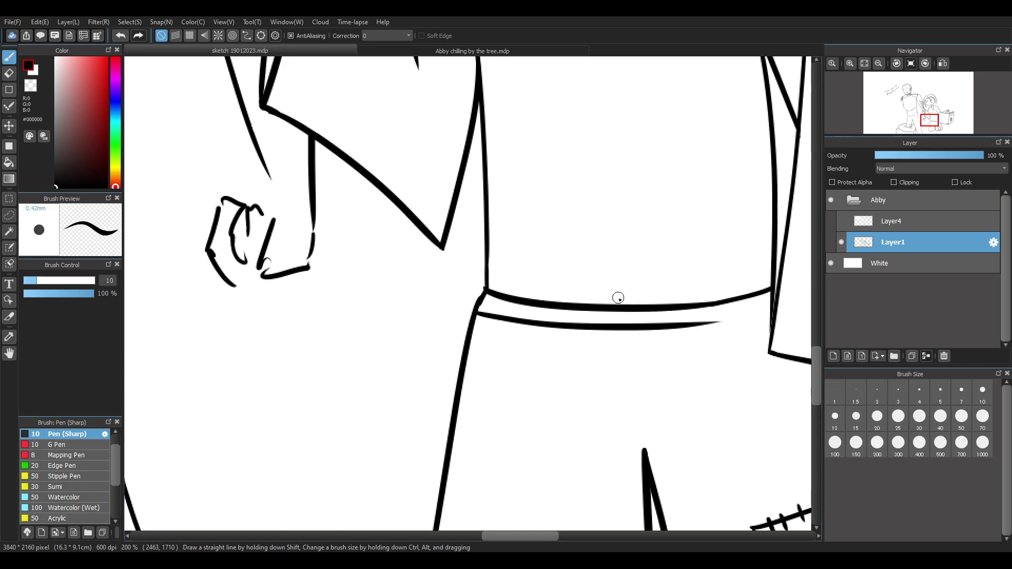
pyautogui.scroll(-4, 618, 297)
pyautogui.scroll(2, 569, 209)
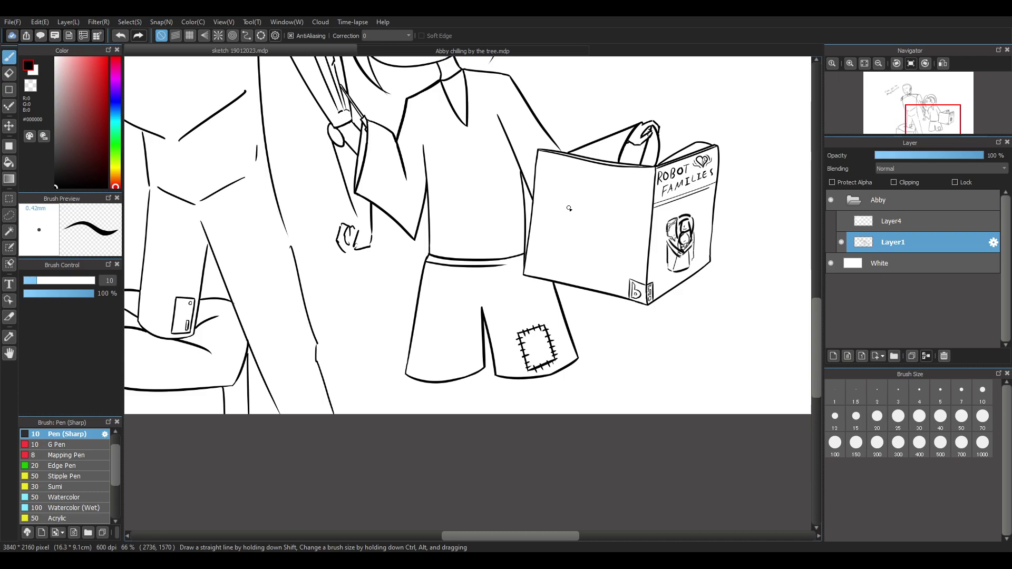
pyautogui.scroll(1, 570, 208)
pyautogui.scroll(-3, 579, 195)
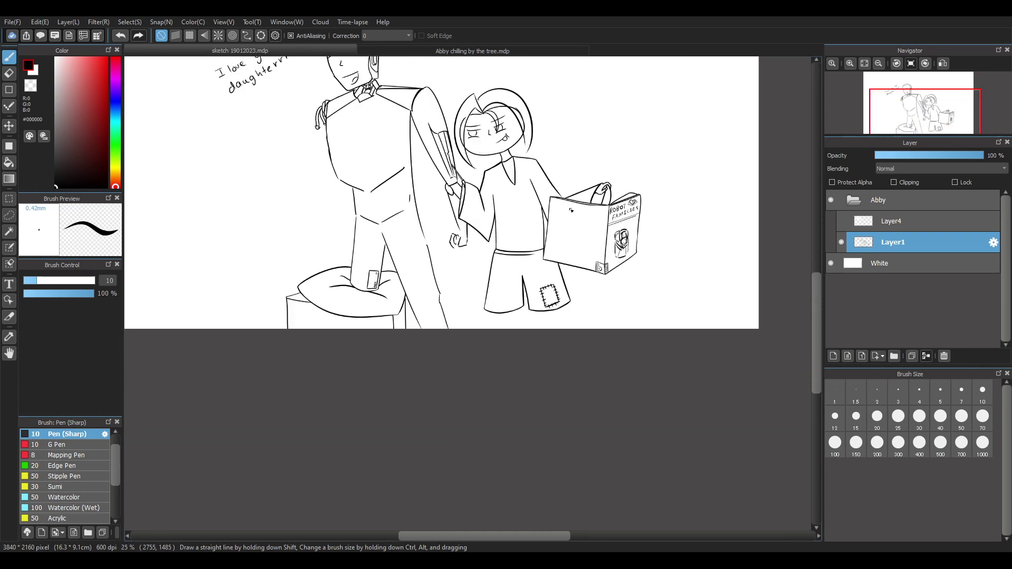
pyautogui.scroll(2, 553, 221)
pyautogui.scroll(2, 537, 310)
pyautogui.scroll(-2, 538, 312)
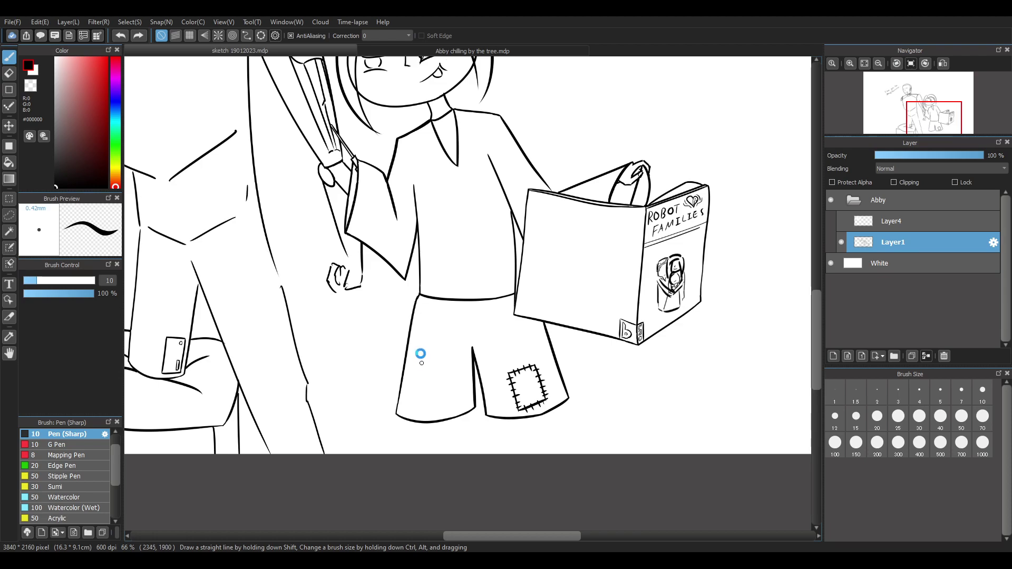
# Replace the waistband line with a slanted curve rising from the shorts' outer side toward the bag
pyautogui.hotkey('ctrl', 'z')
pyautogui.moveTo(419, 296); pyautogui.dragTo(512, 313)
pyautogui.hotkey('ctrl', 'z')
pyautogui.moveTo(412, 318); pyautogui.dragTo(520, 296)
pyautogui.hotkey('ctrl', 'z')
pyautogui.hotkey('ctrl', 'z')
pyautogui.hotkey('ctrl', 'z')
pyautogui.hotkey('ctrl', 'z')
pyautogui.moveTo(410, 321); pyautogui.dragTo(517, 296)
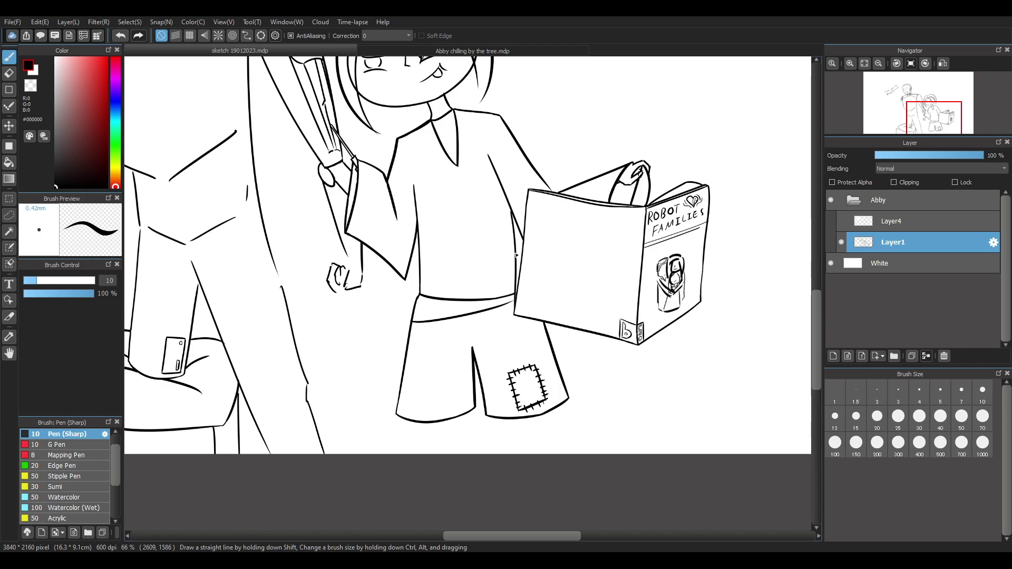
# Try a narrow holster outline with a short curved base alongside the shorts' outer line
pyautogui.scroll(-1, 406, 293)
pyautogui.scroll(3, 407, 296)
pyautogui.scroll(-1, 459, 291)
pyautogui.scroll(1, 505, 290)
pyautogui.moveTo(411, 243)
pyautogui.mouseDown()
pyautogui.moveTo(383, 363)
pyautogui.moveTo(397, 374)
pyautogui.mouseUp()
pyautogui.hotkey('ctrl', 'z')
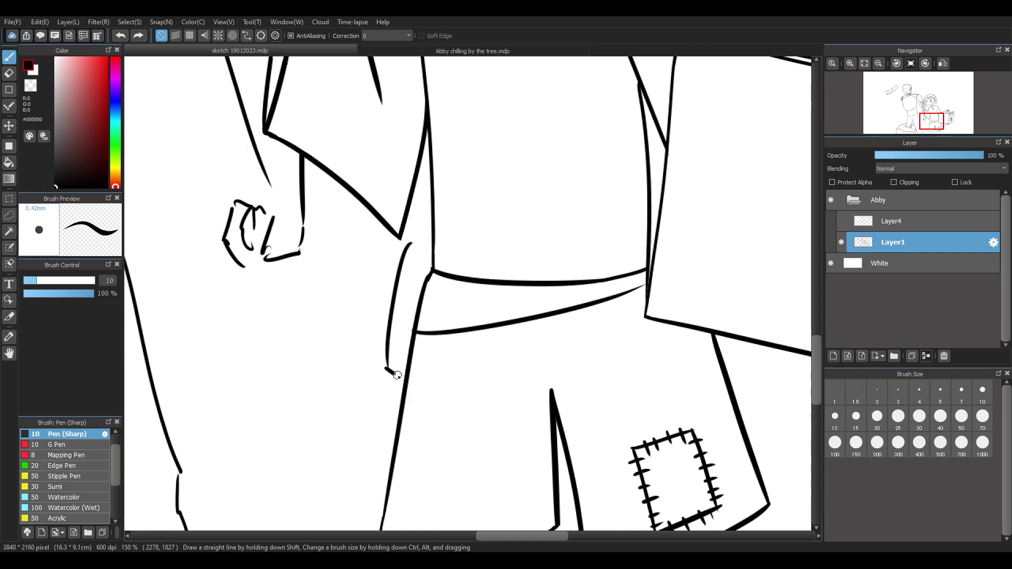
pyautogui.hotkey('ctrl', 'z')
pyautogui.hotkey('ctrl', 'z')
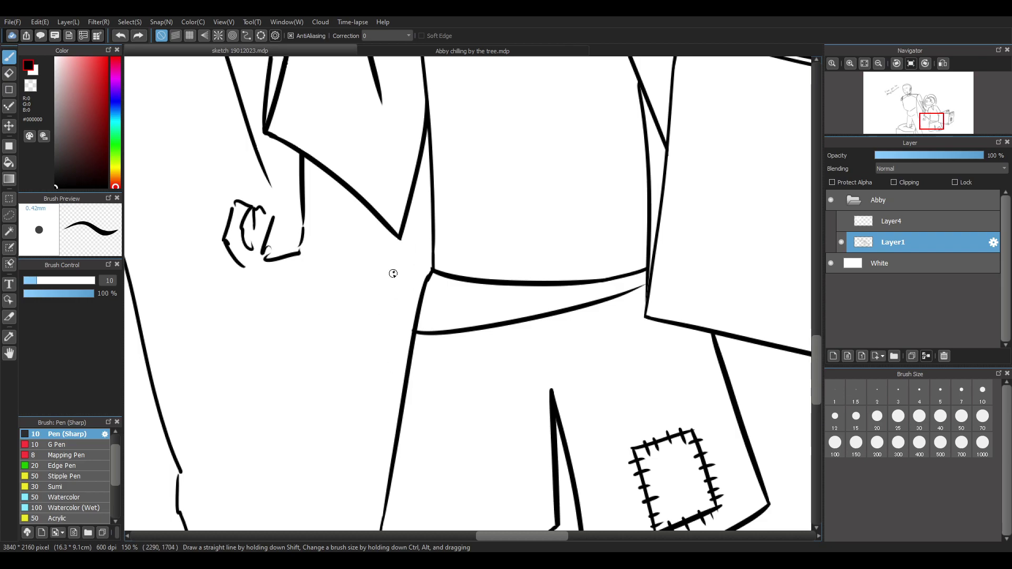
pyautogui.moveTo(394, 272); pyautogui.dragTo(366, 430)
pyautogui.hotkey('ctrl', 'z')
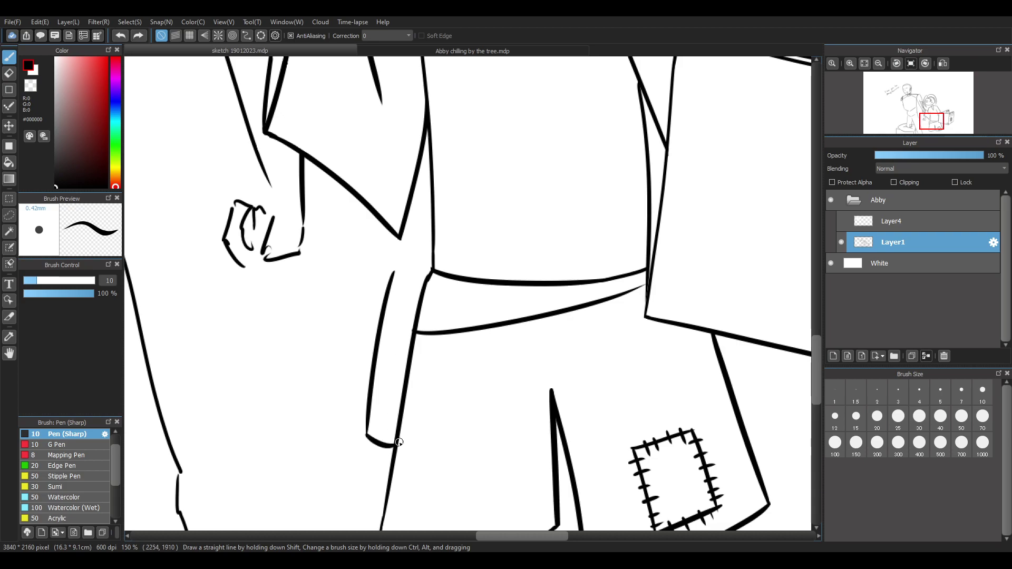
pyautogui.scroll(-4, 413, 329)
pyautogui.scroll(1, 483, 296)
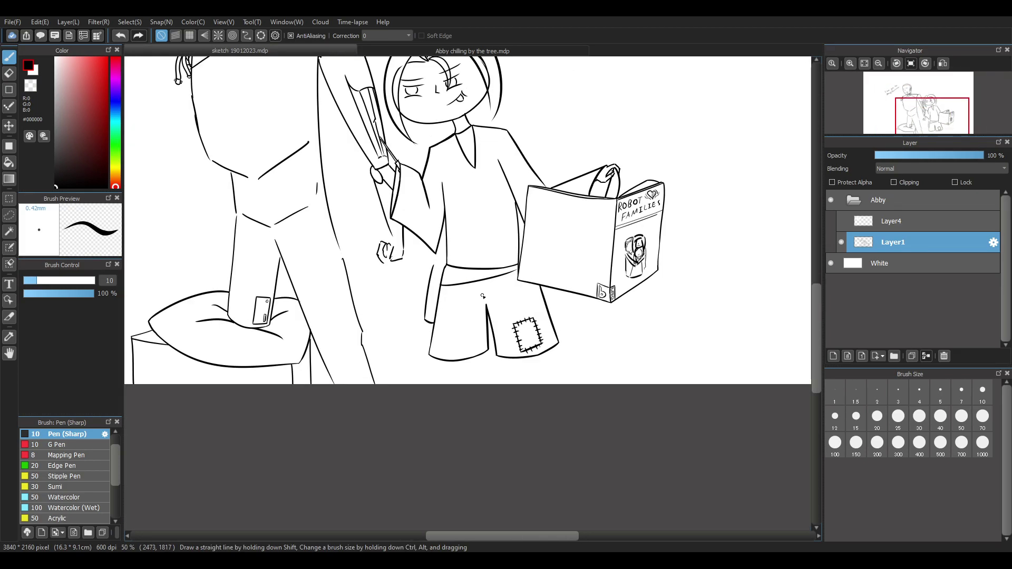
# Try longer side lines for the holster beside the shorts, and undo them
pyautogui.moveTo(433, 258); pyautogui.dragTo(419, 346)
pyautogui.hotkey('ctrl', 'z')
pyautogui.moveTo(427, 276); pyautogui.dragTo(415, 357)
pyautogui.hotkey('ctrl', 'z')
pyautogui.hotkey('ctrl', 'z')
pyautogui.moveTo(428, 262); pyautogui.dragTo(420, 345)
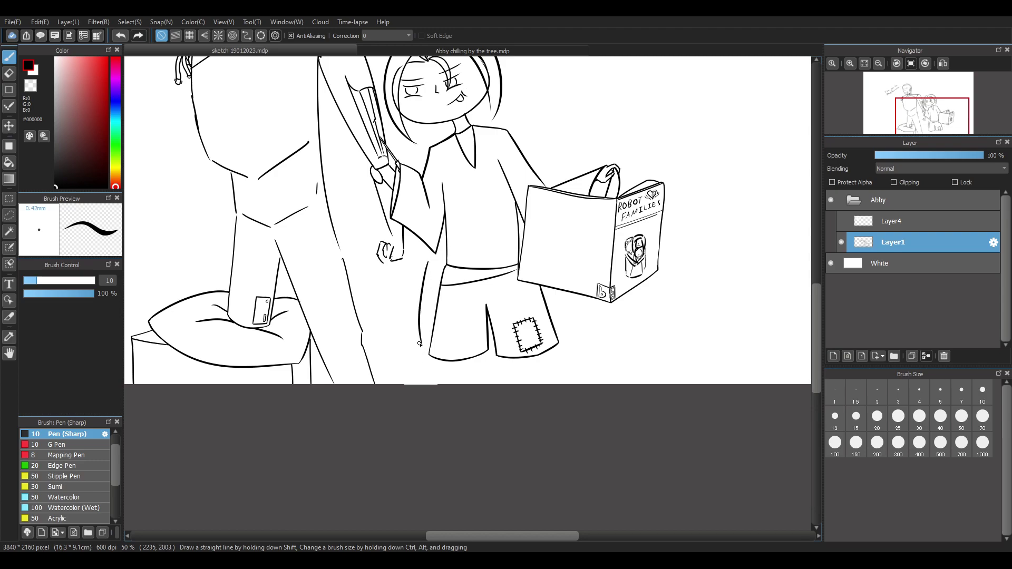
pyautogui.hotkey('ctrl', 'z')
pyautogui.moveTo(428, 269); pyautogui.dragTo(416, 350)
pyautogui.hotkey('ctrl', 'z')
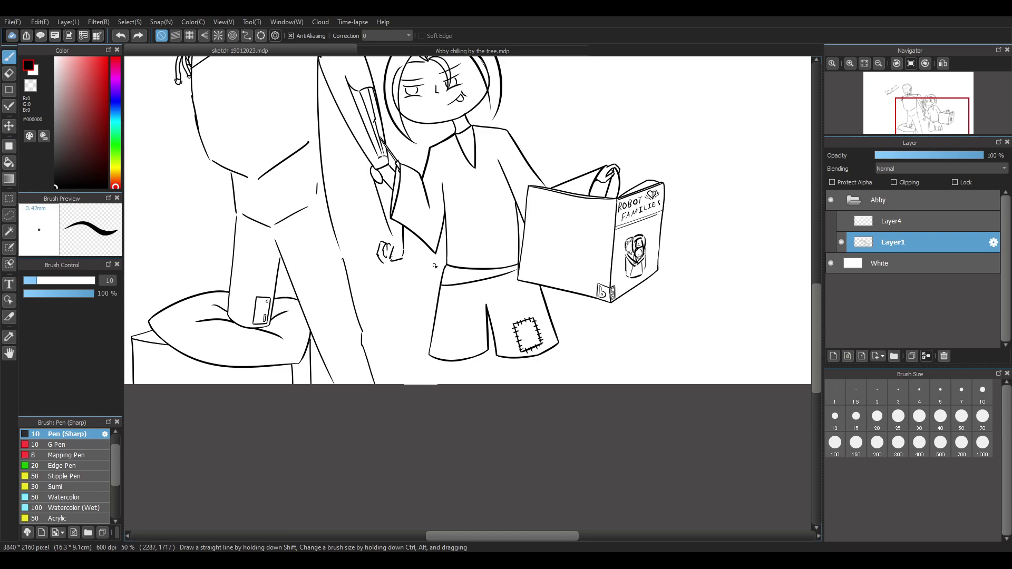
pyautogui.hotkey('ctrl', 'z')
# Draw a long holster beside the shorts, with a curved upper edge from the waist and a slanted base near the hem
pyautogui.moveTo(427, 267); pyautogui.dragTo(416, 344)
pyautogui.scroll(2, 490, 260)
pyautogui.scroll(1, 296, 319)
pyautogui.scroll(-2, 269, 387)
pyautogui.scroll(2, 268, 385)
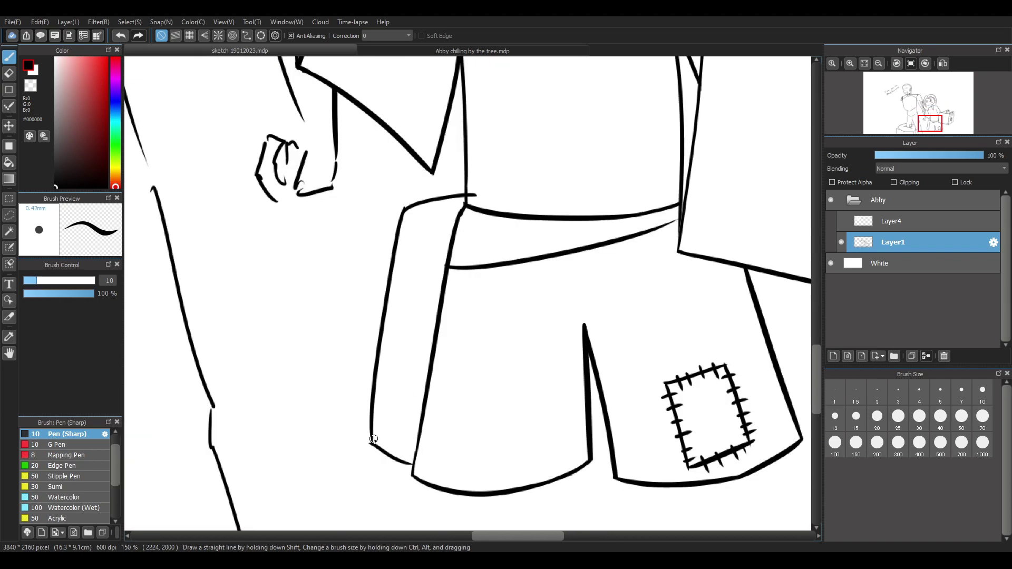
pyautogui.press('e')
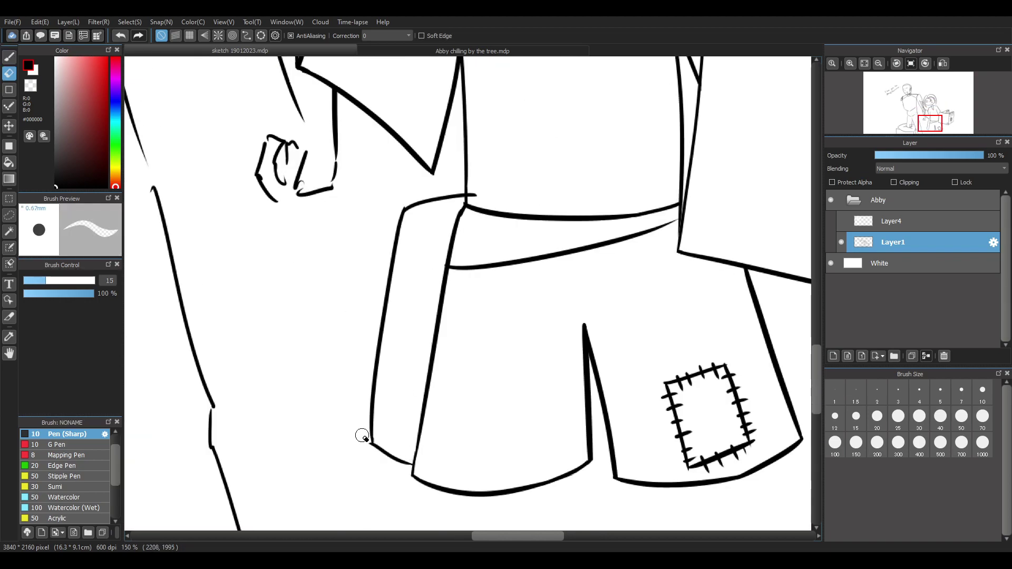
pyautogui.press('b')
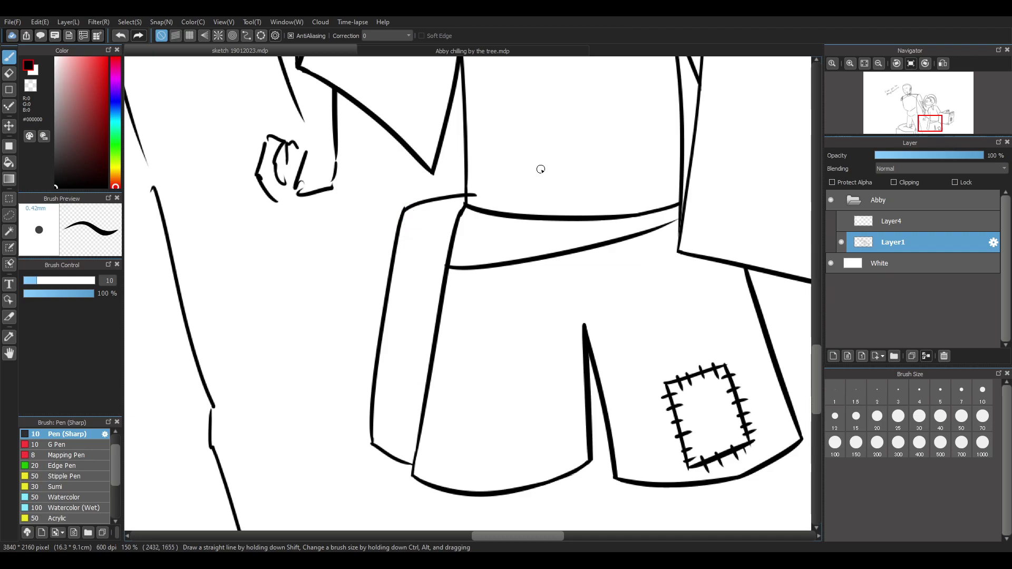
pyautogui.scroll(-2, 544, 167)
# Erase the end of the holster's upper edge that extends past the shirt's side line
pyautogui.scroll(3, 512, 237)
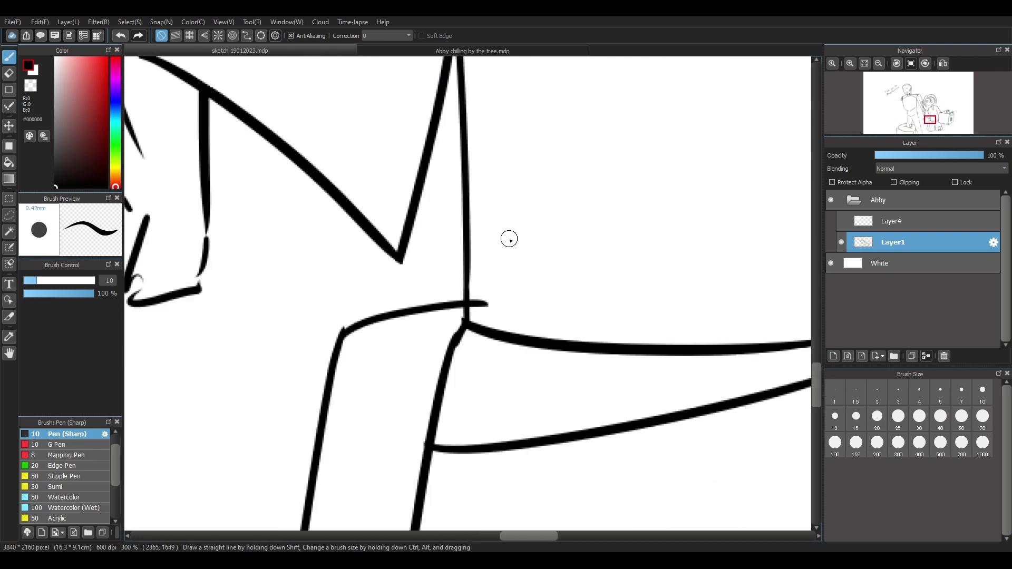
pyautogui.press('e')
pyautogui.moveTo(456, 296); pyautogui.dragTo(481, 300)
pyautogui.press('b')
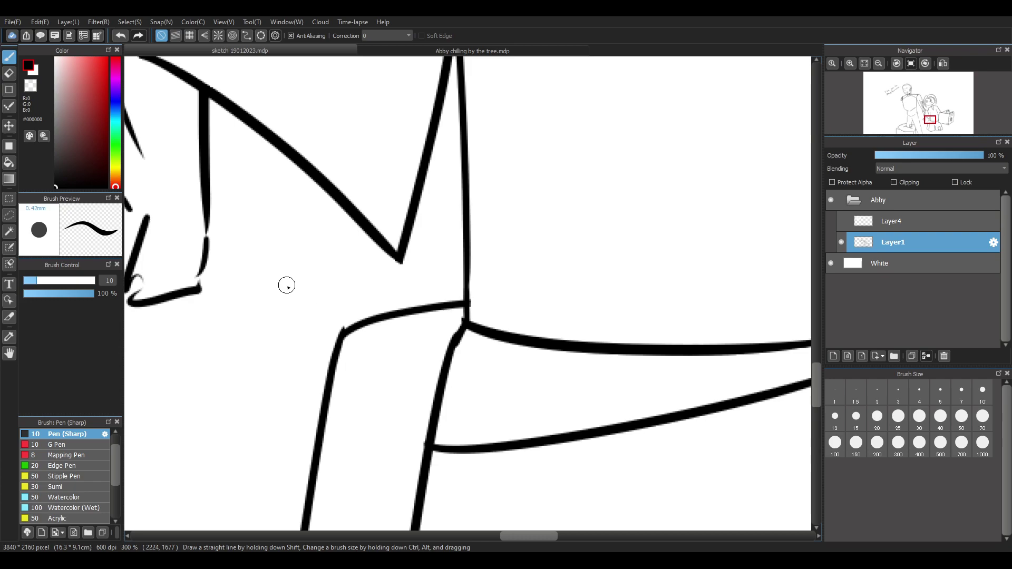
# Draw an open-ended wrench head sticking out of the holster and a diagonal line from its neck to the shorts' side
pyautogui.moveTo(287, 285)
pyautogui.mouseDown()
pyautogui.moveTo(317, 328)
pyautogui.moveTo(340, 320)
pyautogui.mouseUp()
pyautogui.moveTo(289, 286)
pyautogui.mouseDown()
pyautogui.moveTo(313, 273)
pyautogui.moveTo(344, 310)
pyautogui.moveTo(360, 293)
pyautogui.mouseUp()
pyautogui.hotkey('ctrl', 'z')
pyautogui.hotkey('ctrl', 'z')
pyautogui.hotkey('ctrl', 'z')
pyautogui.moveTo(288, 285)
pyautogui.mouseDown()
pyautogui.moveTo(313, 272)
pyautogui.moveTo(349, 345)
pyautogui.mouseUp()
pyautogui.hotkey('ctrl', 'z')
pyautogui.hotkey('ctrl', 'z')
pyautogui.moveTo(293, 284)
pyautogui.mouseDown()
pyautogui.moveTo(323, 276)
pyautogui.moveTo(331, 303)
pyautogui.moveTo(347, 276)
pyautogui.moveTo(321, 279)
pyautogui.moveTo(336, 302)
pyautogui.moveTo(352, 286)
pyautogui.moveTo(343, 272)
pyautogui.moveTo(354, 280)
pyautogui.moveTo(342, 267)
pyautogui.moveTo(364, 261)
pyautogui.moveTo(381, 295)
pyautogui.moveTo(361, 262)
pyautogui.moveTo(376, 274)
pyautogui.moveTo(368, 315)
pyautogui.moveTo(378, 341)
pyautogui.moveTo(443, 374)
pyautogui.mouseUp()
pyautogui.hotkey('ctrl', 'z')
pyautogui.hotkey('ctrl', 'z')
pyautogui.hotkey('ctrl', 'z')
pyautogui.hotkey('ctrl', 'z')
pyautogui.hotkey('ctrl', 'z')
pyautogui.hotkey('ctrl', 'z')
pyautogui.hotkey('ctrl', 'z')
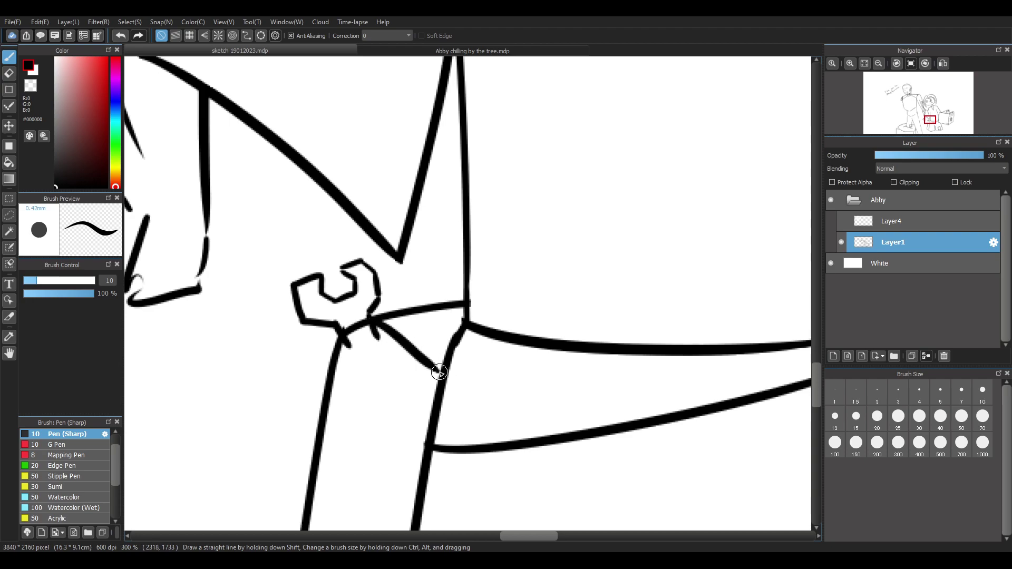
# Try drawing the holster's front opening edge below the wrench neck, undoing each attempt
pyautogui.moveTo(357, 349); pyautogui.dragTo(452, 380)
pyautogui.hotkey('ctrl', 'z')
pyautogui.moveTo(341, 346); pyautogui.dragTo(441, 376)
pyautogui.hotkey('ctrl', 'z')
pyautogui.moveTo(337, 358)
pyautogui.mouseDown()
pyautogui.moveTo(365, 347)
pyautogui.moveTo(422, 377)
pyautogui.mouseUp()
pyautogui.hotkey('ctrl', 'z')
pyautogui.moveTo(338, 357)
pyautogui.mouseDown()
pyautogui.moveTo(372, 344)
pyautogui.moveTo(439, 380)
pyautogui.moveTo(396, 348)
pyautogui.moveTo(341, 355)
pyautogui.moveTo(392, 338)
pyautogui.moveTo(442, 375)
pyautogui.mouseUp()
pyautogui.hotkey('ctrl', 'z')
pyautogui.hotkey('ctrl', 'z')
pyautogui.moveTo(342, 355); pyautogui.dragTo(411, 366)
pyautogui.hotkey('ctrl', 'z')
pyautogui.moveTo(340, 362)
pyautogui.mouseDown()
pyautogui.moveTo(379, 347)
pyautogui.moveTo(441, 375)
pyautogui.mouseUp()
pyautogui.hotkey('ctrl', 'z')
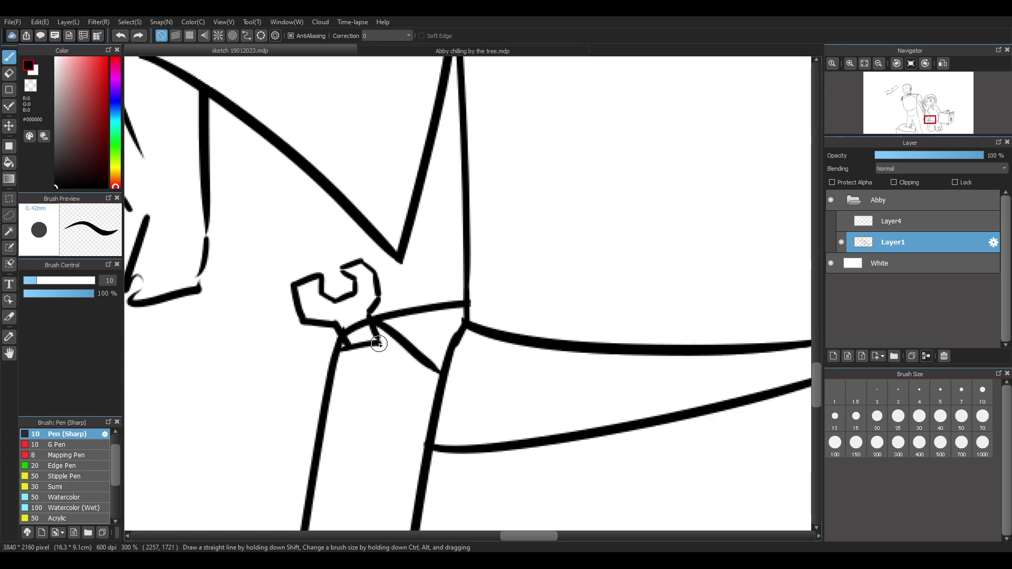
# Try a wavy front opening edge from the holster's outer side to the shorts, and undo it
pyautogui.moveTo(379, 343); pyautogui.dragTo(434, 373)
pyautogui.hotkey('ctrl', 'z')
pyautogui.hotkey('ctrl', 'z')
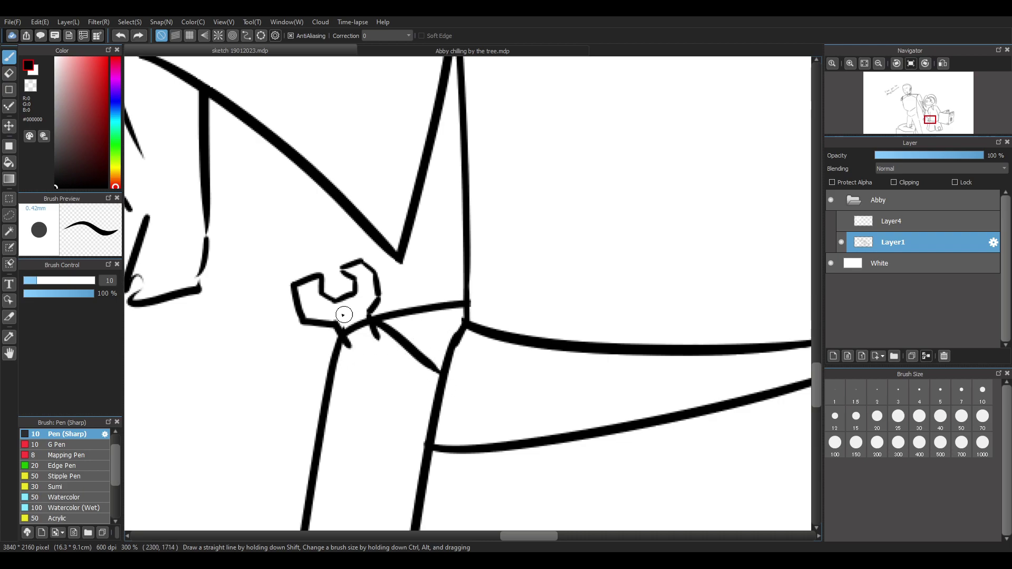
pyautogui.moveTo(338, 360)
pyautogui.mouseDown()
pyautogui.moveTo(395, 345)
pyautogui.moveTo(373, 350)
pyautogui.moveTo(442, 378)
pyautogui.mouseUp()
pyautogui.hotkey('ctrl', 'z')
pyautogui.hotkey('ctrl', 'z')
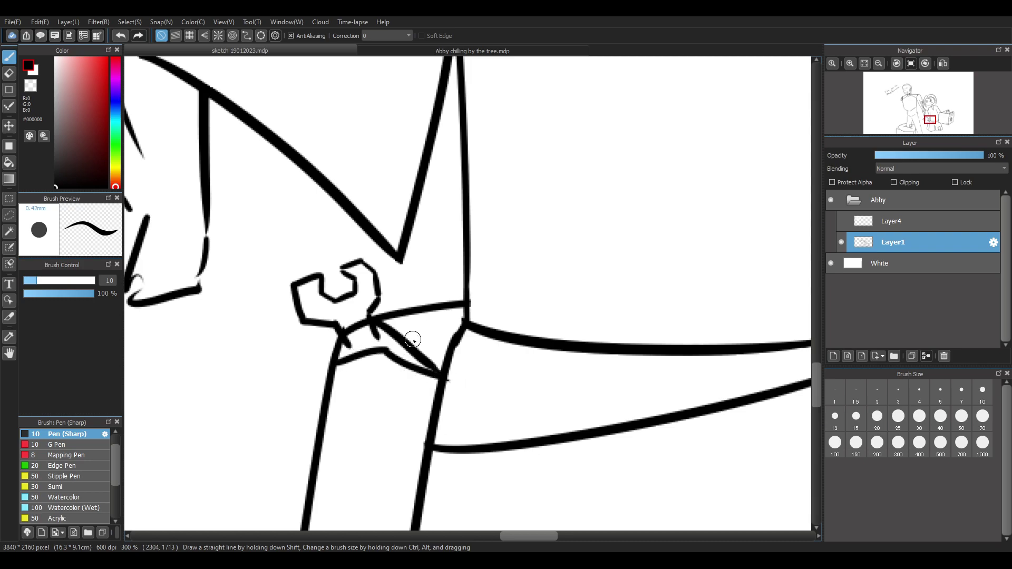
pyautogui.hotkey('ctrl', 'z')
# Draw the holster's front edge under the wrench neck and two diagonal lines converging at the shorts' side
pyautogui.moveTo(336, 351)
pyautogui.mouseDown()
pyautogui.moveTo(387, 347)
pyautogui.moveTo(392, 325)
pyautogui.moveTo(383, 349)
pyautogui.moveTo(373, 340)
pyautogui.moveTo(440, 379)
pyautogui.mouseUp()
pyautogui.hotkey('ctrl', 'z')
pyautogui.hotkey('ctrl', 'z')
pyautogui.moveTo(333, 357)
pyautogui.mouseDown()
pyautogui.moveTo(377, 339)
pyautogui.moveTo(442, 378)
pyautogui.mouseUp()
pyautogui.hotkey('ctrl', 'z')
pyautogui.moveTo(375, 329); pyautogui.dragTo(441, 374)
pyautogui.hotkey('ctrl', 'z')
pyautogui.moveTo(375, 329); pyautogui.dragTo(440, 374)
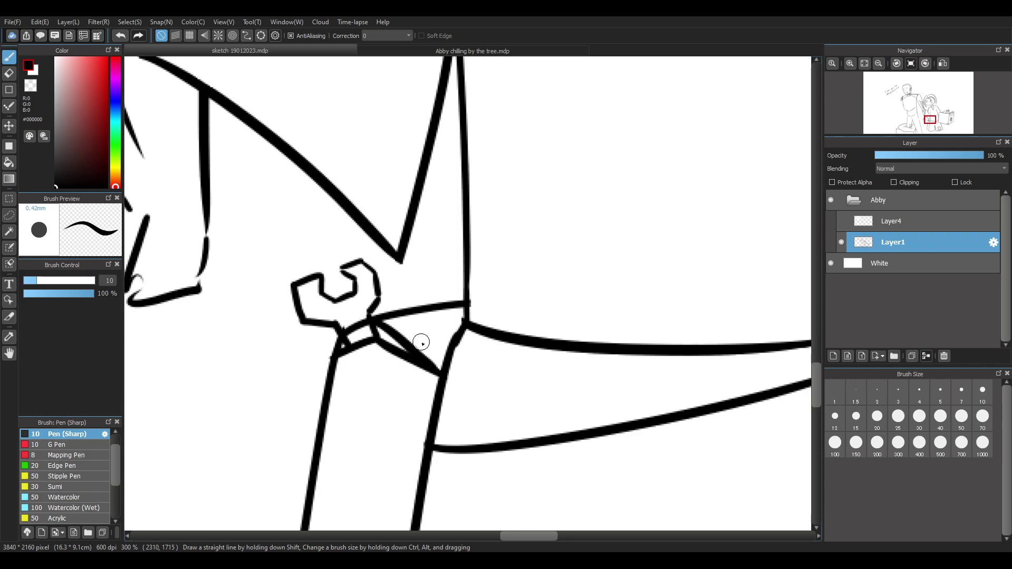
# Erase the holster line crossing the wrench's neck and touch up the gaps in the wrench outline
pyautogui.scroll(3, 306, 341)
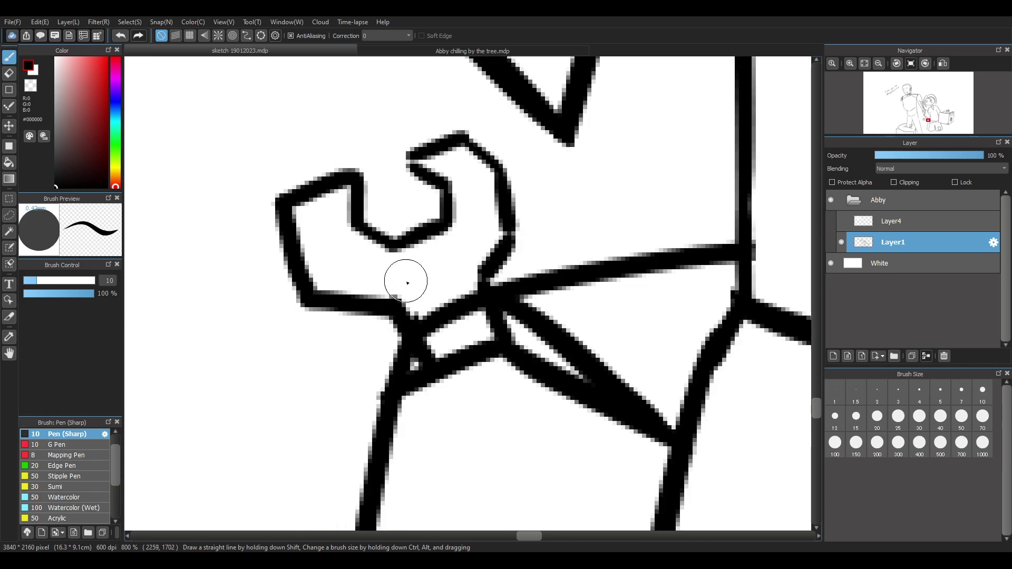
pyautogui.press('e')
pyautogui.moveTo(429, 294)
pyautogui.mouseDown()
pyautogui.moveTo(442, 327)
pyautogui.moveTo(420, 332)
pyautogui.moveTo(463, 318)
pyautogui.moveTo(465, 308)
pyautogui.moveTo(451, 304)
pyautogui.mouseUp()
pyautogui.press('b')
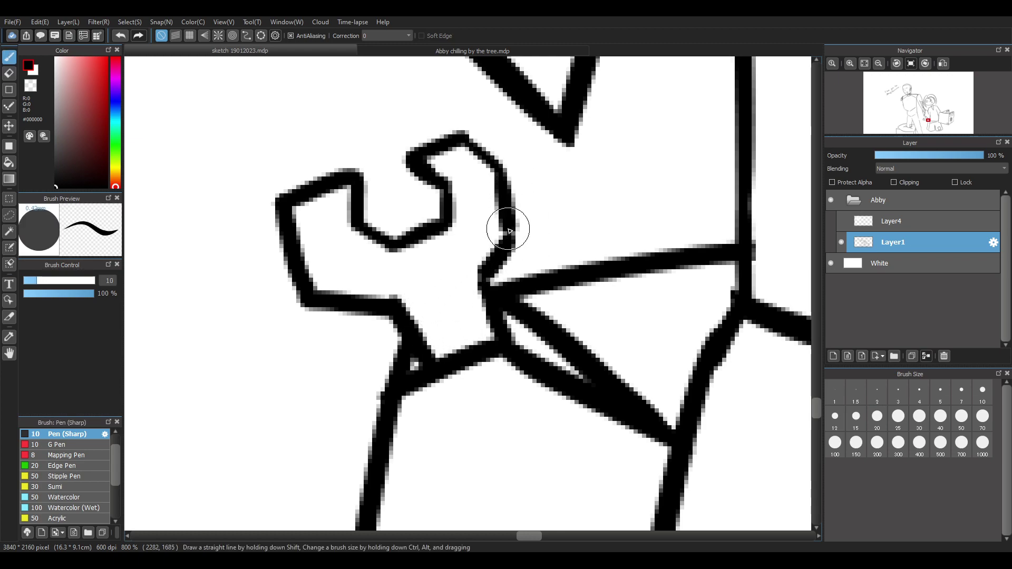
# Erase the outer side of the wrench's wider jaw and redraw it narrower, with a slanted edge down to the neck
pyautogui.press('e')
pyautogui.moveTo(289, 208)
pyautogui.mouseDown()
pyautogui.moveTo(301, 219)
pyautogui.moveTo(301, 262)
pyautogui.moveTo(343, 318)
pyautogui.moveTo(334, 323)
pyautogui.moveTo(337, 285)
pyautogui.moveTo(384, 295)
pyautogui.mouseUp()
pyautogui.press('b')
pyautogui.press('e')
pyautogui.press('b')
pyautogui.hotkey('ctrl', 'z')
pyautogui.moveTo(304, 255); pyautogui.dragTo(398, 296)
pyautogui.hotkey('ctrl', 'z')
pyautogui.moveTo(298, 251); pyautogui.dragTo(403, 303)
pyautogui.hotkey('ctrl', 'z')
pyautogui.press('e')
pyautogui.press('b')
pyautogui.moveTo(303, 249)
pyautogui.mouseDown()
pyautogui.moveTo(303, 273)
pyautogui.moveTo(392, 299)
pyautogui.mouseUp()
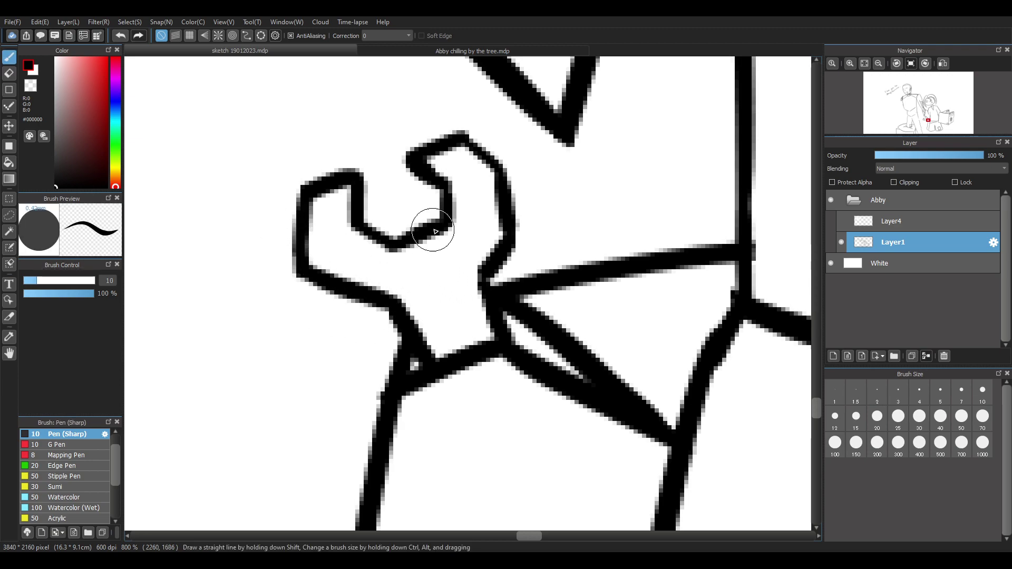
# Touch up uneven spots in the outline of the wrench's jaws and outer edge
pyautogui.press('e')
pyautogui.press('b')
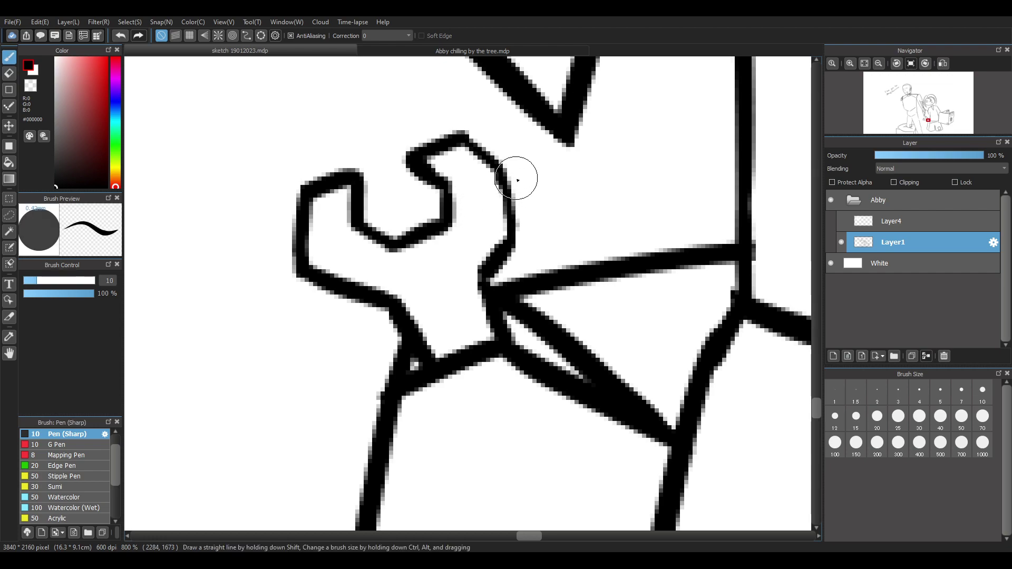
pyautogui.press('e')
pyautogui.press('b')
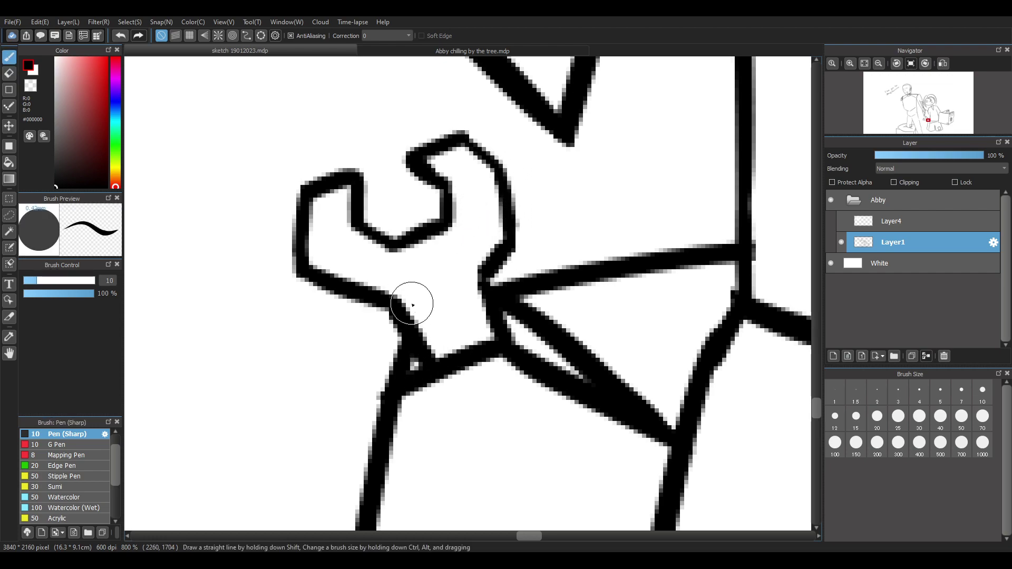
# Draw a long slanted line running down and outward from the holster's upper outer corner
pyautogui.scroll(-5, 425, 325)
pyautogui.scroll(3, 442, 389)
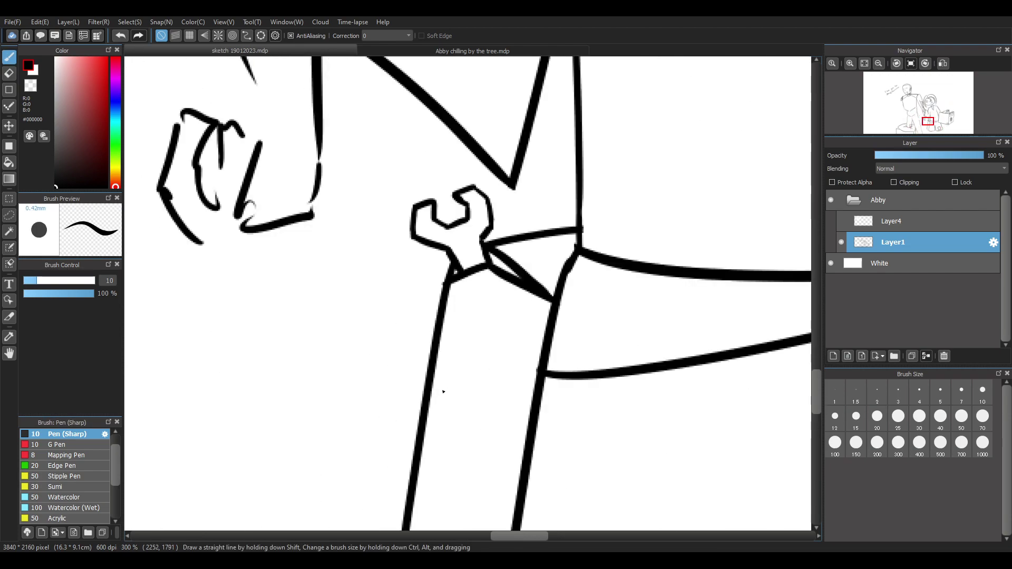
pyautogui.press('e')
pyautogui.press('b')
pyautogui.moveTo(440, 291); pyautogui.dragTo(353, 499)
pyautogui.hotkey('ctrl', 'z')
pyautogui.moveTo(442, 291); pyautogui.dragTo(347, 500)
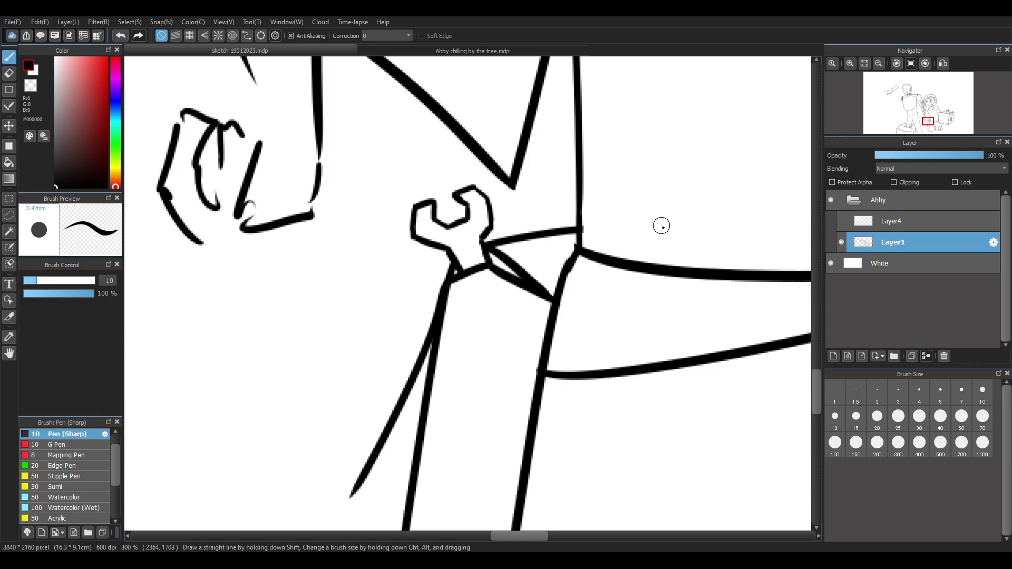
# Close the flap beside the holster with a short curved bottom edge joining the slanted line to the holster's outer side
pyautogui.scroll(-3, 752, 397)
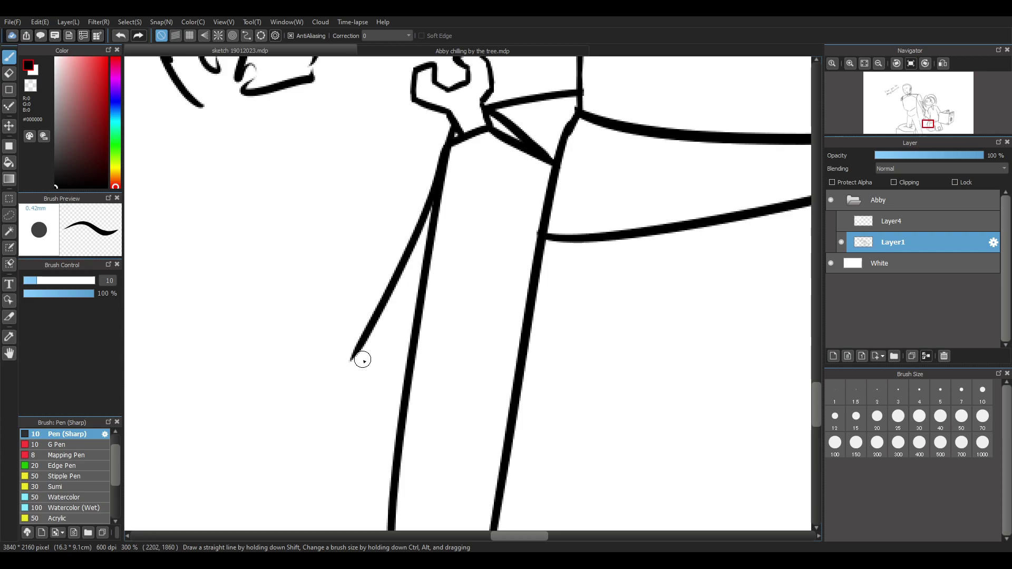
pyautogui.moveTo(351, 360)
pyautogui.mouseDown()
pyautogui.moveTo(364, 379)
pyautogui.moveTo(351, 368)
pyautogui.moveTo(400, 389)
pyautogui.mouseUp()
pyautogui.hotkey('ctrl', 'z')
pyautogui.hotkey('ctrl', 'z')
pyautogui.moveTo(349, 362); pyautogui.dragTo(404, 394)
# Add a thin inner line parallel to the flap's slanted outer edge, and touch up the end of its bottom curve
pyautogui.moveTo(408, 263)
pyautogui.mouseDown()
pyautogui.moveTo(357, 364)
pyautogui.moveTo(409, 267)
pyautogui.mouseUp()
pyautogui.hotkey('ctrl', 'z')
pyautogui.hotkey('ctrl', 'z')
pyautogui.moveTo(363, 357); pyautogui.dragTo(407, 267)
pyautogui.hotkey('ctrl', 'z')
pyautogui.moveTo(360, 364); pyautogui.dragTo(429, 235)
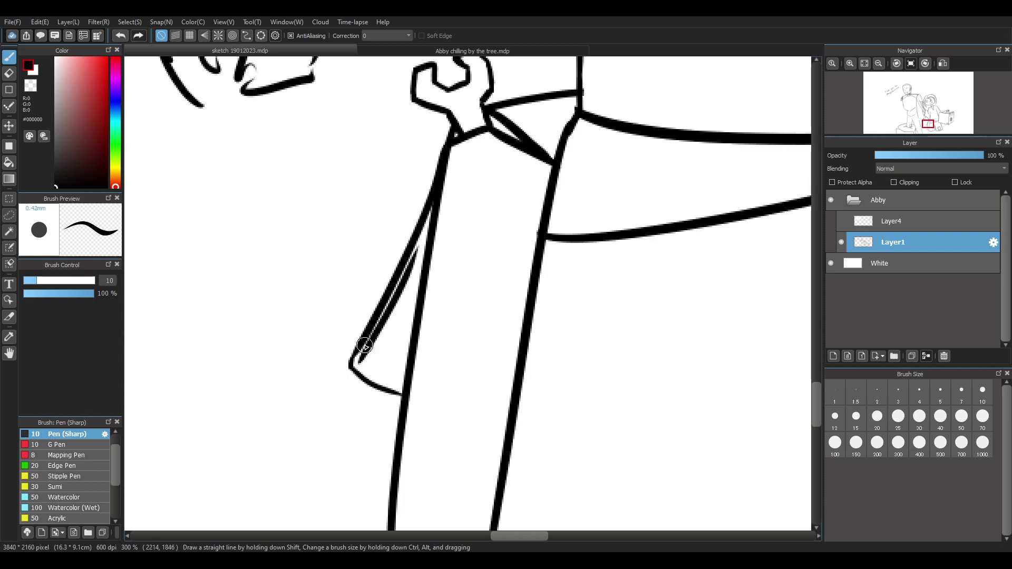
pyautogui.moveTo(356, 363)
pyautogui.mouseDown()
pyautogui.moveTo(389, 379)
pyautogui.moveTo(360, 359)
pyautogui.mouseUp()
pyautogui.hotkey('ctrl', 'z')
pyautogui.hotkey('ctrl', 'z')
pyautogui.moveTo(412, 261); pyautogui.dragTo(437, 203)
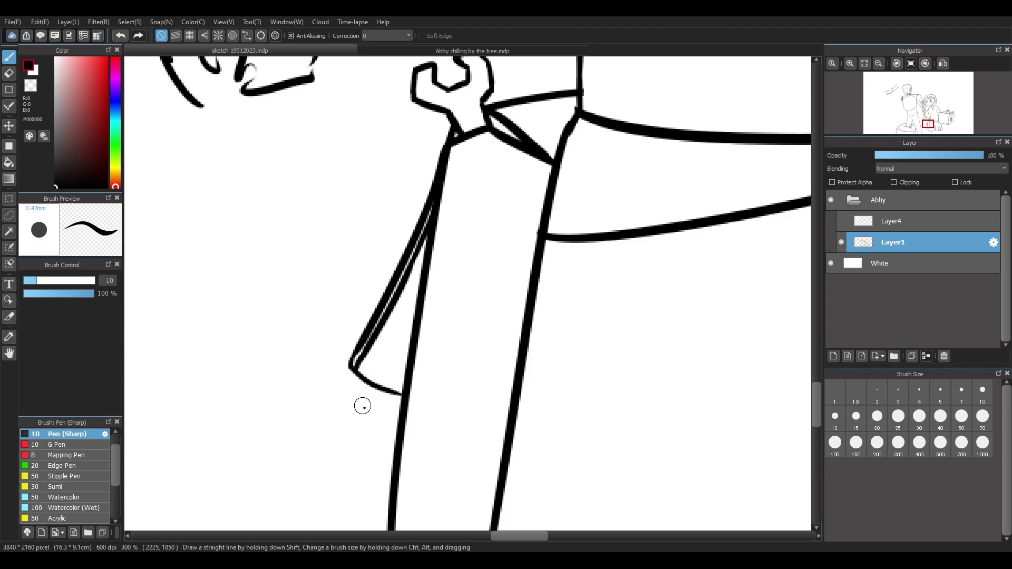
pyautogui.moveTo(397, 400); pyautogui.dragTo(391, 393)
# Draw a short rising arc inside the holster's lower outer corner, undoing the misplaced strokes
pyautogui.scroll(-4, 427, 352)
pyautogui.scroll(5, 416, 450)
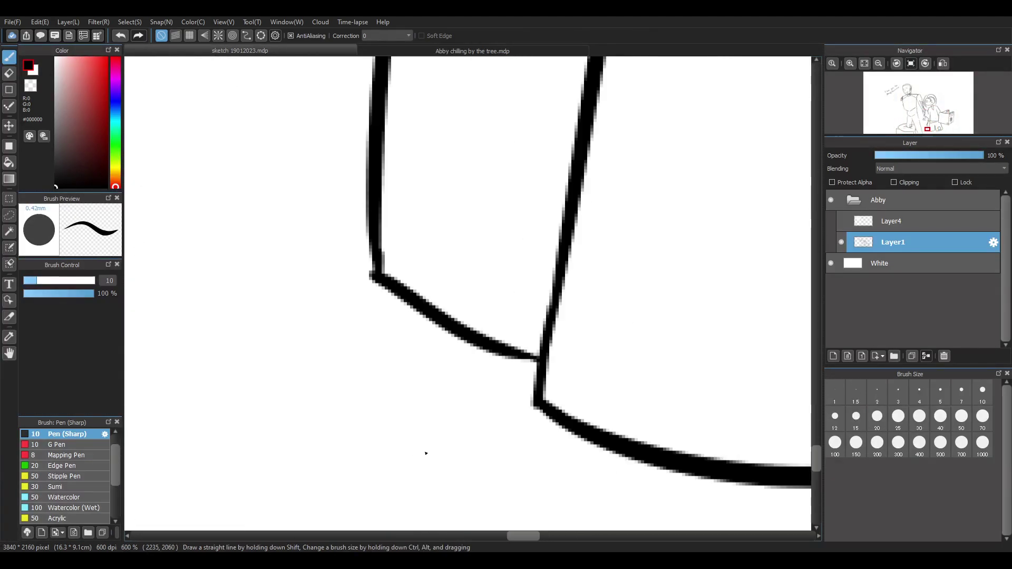
pyautogui.press('e')
pyautogui.press('b')
pyautogui.moveTo(372, 245)
pyautogui.mouseDown()
pyautogui.moveTo(373, 274)
pyautogui.moveTo(501, 260)
pyautogui.mouseUp()
pyautogui.hotkey('ctrl', 'z')
pyautogui.moveTo(402, 261); pyautogui.dragTo(492, 247)
pyautogui.hotkey('ctrl', 'z')
pyautogui.moveTo(403, 275); pyautogui.dragTo(479, 225)
pyautogui.moveTo(434, 256)
pyautogui.mouseDown()
pyautogui.moveTo(399, 390)
pyautogui.moveTo(407, 404)
pyautogui.mouseUp()
pyautogui.hotkey('ctrl', 'z')
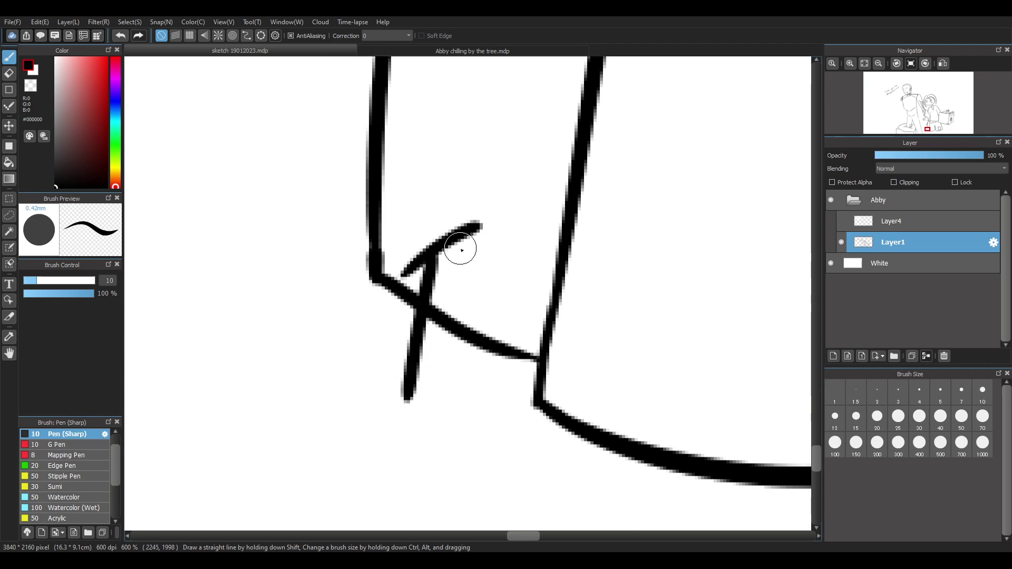
pyautogui.hotkey('ctrl', 'z')
# Draw a narrow strip with a pointed end hanging from the arc, erase the holster edge inside it and reinforce its sides
pyautogui.moveTo(420, 266); pyautogui.dragTo(416, 388)
pyautogui.moveTo(425, 256)
pyautogui.mouseDown()
pyautogui.moveTo(423, 390)
pyautogui.moveTo(439, 398)
pyautogui.moveTo(455, 381)
pyautogui.mouseUp()
pyautogui.moveTo(452, 248); pyautogui.dragTo(454, 379)
pyautogui.hotkey('ctrl', 'z')
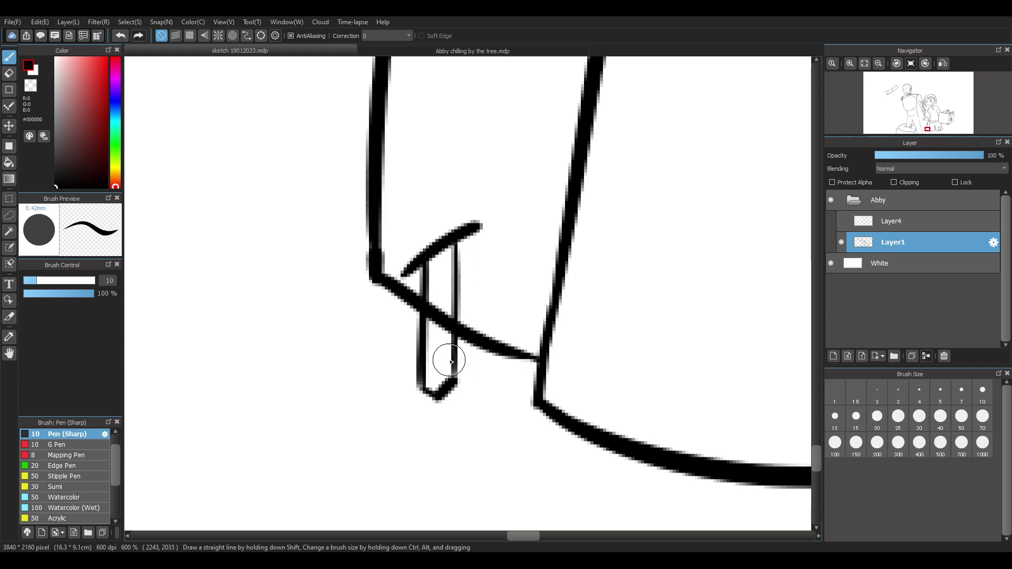
pyautogui.press('e')
pyautogui.moveTo(434, 287)
pyautogui.mouseDown()
pyautogui.moveTo(440, 352)
pyautogui.moveTo(438, 298)
pyautogui.moveTo(443, 342)
pyautogui.mouseUp()
pyautogui.press('b')
pyautogui.moveTo(425, 267); pyautogui.dragTo(427, 376)
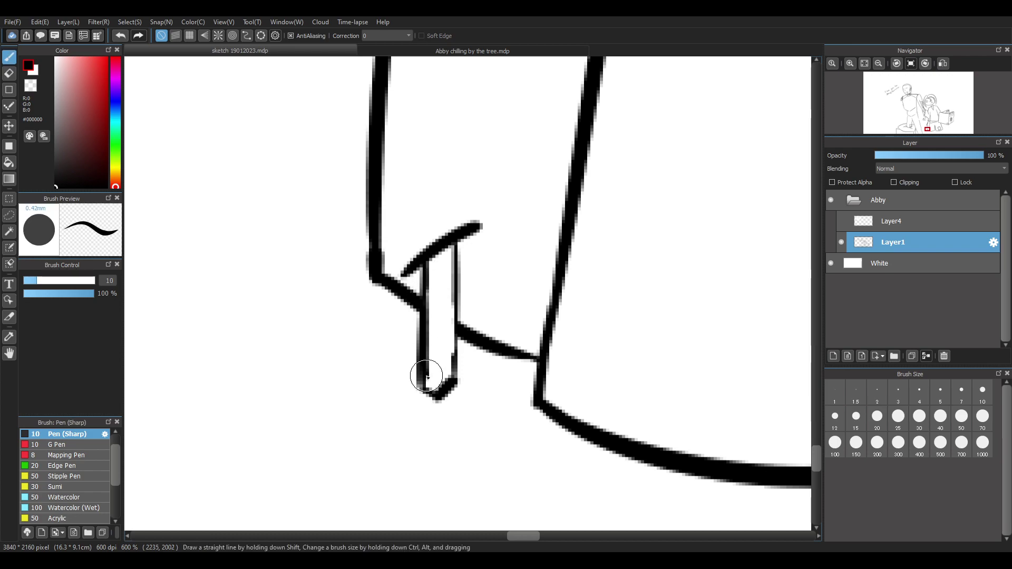
pyautogui.moveTo(462, 342); pyautogui.dragTo(462, 379)
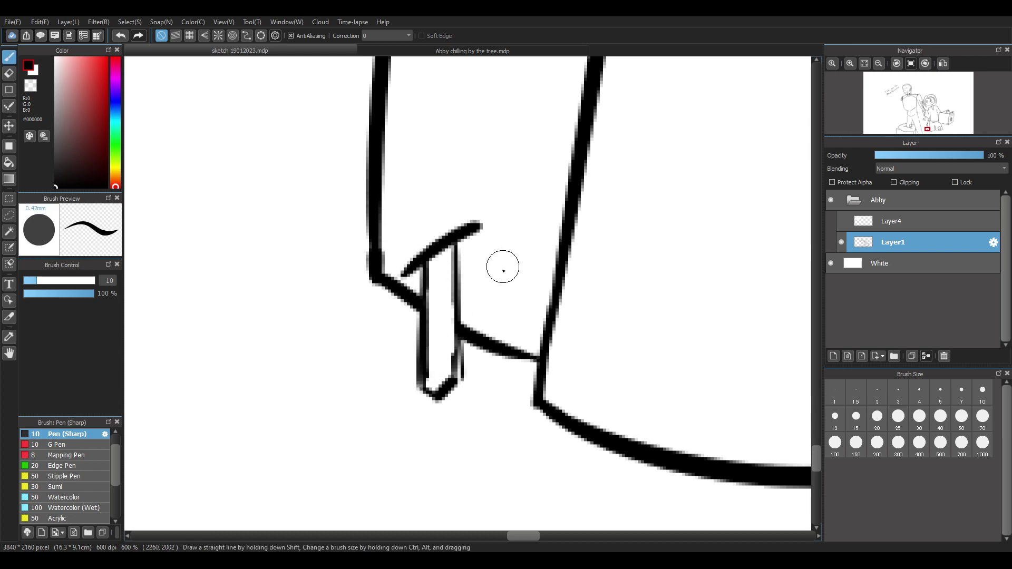
# Try two slanted strokes beside the strip on the holster's lower end, and undo them
pyautogui.moveTo(481, 305); pyautogui.dragTo(543, 264)
pyautogui.moveTo(498, 329); pyautogui.dragTo(551, 306)
pyautogui.hotkey('ctrl', 'z')
pyautogui.hotkey('ctrl', 'z')
# Try two short slanted lines across the front of the shorts' waistband, and undo them
pyautogui.scroll(-10, 541, 260)
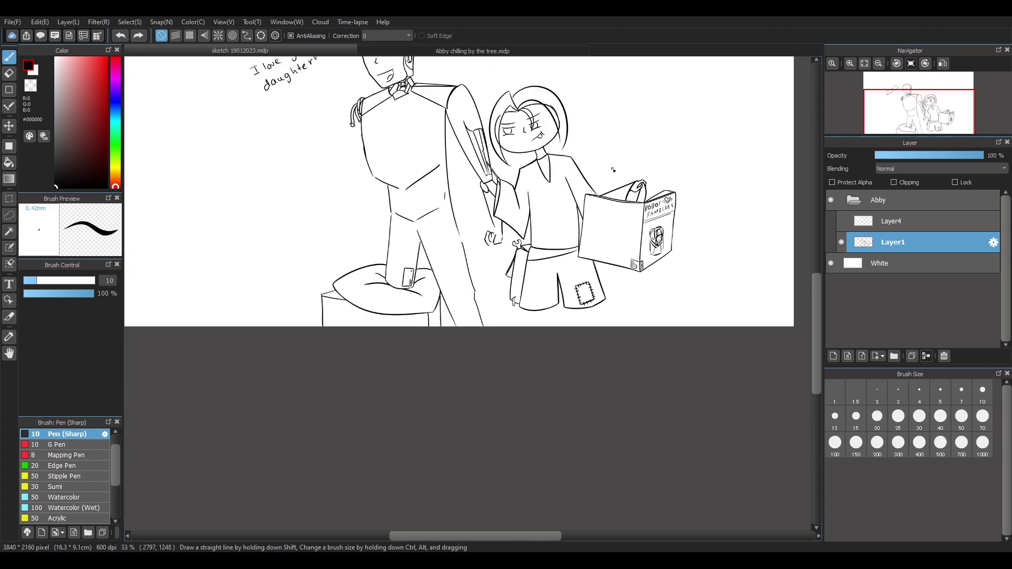
pyautogui.scroll(7, 551, 240)
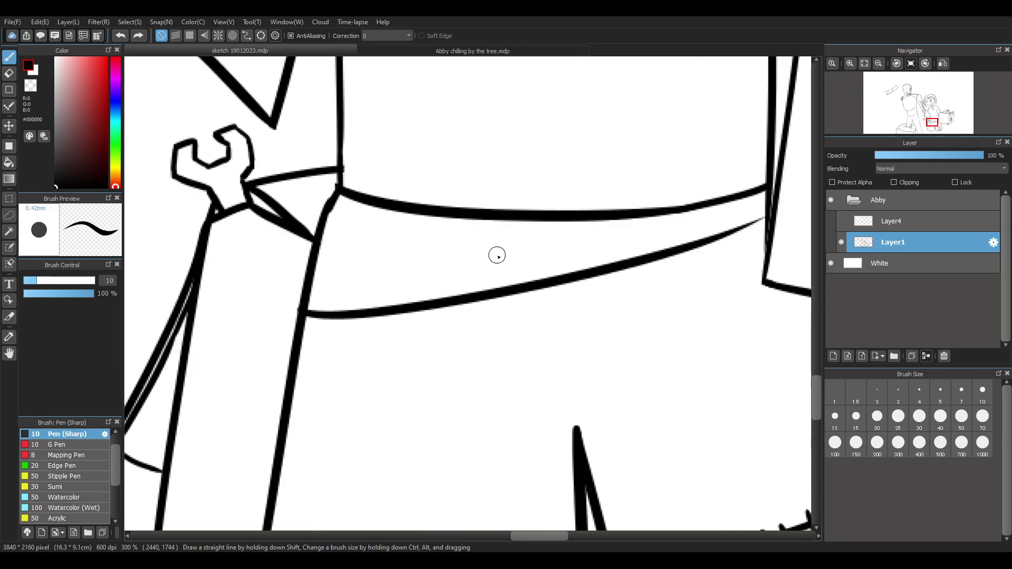
pyautogui.moveTo(516, 219); pyautogui.dragTo(515, 283)
pyautogui.hotkey('ctrl', 'z')
pyautogui.moveTo(496, 221); pyautogui.dragTo(500, 287)
pyautogui.hotkey('ctrl', 'z')
pyautogui.moveTo(489, 222); pyautogui.dragTo(501, 289)
pyautogui.hotkey('ctrl', 'z')
pyautogui.moveTo(491, 221); pyautogui.dragTo(502, 287)
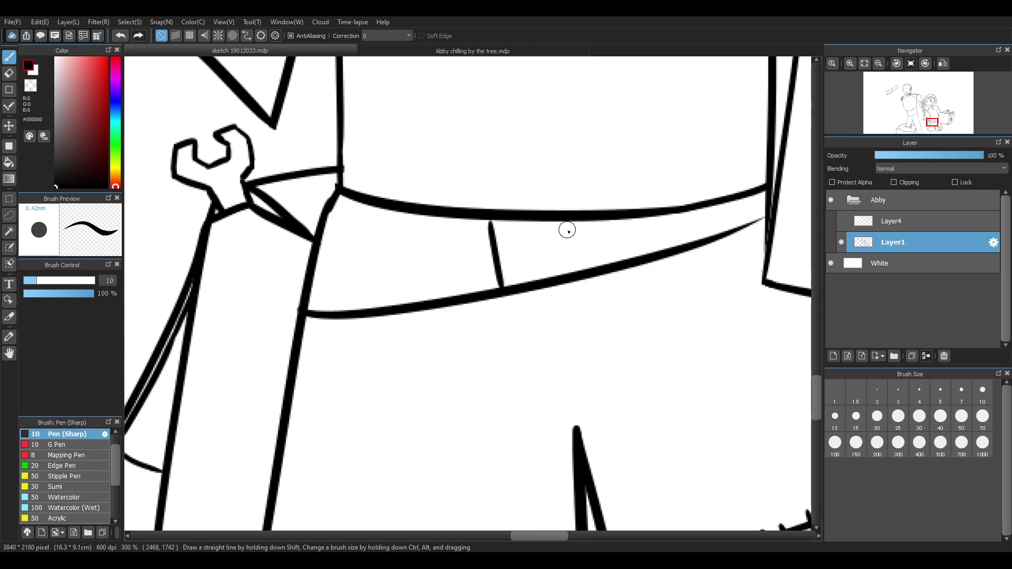
pyautogui.moveTo(589, 222); pyautogui.dragTo(601, 266)
pyautogui.hotkey('ctrl', 'z')
pyautogui.moveTo(603, 222); pyautogui.dragTo(606, 265)
pyautogui.hotkey('ctrl', 'z')
pyautogui.moveTo(605, 221); pyautogui.dragTo(614, 273)
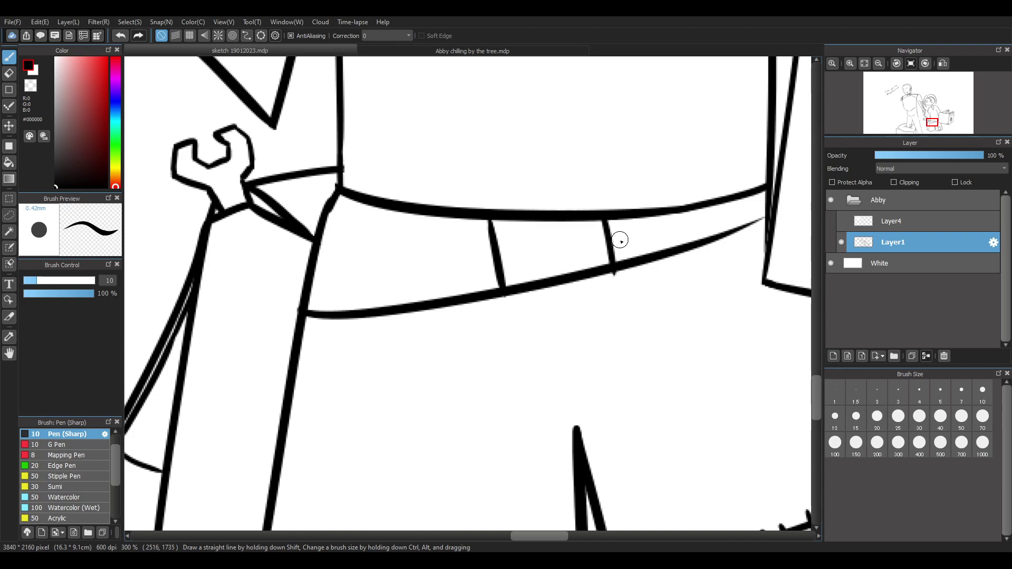
pyautogui.scroll(-6, 582, 241)
pyautogui.scroll(7, 591, 243)
pyautogui.hotkey('ctrl', 'z')
pyautogui.hotkey('ctrl', 'z')
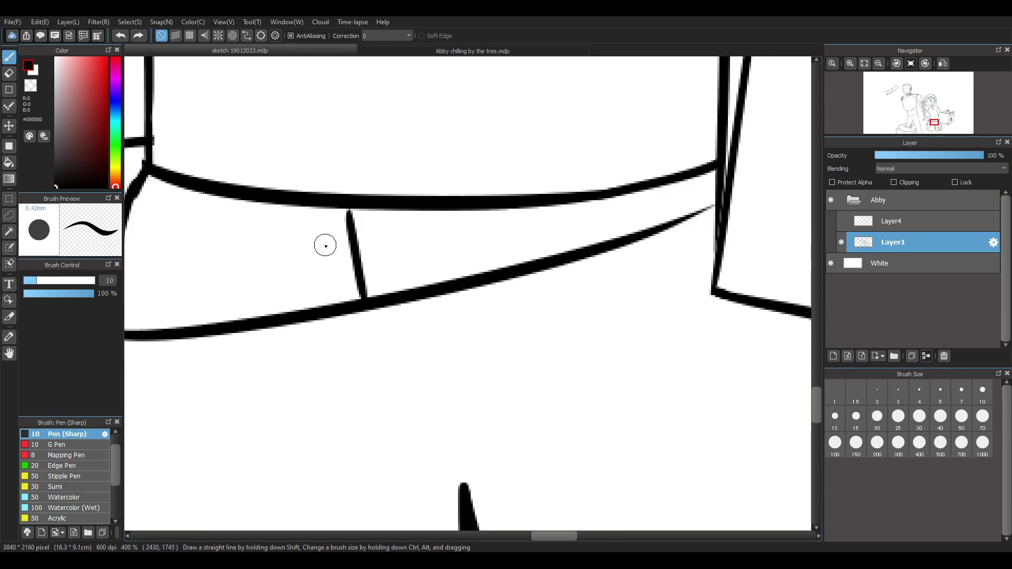
pyautogui.hotkey('ctrl', 'z')
# Draw two short slanted lines crossing the shorts' waistband, set well apart on either side of its middle
pyautogui.moveTo(311, 206); pyautogui.dragTo(327, 305)
pyautogui.moveTo(517, 210); pyautogui.dragTo(530, 260)
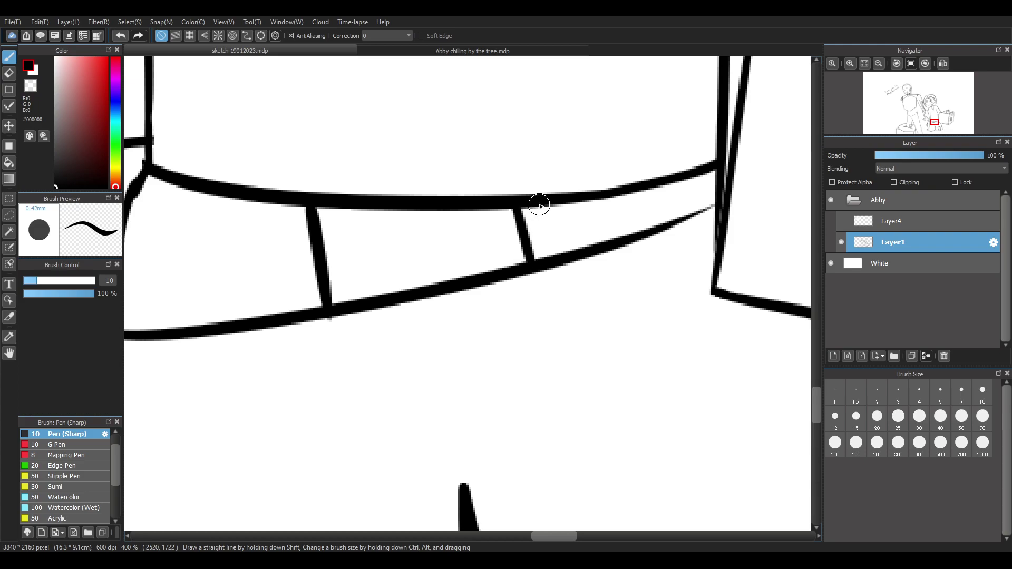
pyautogui.scroll(-5, 539, 205)
pyautogui.scroll(2, 407, 237)
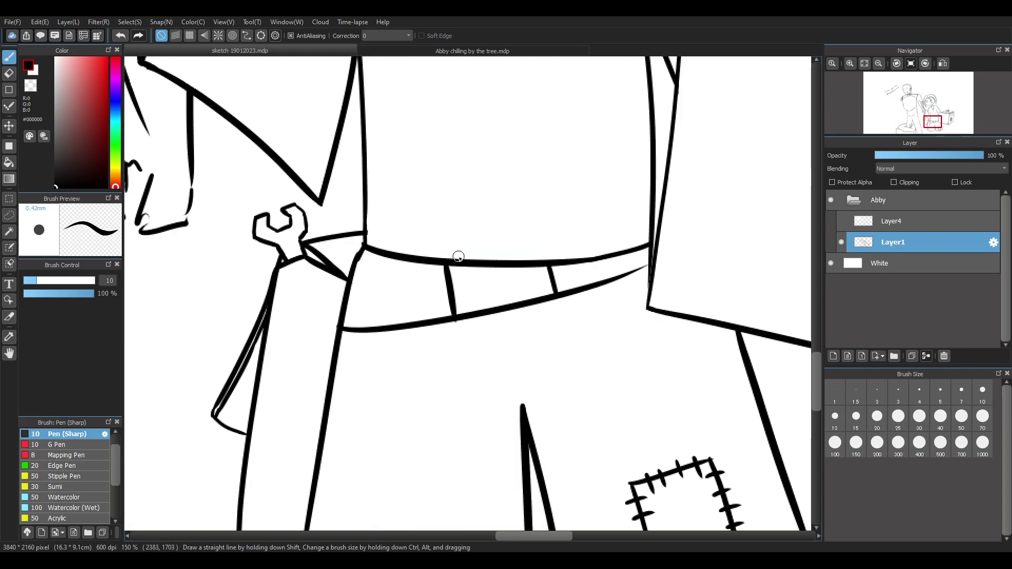
# Examine the line art of the girl, the bag and the robot, both up close and as a whole composition
pyautogui.scroll(-5, 551, 294)
pyautogui.scroll(1, 588, 286)
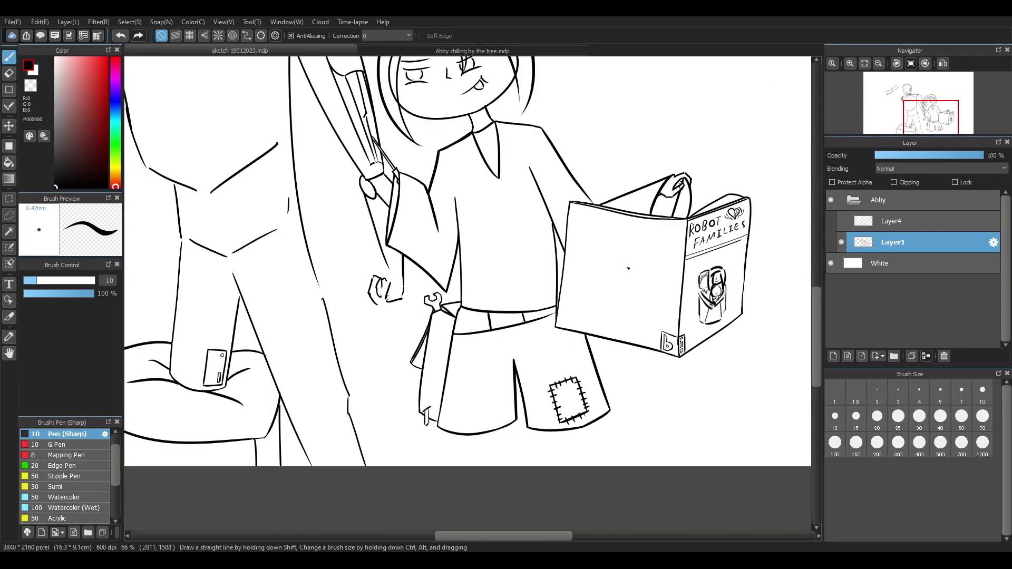
pyautogui.scroll(-2, 622, 269)
pyautogui.scroll(4, 621, 215)
pyautogui.scroll(-3, 621, 215)
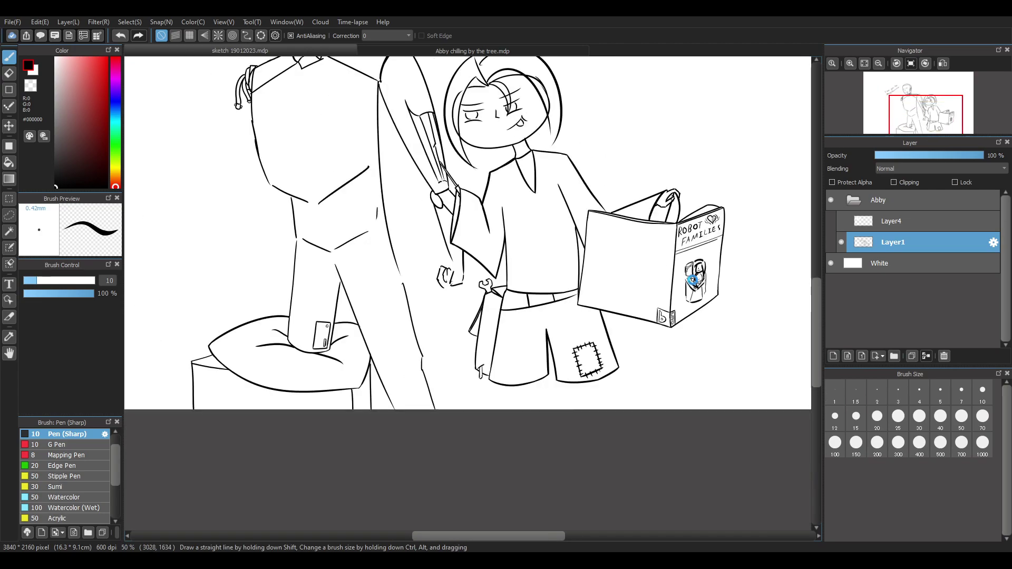
pyautogui.scroll(3, 694, 344)
pyautogui.scroll(-3, 697, 348)
pyautogui.scroll(3, 698, 348)
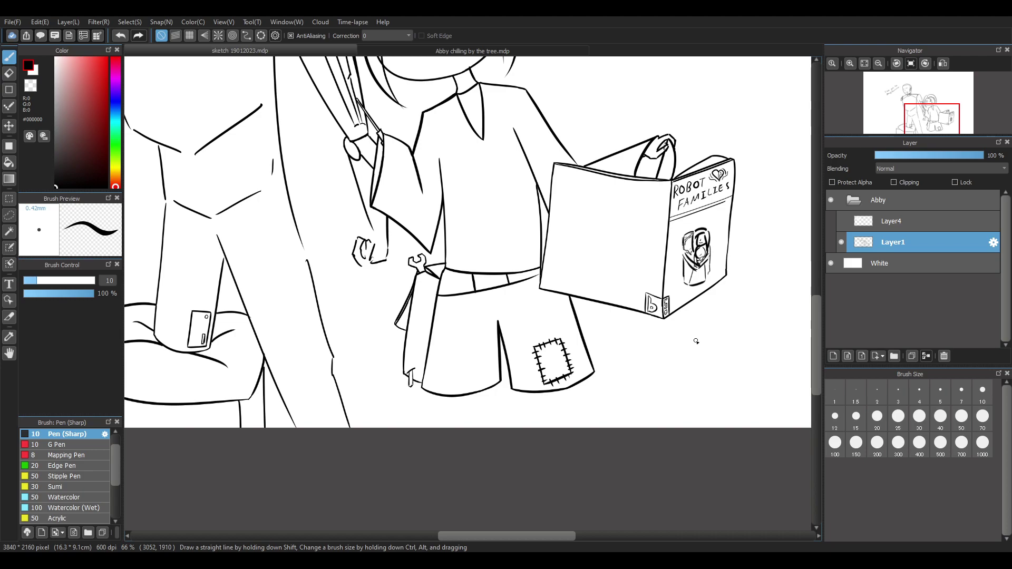
pyautogui.scroll(-3, 704, 327)
pyautogui.scroll(3, 725, 350)
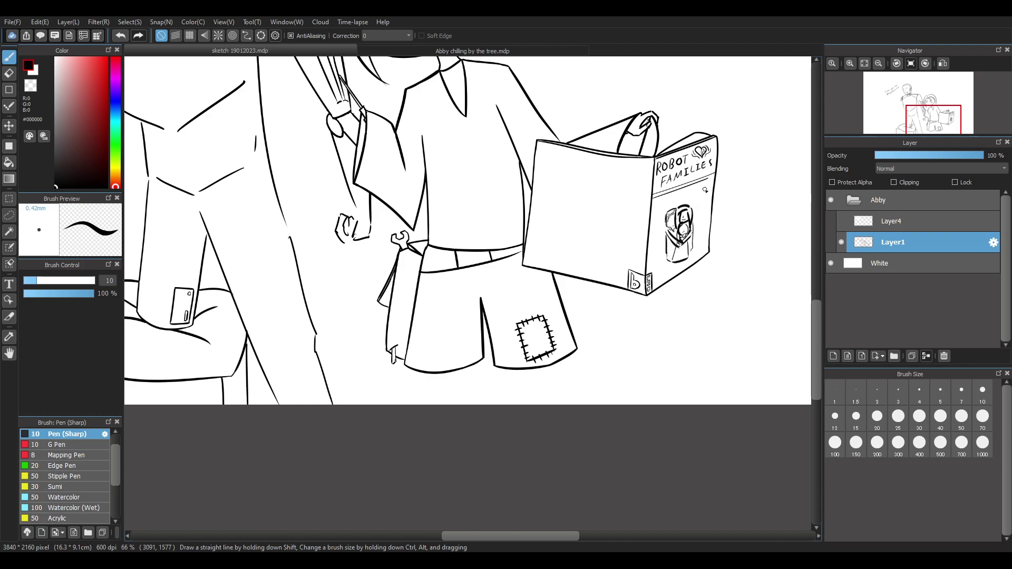
pyautogui.scroll(-2, 431, 287)
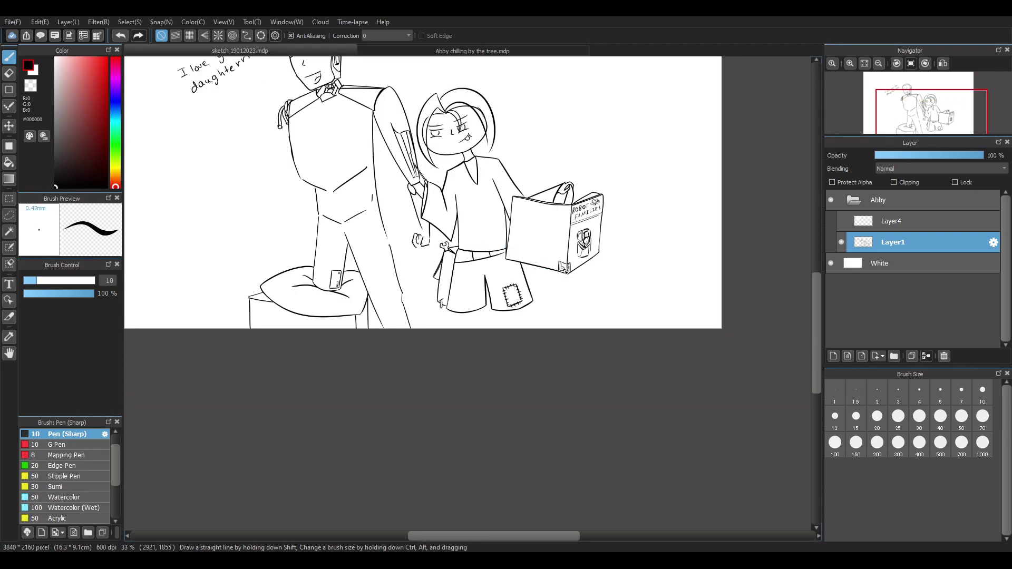
pyautogui.scroll(-1, 592, 251)
pyautogui.scroll(2, 612, 229)
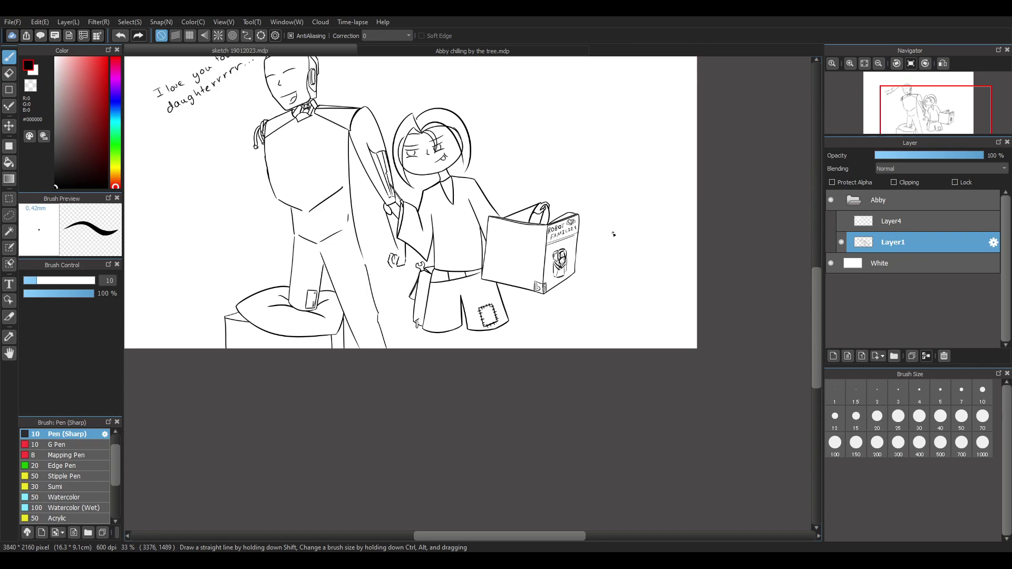
pyautogui.scroll(1, 557, 263)
pyautogui.scroll(-1, 578, 192)
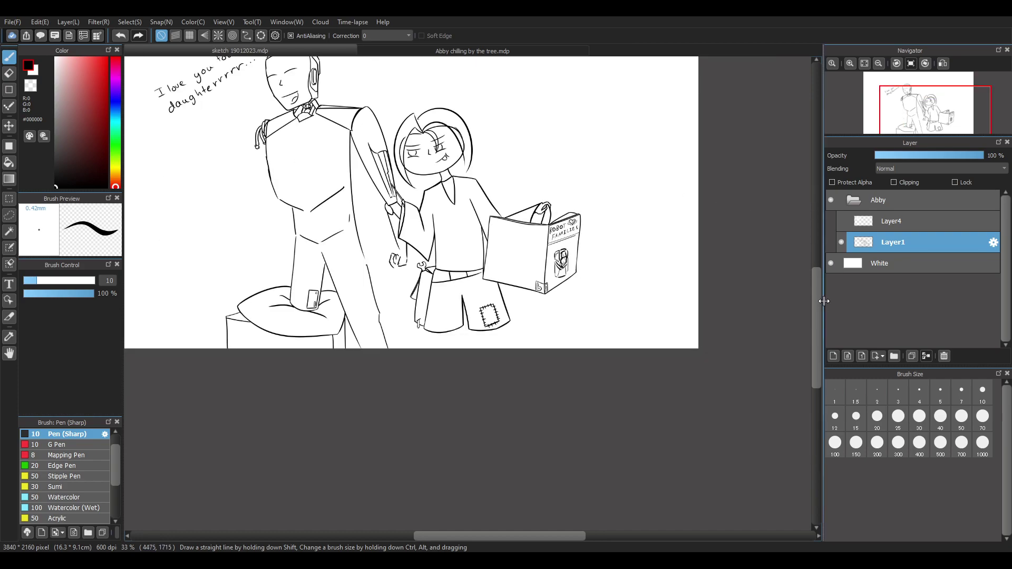
pyautogui.scroll(2, 823, 295)
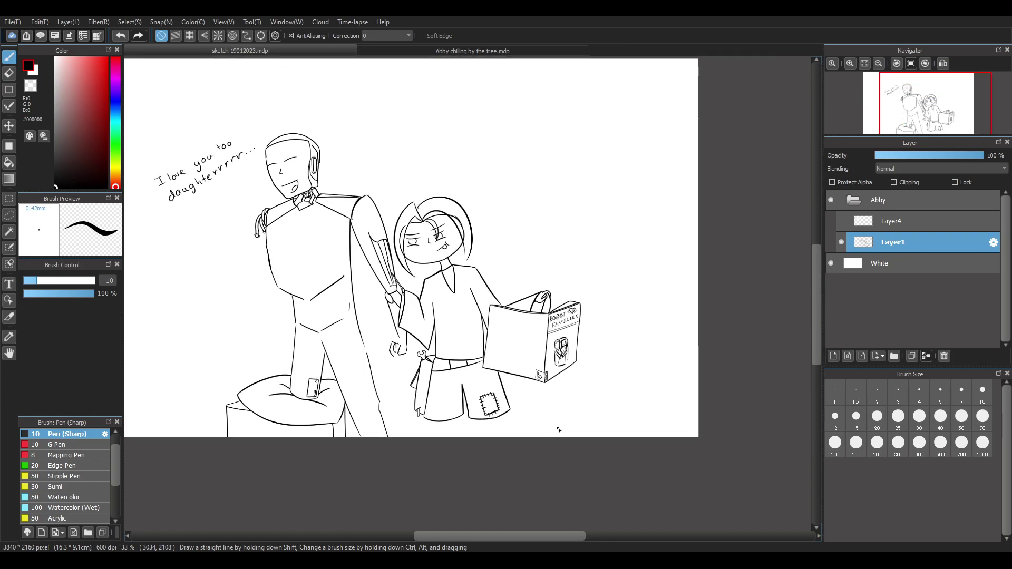
pyautogui.scroll(1, 551, 395)
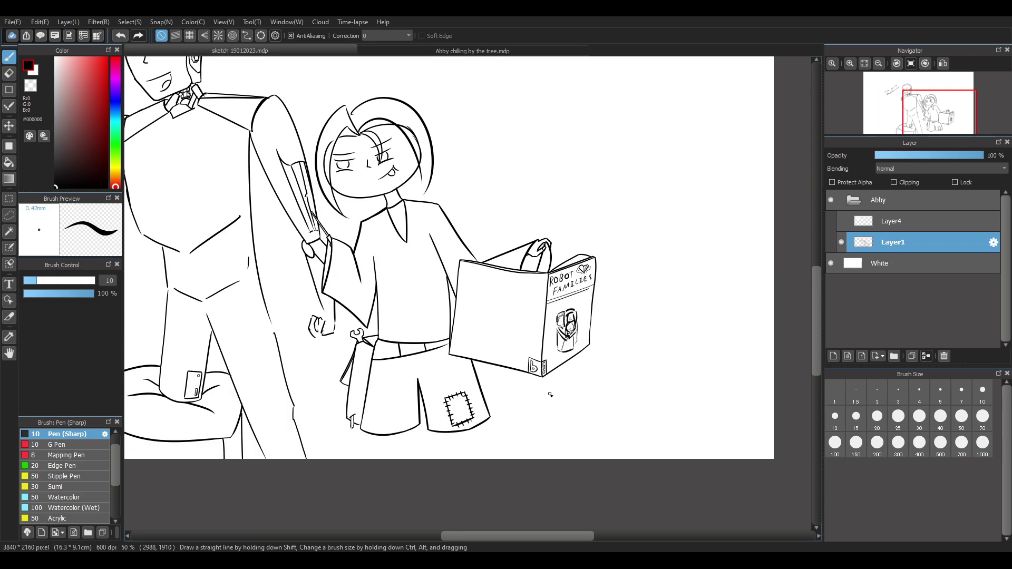
pyautogui.scroll(-1, 496, 338)
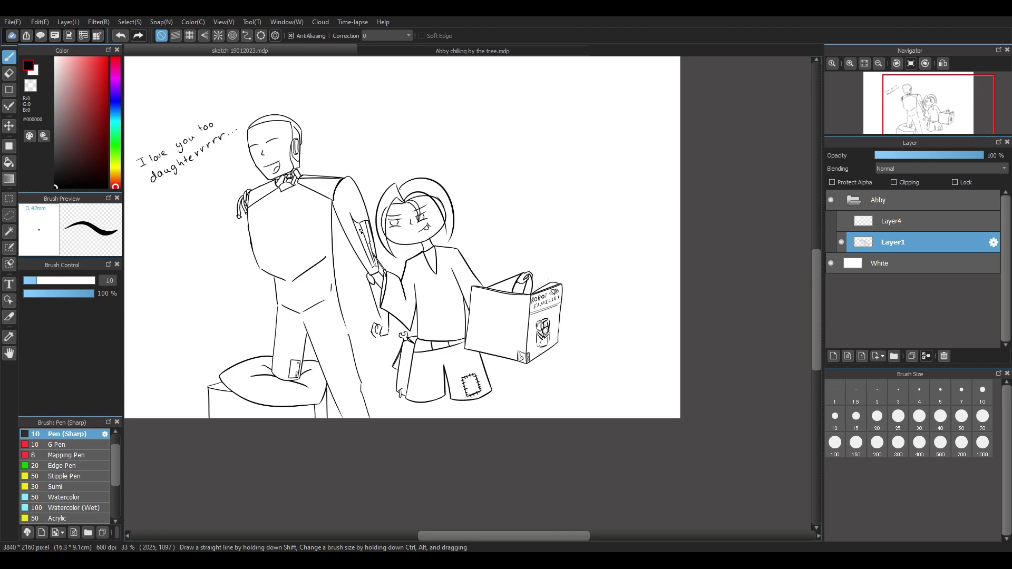
pyautogui.moveTo(481, 534); pyautogui.dragTo(424, 536)
pyautogui.scroll(-2, 434, 253)
pyautogui.scroll(3, 557, 190)
pyautogui.scroll(-1, 567, 206)
pyautogui.scroll(1, 418, 324)
pyautogui.scroll(-1, 416, 342)
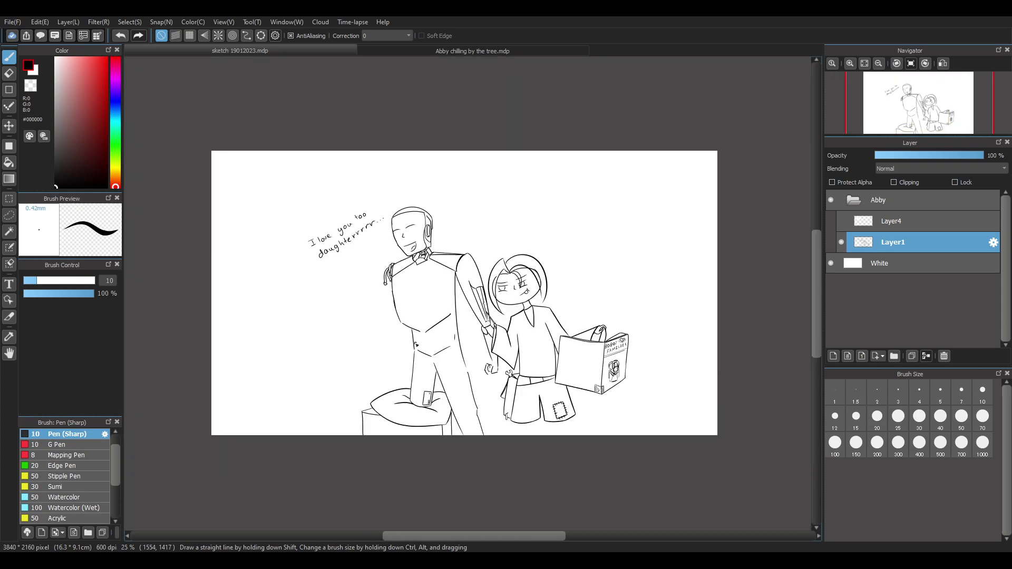
pyautogui.scroll(1, 370, 409)
pyautogui.scroll(-1, 371, 407)
pyautogui.scroll(1, 374, 408)
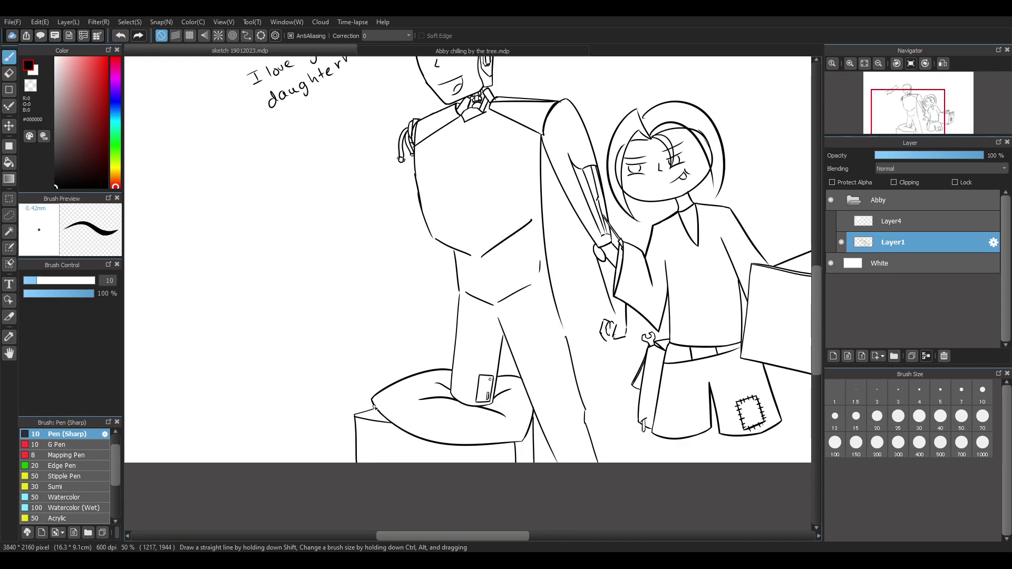
pyautogui.scroll(-1, 379, 404)
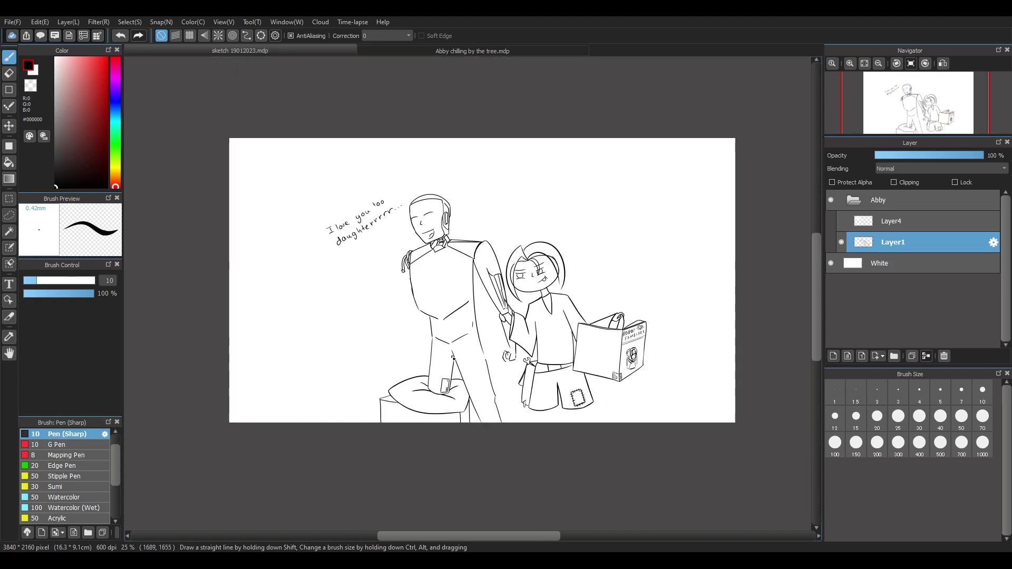
pyautogui.scroll(1, 607, 301)
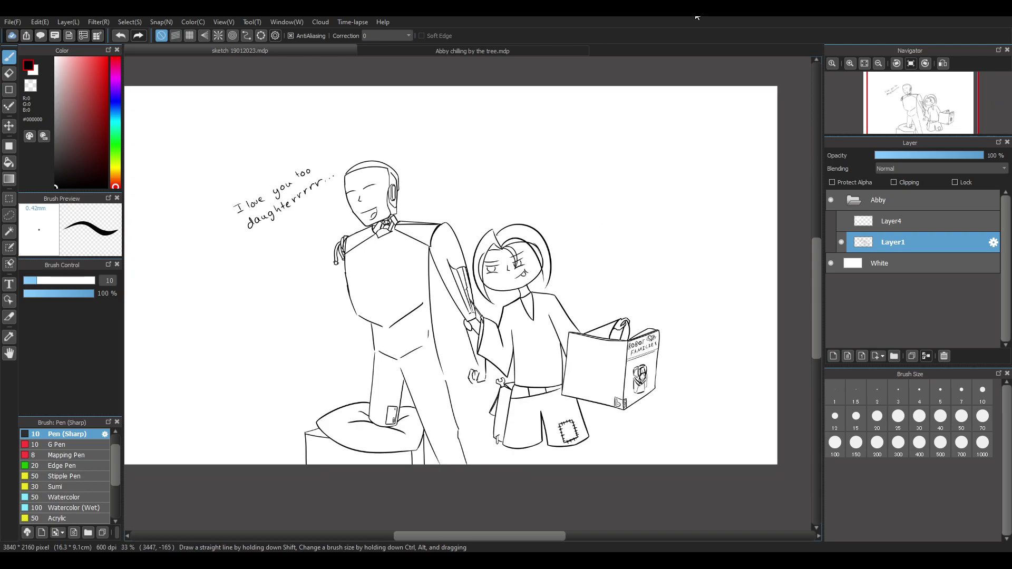
# Try sketching the girl's two legs as nearly straight lines from the shorts' hems to the canvas edge
pyautogui.moveTo(817, 278)
pyautogui.mouseDown()
pyautogui.moveTo(827, 324)
pyautogui.moveTo(832, 296)
pyautogui.mouseUp()
pyautogui.scroll(3, 606, 386)
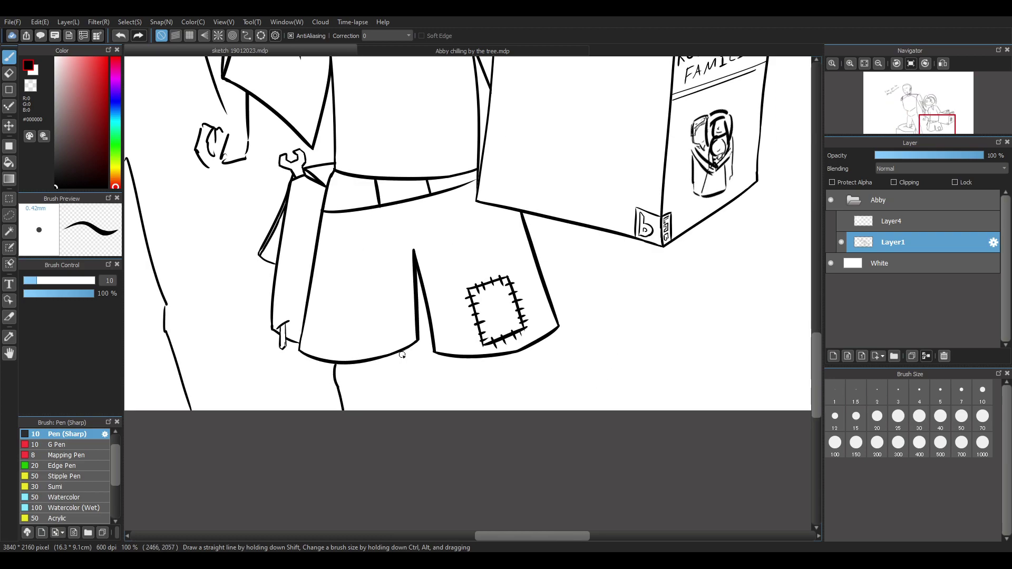
pyautogui.moveTo(402, 355); pyautogui.dragTo(396, 438)
pyautogui.hotkey('ctrl', 'z')
pyautogui.hotkey('ctrl', 'z')
pyautogui.moveTo(347, 364); pyautogui.dragTo(352, 414)
pyautogui.moveTo(400, 353); pyautogui.dragTo(398, 423)
pyautogui.hotkey('ctrl', 'z')
pyautogui.hotkey('ctrl', 'z')
pyautogui.moveTo(352, 364); pyautogui.dragTo(364, 417)
pyautogui.moveTo(410, 348); pyautogui.dragTo(409, 422)
pyautogui.hotkey('ctrl', 'z')
pyautogui.moveTo(413, 346); pyautogui.dragTo(412, 425)
pyautogui.moveTo(442, 356); pyautogui.dragTo(449, 422)
pyautogui.moveTo(483, 361)
pyautogui.mouseDown()
pyautogui.moveTo(482, 412)
pyautogui.moveTo(497, 372)
pyautogui.moveTo(493, 430)
pyautogui.mouseUp()
pyautogui.hotkey('ctrl', 'z')
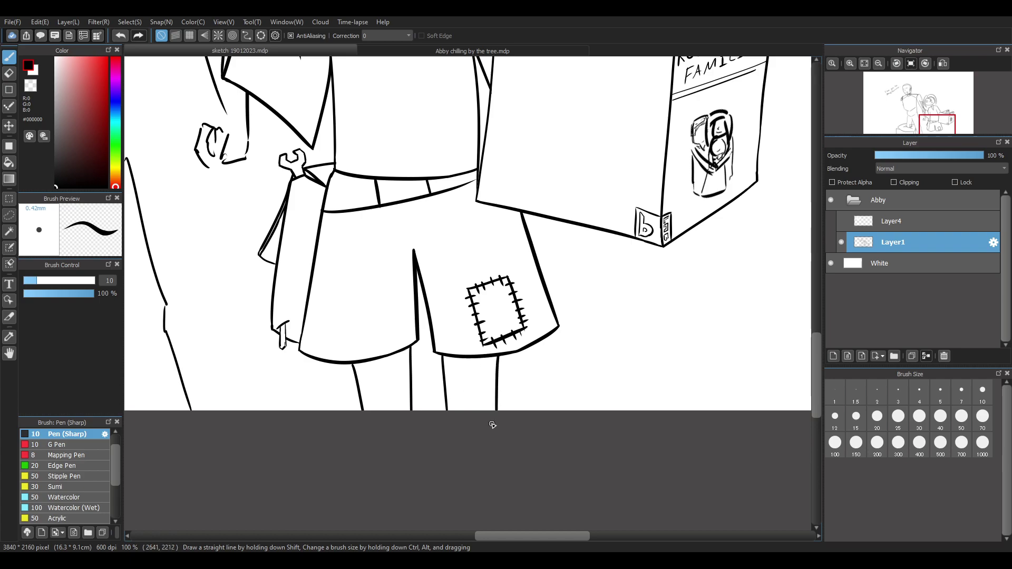
# Undo the leg lines drawn below the girl's shorts
pyautogui.scroll(-3, 416, 351)
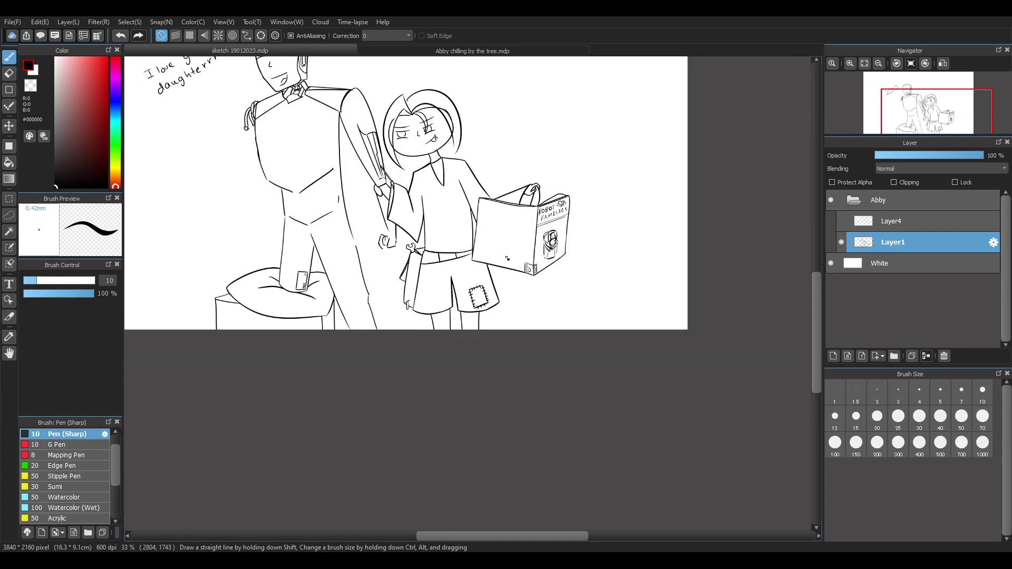
pyautogui.scroll(3, 507, 258)
pyautogui.hotkey('ctrl', 'z')
pyautogui.hotkey('ctrl', 'z')
pyautogui.hotkey('ctrl', 'z')
pyautogui.hotkey('ctrl', 'z')
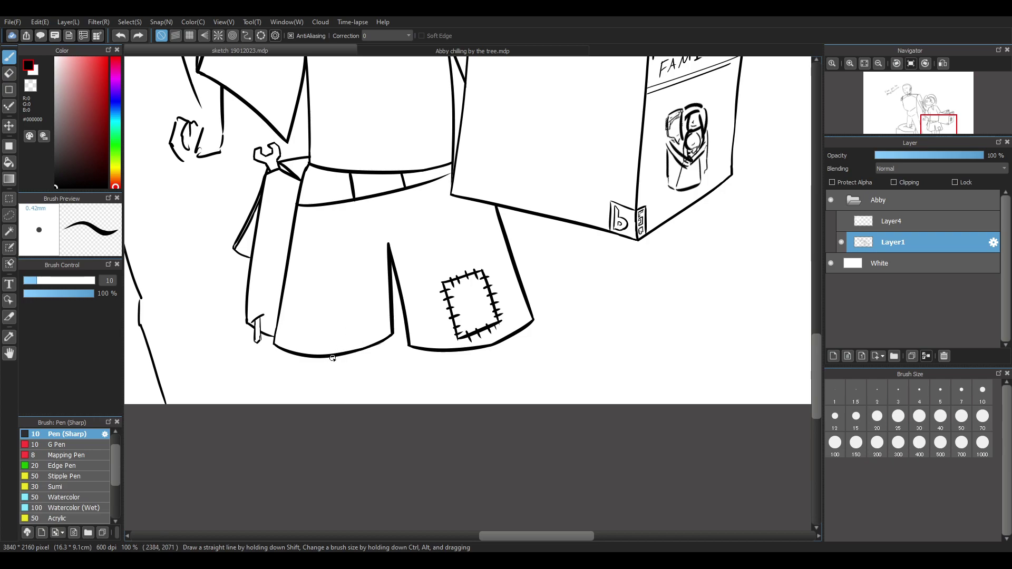
# Draw two lines for the girl's leg below the plain shorts leg, down to the canvas edge
pyautogui.moveTo(310, 358); pyautogui.dragTo(302, 405)
pyautogui.moveTo(356, 351); pyautogui.dragTo(355, 406)
pyautogui.hotkey('ctrl', 'z')
pyautogui.hotkey('ctrl', 'z')
pyautogui.moveTo(310, 358); pyautogui.dragTo(309, 406)
pyautogui.moveTo(360, 351); pyautogui.dragTo(349, 406)
# Draw the girl's other leg below the patched shorts leg with two lines slanting outward to the canvas edge
pyautogui.moveTo(432, 352); pyautogui.dragTo(440, 406)
pyautogui.hotkey('ctrl', 'z')
pyautogui.moveTo(438, 351); pyautogui.dragTo(457, 430)
pyautogui.hotkey('ctrl', 'z')
pyautogui.moveTo(501, 344); pyautogui.dragTo(516, 441)
pyautogui.hotkey('ctrl', 'z')
pyautogui.hotkey('ctrl', 'z')
pyautogui.moveTo(442, 351); pyautogui.dragTo(462, 409)
pyautogui.hotkey('ctrl', 'z')
pyautogui.moveTo(438, 352); pyautogui.dragTo(467, 418)
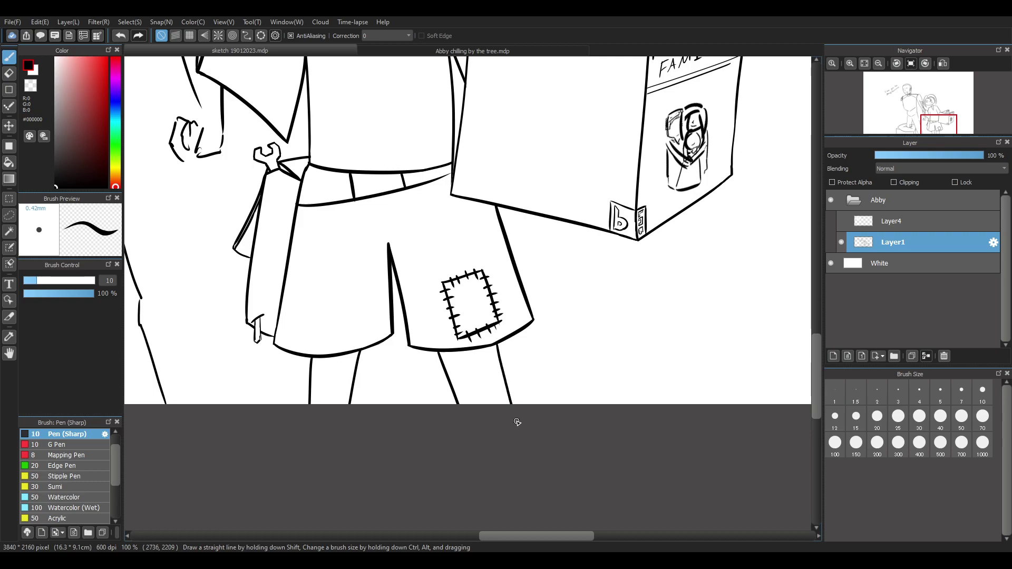
pyautogui.scroll(-3, 471, 318)
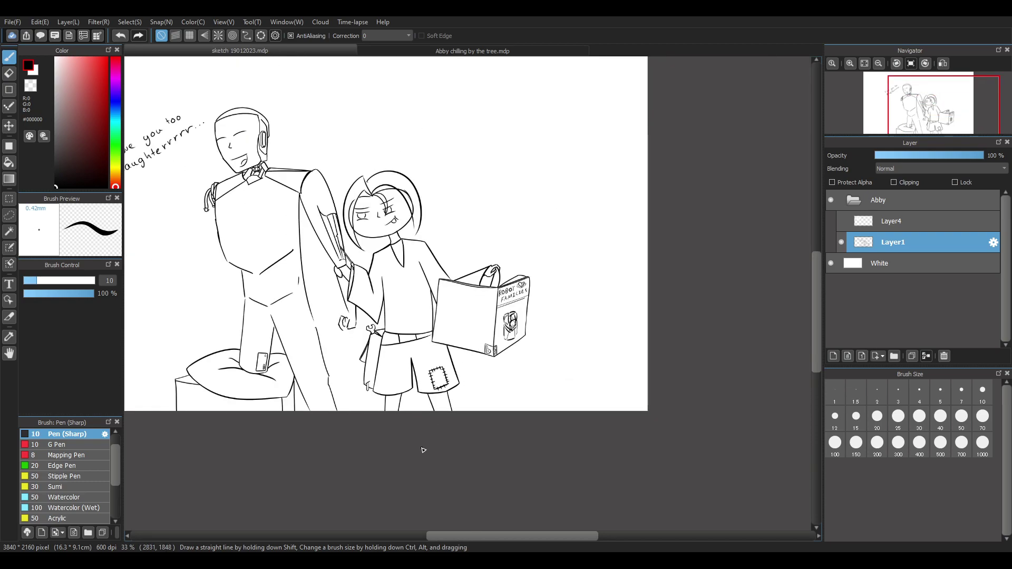
# Draw two narrow upright prongs of a book stand, one crossing the lower edge of each book cover
pyautogui.scroll(2, 422, 405)
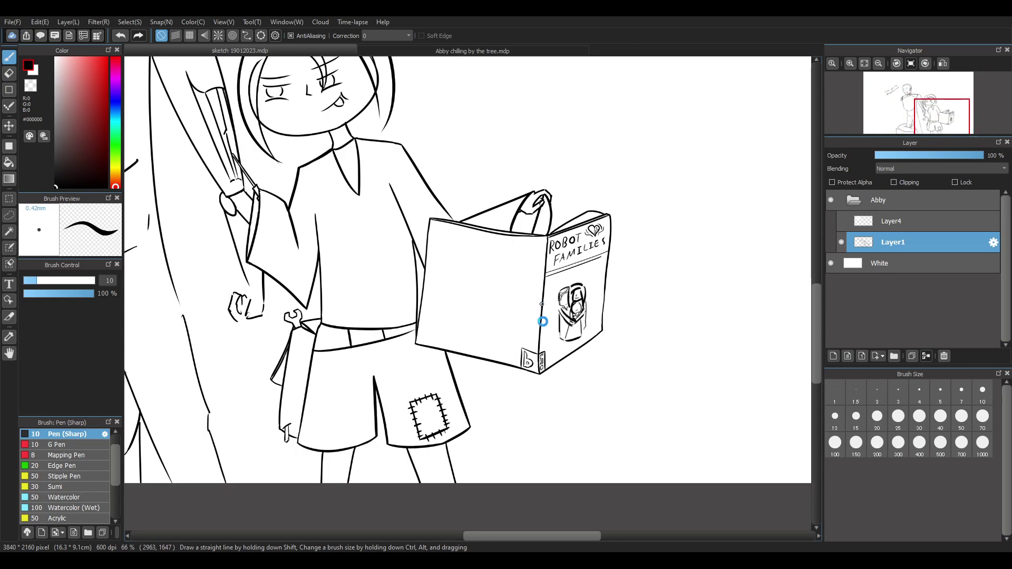
pyautogui.scroll(1, 542, 316)
pyautogui.scroll(-2, 568, 391)
pyautogui.scroll(2, 568, 439)
pyautogui.scroll(-1, 573, 421)
pyautogui.scroll(1, 573, 422)
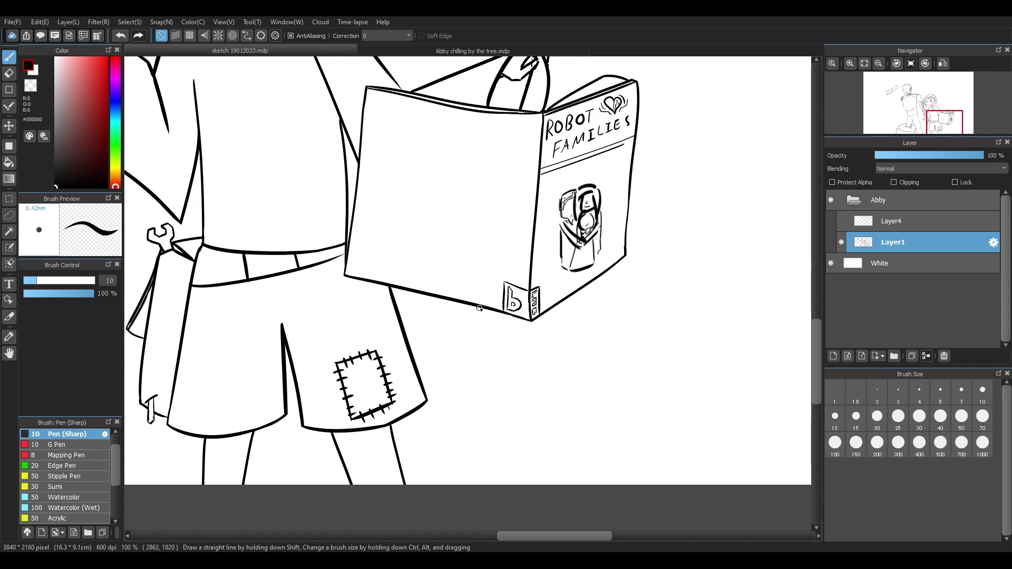
pyautogui.moveTo(470, 266); pyautogui.dragTo(478, 354)
pyautogui.hotkey('ctrl', 'z')
pyautogui.moveTo(441, 266); pyautogui.dragTo(442, 346)
pyautogui.moveTo(440, 252)
pyautogui.mouseDown()
pyautogui.moveTo(456, 280)
pyautogui.moveTo(463, 344)
pyautogui.mouseUp()
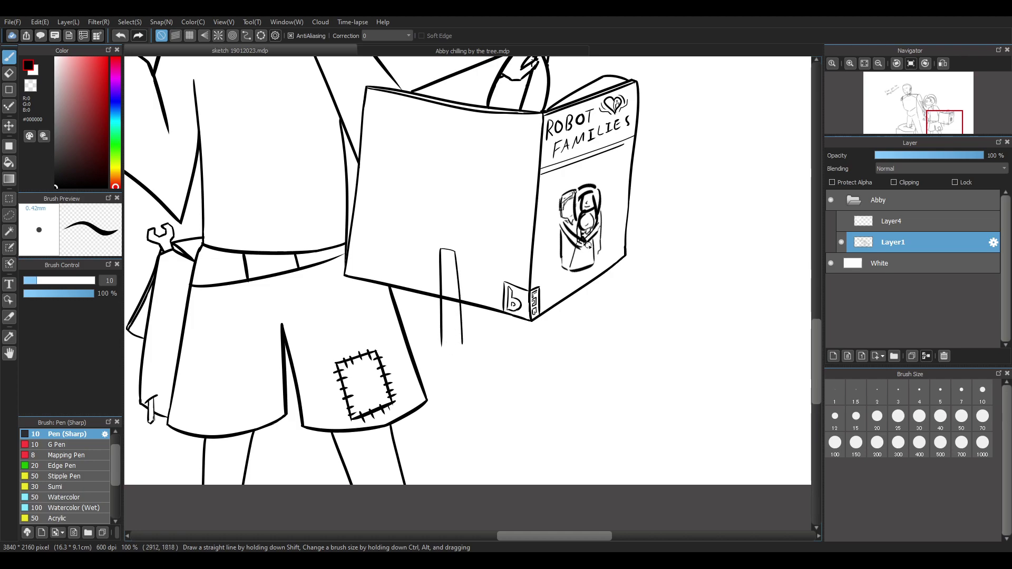
pyautogui.moveTo(608, 224); pyautogui.dragTo(606, 310)
pyautogui.moveTo(618, 217); pyautogui.dragTo(616, 307)
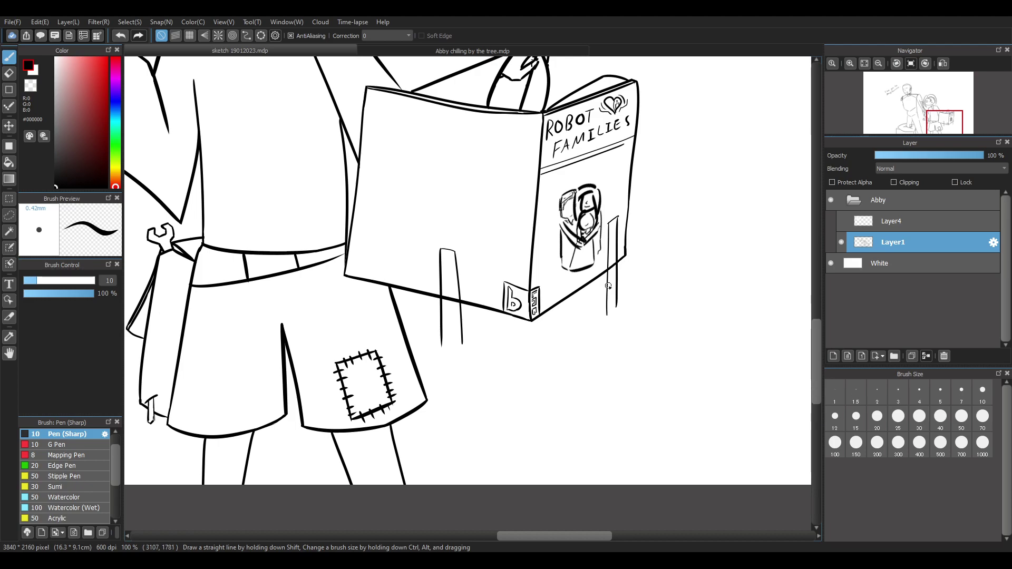
# Draw the stand bracket's outer lower edge beneath the book, rising from the back-cover prong toward the front-cover prong
pyautogui.scroll(1, 608, 285)
pyautogui.moveTo(390, 368); pyautogui.dragTo(498, 409)
pyautogui.hotkey('ctrl', 'z')
pyautogui.moveTo(368, 396); pyautogui.dragTo(678, 335)
pyautogui.hotkey('ctrl', 'z')
pyautogui.moveTo(379, 398)
pyautogui.mouseDown()
pyautogui.moveTo(606, 343)
pyautogui.moveTo(547, 353)
pyautogui.moveTo(644, 348)
pyautogui.mouseUp()
pyautogui.hotkey('ctrl', 'z')
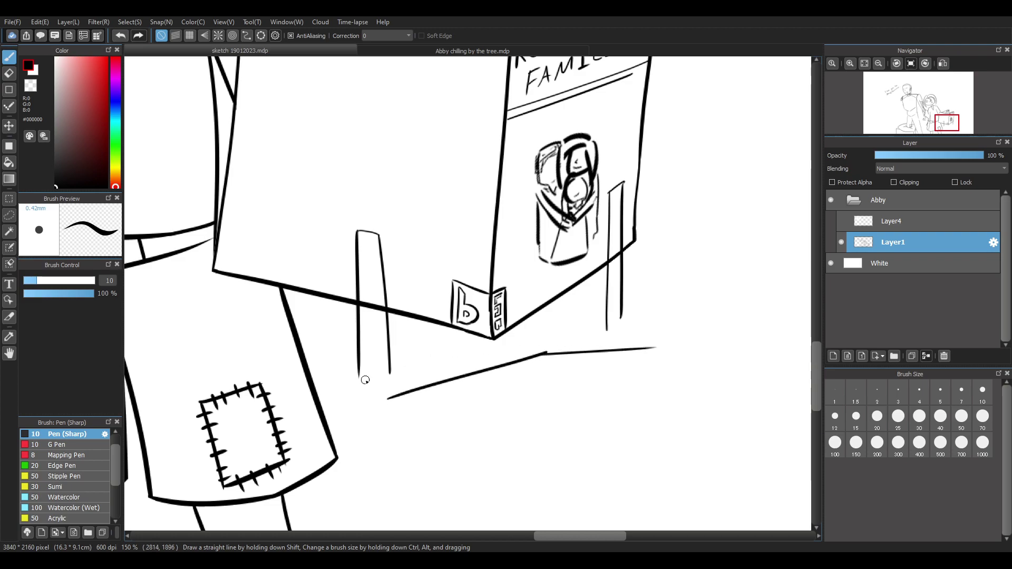
# Join the bracket's lower edge to both prongs with short angled corners and erase the overshooting line
pyautogui.moveTo(358, 376); pyautogui.dragTo(389, 399)
pyautogui.hotkey('ctrl', 'z')
pyautogui.moveTo(623, 319)
pyautogui.mouseDown()
pyautogui.moveTo(611, 344)
pyautogui.moveTo(624, 326)
pyautogui.moveTo(648, 348)
pyautogui.moveTo(618, 349)
pyautogui.mouseUp()
pyautogui.hotkey('ctrl', 'z')
pyautogui.hotkey('ctrl', 'z')
pyautogui.hotkey('ctrl', 'z')
pyautogui.hotkey('ctrl', 'z')
pyautogui.press('e')
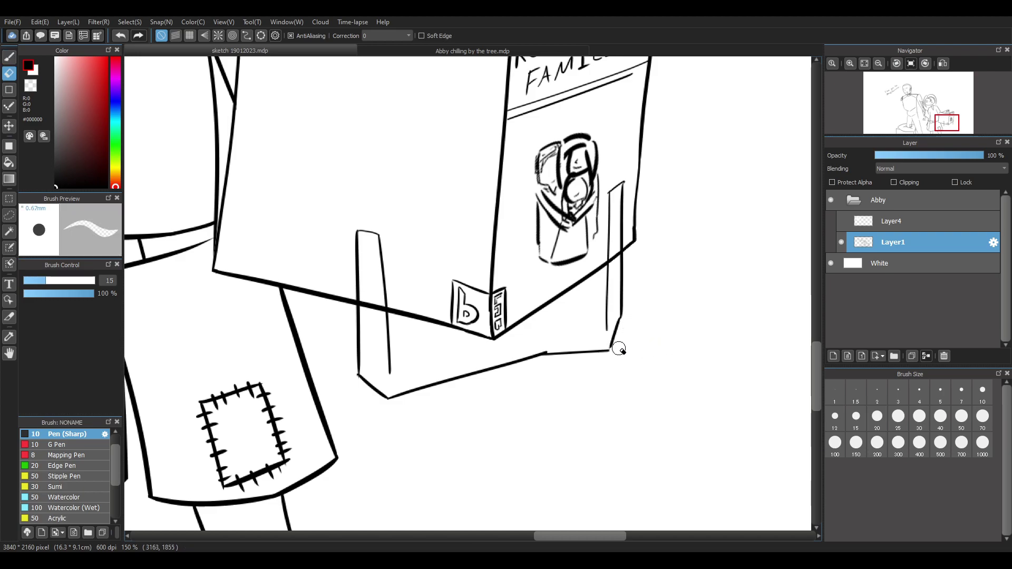
# Draw the bracket's inner edge between the two prongs, just below the book's bottom corner
pyautogui.press('b')
pyautogui.moveTo(391, 365); pyautogui.dragTo(543, 344)
pyautogui.hotkey('ctrl', 'z')
pyautogui.moveTo(391, 366)
pyautogui.mouseDown()
pyautogui.moveTo(479, 346)
pyautogui.moveTo(607, 333)
pyautogui.mouseUp()
pyautogui.hotkey('ctrl', 'z')
pyautogui.moveTo(482, 348); pyautogui.dragTo(604, 324)
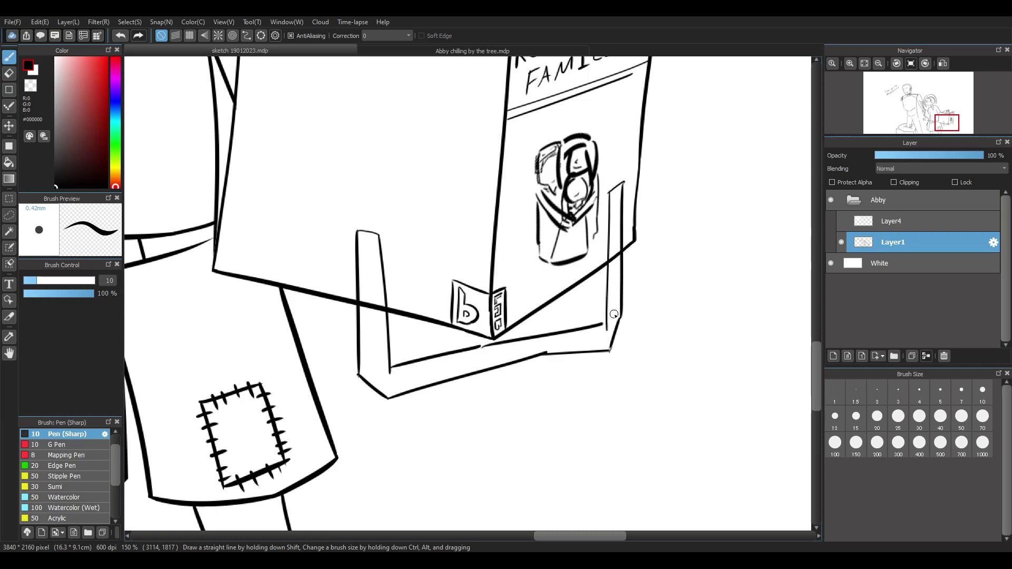
pyautogui.scroll(3, 609, 312)
pyautogui.hotkey('ctrl', 'z')
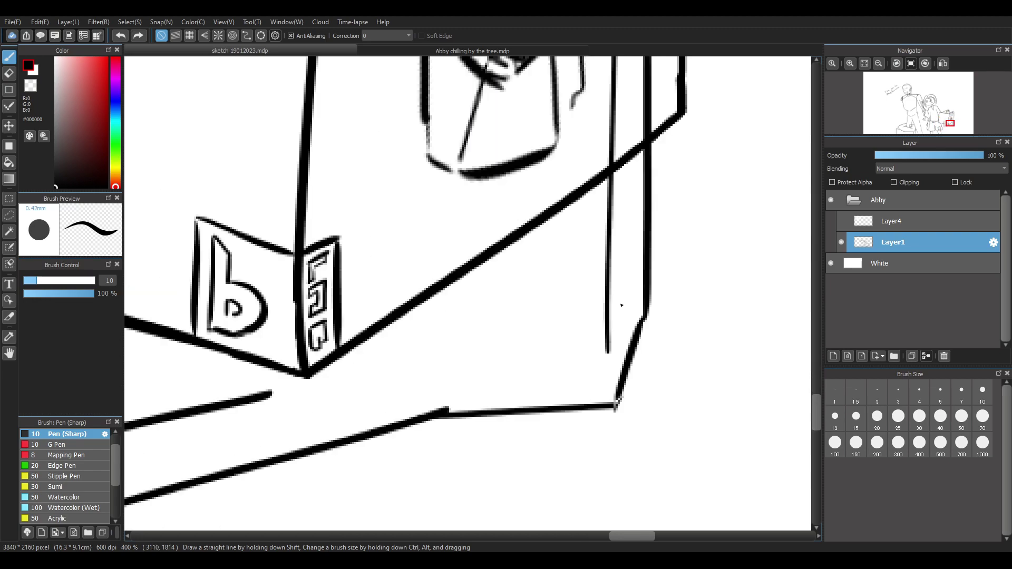
pyautogui.moveTo(272, 395); pyautogui.dragTo(610, 339)
# Erase the stray bumps where the bracket's lines overlap
pyautogui.press('e')
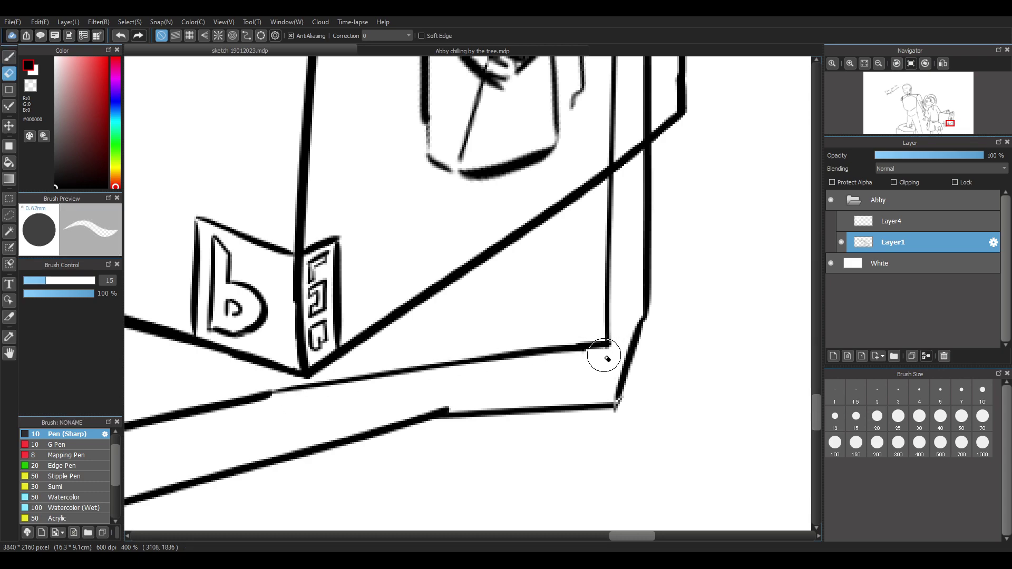
pyautogui.click(445, 403)
pyautogui.moveTo(968, 82)
pyautogui.scroll(-6, 494, 377)
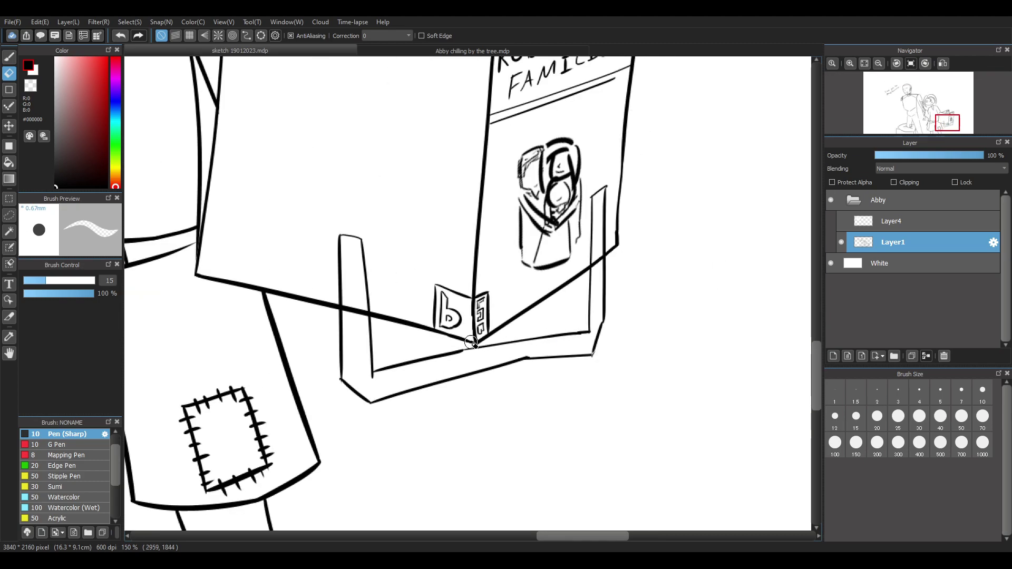
# Draw a short slanted post with a rounded end below the middle of the bracket, cleaning up its corner
pyautogui.scroll(3, 494, 378)
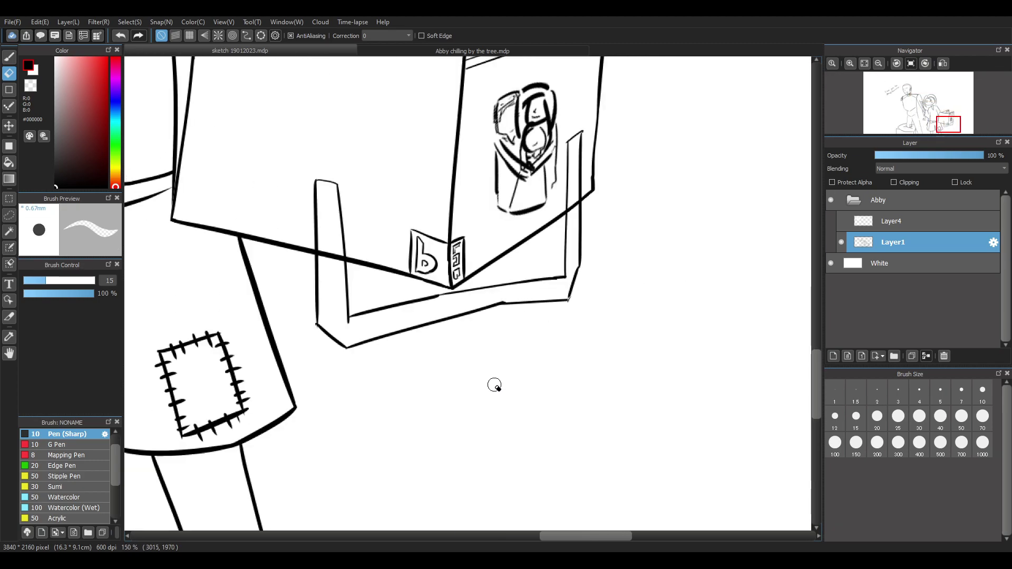
pyautogui.press('b')
pyautogui.moveTo(451, 322)
pyautogui.mouseDown()
pyautogui.moveTo(458, 422)
pyautogui.moveTo(461, 402)
pyautogui.moveTo(489, 406)
pyautogui.mouseUp()
pyautogui.hotkey('ctrl', 'z')
pyautogui.moveTo(474, 329); pyautogui.dragTo(490, 413)
pyautogui.hotkey('ctrl', 'z')
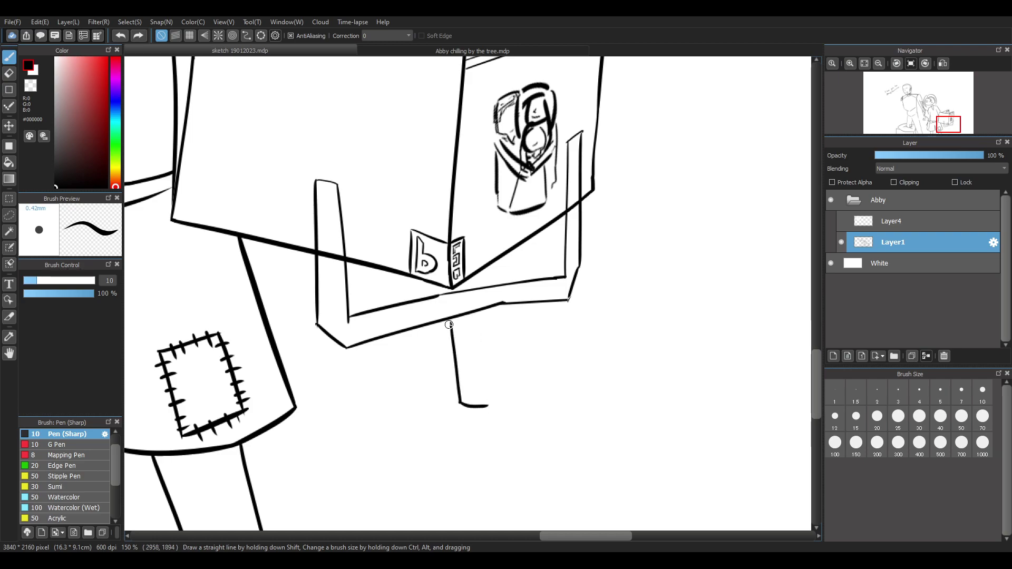
pyautogui.moveTo(473, 313); pyautogui.dragTo(483, 400)
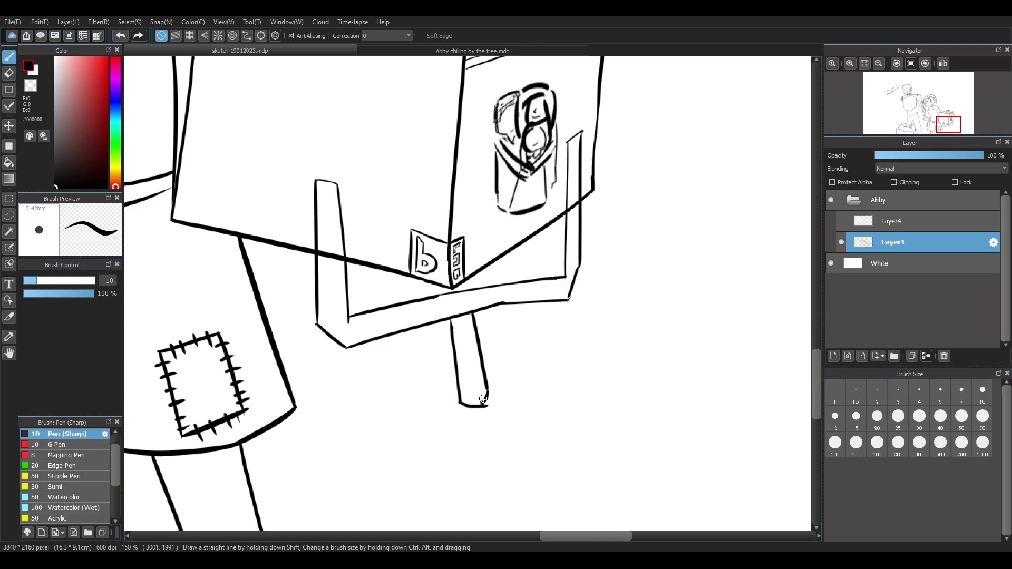
pyautogui.press('e')
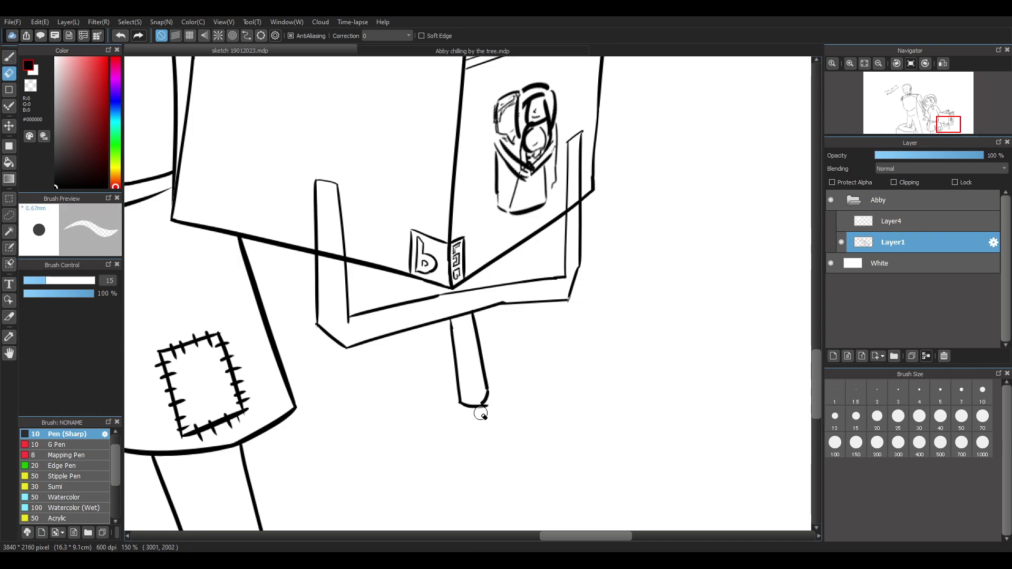
pyautogui.press('b')
pyautogui.moveTo(478, 407); pyautogui.dragTo(488, 391)
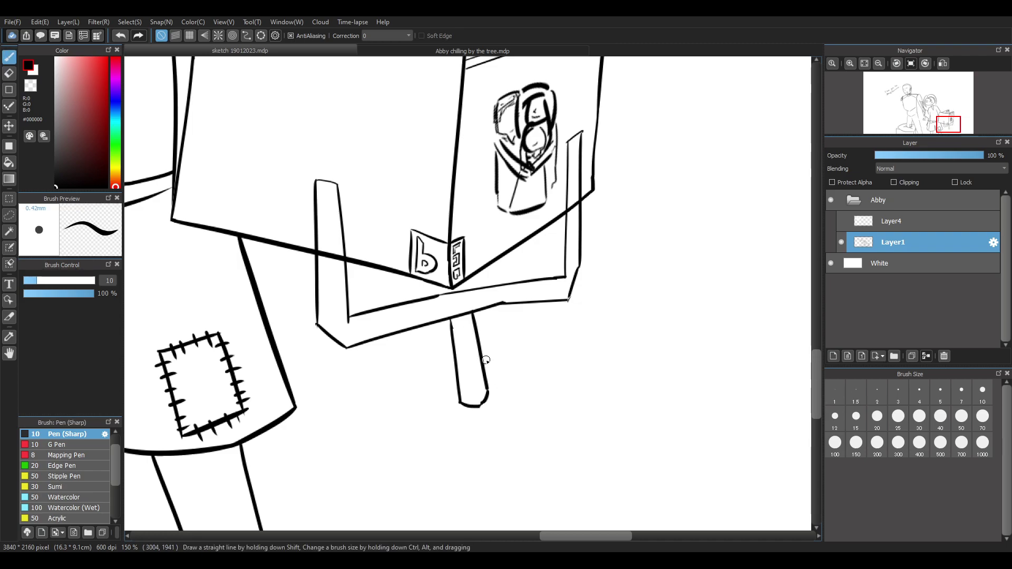
# Try drawing a narrow plate alongside the post and a lower pole line beneath it
pyautogui.moveTo(469, 351); pyautogui.dragTo(492, 460)
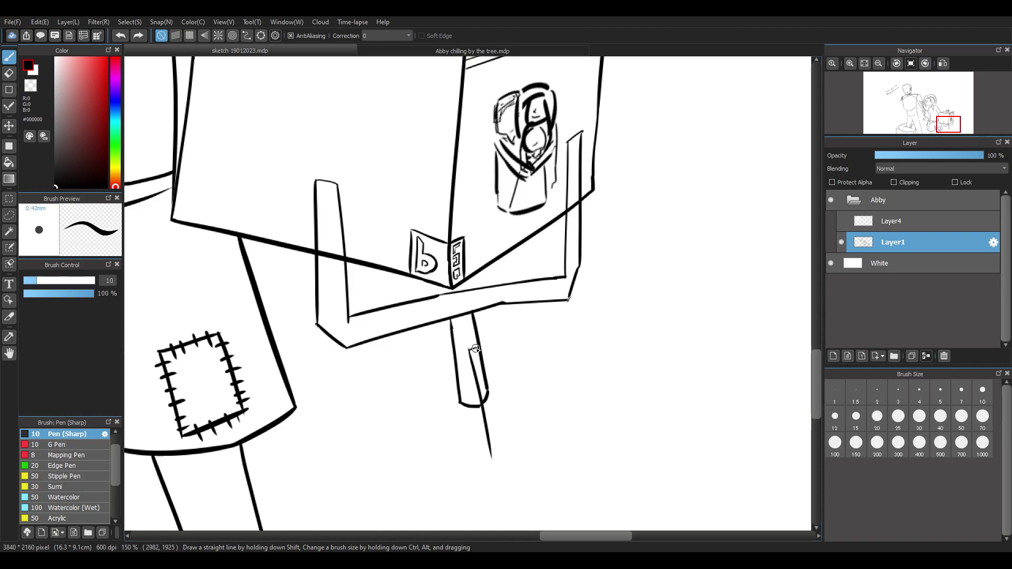
pyautogui.moveTo(477, 349); pyautogui.dragTo(498, 457)
pyautogui.moveTo(475, 348)
pyautogui.mouseDown()
pyautogui.moveTo(496, 355)
pyautogui.moveTo(521, 441)
pyautogui.moveTo(471, 426)
pyautogui.moveTo(494, 530)
pyautogui.mouseUp()
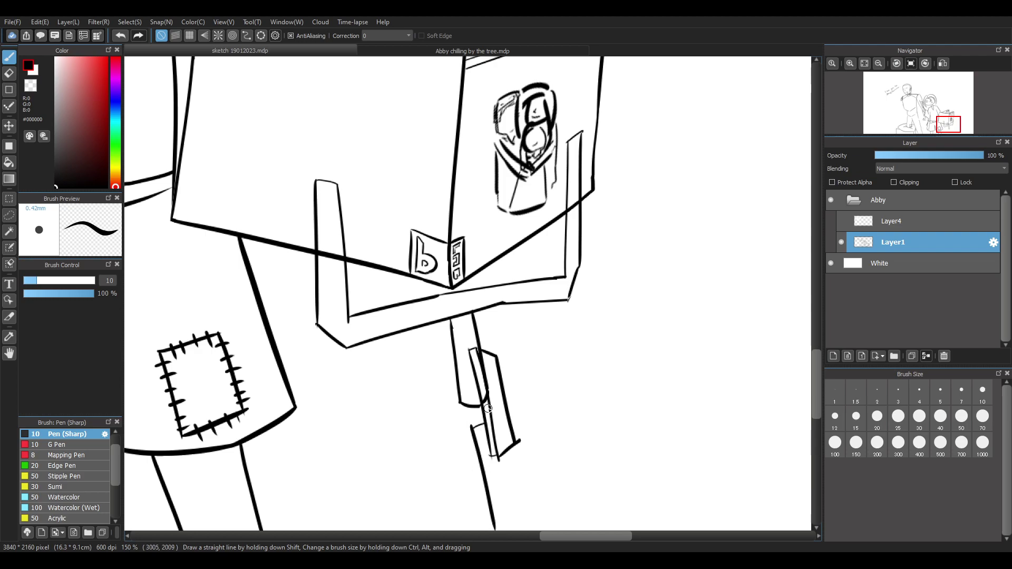
# Try drawing a boxy clamp around the post and side plate, and undo it
pyautogui.moveTo(443, 371); pyautogui.dragTo(520, 365)
pyautogui.hotkey('ctrl', 'z')
pyautogui.moveTo(453, 368)
pyautogui.mouseDown()
pyautogui.moveTo(450, 396)
pyautogui.moveTo(490, 393)
pyautogui.moveTo(516, 362)
pyautogui.moveTo(513, 389)
pyautogui.mouseUp()
pyautogui.hotkey('ctrl', 'z')
pyautogui.moveTo(485, 394); pyautogui.dragTo(514, 388)
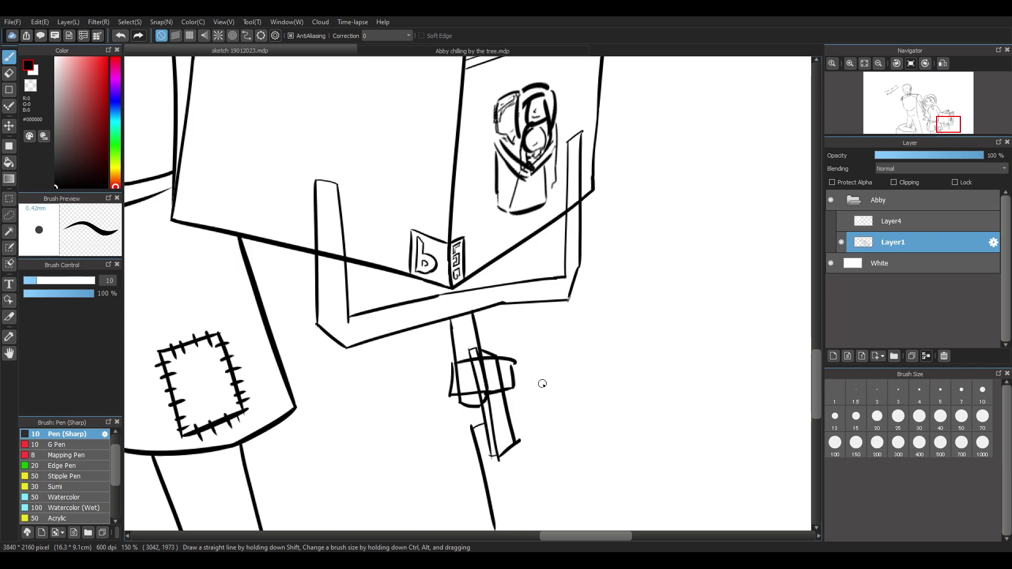
pyautogui.moveTo(821, 377); pyautogui.dragTo(767, 394)
pyautogui.hotkey('ctrl', 'z')
pyautogui.hotkey('ctrl', 'z')
pyautogui.hotkey('ctrl', 'z')
pyautogui.hotkey('ctrl', 'z')
# Examine the book stand's proportions against the figures and the whole canvas
pyautogui.scroll(-5, 506, 352)
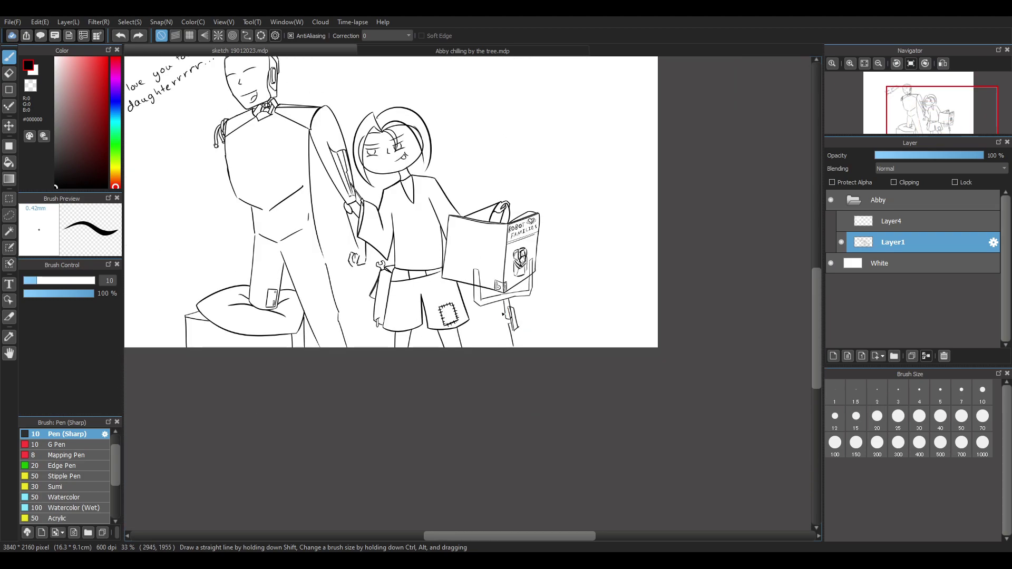
pyautogui.scroll(-2, 504, 315)
pyautogui.scroll(3, 474, 295)
pyautogui.scroll(-3, 444, 275)
pyautogui.scroll(5, 444, 275)
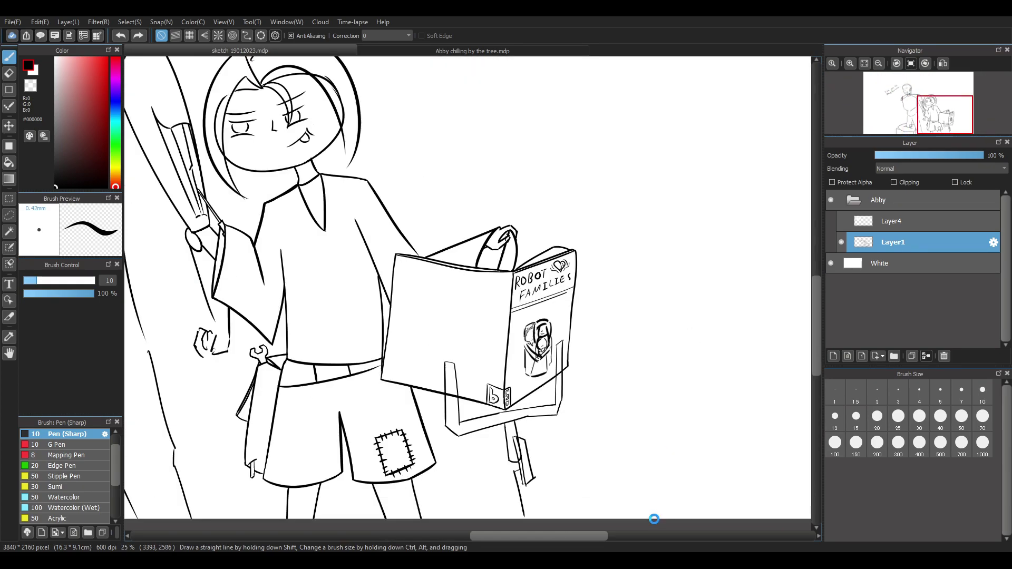
pyautogui.scroll(-2, 654, 520)
pyautogui.scroll(5, 787, 328)
pyautogui.moveTo(815, 327); pyautogui.dragTo(815, 362)
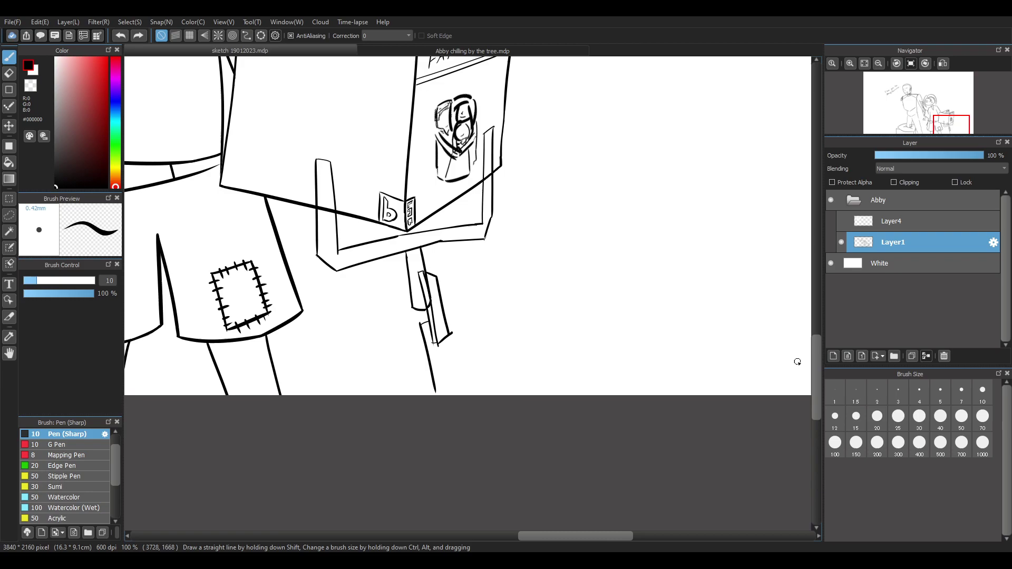
pyautogui.scroll(2, 338, 291)
pyautogui.scroll(-1, 450, 264)
pyautogui.scroll(1, 465, 264)
pyautogui.scroll(-1, 596, 309)
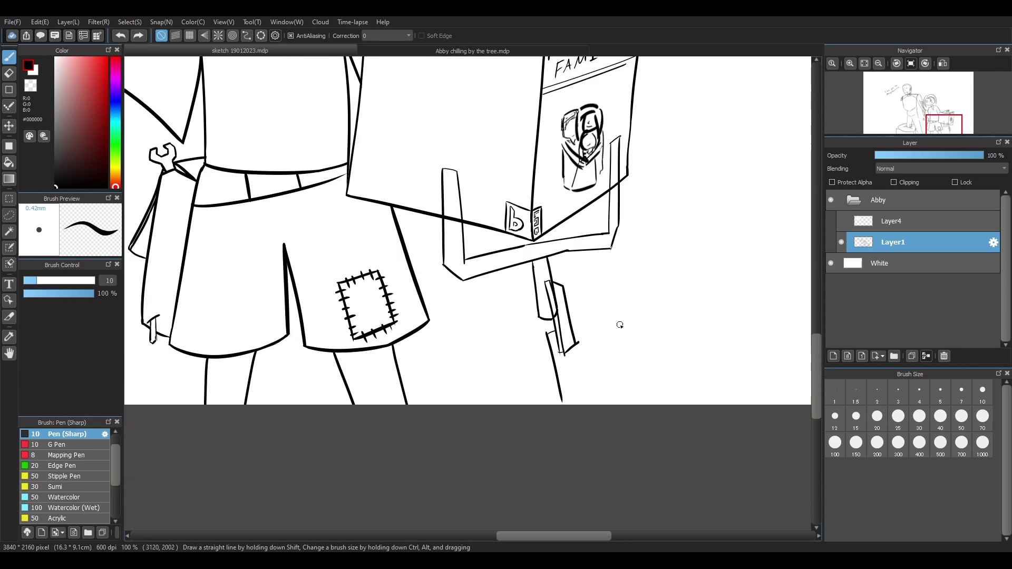
pyautogui.scroll(1, 633, 334)
# Undo the side plate and lower pole strokes by the post, along with trial pole lines
pyautogui.hotkey('ctrl', 'z')
pyautogui.hotkey('ctrl', 'z')
pyautogui.hotkey('ctrl', 'z')
pyautogui.hotkey('ctrl', 'z')
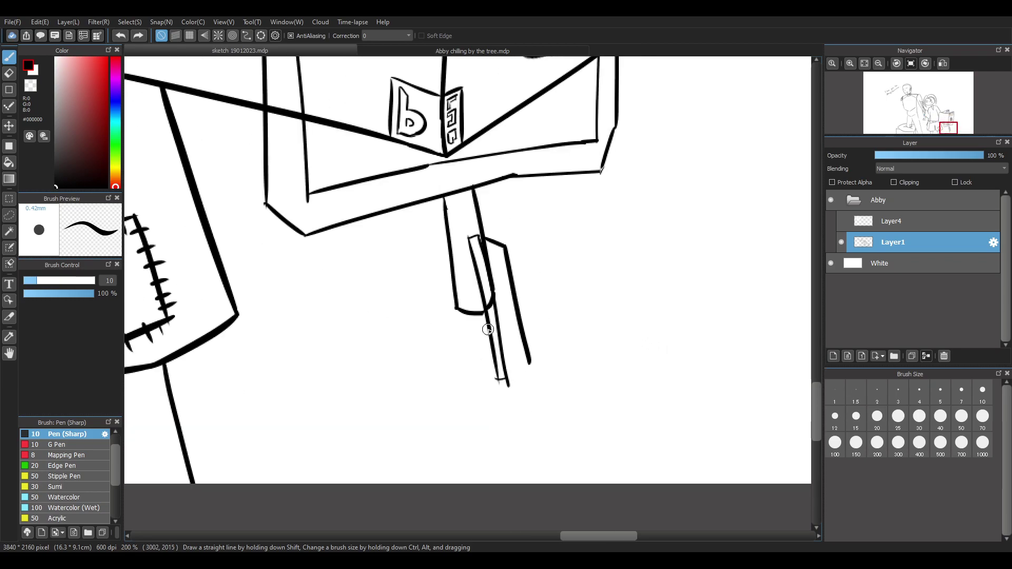
pyautogui.moveTo(463, 319)
pyautogui.mouseDown()
pyautogui.moveTo(469, 424)
pyautogui.moveTo(470, 340)
pyautogui.moveTo(490, 484)
pyautogui.mouseUp()
pyautogui.hotkey('ctrl', 'z')
pyautogui.hotkey('ctrl', 'z')
pyautogui.moveTo(494, 311)
pyautogui.mouseDown()
pyautogui.moveTo(530, 480)
pyautogui.moveTo(501, 388)
pyautogui.moveTo(512, 485)
pyautogui.mouseUp()
pyautogui.hotkey('ctrl', 'z')
pyautogui.hotkey('ctrl', 'z')
pyautogui.hotkey('ctrl', 'z')
# Extend the stand's post with two parallel slanted lines from its rounded end to the canvas edge
pyautogui.moveTo(456, 312); pyautogui.dragTo(486, 488)
pyautogui.hotkey('ctrl', 'z')
pyautogui.moveTo(496, 302); pyautogui.dragTo(526, 501)
pyautogui.hotkey('ctrl', 'z')
pyautogui.moveTo(492, 298); pyautogui.dragTo(516, 484)
pyautogui.hotkey('ctrl', 'z')
pyautogui.hotkey('ctrl', 'z')
pyautogui.moveTo(461, 312); pyautogui.dragTo(477, 484)
pyautogui.hotkey('ctrl', 'z')
pyautogui.moveTo(455, 311)
pyautogui.mouseDown()
pyautogui.moveTo(468, 477)
pyautogui.moveTo(486, 529)
pyautogui.mouseUp()
pyautogui.hotkey('ctrl', 'z')
pyautogui.moveTo(493, 298); pyautogui.dragTo(525, 527)
pyautogui.hotkey('ctrl', 'z')
pyautogui.hotkey('ctrl', 'z')
pyautogui.hotkey('ctrl', 'z')
pyautogui.hotkey('ctrl', 'z')
pyautogui.moveTo(493, 298); pyautogui.dragTo(527, 488)
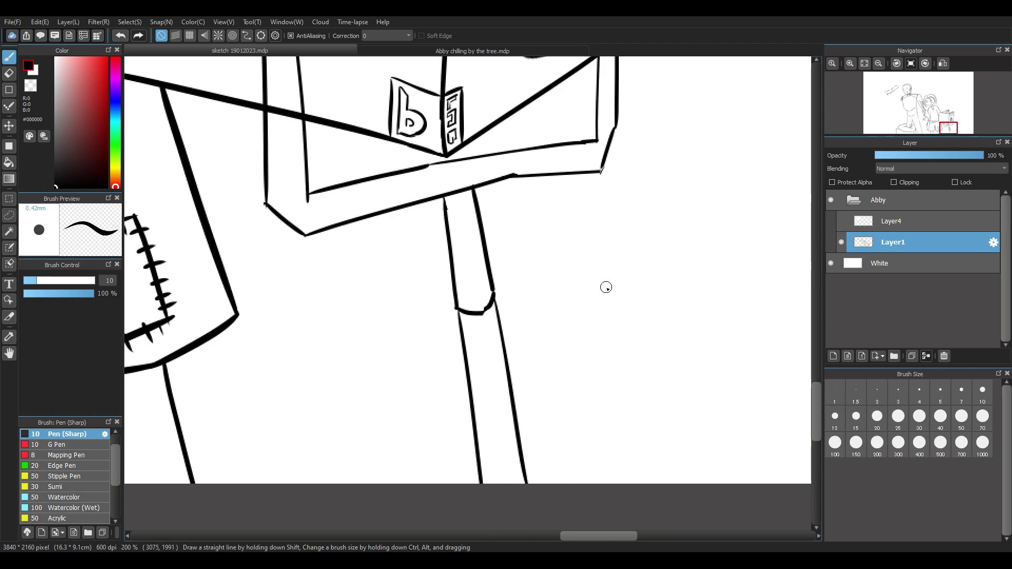
# Draw a short curved mark on the bracket just above the post
pyautogui.moveTo(821, 396); pyautogui.dragTo(815, 381)
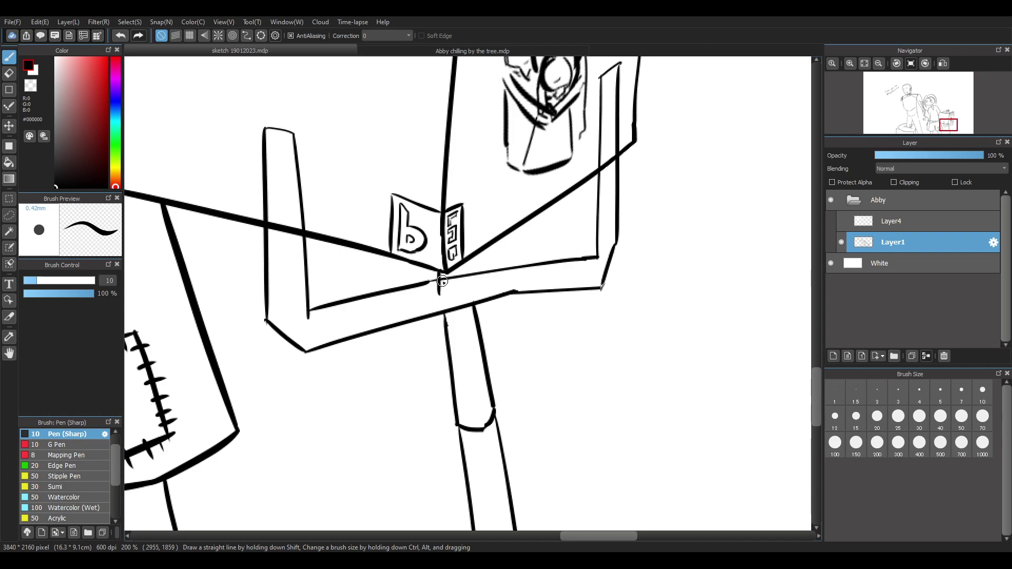
pyautogui.moveTo(441, 292); pyautogui.dragTo(472, 286)
pyautogui.hotkey('ctrl', 'z')
# Erase the bracket's angled corner below the front-cover prong and redraw it as a squarer corner
pyautogui.press('e')
pyautogui.moveTo(617, 240); pyautogui.dragTo(616, 239)
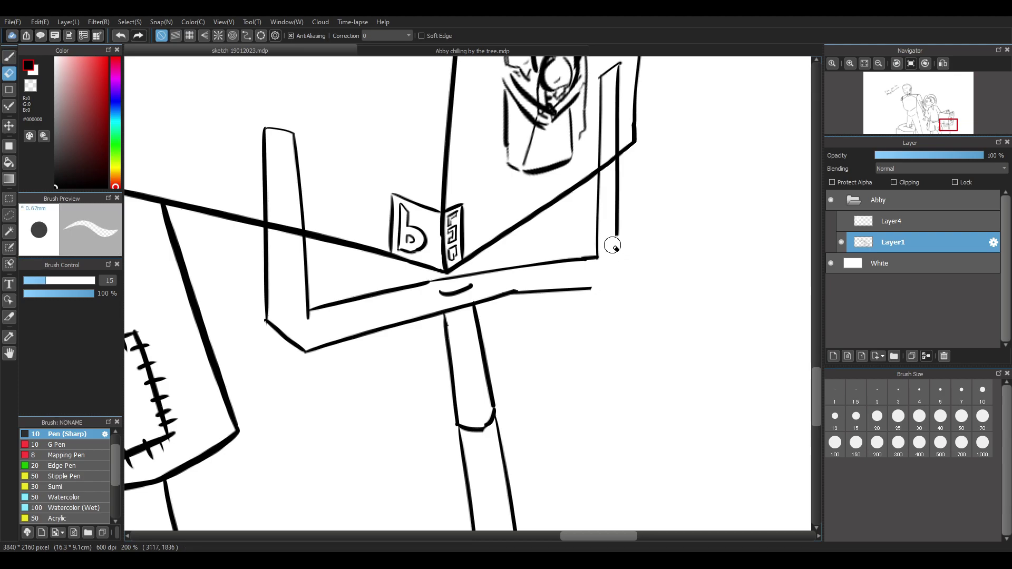
pyautogui.press('b')
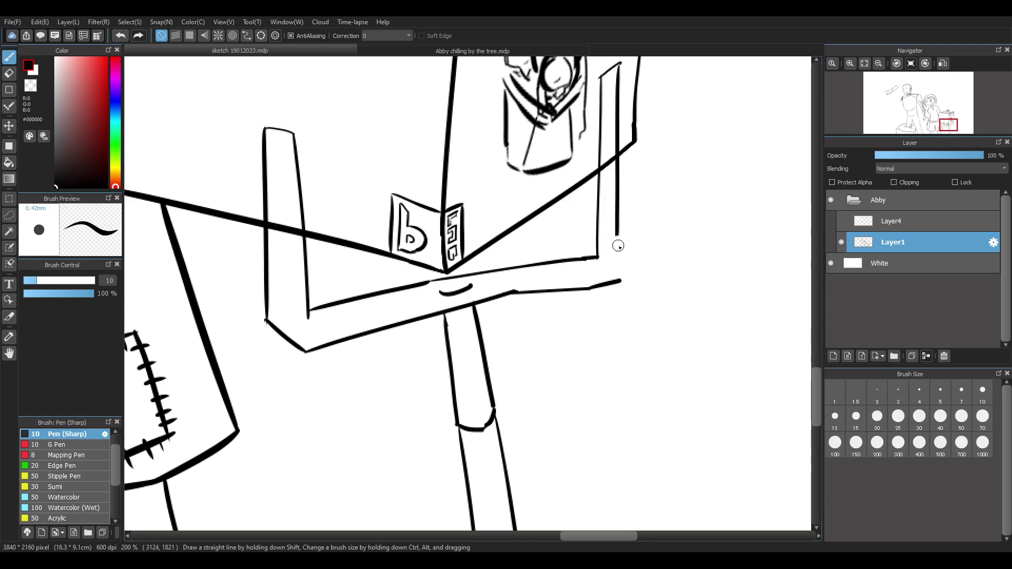
# Erase the book's lower edge lines where they cross inside the stand's two prongs
pyautogui.press('e')
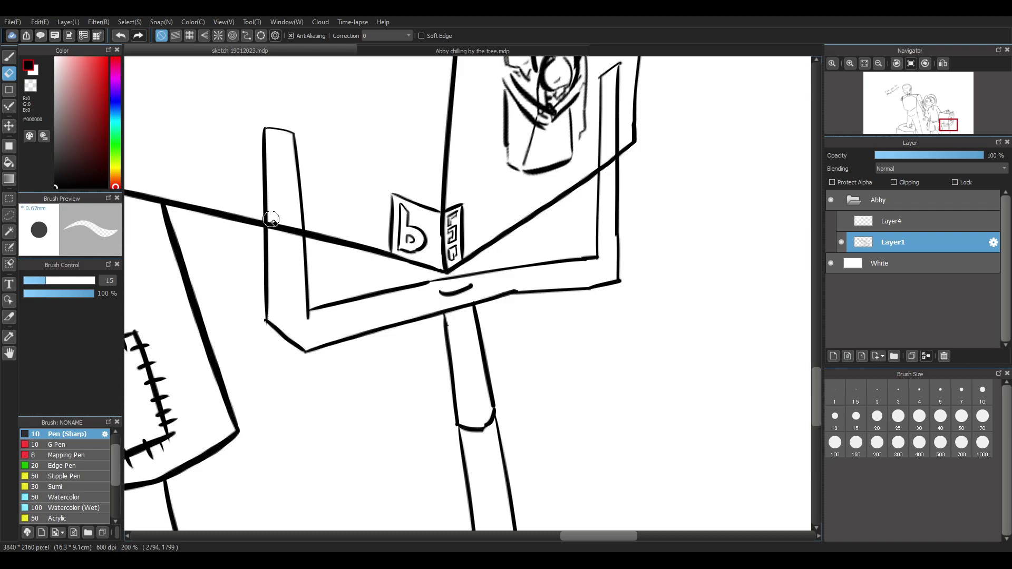
pyautogui.hotkey('ctrl', 'z')
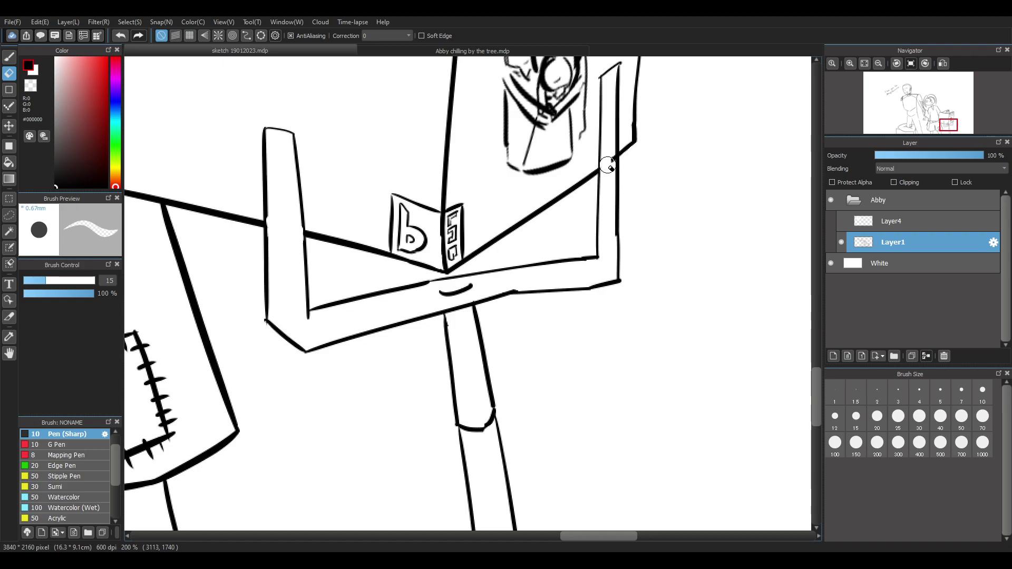
# Thicken the stand bracket's lines at the front-cover prong and smooth the angled corner beneath it
pyautogui.press('b')
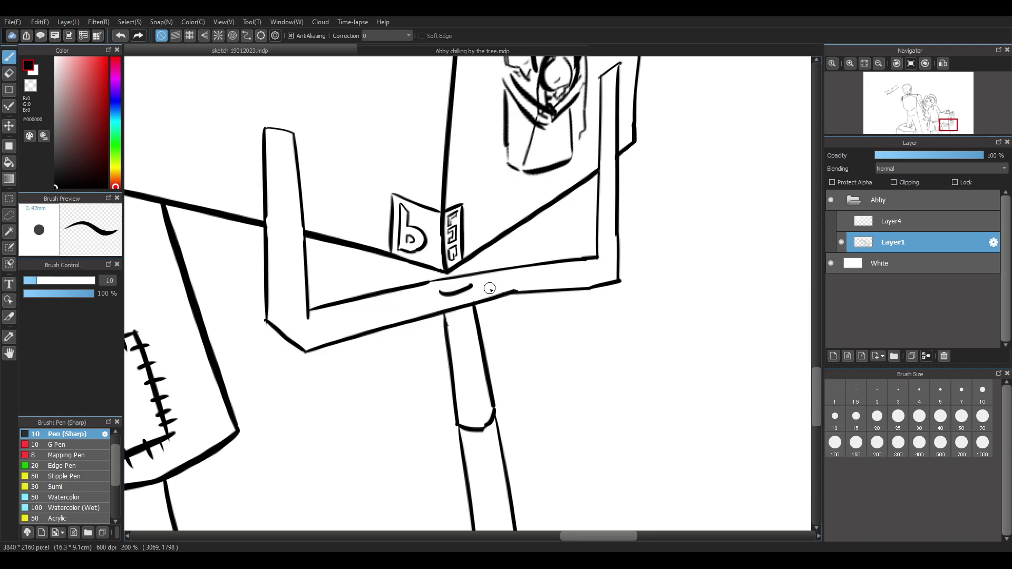
pyautogui.press('e')
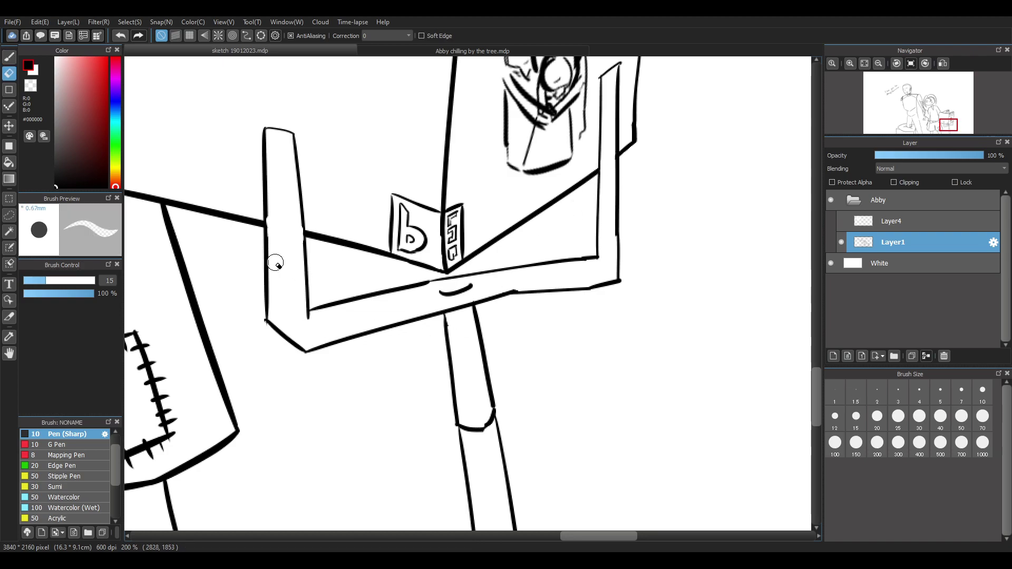
pyautogui.scroll(3, 274, 290)
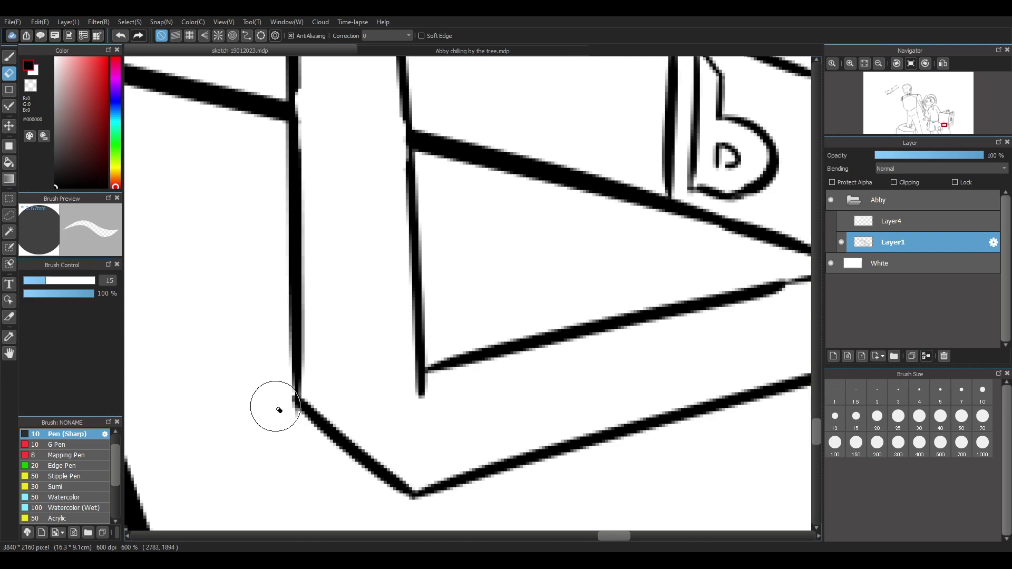
pyautogui.press('b')
pyautogui.moveTo(296, 390); pyautogui.dragTo(293, 405)
pyautogui.moveTo(408, 119); pyautogui.dragTo(409, 179)
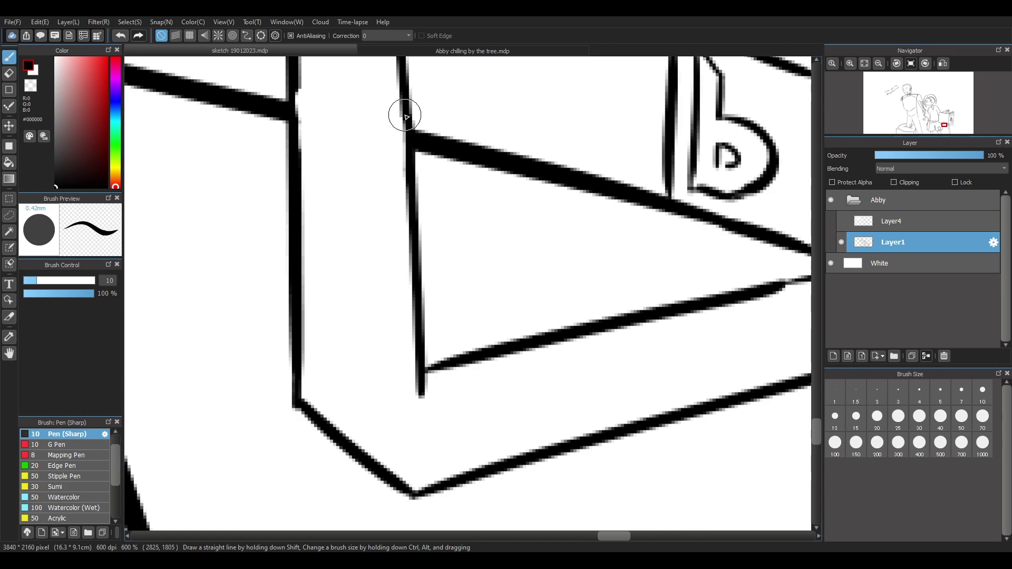
pyautogui.moveTo(288, 103); pyautogui.dragTo(293, 160)
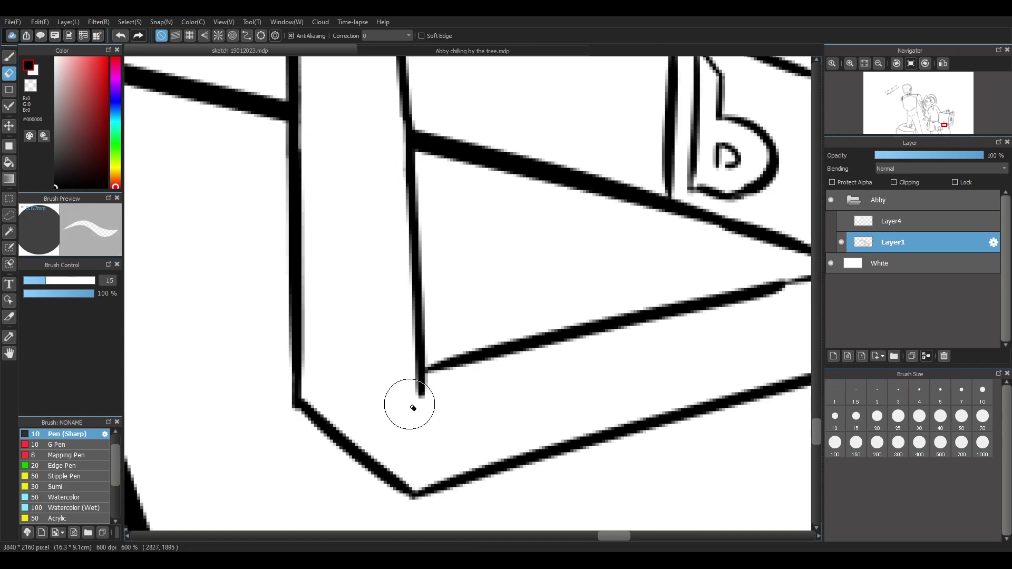
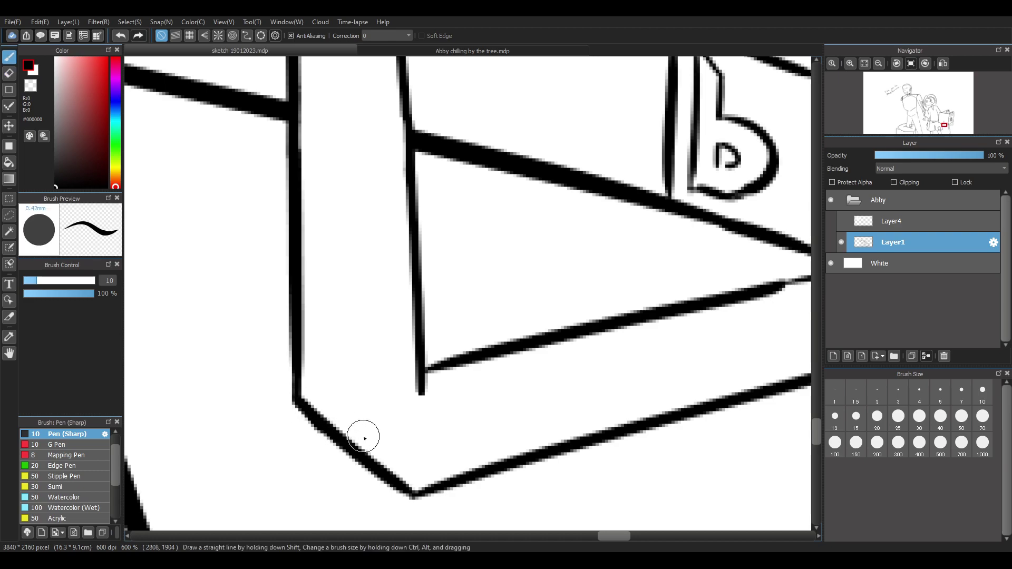
pyautogui.moveTo(409, 490); pyautogui.dragTo(438, 491)
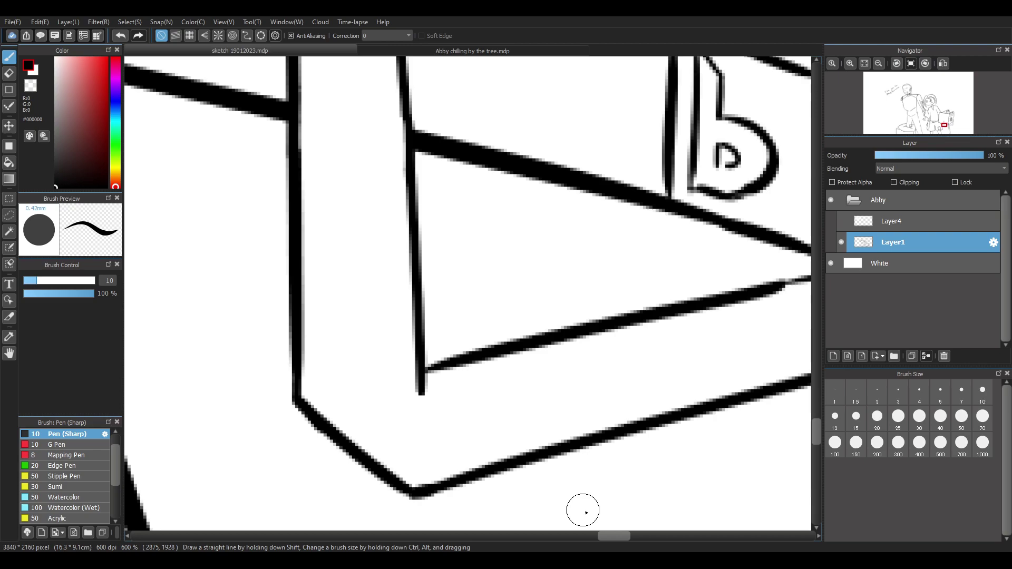
# Thicken the bracket's upper edge just below the bottom of the book's spine
pyautogui.moveTo(618, 538); pyautogui.dragTo(631, 537)
pyautogui.moveTo(493, 292); pyautogui.dragTo(584, 279)
pyautogui.hotkey('ctrl', 'z')
pyautogui.hotkey('ctrl', 'z')
pyautogui.moveTo(491, 292); pyautogui.dragTo(594, 273)
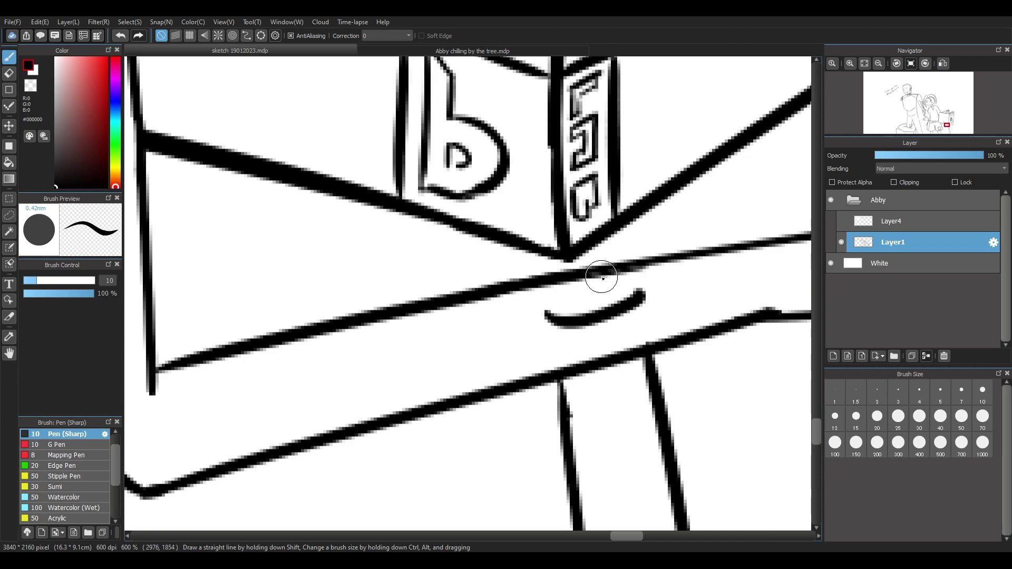
# Smooth the kink in the bracket's lower edge and thicken the post line where it meets the bracket
pyautogui.press('e')
pyautogui.moveTo(625, 536); pyautogui.dragTo(635, 536)
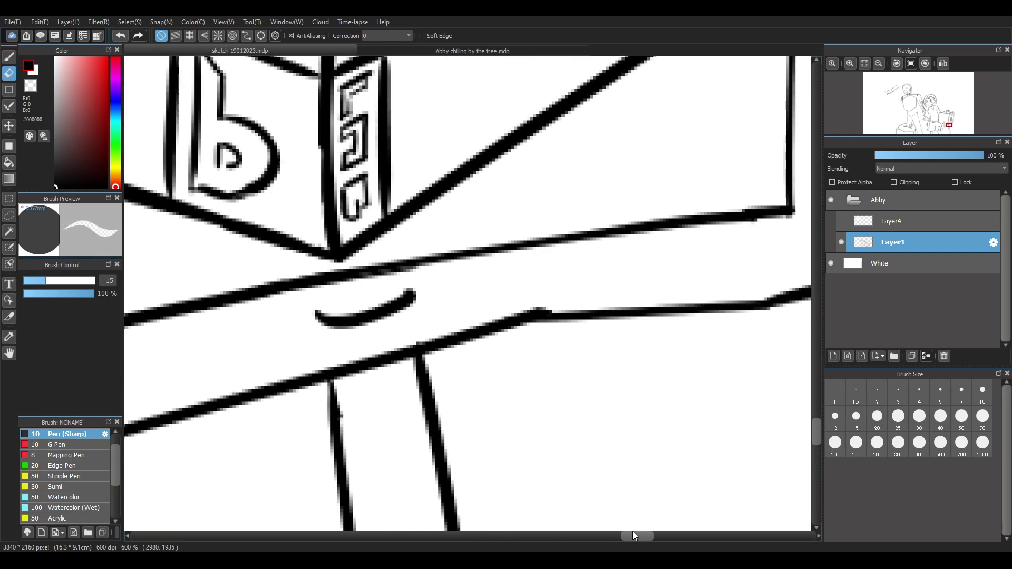
pyautogui.press('b')
pyautogui.press('e')
pyautogui.press('b')
pyautogui.press('e')
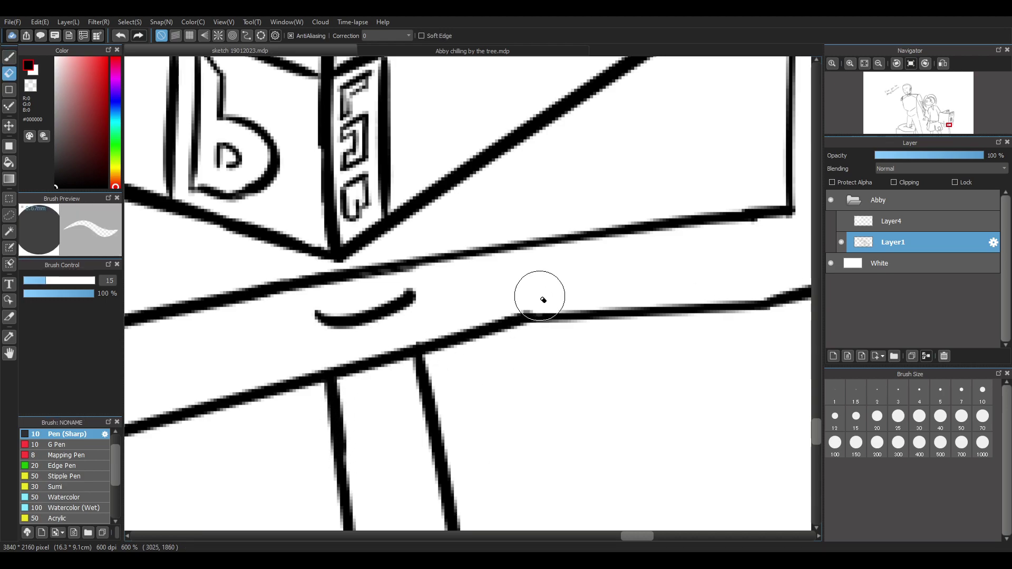
pyautogui.press('b')
pyautogui.press('e')
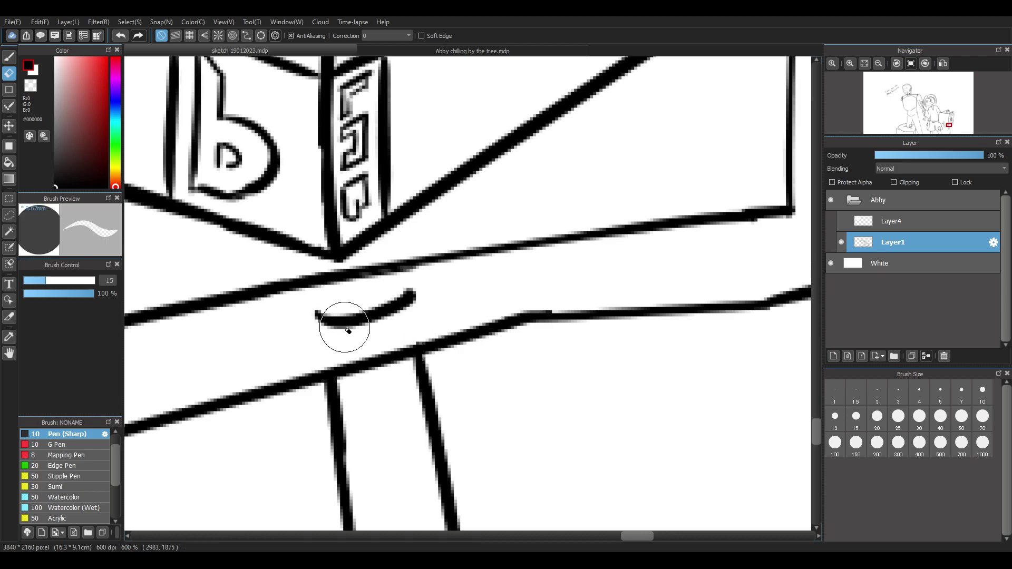
# Replace the curved mark above the post with a small V-notched clip outline under the book's spine
pyautogui.moveTo(316, 331); pyautogui.dragTo(385, 298)
pyautogui.press('b')
pyautogui.moveTo(319, 301)
pyautogui.mouseDown()
pyautogui.moveTo(322, 325)
pyautogui.moveTo(412, 317)
pyautogui.moveTo(349, 311)
pyautogui.moveTo(359, 278)
pyautogui.moveTo(377, 308)
pyautogui.mouseUp()
pyautogui.hotkey('ctrl', 'z')
pyautogui.hotkey('ctrl', 'z')
pyautogui.hotkey('ctrl', 'z')
pyautogui.hotkey('ctrl', 'z')
pyautogui.moveTo(317, 334)
pyautogui.mouseDown()
pyautogui.moveTo(383, 330)
pyautogui.moveTo(417, 305)
pyautogui.mouseUp()
pyautogui.hotkey('ctrl', 'z')
pyautogui.hotkey('ctrl', 'z')
pyautogui.moveTo(321, 332)
pyautogui.mouseDown()
pyautogui.moveTo(377, 330)
pyautogui.moveTo(420, 307)
pyautogui.moveTo(406, 273)
pyautogui.moveTo(321, 316)
pyautogui.moveTo(324, 332)
pyautogui.moveTo(323, 273)
pyautogui.moveTo(357, 297)
pyautogui.moveTo(390, 244)
pyautogui.moveTo(414, 232)
pyautogui.moveTo(415, 277)
pyautogui.mouseUp()
pyautogui.hotkey('ctrl', 'z')
pyautogui.moveTo(413, 232); pyautogui.dragTo(412, 263)
# Erase the bracket edge crossing the notched clip and clean up the clip's side and notch lines
pyautogui.press('e')
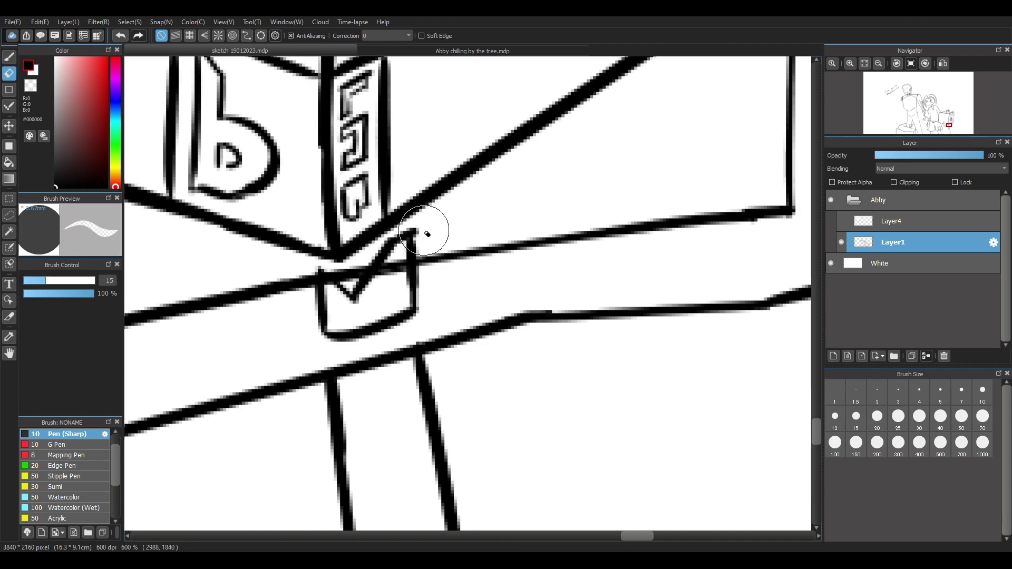
pyautogui.moveTo(416, 234)
pyautogui.mouseDown()
pyautogui.moveTo(375, 259)
pyautogui.moveTo(393, 283)
pyautogui.mouseUp()
pyautogui.hotkey('ctrl', 'z')
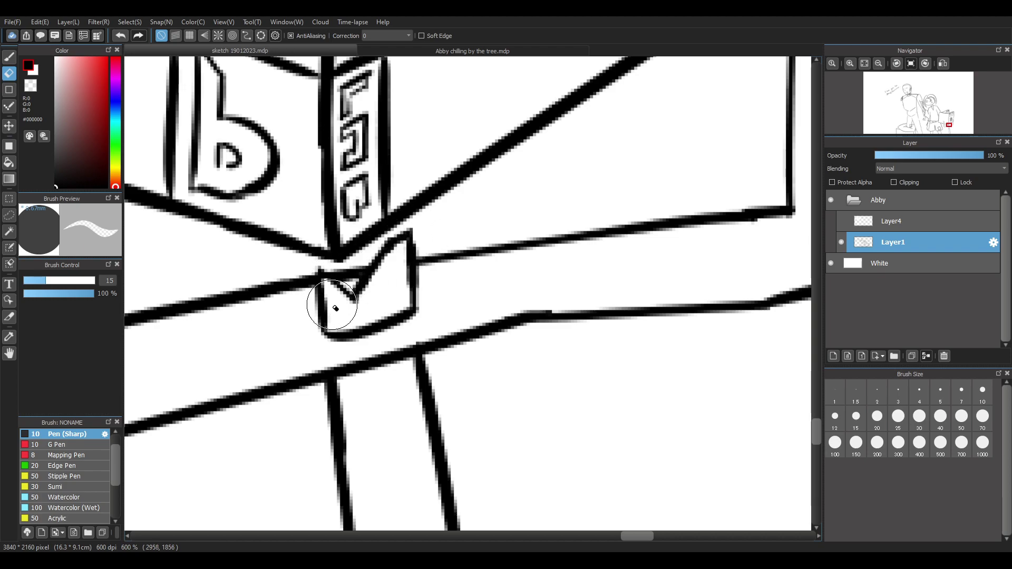
pyautogui.press('b')
pyautogui.moveTo(320, 272)
pyautogui.mouseDown()
pyautogui.moveTo(340, 271)
pyautogui.moveTo(360, 304)
pyautogui.moveTo(324, 277)
pyautogui.moveTo(365, 305)
pyautogui.moveTo(333, 296)
pyautogui.moveTo(328, 279)
pyautogui.moveTo(332, 298)
pyautogui.moveTo(324, 276)
pyautogui.moveTo(325, 329)
pyautogui.mouseUp()
pyautogui.press('e')
pyautogui.press('b')
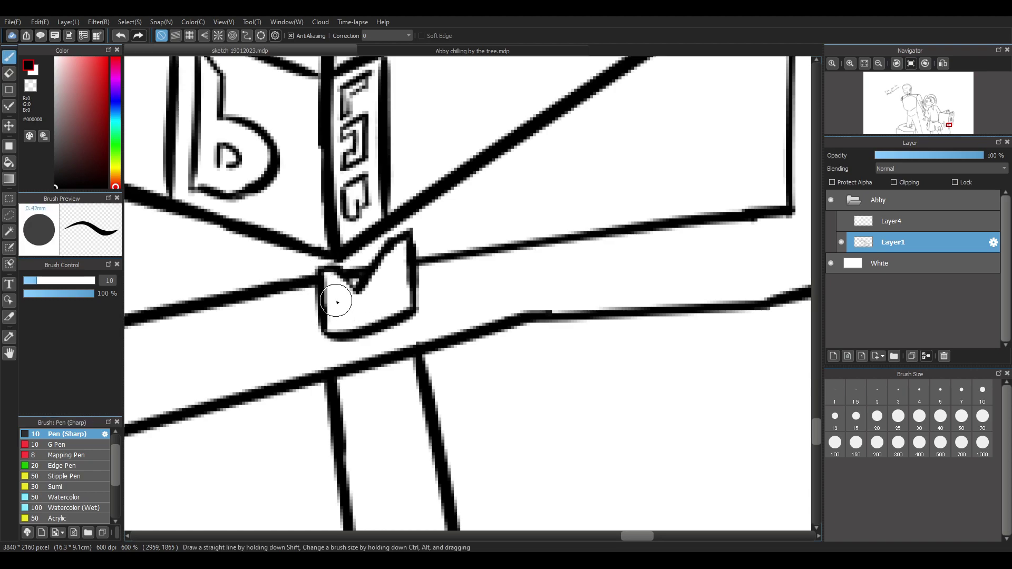
# Thicken the outer edge of the bracket's back-cover prong down to its bottom corner
pyautogui.scroll(-4, 626, 260)
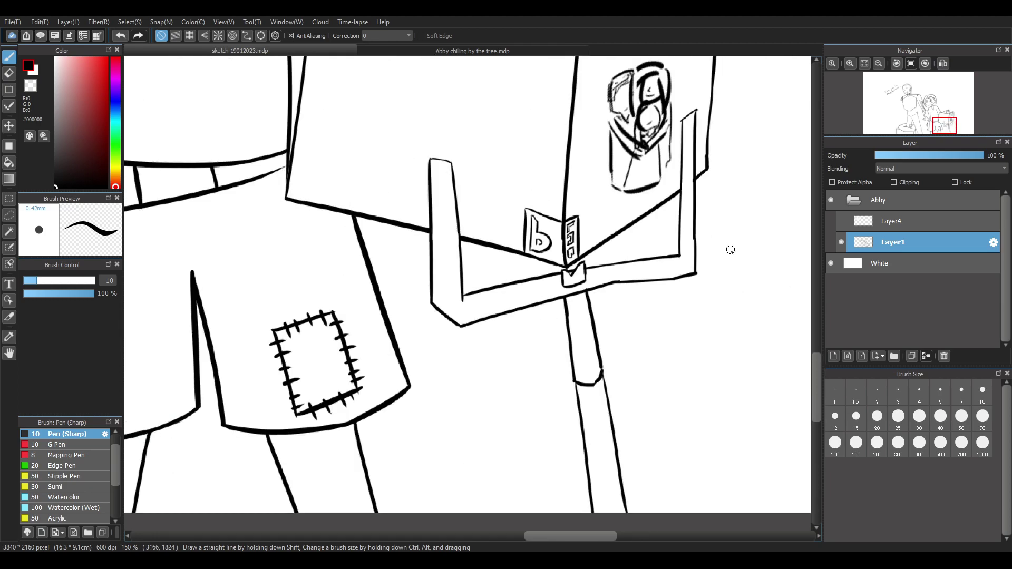
pyautogui.scroll(3, 728, 253)
pyautogui.moveTo(623, 228); pyautogui.dragTo(627, 304)
pyautogui.press('e')
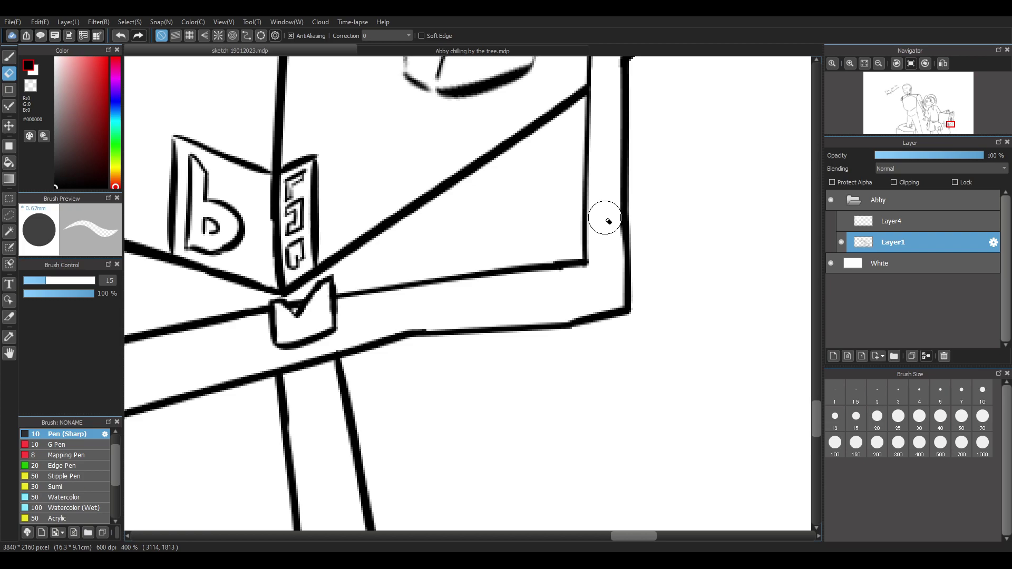
# Draw a bent finger with upper and lower edges across the hand beside the girl's sleeve
pyautogui.scroll(-6, 605, 218)
pyautogui.scroll(2, 448, 159)
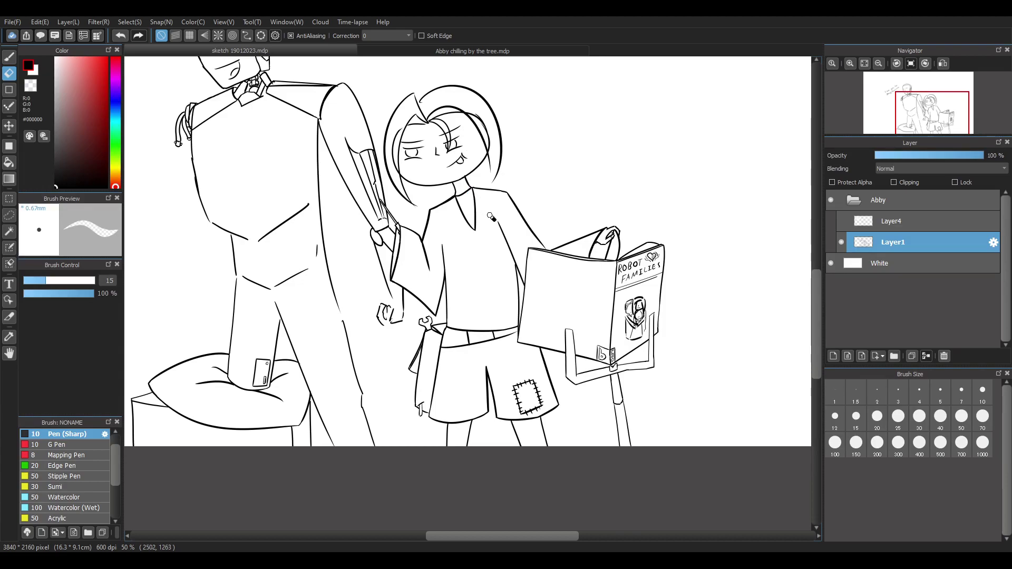
pyautogui.scroll(2, 538, 219)
pyautogui.scroll(4, 539, 219)
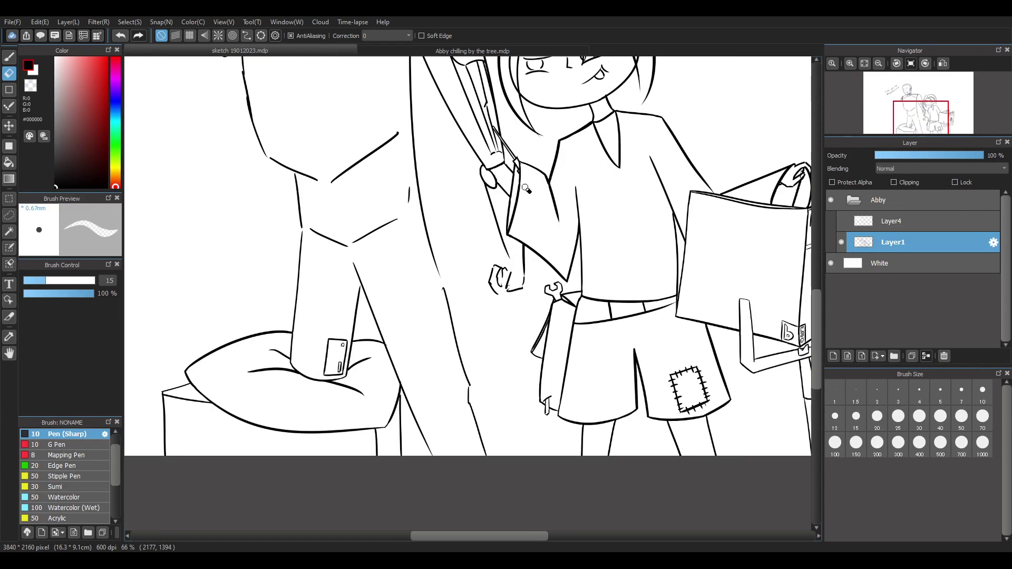
pyautogui.press('b')
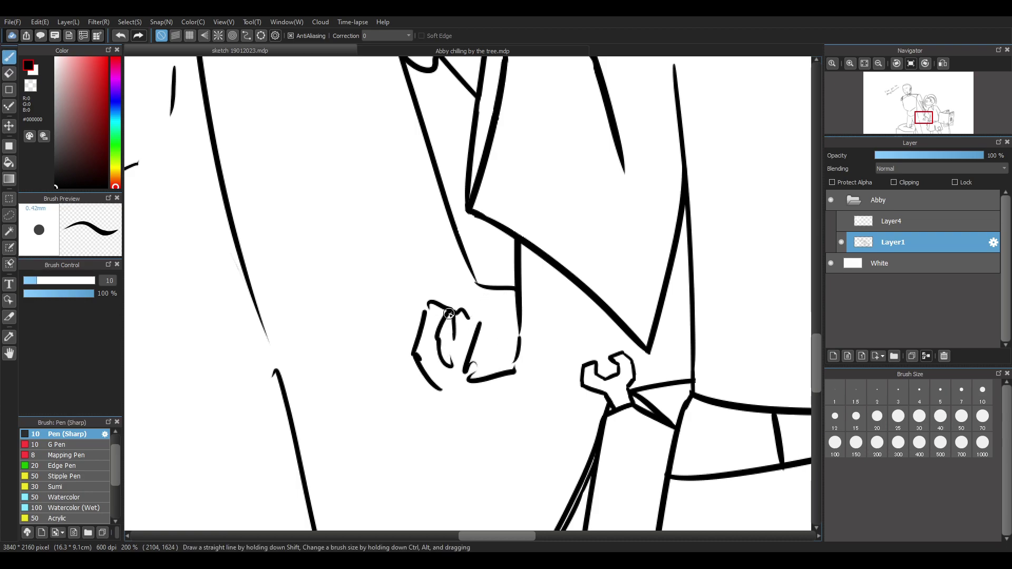
pyautogui.scroll(2, 480, 337)
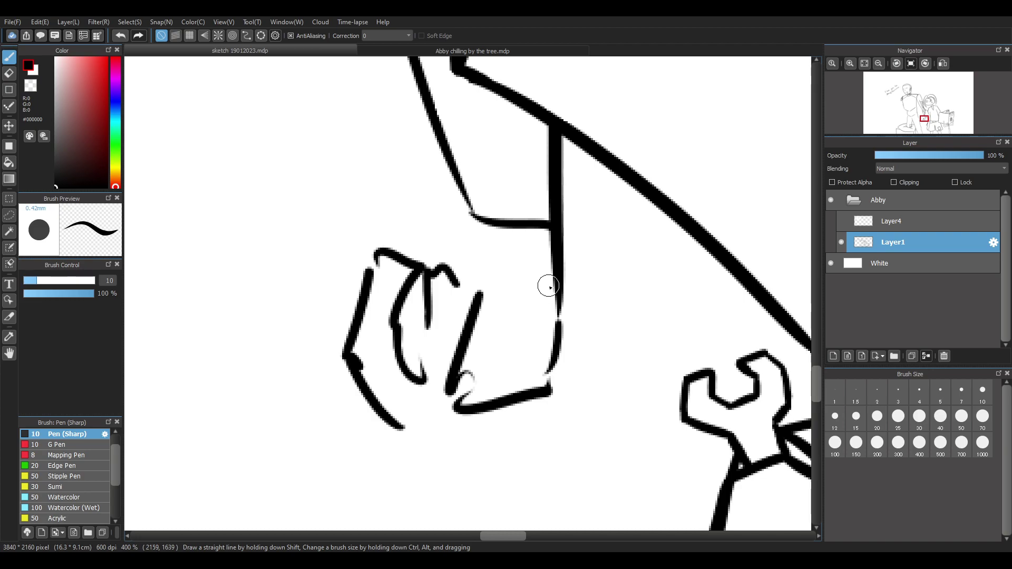
pyautogui.moveTo(443, 347)
pyautogui.mouseDown()
pyautogui.moveTo(502, 323)
pyautogui.moveTo(560, 353)
pyautogui.moveTo(435, 341)
pyautogui.moveTo(537, 364)
pyautogui.mouseUp()
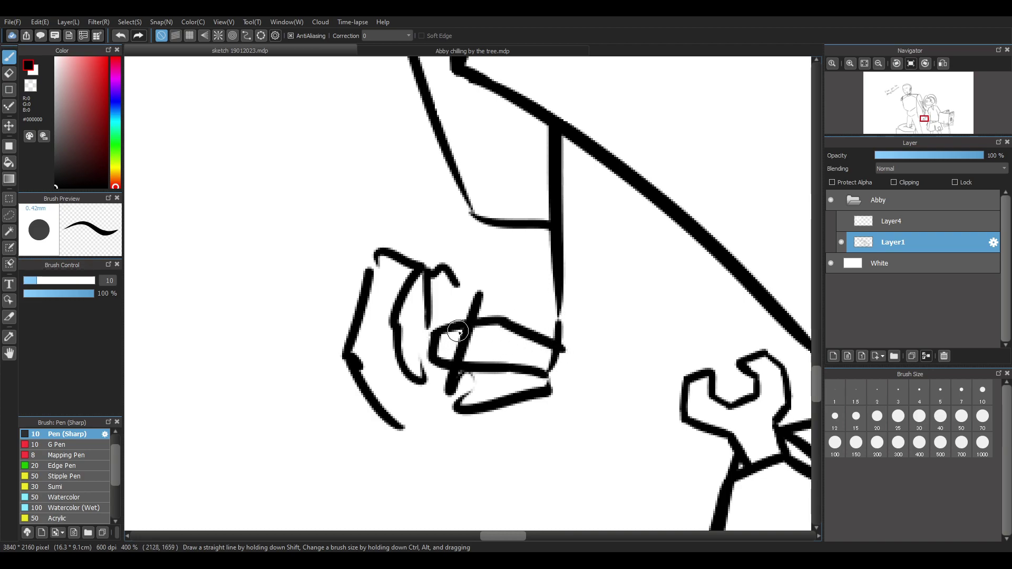
pyautogui.hotkey('ctrl', 'z')
pyautogui.moveTo(438, 351)
pyautogui.mouseDown()
pyautogui.moveTo(510, 362)
pyautogui.moveTo(554, 372)
pyautogui.mouseUp()
pyautogui.hotkey('ctrl', 'z')
pyautogui.moveTo(491, 351); pyautogui.dragTo(534, 375)
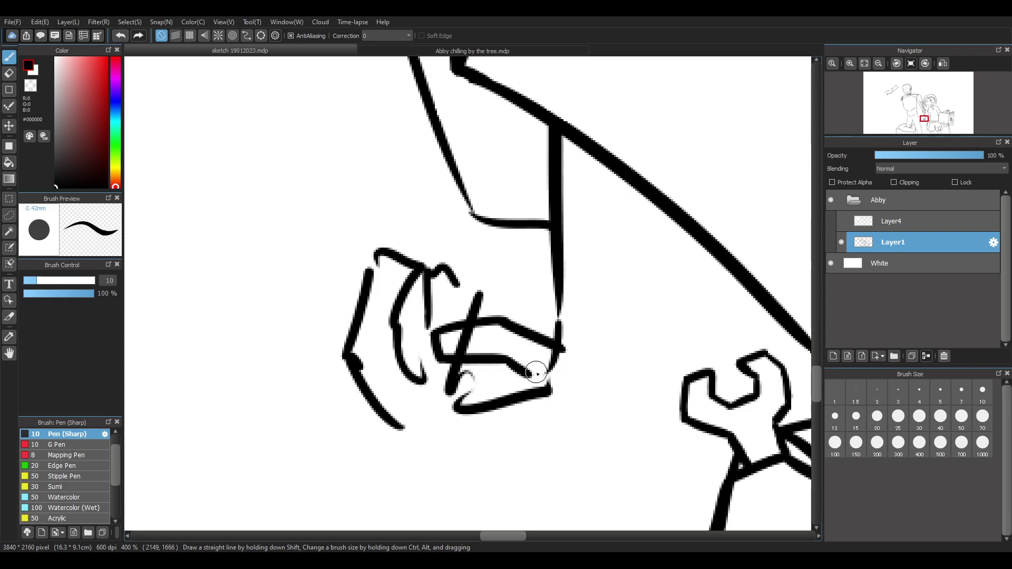
# Trim the finger's overlapping end and redraw the top of the hand as a row of knuckles
pyautogui.press('e')
pyautogui.moveTo(543, 334)
pyautogui.mouseDown()
pyautogui.moveTo(545, 355)
pyautogui.moveTo(569, 344)
pyautogui.mouseUp()
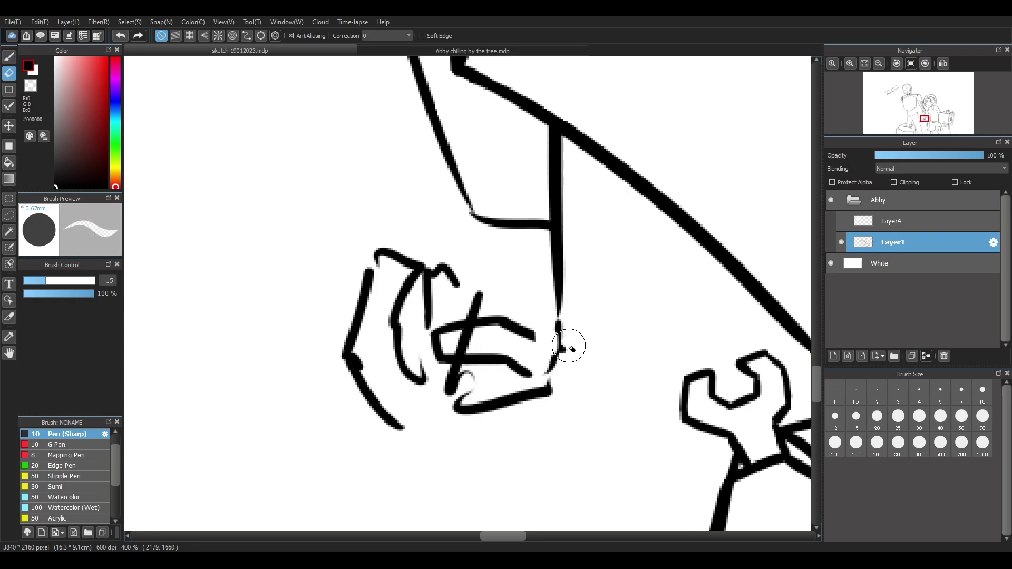
pyautogui.press('b')
pyautogui.press('e')
pyautogui.moveTo(371, 262); pyautogui.dragTo(463, 267)
pyautogui.moveTo(463, 267)
pyautogui.mouseDown()
pyautogui.moveTo(370, 277)
pyautogui.moveTo(461, 278)
pyautogui.moveTo(518, 304)
pyautogui.mouseUp()
# Close the bottom of the fist with a straight line and erase the overshooting ends of its outer contour
pyautogui.press('b')
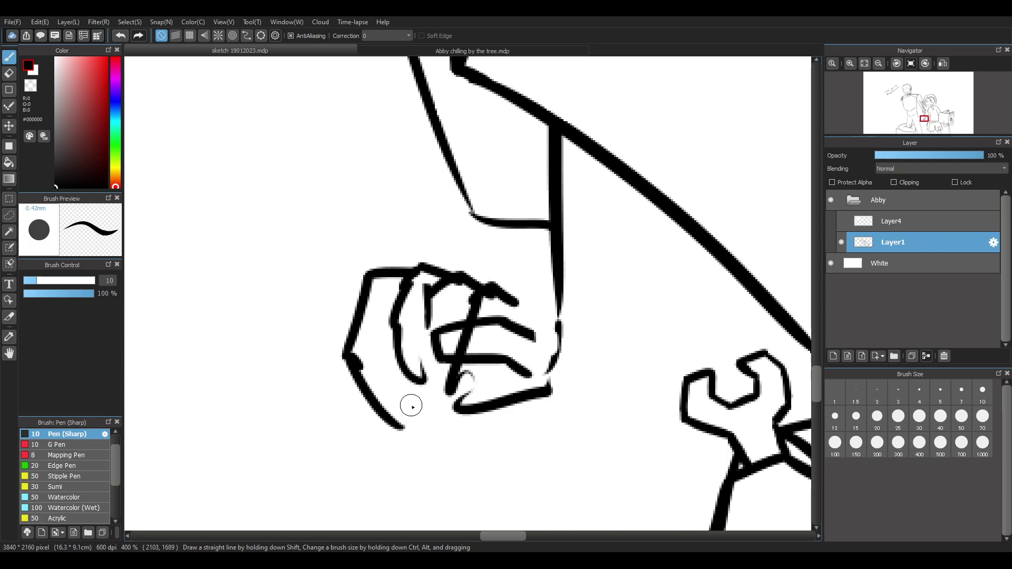
pyautogui.moveTo(377, 404); pyautogui.dragTo(482, 405)
pyautogui.press('e')
pyautogui.moveTo(420, 434); pyautogui.dragTo(369, 425)
pyautogui.moveTo(360, 352); pyautogui.dragTo(367, 362)
# Draw a short slanted wrist line from the forearm's end to the knuckles
pyautogui.press('p')
pyautogui.moveTo(482, 227); pyautogui.dragTo(466, 262)
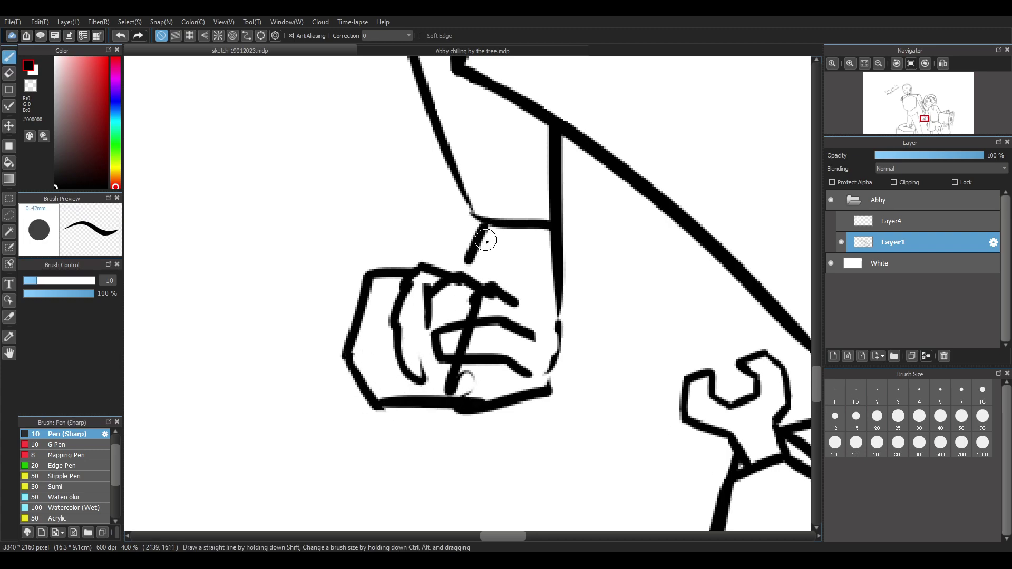
pyautogui.hotkey('ctrl', 'z')
pyautogui.moveTo(482, 226); pyautogui.dragTo(464, 271)
pyautogui.hotkey('ctrl', 'z')
# Erase the lower part of the curved line inside the fist and redraw it down to the bottom edge
pyautogui.press('e')
pyautogui.moveTo(409, 368)
pyautogui.mouseDown()
pyautogui.moveTo(394, 331)
pyautogui.moveTo(421, 366)
pyautogui.mouseUp()
pyautogui.press('p')
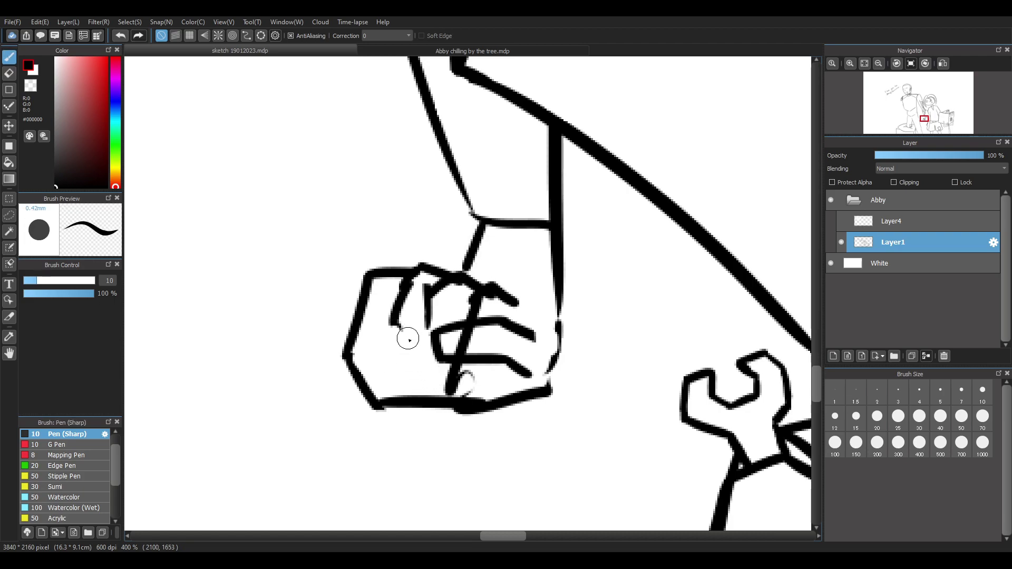
pyautogui.moveTo(395, 328); pyautogui.dragTo(405, 378)
pyautogui.hotkey('ctrl', 'z')
pyautogui.moveTo(403, 378)
pyautogui.mouseDown()
pyautogui.moveTo(421, 396)
pyautogui.moveTo(394, 413)
pyautogui.moveTo(407, 402)
pyautogui.mouseUp()
pyautogui.press('e')
pyautogui.press('b')
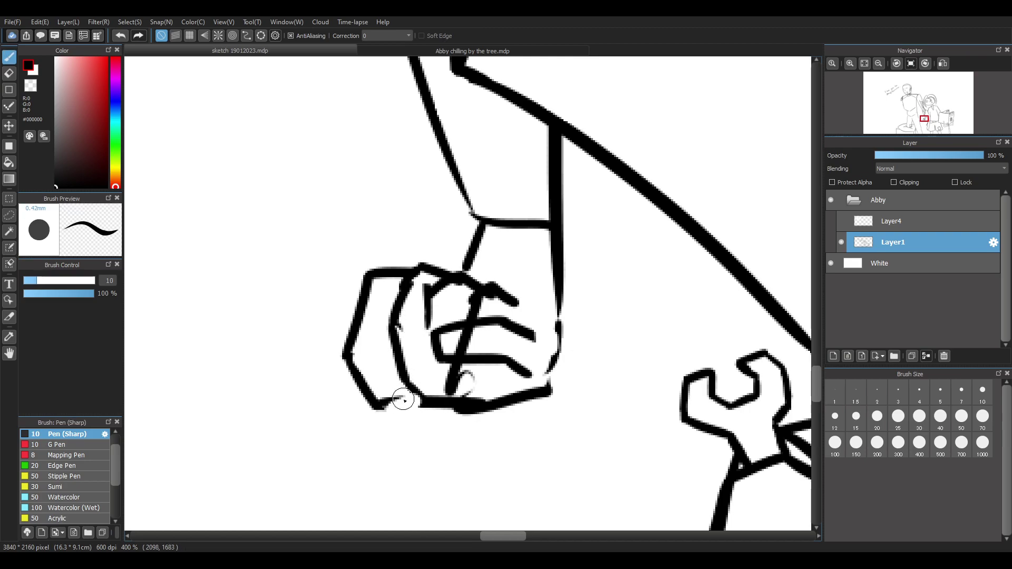
# Erase the fist's outer contour and redraw it closer to the inner curved line
pyautogui.press('e')
pyautogui.moveTo(335, 344)
pyautogui.mouseDown()
pyautogui.moveTo(355, 335)
pyautogui.moveTo(343, 359)
pyautogui.mouseUp()
pyautogui.moveTo(372, 290)
pyautogui.mouseDown()
pyautogui.moveTo(387, 271)
pyautogui.moveTo(368, 326)
pyautogui.moveTo(389, 378)
pyautogui.moveTo(416, 404)
pyautogui.mouseUp()
pyautogui.press('p')
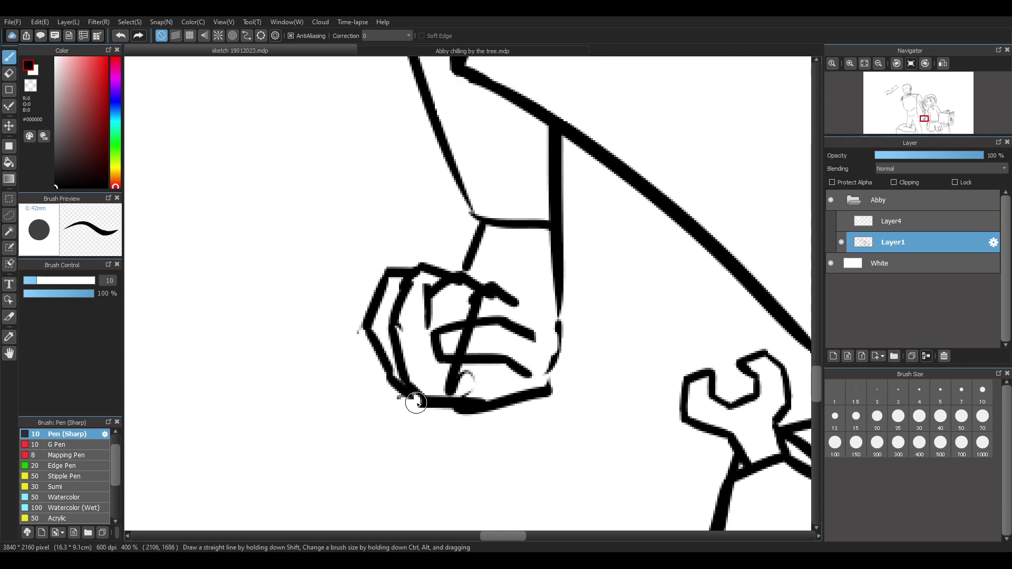
pyautogui.hotkey('ctrl', 'z')
pyautogui.hotkey('ctrl', 'z')
pyautogui.moveTo(357, 324)
pyautogui.mouseDown()
pyautogui.moveTo(374, 380)
pyautogui.moveTo(417, 400)
pyautogui.mouseUp()
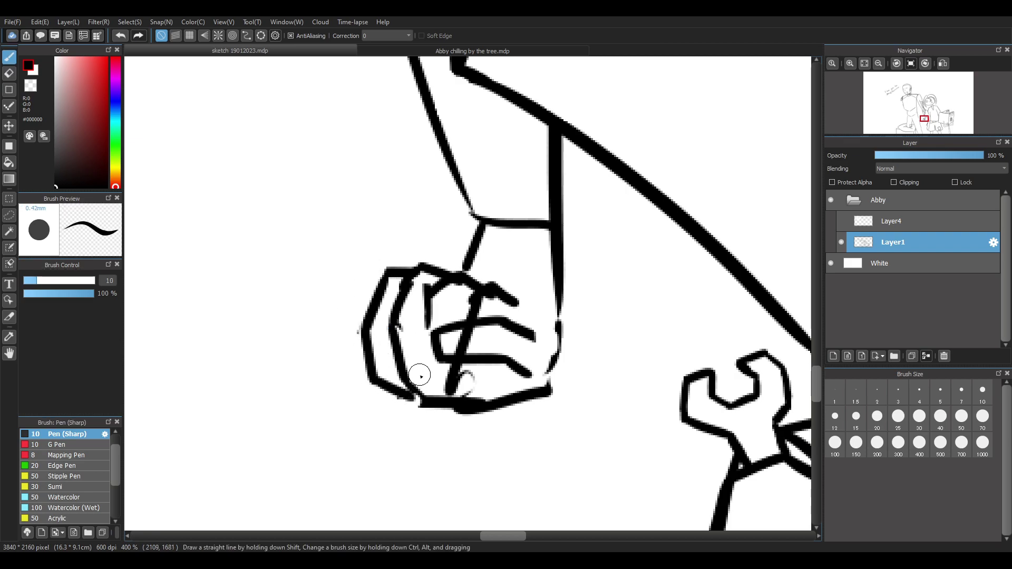
# Erase the slanted line crossing the fingers and close the upper finger with a short line below the knuckles
pyautogui.press('e')
pyautogui.press('p')
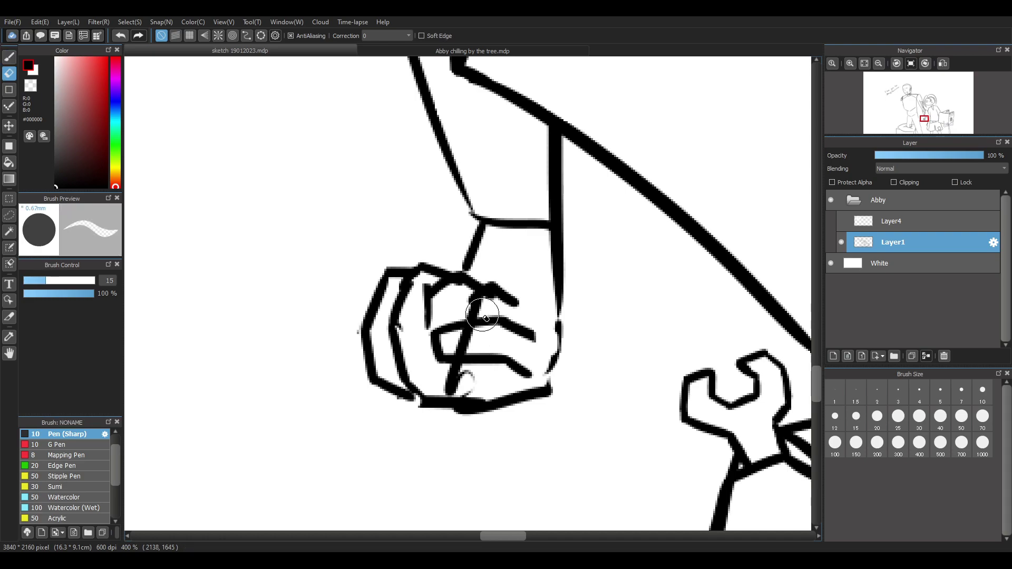
pyautogui.moveTo(473, 306)
pyautogui.mouseDown()
pyautogui.moveTo(512, 305)
pyautogui.moveTo(514, 323)
pyautogui.moveTo(477, 306)
pyautogui.moveTo(466, 379)
pyautogui.moveTo(453, 387)
pyautogui.moveTo(459, 347)
pyautogui.moveTo(475, 336)
pyautogui.moveTo(456, 339)
pyautogui.moveTo(457, 350)
pyautogui.moveTo(478, 342)
pyautogui.moveTo(436, 331)
pyautogui.moveTo(493, 322)
pyautogui.mouseUp()
pyautogui.hotkey('ctrl', 'z')
pyautogui.press('e')
pyautogui.press('p')
pyautogui.press('e')
pyautogui.press('p')
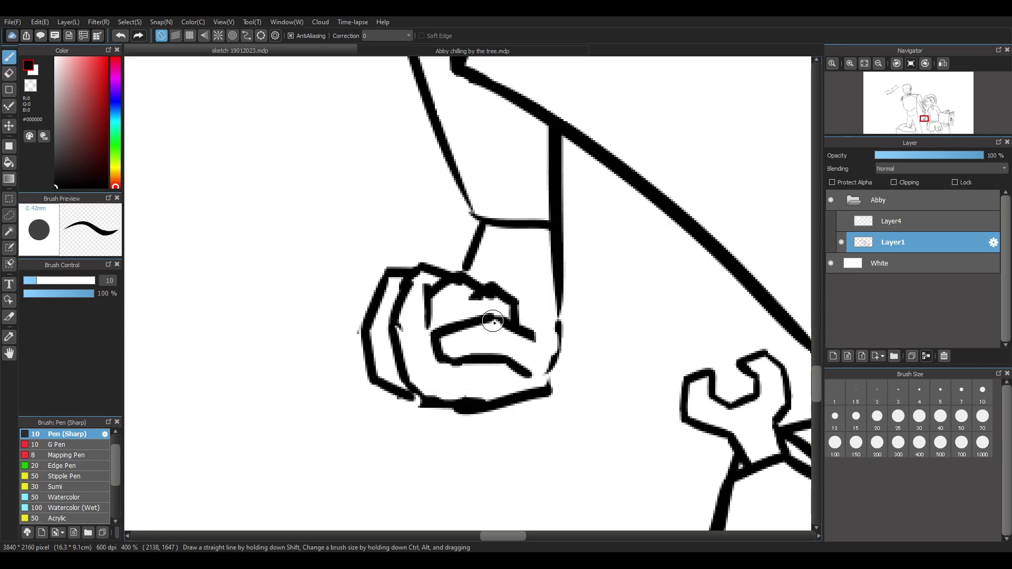
# Redraw the hand's edge from the wrist to the lower corner and erase the stray marks inside it
pyautogui.moveTo(561, 315); pyautogui.dragTo(547, 390)
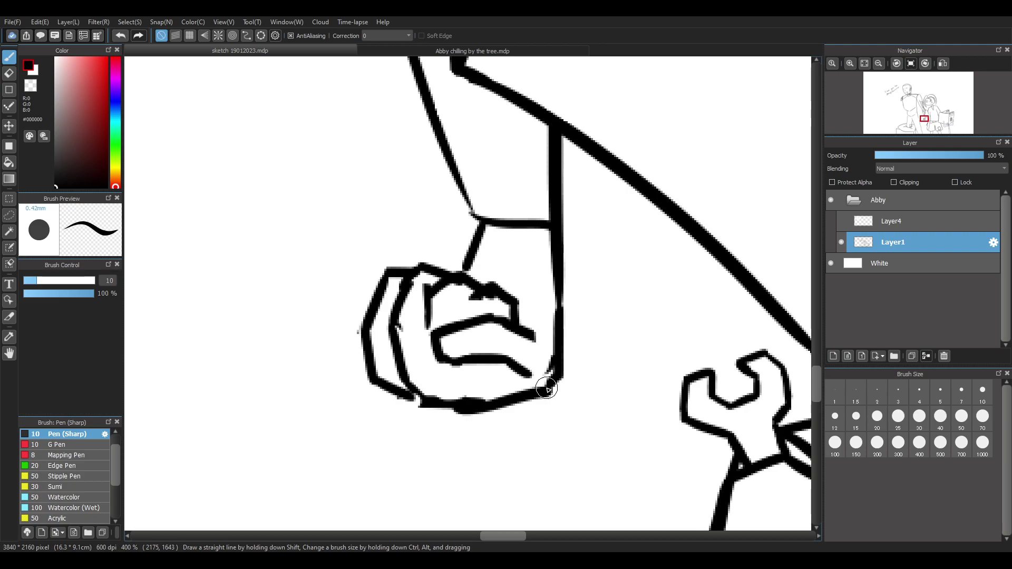
pyautogui.press('e')
pyautogui.moveTo(553, 338); pyautogui.dragTo(545, 372)
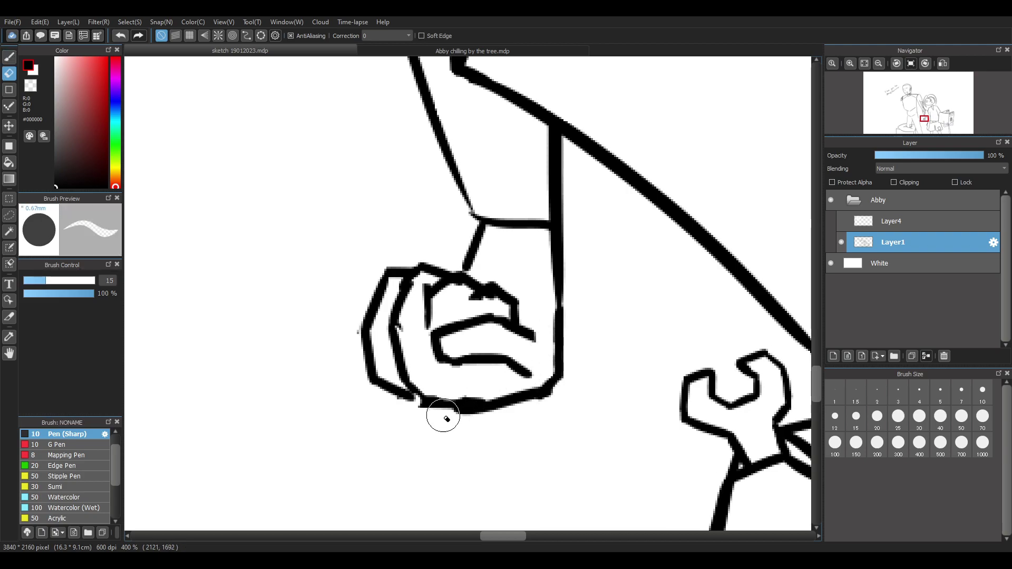
# Redraw the fist's bottom edge as a thinner continuous line and trim the lower end of the inner curve
pyautogui.moveTo(436, 412); pyautogui.dragTo(524, 411)
pyautogui.press('p')
pyautogui.moveTo(424, 402); pyautogui.dragTo(510, 393)
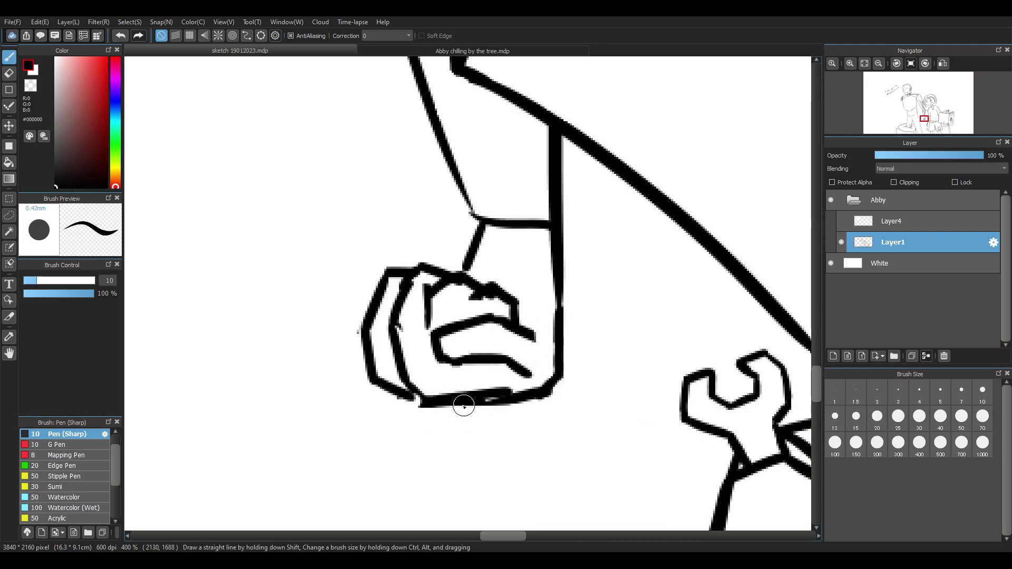
pyautogui.hotkey('ctrl', 'z')
pyautogui.moveTo(424, 403); pyautogui.dragTo(513, 402)
pyautogui.moveTo(406, 404)
pyautogui.mouseDown()
pyautogui.moveTo(447, 410)
pyautogui.moveTo(439, 386)
pyautogui.moveTo(409, 387)
pyautogui.moveTo(408, 378)
pyautogui.moveTo(423, 394)
pyautogui.moveTo(405, 379)
pyautogui.moveTo(402, 393)
pyautogui.moveTo(435, 395)
pyautogui.mouseUp()
pyautogui.press('e')
pyautogui.press('p')
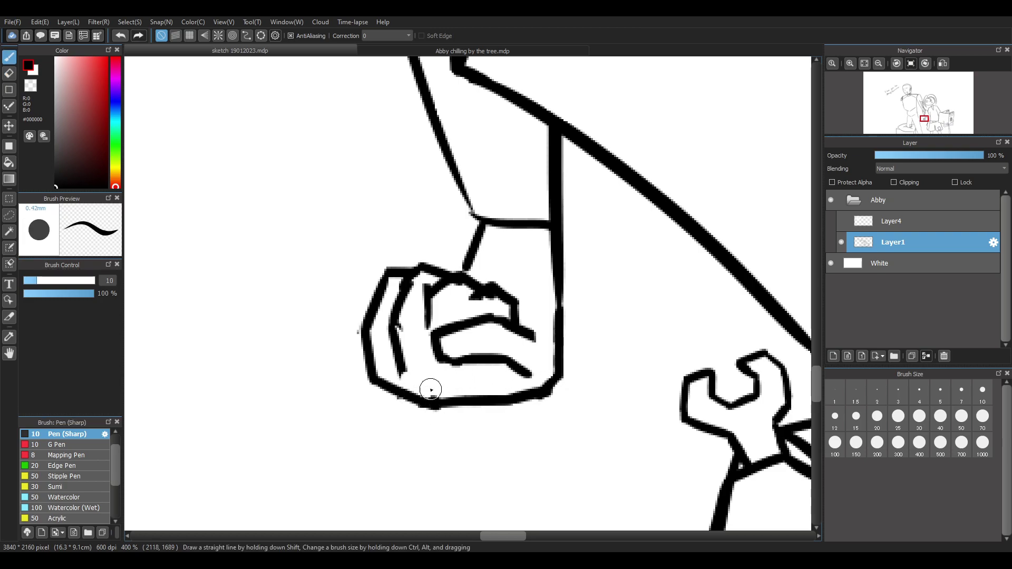
# Draw a long curved finger line inside the fist, replacing the short vertical line below the knuckles
pyautogui.press('e')
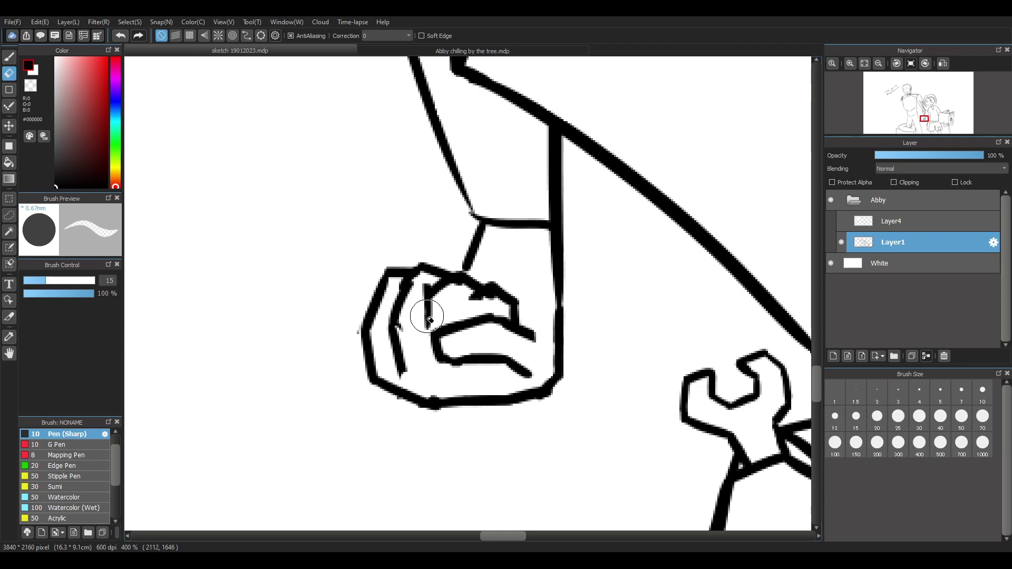
pyautogui.press('b')
pyautogui.moveTo(425, 314); pyautogui.dragTo(427, 376)
pyautogui.moveTo(474, 297); pyautogui.dragTo(456, 341)
pyautogui.hotkey('ctrl', 'z')
pyautogui.hotkey('ctrl', 'z')
pyautogui.moveTo(429, 290)
pyautogui.mouseDown()
pyautogui.moveTo(412, 345)
pyautogui.moveTo(425, 380)
pyautogui.mouseUp()
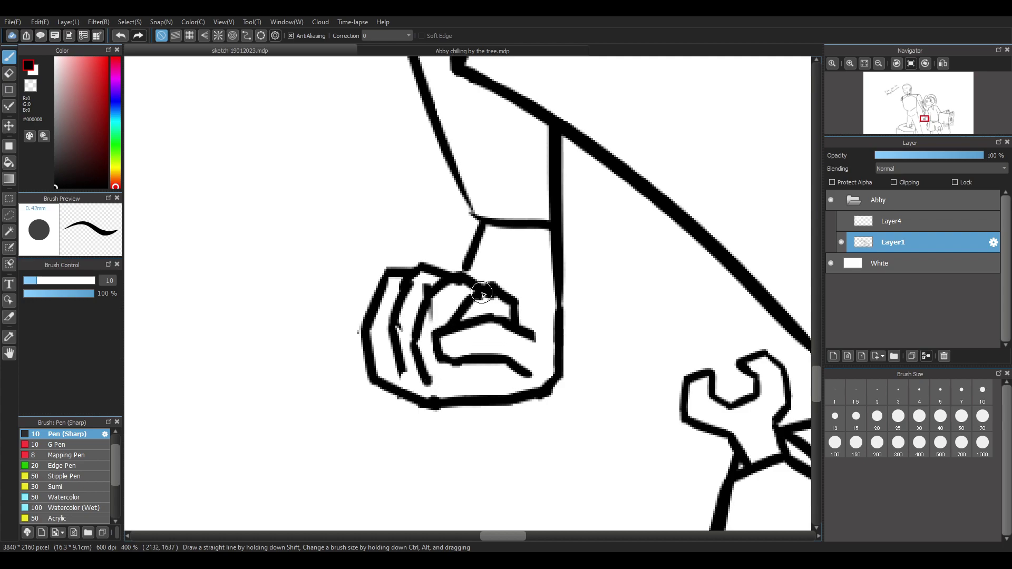
# Erase the bumpy knuckle outline and draw a peaked finger line sloping down to the thumb's upper edge
pyautogui.press('e')
pyautogui.moveTo(484, 290); pyautogui.dragTo(520, 306)
pyautogui.press('b')
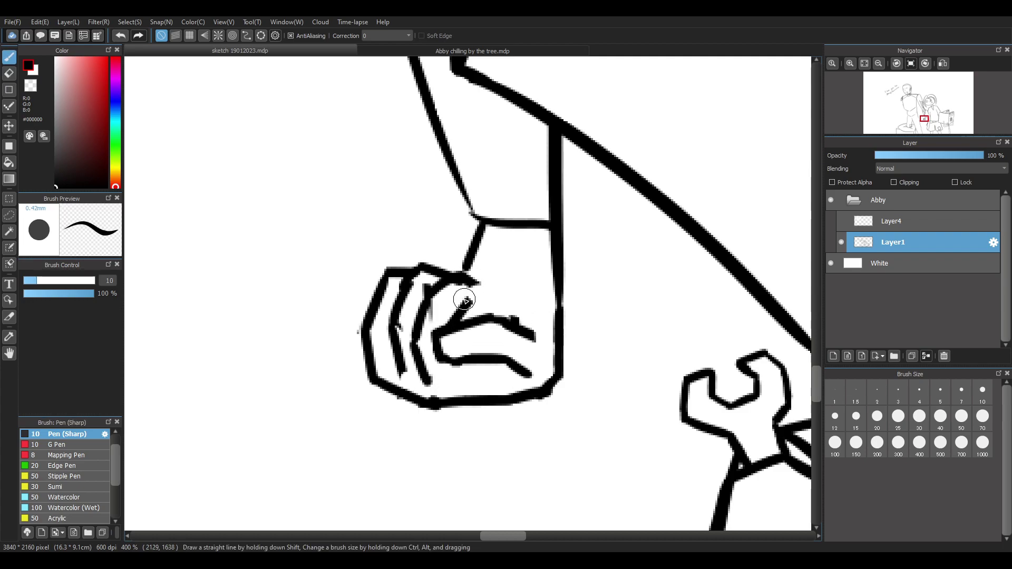
pyautogui.moveTo(454, 292); pyautogui.dragTo(512, 319)
pyautogui.moveTo(453, 296)
pyautogui.mouseDown()
pyautogui.moveTo(425, 334)
pyautogui.moveTo(436, 382)
pyautogui.moveTo(466, 315)
pyautogui.mouseUp()
pyautogui.press('e')
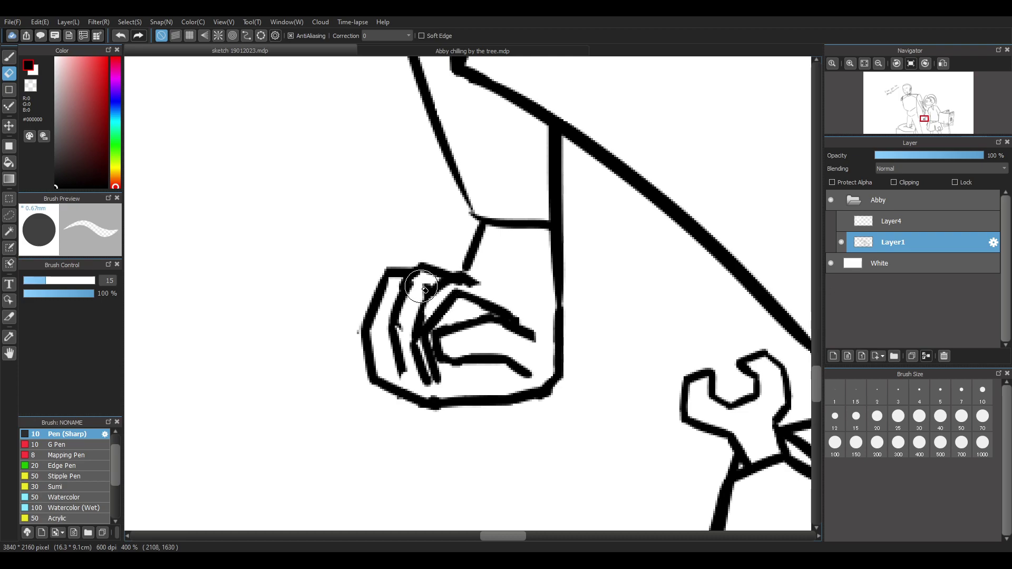
# Redraw the second curved finger line and clean its edges so it stands apart from the peaked finger line
pyautogui.press('b')
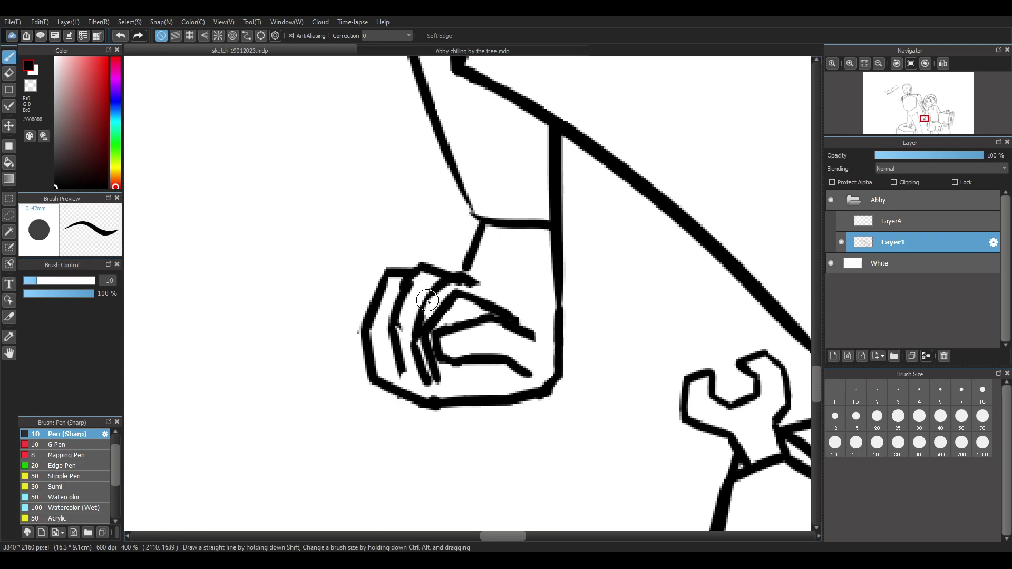
pyautogui.moveTo(433, 291); pyautogui.dragTo(415, 333)
pyautogui.press('e')
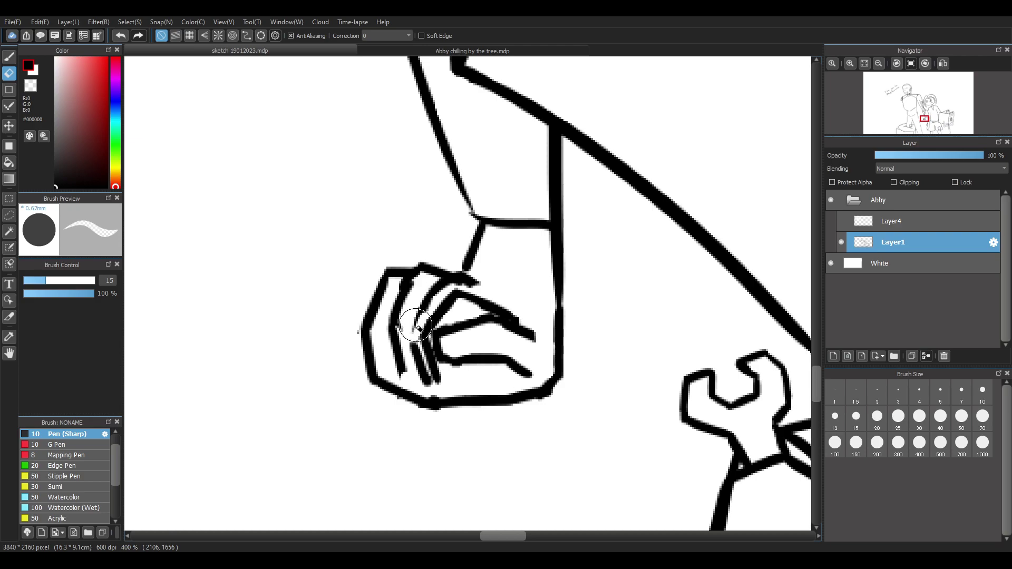
pyautogui.press('b')
pyautogui.press('e')
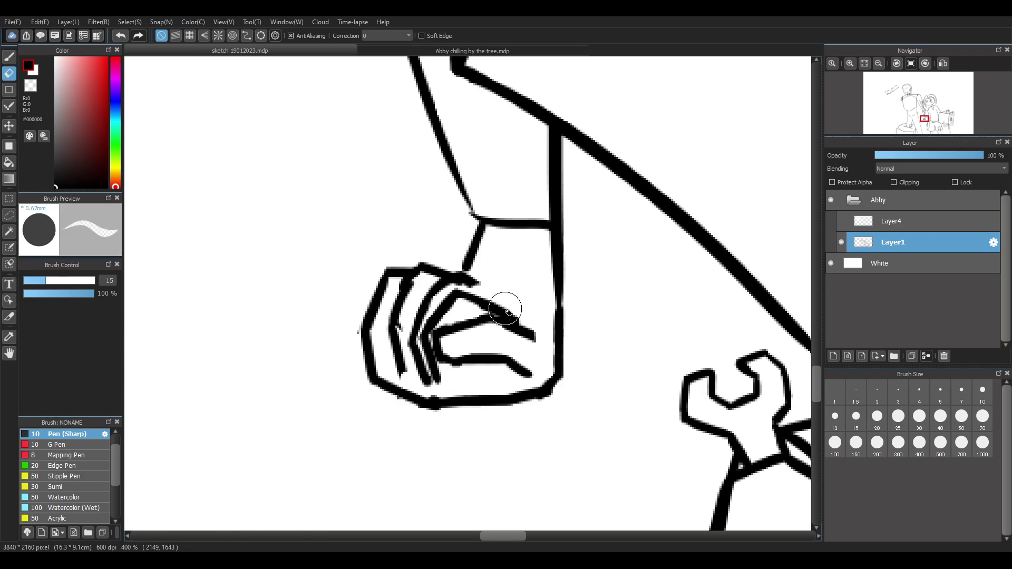
pyautogui.press('b')
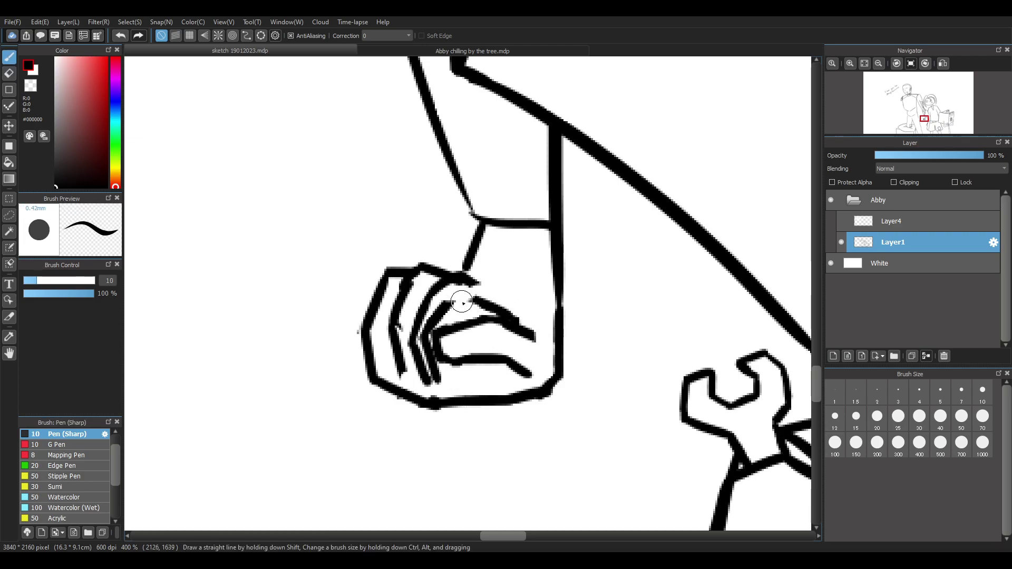
pyautogui.hotkey('ctrl', 'z')
pyautogui.hotkey('ctrl', 'z')
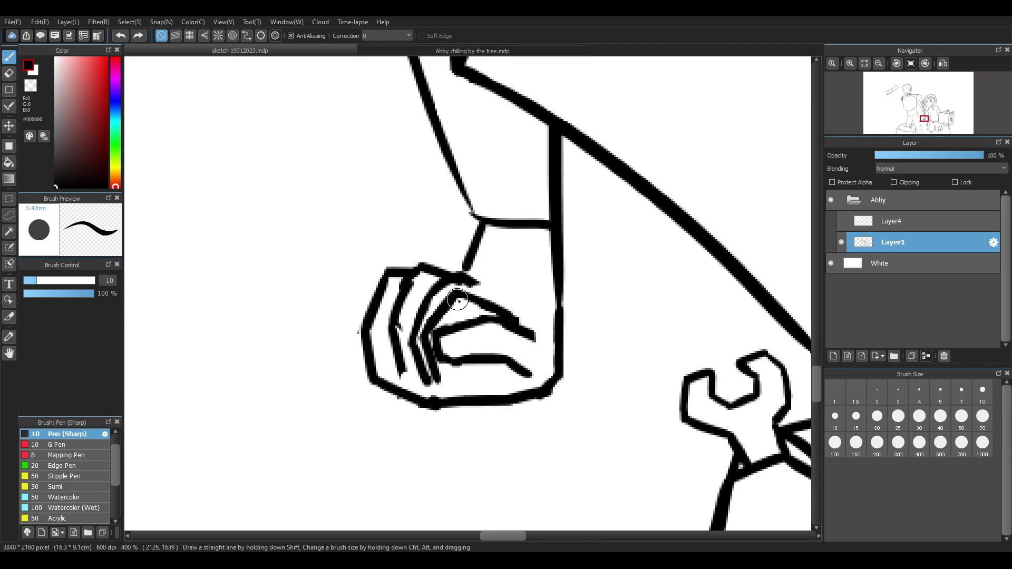
pyautogui.press('e')
pyautogui.moveTo(496, 302)
pyautogui.mouseDown()
pyautogui.moveTo(466, 297)
pyautogui.moveTo(512, 309)
pyautogui.mouseUp()
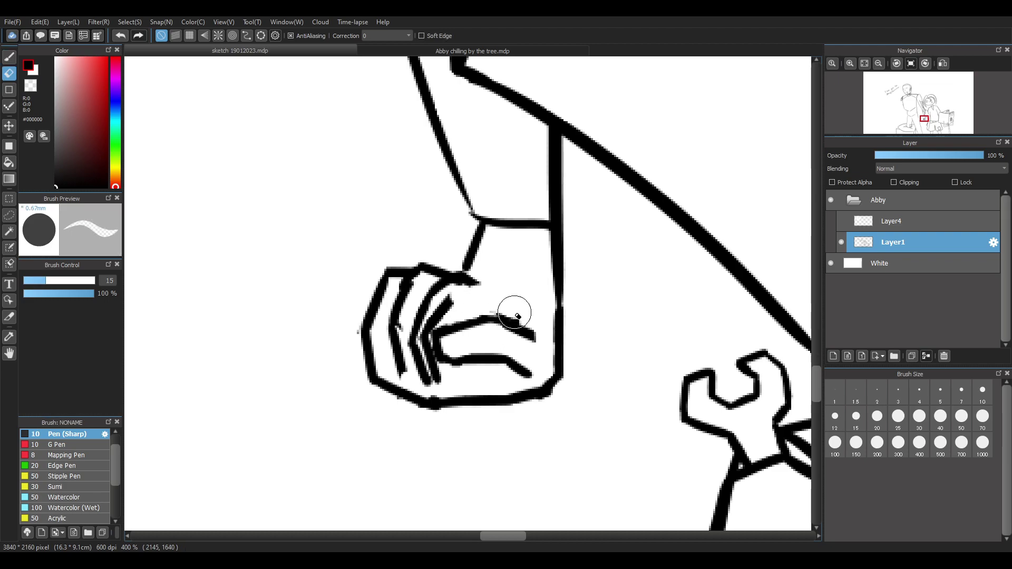
pyautogui.press('b')
pyautogui.moveTo(453, 299)
pyautogui.mouseDown()
pyautogui.moveTo(495, 295)
pyautogui.moveTo(510, 329)
pyautogui.mouseUp()
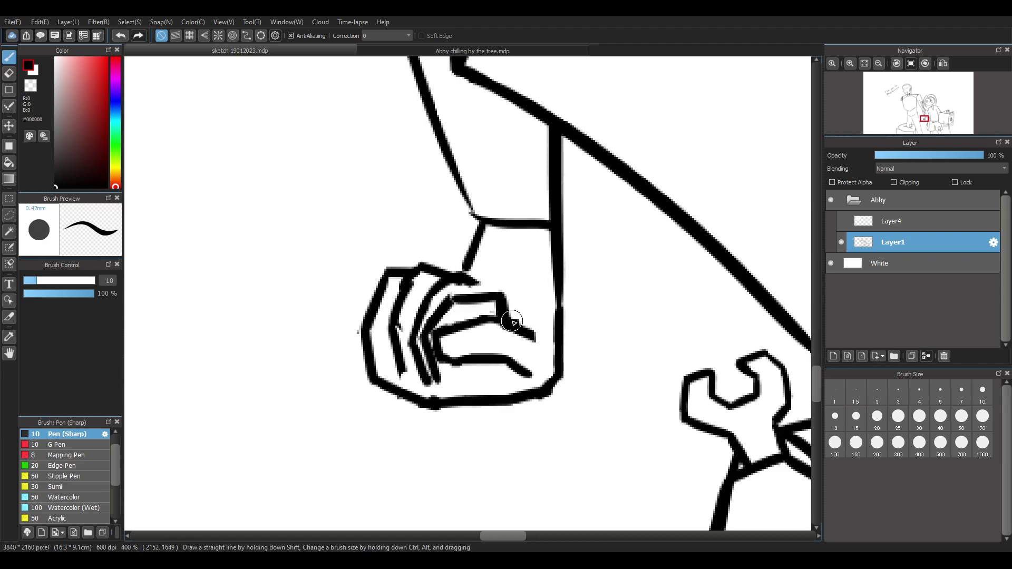
pyautogui.hotkey('ctrl', 'z')
pyautogui.hotkey('ctrl', 'z')
pyautogui.hotkey('ctrl', 'z')
pyautogui.hotkey('ctrl', 'z')
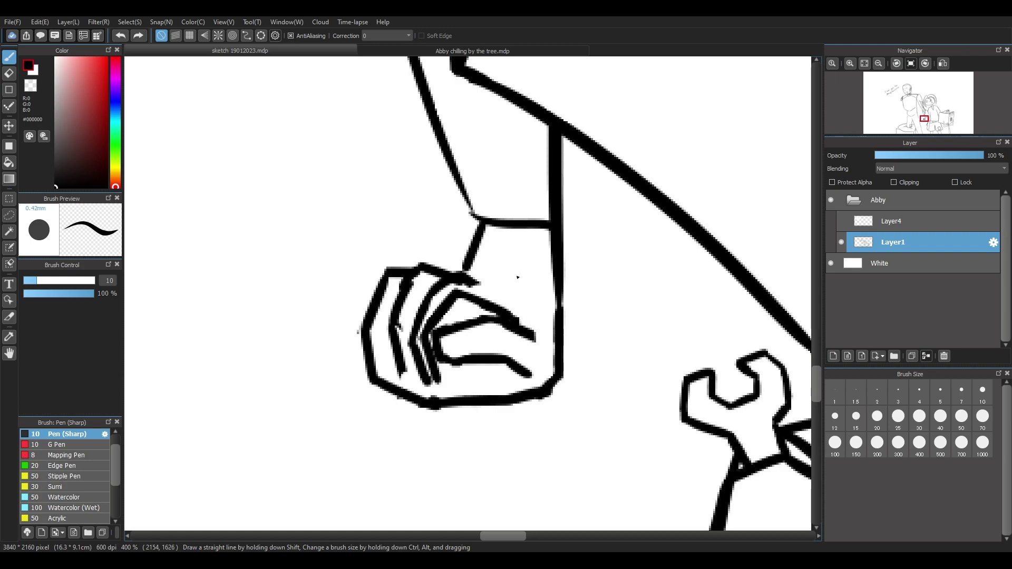
# Erase the thumb's tip and lower edge together with the inner finger line beside it
pyautogui.press('e')
pyautogui.moveTo(438, 312)
pyautogui.mouseDown()
pyautogui.moveTo(426, 336)
pyautogui.moveTo(435, 383)
pyautogui.mouseUp()
pyautogui.press('b')
pyautogui.press('e')
pyautogui.moveTo(453, 296)
pyautogui.mouseDown()
pyautogui.moveTo(447, 326)
pyautogui.moveTo(463, 364)
pyautogui.moveTo(523, 374)
pyautogui.mouseUp()
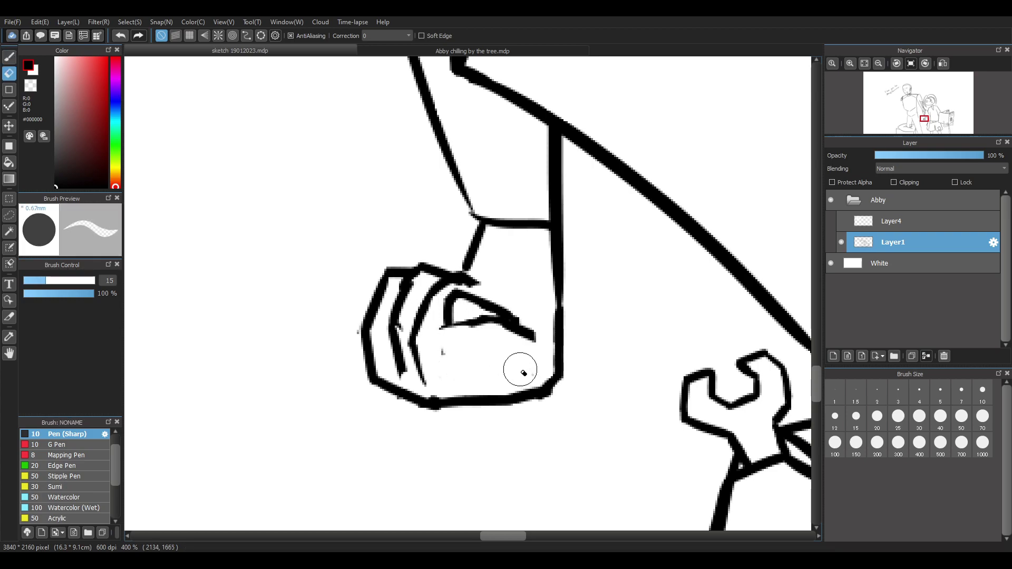
pyautogui.press('b')
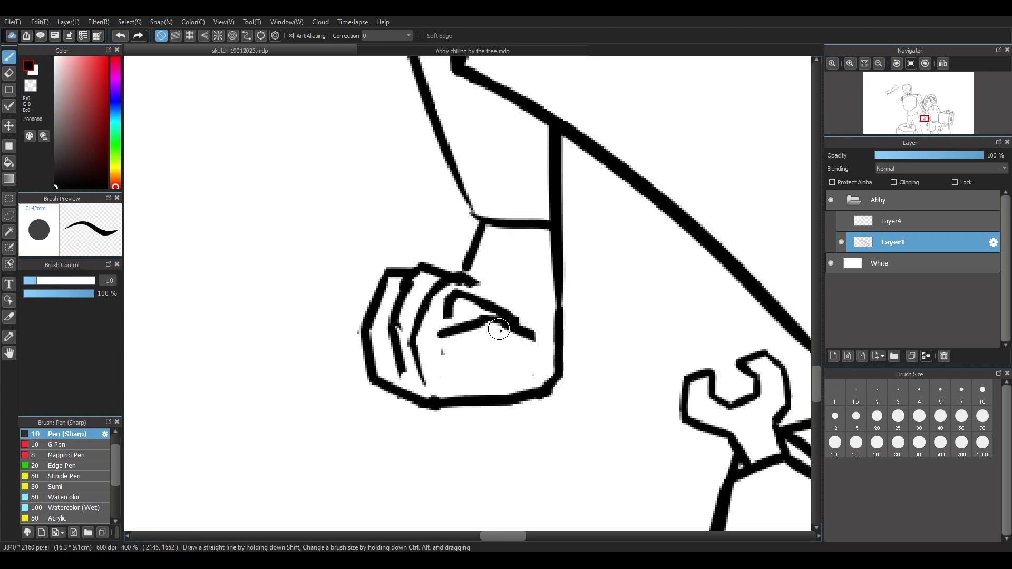
pyautogui.moveTo(405, 350)
pyautogui.mouseDown()
pyautogui.moveTo(431, 383)
pyautogui.moveTo(484, 375)
pyautogui.mouseUp()
pyautogui.hotkey('ctrl', 'z')
pyautogui.moveTo(404, 349)
pyautogui.mouseDown()
pyautogui.moveTo(454, 385)
pyautogui.moveTo(534, 348)
pyautogui.mouseUp()
pyautogui.hotkey('ctrl', 'z')
pyautogui.hotkey('ctrl', 'z')
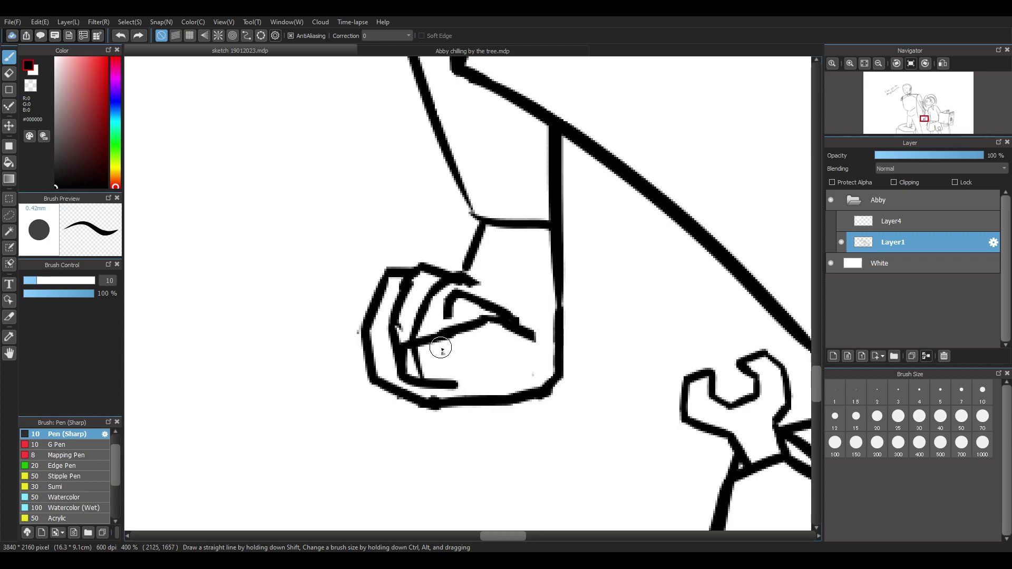
pyautogui.moveTo(433, 340)
pyautogui.mouseDown()
pyautogui.moveTo(440, 393)
pyautogui.moveTo(535, 359)
pyautogui.mouseUp()
pyautogui.hotkey('ctrl', 'z')
pyautogui.hotkey('ctrl', 'z')
# Erase the stray specks inside the palm and beside the fist's outer contour
pyautogui.press('e')
pyautogui.moveTo(441, 352); pyautogui.dragTo(442, 372)
pyautogui.click(347, 336)
pyautogui.click(536, 369)
pyautogui.press('b')
pyautogui.press('e')
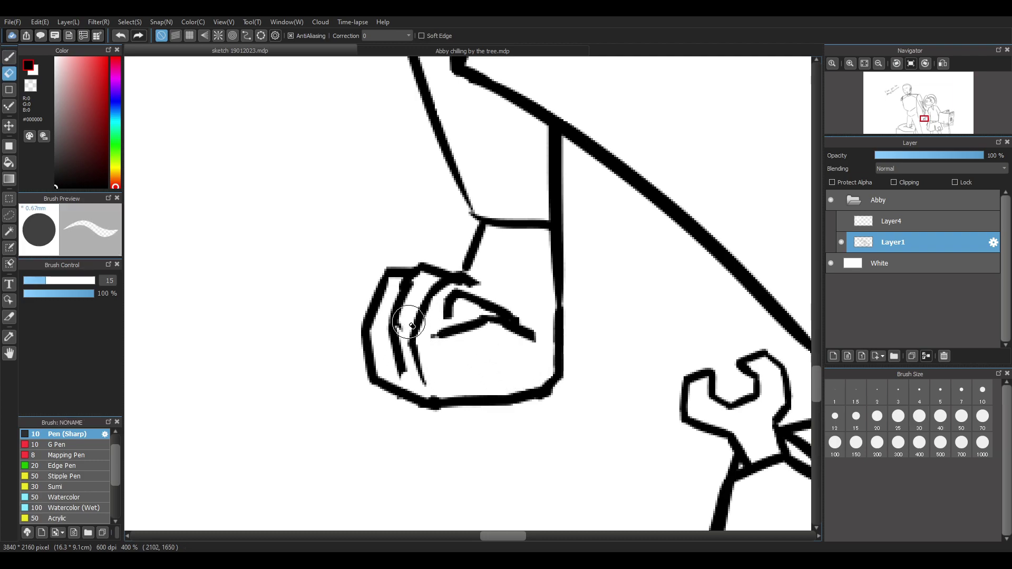
# Smooth the two inner curved finger lines and trim their lower ends
pyautogui.press('b')
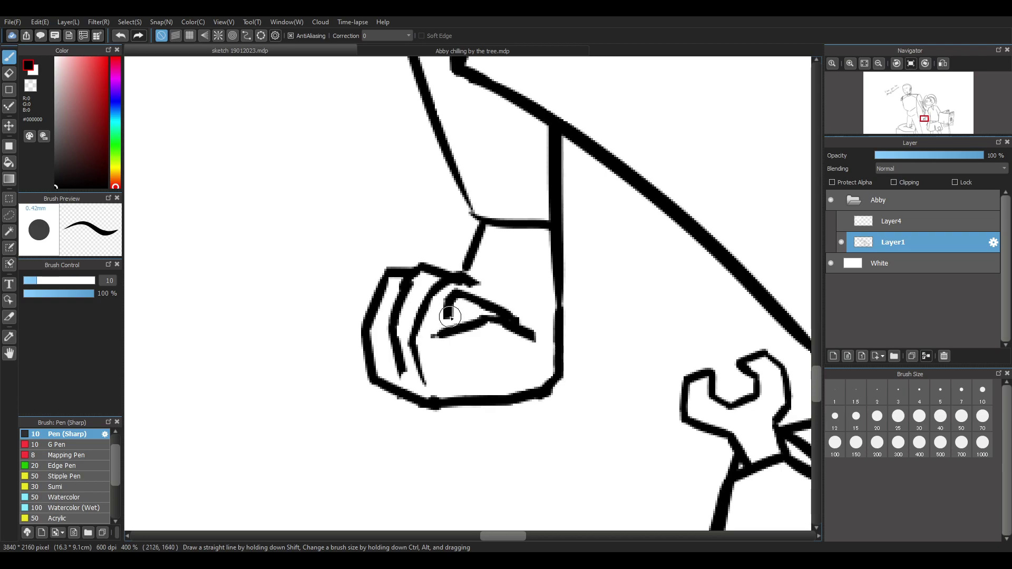
pyautogui.press('e')
pyautogui.press('b')
pyautogui.press('e')
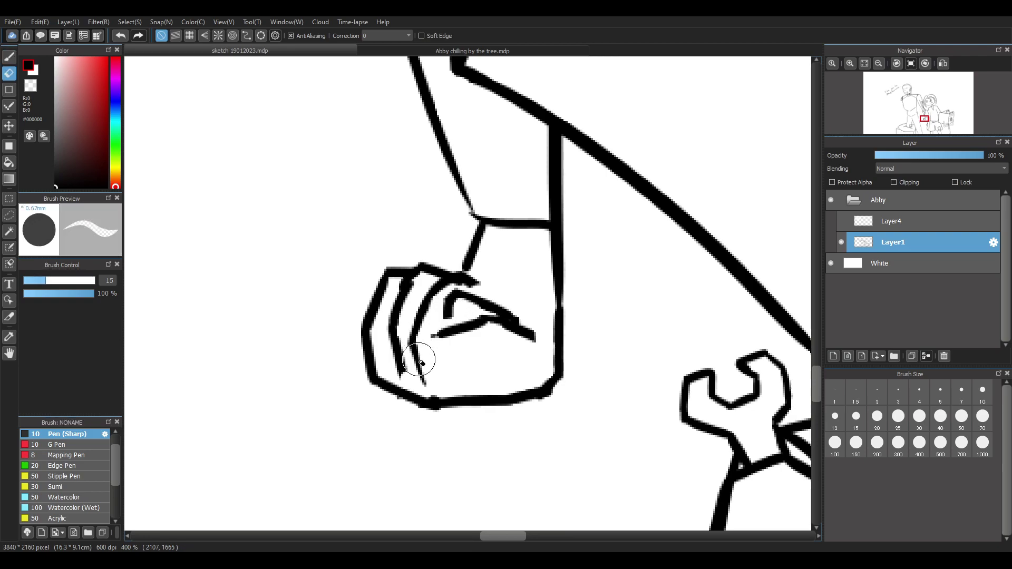
pyautogui.moveTo(404, 345); pyautogui.dragTo(410, 369)
pyautogui.press('b')
pyautogui.press('e')
pyautogui.press('b')
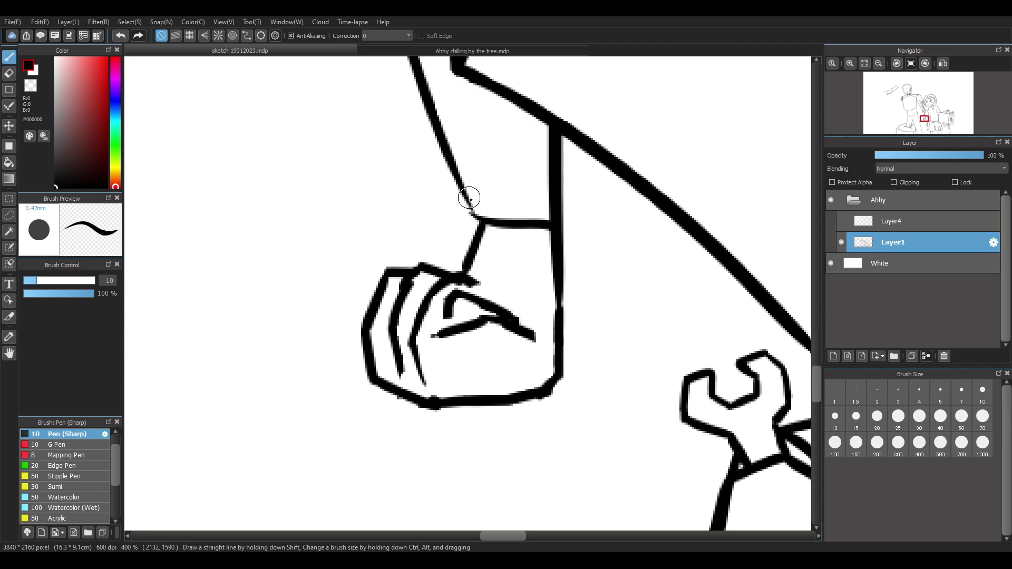
# Join the forearm line to the cuff corner and redraw the knuckle edge and finger line above the thumb
pyautogui.hotkey('ctrl', 'z')
pyautogui.moveTo(464, 199); pyautogui.dragTo(476, 215)
pyautogui.press('e')
pyautogui.moveTo(476, 290)
pyautogui.mouseDown()
pyautogui.moveTo(449, 285)
pyautogui.moveTo(468, 289)
pyautogui.moveTo(477, 272)
pyautogui.moveTo(494, 306)
pyautogui.moveTo(479, 283)
pyautogui.moveTo(492, 305)
pyautogui.moveTo(488, 297)
pyautogui.moveTo(442, 330)
pyautogui.moveTo(451, 300)
pyautogui.moveTo(431, 329)
pyautogui.mouseUp()
pyautogui.hotkey('ctrl', 'z')
pyautogui.hotkey('ctrl', 'z')
pyautogui.press('b')
pyautogui.hotkey('ctrl', 'z')
pyautogui.hotkey('ctrl', 'z')
pyautogui.hotkey('ctrl', 'z')
pyautogui.press('e')
pyautogui.press('b')
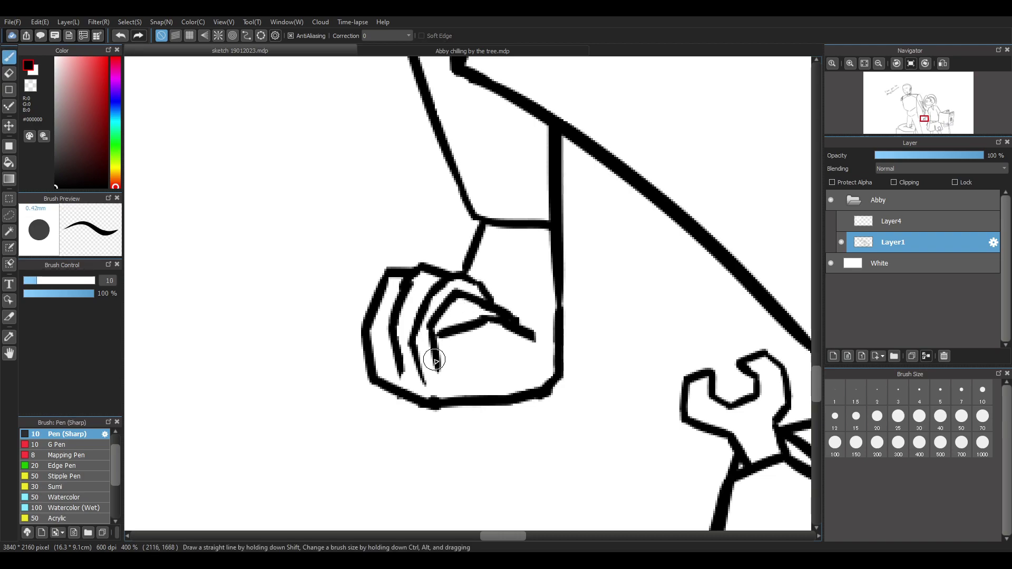
# Draw the thumb with an angled tip and a lower edge running across the palm
pyautogui.press('e')
pyautogui.press('b')
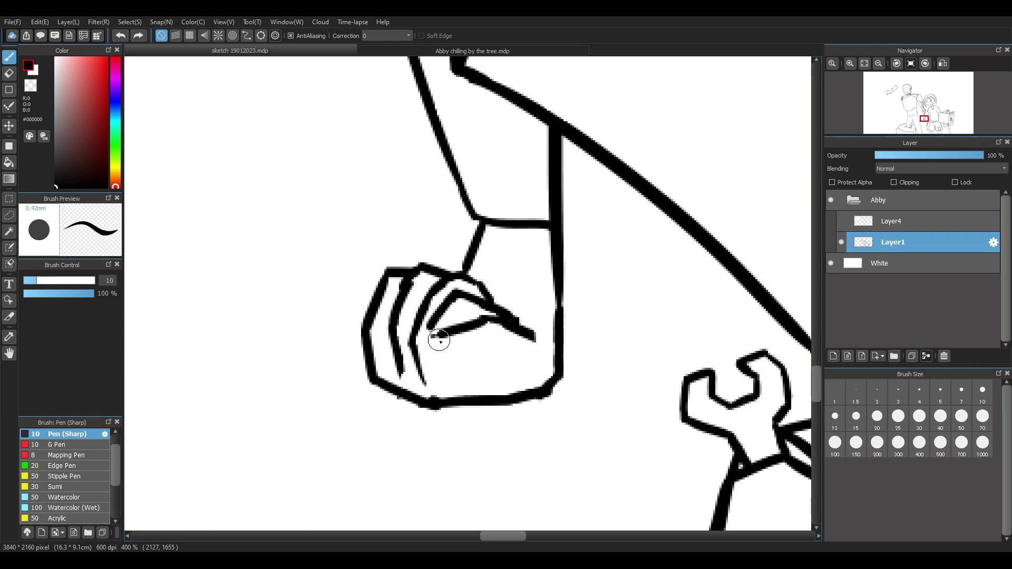
pyautogui.moveTo(436, 334)
pyautogui.mouseDown()
pyautogui.moveTo(425, 362)
pyautogui.moveTo(488, 369)
pyautogui.moveTo(537, 351)
pyautogui.mouseUp()
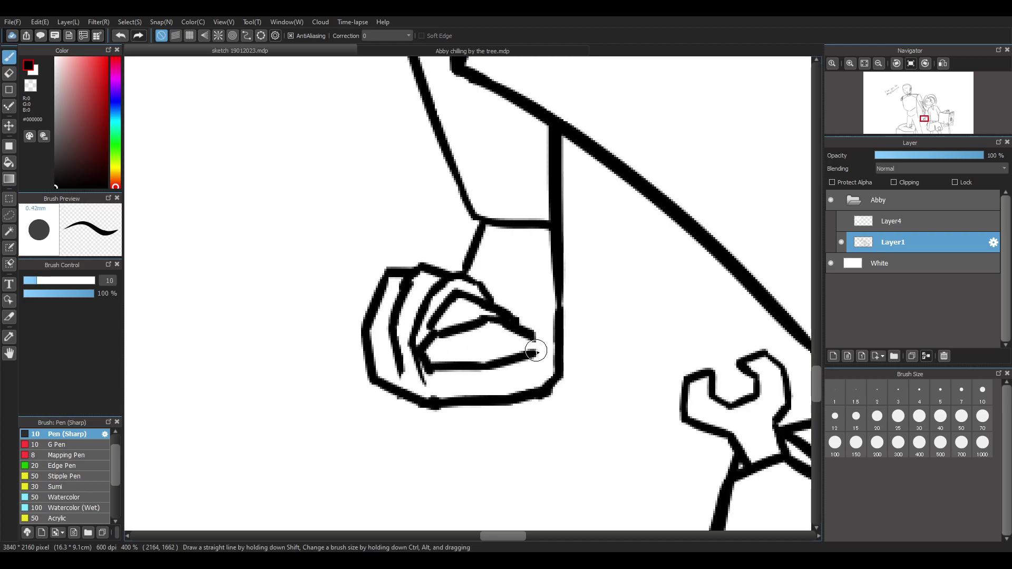
pyautogui.hotkey('ctrl', 'z')
pyautogui.moveTo(477, 364)
pyautogui.mouseDown()
pyautogui.moveTo(522, 374)
pyautogui.moveTo(546, 365)
pyautogui.mouseUp()
pyautogui.hotkey('ctrl', 'z')
pyautogui.hotkey('ctrl', 'z')
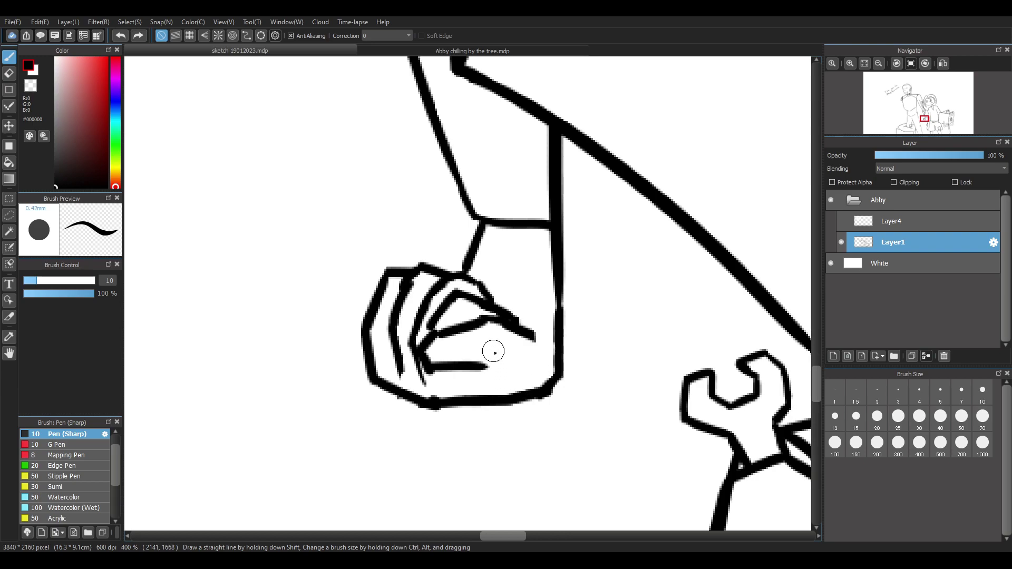
pyautogui.press('e')
pyautogui.press('b')
pyautogui.moveTo(487, 364); pyautogui.dragTo(531, 375)
pyautogui.hotkey('ctrl', 'z')
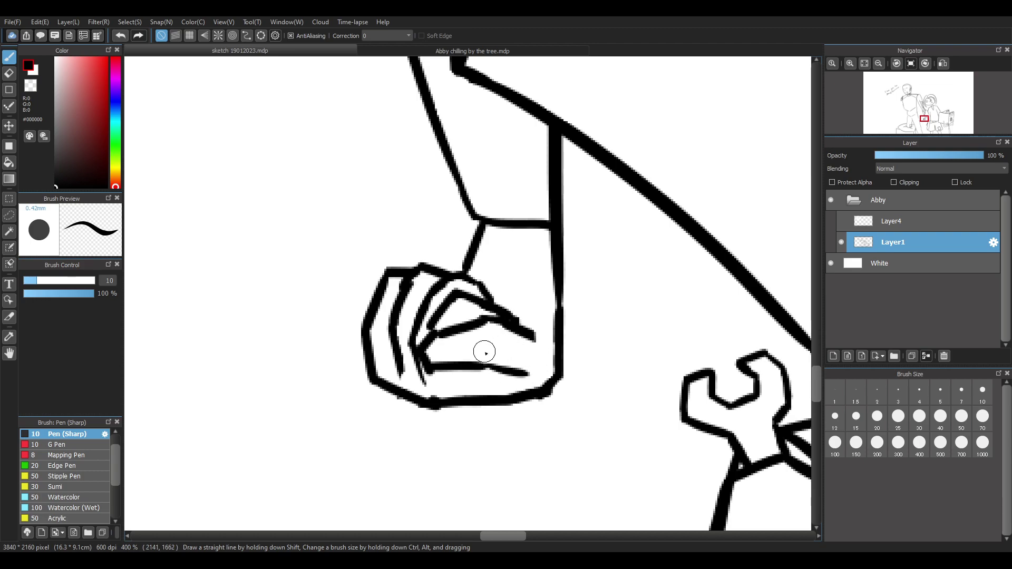
# Rework the lower end of the second finger line beside the thumb tip and clean the inner finger line
pyautogui.press('e')
pyautogui.moveTo(416, 335)
pyautogui.mouseDown()
pyautogui.moveTo(414, 377)
pyautogui.moveTo(419, 322)
pyautogui.moveTo(430, 388)
pyautogui.mouseUp()
pyautogui.press('b')
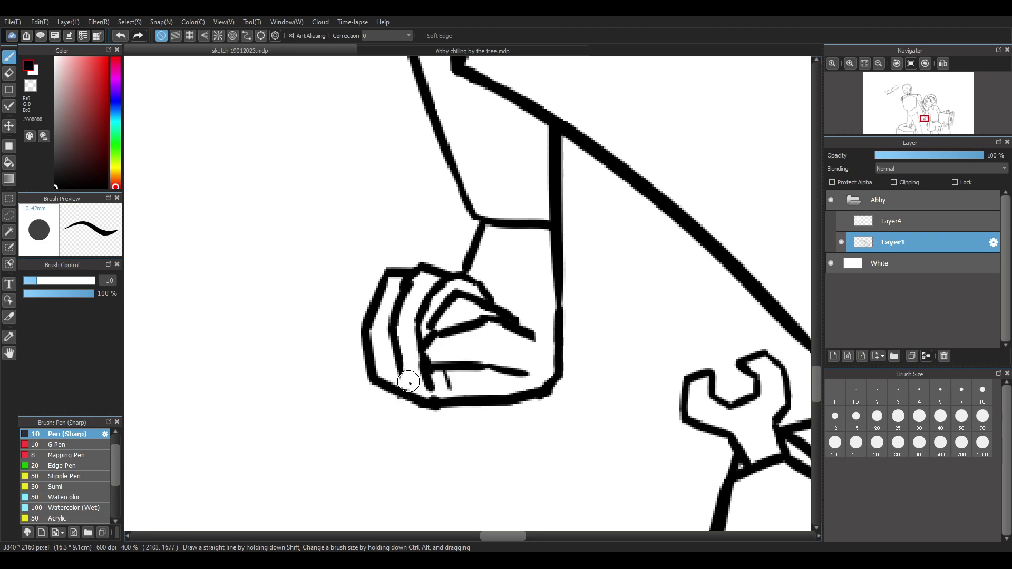
pyautogui.press('e')
pyautogui.press('p')
pyautogui.press('e')
pyautogui.press('p')
pyautogui.press('e')
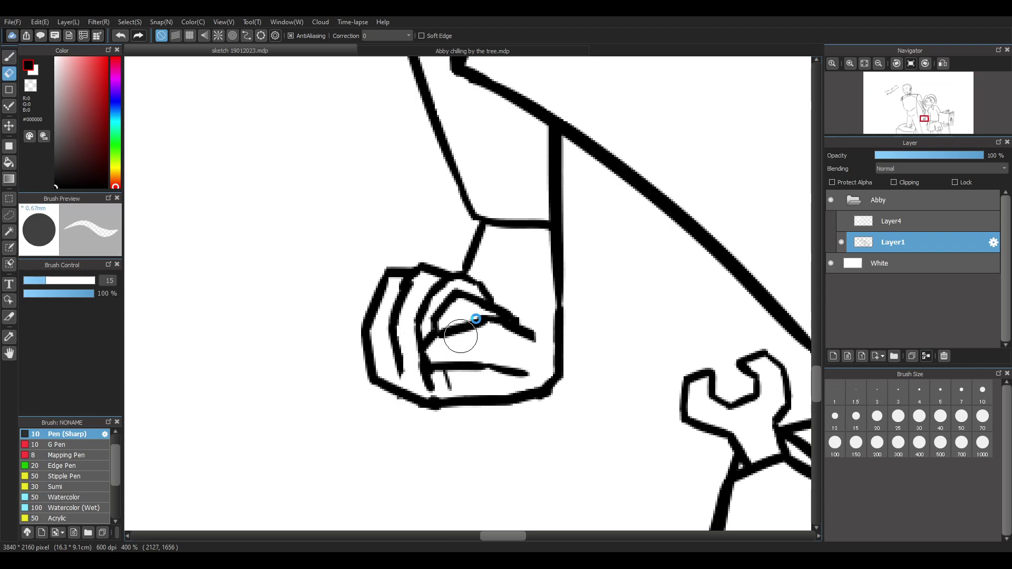
# Check the hand against the whole drawing and erase the outer ends of the thumb's upper and lower edges
pyautogui.scroll(-10, 476, 319)
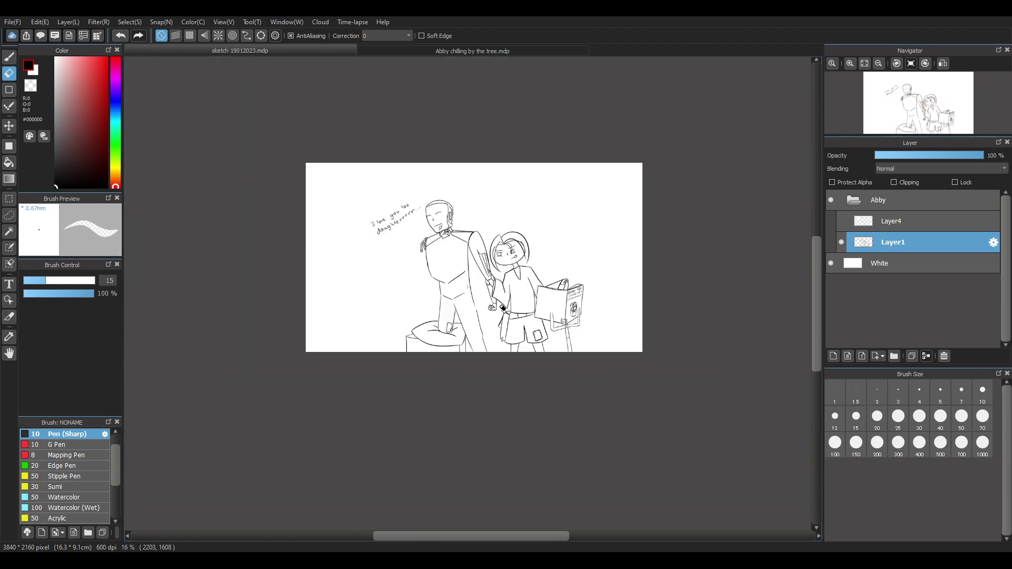
pyautogui.scroll(4, 502, 307)
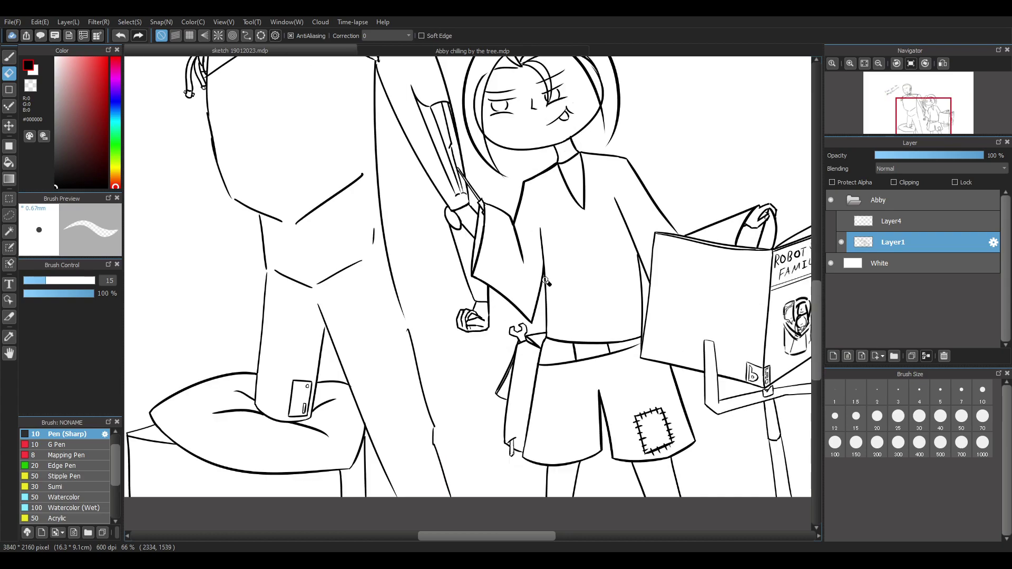
pyautogui.scroll(1, 545, 281)
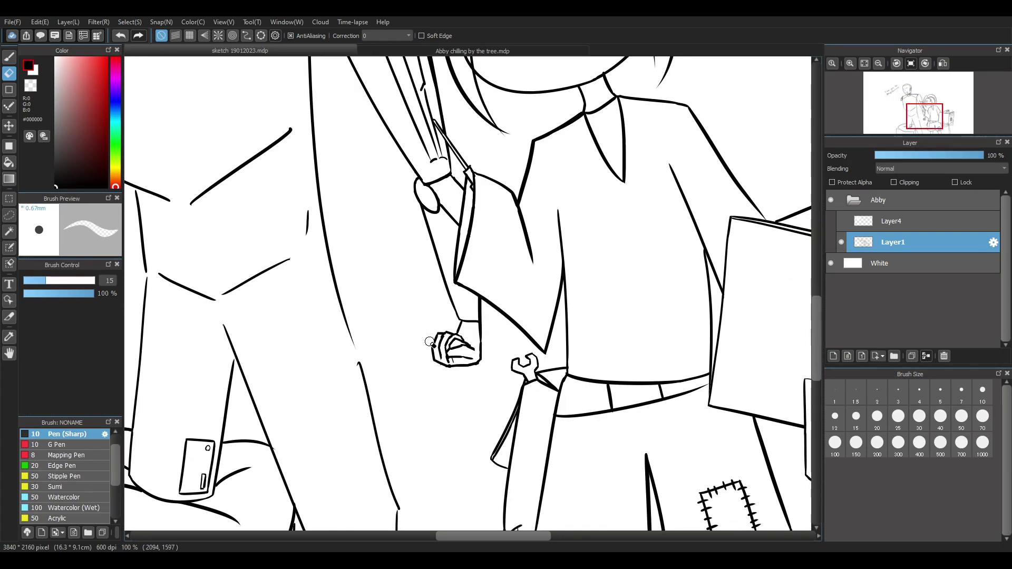
pyautogui.scroll(3, 430, 342)
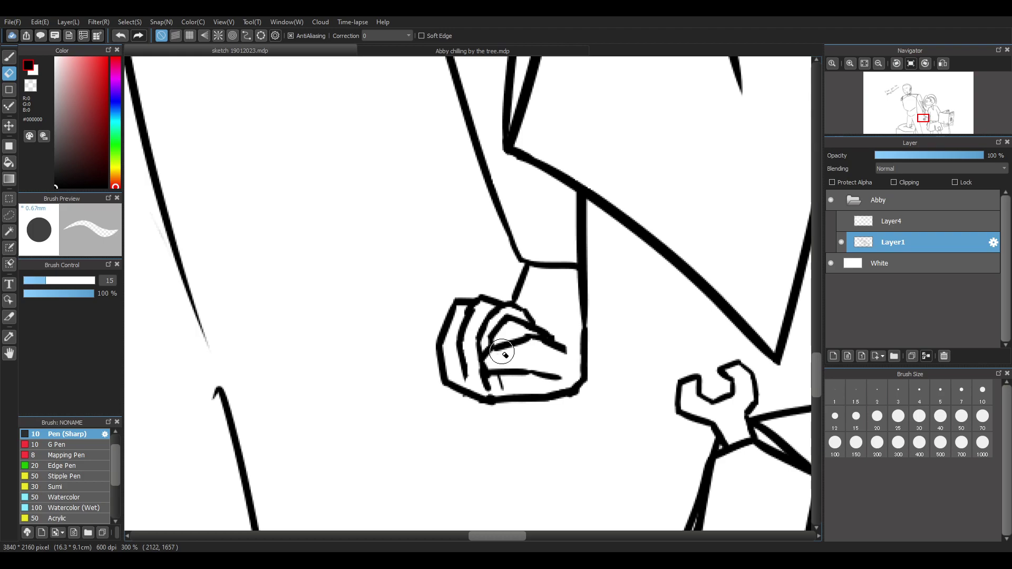
pyautogui.scroll(4, 520, 351)
pyautogui.scroll(-1, 541, 347)
pyautogui.scroll(1, 540, 343)
pyautogui.moveTo(542, 324)
pyautogui.mouseDown()
pyautogui.moveTo(523, 347)
pyautogui.moveTo(580, 342)
pyautogui.moveTo(606, 354)
pyautogui.moveTo(612, 418)
pyautogui.moveTo(567, 416)
pyautogui.moveTo(602, 392)
pyautogui.moveTo(530, 332)
pyautogui.mouseUp()
pyautogui.press('b')
pyautogui.moveTo(443, 339); pyautogui.dragTo(627, 304)
pyautogui.moveTo(524, 422); pyautogui.dragTo(633, 416)
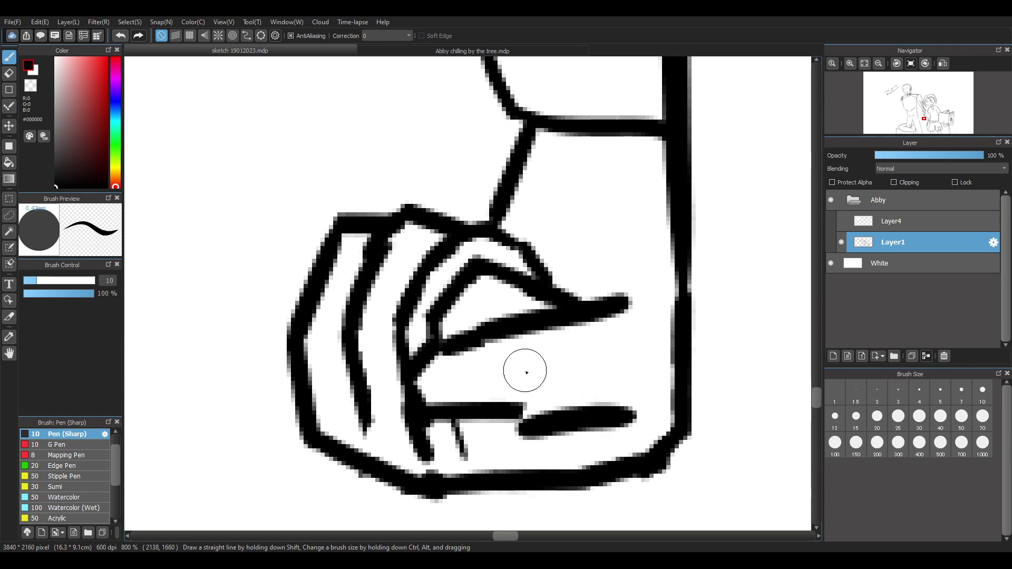
pyautogui.hotkey('ctrl', 'z')
pyautogui.hotkey('ctrl', 'z')
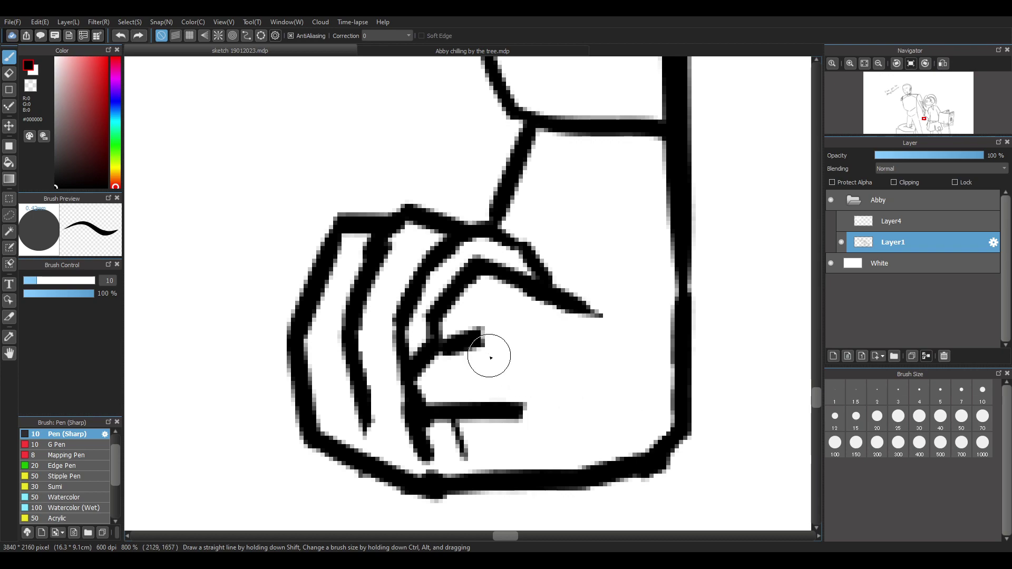
pyautogui.moveTo(589, 194)
pyautogui.mouseDown()
pyautogui.moveTo(448, 254)
pyautogui.moveTo(409, 362)
pyautogui.moveTo(425, 378)
pyautogui.moveTo(474, 373)
pyautogui.moveTo(534, 294)
pyautogui.mouseUp()
pyautogui.hotkey('ctrl', 'z')
pyautogui.hotkey('ctrl', 'z')
pyautogui.hotkey('ctrl', 'z')
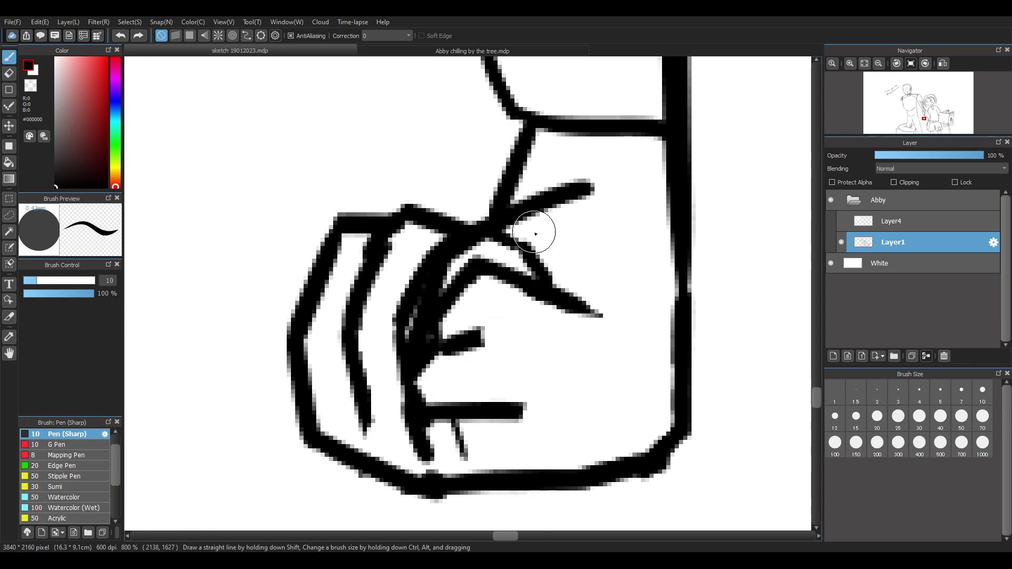
# Draw longer diagonal upper and lower edges for the thumb across the fist and erase the old thumb and finger lines between them
pyautogui.moveTo(533, 240); pyautogui.dragTo(512, 260)
pyautogui.moveTo(560, 183)
pyautogui.mouseDown()
pyautogui.moveTo(477, 273)
pyautogui.moveTo(362, 355)
pyautogui.moveTo(520, 343)
pyautogui.moveTo(630, 259)
pyautogui.mouseUp()
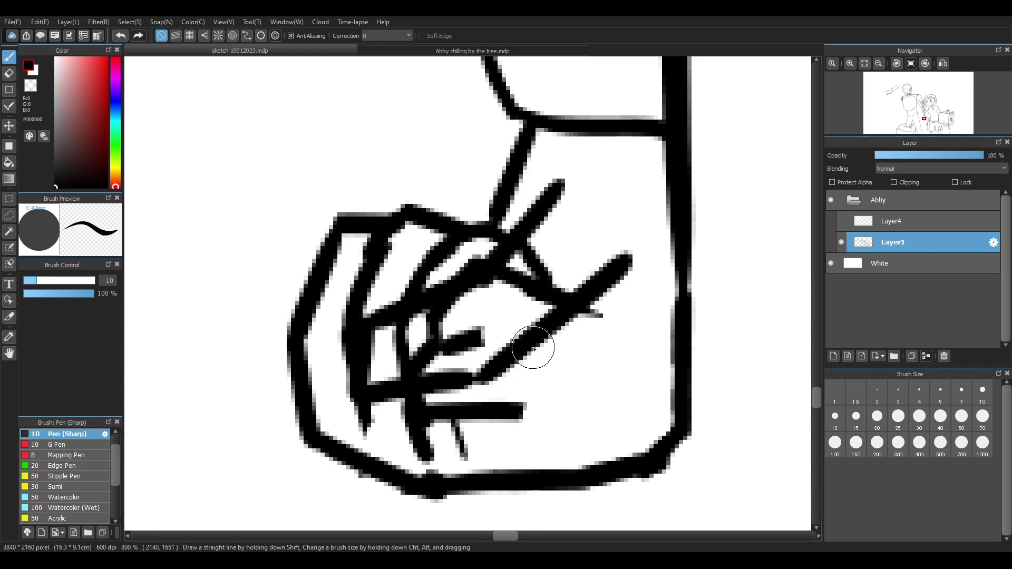
pyautogui.press('e')
pyautogui.moveTo(435, 428)
pyautogui.mouseDown()
pyautogui.moveTo(399, 427)
pyautogui.moveTo(523, 413)
pyautogui.moveTo(453, 436)
pyautogui.moveTo(494, 424)
pyautogui.moveTo(461, 385)
pyautogui.moveTo(425, 431)
pyautogui.mouseUp()
pyautogui.press('b')
pyautogui.press('e')
pyautogui.moveTo(411, 343)
pyautogui.mouseDown()
pyautogui.moveTo(526, 271)
pyautogui.moveTo(419, 355)
pyautogui.moveTo(551, 283)
pyautogui.moveTo(470, 345)
pyautogui.moveTo(549, 339)
pyautogui.mouseUp()
pyautogui.press('b')
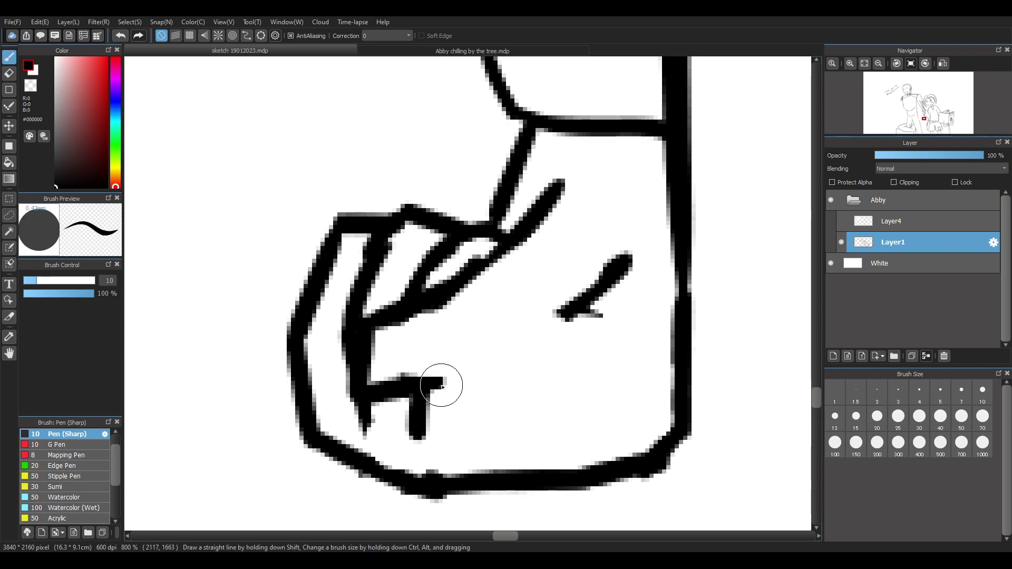
# Complete the thumb's lower edge, erase its old end and draw a blunt tip closing the thumb near the second finger line
pyautogui.moveTo(440, 387)
pyautogui.mouseDown()
pyautogui.moveTo(529, 353)
pyautogui.moveTo(554, 300)
pyautogui.mouseUp()
pyautogui.press('e')
pyautogui.moveTo(367, 364); pyautogui.dragTo(390, 387)
pyautogui.press('b')
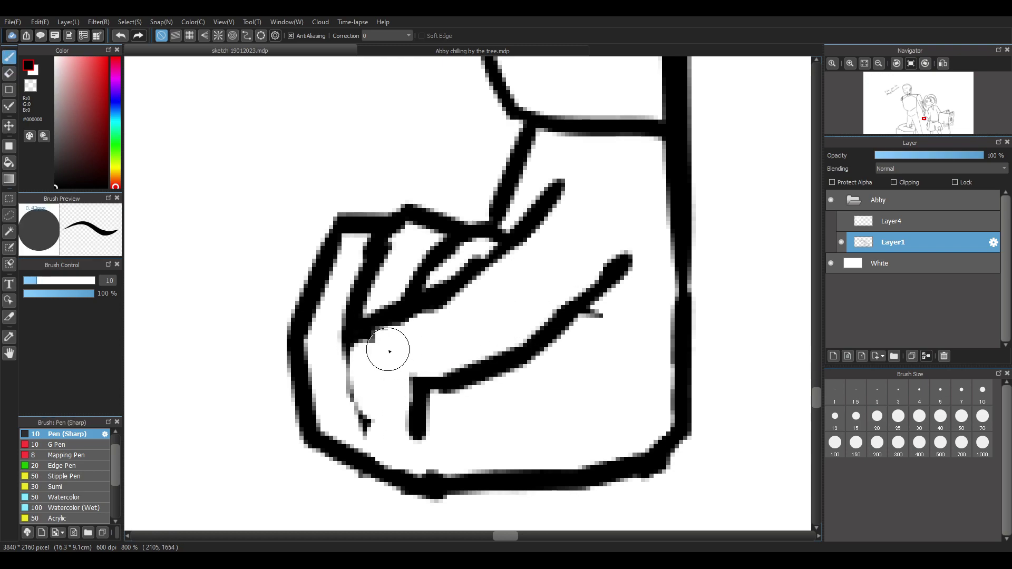
pyautogui.moveTo(388, 331)
pyautogui.mouseDown()
pyautogui.moveTo(387, 343)
pyautogui.moveTo(434, 384)
pyautogui.mouseUp()
pyautogui.hotkey('ctrl', 'z')
pyautogui.moveTo(386, 329)
pyautogui.mouseDown()
pyautogui.moveTo(381, 341)
pyautogui.moveTo(429, 378)
pyautogui.mouseUp()
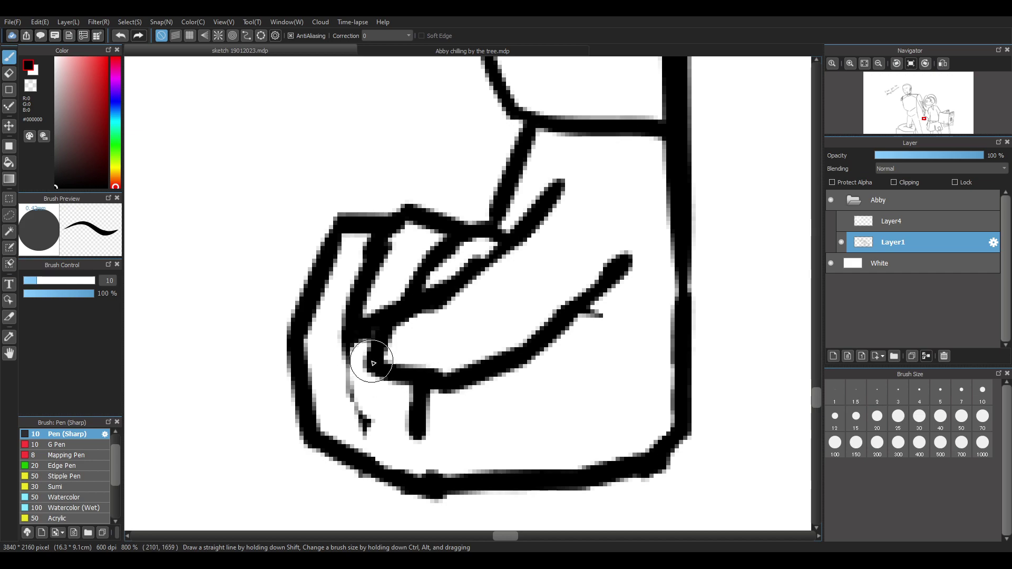
# Redraw the second finger line beside the thumb tip and erase the overlap and the stray mark under the thumb's lower edge
pyautogui.moveTo(348, 333); pyautogui.dragTo(360, 431)
pyautogui.press('e')
pyautogui.moveTo(371, 311); pyautogui.dragTo(366, 377)
pyautogui.press('b')
pyautogui.press('e')
pyautogui.press('b')
pyautogui.press('e')
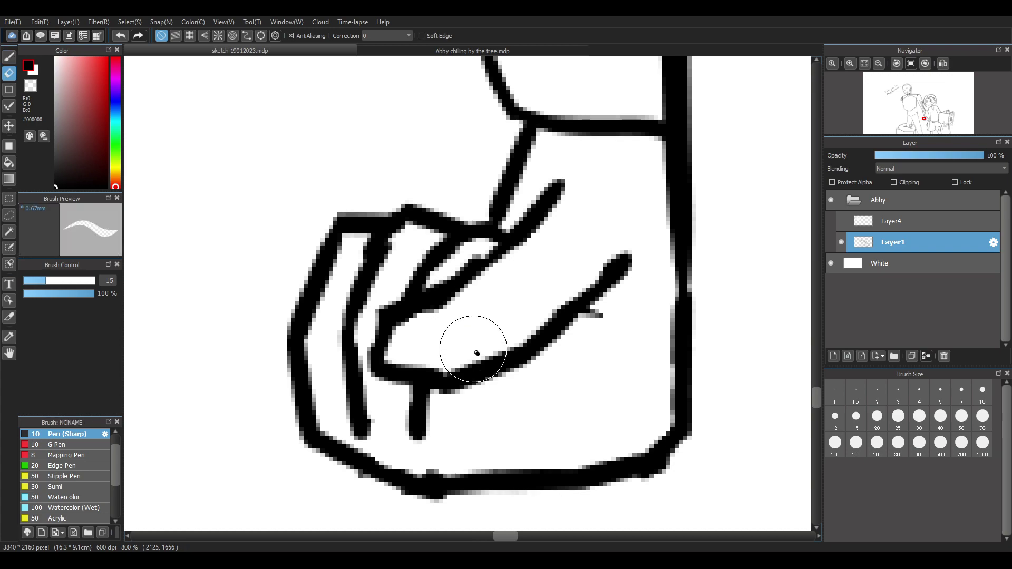
pyautogui.moveTo(601, 319); pyautogui.dragTo(609, 318)
pyautogui.press('b')
pyautogui.moveTo(477, 392)
pyautogui.mouseDown()
pyautogui.moveTo(515, 428)
pyautogui.moveTo(552, 402)
pyautogui.mouseUp()
pyautogui.hotkey('ctrl', 'z')
pyautogui.hotkey('ctrl', 'z')
pyautogui.moveTo(497, 384)
pyautogui.mouseDown()
pyautogui.moveTo(519, 392)
pyautogui.moveTo(571, 351)
pyautogui.mouseUp()
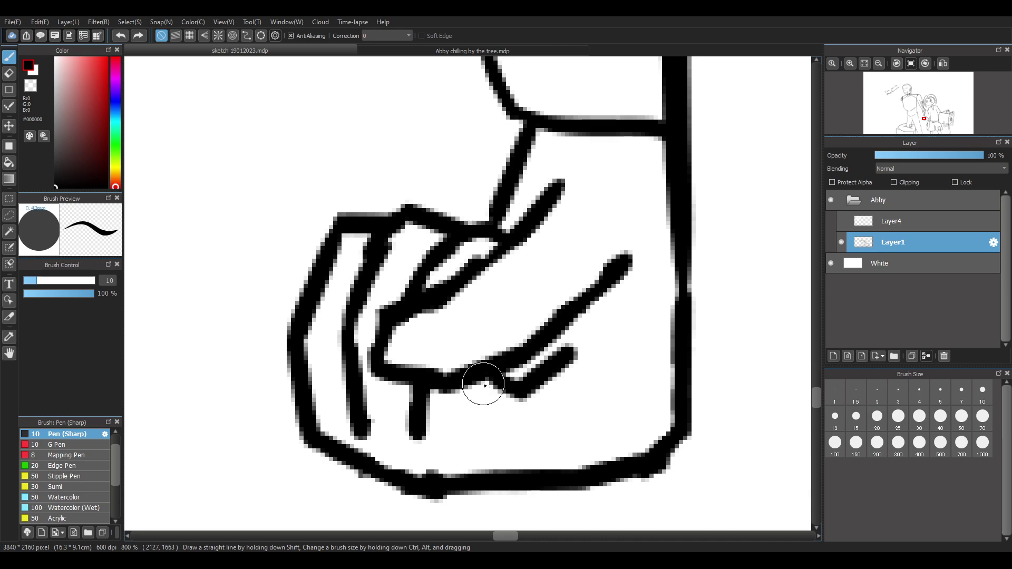
pyautogui.hotkey('ctrl', 'z')
# Draw a slanted finger line from the middle of the thumb's lower edge down to the fist's bottom outline
pyautogui.moveTo(490, 384); pyautogui.dragTo(508, 419)
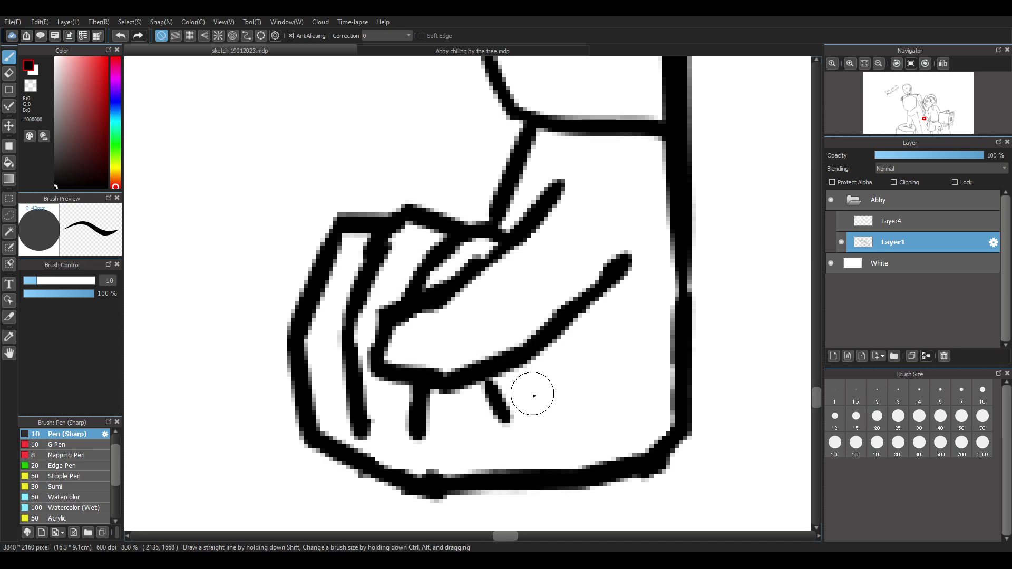
pyautogui.moveTo(560, 355); pyautogui.dragTo(568, 333)
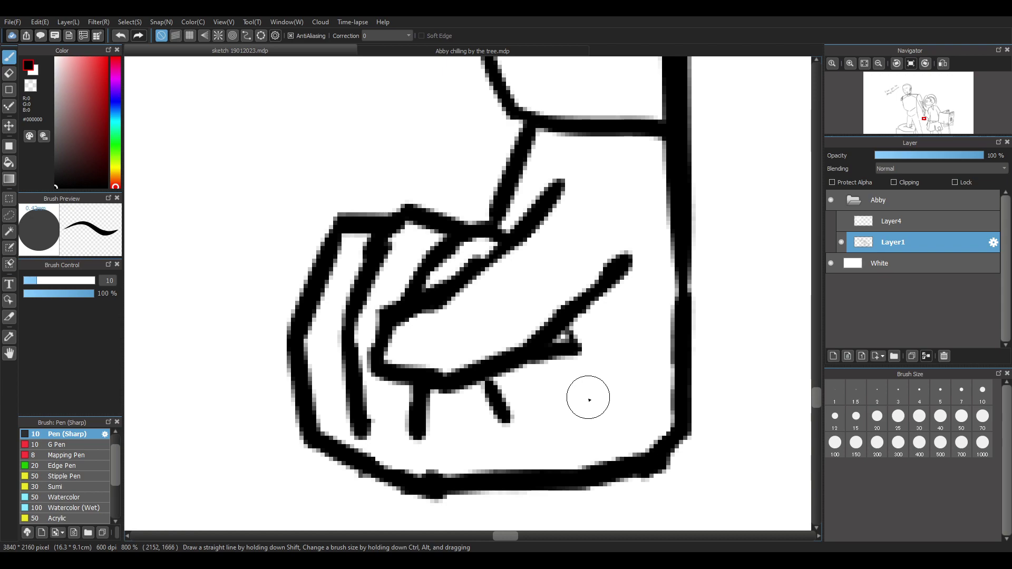
pyautogui.hotkey('ctrl', 'z')
pyautogui.hotkey('ctrl', 'z')
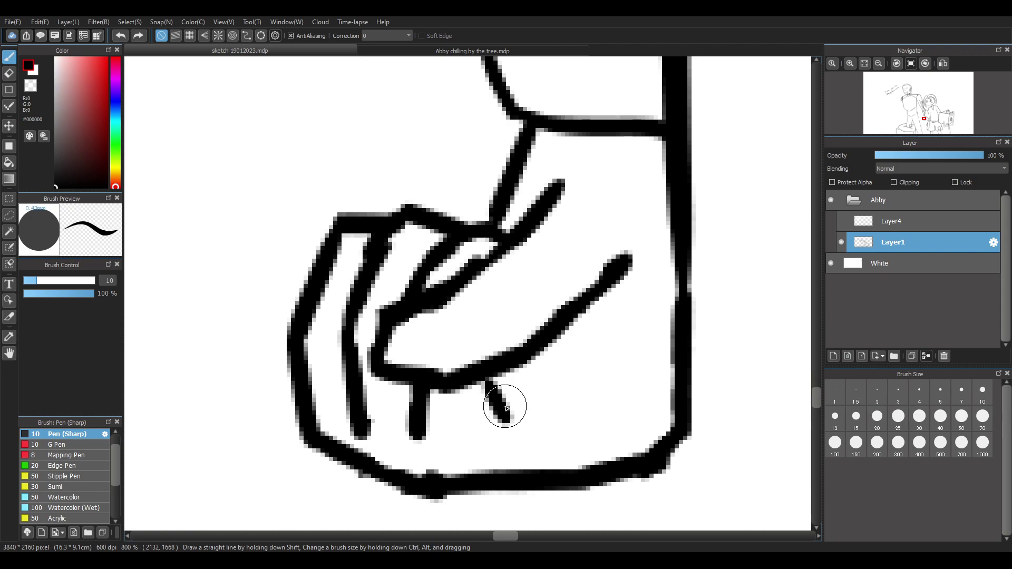
pyautogui.hotkey('ctrl', 'z')
pyautogui.moveTo(483, 380); pyautogui.dragTo(533, 463)
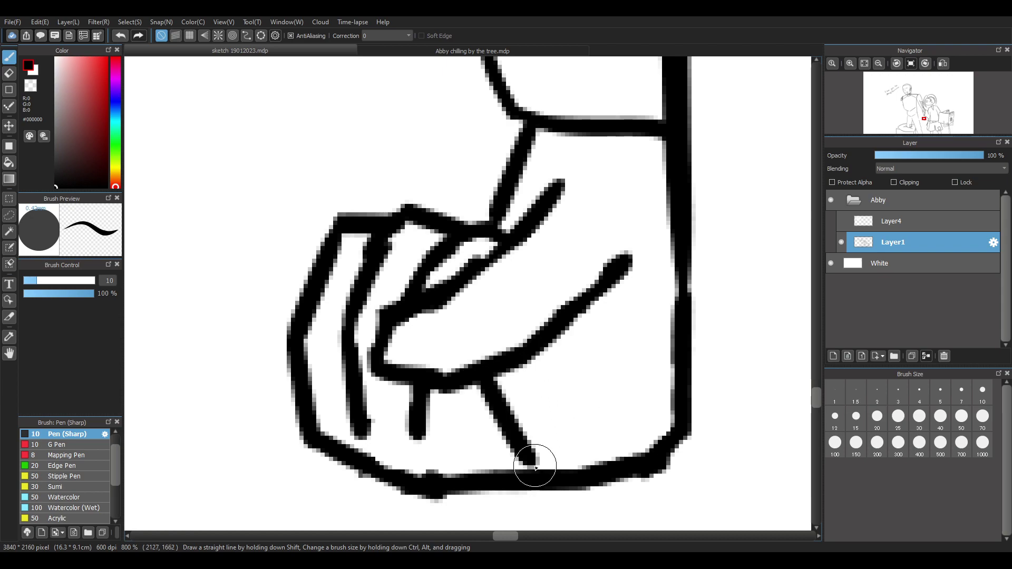
pyautogui.press('e')
pyautogui.moveTo(381, 463); pyautogui.dragTo(322, 417)
pyautogui.moveTo(346, 208)
pyautogui.mouseDown()
pyautogui.moveTo(301, 351)
pyautogui.moveTo(316, 407)
pyautogui.mouseUp()
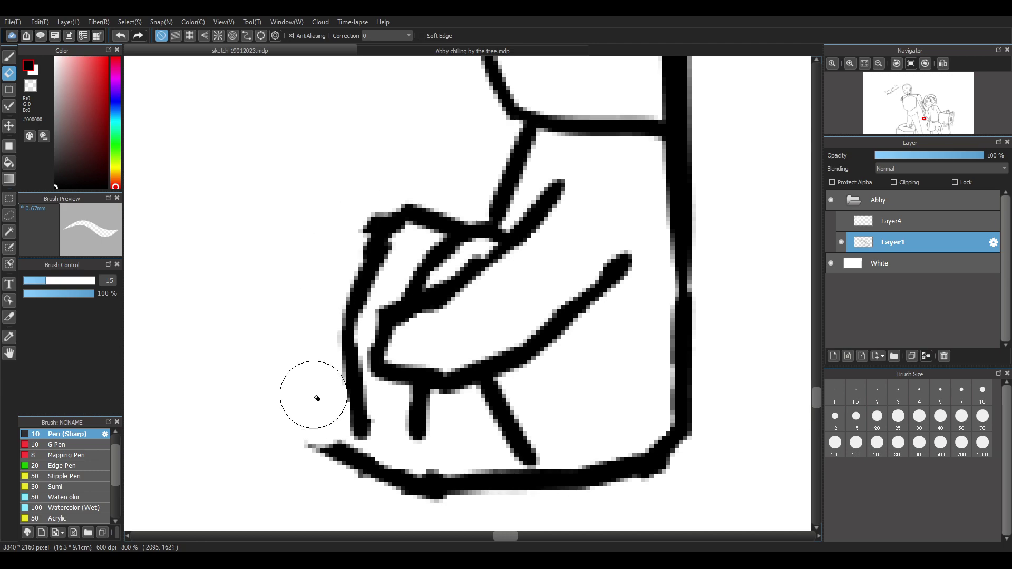
pyautogui.press('p')
pyautogui.moveTo(368, 226); pyautogui.dragTo(336, 373)
pyautogui.hotkey('ctrl', 'z')
pyautogui.moveTo(363, 240); pyautogui.dragTo(324, 332)
pyautogui.hotkey('ctrl', 'z')
pyautogui.moveTo(363, 266)
pyautogui.mouseDown()
pyautogui.moveTo(327, 317)
pyautogui.moveTo(326, 386)
pyautogui.moveTo(368, 454)
pyautogui.mouseUp()
pyautogui.press('e')
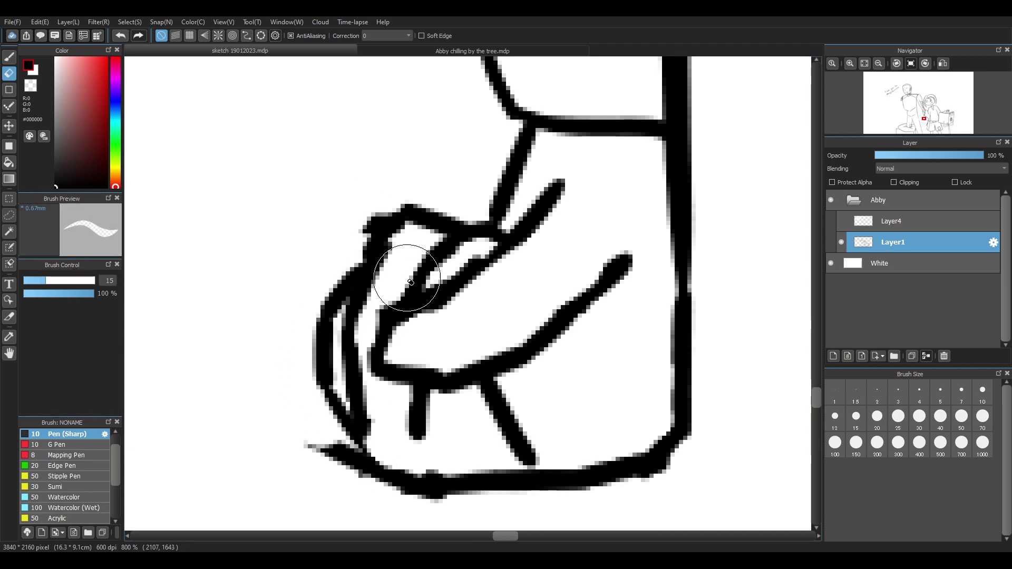
pyautogui.hotkey('ctrl', 'z')
pyautogui.hotkey('ctrl', 'z')
pyautogui.hotkey('ctrl', 'z')
pyautogui.hotkey('ctrl', 'z')
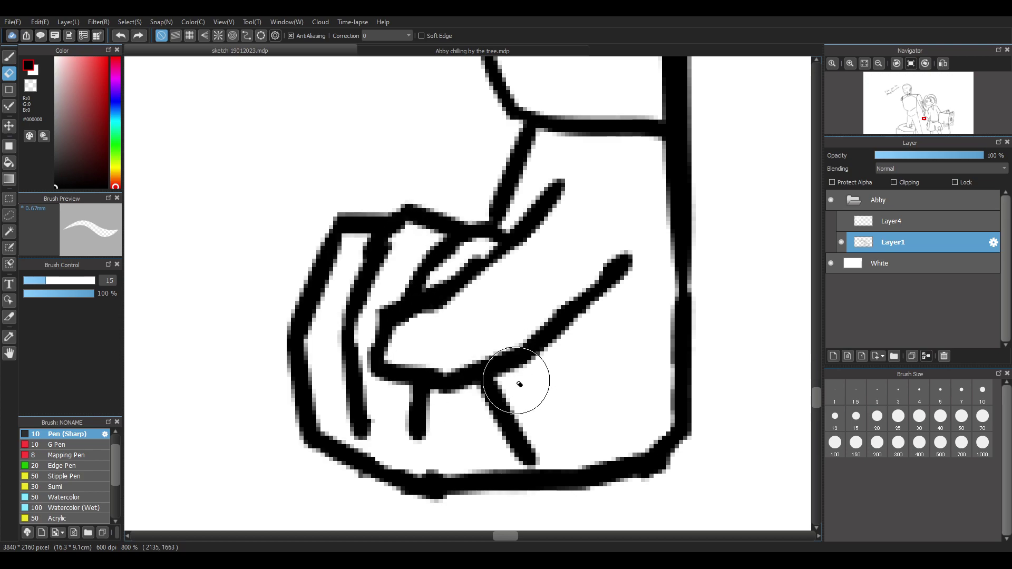
# Trim the knuckle peak on the fist's upper outline and try a diagonal line across the palm's lower corner
pyautogui.moveTo(396, 198); pyautogui.dragTo(419, 198)
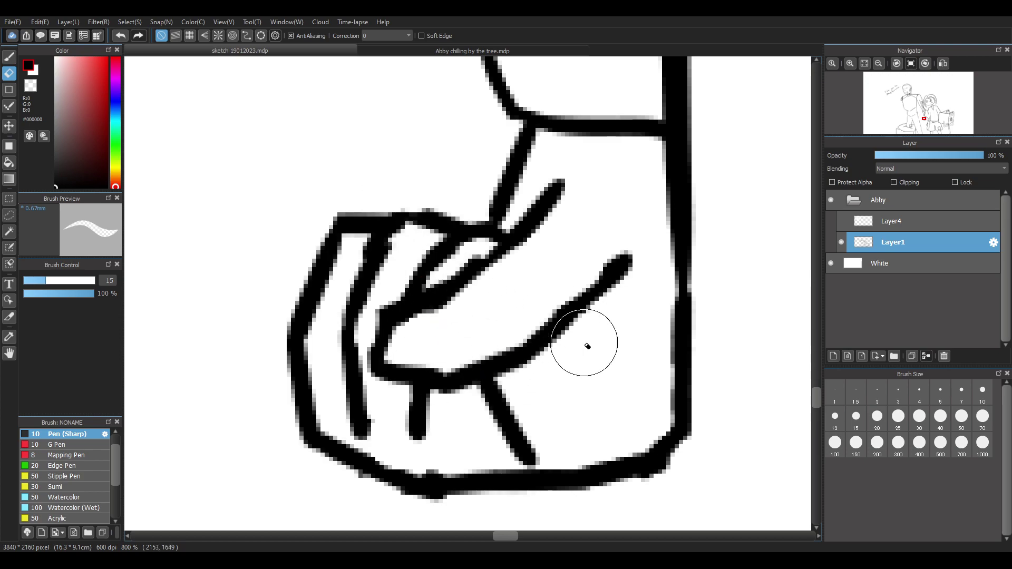
pyautogui.press('b')
pyautogui.moveTo(601, 462); pyautogui.dragTo(678, 350)
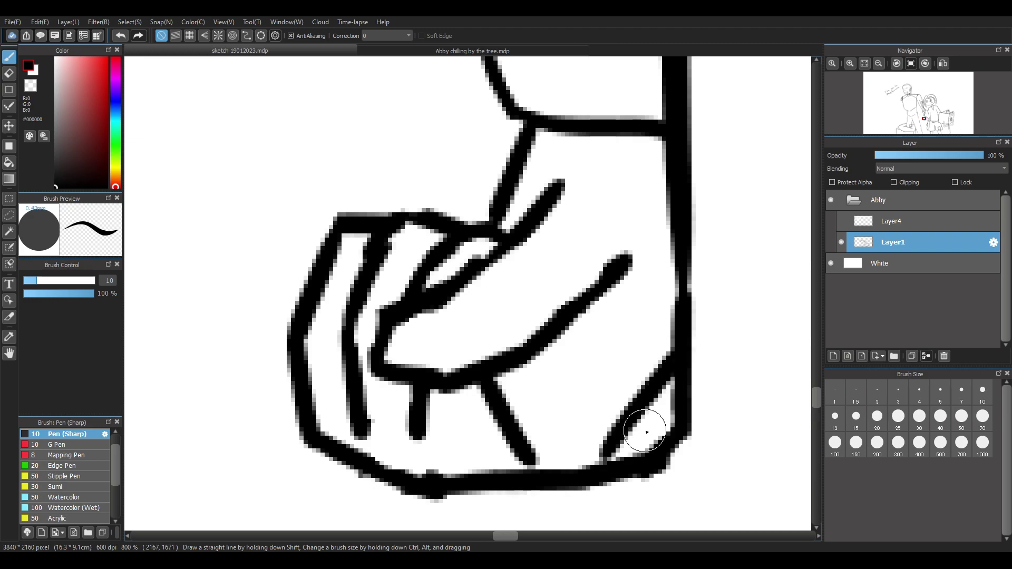
pyautogui.hotkey('ctrl', 'z')
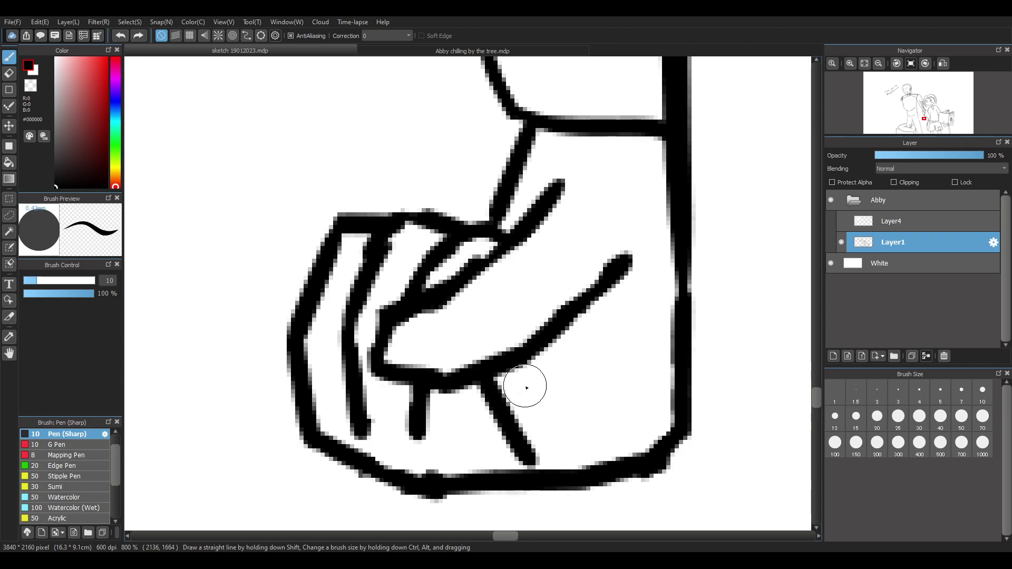
# Check the hand against the whole drawing and shorten the slanted finger line below the thumb
pyautogui.scroll(-5, 515, 302)
pyautogui.scroll(-5, 514, 302)
pyautogui.scroll(6, 522, 358)
pyautogui.scroll(-1, 523, 358)
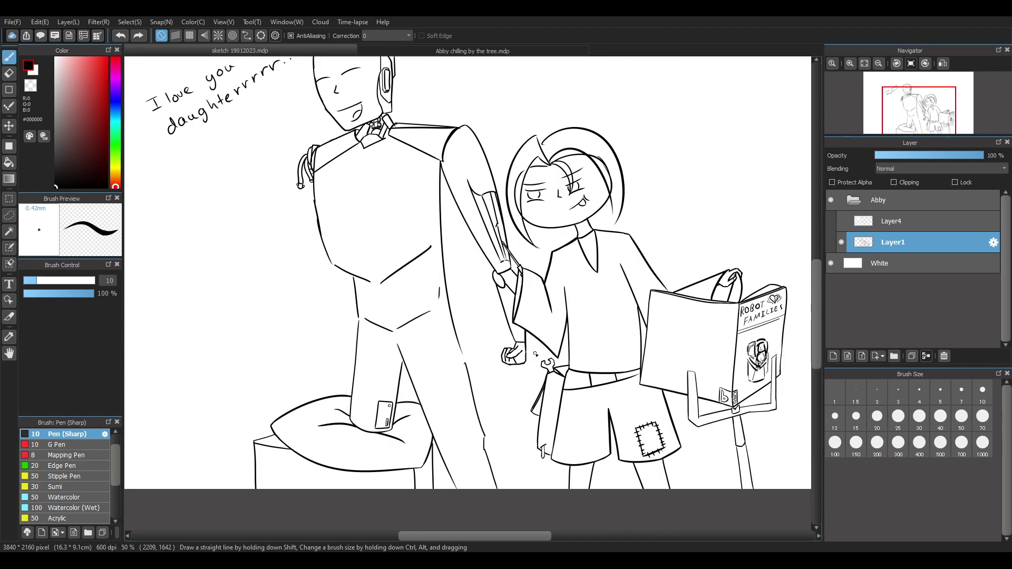
pyautogui.scroll(7, 536, 354)
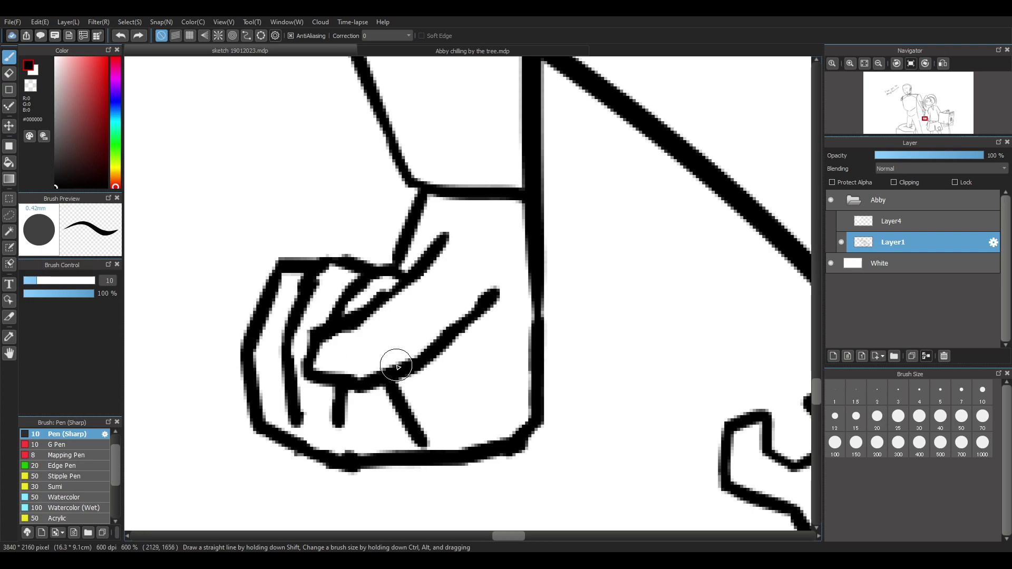
pyautogui.press('e')
pyautogui.moveTo(413, 427); pyautogui.dragTo(421, 446)
pyautogui.press('b')
# Extend the short line under the thumb tip diagonally to the fist's bottom outline and trim its bend
pyautogui.moveTo(339, 420)
pyautogui.mouseDown()
pyautogui.moveTo(385, 458)
pyautogui.moveTo(341, 436)
pyautogui.moveTo(371, 409)
pyautogui.moveTo(349, 427)
pyautogui.moveTo(343, 461)
pyautogui.moveTo(350, 455)
pyautogui.moveTo(339, 458)
pyautogui.moveTo(362, 461)
pyautogui.mouseUp()
pyautogui.press('e')
pyautogui.press('b')
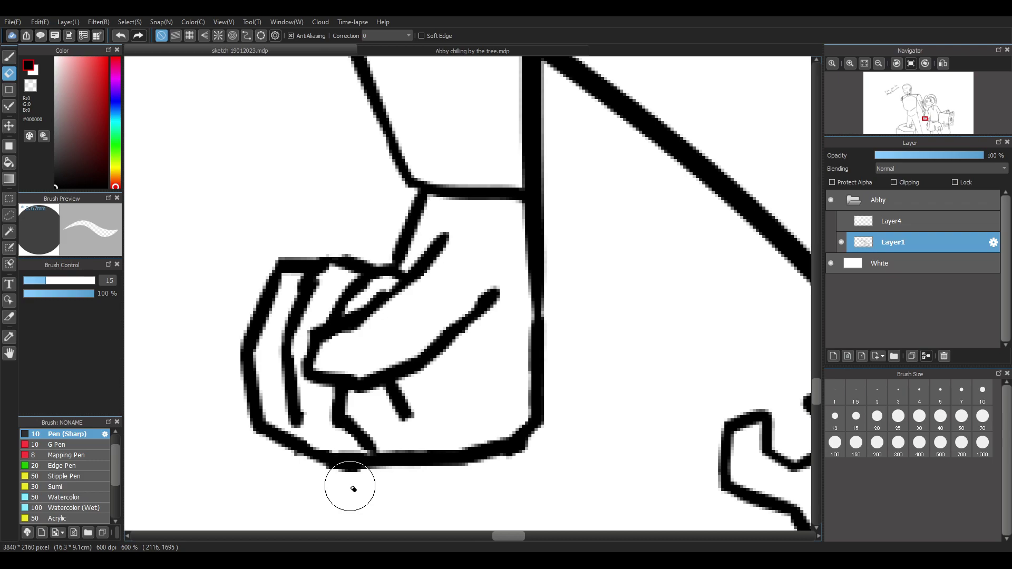
pyautogui.press('e')
pyautogui.moveTo(342, 412)
pyautogui.mouseDown()
pyautogui.moveTo(333, 421)
pyautogui.moveTo(347, 426)
pyautogui.mouseUp()
pyautogui.press('b')
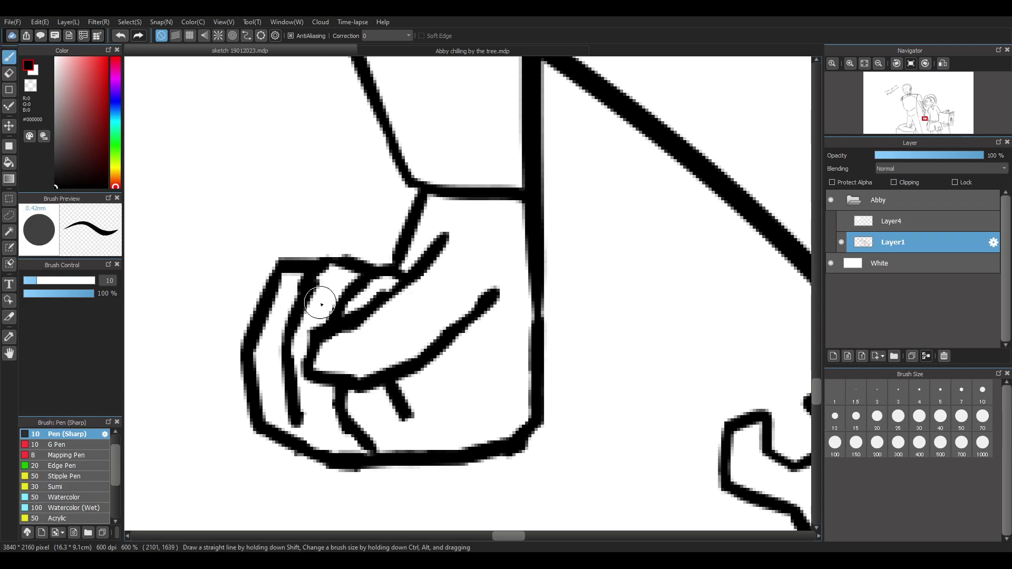
# Erase the raised part of the knuckle edge above the thumb to flatten the fist's upper outline
pyautogui.press('e')
pyautogui.moveTo(345, 256)
pyautogui.mouseDown()
pyautogui.moveTo(366, 276)
pyautogui.moveTo(394, 276)
pyautogui.moveTo(383, 299)
pyautogui.mouseUp()
pyautogui.press('b')
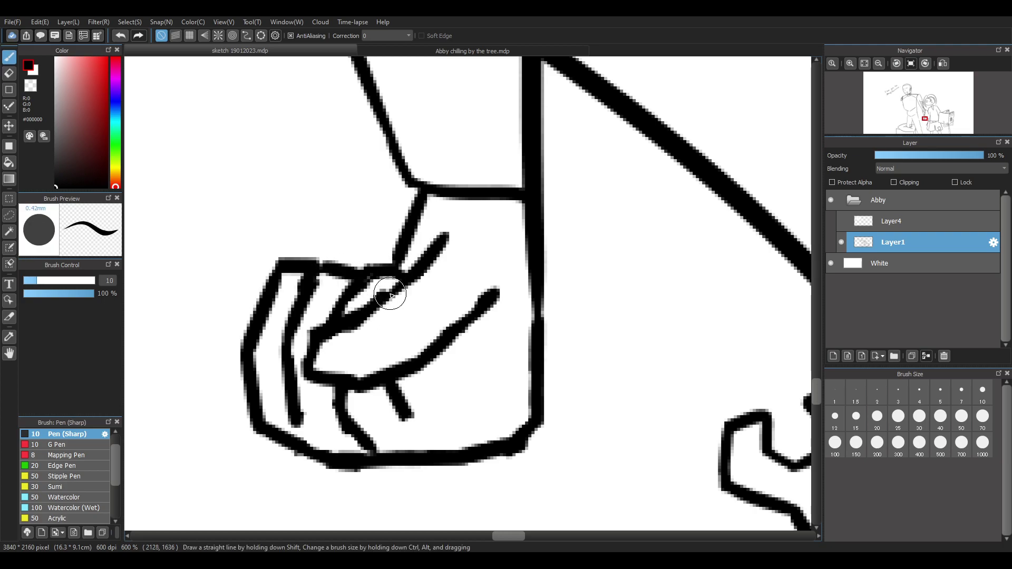
pyautogui.press('e')
pyautogui.moveTo(278, 265); pyautogui.dragTo(348, 275)
pyautogui.press('b')
pyautogui.moveTo(275, 299)
pyautogui.mouseDown()
pyautogui.moveTo(353, 271)
pyautogui.moveTo(420, 296)
pyautogui.mouseUp()
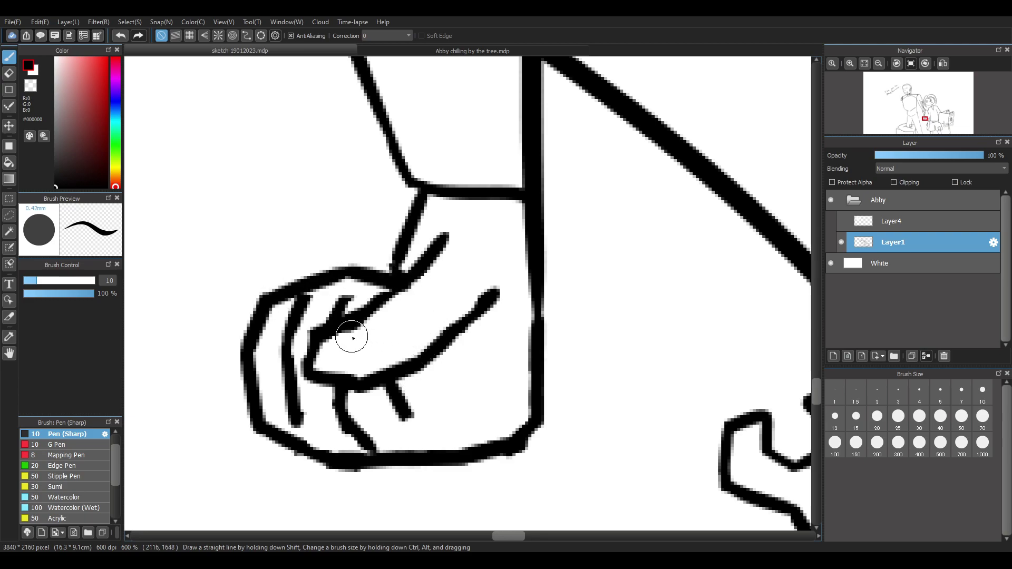
pyautogui.hotkey('ctrl', 'z')
pyautogui.hotkey('ctrl', 'z')
pyautogui.hotkey('ctrl', 'z')
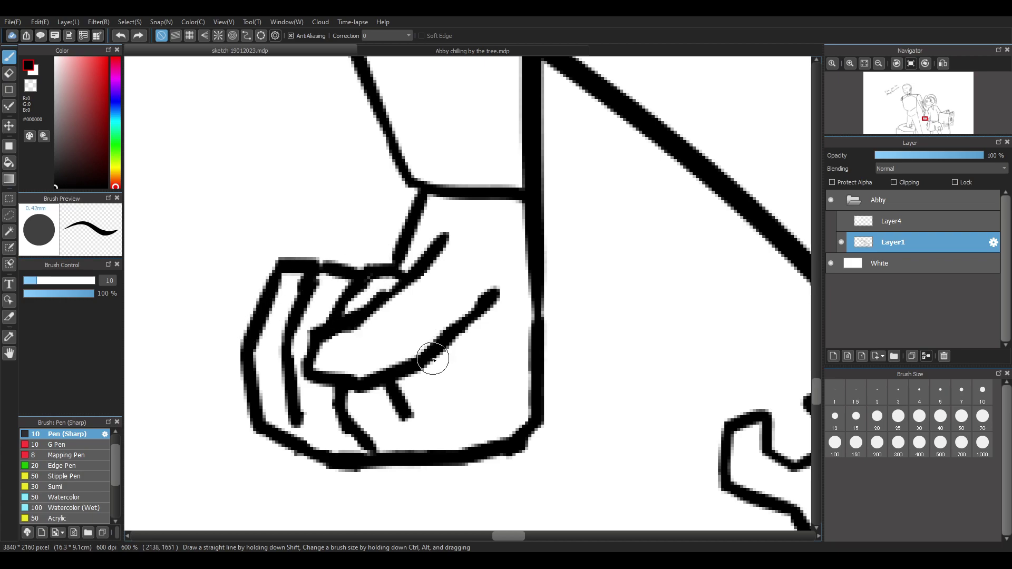
# Erase the outermost knuckle's top corner and redraw its upper edge slightly lower, joined to the next knuckle
pyautogui.moveTo(261, 275); pyautogui.dragTo(322, 254)
pyautogui.hotkey('ctrl', 'z')
pyautogui.press('e')
pyautogui.moveTo(248, 279); pyautogui.dragTo(303, 248)
pyautogui.press('b')
pyautogui.moveTo(272, 279); pyautogui.dragTo(321, 271)
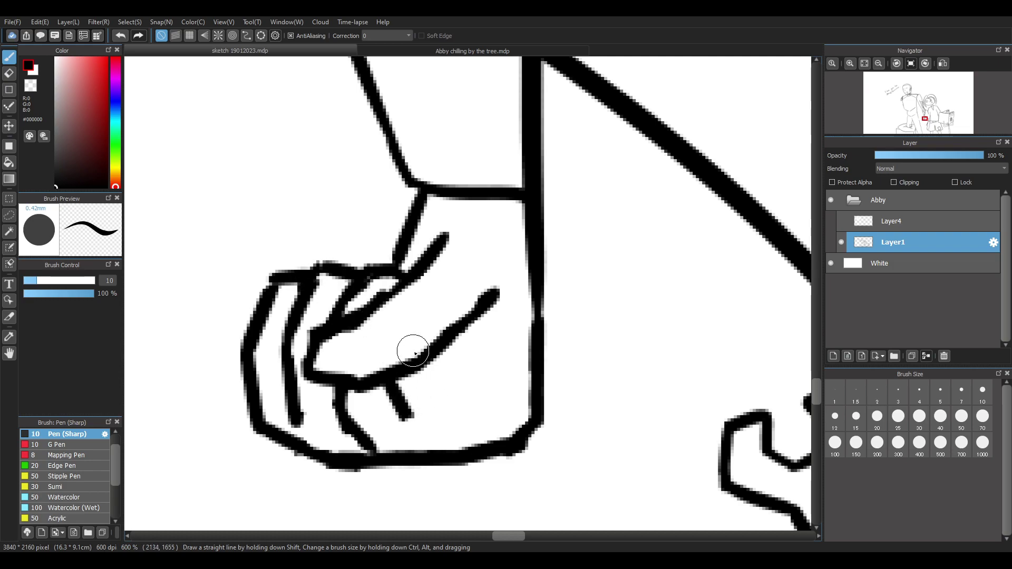
# Sketch a small angular crease against the thumb's lower edge near the palm
pyautogui.moveTo(437, 368); pyautogui.dragTo(457, 402)
pyautogui.hotkey('ctrl', 'z')
pyautogui.hotkey('ctrl', 'z')
pyautogui.moveTo(431, 368)
pyautogui.mouseDown()
pyautogui.moveTo(446, 383)
pyautogui.moveTo(441, 370)
pyautogui.moveTo(456, 343)
pyautogui.mouseUp()
pyautogui.hotkey('ctrl', 'z')
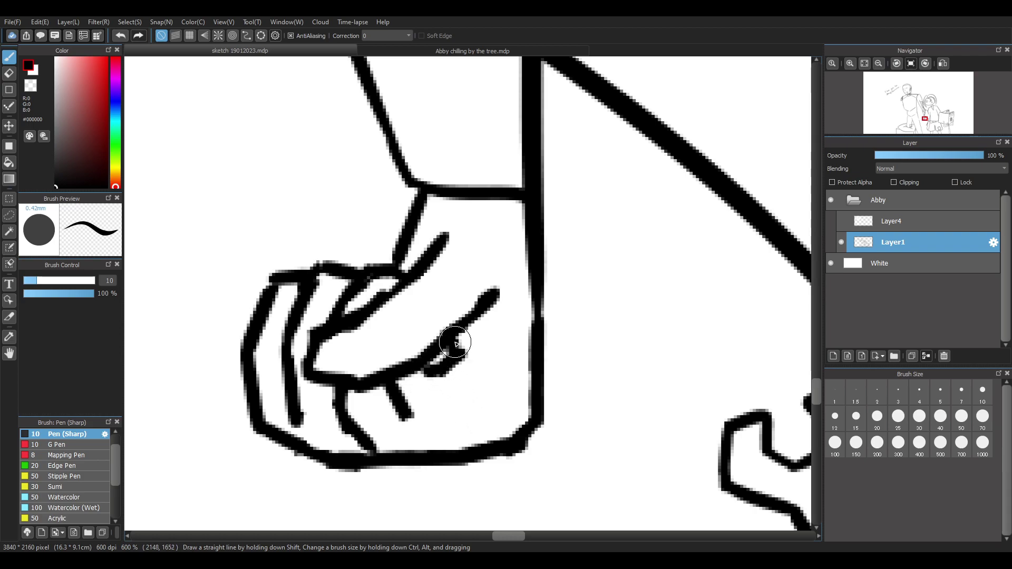
pyautogui.moveTo(393, 384)
pyautogui.mouseDown()
pyautogui.moveTo(409, 441)
pyautogui.moveTo(397, 409)
pyautogui.moveTo(416, 425)
pyautogui.mouseUp()
pyautogui.press('e')
pyautogui.press('b')
pyautogui.moveTo(390, 389); pyautogui.dragTo(427, 452)
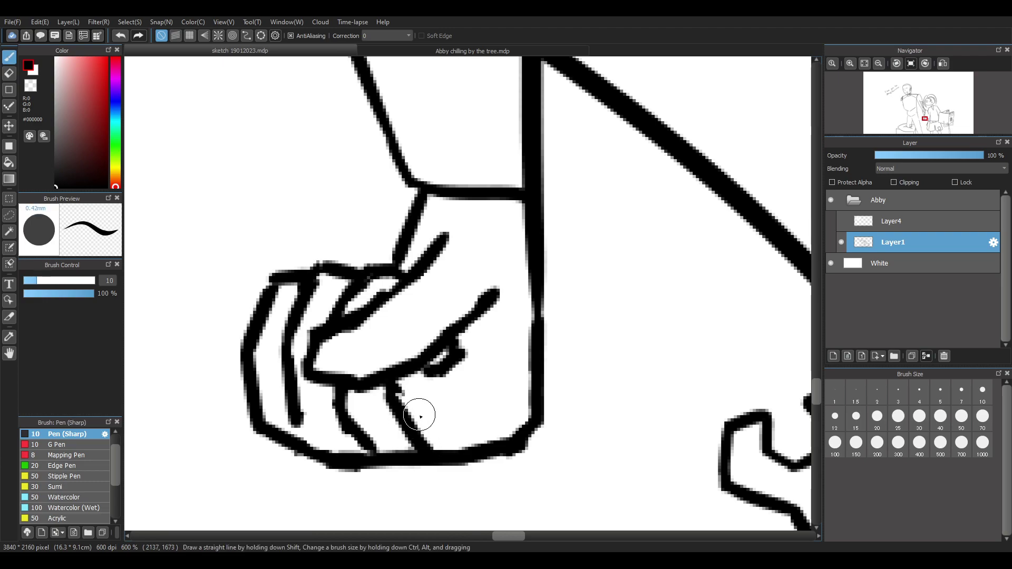
pyautogui.hotkey('ctrl', 'z')
pyautogui.moveTo(388, 390)
pyautogui.mouseDown()
pyautogui.moveTo(415, 441)
pyautogui.moveTo(483, 427)
pyautogui.mouseUp()
pyautogui.hotkey('ctrl', 'z')
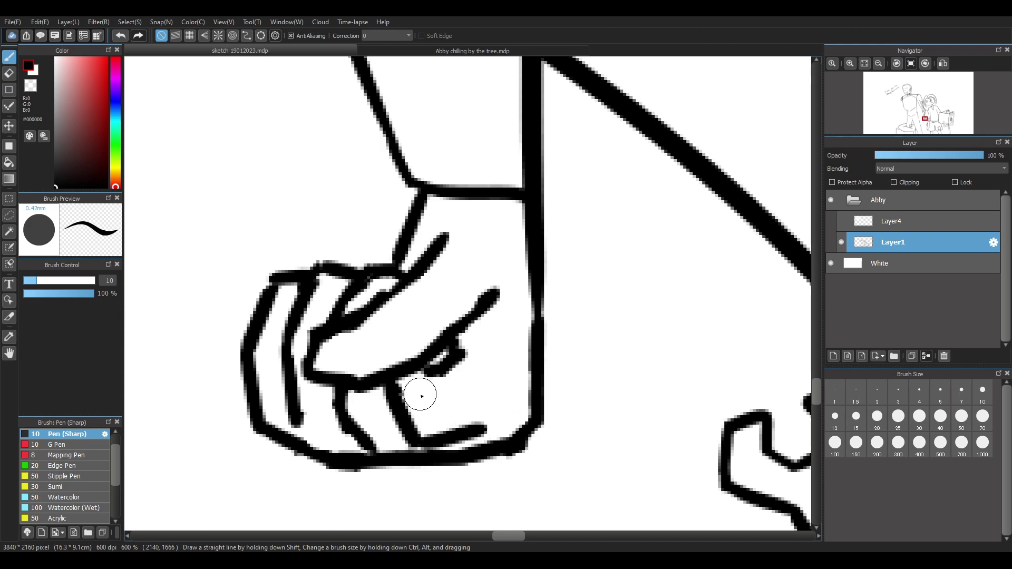
pyautogui.hotkey('ctrl', 'z')
pyautogui.hotkey('ctrl', 'z')
# Rework the slanted finger line below the thumb so it sits closer to the thumb tip
pyautogui.press('e')
pyautogui.moveTo(387, 393)
pyautogui.mouseDown()
pyautogui.moveTo(407, 400)
pyautogui.moveTo(398, 441)
pyautogui.mouseUp()
pyautogui.press('b')
pyautogui.moveTo(238, 339)
pyautogui.mouseDown()
pyautogui.moveTo(235, 404)
pyautogui.moveTo(250, 318)
pyautogui.mouseUp()
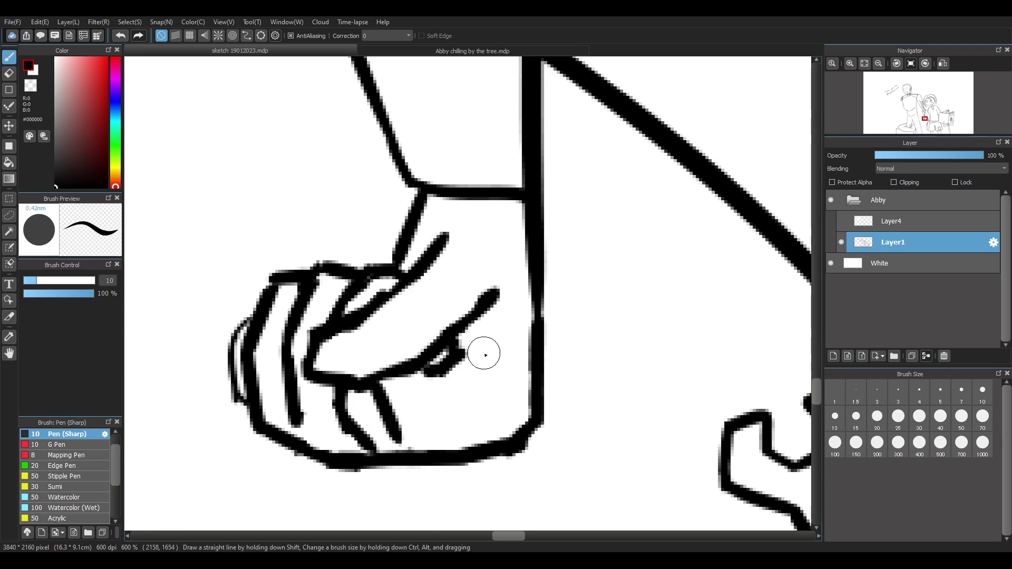
pyautogui.hotkey('ctrl', 'z')
pyautogui.moveTo(248, 310)
pyautogui.mouseDown()
pyautogui.moveTo(237, 312)
pyautogui.moveTo(244, 407)
pyautogui.moveTo(266, 425)
pyautogui.mouseUp()
pyautogui.hotkey('ctrl', 'z')
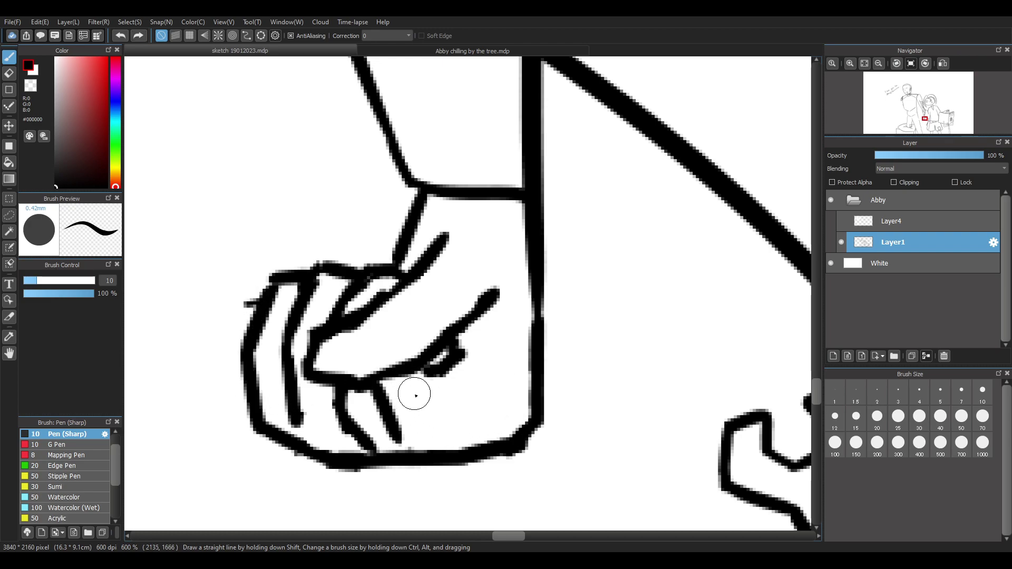
# Erase the small angular crease beneath the thumb's lower edge
pyautogui.press('e')
pyautogui.press('b')
pyautogui.press('e')
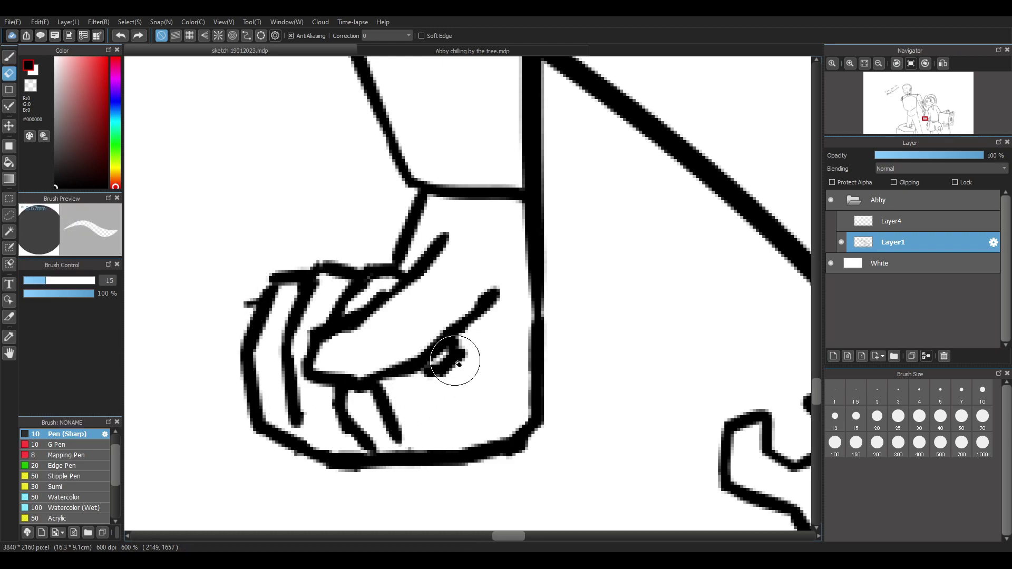
pyautogui.moveTo(427, 389); pyautogui.dragTo(459, 357)
pyautogui.press('b')
pyautogui.press('e')
pyautogui.press('b')
pyautogui.press('e')
# Erase the bent line under the thumb tip and extend the second finger line diagonally to the fist's bottom outline
pyautogui.moveTo(335, 413); pyautogui.dragTo(402, 454)
pyautogui.press('b')
pyautogui.press('e')
pyautogui.press('b')
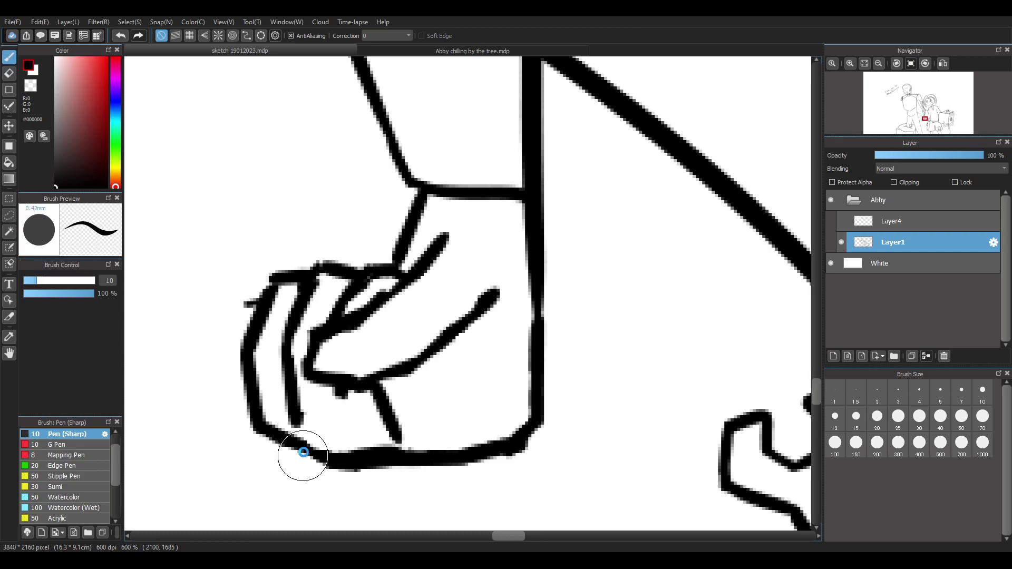
pyautogui.moveTo(297, 415); pyautogui.dragTo(341, 449)
pyautogui.hotkey('ctrl', 'z')
pyautogui.moveTo(297, 415); pyautogui.dragTo(344, 447)
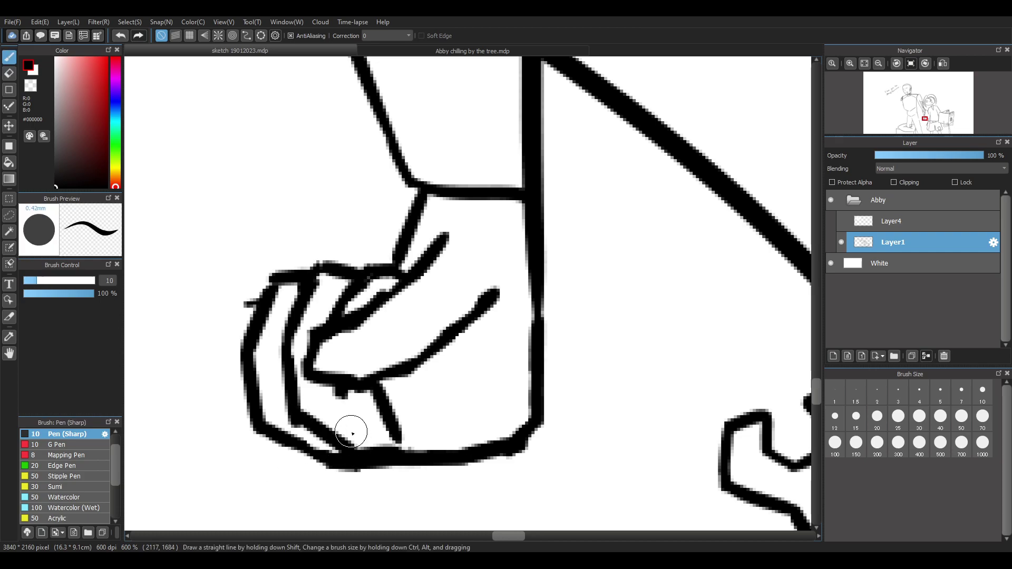
# Redraw the slanted finger line from under the thumb tip to the bottom outline and touch up the line beside it
pyautogui.moveTo(338, 395); pyautogui.dragTo(377, 453)
pyautogui.moveTo(389, 396); pyautogui.dragTo(404, 438)
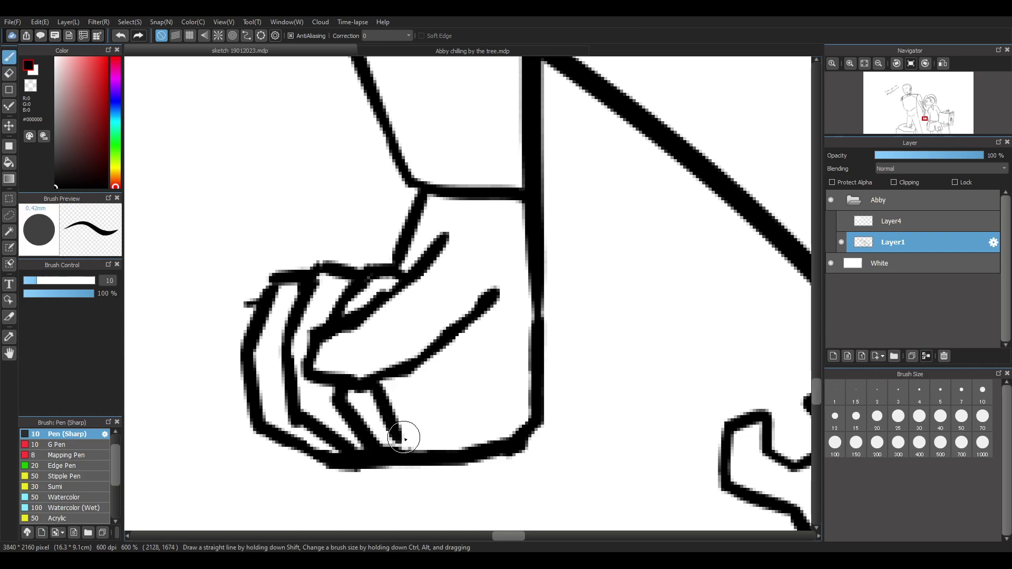
pyautogui.press('e')
pyautogui.press('b')
# Draw a small angular crease on the palm, hanging below the middle of the thumb's lower edge
pyautogui.moveTo(425, 364); pyautogui.dragTo(450, 419)
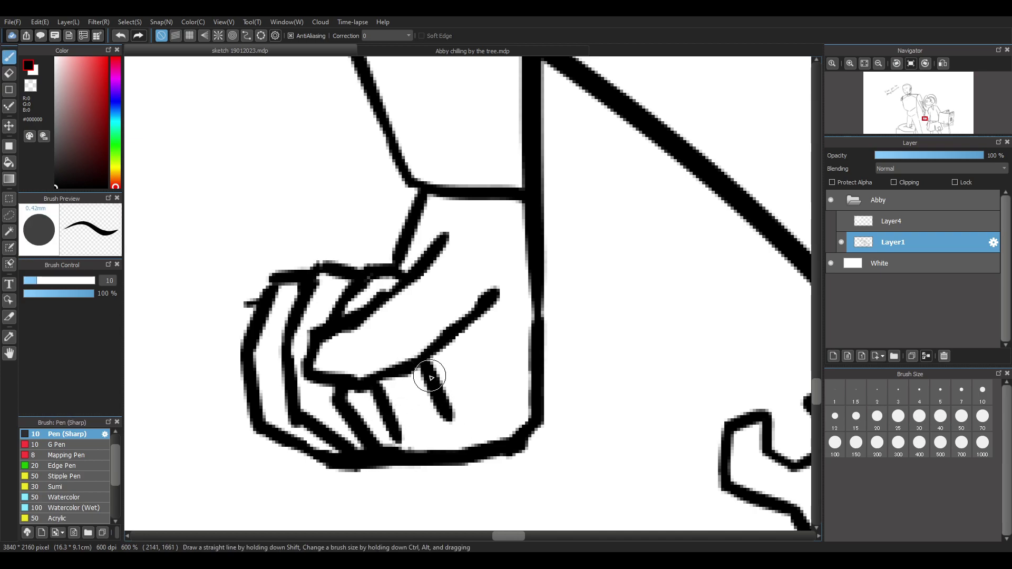
pyautogui.hotkey('ctrl', 'z')
pyautogui.moveTo(433, 356); pyautogui.dragTo(453, 384)
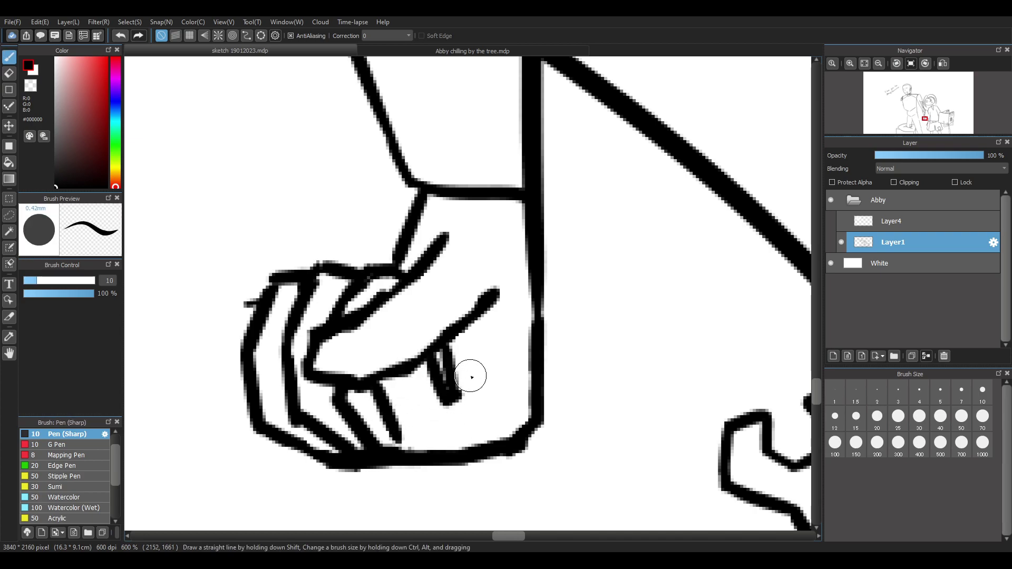
pyautogui.hotkey('ctrl', 'z')
pyautogui.moveTo(457, 336)
pyautogui.mouseDown()
pyautogui.moveTo(452, 388)
pyautogui.moveTo(439, 402)
pyautogui.moveTo(455, 378)
pyautogui.mouseUp()
pyautogui.hotkey('ctrl', 'z')
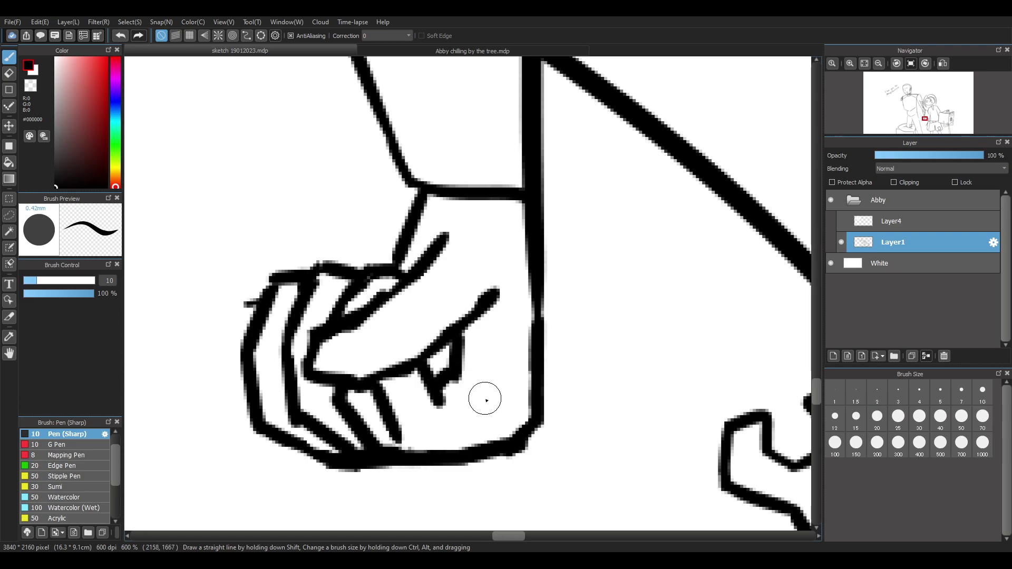
# Erase the outermost finger's bulging outline and redraw it as a steeper line closer to the neighbouring finger line
pyautogui.scroll(-6, 438, 329)
pyautogui.scroll(7, 435, 327)
pyautogui.press('e')
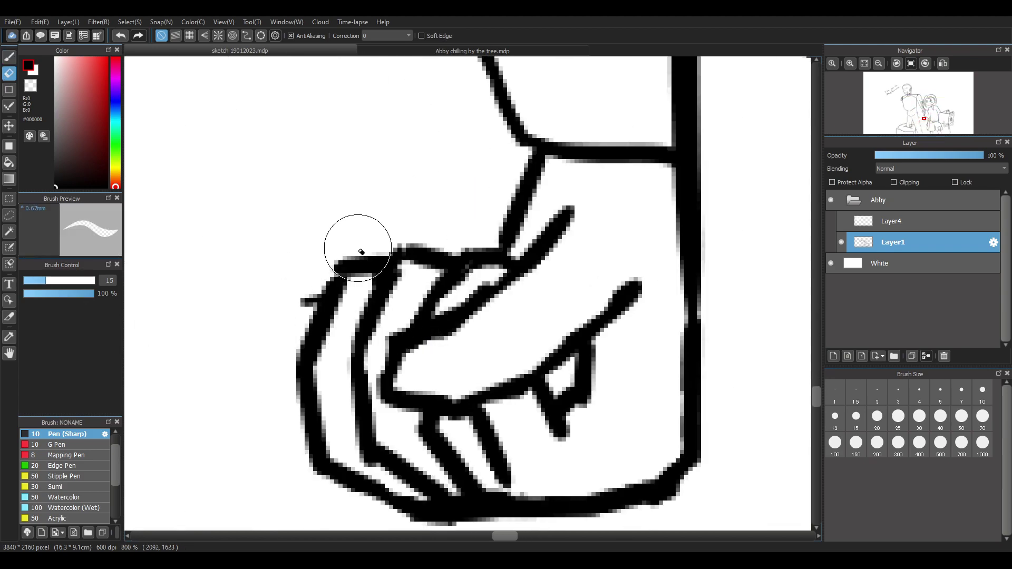
pyautogui.moveTo(337, 271)
pyautogui.mouseDown()
pyautogui.moveTo(305, 305)
pyautogui.moveTo(292, 385)
pyautogui.mouseUp()
pyautogui.press('b')
pyautogui.moveTo(388, 259)
pyautogui.mouseDown()
pyautogui.moveTo(343, 295)
pyautogui.moveTo(335, 432)
pyautogui.moveTo(364, 454)
pyautogui.mouseUp()
pyautogui.press('e')
pyautogui.moveTo(312, 401); pyautogui.dragTo(307, 464)
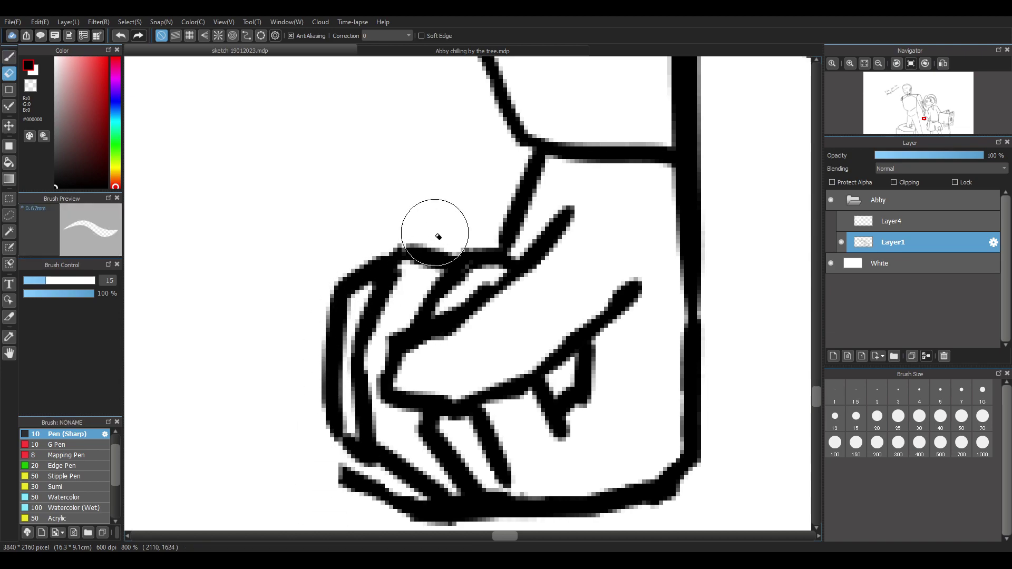
# Rework the fist's upper outline so the knuckles slope down smoothly into the outermost finger
pyautogui.moveTo(327, 275); pyautogui.dragTo(393, 278)
pyautogui.press('b')
pyautogui.press('e')
pyautogui.moveTo(432, 236)
pyautogui.mouseDown()
pyautogui.moveTo(399, 250)
pyautogui.moveTo(429, 236)
pyautogui.mouseUp()
pyautogui.press('b')
pyautogui.moveTo(391, 280); pyautogui.dragTo(417, 262)
pyautogui.press('e')
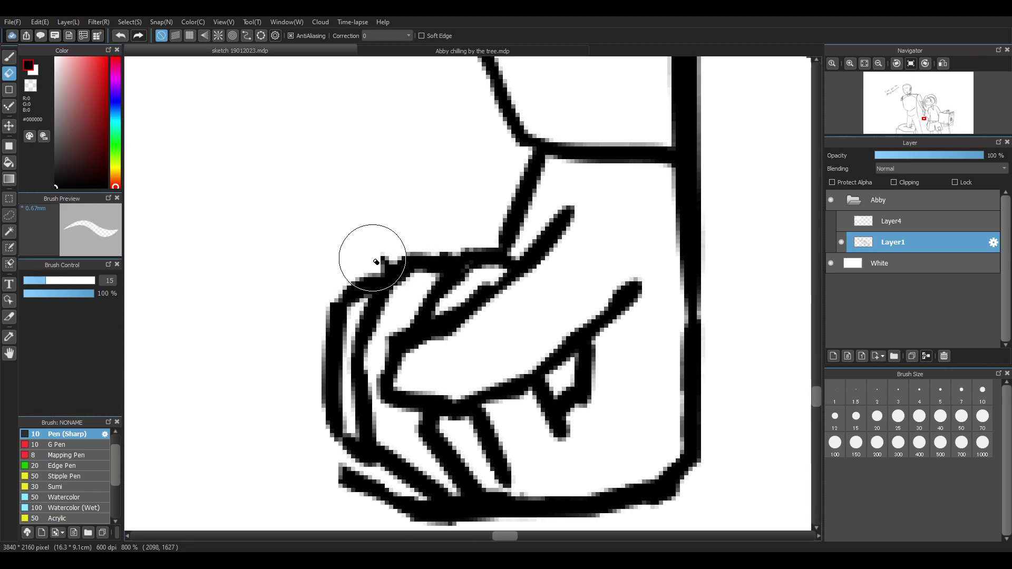
# Trim the overhang at the fist's lower outer corner and rejoin the finger lines to the bottom outline
pyautogui.moveTo(338, 464)
pyautogui.mouseDown()
pyautogui.moveTo(389, 515)
pyautogui.moveTo(425, 531)
pyautogui.mouseUp()
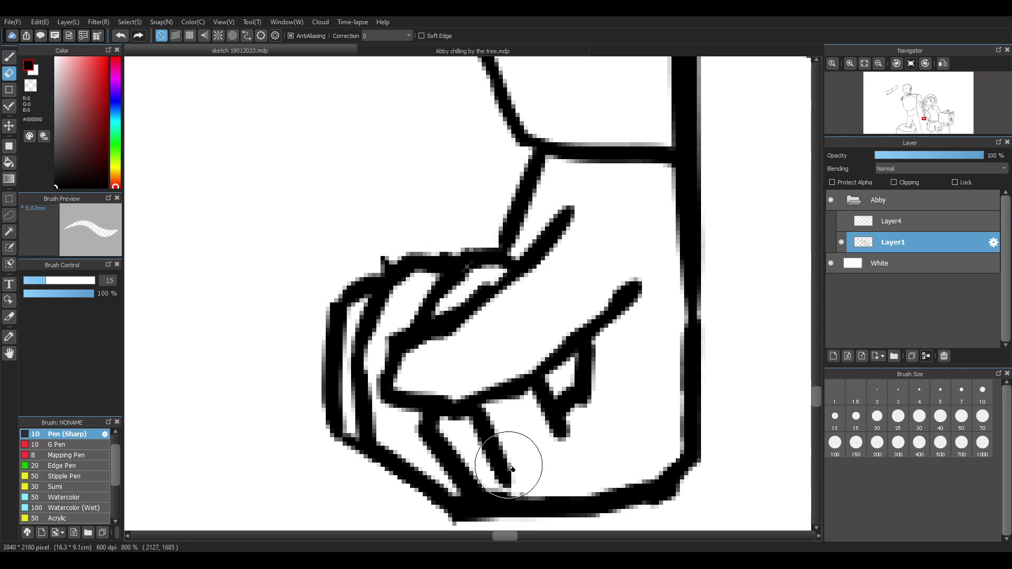
pyautogui.moveTo(817, 396); pyautogui.dragTo(817, 409)
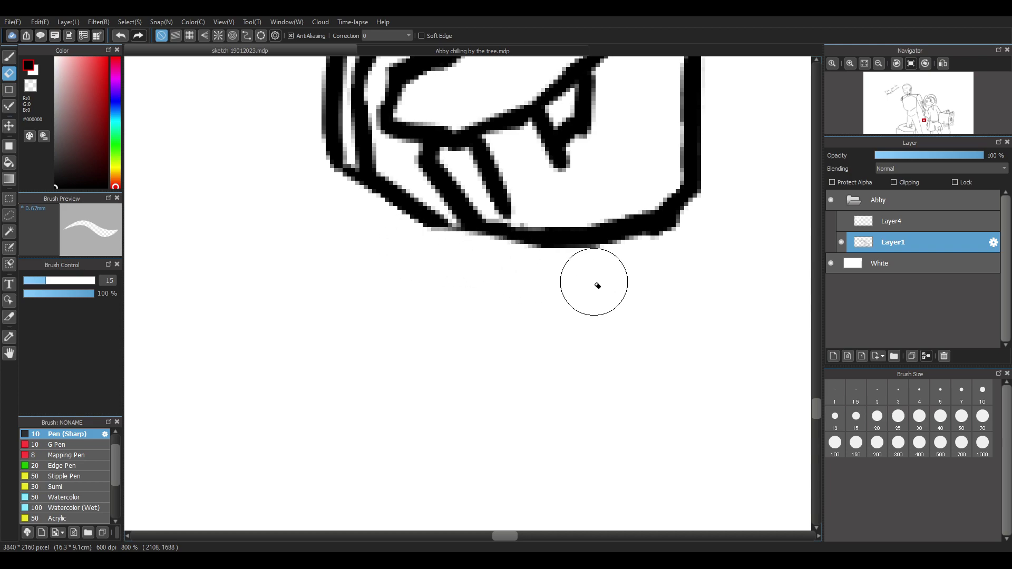
pyautogui.scroll(5, 815, 404)
pyautogui.press('b')
pyautogui.moveTo(443, 468)
pyautogui.mouseDown()
pyautogui.moveTo(468, 480)
pyautogui.moveTo(506, 465)
pyautogui.moveTo(476, 481)
pyautogui.moveTo(474, 449)
pyautogui.mouseUp()
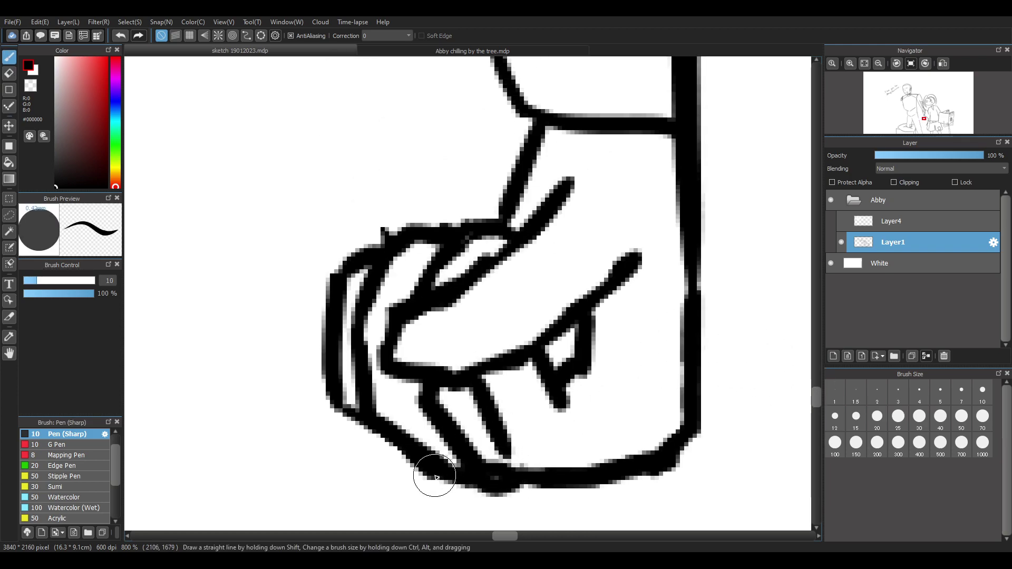
# Retouch the diagonal outline below the outermost finger and erase the stray nub on the upper knuckle line
pyautogui.moveTo(343, 414); pyautogui.dragTo(439, 476)
pyautogui.hotkey('ctrl', 'z')
pyautogui.moveTo(344, 413); pyautogui.dragTo(424, 473)
pyautogui.hotkey('ctrl', 'z')
pyautogui.moveTo(344, 413)
pyautogui.mouseDown()
pyautogui.moveTo(375, 443)
pyautogui.moveTo(451, 477)
pyautogui.mouseUp()
pyautogui.hotkey('ctrl', 'z')
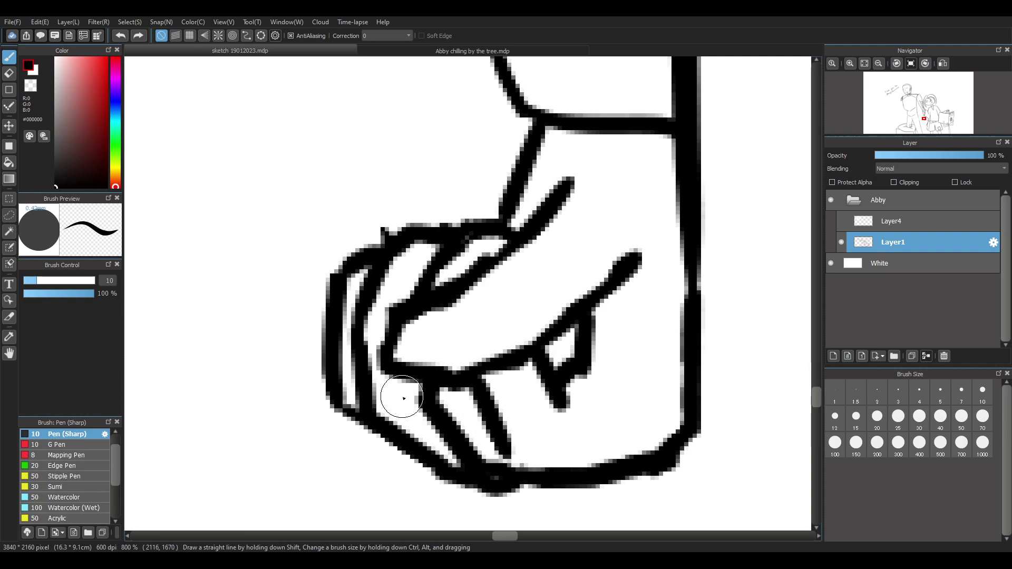
pyautogui.press('e')
pyautogui.moveTo(376, 215); pyautogui.dragTo(395, 215)
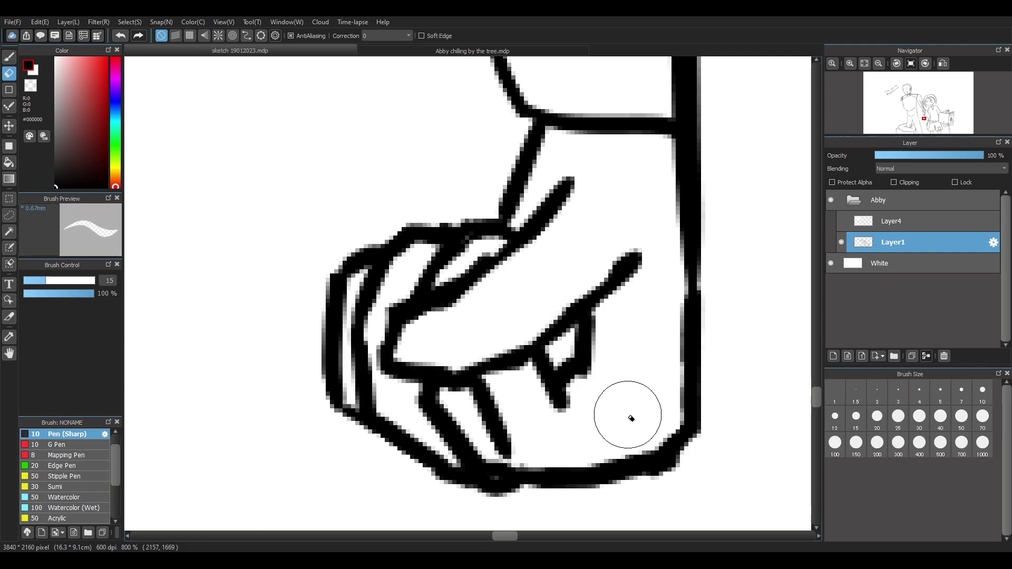
# Extend the tapered end of the girl's lower belt line to meet the book's edge
pyautogui.scroll(-3, 723, 174)
pyautogui.scroll(-4, 663, 271)
pyautogui.scroll(-3, 663, 271)
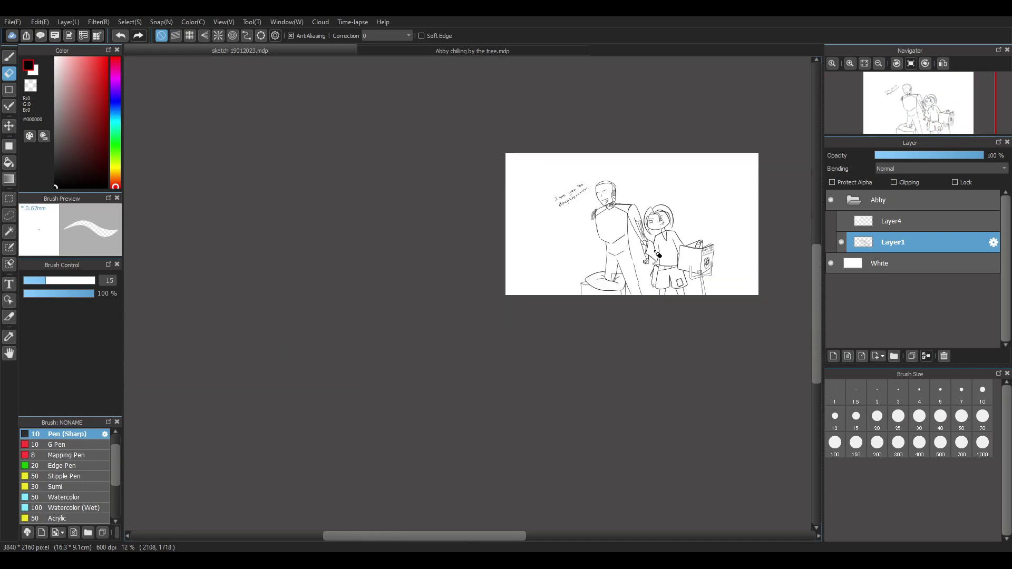
pyautogui.scroll(3, 699, 340)
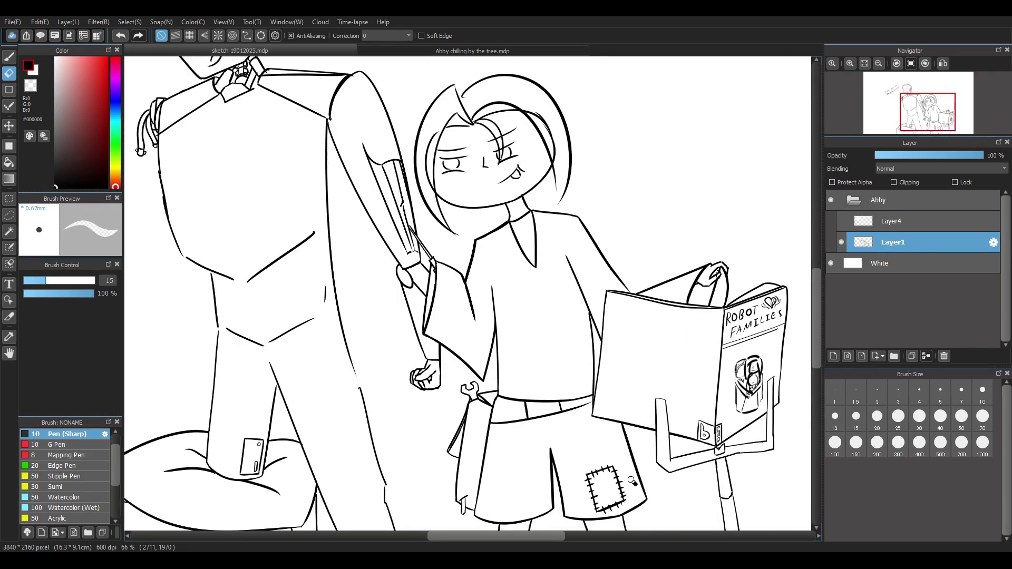
pyautogui.scroll(6, 630, 482)
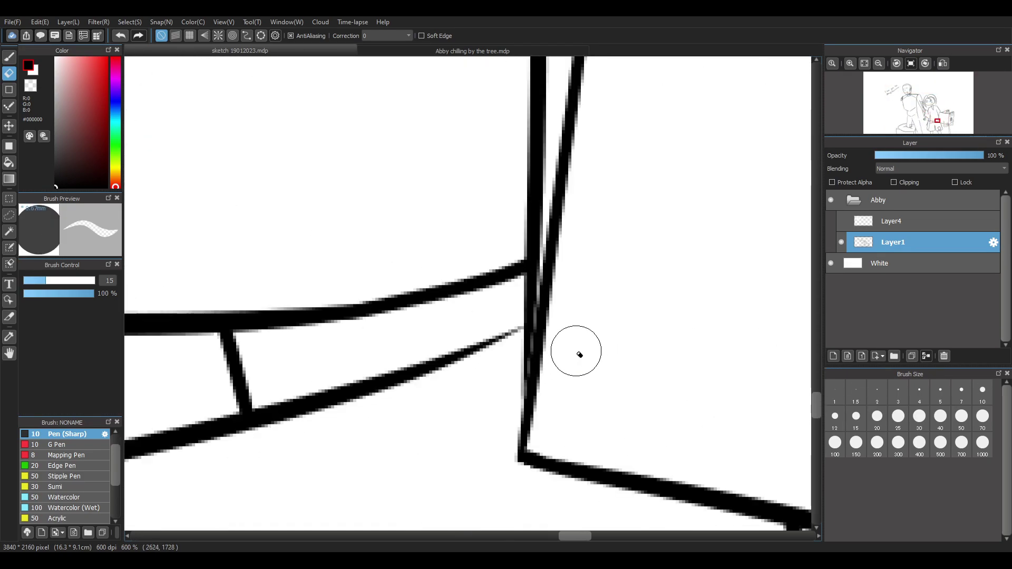
pyautogui.press('b')
pyautogui.moveTo(404, 373)
pyautogui.mouseDown()
pyautogui.moveTo(518, 314)
pyautogui.moveTo(465, 349)
pyautogui.mouseUp()
pyautogui.hotkey('ctrl', 'z')
pyautogui.hotkey('ctrl', 'z')
pyautogui.moveTo(524, 321)
pyautogui.mouseDown()
pyautogui.moveTo(456, 360)
pyautogui.moveTo(524, 323)
pyautogui.mouseUp()
pyautogui.hotkey('ctrl', 'z')
# Examine the shorts, the book stand and the whole drawing for line ends that need joining
pyautogui.scroll(-4, 507, 181)
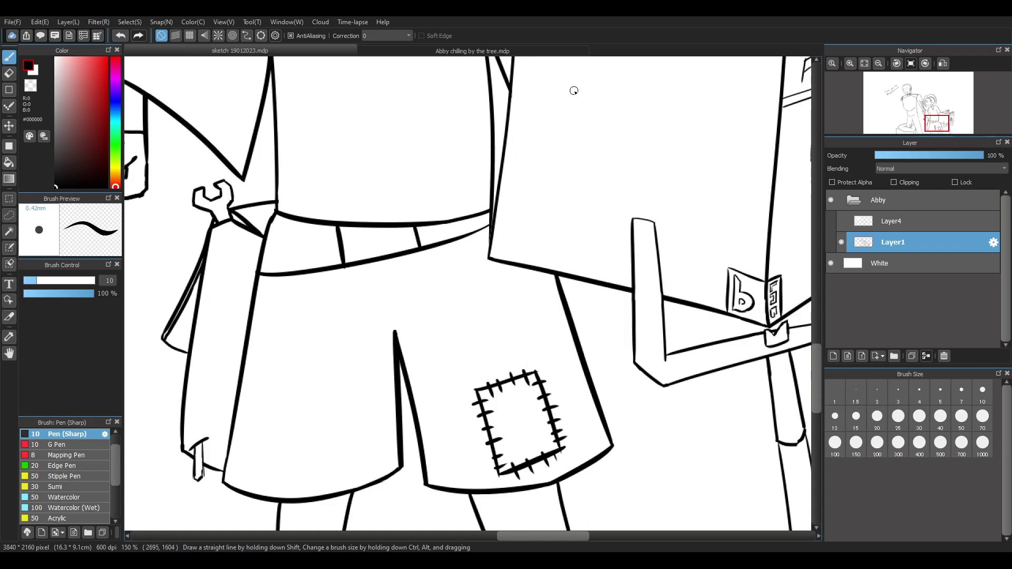
pyautogui.scroll(-1, 568, 301)
pyautogui.scroll(-4, 612, 330)
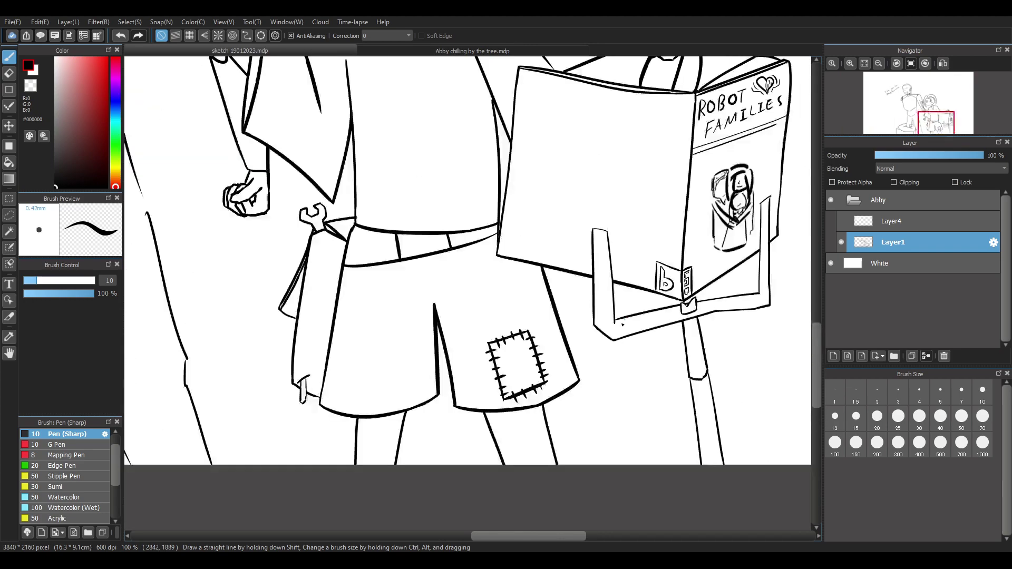
pyautogui.scroll(3, 615, 253)
pyautogui.scroll(-2, 487, 209)
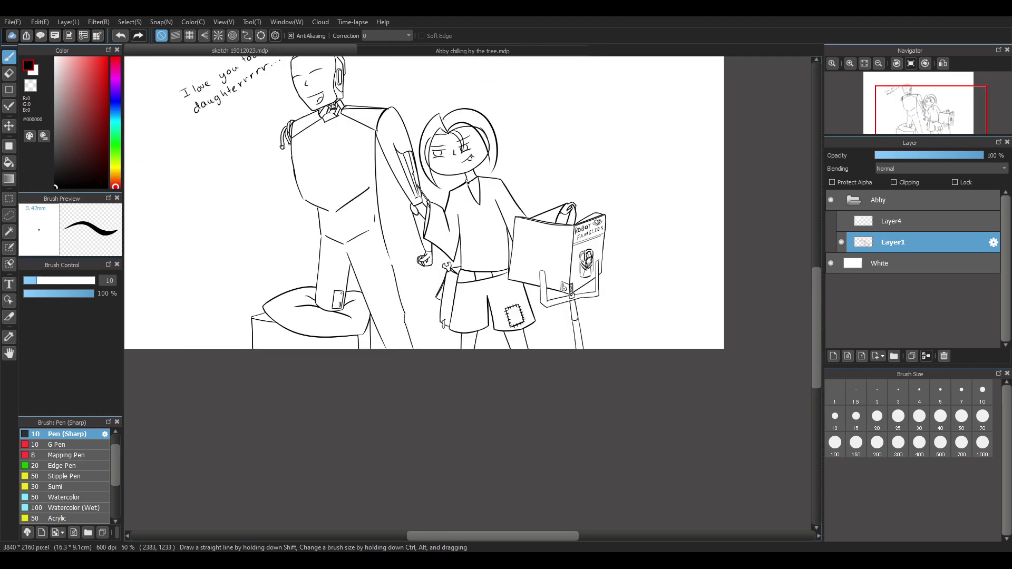
pyautogui.scroll(3, 438, 86)
pyautogui.scroll(1, 458, 183)
pyautogui.scroll(-1, 456, 182)
pyautogui.scroll(3, 443, 169)
pyautogui.scroll(3, 432, 158)
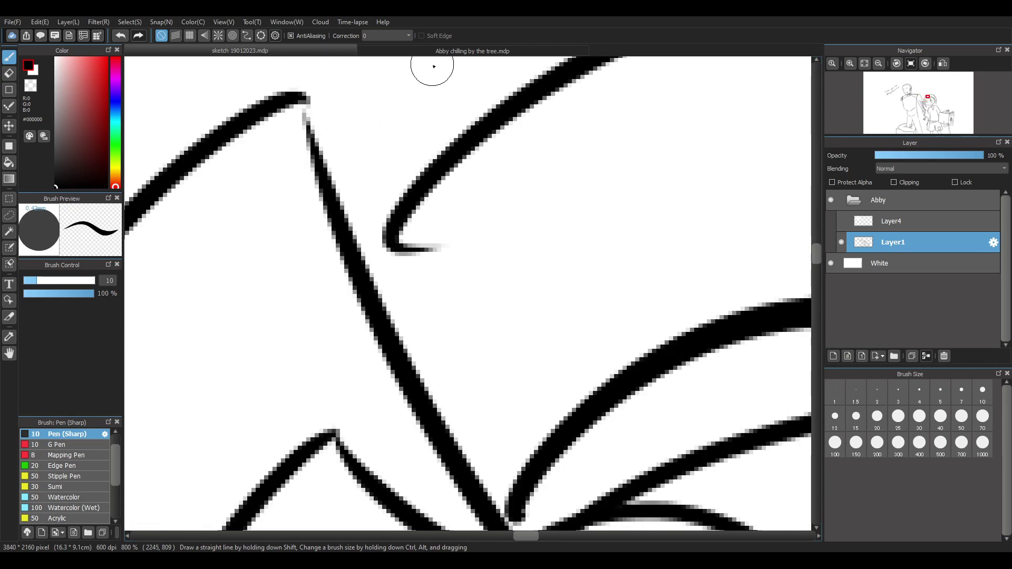
# Close the gap at the pointed tip of the girl's hair by joining the outer curve to the parting line
pyautogui.moveTo(319, 159); pyautogui.dragTo(321, 168)
pyautogui.hotkey('ctrl', 'z')
pyautogui.moveTo(302, 100); pyautogui.dragTo(323, 185)
pyautogui.hotkey('ctrl', 'z')
pyautogui.hotkey('ctrl', 'z')
pyautogui.moveTo(957, 66)
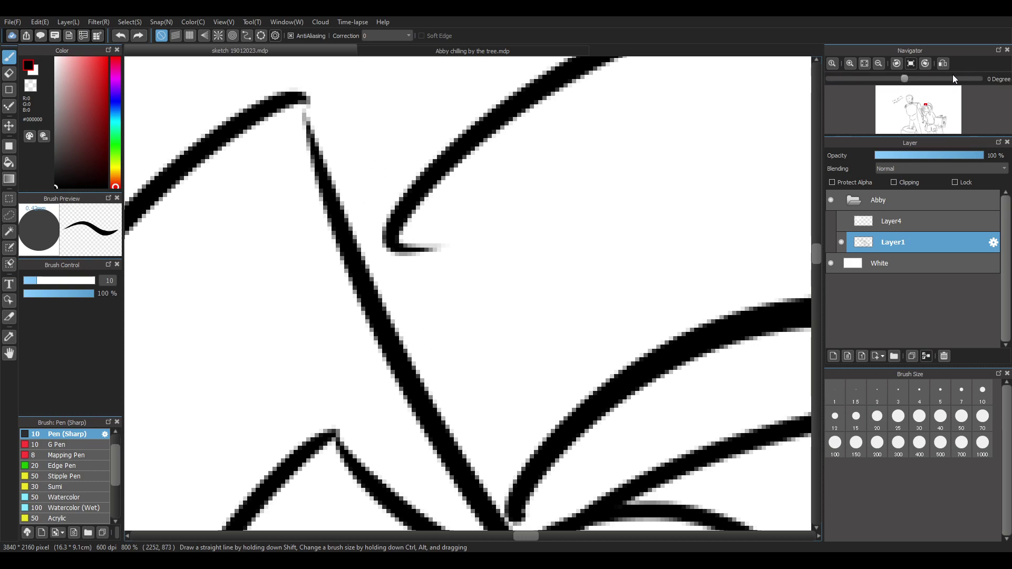
pyautogui.moveTo(814, 255); pyautogui.dragTo(815, 248)
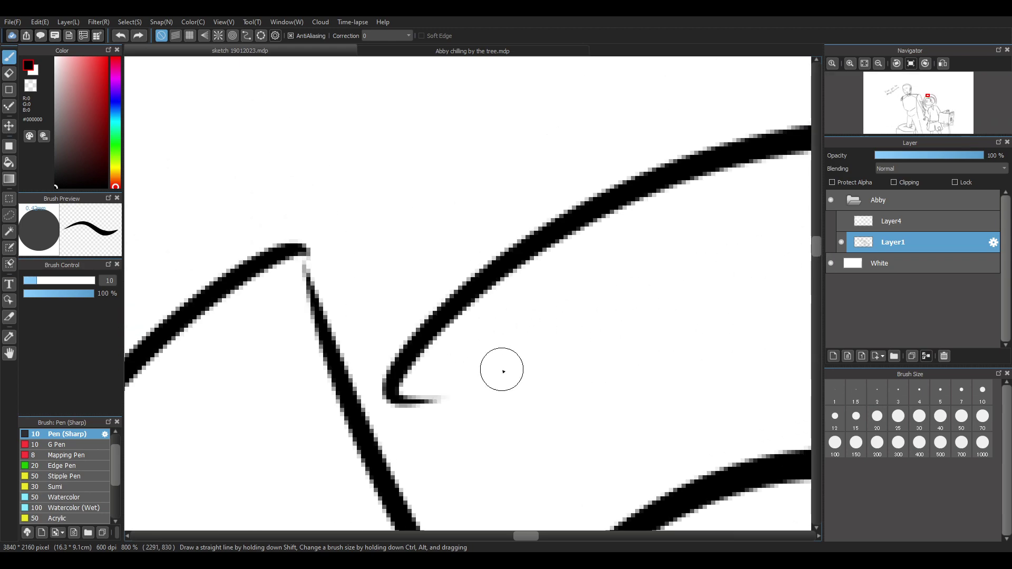
pyautogui.moveTo(299, 255)
pyautogui.mouseDown()
pyautogui.moveTo(323, 329)
pyautogui.moveTo(306, 251)
pyautogui.moveTo(328, 340)
pyautogui.mouseUp()
pyautogui.hotkey('ctrl', 'z')
pyautogui.hotkey('ctrl', 'z')
# Extend the large outer hair arc down to the parting line and erase its leftover hooked end
pyautogui.press('e')
pyautogui.press('b')
pyautogui.moveTo(368, 436); pyautogui.dragTo(404, 366)
pyautogui.hotkey('ctrl', 'z')
pyautogui.moveTo(369, 437)
pyautogui.mouseDown()
pyautogui.moveTo(392, 391)
pyautogui.moveTo(405, 369)
pyautogui.mouseUp()
pyautogui.press('e')
pyautogui.moveTo(447, 413); pyautogui.dragTo(420, 409)
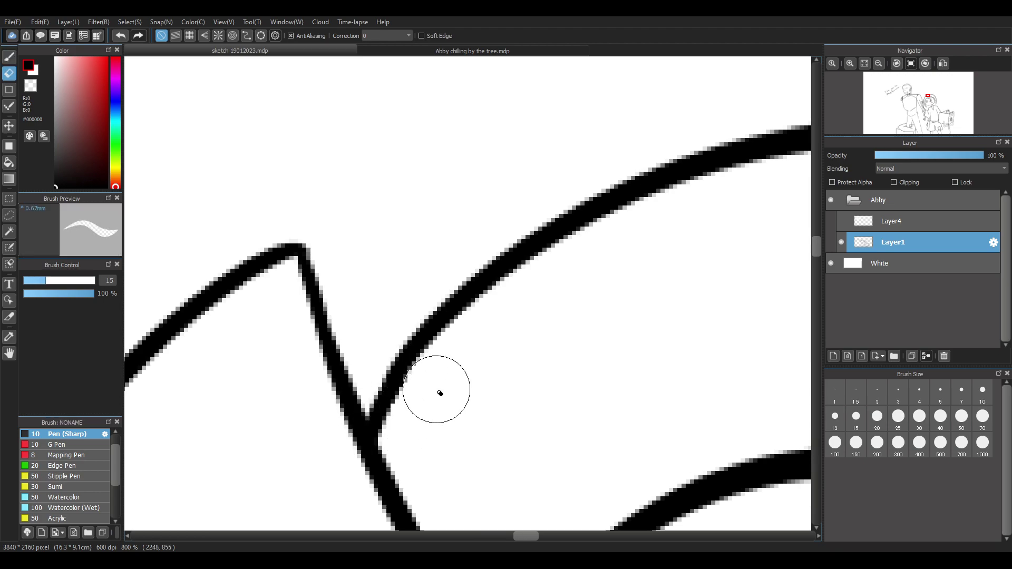
# Join the short horizontal forehead hair stroke to the curved hair strand beside it
pyautogui.scroll(-5, 362, 343)
pyautogui.scroll(2, 445, 271)
pyautogui.scroll(2, 481, 287)
pyautogui.scroll(-1, 445, 283)
pyautogui.scroll(2, 436, 237)
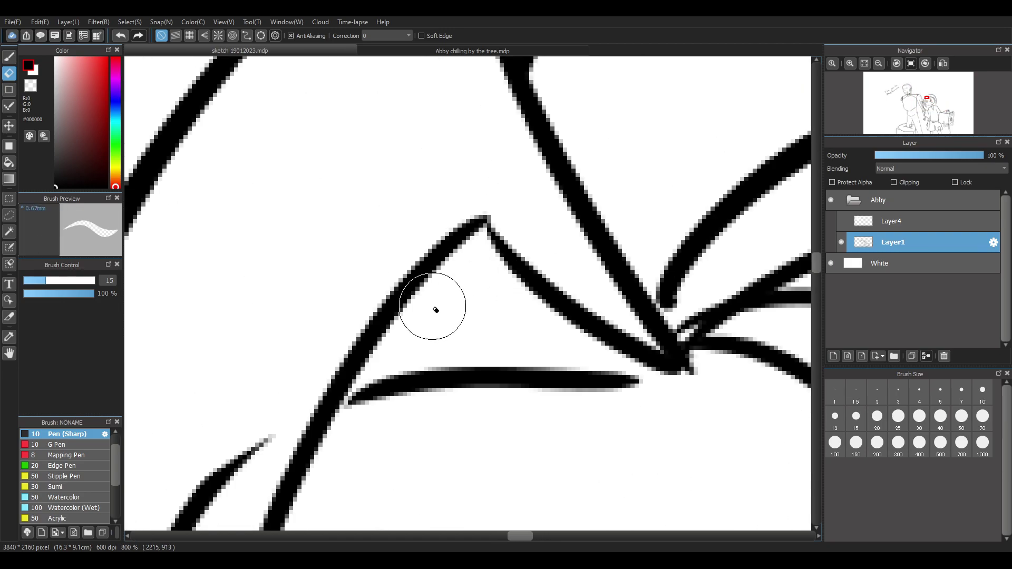
pyautogui.press('b')
pyautogui.moveTo(334, 412); pyautogui.dragTo(410, 377)
pyautogui.hotkey('ctrl', 'z')
pyautogui.hotkey('ctrl', 'z')
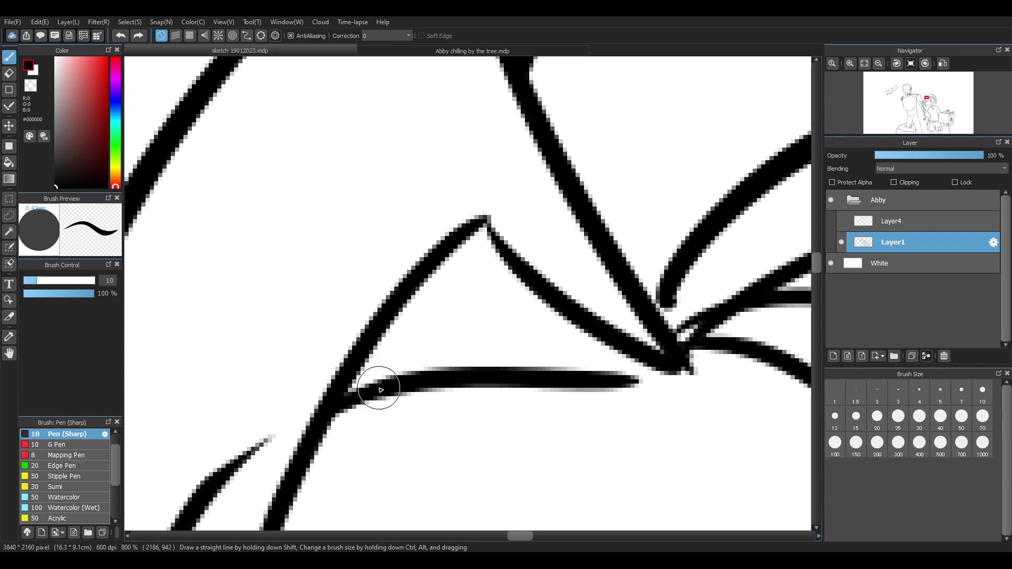
# Extend the thick inner hair arc down to the point where the strands meet at the parting
pyautogui.scroll(-4, 365, 292)
pyautogui.scroll(-1, 365, 293)
pyautogui.scroll(2, 264, 428)
pyautogui.scroll(-3, 336, 342)
pyautogui.scroll(1, 421, 295)
pyautogui.scroll(1, 511, 262)
pyautogui.scroll(-1, 522, 258)
pyautogui.scroll(1, 509, 267)
pyautogui.scroll(2, 311, 258)
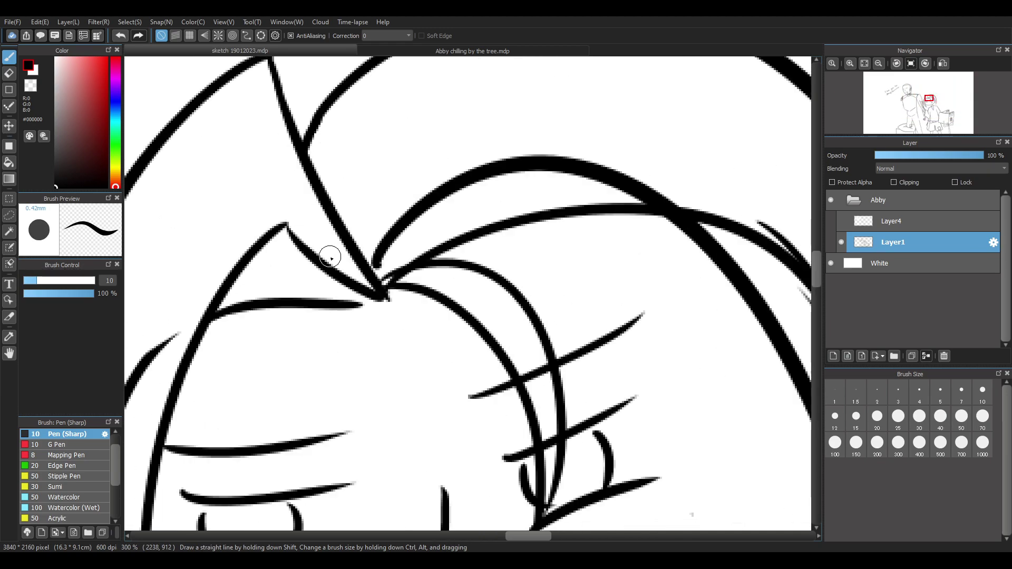
pyautogui.scroll(2, 411, 267)
pyautogui.moveTo(285, 344); pyautogui.dragTo(361, 342)
pyautogui.hotkey('ctrl', 'z')
pyautogui.moveTo(279, 348); pyautogui.dragTo(333, 336)
pyautogui.hotkey('ctrl', 'z')
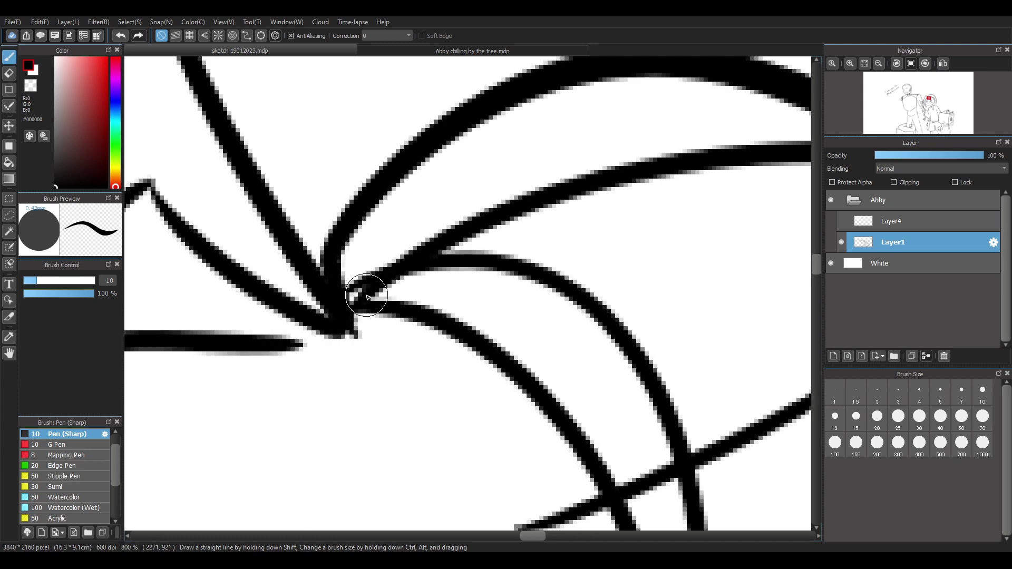
# Clean up the strand ends at the hair parting and redraw them to converge in one sharp point
pyautogui.press('e')
pyautogui.press('b')
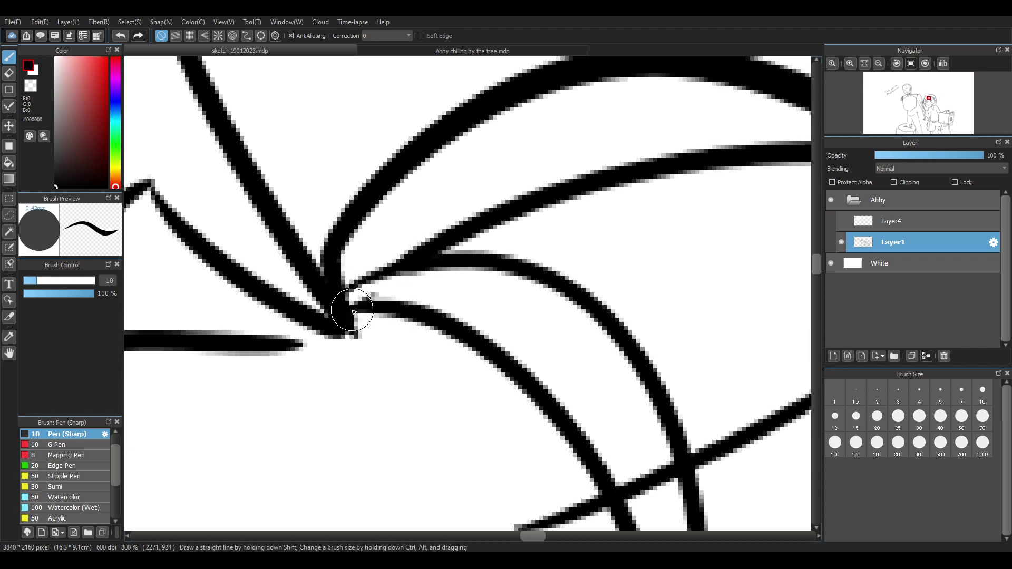
pyautogui.press('e')
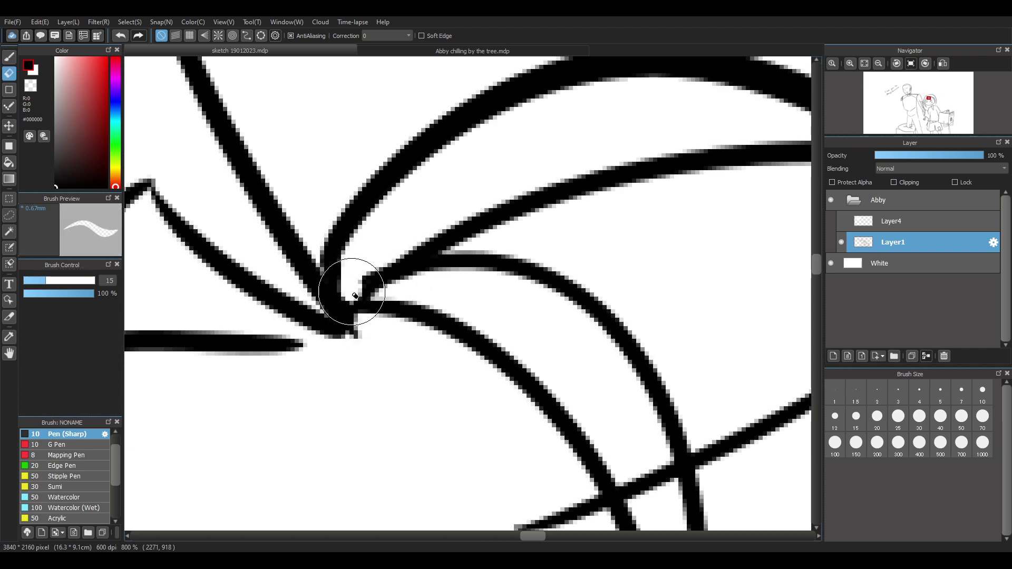
pyautogui.press('b')
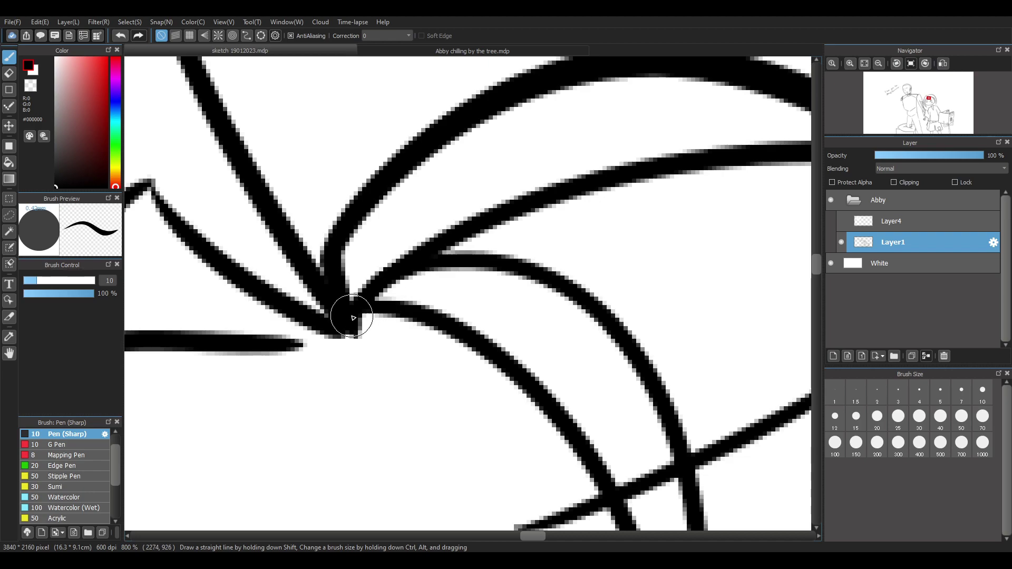
pyautogui.press('e')
pyautogui.press('b')
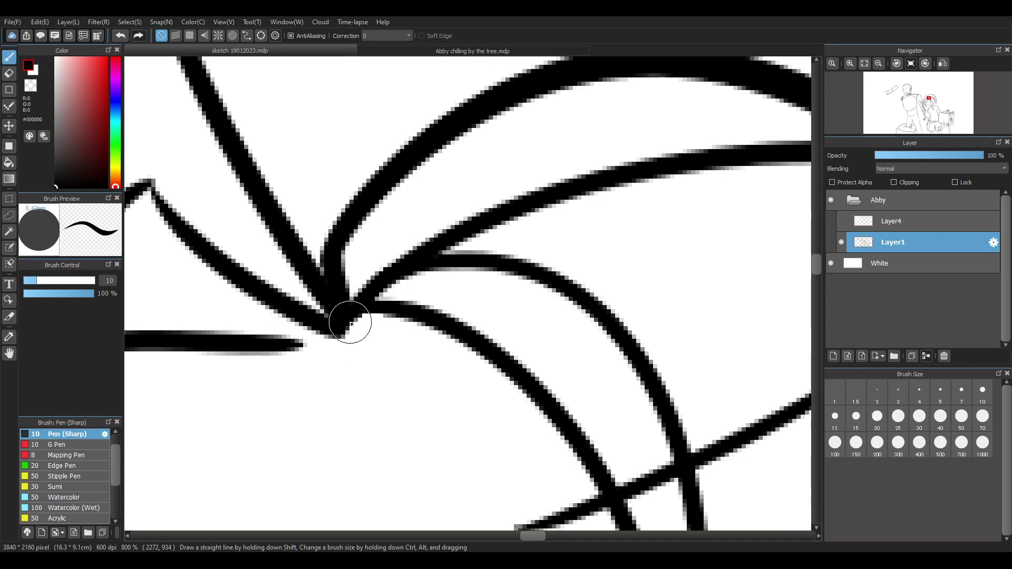
pyautogui.press('e')
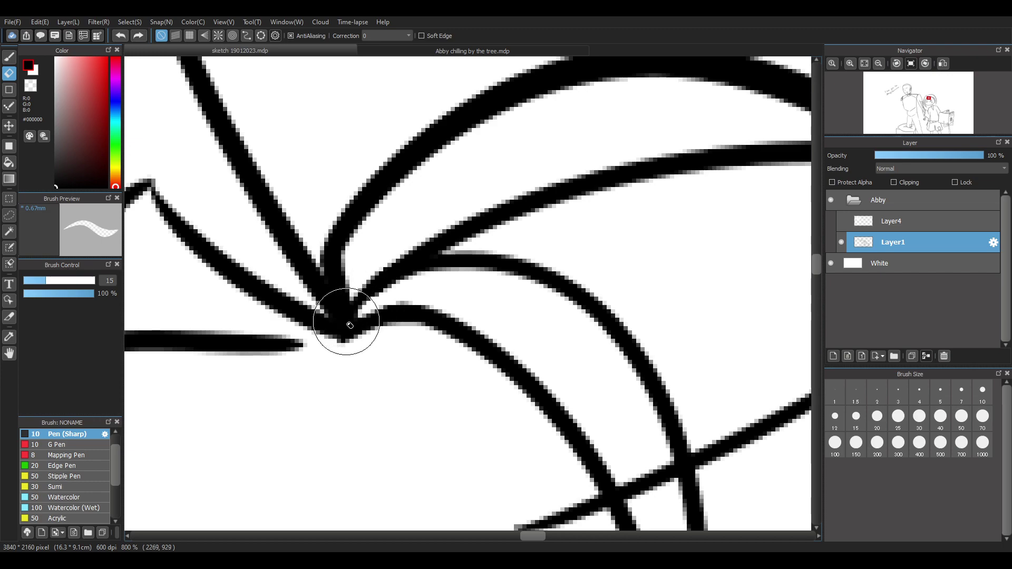
pyautogui.press('b')
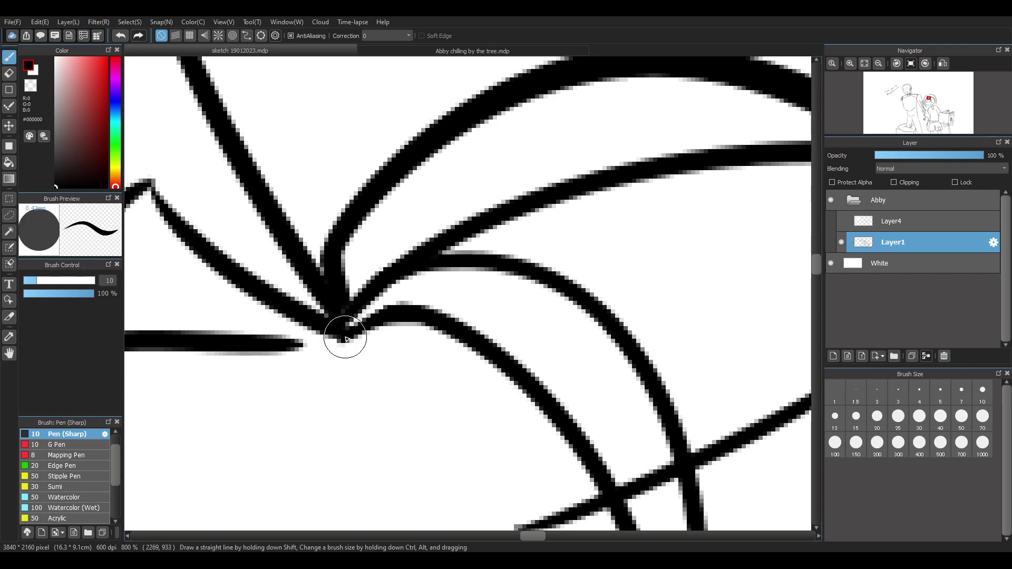
pyautogui.press('e')
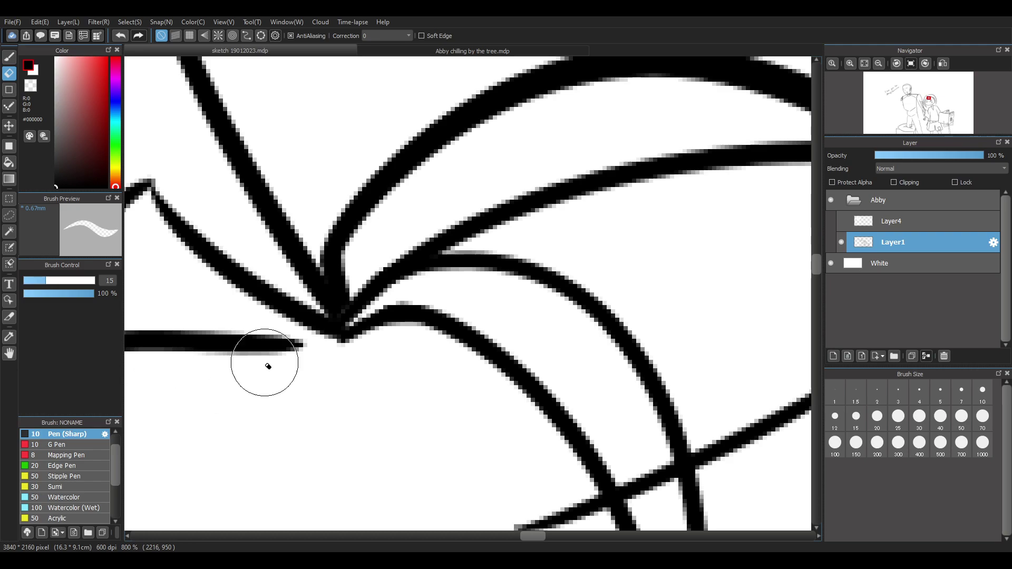
# Examine the girl's head and the complete drawing of both figures
pyautogui.scroll(-6, 457, 347)
pyautogui.scroll(-2, 499, 339)
pyautogui.scroll(3, 443, 383)
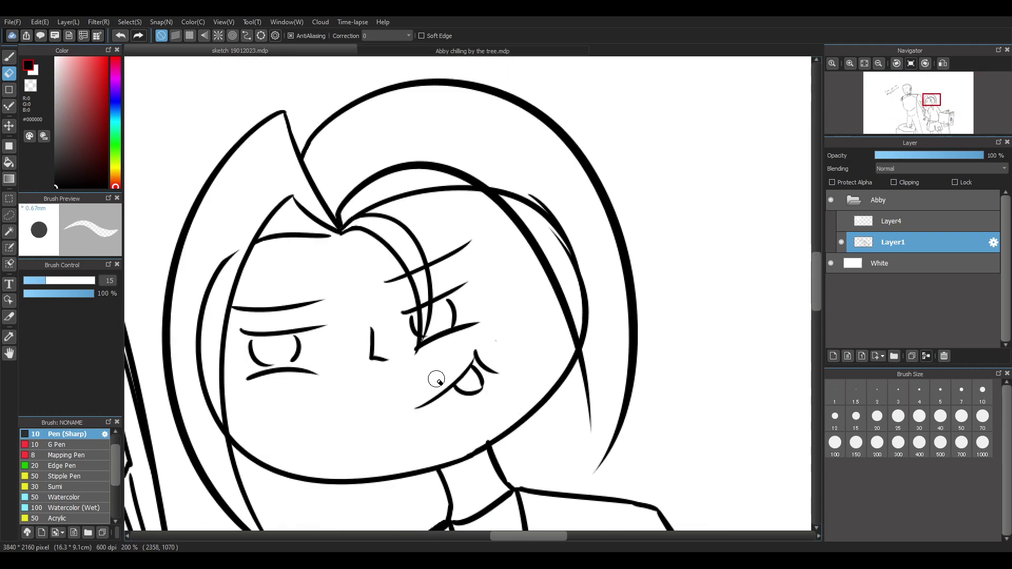
pyautogui.scroll(-3, 436, 379)
pyautogui.scroll(1, 458, 469)
pyautogui.scroll(-3, 710, 337)
pyautogui.scroll(-2, 238, 379)
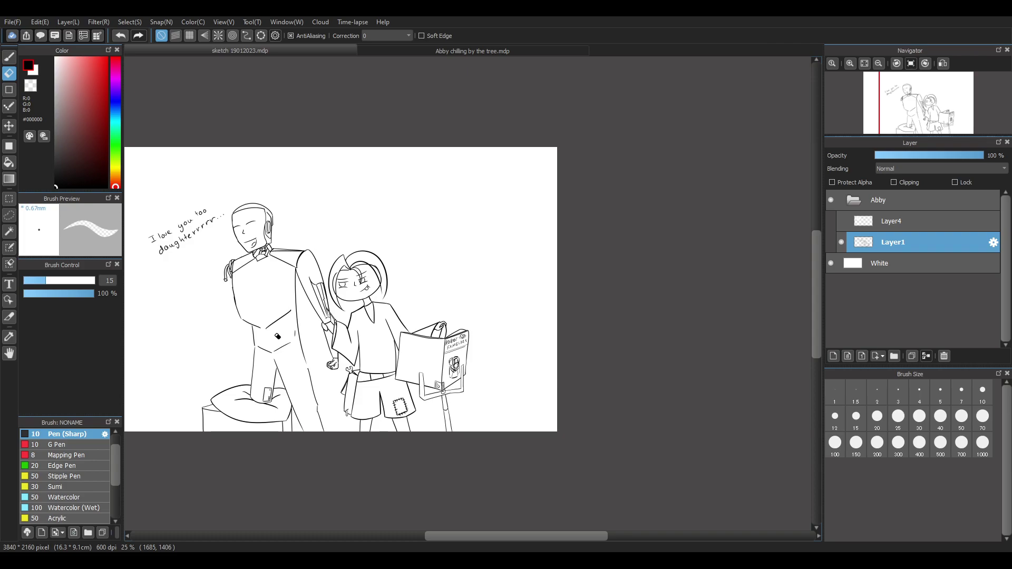
pyautogui.moveTo(458, 538); pyautogui.dragTo(436, 538)
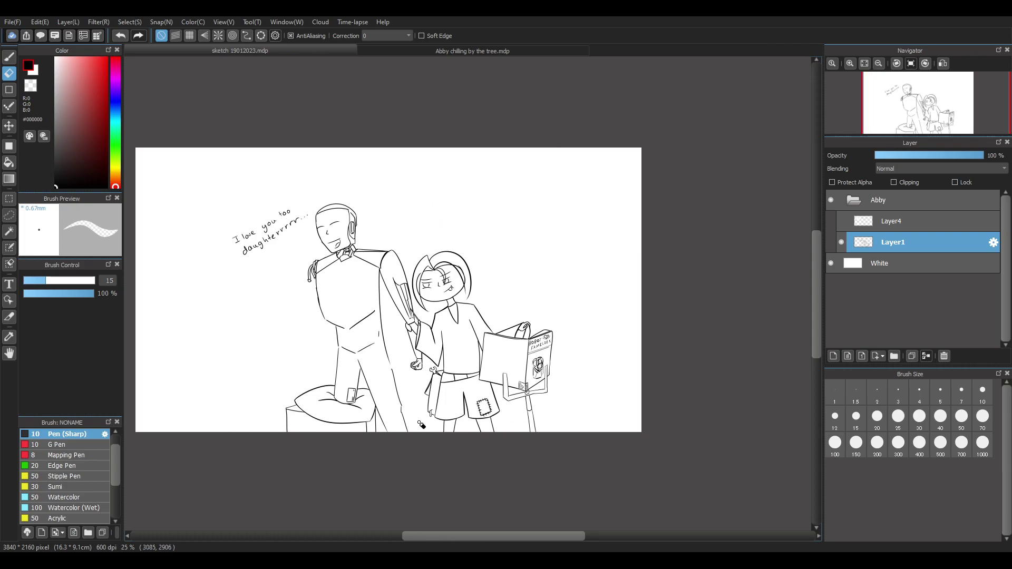
# Draw a thin tray with two slanted torso lines above it in the empty space beside the girl's head
pyautogui.press('b')
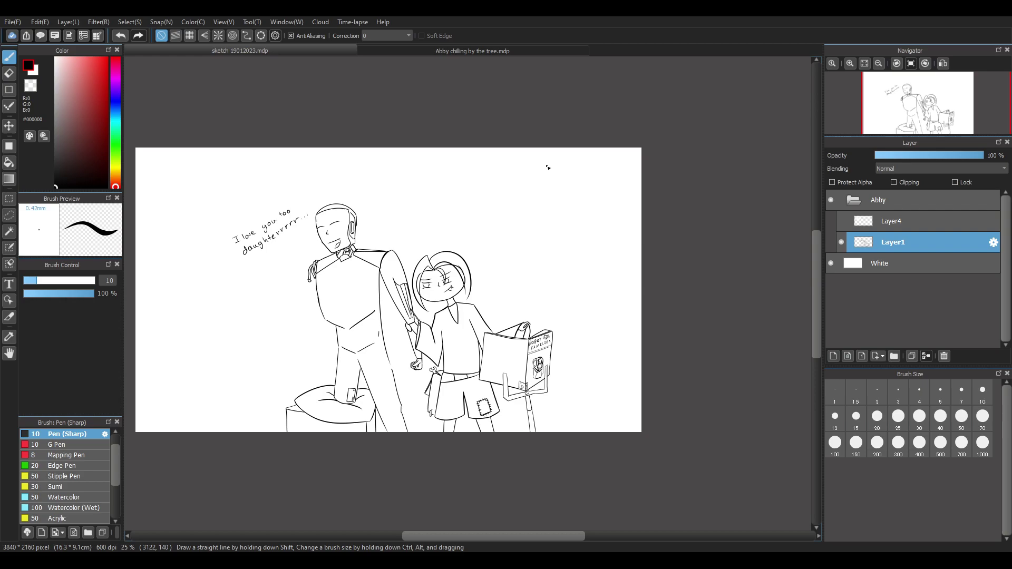
pyautogui.scroll(3, 393, 327)
pyautogui.scroll(-3, 394, 328)
pyautogui.scroll(2, 382, 398)
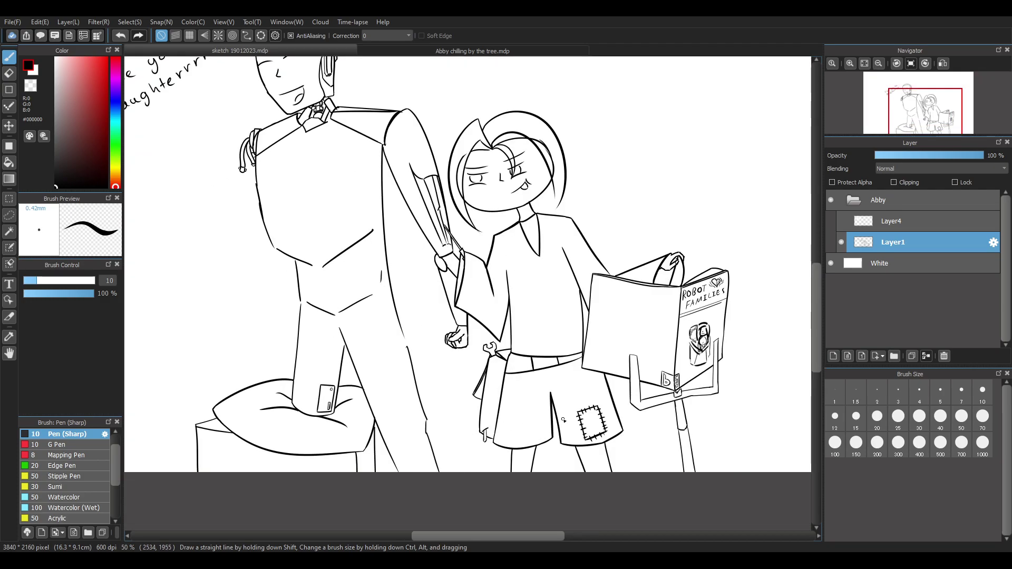
pyautogui.scroll(-1, 475, 318)
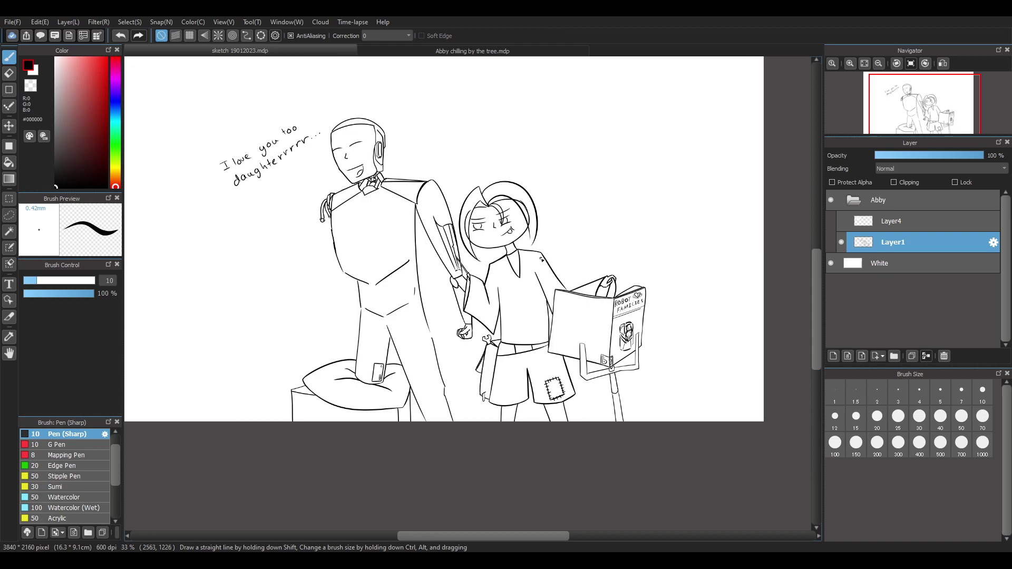
pyautogui.scroll(1, 542, 260)
pyautogui.scroll(-3, 541, 260)
pyautogui.scroll(4, 558, 232)
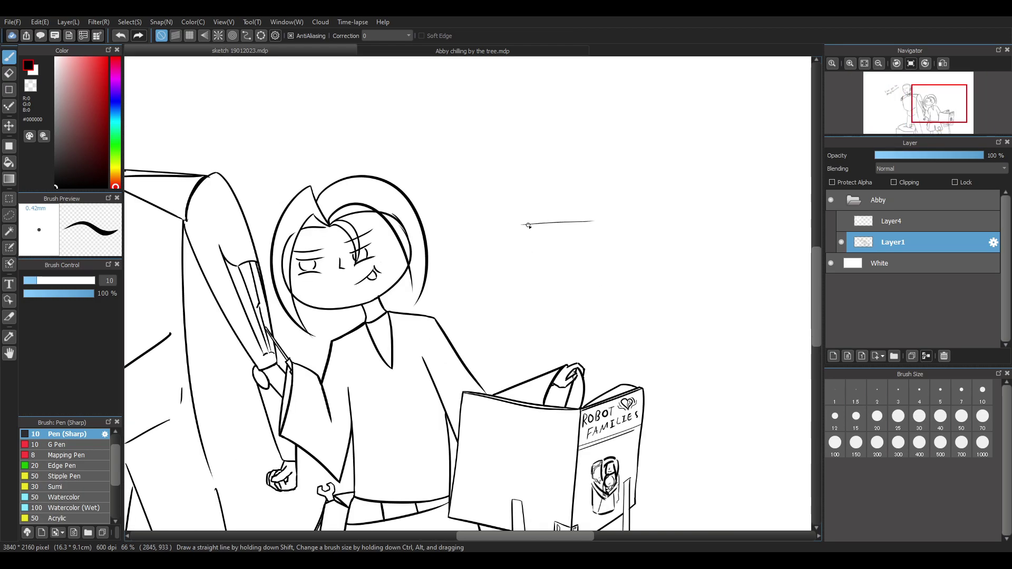
pyautogui.hotkey('ctrl', 'z')
pyautogui.scroll(4, 495, 203)
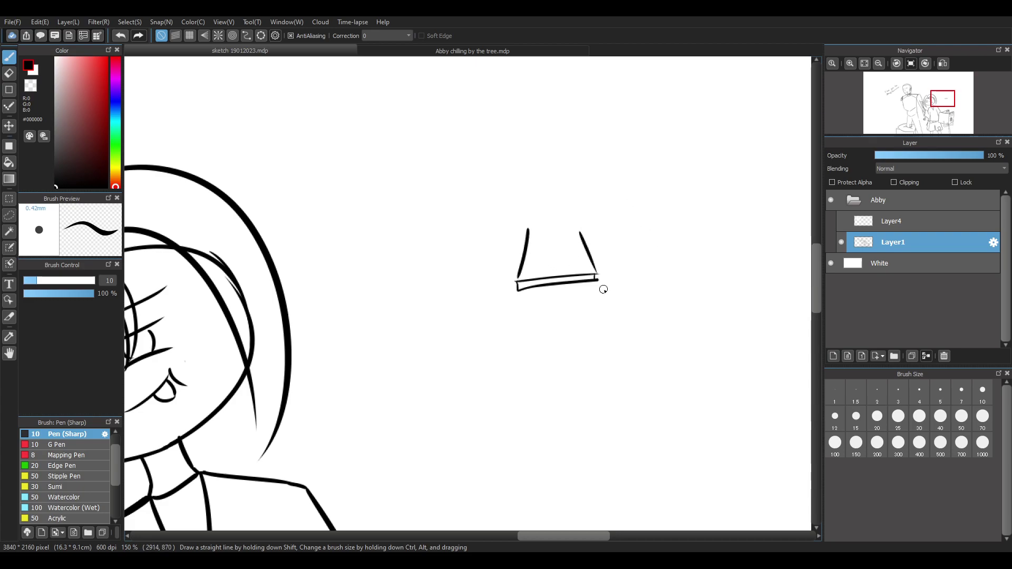
# Draw a flared skirt below the tray and bent arms reaching down to it on both sides of the torso
pyautogui.moveTo(515, 293)
pyautogui.mouseDown()
pyautogui.moveTo(505, 347)
pyautogui.moveTo(584, 353)
pyautogui.mouseUp()
pyautogui.moveTo(601, 288); pyautogui.dragTo(622, 346)
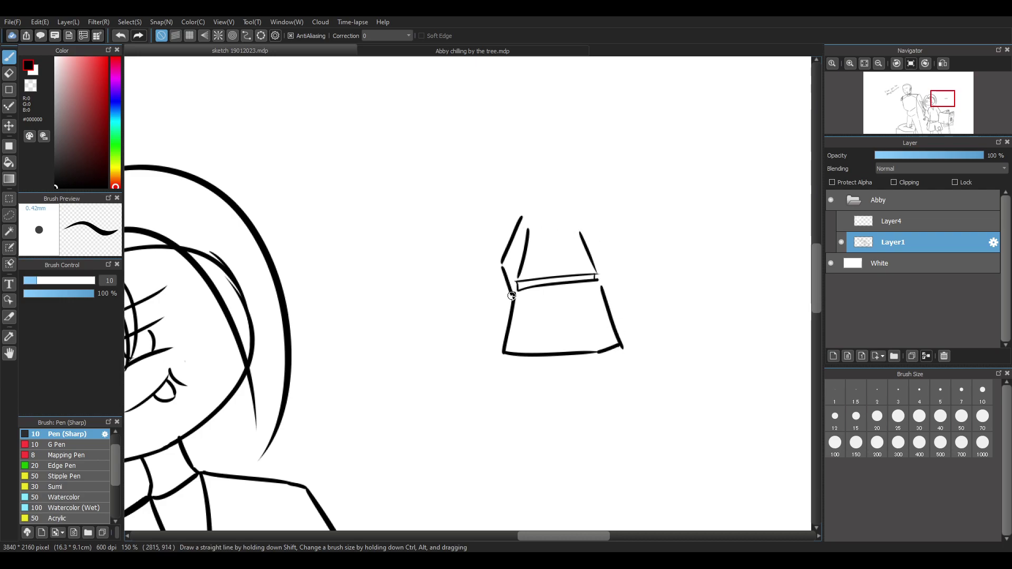
pyautogui.moveTo(586, 217); pyautogui.dragTo(616, 287)
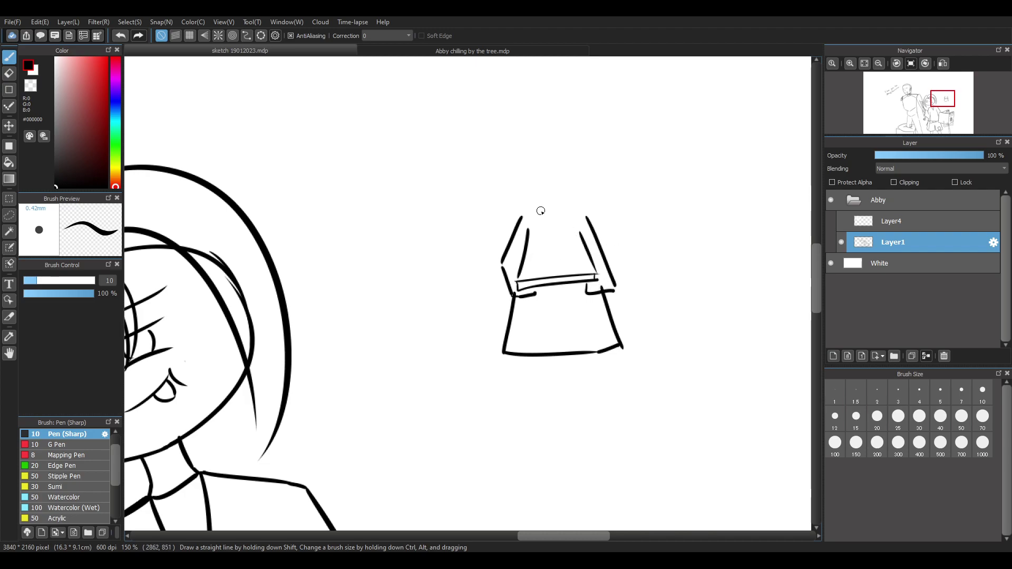
pyautogui.moveTo(534, 170)
pyautogui.mouseDown()
pyautogui.moveTo(544, 252)
pyautogui.moveTo(558, 252)
pyautogui.mouseUp()
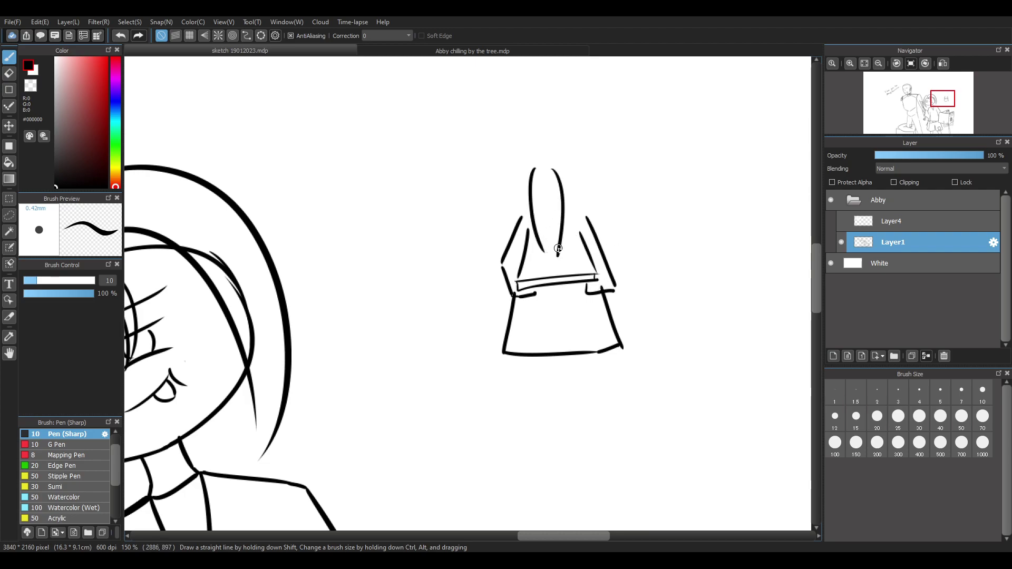
pyautogui.moveTo(533, 168); pyautogui.dragTo(542, 262)
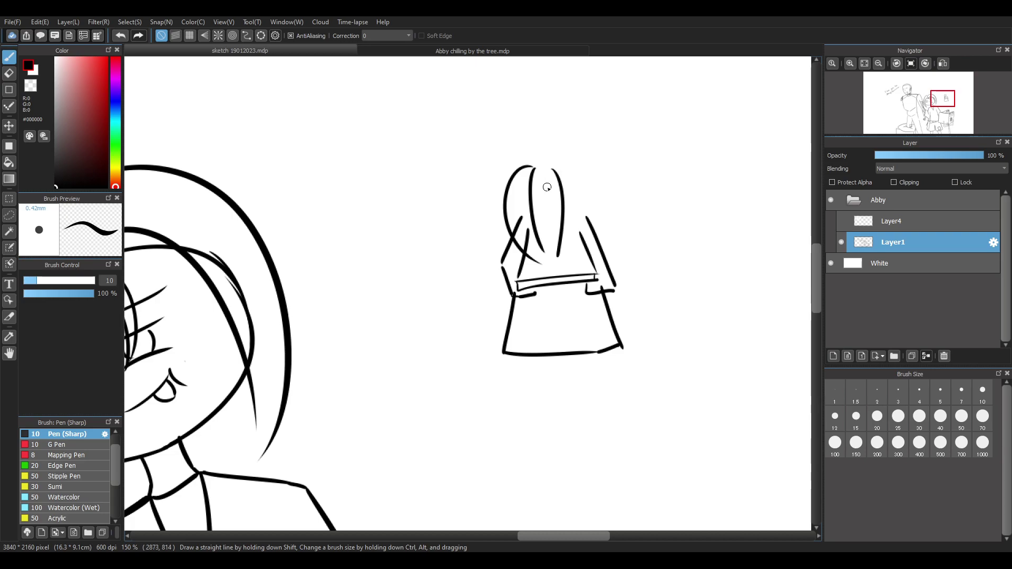
pyautogui.scroll(3, 548, 187)
pyautogui.hotkey('ctrl', 'z')
pyautogui.hotkey('ctrl', 'z')
pyautogui.hotkey('ctrl', 'z')
pyautogui.hotkey('ctrl', 'z')
pyautogui.hotkey('ctrl', 'z')
pyautogui.moveTo(522, 149); pyautogui.dragTo(543, 315)
pyautogui.hotkey('ctrl', 'z')
# Draw a V-shaped neckline between two short shoulder lines at the upper end of the small figure's torso
pyautogui.moveTo(497, 268); pyautogui.dragTo(538, 272)
pyautogui.moveTo(541, 272); pyautogui.dragTo(580, 323)
pyautogui.moveTo(612, 268)
pyautogui.mouseDown()
pyautogui.moveTo(598, 297)
pyautogui.moveTo(654, 275)
pyautogui.mouseUp()
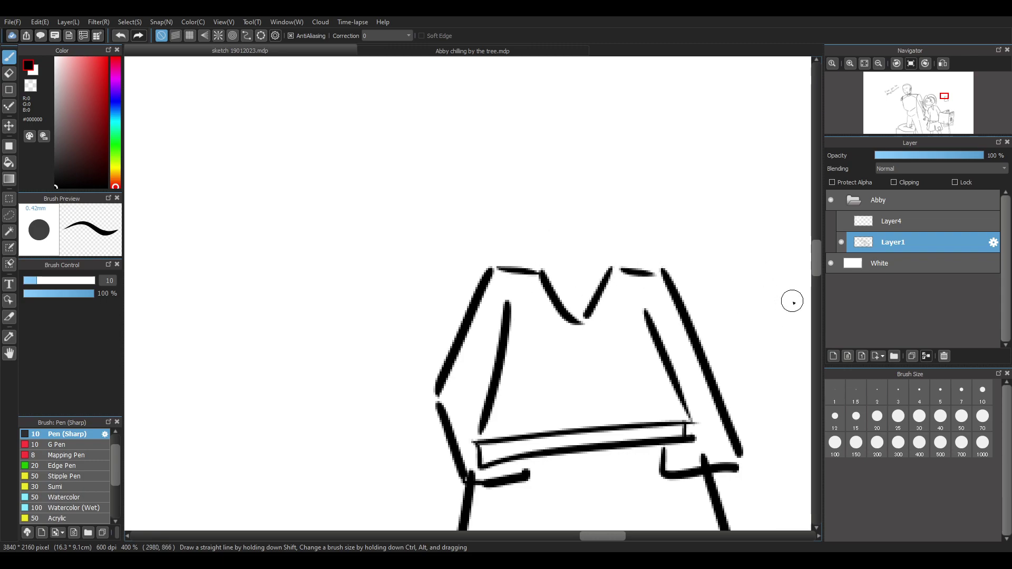
# Reshape both sides of the small figure's torso with curved bust and waist lines above the tray
pyautogui.moveTo(817, 255); pyautogui.dragTo(817, 264)
pyautogui.moveTo(505, 149)
pyautogui.mouseDown()
pyautogui.moveTo(485, 190)
pyautogui.moveTo(501, 234)
pyautogui.mouseUp()
pyautogui.moveTo(649, 153); pyautogui.dragTo(655, 199)
pyautogui.moveTo(500, 242); pyautogui.dragTo(500, 277)
# Redraw the skirt's left side and add a curved hem running from its lower end
pyautogui.moveTo(507, 336)
pyautogui.mouseDown()
pyautogui.moveTo(490, 436)
pyautogui.moveTo(685, 459)
pyautogui.mouseUp()
pyautogui.moveTo(688, 317); pyautogui.dragTo(730, 446)
pyautogui.moveTo(654, 484); pyautogui.dragTo(717, 462)
pyautogui.hotkey('ctrl', 'z')
pyautogui.hotkey('ctrl', 'z')
# Erase the old straight skirt outline below the tray and cuffs, keeping the new curved hem
pyautogui.press('e')
pyautogui.moveTo(466, 340); pyautogui.dragTo(449, 430)
pyautogui.moveTo(416, 473)
pyautogui.mouseDown()
pyautogui.moveTo(738, 498)
pyautogui.moveTo(712, 463)
pyautogui.moveTo(577, 490)
pyautogui.moveTo(737, 448)
pyautogui.mouseUp()
pyautogui.moveTo(453, 436); pyautogui.dragTo(446, 467)
pyautogui.moveTo(507, 157)
pyautogui.mouseDown()
pyautogui.moveTo(504, 185)
pyautogui.moveTo(511, 172)
pyautogui.mouseUp()
pyautogui.press('b')
pyautogui.moveTo(652, 158)
pyautogui.mouseDown()
pyautogui.moveTo(645, 213)
pyautogui.moveTo(651, 151)
pyautogui.moveTo(655, 231)
pyautogui.moveTo(683, 275)
pyautogui.mouseUp()
pyautogui.hotkey('ctrl', 'z')
pyautogui.press('e')
pyautogui.moveTo(709, 343)
pyautogui.mouseDown()
pyautogui.moveTo(761, 495)
pyautogui.moveTo(700, 339)
pyautogui.mouseUp()
pyautogui.press('b')
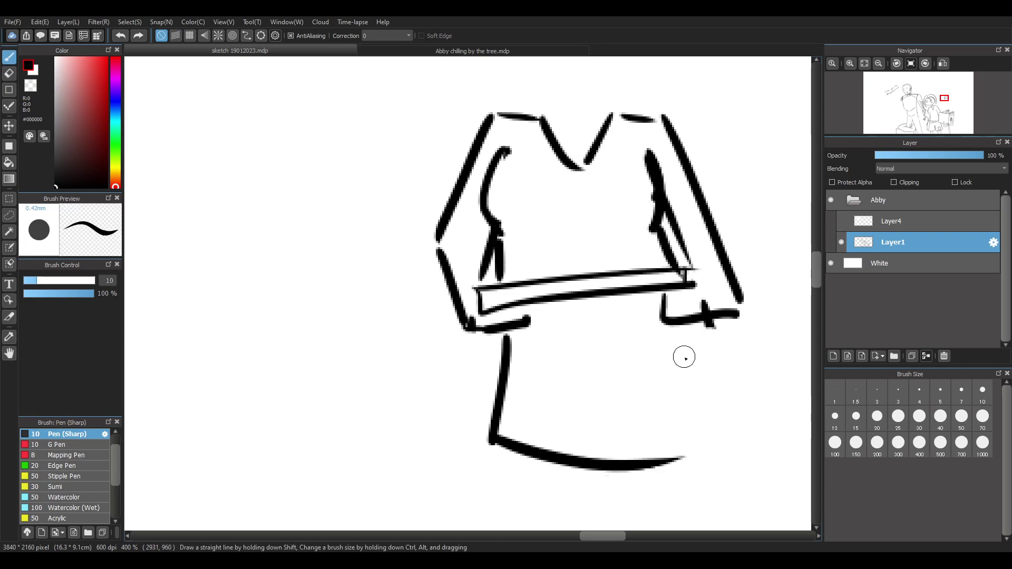
pyautogui.moveTo(605, 538); pyautogui.dragTo(626, 537)
pyautogui.moveTo(816, 271); pyautogui.dragTo(814, 274)
pyautogui.moveTo(608, 536); pyautogui.dragTo(598, 536)
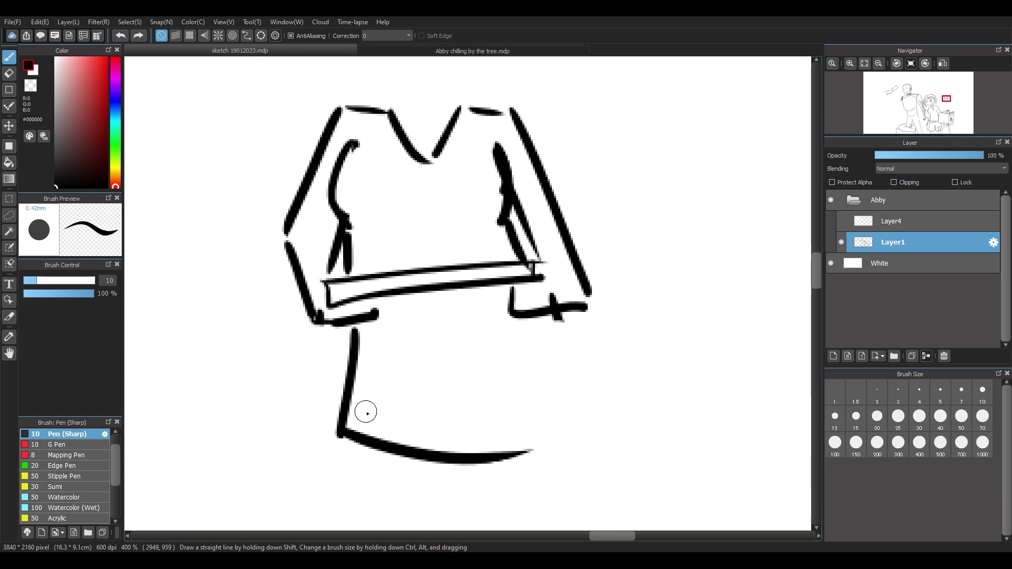
pyautogui.scroll(-1, 332, 404)
pyautogui.moveTo(816, 270); pyautogui.dragTo(816, 275)
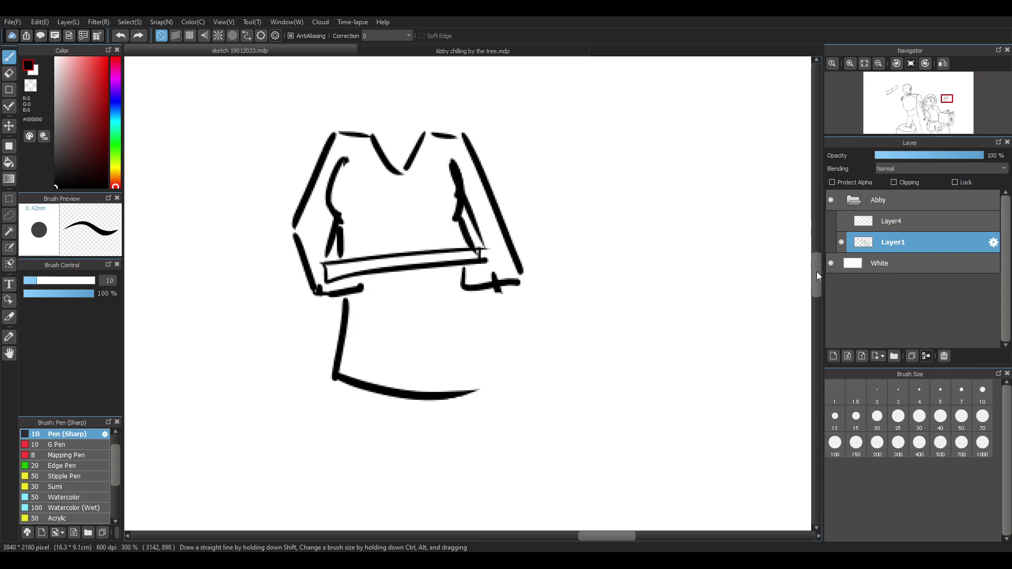
pyautogui.moveTo(343, 296)
pyautogui.mouseDown()
pyautogui.moveTo(316, 407)
pyautogui.moveTo(510, 446)
pyautogui.mouseUp()
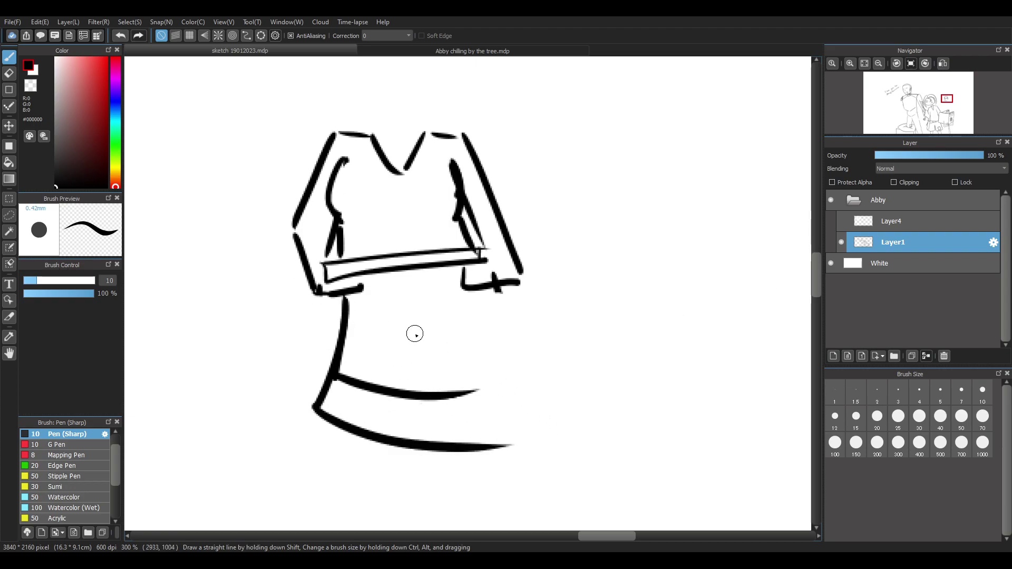
pyautogui.hotkey('ctrl', 'z')
pyautogui.hotkey('ctrl', 'z')
# Erase the leftover stub below the small figure's right-hand cuff and redraw the cuff as one thick line
pyautogui.press('e')
pyautogui.hotkey('ctrl', 'z')
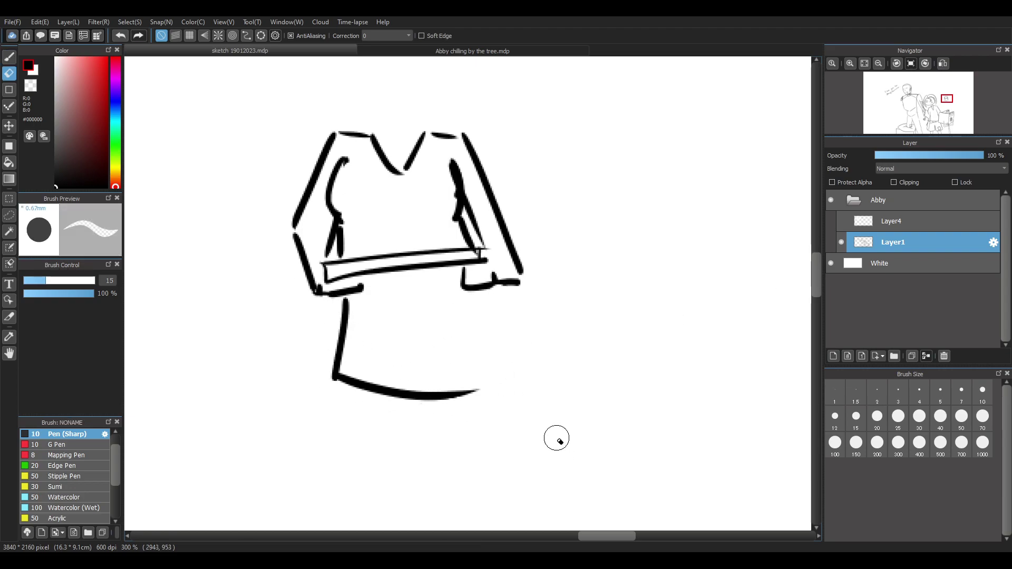
pyautogui.press('b')
pyautogui.moveTo(483, 282)
pyautogui.mouseDown()
pyautogui.moveTo(510, 285)
pyautogui.moveTo(515, 257)
pyautogui.mouseUp()
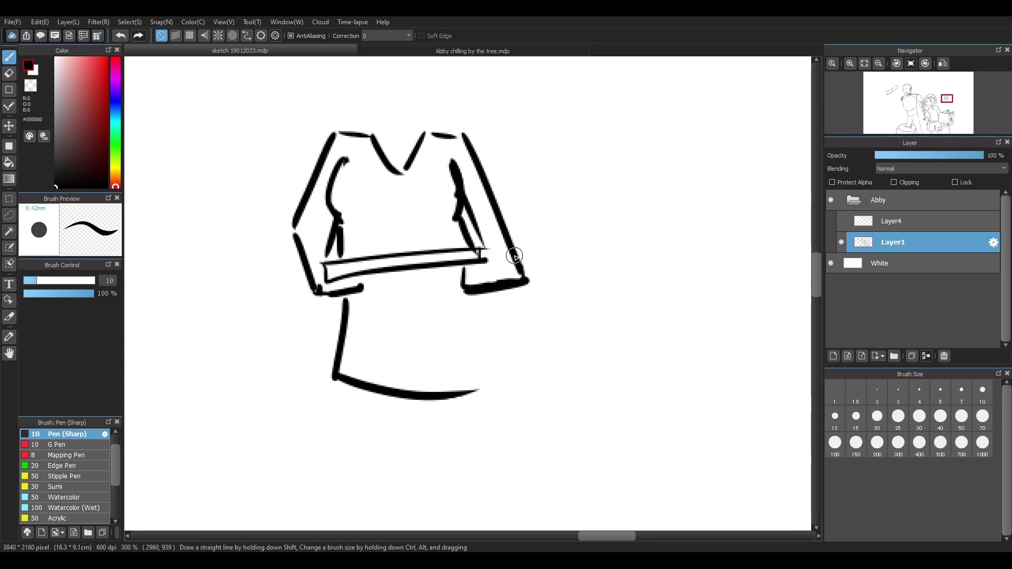
# Draw short, wide sleeves ending at the elbows over both arms of the small figure
pyautogui.moveTo(477, 227); pyautogui.dragTo(513, 217)
pyautogui.moveTo(474, 133); pyautogui.dragTo(531, 238)
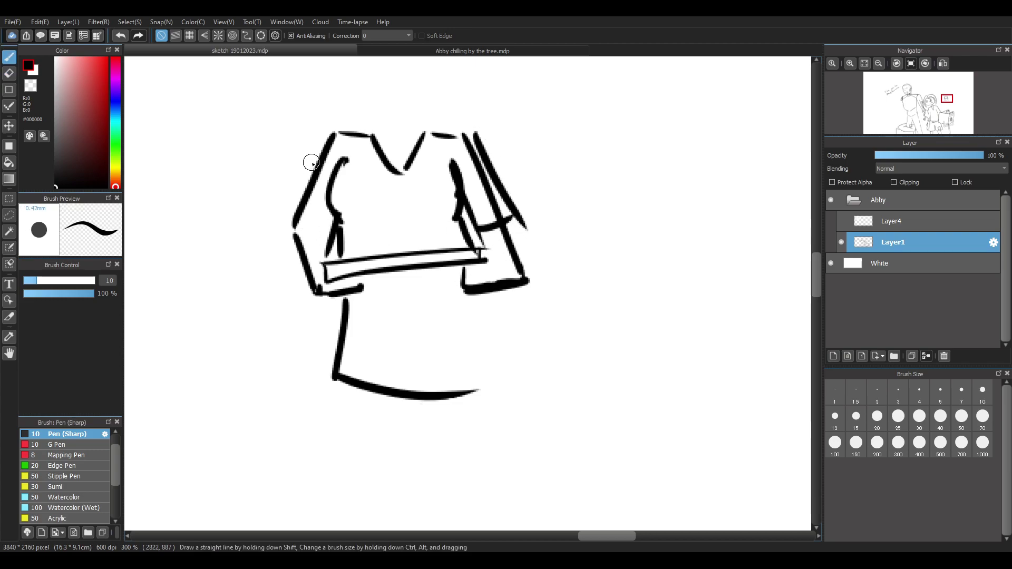
pyautogui.moveTo(334, 136); pyautogui.dragTo(326, 236)
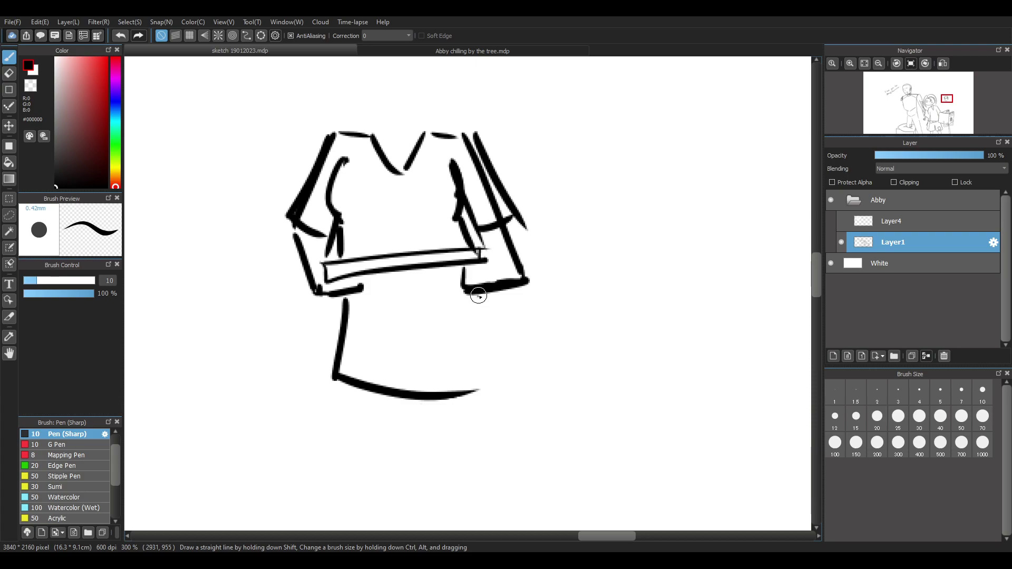
# Close the skirt with a slanted right side and a hem line rising to meet it
pyautogui.moveTo(477, 295); pyautogui.dragTo(502, 353)
pyautogui.moveTo(425, 402); pyautogui.dragTo(496, 361)
pyautogui.press('e')
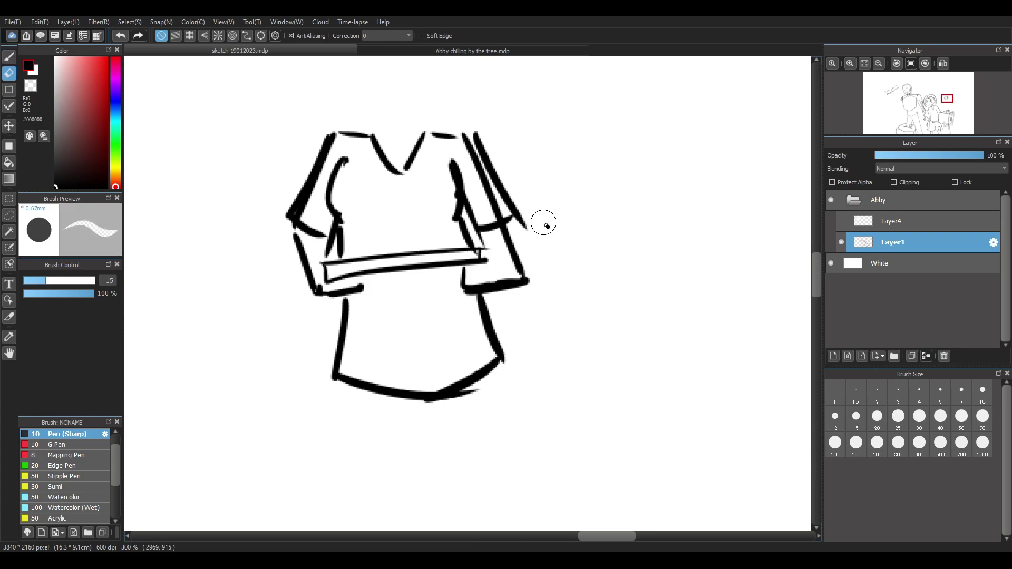
pyautogui.moveTo(483, 136); pyautogui.dragTo(523, 226)
pyautogui.hotkey('ctrl', 'z')
pyautogui.hotkey('ctrl', 'z')
pyautogui.press('b')
pyautogui.moveTo(504, 364); pyautogui.dragTo(467, 384)
pyautogui.hotkey('ctrl', 'z')
# Draw a short horizontal line under the small figure's bust, starting from the left waist
pyautogui.scroll(3, 816, 266)
pyautogui.press('e')
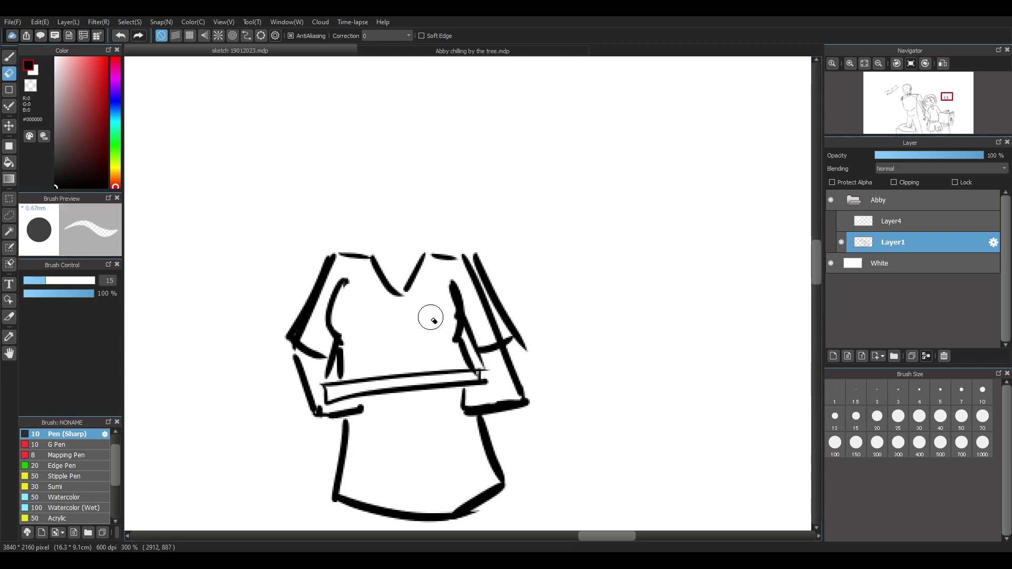
pyautogui.press('b')
pyautogui.moveTo(341, 348); pyautogui.dragTo(411, 351)
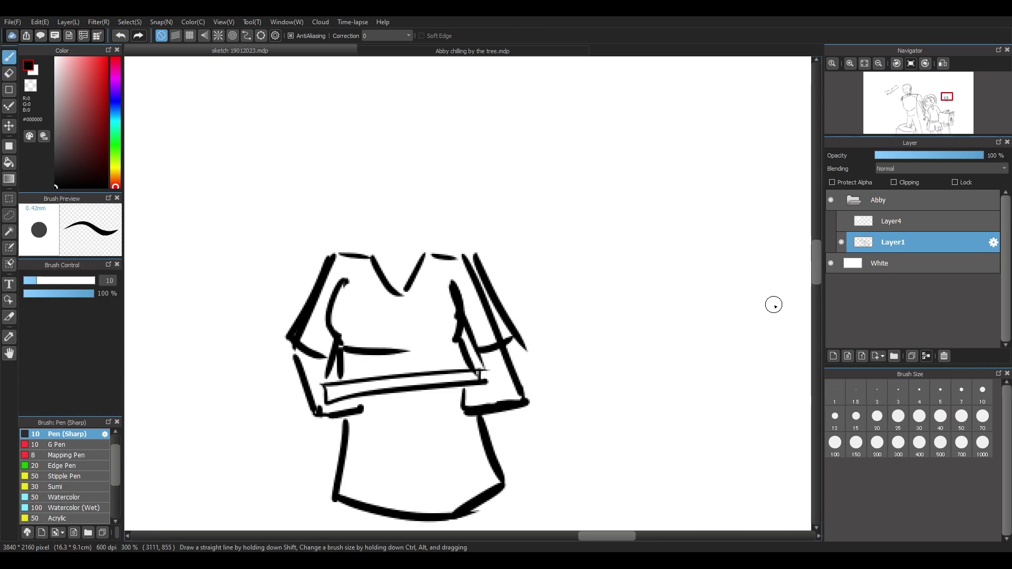
pyautogui.hscroll(-3, 683, 355)
pyautogui.scroll(2, 817, 260)
pyautogui.moveTo(818, 260); pyautogui.dragTo(817, 260)
pyautogui.moveTo(483, 263); pyautogui.dragTo(498, 337)
pyautogui.hotkey('ctrl', 'z')
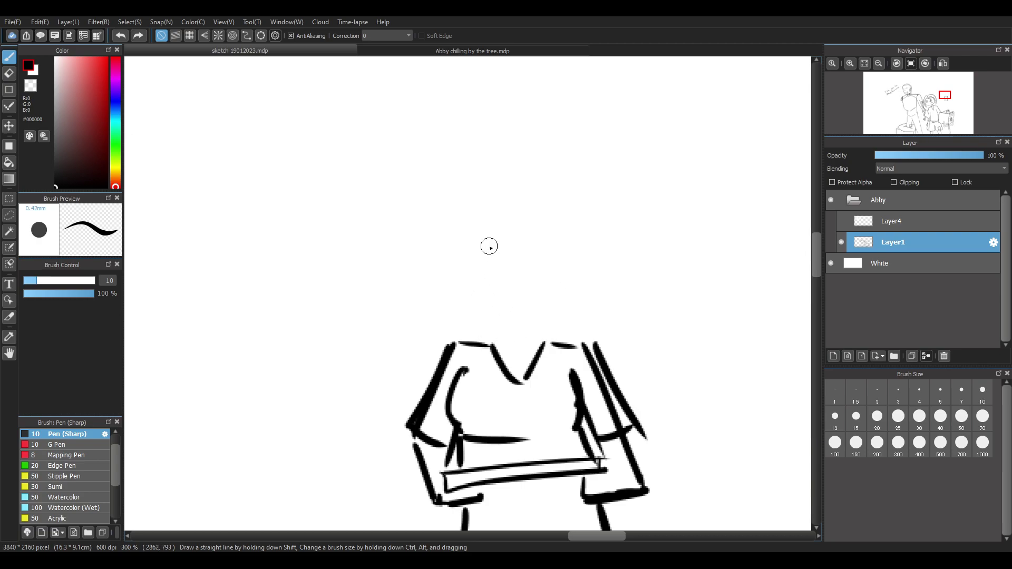
pyautogui.moveTo(488, 245)
pyautogui.mouseDown()
pyautogui.moveTo(483, 313)
pyautogui.moveTo(531, 332)
pyautogui.mouseUp()
pyautogui.hotkey('ctrl', 'z')
pyautogui.hotkey('ctrl', 'z')
# Draw the small figure's hair as a long strand down one side and a shorter swept lock on the other
pyautogui.moveTo(492, 255); pyautogui.dragTo(576, 336)
pyautogui.moveTo(496, 258); pyautogui.dragTo(482, 331)
pyautogui.hotkey('ctrl', 'z')
pyautogui.moveTo(493, 254); pyautogui.dragTo(478, 332)
pyautogui.moveTo(817, 258); pyautogui.dragTo(818, 270)
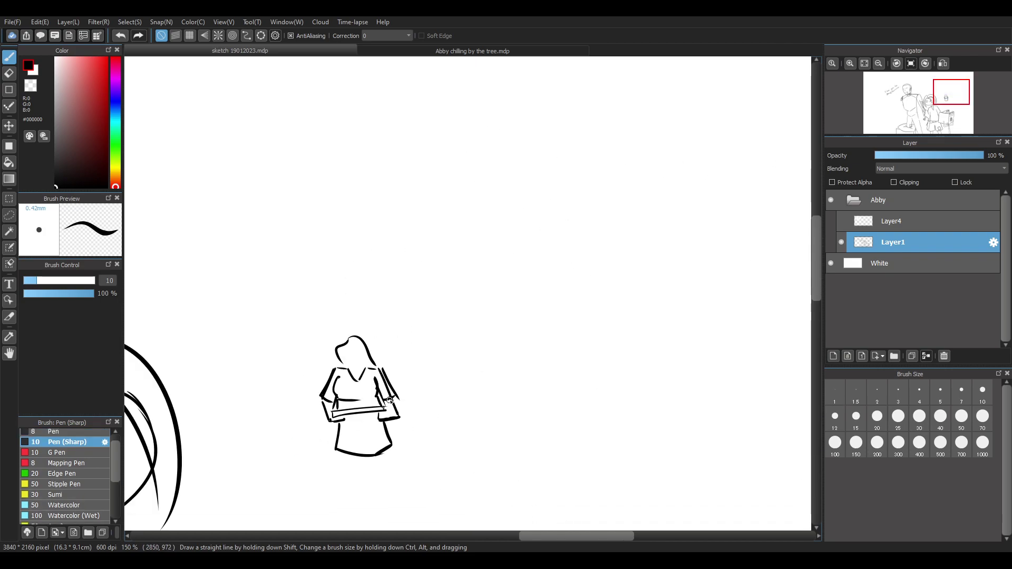
# Draw the small figure's oval face outline inside the hair, tapering to a chin above the neckline
pyautogui.scroll(-3, 390, 401)
pyautogui.scroll(5, 600, 391)
pyautogui.scroll(3, 600, 391)
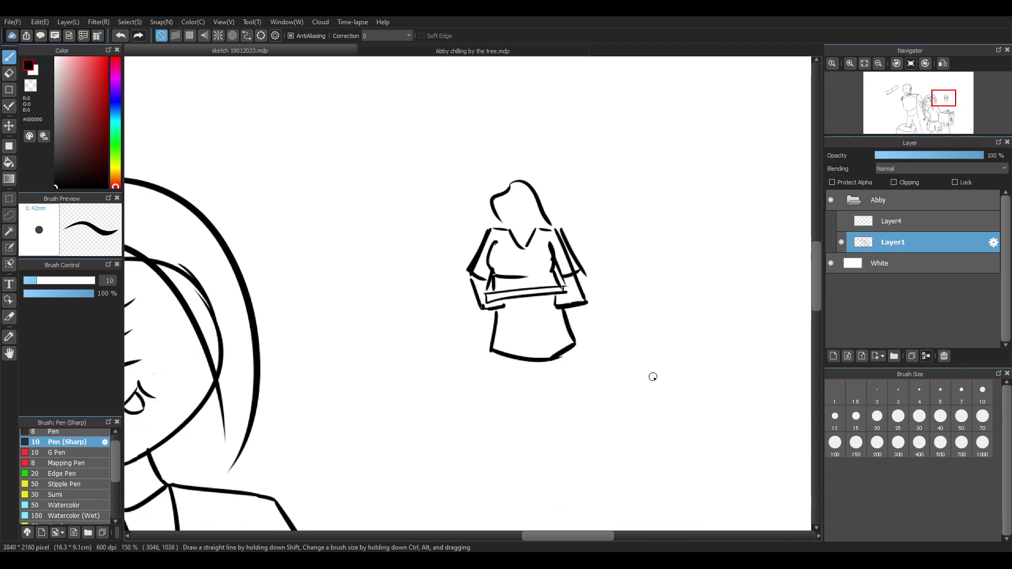
pyautogui.scroll(2, 557, 210)
pyautogui.moveTo(470, 173)
pyautogui.mouseDown()
pyautogui.moveTo(506, 245)
pyautogui.moveTo(536, 200)
pyautogui.mouseUp()
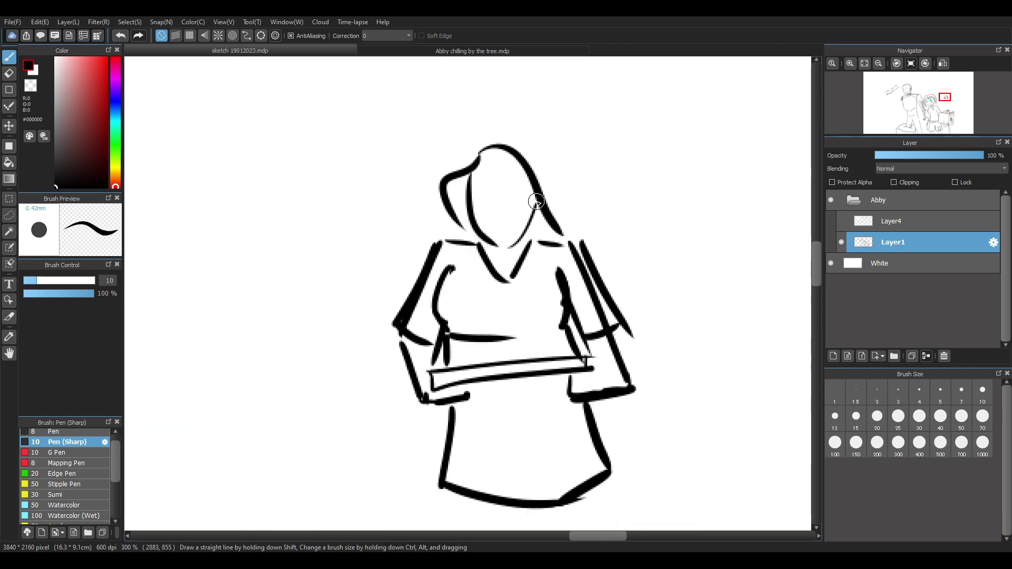
pyautogui.hotkey('ctrl', 'z')
pyautogui.moveTo(505, 246); pyautogui.dragTo(535, 208)
pyautogui.moveTo(451, 425)
pyautogui.mouseDown()
pyautogui.moveTo(547, 427)
pyautogui.moveTo(591, 396)
pyautogui.moveTo(470, 428)
pyautogui.moveTo(574, 433)
pyautogui.mouseUp()
pyautogui.hotkey('ctrl', 'z')
pyautogui.hotkey('ctrl', 'z')
pyautogui.moveTo(458, 420)
pyautogui.mouseDown()
pyautogui.moveTo(523, 446)
pyautogui.moveTo(587, 408)
pyautogui.mouseUp()
pyautogui.scroll(-3, 515, 426)
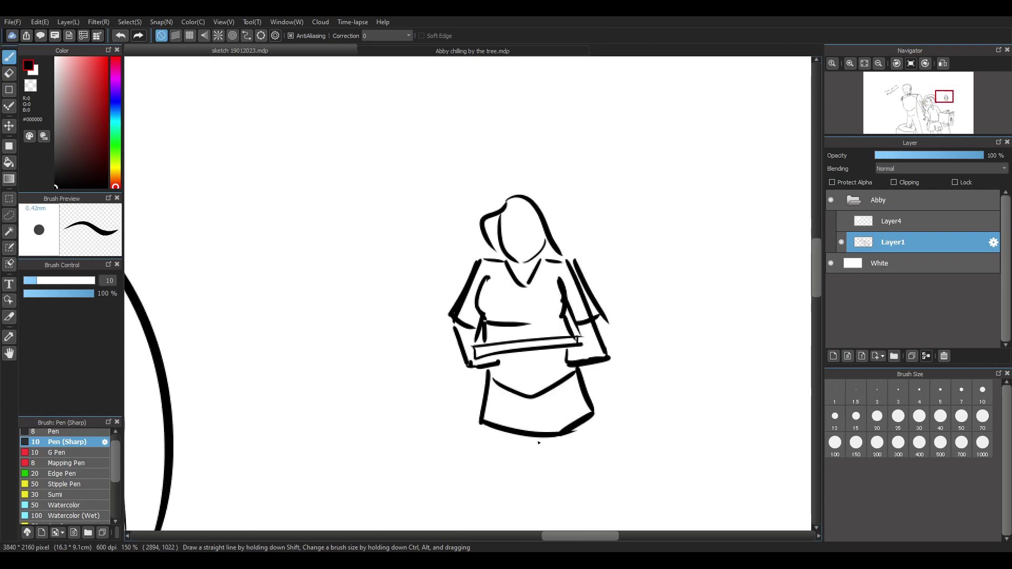
pyautogui.hotkey('ctrl', 'z')
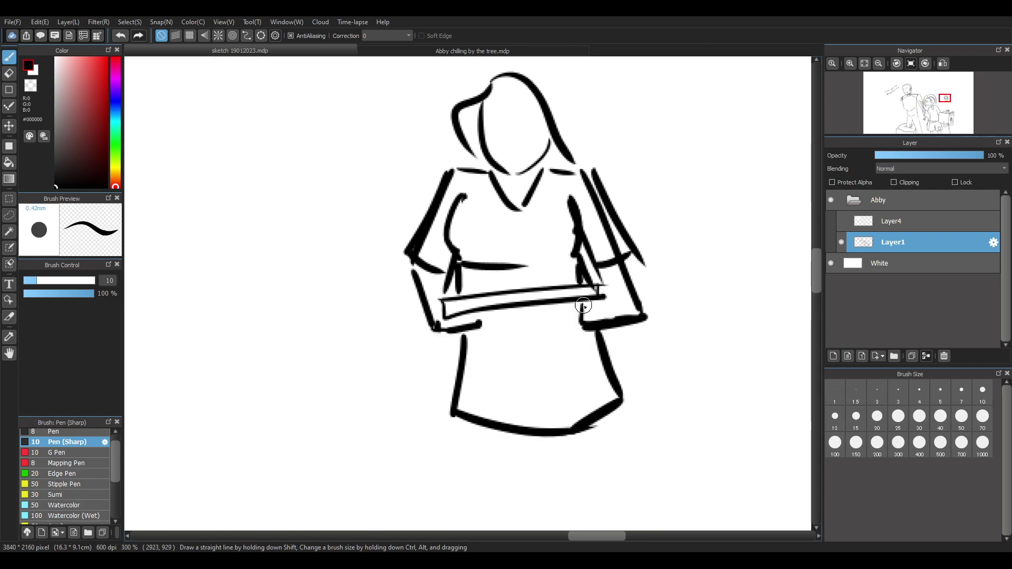
# Erase the thick right side of the small figure's torso and redraw it as one thin bust curve
pyautogui.press('e')
pyautogui.moveTo(590, 278); pyautogui.dragTo(572, 248)
pyautogui.moveTo(565, 203); pyautogui.dragTo(577, 264)
pyautogui.press('b')
pyautogui.hotkey('ctrl', 'z')
pyautogui.moveTo(573, 205); pyautogui.dragTo(574, 262)
pyautogui.hotkey('ctrl', 'z')
# Erase the arm line running through the inside of the small figure's right-hand sleeve
pyautogui.press('e')
pyautogui.moveTo(587, 188); pyautogui.dragTo(613, 251)
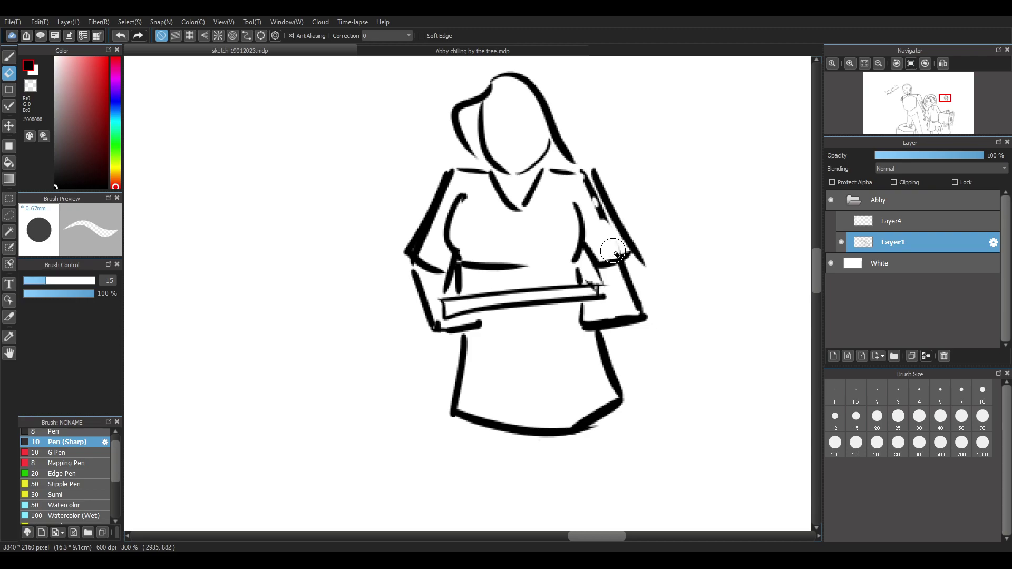
pyautogui.moveTo(587, 187); pyautogui.dragTo(612, 244)
# Extend the shoulder line to the right-hand sleeve's outer edge and trim the stray line ends at the sleeve's corners
pyautogui.press('b')
pyautogui.moveTo(551, 172); pyautogui.dragTo(619, 199)
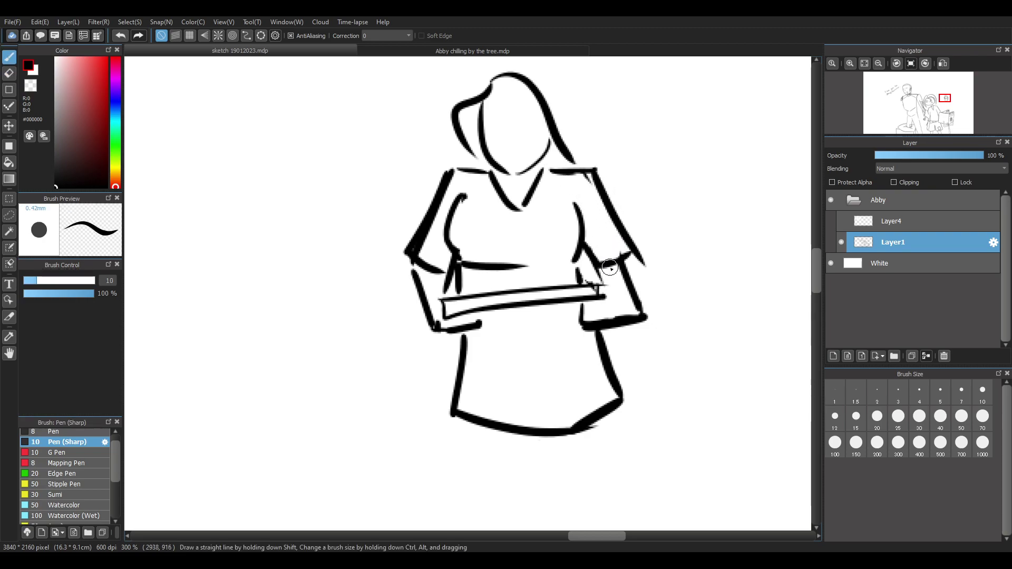
pyautogui.press('e')
pyautogui.moveTo(638, 250); pyautogui.dragTo(639, 259)
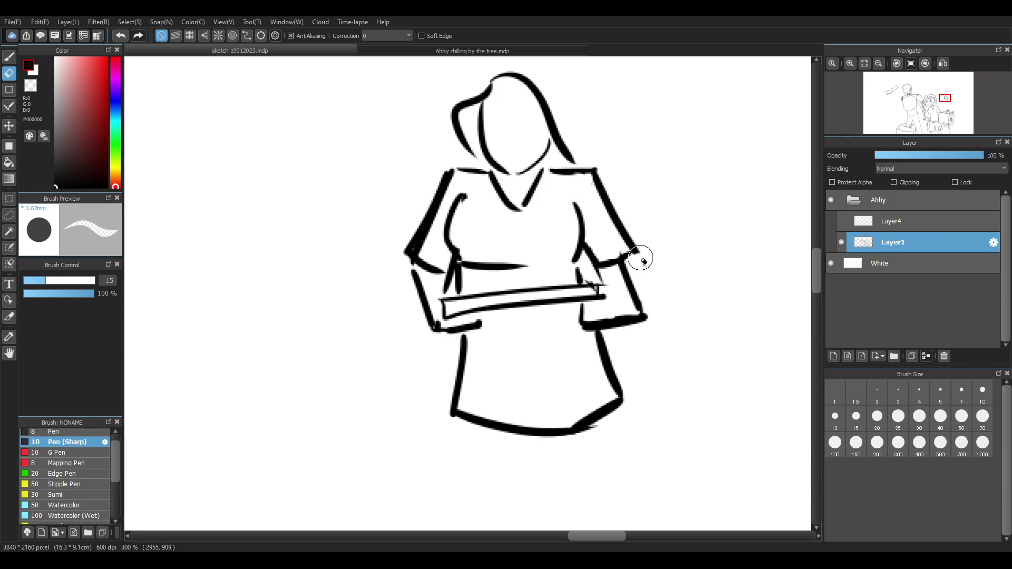
pyautogui.press('b')
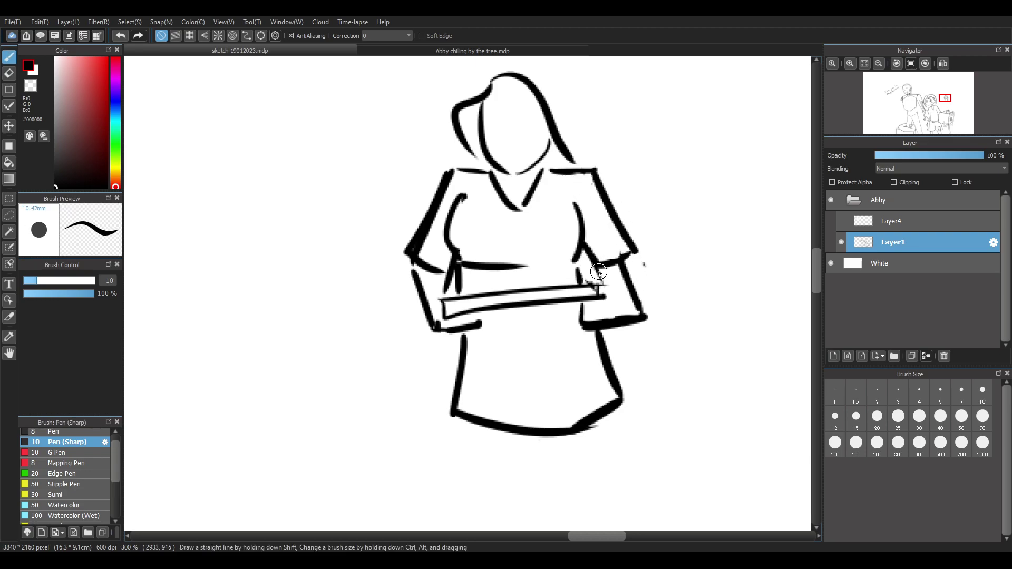
# Draw a row of small rounded items along the upper edge of the tray
pyautogui.moveTo(456, 293); pyautogui.dragTo(580, 293)
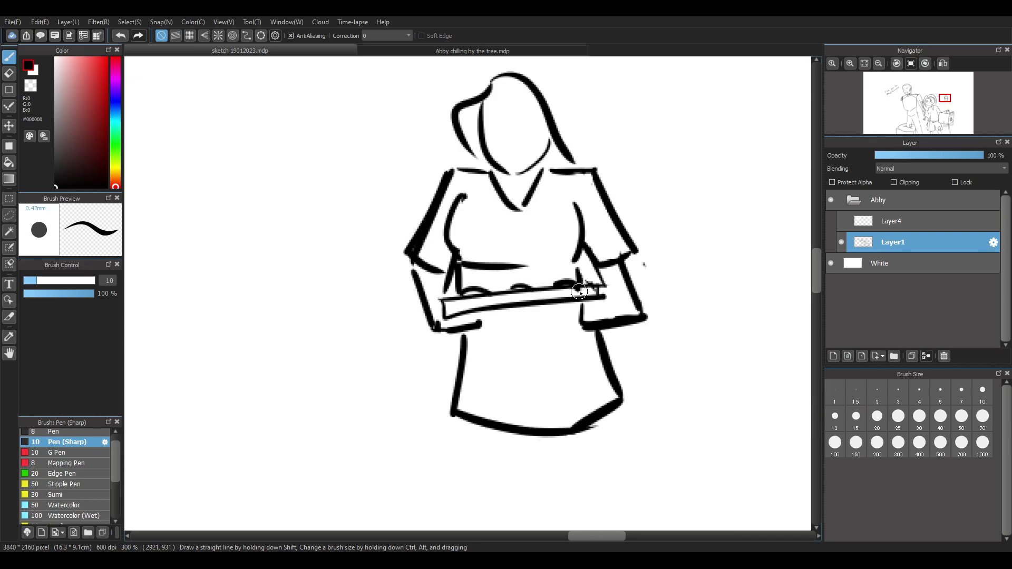
pyautogui.press('e')
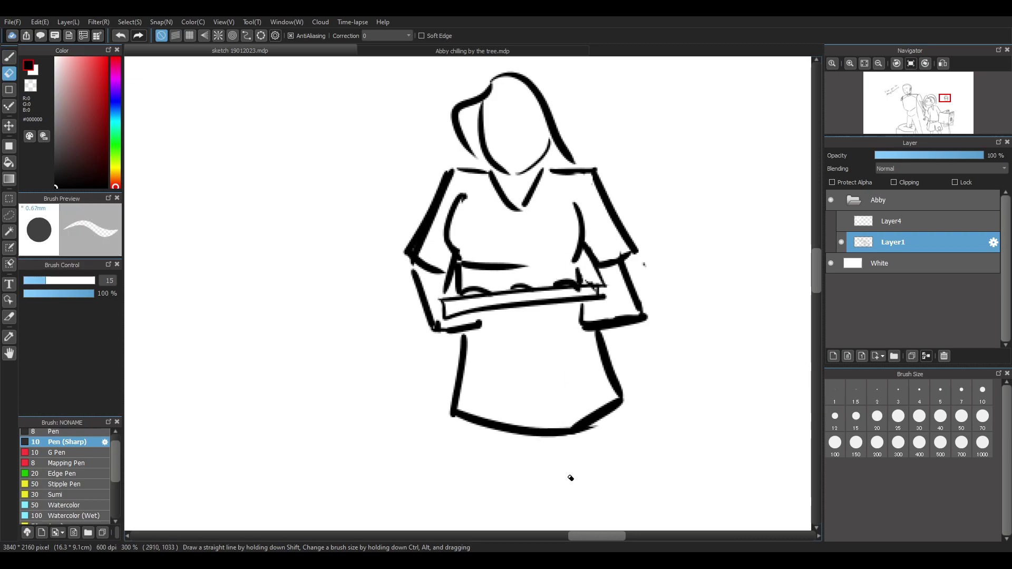
pyautogui.moveTo(816, 278); pyautogui.dragTo(816, 305)
pyautogui.scroll(-5, 682, 259)
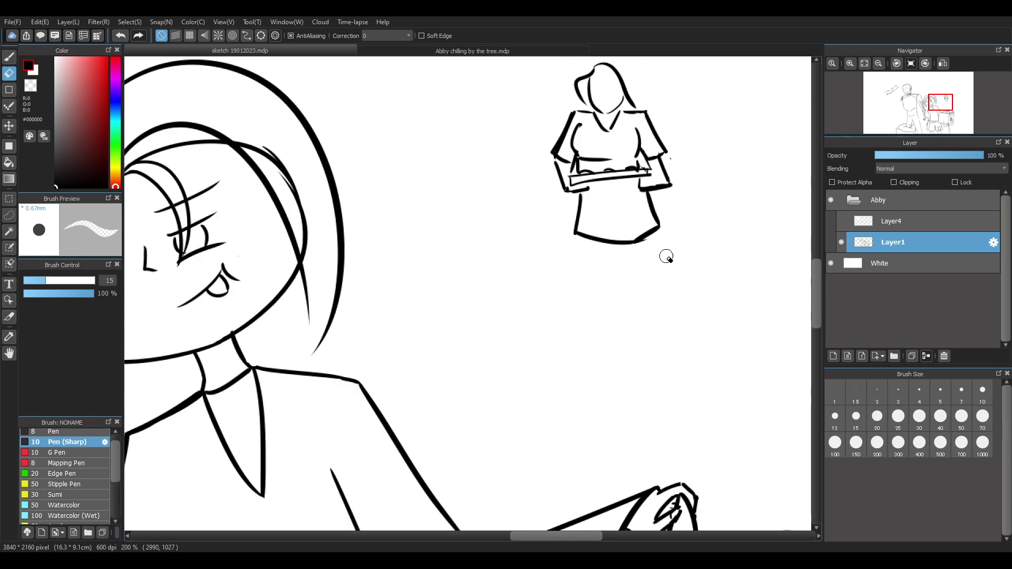
pyautogui.scroll(3, 729, 279)
pyautogui.press('b')
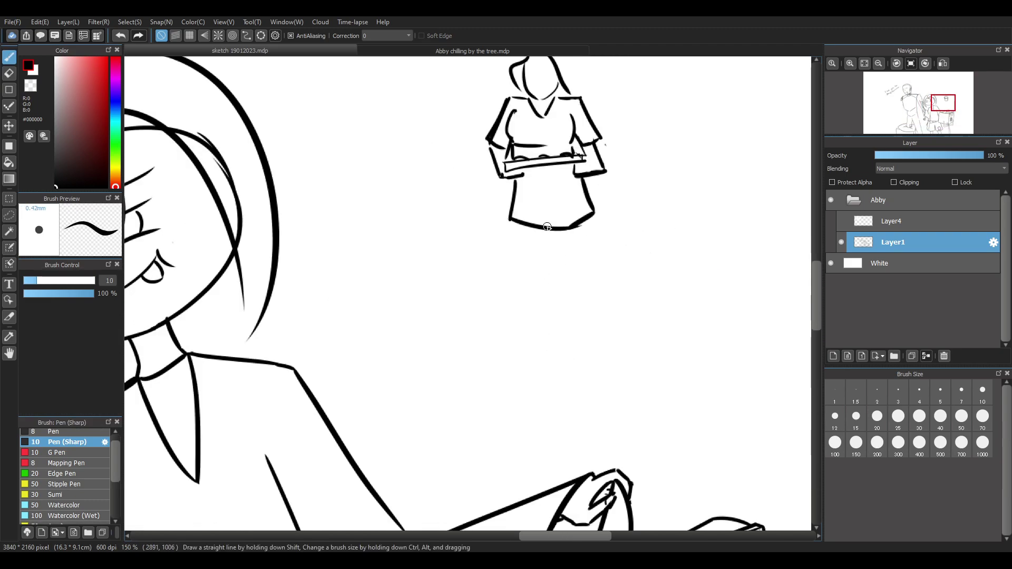
# Draw one thin vertical leg line down from the middle of the small woman's skirt hem
pyautogui.moveTo(539, 230); pyautogui.dragTo(554, 324)
pyautogui.hotkey('ctrl', 'z')
pyautogui.moveTo(539, 235); pyautogui.dragTo(539, 311)
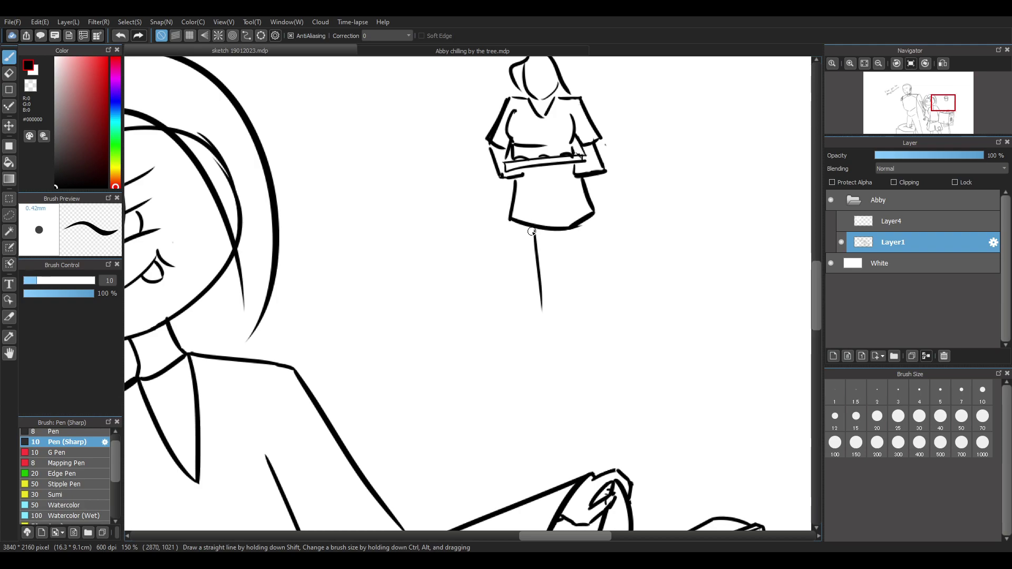
pyautogui.hotkey('ctrl', 'z')
pyautogui.moveTo(549, 233); pyautogui.dragTo(557, 340)
pyautogui.hotkey('ctrl', 'z')
pyautogui.moveTo(554, 227); pyautogui.dragTo(551, 334)
pyautogui.hotkey('ctrl', 'z')
pyautogui.moveTo(549, 232); pyautogui.dragTo(550, 328)
pyautogui.hotkey('ctrl', 'z')
pyautogui.moveTo(557, 229)
pyautogui.mouseDown()
pyautogui.moveTo(569, 314)
pyautogui.moveTo(566, 307)
pyautogui.moveTo(556, 338)
pyautogui.moveTo(548, 322)
pyautogui.mouseUp()
pyautogui.hotkey('ctrl', 'z')
pyautogui.hotkey('ctrl', 'z')
pyautogui.hotkey('ctrl', 'z')
pyautogui.hotkey('ctrl', 'z')
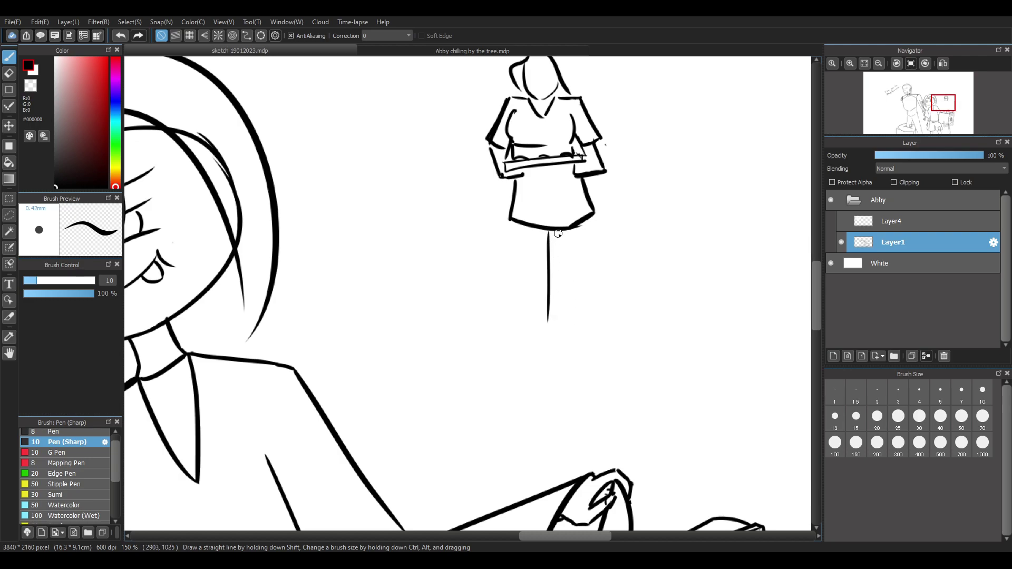
# Try to draw a second leg line slanting down beside the vertical one under the skirt
pyautogui.hotkey('ctrl', 'z')
pyautogui.moveTo(560, 232); pyautogui.dragTo(566, 304)
pyautogui.hotkey('ctrl', 'z')
pyautogui.hotkey('ctrl', 'z')
pyautogui.hotkey('ctrl', 'z')
pyautogui.moveTo(559, 232); pyautogui.dragTo(573, 337)
pyautogui.hotkey('ctrl', 'z')
pyautogui.hotkey('ctrl', 'z')
pyautogui.scroll(-2, 601, 183)
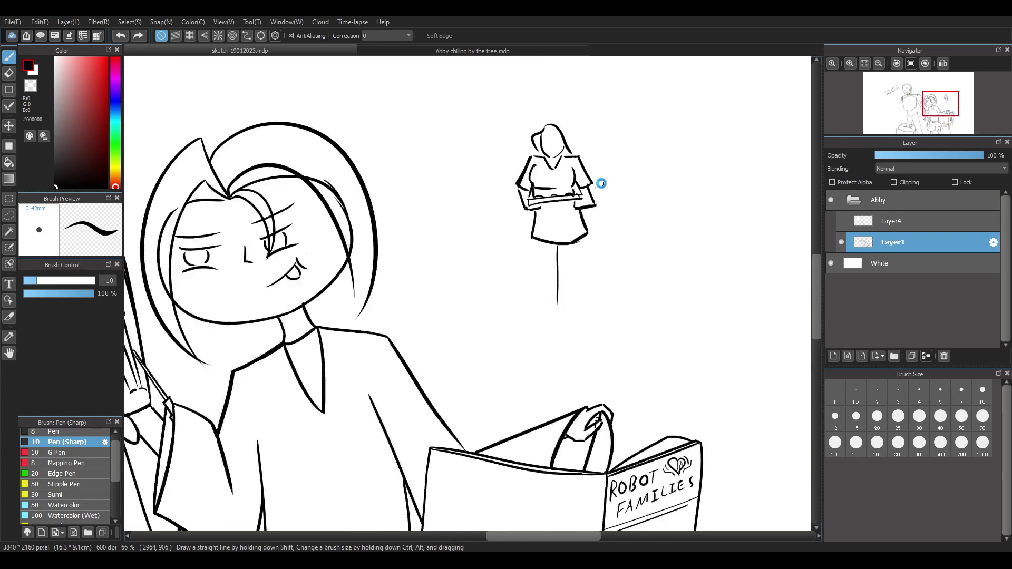
pyautogui.scroll(1, 601, 184)
pyautogui.press('e')
pyautogui.press('b')
pyautogui.press('e')
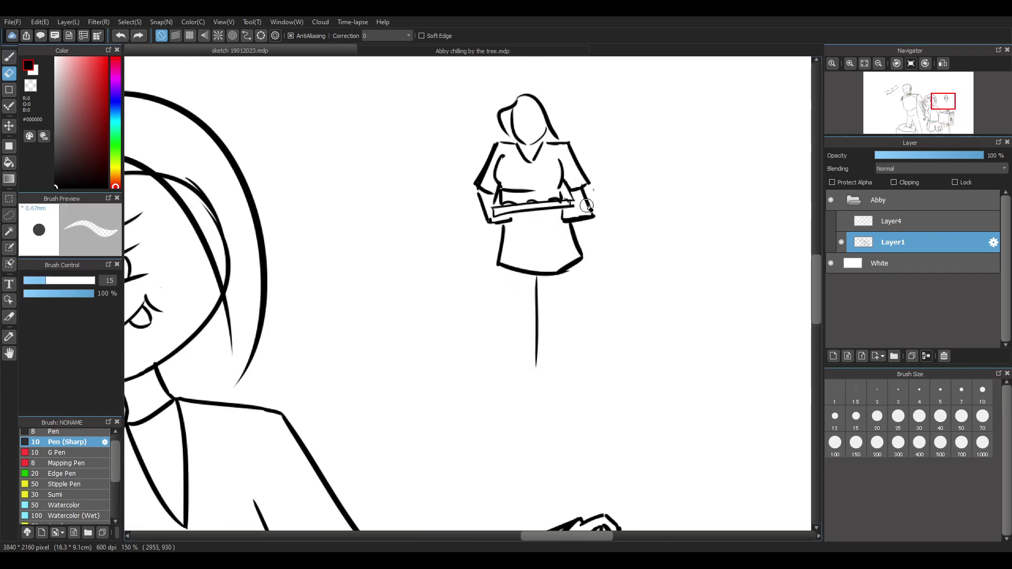
pyautogui.scroll(-2, 587, 206)
# Erase the bent outer hair strand on the left side of the small woman's head
pyautogui.scroll(6, 492, 192)
pyautogui.press('b')
pyautogui.press('e')
pyautogui.moveTo(362, 256)
pyautogui.mouseDown()
pyautogui.moveTo(401, 320)
pyautogui.moveTo(368, 264)
pyautogui.moveTo(384, 300)
pyautogui.mouseUp()
pyautogui.press('b')
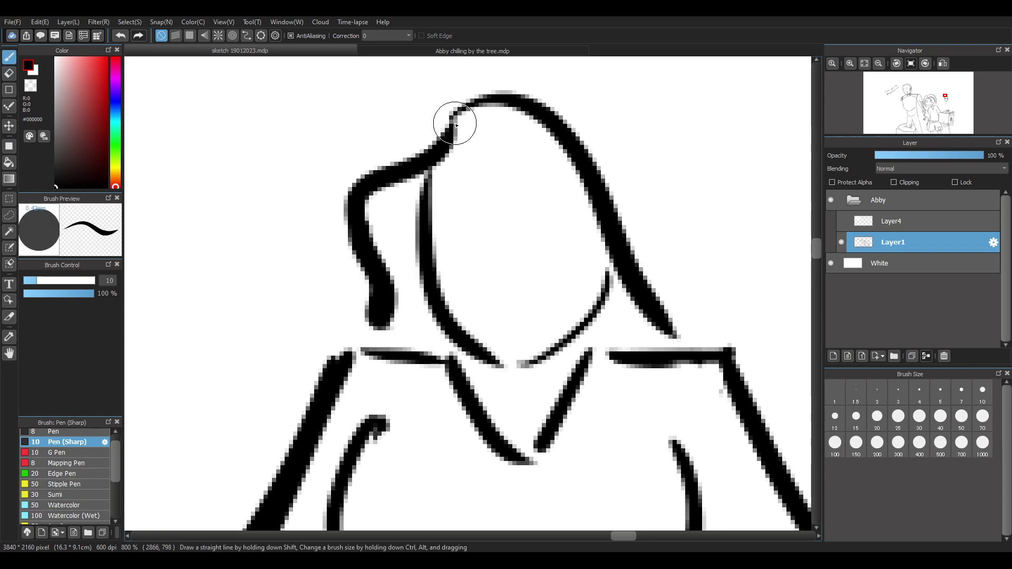
pyautogui.press('e')
pyautogui.press('b')
pyautogui.moveTo(448, 128)
pyautogui.mouseDown()
pyautogui.moveTo(379, 140)
pyautogui.moveTo(393, 323)
pyautogui.mouseUp()
pyautogui.hotkey('ctrl', 'z')
pyautogui.hotkey('ctrl', 'z')
pyautogui.press('e')
pyautogui.moveTo(355, 235)
pyautogui.mouseDown()
pyautogui.moveTo(348, 246)
pyautogui.moveTo(436, 157)
pyautogui.moveTo(377, 313)
pyautogui.mouseUp()
pyautogui.press('b')
pyautogui.press('e')
pyautogui.moveTo(365, 204); pyautogui.dragTo(381, 255)
# Redraw the left-hand hair as a strand hugging the face and an outer strand arching from the parting to the shoulder
pyautogui.press('b')
pyautogui.moveTo(449, 129); pyautogui.dragTo(427, 334)
pyautogui.hotkey('ctrl', 'z')
pyautogui.moveTo(452, 134); pyautogui.dragTo(414, 332)
pyautogui.moveTo(454, 89)
pyautogui.mouseDown()
pyautogui.moveTo(366, 276)
pyautogui.moveTo(396, 311)
pyautogui.moveTo(361, 210)
pyautogui.moveTo(352, 315)
pyautogui.mouseUp()
pyautogui.hotkey('ctrl', 'z')
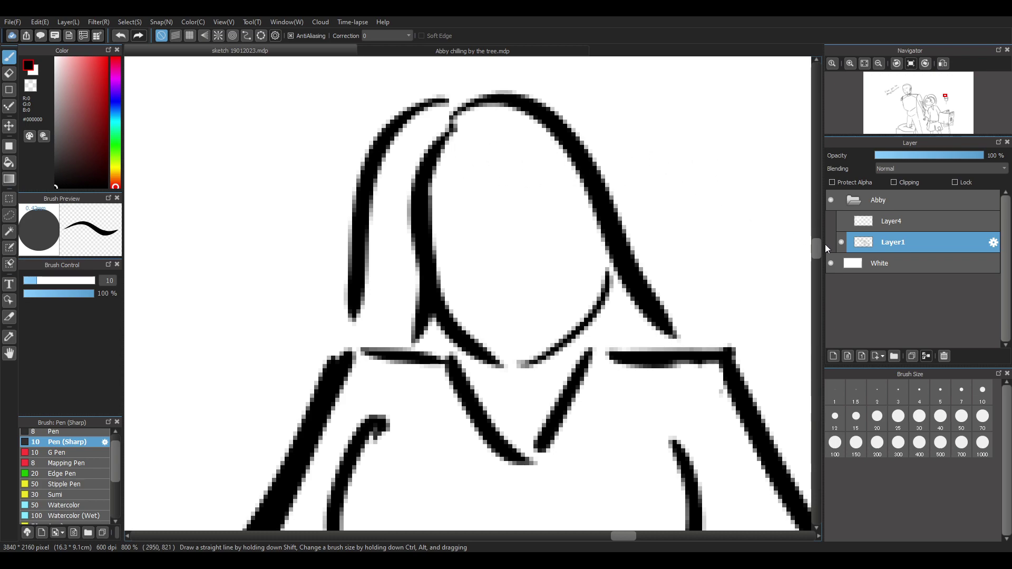
# Draw pointed hair ends hanging below the small woman's left-hand arm, beside the skirt
pyautogui.scroll(-2, 817, 248)
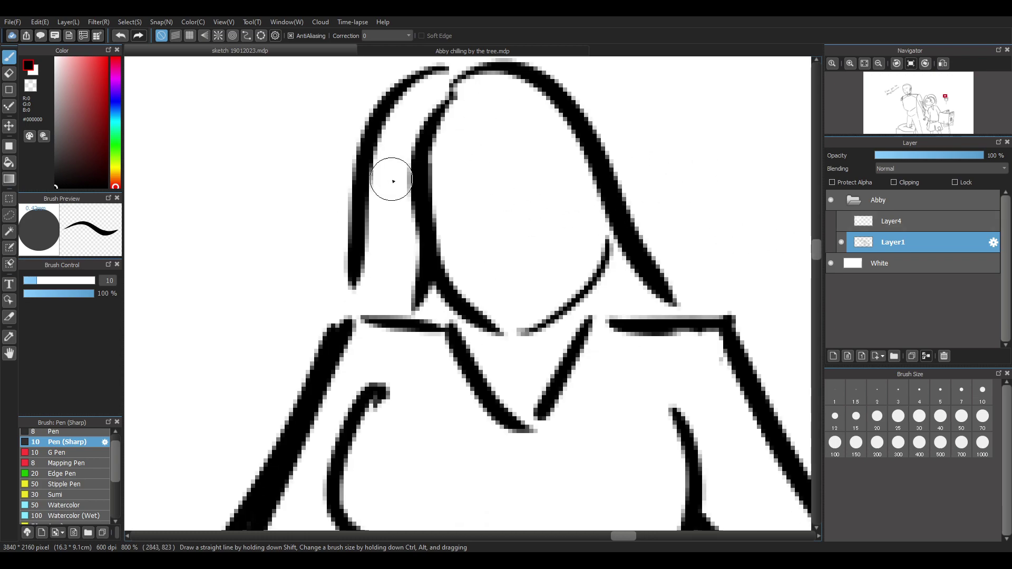
pyautogui.scroll(-2, 393, 181)
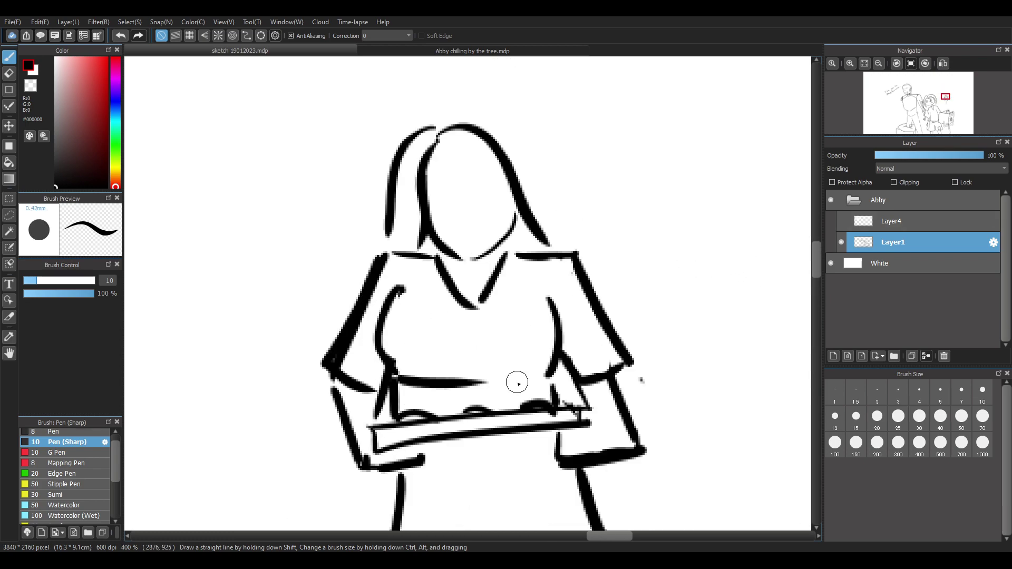
pyautogui.scroll(-2, 458, 411)
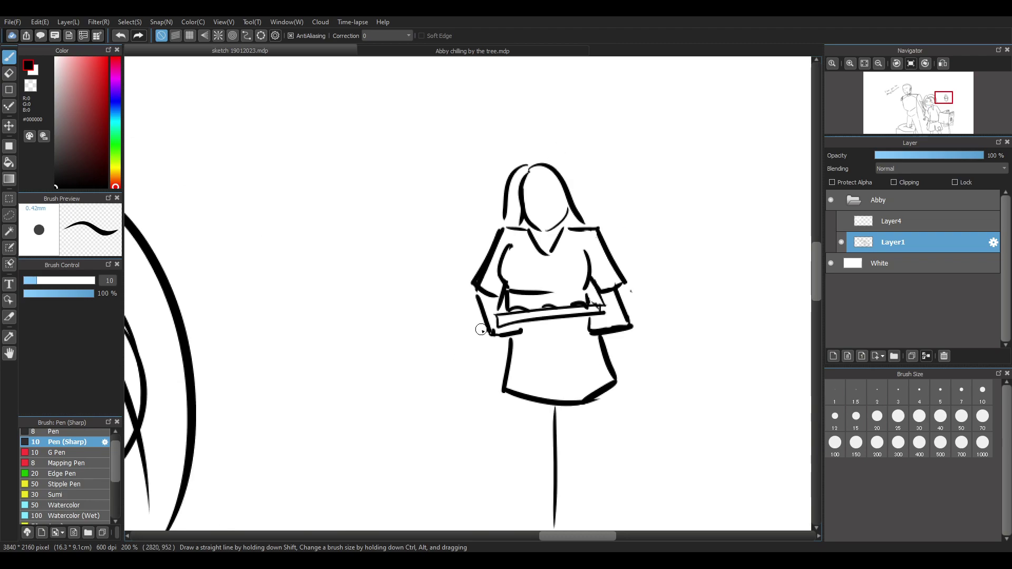
pyautogui.moveTo(481, 331); pyautogui.dragTo(489, 397)
pyautogui.hotkey('ctrl', 'z')
pyautogui.hotkey('ctrl', 'z')
pyautogui.moveTo(477, 314)
pyautogui.mouseDown()
pyautogui.moveTo(464, 387)
pyautogui.moveTo(502, 348)
pyautogui.mouseUp()
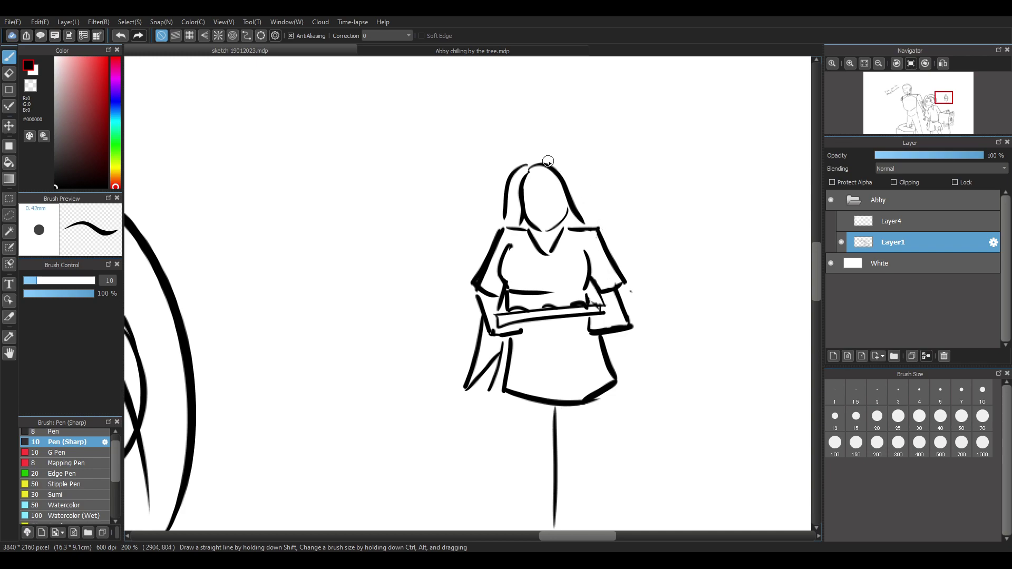
# Arch the hair over the crown and down the right-hand side, ending in pointed tips below the sleeve
pyautogui.moveTo(525, 160); pyautogui.dragTo(596, 208)
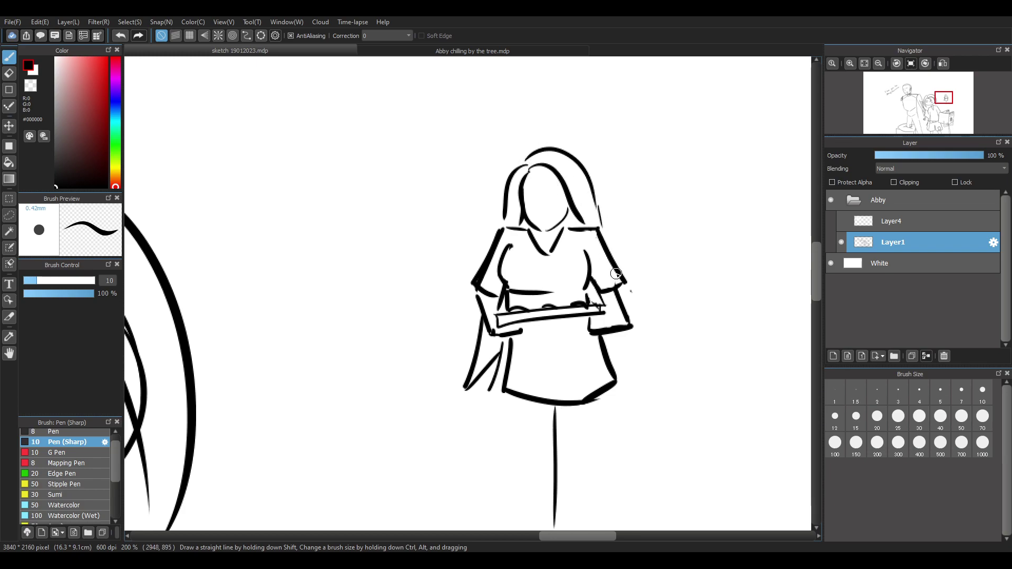
pyautogui.moveTo(598, 194); pyautogui.dragTo(648, 340)
pyautogui.hotkey('ctrl', 'z')
pyautogui.moveTo(624, 289)
pyautogui.mouseDown()
pyautogui.moveTo(668, 390)
pyautogui.moveTo(625, 346)
pyautogui.mouseUp()
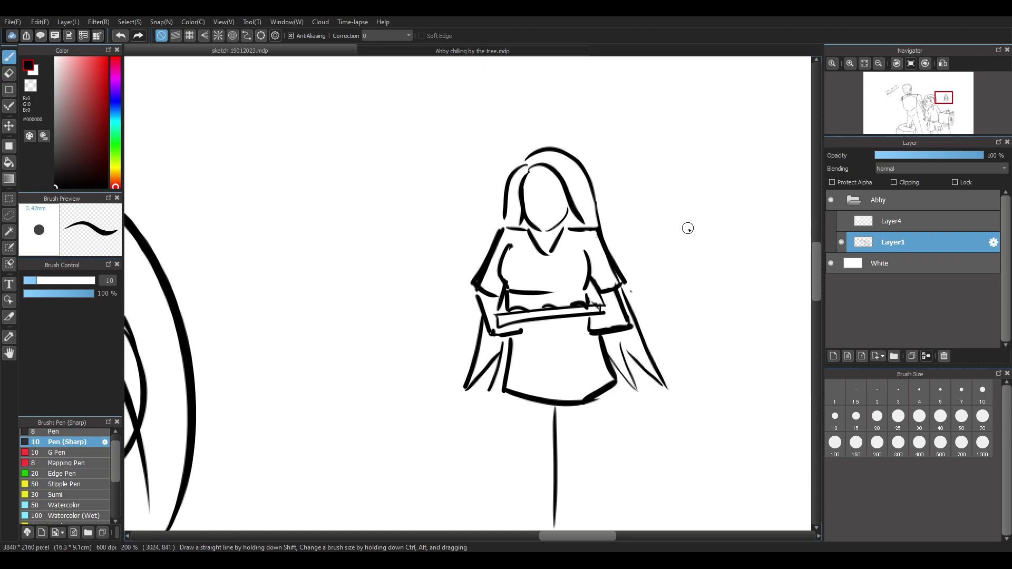
# Try to draw the left-hand leg's outer line from the skirt hem, with a small pointed foot beneath it
pyautogui.scroll(-1, 635, 232)
pyautogui.scroll(-3, 816, 291)
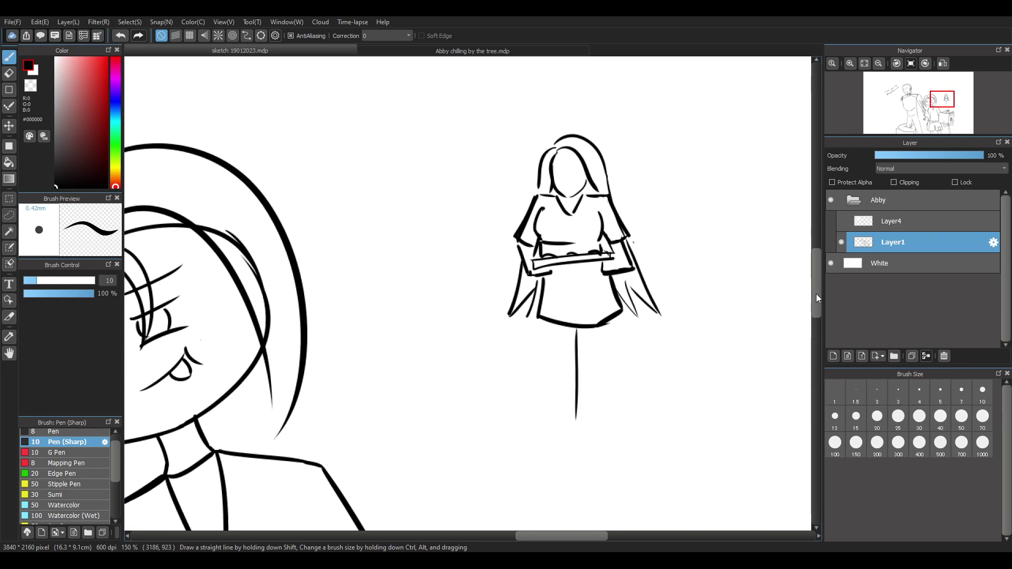
pyautogui.scroll(1, 598, 315)
pyautogui.press('e')
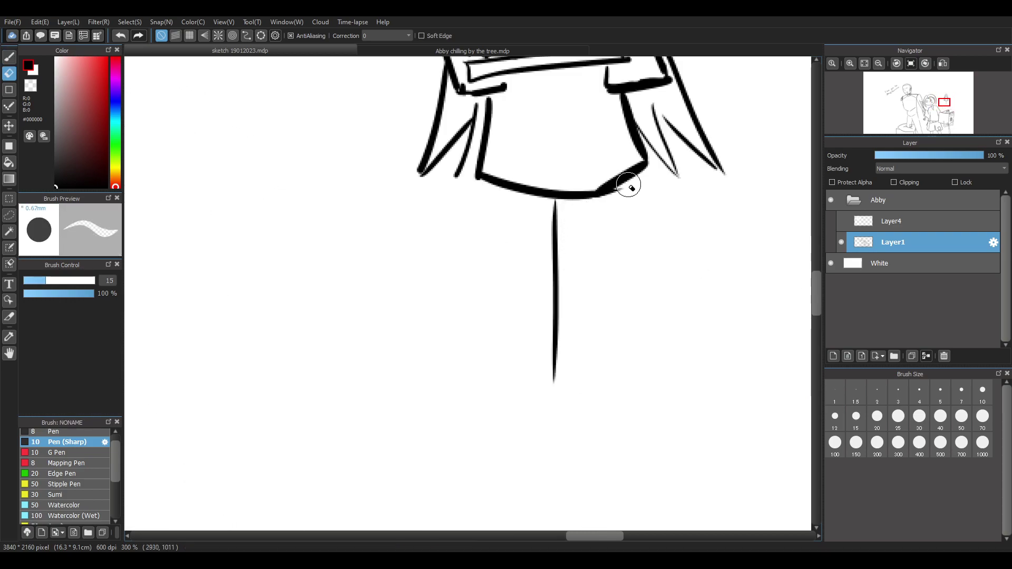
pyautogui.press('b')
pyautogui.moveTo(527, 200)
pyautogui.mouseDown()
pyautogui.moveTo(548, 401)
pyautogui.moveTo(558, 395)
pyautogui.mouseUp()
pyautogui.hotkey('ctrl', 'z')
pyautogui.hotkey('ctrl', 'z')
pyautogui.moveTo(507, 192); pyautogui.dragTo(554, 400)
pyautogui.hotkey('ctrl', 'z')
pyautogui.moveTo(507, 192); pyautogui.dragTo(546, 392)
pyautogui.moveTo(537, 400); pyautogui.dragTo(560, 392)
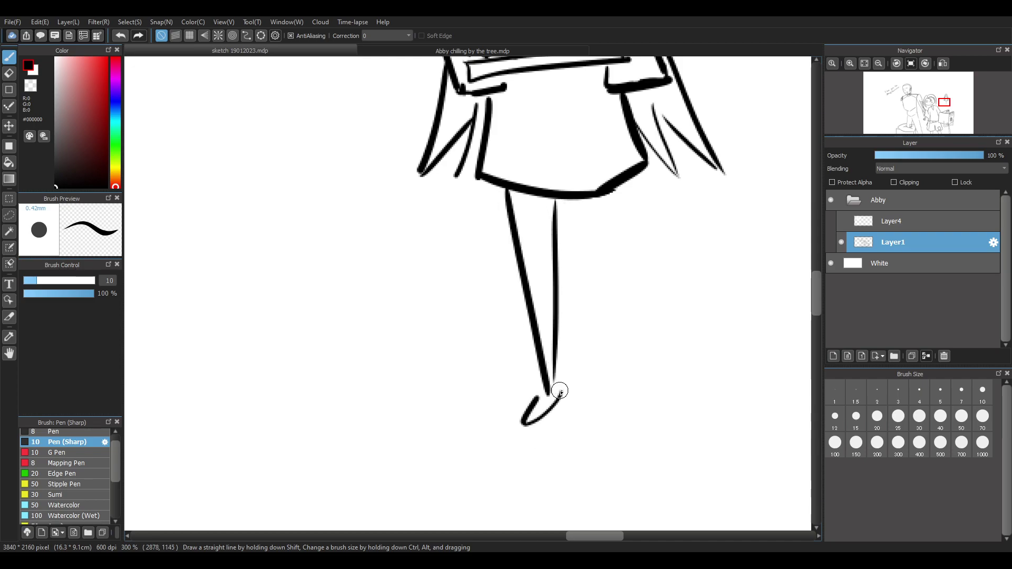
# Undo the left-hand leg's outer line and its foot
pyautogui.scroll(-4, 668, 270)
pyautogui.scroll(2, 650, 236)
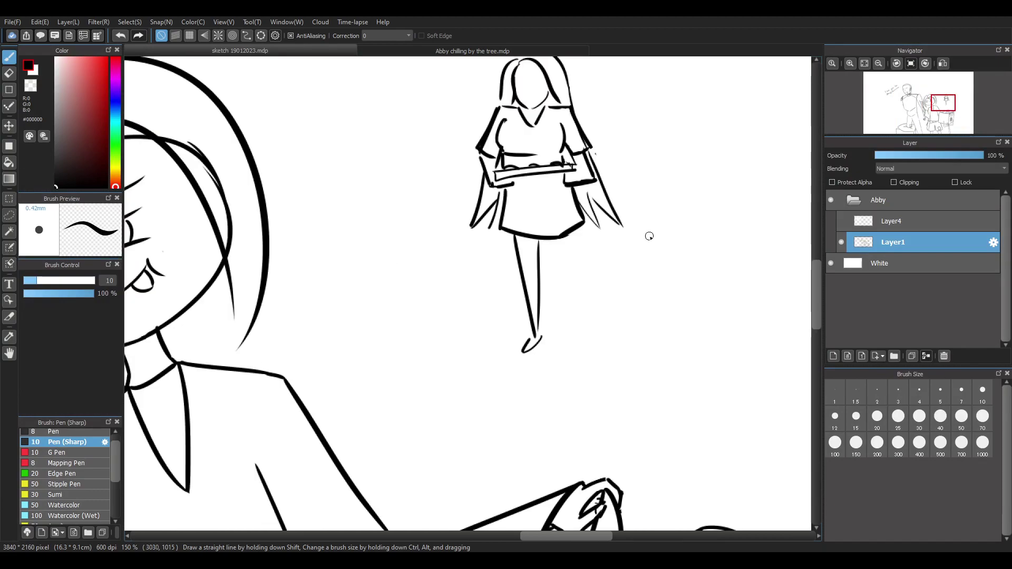
pyautogui.hotkey('ctrl', 'z')
pyautogui.hotkey('ctrl', 'z')
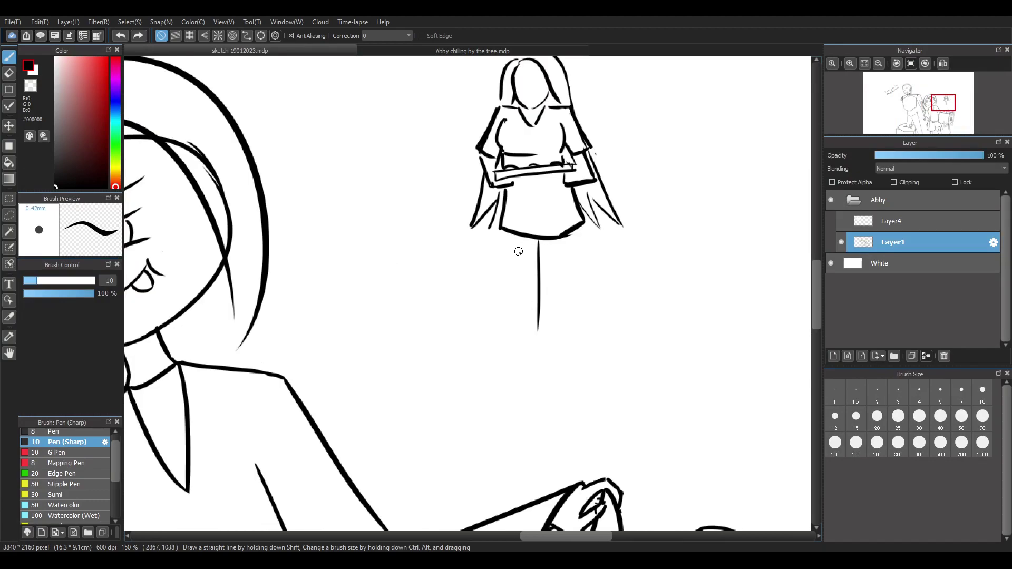
pyautogui.press('e')
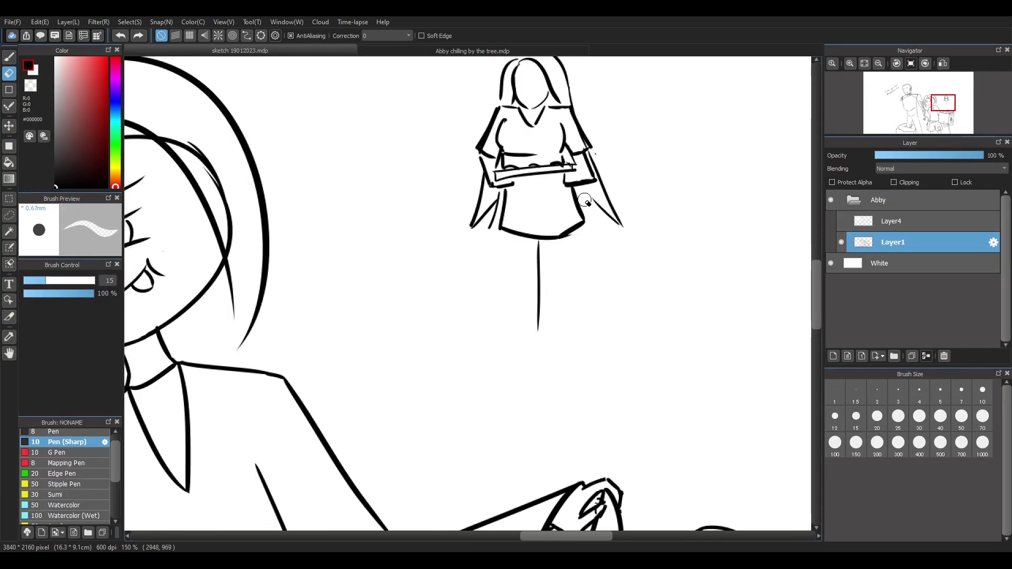
pyautogui.hotkey('ctrl', 'y')
pyautogui.hotkey('ctrl', 'z')
# Try a longer slanted line for the second leg and a longer vertical line for the first
pyautogui.press('b')
pyautogui.moveTo(546, 243); pyautogui.dragTo(562, 390)
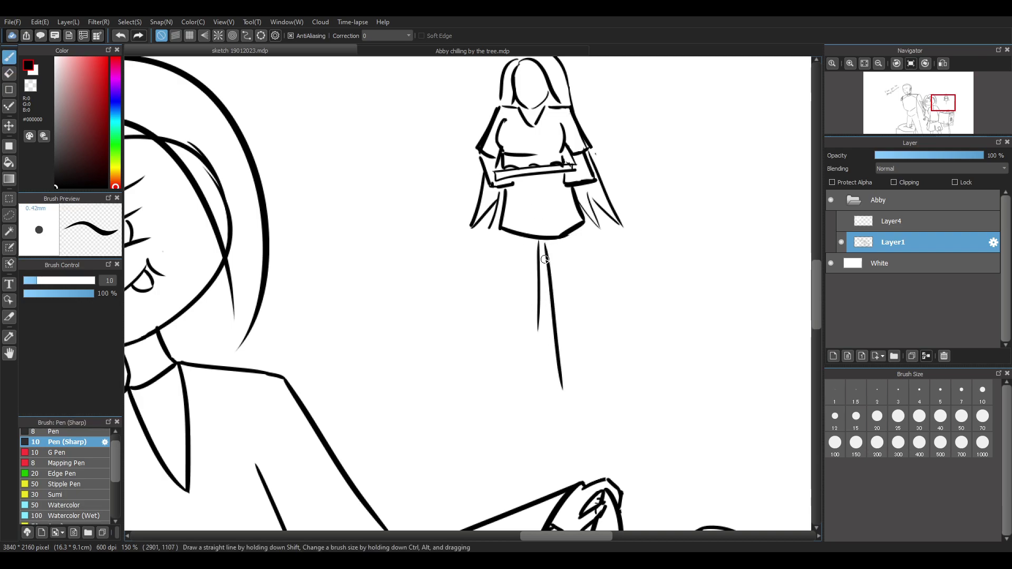
pyautogui.moveTo(546, 245); pyautogui.dragTo(569, 407)
pyautogui.hotkey('ctrl', 'z')
pyautogui.hotkey('ctrl', 'z')
pyautogui.moveTo(545, 242); pyautogui.dragTo(566, 413)
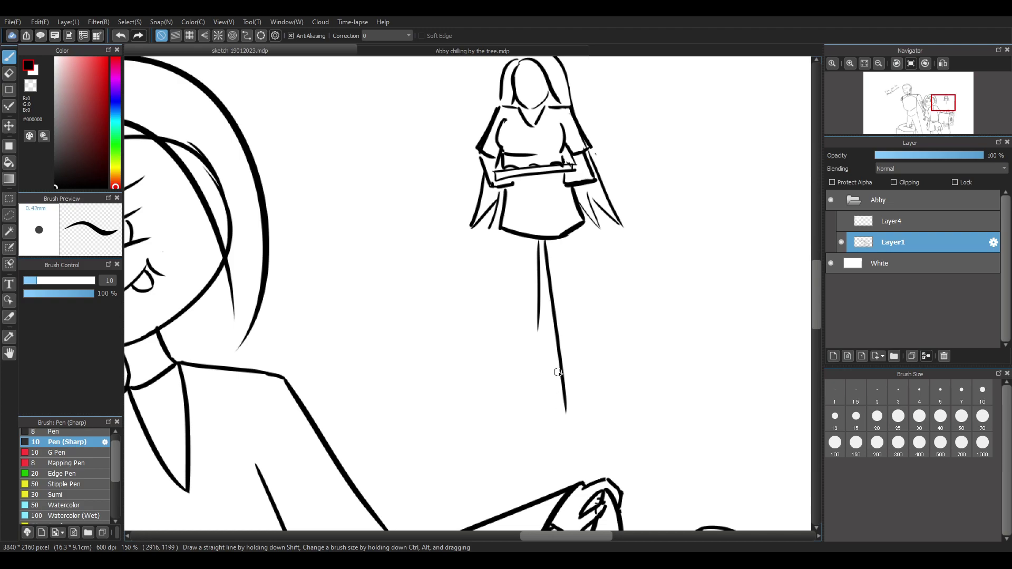
pyautogui.moveTo(538, 236); pyautogui.dragTo(539, 403)
pyautogui.hotkey('ctrl', 'z')
pyautogui.hotkey('ctrl', 'z')
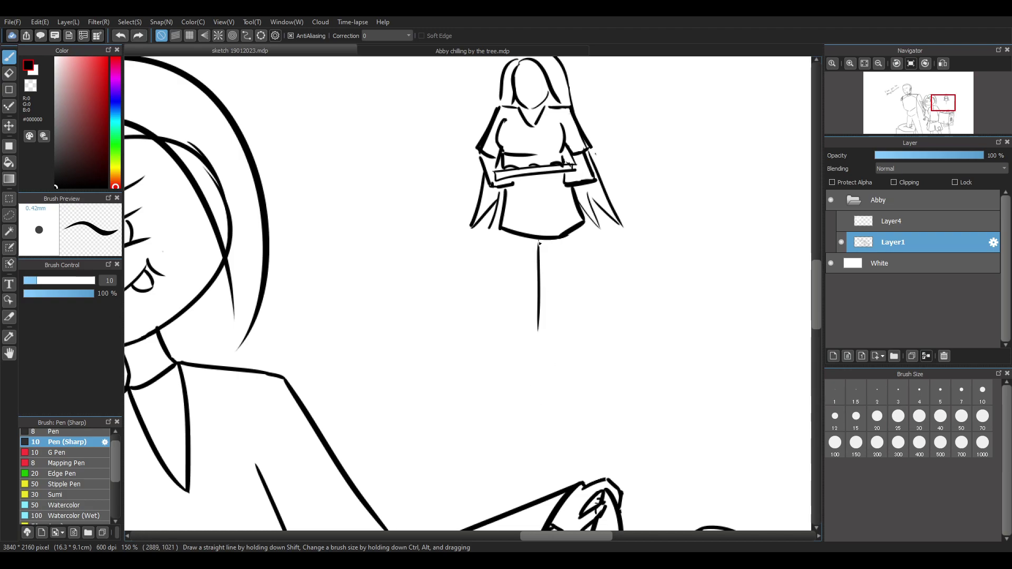
# Extend the vertical leg line downward and draw the second leg's inner line beside it
pyautogui.moveTo(539, 332); pyautogui.dragTo(537, 377)
pyautogui.moveTo(554, 295); pyautogui.dragTo(559, 364)
pyautogui.hotkey('ctrl', 'z')
pyautogui.moveTo(549, 242); pyautogui.dragTo(545, 337)
pyautogui.hotkey('ctrl', 'z')
pyautogui.hotkey('ctrl', 'z')
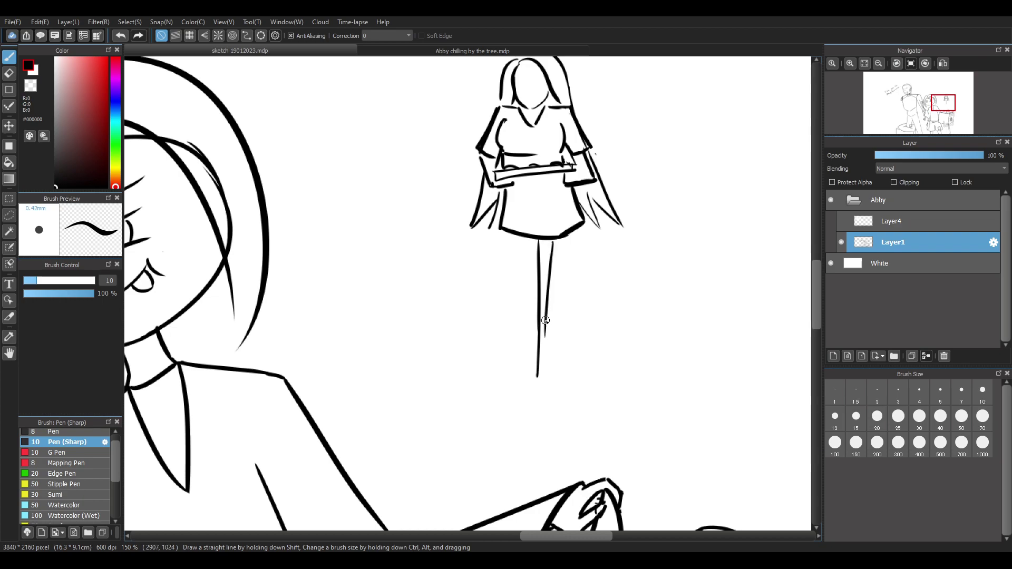
# Draw the outer lines of both legs down from the skirt hem and add two small pointed feet
pyautogui.moveTo(570, 237); pyautogui.dragTo(554, 352)
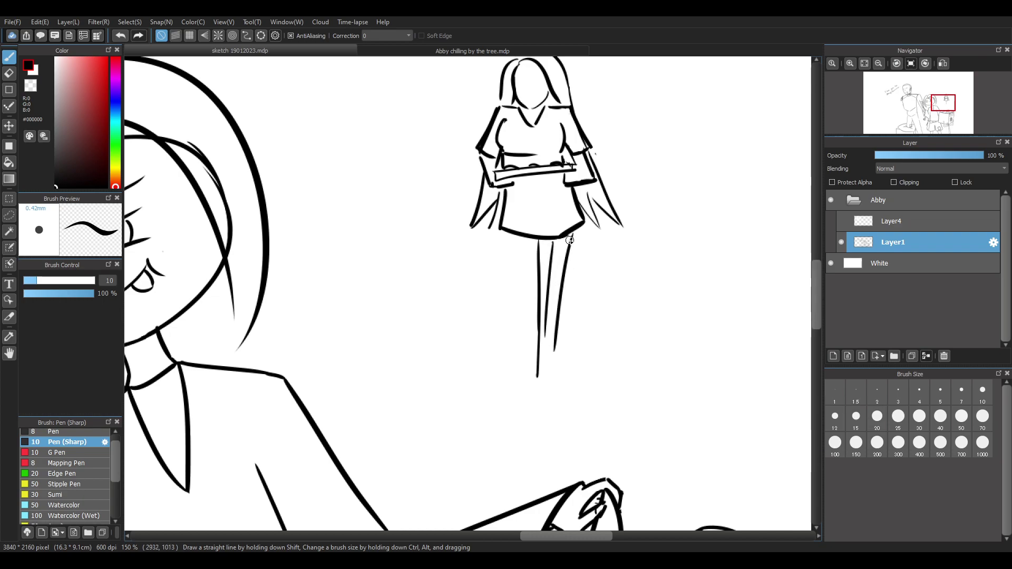
pyautogui.hotkey('ctrl', 'z')
pyautogui.moveTo(573, 235)
pyautogui.mouseDown()
pyautogui.moveTo(553, 348)
pyautogui.moveTo(568, 356)
pyautogui.mouseUp()
pyautogui.moveTo(513, 247)
pyautogui.mouseDown()
pyautogui.moveTo(533, 384)
pyautogui.moveTo(526, 291)
pyautogui.moveTo(531, 360)
pyautogui.mouseUp()
pyautogui.hotkey('ctrl', 'z')
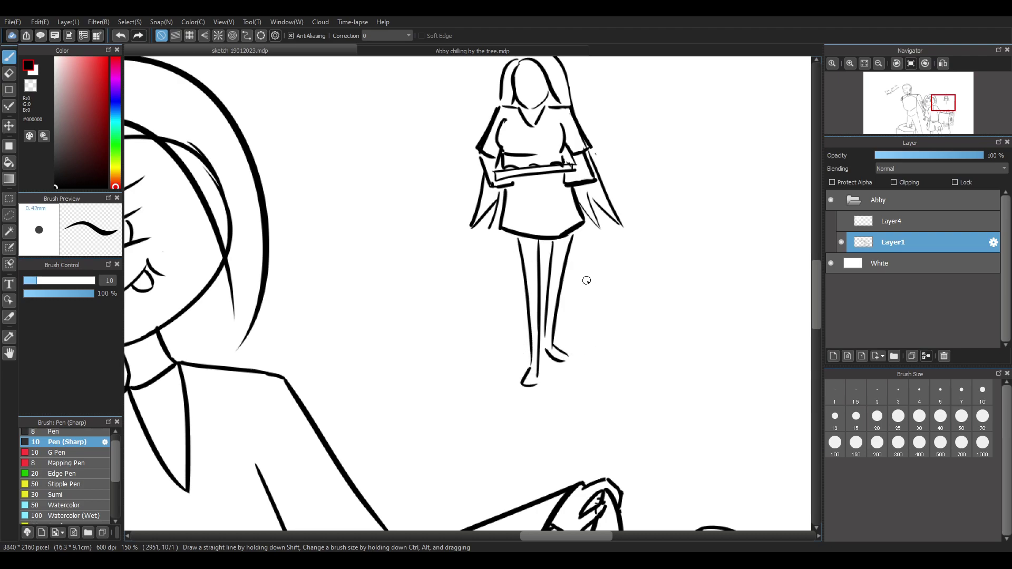
# Lasso the small woman, enlarge her with a transform and shift her slightly toward the girl
pyautogui.scroll(-3, 588, 282)
pyautogui.scroll(4, 589, 282)
pyautogui.scroll(-3, 589, 282)
pyautogui.scroll(3, 588, 282)
pyautogui.scroll(-2, 589, 282)
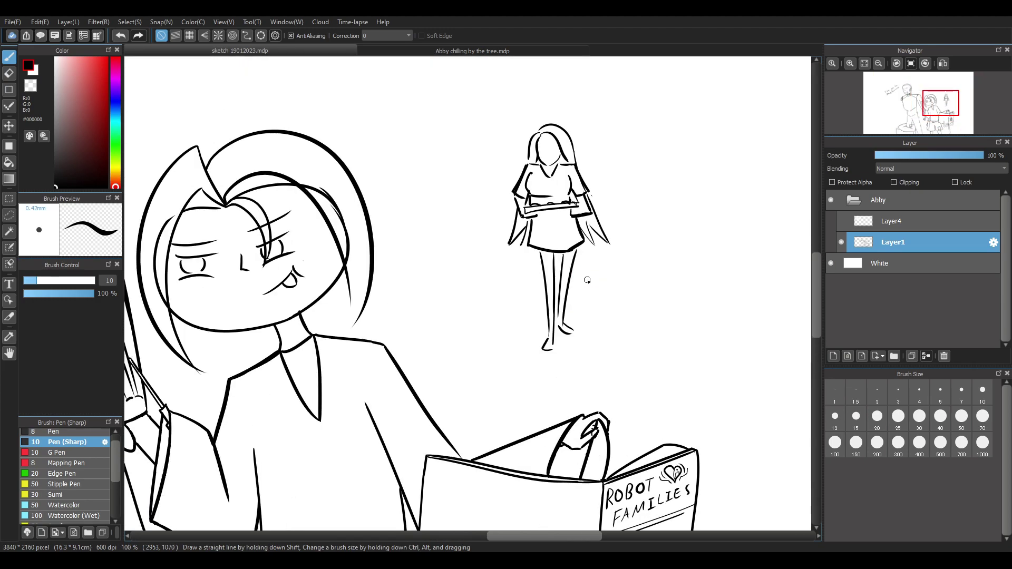
pyautogui.scroll(-3, 588, 281)
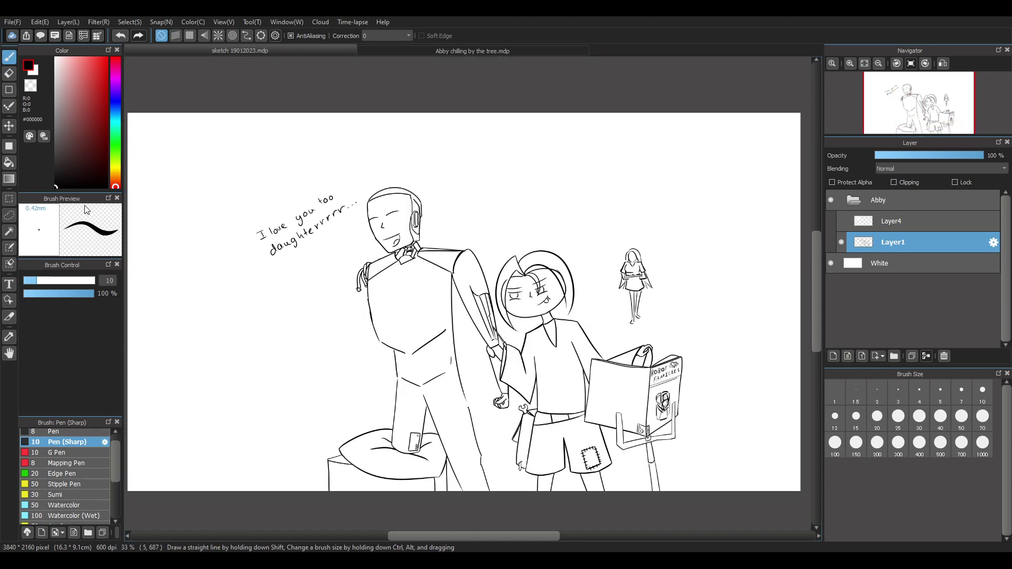
pyautogui.click(9, 215)
pyautogui.moveTo(611, 232)
pyautogui.mouseDown()
pyautogui.moveTo(615, 337)
pyautogui.moveTo(625, 224)
pyautogui.mouseUp()
pyautogui.hotkey('ctrl', 't')
pyautogui.moveTo(681, 198); pyautogui.dragTo(692, 161)
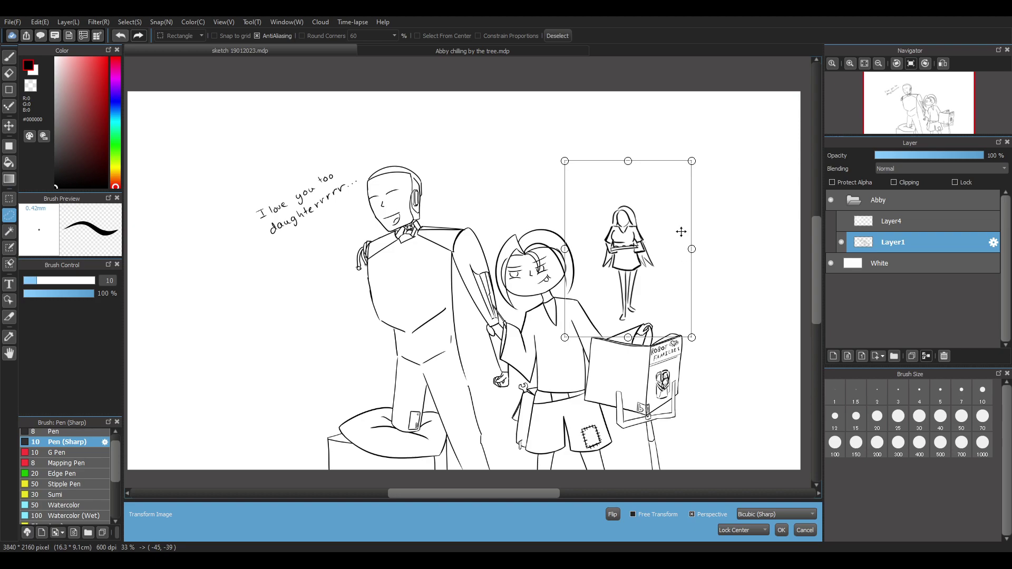
pyautogui.press('Return')
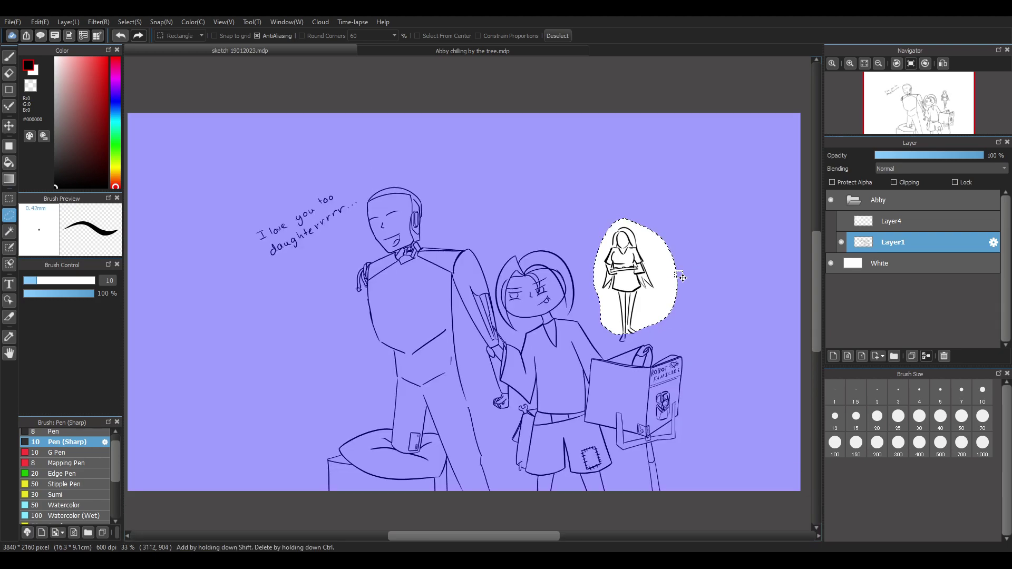
pyautogui.hotkey('ctrl', 't')
pyautogui.scroll(2, 682, 276)
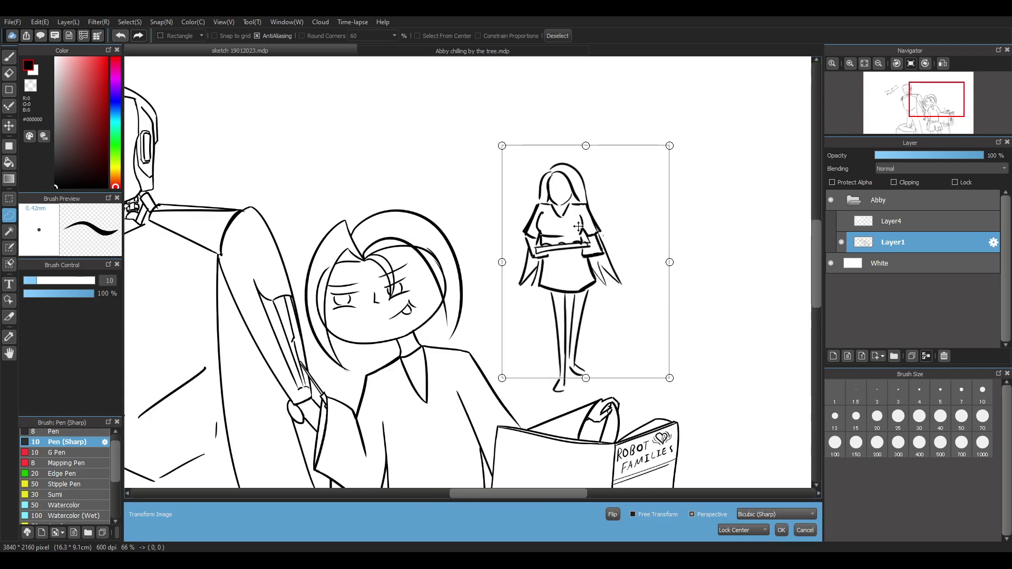
pyautogui.click(781, 530)
pyautogui.hotkey('ctrl', 't')
pyautogui.scroll(1, 616, 340)
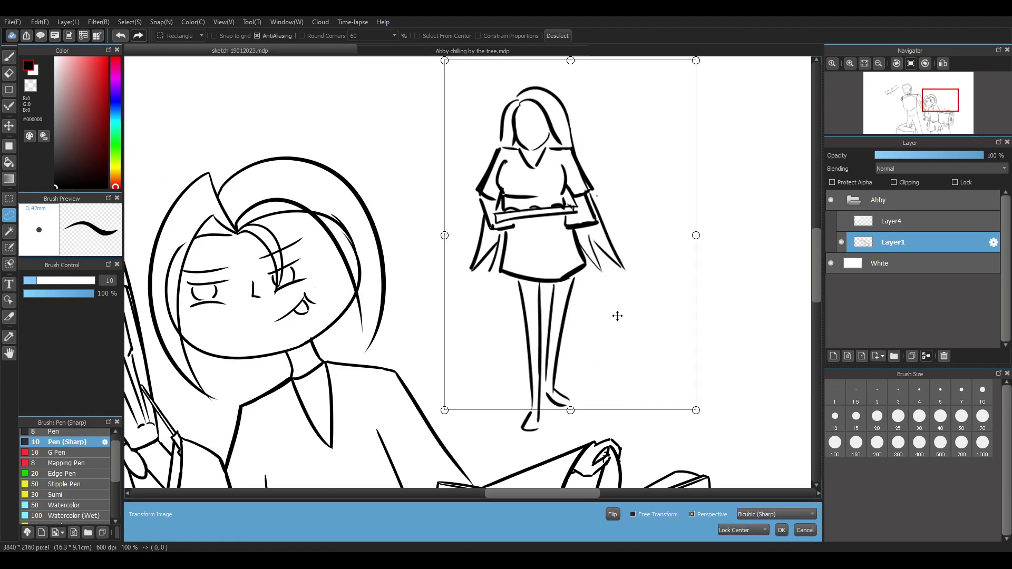
pyautogui.click(782, 530)
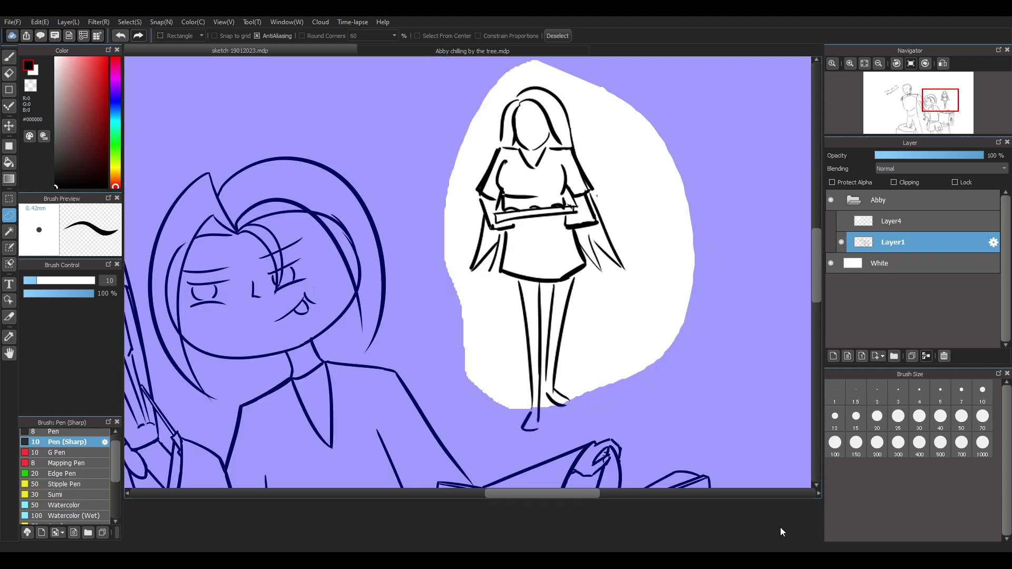
# Clear the selection around the enlarged woman
pyautogui.hotkey('ctrl', 'd')
pyautogui.press('b')
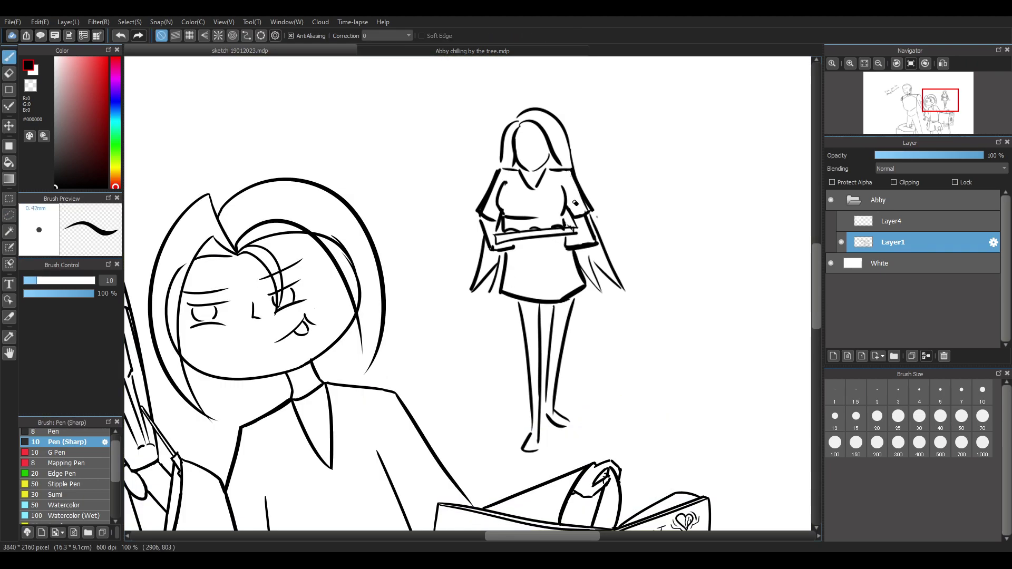
pyautogui.scroll(1, 589, 258)
pyautogui.scroll(-2, 581, 305)
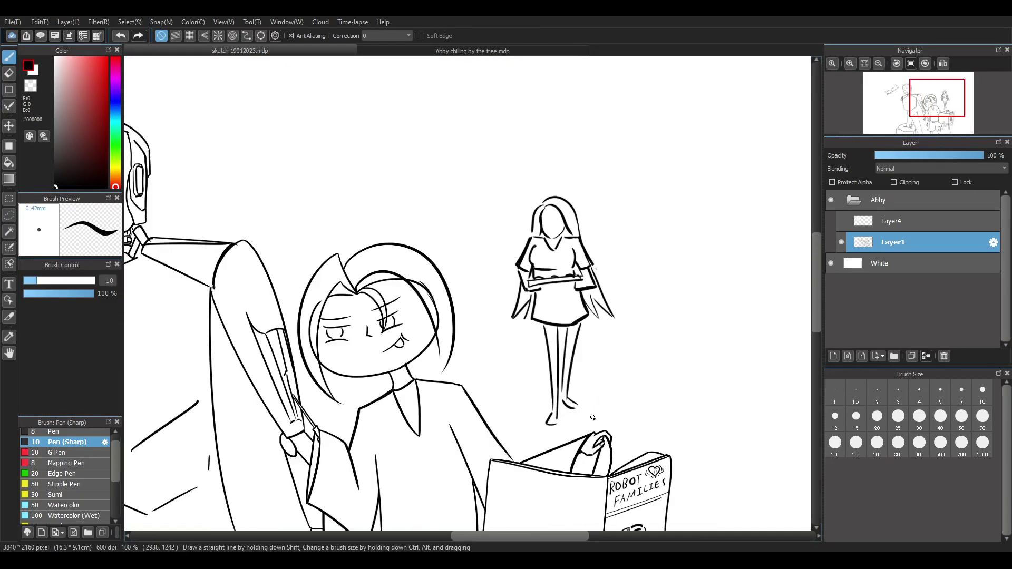
pyautogui.scroll(1, 592, 418)
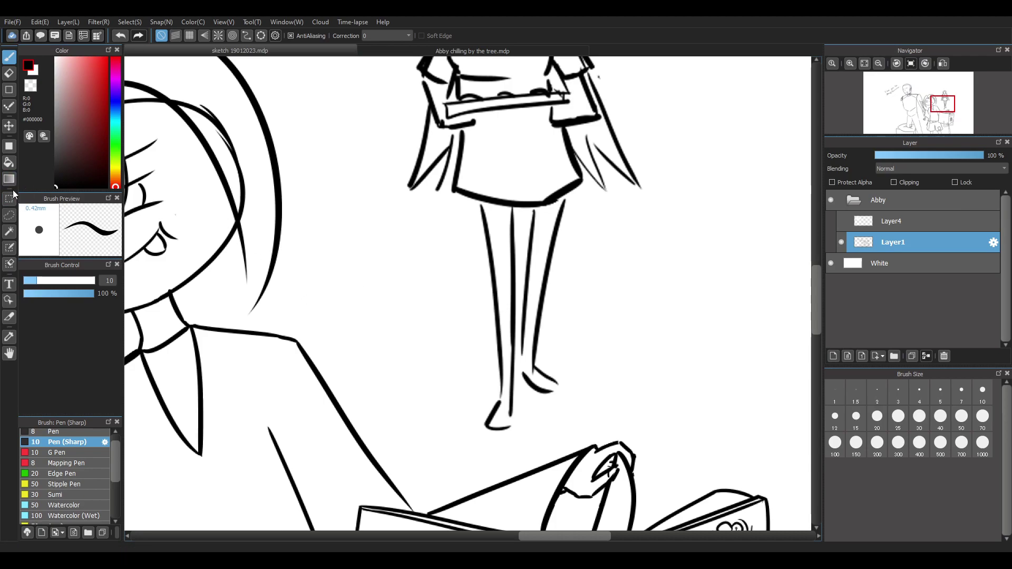
# Lasso the woman's legs below the skirt hem, shift them slightly toward the girl with a transform, and deselect
pyautogui.click(9, 215)
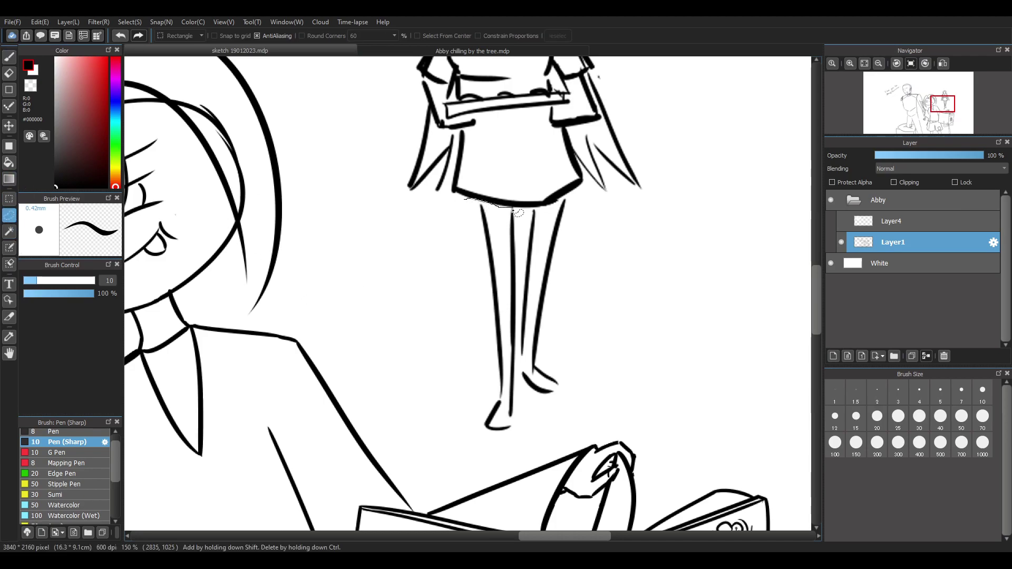
pyautogui.moveTo(565, 205); pyautogui.dragTo(577, 314)
pyautogui.moveTo(491, 459); pyautogui.dragTo(488, 456)
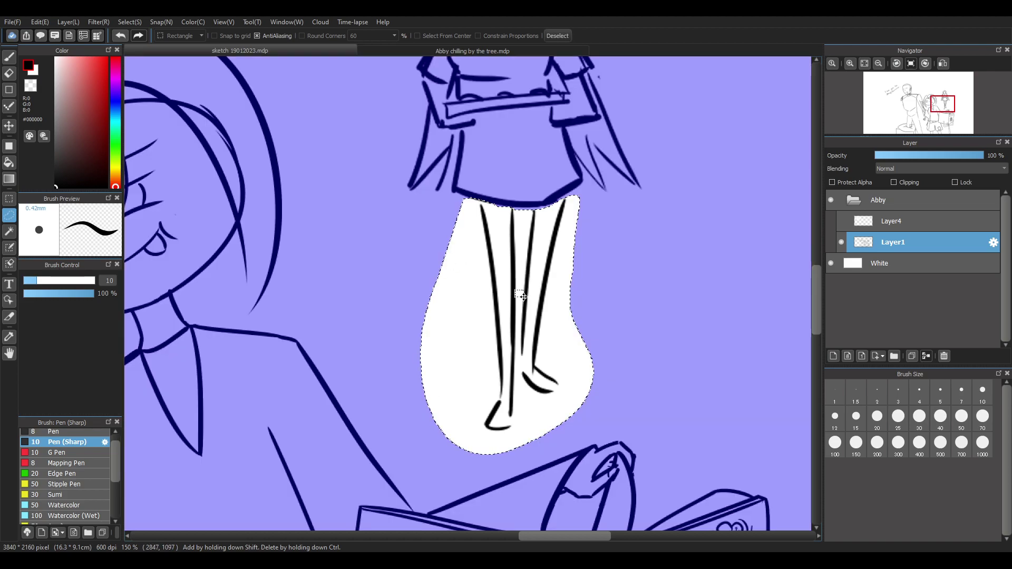
pyautogui.hotkey('ctrl', 't')
pyautogui.moveTo(546, 252); pyautogui.dragTo(540, 248)
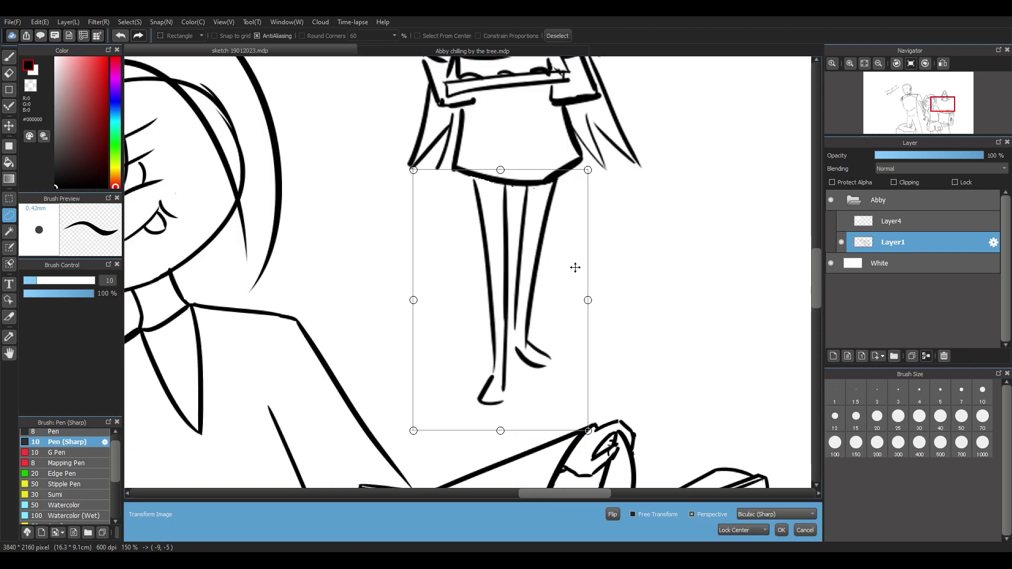
pyautogui.scroll(-3, 575, 268)
pyautogui.scroll(2, 590, 251)
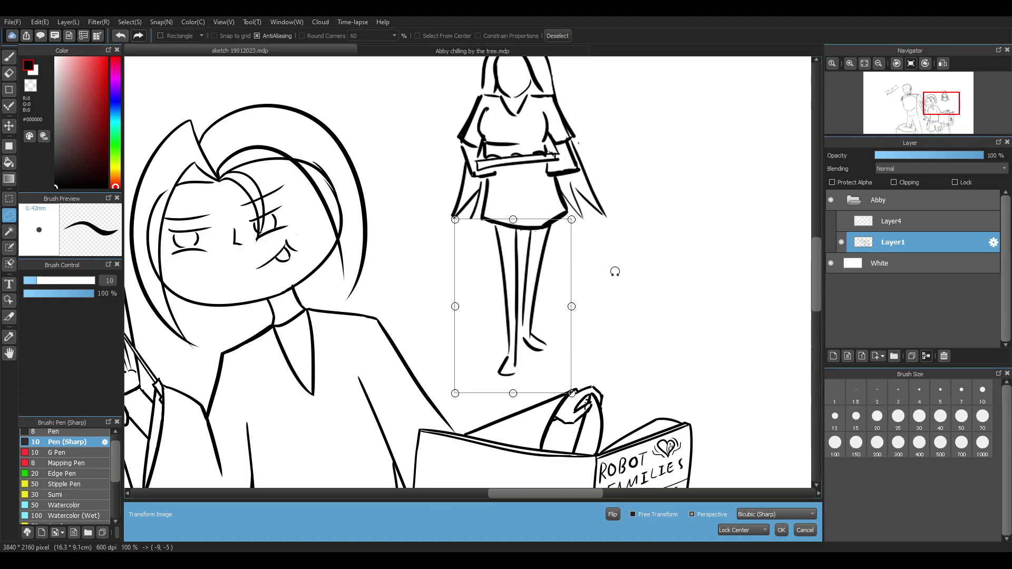
pyautogui.moveTo(524, 288); pyautogui.dragTo(519, 288)
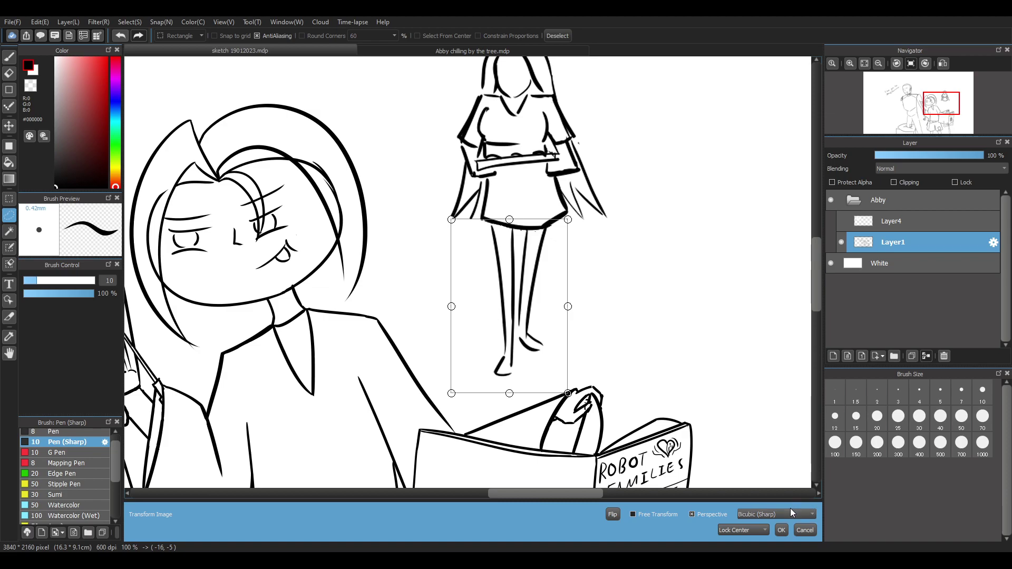
pyautogui.click(781, 529)
pyautogui.hotkey('ctrl', 'd')
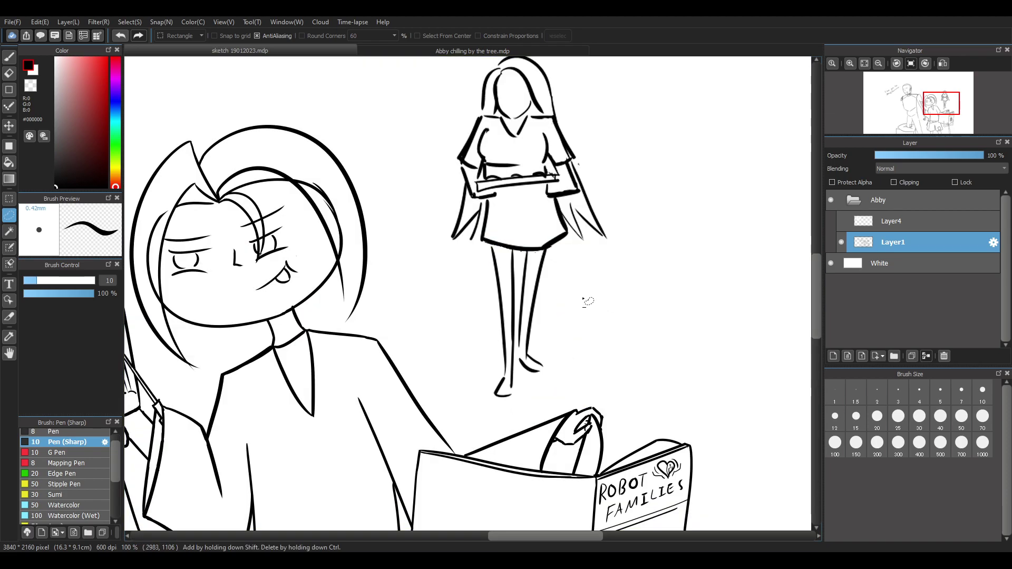
# Draw the inner line of the woman's forearm down to the tray's end on the side away from the girl
pyautogui.scroll(1, 535, 264)
pyautogui.scroll(-2, 563, 229)
pyautogui.scroll(4, 560, 227)
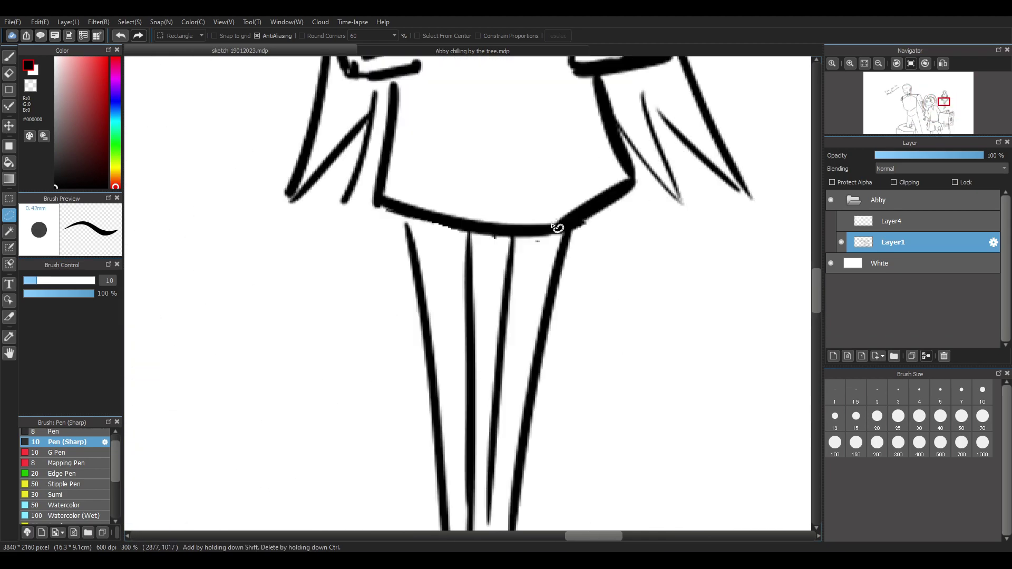
pyautogui.press('e')
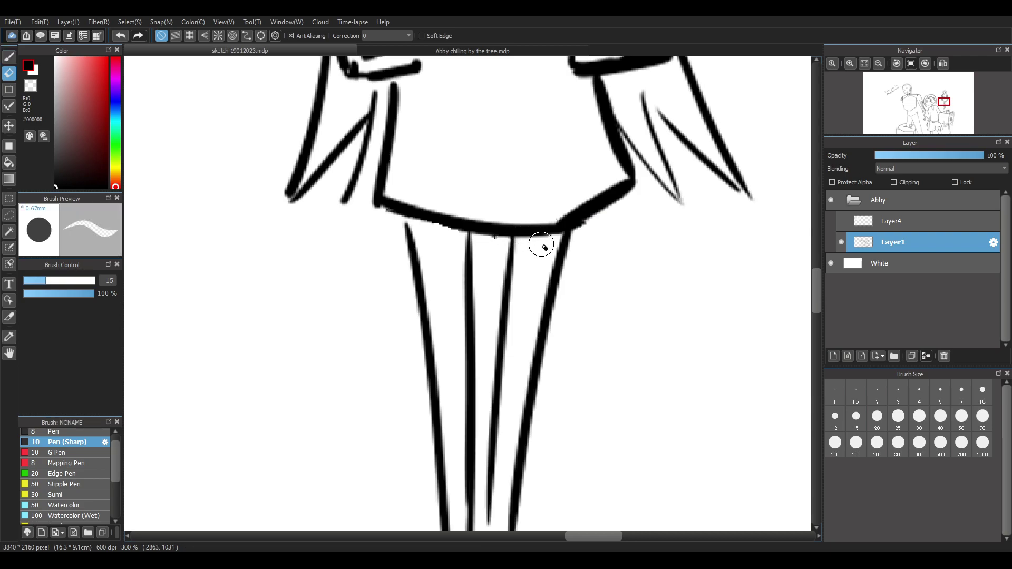
pyautogui.scroll(-7, 756, 90)
pyautogui.scroll(4, 725, 133)
pyautogui.scroll(-1, 685, 141)
pyautogui.scroll(3, 592, 262)
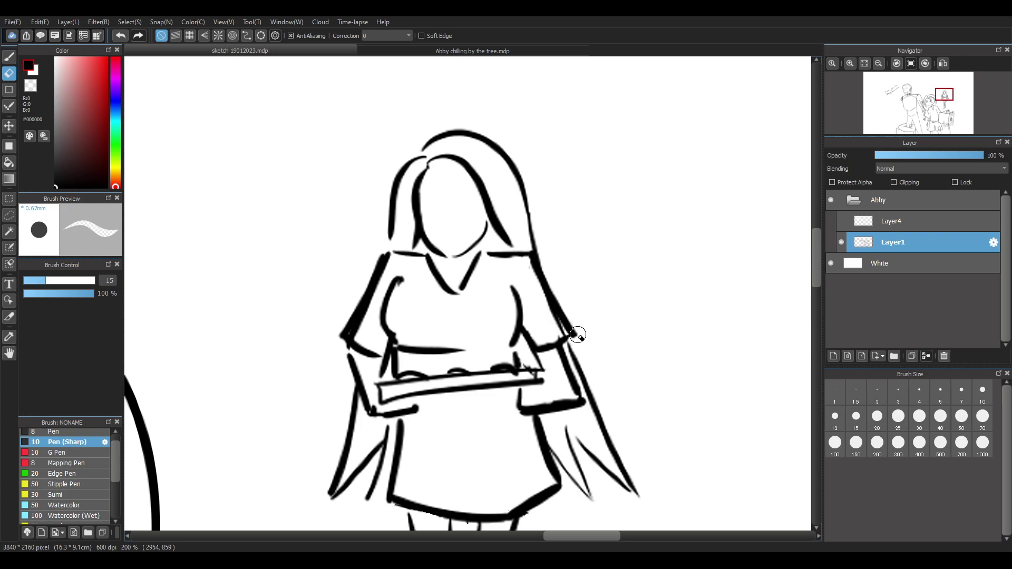
pyautogui.press('b')
pyautogui.moveTo(542, 361); pyautogui.dragTo(550, 380)
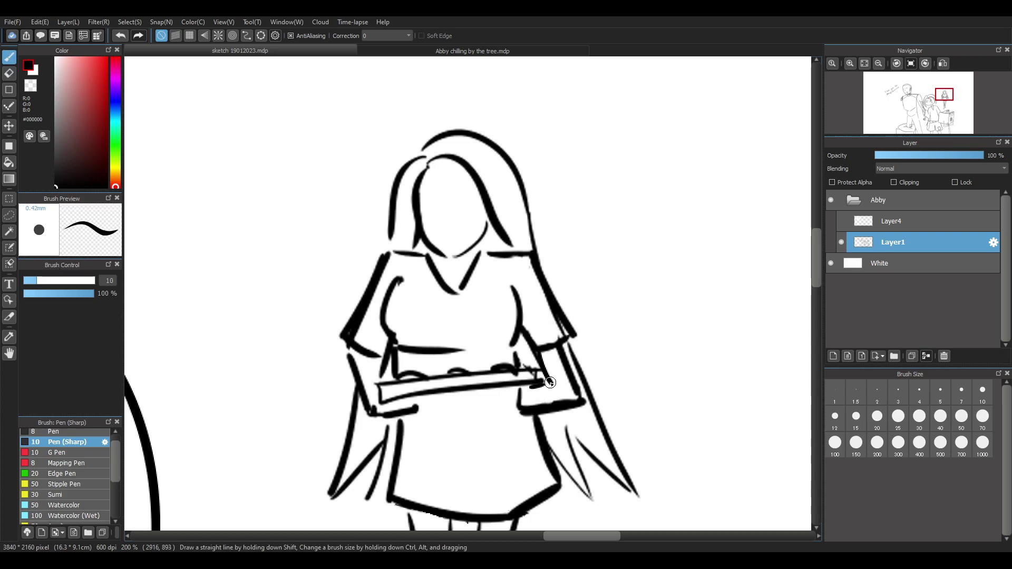
# Try curved outlines for a hand holding the tray from below on the side nearer the girl
pyautogui.scroll(1, 453, 347)
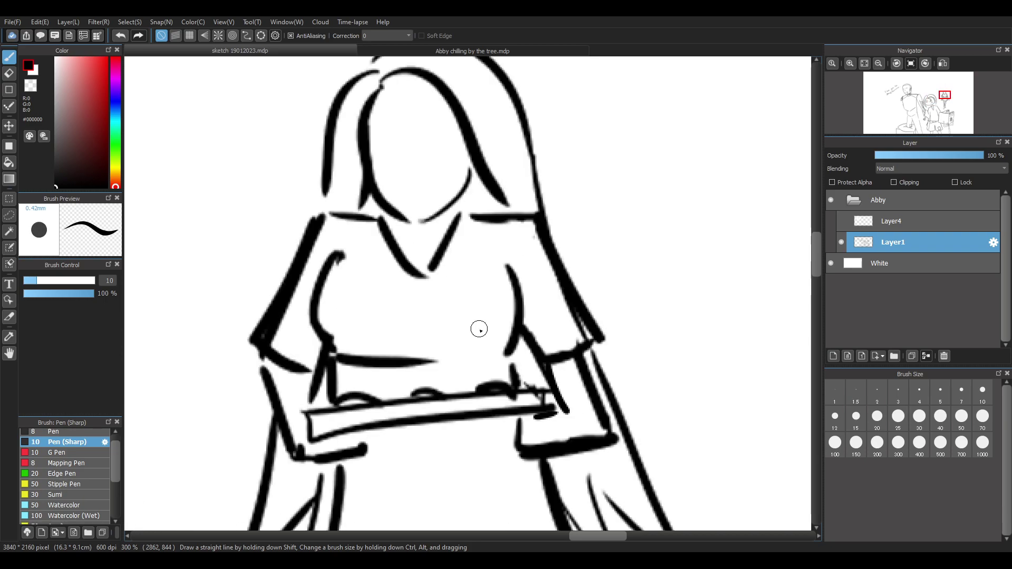
pyautogui.moveTo(309, 449)
pyautogui.mouseDown()
pyautogui.moveTo(316, 477)
pyautogui.moveTo(396, 472)
pyautogui.mouseUp()
pyautogui.moveTo(379, 433); pyautogui.dragTo(406, 486)
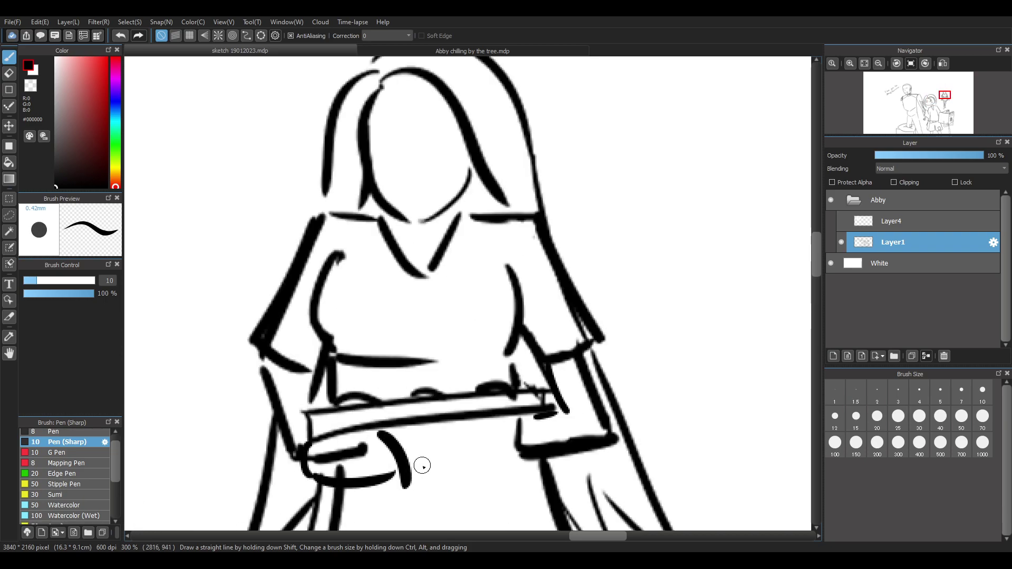
pyautogui.hotkey('ctrl', 'z')
pyautogui.hotkey('ctrl', 'z')
pyautogui.moveTo(319, 466); pyautogui.dragTo(391, 489)
pyautogui.moveTo(381, 430)
pyautogui.mouseDown()
pyautogui.moveTo(410, 484)
pyautogui.moveTo(407, 431)
pyautogui.mouseUp()
pyautogui.hotkey('ctrl', 'z')
pyautogui.hotkey('ctrl', 'z')
pyautogui.hotkey('ctrl', 'z')
pyautogui.moveTo(331, 480); pyautogui.dragTo(409, 465)
pyautogui.hotkey('ctrl', 'z')
# Draw two rounded hand outlines beneath the tray, one at each end
pyautogui.scroll(-5, 553, 375)
pyautogui.scroll(7, 522, 385)
pyautogui.scroll(-4, 559, 401)
pyautogui.scroll(3, 661, 436)
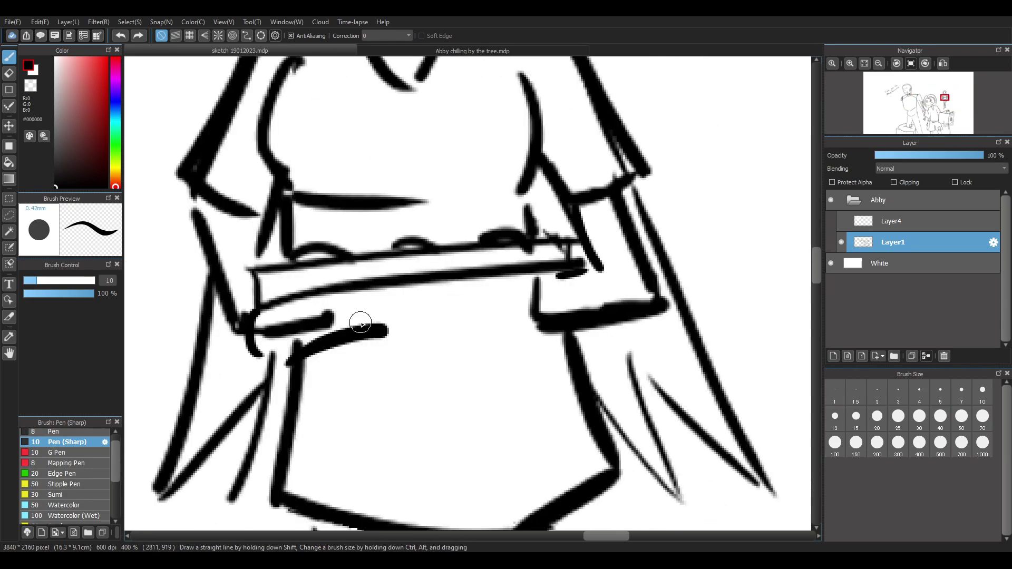
pyautogui.moveTo(261, 356)
pyautogui.mouseDown()
pyautogui.moveTo(315, 346)
pyautogui.moveTo(270, 361)
pyautogui.moveTo(361, 361)
pyautogui.moveTo(377, 372)
pyautogui.moveTo(379, 294)
pyautogui.mouseUp()
pyautogui.hotkey('ctrl', 'z')
pyautogui.hotkey('ctrl', 'z')
pyautogui.moveTo(491, 281)
pyautogui.mouseDown()
pyautogui.moveTo(487, 360)
pyautogui.moveTo(594, 332)
pyautogui.mouseUp()
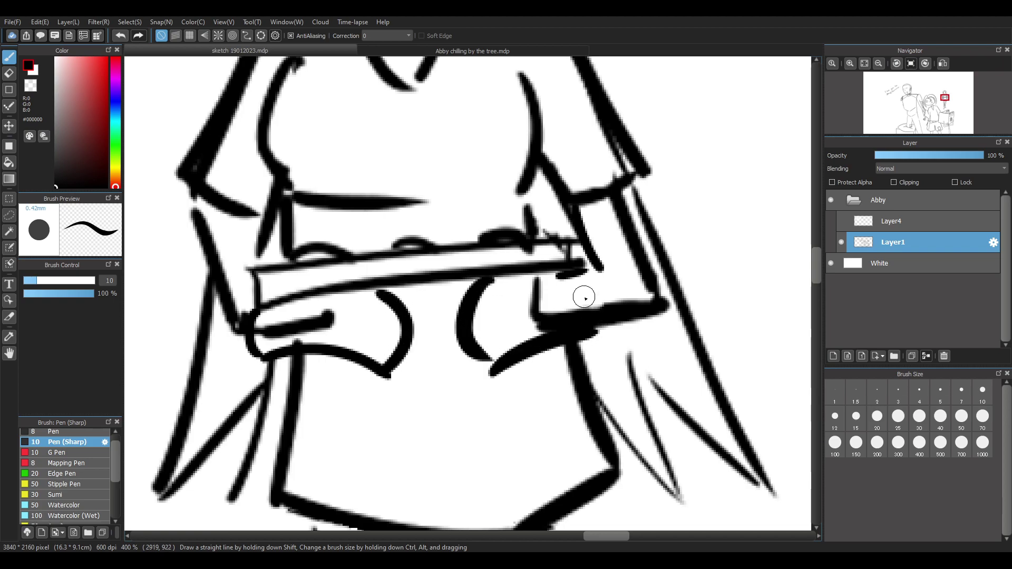
pyautogui.moveTo(581, 273); pyautogui.dragTo(590, 331)
# Erase the old sleeve lines inside both hands and tidy the pointed corners of the hand outlines
pyautogui.press('e')
pyautogui.moveTo(327, 319)
pyautogui.mouseDown()
pyautogui.moveTo(271, 327)
pyautogui.moveTo(332, 316)
pyautogui.moveTo(355, 325)
pyautogui.mouseUp()
pyautogui.click(398, 386)
pyautogui.moveTo(459, 373)
pyautogui.mouseDown()
pyautogui.moveTo(507, 377)
pyautogui.moveTo(473, 352)
pyautogui.moveTo(510, 366)
pyautogui.mouseUp()
pyautogui.press('b')
pyautogui.hotkey('ctrl', 'z')
pyautogui.press('e')
pyautogui.moveTo(533, 296)
pyautogui.mouseDown()
pyautogui.moveTo(529, 322)
pyautogui.moveTo(536, 290)
pyautogui.moveTo(548, 300)
pyautogui.moveTo(528, 321)
pyautogui.moveTo(548, 320)
pyautogui.mouseUp()
pyautogui.press('p')
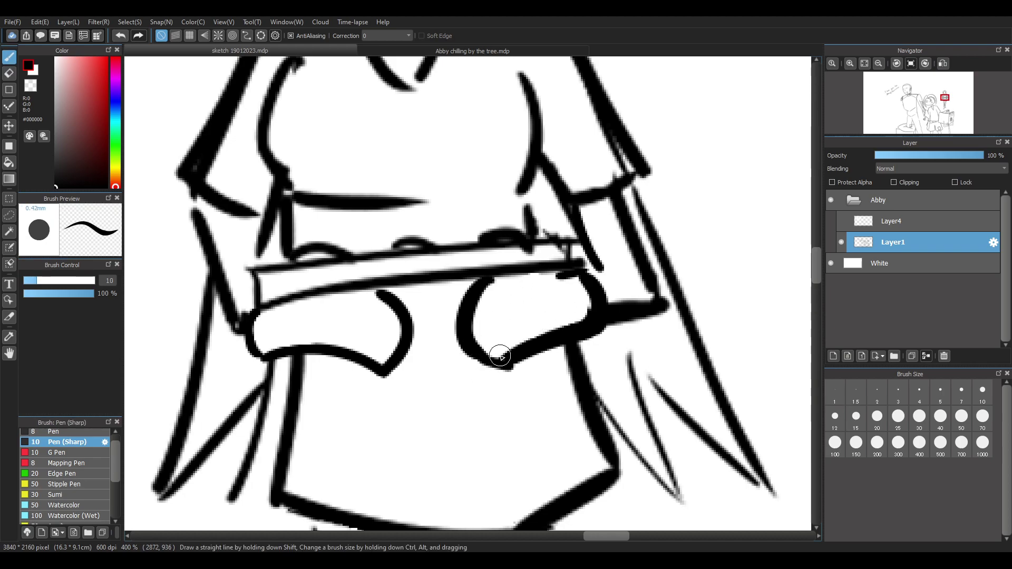
# Erase the stray marks at the tray's far end and connect the torso's side line down to the tray
pyautogui.press('e')
pyautogui.moveTo(565, 248)
pyautogui.mouseDown()
pyautogui.moveTo(575, 256)
pyautogui.moveTo(542, 226)
pyautogui.moveTo(553, 227)
pyautogui.mouseUp()
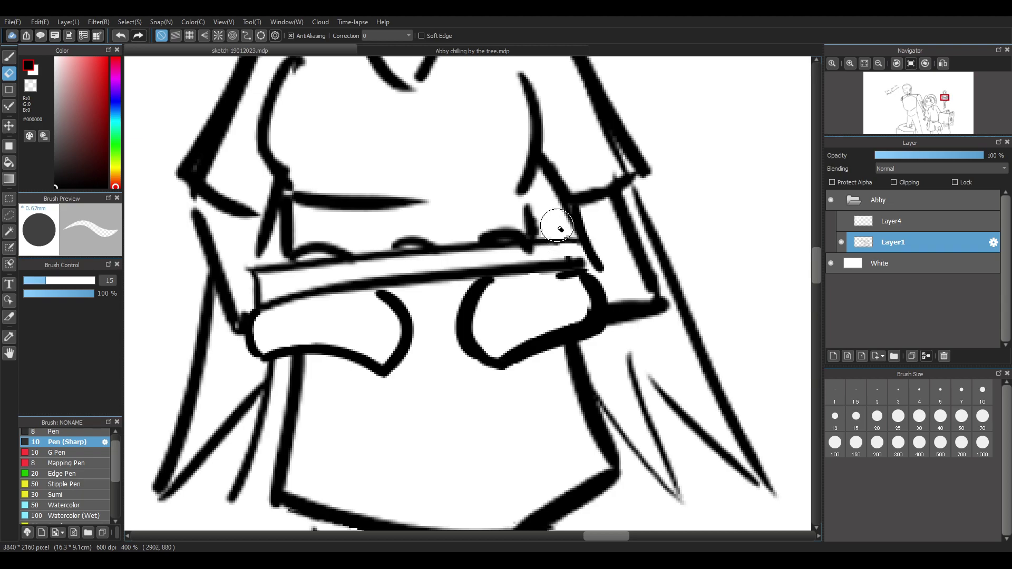
pyautogui.press('p')
pyautogui.moveTo(525, 195); pyautogui.dragTo(530, 228)
pyautogui.moveTo(520, 194); pyautogui.dragTo(510, 201)
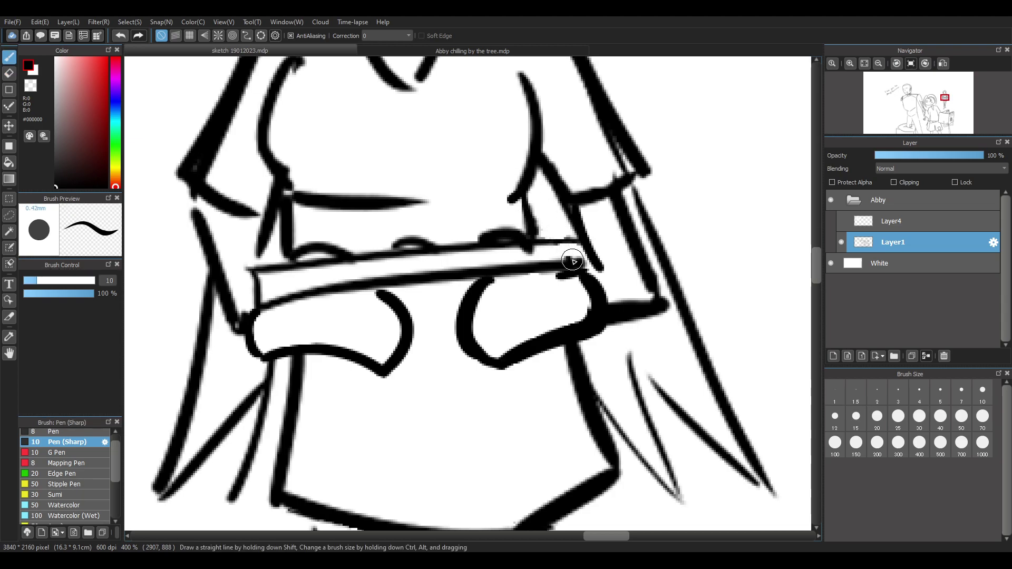
# Try long hair strands sweeping from the parting down across the woman's face
pyautogui.scroll(-6, 626, 303)
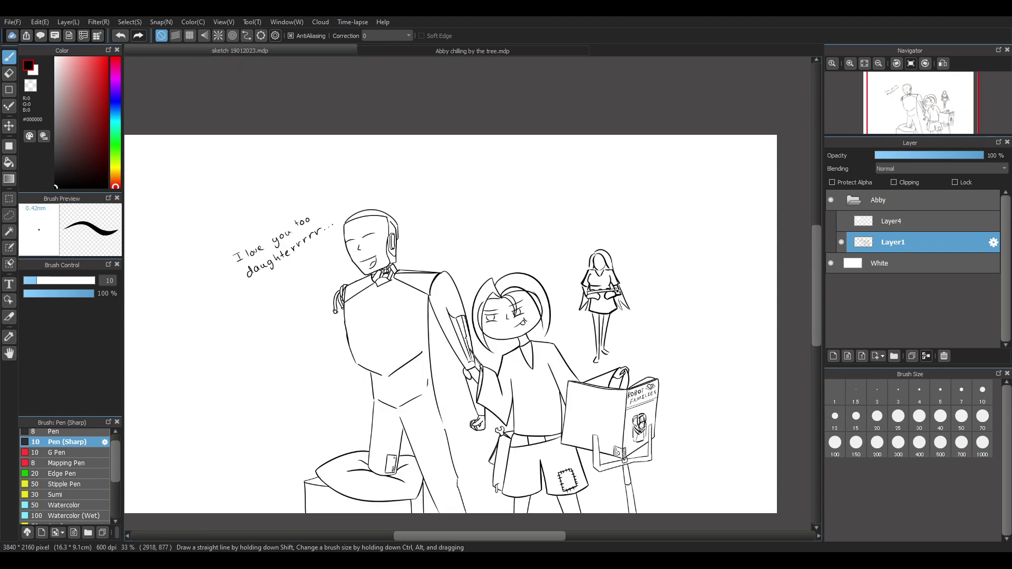
pyautogui.scroll(4, 599, 310)
pyautogui.scroll(2, 599, 309)
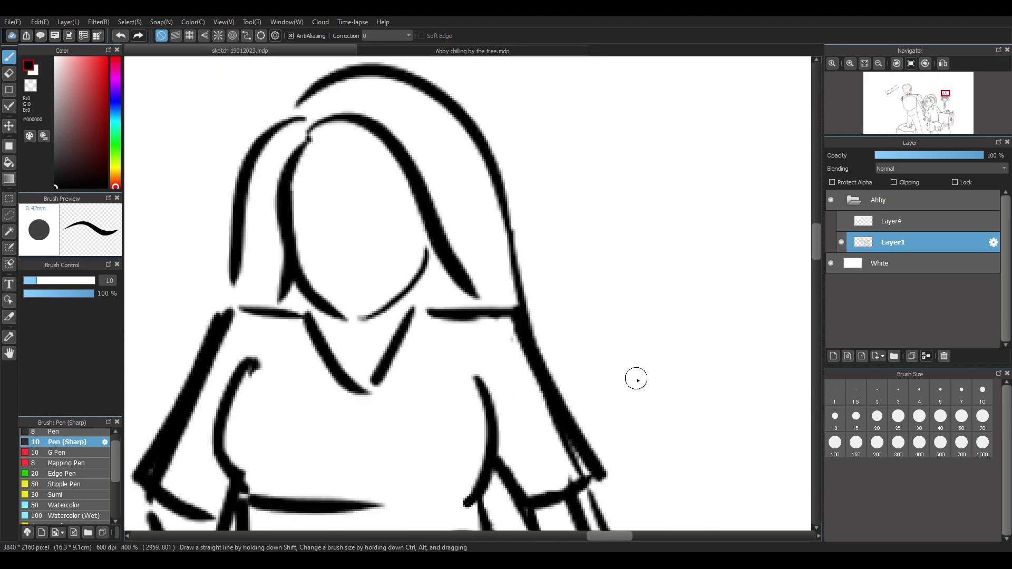
pyautogui.moveTo(317, 139)
pyautogui.mouseDown()
pyautogui.moveTo(339, 260)
pyautogui.moveTo(366, 309)
pyautogui.mouseUp()
pyautogui.hotkey('ctrl', 'z')
pyautogui.moveTo(316, 141); pyautogui.dragTo(362, 317)
pyautogui.hotkey('ctrl', 'z')
pyautogui.moveTo(316, 140); pyautogui.dragTo(402, 323)
pyautogui.hotkey('ctrl', 'z')
pyautogui.moveTo(315, 143)
pyautogui.mouseDown()
pyautogui.moveTo(354, 241)
pyautogui.moveTo(325, 140)
pyautogui.moveTo(427, 268)
pyautogui.mouseUp()
pyautogui.hotkey('ctrl', 'z')
pyautogui.hotkey('ctrl', 'z')
pyautogui.moveTo(308, 138); pyautogui.dragTo(424, 223)
pyautogui.hotkey('ctrl', 'z')
# Try short hair strands from the parting along the inner edge of the face
pyautogui.moveTo(313, 155)
pyautogui.mouseDown()
pyautogui.moveTo(277, 258)
pyautogui.moveTo(312, 190)
pyautogui.moveTo(300, 257)
pyautogui.mouseUp()
pyautogui.hotkey('ctrl', 'z')
pyautogui.moveTo(311, 141); pyautogui.dragTo(293, 221)
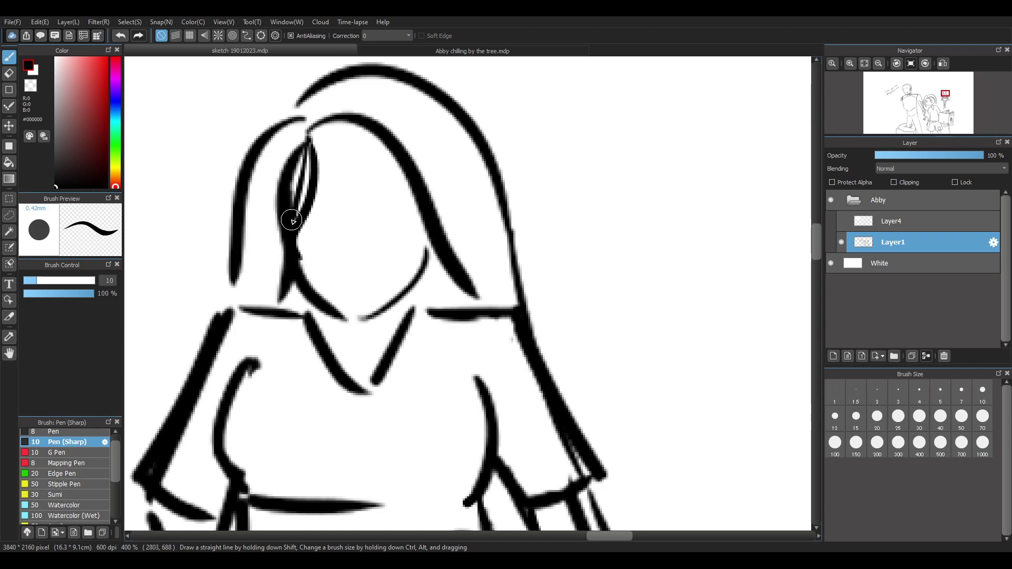
pyautogui.hotkey('ctrl', 'z')
pyautogui.hotkey('ctrl', 'z')
pyautogui.hotkey('ctrl', 'z')
# Try a short fringe line over the forehead, just inside the existing hairline
pyautogui.moveTo(315, 138); pyautogui.dragTo(401, 199)
pyautogui.hotkey('ctrl', 'z')
pyautogui.moveTo(312, 136); pyautogui.dragTo(375, 165)
pyautogui.hotkey('ctrl', 'z')
pyautogui.moveTo(335, 131); pyautogui.dragTo(398, 215)
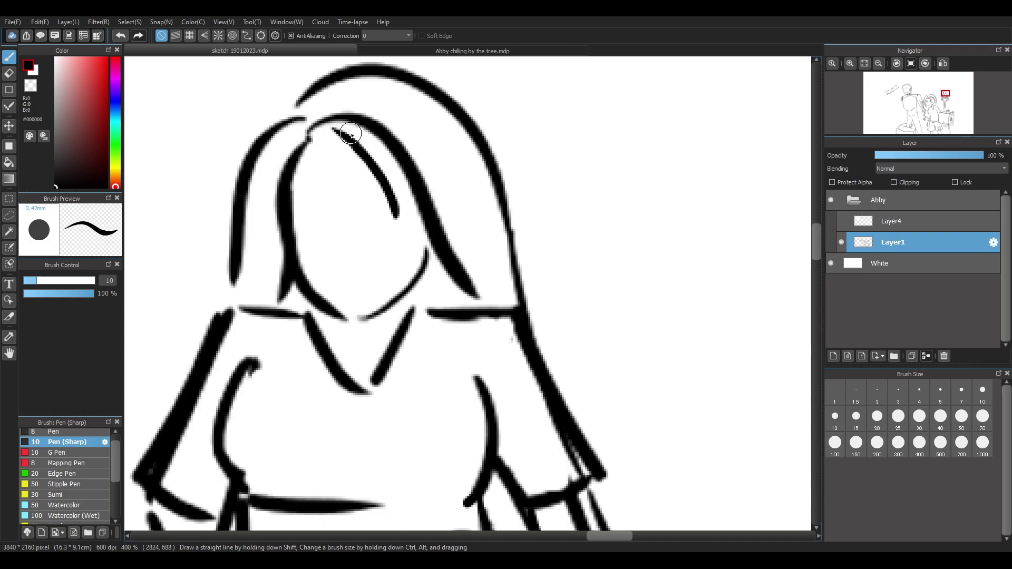
pyautogui.hotkey('ctrl', 'z')
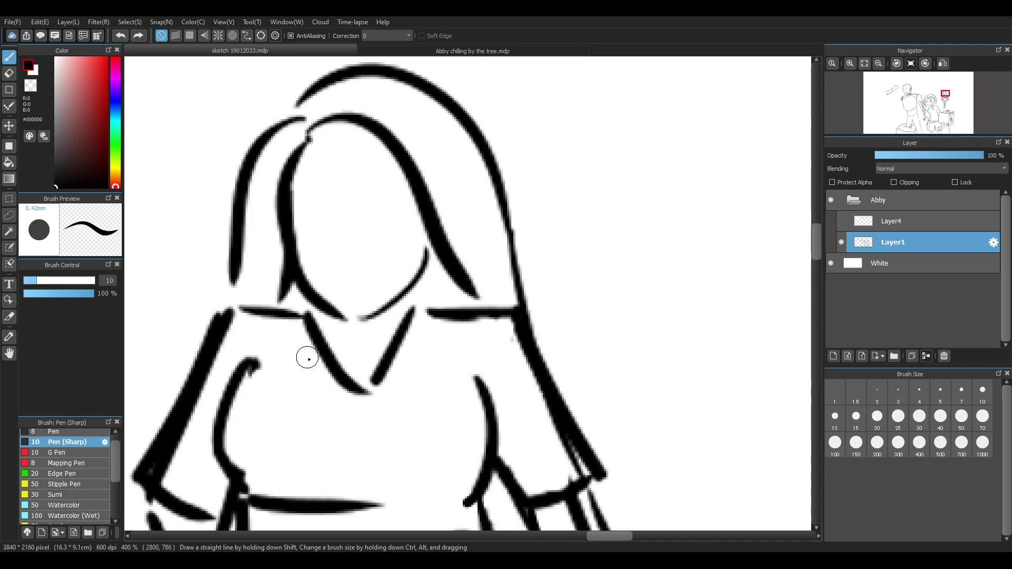
# Erase the woman's jawline and redraw it as a pointed chin with two short neck marks below
pyautogui.press('e')
pyautogui.moveTo(317, 294)
pyautogui.mouseDown()
pyautogui.moveTo(352, 319)
pyautogui.moveTo(305, 291)
pyautogui.moveTo(357, 328)
pyautogui.moveTo(417, 273)
pyautogui.mouseUp()
pyautogui.press('p')
pyautogui.moveTo(295, 251); pyautogui.dragTo(368, 302)
pyautogui.hotkey('ctrl', 'z')
pyautogui.moveTo(293, 254)
pyautogui.mouseDown()
pyautogui.moveTo(319, 290)
pyautogui.moveTo(363, 316)
pyautogui.mouseUp()
pyautogui.hotkey('ctrl', 'z')
pyautogui.moveTo(299, 248)
pyautogui.mouseDown()
pyautogui.moveTo(361, 317)
pyautogui.moveTo(426, 245)
pyautogui.mouseUp()
pyautogui.moveTo(338, 291); pyautogui.dragTo(380, 322)
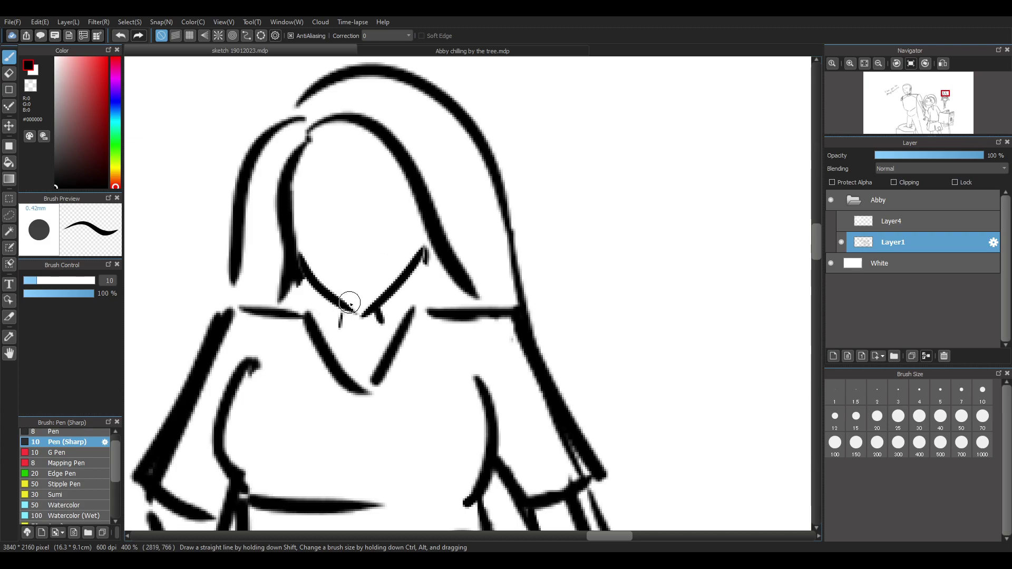
# Lasso the woman's head and hair and raise them above the shoulders with a transform
pyautogui.press('e')
pyautogui.scroll(-5, 442, 245)
pyautogui.scroll(4, 442, 245)
pyautogui.click(9, 215)
pyautogui.moveTo(385, 126); pyautogui.dragTo(353, 270)
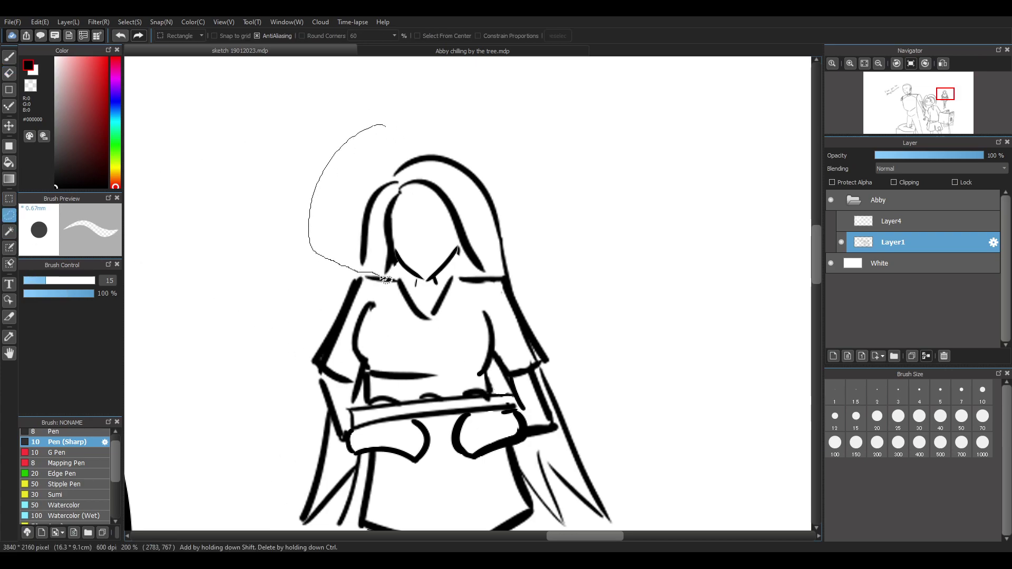
pyautogui.moveTo(569, 244); pyautogui.dragTo(482, 163)
pyautogui.hotkey('ctrl', 't')
pyautogui.moveTo(461, 233)
pyautogui.mouseDown()
pyautogui.moveTo(460, 204)
pyautogui.moveTo(473, 204)
pyautogui.mouseUp()
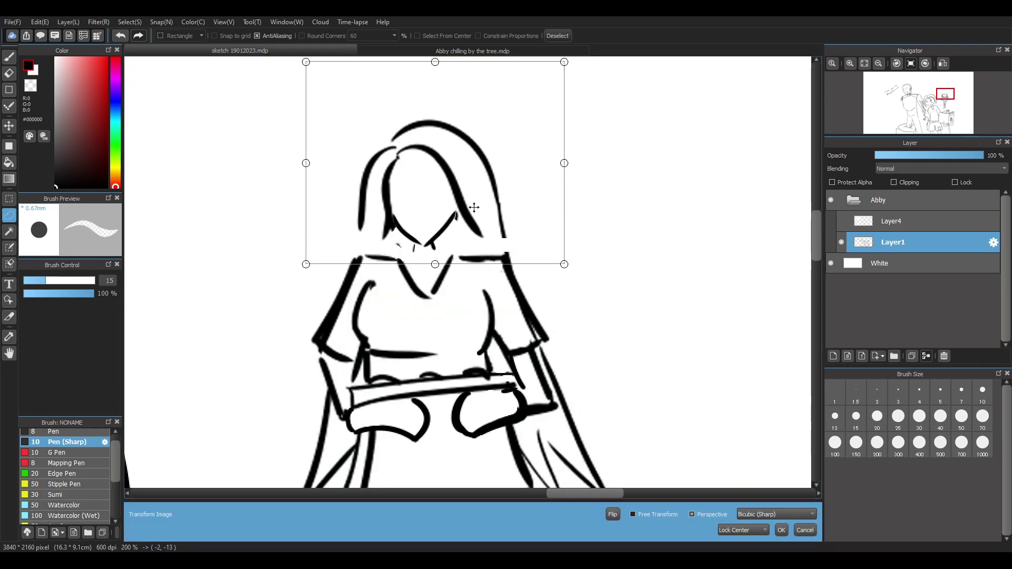
# Enlarge the head slightly, position it above the neckline, apply the transform and deselect
pyautogui.moveTo(565, 63); pyautogui.dragTo(572, 57)
pyautogui.moveTo(573, 270); pyautogui.dragTo(583, 279)
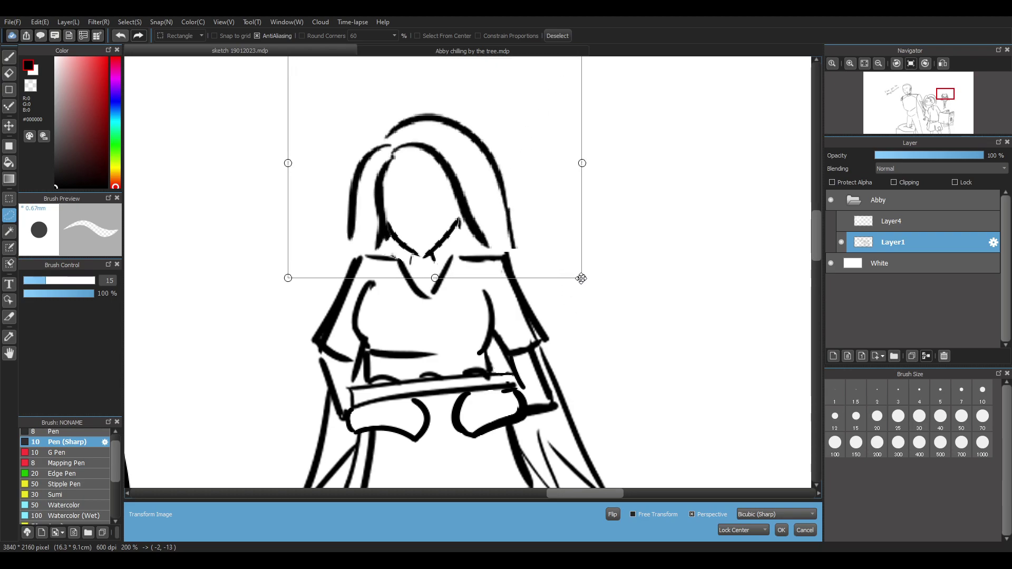
pyautogui.moveTo(554, 232); pyautogui.dragTo(556, 233)
pyautogui.scroll(-3, 556, 233)
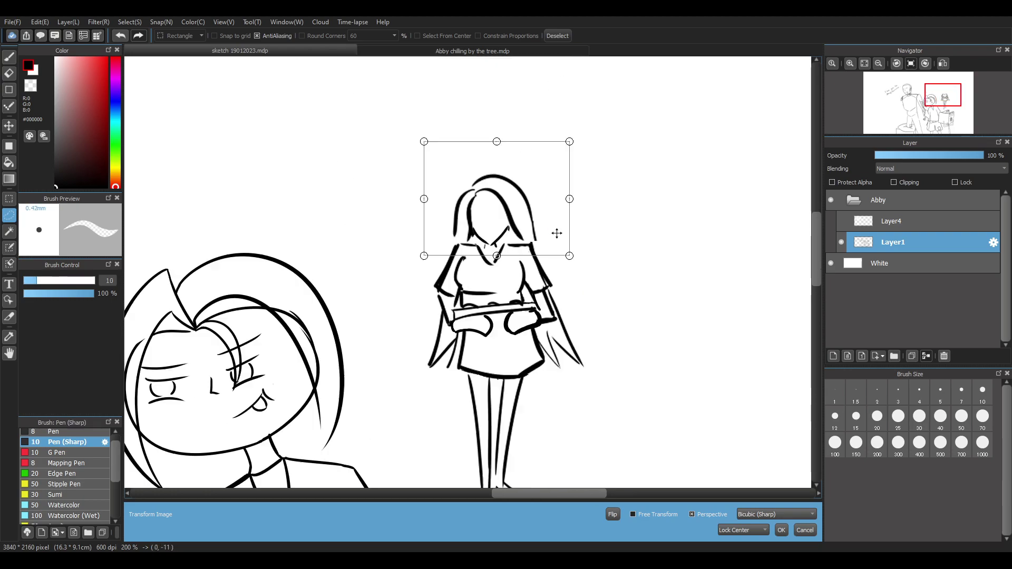
pyautogui.scroll(2, 564, 227)
pyautogui.moveTo(498, 261); pyautogui.dragTo(498, 253)
pyautogui.moveTo(563, 144); pyautogui.dragTo(557, 149)
pyautogui.moveTo(527, 198); pyautogui.dragTo(528, 197)
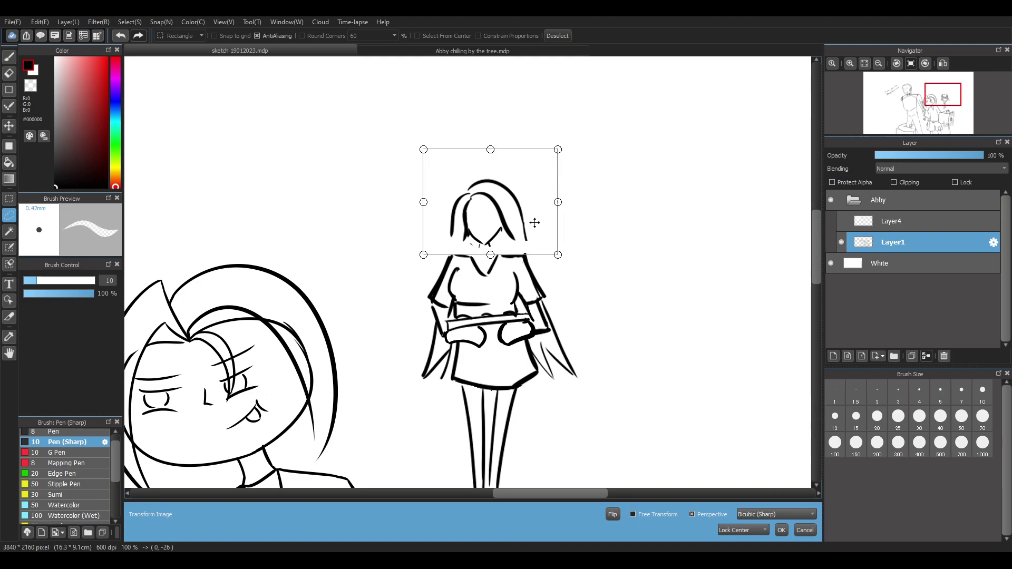
pyautogui.press('Return')
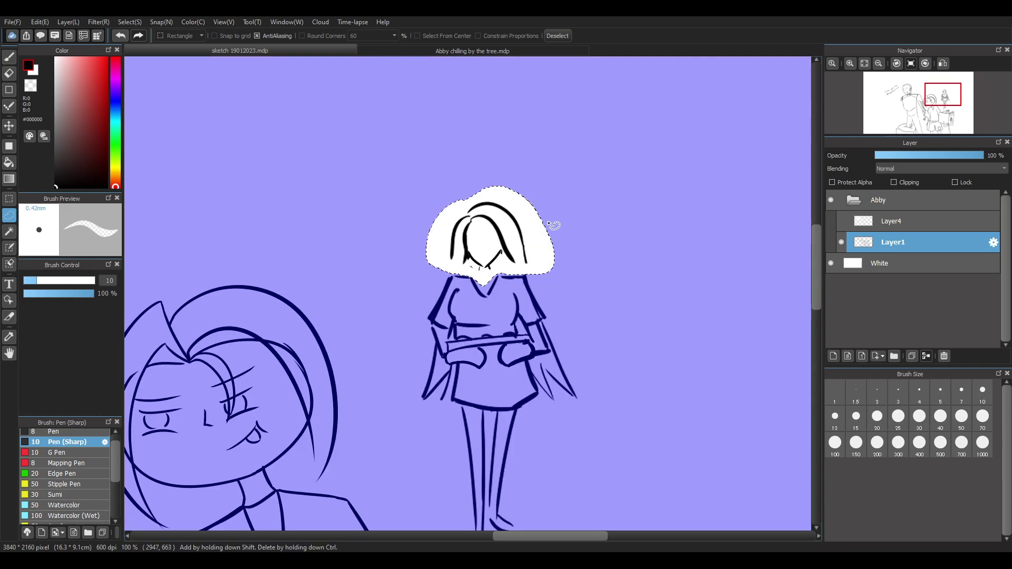
pyautogui.hotkey('ctrl', 'd')
# Draw the two sides of the neck from the chin down and join the base to the neckline
pyautogui.scroll(3, 458, 274)
pyautogui.press('b')
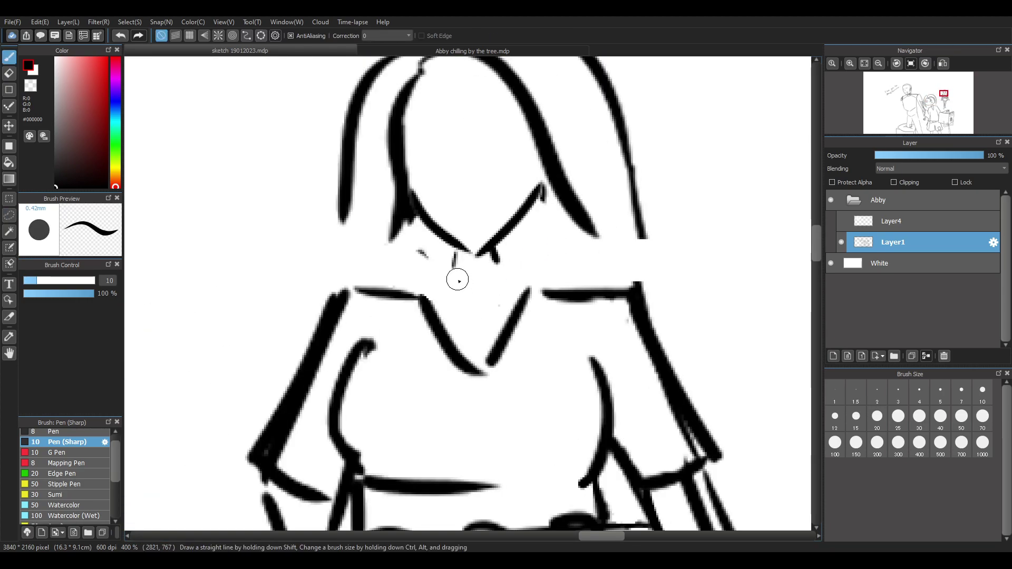
pyautogui.moveTo(453, 246); pyautogui.dragTo(446, 299)
pyautogui.moveTo(493, 249); pyautogui.dragTo(501, 294)
pyautogui.moveTo(430, 302); pyautogui.dragTo(442, 296)
# Extend the outer hair lines down to both shoulders and lengthen the inner strand beside the face
pyautogui.moveTo(347, 211); pyautogui.dragTo(323, 308)
pyautogui.hotkey('ctrl', 'z')
pyautogui.moveTo(348, 204); pyautogui.dragTo(341, 290)
pyautogui.moveTo(408, 222)
pyautogui.mouseDown()
pyautogui.moveTo(412, 290)
pyautogui.moveTo(400, 295)
pyautogui.mouseUp()
pyautogui.hotkey('ctrl', 'z')
pyautogui.hotkey('ctrl', 'z')
pyautogui.moveTo(403, 201)
pyautogui.mouseDown()
pyautogui.moveTo(396, 290)
pyautogui.moveTo(389, 278)
pyautogui.mouseUp()
pyautogui.hotkey('ctrl', 'z')
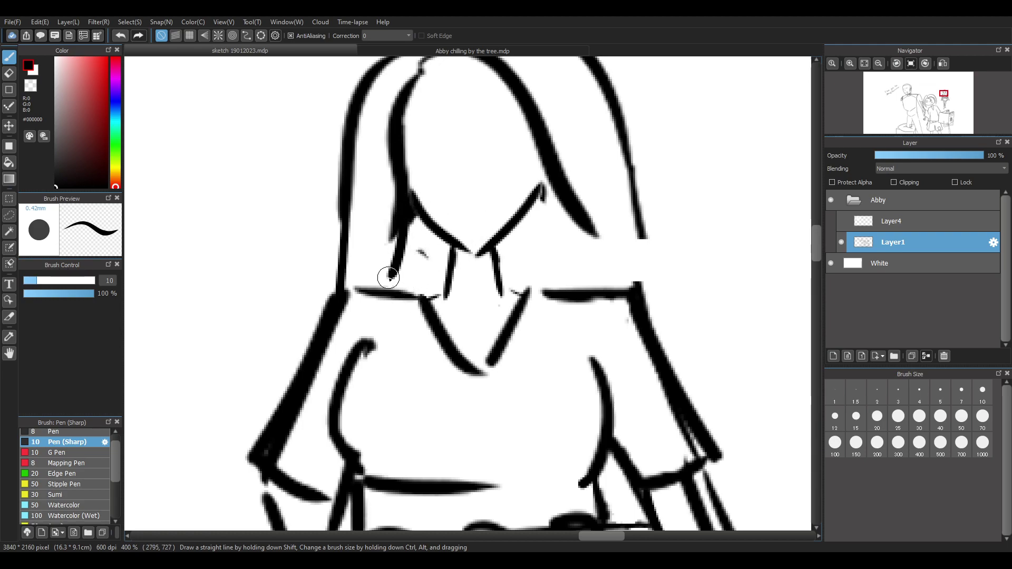
pyautogui.moveTo(635, 206); pyautogui.dragTo(639, 309)
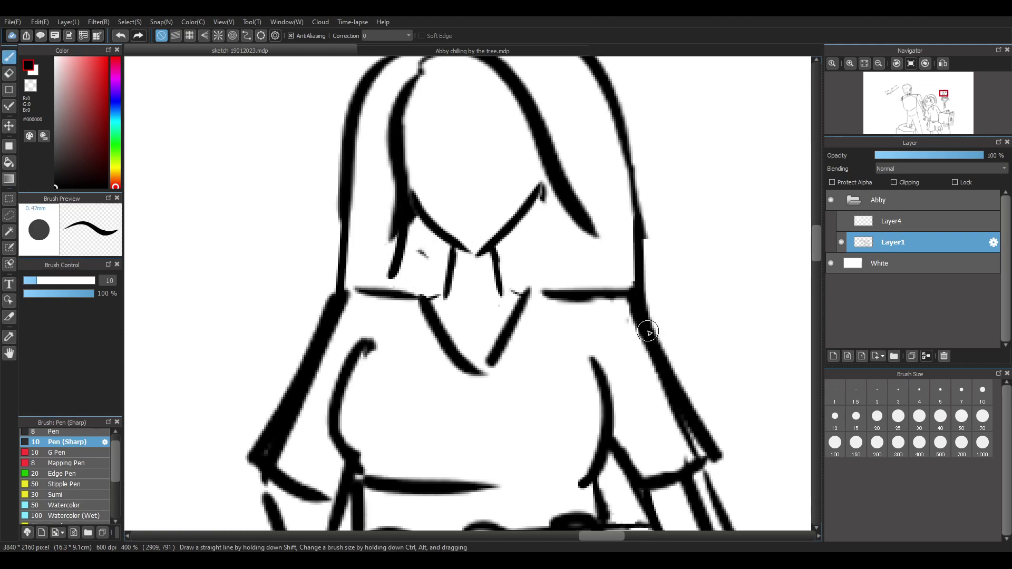
# Redraw the woman's outer hair line on the right down to the shoulder and erase the stray mark beside her neck
pyautogui.hotkey('ctrl', 'z')
pyautogui.moveTo(633, 153); pyautogui.dragTo(641, 284)
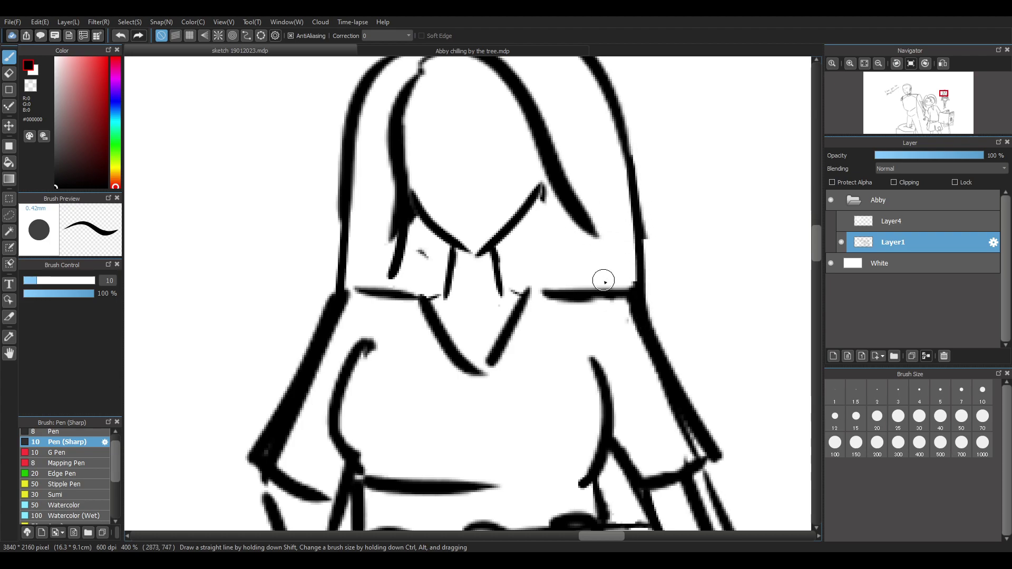
pyautogui.press('e')
pyautogui.moveTo(415, 248)
pyautogui.mouseDown()
pyautogui.moveTo(425, 244)
pyautogui.moveTo(428, 256)
pyautogui.mouseUp()
pyautogui.press('b')
# Draw a small L-shaped nose and a rounded w-shaped mouth on the woman's face
pyautogui.moveTo(472, 217); pyautogui.dragTo(503, 193)
pyautogui.hotkey('ctrl', 'z')
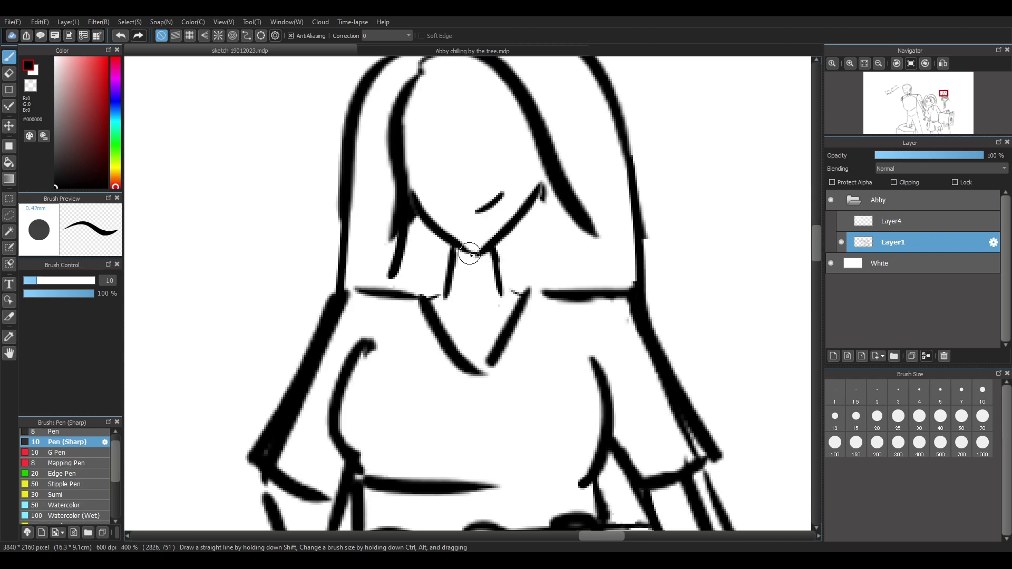
pyautogui.scroll(-2, 540, 206)
pyautogui.scroll(2, 539, 172)
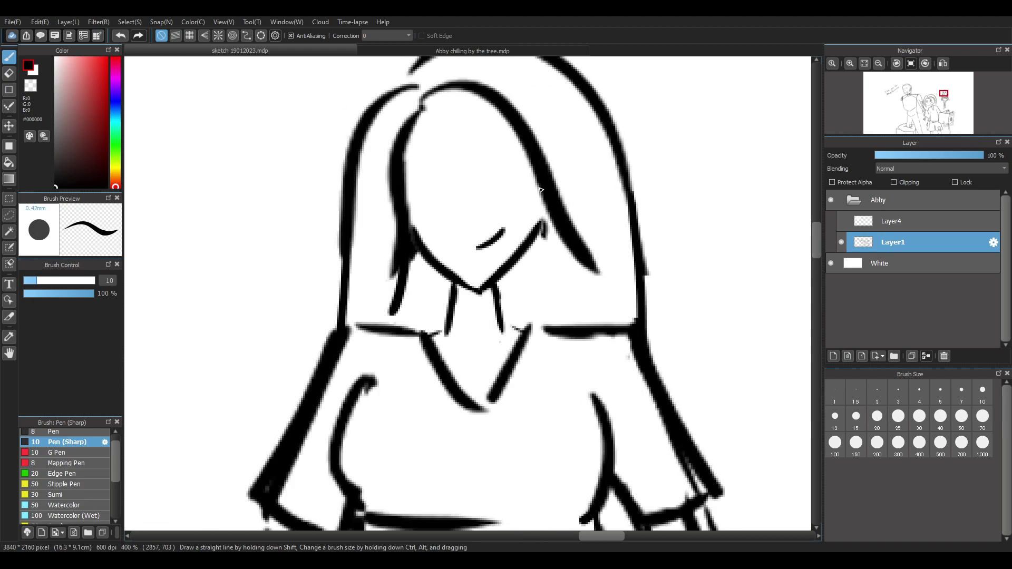
pyautogui.moveTo(459, 184); pyautogui.dragTo(465, 205)
pyautogui.hotkey('ctrl', 'z')
pyautogui.hotkey('ctrl', 'z')
pyautogui.hotkey('ctrl', 'z')
pyautogui.press('e')
pyautogui.moveTo(489, 254)
pyautogui.mouseDown()
pyautogui.moveTo(501, 226)
pyautogui.moveTo(495, 238)
pyautogui.mouseUp()
pyautogui.press('b')
pyautogui.hotkey('ctrl', 'z')
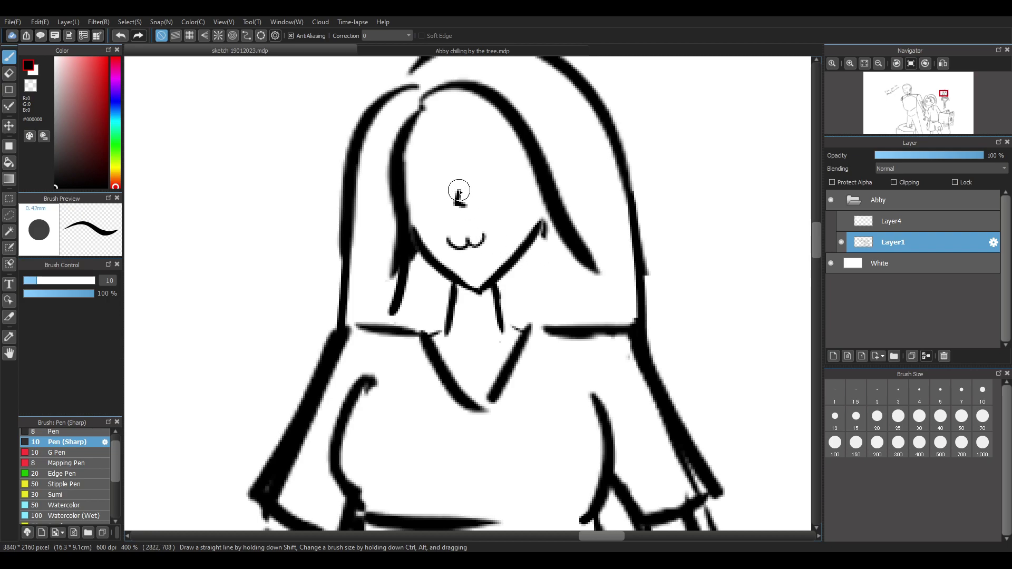
pyautogui.moveTo(419, 177)
pyautogui.mouseDown()
pyautogui.moveTo(456, 166)
pyautogui.moveTo(516, 170)
pyautogui.mouseUp()
pyautogui.hotkey('ctrl', 'z')
pyautogui.hotkey('ctrl', 'z')
pyautogui.moveTo(416, 177); pyautogui.dragTo(448, 170)
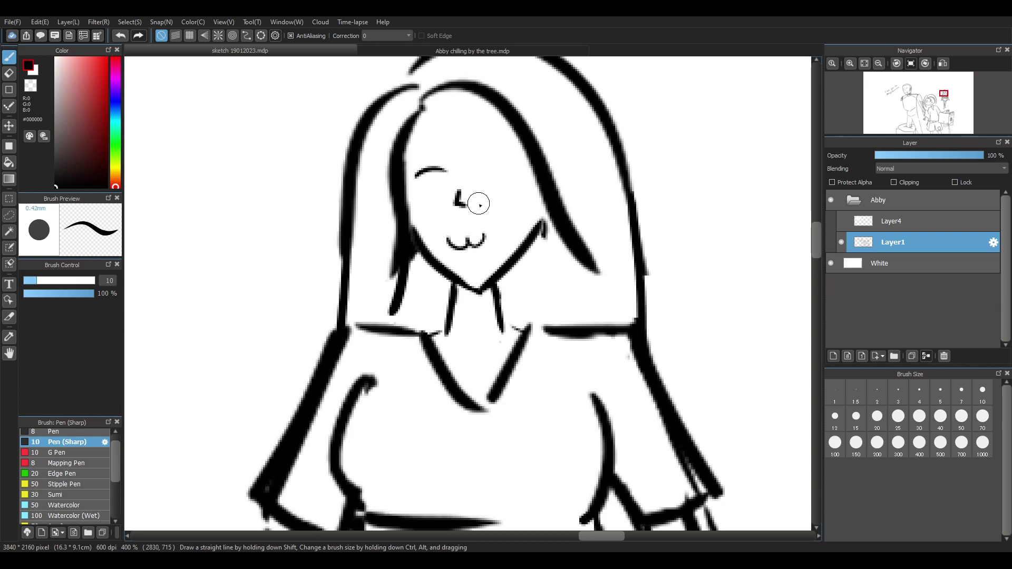
pyautogui.hotkey('ctrl', 'z')
pyautogui.hotkey('ctrl', 'z')
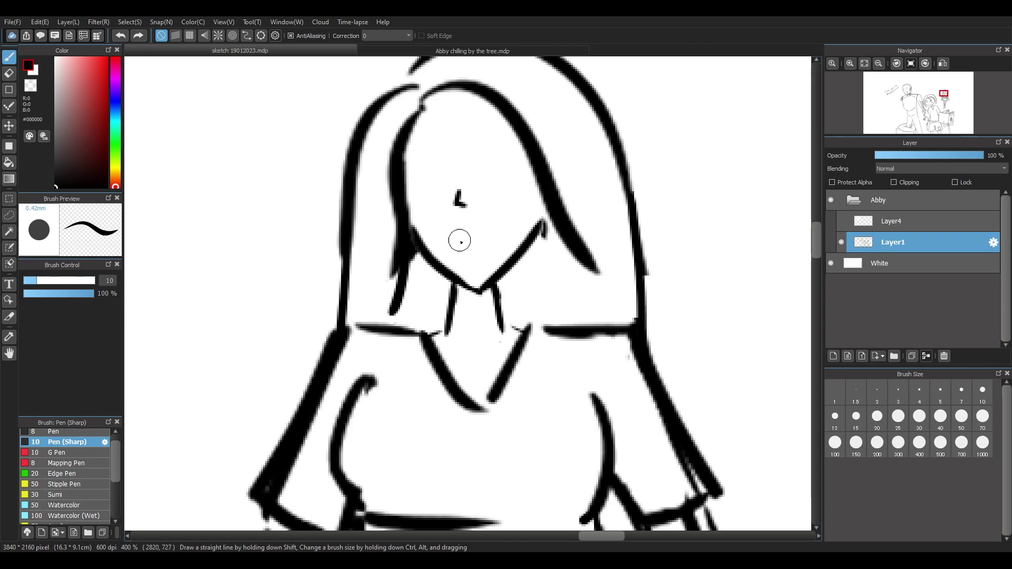
# Draw a small V-shaped smile below the woman's nose
pyautogui.moveTo(458, 244)
pyautogui.mouseDown()
pyautogui.moveTo(489, 238)
pyautogui.moveTo(468, 253)
pyautogui.moveTo(481, 242)
pyautogui.mouseUp()
pyautogui.hotkey('ctrl', 'z')
pyautogui.hotkey('ctrl', 'z')
pyautogui.hotkey('ctrl', 'z')
pyautogui.hotkey('ctrl', 'z')
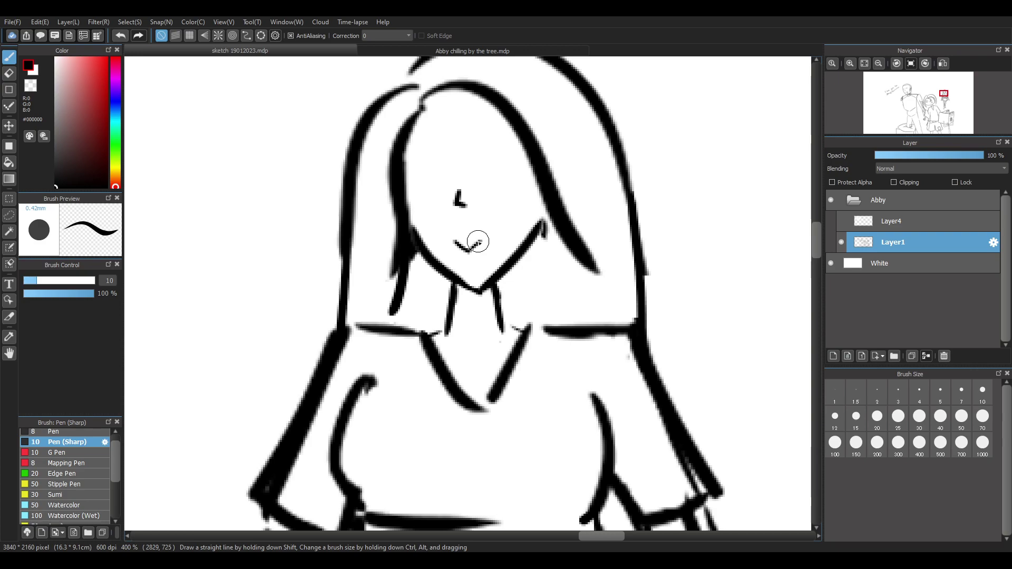
# Draw two closed, upward-curving eyes on the woman's face and thin arched eyebrows above them
pyautogui.moveTo(415, 175); pyautogui.dragTo(502, 166)
pyautogui.hotkey('ctrl', 'z')
pyautogui.moveTo(411, 158)
pyautogui.mouseDown()
pyautogui.moveTo(454, 133)
pyautogui.moveTo(519, 160)
pyautogui.mouseUp()
pyautogui.hotkey('ctrl', 'z')
pyautogui.hotkey('ctrl', 'z')
pyautogui.hotkey('ctrl', 'z')
pyautogui.moveTo(411, 158)
pyautogui.mouseDown()
pyautogui.moveTo(440, 142)
pyautogui.moveTo(517, 156)
pyautogui.mouseUp()
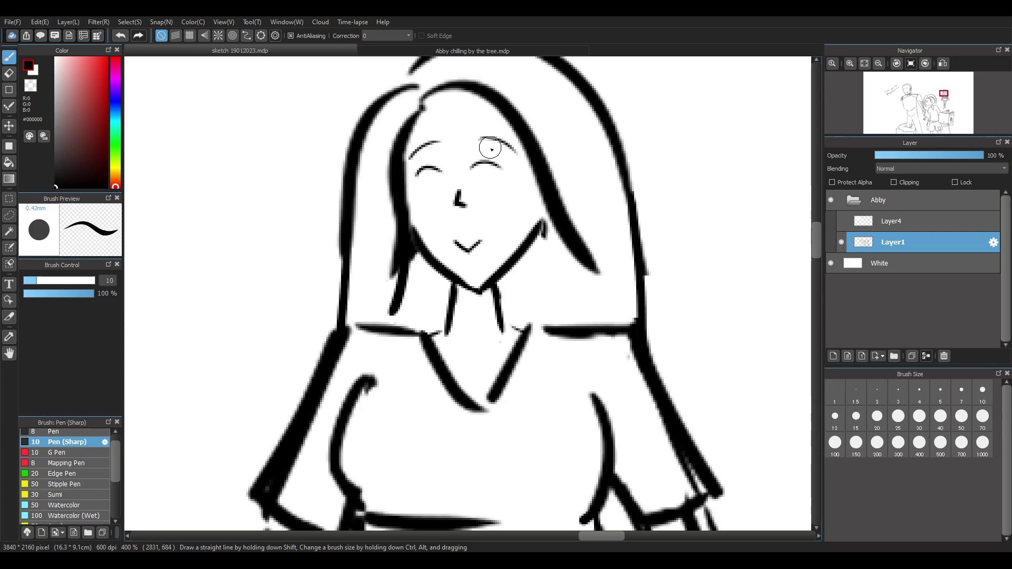
# Dot three freckles on each of the woman's cheeks
pyautogui.click(487, 194)
pyautogui.click(482, 207)
pyautogui.click(505, 209)
pyautogui.click(432, 196)
pyautogui.click(424, 208)
pyautogui.click(438, 211)
# Review the woman's full figure and how it sits in the whole drawing beside the robot and the girl
pyautogui.scroll(-2, 496, 208)
pyautogui.scroll(-1, 482, 200)
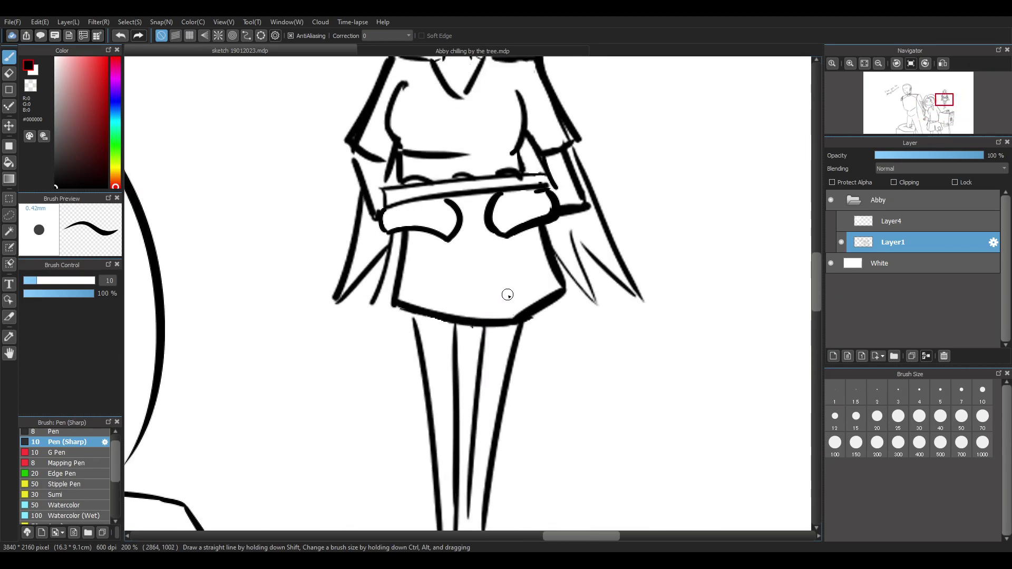
pyautogui.scroll(2, 514, 263)
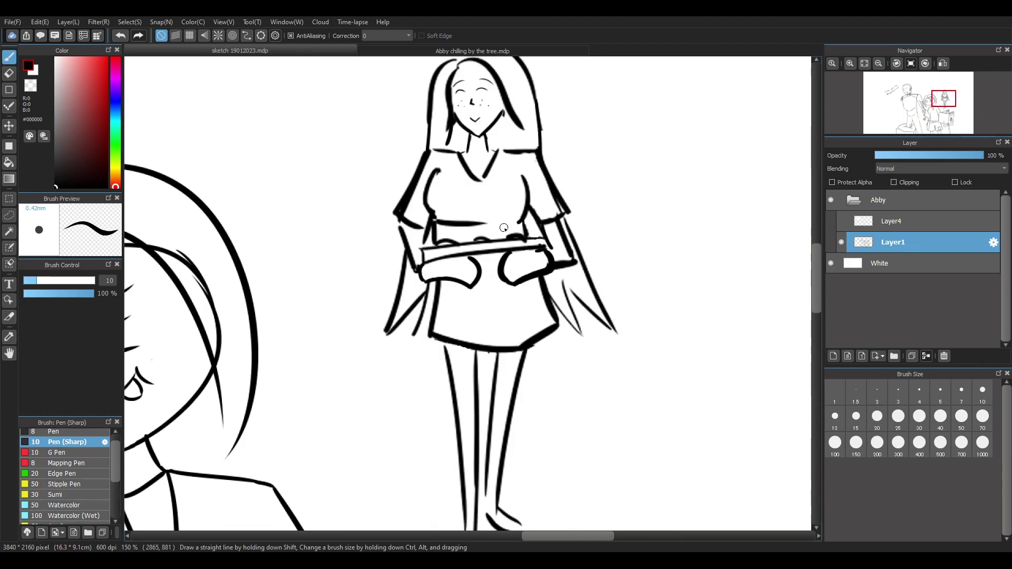
pyautogui.scroll(1, 504, 227)
pyautogui.scroll(-1, 497, 201)
pyautogui.scroll(-3, 496, 161)
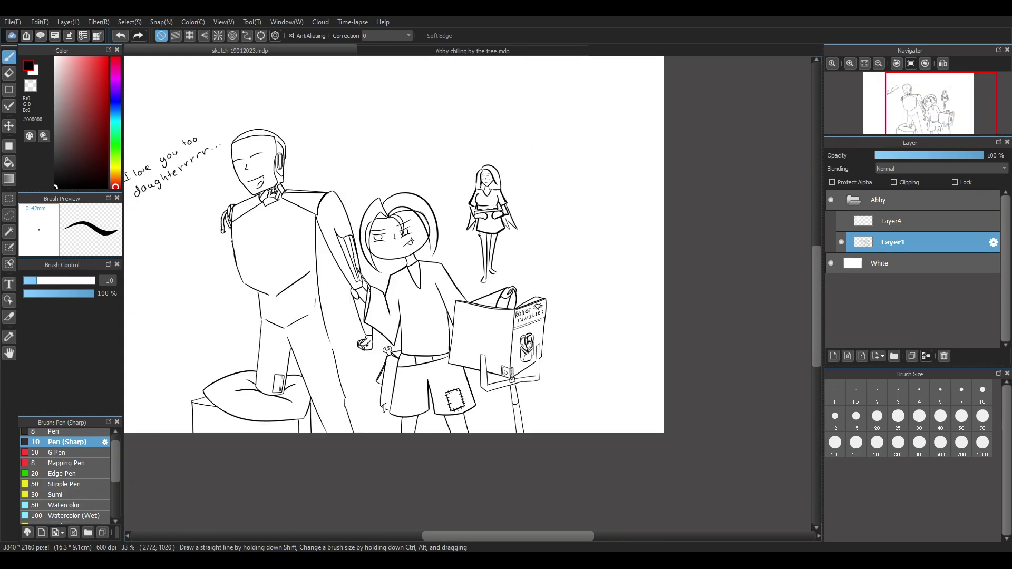
pyautogui.scroll(-1, 423, 303)
pyautogui.scroll(1, 332, 265)
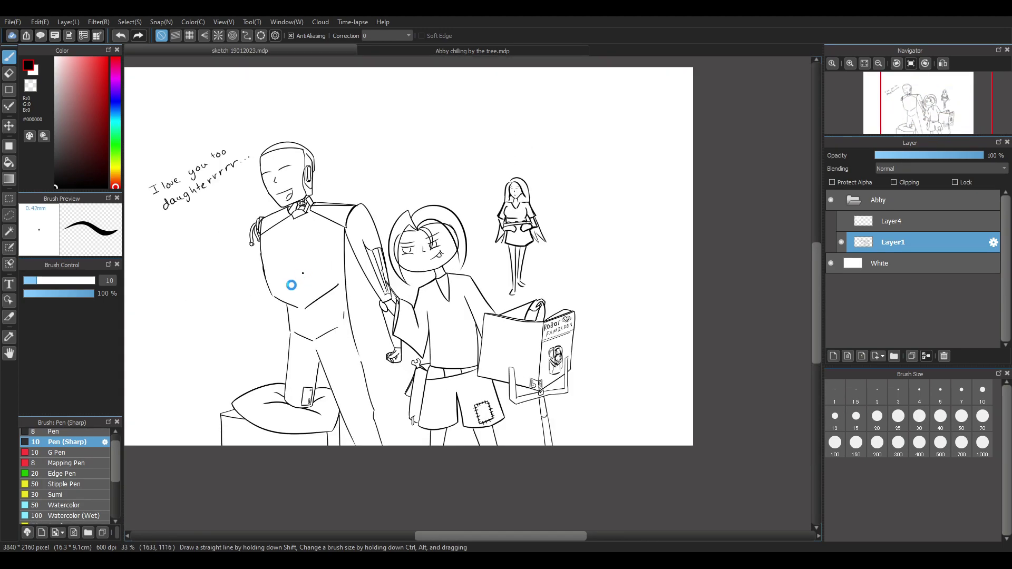
pyautogui.scroll(-1, 295, 283)
pyautogui.scroll(3, 369, 295)
pyautogui.scroll(-2, 449, 310)
pyautogui.scroll(1, 449, 310)
pyautogui.scroll(-2, 448, 309)
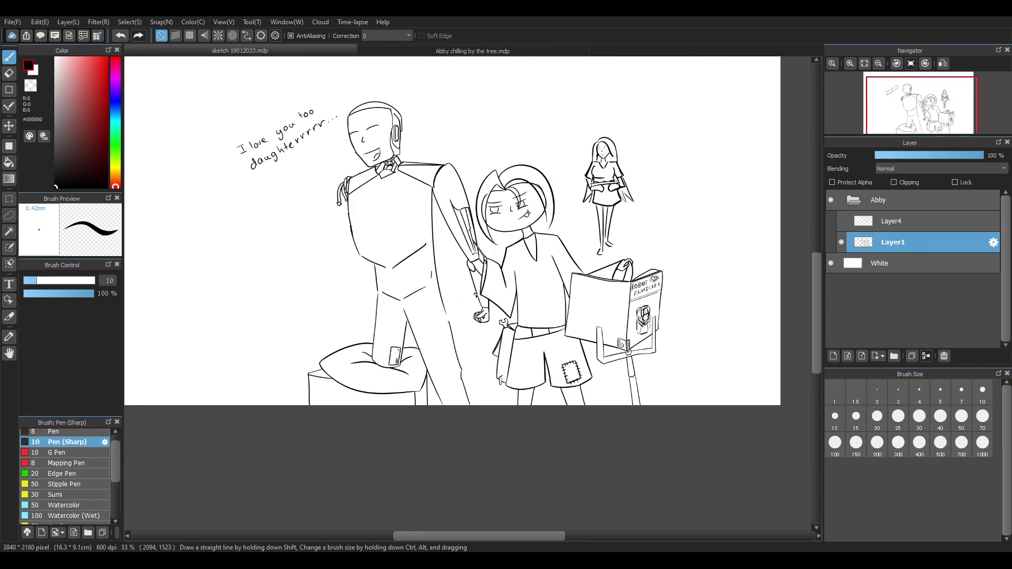
pyautogui.scroll(2, 380, 232)
pyautogui.scroll(-1, 417, 261)
pyautogui.scroll(1, 417, 223)
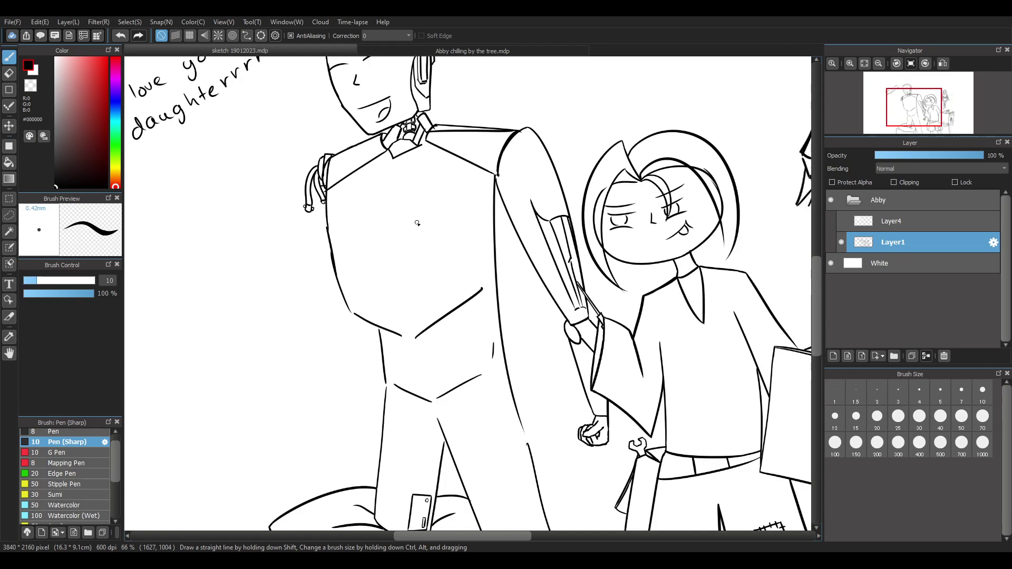
# Clean up the rough line along the top of the robot's shoulder with the eraser
pyautogui.scroll(1, 398, 271)
pyautogui.scroll(-3, 418, 206)
pyautogui.scroll(2, 469, 132)
pyautogui.scroll(3, 469, 132)
pyautogui.press('e')
pyautogui.moveTo(339, 176)
pyautogui.mouseDown()
pyautogui.moveTo(313, 206)
pyautogui.moveTo(325, 188)
pyautogui.moveTo(453, 208)
pyautogui.moveTo(390, 194)
pyautogui.moveTo(527, 200)
pyautogui.mouseUp()
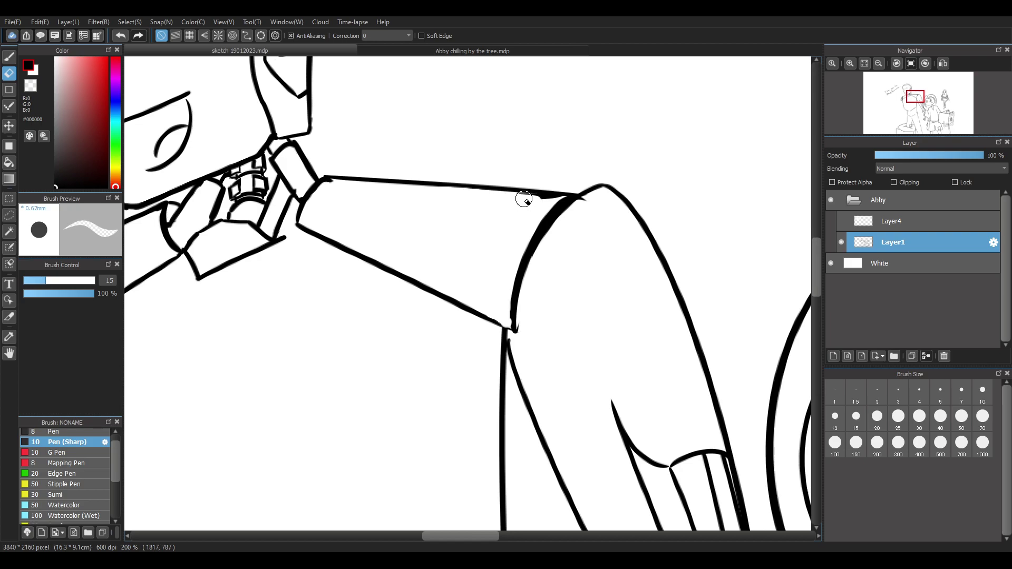
pyautogui.press('b')
# Join the robot's collar line to the lower end of the shoulder curve and erase the rough edge there
pyautogui.scroll(4, 546, 313)
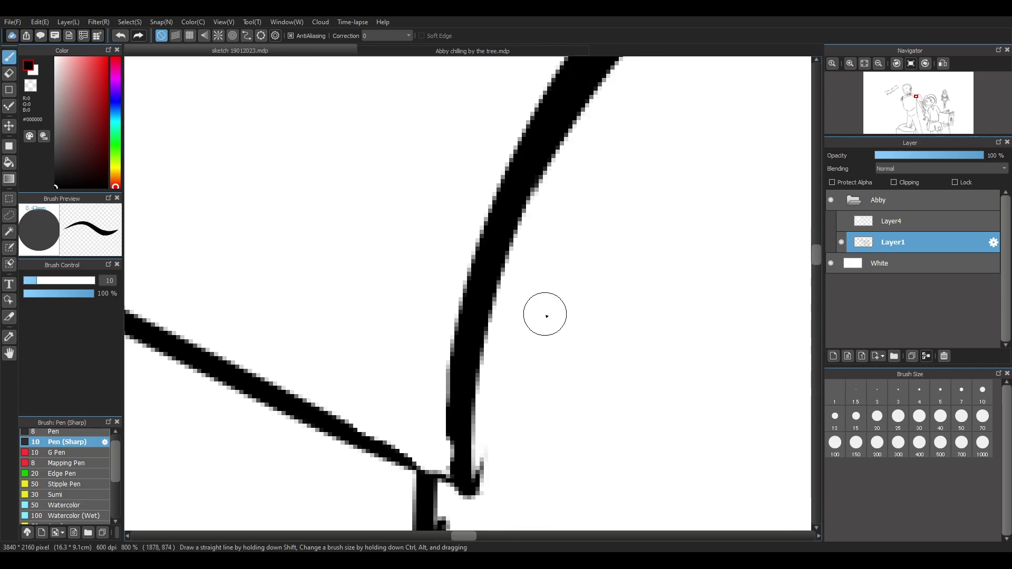
pyautogui.moveTo(395, 456)
pyautogui.mouseDown()
pyautogui.moveTo(464, 486)
pyautogui.moveTo(414, 462)
pyautogui.mouseUp()
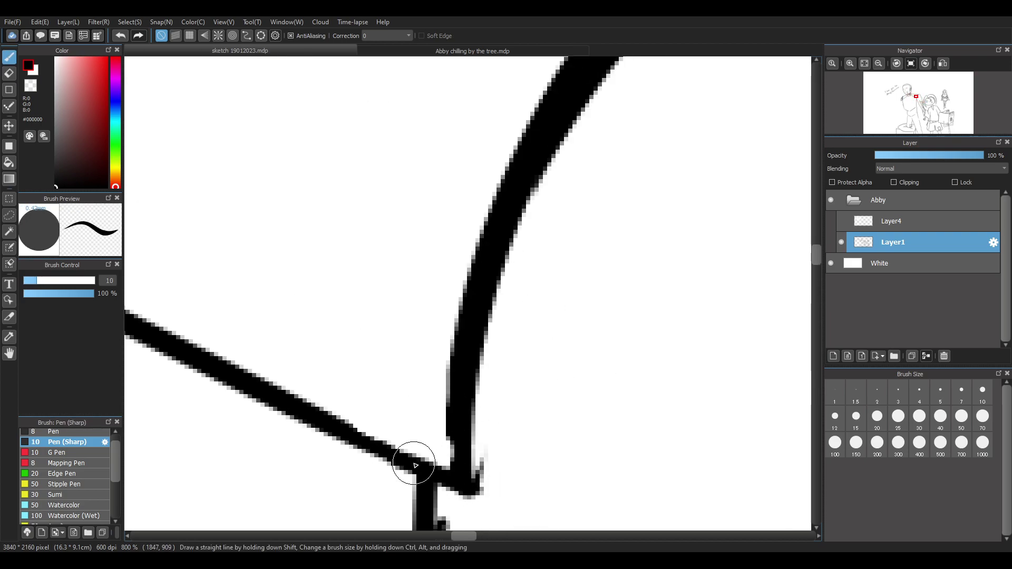
pyautogui.press('e')
pyautogui.moveTo(495, 454); pyautogui.dragTo(506, 492)
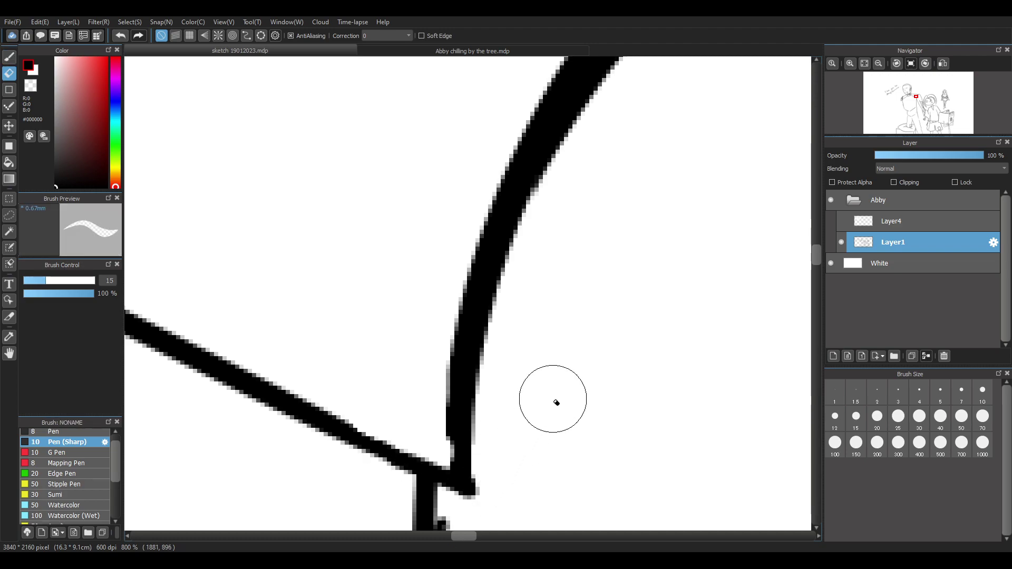
# Erase the overshoot where the robot's top shoulder line meets the upper arm curve
pyautogui.scroll(-3, 556, 403)
pyautogui.scroll(3, 556, 217)
pyautogui.moveTo(464, 330)
pyautogui.mouseDown()
pyautogui.moveTo(533, 342)
pyautogui.moveTo(472, 337)
pyautogui.moveTo(594, 330)
pyautogui.moveTo(520, 333)
pyautogui.moveTo(568, 340)
pyautogui.mouseUp()
pyautogui.hotkey('ctrl', 'z')
pyautogui.moveTo(651, 400); pyautogui.dragTo(707, 339)
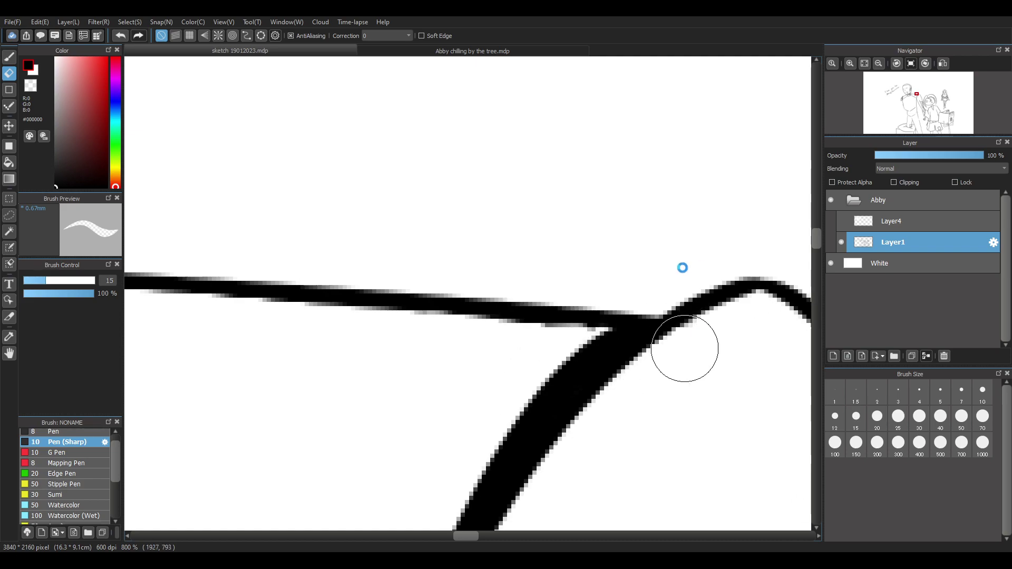
# Examine the overall composition and the areas around the background woman and the book for missing details
pyautogui.scroll(-6, 548, 226)
pyautogui.scroll(2, 547, 257)
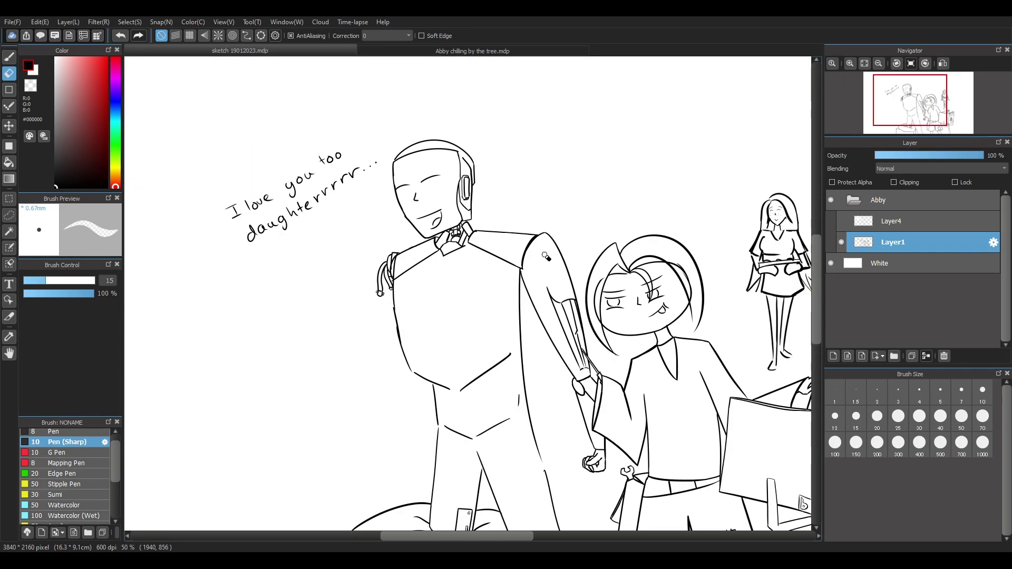
pyautogui.scroll(-2, 561, 283)
pyautogui.scroll(2, 662, 283)
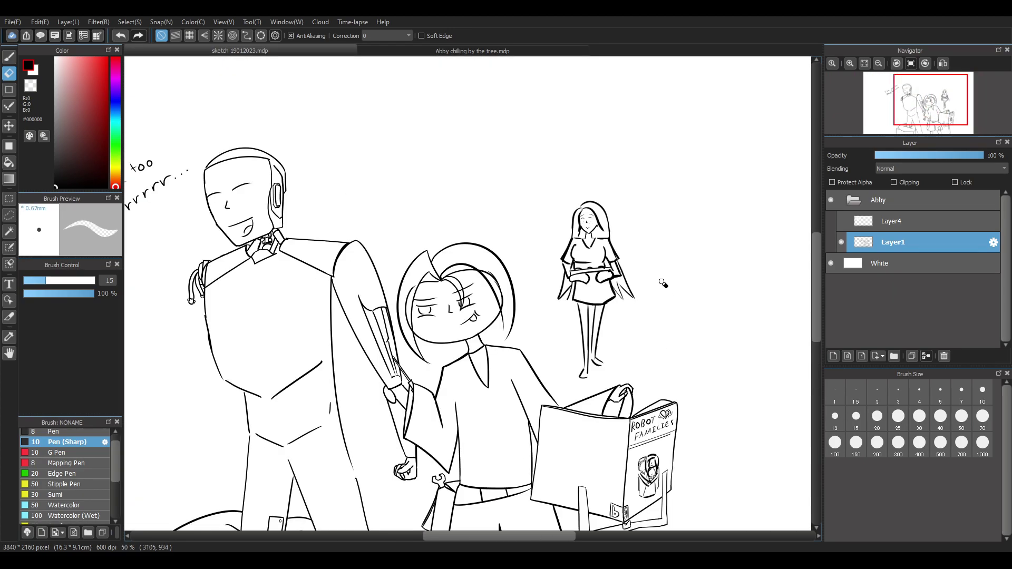
pyautogui.scroll(2, 638, 253)
pyautogui.scroll(-4, 596, 293)
pyautogui.scroll(2, 602, 432)
pyautogui.scroll(1, 602, 432)
pyautogui.moveTo(815, 271); pyautogui.dragTo(820, 317)
pyautogui.scroll(-2, 620, 413)
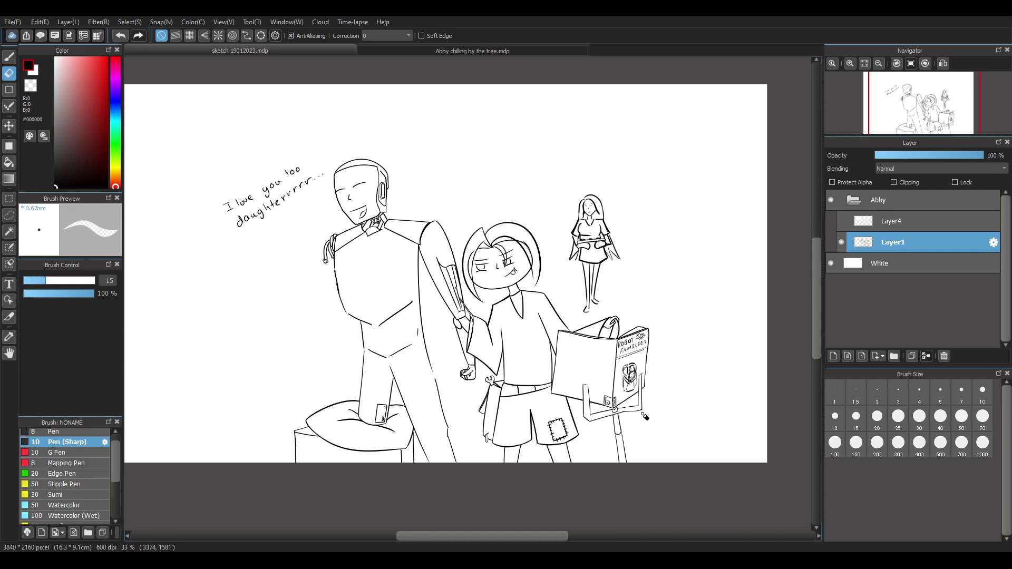
pyautogui.scroll(2, 573, 318)
pyautogui.scroll(-3, 728, 396)
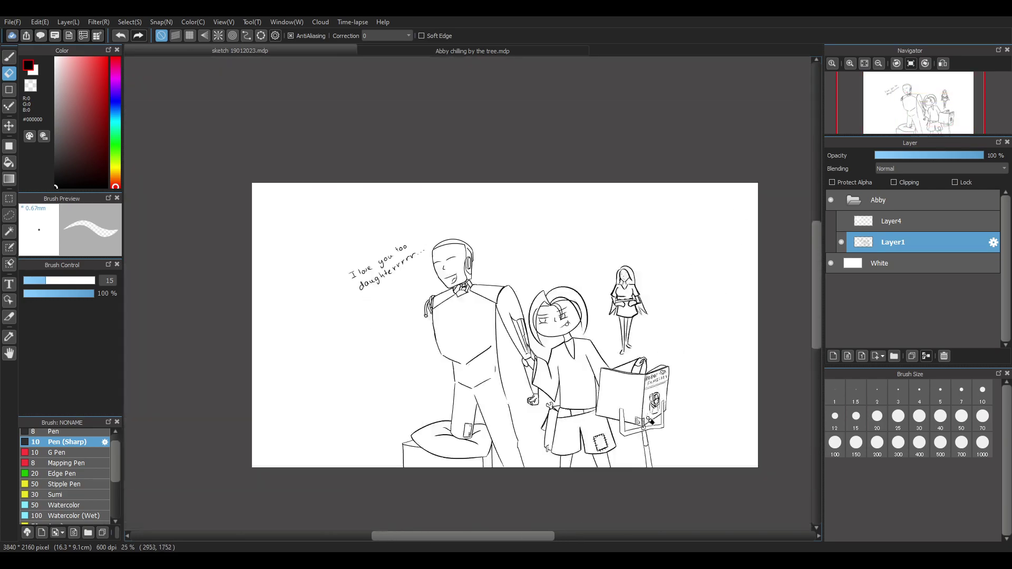
# Handwrite "Make Life" across the upper part of the book's blank cover with the pen
pyautogui.scroll(4, 680, 445)
pyautogui.scroll(-3, 670, 432)
pyautogui.scroll(2, 669, 369)
pyautogui.scroll(-2, 675, 437)
pyautogui.scroll(3, 580, 343)
pyautogui.scroll(1, 580, 343)
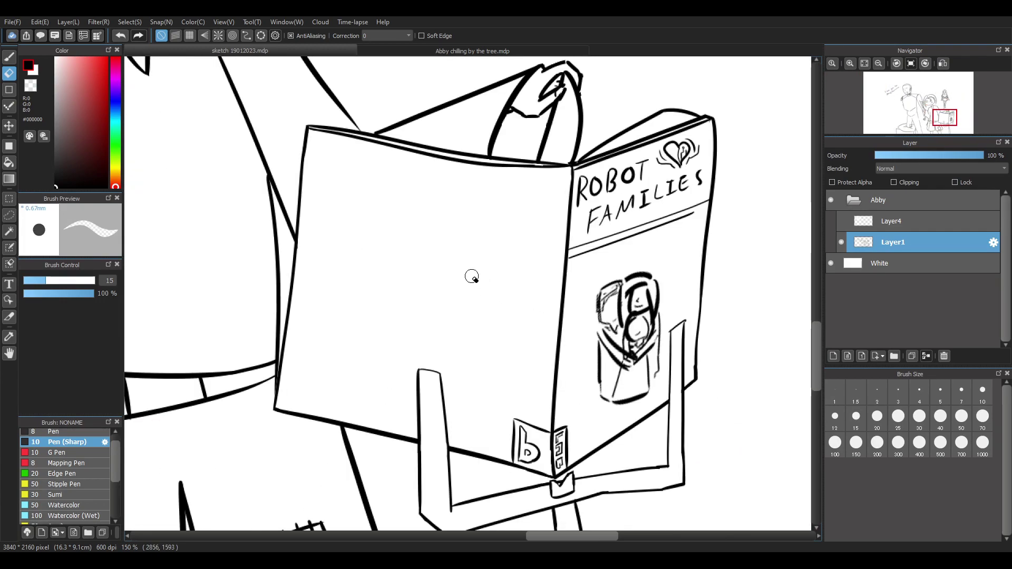
pyautogui.press('b')
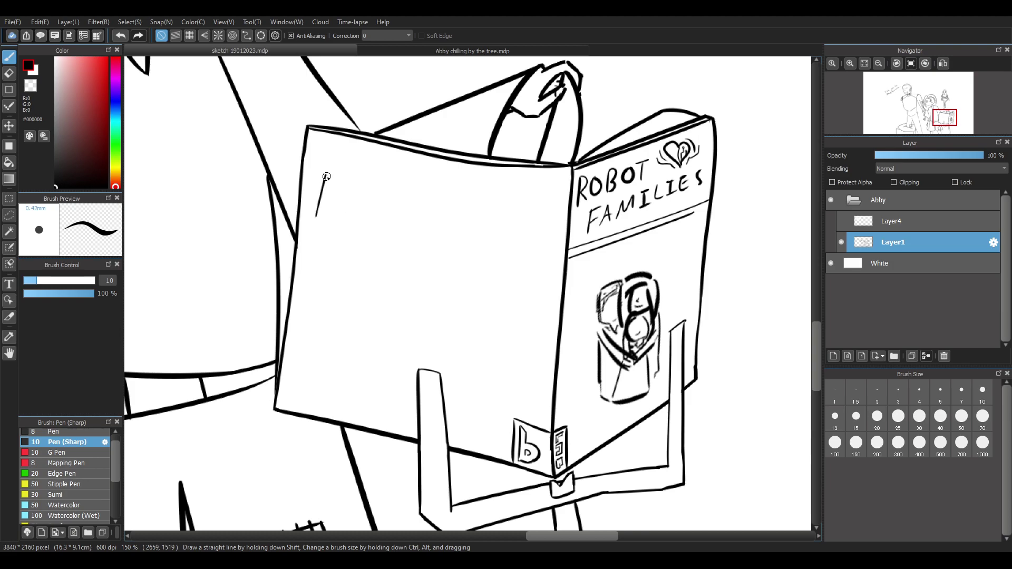
pyautogui.moveTo(330, 210)
pyautogui.mouseDown()
pyautogui.moveTo(344, 224)
pyautogui.moveTo(373, 214)
pyautogui.moveTo(389, 228)
pyautogui.moveTo(350, 218)
pyautogui.moveTo(370, 220)
pyautogui.moveTo(371, 208)
pyautogui.moveTo(373, 227)
pyautogui.mouseUp()
pyautogui.hotkey('ctrl', 'z')
pyautogui.hotkey('ctrl', 'z')
pyautogui.hotkey('ctrl', 'z')
pyautogui.hotkey('ctrl', 'z')
pyautogui.hotkey('ctrl', 'z')
pyautogui.hotkey('ctrl', 'z')
pyautogui.hotkey('ctrl', 'z')
pyautogui.hotkey('ctrl', 'z')
pyautogui.moveTo(383, 193)
pyautogui.mouseDown()
pyautogui.moveTo(392, 239)
pyautogui.moveTo(402, 206)
pyautogui.moveTo(395, 240)
pyautogui.moveTo(480, 251)
pyautogui.mouseUp()
pyautogui.click(468, 239)
pyautogui.moveTo(476, 250); pyautogui.dragTo(498, 262)
pyautogui.moveTo(492, 250)
pyautogui.mouseDown()
pyautogui.moveTo(505, 249)
pyautogui.moveTo(483, 261)
pyautogui.moveTo(498, 241)
pyautogui.mouseUp()
pyautogui.hotkey('ctrl', 'z')
pyautogui.hotkey('ctrl', 'z')
pyautogui.hotkey('ctrl', 'z')
pyautogui.hotkey('ctrl', 'z')
pyautogui.moveTo(505, 247)
pyautogui.mouseDown()
pyautogui.moveTo(516, 240)
pyautogui.moveTo(527, 258)
pyautogui.mouseUp()
# Handwrite "Less" and "Depressing" as the second and third lines of the title on the book cover
pyautogui.moveTo(326, 278); pyautogui.dragTo(341, 279)
pyautogui.moveTo(351, 270); pyautogui.dragTo(370, 290)
pyautogui.moveTo(403, 274); pyautogui.dragTo(394, 294)
pyautogui.moveTo(311, 303)
pyautogui.mouseDown()
pyautogui.moveTo(307, 330)
pyautogui.moveTo(327, 306)
pyautogui.moveTo(327, 326)
pyautogui.moveTo(344, 340)
pyautogui.mouseUp()
pyautogui.moveTo(355, 330)
pyautogui.mouseDown()
pyautogui.moveTo(353, 354)
pyautogui.moveTo(391, 330)
pyautogui.moveTo(404, 349)
pyautogui.mouseUp()
pyautogui.moveTo(437, 329)
pyautogui.mouseDown()
pyautogui.moveTo(427, 354)
pyautogui.moveTo(480, 361)
pyautogui.mouseUp()
pyautogui.moveTo(510, 349); pyautogui.dragTo(481, 403)
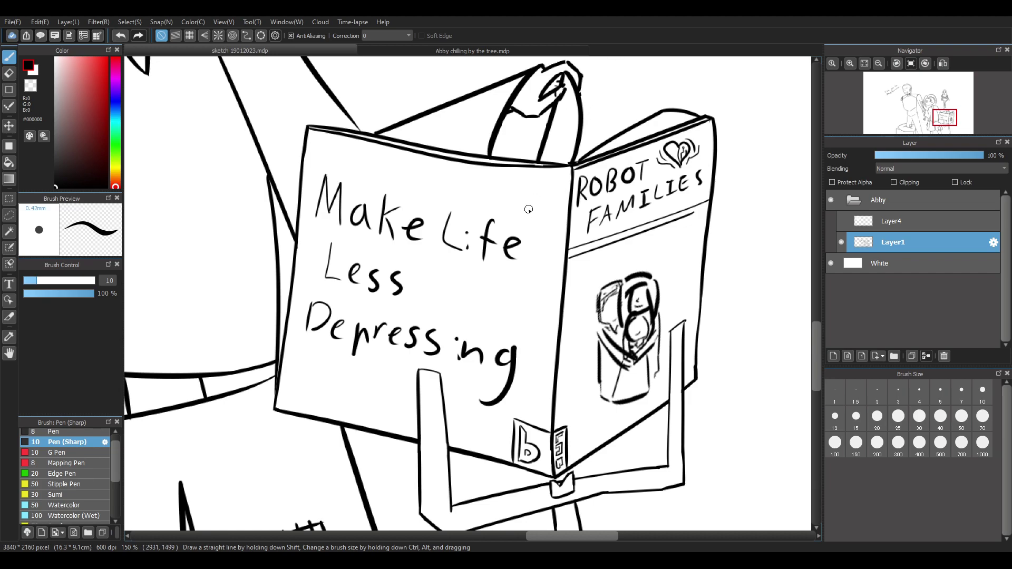
pyautogui.scroll(-5, 530, 206)
pyautogui.scroll(6, 501, 266)
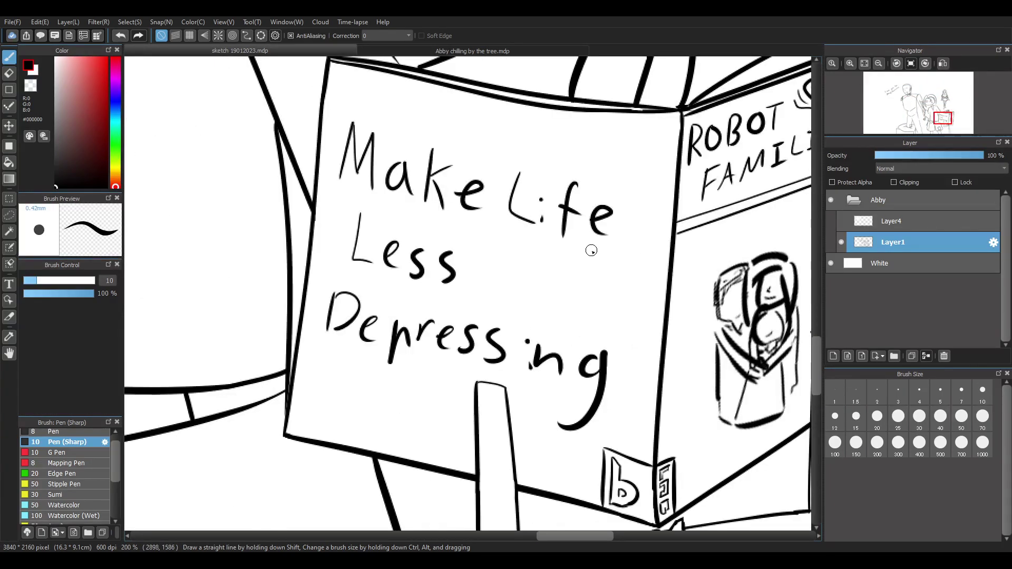
pyautogui.moveTo(323, 369); pyautogui.dragTo(314, 406)
pyautogui.moveTo(355, 376); pyautogui.dragTo(376, 422)
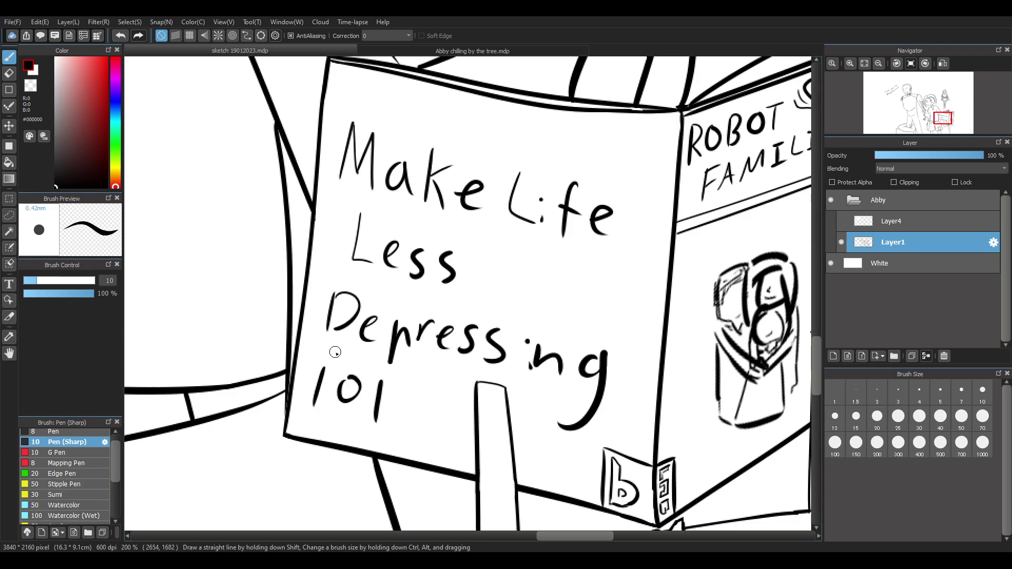
pyautogui.hotkey('ctrl', 'z')
pyautogui.hotkey('ctrl', 'z')
pyautogui.hotkey('ctrl', 'z')
# Handwrite "101" below "Depressing" on the book cover and touch up the top of the letter D
pyautogui.moveTo(326, 373)
pyautogui.mouseDown()
pyautogui.moveTo(353, 405)
pyautogui.moveTo(355, 382)
pyautogui.moveTo(385, 421)
pyautogui.mouseUp()
pyautogui.hotkey('ctrl', 'z')
pyautogui.hotkey('ctrl', 'z')
pyautogui.moveTo(388, 384); pyautogui.dragTo(380, 429)
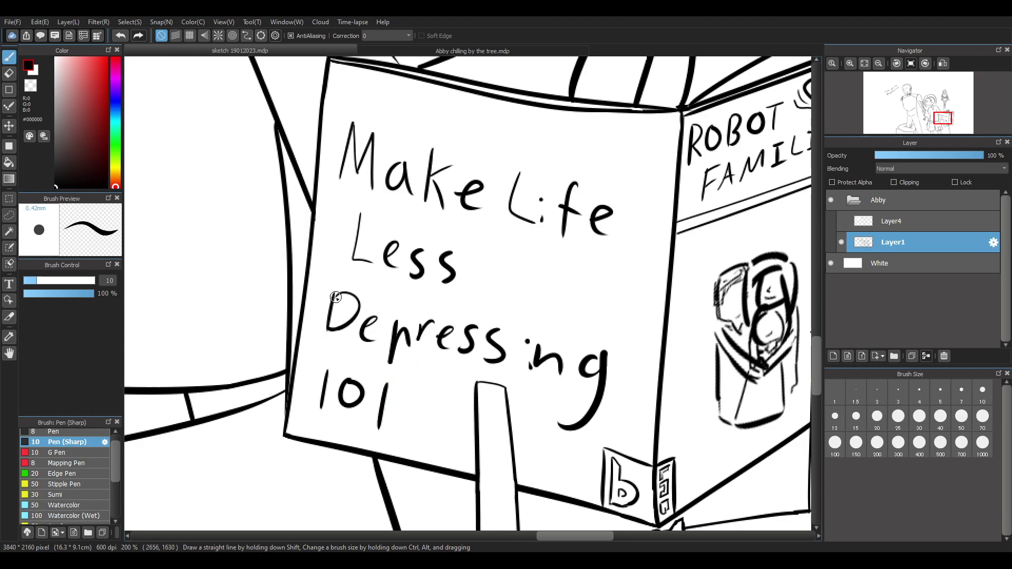
pyautogui.hotkey('ctrl', 'z')
pyautogui.moveTo(335, 295); pyautogui.dragTo(348, 294)
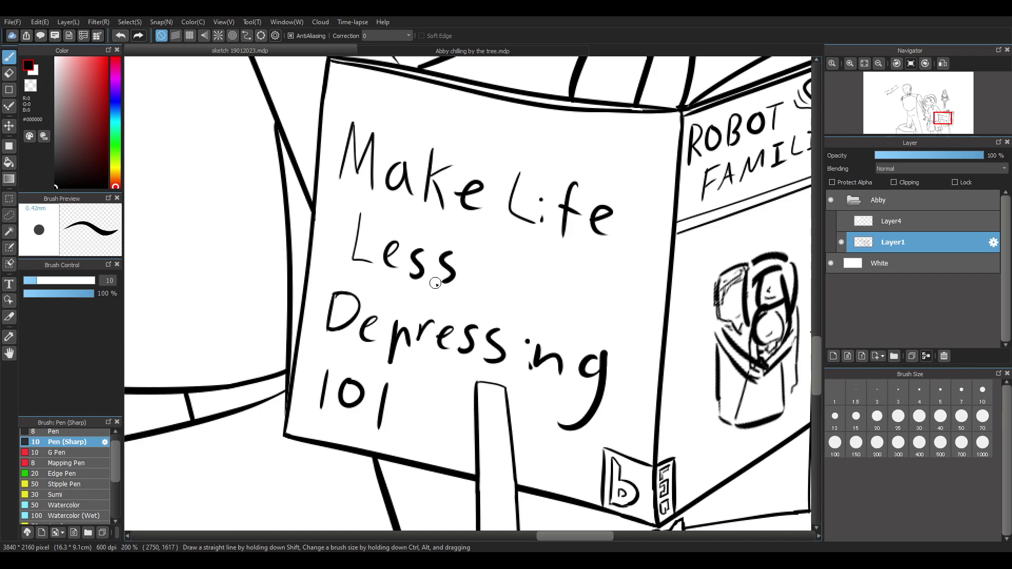
# Draw a half sun with rays rising over a horizon line, beside "Less" on the book cover
pyautogui.scroll(-7, 580, 240)
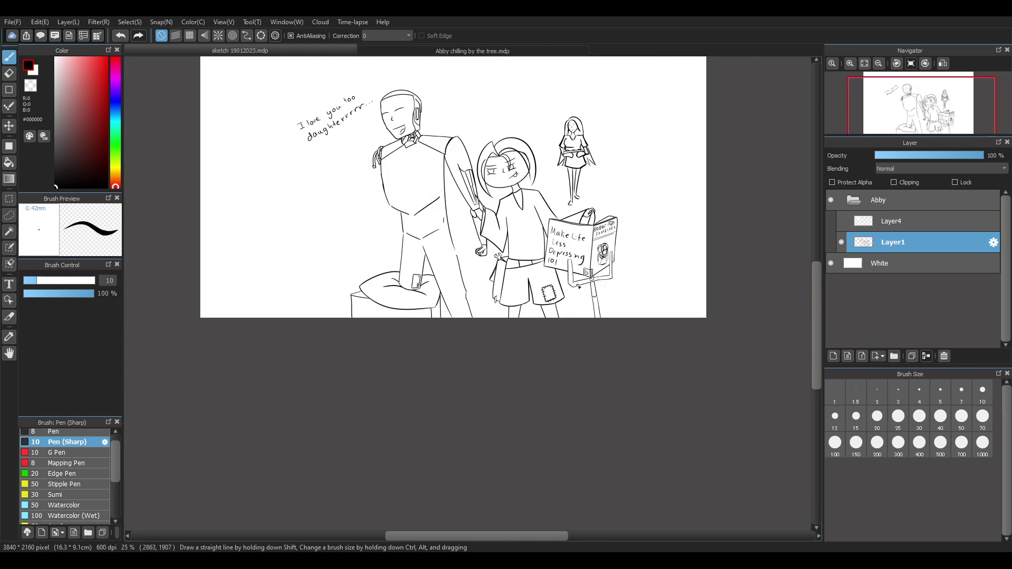
pyautogui.scroll(1, 583, 270)
pyautogui.scroll(-1, 580, 283)
pyautogui.scroll(1, 571, 216)
pyautogui.scroll(6, 572, 216)
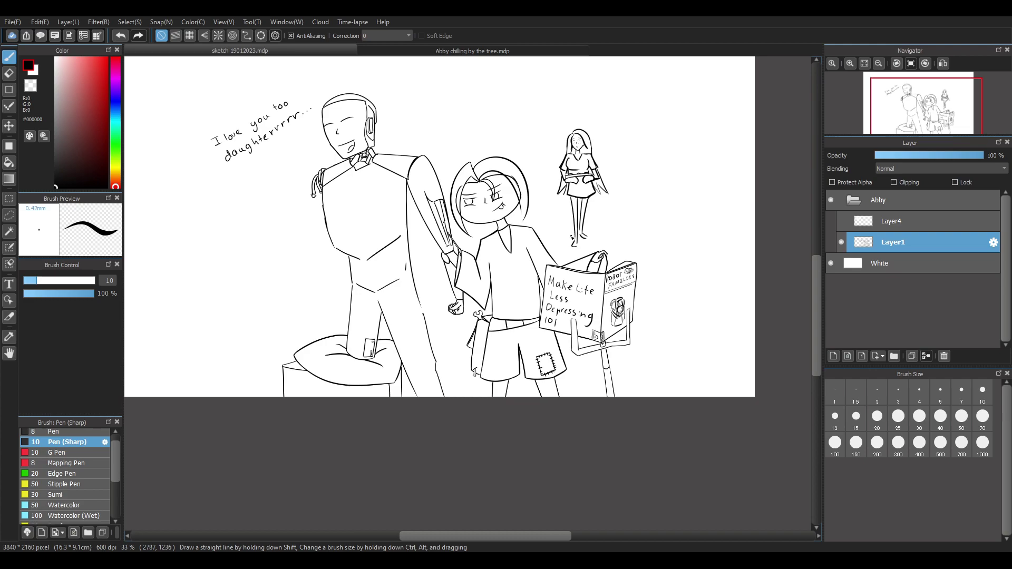
pyautogui.scroll(1, 668, 374)
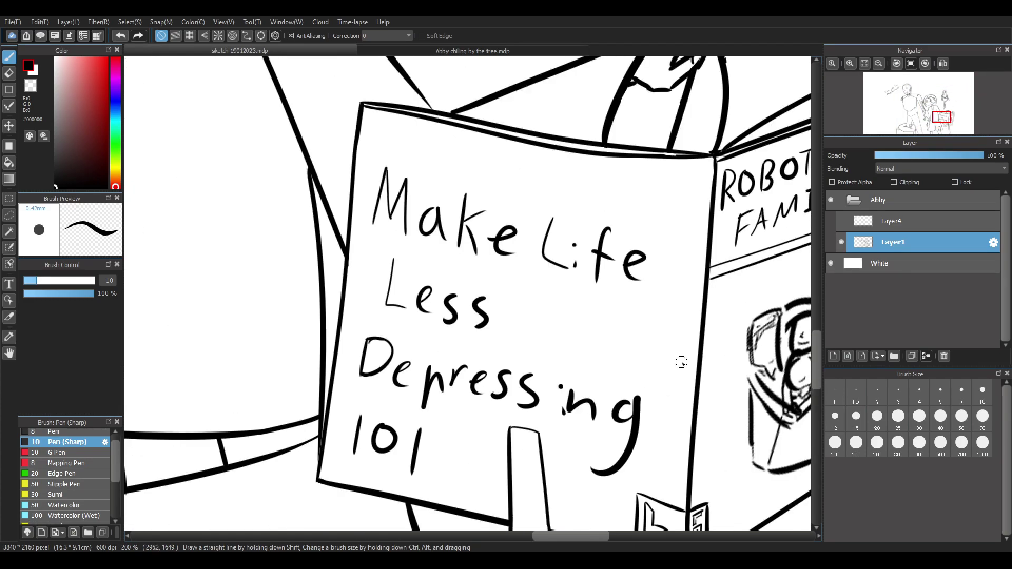
pyautogui.moveTo(530, 347); pyautogui.dragTo(644, 357)
pyautogui.moveTo(551, 344)
pyautogui.mouseDown()
pyautogui.moveTo(631, 357)
pyautogui.moveTo(533, 305)
pyautogui.moveTo(644, 300)
pyautogui.mouseUp()
pyautogui.moveTo(635, 345); pyautogui.dragTo(666, 321)
pyautogui.scroll(-4, 627, 299)
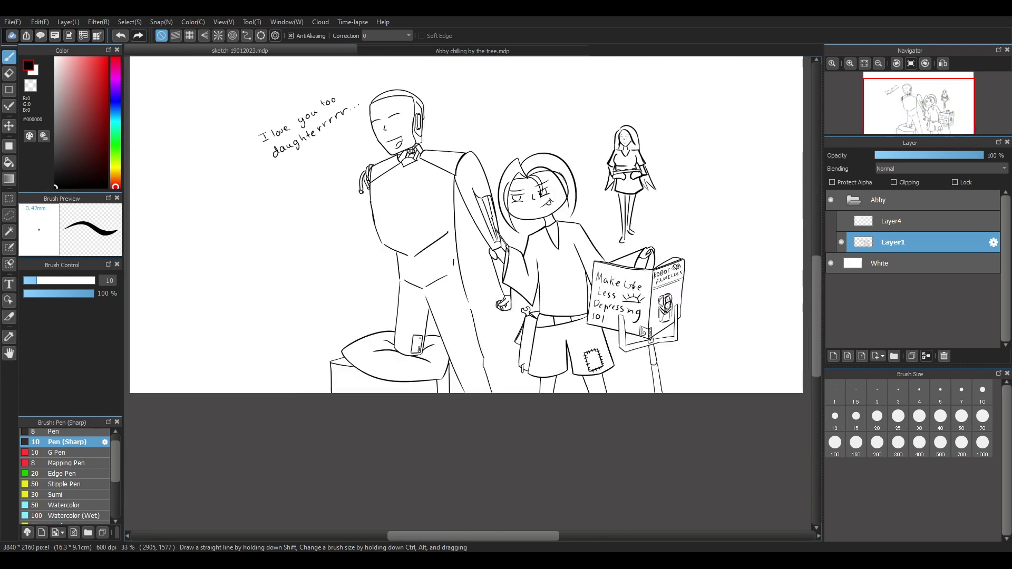
pyautogui.scroll(3, 624, 287)
pyautogui.scroll(-2, 632, 300)
pyautogui.scroll(2, 658, 274)
pyautogui.scroll(-1, 658, 275)
pyautogui.scroll(2, 705, 359)
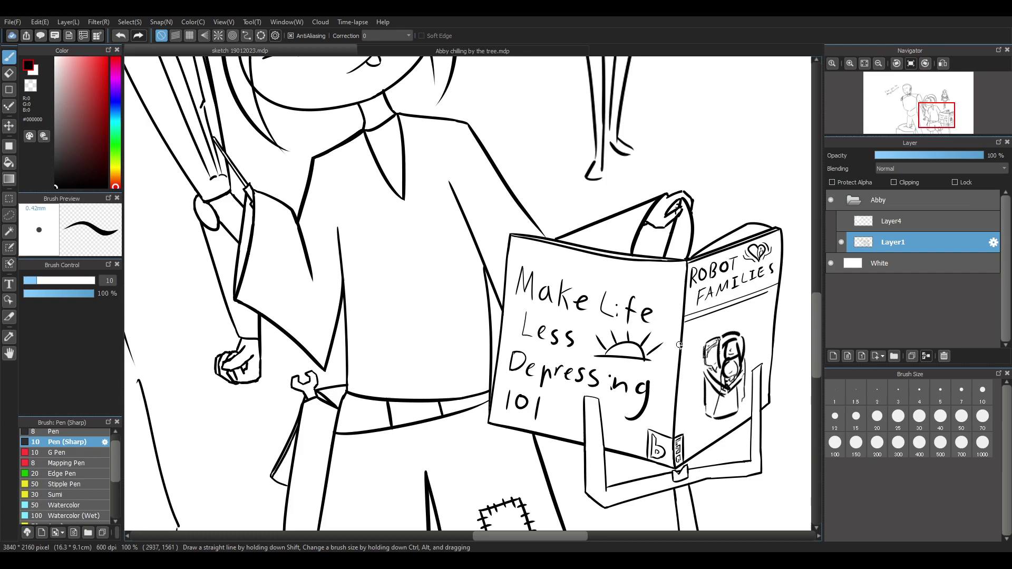
# Lasso the words "Make Life" on the book cover, shift them toward the spine and rotate them slightly counterclockwise
pyautogui.click(9, 215)
pyautogui.moveTo(445, 282)
pyautogui.mouseDown()
pyautogui.moveTo(537, 308)
pyautogui.moveTo(649, 299)
pyautogui.moveTo(583, 235)
pyautogui.mouseUp()
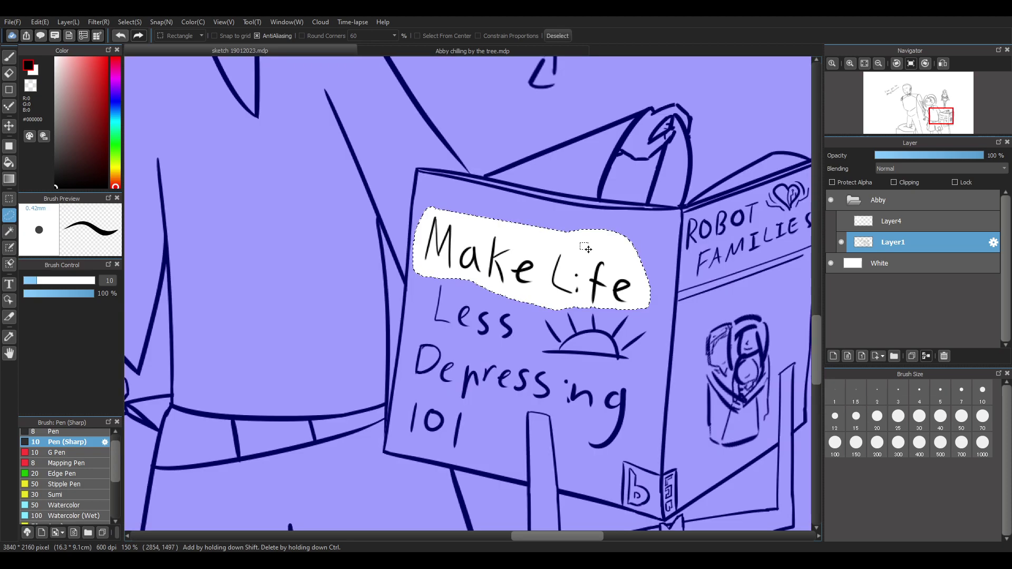
pyautogui.hotkey('ctrl', 't')
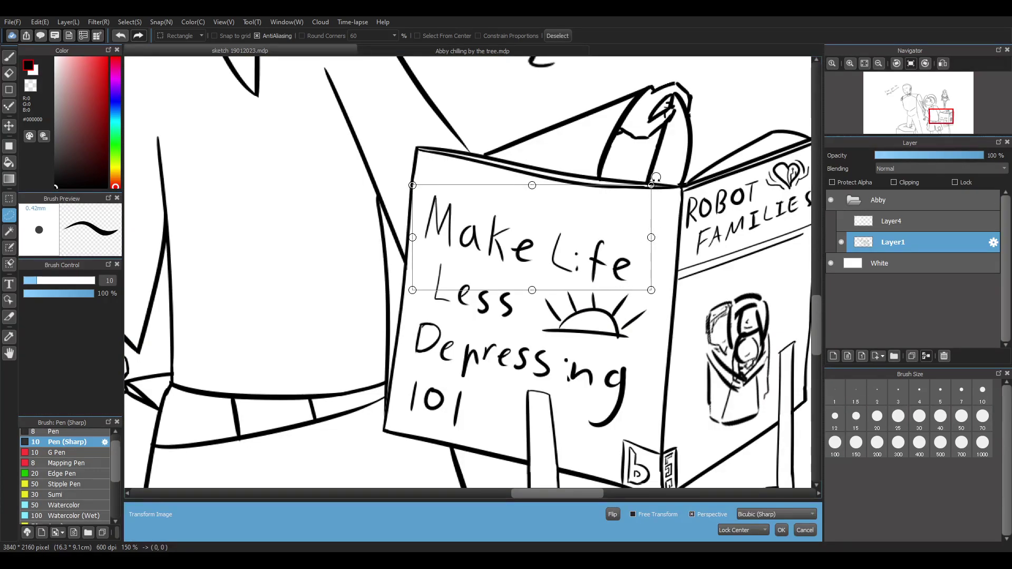
pyautogui.moveTo(653, 180); pyautogui.dragTo(670, 164)
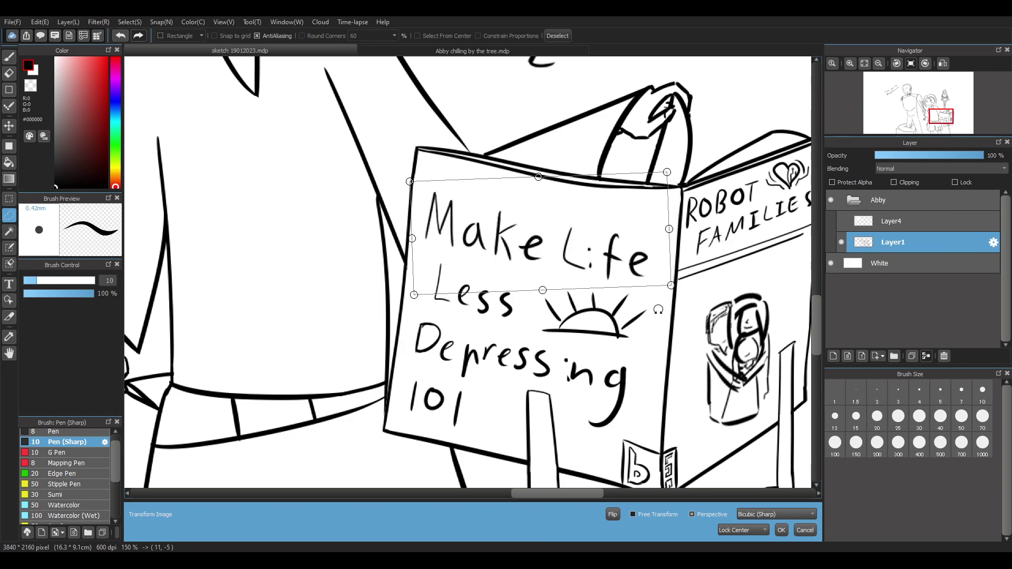
pyautogui.press('Return')
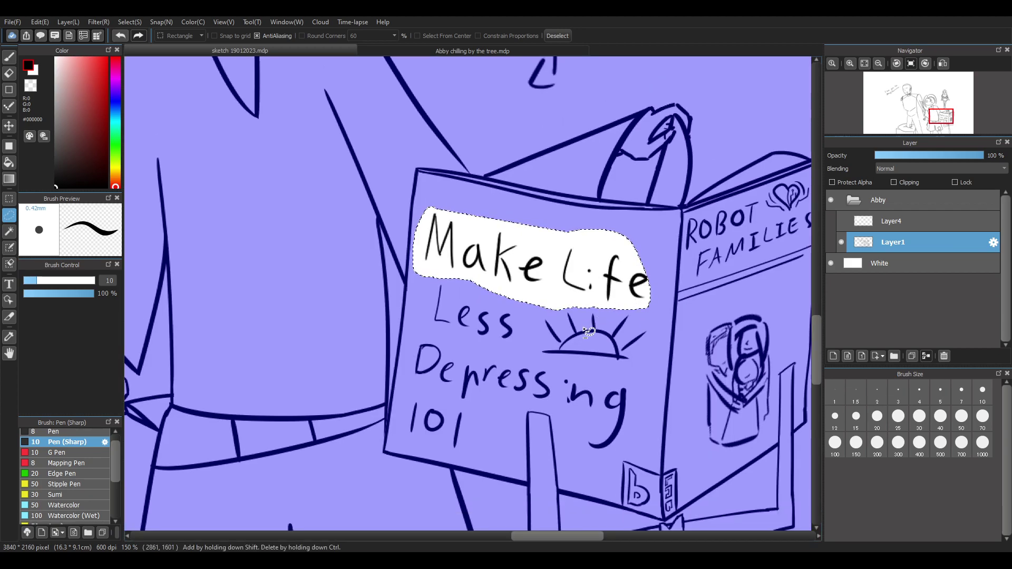
pyautogui.hotkey('ctrl', 'd')
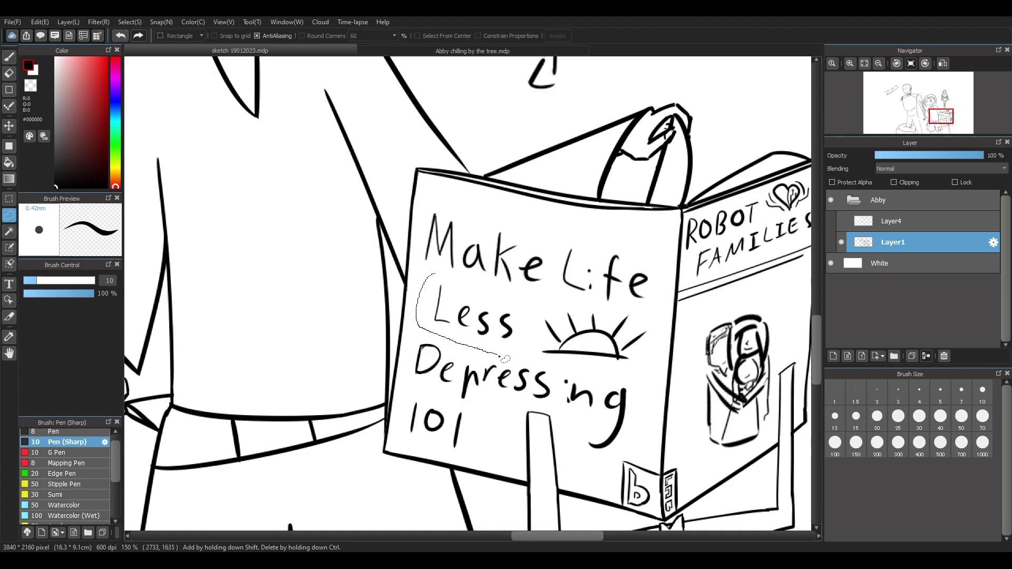
# Lasso the letters "ress" in "Depressing", move them slightly closer to "ing" and tilt them a little counterclockwise
pyautogui.moveTo(523, 344); pyautogui.dragTo(524, 346)
pyautogui.hotkey('ctrl', 'd')
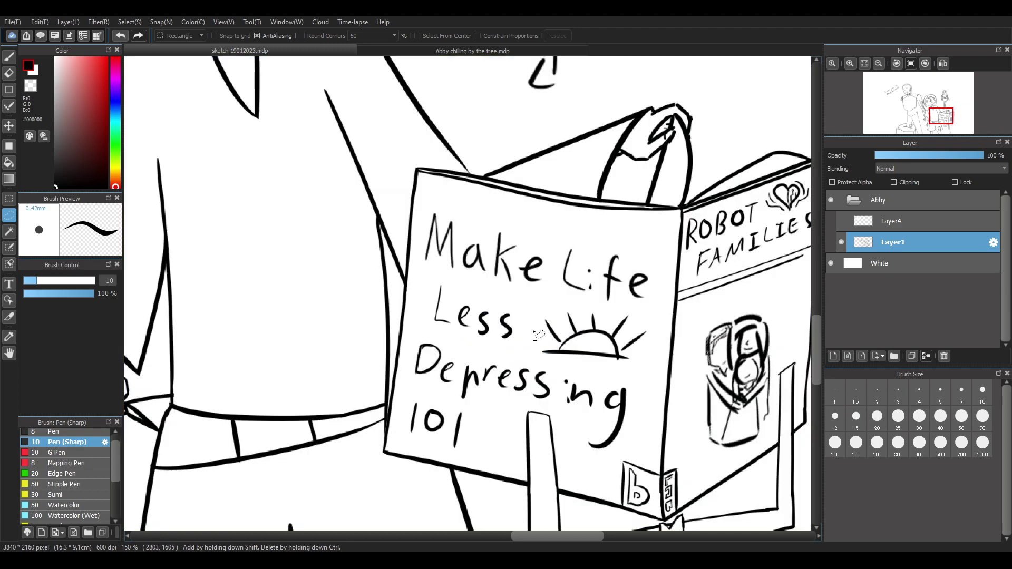
pyautogui.moveTo(505, 365)
pyautogui.mouseDown()
pyautogui.moveTo(511, 378)
pyautogui.moveTo(485, 361)
pyautogui.mouseUp()
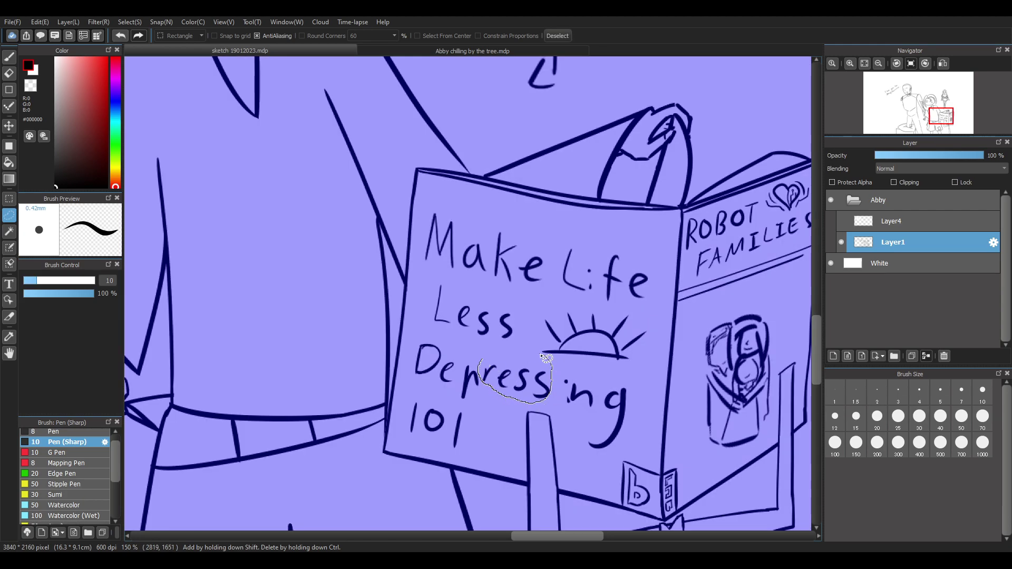
pyautogui.moveTo(546, 359); pyautogui.dragTo(501, 352)
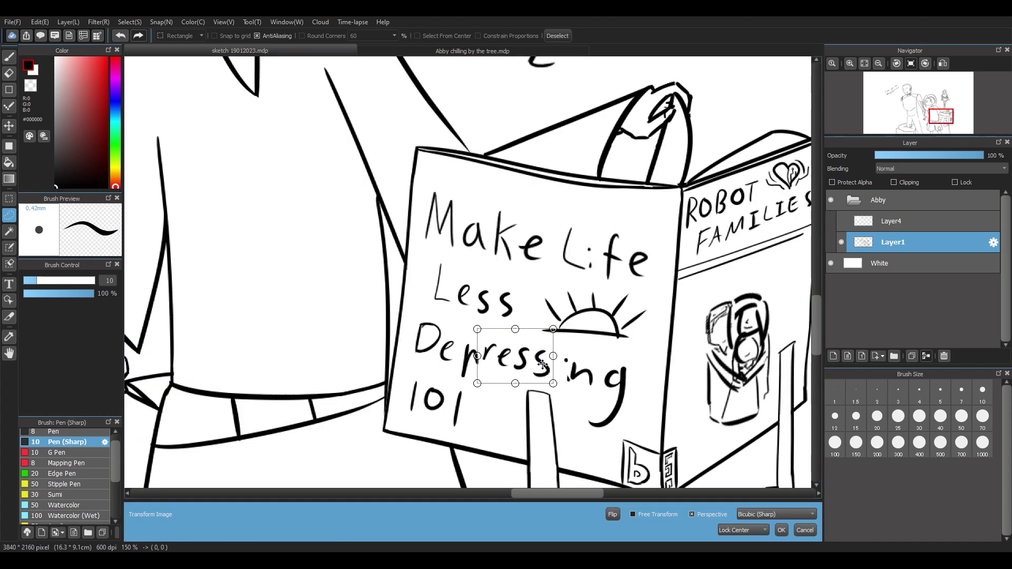
pyautogui.hotkey('ctrl', 't')
pyautogui.moveTo(538, 370); pyautogui.dragTo(543, 362)
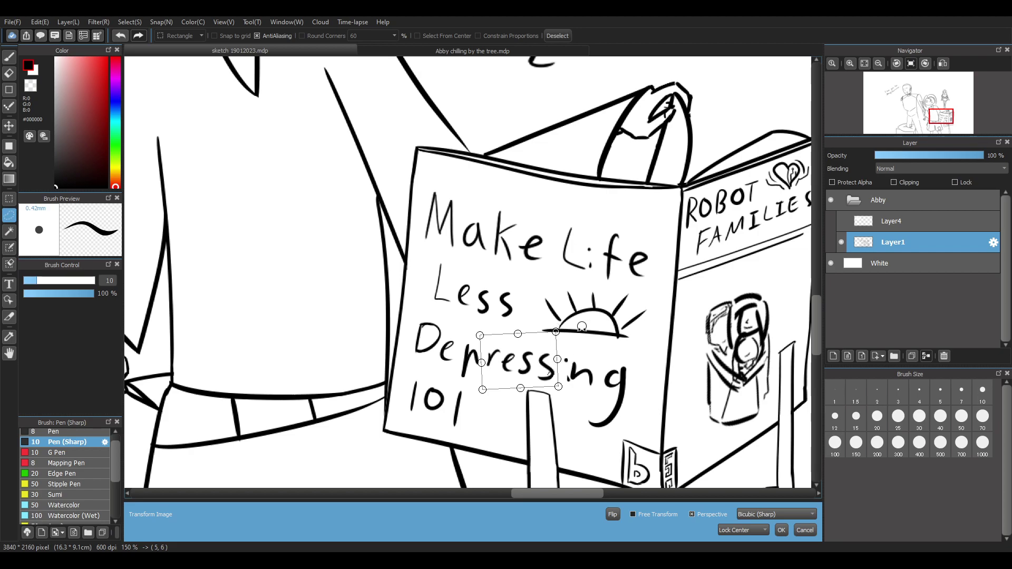
pyautogui.press('Return')
# Clean up the stray marks around the letter i in "Depressing" and redraw its stem with the pen
pyautogui.scroll(4, 583, 418)
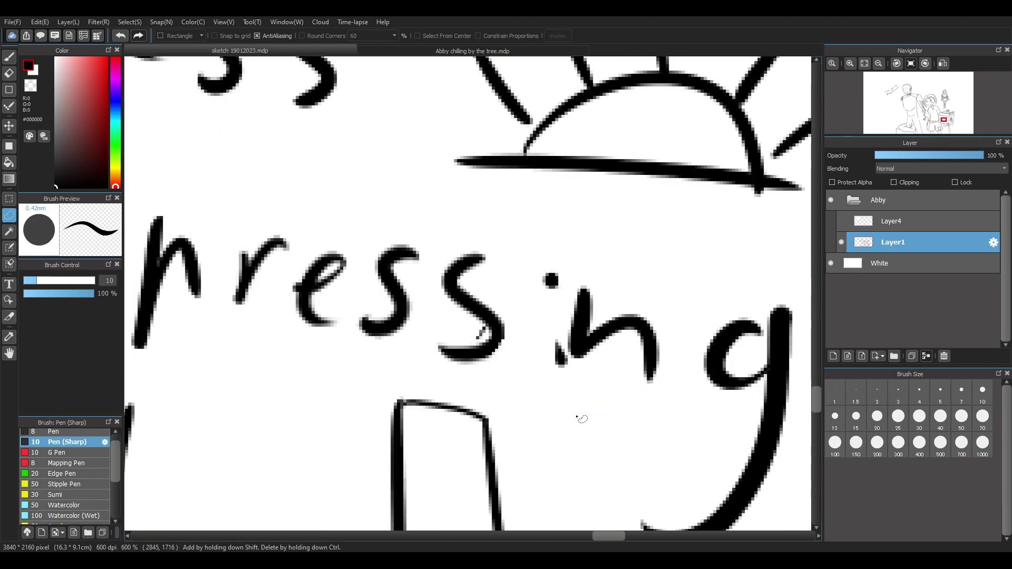
pyautogui.press('e')
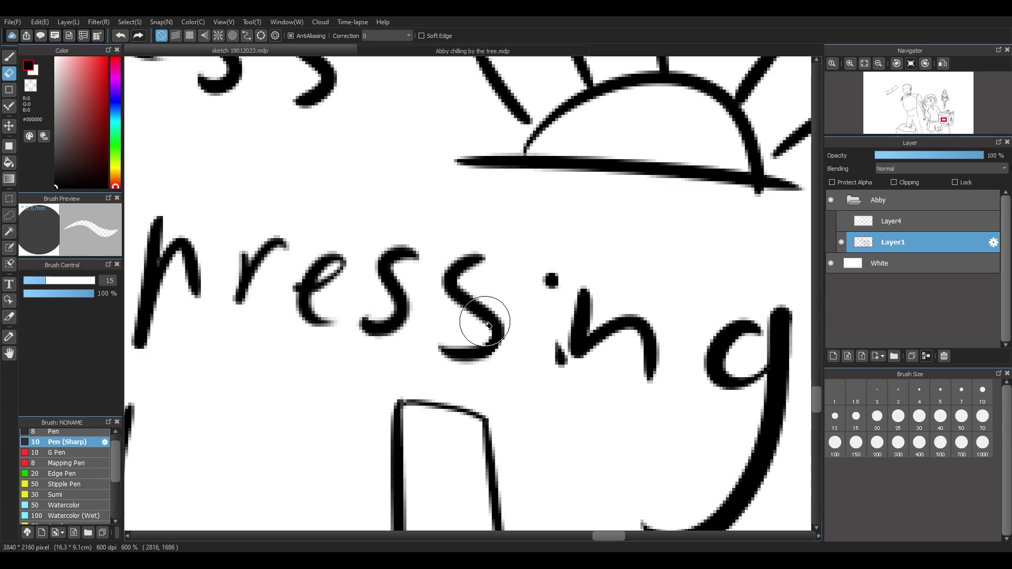
pyautogui.press('b')
pyautogui.moveTo(549, 320)
pyautogui.mouseDown()
pyautogui.moveTo(546, 371)
pyautogui.moveTo(561, 376)
pyautogui.mouseUp()
pyautogui.press('e')
pyautogui.press('b')
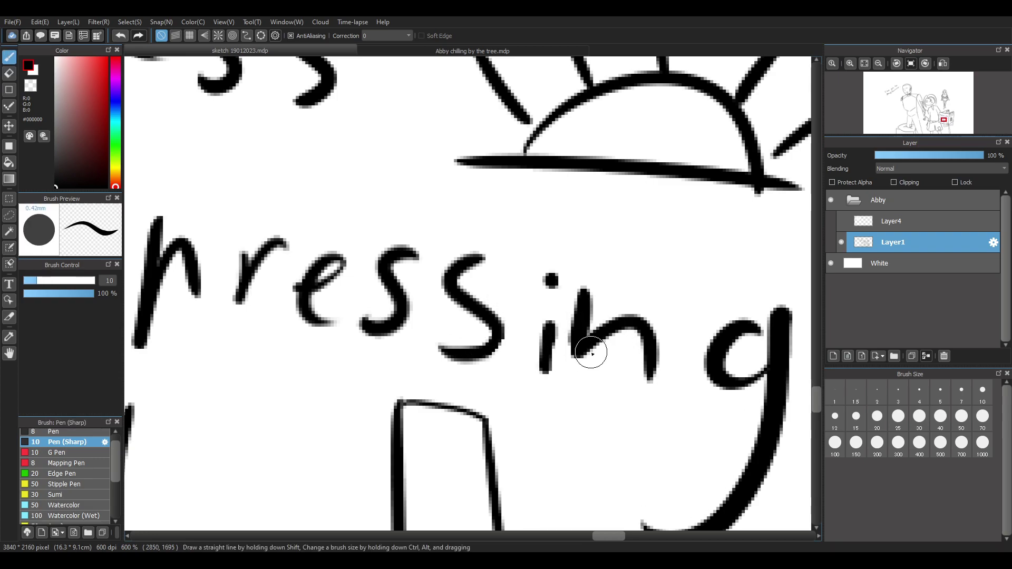
# Add top flags and base strokes to both 1s of "101" on the book cover
pyautogui.scroll(-3, 495, 357)
pyautogui.scroll(1, 369, 387)
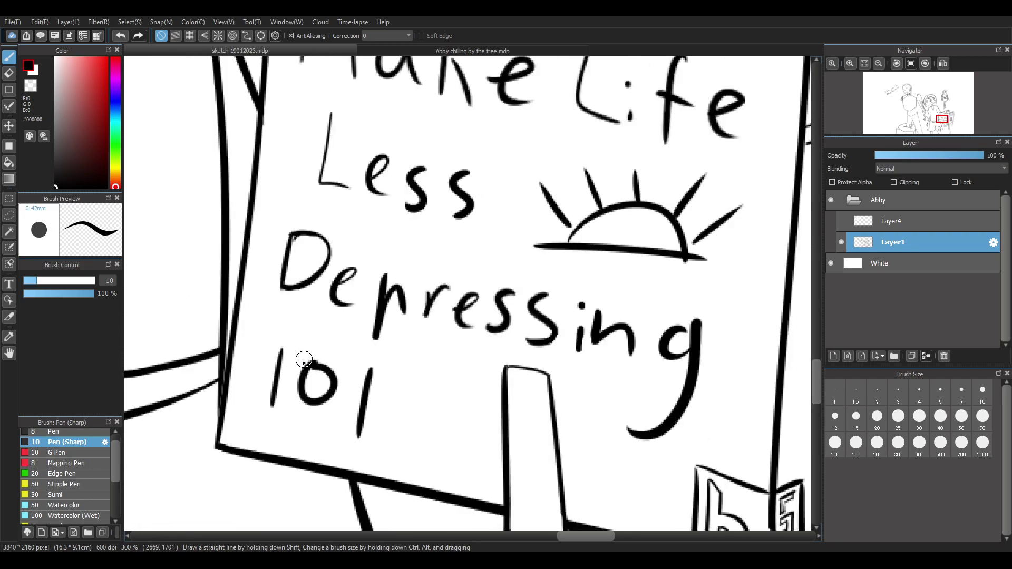
pyautogui.moveTo(264, 360); pyautogui.dragTo(283, 348)
pyautogui.moveTo(350, 375); pyautogui.dragTo(362, 370)
pyautogui.moveTo(342, 432); pyautogui.dragTo(372, 436)
pyautogui.moveTo(252, 405); pyautogui.dragTo(316, 406)
pyautogui.hotkey('ctrl', 'z')
pyautogui.moveTo(254, 405); pyautogui.dragTo(312, 407)
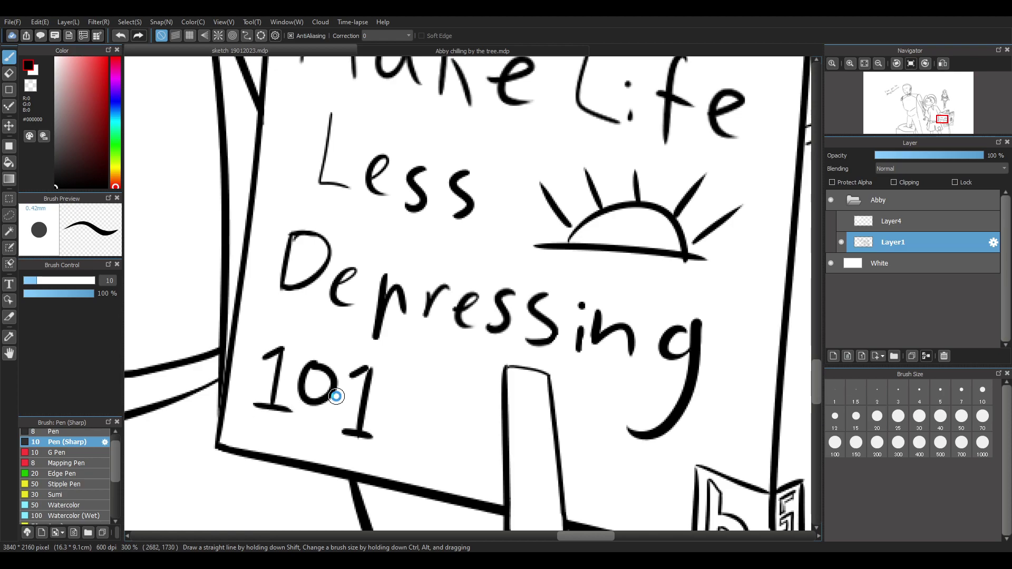
# Examine the whole composition, including the robot, the girl with the book and the background woman
pyautogui.scroll(-6, 334, 397)
pyautogui.scroll(1, 413, 414)
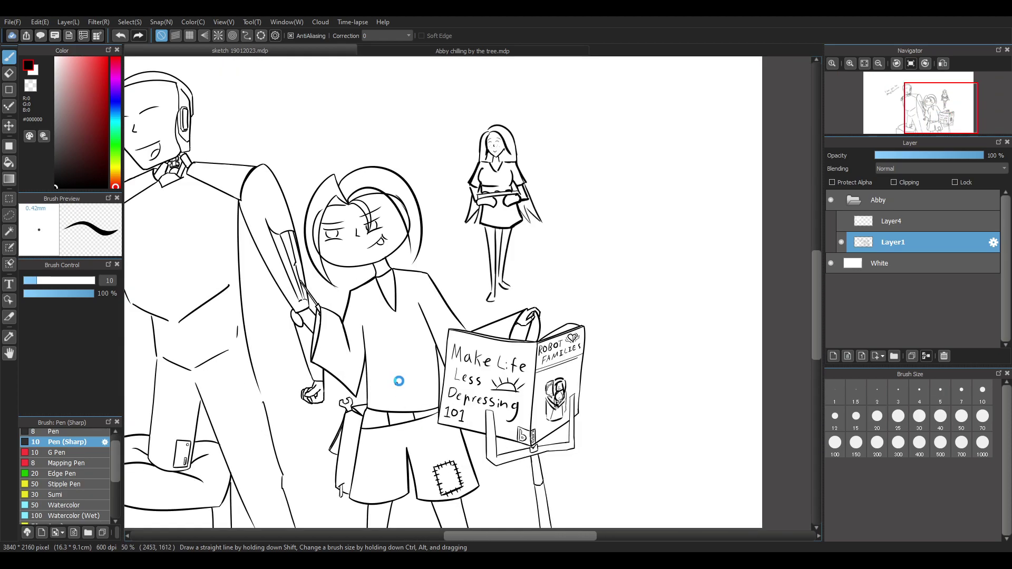
pyautogui.scroll(-4, 359, 285)
pyautogui.scroll(5, 672, 211)
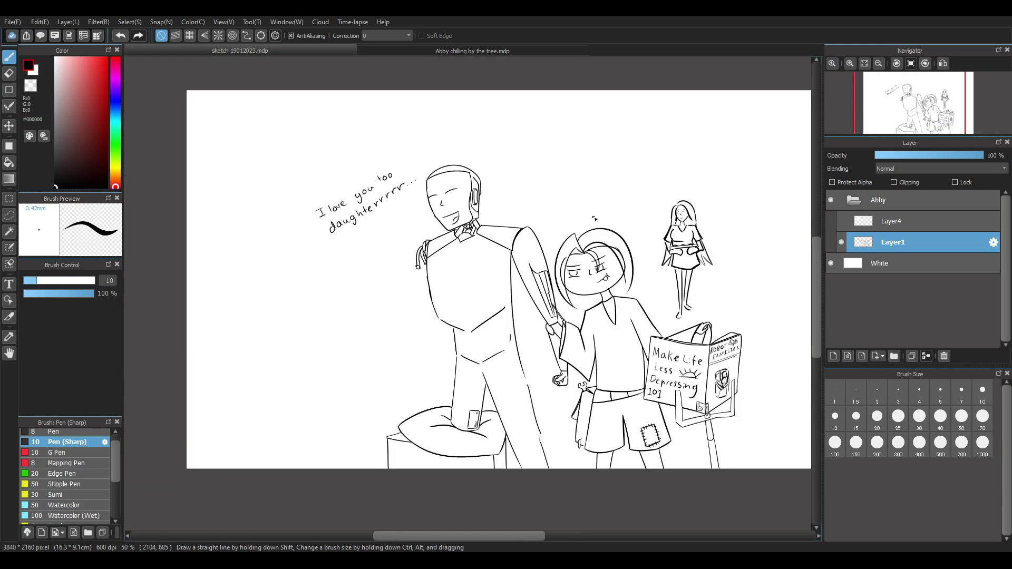
pyautogui.scroll(-2, 670, 212)
pyautogui.scroll(4, 701, 214)
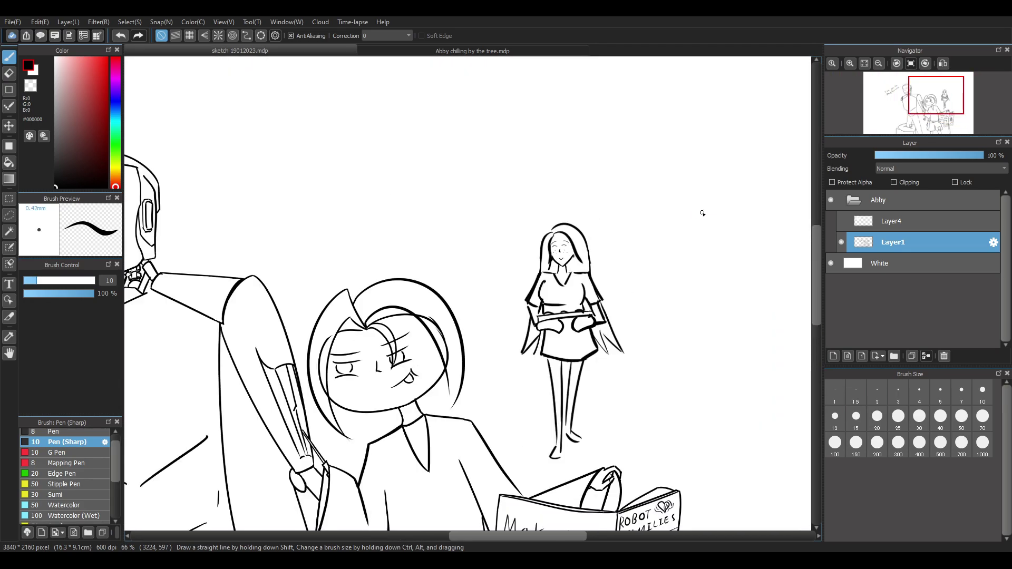
pyautogui.scroll(-4, 711, 215)
pyautogui.scroll(1, 703, 234)
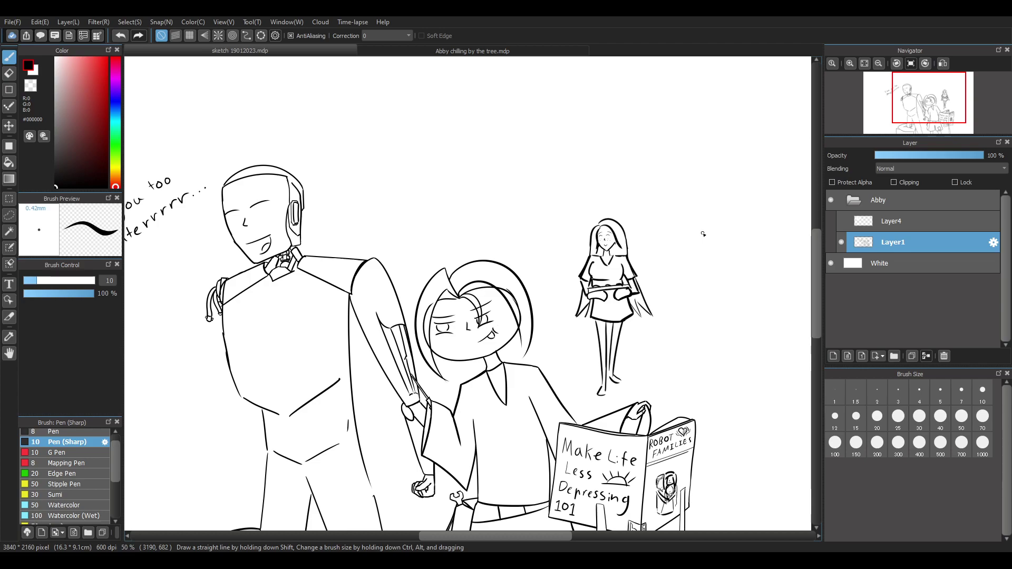
pyautogui.scroll(1, 670, 234)
pyautogui.scroll(-2, 670, 221)
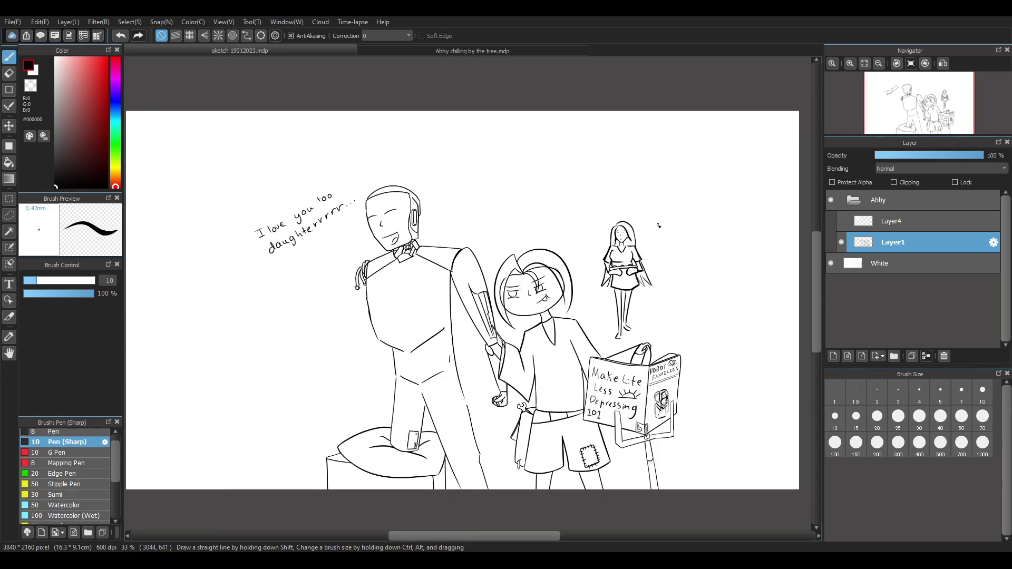
# Draw the rounded ends and the pointed tail of a speech bubble around the robot's handwritten line
pyautogui.scroll(2, 237, 179)
pyautogui.scroll(1, 404, 236)
pyautogui.moveTo(193, 289)
pyautogui.mouseDown()
pyautogui.moveTo(248, 396)
pyautogui.moveTo(310, 391)
pyautogui.mouseUp()
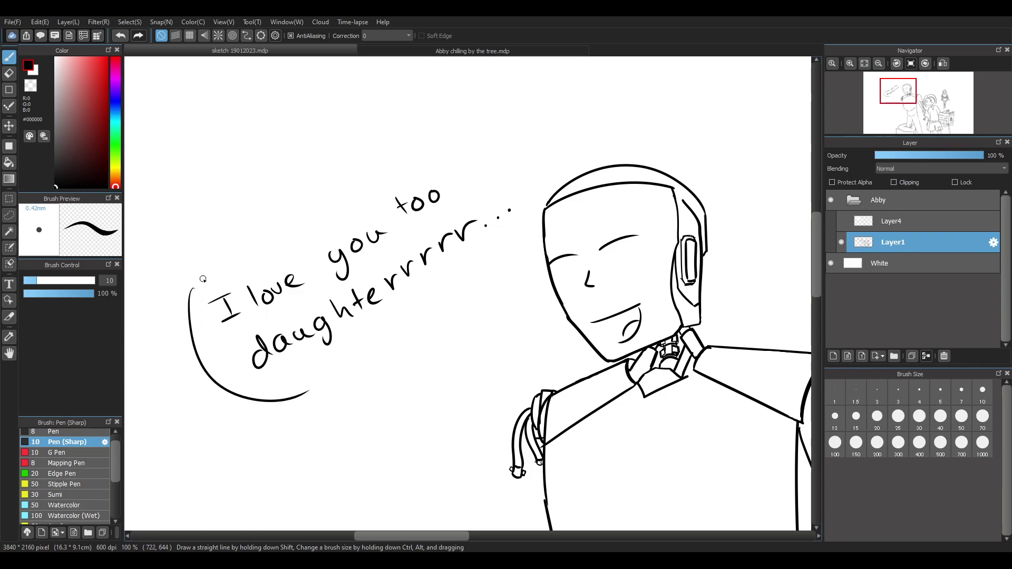
pyautogui.hotkey('ctrl', 'z')
pyautogui.moveTo(198, 277); pyautogui.dragTo(303, 402)
pyautogui.moveTo(468, 150)
pyautogui.mouseDown()
pyautogui.moveTo(527, 255)
pyautogui.moveTo(484, 291)
pyautogui.mouseUp()
pyautogui.hotkey('ctrl', 'z')
pyautogui.moveTo(518, 256); pyautogui.dragTo(535, 279)
pyautogui.moveTo(492, 288); pyautogui.dragTo(513, 284)
pyautogui.hotkey('ctrl', 'z')
# Complete the robot's speech bubble with long curved lower and upper edges, redrawing strokes that miss
pyautogui.moveTo(312, 403); pyautogui.dragTo(515, 293)
pyautogui.hotkey('ctrl', 'z')
pyautogui.moveTo(311, 400)
pyautogui.mouseDown()
pyautogui.moveTo(363, 353)
pyautogui.moveTo(536, 279)
pyautogui.mouseUp()
pyautogui.moveTo(199, 277); pyautogui.dragTo(468, 142)
pyautogui.hotkey('ctrl', 'z')
pyautogui.moveTo(199, 277)
pyautogui.mouseDown()
pyautogui.moveTo(406, 188)
pyautogui.moveTo(460, 147)
pyautogui.moveTo(399, 174)
pyautogui.moveTo(454, 147)
pyautogui.mouseUp()
pyautogui.hotkey('ctrl', 'z')
pyautogui.hotkey('ctrl', 'z')
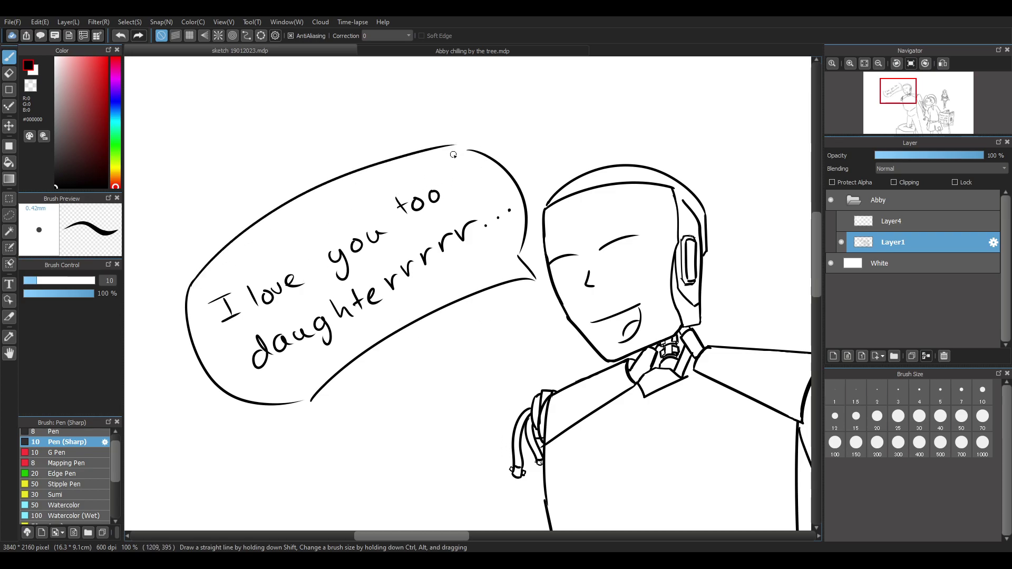
pyautogui.scroll(-4, 413, 231)
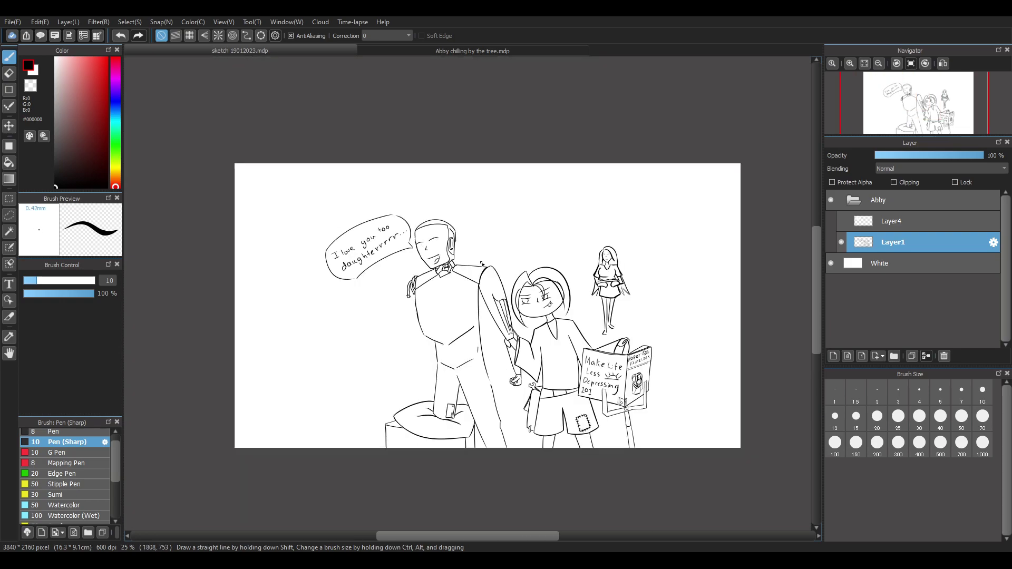
pyautogui.scroll(1, 683, 323)
pyautogui.scroll(2, 711, 276)
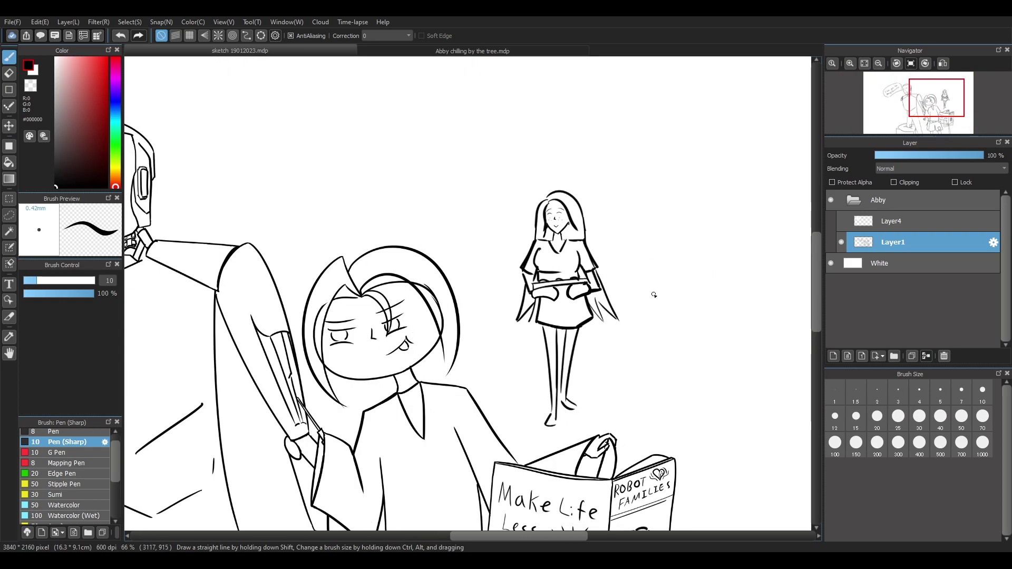
pyautogui.scroll(3, 347, 343)
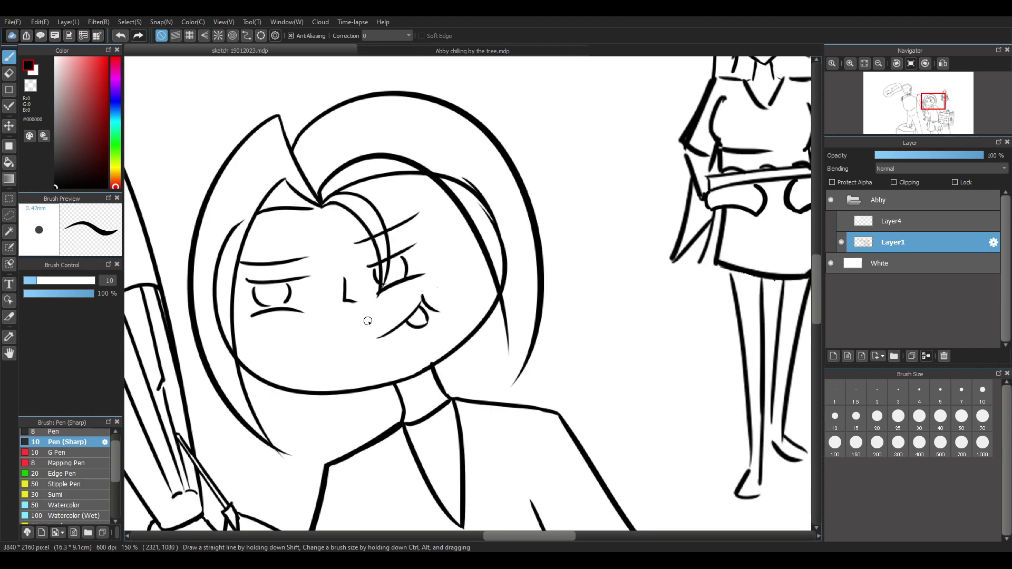
pyautogui.moveTo(405, 301)
pyautogui.mouseDown()
pyautogui.moveTo(440, 288)
pyautogui.moveTo(416, 285)
pyautogui.moveTo(453, 277)
pyautogui.moveTo(453, 267)
pyautogui.mouseUp()
pyautogui.hotkey('ctrl', 'z')
pyautogui.hotkey('ctrl', 'z')
pyautogui.hotkey('ctrl', 'z')
pyautogui.moveTo(397, 300); pyautogui.dragTo(448, 287)
pyautogui.hotkey('ctrl', 'z')
pyautogui.hotkey('ctrl', 'z')
pyautogui.scroll(-5, 500, 302)
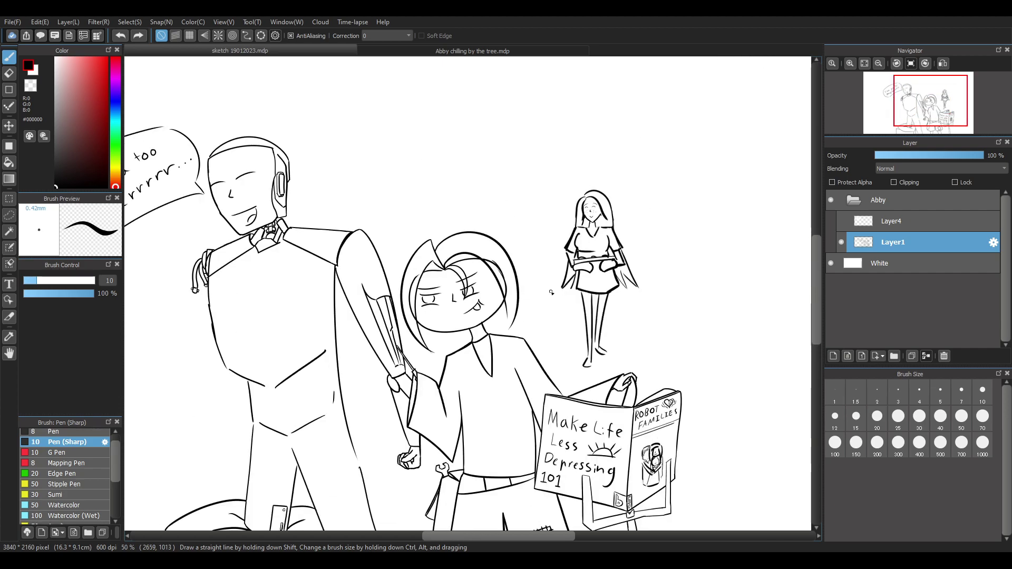
# Try to draw a large arch around the small standing woman
pyautogui.scroll(1, 615, 410)
pyautogui.scroll(2, 616, 409)
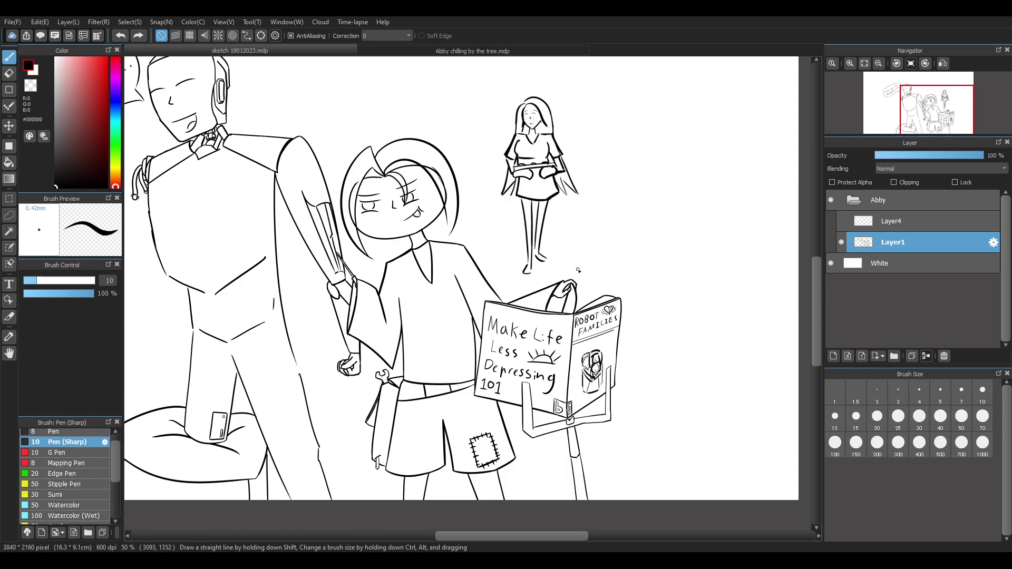
pyautogui.scroll(-2, 579, 270)
pyautogui.scroll(2, 570, 146)
pyautogui.scroll(-2, 577, 150)
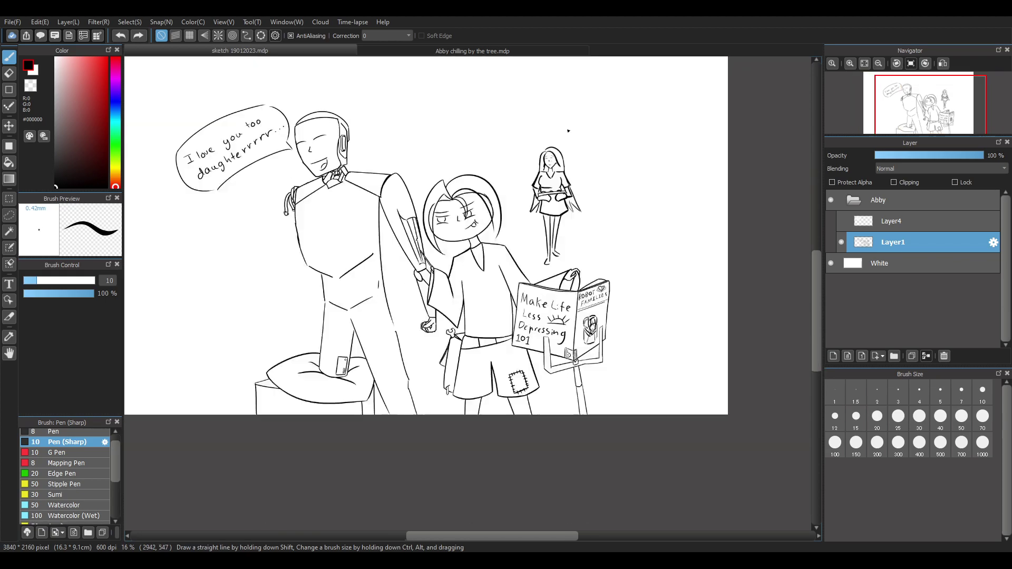
pyautogui.scroll(3, 566, 131)
pyautogui.moveTo(440, 243); pyautogui.dragTo(618, 210)
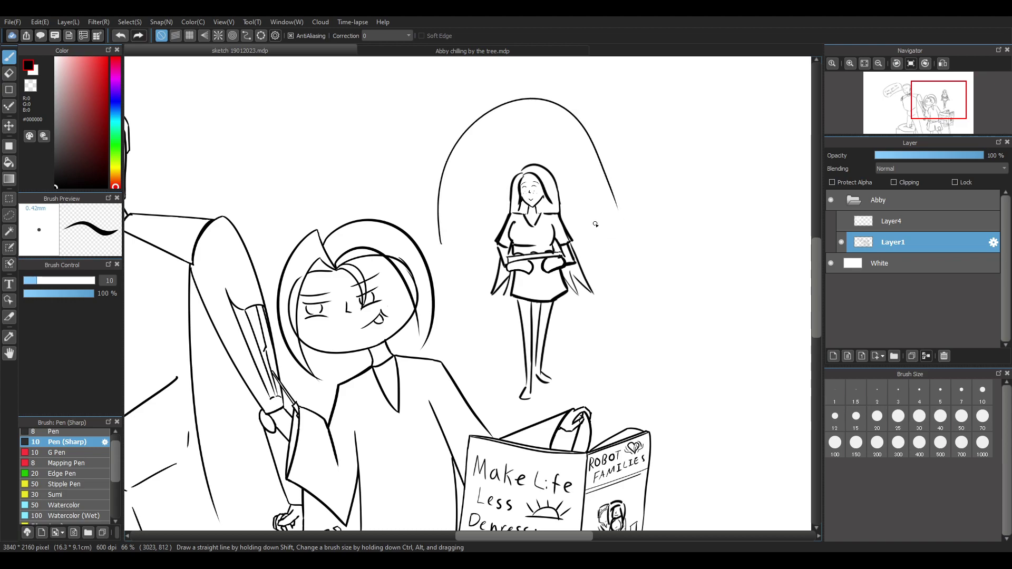
pyautogui.hotkey('ctrl', 'z')
pyautogui.moveTo(438, 244); pyautogui.dragTo(651, 220)
pyautogui.hotkey('ctrl', 'z')
pyautogui.moveTo(434, 244); pyautogui.dragTo(669, 244)
pyautogui.hotkey('ctrl', 'z')
pyautogui.moveTo(430, 249); pyautogui.dragTo(648, 252)
pyautogui.hotkey('ctrl', 'z')
pyautogui.moveTo(427, 256); pyautogui.dragTo(655, 244)
pyautogui.hotkey('ctrl', 'z')
pyautogui.moveTo(437, 247); pyautogui.dragTo(639, 243)
pyautogui.hotkey('ctrl', 'z')
pyautogui.moveTo(438, 245); pyautogui.dragTo(654, 258)
pyautogui.hotkey('ctrl', 'z')
pyautogui.moveTo(436, 251); pyautogui.dragTo(631, 239)
pyautogui.hotkey('ctrl', 'z')
pyautogui.moveTo(435, 255); pyautogui.dragTo(651, 268)
pyautogui.hotkey('ctrl', 'z')
pyautogui.moveTo(435, 252); pyautogui.dragTo(647, 269)
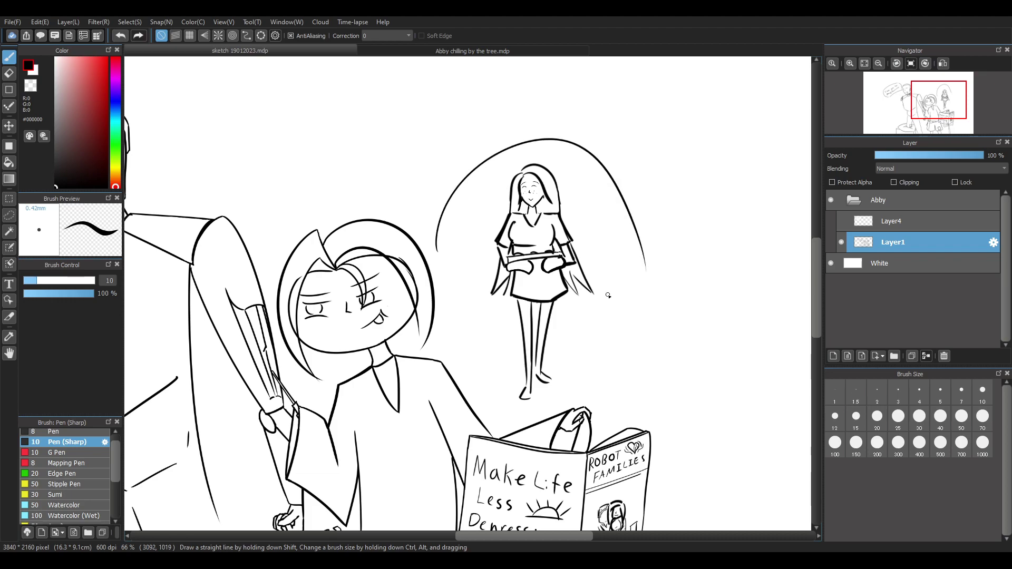
pyautogui.hotkey('ctrl', 'z')
pyautogui.moveTo(520, 247); pyautogui.dragTo(526, 256)
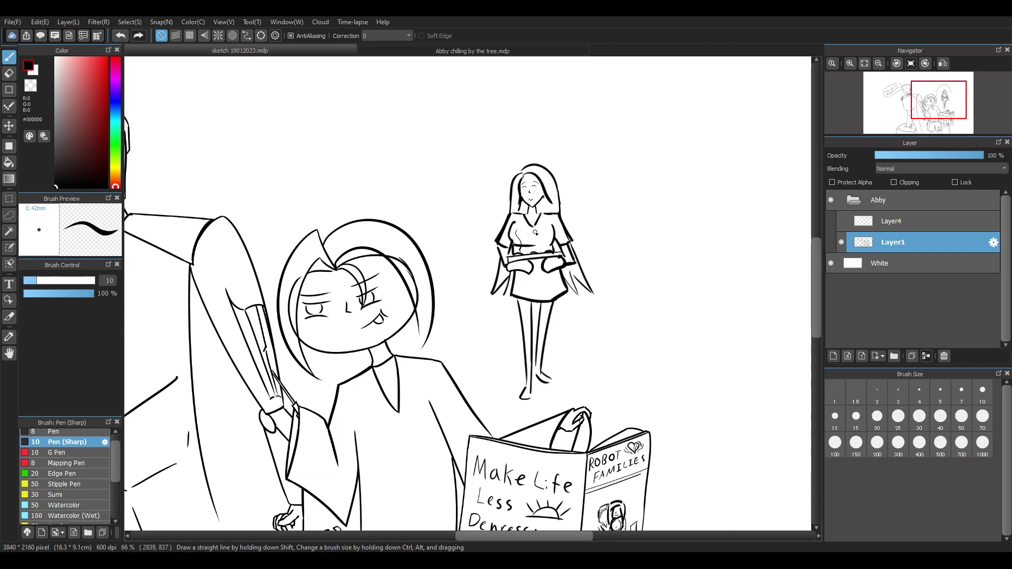
pyautogui.hotkey('ctrl', 'z')
pyautogui.hotkey('ctrl', 'z')
pyautogui.moveTo(453, 247)
pyautogui.mouseDown()
pyautogui.moveTo(486, 154)
pyautogui.moveTo(659, 243)
pyautogui.moveTo(583, 135)
pyautogui.moveTo(659, 221)
pyautogui.moveTo(604, 201)
pyautogui.moveTo(633, 244)
pyautogui.mouseUp()
pyautogui.hotkey('ctrl', 'z')
pyautogui.hotkey('ctrl', 'z')
pyautogui.hotkey('ctrl', 'z')
# Draw a near-vertical line beside the small woman as the left edge of a rectangular frame
pyautogui.moveTo(464, 162)
pyautogui.mouseDown()
pyautogui.moveTo(472, 400)
pyautogui.moveTo(457, 355)
pyautogui.mouseUp()
pyautogui.hotkey('ctrl', 'z')
pyautogui.hotkey('ctrl', 'z')
pyautogui.moveTo(463, 152); pyautogui.dragTo(462, 358)
pyautogui.hotkey('ctrl', 'z')
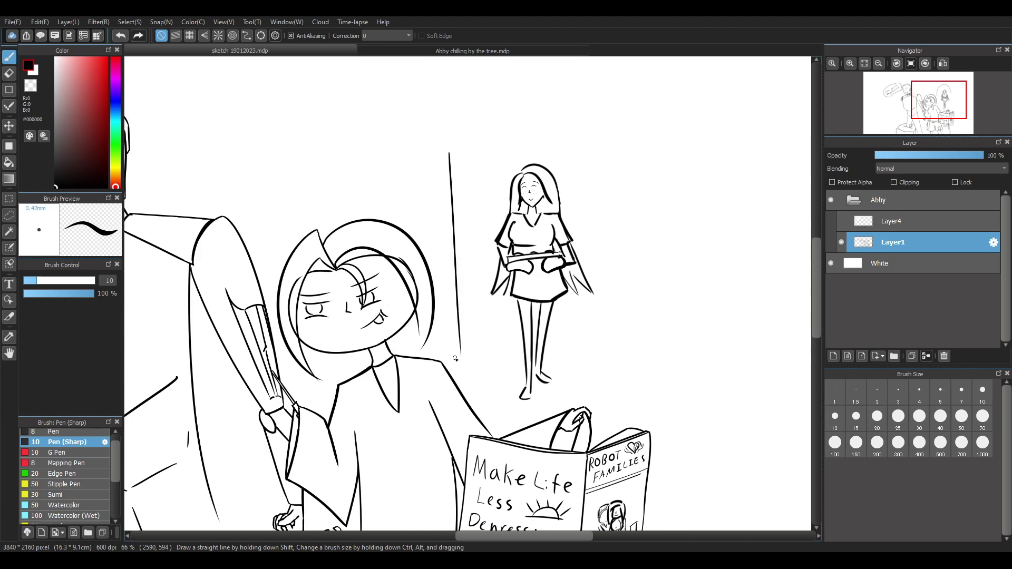
# Draw the frame's top edge above the small woman's head, starting from the top of the left edge
pyautogui.moveTo(450, 153); pyautogui.dragTo(604, 139)
pyautogui.hotkey('ctrl', 'z')
pyautogui.moveTo(451, 153); pyautogui.dragTo(614, 139)
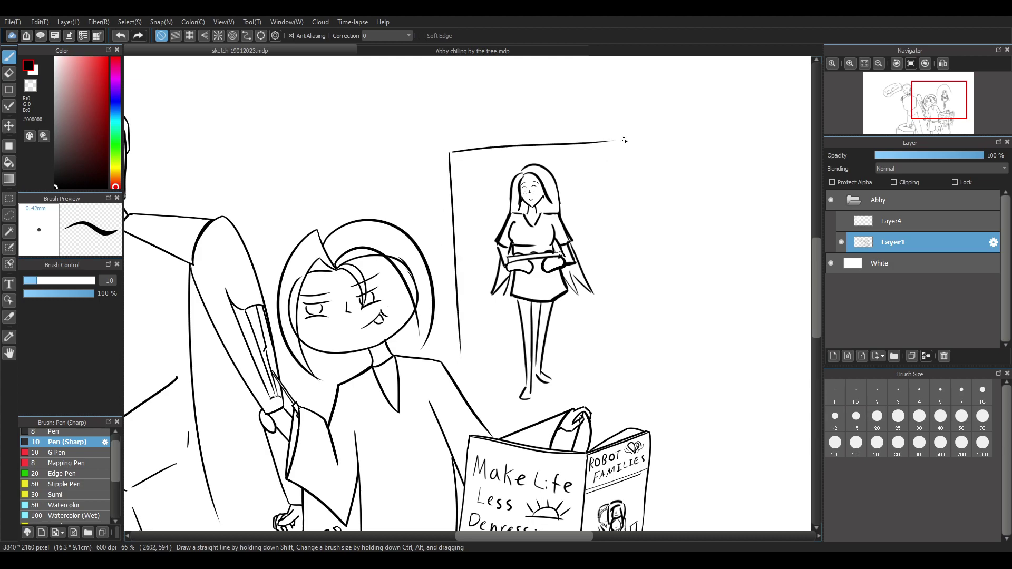
pyautogui.hotkey('ctrl', 'z')
pyautogui.moveTo(451, 152)
pyautogui.mouseDown()
pyautogui.moveTo(623, 139)
pyautogui.moveTo(633, 342)
pyautogui.mouseUp()
pyautogui.hotkey('ctrl', 'z')
pyautogui.hotkey('ctrl', 'z')
pyautogui.moveTo(453, 153); pyautogui.dragTo(604, 142)
pyautogui.hotkey('ctrl', 'z')
pyautogui.moveTo(451, 152)
pyautogui.mouseDown()
pyautogui.moveTo(490, 146)
pyautogui.moveTo(595, 320)
pyautogui.mouseUp()
pyautogui.hotkey('ctrl', 'z')
pyautogui.moveTo(583, 144); pyautogui.dragTo(587, 365)
pyautogui.hotkey('ctrl', 'z')
pyautogui.hotkey('ctrl', 'z')
pyautogui.moveTo(448, 151); pyautogui.dragTo(593, 143)
pyautogui.hotkey('ctrl', 'z')
pyautogui.moveTo(446, 152); pyautogui.dragTo(603, 142)
pyautogui.hotkey('ctrl', 'z')
pyautogui.moveTo(448, 152); pyautogui.dragTo(596, 142)
pyautogui.hotkey('ctrl', 'z')
pyautogui.moveTo(449, 153)
pyautogui.mouseDown()
pyautogui.moveTo(605, 148)
pyautogui.moveTo(604, 356)
pyautogui.mouseUp()
# Draw the frame's right edge as a near-vertical line down past the small woman's knees
pyautogui.hotkey('ctrl', 'z')
pyautogui.moveTo(607, 154)
pyautogui.mouseDown()
pyautogui.moveTo(612, 392)
pyautogui.moveTo(610, 214)
pyautogui.moveTo(607, 380)
pyautogui.mouseUp()
pyautogui.hotkey('ctrl', 'z')
pyautogui.hotkey('ctrl', 'z')
pyautogui.hotkey('ctrl', 'z')
pyautogui.moveTo(605, 149); pyautogui.dragTo(608, 378)
pyautogui.hotkey('ctrl', 'z')
pyautogui.moveTo(609, 195); pyautogui.dragTo(615, 380)
pyautogui.hotkey('ctrl', 'z')
pyautogui.moveTo(606, 148); pyautogui.dragTo(618, 379)
pyautogui.hotkey('ctrl', 'z')
pyautogui.hotkey('ctrl', 'z')
pyautogui.moveTo(612, 153); pyautogui.dragTo(615, 372)
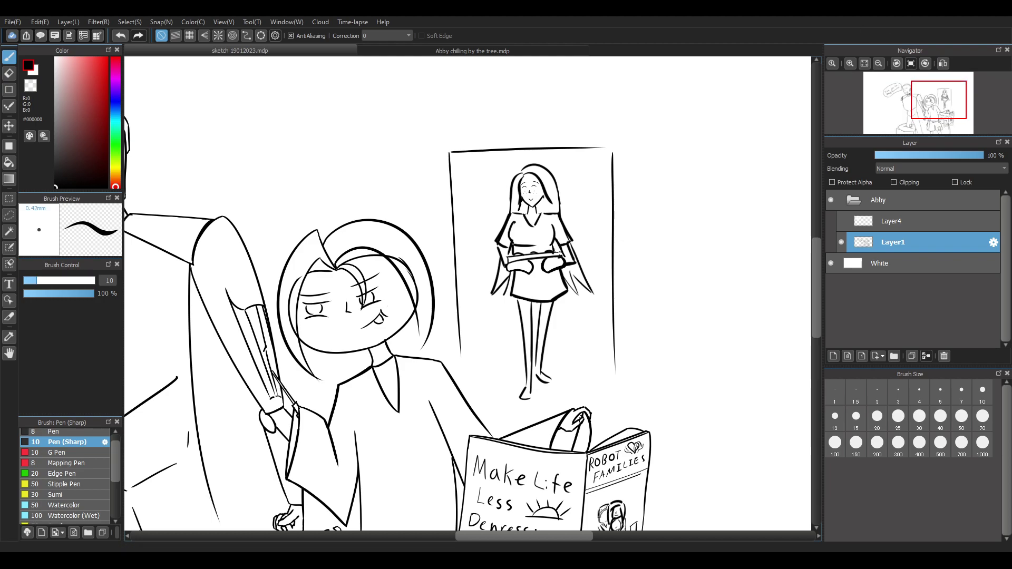
# Examine the framed woman both up close and within the whole composition
pyautogui.scroll(-4, 487, 285)
pyautogui.scroll(2, 475, 305)
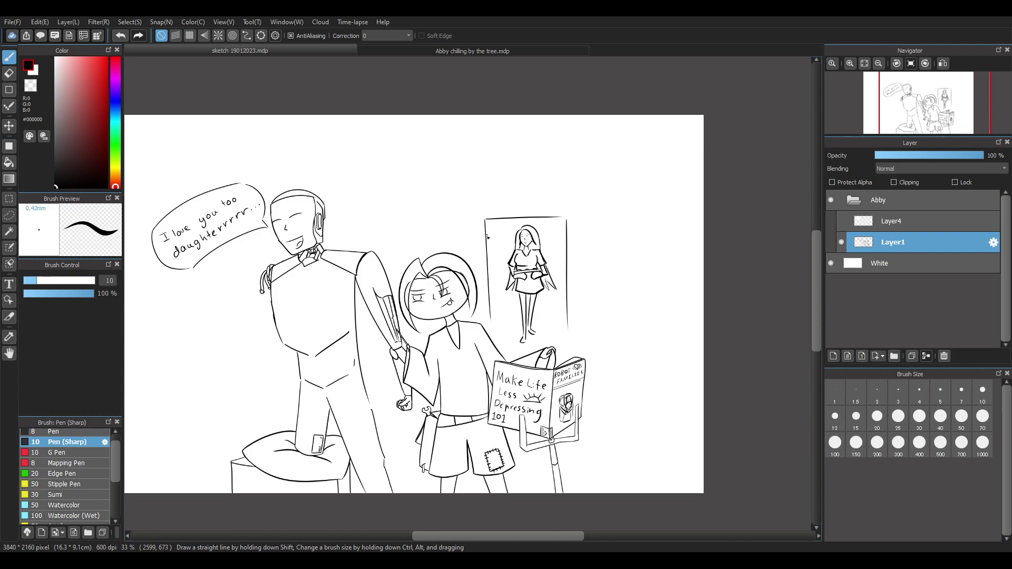
pyautogui.scroll(1, 407, 329)
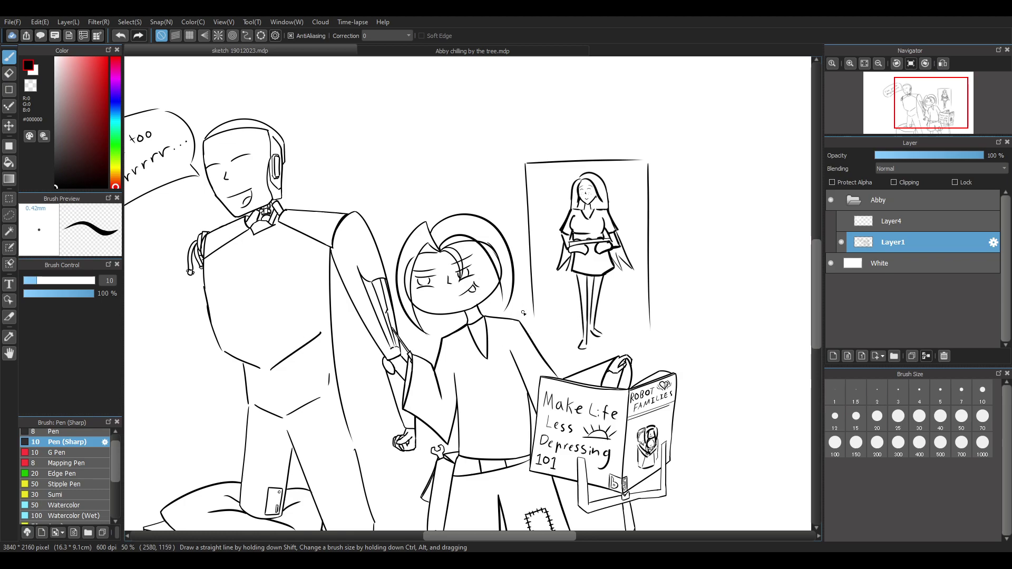
pyautogui.scroll(-2, 528, 314)
pyautogui.scroll(3, 657, 268)
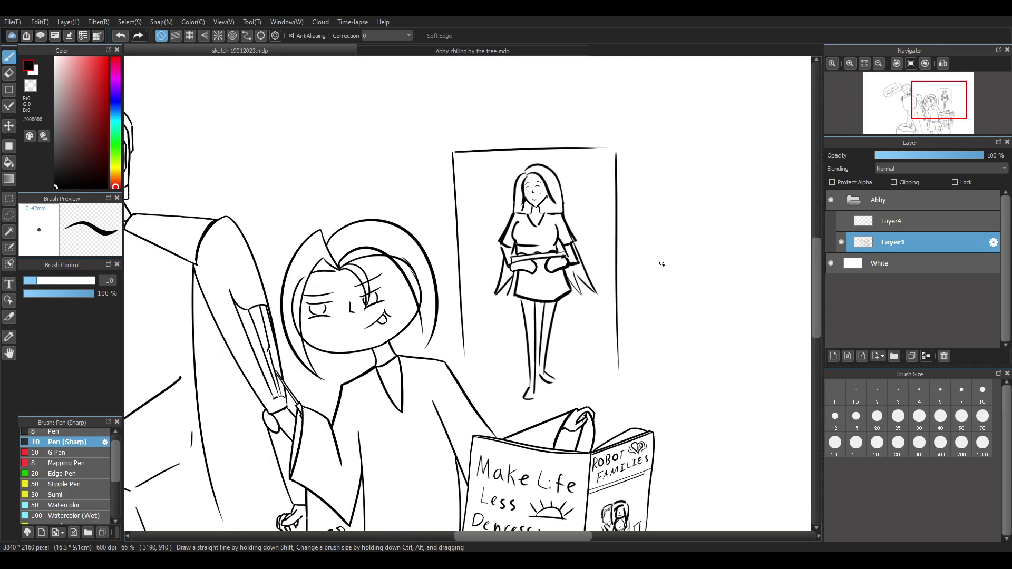
pyautogui.scroll(-3, 633, 280)
pyautogui.scroll(3, 658, 227)
pyautogui.scroll(-1, 660, 225)
# Hand-letter "I made cookies" above the frame and finish the line with a heart outline
pyautogui.scroll(1, 661, 225)
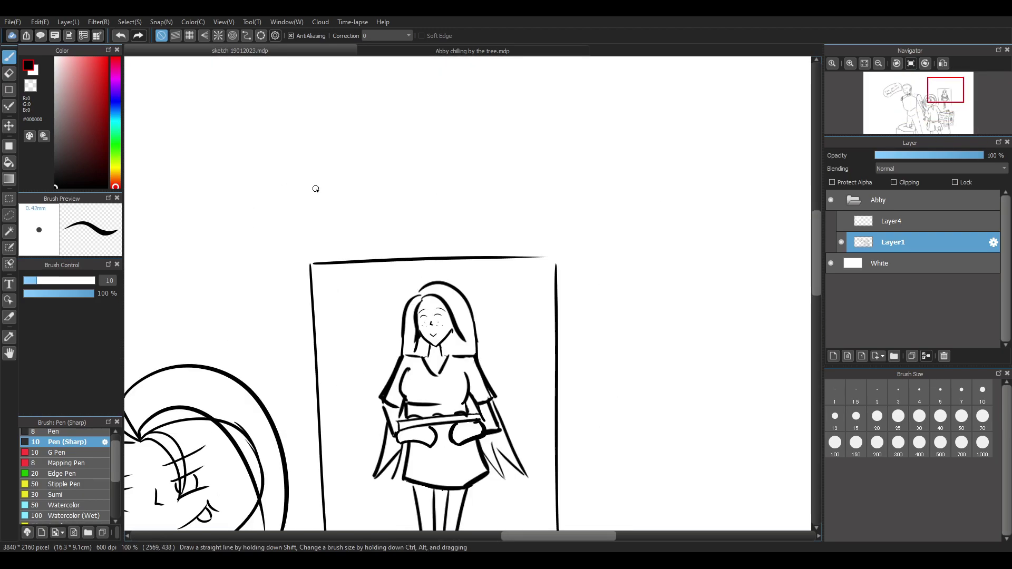
pyautogui.moveTo(347, 176); pyautogui.dragTo(348, 204)
pyautogui.moveTo(335, 205)
pyautogui.mouseDown()
pyautogui.moveTo(440, 203)
pyautogui.moveTo(456, 169)
pyautogui.moveTo(496, 199)
pyautogui.moveTo(546, 204)
pyautogui.moveTo(562, 187)
pyautogui.moveTo(586, 188)
pyautogui.mouseUp()
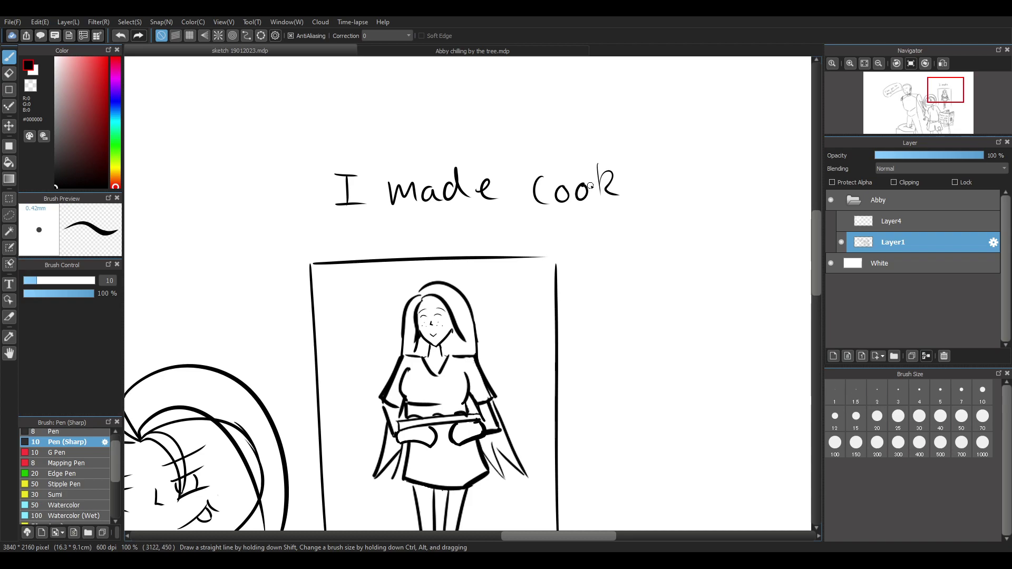
pyautogui.hotkey('ctrl', 'z')
pyautogui.hotkey('ctrl', 'z')
pyautogui.moveTo(595, 169); pyautogui.dragTo(597, 203)
pyautogui.moveTo(612, 179); pyautogui.dragTo(617, 204)
pyautogui.hotkey('ctrl', 'z')
pyautogui.hotkey('ctrl', 'z')
pyautogui.moveTo(599, 172); pyautogui.dragTo(598, 201)
pyautogui.moveTo(611, 178)
pyautogui.mouseDown()
pyautogui.moveTo(601, 190)
pyautogui.moveTo(614, 200)
pyautogui.mouseUp()
pyautogui.click(620, 180)
pyautogui.moveTo(623, 191)
pyautogui.mouseDown()
pyautogui.moveTo(624, 200)
pyautogui.moveTo(649, 184)
pyautogui.moveTo(654, 200)
pyautogui.mouseUp()
pyautogui.moveTo(673, 183)
pyautogui.mouseDown()
pyautogui.moveTo(665, 201)
pyautogui.moveTo(726, 161)
pyautogui.moveTo(713, 201)
pyautogui.mouseUp()
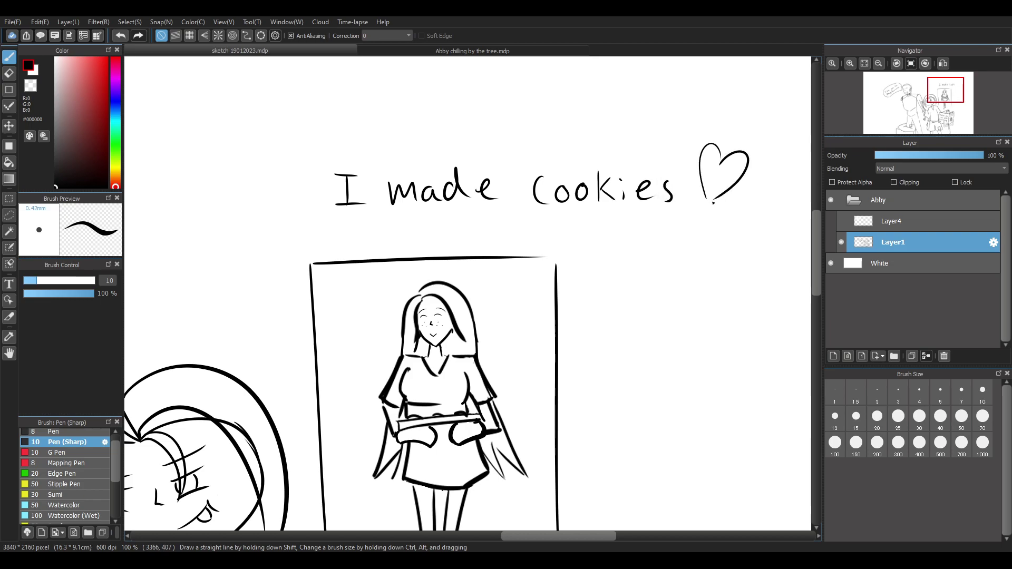
pyautogui.moveTo(320, 158); pyautogui.dragTo(387, 239)
pyautogui.hotkey('ctrl', 'z')
pyautogui.moveTo(322, 158)
pyautogui.mouseDown()
pyautogui.moveTo(344, 232)
pyautogui.moveTo(383, 259)
pyautogui.mouseUp()
pyautogui.hotkey('ctrl', 'z')
pyautogui.moveTo(323, 154)
pyautogui.mouseDown()
pyautogui.moveTo(390, 295)
pyautogui.moveTo(394, 285)
pyautogui.moveTo(722, 247)
pyautogui.mouseUp()
pyautogui.hotkey('ctrl', 'z')
pyautogui.moveTo(331, 148)
pyautogui.mouseDown()
pyautogui.moveTo(395, 113)
pyautogui.moveTo(546, 260)
pyautogui.mouseUp()
pyautogui.hotkey('ctrl', 'z')
pyautogui.hotkey('ctrl', 'z')
pyautogui.moveTo(495, 288)
pyautogui.mouseDown()
pyautogui.moveTo(442, 227)
pyautogui.moveTo(604, 137)
pyautogui.moveTo(640, 255)
pyautogui.moveTo(490, 276)
pyautogui.moveTo(408, 79)
pyautogui.moveTo(551, 139)
pyautogui.moveTo(685, 262)
pyautogui.moveTo(519, 267)
pyautogui.mouseUp()
pyautogui.hotkey('ctrl', 'z')
pyautogui.hotkey('ctrl', 'z')
pyautogui.hotkey('ctrl', 'z')
# Draw two curves below the lettering that meet in a speech bubble tail pointing at the framed woman
pyautogui.moveTo(469, 268)
pyautogui.mouseDown()
pyautogui.moveTo(478, 253)
pyautogui.moveTo(352, 225)
pyautogui.mouseUp()
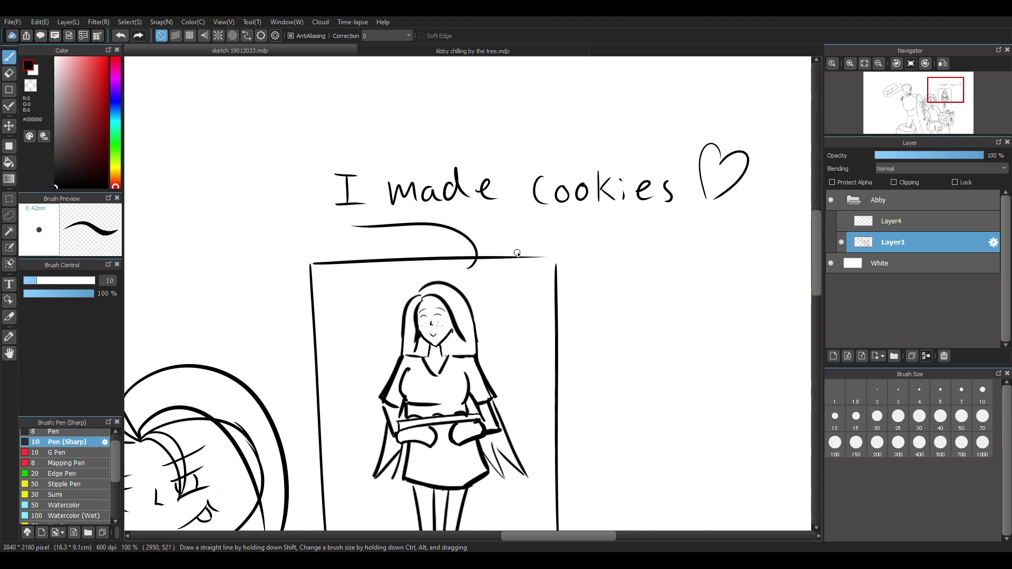
pyautogui.moveTo(471, 264); pyautogui.dragTo(647, 247)
pyautogui.hotkey('ctrl', 'z')
pyautogui.moveTo(468, 271)
pyautogui.mouseDown()
pyautogui.moveTo(547, 235)
pyautogui.moveTo(627, 249)
pyautogui.mouseUp()
# Draw the speech bubble's rounded left and right ends and the wavy top edge joining them around the lettering
pyautogui.moveTo(322, 144); pyautogui.dragTo(328, 219)
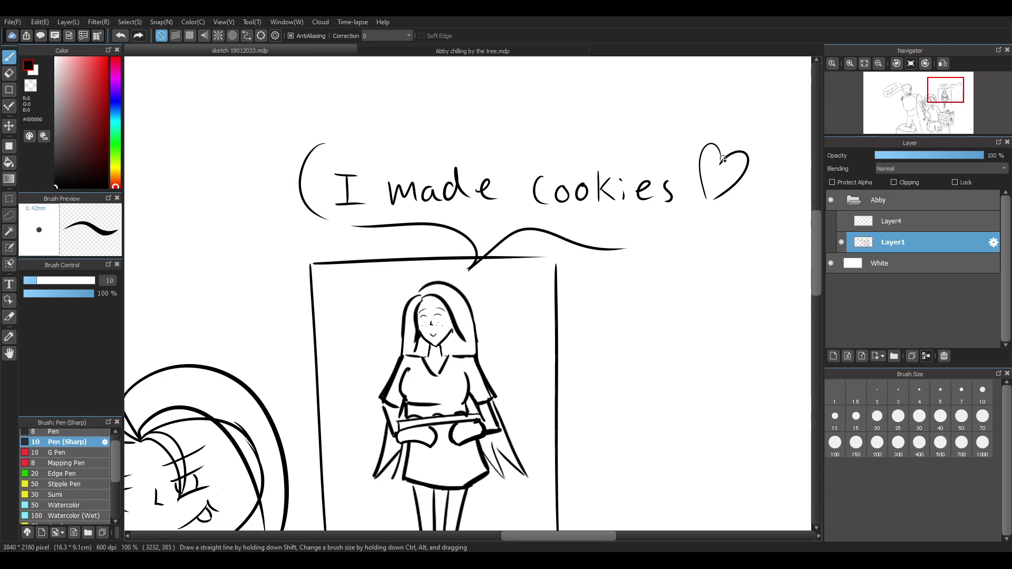
pyautogui.moveTo(750, 118); pyautogui.dragTo(744, 230)
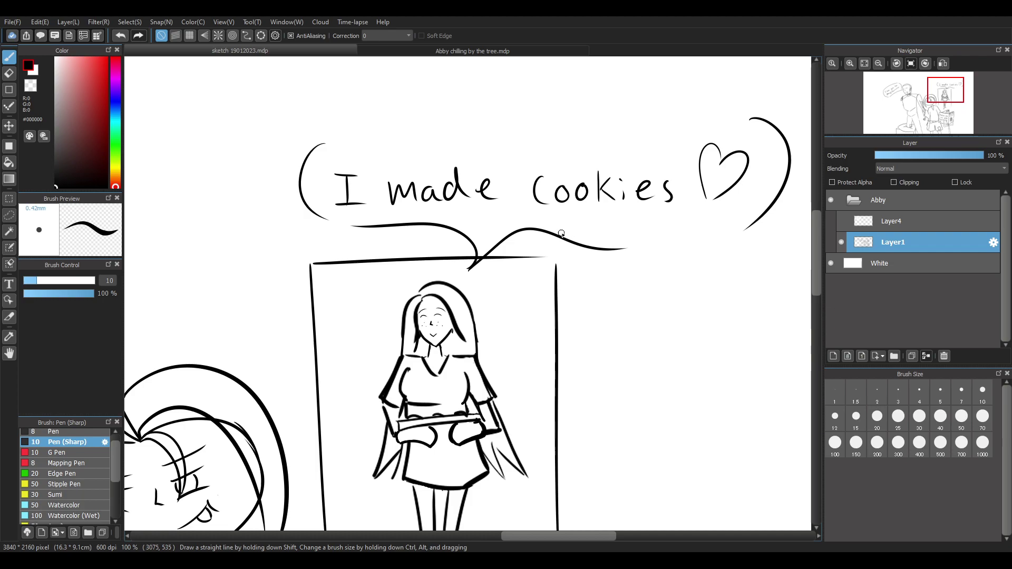
pyautogui.moveTo(350, 142)
pyautogui.mouseDown()
pyautogui.moveTo(396, 125)
pyautogui.moveTo(593, 147)
pyautogui.mouseUp()
pyautogui.hotkey('ctrl', 'z')
pyautogui.moveTo(325, 143)
pyautogui.mouseDown()
pyautogui.moveTo(594, 147)
pyautogui.moveTo(686, 124)
pyautogui.mouseUp()
pyautogui.hotkey('ctrl', 'z')
pyautogui.moveTo(320, 143)
pyautogui.mouseDown()
pyautogui.moveTo(640, 132)
pyautogui.moveTo(735, 112)
pyautogui.mouseUp()
# Close the lower-right gap of the "I made cookies" bubble with a curve from the tail line to the right end
pyautogui.scroll(-6, 495, 216)
pyautogui.scroll(3, 357, 206)
pyautogui.scroll(-2, 357, 206)
pyautogui.scroll(1, 292, 203)
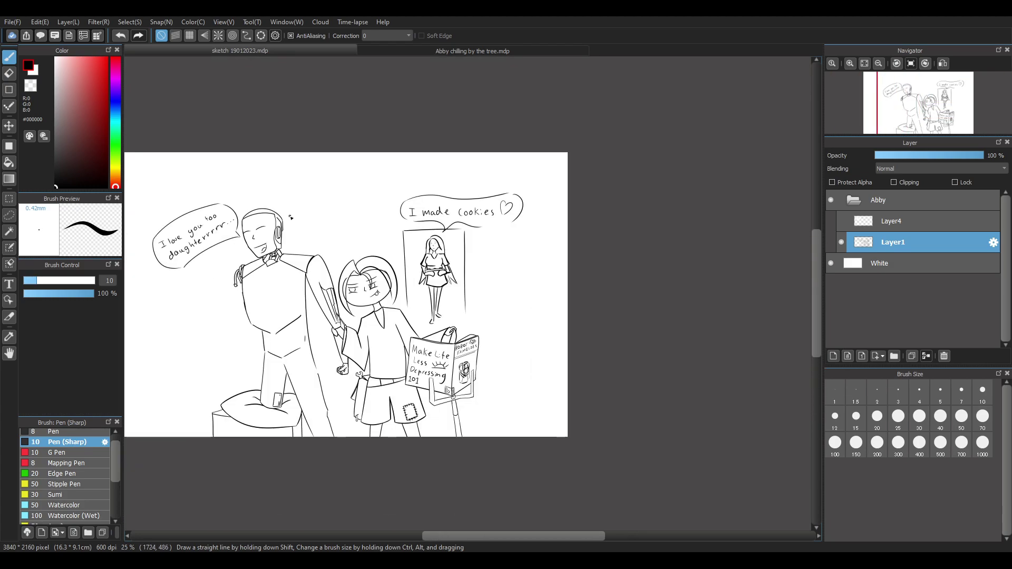
pyautogui.scroll(3, 291, 217)
pyautogui.scroll(-2, 379, 210)
pyautogui.scroll(2, 612, 211)
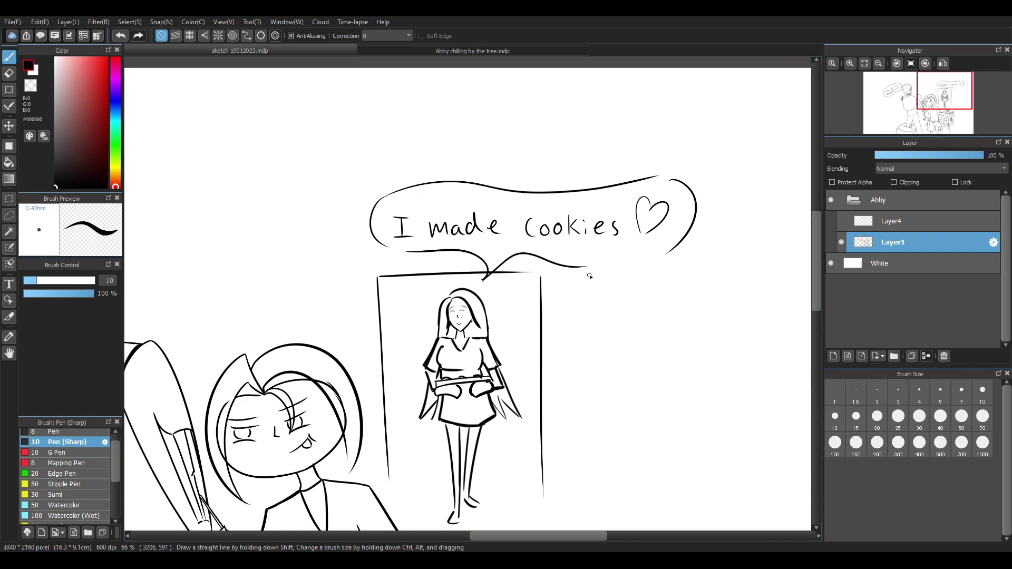
pyautogui.moveTo(632, 262); pyautogui.dragTo(671, 243)
pyautogui.hotkey('ctrl', 'z')
pyautogui.moveTo(586, 271); pyautogui.dragTo(668, 240)
pyautogui.hotkey('ctrl', 'z')
pyautogui.moveTo(588, 272); pyautogui.dragTo(668, 238)
pyautogui.hotkey('ctrl', 'z')
pyautogui.moveTo(512, 192); pyautogui.dragTo(573, 198)
pyautogui.hotkey('ctrl', 'z')
# Erase the frame line inside the bubble's tail and clean up the tail's tip, then return to the pen
pyautogui.scroll(1, 456, 292)
pyautogui.scroll(-4, 516, 240)
pyautogui.scroll(3, 534, 245)
pyautogui.scroll(2, 460, 228)
pyautogui.scroll(2, 495, 247)
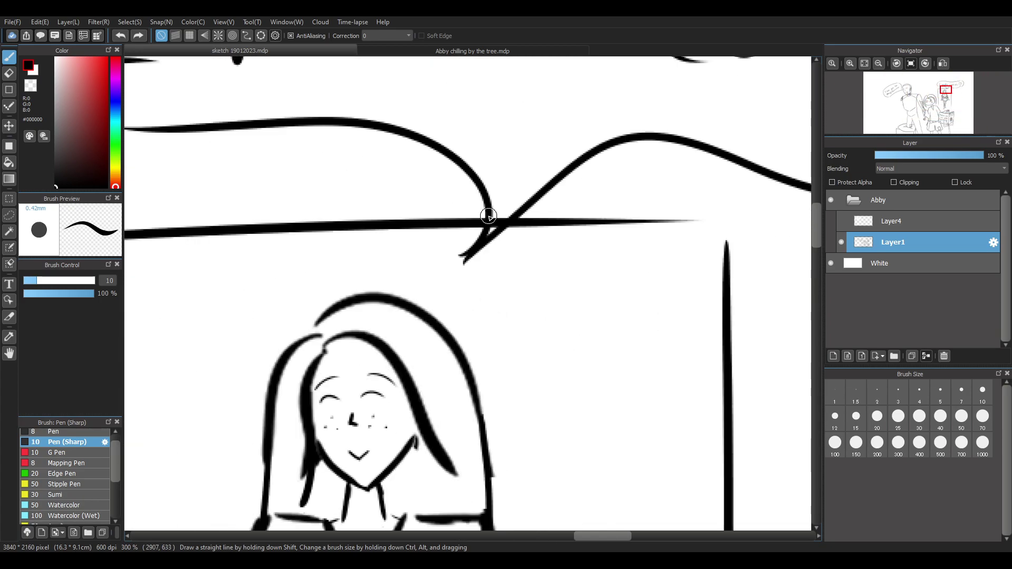
pyautogui.press('e')
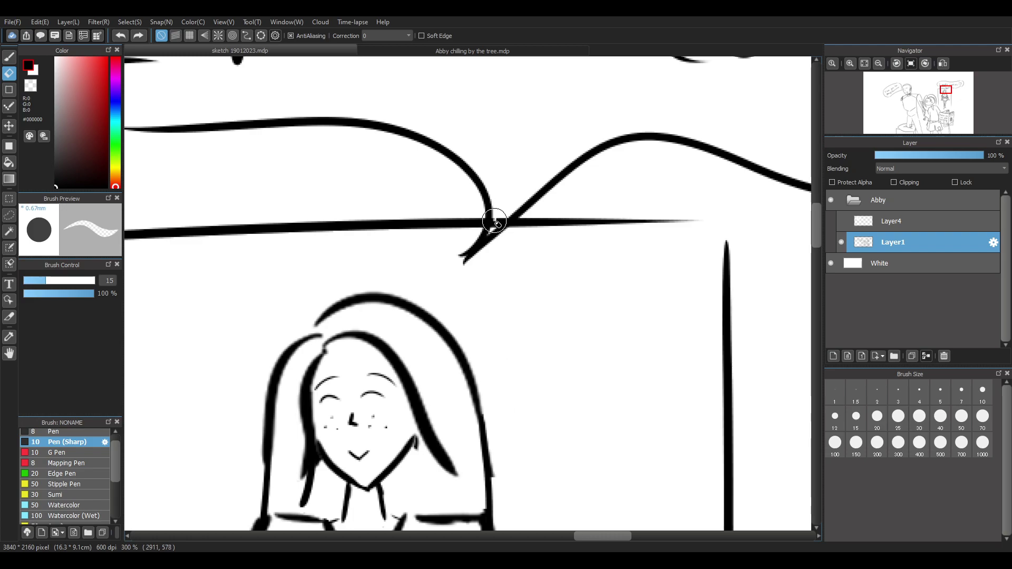
pyautogui.moveTo(491, 229); pyautogui.dragTo(498, 217)
pyautogui.press('b')
pyautogui.press('e')
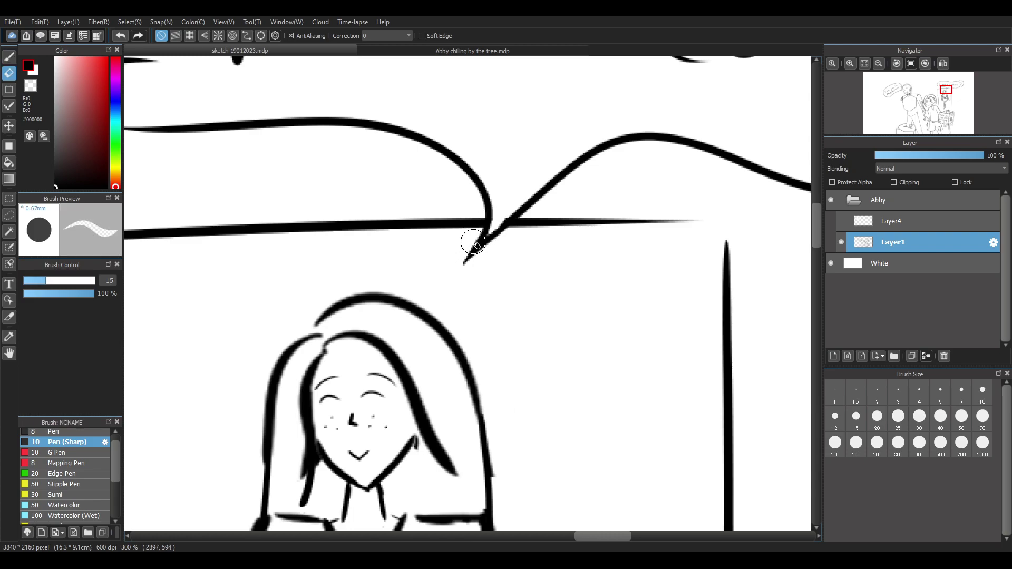
pyautogui.press('p')
pyautogui.press('e')
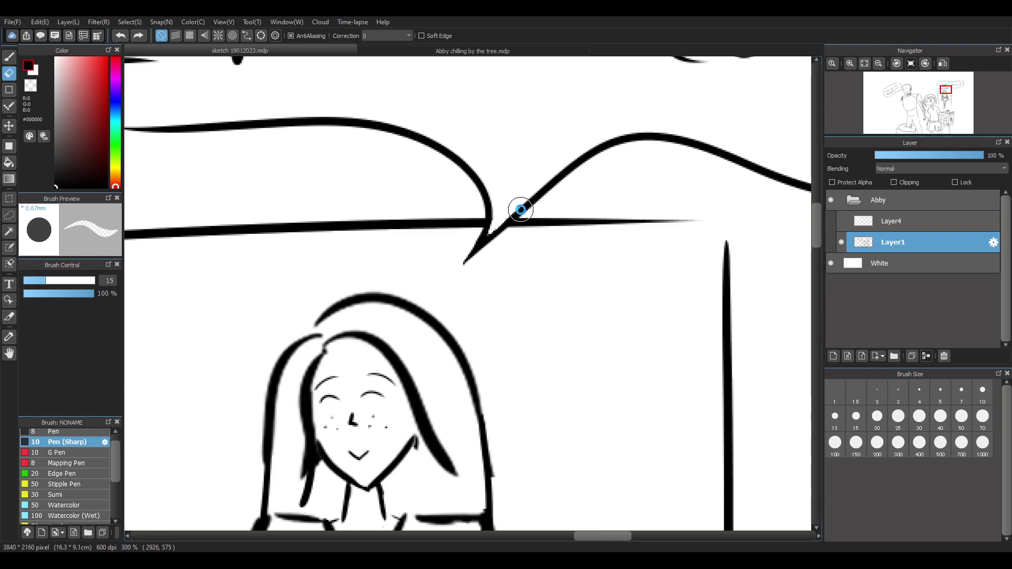
pyautogui.scroll(-5, 520, 208)
pyautogui.scroll(-1, 568, 240)
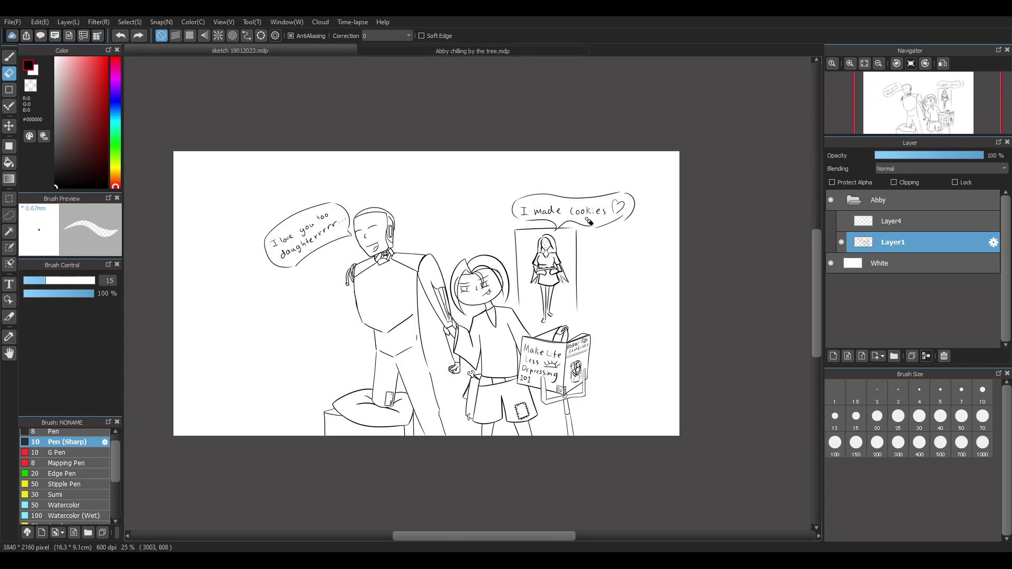
pyautogui.scroll(1, 600, 229)
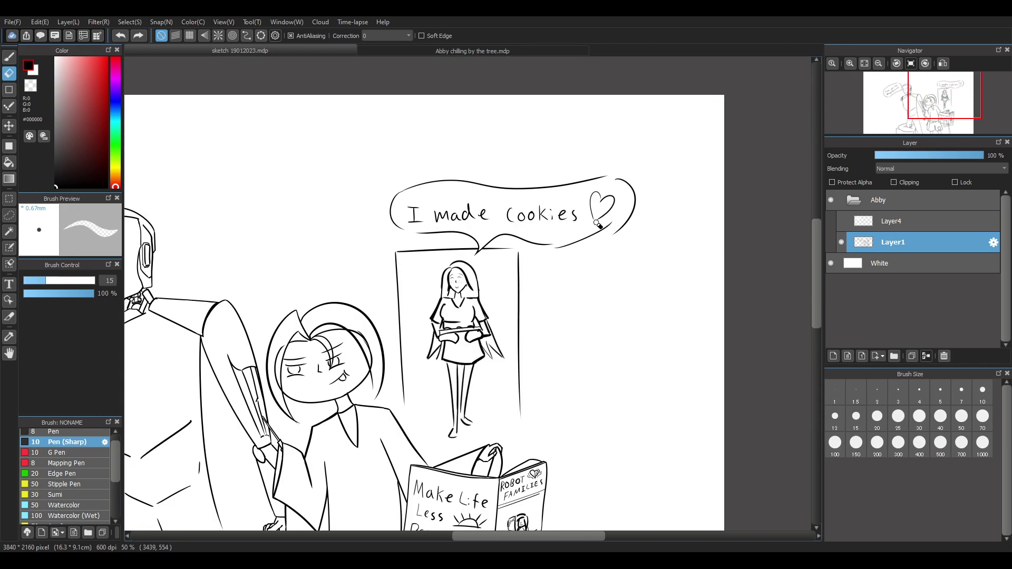
pyautogui.press('b')
pyautogui.scroll(-2, 552, 307)
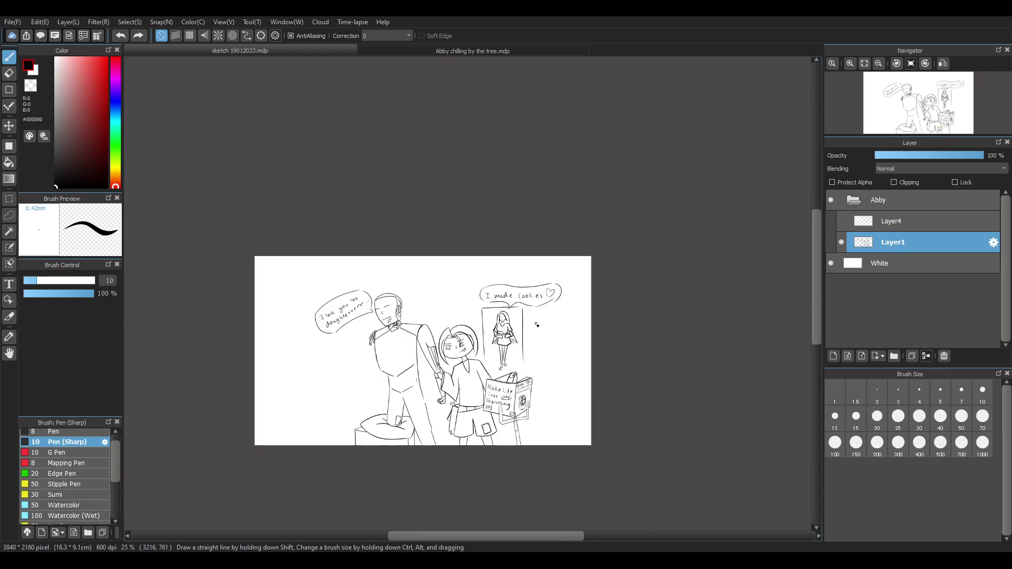
# Write "DAD" in small capital letters on the upper chest of the robot
pyautogui.scroll(2, 536, 318)
pyautogui.scroll(-2, 560, 377)
pyautogui.scroll(1, 594, 361)
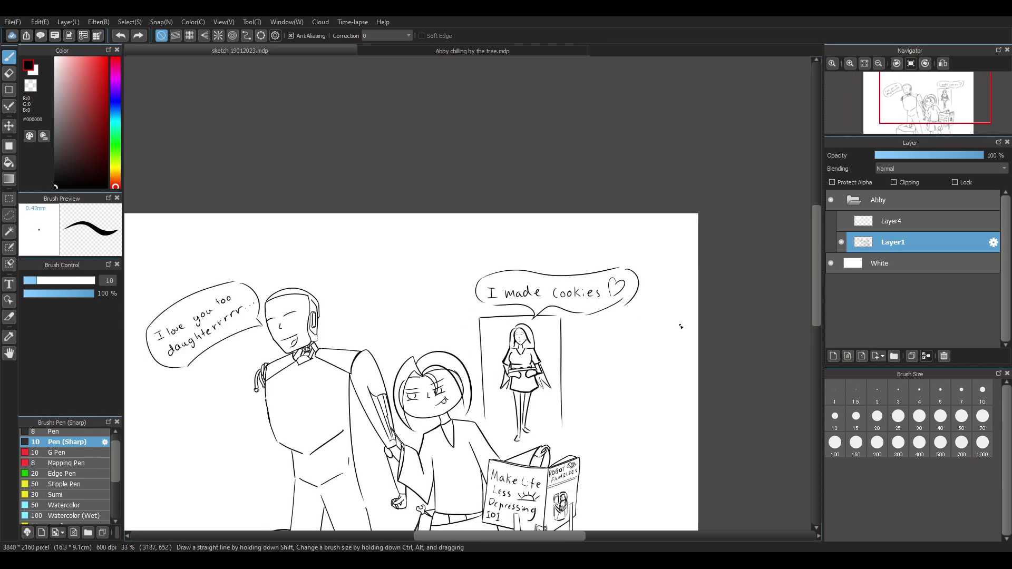
pyautogui.moveTo(819, 305); pyautogui.dragTo(820, 313)
pyautogui.moveTo(571, 537); pyautogui.dragTo(540, 537)
pyautogui.scroll(3, 400, 294)
pyautogui.scroll(-2, 389, 237)
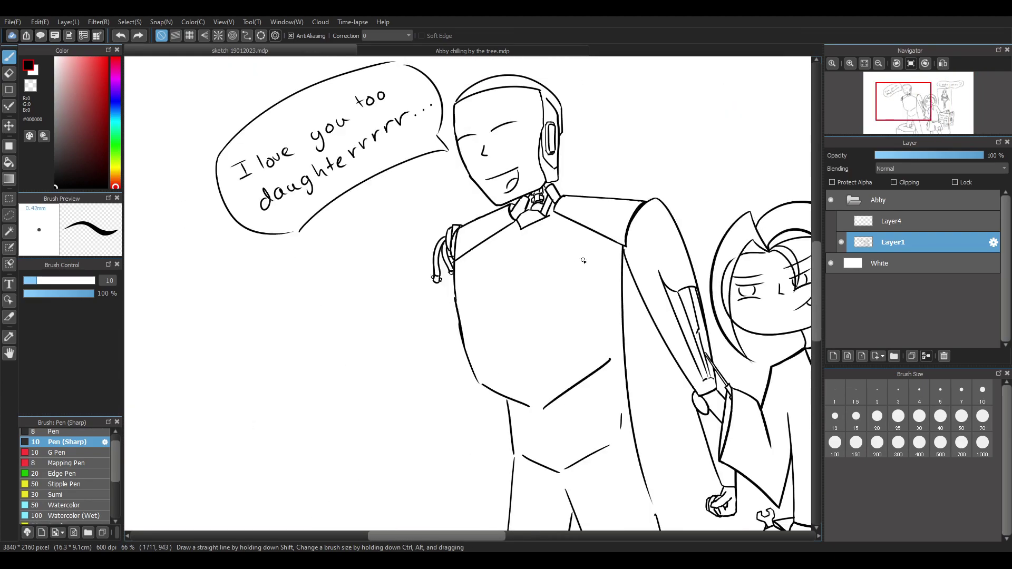
pyautogui.scroll(2, 624, 277)
pyautogui.moveTo(519, 254); pyautogui.dragTo(519, 262)
pyautogui.moveTo(519, 240)
pyautogui.mouseDown()
pyautogui.moveTo(531, 248)
pyautogui.moveTo(520, 261)
pyautogui.moveTo(538, 236)
pyautogui.moveTo(542, 258)
pyautogui.moveTo(552, 256)
pyautogui.mouseUp()
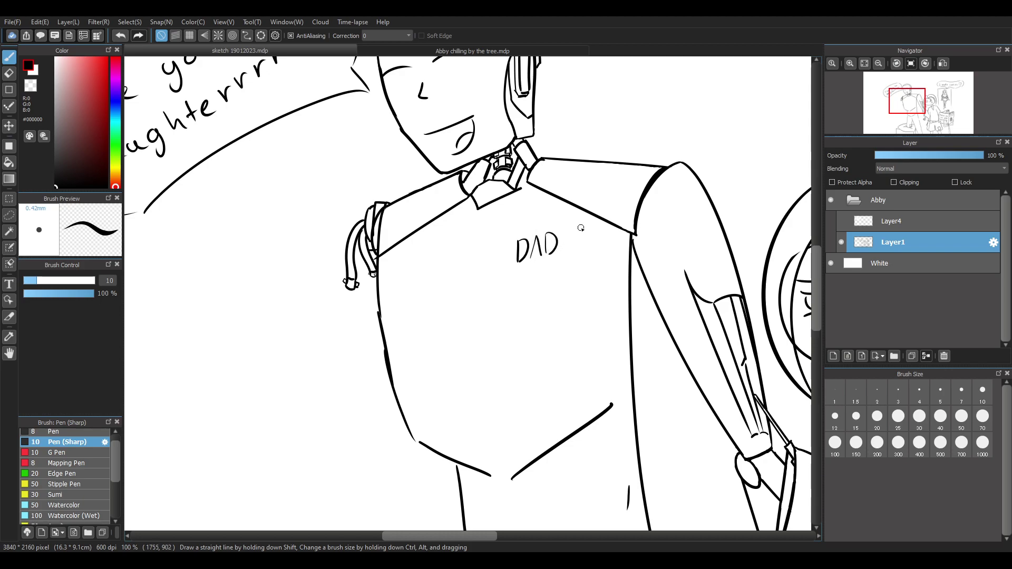
# Draw a slightly tilted rectangular name tag outline around the "DAD" lettering, redoing the edges that go wrong
pyautogui.moveTo(510, 235); pyautogui.dragTo(567, 225)
pyautogui.moveTo(510, 235)
pyautogui.mouseDown()
pyautogui.moveTo(519, 270)
pyautogui.moveTo(562, 262)
pyautogui.moveTo(567, 234)
pyautogui.moveTo(562, 263)
pyautogui.mouseUp()
pyautogui.hotkey('ctrl', 'z')
pyautogui.hotkey('ctrl', 'z')
pyautogui.moveTo(567, 229); pyautogui.dragTo(566, 260)
pyautogui.hotkey('ctrl', 'z')
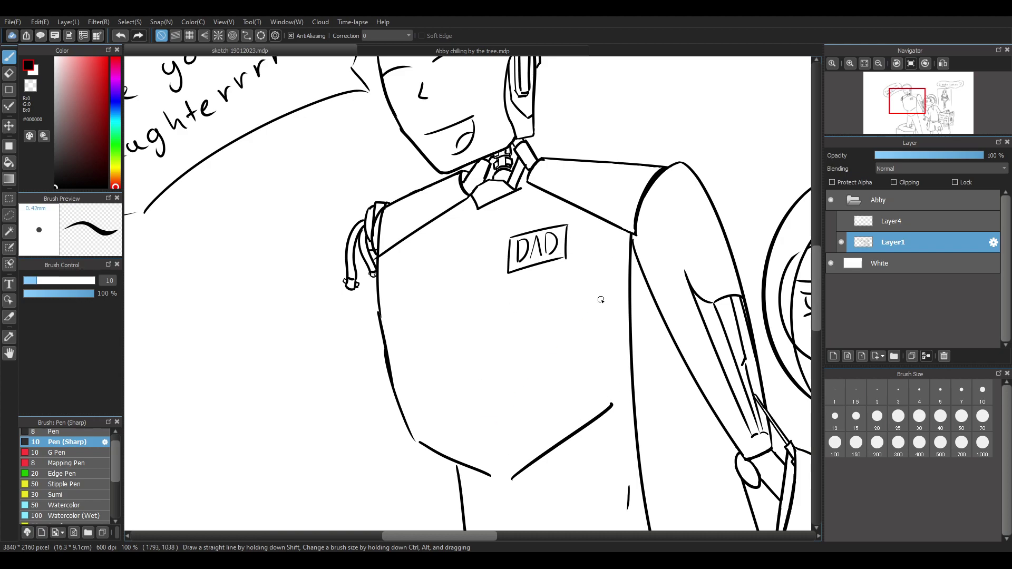
# Add a new layer and move it below the Layer1 line art inside the Abby folder
pyautogui.moveTo(962, 84)
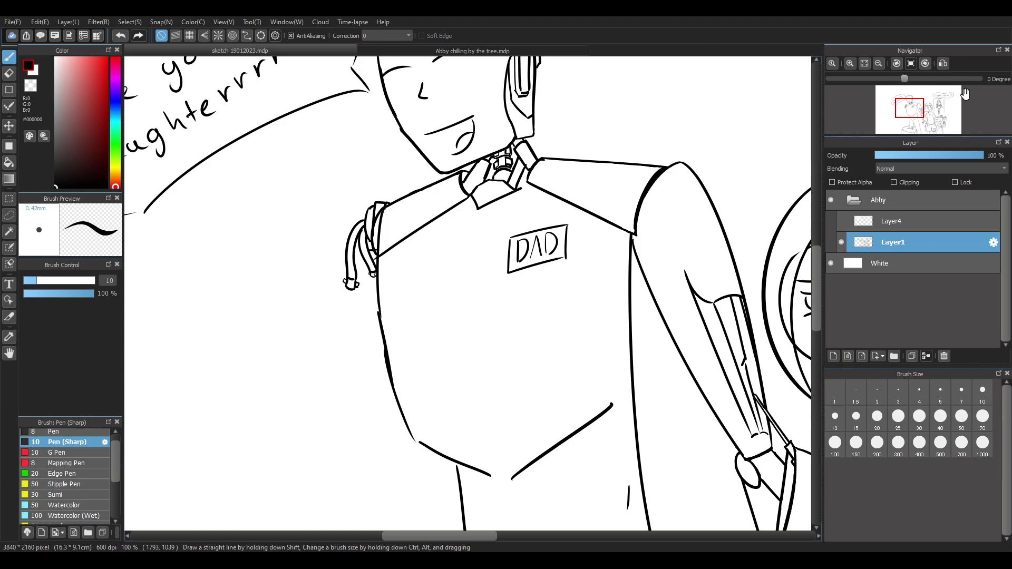
pyautogui.scroll(-5, 583, 221)
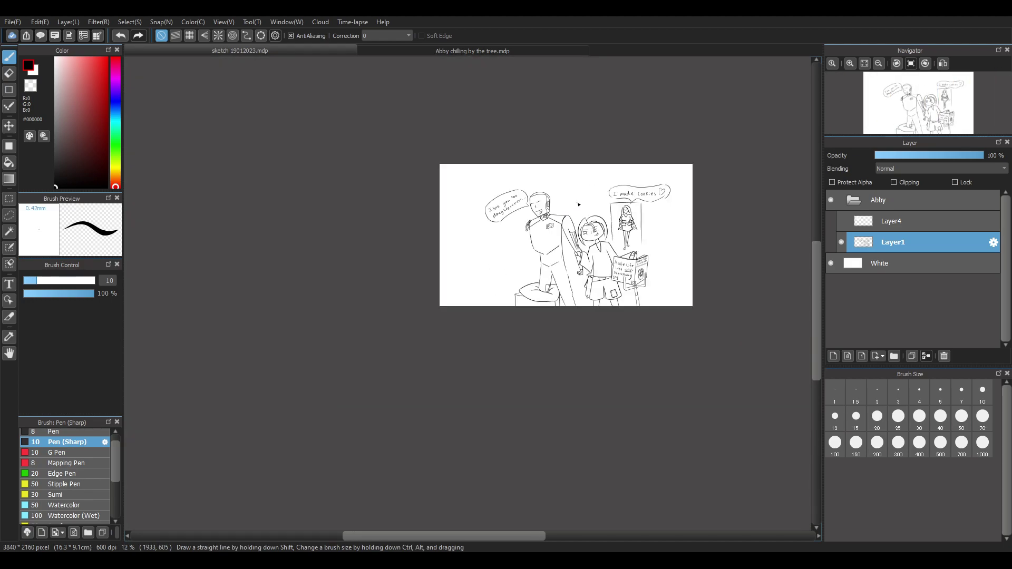
pyautogui.scroll(2, 579, 204)
pyautogui.moveTo(529, 536)
pyautogui.mouseDown()
pyautogui.moveTo(565, 536)
pyautogui.moveTo(549, 536)
pyautogui.mouseUp()
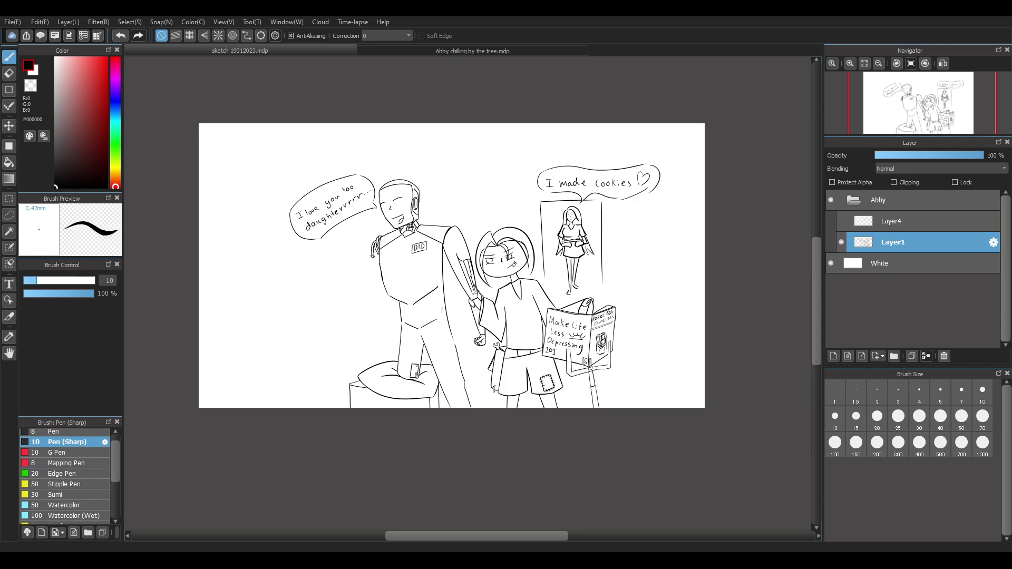
pyautogui.click(931, 224)
pyautogui.click(899, 242)
pyautogui.click(910, 225)
pyautogui.click(911, 243)
pyautogui.click(834, 356)
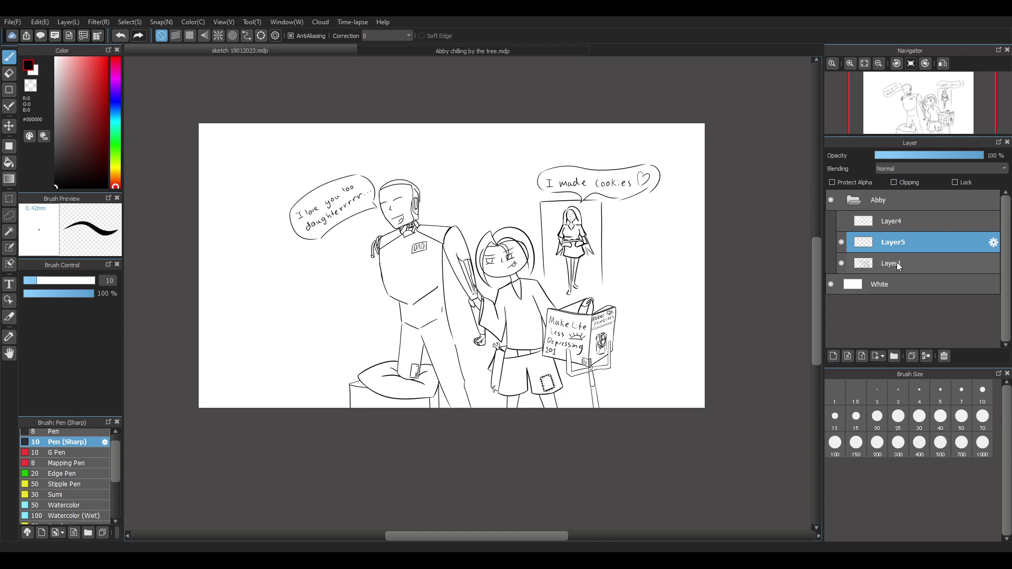
pyautogui.click(907, 263)
pyautogui.moveTo(907, 243); pyautogui.dragTo(921, 265)
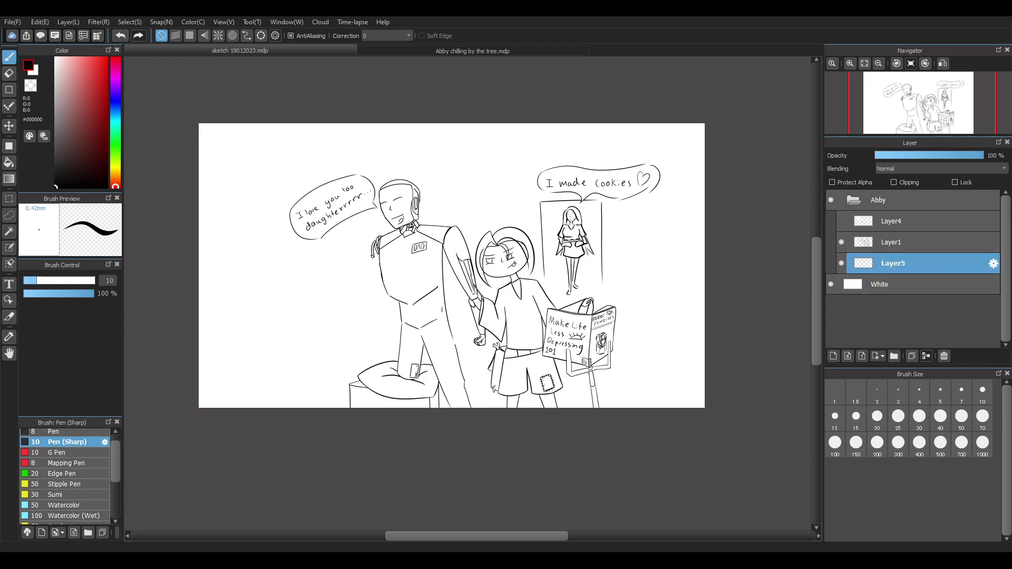
# Choose the Airbrush brush and set its colour to mid-grey #6E6E6E
pyautogui.scroll(1, 570, 320)
pyautogui.scroll(-1, 516, 317)
pyautogui.scroll(1, 441, 283)
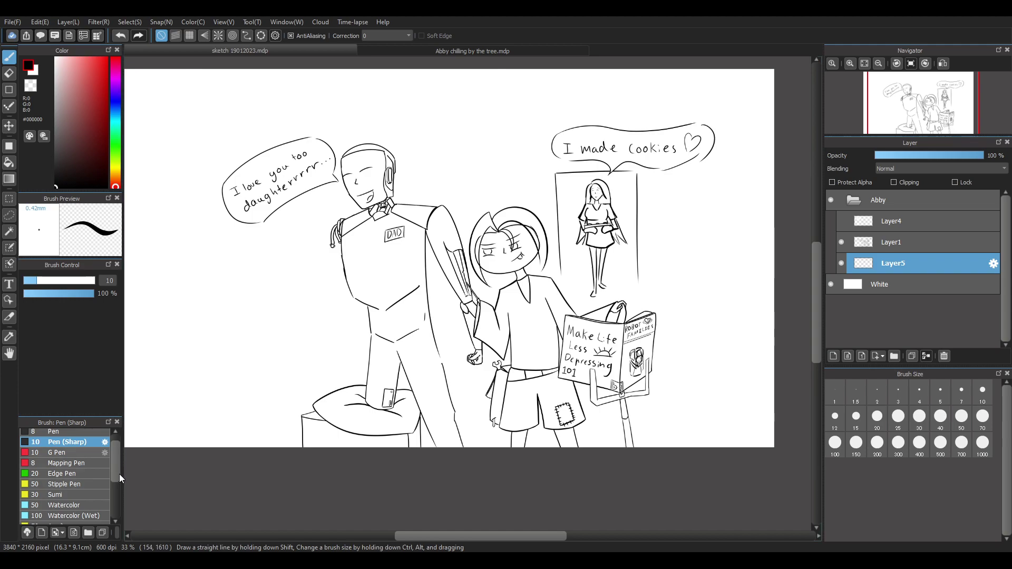
pyautogui.click(77, 475)
pyautogui.click(85, 482)
pyautogui.moveTo(115, 464); pyautogui.dragTo(117, 480)
pyautogui.click(90, 477)
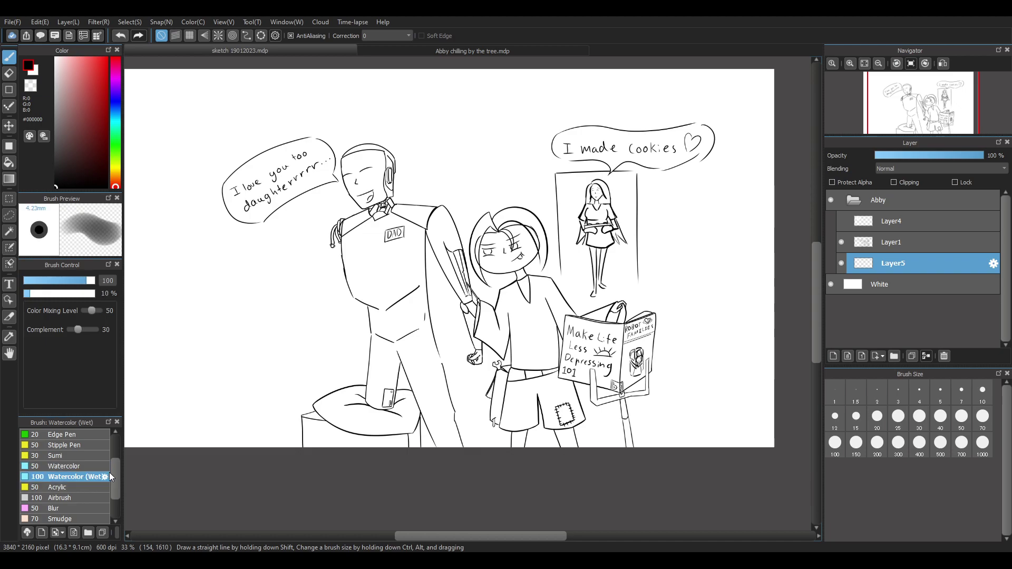
pyautogui.scroll(-2, 118, 481)
pyautogui.scroll(-1, 113, 479)
pyautogui.click(92, 466)
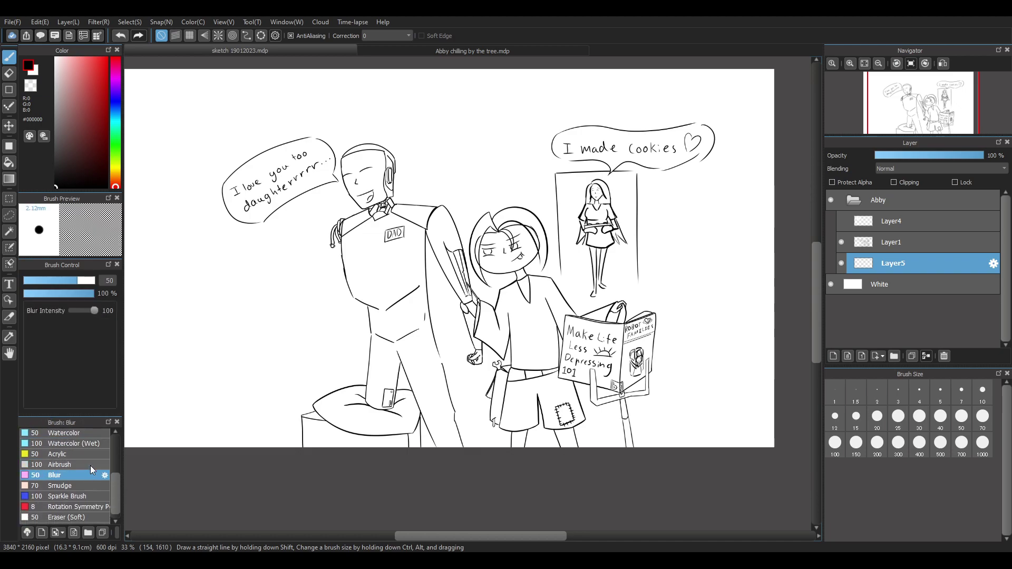
pyautogui.click(58, 135)
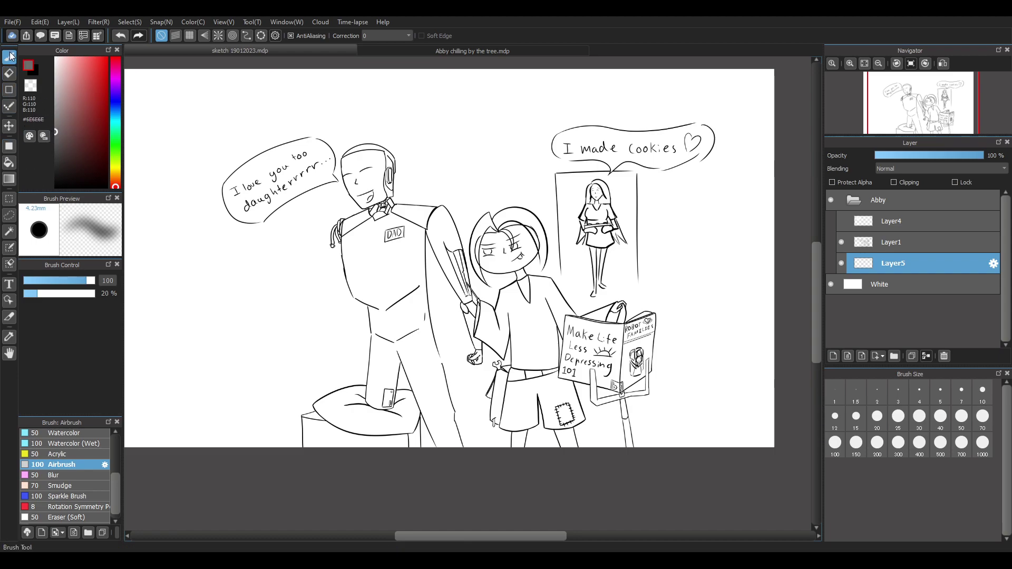
# Set the airbrush size to 150 and try a grey stroke down the canvas beside the robot
pyautogui.moveTo(91, 280); pyautogui.dragTo(110, 280)
pyautogui.moveTo(203, 117)
pyautogui.mouseDown()
pyautogui.moveTo(153, 208)
pyautogui.moveTo(222, 159)
pyautogui.moveTo(274, 147)
pyautogui.moveTo(289, 187)
pyautogui.moveTo(331, 199)
pyautogui.moveTo(337, 230)
pyautogui.moveTo(323, 223)
pyautogui.moveTo(266, 262)
pyautogui.moveTo(263, 334)
pyautogui.mouseUp()
pyautogui.hotkey('ctrl', 'z')
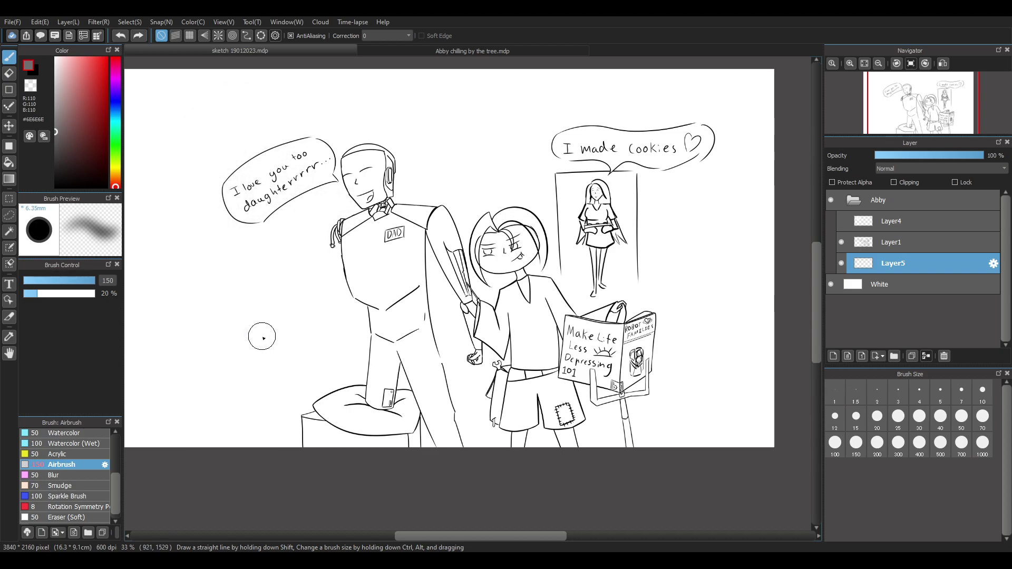
# Darken the airbrush colour to grey #585858
pyautogui.scroll(-2, 302, 353)
pyautogui.scroll(2, 338, 304)
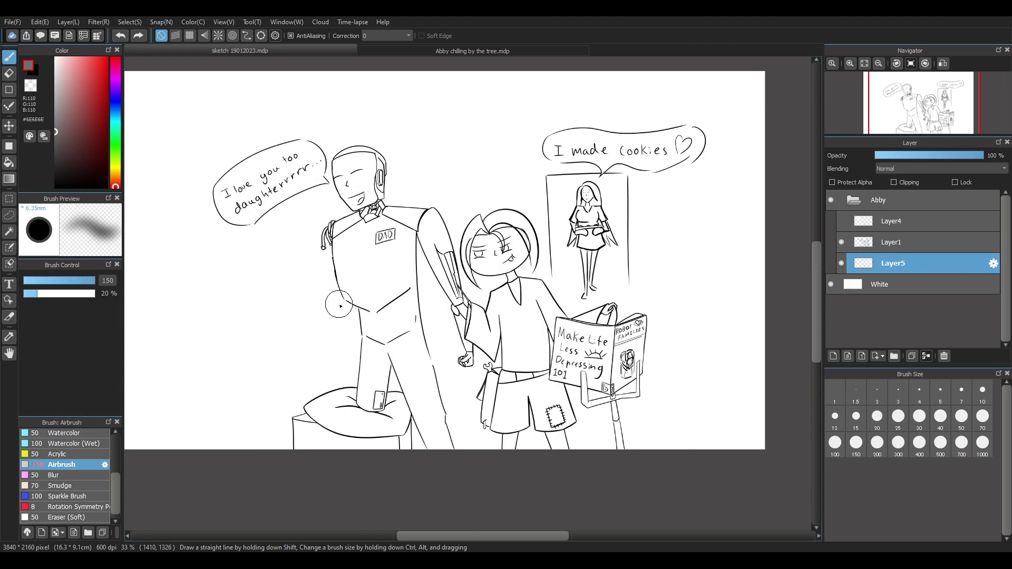
pyautogui.scroll(-2, 361, 281)
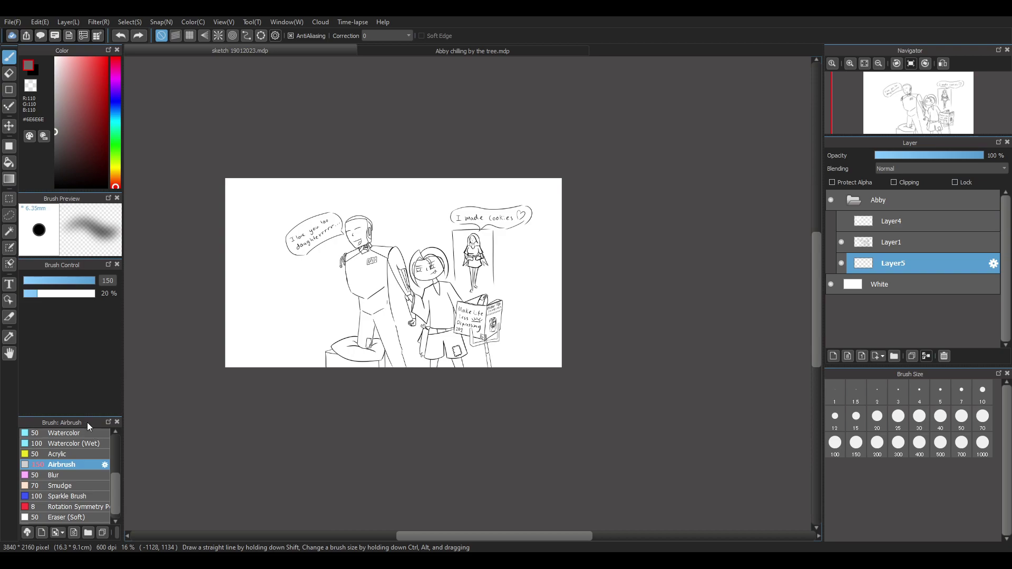
pyautogui.moveTo(55, 167); pyautogui.dragTo(54, 144)
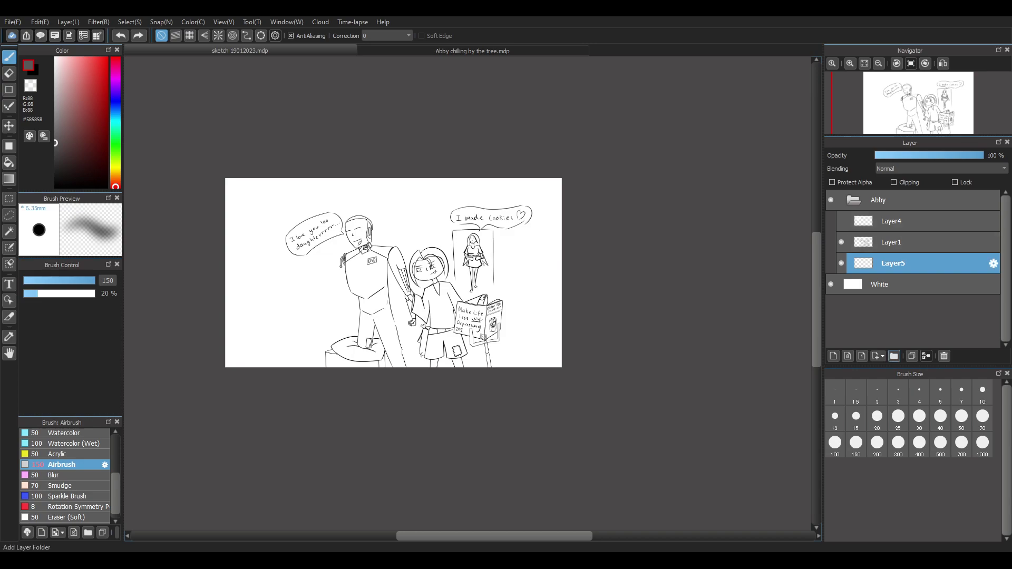
# Create a folder named Colors below Layer1, put the empty colouring layer inside it and rename that layer Foreground
pyautogui.click(895, 355)
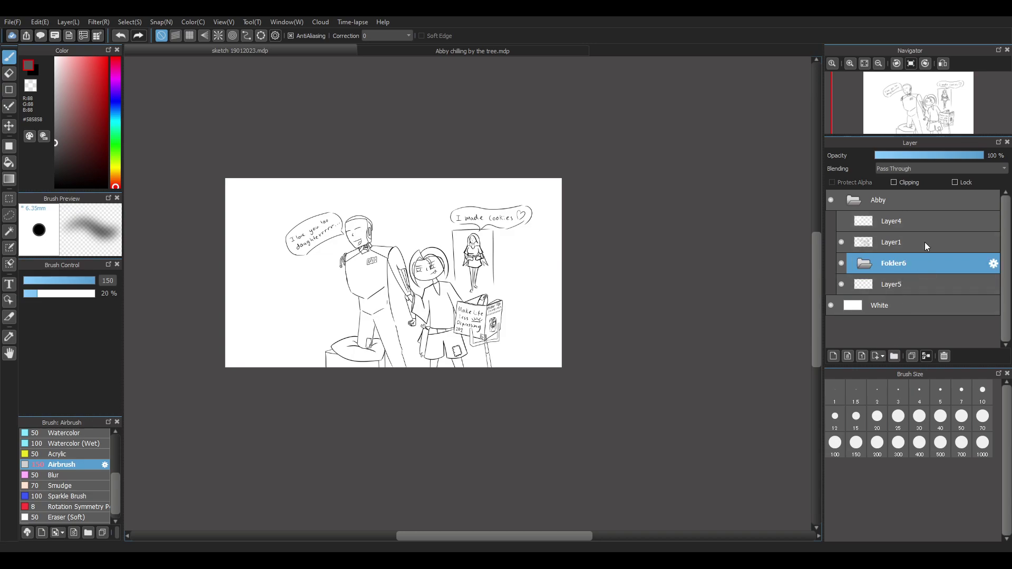
pyautogui.write('Colors')
pyautogui.press('Return')
pyautogui.moveTo(922, 279)
pyautogui.mouseDown()
pyautogui.moveTo(909, 278)
pyautogui.moveTo(919, 265)
pyautogui.mouseUp()
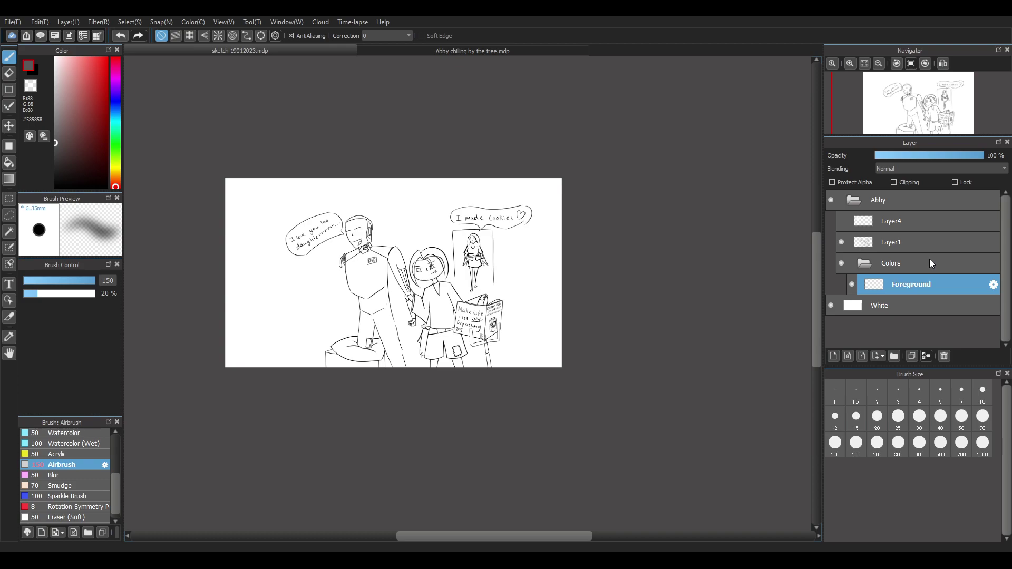
# Add a layer named Background to the Colors folder, place it beneath Foreground and make it the active layer
pyautogui.click(834, 357)
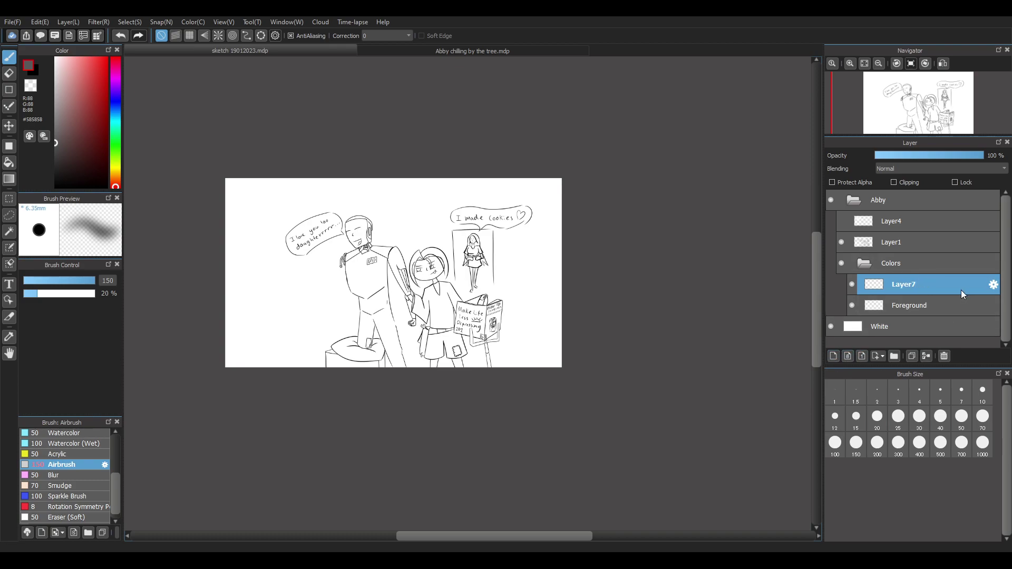
pyautogui.doubleClick(960, 290)
pyautogui.write('Background')
pyautogui.press('Return')
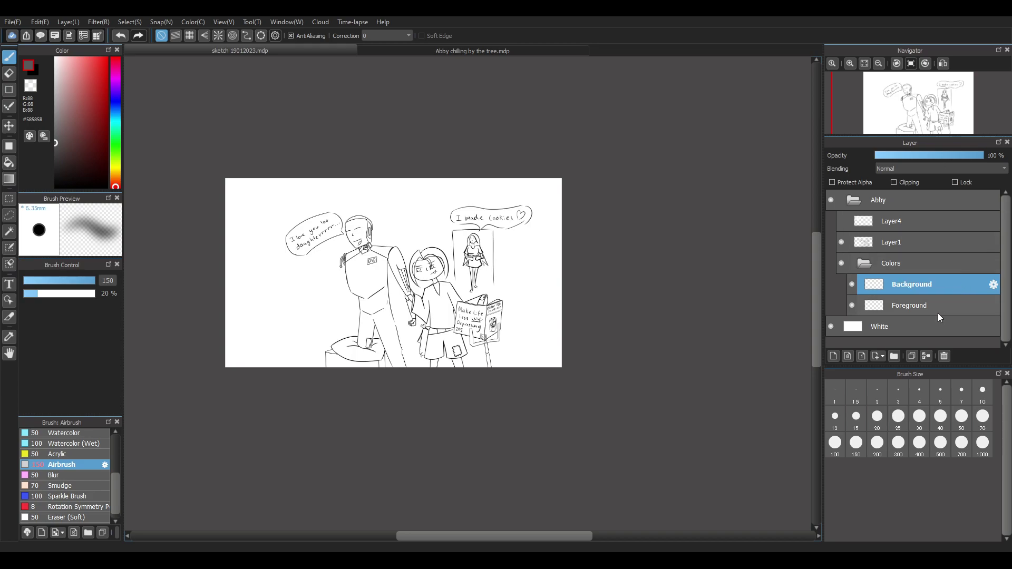
pyautogui.moveTo(938, 312); pyautogui.dragTo(950, 274)
pyautogui.click(940, 300)
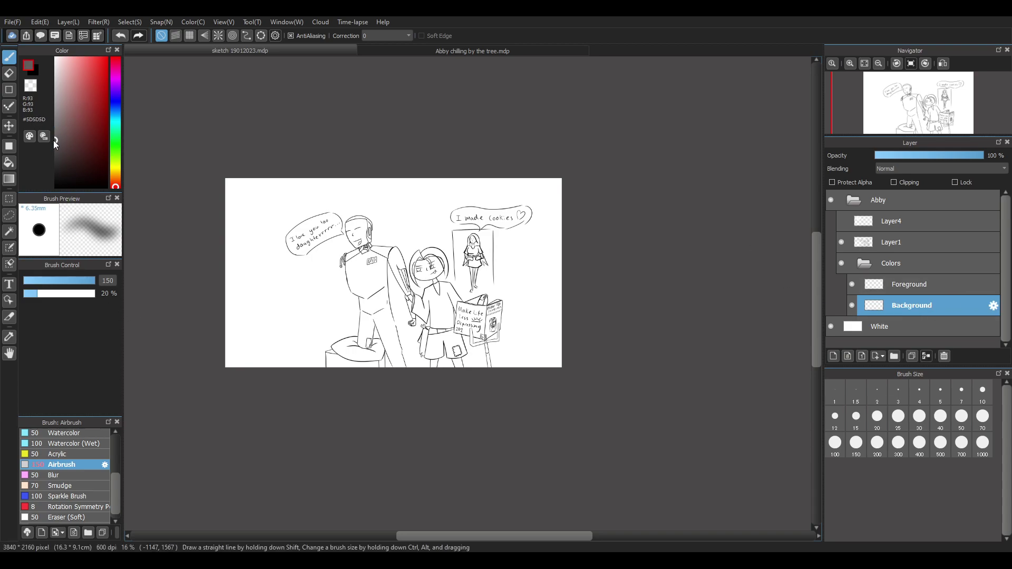
# Cover the whole canvas on the Background layer with dark grey #585858, enlarging the airbrush to 711 and 989
pyautogui.moveTo(79, 281); pyautogui.dragTo(195, 275)
pyautogui.moveTo(201, 160)
pyautogui.mouseDown()
pyautogui.moveTo(240, 169)
pyautogui.moveTo(287, 162)
pyautogui.moveTo(263, 193)
pyautogui.moveTo(192, 232)
pyautogui.moveTo(199, 247)
pyautogui.moveTo(252, 204)
pyautogui.moveTo(326, 165)
pyautogui.moveTo(344, 167)
pyautogui.moveTo(299, 233)
pyautogui.moveTo(274, 208)
pyautogui.moveTo(256, 230)
pyautogui.moveTo(172, 249)
pyautogui.moveTo(298, 152)
pyautogui.moveTo(252, 246)
pyautogui.moveTo(220, 385)
pyautogui.moveTo(230, 400)
pyautogui.moveTo(260, 382)
pyautogui.moveTo(344, 277)
pyautogui.moveTo(368, 272)
pyautogui.moveTo(303, 372)
pyautogui.moveTo(387, 241)
pyautogui.moveTo(396, 188)
pyautogui.moveTo(331, 234)
pyautogui.moveTo(293, 285)
pyautogui.moveTo(301, 280)
pyautogui.moveTo(299, 360)
pyautogui.moveTo(304, 271)
pyautogui.mouseUp()
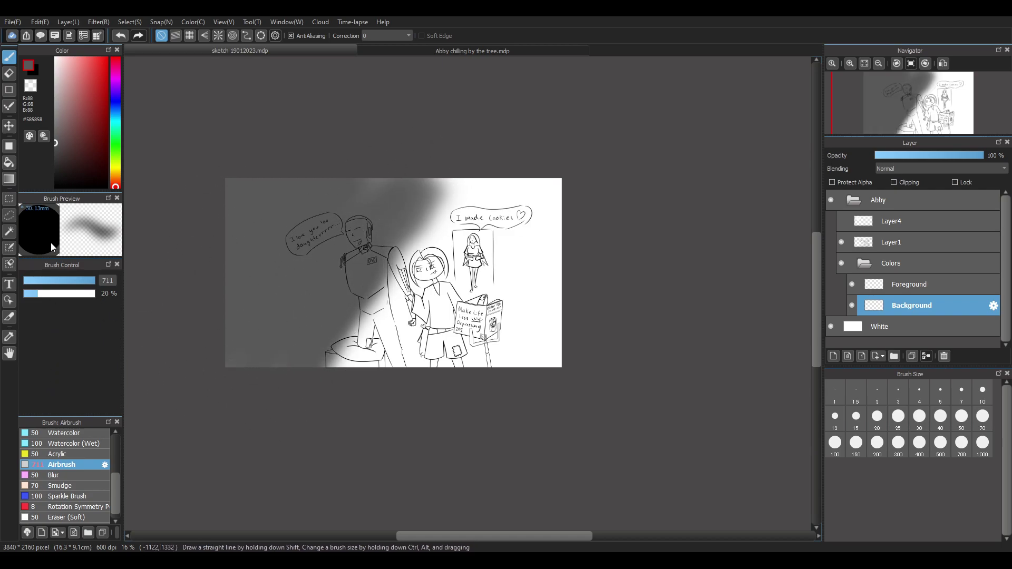
pyautogui.moveTo(65, 281); pyautogui.dragTo(141, 271)
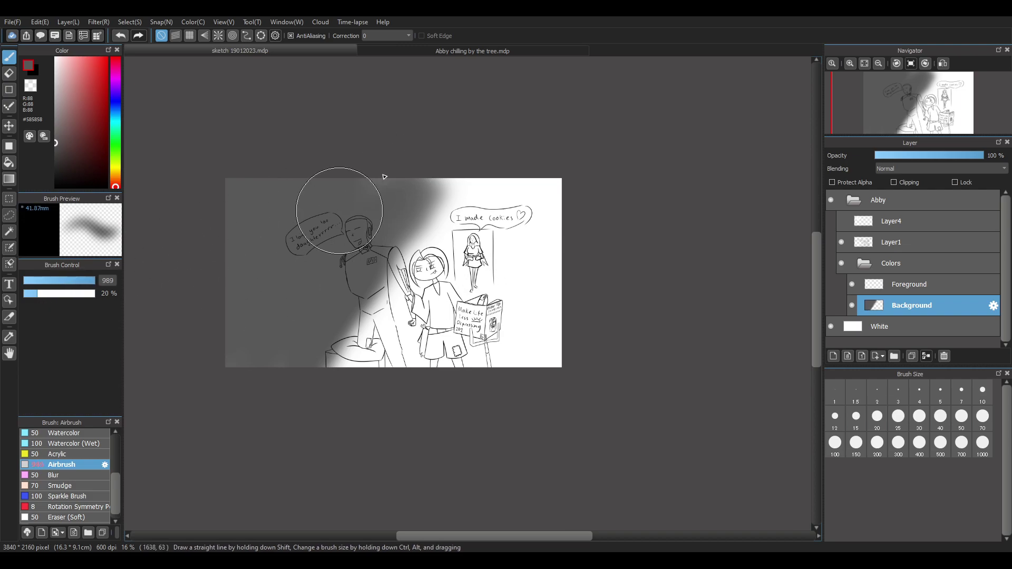
pyautogui.moveTo(290, 288)
pyautogui.mouseDown()
pyautogui.moveTo(485, 185)
pyautogui.moveTo(521, 180)
pyautogui.moveTo(514, 204)
pyautogui.moveTo(567, 236)
pyautogui.moveTo(535, 290)
pyautogui.moveTo(559, 313)
pyautogui.moveTo(518, 372)
pyautogui.moveTo(539, 244)
pyautogui.moveTo(554, 259)
pyautogui.moveTo(544, 378)
pyautogui.moveTo(550, 210)
pyautogui.moveTo(265, 205)
pyautogui.moveTo(397, 176)
pyautogui.moveTo(533, 189)
pyautogui.moveTo(554, 373)
pyautogui.mouseUp()
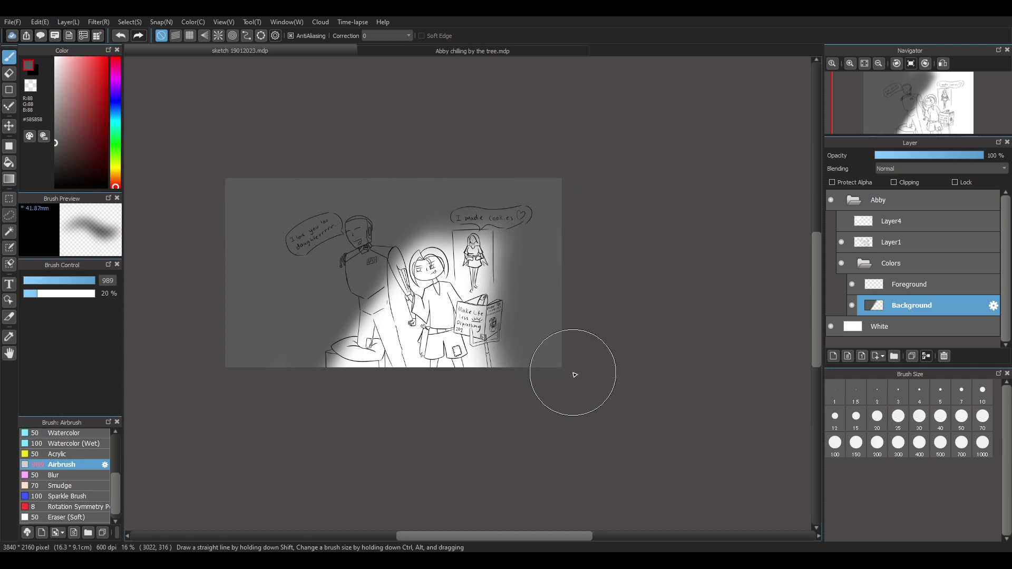
pyautogui.moveTo(524, 216)
pyautogui.mouseDown()
pyautogui.moveTo(348, 264)
pyautogui.moveTo(317, 296)
pyautogui.moveTo(452, 204)
pyautogui.moveTo(423, 301)
pyautogui.mouseUp()
pyautogui.moveTo(481, 243)
pyautogui.mouseDown()
pyautogui.moveTo(470, 192)
pyautogui.moveTo(502, 275)
pyautogui.moveTo(388, 398)
pyautogui.moveTo(451, 368)
pyautogui.moveTo(391, 385)
pyautogui.mouseUp()
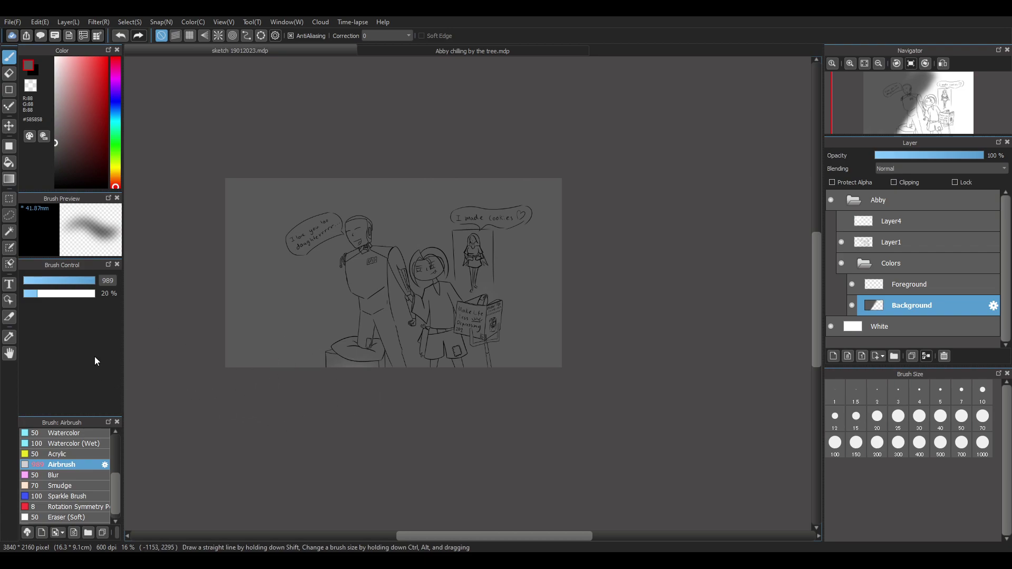
# Airbrush a slightly lighter grey #656565 glow behind the robot, the girl and the framed woman
pyautogui.click(56, 136)
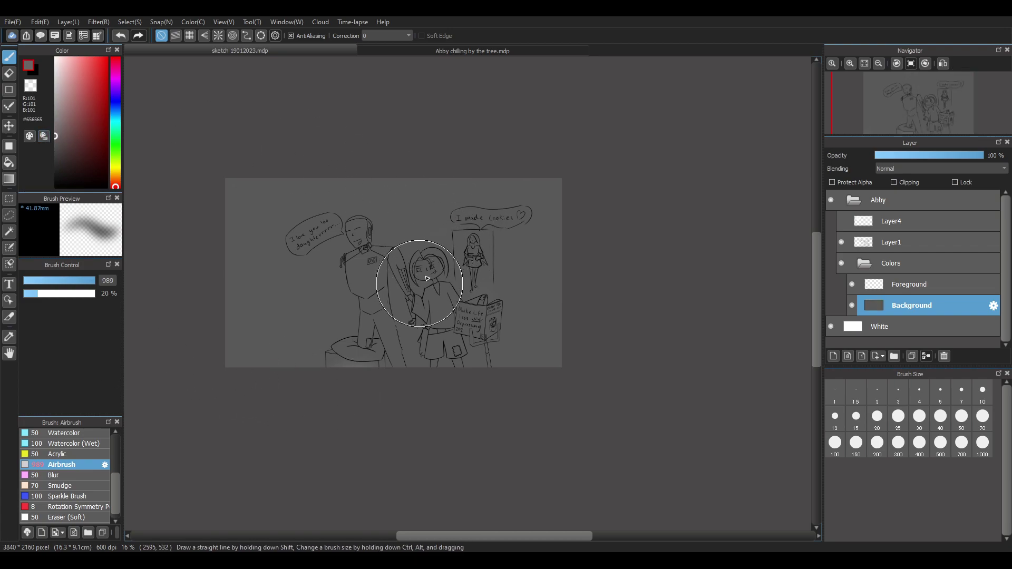
pyautogui.moveTo(418, 279)
pyautogui.mouseDown()
pyautogui.moveTo(488, 269)
pyautogui.moveTo(495, 284)
pyautogui.moveTo(488, 298)
pyautogui.moveTo(389, 310)
pyautogui.moveTo(339, 356)
pyautogui.mouseUp()
pyautogui.moveTo(365, 307)
pyautogui.mouseDown()
pyautogui.moveTo(357, 244)
pyautogui.moveTo(319, 283)
pyautogui.moveTo(352, 228)
pyautogui.moveTo(363, 315)
pyautogui.moveTo(356, 349)
pyautogui.moveTo(475, 231)
pyautogui.moveTo(454, 274)
pyautogui.moveTo(477, 329)
pyautogui.moveTo(412, 316)
pyautogui.moveTo(419, 260)
pyautogui.moveTo(335, 314)
pyautogui.moveTo(348, 227)
pyautogui.moveTo(398, 329)
pyautogui.moveTo(497, 277)
pyautogui.mouseUp()
pyautogui.scroll(2, 474, 267)
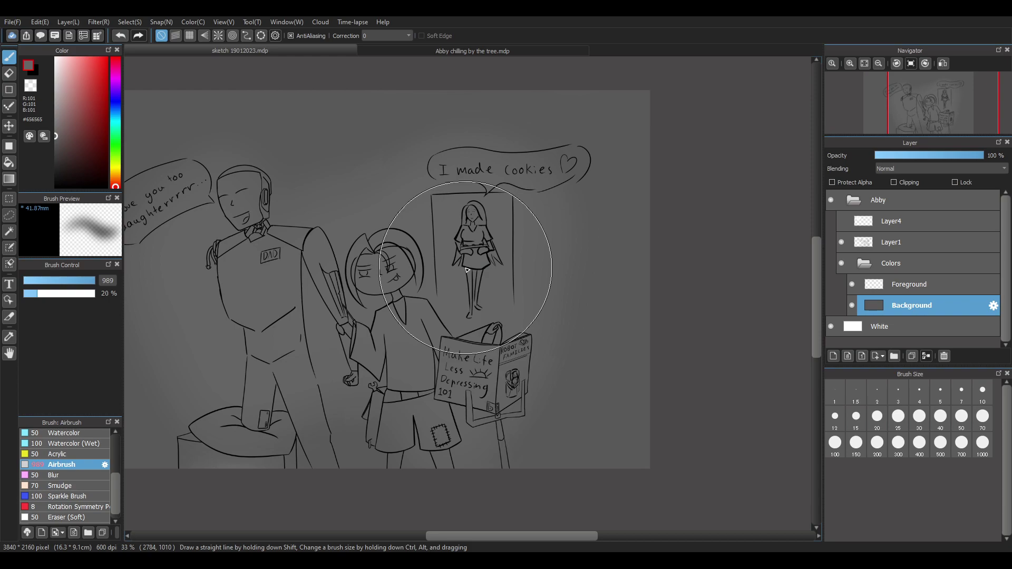
pyautogui.moveTo(421, 279)
pyautogui.mouseDown()
pyautogui.moveTo(393, 250)
pyautogui.moveTo(402, 286)
pyautogui.moveTo(463, 243)
pyautogui.moveTo(500, 239)
pyautogui.moveTo(474, 319)
pyautogui.moveTo(433, 334)
pyautogui.moveTo(473, 205)
pyautogui.moveTo(422, 251)
pyautogui.moveTo(427, 314)
pyautogui.moveTo(508, 257)
pyautogui.moveTo(440, 299)
pyautogui.moveTo(469, 221)
pyautogui.moveTo(497, 251)
pyautogui.mouseUp()
# Brighten the glow behind the robot, the girl and the framed woman with light grey #B5B5B5
pyautogui.click(55, 94)
pyautogui.moveTo(481, 221)
pyautogui.mouseDown()
pyautogui.moveTo(506, 264)
pyautogui.moveTo(448, 174)
pyautogui.moveTo(528, 274)
pyautogui.moveTo(439, 333)
pyautogui.moveTo(359, 296)
pyautogui.moveTo(372, 377)
pyautogui.moveTo(420, 337)
pyautogui.moveTo(437, 423)
pyautogui.mouseUp()
pyautogui.moveTo(484, 406)
pyautogui.mouseDown()
pyautogui.moveTo(467, 431)
pyautogui.moveTo(519, 328)
pyautogui.moveTo(521, 416)
pyautogui.moveTo(413, 353)
pyautogui.moveTo(314, 457)
pyautogui.moveTo(272, 433)
pyautogui.moveTo(251, 355)
pyautogui.moveTo(267, 269)
pyautogui.moveTo(293, 211)
pyautogui.moveTo(279, 186)
pyautogui.moveTo(221, 200)
pyautogui.moveTo(193, 289)
pyautogui.moveTo(249, 361)
pyautogui.moveTo(301, 345)
pyautogui.moveTo(321, 285)
pyautogui.moveTo(328, 320)
pyautogui.mouseUp()
pyautogui.moveTo(489, 537); pyautogui.dragTo(454, 548)
pyautogui.moveTo(397, 229)
pyautogui.mouseDown()
pyautogui.moveTo(404, 208)
pyautogui.moveTo(385, 184)
pyautogui.moveTo(338, 428)
pyautogui.moveTo(414, 469)
pyautogui.moveTo(524, 443)
pyautogui.mouseUp()
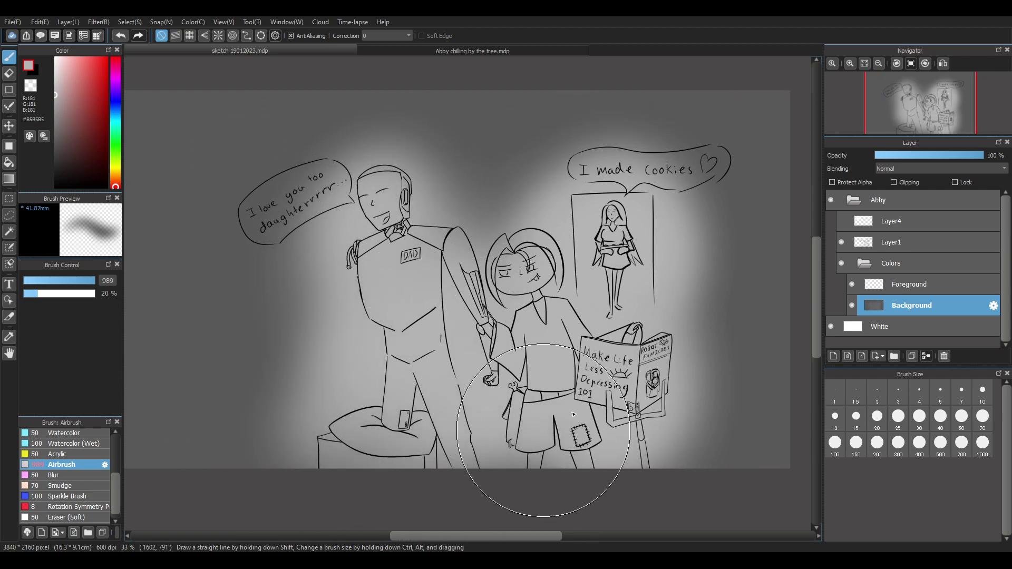
# Airbrush pale grey #DDDDDD into the centre of the glow behind the figures
pyautogui.moveTo(51, 75); pyautogui.dragTo(54, 74)
pyautogui.moveTo(590, 318)
pyautogui.mouseDown()
pyautogui.moveTo(622, 369)
pyautogui.moveTo(582, 403)
pyautogui.moveTo(593, 295)
pyautogui.moveTo(577, 400)
pyautogui.moveTo(617, 422)
pyautogui.moveTo(641, 393)
pyautogui.moveTo(493, 316)
pyautogui.moveTo(466, 321)
pyautogui.moveTo(464, 369)
pyautogui.moveTo(499, 312)
pyautogui.moveTo(380, 327)
pyautogui.moveTo(350, 192)
pyautogui.moveTo(359, 211)
pyautogui.moveTo(373, 202)
pyautogui.moveTo(395, 293)
pyautogui.moveTo(527, 306)
pyautogui.moveTo(506, 295)
pyautogui.moveTo(597, 282)
pyautogui.mouseUp()
pyautogui.moveTo(413, 464); pyautogui.dragTo(323, 357)
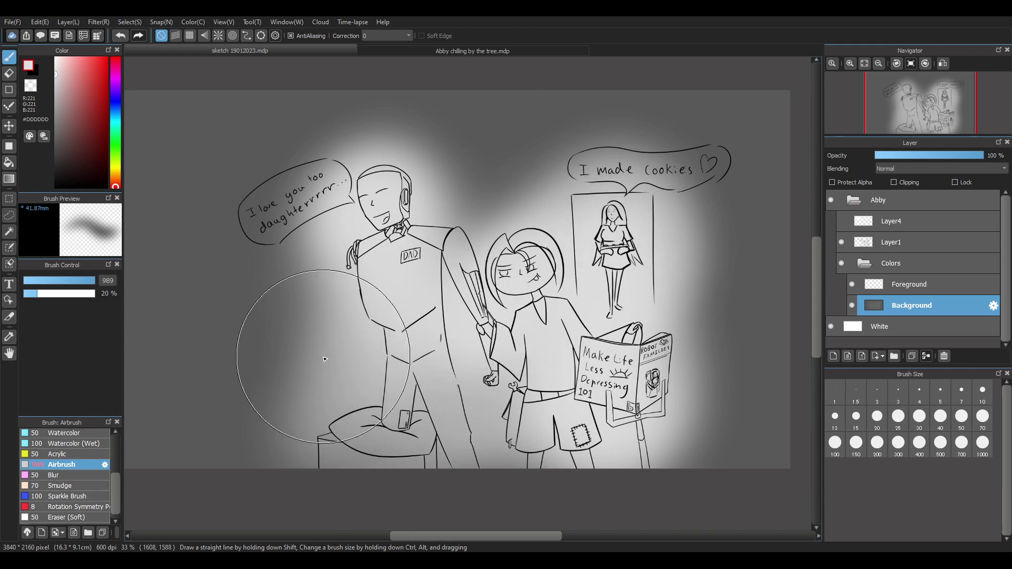
pyautogui.click(911, 284)
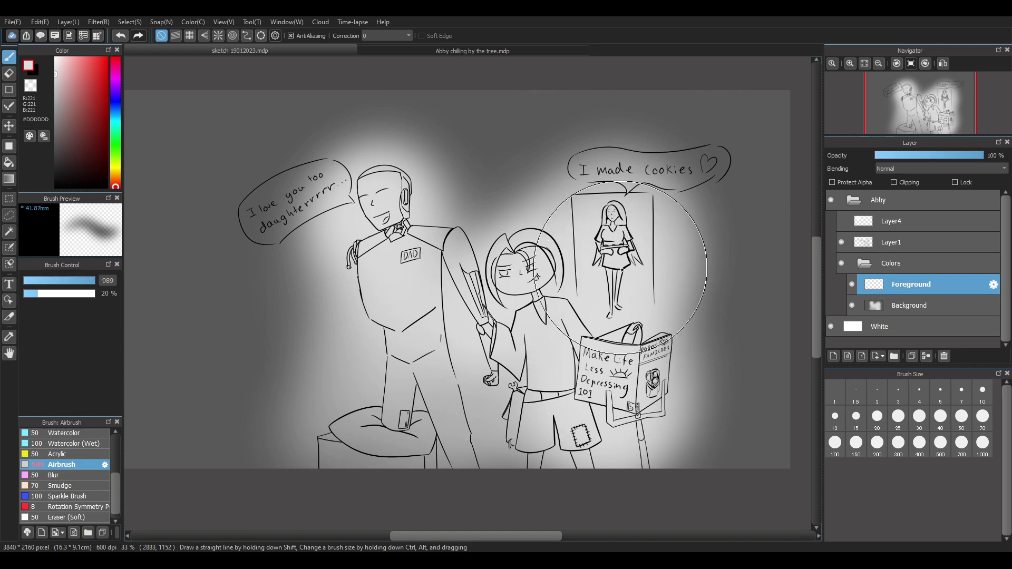
pyautogui.scroll(1, 590, 200)
pyautogui.scroll(-2, 590, 201)
pyautogui.scroll(2, 659, 205)
pyautogui.scroll(-5, 686, 206)
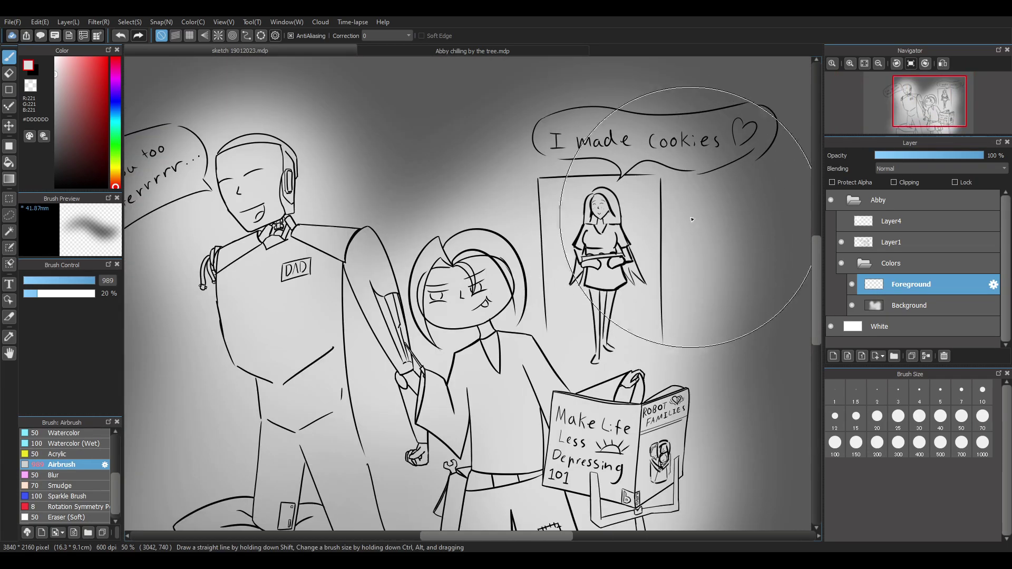
pyautogui.scroll(3, 697, 209)
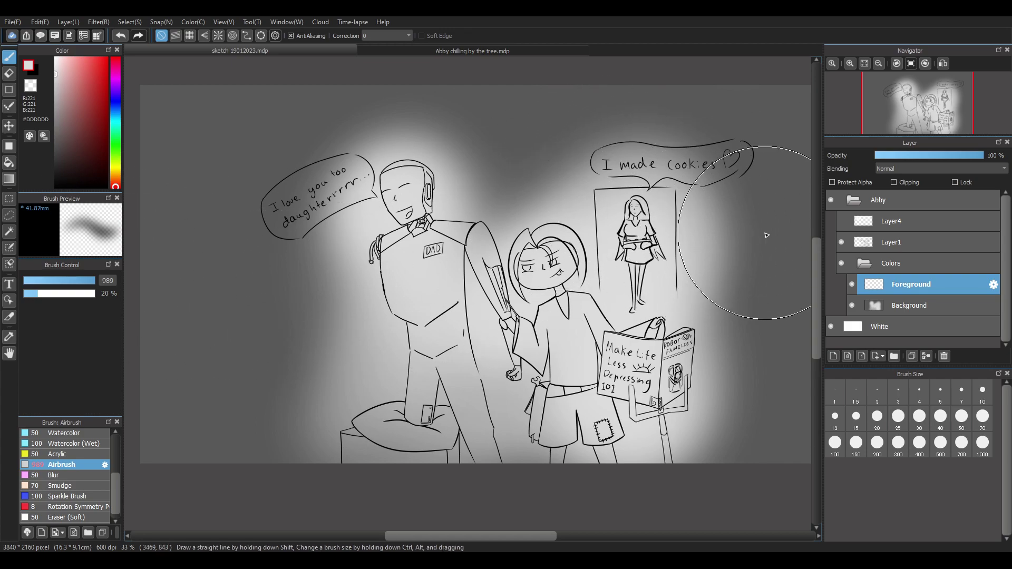
# Airbrush near-white #F6F6F6 highlights on the Background layer around the framed woman, the girl's magazine and the robot's head
pyautogui.click(907, 302)
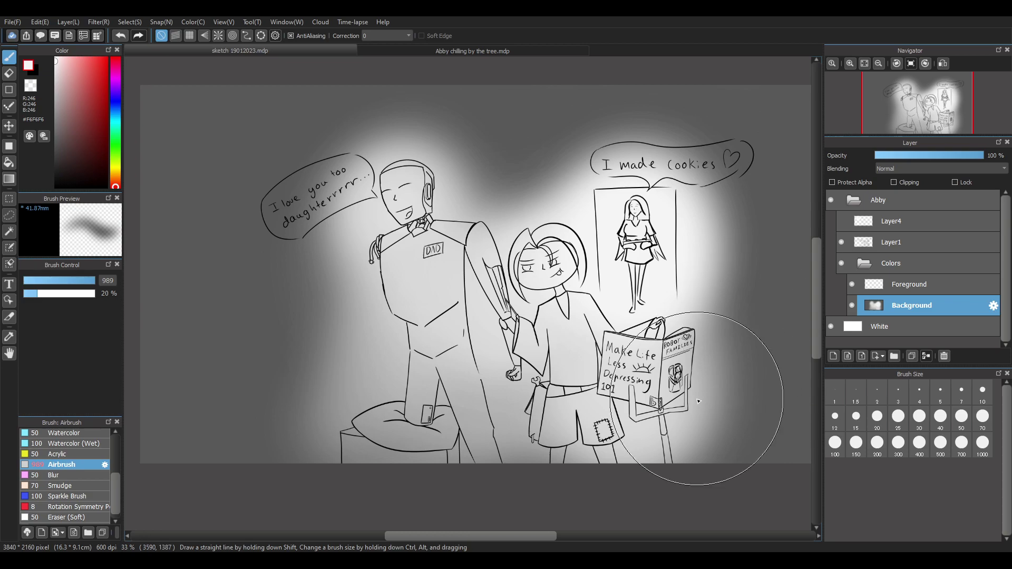
pyautogui.moveTo(547, 536); pyautogui.dragTo(565, 542)
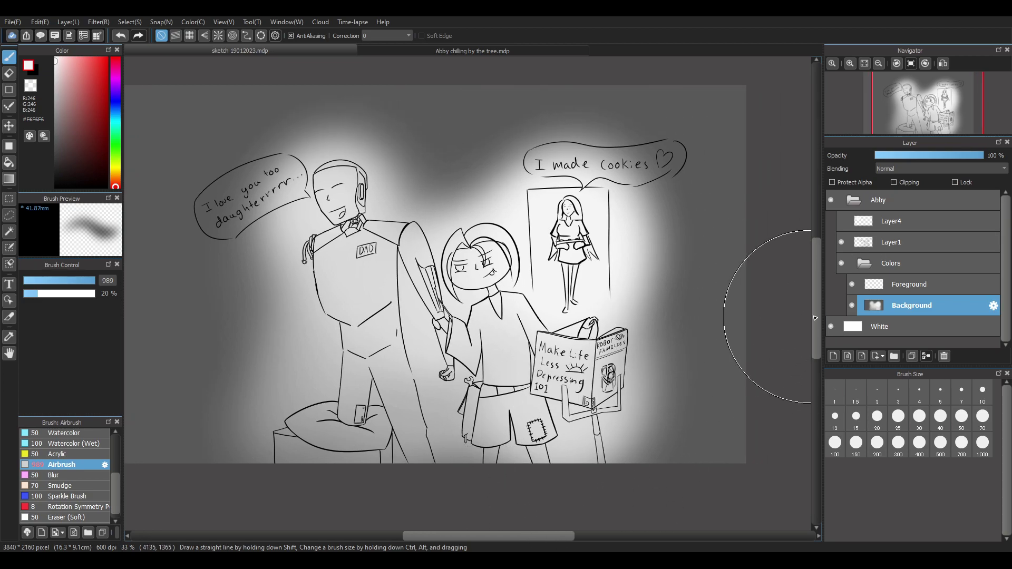
# Switch to the Sumi brush on the Foreground layer and try a stroke across the robot's body
pyautogui.click(909, 284)
pyautogui.moveTo(116, 494)
pyautogui.mouseDown()
pyautogui.moveTo(114, 506)
pyautogui.moveTo(112, 467)
pyautogui.mouseUp()
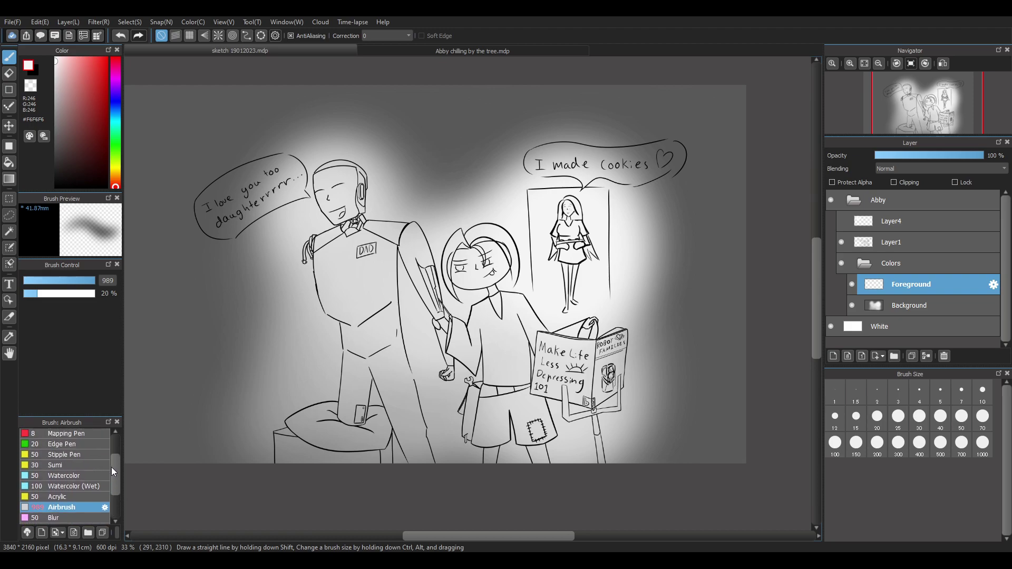
pyautogui.click(84, 473)
pyautogui.click(86, 467)
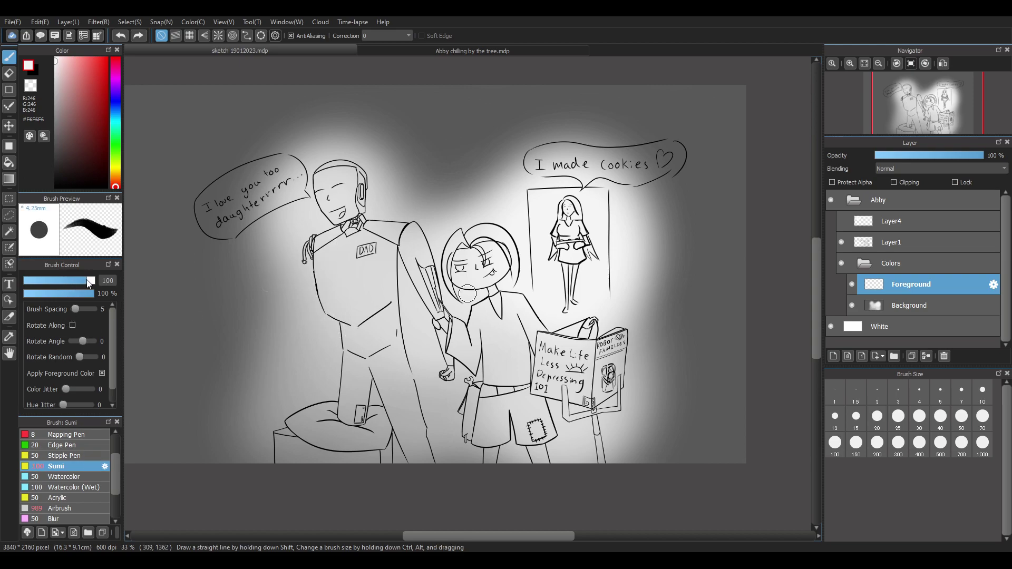
pyautogui.moveTo(334, 258)
pyautogui.mouseDown()
pyautogui.moveTo(359, 274)
pyautogui.moveTo(425, 369)
pyautogui.mouseUp()
pyautogui.hotkey('ctrl', 'z')
# Try filling the girl's hair with red #A22E26 on the Foreground layer
pyautogui.scroll(3, 524, 255)
pyautogui.scroll(1, 316, 246)
pyautogui.scroll(-1, 496, 235)
pyautogui.scroll(2, 571, 225)
pyautogui.moveTo(293, 246)
pyautogui.mouseDown()
pyautogui.moveTo(273, 284)
pyautogui.moveTo(299, 413)
pyautogui.moveTo(295, 222)
pyautogui.moveTo(278, 441)
pyautogui.moveTo(305, 480)
pyautogui.moveTo(324, 210)
pyautogui.moveTo(317, 236)
pyautogui.moveTo(321, 221)
pyautogui.moveTo(346, 252)
pyautogui.moveTo(417, 173)
pyautogui.moveTo(361, 204)
pyautogui.moveTo(442, 173)
pyautogui.moveTo(446, 193)
pyautogui.moveTo(497, 208)
pyautogui.moveTo(456, 169)
pyautogui.moveTo(498, 197)
pyautogui.moveTo(543, 298)
pyautogui.moveTo(443, 198)
pyautogui.moveTo(536, 305)
pyautogui.moveTo(534, 243)
pyautogui.moveTo(565, 344)
pyautogui.moveTo(545, 402)
pyautogui.mouseUp()
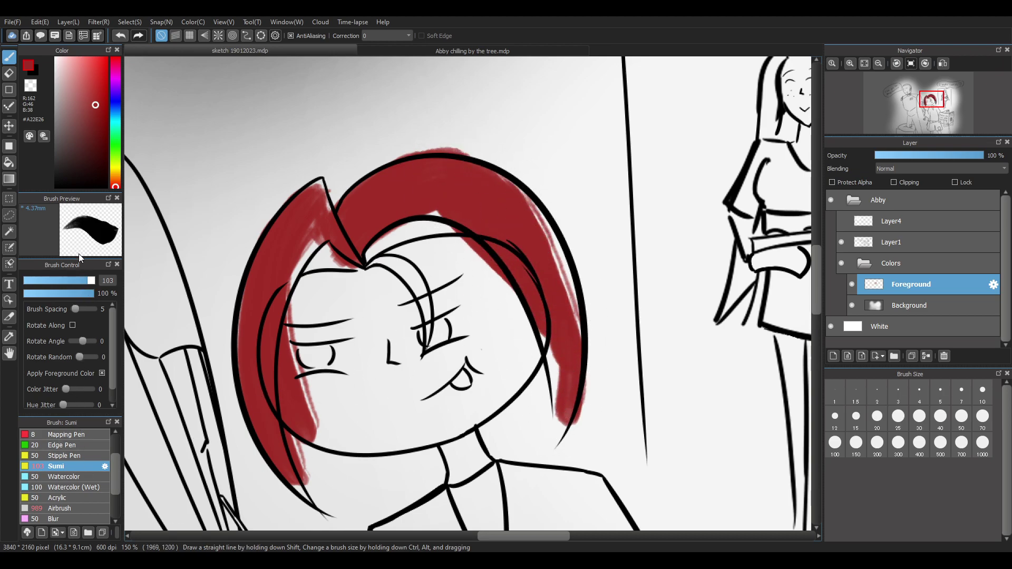
pyautogui.moveTo(485, 203)
pyautogui.mouseDown()
pyautogui.moveTo(535, 274)
pyautogui.moveTo(563, 408)
pyautogui.mouseUp()
pyautogui.moveTo(542, 204)
pyautogui.mouseDown()
pyautogui.moveTo(563, 320)
pyautogui.moveTo(464, 190)
pyautogui.moveTo(551, 380)
pyautogui.moveTo(538, 294)
pyautogui.moveTo(569, 369)
pyautogui.moveTo(528, 248)
pyautogui.moveTo(515, 305)
pyautogui.moveTo(493, 300)
pyautogui.mouseUp()
pyautogui.hotkey('ctrl', 'z')
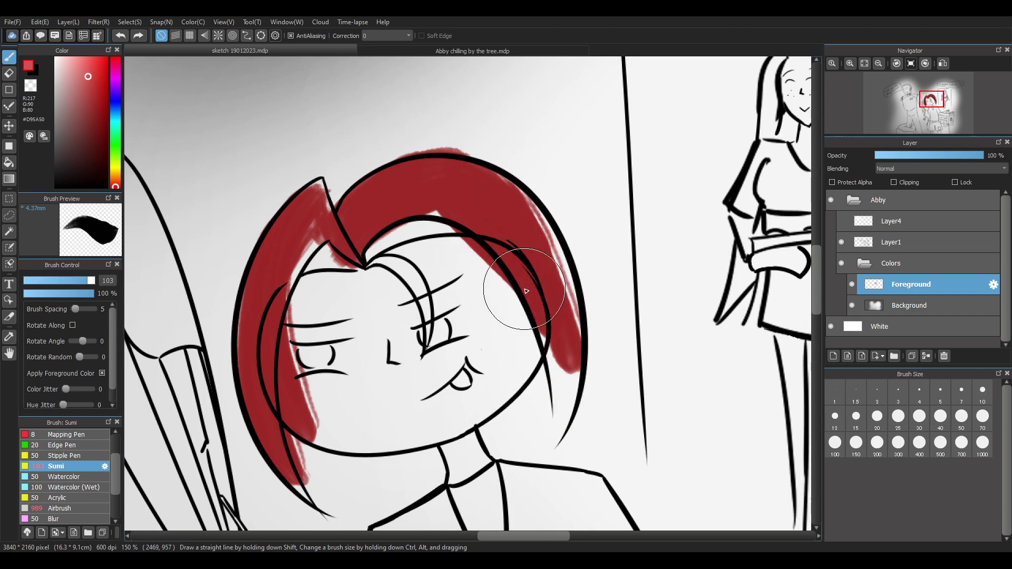
# Erase the red paint from the girl's hair
pyautogui.press('e')
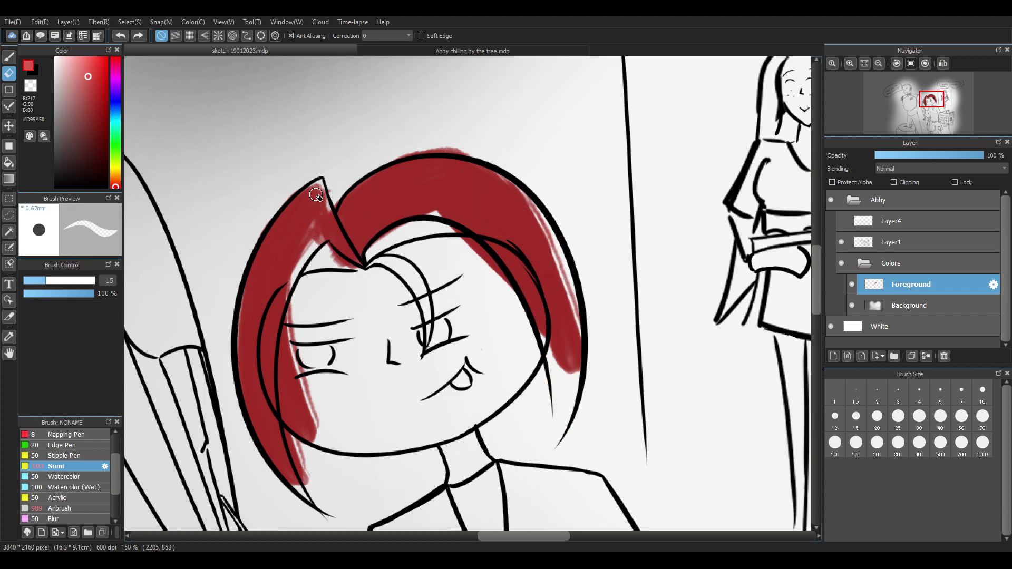
pyautogui.moveTo(76, 278); pyautogui.dragTo(96, 279)
pyautogui.moveTo(211, 228)
pyautogui.mouseDown()
pyautogui.moveTo(197, 316)
pyautogui.moveTo(302, 218)
pyautogui.moveTo(285, 295)
pyautogui.moveTo(284, 440)
pyautogui.moveTo(421, 178)
pyautogui.moveTo(457, 186)
pyautogui.moveTo(478, 315)
pyautogui.moveTo(583, 414)
pyautogui.mouseUp()
# Paint the girl's hair dark reddish brown #3F2523 with the Sumi brush
pyautogui.press('b')
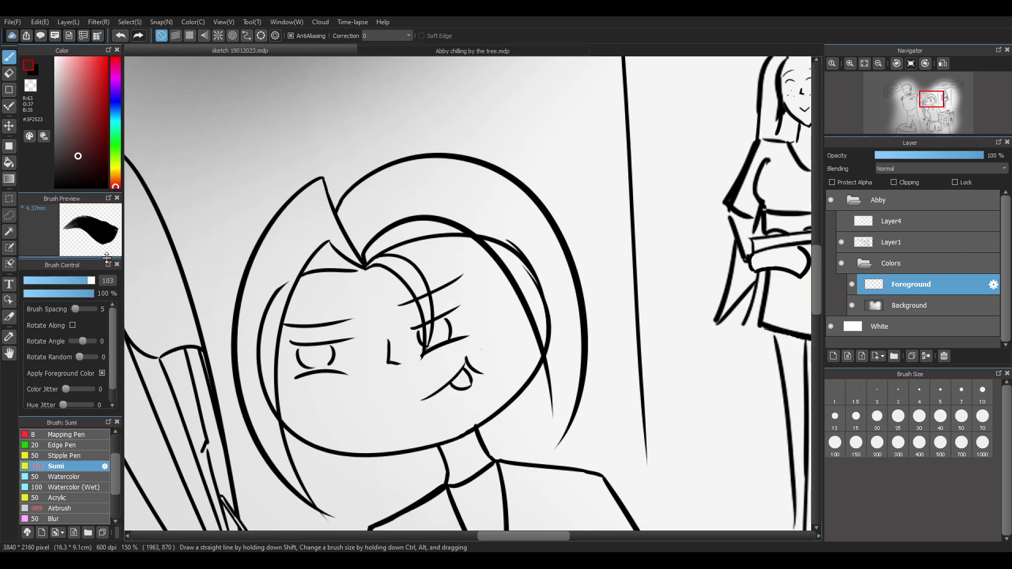
pyautogui.moveTo(289, 241)
pyautogui.mouseDown()
pyautogui.moveTo(246, 347)
pyautogui.moveTo(290, 230)
pyautogui.moveTo(265, 300)
pyautogui.moveTo(275, 319)
pyautogui.moveTo(308, 217)
pyautogui.moveTo(294, 221)
pyautogui.moveTo(279, 258)
pyautogui.mouseUp()
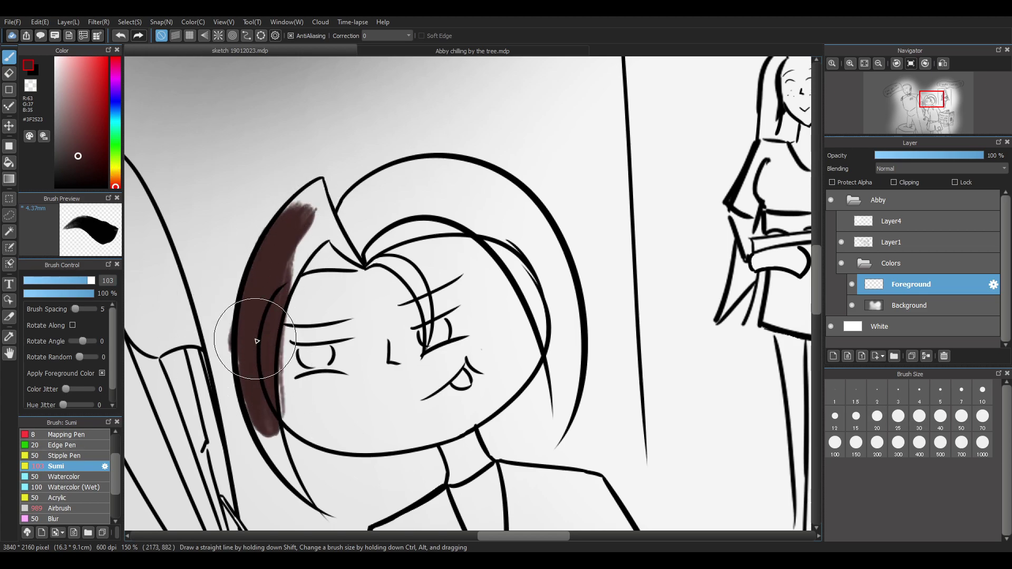
pyautogui.moveTo(257, 341)
pyautogui.mouseDown()
pyautogui.moveTo(281, 249)
pyautogui.moveTo(317, 192)
pyautogui.moveTo(303, 207)
pyautogui.moveTo(311, 232)
pyautogui.moveTo(325, 225)
pyautogui.moveTo(358, 256)
pyautogui.moveTo(354, 241)
pyautogui.moveTo(332, 235)
pyautogui.moveTo(378, 192)
pyautogui.moveTo(406, 183)
pyautogui.moveTo(389, 217)
pyautogui.moveTo(411, 189)
pyautogui.moveTo(452, 175)
pyautogui.moveTo(478, 193)
pyautogui.moveTo(451, 210)
pyautogui.moveTo(383, 207)
pyautogui.moveTo(419, 204)
pyautogui.moveTo(516, 233)
pyautogui.moveTo(461, 180)
pyautogui.moveTo(474, 181)
pyautogui.moveTo(554, 264)
pyautogui.moveTo(534, 233)
pyautogui.moveTo(514, 258)
pyautogui.moveTo(553, 323)
pyautogui.moveTo(508, 225)
pyautogui.moveTo(554, 359)
pyautogui.moveTo(550, 252)
pyautogui.moveTo(568, 375)
pyautogui.moveTo(571, 355)
pyautogui.mouseUp()
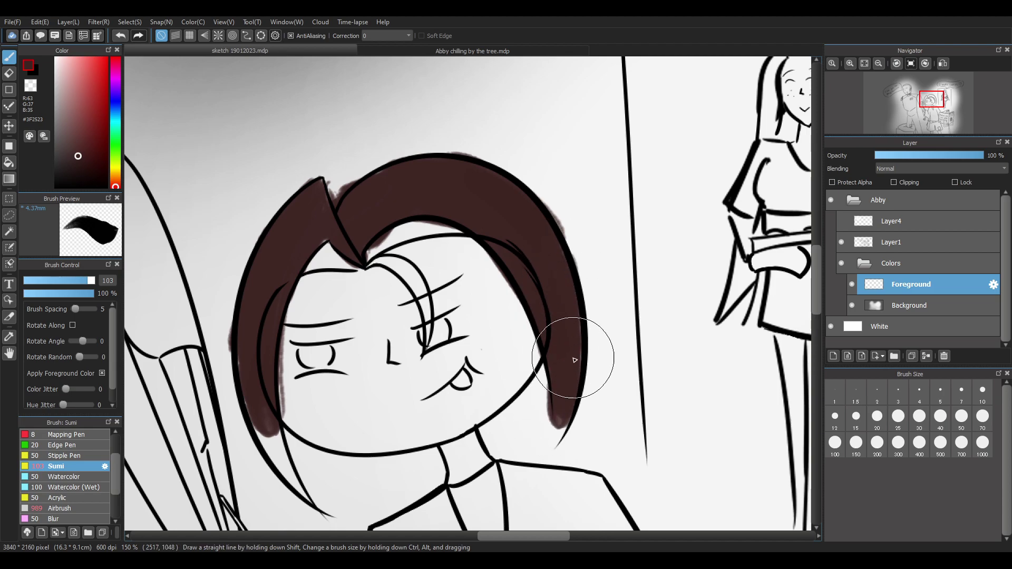
# Try a grey #635F59 highlight along the outer curve of the girl's hair
pyautogui.click(112, 175)
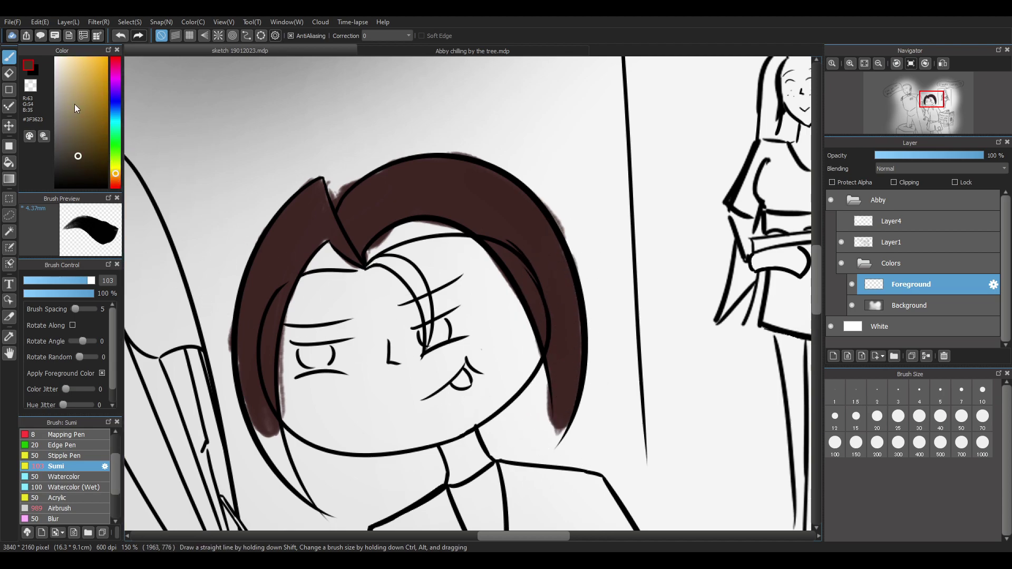
pyautogui.moveTo(364, 182)
pyautogui.mouseDown()
pyautogui.moveTo(429, 170)
pyautogui.moveTo(515, 199)
pyautogui.moveTo(572, 400)
pyautogui.mouseUp()
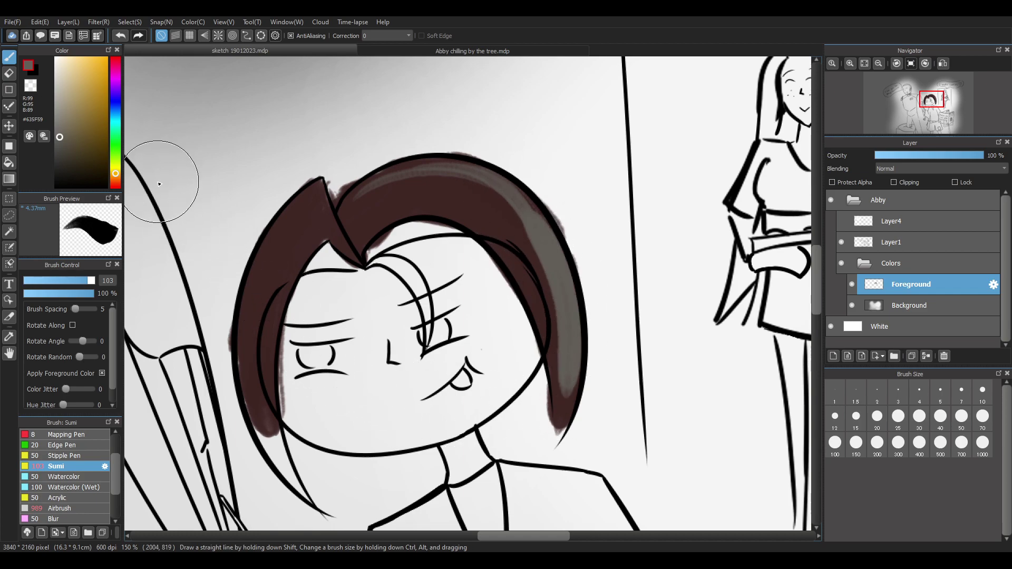
pyautogui.hotkey('ctrl', 'z')
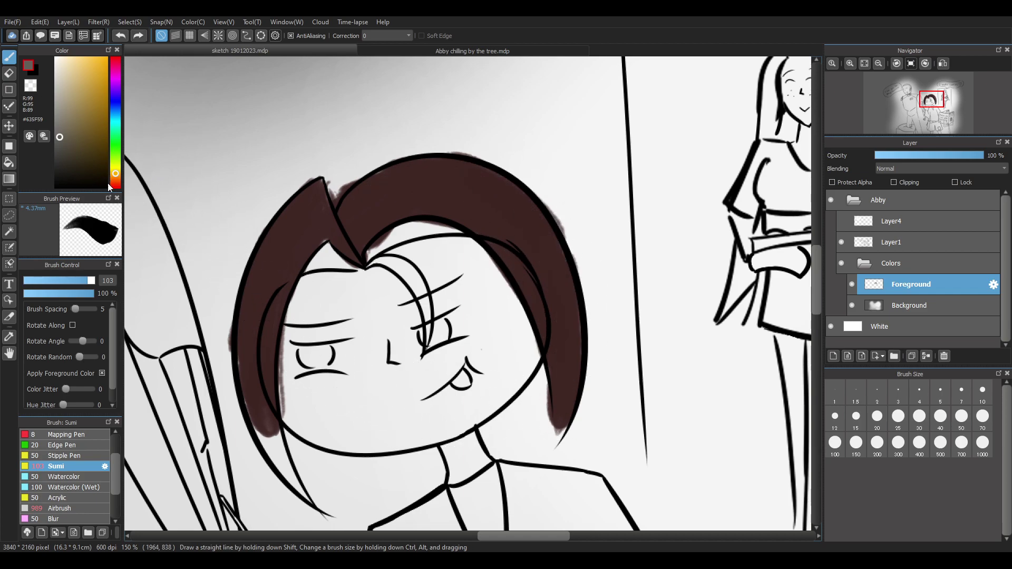
# Repaint the girl's hair in warm brown #3F1E07, including the fringe and the strand hanging over her eye
pyautogui.click(116, 181)
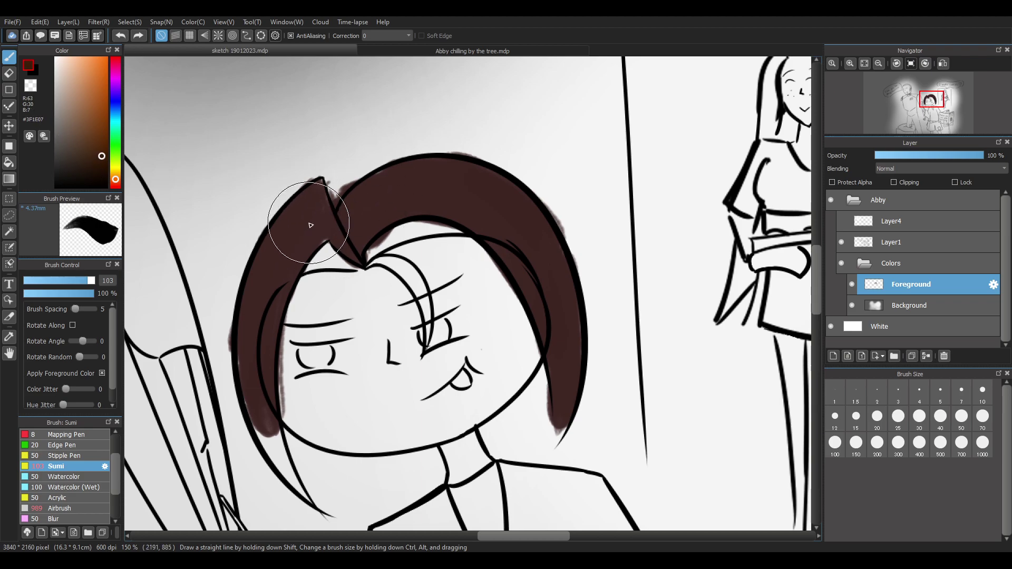
pyautogui.moveTo(271, 365); pyautogui.dragTo(283, 451)
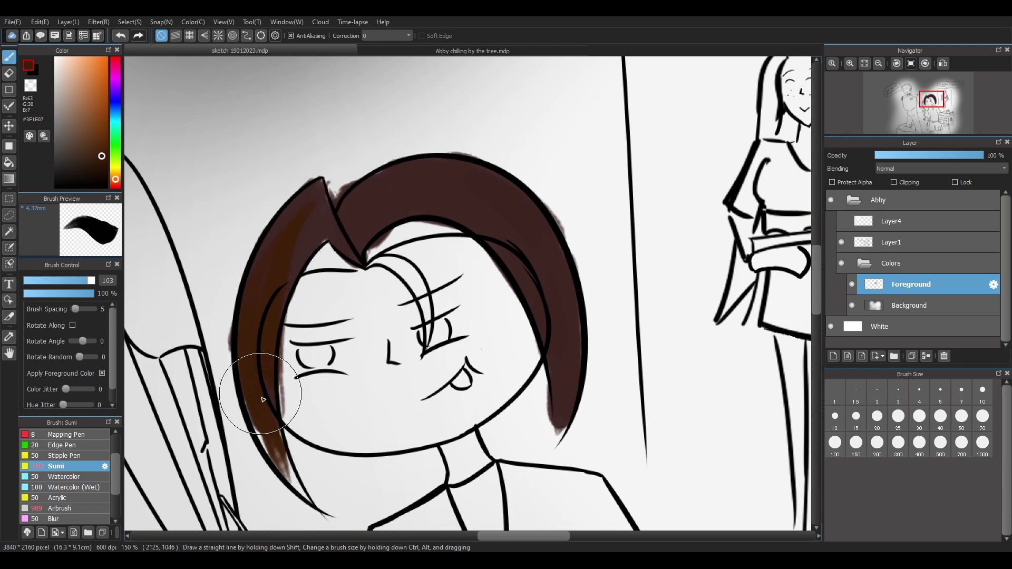
pyautogui.moveTo(265, 362); pyautogui.dragTo(301, 480)
pyautogui.moveTo(260, 426); pyautogui.dragTo(305, 491)
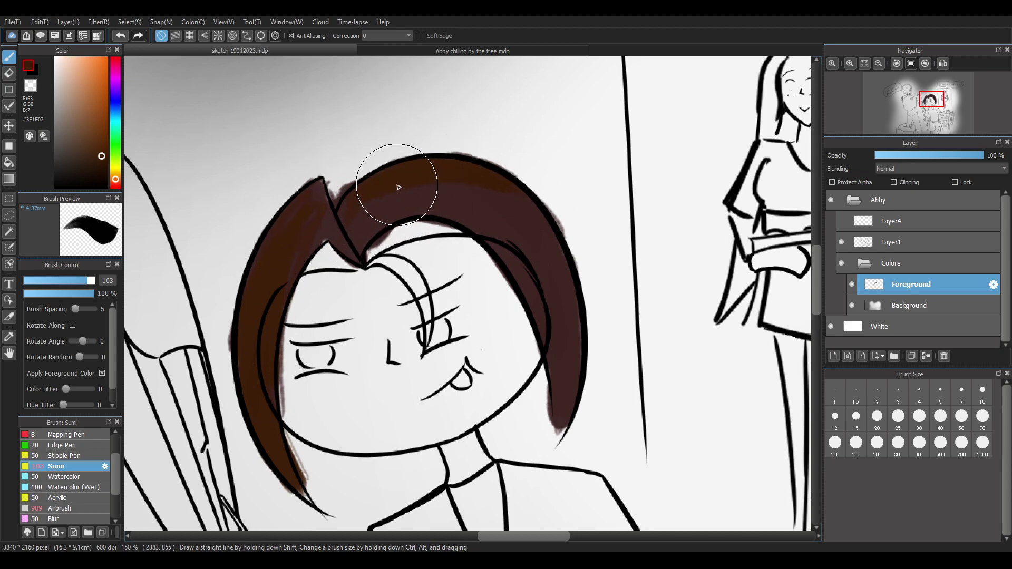
pyautogui.moveTo(285, 220)
pyautogui.mouseDown()
pyautogui.moveTo(343, 259)
pyautogui.moveTo(335, 263)
pyautogui.moveTo(429, 306)
pyautogui.moveTo(382, 259)
pyautogui.moveTo(423, 335)
pyautogui.moveTo(427, 359)
pyautogui.mouseUp()
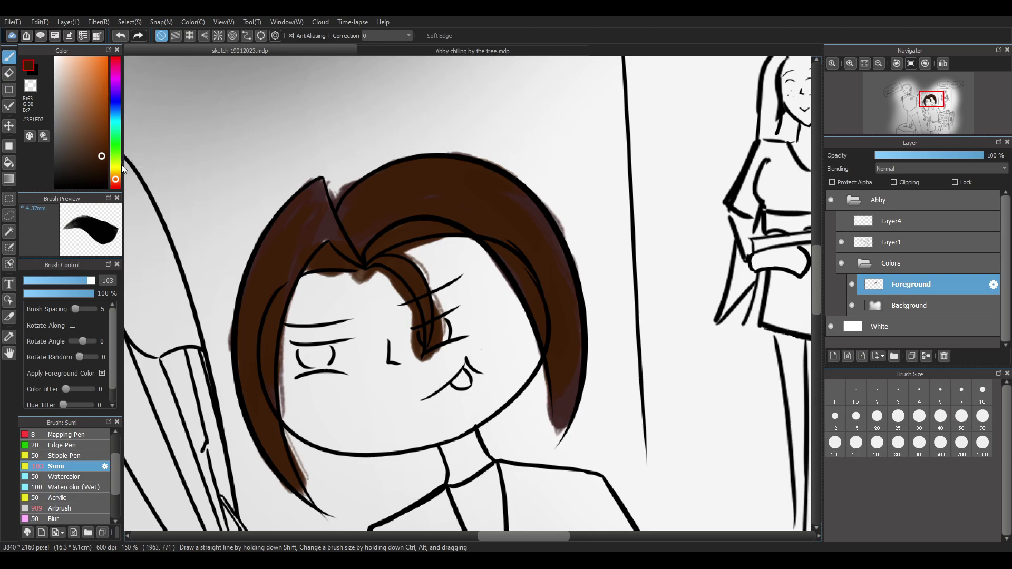
# Blend red #771B07 streaks into both sides of the girl's hair with the Sumi brush at 58% opacity
pyautogui.scroll(-4, 504, 268)
pyautogui.scroll(2, 505, 270)
pyautogui.scroll(-2, 480, 297)
pyautogui.scroll(1, 431, 244)
pyautogui.scroll(-2, 430, 244)
pyautogui.scroll(6, 433, 244)
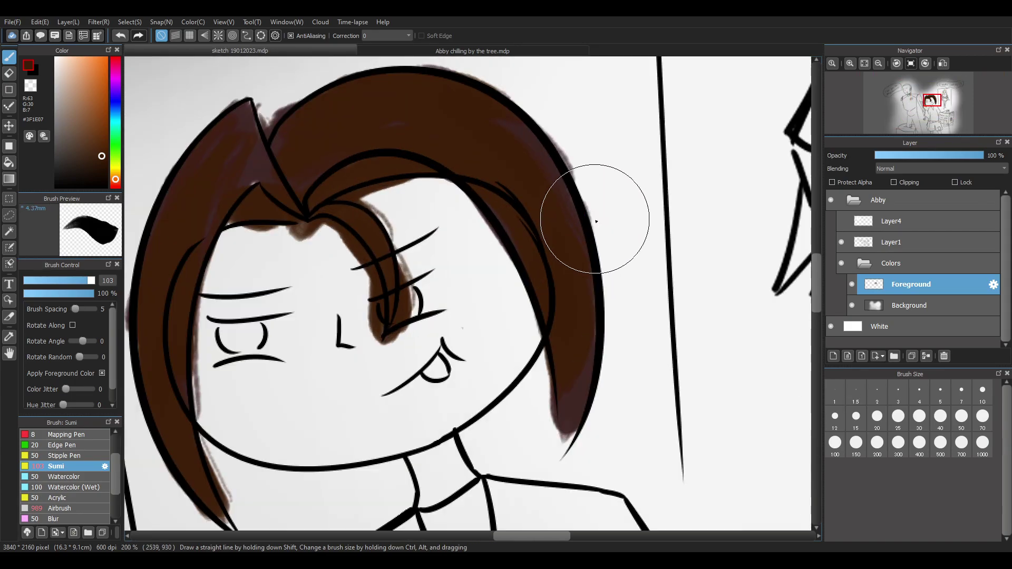
pyautogui.scroll(-1, 625, 251)
pyautogui.scroll(1, 632, 264)
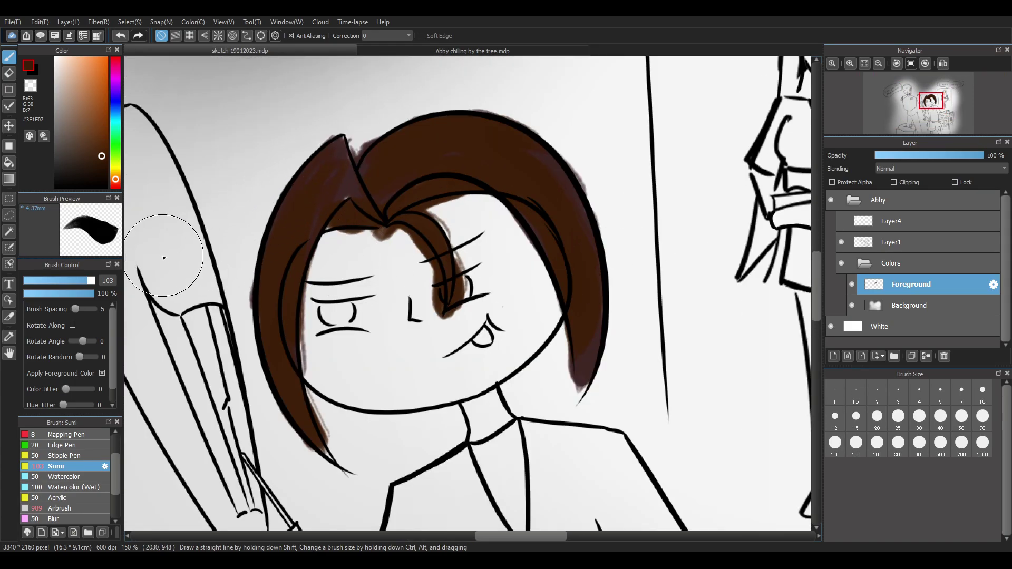
pyautogui.moveTo(116, 169)
pyautogui.mouseDown()
pyautogui.moveTo(114, 160)
pyautogui.moveTo(117, 187)
pyautogui.mouseUp()
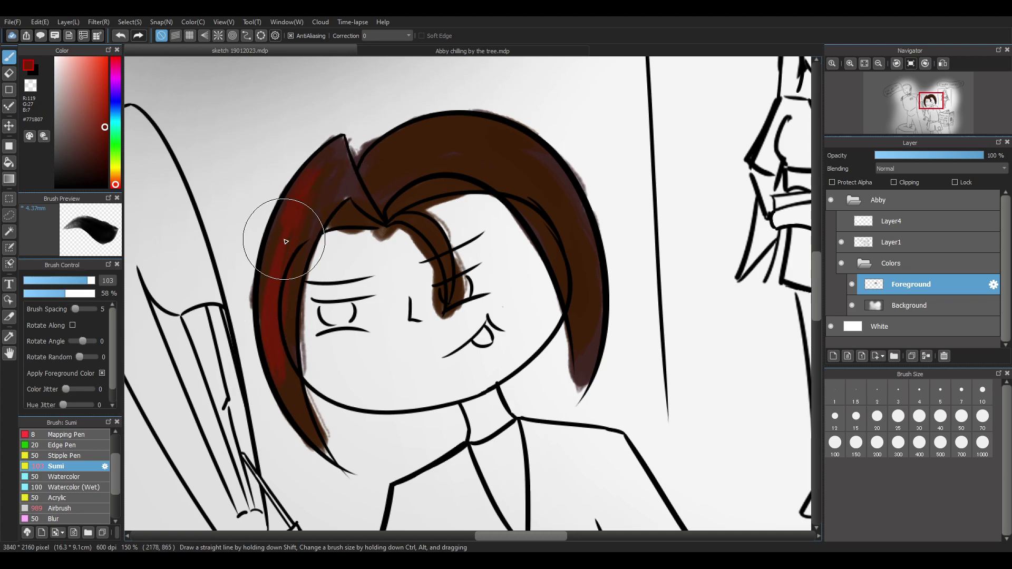
pyautogui.moveTo(299, 225)
pyautogui.mouseDown()
pyautogui.moveTo(294, 361)
pyautogui.moveTo(313, 422)
pyautogui.mouseUp()
pyautogui.moveTo(283, 369)
pyautogui.mouseDown()
pyautogui.moveTo(298, 244)
pyautogui.moveTo(333, 158)
pyautogui.moveTo(288, 295)
pyautogui.moveTo(312, 169)
pyautogui.moveTo(276, 361)
pyautogui.mouseUp()
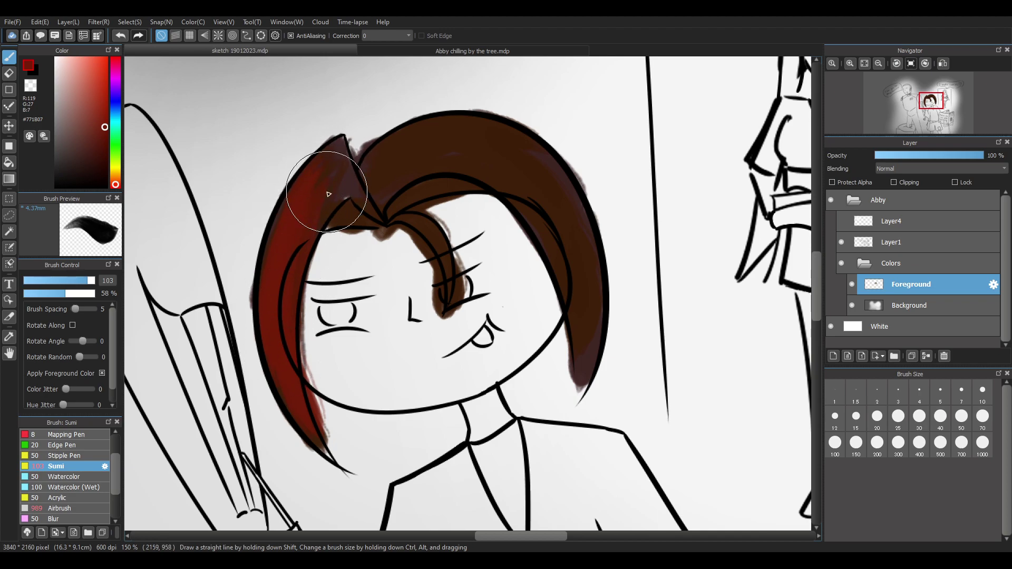
pyautogui.moveTo(525, 203)
pyautogui.mouseDown()
pyautogui.moveTo(561, 317)
pyautogui.moveTo(549, 244)
pyautogui.moveTo(569, 204)
pyautogui.moveTo(567, 375)
pyautogui.mouseUp()
# Darken both sides and the crown of the girl's hair with deep maroon #3B0B00
pyautogui.click(103, 158)
pyautogui.moveTo(322, 225)
pyautogui.mouseDown()
pyautogui.moveTo(281, 251)
pyautogui.moveTo(270, 343)
pyautogui.moveTo(331, 177)
pyautogui.moveTo(317, 419)
pyautogui.mouseUp()
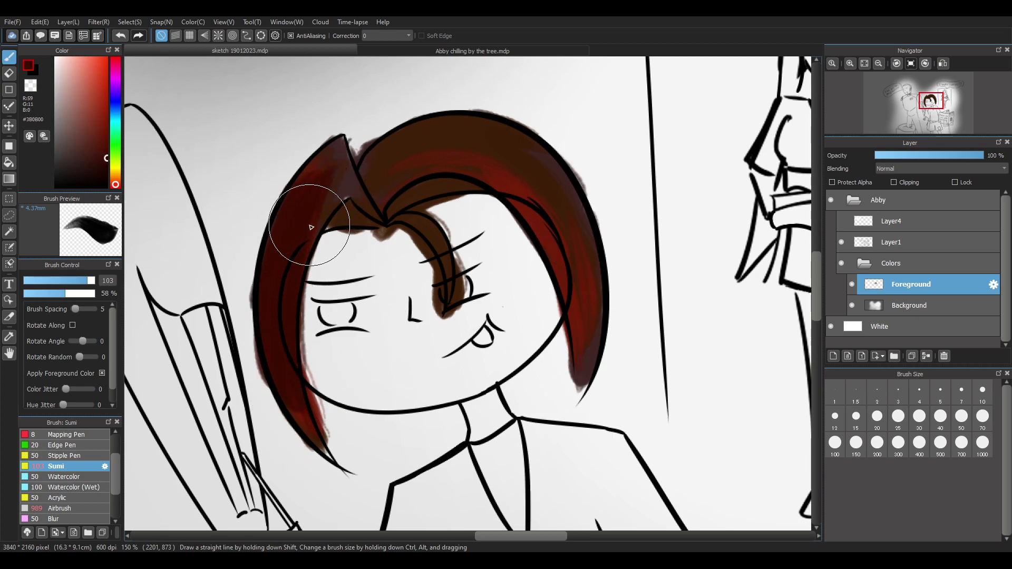
pyautogui.moveTo(312, 228)
pyautogui.mouseDown()
pyautogui.moveTo(309, 397)
pyautogui.moveTo(334, 464)
pyautogui.mouseUp()
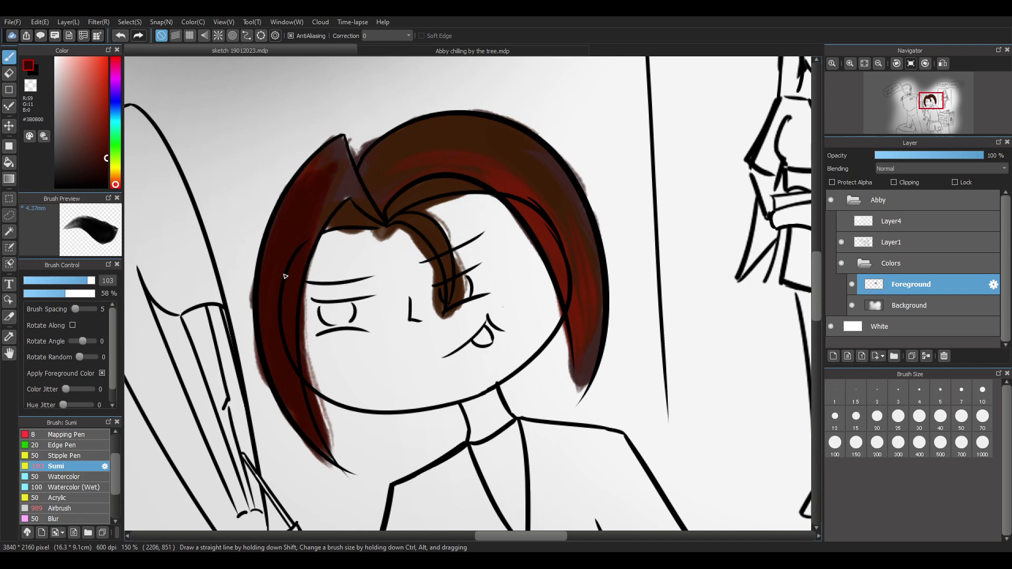
pyautogui.moveTo(376, 204)
pyautogui.mouseDown()
pyautogui.moveTo(548, 227)
pyautogui.moveTo(468, 159)
pyautogui.moveTo(526, 201)
pyautogui.moveTo(568, 311)
pyautogui.moveTo(538, 200)
pyautogui.moveTo(582, 368)
pyautogui.moveTo(578, 196)
pyautogui.moveTo(587, 296)
pyautogui.moveTo(527, 177)
pyautogui.moveTo(488, 194)
pyautogui.moveTo(604, 355)
pyautogui.moveTo(523, 202)
pyautogui.moveTo(463, 158)
pyautogui.moveTo(367, 169)
pyautogui.mouseUp()
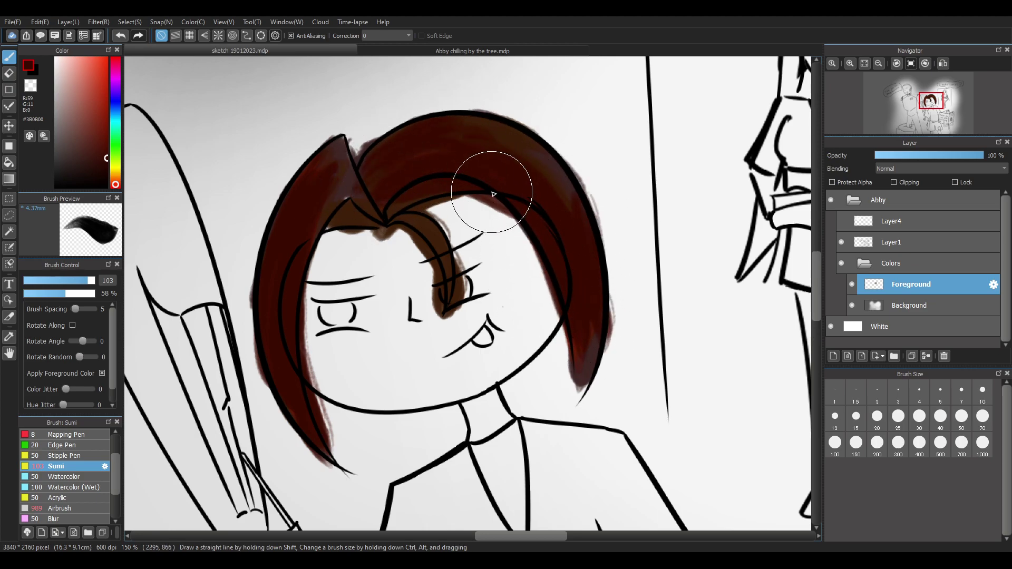
# Try painting the girl's face in pale pink #F9BDAF at 100% opacity
pyautogui.scroll(1, 455, 185)
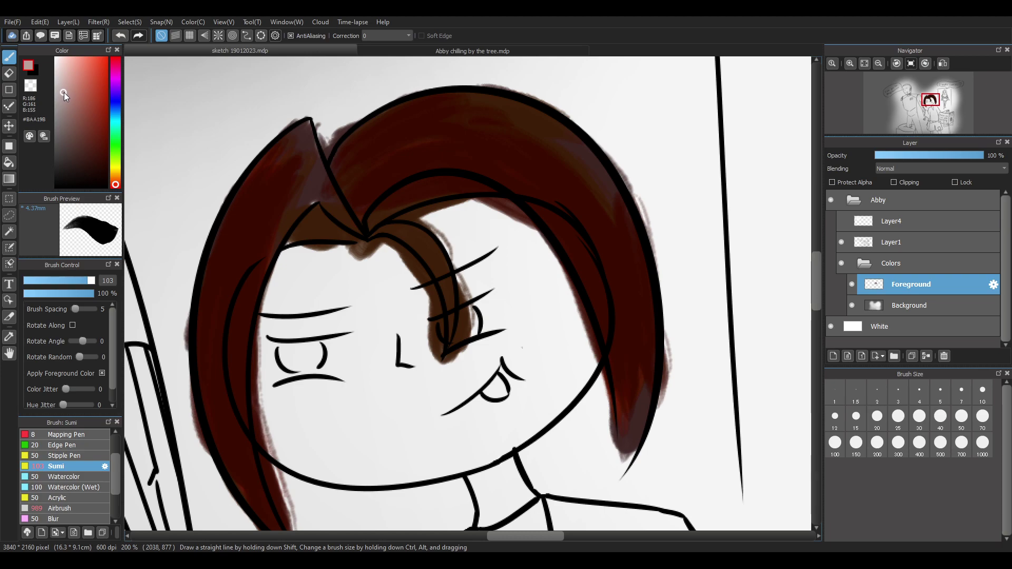
pyautogui.moveTo(72, 74); pyautogui.dragTo(70, 59)
pyautogui.moveTo(309, 272)
pyautogui.mouseDown()
pyautogui.moveTo(310, 327)
pyautogui.moveTo(333, 359)
pyautogui.moveTo(318, 365)
pyautogui.mouseUp()
pyautogui.hotkey('ctrl', 'z')
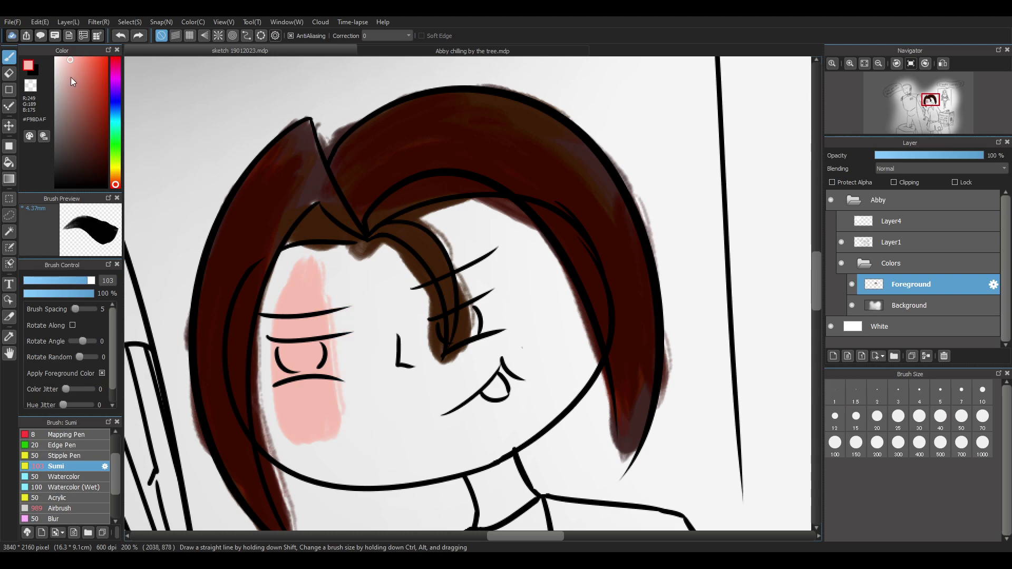
pyautogui.hotkey('ctrl', 'z')
pyautogui.hotkey('ctrl', 'z')
# Try lighter pink #FBC5B9 and coral #FF7D5F as skin tones on the girl's face
pyautogui.click(69, 60)
pyautogui.moveTo(305, 259)
pyautogui.mouseDown()
pyautogui.moveTo(362, 359)
pyautogui.moveTo(316, 363)
pyautogui.mouseUp()
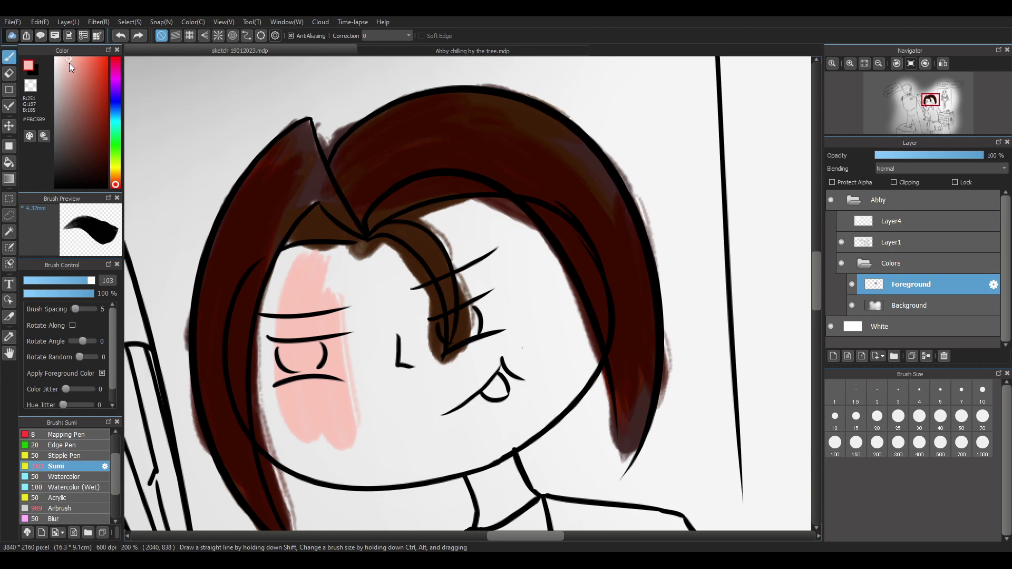
pyautogui.hotkey('ctrl', 'z')
pyautogui.click(88, 57)
pyautogui.hotkey('ctrl', 'z')
pyautogui.moveTo(350, 334)
pyautogui.mouseDown()
pyautogui.moveTo(331, 422)
pyautogui.moveTo(360, 423)
pyautogui.moveTo(318, 352)
pyautogui.mouseUp()
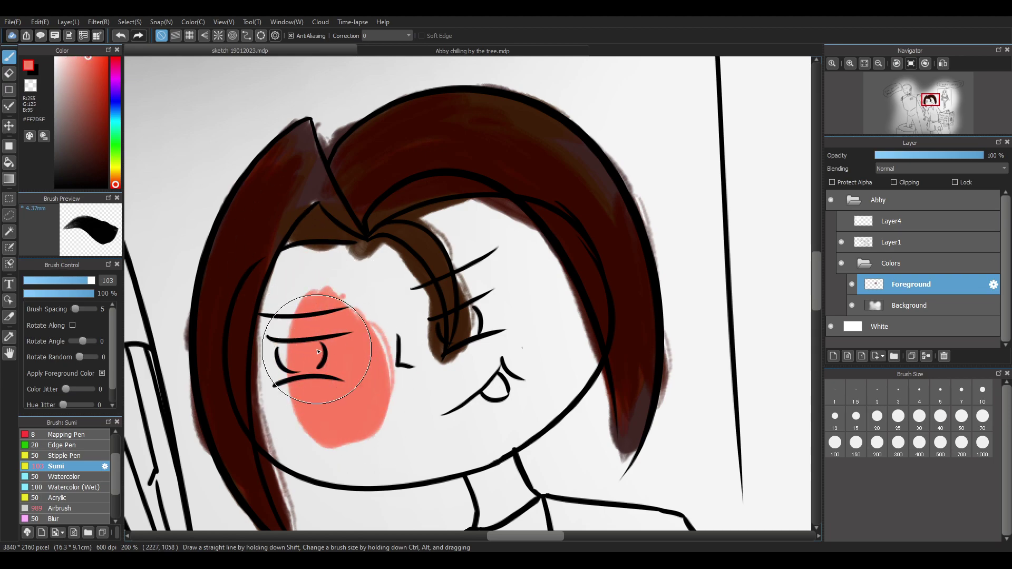
pyautogui.hotkey('ctrl', 'z')
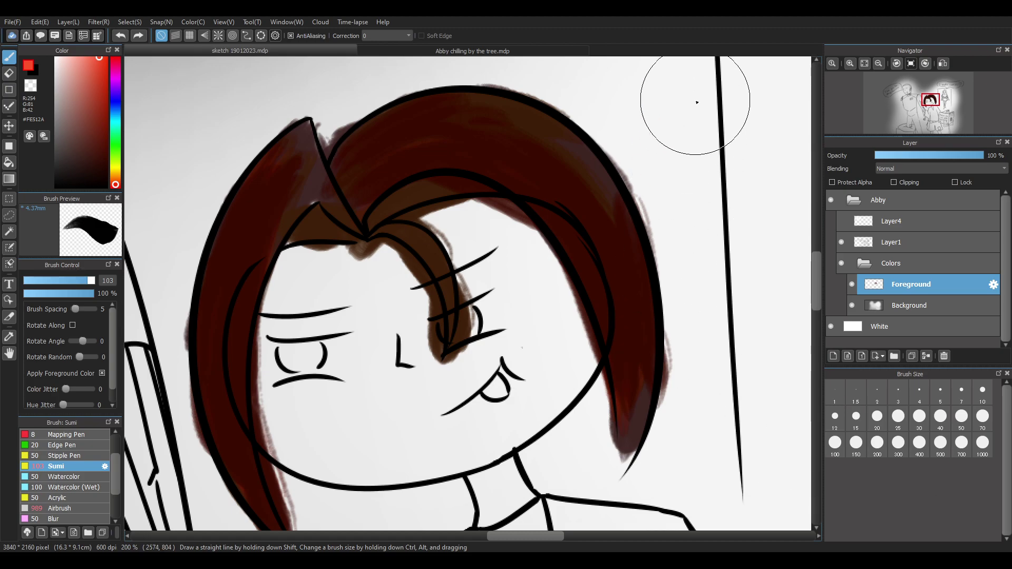
# Examine the painted edges and colour blending of the girl's hair up close
pyautogui.scroll(-8, 673, 225)
pyautogui.scroll(6, 696, 230)
pyautogui.scroll(2, 531, 262)
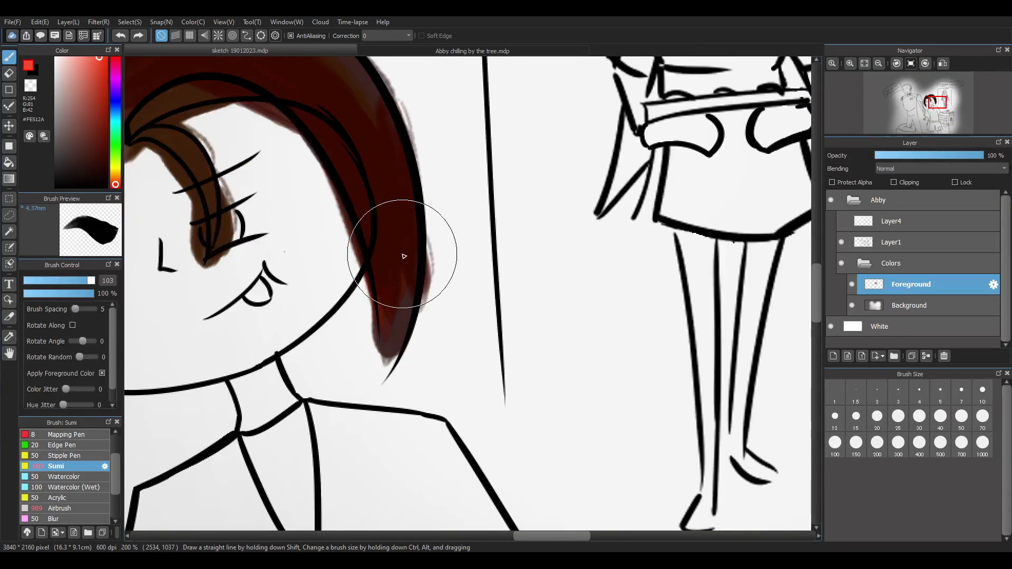
pyautogui.scroll(-5, 404, 255)
pyautogui.scroll(4, 256, 235)
pyautogui.scroll(-3, 445, 241)
pyautogui.scroll(3, 439, 239)
pyautogui.scroll(-2, 621, 271)
pyautogui.scroll(4, 621, 271)
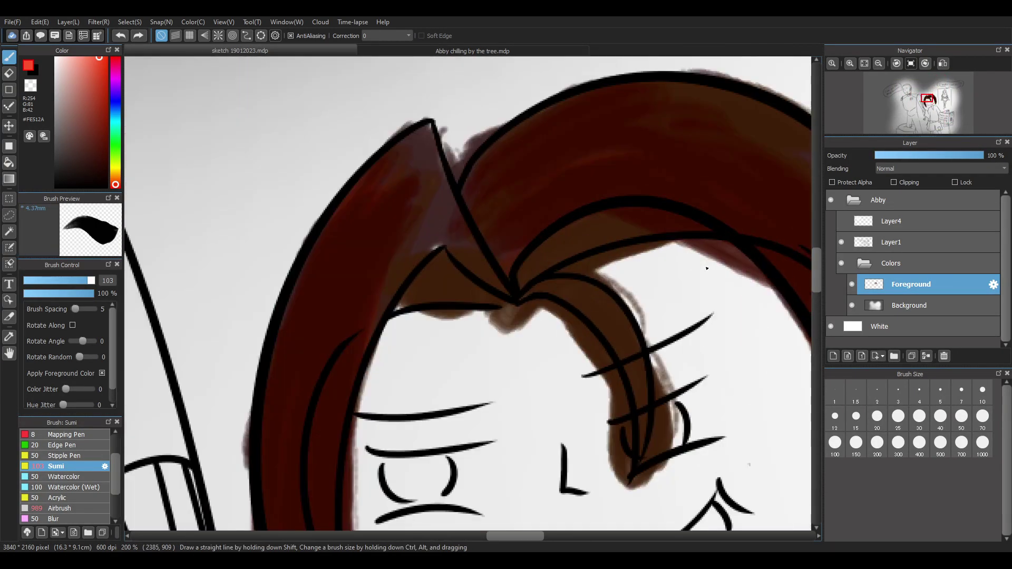
pyautogui.scroll(-2, 706, 274)
pyautogui.scroll(-1, 703, 280)
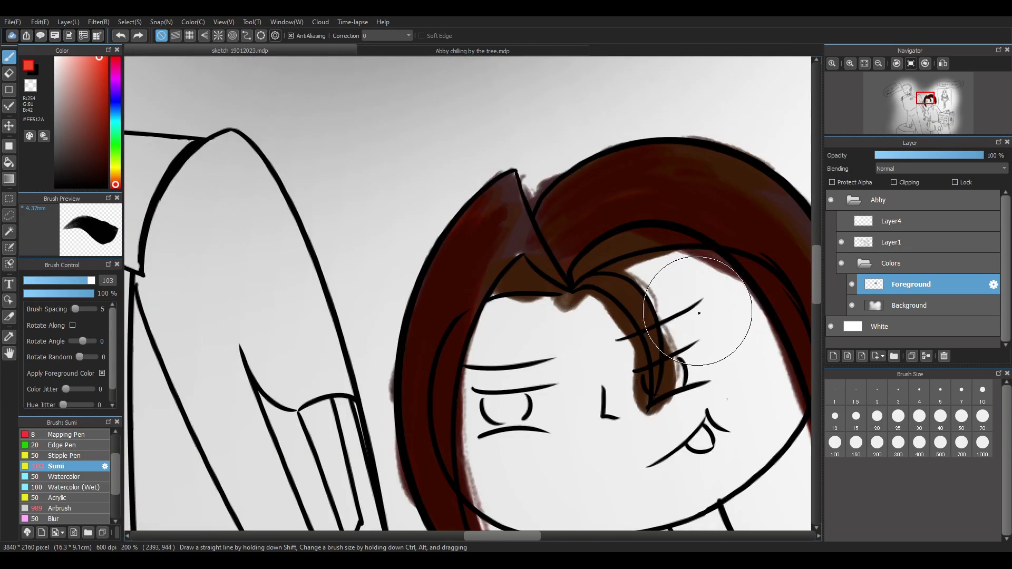
# Review how the girl's coloured hair looks against the grey background and the rest of the comic
pyautogui.scroll(-1, 548, 532)
pyautogui.scroll(-3, 543, 497)
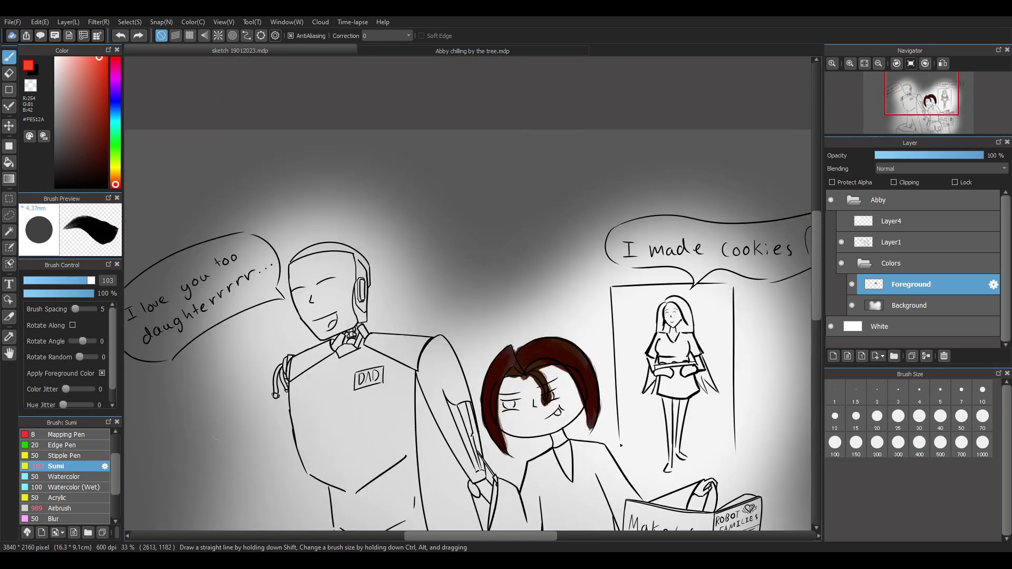
pyautogui.scroll(-2, 687, 318)
pyautogui.scroll(3, 697, 324)
pyautogui.scroll(-1, 698, 324)
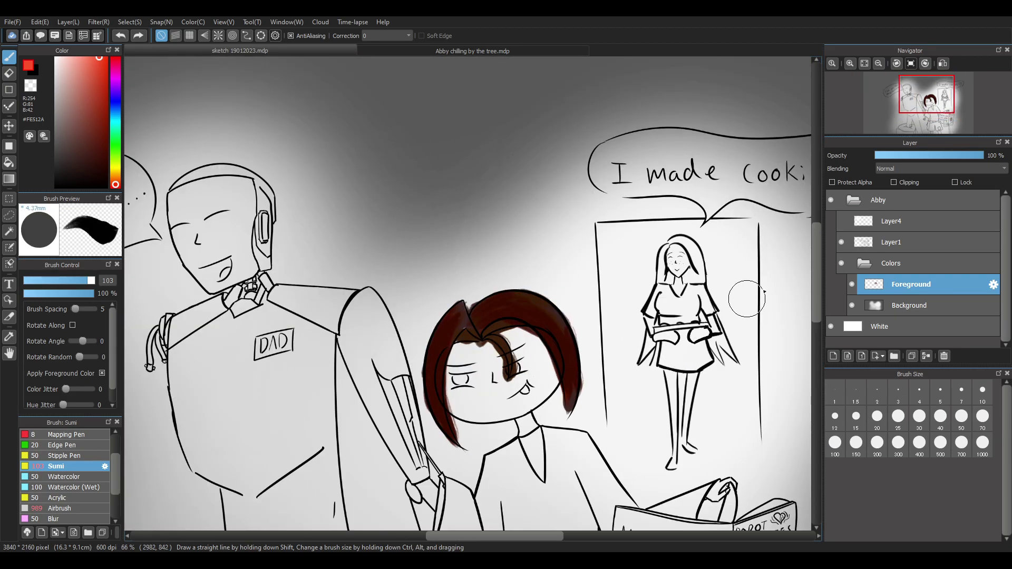
pyautogui.moveTo(815, 270); pyautogui.dragTo(816, 288)
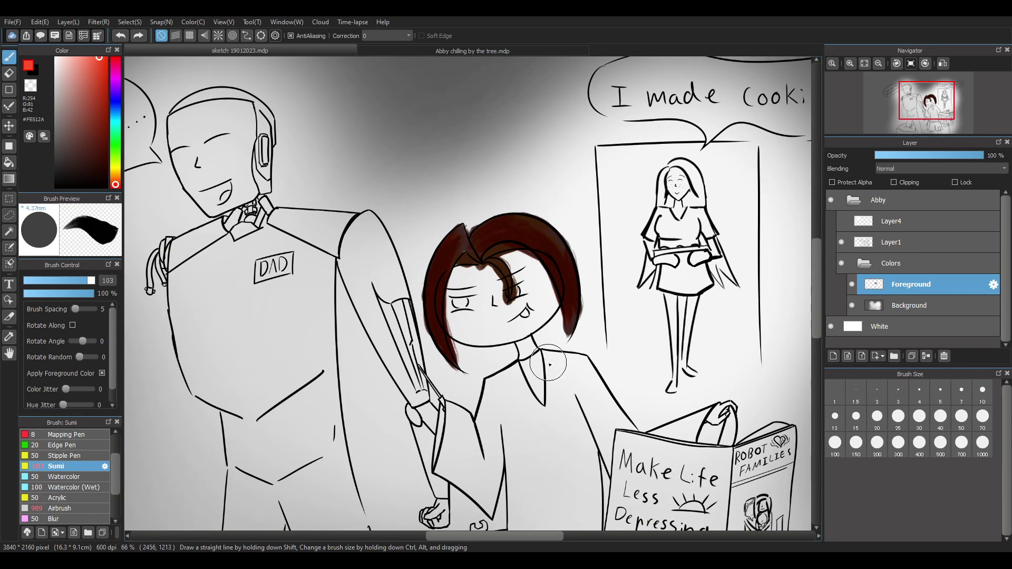
pyautogui.scroll(-2, 555, 358)
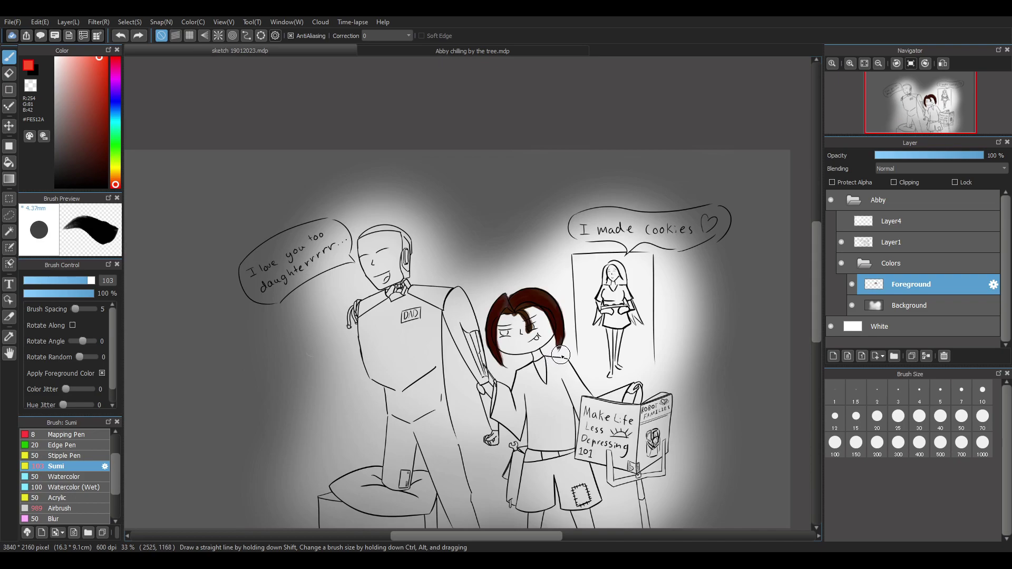
pyautogui.scroll(3, 560, 357)
pyautogui.scroll(-1, 557, 340)
pyautogui.scroll(1, 558, 341)
pyautogui.scroll(-2, 475, 293)
pyautogui.scroll(-1, 474, 294)
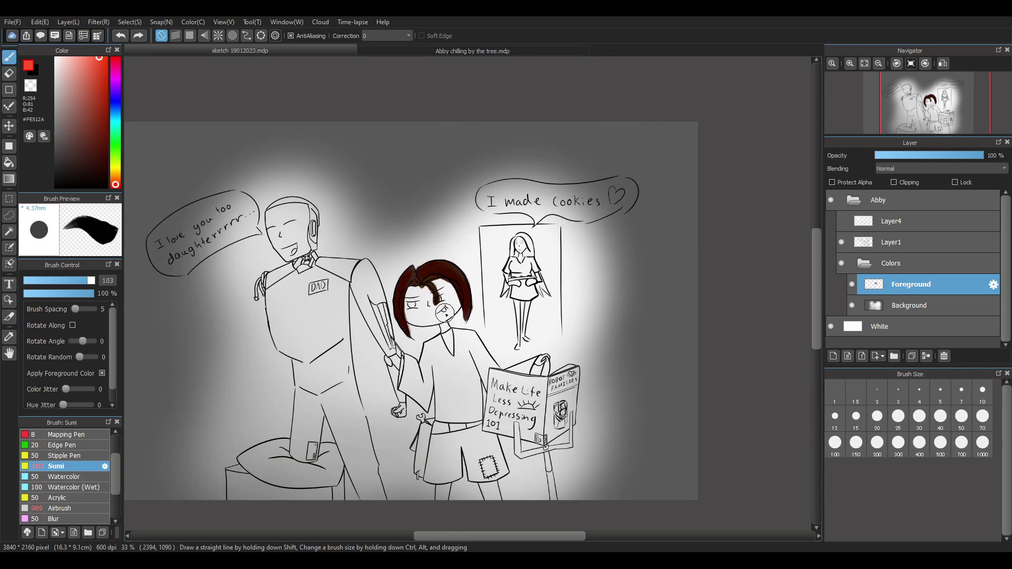
# Try dusty pink #E4B6AC as the skin tone across the girl's face with the Sumi brush
pyautogui.scroll(2, 475, 294)
pyautogui.scroll(-1, 474, 294)
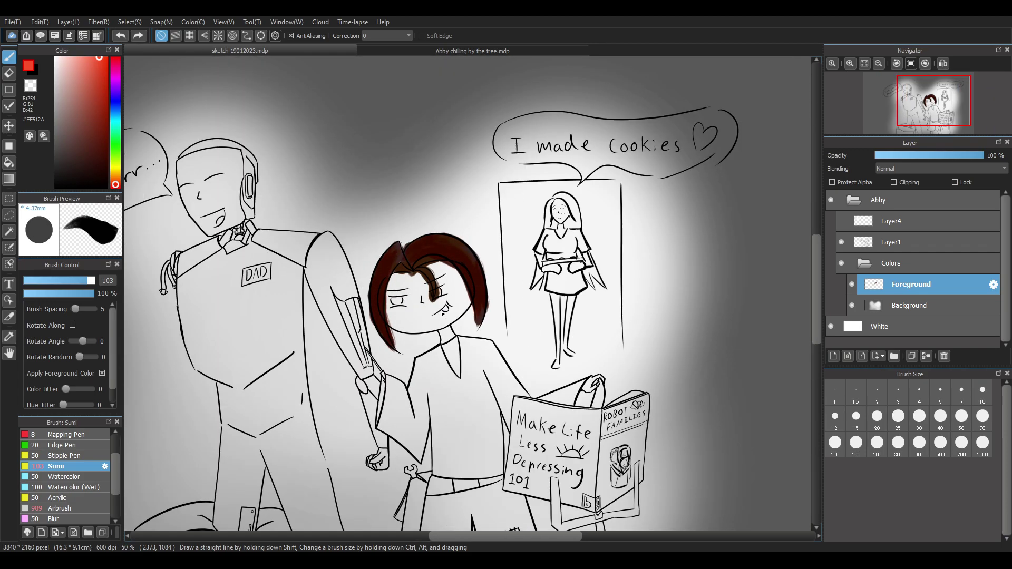
pyautogui.scroll(1, 440, 313)
pyautogui.scroll(1, 441, 312)
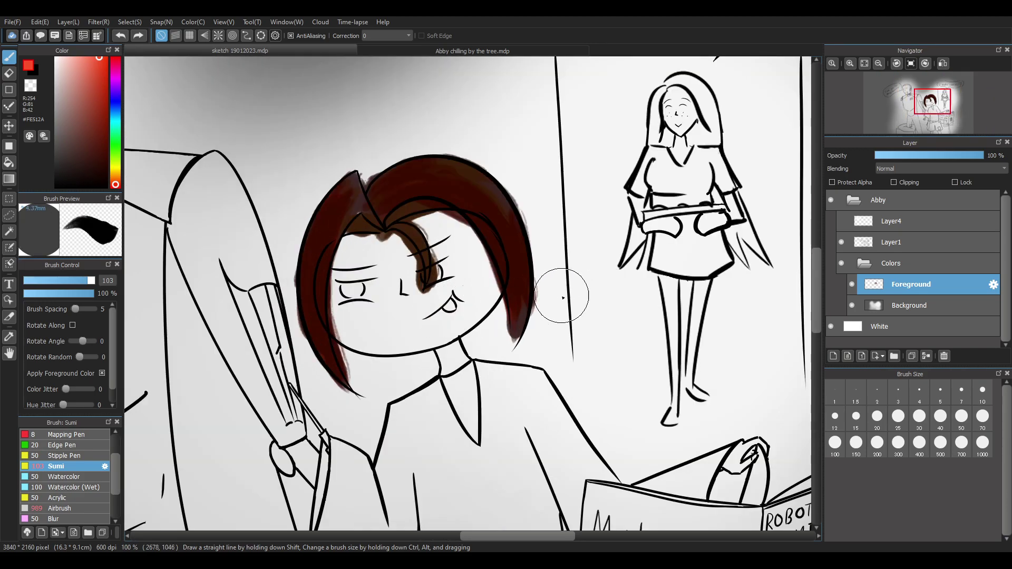
pyautogui.scroll(2, 565, 290)
pyautogui.scroll(-1, 384, 310)
pyautogui.scroll(1, 554, 293)
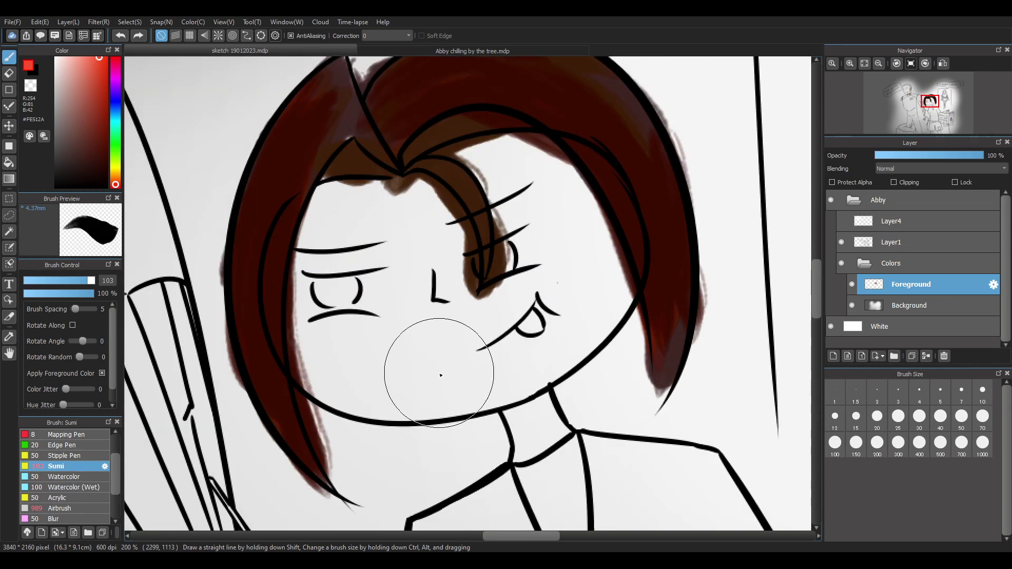
pyautogui.click(74, 75)
pyautogui.moveTo(74, 74); pyautogui.dragTo(68, 71)
pyautogui.moveTo(306, 204)
pyautogui.mouseDown()
pyautogui.moveTo(369, 283)
pyautogui.moveTo(413, 263)
pyautogui.moveTo(432, 365)
pyautogui.moveTo(453, 310)
pyautogui.moveTo(462, 368)
pyautogui.moveTo(479, 317)
pyautogui.moveTo(491, 345)
pyautogui.moveTo(515, 238)
pyautogui.moveTo(510, 212)
pyautogui.mouseUp()
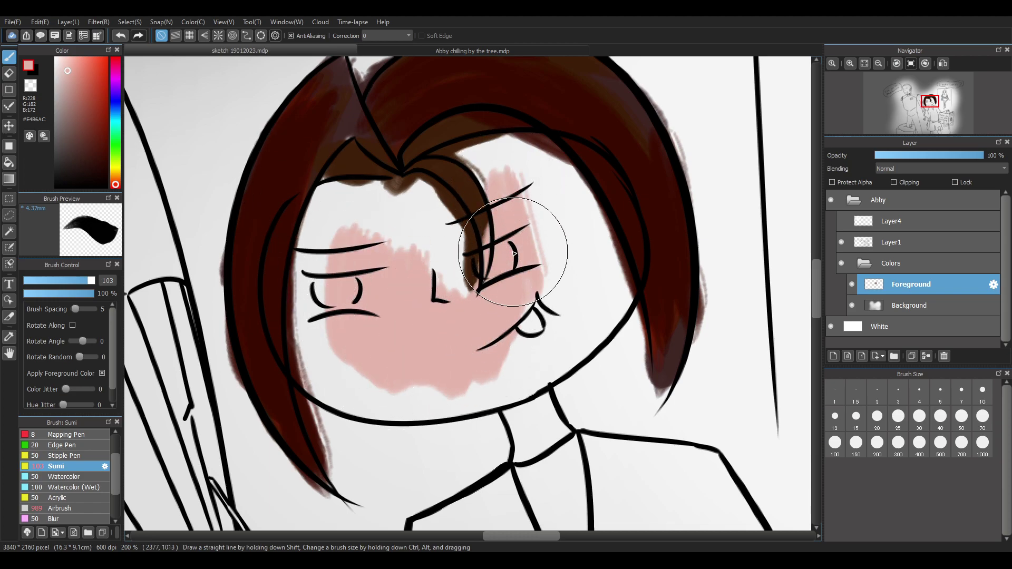
pyautogui.hotkey('ctrl', 'z')
pyautogui.hotkey('ctrl', 'z')
pyautogui.moveTo(359, 253)
pyautogui.mouseDown()
pyautogui.moveTo(366, 355)
pyautogui.moveTo(434, 328)
pyautogui.moveTo(524, 335)
pyautogui.moveTo(549, 260)
pyautogui.moveTo(569, 275)
pyautogui.moveTo(561, 192)
pyautogui.moveTo(592, 287)
pyautogui.moveTo(553, 327)
pyautogui.moveTo(570, 320)
pyautogui.mouseUp()
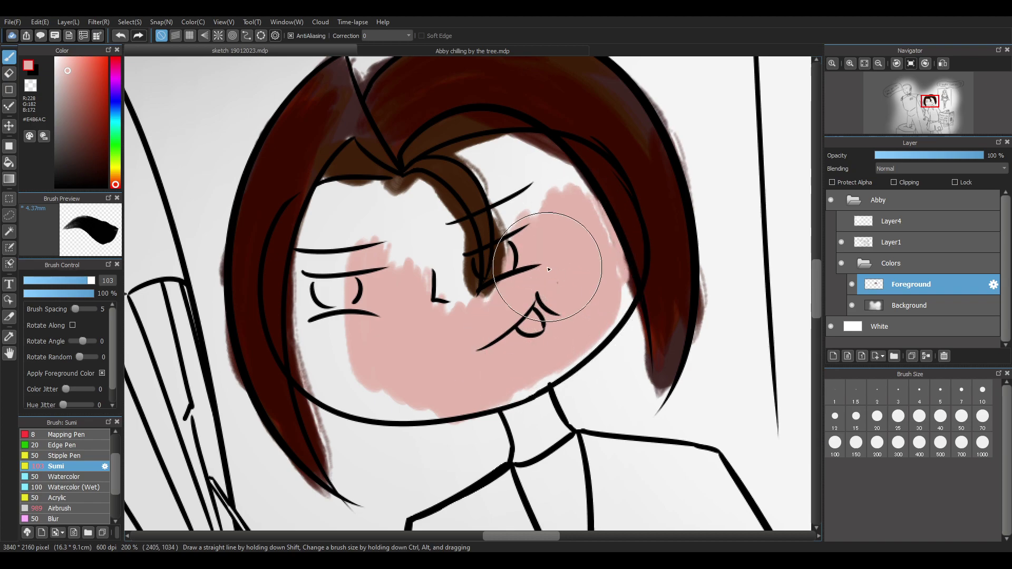
# Reduce the brush to size 20 and extend the dusty pink along the girl's near cheek, hairline and nose
pyautogui.moveTo(67, 283); pyautogui.dragTo(52, 283)
pyautogui.moveTo(326, 196)
pyautogui.mouseDown()
pyautogui.moveTo(304, 296)
pyautogui.moveTo(317, 211)
pyautogui.moveTo(305, 253)
pyautogui.moveTo(323, 359)
pyautogui.moveTo(305, 375)
pyautogui.moveTo(297, 278)
pyautogui.moveTo(302, 385)
pyautogui.moveTo(301, 331)
pyautogui.moveTo(343, 287)
pyautogui.mouseUp()
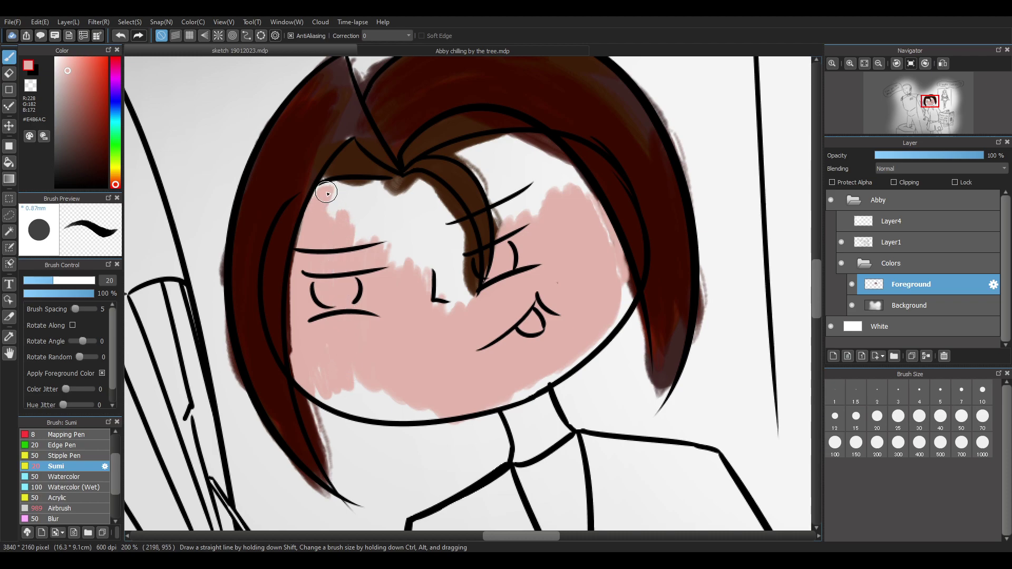
pyautogui.moveTo(340, 191)
pyautogui.mouseDown()
pyautogui.moveTo(391, 191)
pyautogui.moveTo(323, 190)
pyautogui.moveTo(359, 188)
pyautogui.moveTo(330, 207)
pyautogui.moveTo(334, 241)
pyautogui.moveTo(363, 217)
pyautogui.moveTo(348, 206)
pyautogui.moveTo(361, 193)
pyautogui.moveTo(372, 256)
pyautogui.mouseUp()
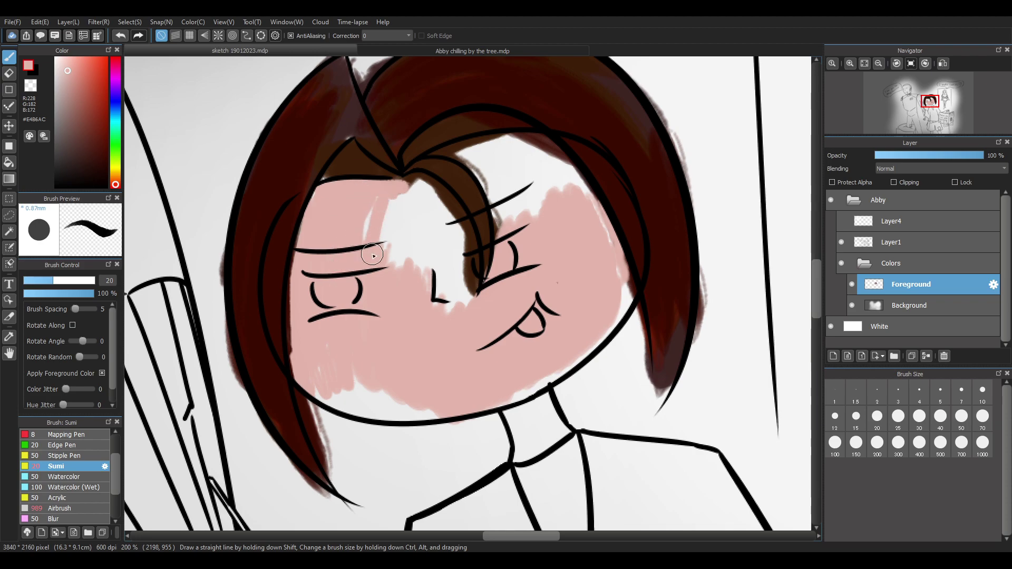
pyautogui.moveTo(387, 222)
pyautogui.mouseDown()
pyautogui.moveTo(393, 236)
pyautogui.moveTo(407, 212)
pyautogui.moveTo(464, 285)
pyautogui.moveTo(448, 211)
pyautogui.moveTo(468, 277)
pyautogui.moveTo(462, 311)
pyautogui.mouseUp()
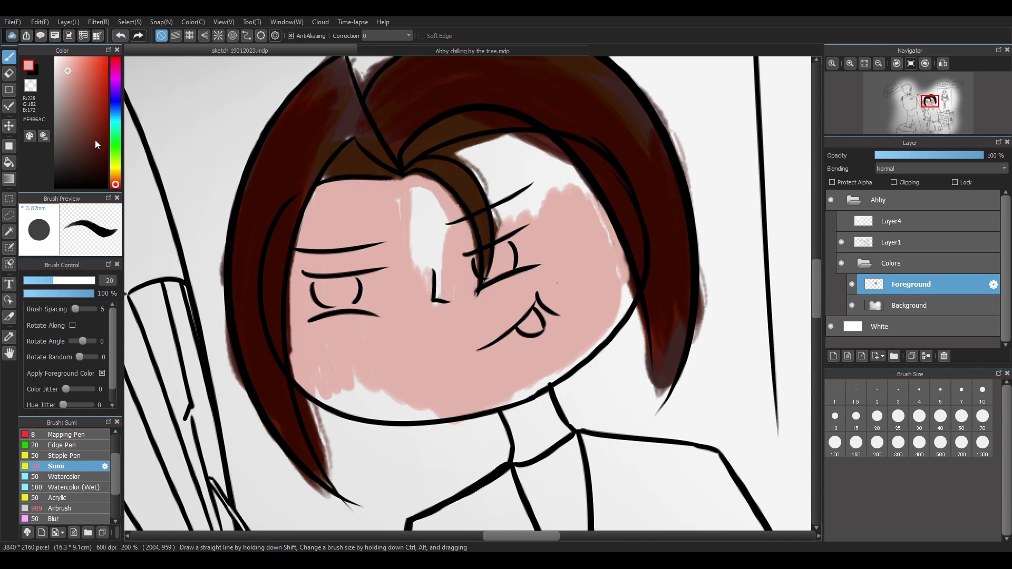
# Repaint the girl's face in lighter pink #F1C2B8 at 75% opacity, using brush sizes 42 and 117
pyautogui.click(67, 64)
pyautogui.click(72, 280)
pyautogui.moveTo(335, 280)
pyautogui.mouseDown()
pyautogui.moveTo(348, 326)
pyautogui.moveTo(384, 223)
pyautogui.moveTo(365, 245)
pyautogui.moveTo(363, 232)
pyautogui.moveTo(338, 228)
pyautogui.moveTo(316, 282)
pyautogui.moveTo(313, 366)
pyautogui.moveTo(348, 359)
pyautogui.moveTo(392, 371)
pyautogui.moveTo(424, 294)
pyautogui.moveTo(429, 321)
pyautogui.mouseUp()
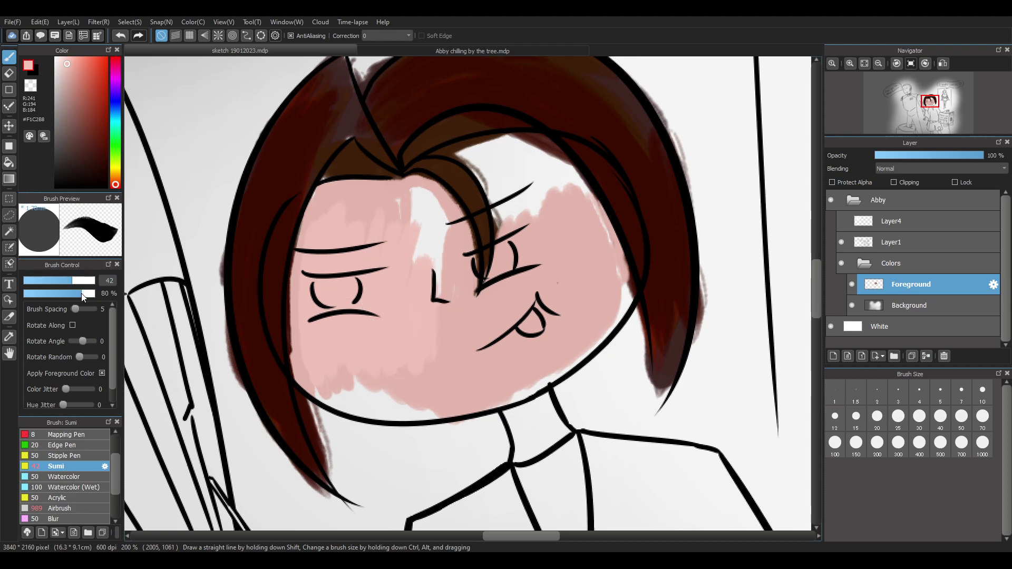
pyautogui.moveTo(370, 307)
pyautogui.mouseDown()
pyautogui.moveTo(464, 283)
pyautogui.moveTo(485, 357)
pyautogui.moveTo(529, 332)
pyautogui.mouseUp()
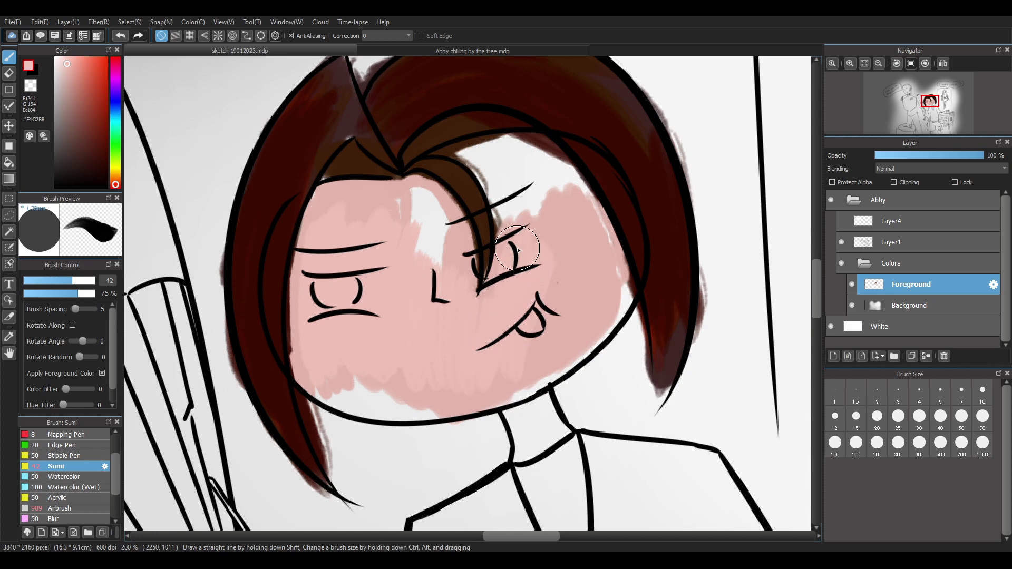
pyautogui.moveTo(440, 155)
pyautogui.mouseDown()
pyautogui.moveTo(481, 131)
pyautogui.moveTo(523, 152)
pyautogui.moveTo(538, 140)
pyautogui.moveTo(527, 140)
pyautogui.moveTo(552, 154)
pyautogui.moveTo(546, 146)
pyautogui.moveTo(576, 192)
pyautogui.moveTo(576, 232)
pyautogui.mouseUp()
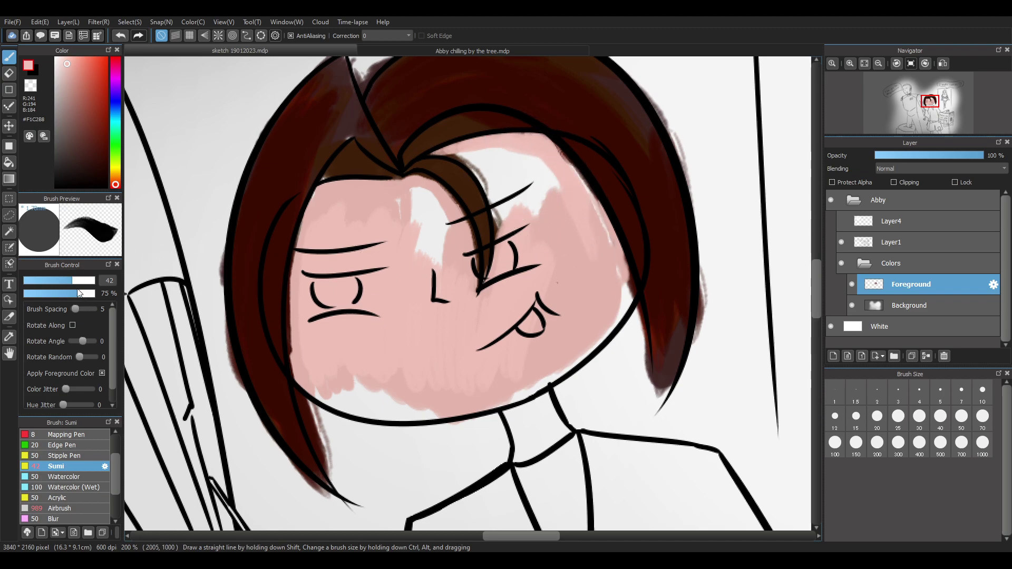
pyautogui.moveTo(72, 281); pyautogui.dragTo(90, 281)
pyautogui.moveTo(333, 240)
pyautogui.mouseDown()
pyautogui.moveTo(412, 297)
pyautogui.moveTo(371, 316)
pyautogui.moveTo(365, 331)
pyautogui.moveTo(419, 250)
pyautogui.moveTo(413, 221)
pyautogui.moveTo(367, 228)
pyautogui.moveTo(354, 210)
pyautogui.moveTo(337, 370)
pyautogui.moveTo(467, 382)
pyautogui.moveTo(412, 334)
pyautogui.moveTo(444, 364)
pyautogui.moveTo(547, 306)
pyautogui.mouseUp()
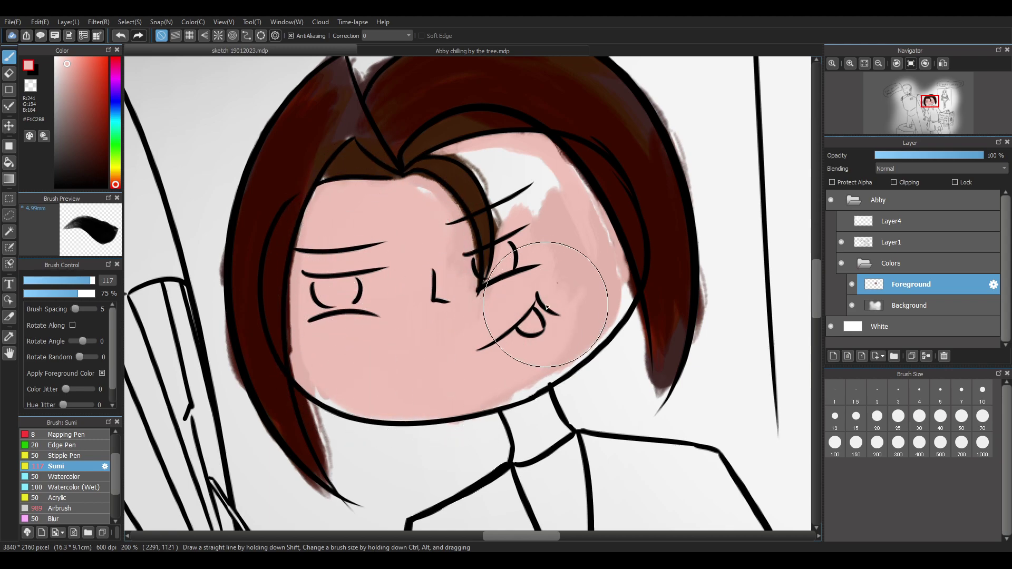
# Try greyish pink #CFAAA2 and very pale pink #FFEAE6 over the girl's face, undoing the strokes
pyautogui.click(66, 82)
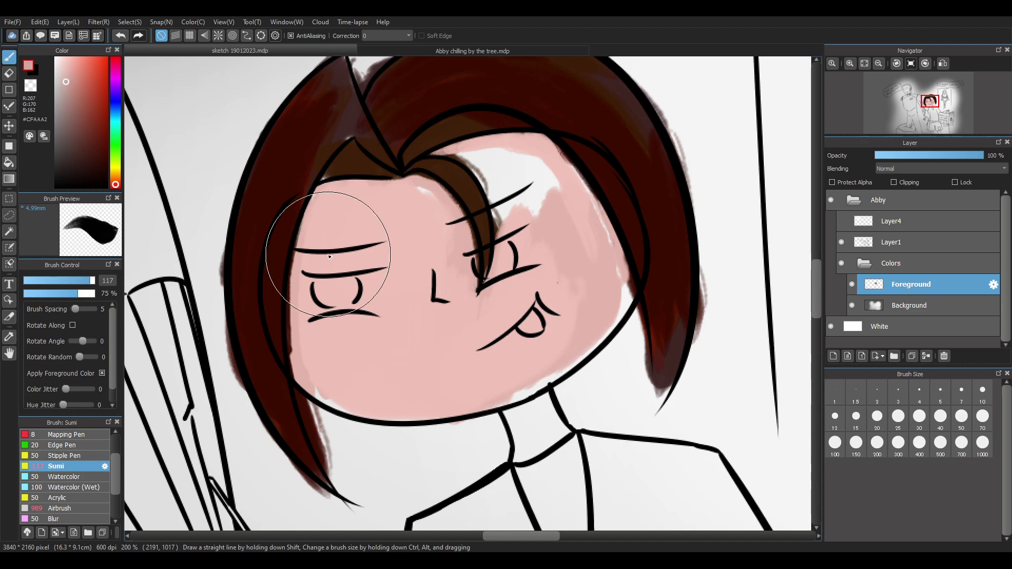
pyautogui.moveTo(334, 232)
pyautogui.mouseDown()
pyautogui.moveTo(418, 328)
pyautogui.moveTo(401, 310)
pyautogui.moveTo(397, 327)
pyautogui.mouseUp()
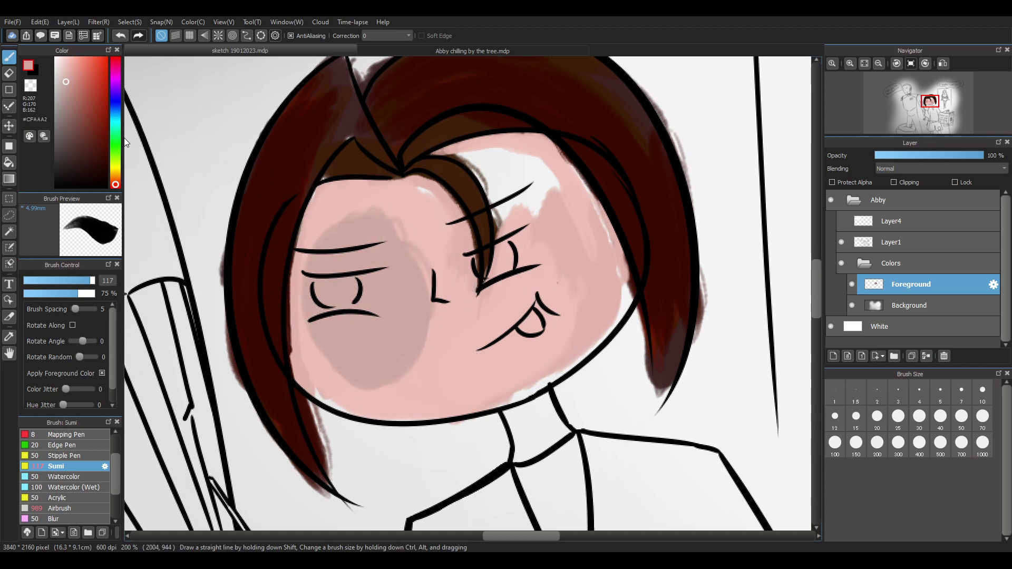
pyautogui.hotkey('ctrl', 'z')
pyautogui.moveTo(60, 74); pyautogui.dragTo(67, 58)
pyautogui.moveTo(362, 347)
pyautogui.mouseDown()
pyautogui.moveTo(342, 358)
pyautogui.moveTo(357, 332)
pyautogui.mouseUp()
pyautogui.click(59, 57)
pyautogui.moveTo(373, 264)
pyautogui.mouseDown()
pyautogui.moveTo(418, 282)
pyautogui.moveTo(406, 339)
pyautogui.moveTo(510, 348)
pyautogui.mouseUp()
pyautogui.hotkey('ctrl', 'z')
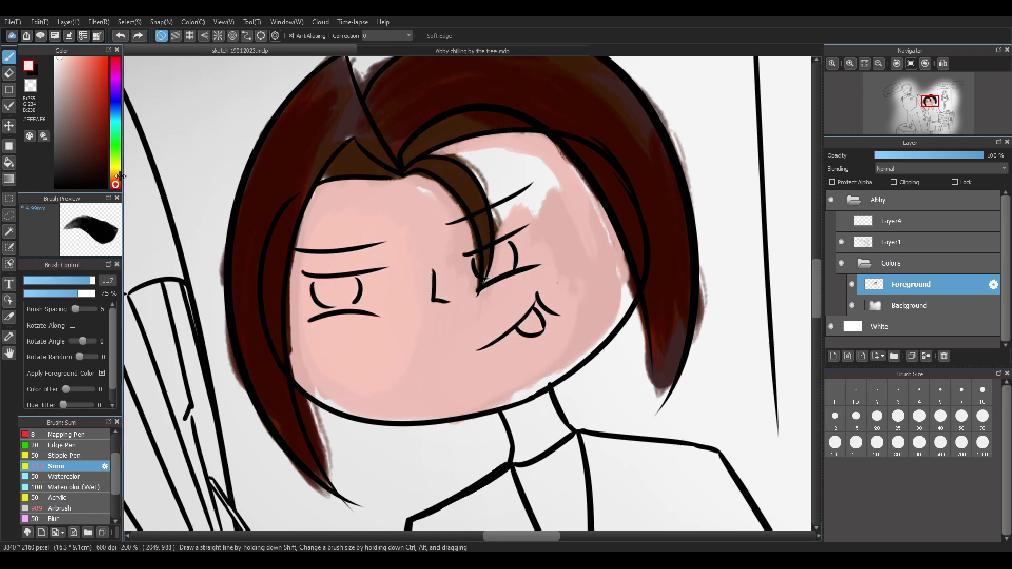
# Try salmon #FF876C, then shift the hue to orange and test peach tones such as #FFDFC3 on the girl's cheek
pyautogui.moveTo(364, 269)
pyautogui.mouseDown()
pyautogui.moveTo(411, 318)
pyautogui.moveTo(383, 317)
pyautogui.moveTo(354, 340)
pyautogui.moveTo(349, 332)
pyautogui.mouseUp()
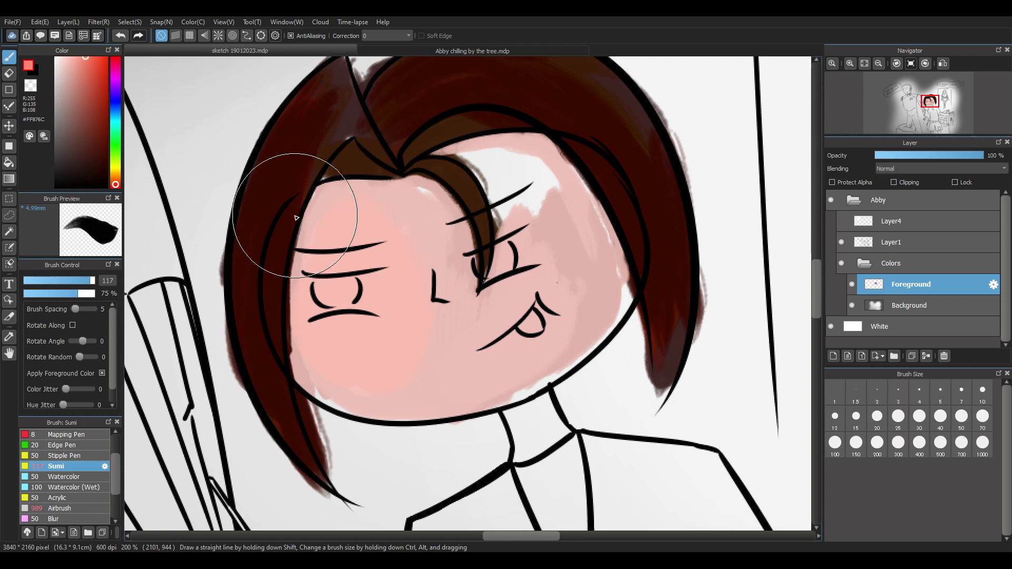
pyautogui.click(116, 173)
pyautogui.moveTo(116, 172); pyautogui.dragTo(117, 178)
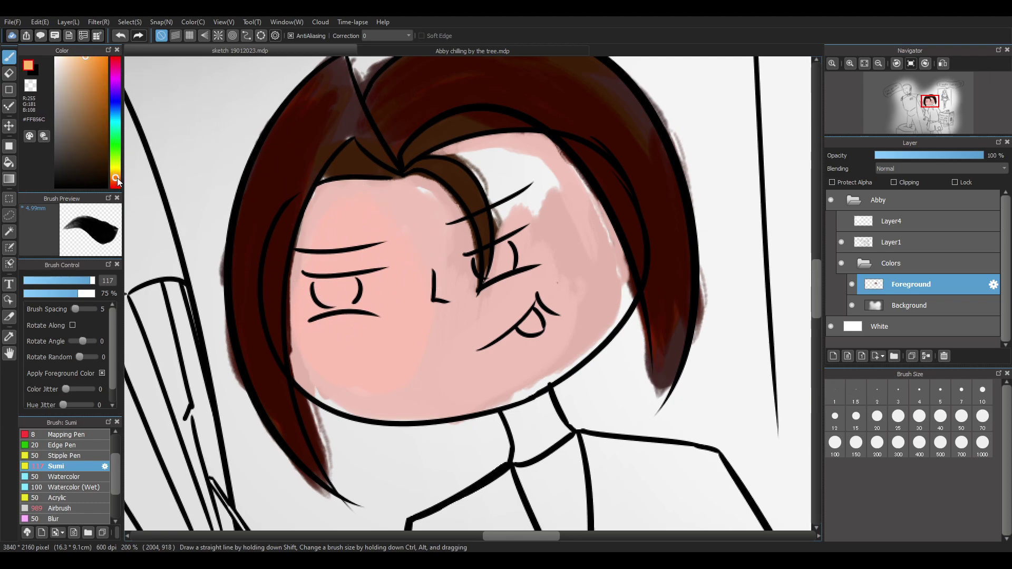
pyautogui.moveTo(71, 57); pyautogui.dragTo(76, 57)
pyautogui.moveTo(353, 316); pyautogui.dragTo(358, 251)
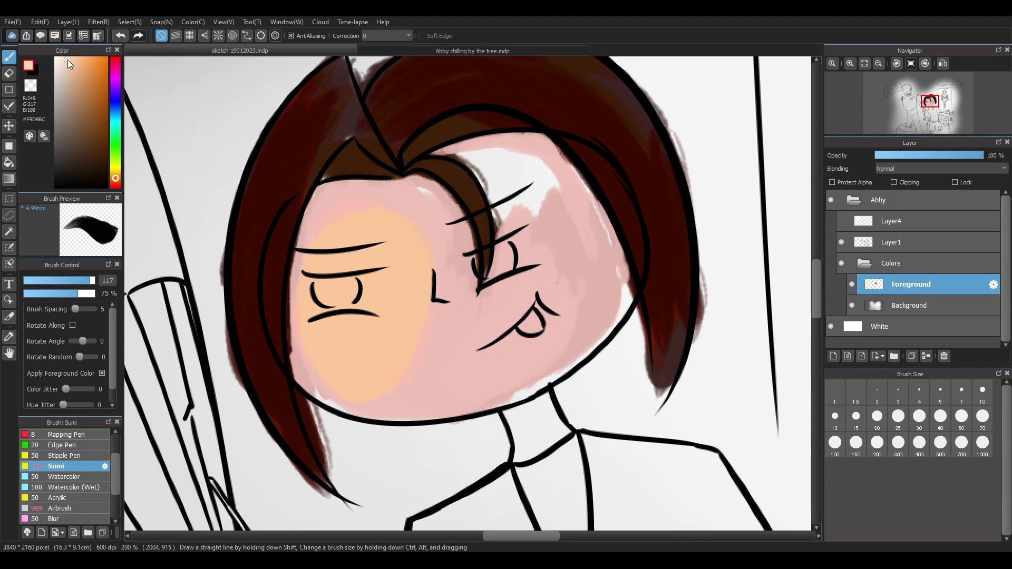
pyautogui.moveTo(376, 224)
pyautogui.mouseDown()
pyautogui.moveTo(401, 255)
pyautogui.moveTo(396, 287)
pyautogui.moveTo(426, 287)
pyautogui.moveTo(452, 312)
pyautogui.moveTo(498, 383)
pyautogui.mouseUp()
pyautogui.hotkey('ctrl', 'z')
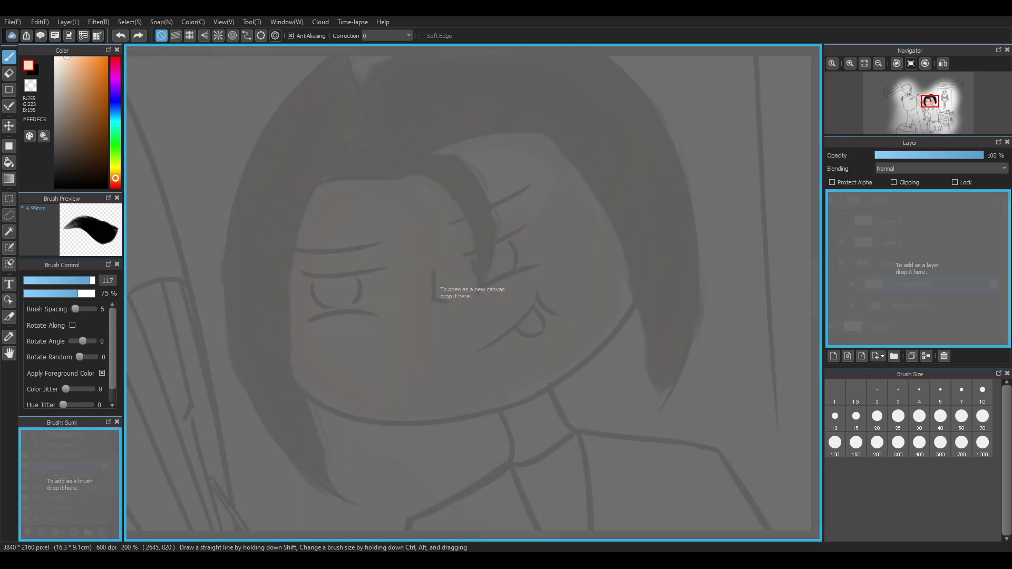
# Sample skin tone #F6D1B8 from the finished two-girl profile picture and return to the comic sketch's canvas
pyautogui.scroll(3, 381, 248)
pyautogui.scroll(-5, 383, 276)
pyautogui.scroll(1, 407, 289)
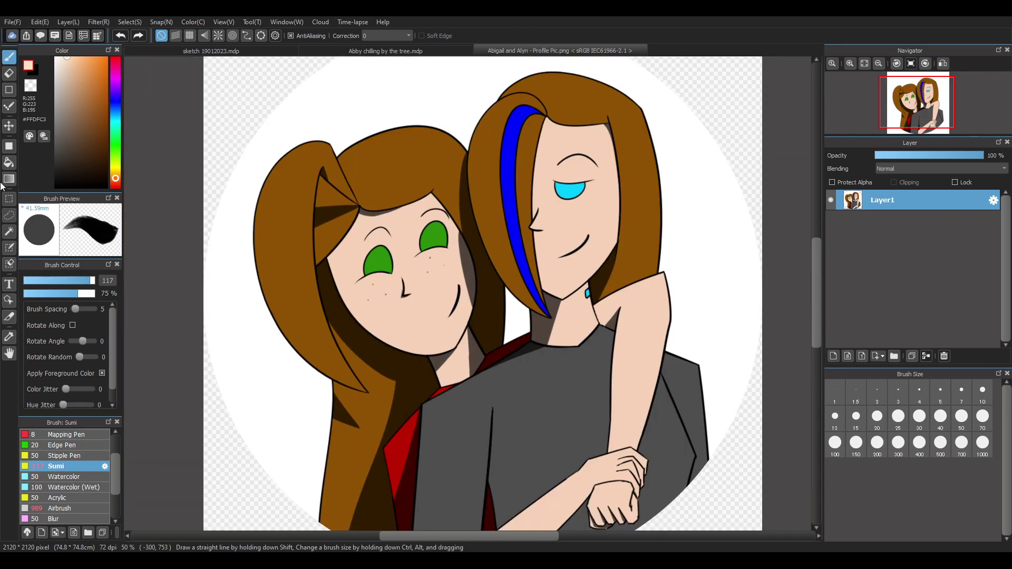
pyautogui.click(9, 336)
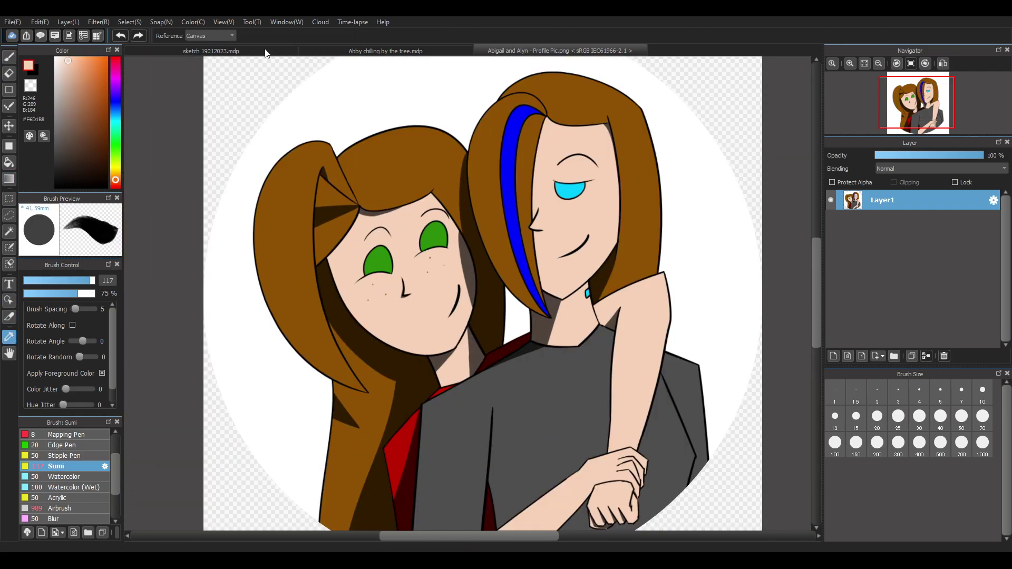
pyautogui.click(187, 51)
pyautogui.scroll(-1, 471, 298)
pyautogui.scroll(1, 477, 339)
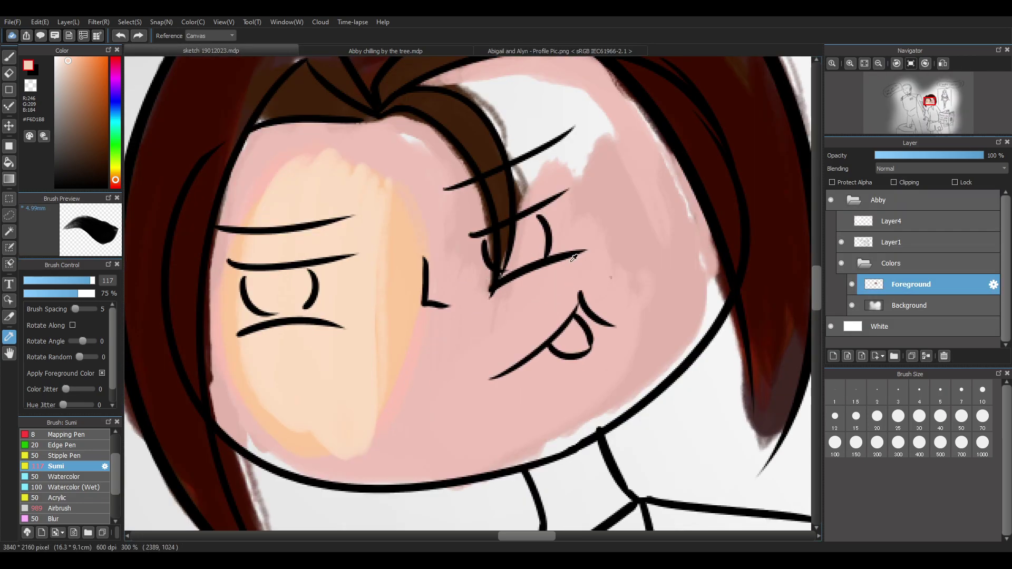
# Paint the girl's forehead, near cheek, nose area and chin in #F6D1B8, with brush size 29 near the edges
pyautogui.press('b')
pyautogui.moveTo(347, 300)
pyautogui.mouseDown()
pyautogui.moveTo(372, 351)
pyautogui.moveTo(356, 378)
pyautogui.moveTo(298, 330)
pyautogui.moveTo(310, 260)
pyautogui.moveTo(328, 228)
pyautogui.moveTo(293, 275)
pyautogui.moveTo(283, 344)
pyautogui.mouseUp()
pyautogui.click(62, 287)
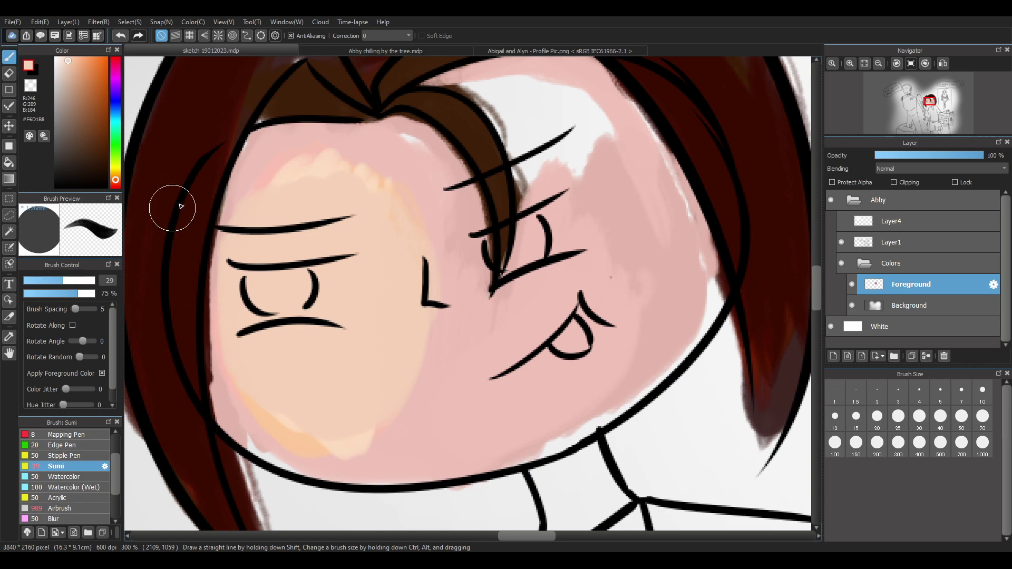
pyautogui.moveTo(263, 146)
pyautogui.mouseDown()
pyautogui.moveTo(335, 142)
pyautogui.moveTo(290, 155)
pyautogui.moveTo(341, 144)
pyautogui.moveTo(248, 192)
pyautogui.moveTo(304, 188)
pyautogui.mouseUp()
pyautogui.moveTo(395, 187)
pyautogui.mouseDown()
pyautogui.moveTo(393, 134)
pyautogui.moveTo(441, 174)
pyautogui.moveTo(397, 122)
pyautogui.moveTo(455, 219)
pyautogui.moveTo(441, 276)
pyautogui.moveTo(407, 271)
pyautogui.mouseUp()
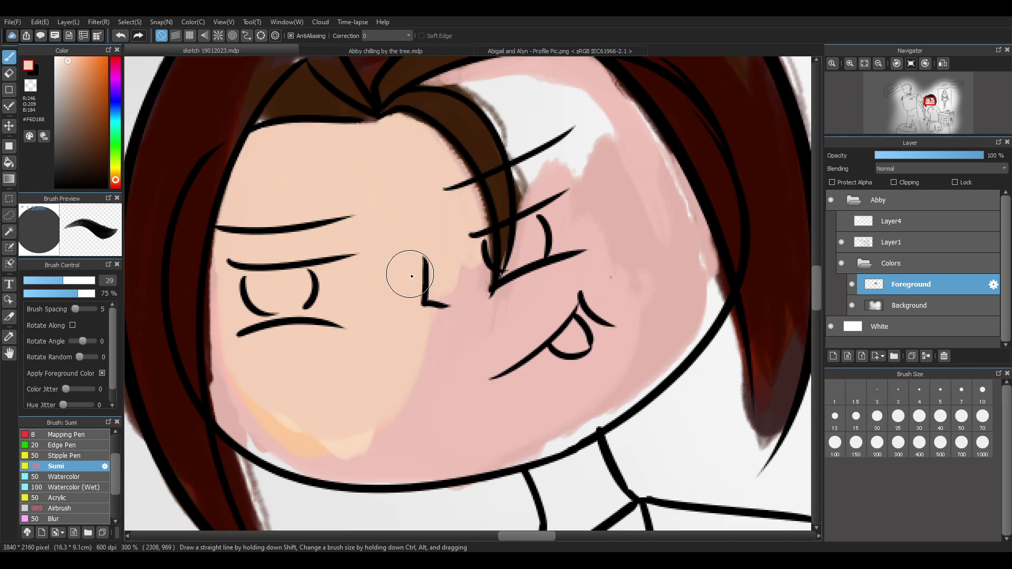
pyautogui.moveTo(305, 368)
pyautogui.mouseDown()
pyautogui.moveTo(233, 363)
pyautogui.moveTo(222, 275)
pyautogui.moveTo(230, 395)
pyautogui.moveTo(225, 370)
pyautogui.moveTo(242, 386)
pyautogui.moveTo(232, 408)
pyautogui.moveTo(258, 433)
pyautogui.moveTo(251, 406)
pyautogui.moveTo(260, 419)
pyautogui.moveTo(245, 431)
pyautogui.moveTo(430, 444)
pyautogui.moveTo(357, 451)
pyautogui.moveTo(430, 389)
pyautogui.moveTo(464, 343)
pyautogui.moveTo(471, 277)
pyautogui.moveTo(413, 396)
pyautogui.mouseUp()
pyautogui.moveTo(531, 162)
pyautogui.mouseDown()
pyautogui.moveTo(515, 357)
pyautogui.moveTo(493, 350)
pyautogui.moveTo(452, 384)
pyautogui.moveTo(497, 403)
pyautogui.mouseUp()
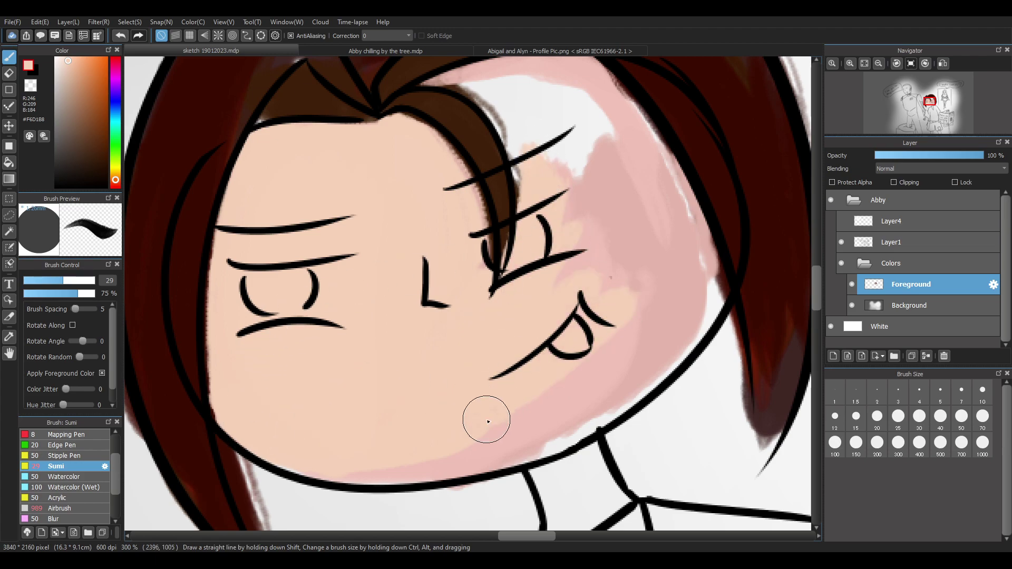
pyautogui.moveTo(319, 463)
pyautogui.mouseDown()
pyautogui.moveTo(515, 445)
pyautogui.moveTo(499, 422)
pyautogui.moveTo(632, 327)
pyautogui.mouseUp()
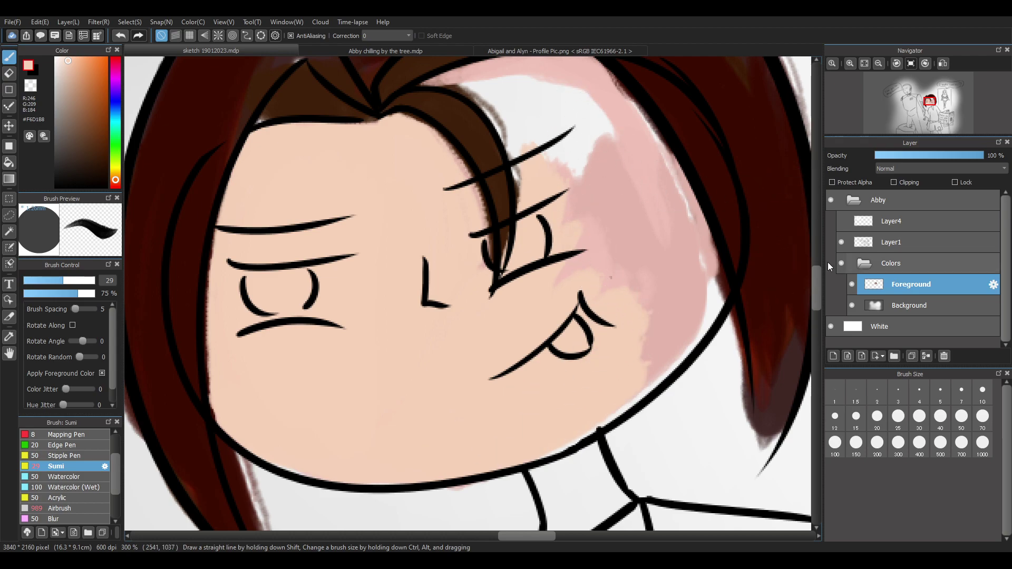
# Cover the forehead behind the hair strand, the temple and the far cheek with the same peach skin tone
pyautogui.scroll(3, 723, 201)
pyautogui.moveTo(433, 243)
pyautogui.mouseDown()
pyautogui.moveTo(550, 225)
pyautogui.moveTo(464, 234)
pyautogui.moveTo(561, 233)
pyautogui.mouseUp()
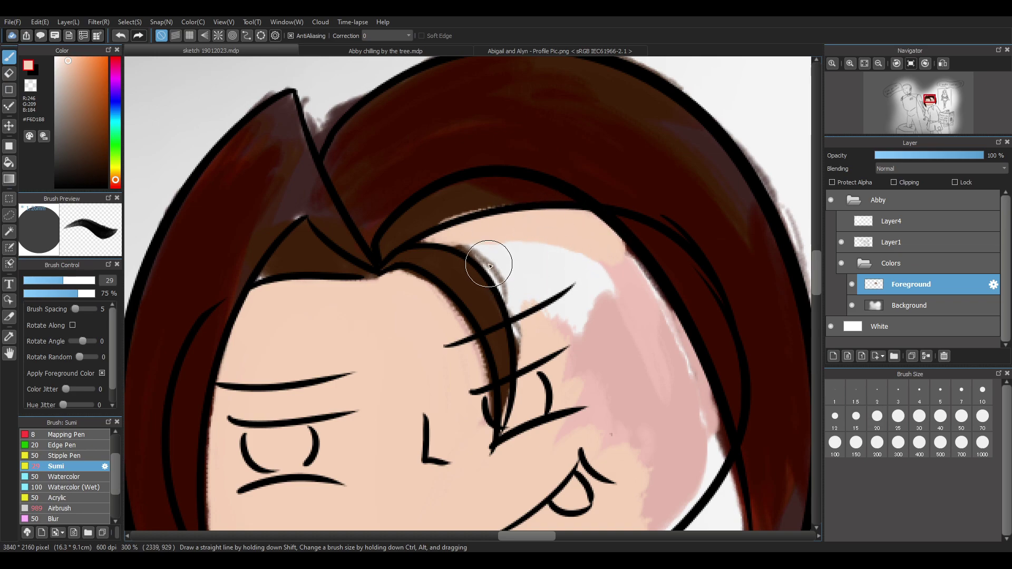
pyautogui.moveTo(466, 246); pyautogui.dragTo(544, 337)
pyautogui.moveTo(498, 253); pyautogui.dragTo(533, 350)
pyautogui.moveTo(476, 252); pyautogui.dragTo(532, 351)
pyautogui.moveTo(514, 229)
pyautogui.mouseDown()
pyautogui.moveTo(539, 301)
pyautogui.moveTo(560, 311)
pyautogui.mouseUp()
pyautogui.moveTo(558, 242); pyautogui.dragTo(569, 371)
pyautogui.moveTo(569, 299)
pyautogui.mouseDown()
pyautogui.moveTo(585, 326)
pyautogui.moveTo(591, 282)
pyautogui.moveTo(577, 254)
pyautogui.moveTo(597, 290)
pyautogui.moveTo(651, 333)
pyautogui.moveTo(619, 260)
pyautogui.moveTo(673, 351)
pyautogui.mouseUp()
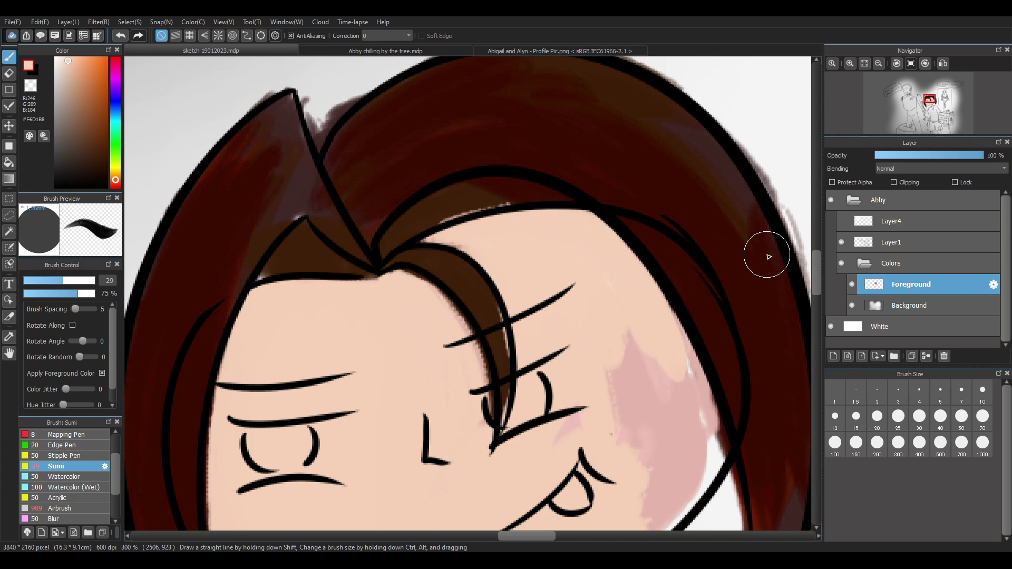
pyautogui.moveTo(821, 270); pyautogui.dragTo(820, 282)
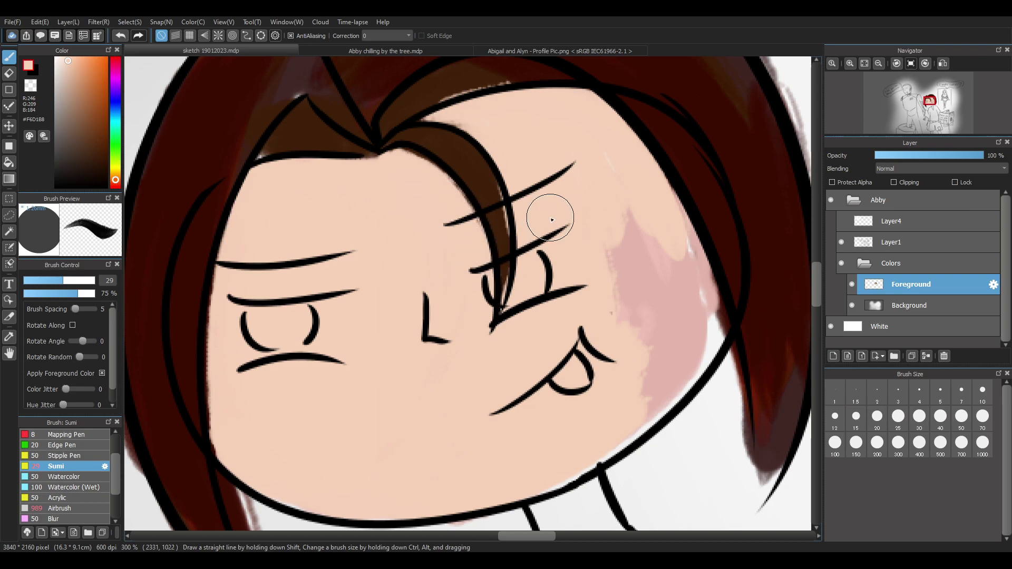
pyautogui.moveTo(604, 331)
pyautogui.mouseDown()
pyautogui.moveTo(628, 297)
pyautogui.moveTo(630, 310)
pyautogui.moveTo(599, 316)
pyautogui.moveTo(629, 308)
pyautogui.moveTo(666, 331)
pyautogui.moveTo(636, 401)
pyautogui.moveTo(645, 407)
pyautogui.moveTo(610, 436)
pyautogui.mouseUp()
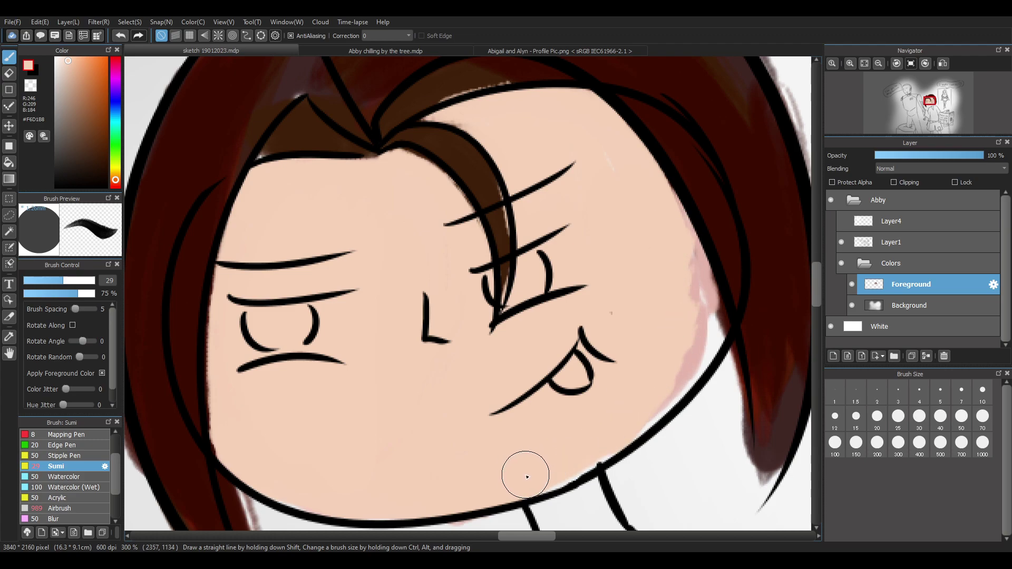
# Try erasing the linework around the girl's far eye and mouth on Layer1, undo it and reduce the eraser to size 17
pyautogui.click(951, 308)
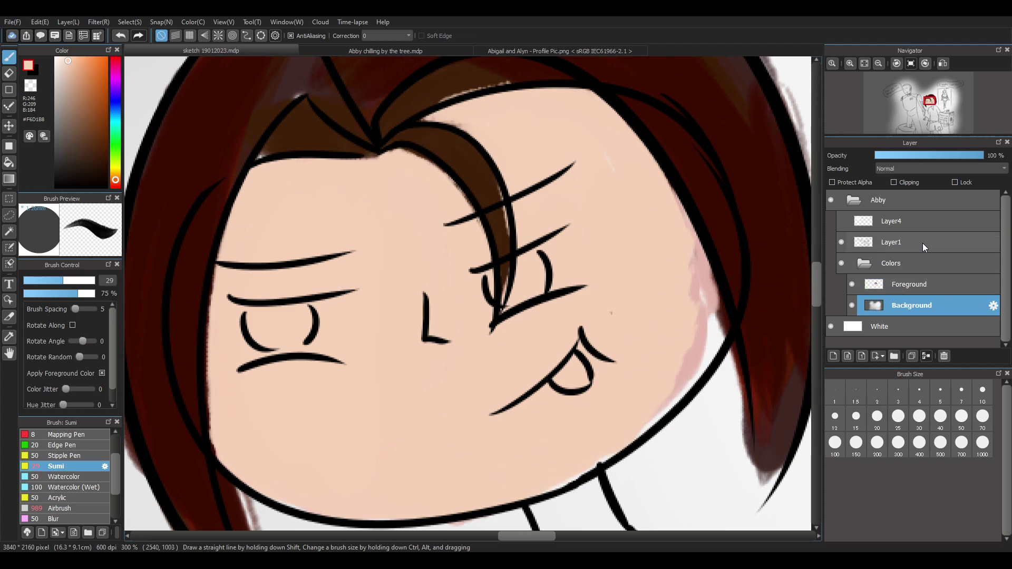
pyautogui.click(922, 242)
pyautogui.press('e')
pyautogui.click(627, 310)
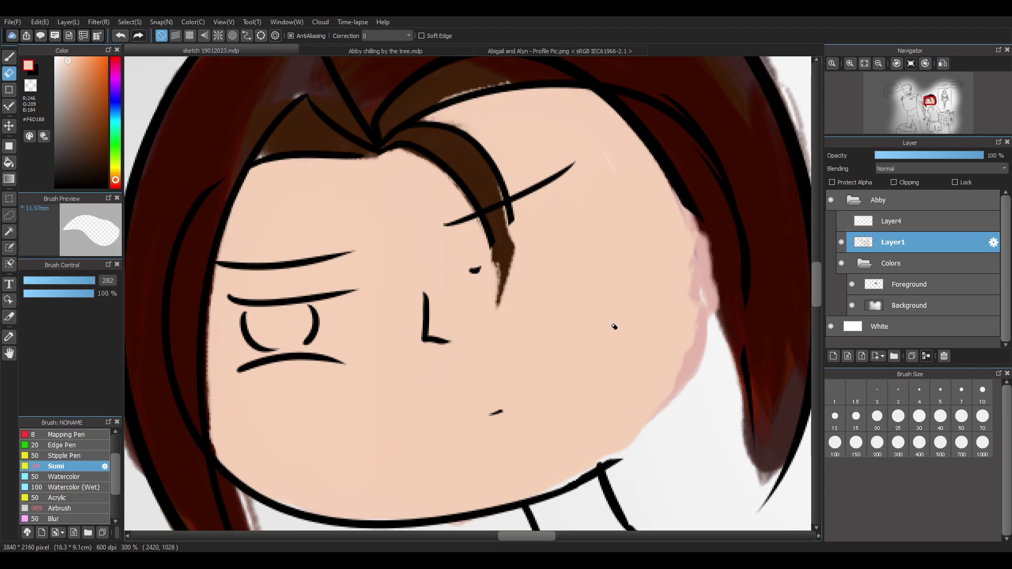
pyautogui.hotkey('ctrl', 'z')
pyautogui.moveTo(69, 283); pyautogui.dragTo(48, 284)
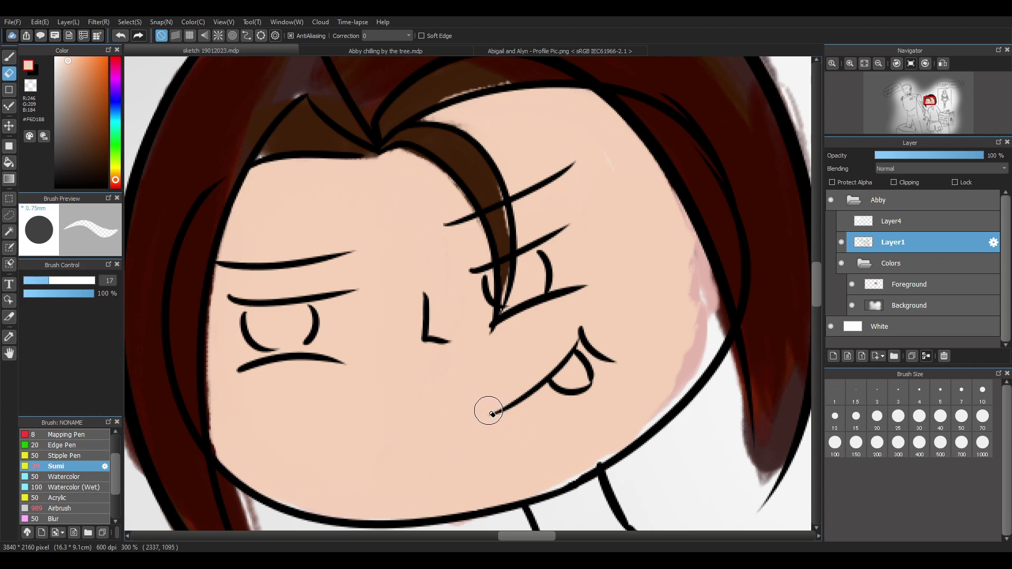
pyautogui.press('b')
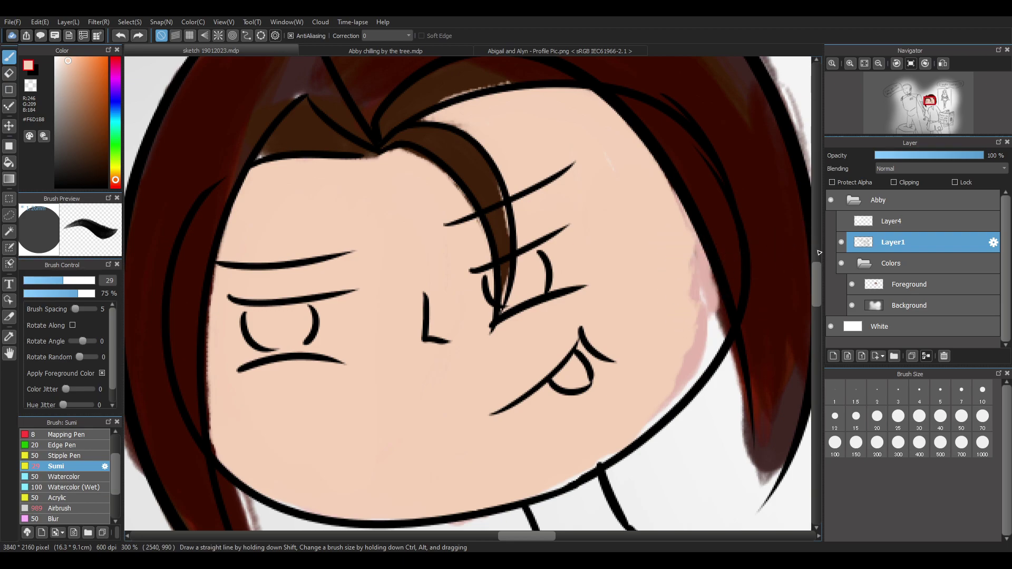
# Paint the rest of the girl's far cheek and jaw edge in #F6D1B8 on the Foreground layer
pyautogui.click(908, 305)
pyautogui.click(910, 285)
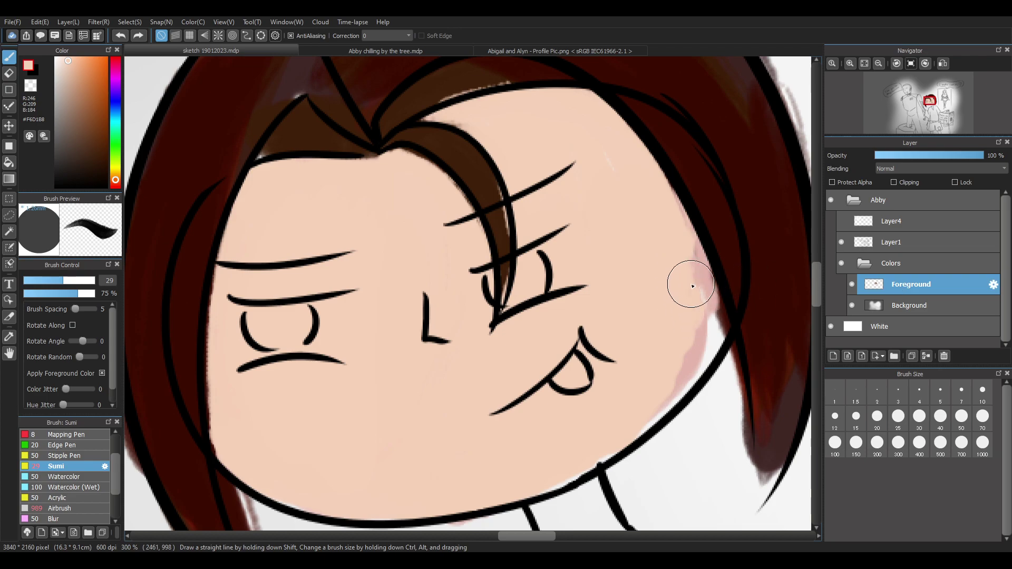
pyautogui.moveTo(710, 324); pyautogui.dragTo(654, 386)
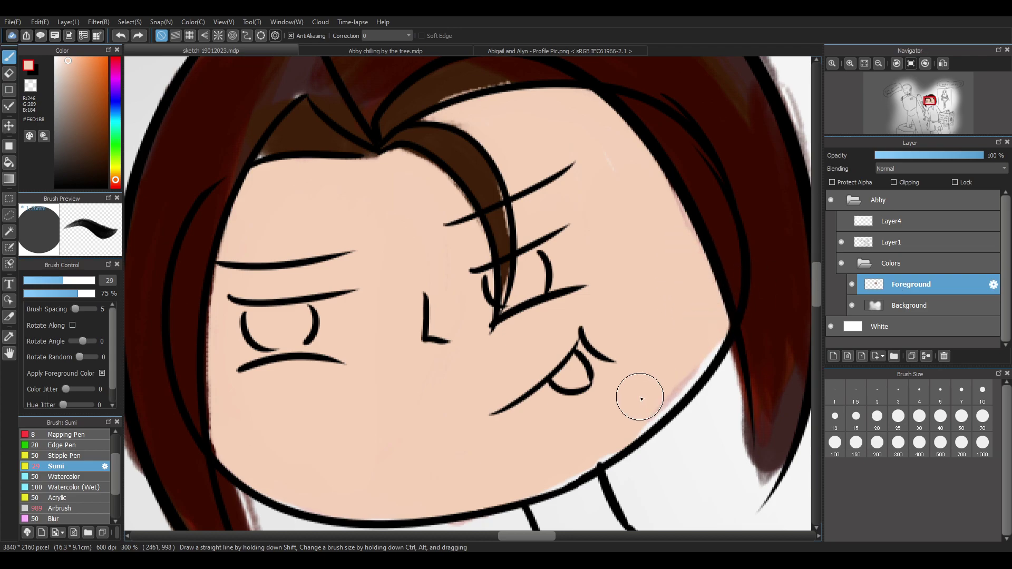
pyautogui.moveTo(704, 339)
pyautogui.mouseDown()
pyautogui.moveTo(628, 418)
pyautogui.moveTo(716, 330)
pyautogui.moveTo(561, 477)
pyautogui.mouseUp()
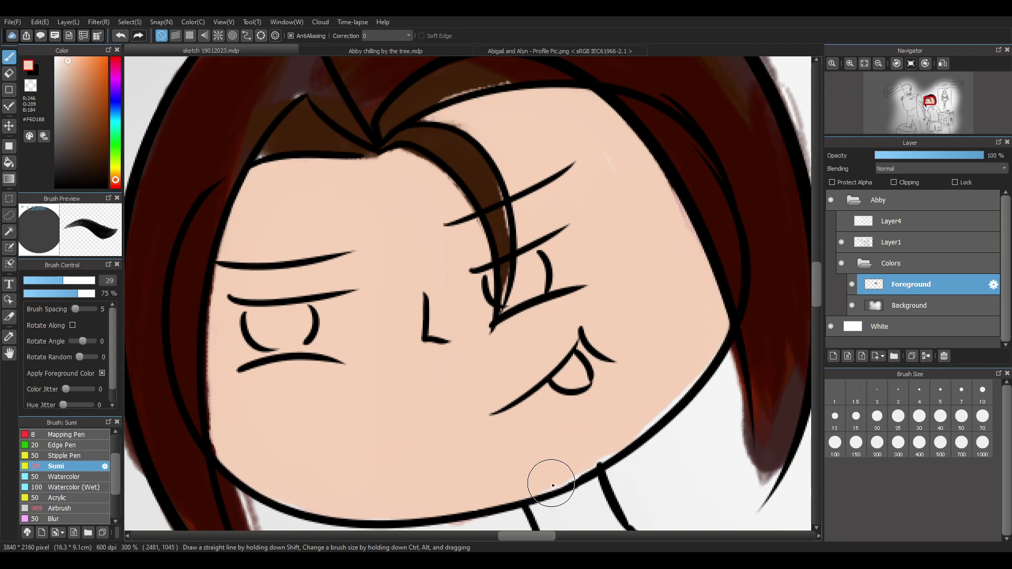
pyautogui.scroll(-5, 117, 458)
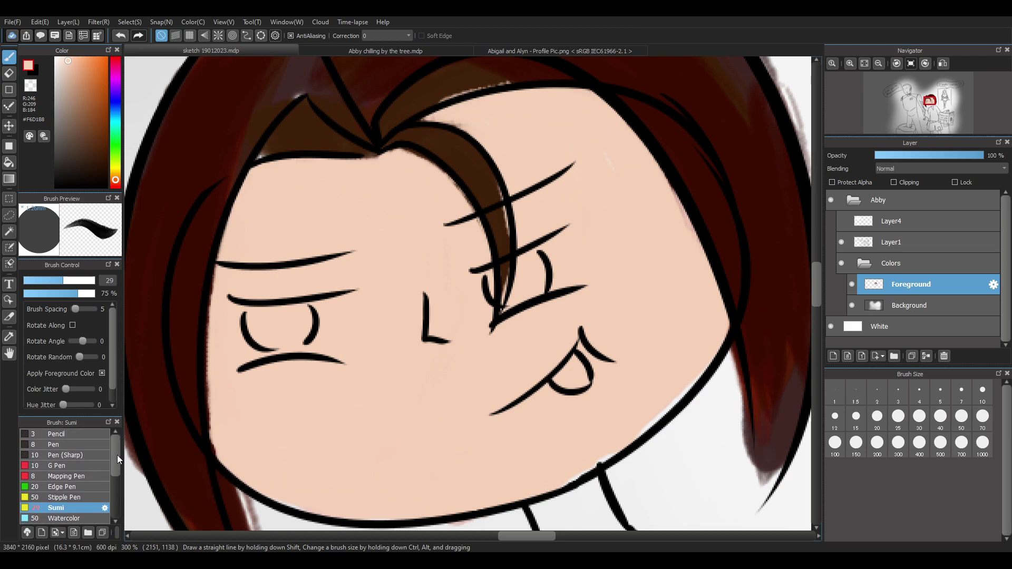
pyautogui.scroll(2, 118, 496)
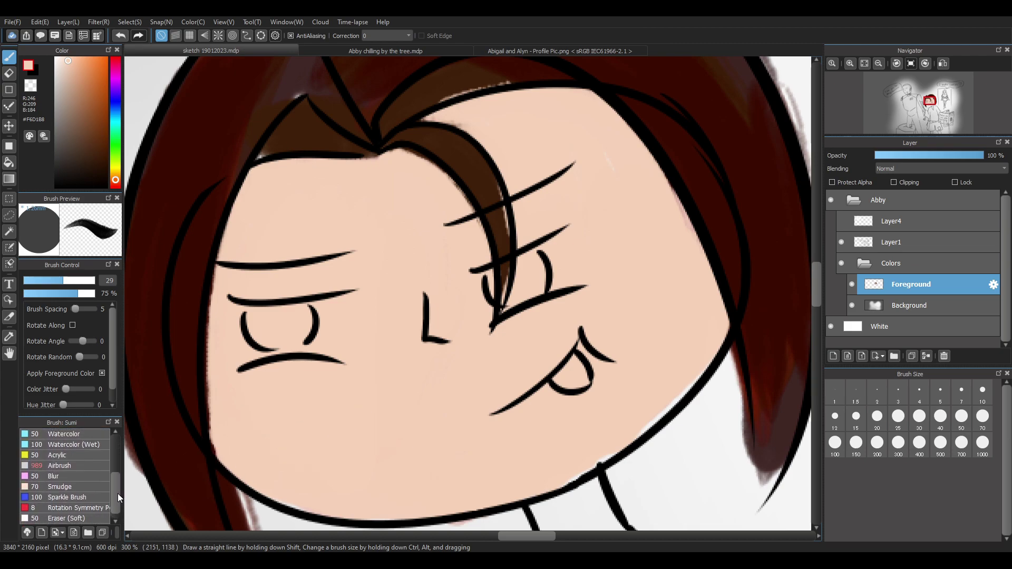
pyautogui.click(63, 454)
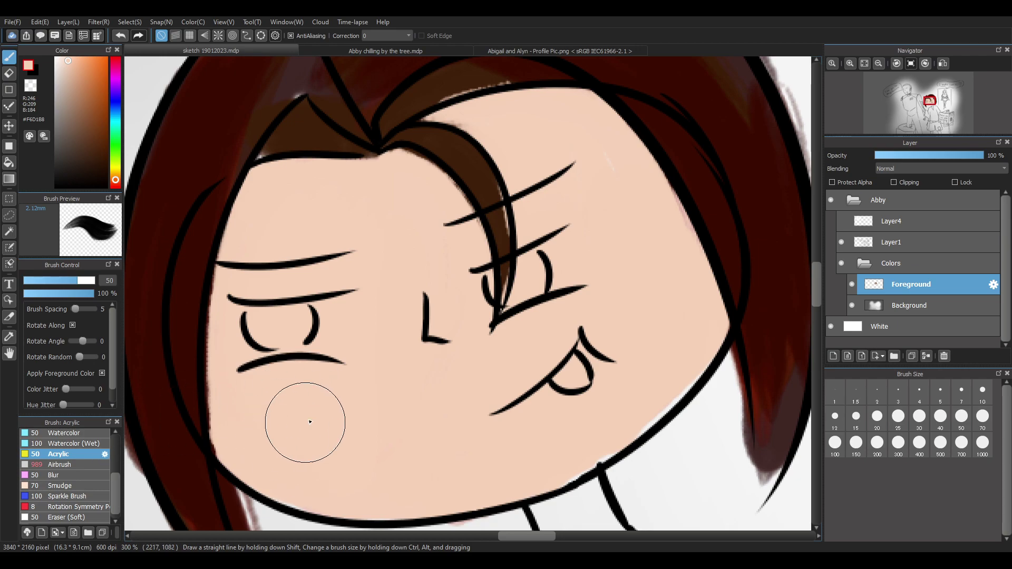
pyautogui.moveTo(147, 406)
pyautogui.mouseDown()
pyautogui.moveTo(187, 274)
pyautogui.moveTo(179, 216)
pyautogui.moveTo(159, 343)
pyautogui.mouseUp()
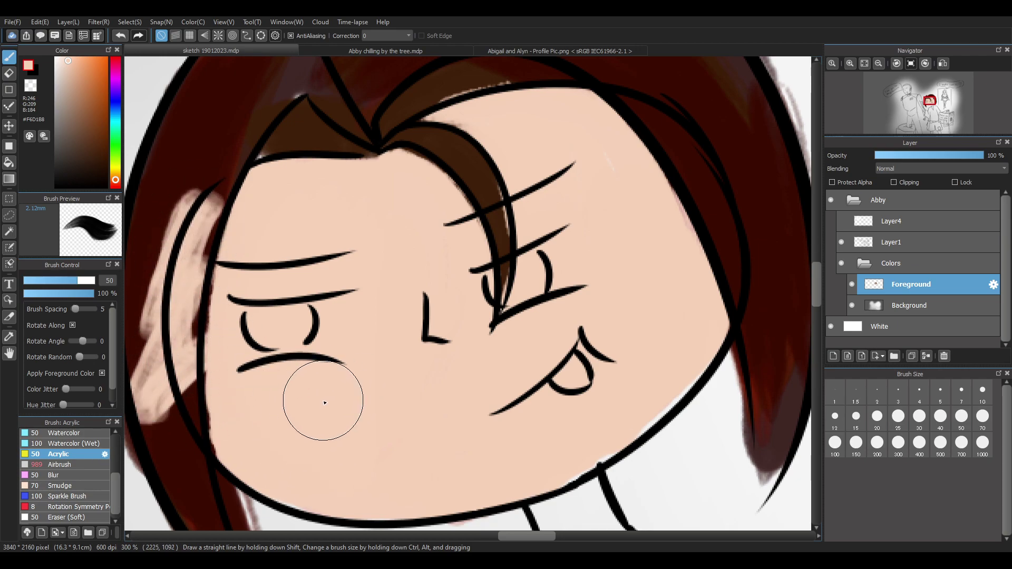
pyautogui.hotkey('ctrl', 'z')
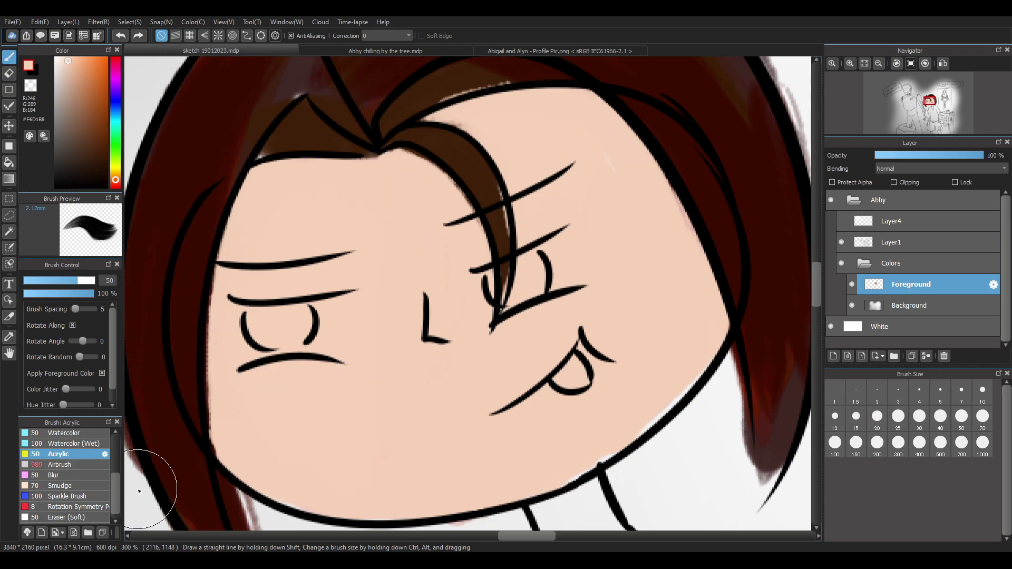
pyautogui.scroll(1, 118, 492)
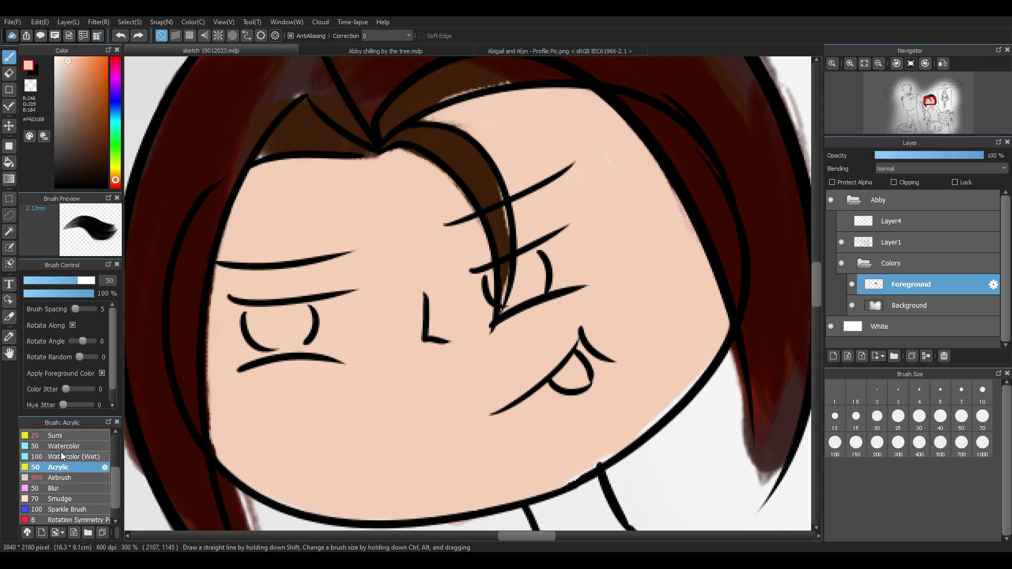
pyautogui.click(59, 435)
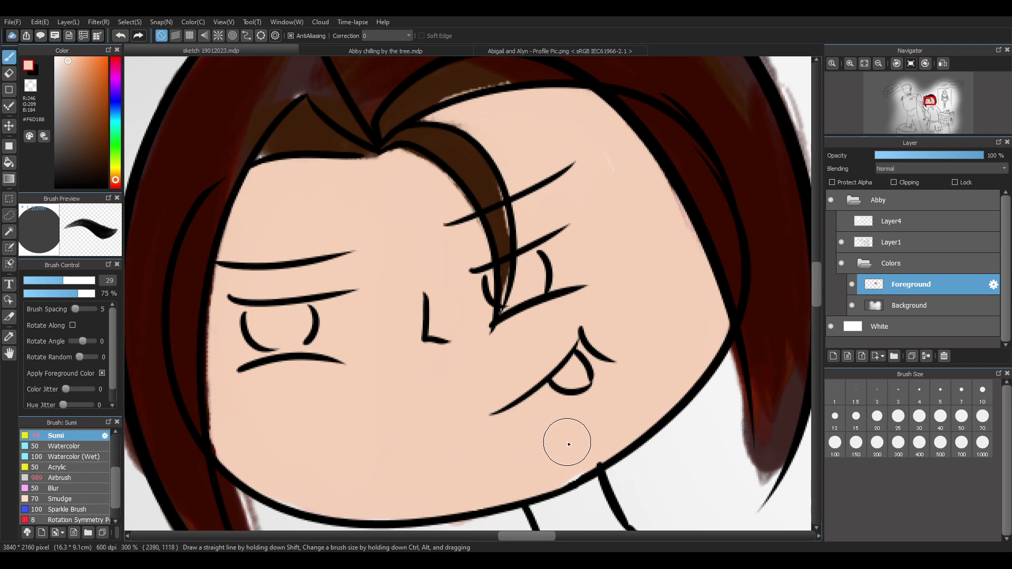
# Try a lighter reddish brown, #773000, on the near side of the girl's hair
pyautogui.scroll(3, 820, 286)
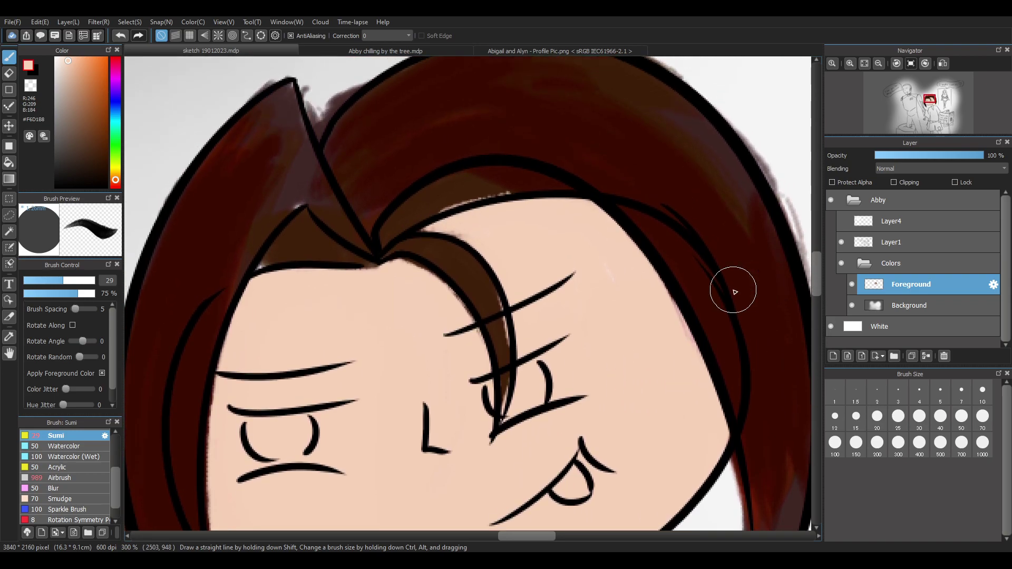
pyautogui.click(107, 127)
pyautogui.moveTo(249, 124)
pyautogui.mouseDown()
pyautogui.moveTo(208, 183)
pyautogui.moveTo(278, 115)
pyautogui.moveTo(274, 167)
pyautogui.mouseUp()
# Sample hair brown #8F5303 from the two-girl profile picture and return to the comic sketch with the brush active
pyautogui.click(517, 51)
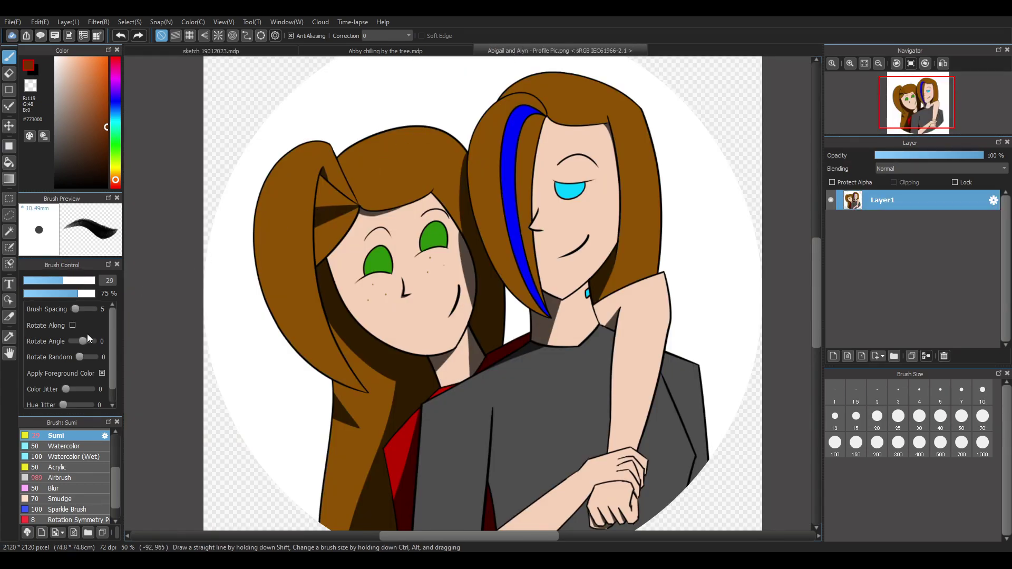
pyautogui.click(9, 337)
pyautogui.click(311, 172)
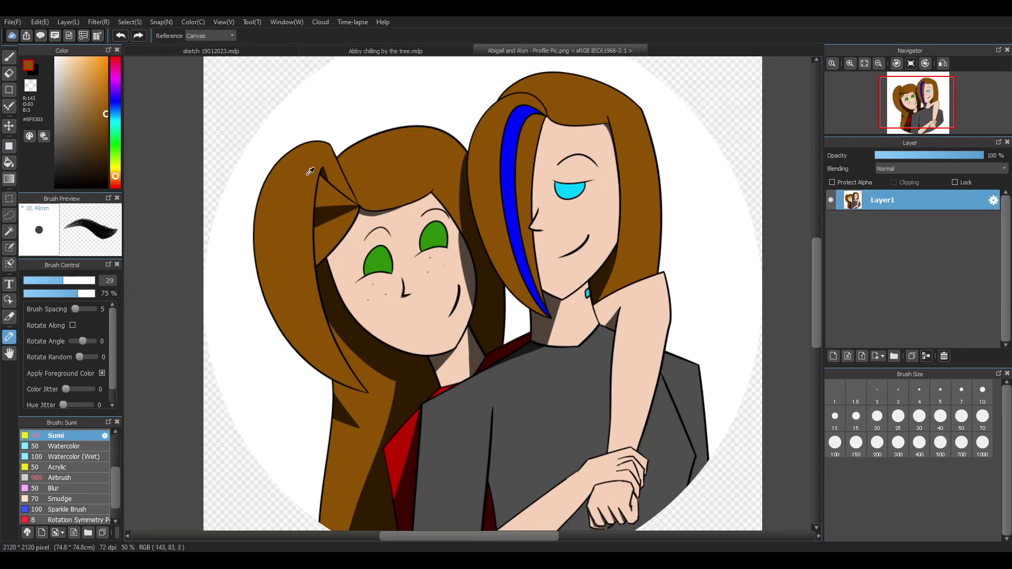
pyautogui.click(225, 55)
pyautogui.click(269, 136)
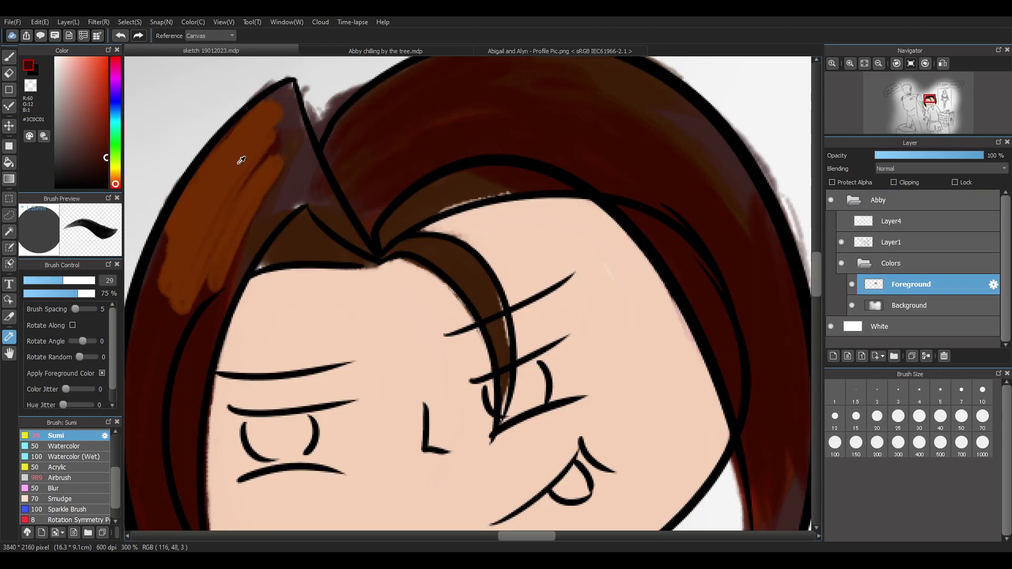
pyautogui.click(493, 47)
pyautogui.click(281, 218)
pyautogui.click(9, 57)
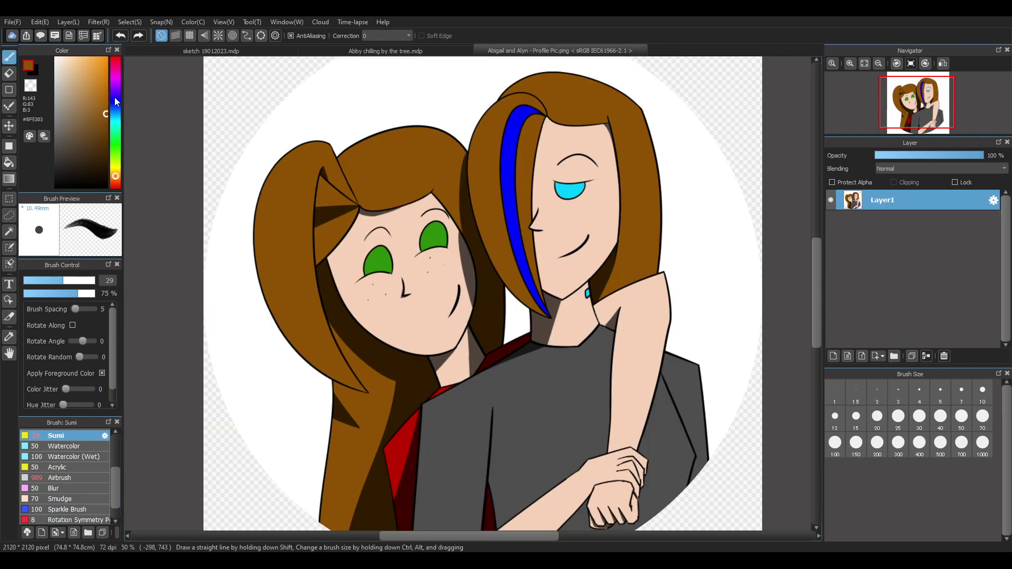
pyautogui.click(271, 52)
# Repaint the near-side hair down to its tip, the hairline section and the front of the crown in #8F5303
pyautogui.moveTo(233, 186)
pyautogui.mouseDown()
pyautogui.moveTo(254, 185)
pyautogui.moveTo(175, 325)
pyautogui.moveTo(182, 246)
pyautogui.moveTo(228, 154)
pyautogui.moveTo(229, 217)
pyautogui.moveTo(210, 310)
pyautogui.moveTo(222, 317)
pyautogui.moveTo(272, 113)
pyautogui.moveTo(258, 107)
pyautogui.moveTo(241, 148)
pyautogui.moveTo(271, 127)
pyautogui.moveTo(291, 84)
pyautogui.moveTo(281, 150)
pyautogui.moveTo(284, 113)
pyautogui.moveTo(344, 241)
pyautogui.moveTo(307, 188)
pyautogui.moveTo(263, 195)
pyautogui.moveTo(191, 294)
pyautogui.moveTo(267, 258)
pyautogui.moveTo(337, 251)
pyautogui.moveTo(294, 239)
pyautogui.moveTo(312, 222)
pyautogui.mouseUp()
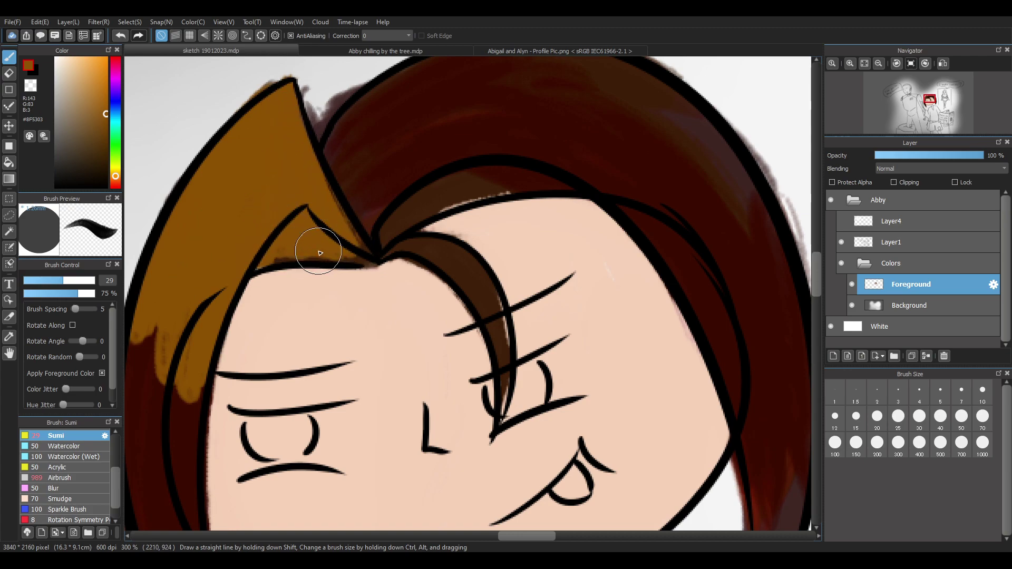
pyautogui.moveTo(362, 188)
pyautogui.mouseDown()
pyautogui.moveTo(462, 96)
pyautogui.moveTo(418, 100)
pyautogui.moveTo(347, 141)
pyautogui.moveTo(315, 182)
pyautogui.moveTo(508, 95)
pyautogui.moveTo(491, 138)
pyautogui.moveTo(389, 200)
pyautogui.mouseUp()
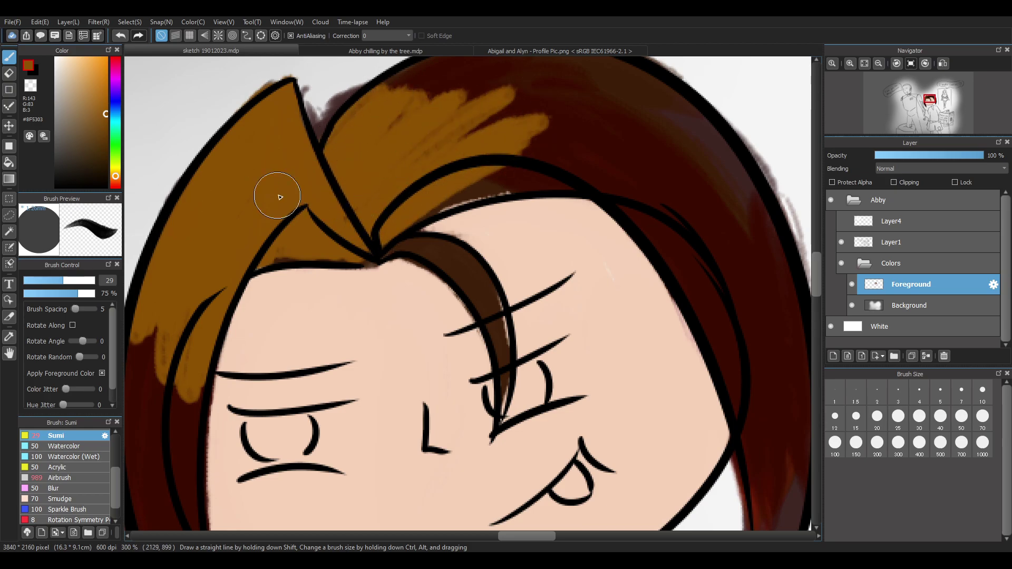
pyautogui.scroll(-5, 490, 154)
pyautogui.scroll(2, 434, 172)
pyautogui.scroll(-1, 452, 139)
pyautogui.scroll(3, 542, 111)
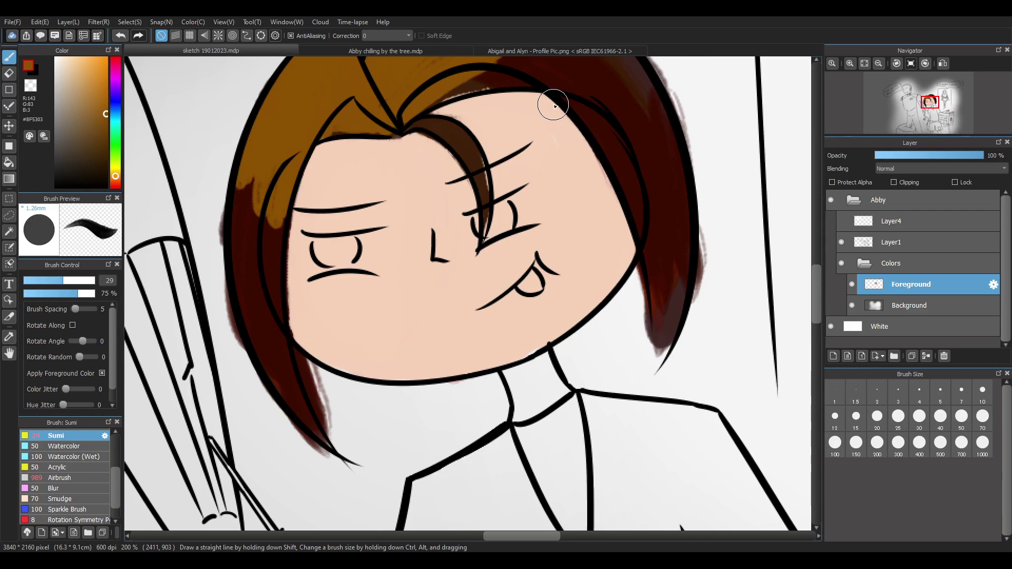
pyautogui.moveTo(248, 185)
pyautogui.mouseDown()
pyautogui.moveTo(235, 253)
pyautogui.moveTo(242, 326)
pyautogui.mouseUp()
pyautogui.moveTo(268, 158)
pyautogui.mouseDown()
pyautogui.moveTo(268, 374)
pyautogui.moveTo(258, 189)
pyautogui.moveTo(289, 387)
pyautogui.moveTo(262, 154)
pyautogui.mouseUp()
pyautogui.moveTo(260, 317)
pyautogui.mouseDown()
pyautogui.moveTo(274, 371)
pyautogui.moveTo(277, 243)
pyautogui.moveTo(268, 233)
pyautogui.moveTo(248, 260)
pyautogui.moveTo(250, 230)
pyautogui.moveTo(287, 384)
pyautogui.moveTo(295, 395)
pyautogui.moveTo(283, 322)
pyautogui.moveTo(309, 419)
pyautogui.mouseUp()
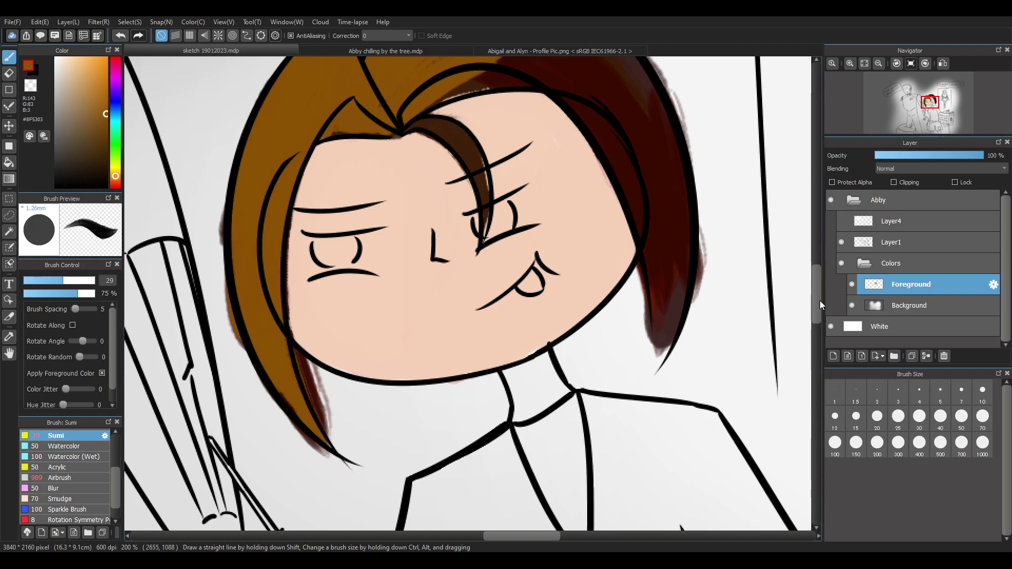
# Repaint the far-side lock and the outer curve of the crown in the same brown, #8F5303
pyautogui.scroll(3, 820, 305)
pyautogui.moveTo(583, 163)
pyautogui.mouseDown()
pyautogui.moveTo(643, 311)
pyautogui.moveTo(569, 175)
pyautogui.moveTo(644, 313)
pyautogui.moveTo(632, 220)
pyautogui.moveTo(678, 400)
pyautogui.moveTo(655, 215)
pyautogui.moveTo(657, 302)
pyautogui.moveTo(672, 321)
pyautogui.moveTo(668, 269)
pyautogui.moveTo(644, 357)
pyautogui.moveTo(655, 347)
pyautogui.moveTo(662, 425)
pyautogui.mouseUp()
pyautogui.moveTo(665, 373)
pyautogui.mouseDown()
pyautogui.moveTo(656, 429)
pyautogui.moveTo(680, 362)
pyautogui.moveTo(647, 470)
pyautogui.moveTo(682, 391)
pyautogui.moveTo(636, 481)
pyautogui.moveTo(687, 387)
pyautogui.moveTo(672, 432)
pyautogui.mouseUp()
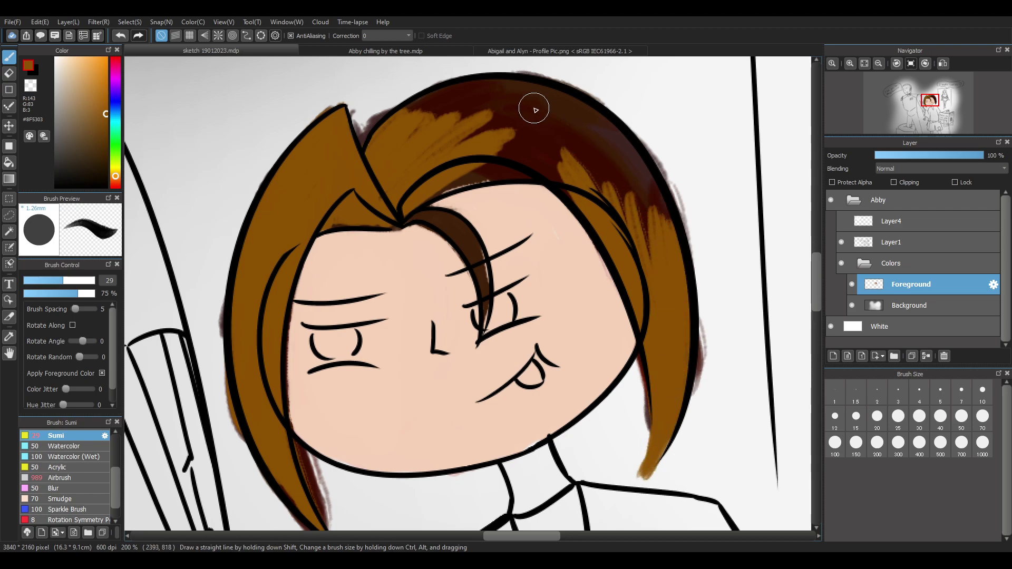
pyautogui.moveTo(397, 132)
pyautogui.mouseDown()
pyautogui.moveTo(441, 136)
pyautogui.moveTo(465, 116)
pyautogui.moveTo(434, 109)
pyautogui.moveTo(548, 109)
pyautogui.moveTo(599, 149)
pyautogui.moveTo(549, 95)
pyautogui.moveTo(480, 79)
pyautogui.moveTo(602, 147)
pyautogui.moveTo(593, 194)
pyautogui.moveTo(622, 136)
pyautogui.moveTo(610, 108)
pyautogui.moveTo(701, 263)
pyautogui.mouseUp()
pyautogui.hotkey('ctrl', 'z')
pyautogui.moveTo(628, 145)
pyautogui.mouseDown()
pyautogui.moveTo(640, 253)
pyautogui.moveTo(628, 148)
pyautogui.mouseUp()
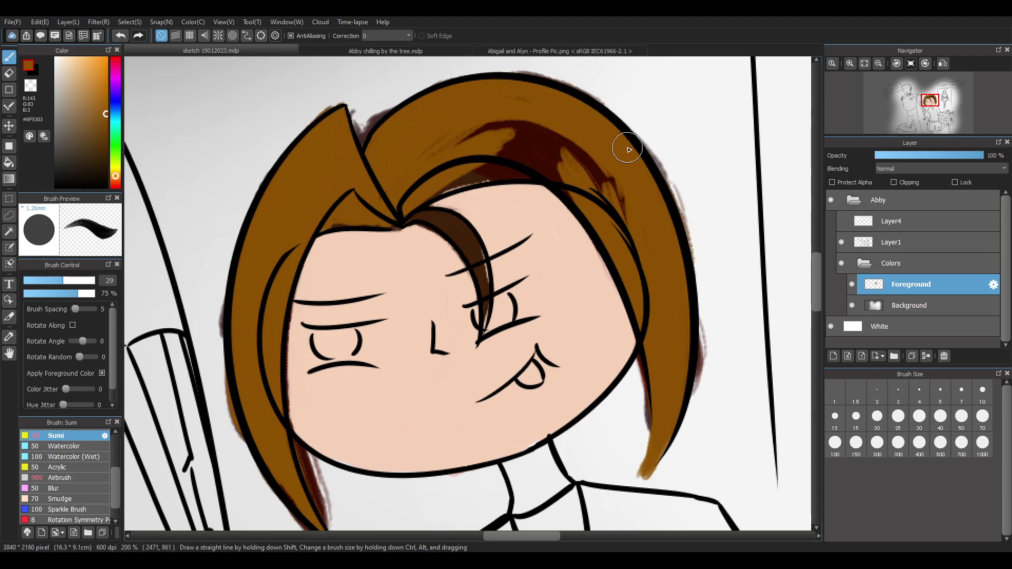
# Fill the remaining dark patches inside the crown and the band above the forehead with #8F5303
pyautogui.moveTo(410, 174)
pyautogui.mouseDown()
pyautogui.moveTo(562, 202)
pyautogui.moveTo(499, 118)
pyautogui.moveTo(486, 130)
pyautogui.moveTo(568, 136)
pyautogui.moveTo(541, 145)
pyautogui.mouseUp()
pyautogui.moveTo(384, 154); pyautogui.dragTo(363, 199)
pyautogui.moveTo(542, 150)
pyautogui.mouseDown()
pyautogui.moveTo(417, 177)
pyautogui.moveTo(495, 167)
pyautogui.moveTo(582, 188)
pyautogui.mouseUp()
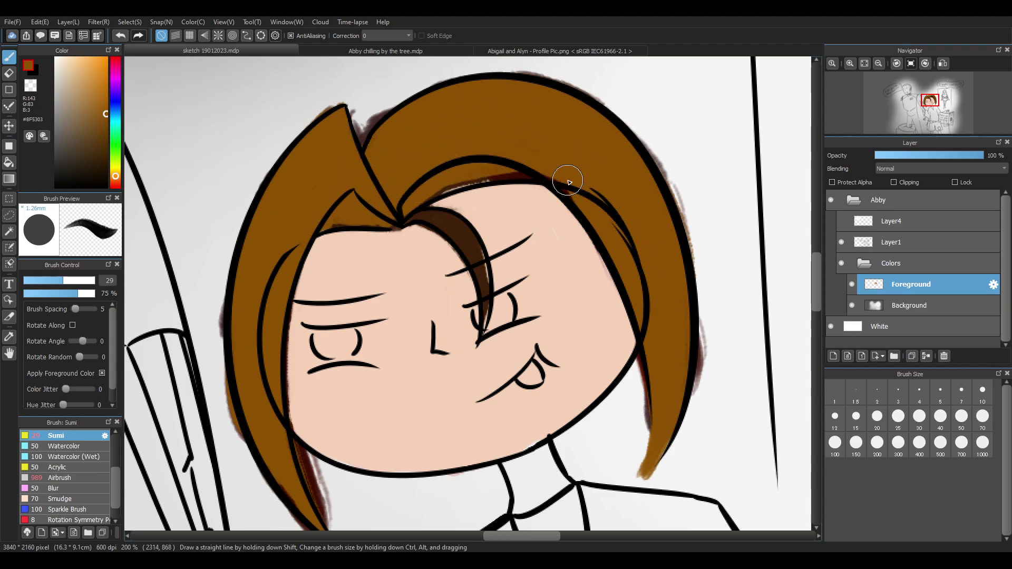
pyautogui.moveTo(389, 206); pyautogui.dragTo(576, 190)
pyautogui.hotkey('ctrl', 'z')
pyautogui.moveTo(464, 172); pyautogui.dragTo(597, 188)
pyautogui.scroll(-2, 309, 319)
pyautogui.scroll(2, 309, 319)
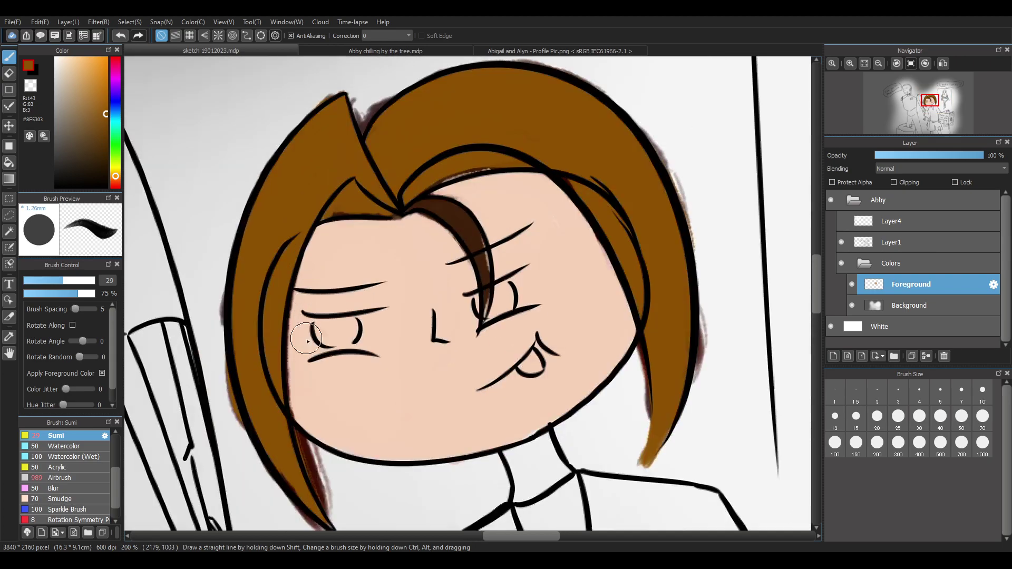
pyautogui.scroll(-4, 296, 464)
pyautogui.scroll(4, 303, 492)
pyautogui.moveTo(279, 371); pyautogui.dragTo(371, 492)
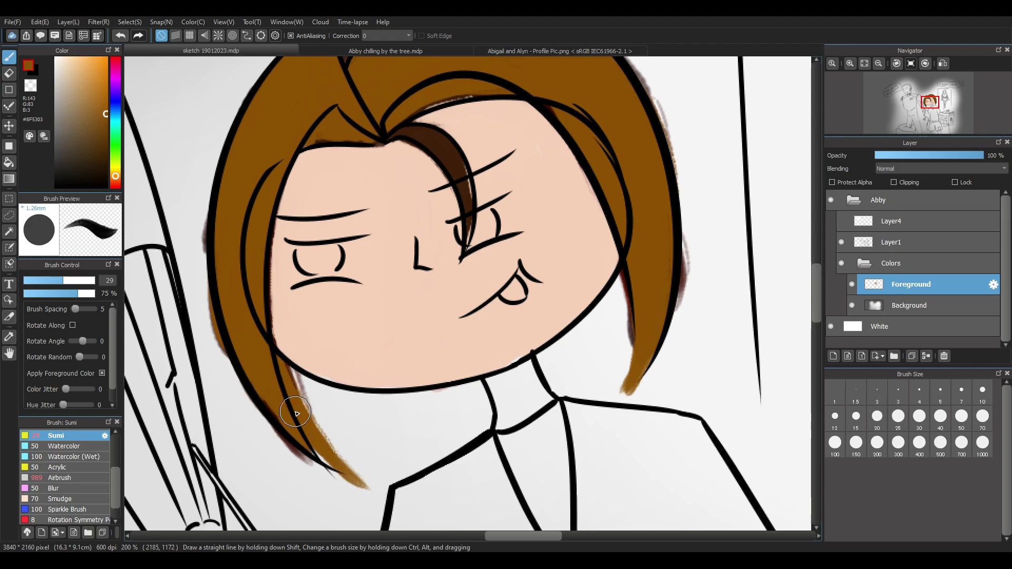
pyautogui.moveTo(280, 346); pyautogui.dragTo(378, 495)
pyautogui.hotkey('ctrl', 'z')
pyautogui.hotkey('ctrl', 'z')
pyautogui.hotkey('ctrl', 'z')
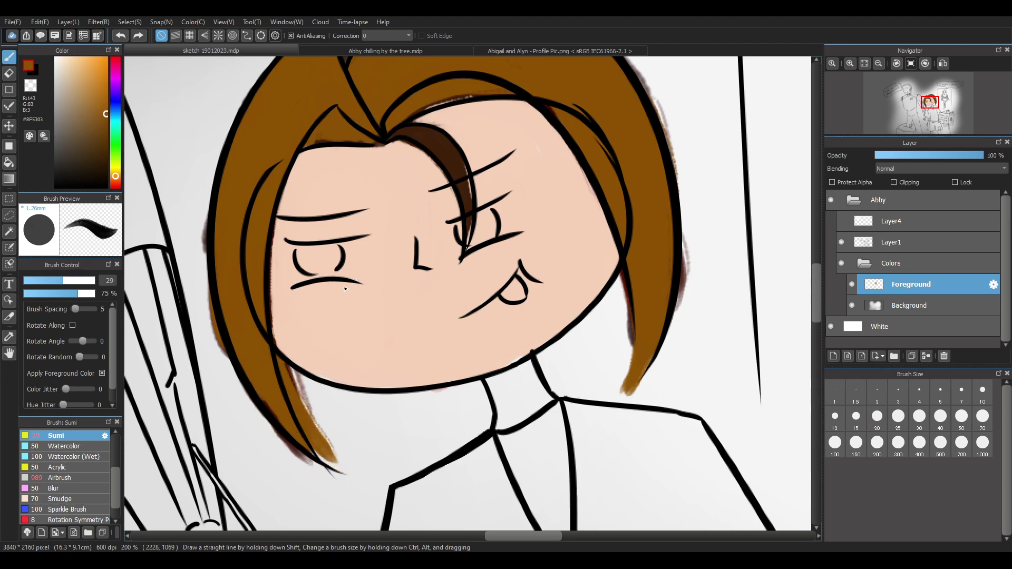
# Erase the stray paint outside the outer and inner edges of the near-side lock with the size 17 eraser
pyautogui.press('e')
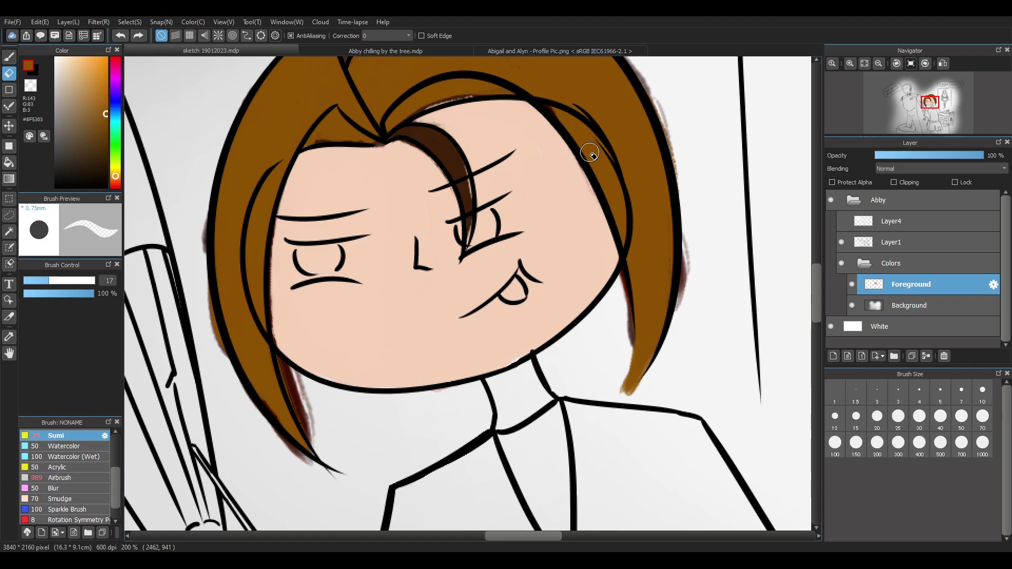
pyautogui.moveTo(965, 71)
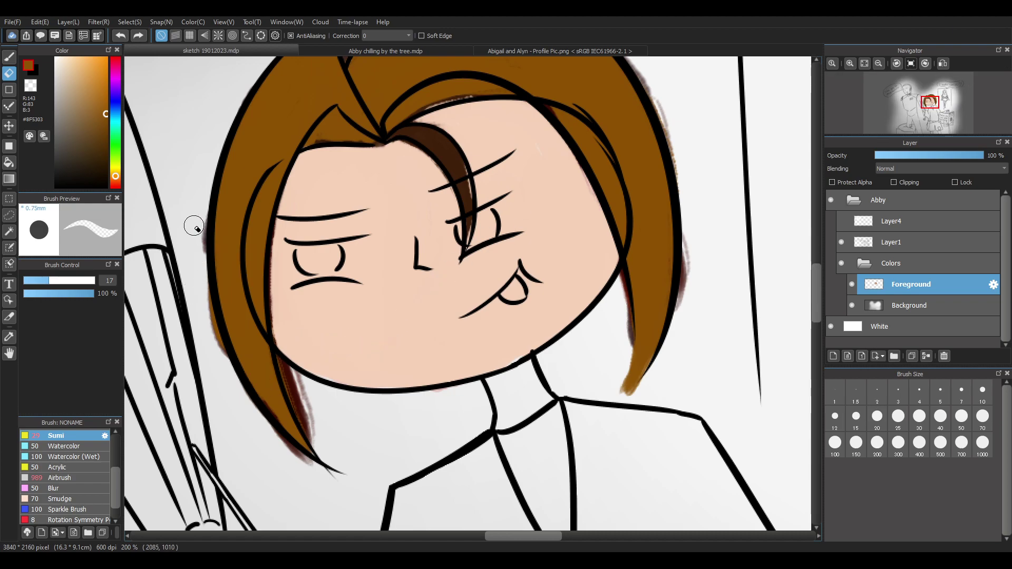
pyautogui.moveTo(203, 319)
pyautogui.mouseDown()
pyautogui.moveTo(207, 278)
pyautogui.moveTo(231, 377)
pyautogui.mouseUp()
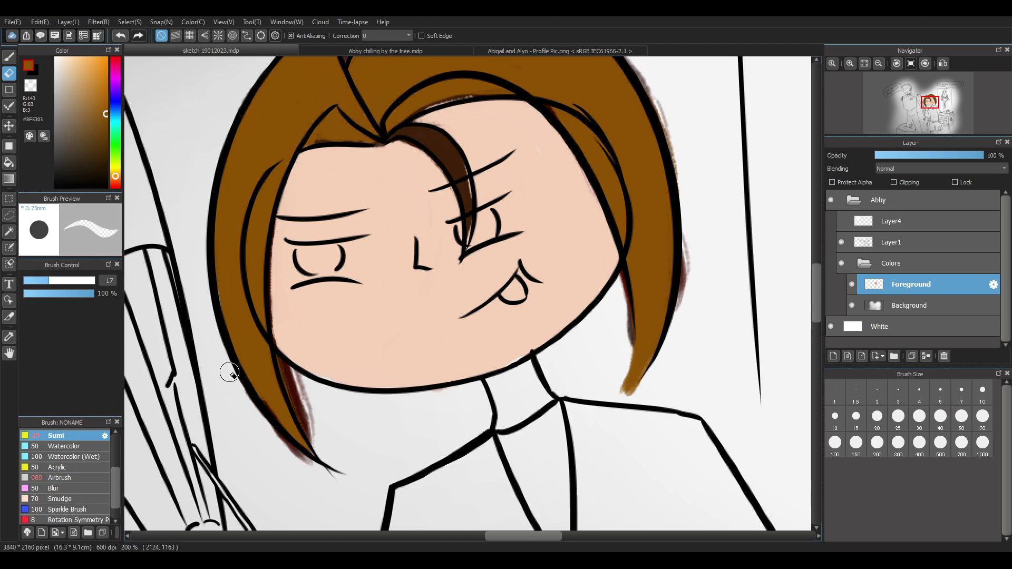
pyautogui.moveTo(286, 357); pyautogui.dragTo(313, 438)
pyautogui.moveTo(289, 371); pyautogui.dragTo(291, 377)
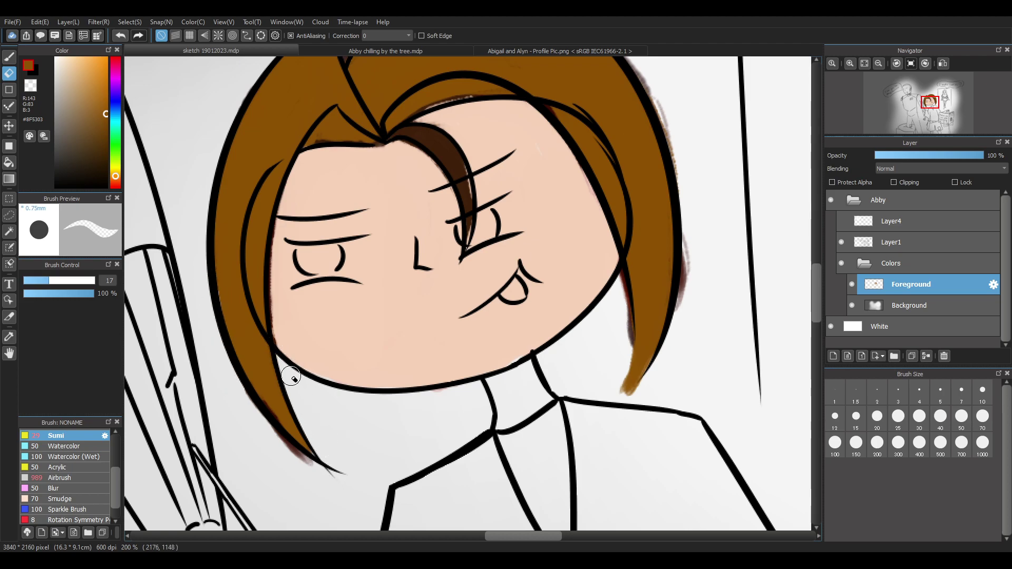
# Brush loose brown wisps just outside the near-side hair outline, from cheek height down to the lock's tip
pyautogui.press('b')
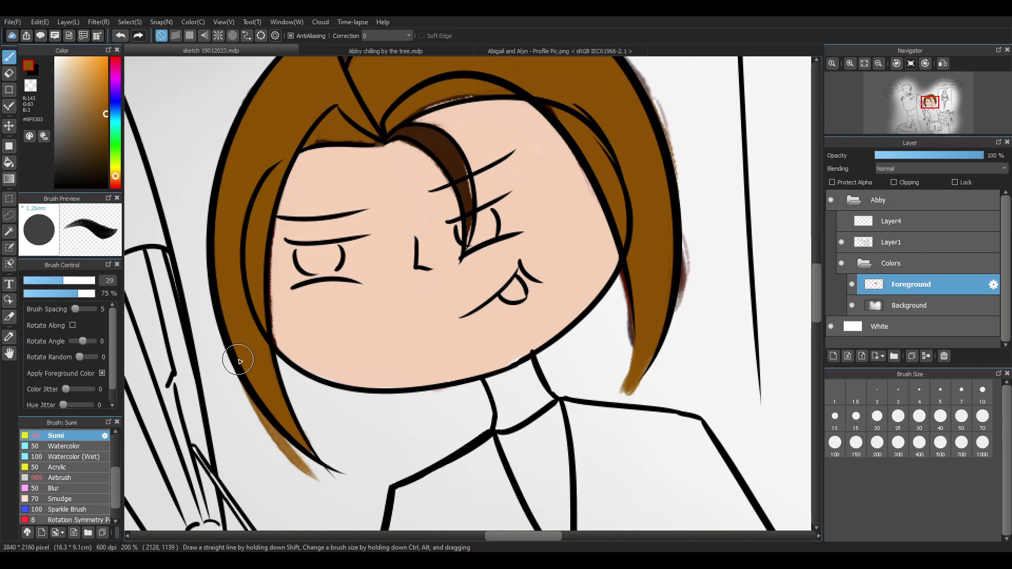
pyautogui.moveTo(204, 272)
pyautogui.mouseDown()
pyautogui.moveTo(278, 434)
pyautogui.moveTo(237, 354)
pyautogui.mouseUp()
pyautogui.hotkey('ctrl', 'z')
pyautogui.moveTo(212, 180)
pyautogui.mouseDown()
pyautogui.moveTo(222, 368)
pyautogui.moveTo(248, 413)
pyautogui.mouseUp()
pyautogui.moveTo(230, 119); pyautogui.dragTo(232, 343)
pyautogui.hotkey('ctrl', 'z')
pyautogui.hotkey('ctrl', 'z')
pyautogui.moveTo(217, 208); pyautogui.dragTo(249, 393)
pyautogui.moveTo(237, 319); pyautogui.dragTo(312, 479)
# Erase the stray paint outside the outer edge of the far-side lock
pyautogui.moveTo(666, 279)
pyautogui.mouseDown()
pyautogui.moveTo(678, 328)
pyautogui.moveTo(694, 344)
pyautogui.mouseUp()
pyautogui.moveTo(684, 250); pyautogui.dragTo(690, 300)
pyautogui.hotkey('ctrl', 'z')
pyautogui.press('e')
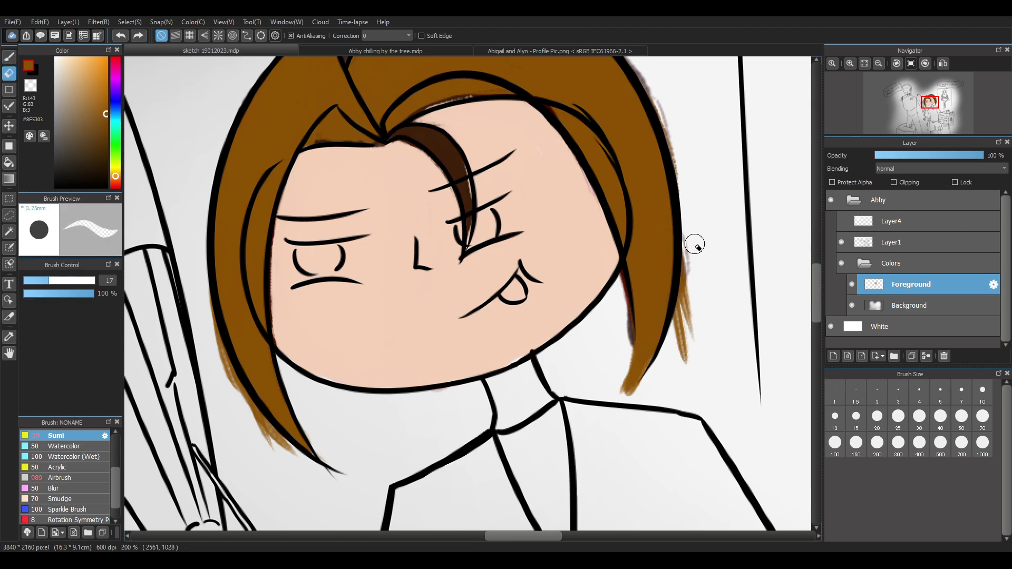
pyautogui.moveTo(690, 216); pyautogui.dragTo(681, 342)
pyautogui.press('b')
pyautogui.moveTo(671, 275); pyautogui.dragTo(659, 389)
pyautogui.hotkey('ctrl', 'z')
pyautogui.moveTo(664, 266); pyautogui.dragTo(647, 398)
pyautogui.hotkey('ctrl', 'z')
pyautogui.hotkey('ctrl', 'z')
pyautogui.moveTo(670, 296); pyautogui.dragTo(644, 402)
pyautogui.hotkey('ctrl', 'z')
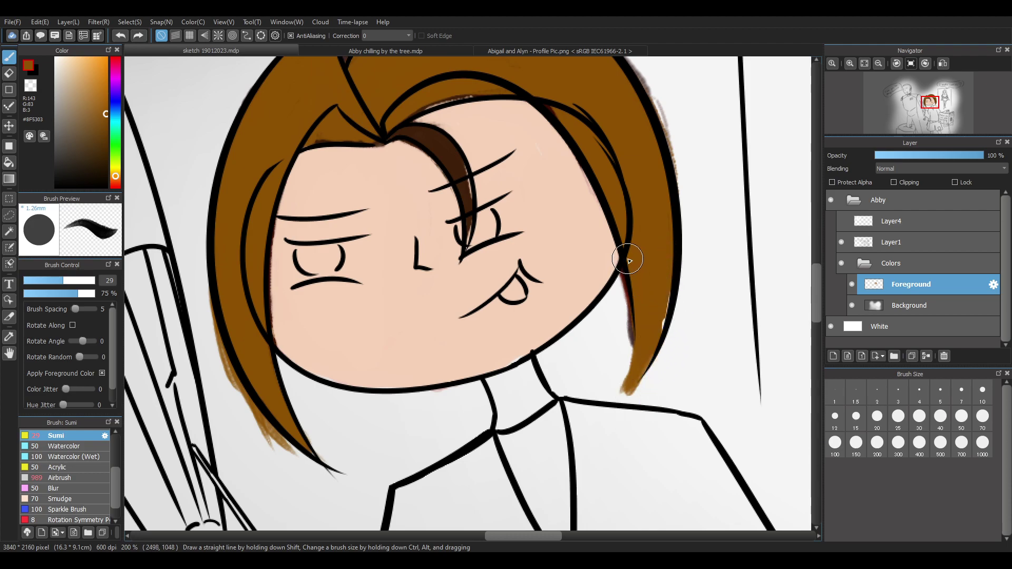
# Brush loose brown wisps along the inner and outer edges of the lower far-side lock
pyautogui.moveTo(631, 248); pyautogui.dragTo(623, 393)
pyautogui.moveTo(676, 298); pyautogui.dragTo(667, 398)
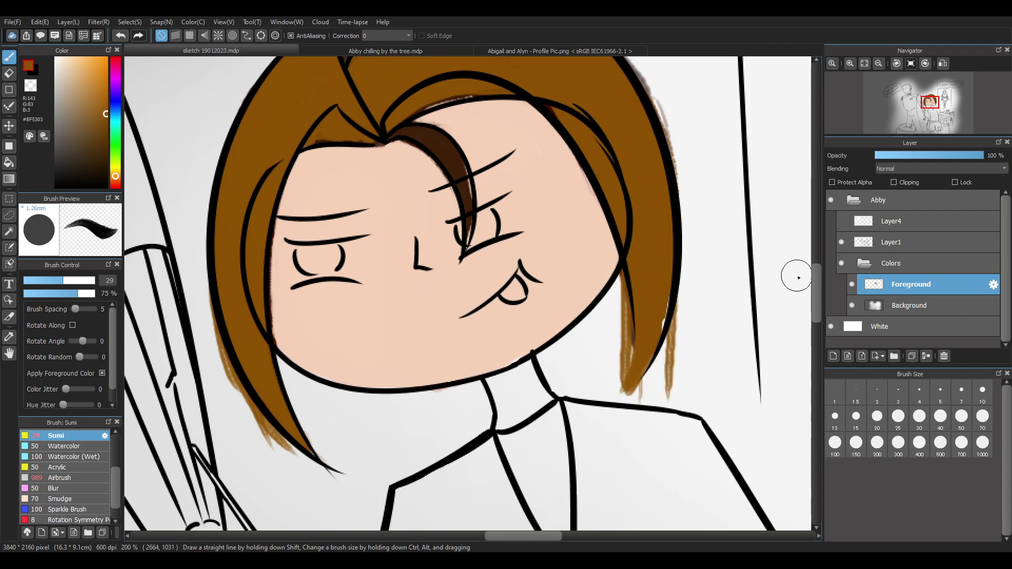
pyautogui.hotkey('ctrl', 'z')
pyautogui.moveTo(673, 276); pyautogui.dragTo(658, 374)
# Add loose brown wisps outside the outline of the upper far-side hair and the top of the crown
pyautogui.moveTo(816, 295); pyautogui.dragTo(817, 273)
pyautogui.moveTo(622, 258); pyautogui.dragTo(695, 384)
pyautogui.moveTo(615, 240); pyautogui.dragTo(692, 366)
pyautogui.moveTo(655, 313); pyautogui.dragTo(704, 465)
pyautogui.hotkey('ctrl', 'z')
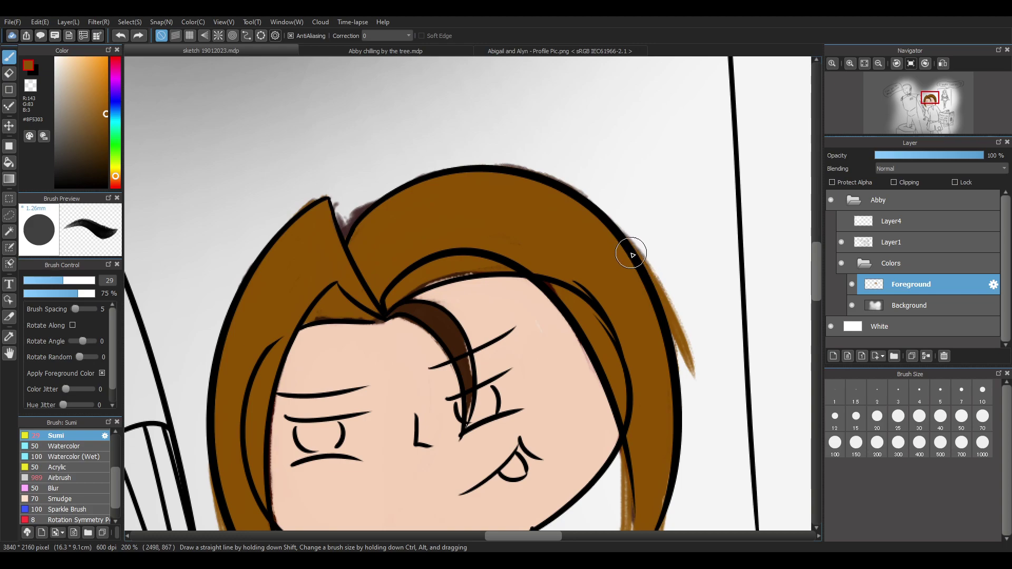
pyautogui.hotkey('ctrl', 'y')
pyautogui.moveTo(462, 162); pyautogui.dragTo(590, 177)
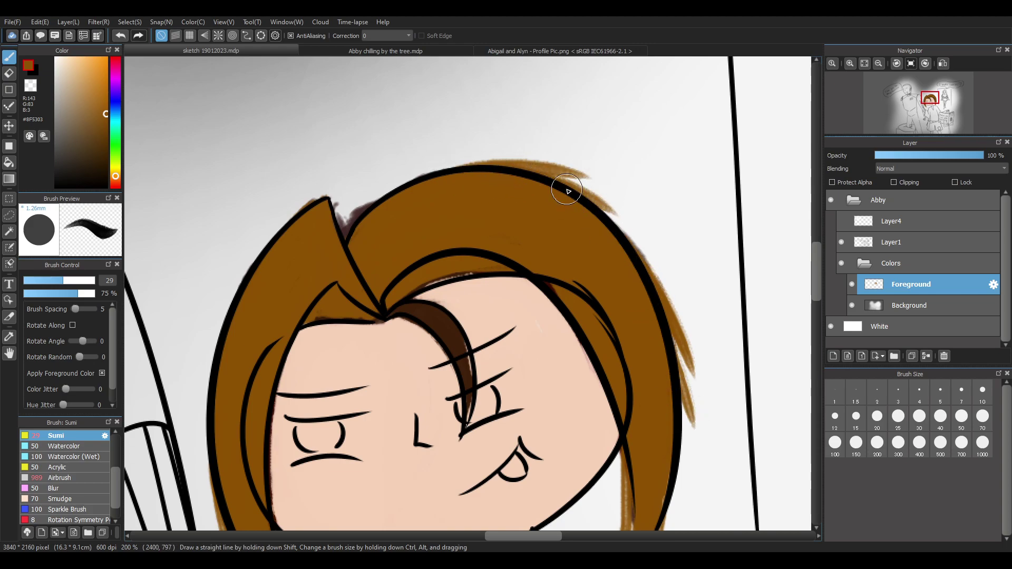
# Undo the last crown wisp and paint the thin strand over the forehead brown with #8F5303
pyautogui.hotkey('ctrl', 'z')
pyautogui.moveTo(374, 317)
pyautogui.mouseDown()
pyautogui.moveTo(451, 340)
pyautogui.moveTo(467, 365)
pyautogui.mouseUp()
pyautogui.moveTo(433, 325)
pyautogui.mouseDown()
pyautogui.moveTo(470, 383)
pyautogui.moveTo(463, 441)
pyautogui.mouseUp()
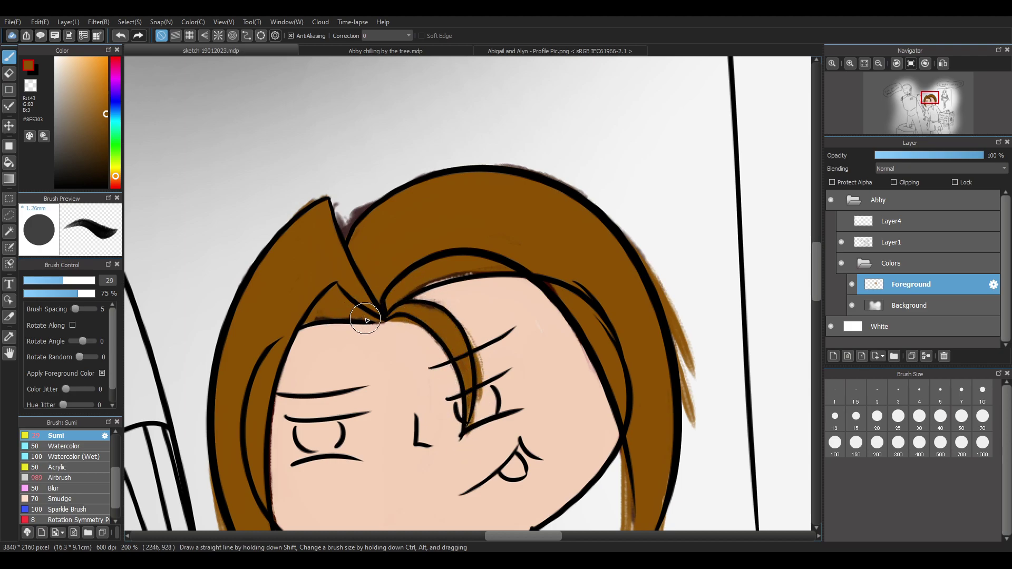
# Erase the dark smudge in the hair's parting notch and brush brown wisps outside the near-side peak and beside the notch
pyautogui.press('e')
pyautogui.moveTo(348, 193)
pyautogui.mouseDown()
pyautogui.moveTo(350, 239)
pyautogui.moveTo(357, 214)
pyautogui.mouseUp()
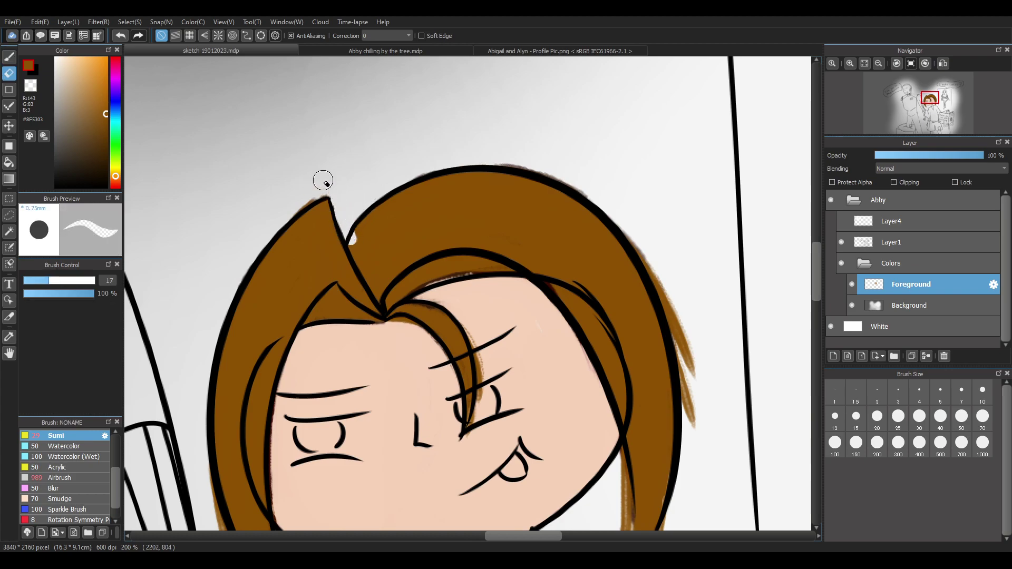
pyautogui.press('b')
pyautogui.moveTo(319, 216); pyautogui.dragTo(310, 187)
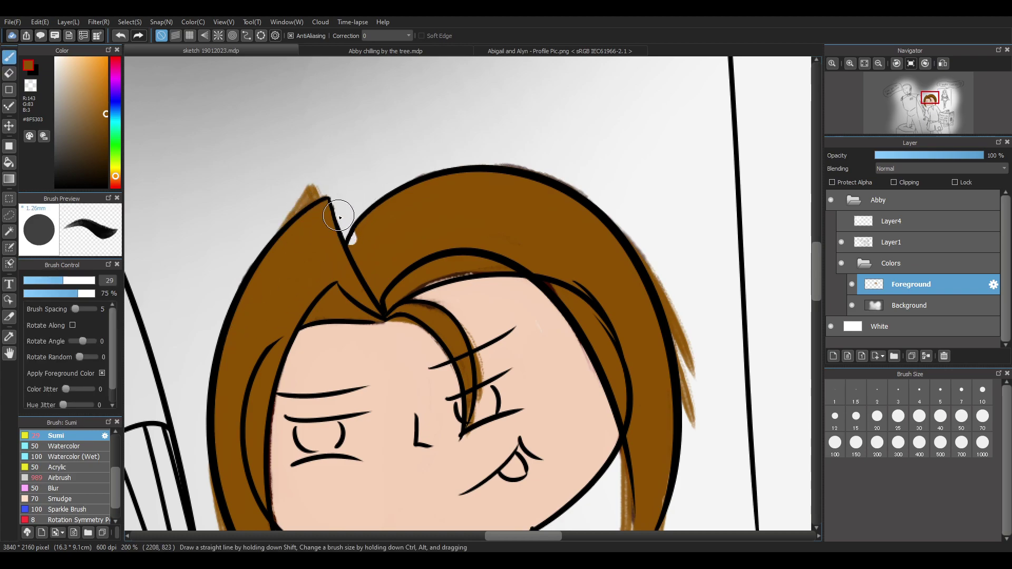
pyautogui.moveTo(338, 268); pyautogui.dragTo(429, 208)
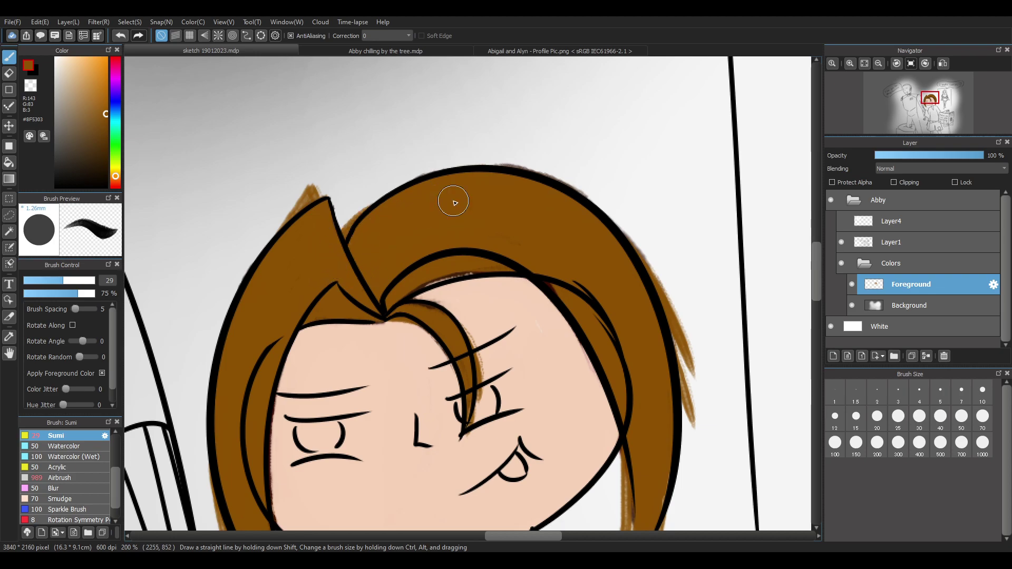
# Erase the stray brown above the crown outline and cover the remaining gaps beneath the fringe arch with brown
pyautogui.moveTo(389, 185)
pyautogui.mouseDown()
pyautogui.moveTo(546, 166)
pyautogui.moveTo(656, 239)
pyautogui.mouseUp()
pyautogui.hotkey('ctrl', 'z')
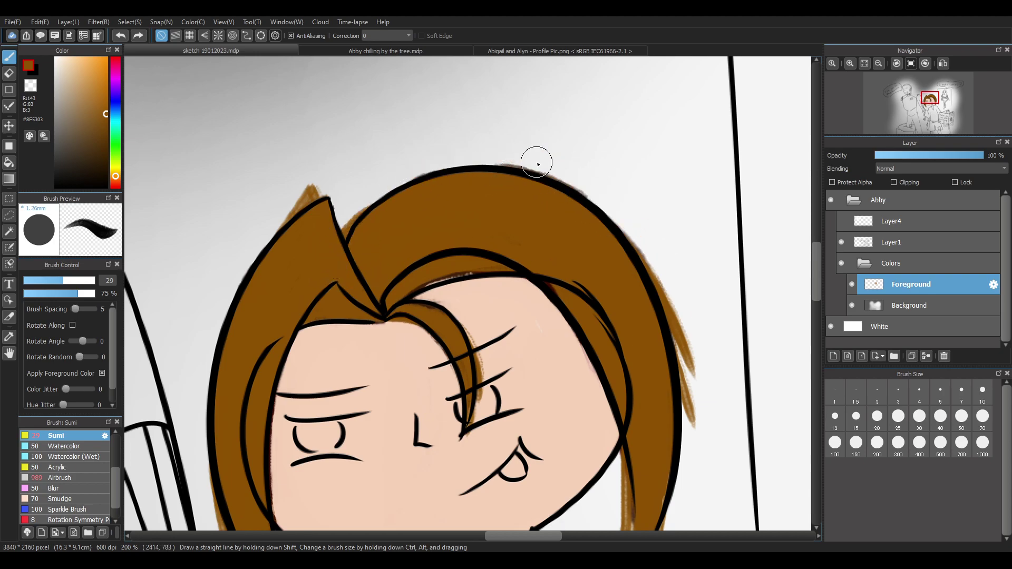
pyautogui.press('e')
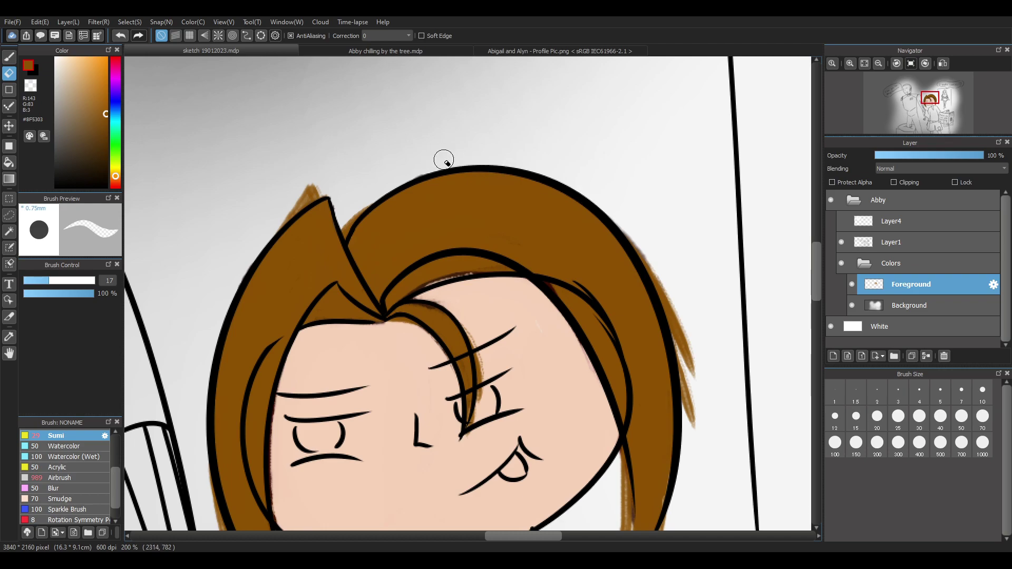
pyautogui.press('b')
pyautogui.moveTo(389, 298); pyautogui.dragTo(502, 254)
pyautogui.moveTo(426, 277); pyautogui.dragTo(479, 269)
# Sample the face's peach #F4D0B7, raise the brush opacity to 100%, and paint the girl's neck
pyautogui.scroll(-2, 452, 264)
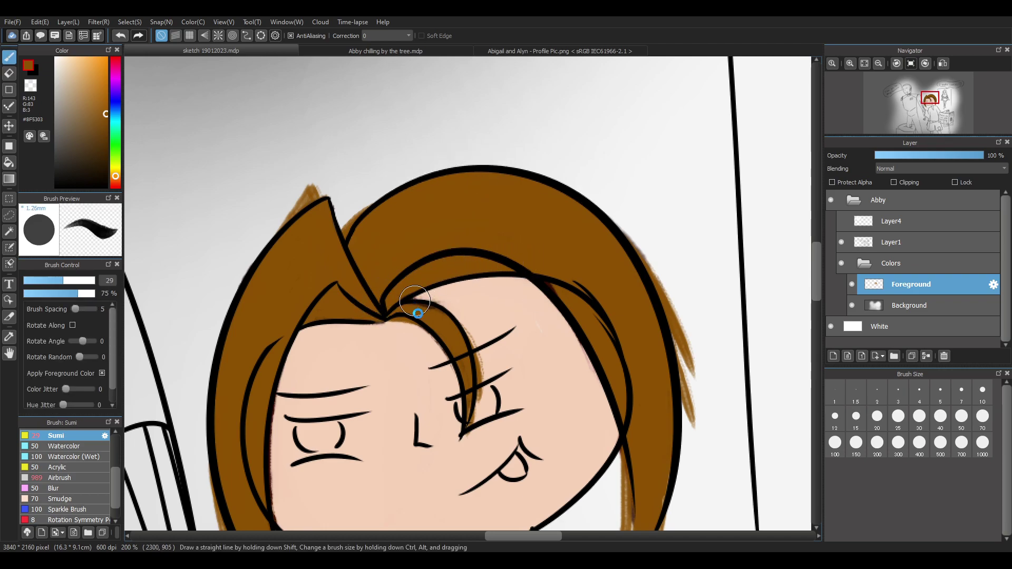
pyautogui.scroll(-4, 417, 369)
pyautogui.scroll(6, 411, 386)
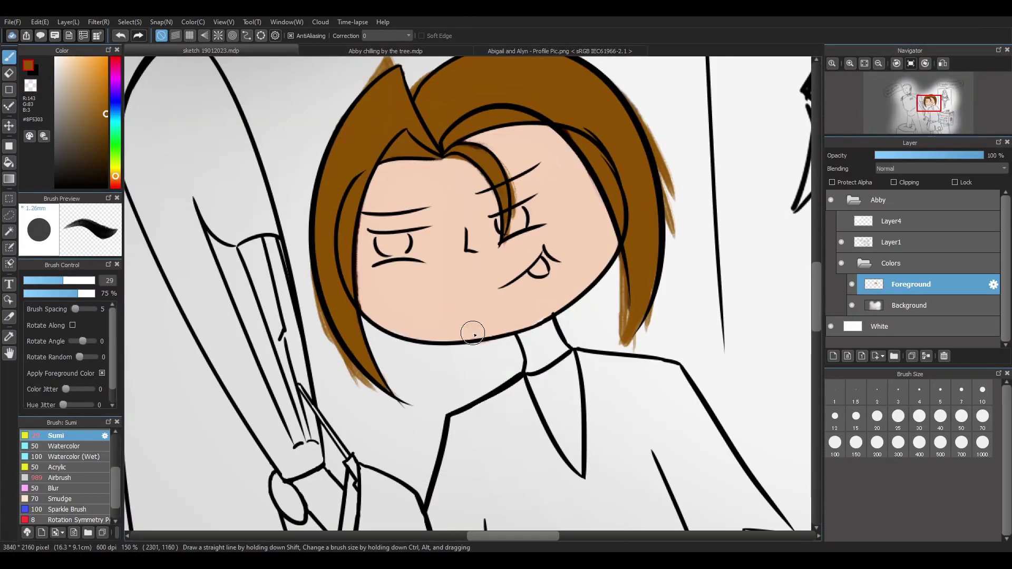
pyautogui.scroll(1, 576, 357)
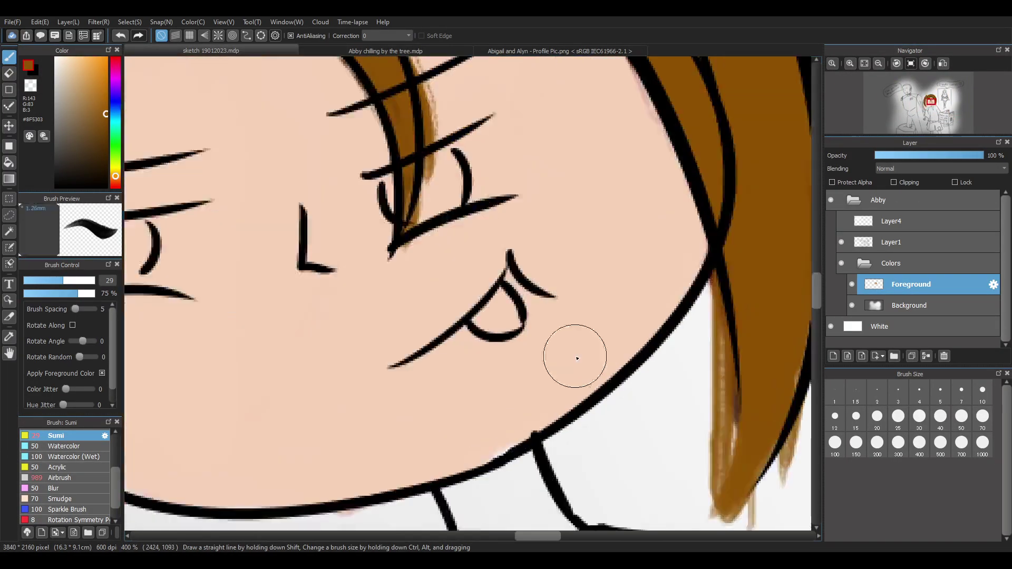
pyautogui.scroll(-2, 596, 385)
pyautogui.scroll(1, 617, 414)
pyautogui.scroll(-2, 625, 443)
pyautogui.scroll(1, 632, 475)
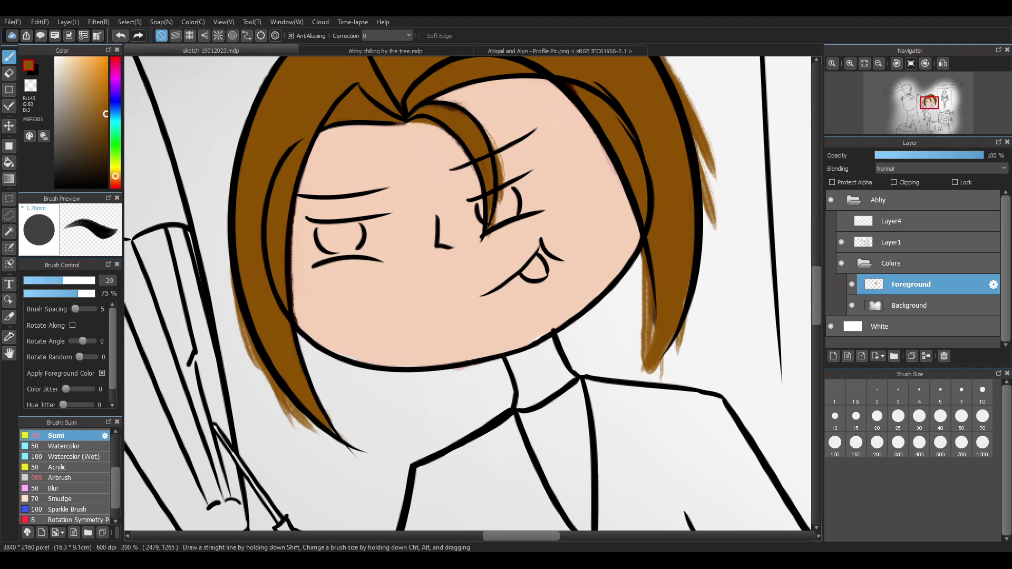
pyautogui.keyDown('alt'); pyautogui.click(369, 274); pyautogui.keyUp('alt')
pyautogui.moveTo(81, 296); pyautogui.dragTo(98, 294)
pyautogui.moveTo(510, 352)
pyautogui.mouseDown()
pyautogui.moveTo(528, 380)
pyautogui.moveTo(527, 369)
pyautogui.moveTo(539, 378)
pyautogui.moveTo(542, 334)
pyautogui.moveTo(554, 366)
pyautogui.moveTo(545, 383)
pyautogui.moveTo(523, 388)
pyautogui.moveTo(519, 404)
pyautogui.moveTo(570, 380)
pyautogui.mouseUp()
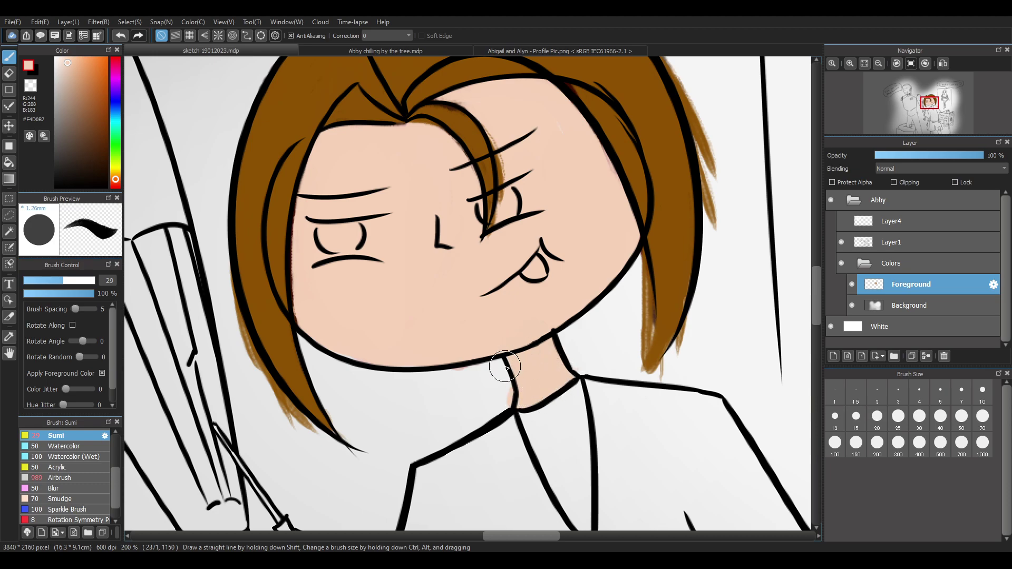
# Erase the peach paint spilling outside the neck outline
pyautogui.press('e')
pyautogui.press('b')
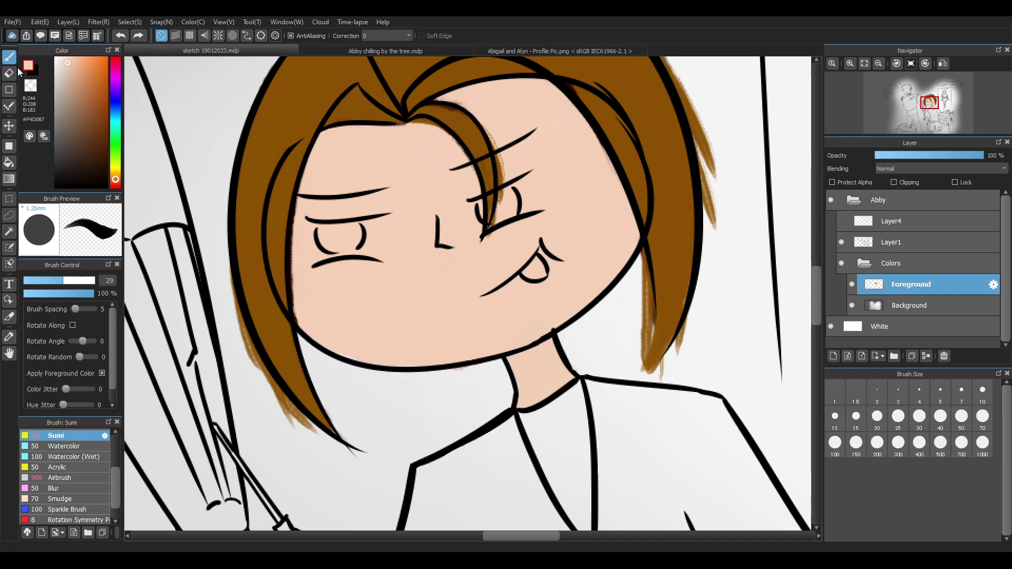
pyautogui.press('e')
pyautogui.press('b')
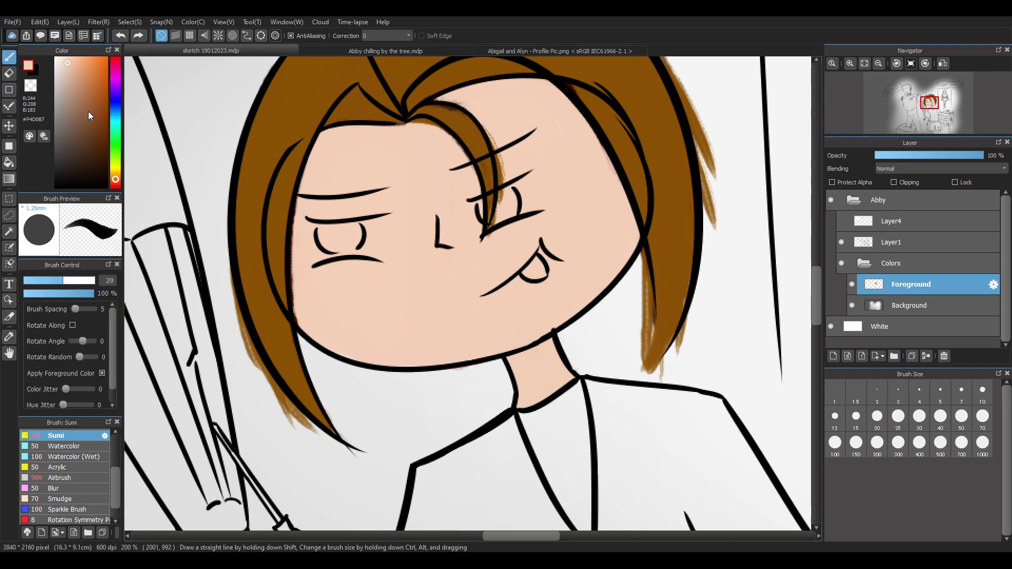
# Set the brush size to 16 and the colour to dark brown #6D2E00
pyautogui.write('16')
pyautogui.press('Return')
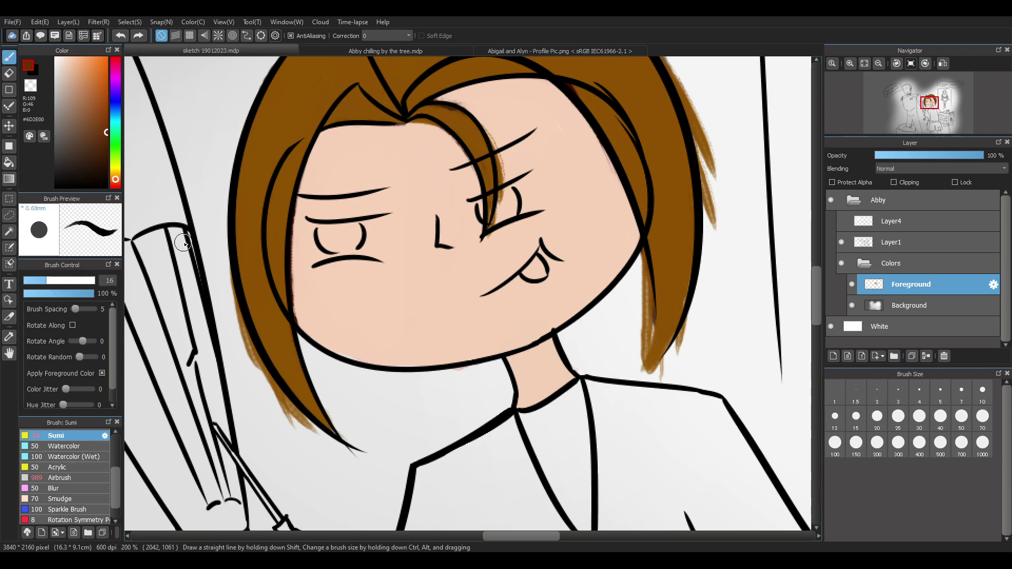
pyautogui.moveTo(290, 114); pyautogui.dragTo(253, 369)
pyautogui.hotkey('ctrl', 'z')
pyautogui.moveTo(283, 121); pyautogui.dragTo(290, 382)
pyautogui.hotkey('ctrl', 'z')
pyautogui.moveTo(307, 109)
pyautogui.mouseDown()
pyautogui.moveTo(281, 192)
pyautogui.moveTo(295, 376)
pyautogui.moveTo(316, 395)
pyautogui.mouseUp()
pyautogui.hotkey('ctrl', 'z')
pyautogui.moveTo(294, 119)
pyautogui.mouseDown()
pyautogui.moveTo(319, 411)
pyautogui.moveTo(302, 143)
pyautogui.moveTo(274, 241)
pyautogui.moveTo(314, 384)
pyautogui.mouseUp()
pyautogui.hotkey('ctrl', 'z')
pyautogui.hotkey('ctrl', 'z')
pyautogui.hotkey('ctrl', 'z')
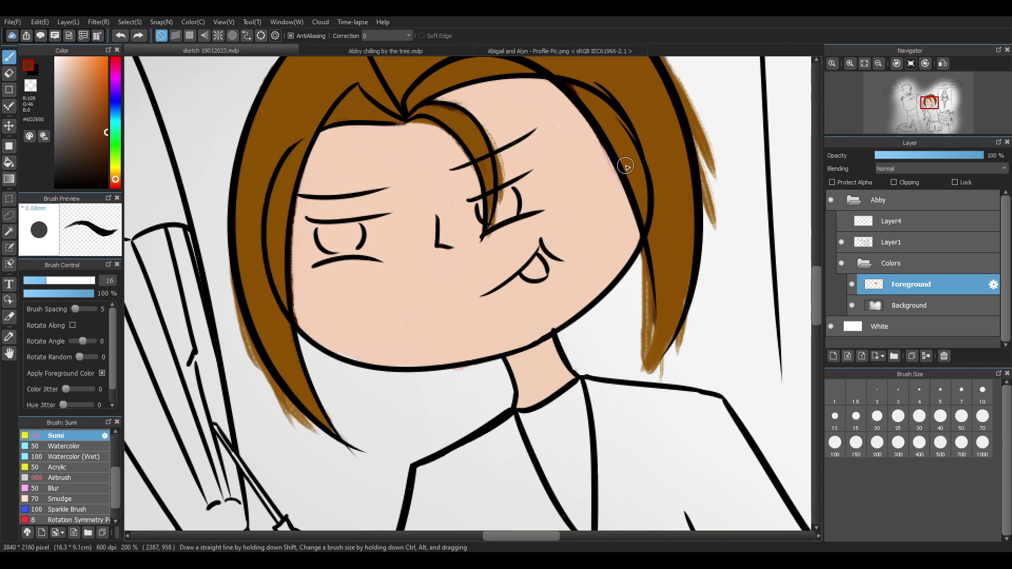
# Paint the hair beneath the fringe arch dark brown and start shading the small triangle above the near-side forehead
pyautogui.moveTo(816, 300); pyautogui.dragTo(817, 275)
pyautogui.moveTo(406, 300)
pyautogui.mouseDown()
pyautogui.moveTo(504, 255)
pyautogui.moveTo(554, 278)
pyautogui.mouseUp()
pyautogui.moveTo(375, 307)
pyautogui.mouseDown()
pyautogui.moveTo(396, 317)
pyautogui.moveTo(302, 340)
pyautogui.mouseUp()
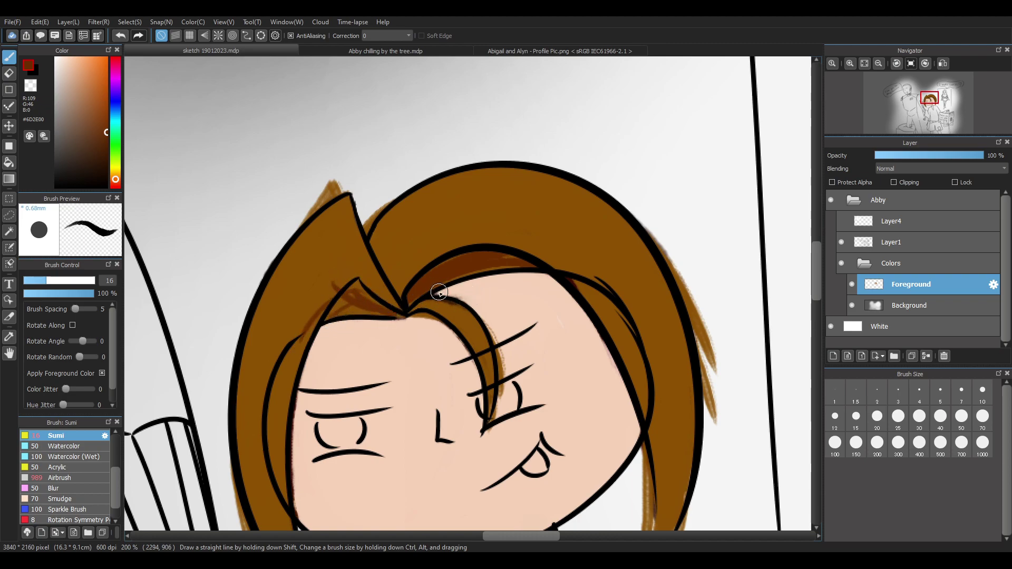
pyautogui.moveTo(440, 292); pyautogui.dragTo(498, 397)
pyautogui.hotkey('ctrl', 'z')
pyautogui.moveTo(425, 304); pyautogui.dragTo(501, 452)
pyautogui.hotkey('ctrl', 'z')
pyautogui.moveTo(416, 310); pyautogui.dragTo(492, 452)
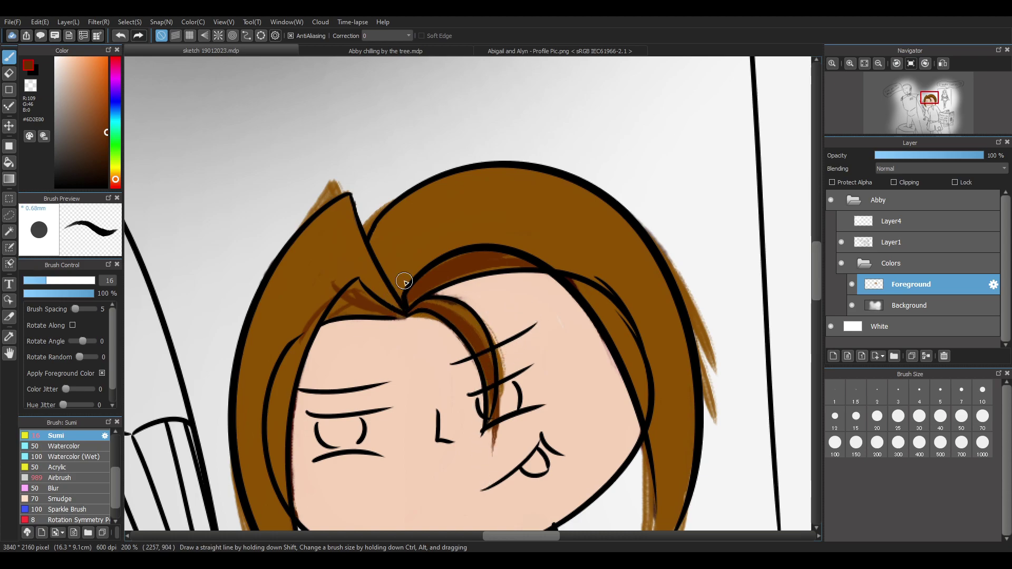
# Fill the rest of the small hair triangle above the near-side forehead with dark brown
pyautogui.moveTo(369, 308); pyautogui.dragTo(391, 313)
pyautogui.moveTo(334, 289)
pyautogui.mouseDown()
pyautogui.moveTo(387, 312)
pyautogui.moveTo(330, 317)
pyautogui.moveTo(362, 297)
pyautogui.mouseUp()
pyautogui.hotkey('ctrl', 'z')
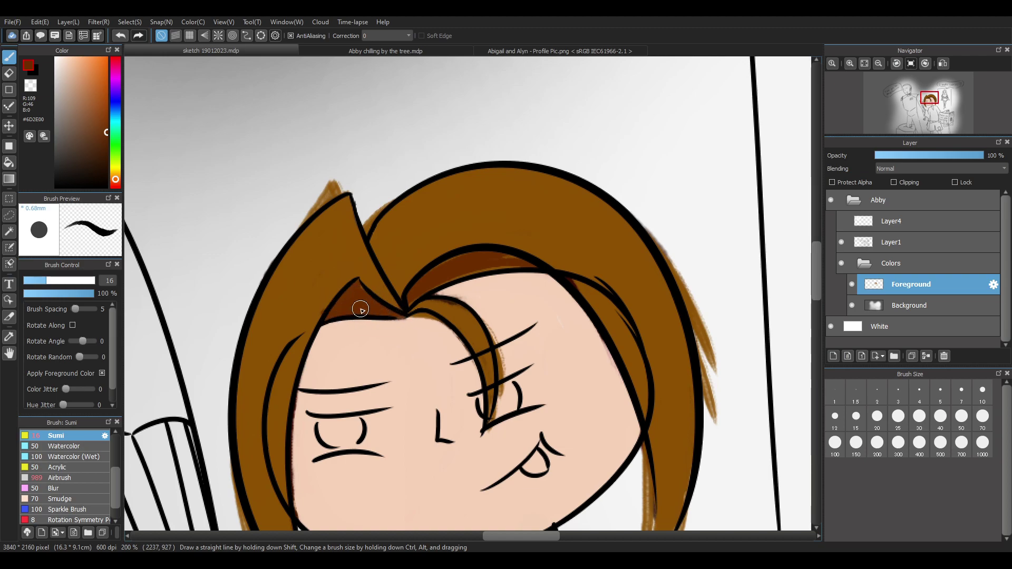
pyautogui.moveTo(414, 312); pyautogui.dragTo(441, 307)
pyautogui.moveTo(437, 309); pyautogui.dragTo(489, 381)
pyautogui.hotkey('ctrl', 'z')
pyautogui.moveTo(440, 316); pyautogui.dragTo(488, 383)
pyautogui.hotkey('ctrl', 'z')
pyautogui.moveTo(411, 306)
pyautogui.mouseDown()
pyautogui.moveTo(485, 364)
pyautogui.moveTo(486, 435)
pyautogui.mouseUp()
pyautogui.hotkey('ctrl', 'z')
pyautogui.hotkey('ctrl', 'z')
pyautogui.moveTo(407, 317)
pyautogui.mouseDown()
pyautogui.moveTo(485, 349)
pyautogui.moveTo(481, 418)
pyautogui.mouseUp()
pyautogui.hotkey('ctrl', 'z')
pyautogui.moveTo(403, 316)
pyautogui.mouseDown()
pyautogui.moveTo(484, 398)
pyautogui.moveTo(478, 417)
pyautogui.mouseUp()
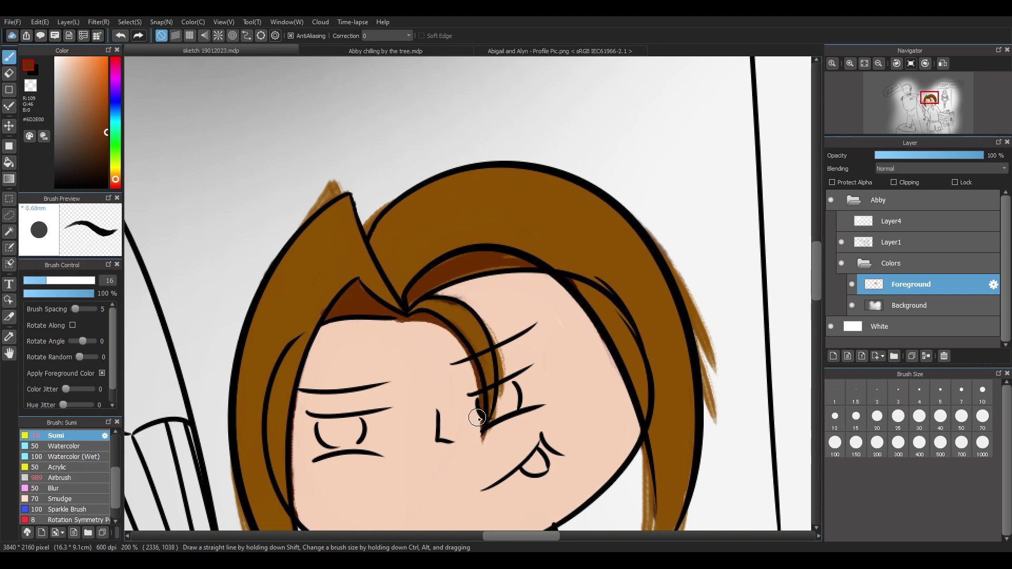
pyautogui.hotkey('ctrl', 'z')
pyautogui.moveTo(414, 307)
pyautogui.mouseDown()
pyautogui.moveTo(481, 385)
pyautogui.moveTo(482, 351)
pyautogui.moveTo(481, 393)
pyautogui.mouseUp()
pyautogui.hotkey('ctrl', 'z')
pyautogui.hotkey('ctrl', 'z')
pyautogui.hotkey('ctrl', 'z')
pyautogui.moveTo(402, 317); pyautogui.dragTo(472, 416)
pyautogui.hotkey('ctrl', 'z')
# Shade the inner edge of the thin forehead strand dark brown and fill the remaining gaps beneath the fringe arch
pyautogui.moveTo(409, 313); pyautogui.dragTo(491, 437)
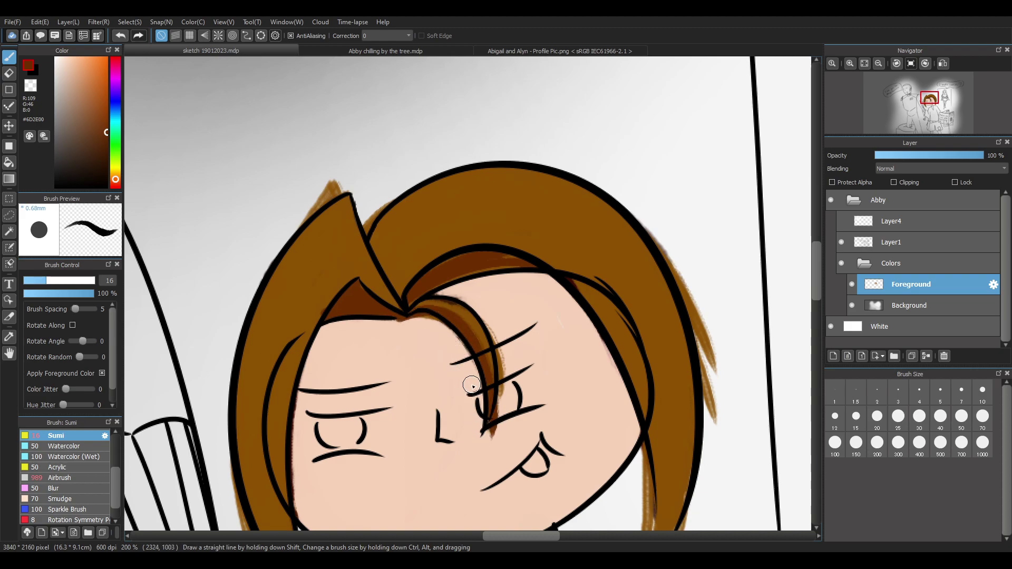
pyautogui.hotkey('ctrl', 'z')
pyautogui.moveTo(425, 306)
pyautogui.mouseDown()
pyautogui.moveTo(473, 442)
pyautogui.moveTo(485, 407)
pyautogui.mouseUp()
pyautogui.hotkey('ctrl', 'z')
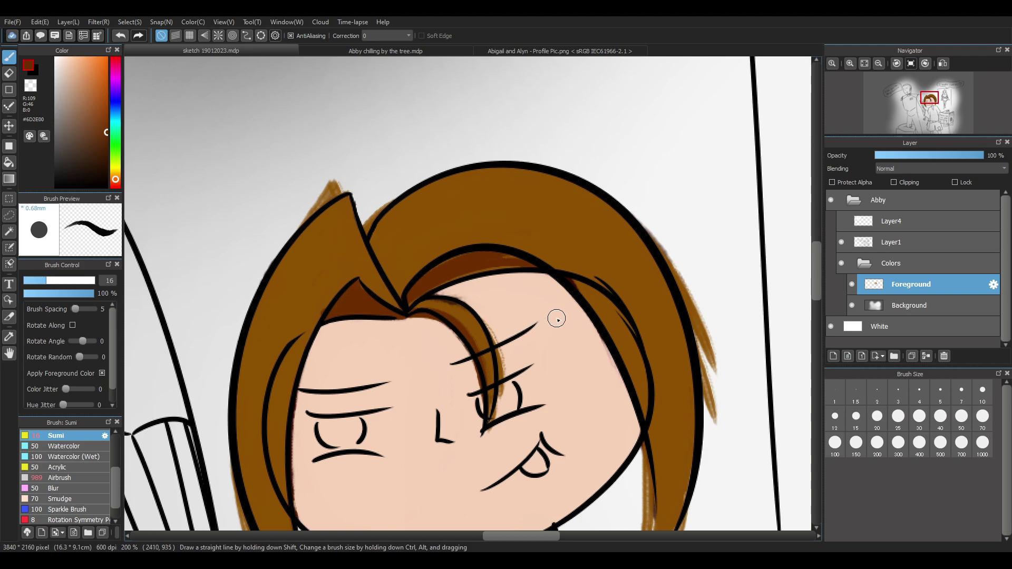
pyautogui.scroll(1, 556, 314)
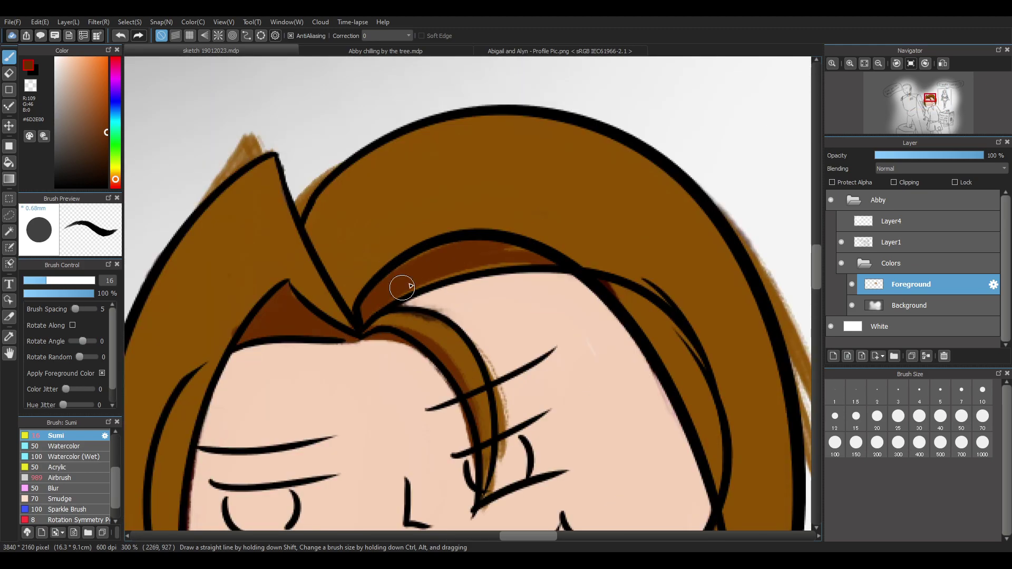
pyautogui.moveTo(355, 328); pyautogui.dragTo(554, 270)
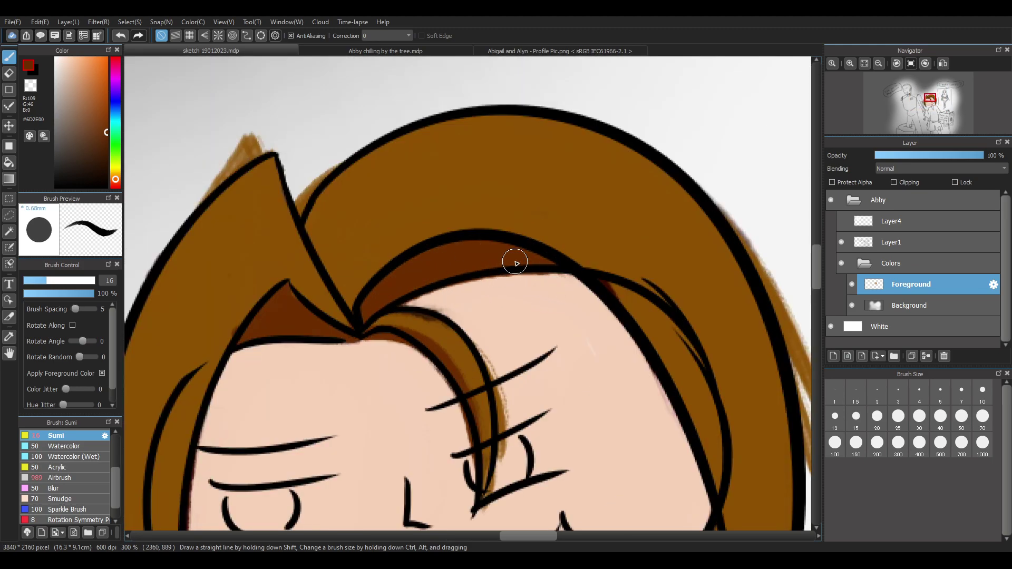
pyautogui.scroll(-5, 515, 263)
pyautogui.scroll(2, 525, 288)
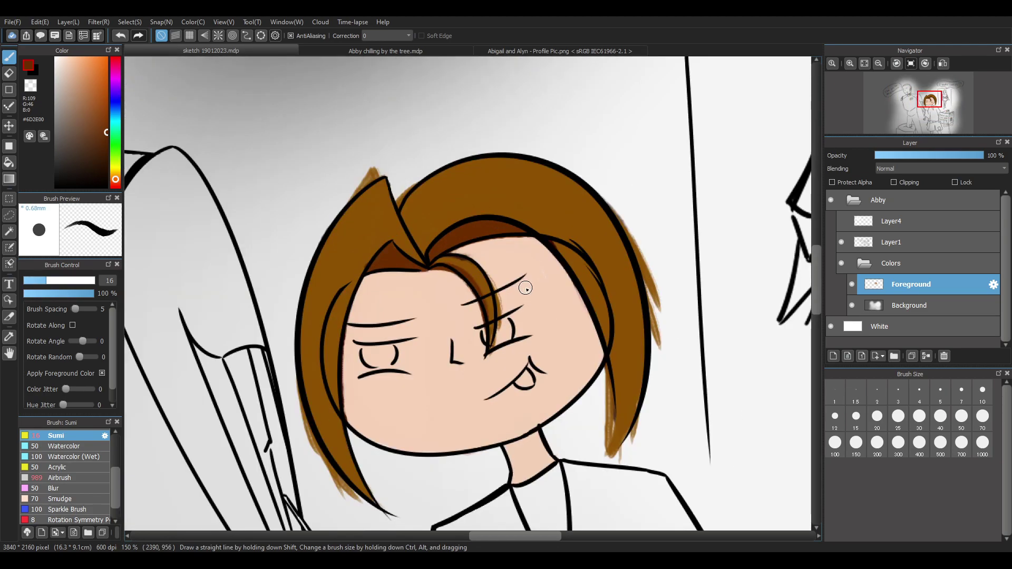
pyautogui.scroll(3, 526, 288)
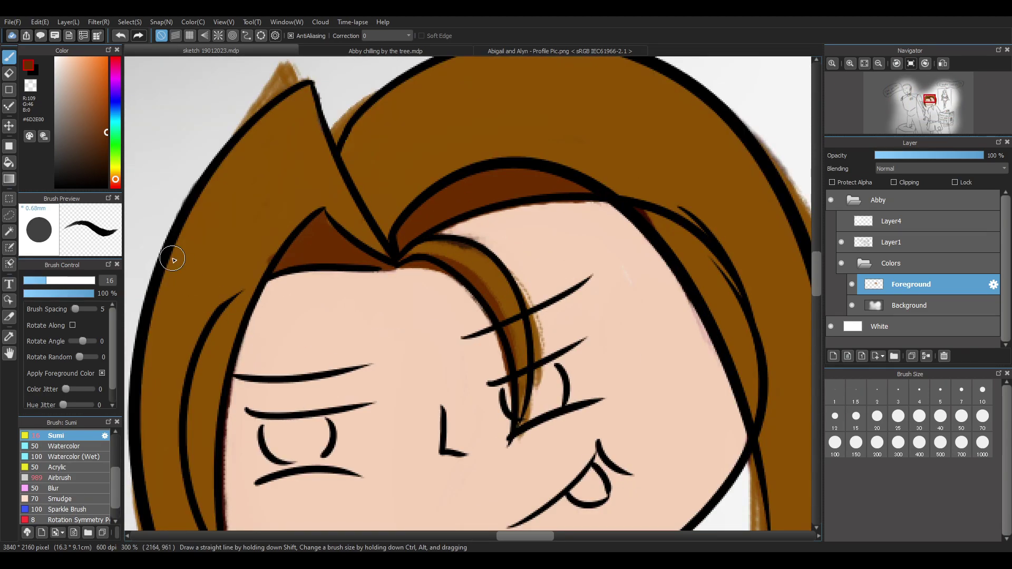
pyautogui.moveTo(409, 239); pyautogui.dragTo(496, 196)
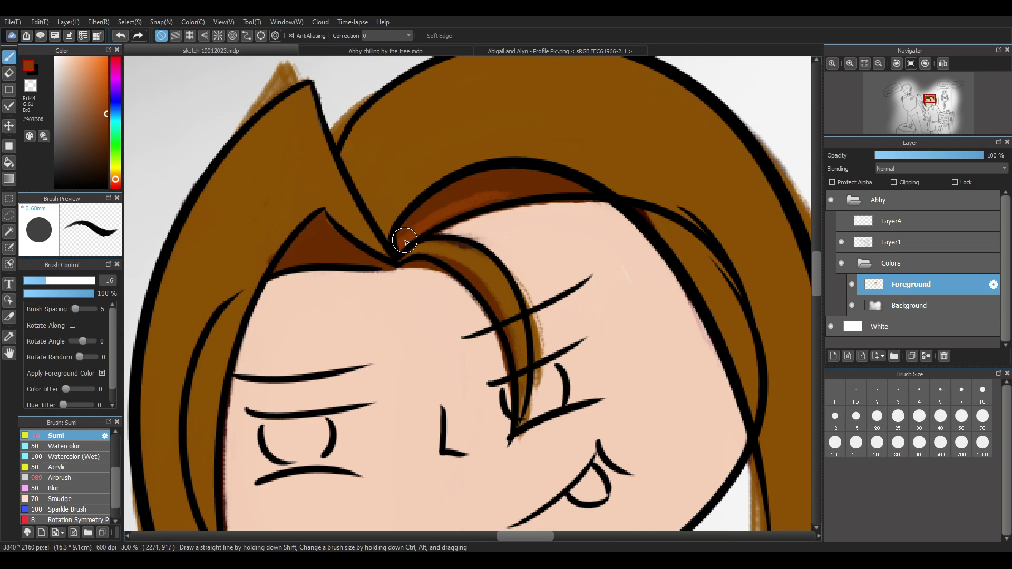
pyautogui.hotkey('ctrl', 'z')
pyautogui.moveTo(391, 240); pyautogui.dragTo(539, 175)
pyautogui.hotkey('ctrl', 'z')
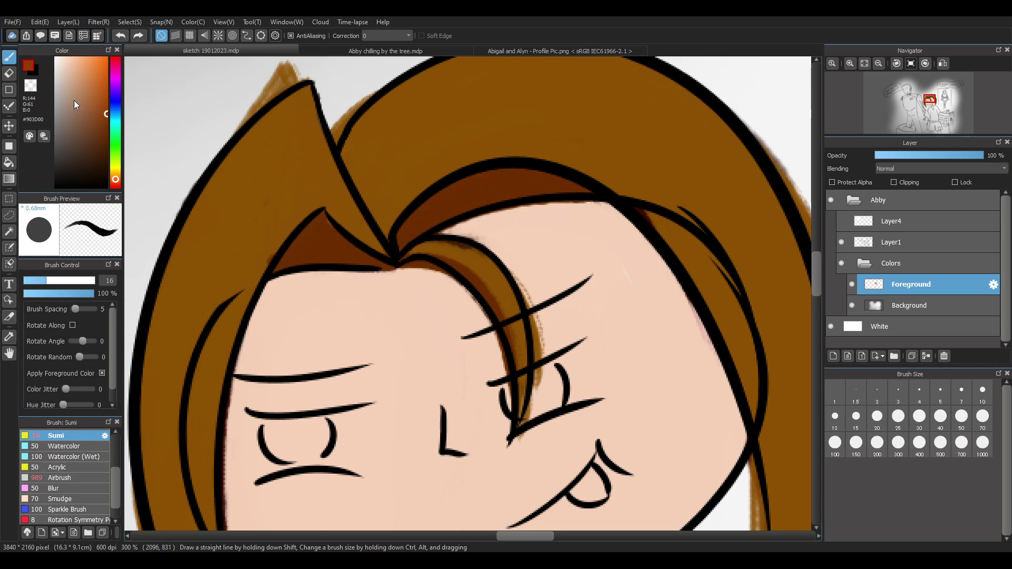
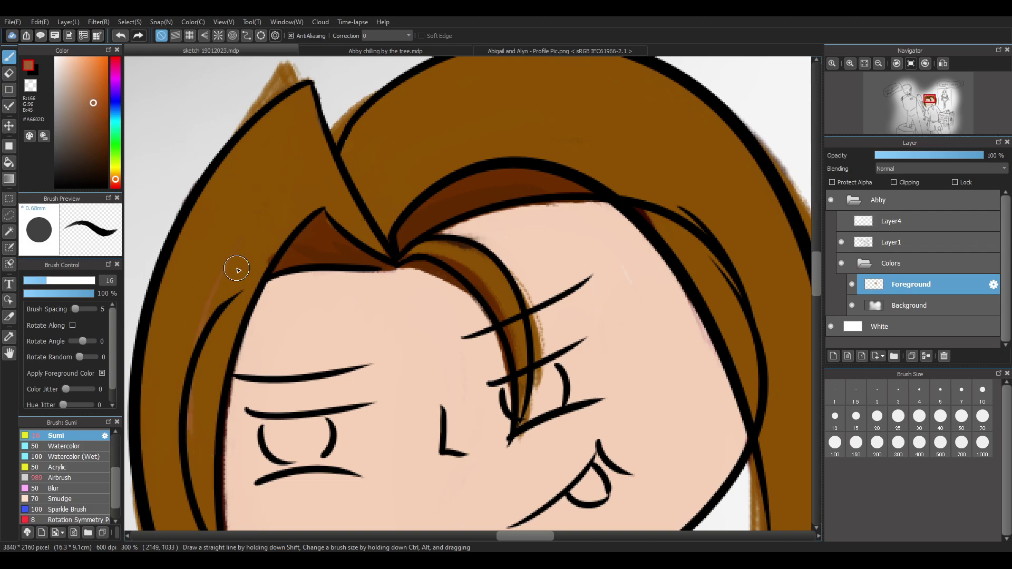
# Brush a lighter reddish-brown #A6602D highlight along the outer edge of the far-side crown, undoing the stray outer wisps
pyautogui.scroll(-5, 500, 159)
pyautogui.scroll(4, 682, 146)
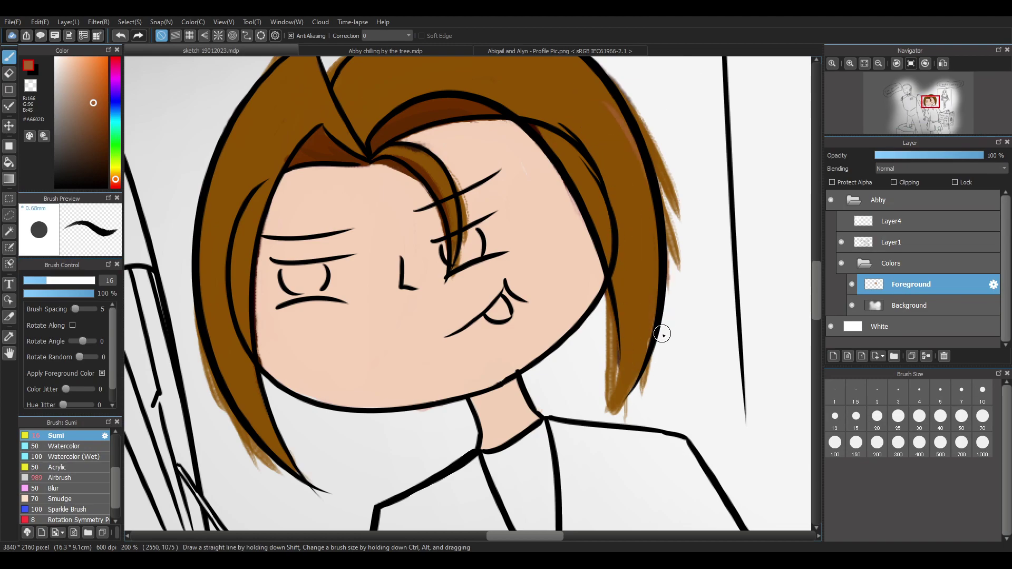
pyautogui.moveTo(817, 275); pyautogui.dragTo(817, 254)
pyautogui.moveTo(490, 195)
pyautogui.mouseDown()
pyautogui.moveTo(584, 256)
pyautogui.moveTo(633, 322)
pyautogui.mouseUp()
pyautogui.hotkey('ctrl', 'z')
pyautogui.moveTo(630, 271); pyautogui.dragTo(704, 422)
pyautogui.hotkey('ctrl', 'z')
pyautogui.moveTo(638, 298); pyautogui.dragTo(682, 470)
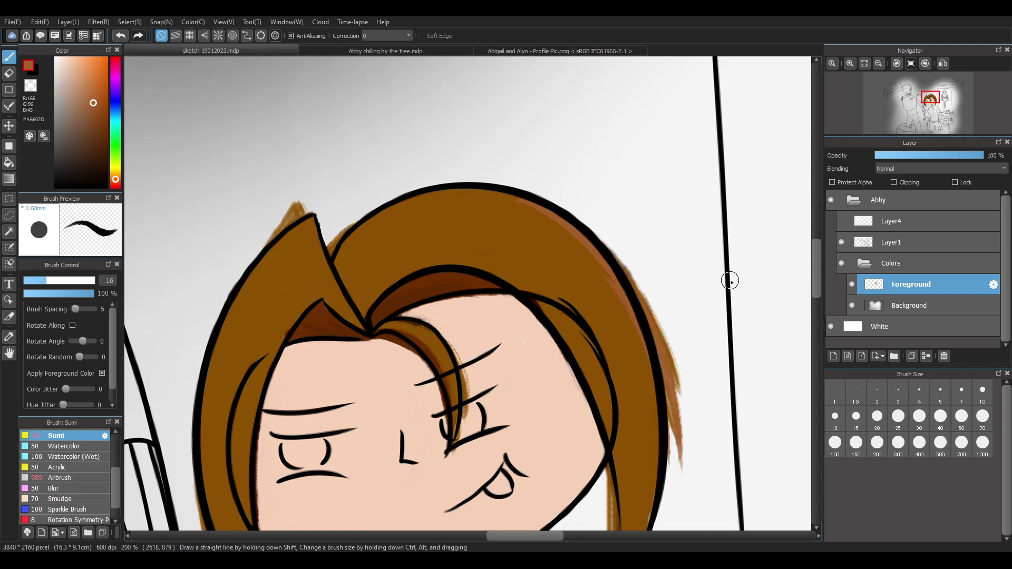
pyautogui.hotkey('ctrl', 'z')
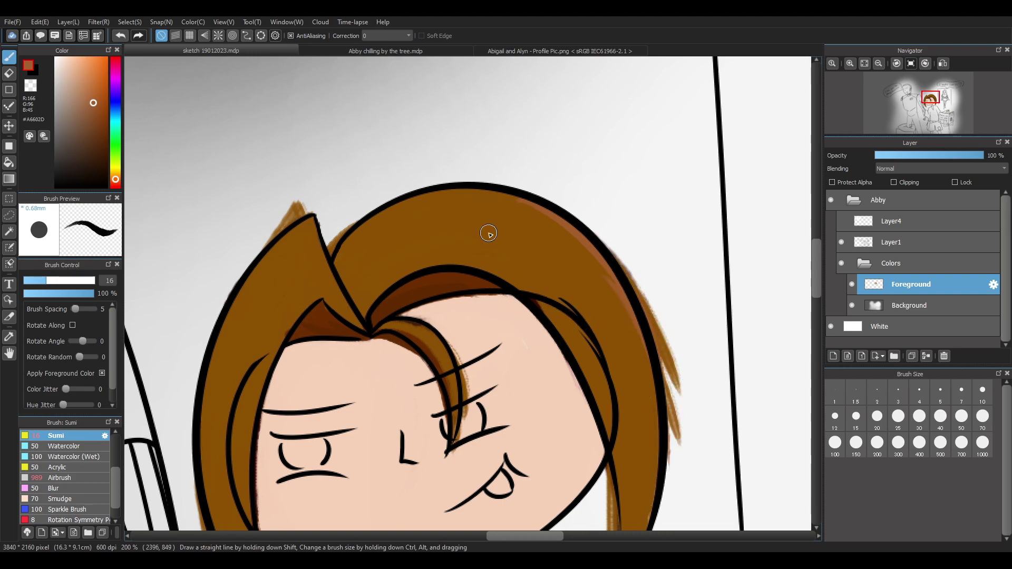
pyautogui.moveTo(356, 247); pyautogui.dragTo(535, 206)
pyautogui.hotkey('ctrl', 'z')
pyautogui.moveTo(395, 221); pyautogui.dragTo(641, 265)
pyautogui.hotkey('ctrl', 'z')
pyautogui.moveTo(417, 229); pyautogui.dragTo(622, 261)
pyautogui.hotkey('ctrl', 'z')
pyautogui.moveTo(390, 215); pyautogui.dragTo(463, 200)
pyautogui.hotkey('ctrl', 'z')
# Lower the brush opacity to 75% and undo the orange-brown streak across the crown
pyautogui.click(78, 294)
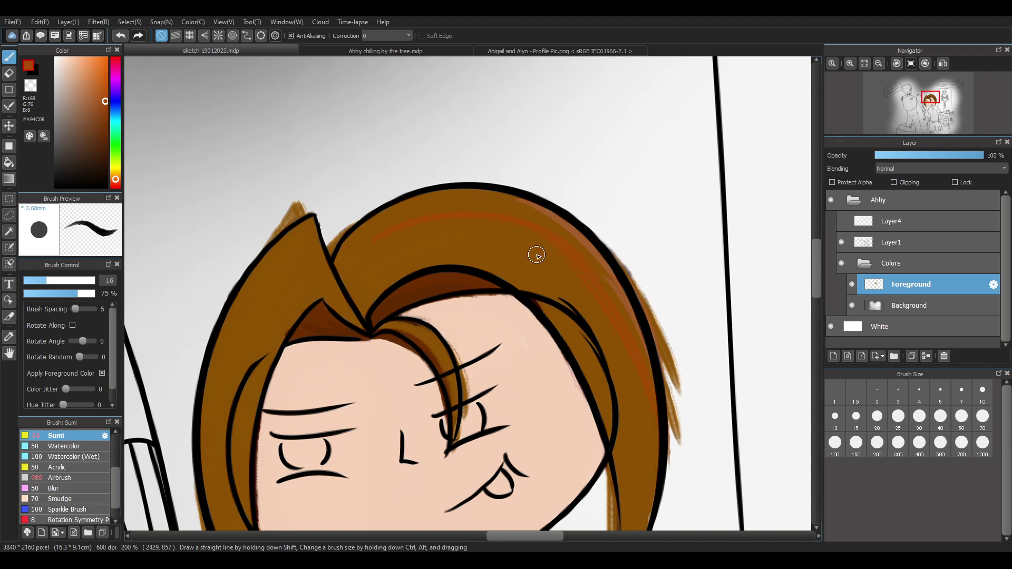
pyautogui.hotkey('ctrl', 'z')
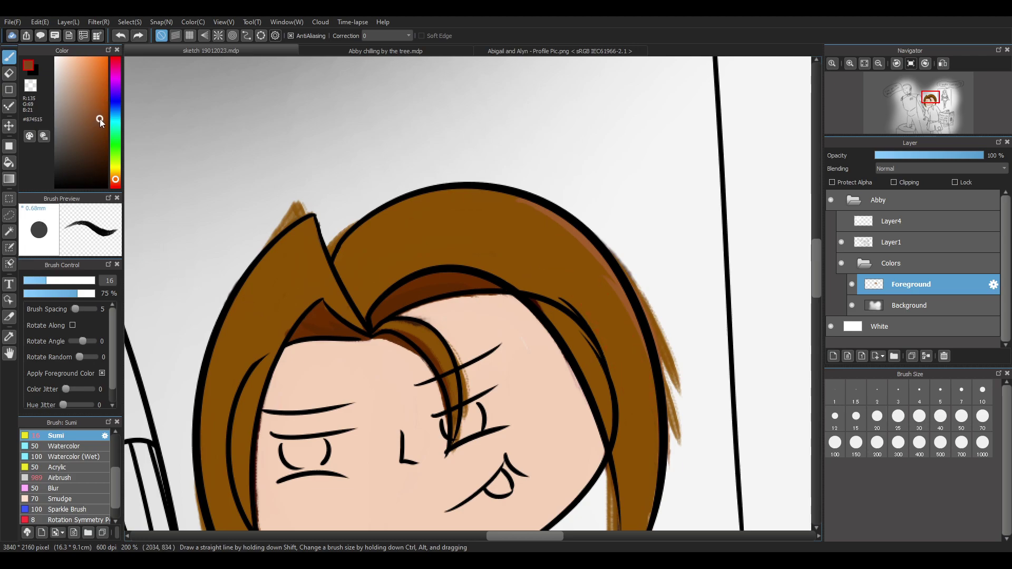
pyautogui.moveTo(506, 215); pyautogui.dragTo(642, 385)
pyautogui.hotkey('ctrl', 'z')
pyautogui.moveTo(533, 218); pyautogui.dragTo(632, 384)
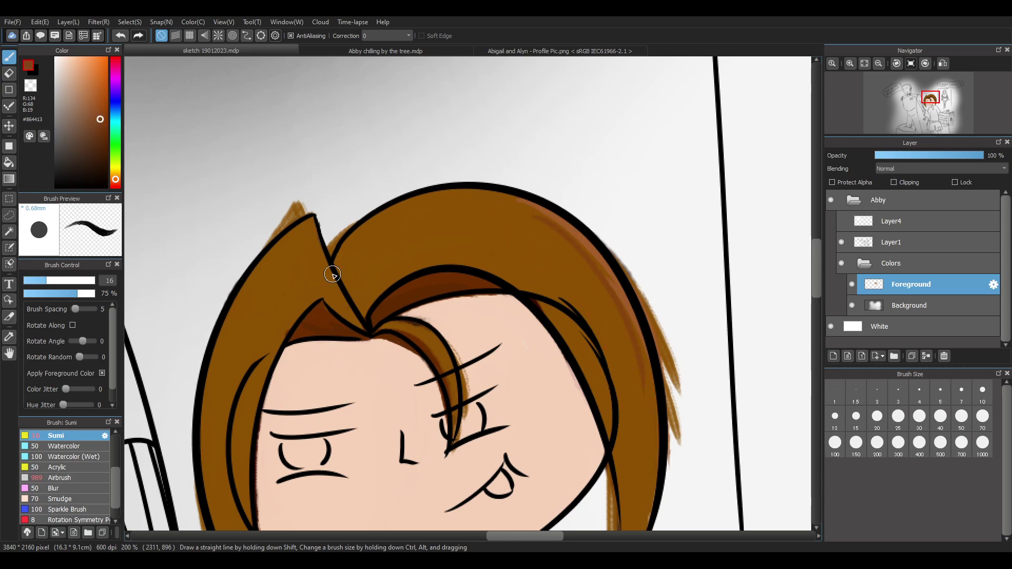
pyautogui.hotkey('ctrl', 'z')
# Pick light brown #B07A52 and paint a long highlight down the far-side hair from the crown to the lower lock
pyautogui.click(82, 98)
pyautogui.moveTo(556, 236); pyautogui.dragTo(657, 422)
pyautogui.hotkey('ctrl', 'z')
pyautogui.moveTo(492, 205)
pyautogui.mouseDown()
pyautogui.moveTo(601, 311)
pyautogui.moveTo(637, 456)
pyautogui.mouseUp()
pyautogui.hotkey('ctrl', 'z')
pyautogui.moveTo(562, 227); pyautogui.dragTo(637, 516)
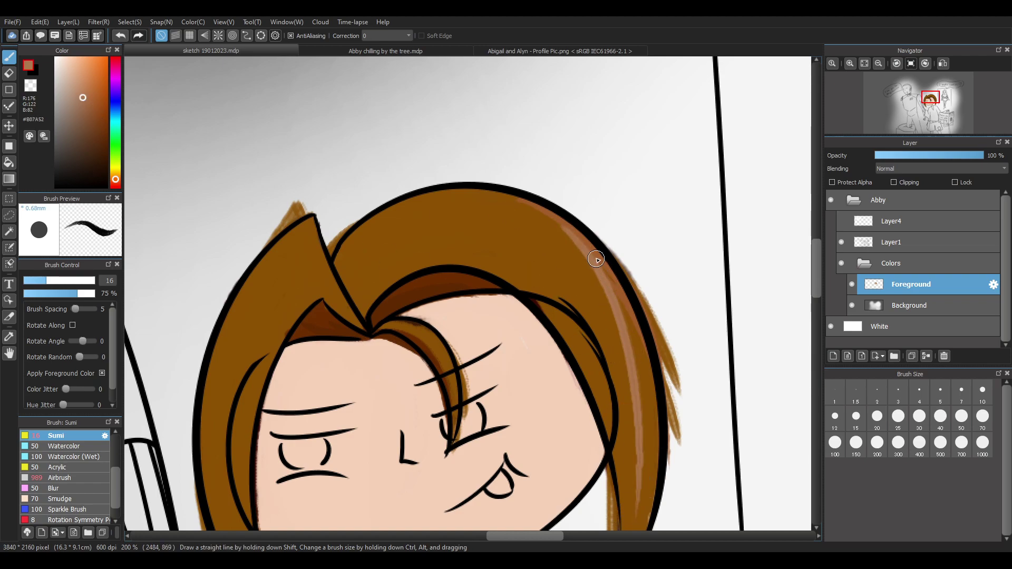
# Undo the last far-side highlight and repaint it as one long stroke following the outer curve of the hair
pyautogui.hotkey('ctrl', 'z')
pyautogui.moveTo(593, 254); pyautogui.dragTo(653, 547)
pyautogui.hotkey('ctrl', 'z')
pyautogui.moveTo(590, 257); pyautogui.dragTo(647, 496)
# Add light brown #B07A52 streaks from the crown down the far-side hair to the lower lock tip, undoing the misplaced ones
pyautogui.moveTo(816, 271)
pyautogui.mouseDown()
pyautogui.moveTo(815, 311)
pyautogui.moveTo(815, 280)
pyautogui.mouseUp()
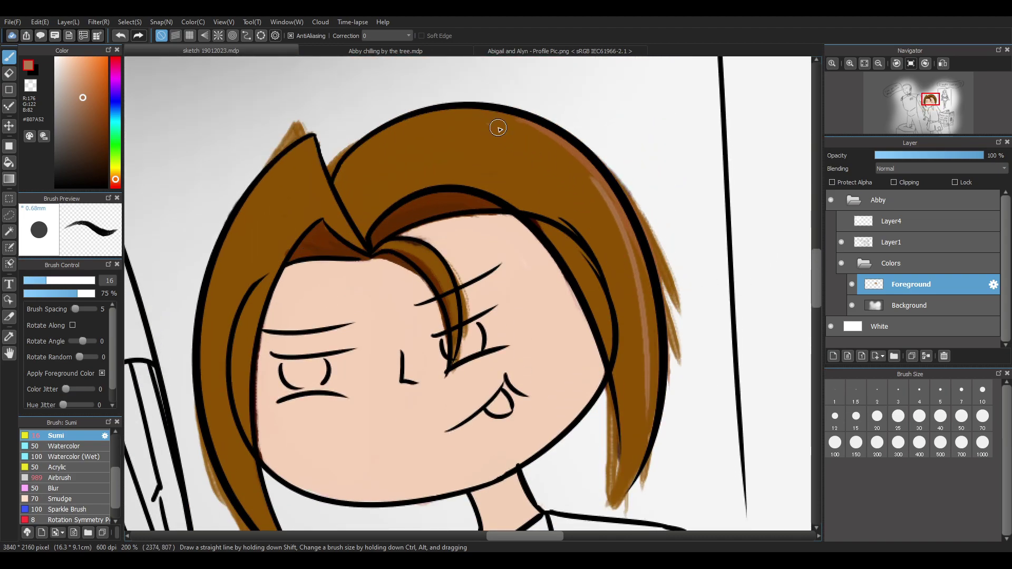
pyautogui.moveTo(490, 125); pyautogui.dragTo(642, 440)
pyautogui.moveTo(557, 152); pyautogui.dragTo(657, 352)
pyautogui.hotkey('ctrl', 'z')
pyautogui.moveTo(495, 112); pyautogui.dragTo(653, 370)
pyautogui.hotkey('ctrl', 'z')
pyautogui.moveTo(561, 149); pyautogui.dragTo(642, 306)
pyautogui.moveTo(641, 263); pyautogui.dragTo(623, 488)
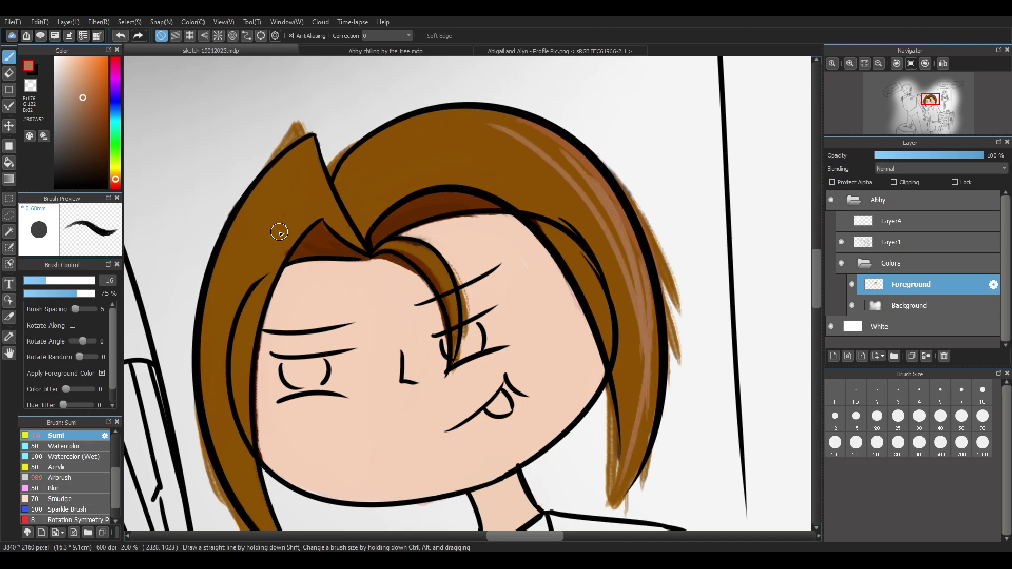
# Pick orange-brown #B87748, undo the last streak and paint fresh highlight strands along the outer edge of the far-side crown
pyautogui.click(87, 93)
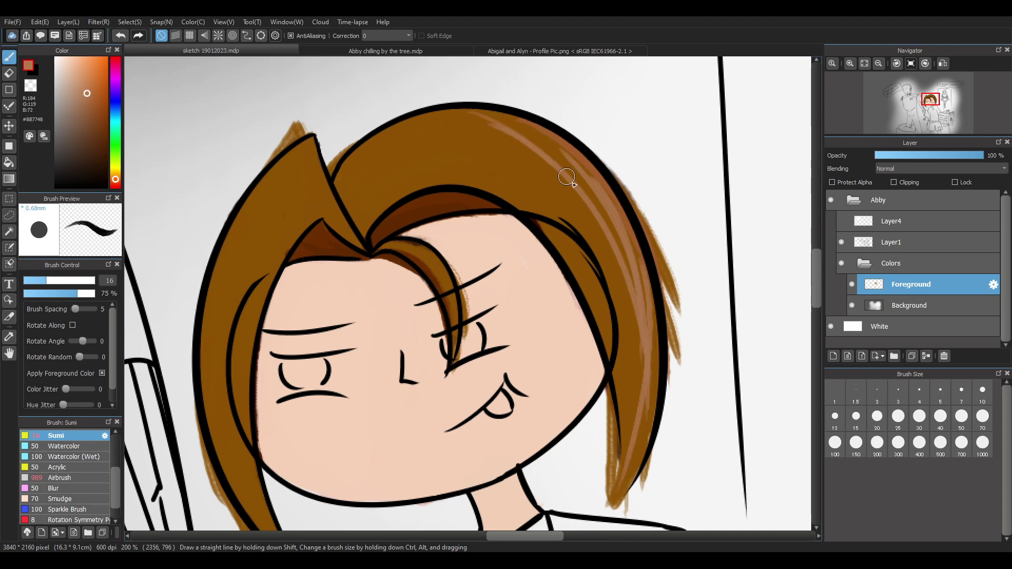
pyautogui.hotkey('ctrl', 'z')
pyautogui.moveTo(506, 117)
pyautogui.mouseDown()
pyautogui.moveTo(638, 253)
pyautogui.moveTo(658, 290)
pyautogui.mouseUp()
pyautogui.hotkey('ctrl', 'z')
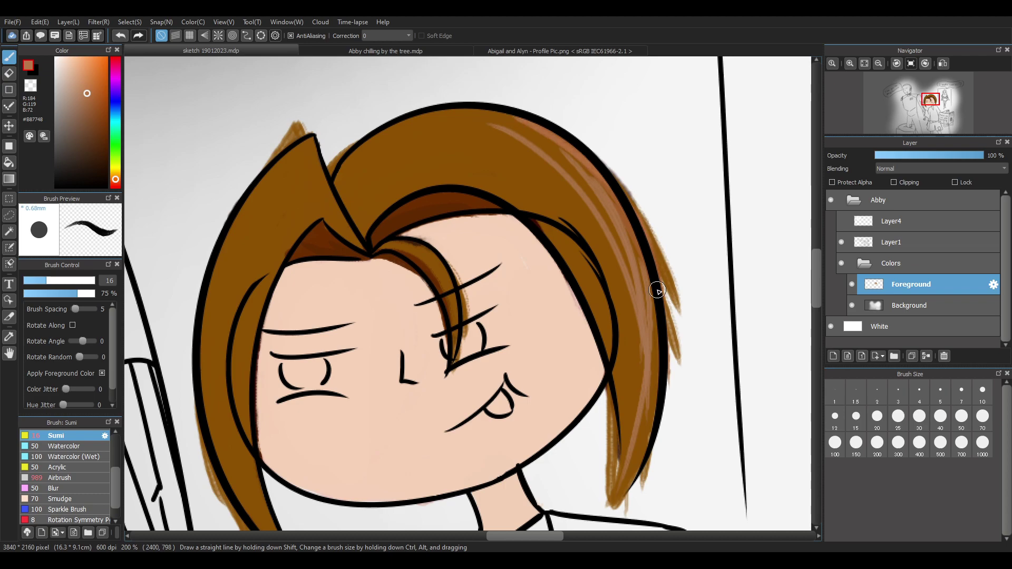
pyautogui.moveTo(546, 129); pyautogui.dragTo(655, 370)
pyautogui.moveTo(528, 133); pyautogui.dragTo(628, 259)
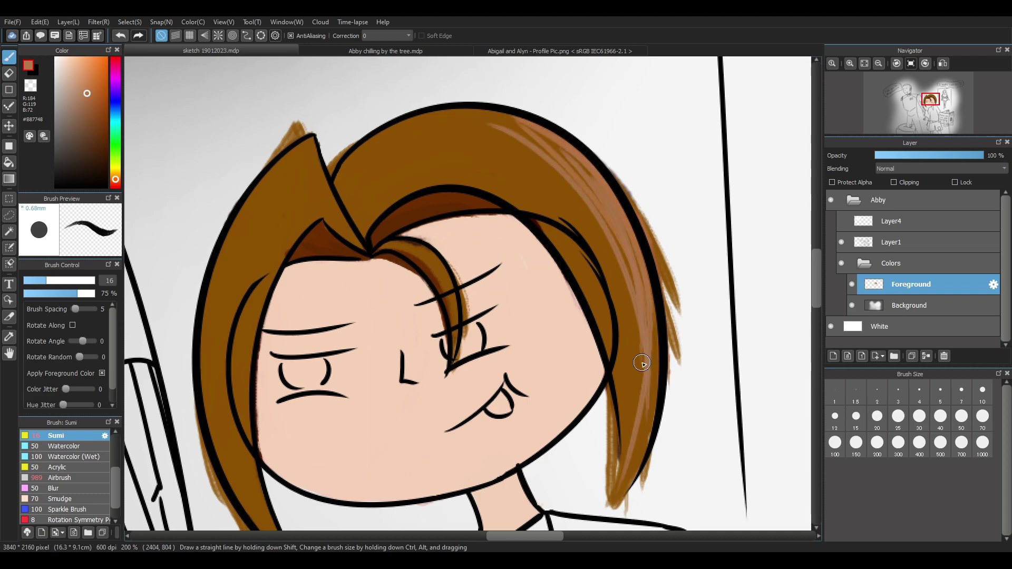
# Paint a thin #B87748 highlight along the parting edge of the pointed near-side tuft, undoing the badly shaped strokes
pyautogui.moveTo(308, 143); pyautogui.dragTo(399, 294)
pyautogui.hotkey('ctrl', 'z')
pyautogui.moveTo(362, 241); pyautogui.dragTo(294, 105)
pyautogui.hotkey('ctrl', 'z')
pyautogui.moveTo(357, 238); pyautogui.dragTo(305, 80)
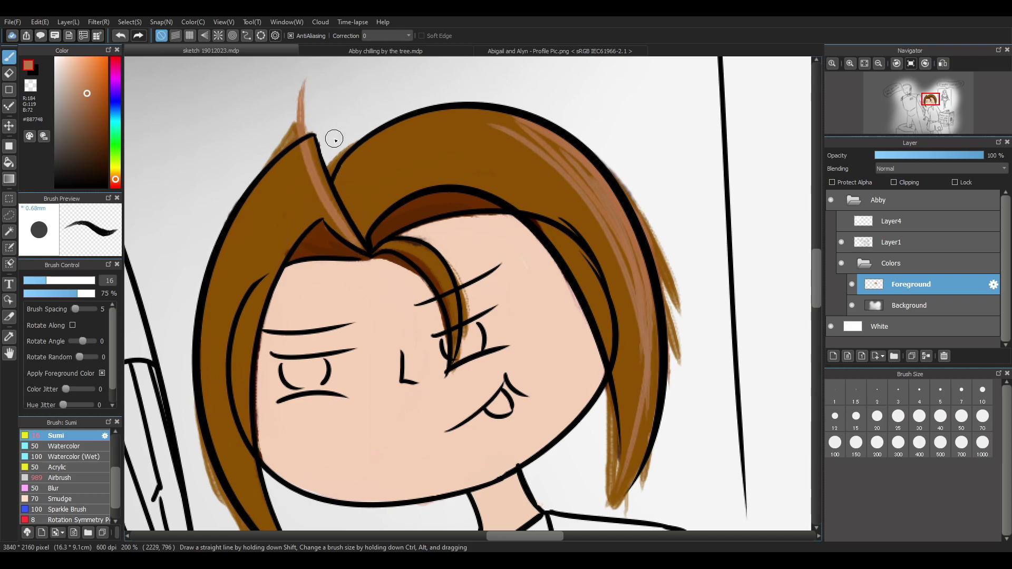
pyautogui.hotkey('ctrl', 'z')
pyautogui.moveTo(363, 244); pyautogui.dragTo(300, 103)
pyautogui.press('e')
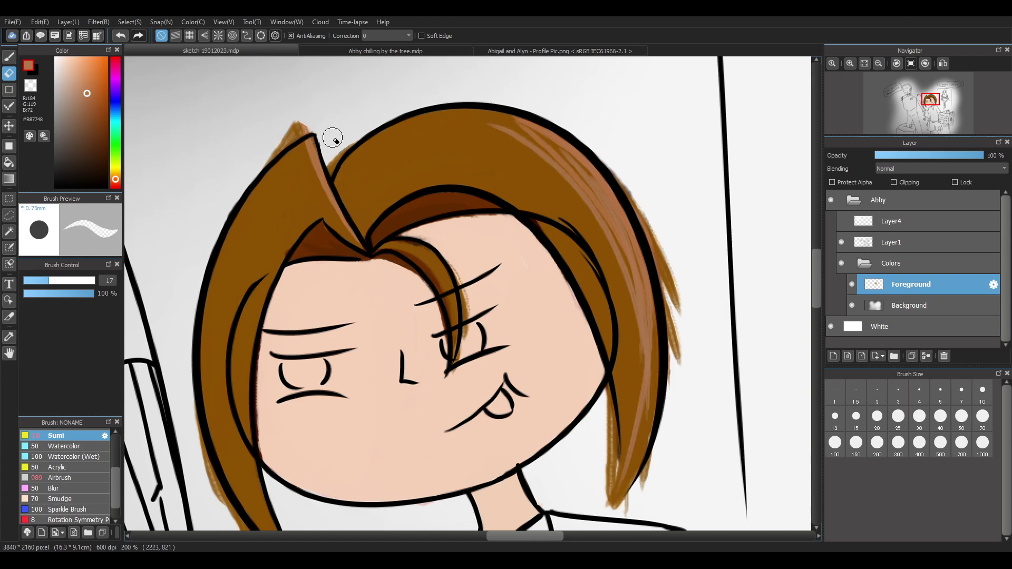
pyautogui.press('b')
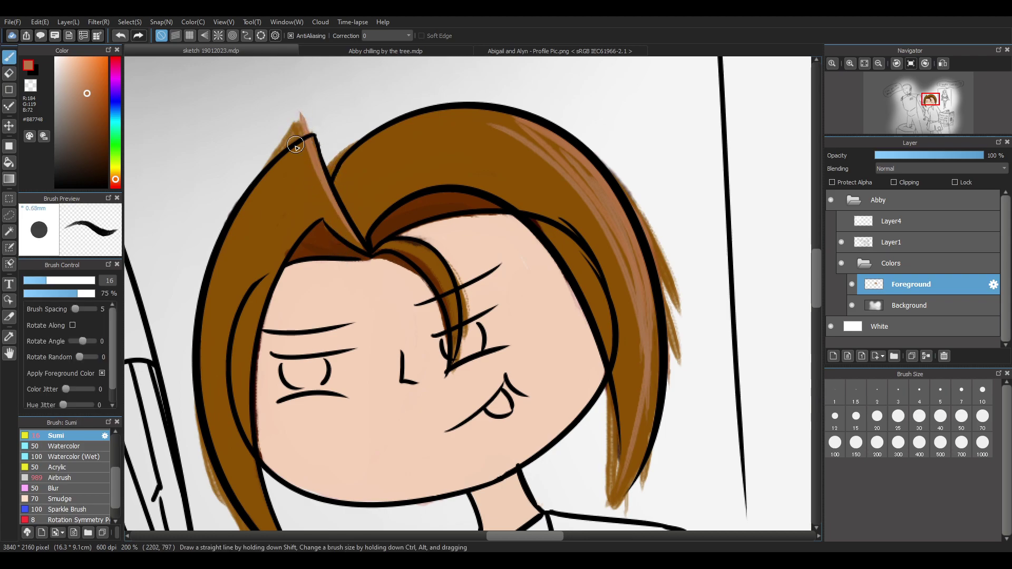
pyautogui.hotkey('ctrl', 'z')
pyautogui.hotkey('ctrl', 'y')
# Try black Sumi brush scribbles across the near side of the face and undo them
pyautogui.scroll(-5, 422, 138)
pyautogui.scroll(3, 483, 197)
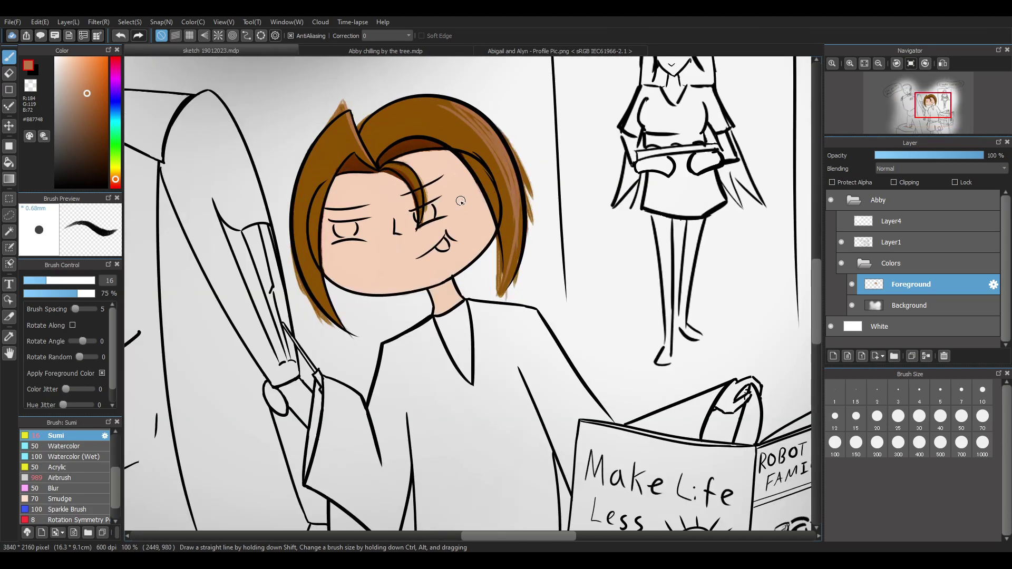
pyautogui.scroll(1, 460, 201)
pyautogui.click(56, 186)
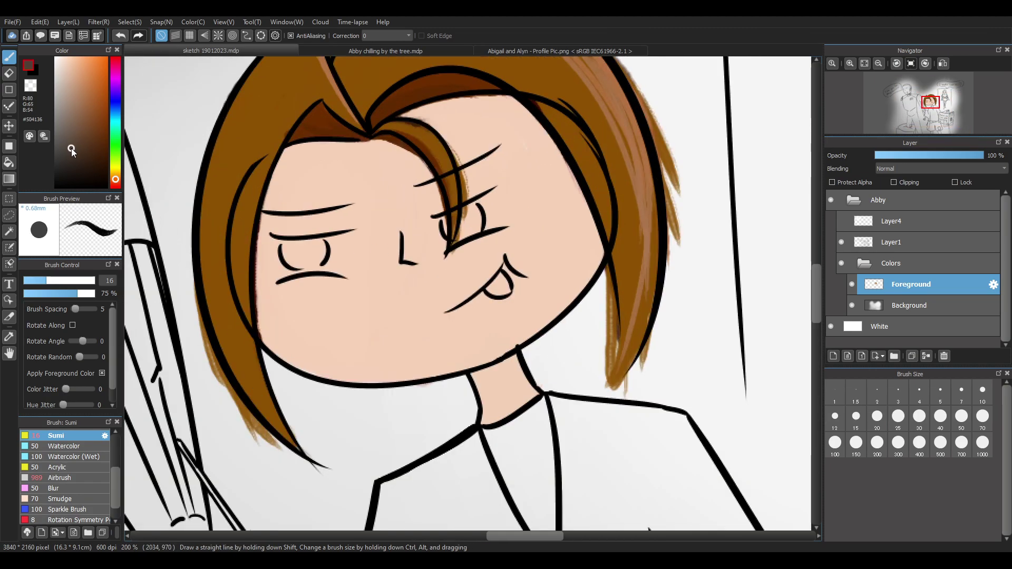
pyautogui.moveTo(328, 148); pyautogui.dragTo(235, 248)
pyautogui.moveTo(298, 179)
pyautogui.mouseDown()
pyautogui.moveTo(273, 292)
pyautogui.moveTo(458, 295)
pyautogui.mouseUp()
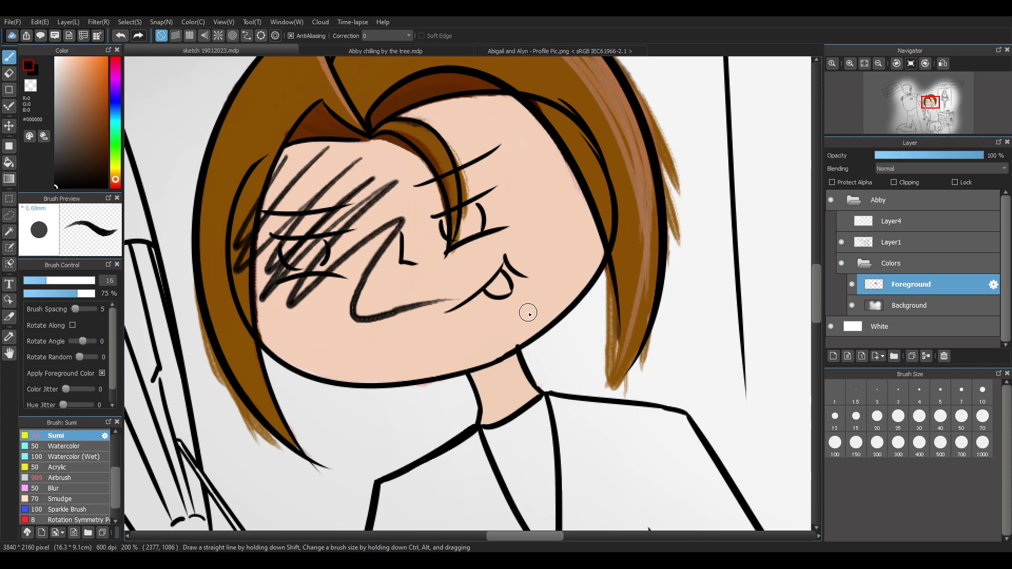
pyautogui.hotkey('ctrl', 'z')
# Try shading the face with the black Airbrush at size 989, undo it and reduce the size to 13.6
pyautogui.moveTo(54, 284); pyautogui.dragTo(86, 282)
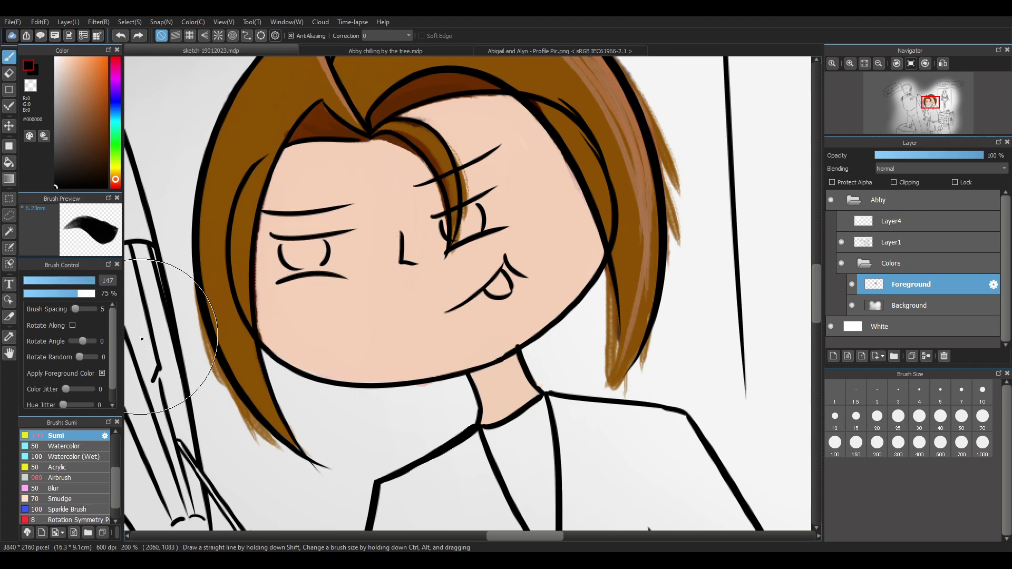
pyautogui.click(77, 467)
pyautogui.click(60, 477)
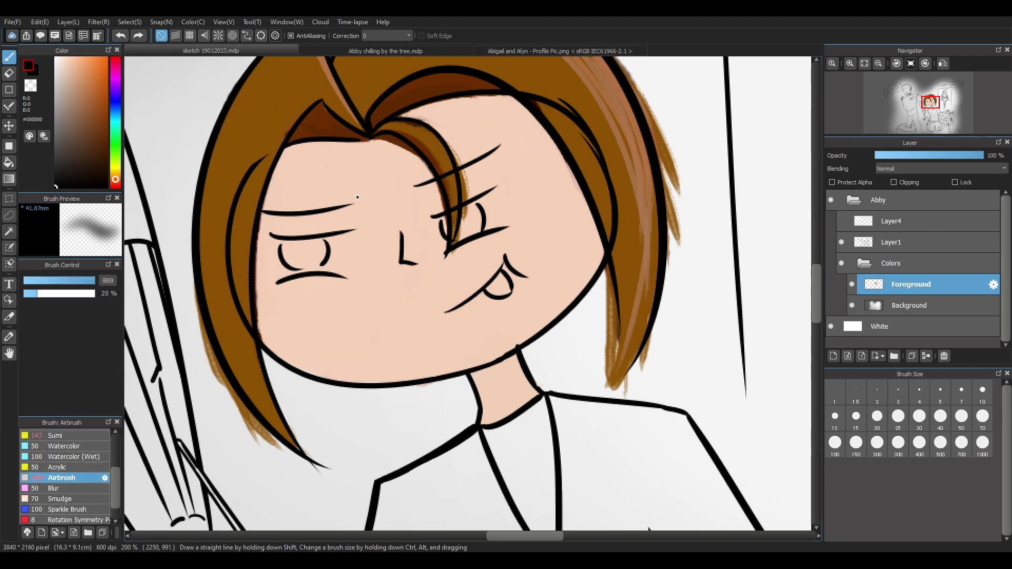
pyautogui.moveTo(296, 169); pyautogui.dragTo(314, 214)
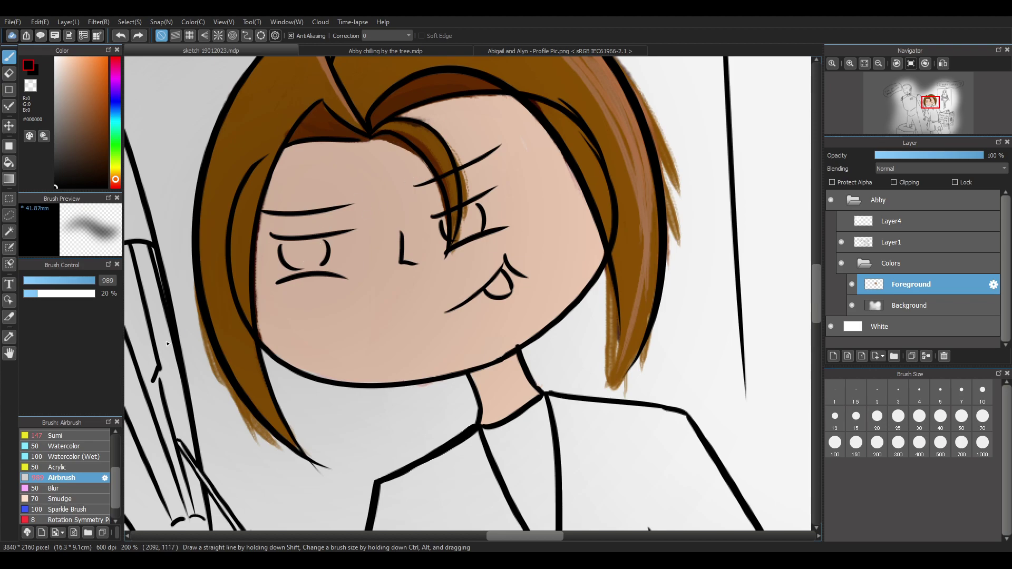
pyautogui.click(42, 281)
pyautogui.hotkey('ctrl', 'z')
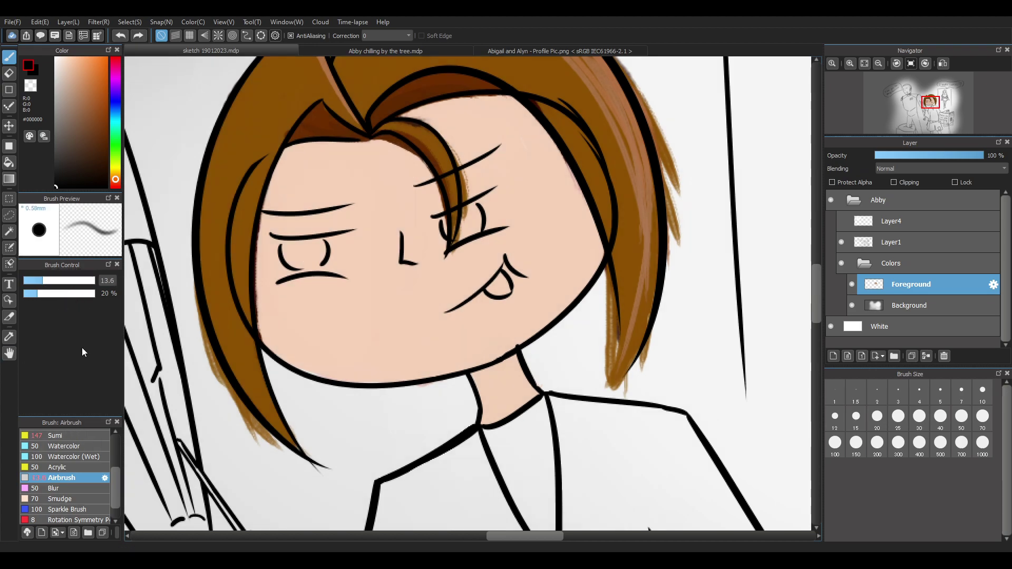
# Try black Airbrush strokes over the face, enlarging the brush to size 114 for a band across the eyes, and undo them
pyautogui.scroll(-2, 273, 185)
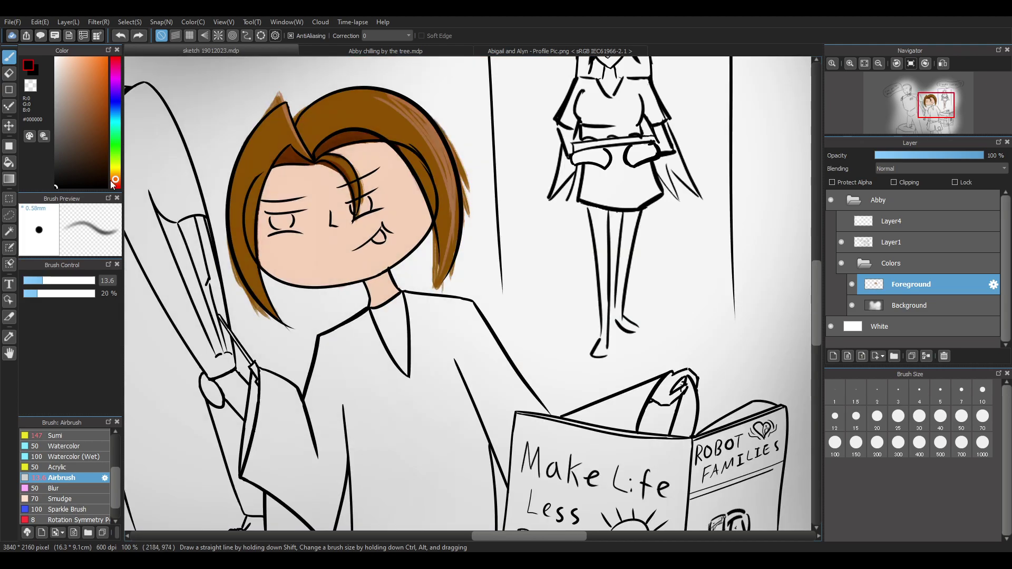
pyautogui.moveTo(281, 178); pyautogui.dragTo(268, 224)
pyautogui.hotkey('ctrl', 'z')
pyautogui.moveTo(59, 281); pyautogui.dragTo(89, 281)
pyautogui.moveTo(266, 182)
pyautogui.mouseDown()
pyautogui.moveTo(279, 190)
pyautogui.moveTo(274, 222)
pyautogui.moveTo(364, 186)
pyautogui.moveTo(411, 203)
pyautogui.moveTo(316, 211)
pyautogui.moveTo(331, 205)
pyautogui.moveTo(415, 269)
pyautogui.mouseUp()
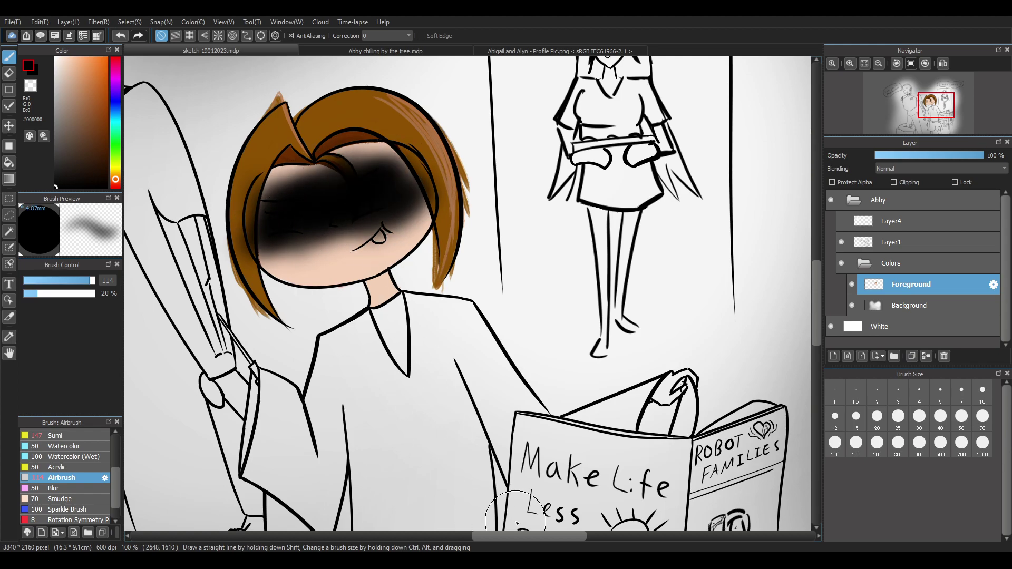
pyautogui.hotkey('ctrl', 'z')
pyautogui.hotkey('ctrl', 'z')
pyautogui.hotkey('ctrl', 'z')
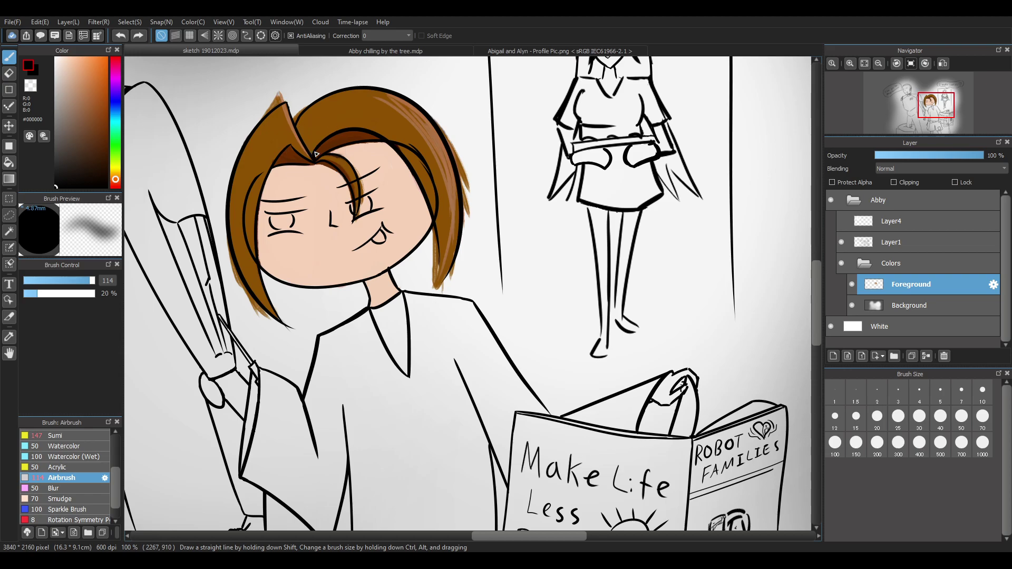
pyautogui.scroll(-3, 315, 154)
pyautogui.scroll(5, 426, 197)
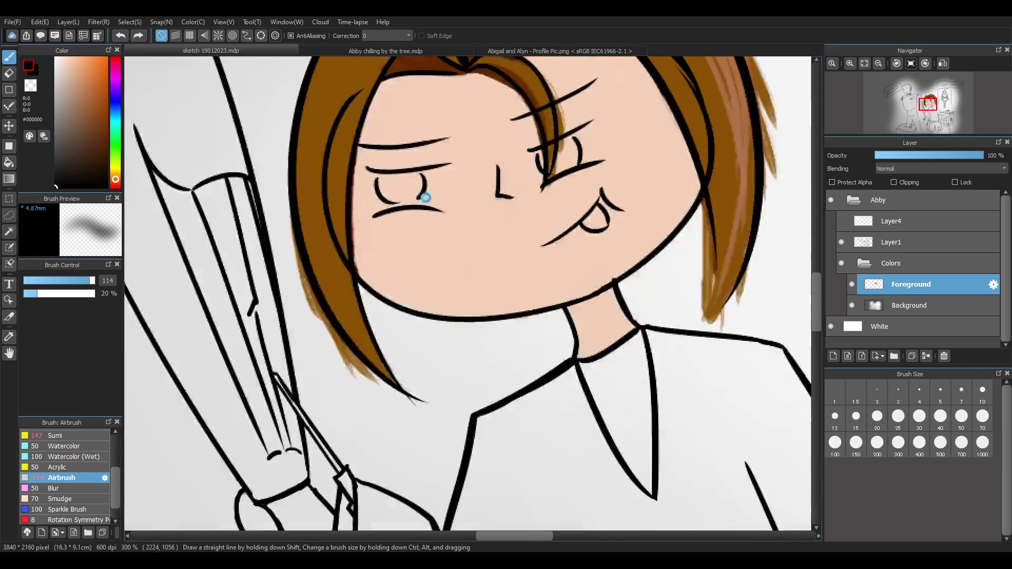
pyautogui.scroll(-2, 426, 197)
pyautogui.scroll(1, 516, 188)
pyautogui.scroll(-2, 369, 311)
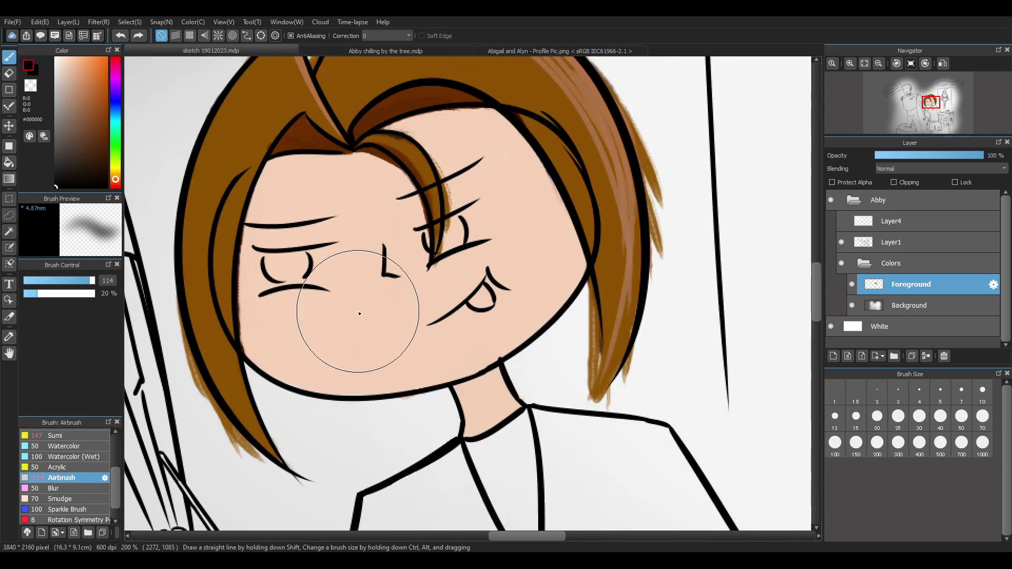
pyautogui.scroll(2, 373, 305)
pyautogui.scroll(-2, 316, 293)
pyautogui.scroll(3, 316, 294)
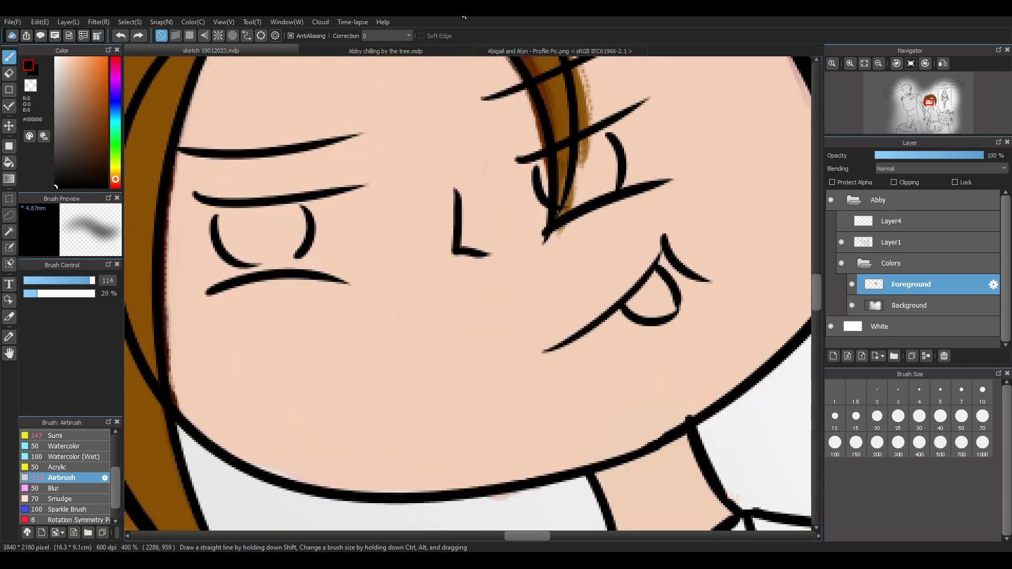
# Sample green #2C8B0A from the girl's eye in the profile picture reference and return to the sketch
pyautogui.click(513, 50)
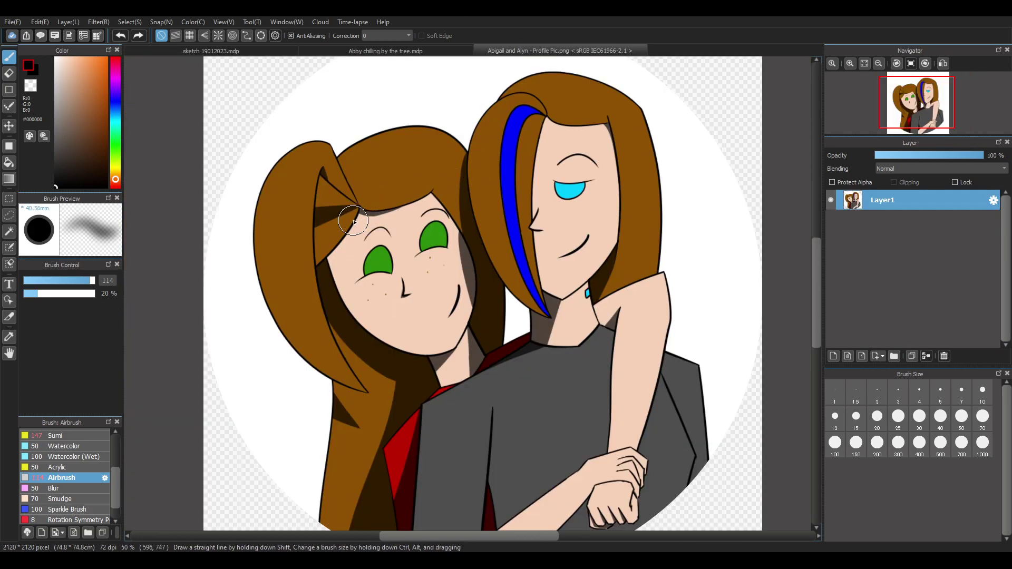
pyautogui.click(238, 52)
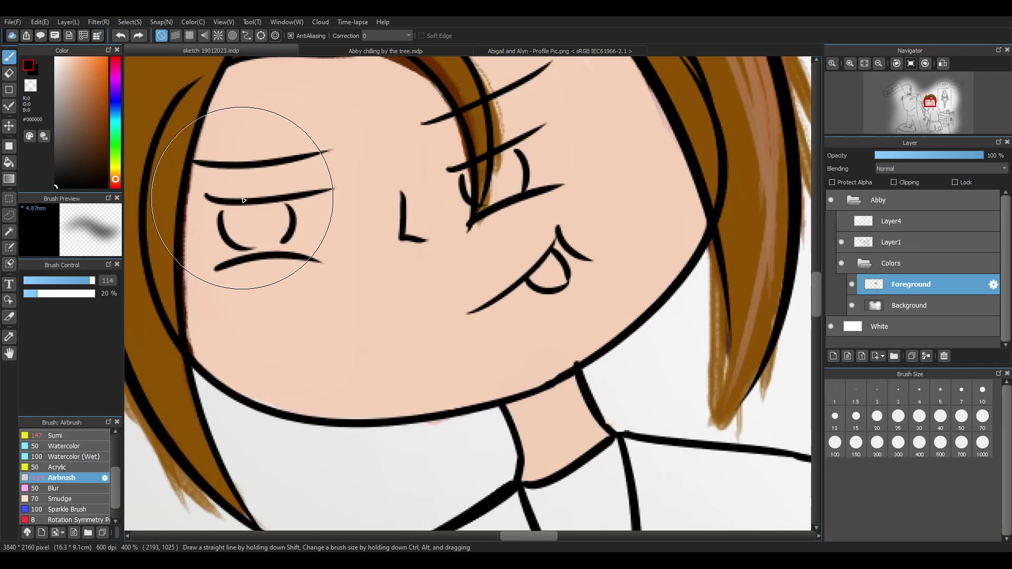
pyautogui.click(9, 337)
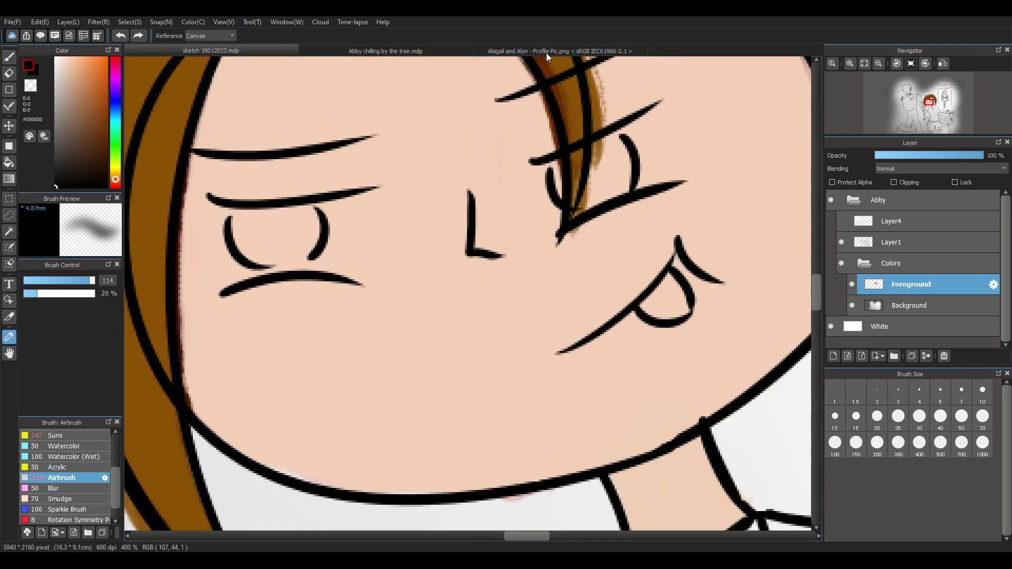
pyautogui.click(546, 53)
pyautogui.click(384, 255)
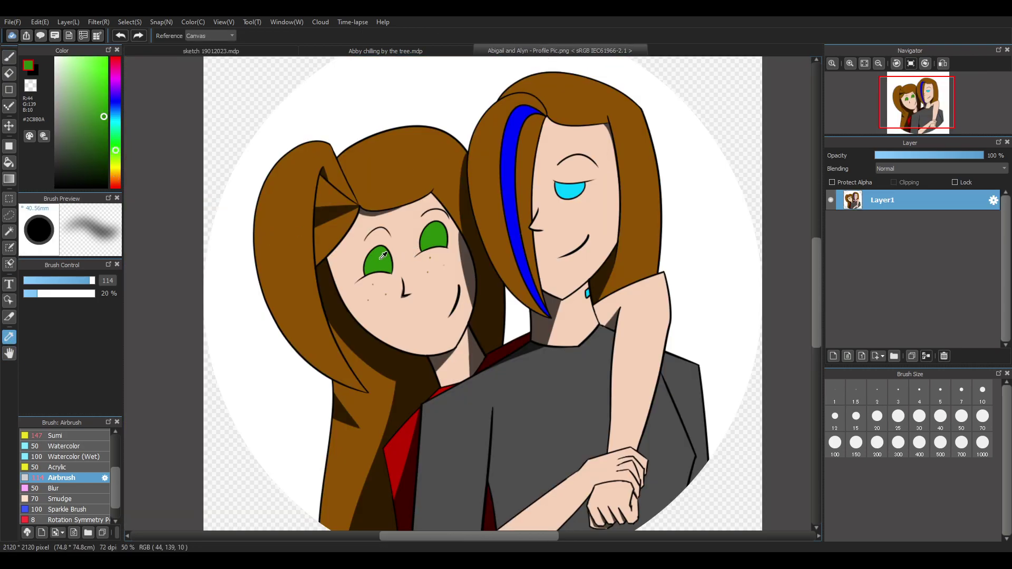
pyautogui.click(243, 51)
# Fill the near-side eye with green using the Pencil at size 18, undoing the thin first stroke
pyautogui.scroll(2, 231, 211)
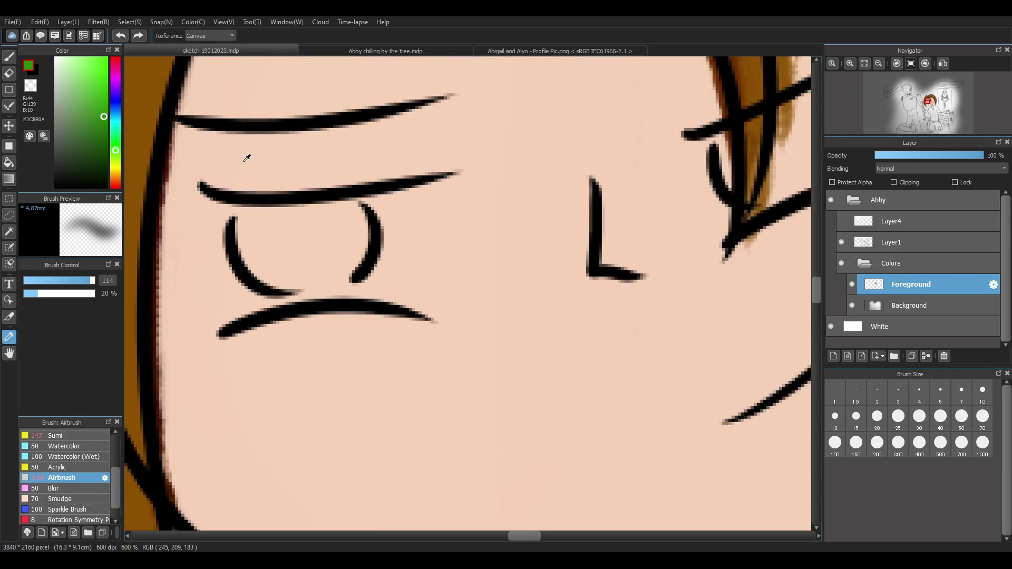
pyautogui.scroll(3, 118, 433)
pyautogui.click(82, 434)
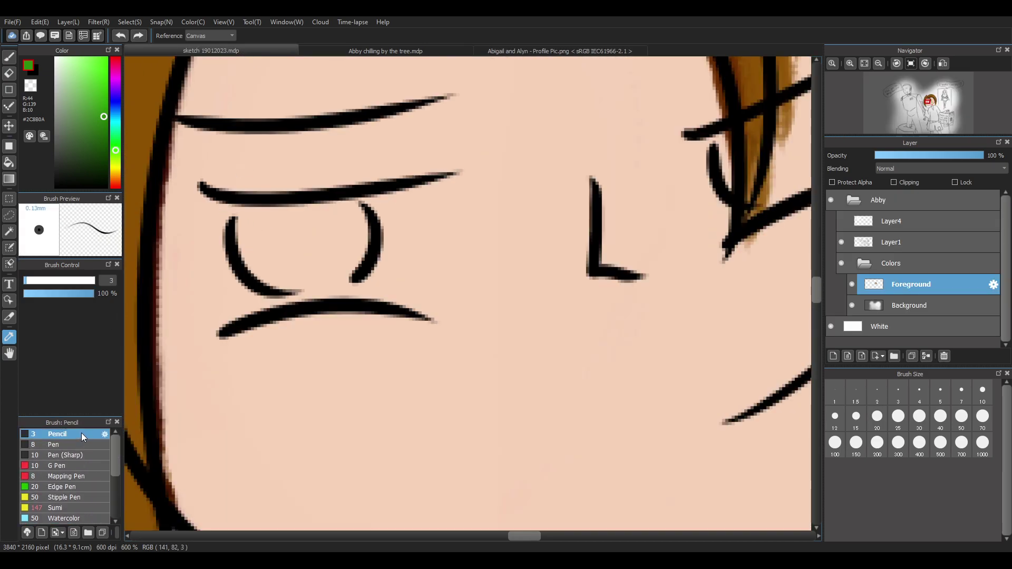
pyautogui.press('b')
pyautogui.moveTo(265, 217)
pyautogui.mouseDown()
pyautogui.moveTo(271, 238)
pyautogui.moveTo(260, 226)
pyautogui.moveTo(239, 267)
pyautogui.mouseUp()
pyautogui.hotkey('ctrl', 'z')
pyautogui.moveTo(30, 284); pyautogui.dragTo(49, 282)
pyautogui.moveTo(269, 242)
pyautogui.mouseDown()
pyautogui.moveTo(278, 271)
pyautogui.moveTo(308, 278)
pyautogui.moveTo(342, 254)
pyautogui.mouseUp()
# Colour the far-side eye green on both sides of the hair strand, switching from the Pencil to the size 8 Pen
pyautogui.scroll(-4, 405, 225)
pyautogui.scroll(4, 526, 204)
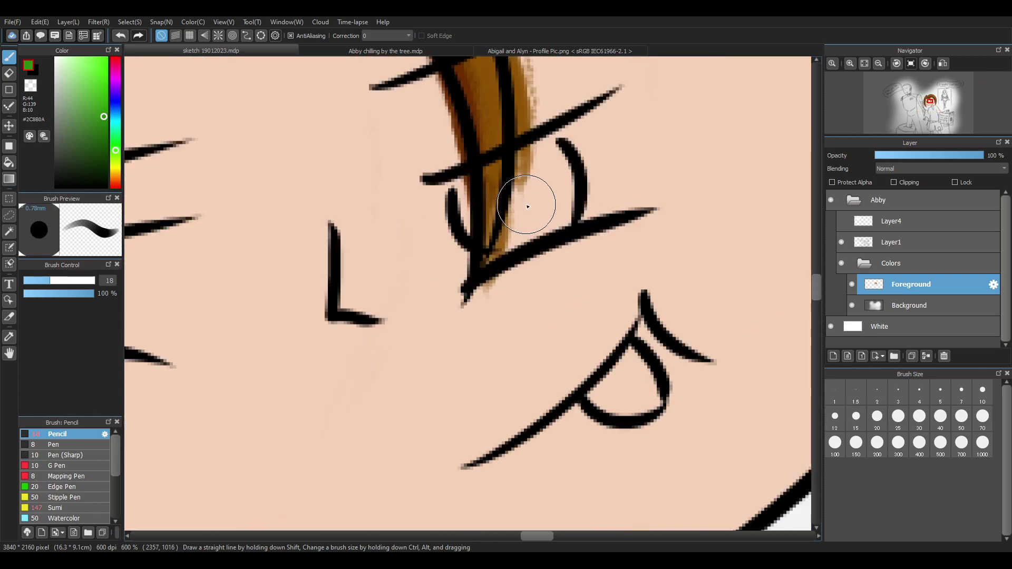
pyautogui.moveTo(462, 185); pyautogui.dragTo(465, 216)
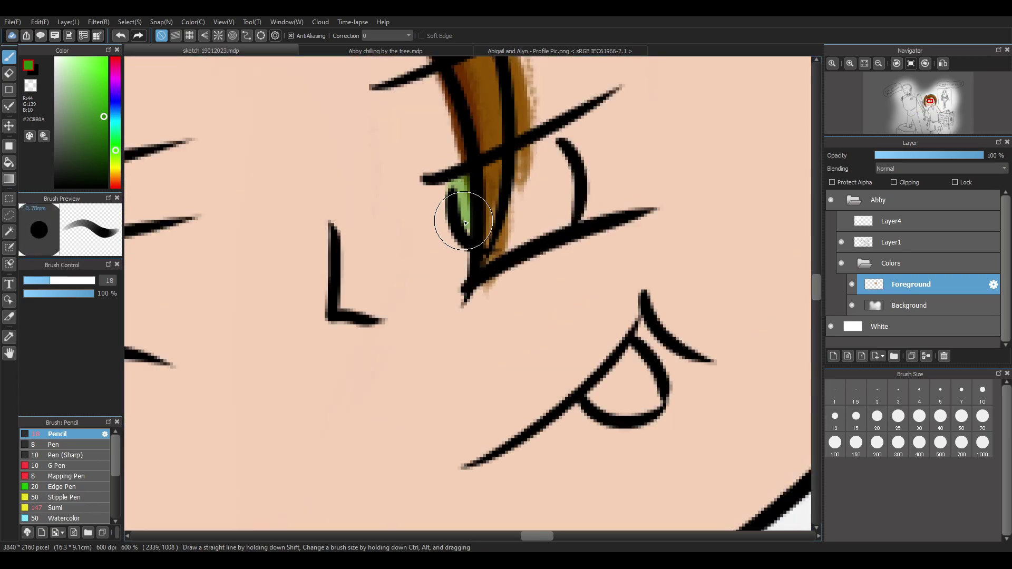
pyautogui.hotkey('ctrl', 'z')
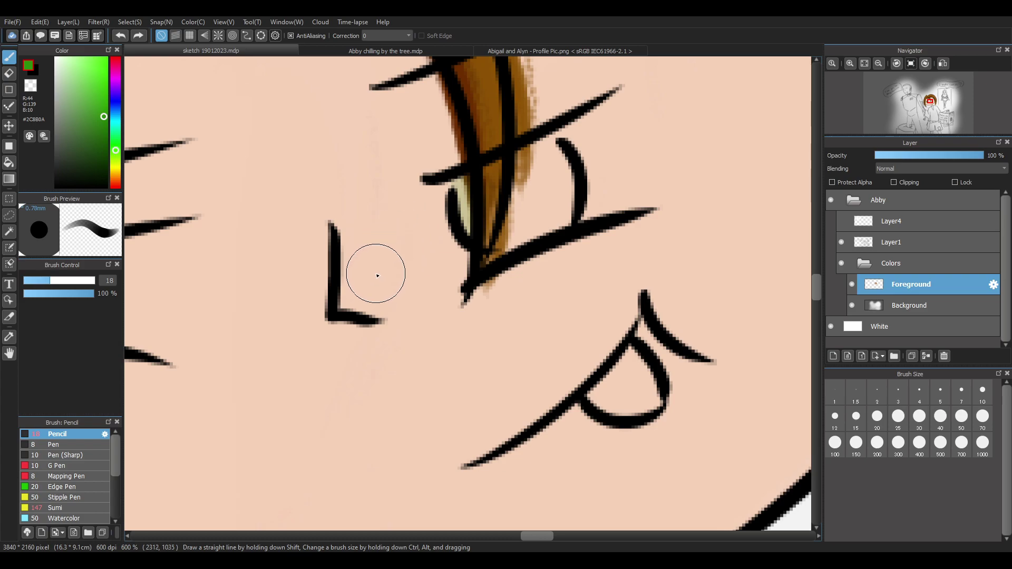
pyautogui.moveTo(452, 192); pyautogui.dragTo(464, 226)
pyautogui.click(56, 444)
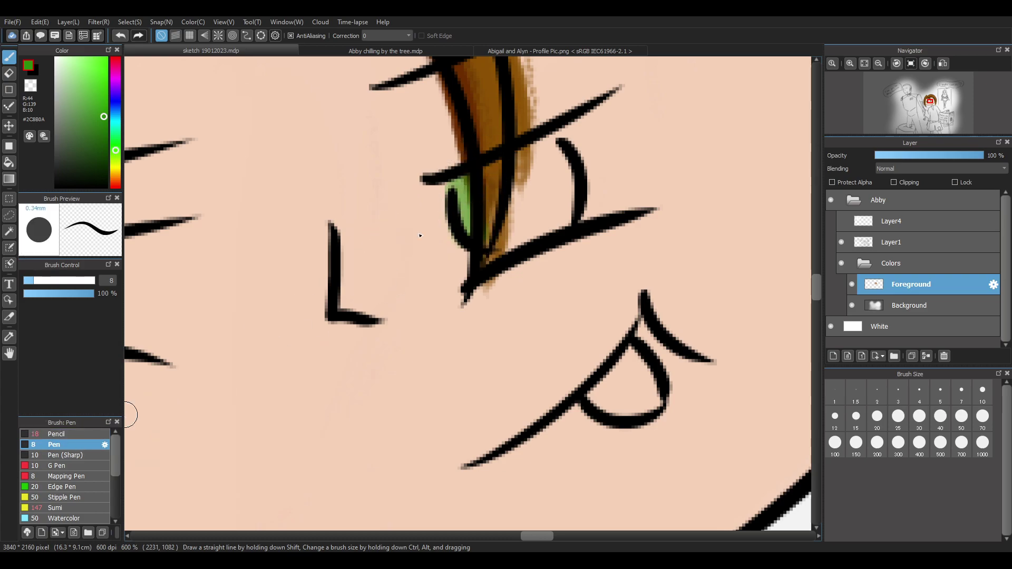
pyautogui.moveTo(535, 154)
pyautogui.mouseDown()
pyautogui.moveTo(528, 196)
pyautogui.moveTo(548, 153)
pyautogui.moveTo(548, 179)
pyautogui.moveTo(531, 156)
pyautogui.moveTo(520, 197)
pyautogui.moveTo(552, 148)
pyautogui.moveTo(566, 168)
pyautogui.moveTo(556, 223)
pyautogui.moveTo(552, 152)
pyautogui.mouseUp()
pyautogui.moveTo(505, 247); pyautogui.dragTo(567, 221)
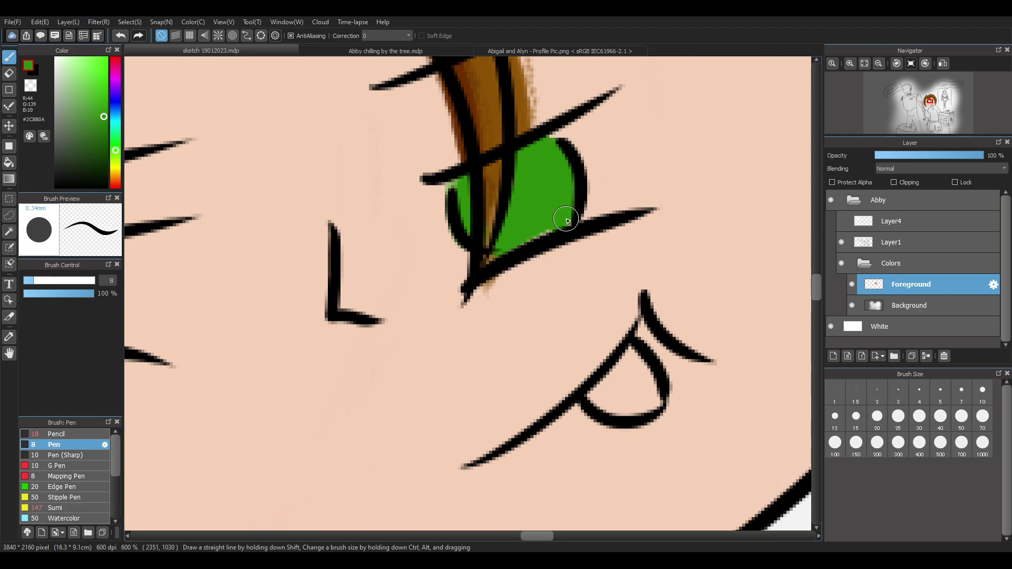
# Undo the erasing above the near-side eye and repaint its iris solid green with the Pen
pyautogui.scroll(-5, 593, 202)
pyautogui.scroll(5, 374, 222)
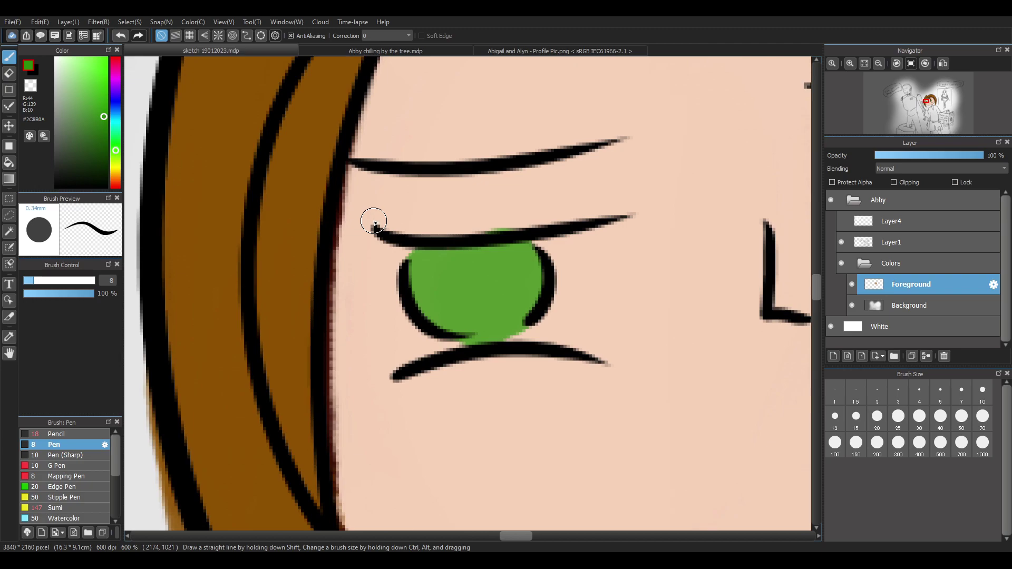
pyautogui.press('e')
pyautogui.moveTo(488, 229); pyautogui.dragTo(507, 223)
pyautogui.hotkey('ctrl', 'z')
pyautogui.press('b')
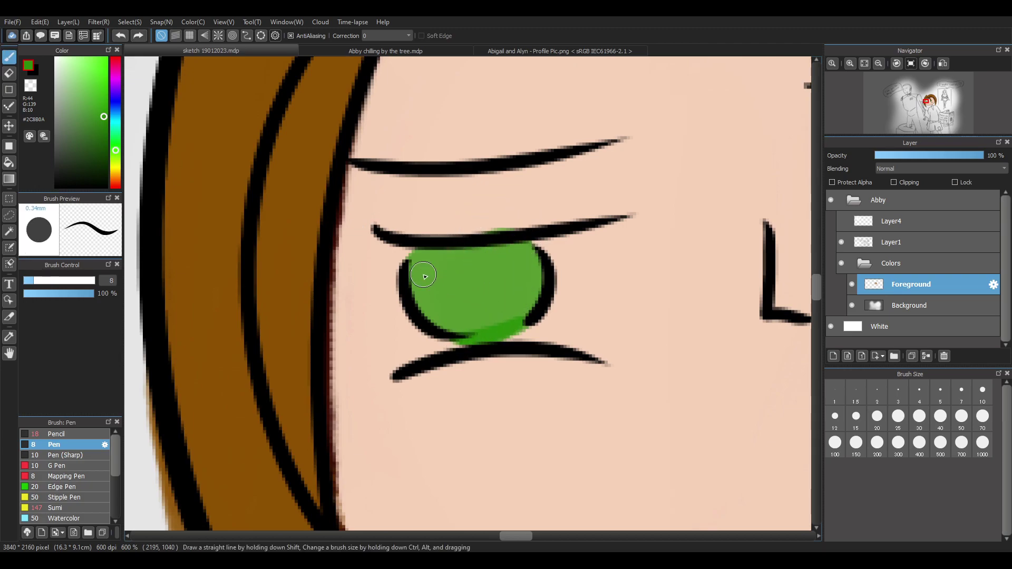
pyautogui.moveTo(417, 298)
pyautogui.mouseDown()
pyautogui.moveTo(422, 259)
pyautogui.moveTo(531, 251)
pyautogui.moveTo(536, 279)
pyautogui.moveTo(515, 312)
pyautogui.moveTo(512, 273)
pyautogui.moveTo(465, 315)
pyautogui.moveTo(456, 278)
pyautogui.mouseUp()
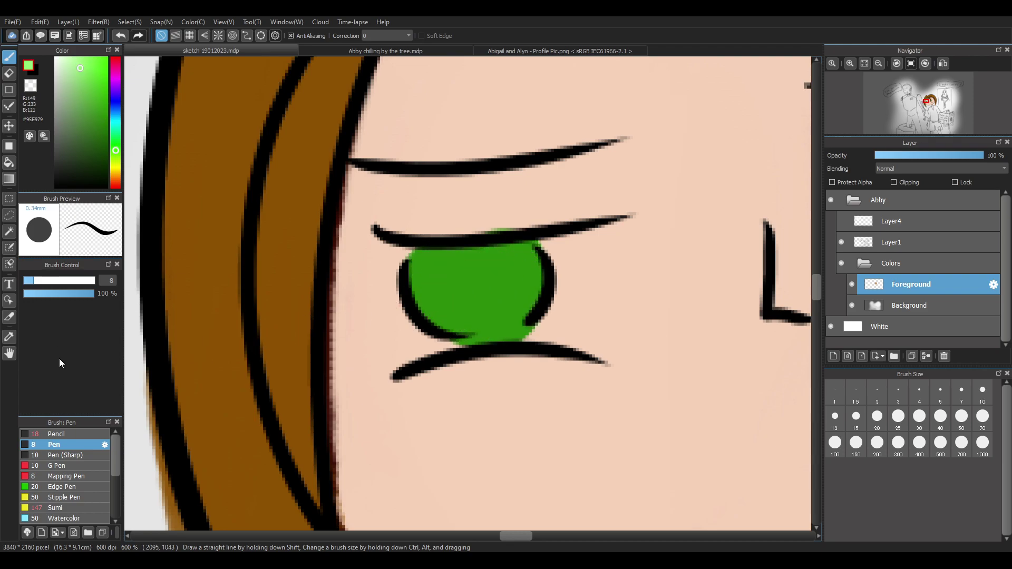
# Choose the brighter green #56EB24 and try it on the near-side iris with the Pen
pyautogui.click(100, 67)
pyautogui.moveTo(481, 260); pyautogui.dragTo(492, 342)
pyautogui.hotkey('ctrl', 'z')
# Try soft highlights on the near-side iris with the size 50 Watercolor brush, undoing each stroke
pyautogui.scroll(-3, 114, 469)
pyautogui.click(92, 461)
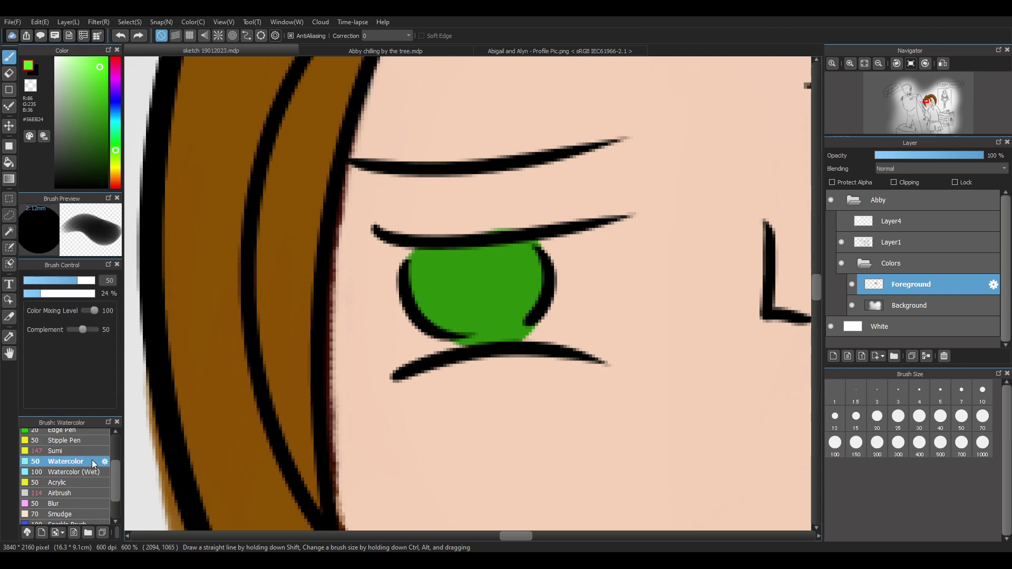
pyautogui.moveTo(515, 278)
pyautogui.mouseDown()
pyautogui.moveTo(513, 294)
pyautogui.moveTo(447, 277)
pyautogui.mouseUp()
pyautogui.hotkey('ctrl', 'z')
pyautogui.hotkey('ctrl', 'z')
pyautogui.moveTo(508, 285)
pyautogui.mouseDown()
pyautogui.moveTo(489, 346)
pyautogui.moveTo(499, 273)
pyautogui.moveTo(526, 256)
pyautogui.mouseUp()
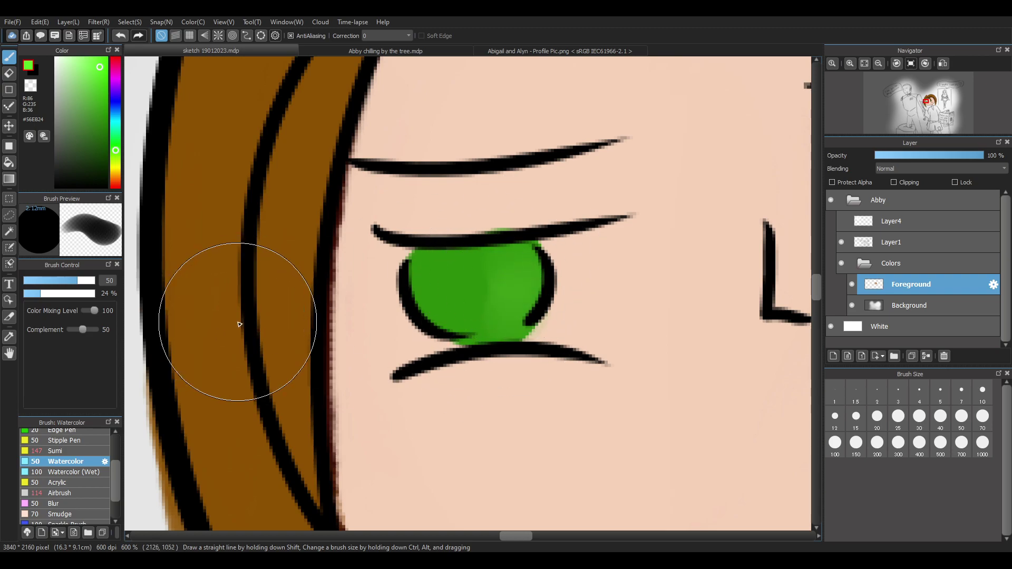
pyautogui.scroll(-6, 418, 302)
pyautogui.scroll(6, 463, 296)
pyautogui.hotkey('ctrl', 'z')
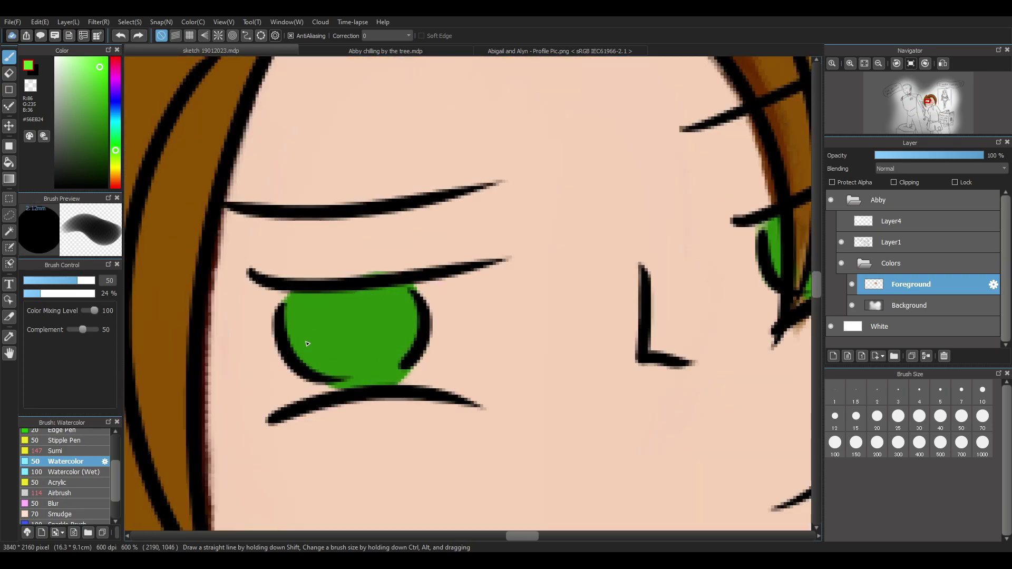
# Try a bright green highlight on the near-side iris with the Acrylic brush at size 50
pyautogui.scroll(-2, 115, 470)
pyautogui.click(79, 463)
pyautogui.moveTo(348, 338)
pyautogui.mouseDown()
pyautogui.moveTo(362, 294)
pyautogui.moveTo(380, 318)
pyautogui.mouseUp()
pyautogui.hotkey('ctrl', 'z')
pyautogui.hotkey('ctrl', 'z')
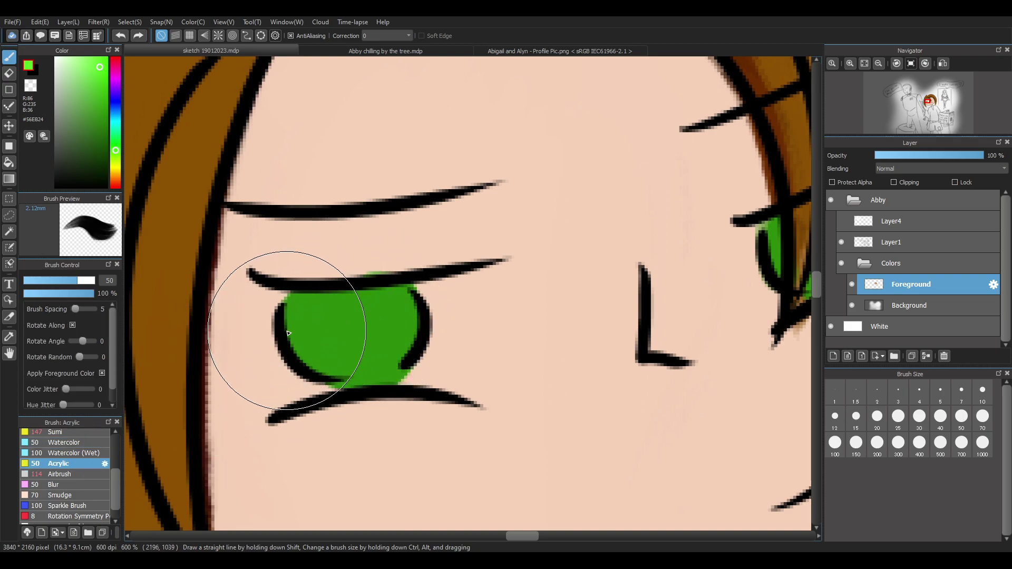
# Try curved bright green highlights along the near-side iris with the Acrylic brush at size 25, undoing unsatisfactory strokes
pyautogui.moveTo(379, 285)
pyautogui.mouseDown()
pyautogui.moveTo(351, 327)
pyautogui.moveTo(384, 388)
pyautogui.moveTo(389, 312)
pyautogui.moveTo(352, 377)
pyautogui.moveTo(343, 306)
pyautogui.moveTo(315, 335)
pyautogui.moveTo(395, 301)
pyautogui.mouseUp()
pyautogui.hotkey('ctrl', 'z')
pyautogui.hotkey('ctrl', 'z')
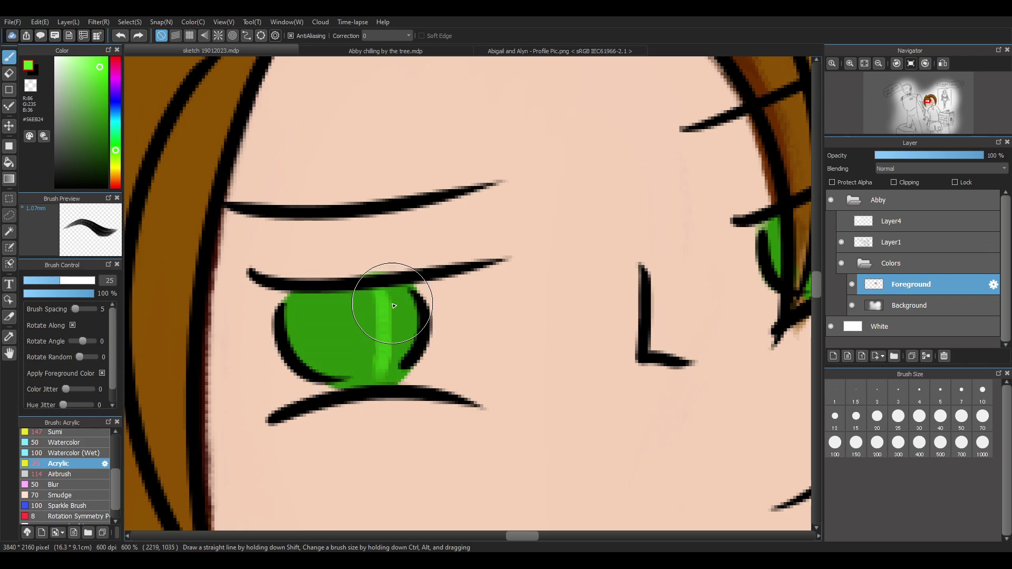
pyautogui.hotkey('ctrl', 'z')
pyautogui.moveTo(399, 295)
pyautogui.mouseDown()
pyautogui.moveTo(353, 374)
pyautogui.moveTo(406, 311)
pyautogui.moveTo(392, 339)
pyautogui.moveTo(380, 295)
pyautogui.moveTo(341, 395)
pyautogui.mouseUp()
pyautogui.hotkey('ctrl', 'z')
pyautogui.hotkey('ctrl', 'z')
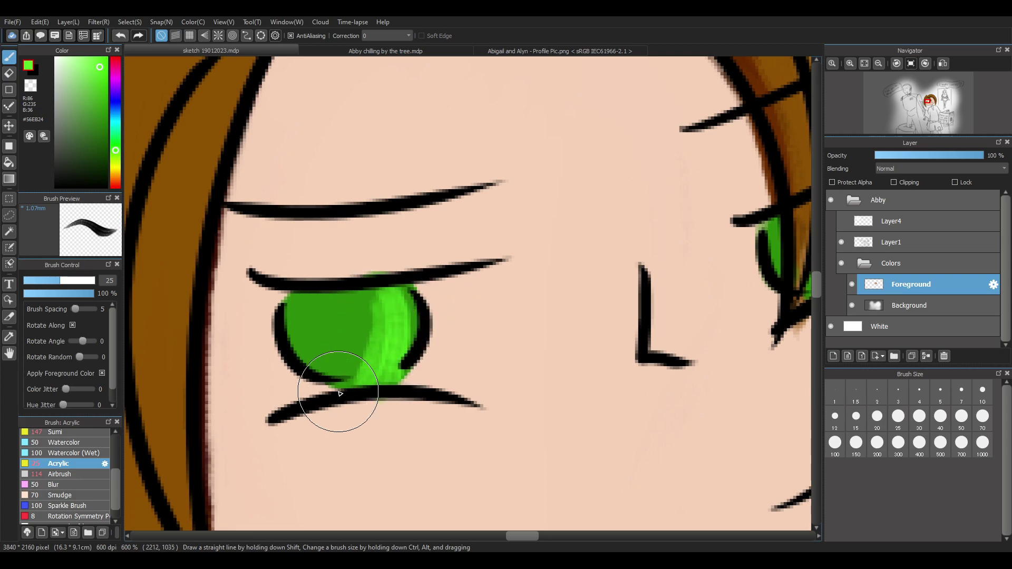
pyautogui.hotkey('ctrl', 'z')
pyautogui.moveTo(389, 301); pyautogui.dragTo(392, 338)
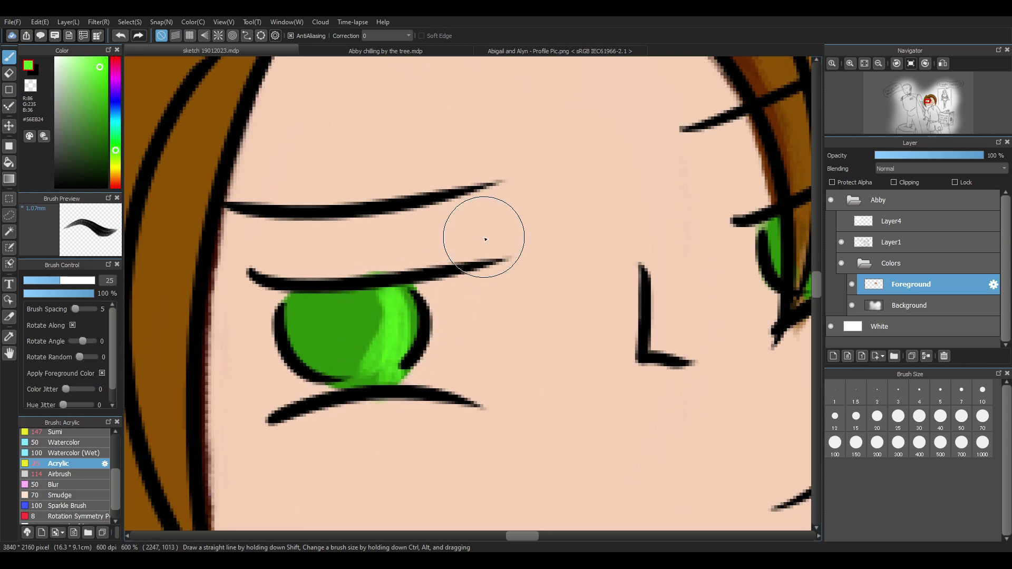
# Try a broader, more closely worked Acrylic highlight over the nose-side half of the near-side iris and undo it
pyautogui.moveTo(978, 57)
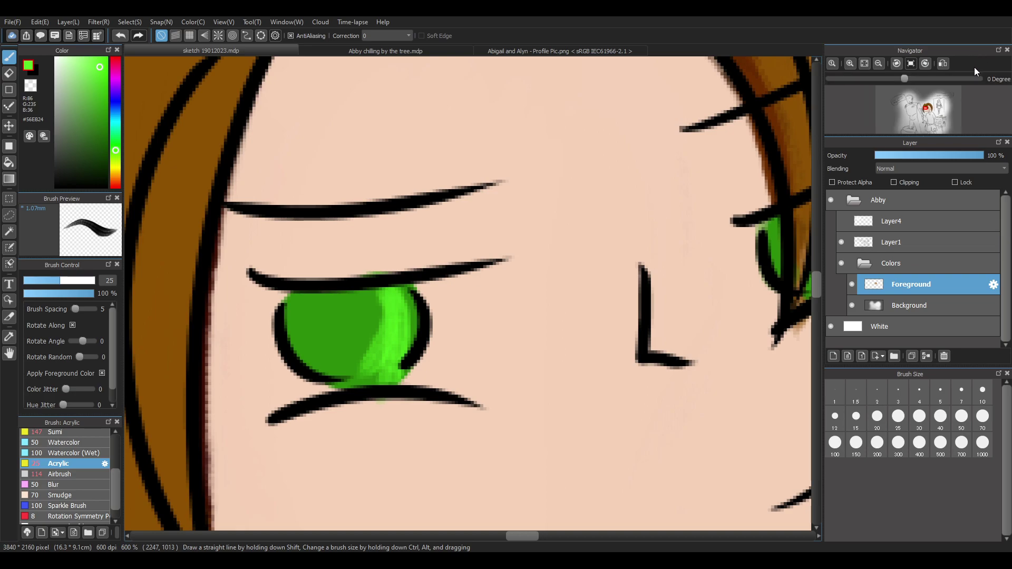
pyautogui.scroll(-2, 379, 230)
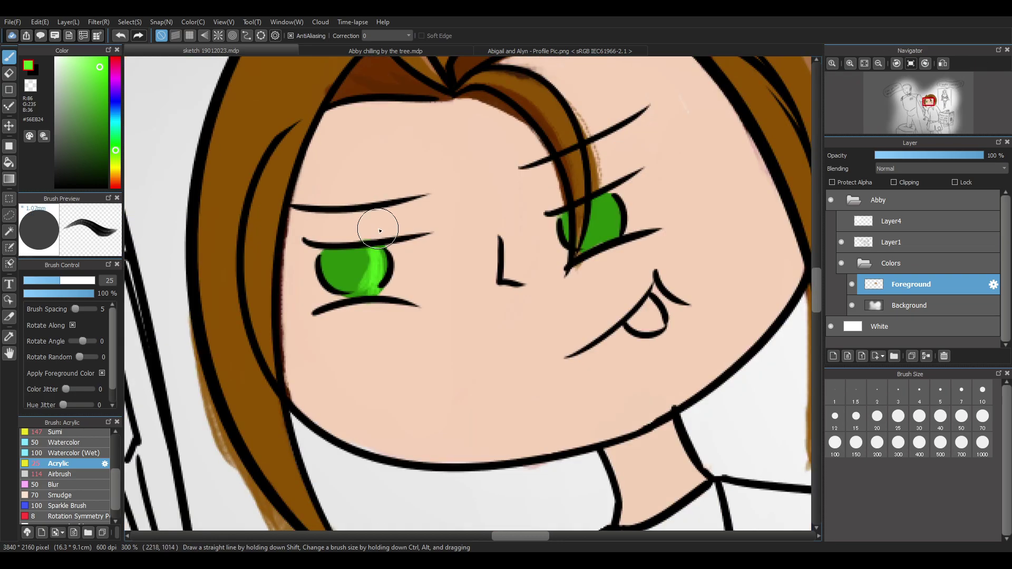
pyautogui.scroll(-1, 416, 219)
pyautogui.scroll(2, 441, 210)
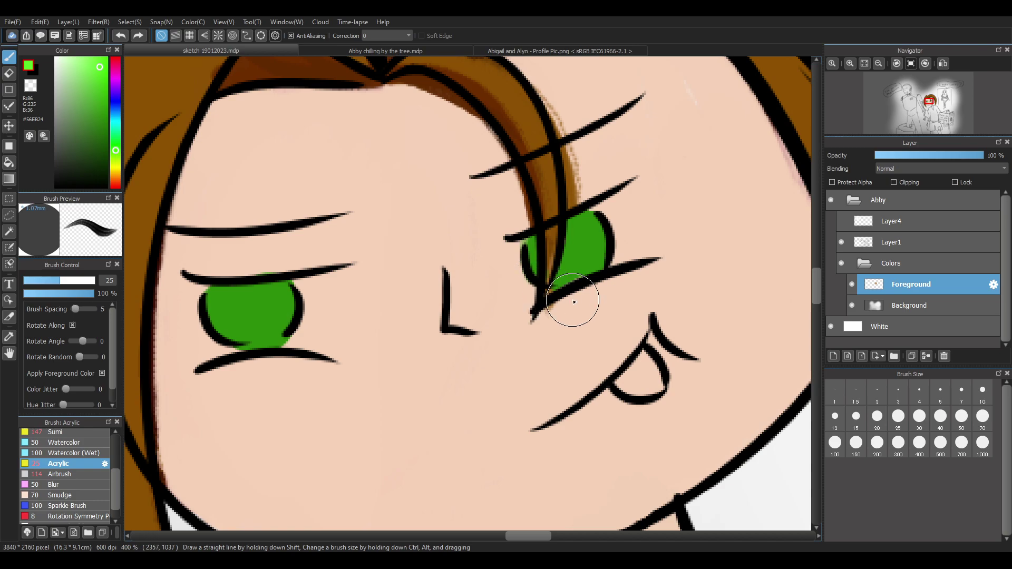
pyautogui.scroll(3, 316, 327)
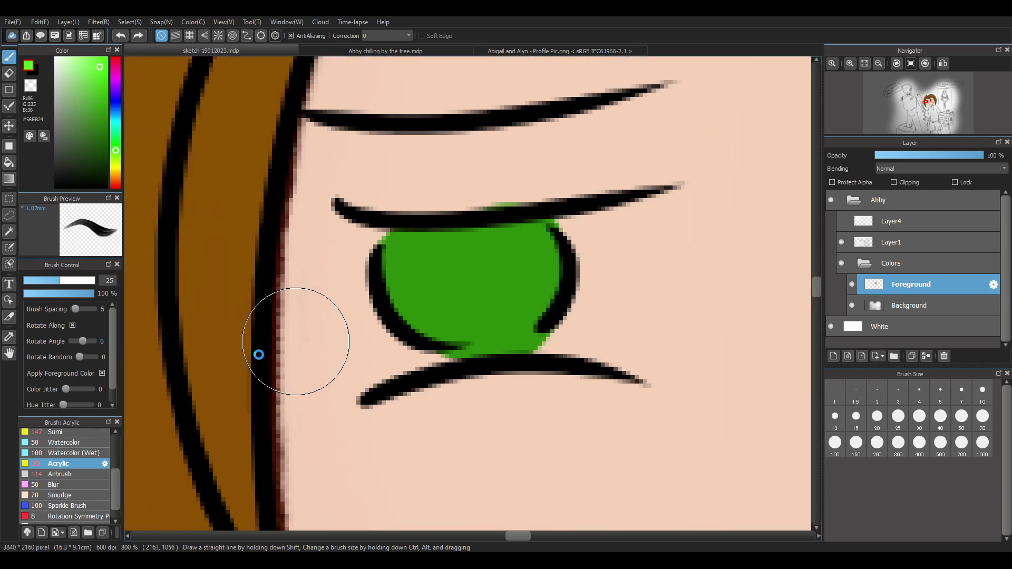
pyautogui.moveTo(464, 238)
pyautogui.mouseDown()
pyautogui.moveTo(464, 357)
pyautogui.moveTo(524, 253)
pyautogui.moveTo(514, 339)
pyautogui.moveTo(481, 237)
pyautogui.moveTo(463, 271)
pyautogui.moveTo(524, 305)
pyautogui.moveTo(554, 285)
pyautogui.mouseUp()
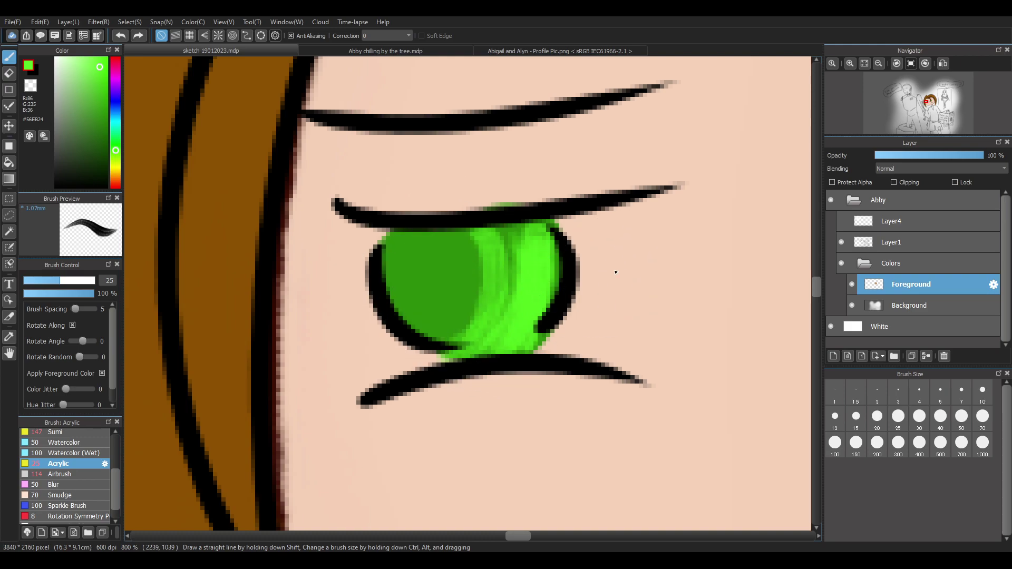
pyautogui.hotkey('ctrl', 'z')
# Try brightening the far-side iris with the size 25 Acrylic brush and undo the strokes
pyautogui.scroll(-4, 530, 267)
pyautogui.scroll(3, 704, 242)
pyautogui.moveTo(546, 228)
pyautogui.mouseDown()
pyautogui.moveTo(533, 291)
pyautogui.moveTo(539, 324)
pyautogui.mouseUp()
pyautogui.moveTo(583, 222)
pyautogui.mouseDown()
pyautogui.moveTo(571, 320)
pyautogui.moveTo(609, 207)
pyautogui.moveTo(605, 303)
pyautogui.moveTo(594, 224)
pyautogui.moveTo(553, 321)
pyautogui.moveTo(602, 219)
pyautogui.moveTo(568, 313)
pyautogui.moveTo(596, 268)
pyautogui.moveTo(621, 255)
pyautogui.moveTo(565, 231)
pyautogui.moveTo(593, 207)
pyautogui.moveTo(569, 277)
pyautogui.moveTo(616, 224)
pyautogui.moveTo(604, 277)
pyautogui.moveTo(625, 258)
pyautogui.mouseUp()
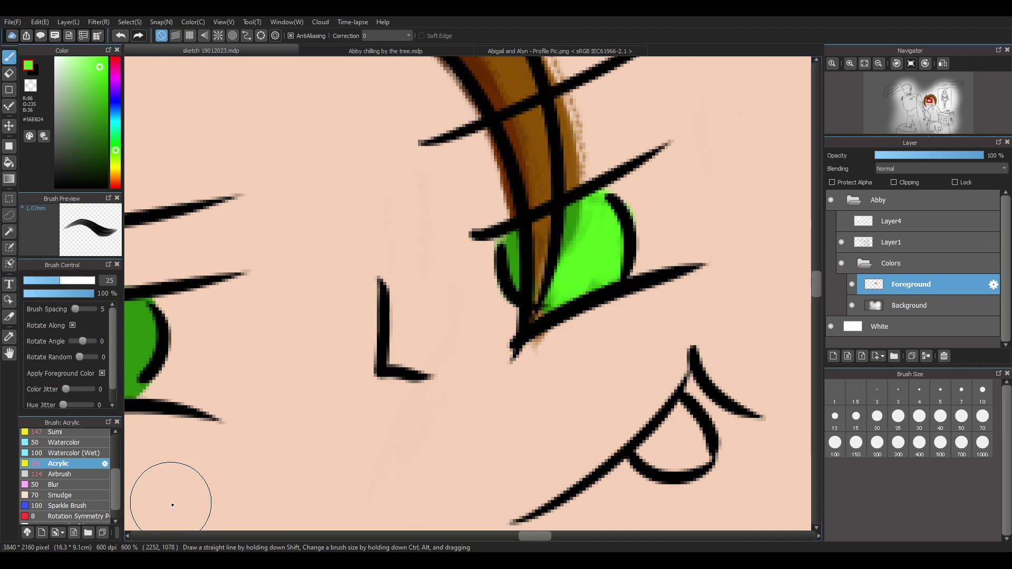
pyautogui.hotkey('ctrl', 'z')
pyautogui.hotkey('ctrl', 'z')
# Try the Sparkle Brush across the girl's face and undo the stroke
pyautogui.click(82, 484)
pyautogui.click(84, 494)
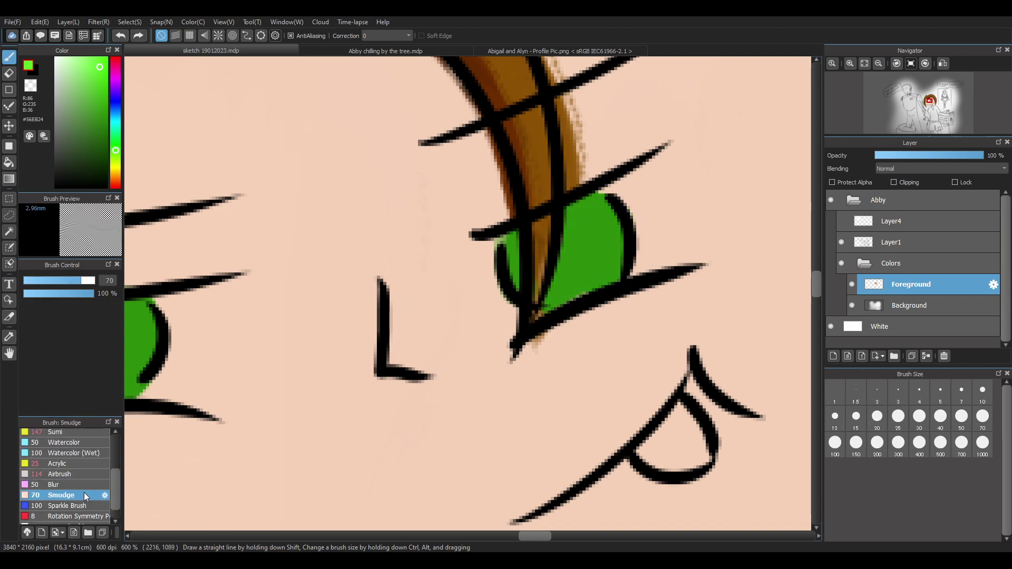
pyautogui.click(90, 505)
pyautogui.moveTo(163, 436); pyautogui.dragTo(417, 300)
pyautogui.hotkey('ctrl', 'z')
# Try the Sumi brush at size 147 over the far-side eye and undo the strokes
pyautogui.click(77, 432)
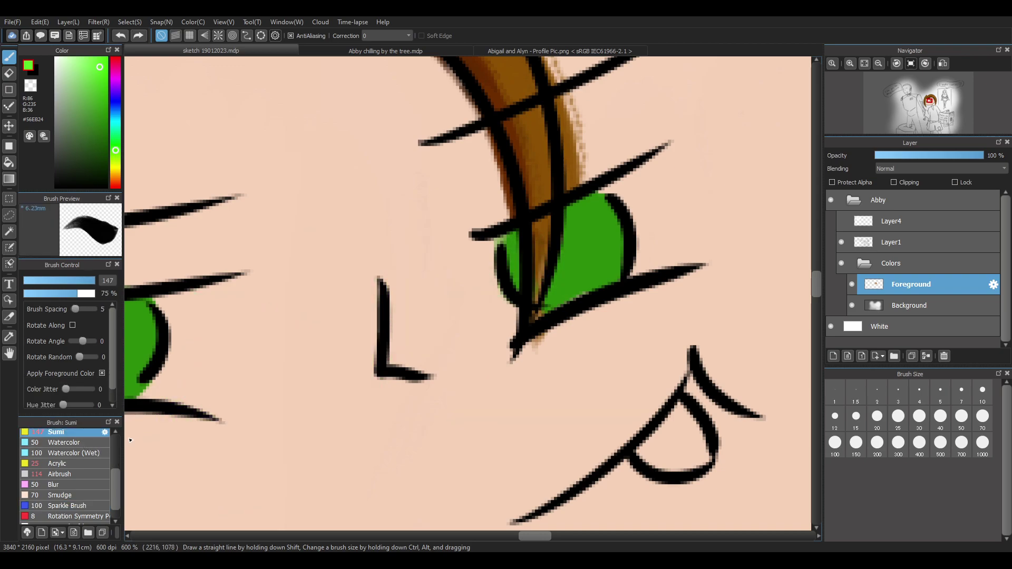
pyautogui.moveTo(614, 232)
pyautogui.mouseDown()
pyautogui.moveTo(591, 246)
pyautogui.moveTo(516, 356)
pyautogui.mouseUp()
pyautogui.hotkey('ctrl', 'z')
pyautogui.moveTo(429, 416)
pyautogui.mouseDown()
pyautogui.moveTo(407, 339)
pyautogui.moveTo(488, 339)
pyautogui.moveTo(327, 192)
pyautogui.moveTo(524, 267)
pyautogui.mouseUp()
pyautogui.hotkey('ctrl', 'z')
pyautogui.hotkey('ctrl', 'z')
pyautogui.hotkey('ctrl', 'z')
# Try streaky bright green highlights on the far-side iris with the size 25 Acrylic brush, undoing each set
pyautogui.click(82, 463)
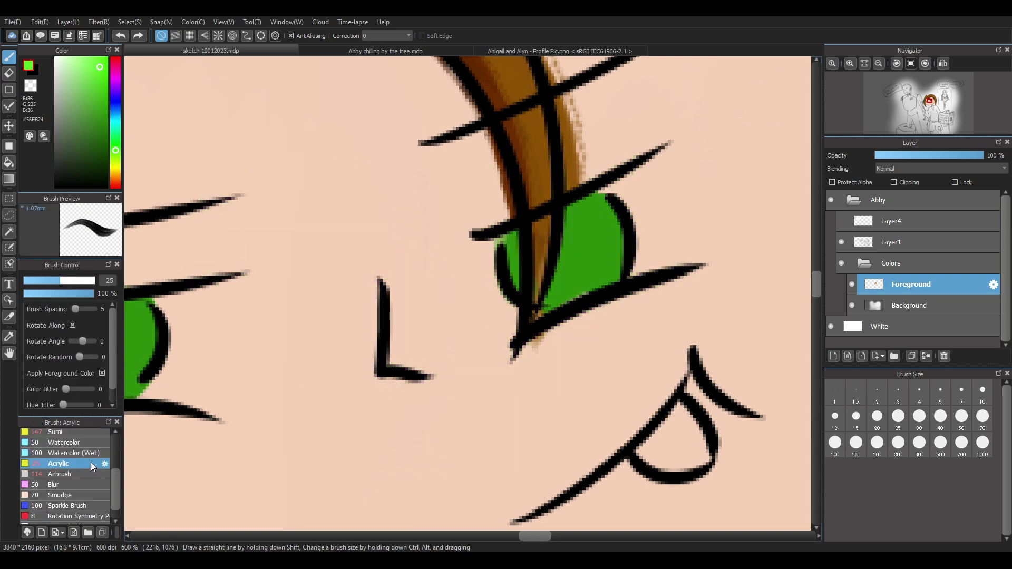
pyautogui.moveTo(610, 226)
pyautogui.mouseDown()
pyautogui.moveTo(567, 281)
pyautogui.moveTo(597, 218)
pyautogui.moveTo(587, 278)
pyautogui.moveTo(611, 213)
pyautogui.moveTo(604, 276)
pyautogui.moveTo(614, 211)
pyautogui.moveTo(562, 299)
pyautogui.mouseUp()
pyautogui.moveTo(601, 205); pyautogui.dragTo(554, 299)
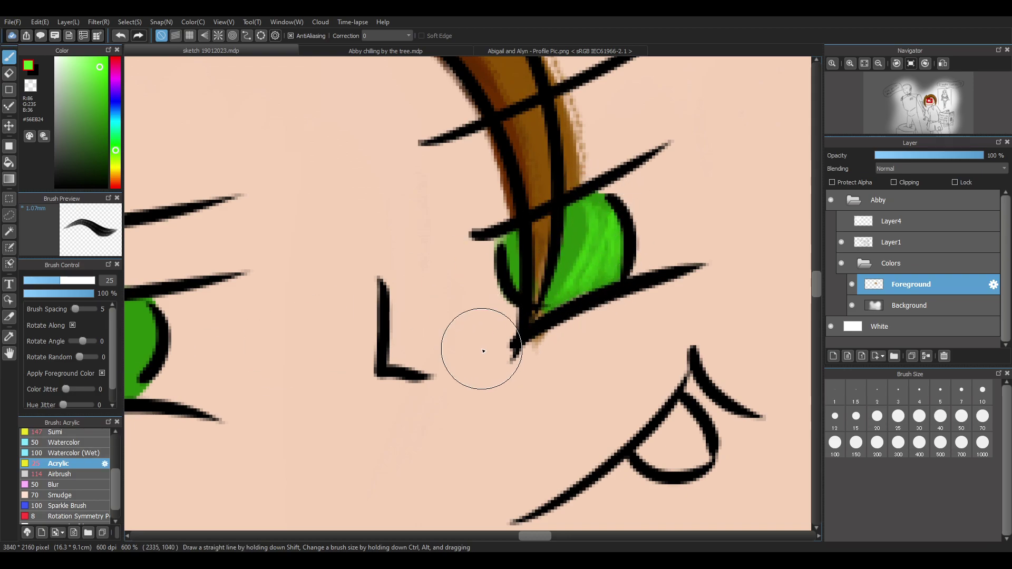
pyautogui.hotkey('ctrl', 'z')
pyautogui.hotkey('ctrl', 'z')
pyautogui.hotkey('ctrl', 'z')
pyautogui.click(58, 474)
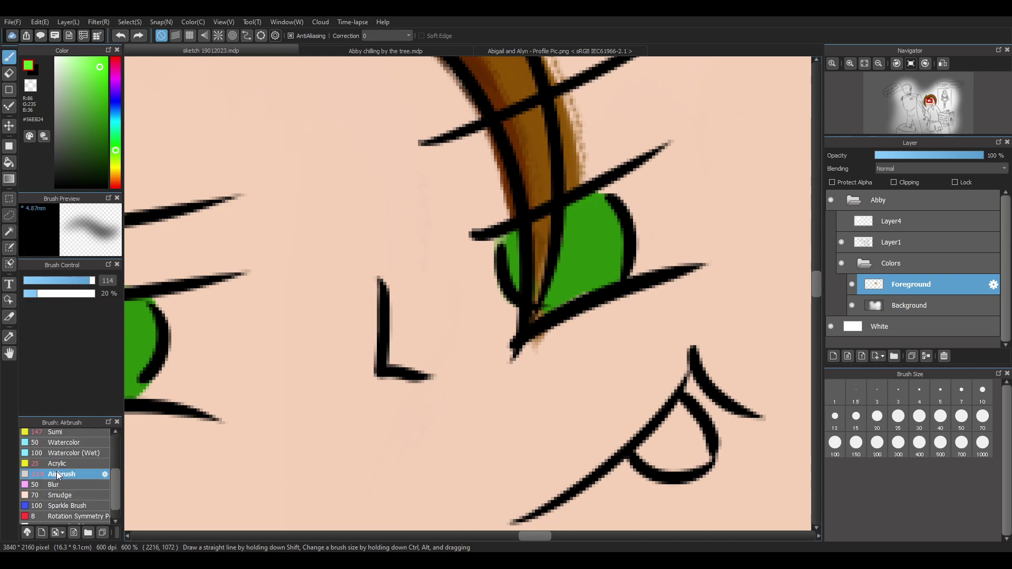
pyautogui.click(75, 464)
pyautogui.moveTo(512, 284)
pyautogui.mouseDown()
pyautogui.moveTo(577, 215)
pyautogui.moveTo(609, 244)
pyautogui.moveTo(609, 296)
pyautogui.mouseUp()
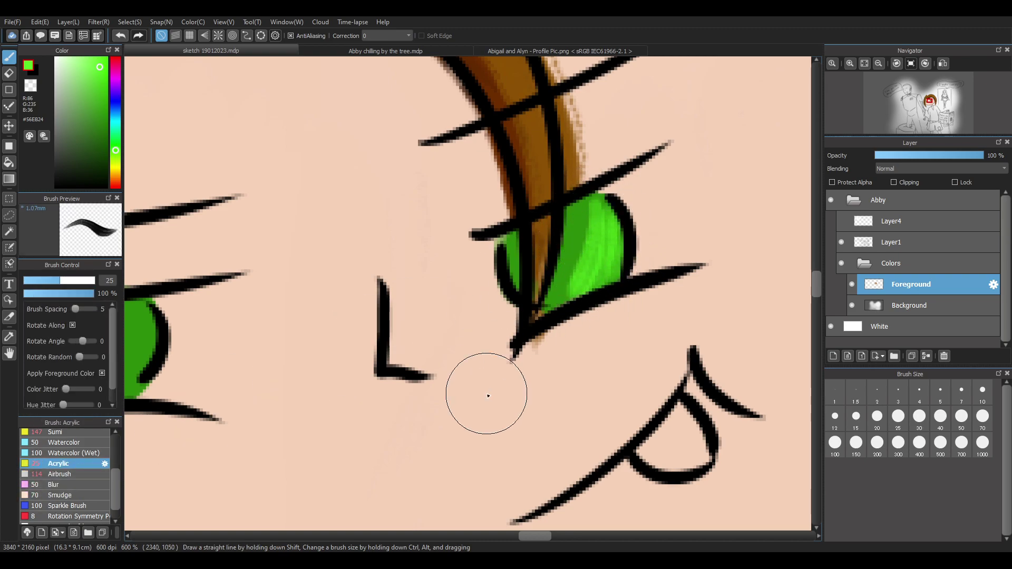
pyautogui.hotkey('ctrl', 'z')
pyautogui.hotkey('ctrl', 'z')
pyautogui.hotkey('ctrl', 'z')
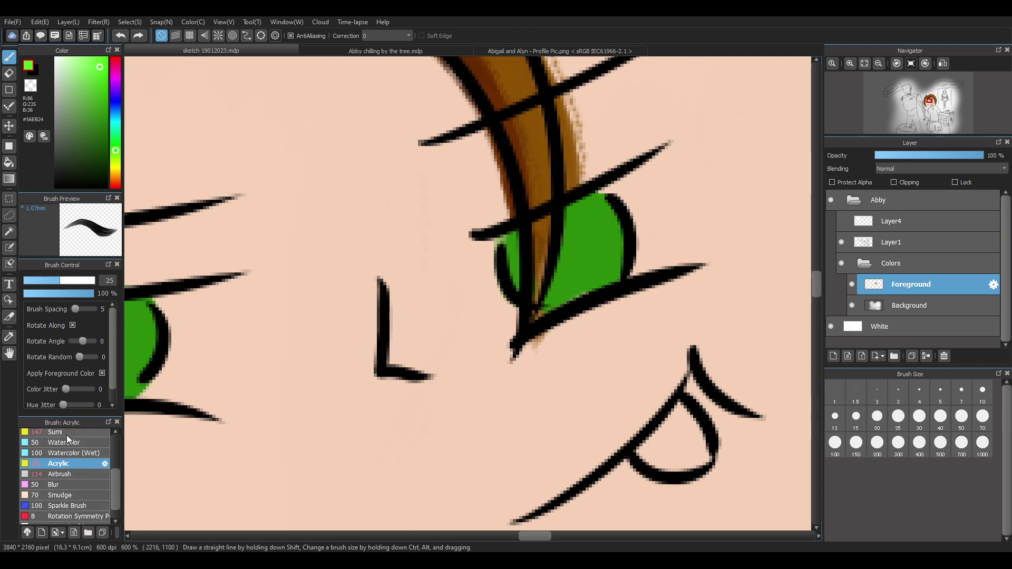
# Try fine highlight strokes on the far-side iris with the Sumi brush reduced to size 13.3
pyautogui.click(67, 432)
pyautogui.moveTo(603, 219); pyautogui.dragTo(586, 321)
pyautogui.hotkey('ctrl', 'z')
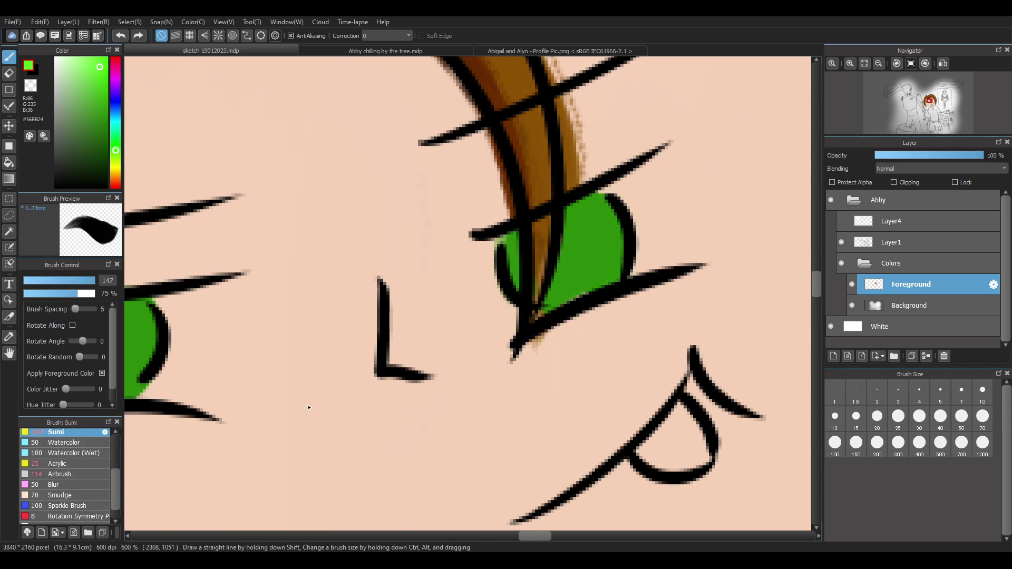
pyautogui.click(42, 281)
pyautogui.moveTo(598, 202)
pyautogui.mouseDown()
pyautogui.moveTo(565, 288)
pyautogui.moveTo(576, 281)
pyautogui.mouseUp()
pyautogui.moveTo(610, 232)
pyautogui.mouseDown()
pyautogui.moveTo(596, 281)
pyautogui.moveTo(607, 281)
pyautogui.moveTo(618, 267)
pyautogui.moveTo(590, 202)
pyautogui.moveTo(576, 272)
pyautogui.mouseUp()
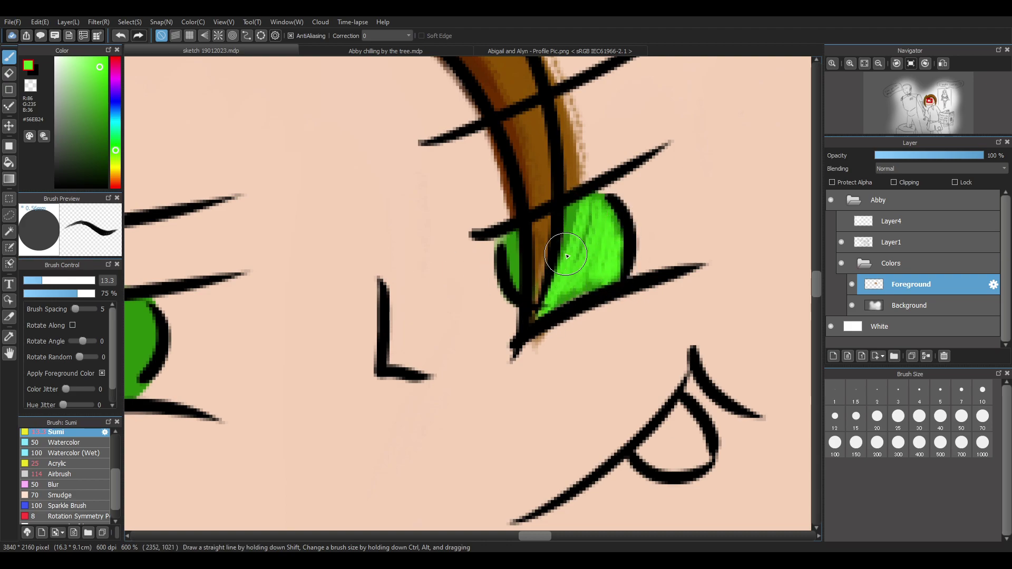
pyautogui.scroll(-6, 527, 247)
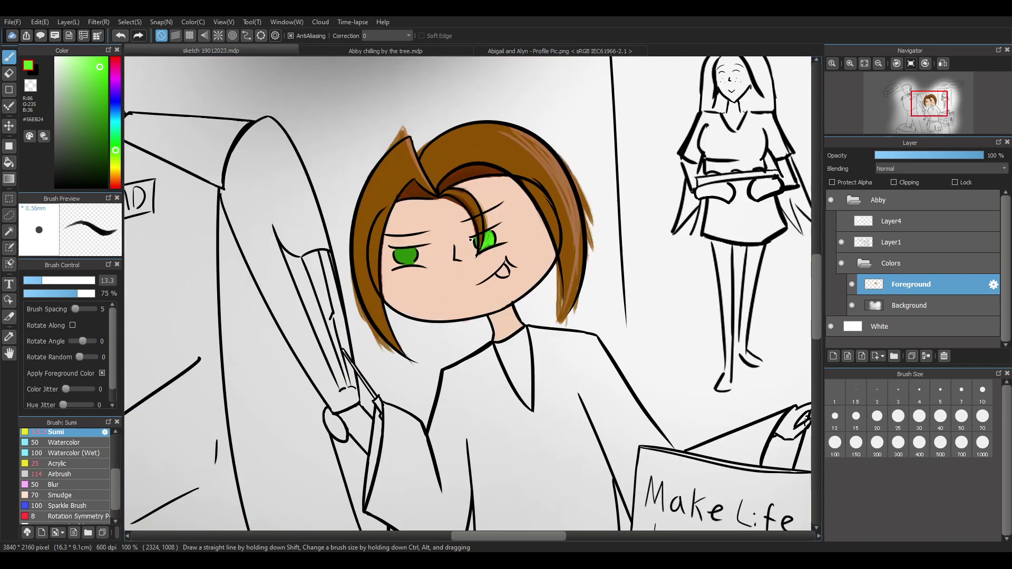
pyautogui.scroll(4, 478, 236)
pyautogui.hotkey('ctrl', 'z')
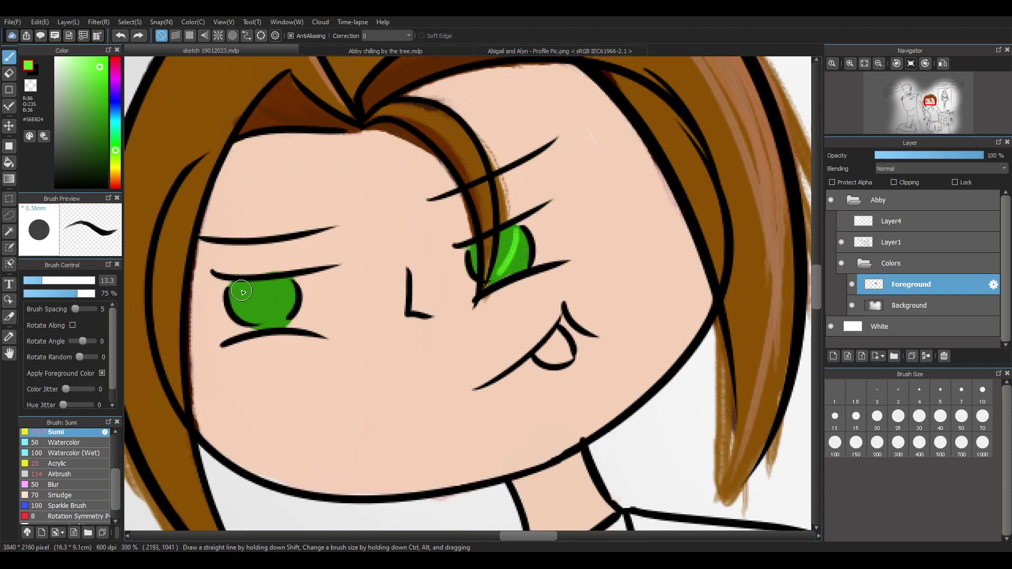
# Enlarge the Sumi brush to size 62 and try a bright highlight on the far-side iris, undoing the first strokes
pyautogui.moveTo(50, 281); pyautogui.dragTo(80, 282)
pyautogui.moveTo(512, 232); pyautogui.dragTo(489, 327)
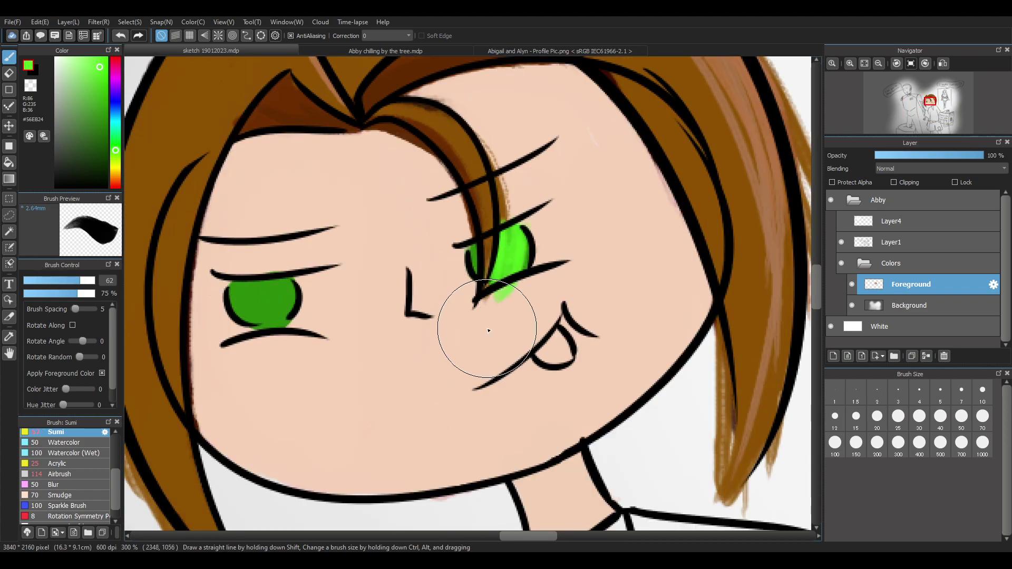
pyautogui.hotkey('ctrl', 'z')
pyautogui.moveTo(518, 244); pyautogui.dragTo(496, 301)
pyautogui.hotkey('ctrl', 'z')
pyautogui.moveTo(519, 253); pyautogui.dragTo(509, 273)
pyautogui.hotkey('ctrl', 'z')
pyautogui.moveTo(511, 232); pyautogui.dragTo(516, 268)
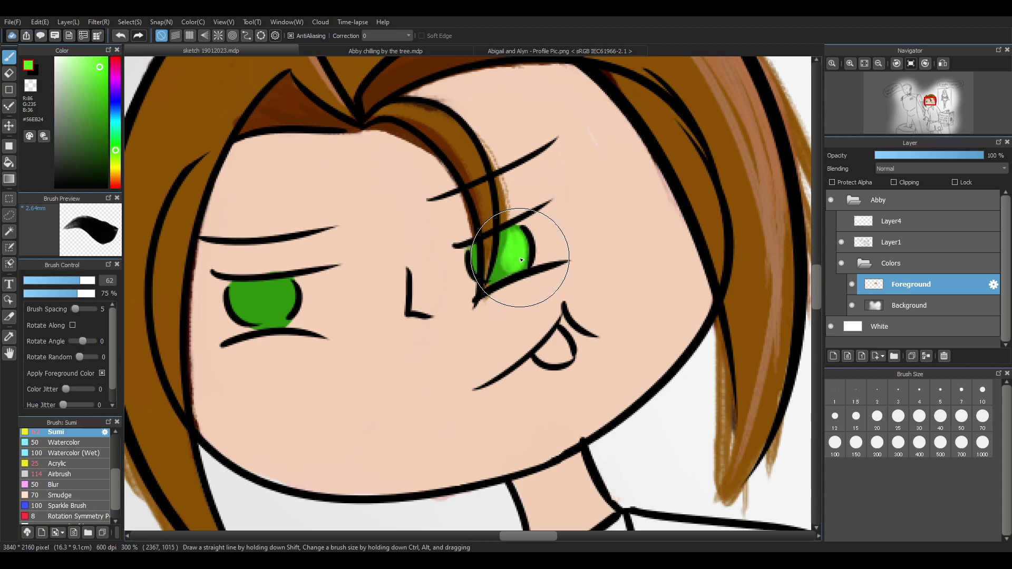
# Examine how the girl's coloured eyes and face look within the wider comic scene
pyautogui.scroll(-3, 372, 310)
pyautogui.scroll(2, 372, 310)
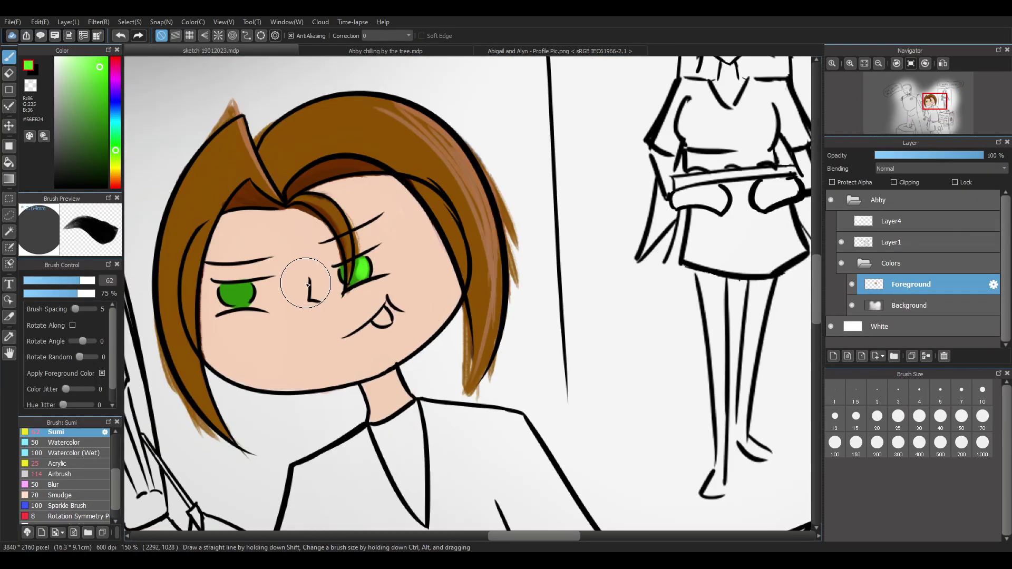
pyautogui.scroll(-7, 335, 281)
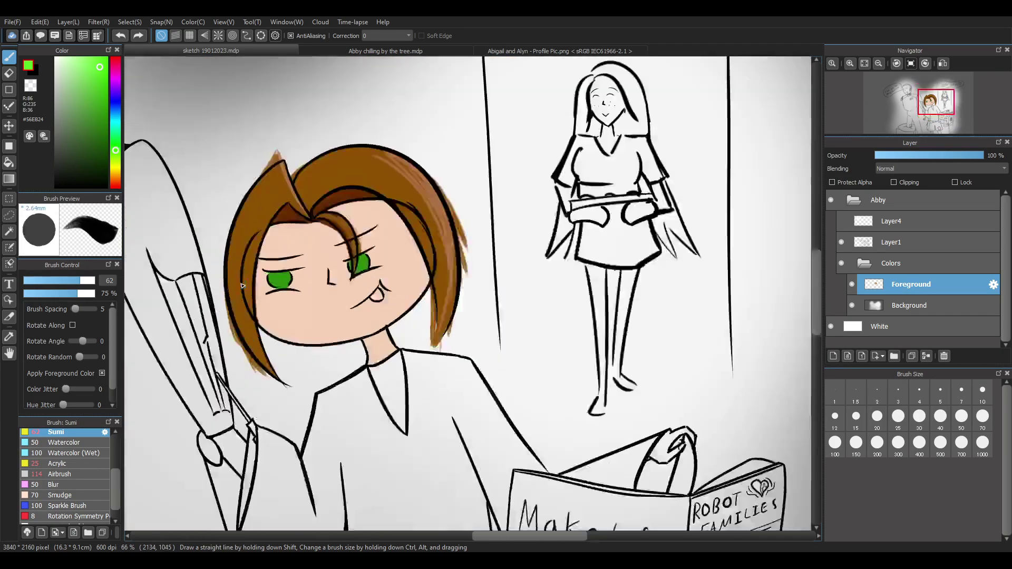
pyautogui.scroll(2, 230, 266)
pyautogui.scroll(-3, 617, 431)
pyautogui.scroll(4, 626, 448)
pyautogui.scroll(1, 440, 158)
pyautogui.scroll(-2, 538, 267)
pyautogui.scroll(3, 574, 357)
pyautogui.scroll(-4, 594, 462)
pyautogui.scroll(2, 592, 462)
pyautogui.scroll(1, 480, 362)
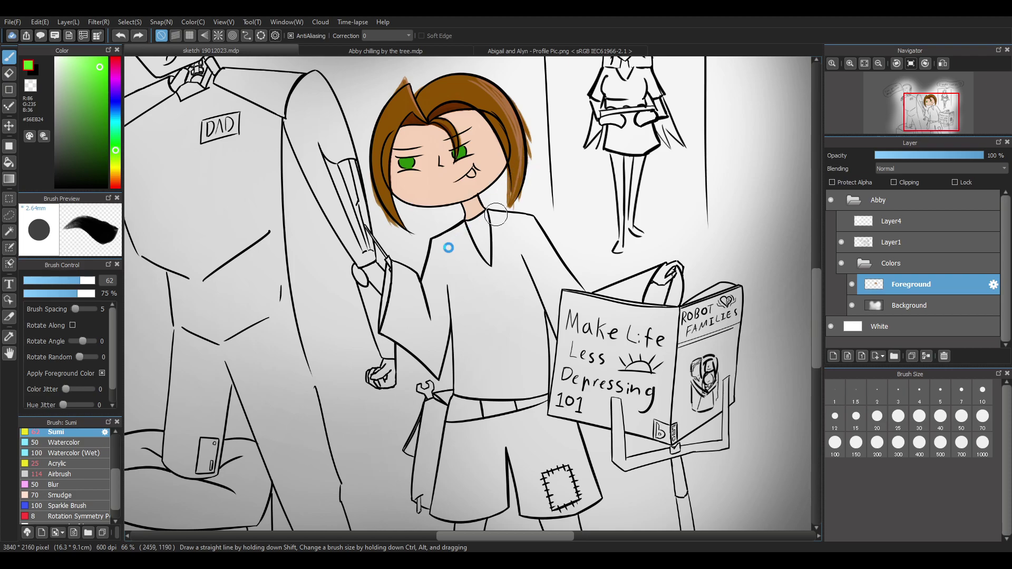
pyautogui.scroll(-3, 496, 214)
pyautogui.scroll(4, 483, 218)
pyautogui.scroll(-2, 482, 367)
pyautogui.scroll(-2, 481, 368)
pyautogui.scroll(4, 464, 369)
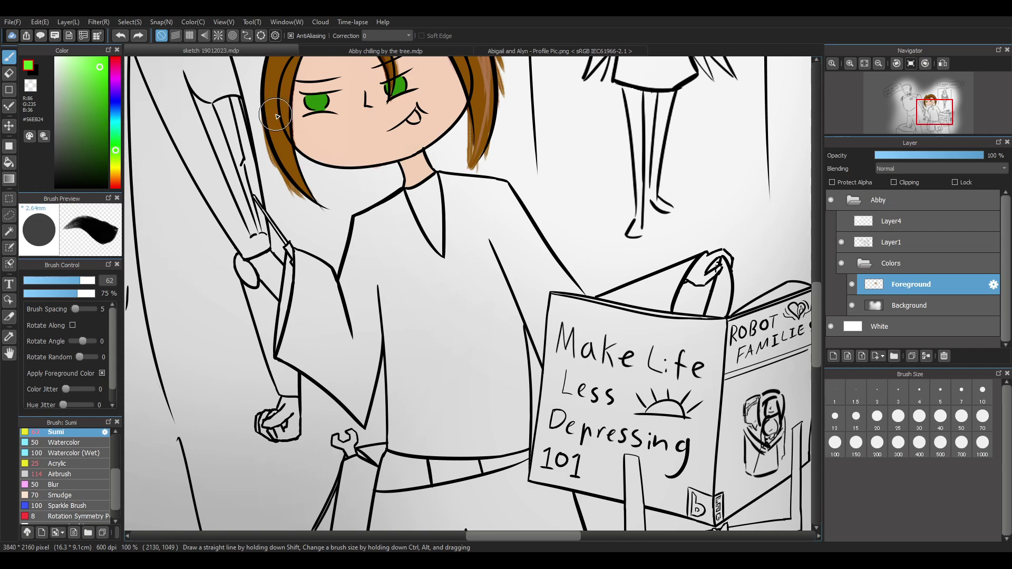
# Check the reference profile picture's colours and paint the girl's shirt dark brown (#603900) with the Sumi brush at size 100
pyautogui.moveTo(112, 100); pyautogui.dragTo(118, 175)
pyautogui.moveTo(102, 141); pyautogui.dragTo(108, 139)
pyautogui.moveTo(80, 281); pyautogui.dragTo(87, 281)
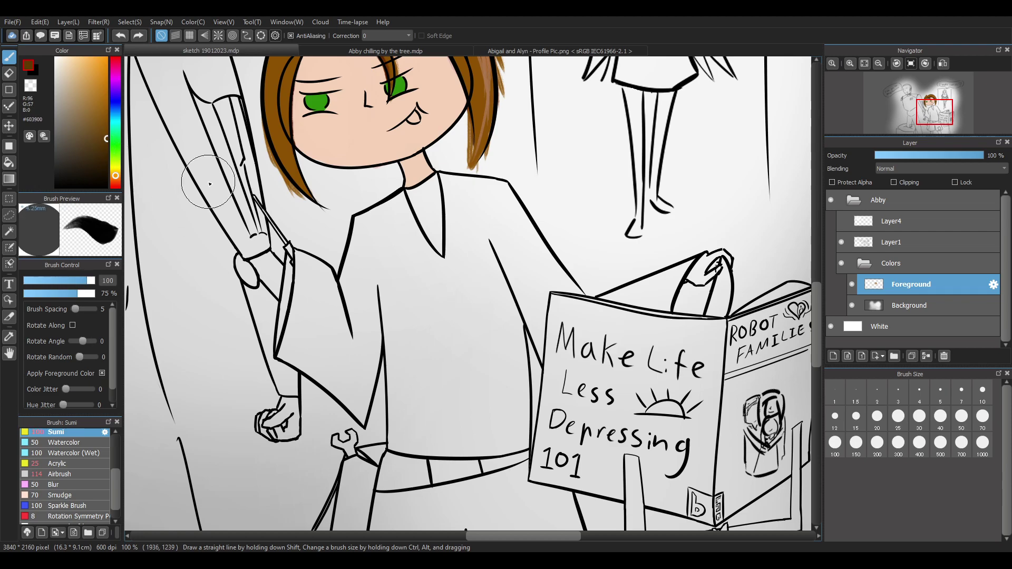
pyautogui.click(500, 50)
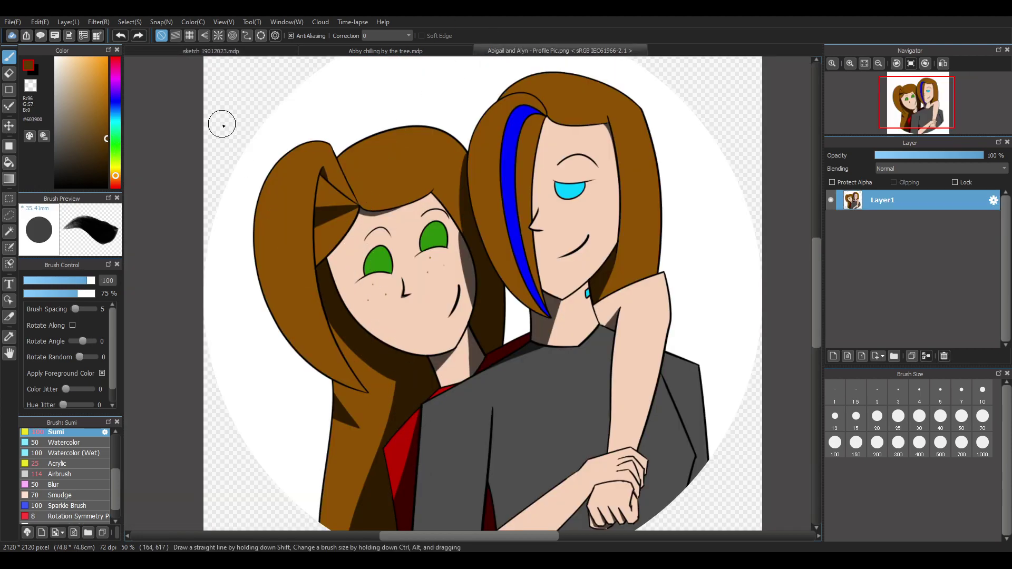
pyautogui.click(229, 51)
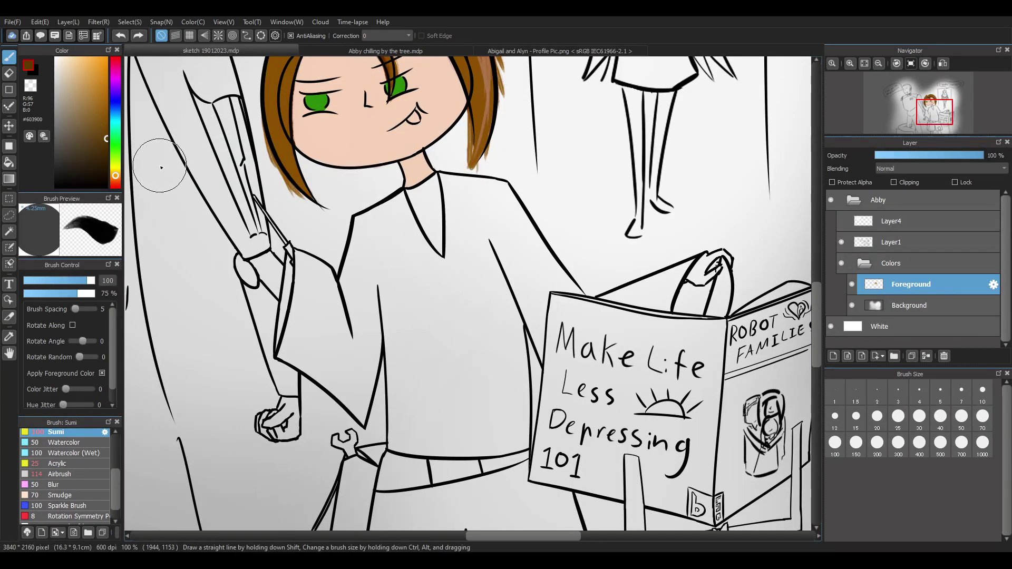
pyautogui.moveTo(363, 240)
pyautogui.mouseDown()
pyautogui.moveTo(337, 374)
pyautogui.moveTo(372, 391)
pyautogui.moveTo(407, 256)
pyautogui.moveTo(436, 430)
pyautogui.moveTo(474, 413)
pyautogui.moveTo(520, 432)
pyautogui.moveTo(512, 261)
pyautogui.mouseUp()
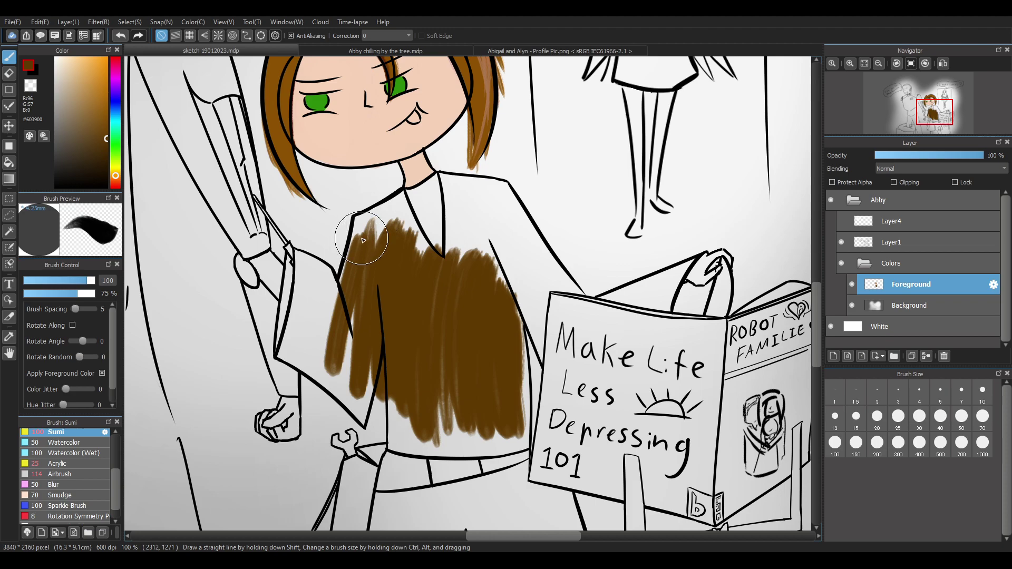
pyautogui.moveTo(350, 226)
pyautogui.mouseDown()
pyautogui.moveTo(393, 226)
pyautogui.moveTo(375, 224)
pyautogui.moveTo(452, 222)
pyautogui.moveTo(455, 311)
pyautogui.moveTo(425, 329)
pyautogui.moveTo(356, 306)
pyautogui.moveTo(380, 279)
pyautogui.moveTo(373, 377)
pyautogui.moveTo(409, 297)
pyautogui.mouseUp()
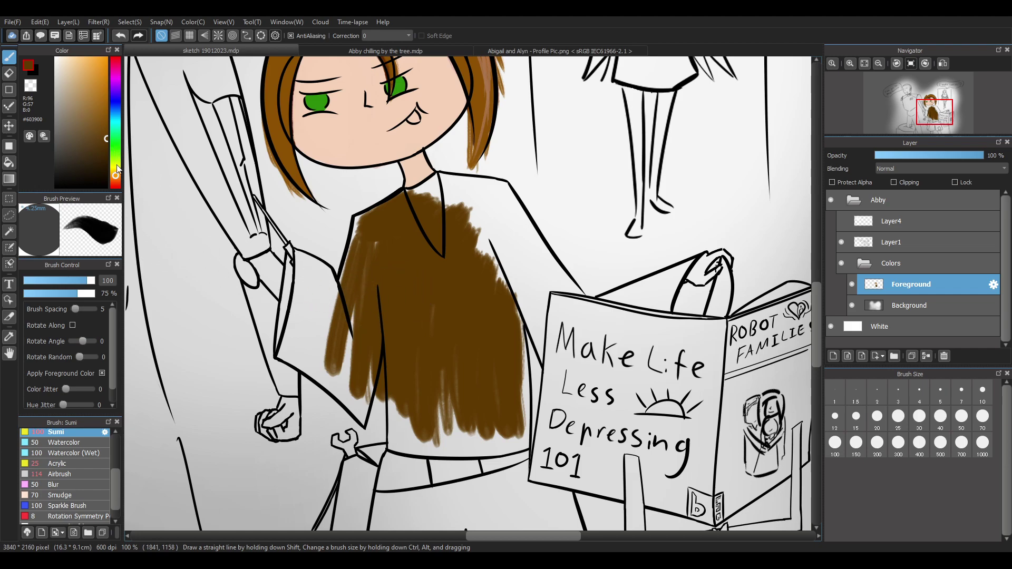
# Fill the V-shaped collar inset of the shirt with red (#CE0400), redoing the stroke along its upper edge
pyautogui.moveTo(116, 168); pyautogui.dragTo(116, 187)
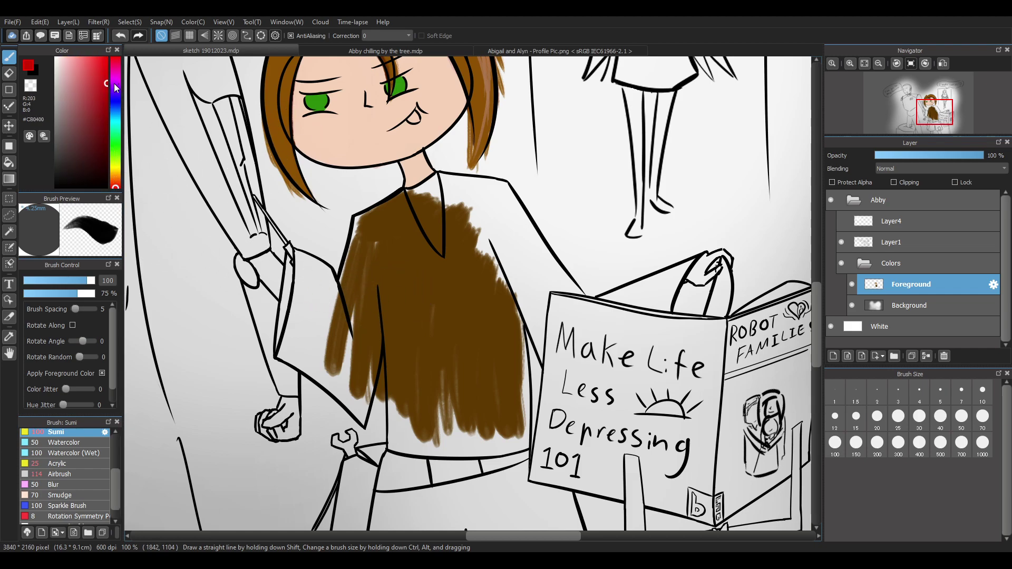
pyautogui.moveTo(417, 192); pyautogui.dragTo(437, 242)
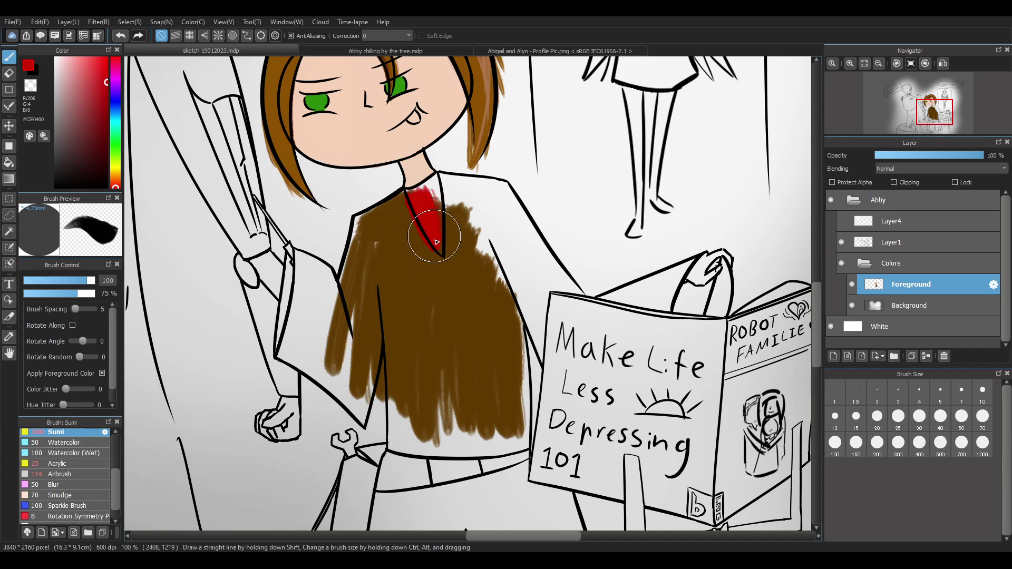
pyautogui.moveTo(435, 177); pyautogui.dragTo(441, 239)
pyautogui.moveTo(408, 190); pyautogui.dragTo(436, 182)
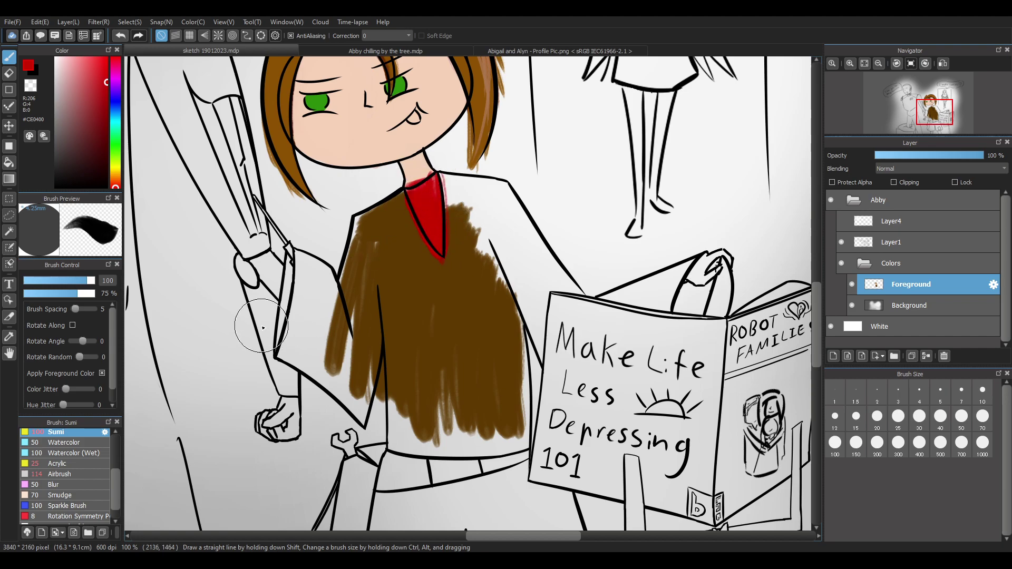
pyautogui.hotkey('ctrl', 'z')
pyautogui.moveTo(413, 190)
pyautogui.mouseDown()
pyautogui.moveTo(426, 195)
pyautogui.moveTo(436, 183)
pyautogui.mouseUp()
# Cover the whole shirt and both sleeves in dark grey (#424242) with the Sumi brush at size 123 and 100% opacity
pyautogui.moveTo(114, 166); pyautogui.dragTo(117, 170)
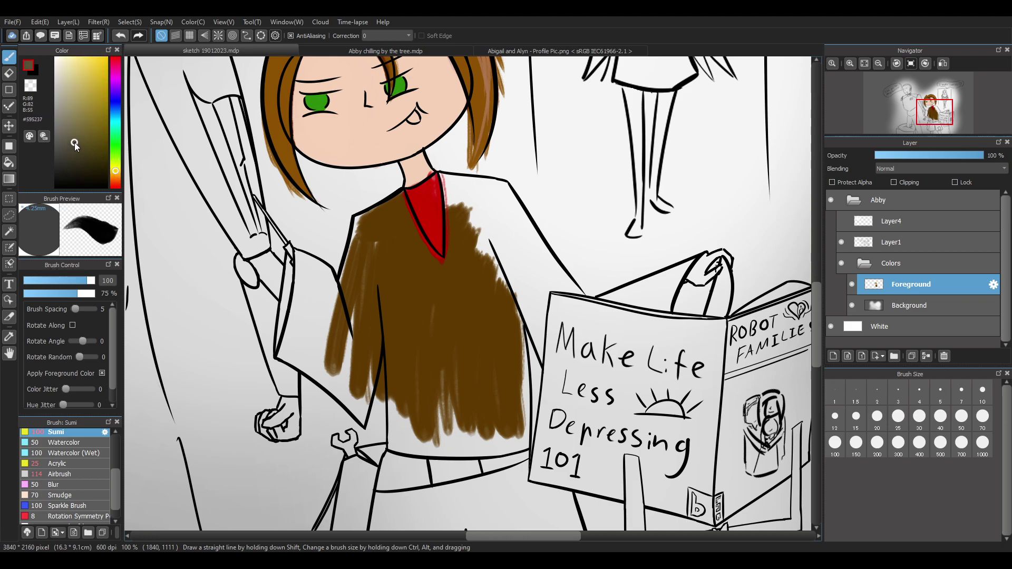
pyautogui.moveTo(350, 293)
pyautogui.mouseDown()
pyautogui.moveTo(339, 328)
pyautogui.moveTo(379, 358)
pyautogui.moveTo(355, 362)
pyautogui.mouseUp()
pyautogui.moveTo(90, 281); pyautogui.dragTo(101, 294)
pyautogui.moveTo(345, 251)
pyautogui.mouseDown()
pyautogui.moveTo(338, 321)
pyautogui.moveTo(364, 391)
pyautogui.moveTo(378, 373)
pyautogui.mouseUp()
pyautogui.click(69, 151)
pyautogui.moveTo(356, 279)
pyautogui.mouseDown()
pyautogui.moveTo(376, 246)
pyautogui.moveTo(396, 245)
pyautogui.moveTo(442, 390)
pyautogui.moveTo(461, 414)
pyautogui.moveTo(489, 418)
pyautogui.moveTo(510, 378)
pyautogui.moveTo(501, 244)
pyautogui.moveTo(486, 209)
pyautogui.moveTo(521, 290)
pyautogui.moveTo(560, 345)
pyautogui.moveTo(538, 255)
pyautogui.moveTo(541, 302)
pyautogui.moveTo(578, 372)
pyautogui.moveTo(523, 198)
pyautogui.moveTo(459, 195)
pyautogui.moveTo(464, 324)
pyautogui.moveTo(462, 198)
pyautogui.moveTo(495, 201)
pyautogui.moveTo(468, 189)
pyautogui.moveTo(475, 273)
pyautogui.moveTo(455, 186)
pyautogui.moveTo(509, 196)
pyautogui.moveTo(545, 270)
pyautogui.moveTo(446, 191)
pyautogui.moveTo(442, 175)
pyautogui.moveTo(518, 236)
pyautogui.moveTo(536, 309)
pyautogui.moveTo(398, 255)
pyautogui.moveTo(373, 221)
pyautogui.moveTo(382, 214)
pyautogui.moveTo(396, 206)
pyautogui.moveTo(419, 256)
pyautogui.moveTo(396, 208)
pyautogui.moveTo(461, 291)
pyautogui.moveTo(357, 325)
pyautogui.moveTo(359, 263)
pyautogui.moveTo(334, 318)
pyautogui.moveTo(339, 400)
pyautogui.moveTo(355, 412)
pyautogui.moveTo(376, 413)
pyautogui.moveTo(303, 264)
pyautogui.moveTo(293, 278)
pyautogui.moveTo(281, 358)
pyautogui.moveTo(316, 269)
pyautogui.moveTo(303, 382)
pyautogui.moveTo(309, 280)
pyautogui.moveTo(420, 405)
pyautogui.moveTo(391, 342)
pyautogui.moveTo(400, 442)
pyautogui.moveTo(514, 447)
pyautogui.moveTo(418, 398)
pyautogui.moveTo(534, 414)
pyautogui.moveTo(425, 421)
pyautogui.moveTo(522, 373)
pyautogui.moveTo(545, 454)
pyautogui.moveTo(598, 322)
pyautogui.moveTo(641, 306)
pyautogui.moveTo(610, 343)
pyautogui.moveTo(602, 323)
pyautogui.moveTo(670, 274)
pyautogui.moveTo(659, 287)
pyautogui.moveTo(664, 338)
pyautogui.moveTo(575, 346)
pyautogui.mouseUp()
pyautogui.moveTo(310, 277)
pyautogui.mouseDown()
pyautogui.moveTo(344, 322)
pyautogui.moveTo(318, 269)
pyautogui.moveTo(364, 339)
pyautogui.mouseUp()
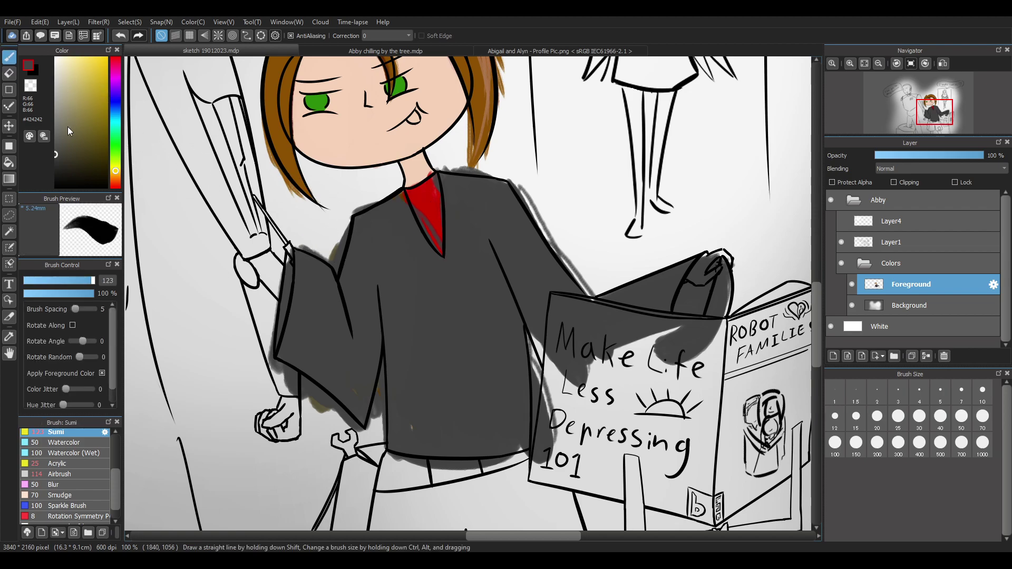
# Paint a light grey (#8E8E8E) highlight down the book-side sleeve with the Sumi brush at size 79 and 80% opacity, redoing the trial strokes
pyautogui.moveTo(68, 280); pyautogui.dragTo(82, 281)
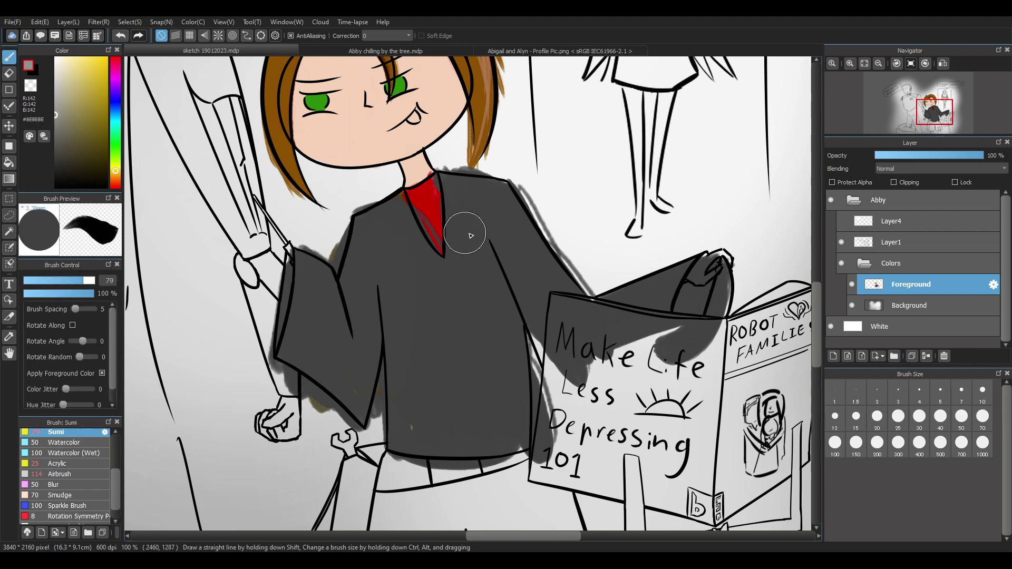
pyautogui.moveTo(512, 192)
pyautogui.mouseDown()
pyautogui.moveTo(582, 326)
pyautogui.moveTo(607, 341)
pyautogui.mouseUp()
pyautogui.hotkey('ctrl', 'z')
pyautogui.hotkey('ctrl', 'z')
pyautogui.hotkey('ctrl', 'z')
pyautogui.hotkey('ctrl', 'z')
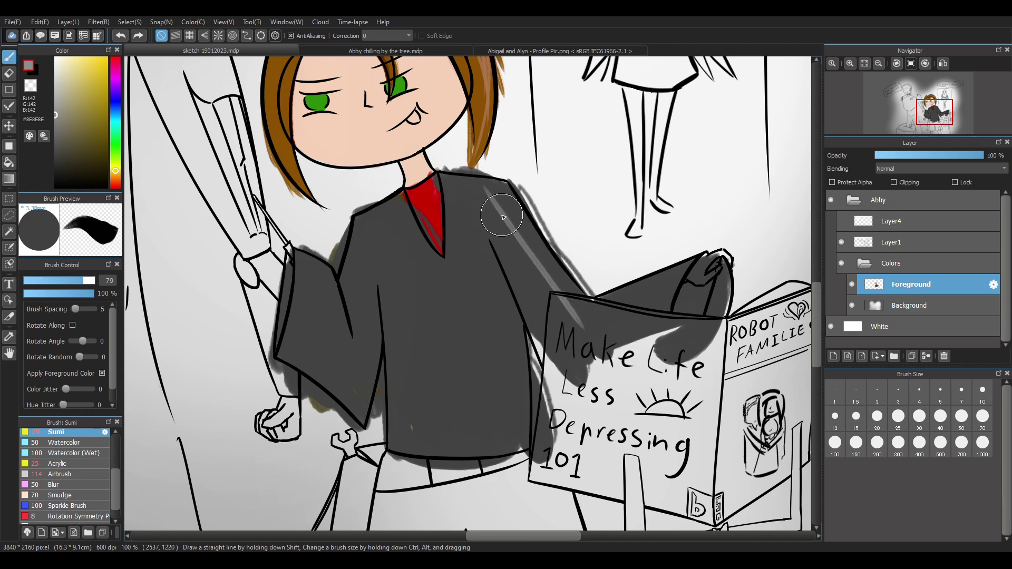
pyautogui.hotkey('ctrl', 'z')
pyautogui.moveTo(510, 195); pyautogui.dragTo(590, 342)
pyautogui.hotkey('ctrl', 'z')
pyautogui.moveTo(488, 186)
pyautogui.mouseDown()
pyautogui.moveTo(592, 343)
pyautogui.moveTo(607, 346)
pyautogui.mouseUp()
pyautogui.hotkey('ctrl', 'z')
pyautogui.hotkey('ctrl', 'z')
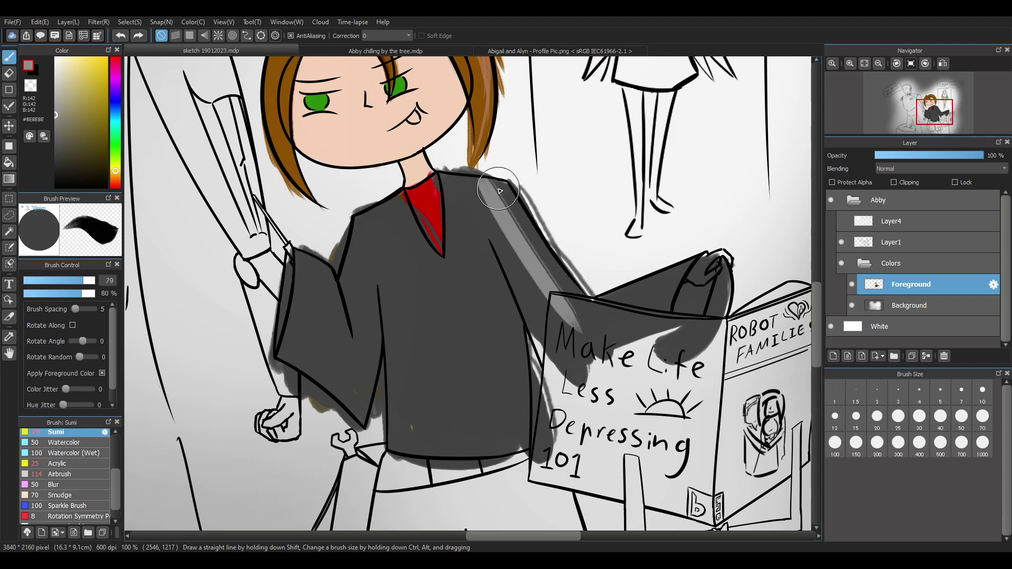
pyautogui.moveTo(495, 185); pyautogui.dragTo(591, 311)
# Add a light grey highlight along the book-side shoulder and the outer edge of its sleeve, replacing the first attempts
pyautogui.moveTo(467, 182); pyautogui.dragTo(526, 193)
pyautogui.hotkey('ctrl', 'z')
pyautogui.moveTo(448, 182); pyautogui.dragTo(528, 193)
pyautogui.hotkey('ctrl', 'z')
pyautogui.hotkey('ctrl', 'z')
pyautogui.moveTo(452, 177)
pyautogui.mouseDown()
pyautogui.moveTo(538, 191)
pyautogui.moveTo(574, 270)
pyautogui.mouseUp()
# Erase the highlight overspill outside the book-side shoulder and sleeve outline with the size 17 eraser
pyautogui.press('e')
pyautogui.moveTo(514, 190); pyautogui.dragTo(618, 329)
pyautogui.hotkey('ctrl', 'z')
pyautogui.hotkey('ctrl', 'z')
pyautogui.hotkey('ctrl', 'z')
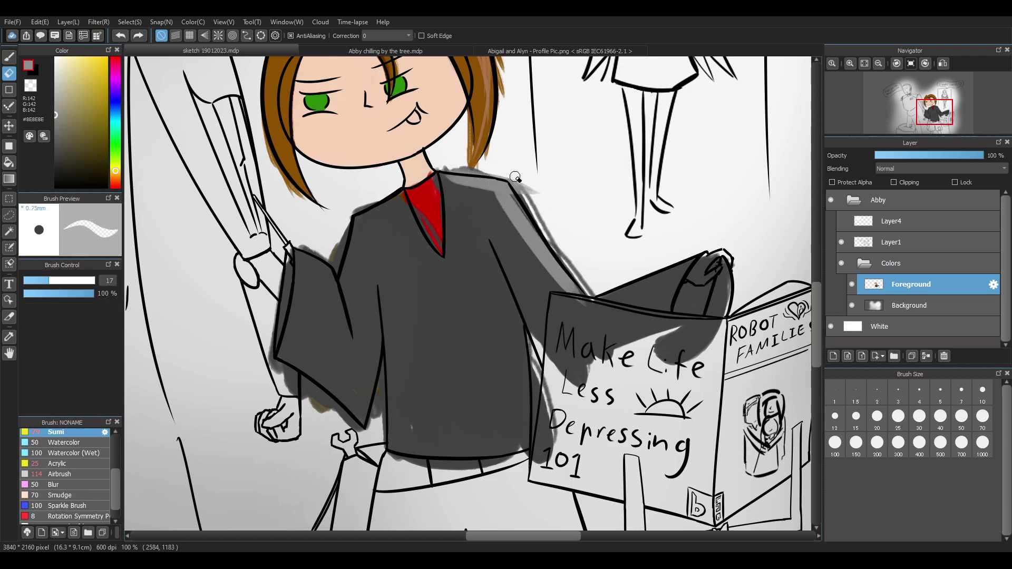
pyautogui.moveTo(548, 240); pyautogui.dragTo(592, 306)
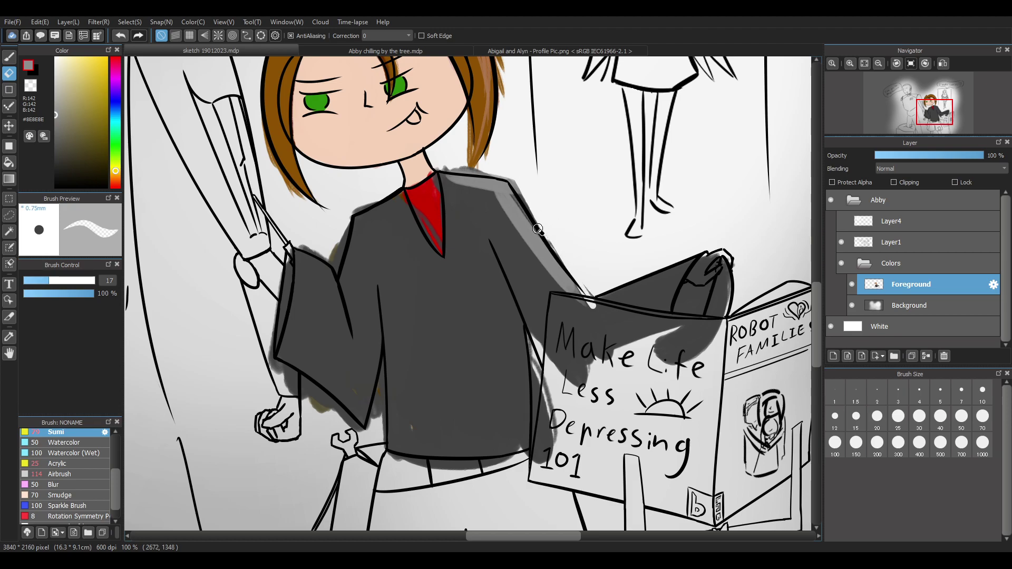
pyautogui.hotkey('ctrl', 'z')
pyautogui.moveTo(524, 188); pyautogui.dragTo(580, 288)
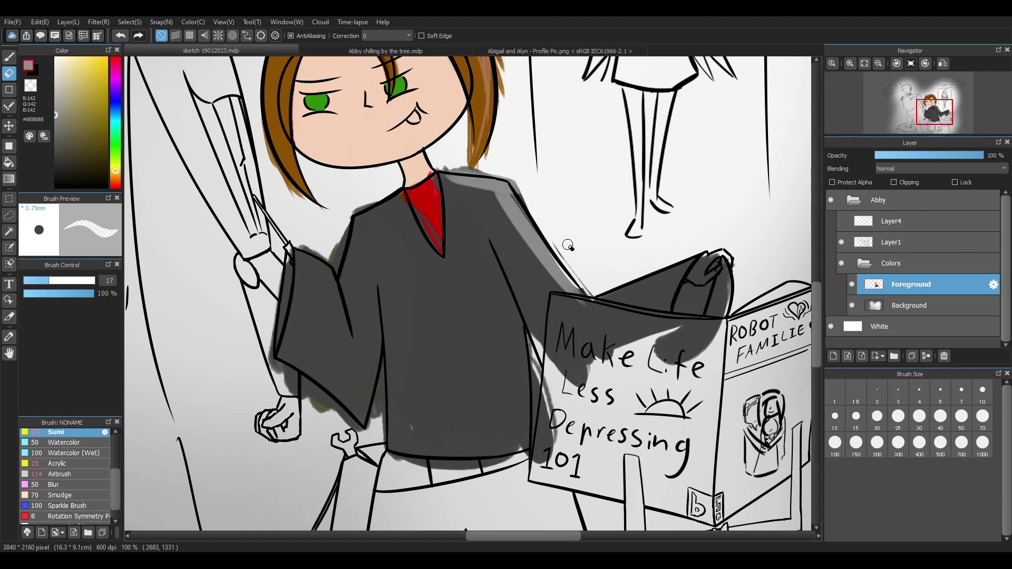
# Extend the light grey highlight down the book-side sleeve and add highlights to the raised forearm and the other sleeve's upper edge
pyautogui.press('b')
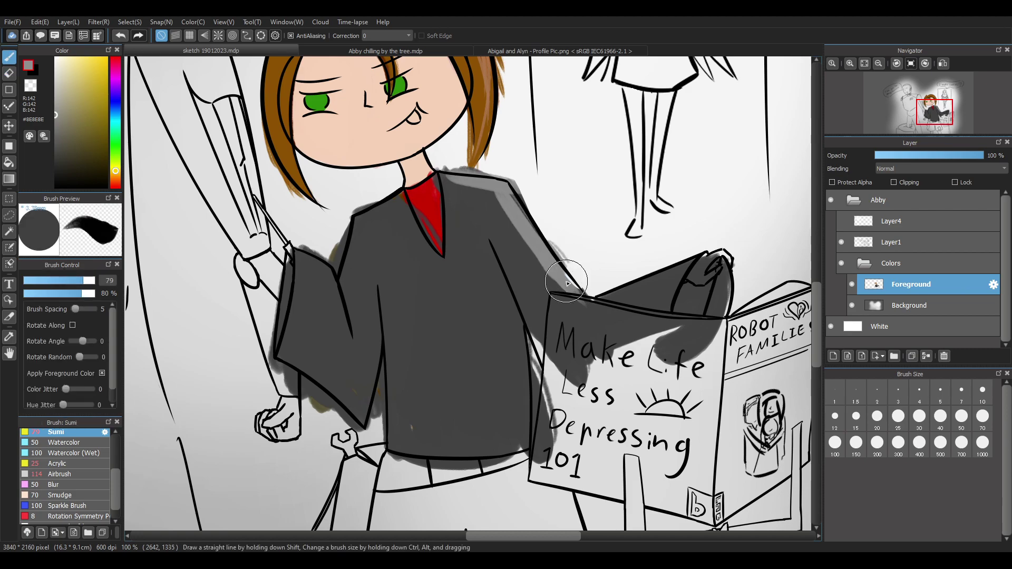
pyautogui.moveTo(542, 244); pyautogui.dragTo(617, 338)
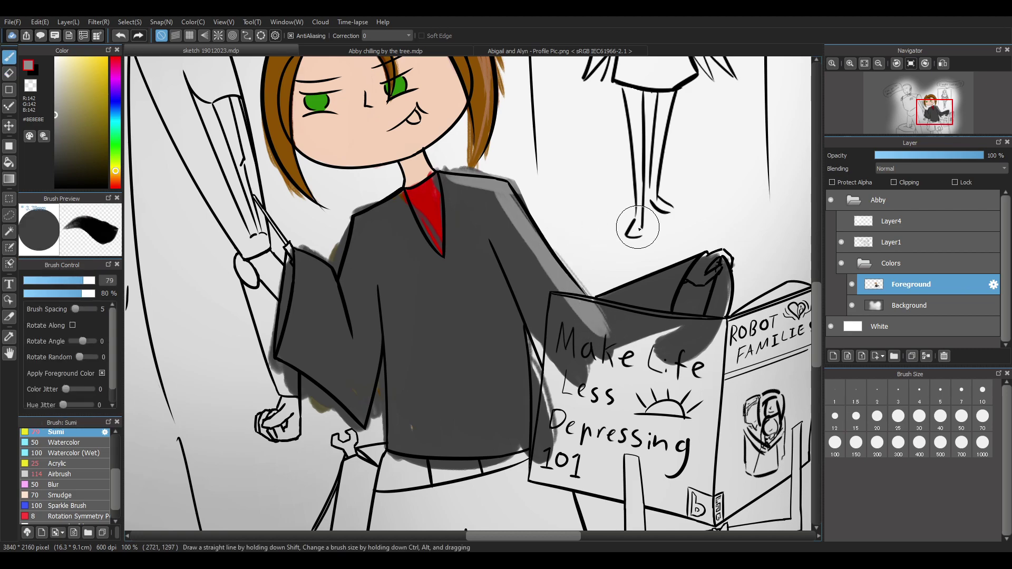
pyautogui.moveTo(602, 302); pyautogui.dragTo(708, 255)
pyautogui.hotkey('ctrl', 'z')
pyautogui.press('e')
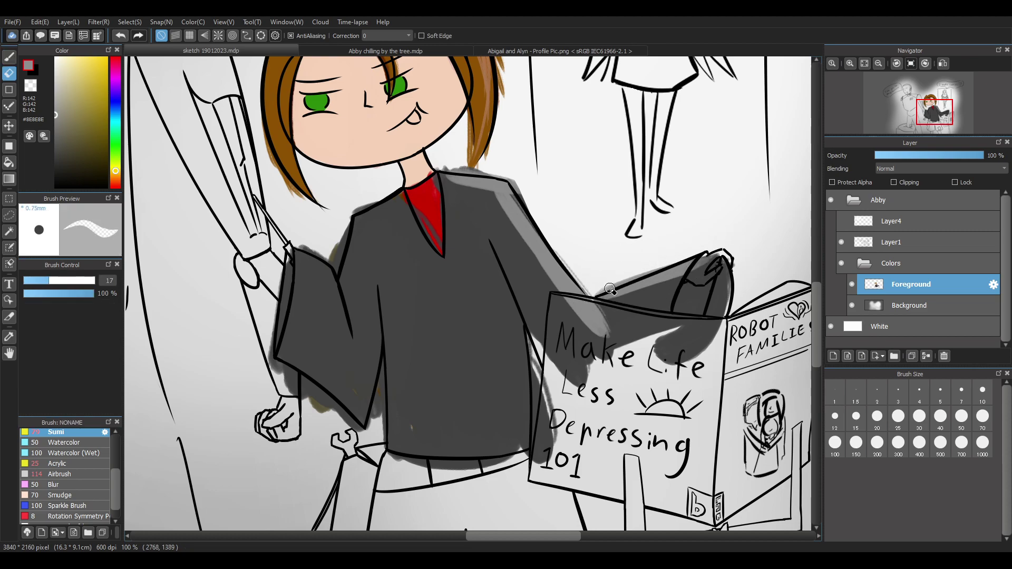
pyautogui.press('b')
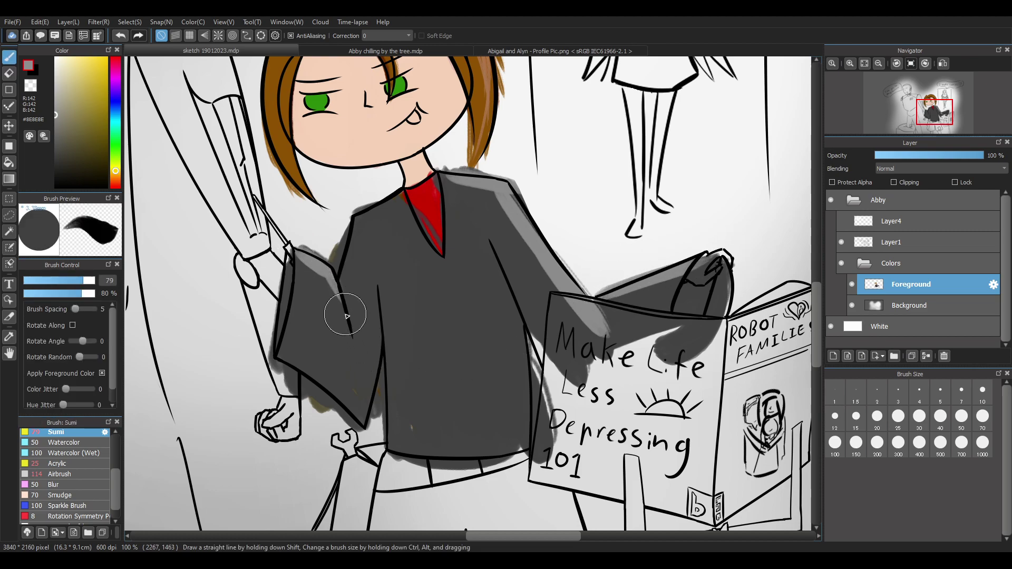
# Try a light grey highlight along the shoulder farther from the book, undoing the strokes
pyautogui.moveTo(352, 222); pyautogui.dragTo(418, 185)
pyautogui.hotkey('ctrl', 'z')
pyautogui.moveTo(359, 220)
pyautogui.mouseDown()
pyautogui.moveTo(423, 191)
pyautogui.moveTo(421, 169)
pyautogui.moveTo(446, 198)
pyautogui.mouseUp()
pyautogui.hotkey('ctrl', 'z')
pyautogui.hotkey('ctrl', 'z')
# Examine the shaded shirt and the uncoloured shorts at different magnifications within the scene
pyautogui.scroll(-2, 606, 295)
pyautogui.scroll(3, 549, 275)
pyautogui.scroll(-4, 601, 359)
pyautogui.scroll(4, 617, 413)
pyautogui.scroll(-3, 621, 425)
pyautogui.scroll(4, 641, 451)
pyautogui.scroll(-1, 653, 484)
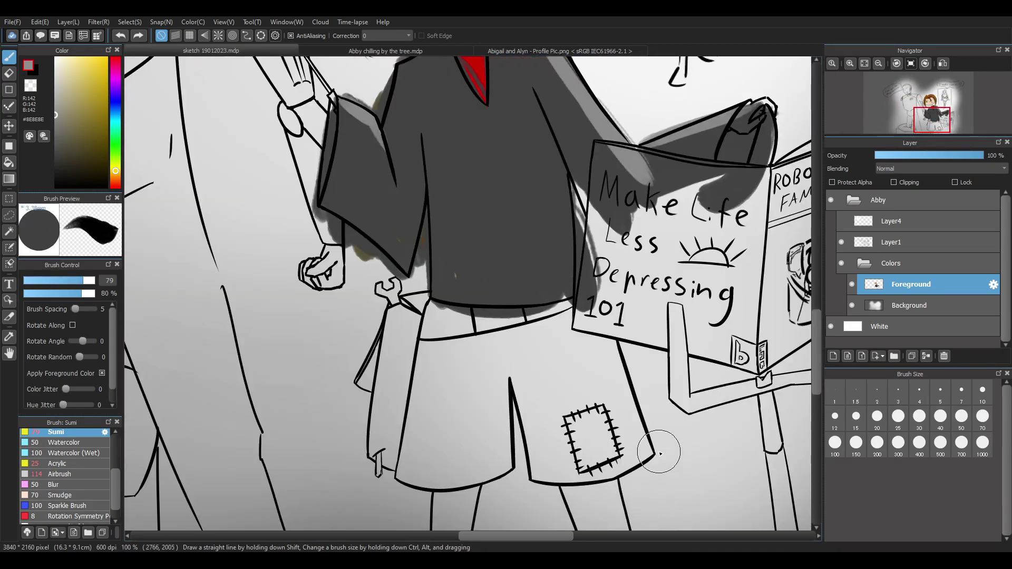
pyautogui.scroll(1, 659, 452)
pyautogui.scroll(-4, 606, 416)
pyautogui.scroll(2, 628, 473)
pyautogui.scroll(1, 622, 470)
pyautogui.scroll(-2, 614, 463)
pyautogui.scroll(1, 610, 441)
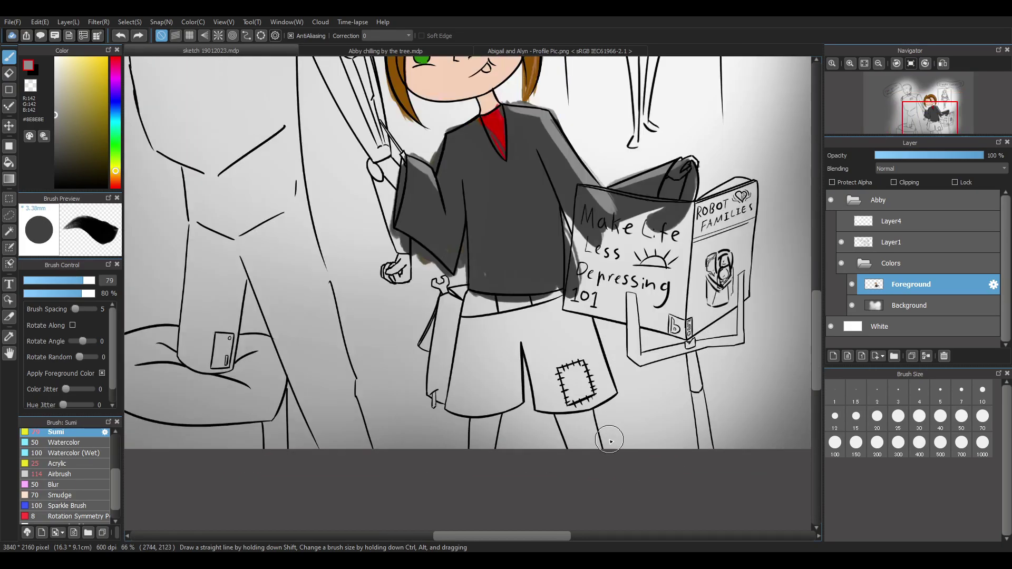
pyautogui.scroll(1, 610, 441)
pyautogui.scroll(-2, 606, 429)
pyautogui.scroll(1, 611, 391)
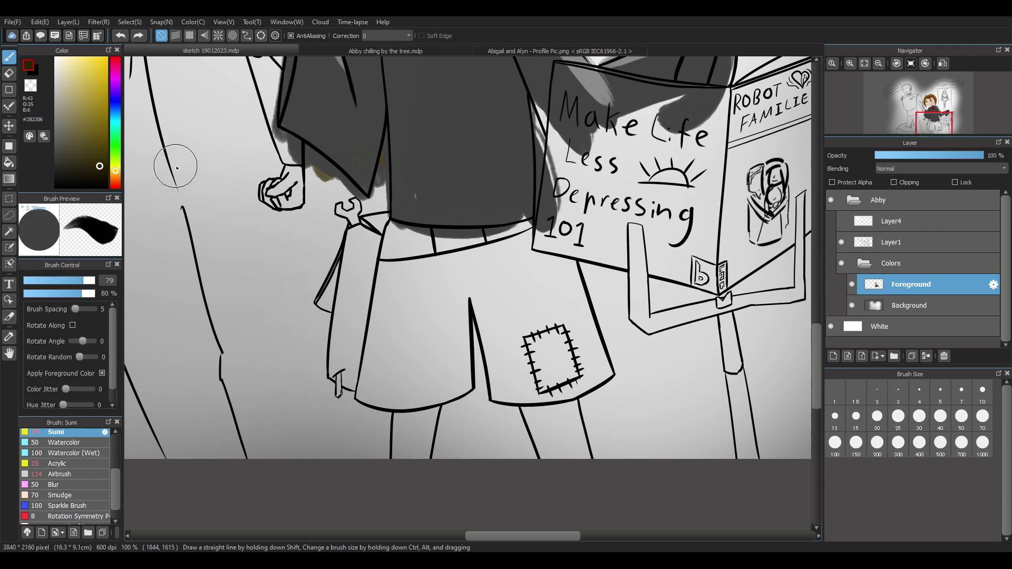
# Try a very dark olive (#2B2306) stroke on the shorts, undoing it
pyautogui.moveTo(388, 274); pyautogui.dragTo(378, 418)
pyautogui.hotkey('ctrl', 'z')
pyautogui.hotkey('ctrl', 'z')
# Paint both legs of the girl's shorts dark brown (#542700) with the size 79 Sumi brush
pyautogui.click(115, 176)
pyautogui.moveTo(117, 176); pyautogui.dragTo(118, 178)
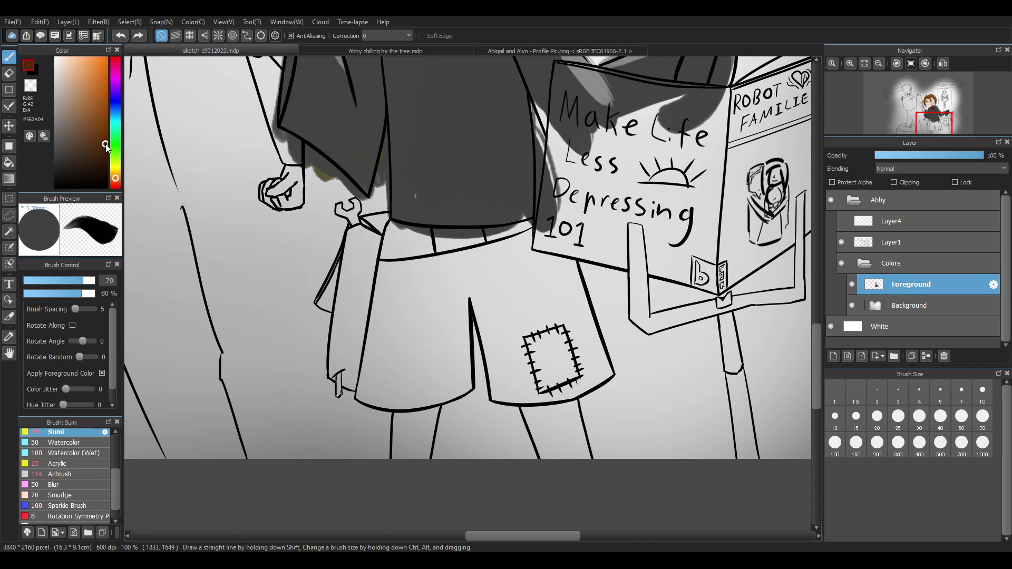
pyautogui.moveTo(403, 292)
pyautogui.mouseDown()
pyautogui.moveTo(385, 279)
pyautogui.moveTo(383, 303)
pyautogui.moveTo(405, 264)
pyautogui.moveTo(386, 404)
pyautogui.moveTo(398, 398)
pyautogui.moveTo(411, 423)
pyautogui.moveTo(463, 413)
pyautogui.mouseUp()
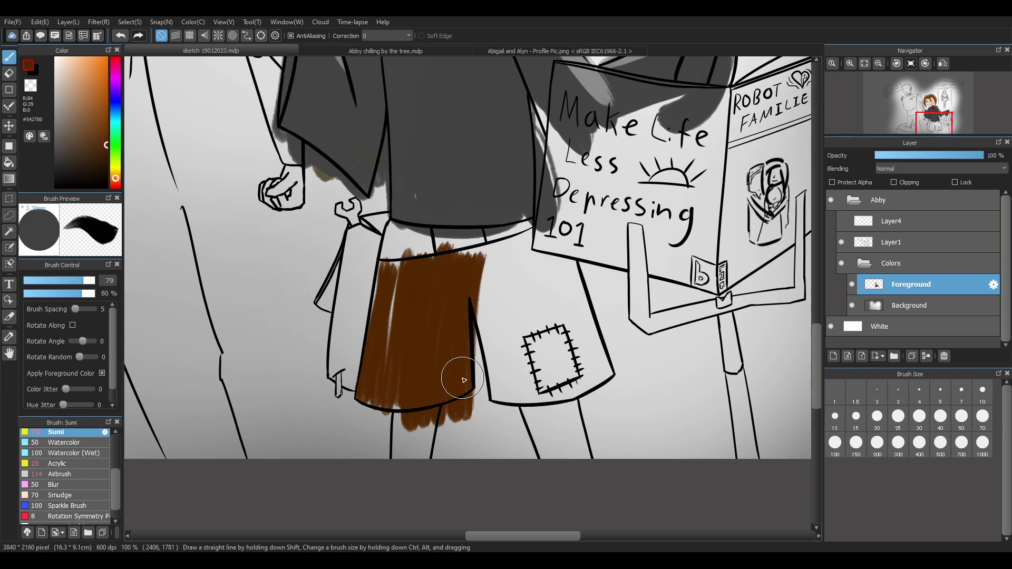
pyautogui.moveTo(486, 285)
pyautogui.mouseDown()
pyautogui.moveTo(504, 419)
pyautogui.moveTo(522, 263)
pyautogui.moveTo(506, 294)
pyautogui.moveTo(548, 369)
pyautogui.moveTo(577, 392)
pyautogui.moveTo(606, 327)
pyautogui.moveTo(624, 403)
pyautogui.mouseUp()
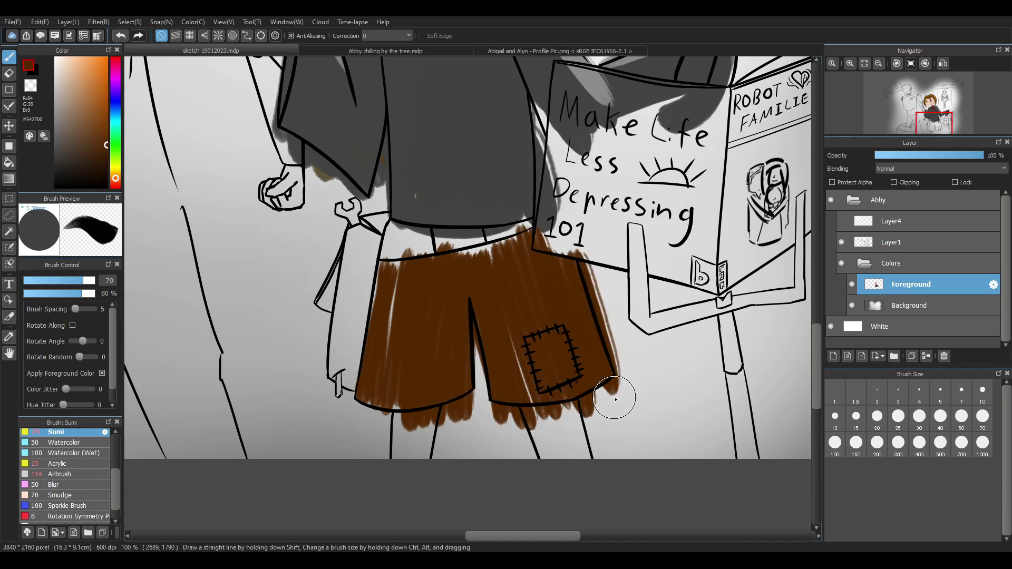
# Lighten the book-side leg of the shorts with brown (#6F3400), adding an orange (#B15300) highlight along its outer edge at 67% opacity
pyautogui.moveTo(441, 262)
pyautogui.mouseDown()
pyautogui.moveTo(386, 324)
pyautogui.moveTo(422, 317)
pyautogui.moveTo(453, 263)
pyautogui.moveTo(541, 242)
pyautogui.moveTo(444, 252)
pyautogui.moveTo(403, 285)
pyautogui.moveTo(555, 337)
pyautogui.moveTo(530, 235)
pyautogui.moveTo(557, 310)
pyautogui.moveTo(595, 361)
pyautogui.mouseUp()
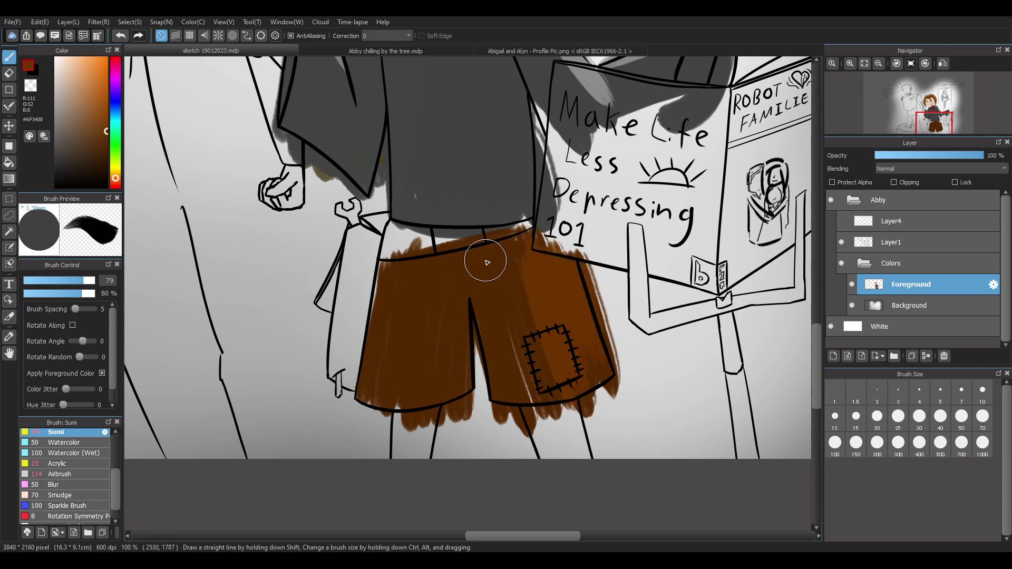
pyautogui.click(71, 294)
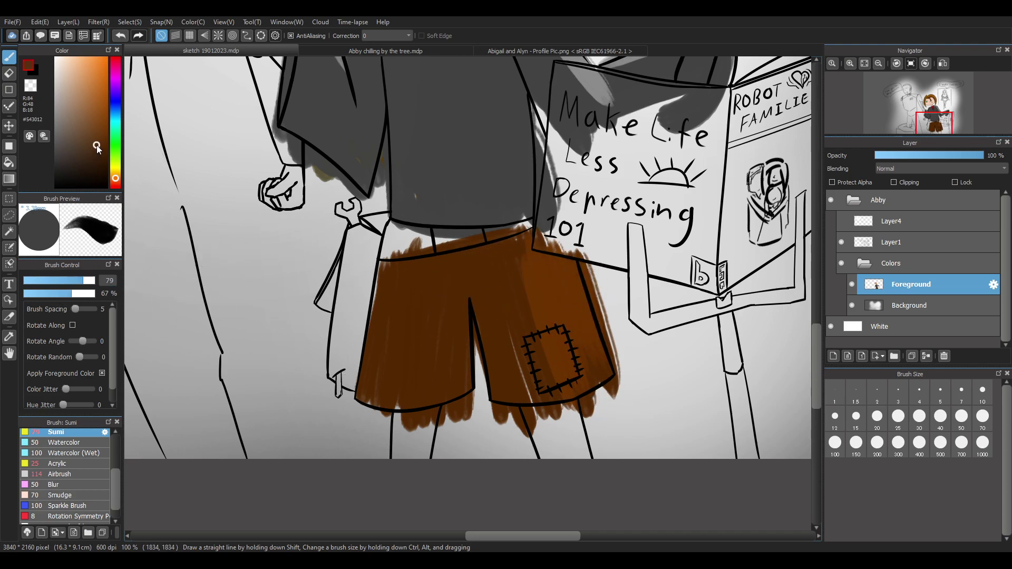
pyautogui.moveTo(514, 254)
pyautogui.mouseDown()
pyautogui.moveTo(583, 389)
pyautogui.moveTo(567, 298)
pyautogui.moveTo(582, 259)
pyautogui.moveTo(577, 309)
pyautogui.moveTo(568, 266)
pyautogui.mouseUp()
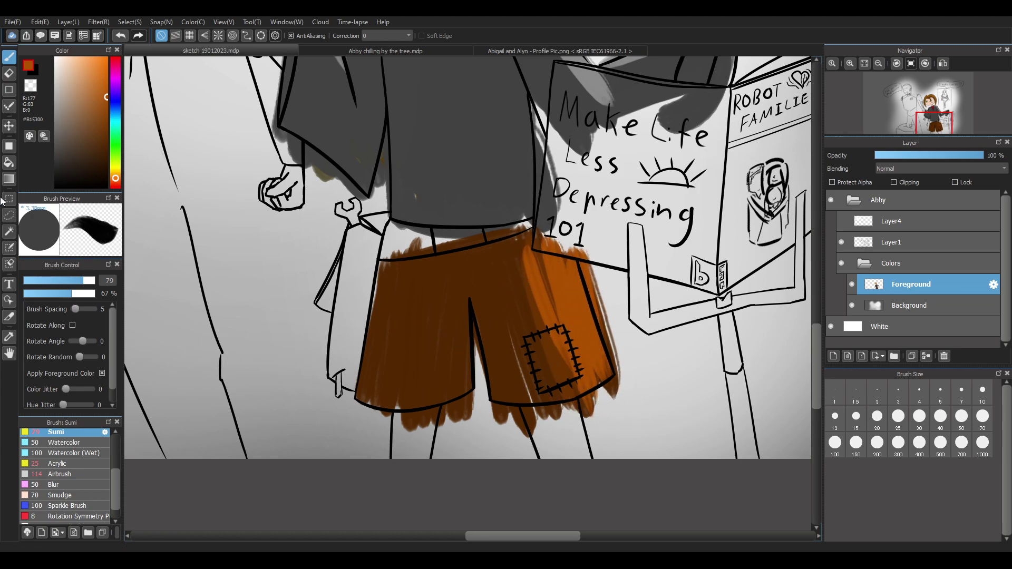
pyautogui.moveTo(577, 280)
pyautogui.mouseDown()
pyautogui.moveTo(604, 369)
pyautogui.moveTo(570, 248)
pyautogui.moveTo(601, 375)
pyautogui.moveTo(575, 271)
pyautogui.moveTo(626, 411)
pyautogui.mouseUp()
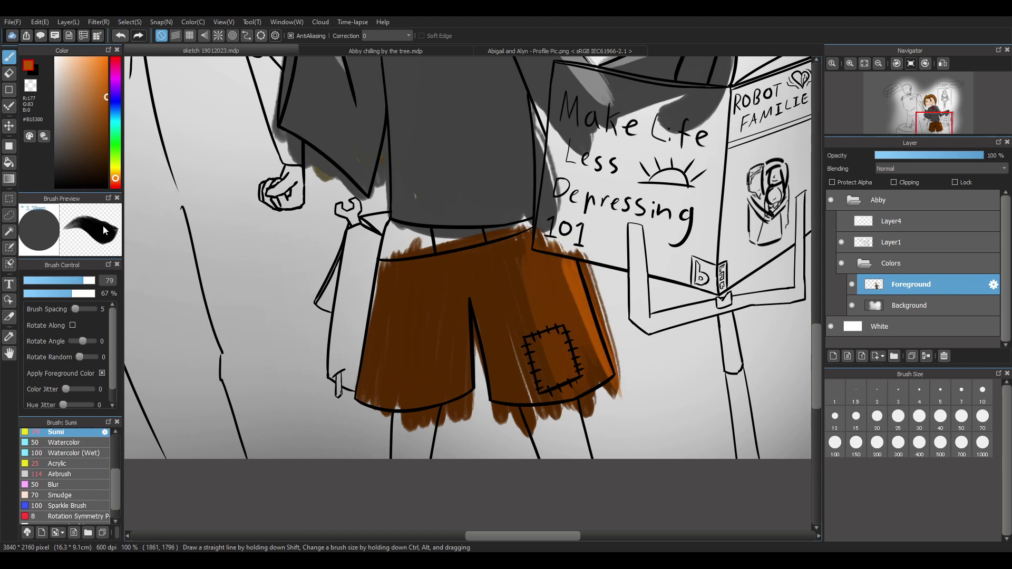
# Deepen the shorts' shaded area and blend the highlight's inner edge with dark brown (#562800) strokes
pyautogui.moveTo(379, 393); pyautogui.dragTo(358, 440)
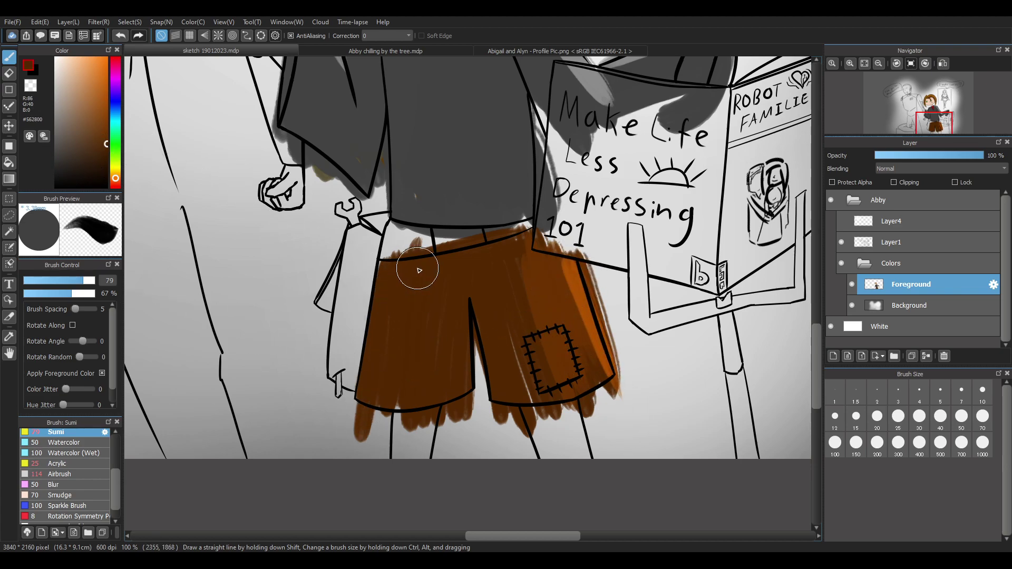
pyautogui.moveTo(502, 260)
pyautogui.mouseDown()
pyautogui.moveTo(541, 388)
pyautogui.moveTo(560, 405)
pyautogui.moveTo(510, 279)
pyautogui.moveTo(538, 380)
pyautogui.mouseUp()
pyautogui.moveTo(527, 250); pyautogui.dragTo(580, 411)
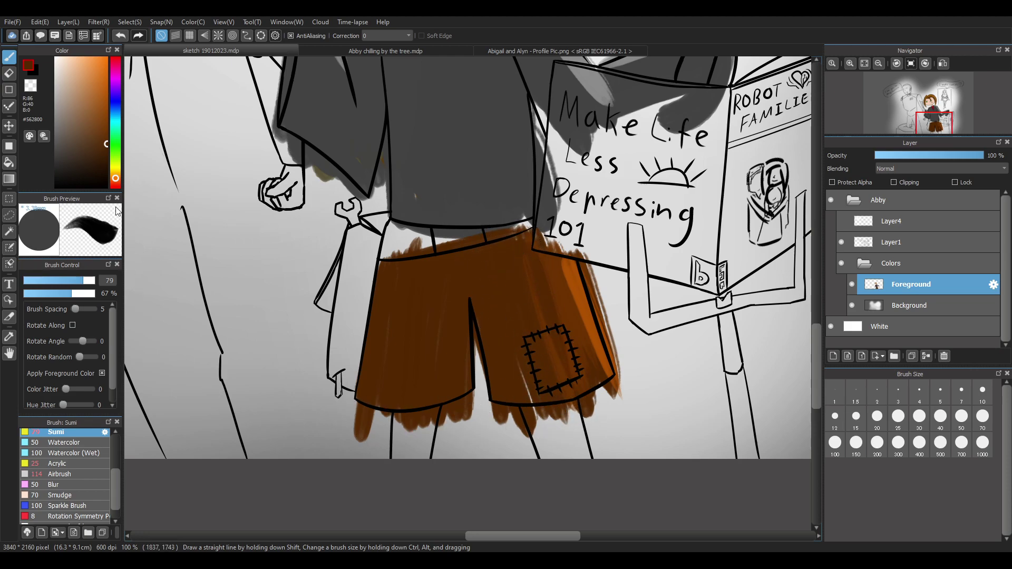
pyautogui.click(66, 165)
pyautogui.moveTo(406, 323)
pyautogui.mouseDown()
pyautogui.moveTo(406, 265)
pyautogui.moveTo(395, 429)
pyautogui.moveTo(408, 276)
pyautogui.moveTo(419, 264)
pyautogui.moveTo(408, 354)
pyautogui.mouseUp()
pyautogui.hotkey('ctrl', 'z')
pyautogui.hotkey('ctrl', 'z')
# Smooth the streaks on the patched leg of the shorts with dark brown (#532803) strokes
pyautogui.moveTo(89, 159); pyautogui.dragTo(106, 146)
pyautogui.moveTo(509, 272); pyautogui.dragTo(533, 416)
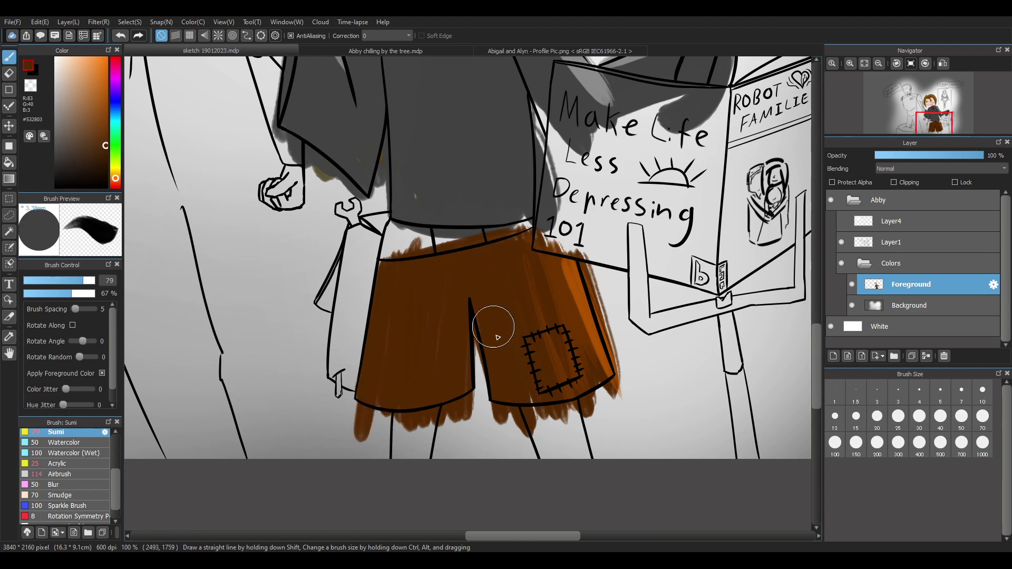
pyautogui.moveTo(522, 288); pyautogui.dragTo(576, 419)
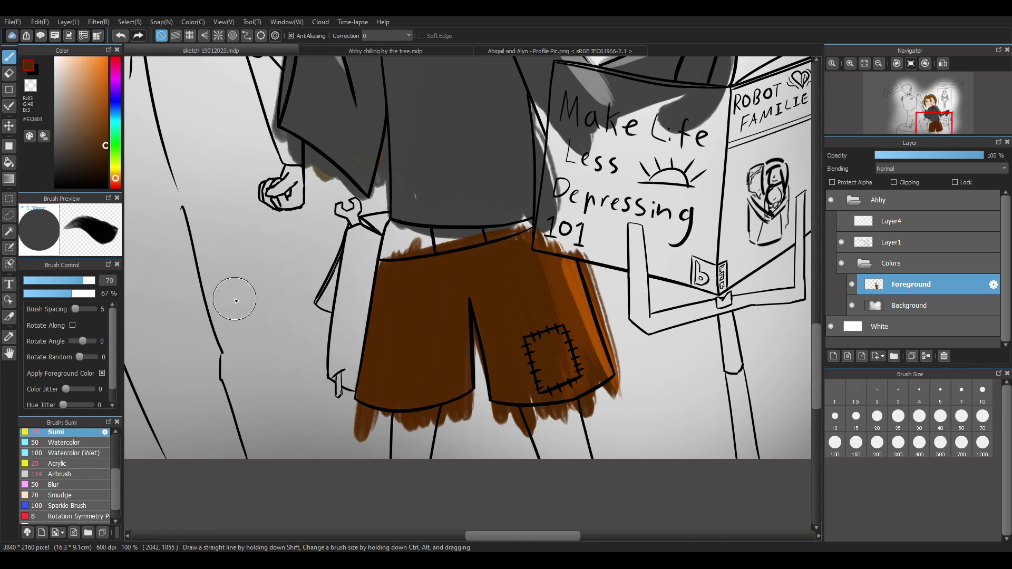
# Examine the shaded shorts and shirt within the wider comic scene
pyautogui.scroll(-3, 357, 249)
pyautogui.scroll(-1, 358, 250)
pyautogui.scroll(-2, 367, 169)
pyautogui.scroll(2, 368, 158)
pyautogui.scroll(-2, 364, 206)
pyautogui.scroll(2, 340, 275)
pyautogui.scroll(-3, 339, 355)
pyautogui.scroll(4, 341, 354)
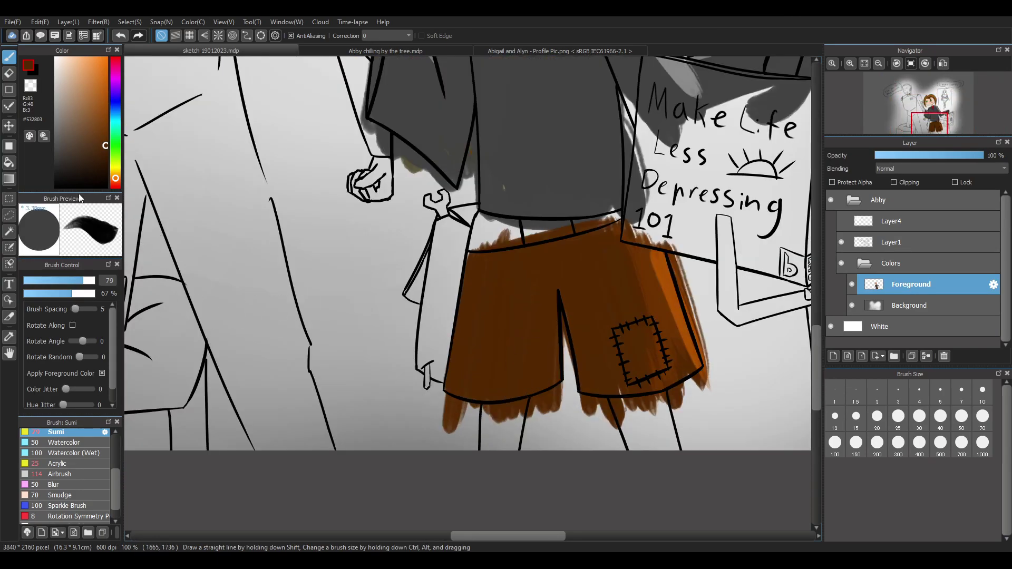
# Paint the tool pouch hanging beside the shorts in very dark brown (#210F00), covering its streaks with #241407 strokes and finishing at 46% opacity
pyautogui.click(106, 172)
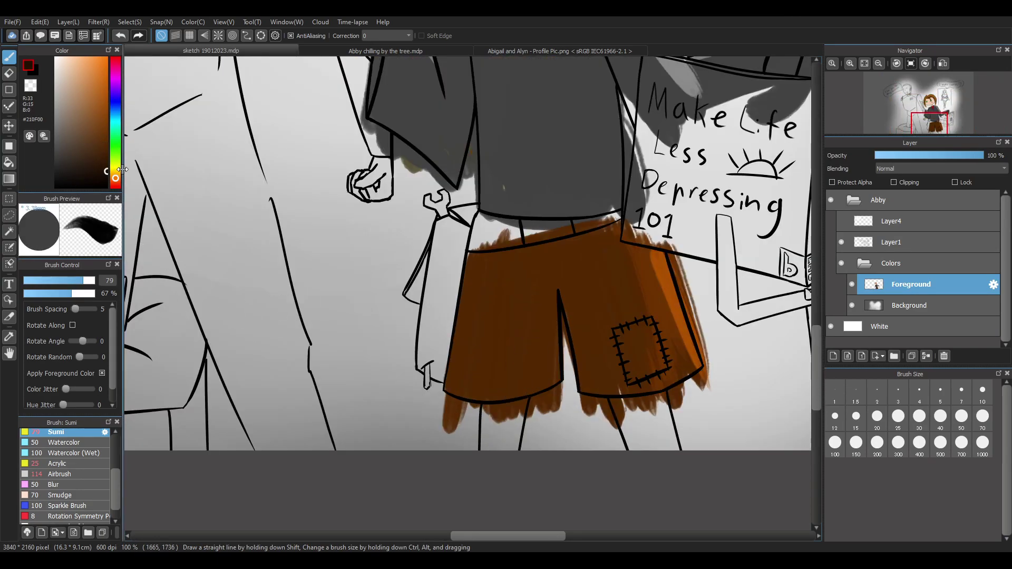
pyautogui.moveTo(442, 221)
pyautogui.mouseDown()
pyautogui.moveTo(436, 399)
pyautogui.moveTo(460, 269)
pyautogui.moveTo(448, 332)
pyautogui.moveTo(434, 262)
pyautogui.moveTo(472, 210)
pyautogui.mouseUp()
pyautogui.moveTo(427, 244)
pyautogui.mouseDown()
pyautogui.moveTo(404, 307)
pyautogui.moveTo(422, 305)
pyautogui.mouseUp()
pyautogui.click(97, 170)
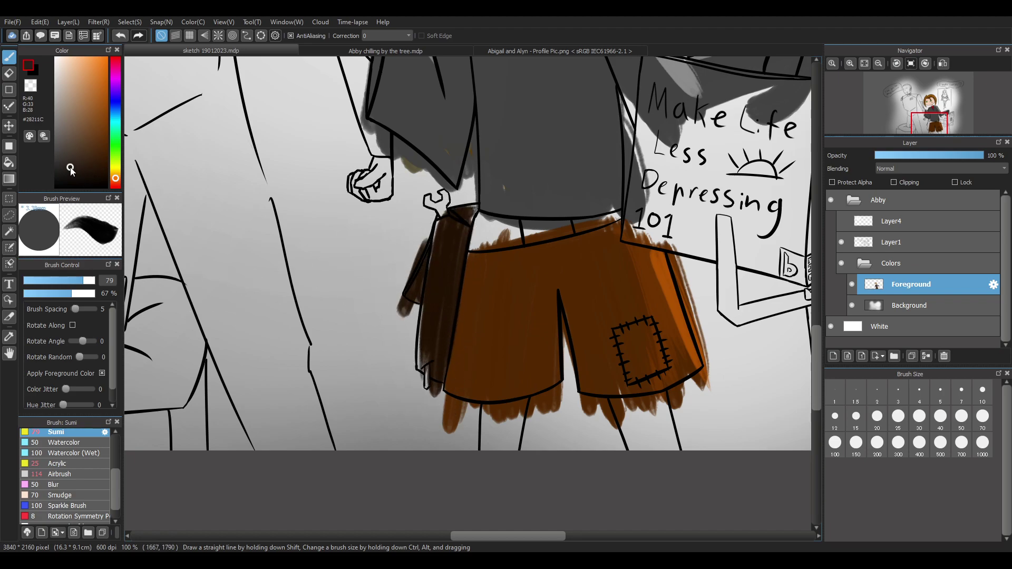
pyautogui.moveTo(448, 255)
pyautogui.mouseDown()
pyautogui.moveTo(426, 383)
pyautogui.moveTo(439, 260)
pyautogui.moveTo(441, 355)
pyautogui.mouseUp()
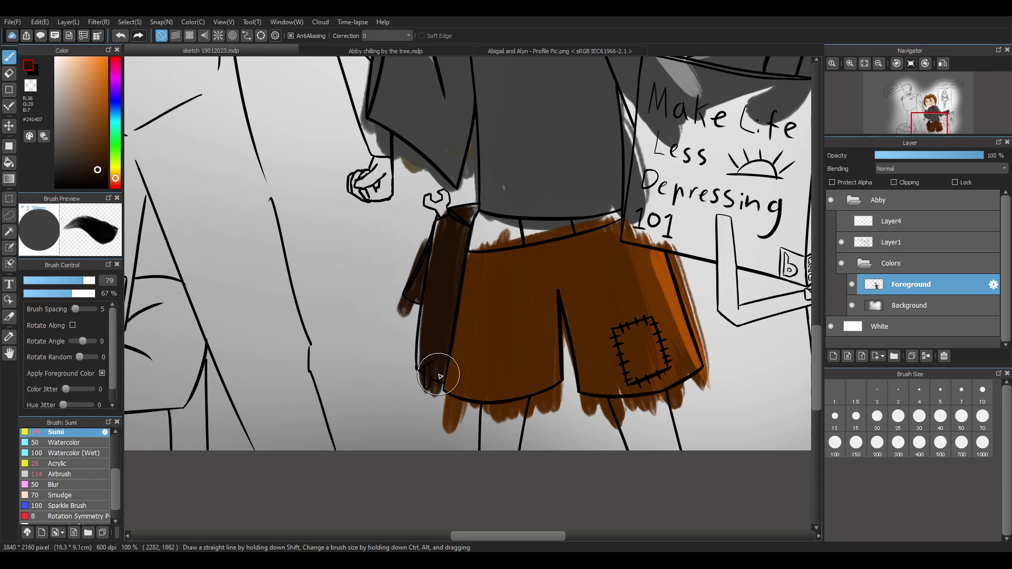
pyautogui.click(56, 294)
pyautogui.moveTo(425, 263)
pyautogui.mouseDown()
pyautogui.moveTo(405, 284)
pyautogui.moveTo(414, 300)
pyautogui.mouseUp()
pyautogui.moveTo(437, 231)
pyautogui.mouseDown()
pyautogui.moveTo(418, 312)
pyautogui.moveTo(436, 237)
pyautogui.moveTo(424, 408)
pyautogui.moveTo(450, 217)
pyautogui.moveTo(438, 228)
pyautogui.moveTo(443, 388)
pyautogui.mouseUp()
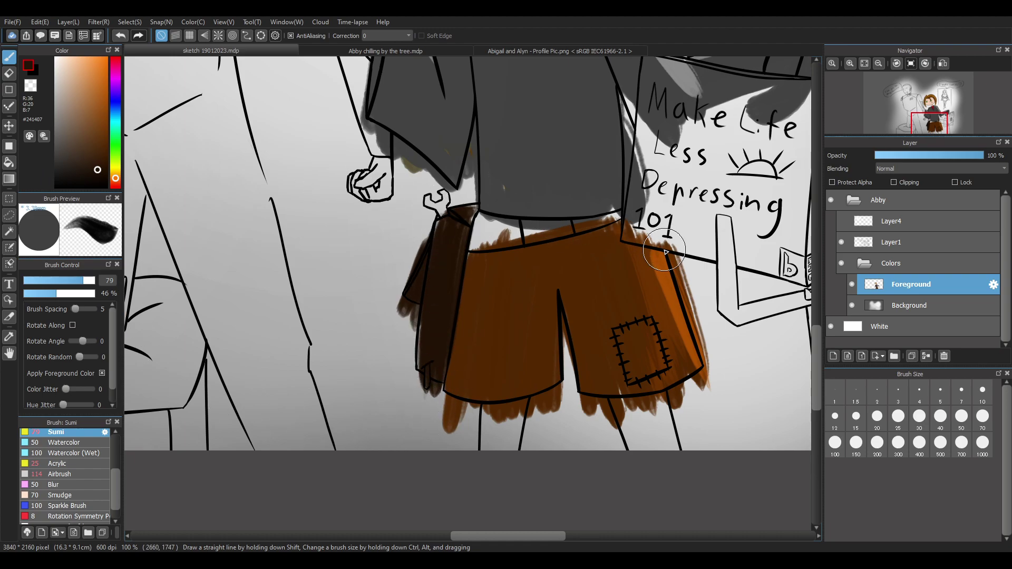
# Try to cover the light highlight on the shirt's book-side sleeve with dark grey (#3D3D3D) at 46% opacity
pyautogui.moveTo(814, 349); pyautogui.dragTo(810, 314)
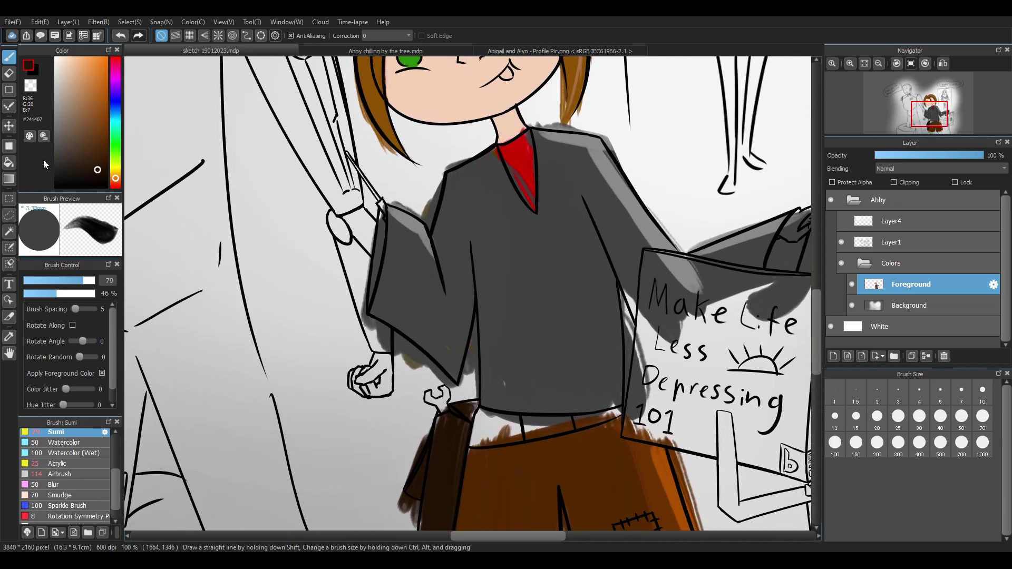
pyautogui.click(54, 157)
pyautogui.moveTo(564, 184)
pyautogui.mouseDown()
pyautogui.moveTo(593, 174)
pyautogui.moveTo(651, 246)
pyautogui.moveTo(596, 155)
pyautogui.moveTo(681, 301)
pyautogui.moveTo(590, 146)
pyautogui.moveTo(660, 281)
pyautogui.mouseUp()
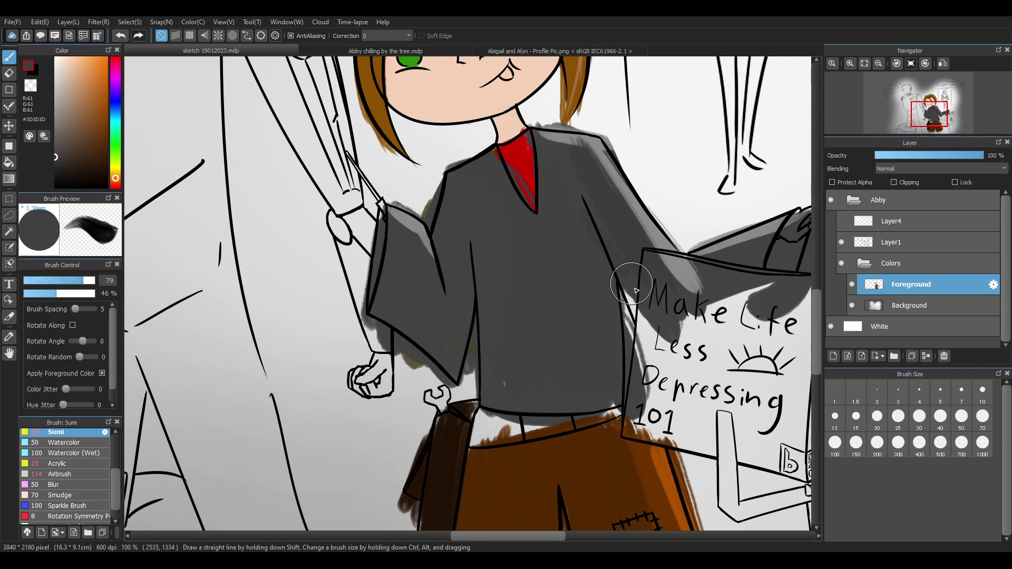
pyautogui.moveTo(598, 155); pyautogui.dragTo(694, 303)
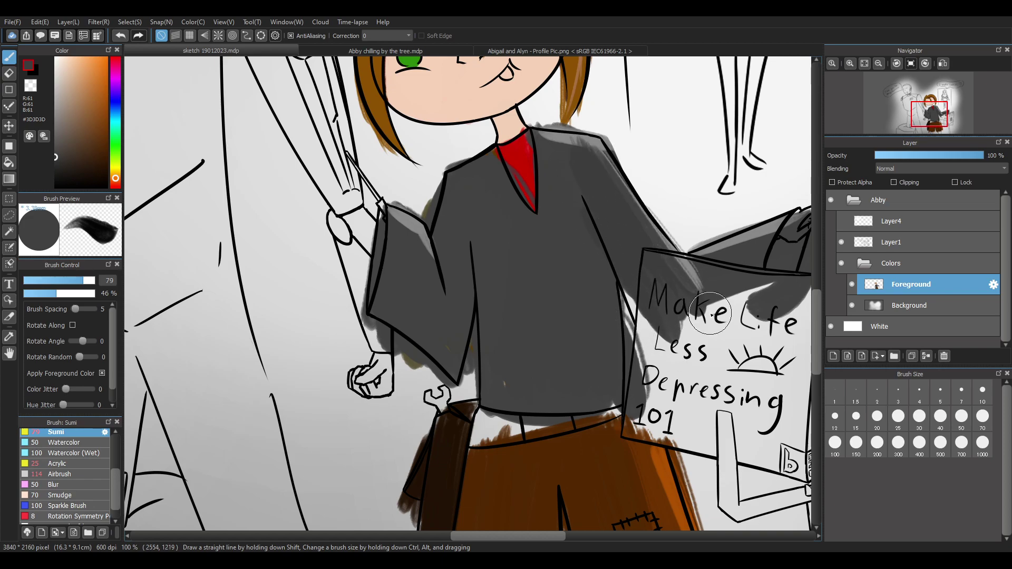
pyautogui.hotkey('ctrl', 'z')
pyautogui.hotkey('ctrl', 'z')
# Soften the book-side sleeve's highlight with translucent dark grey (#3D3D3D) strokes at brush size 47 and 25% opacity
pyautogui.moveTo(62, 285)
pyautogui.mouseDown()
pyautogui.moveTo(72, 288)
pyautogui.moveTo(41, 294)
pyautogui.mouseUp()
pyautogui.moveTo(591, 153)
pyautogui.mouseDown()
pyautogui.moveTo(715, 316)
pyautogui.moveTo(722, 307)
pyautogui.mouseUp()
pyautogui.moveTo(601, 153); pyautogui.dragTo(730, 324)
pyautogui.hotkey('ctrl', 'z')
pyautogui.moveTo(587, 157); pyautogui.dragTo(723, 324)
pyautogui.moveTo(627, 196); pyautogui.dragTo(743, 331)
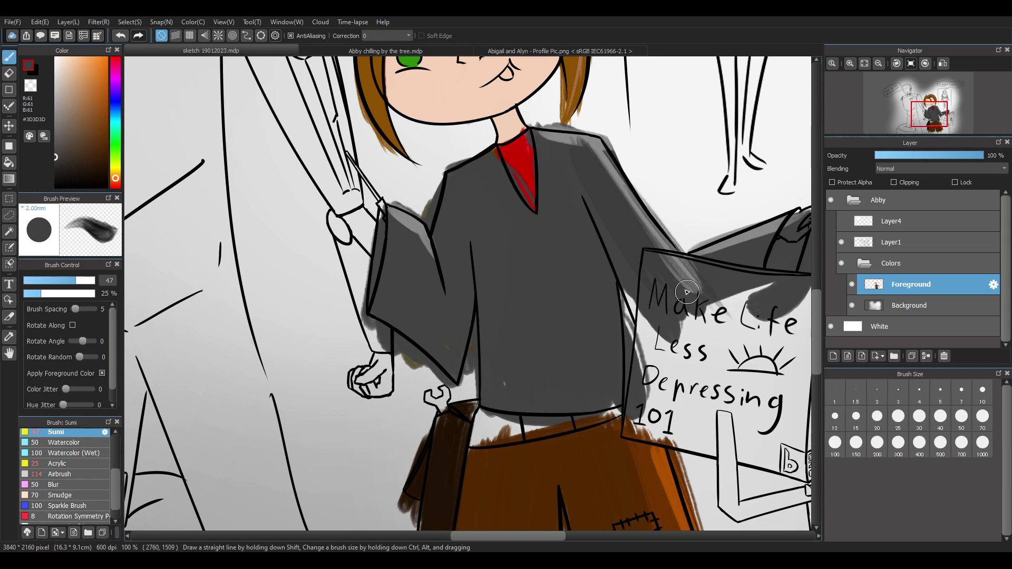
pyautogui.moveTo(566, 180); pyautogui.dragTo(662, 330)
# Try brownish-grey (#645D57) highlight strokes down the book-side part of the shirt's torso
pyautogui.click(61, 136)
pyautogui.moveTo(568, 153); pyautogui.dragTo(616, 370)
pyautogui.moveTo(576, 197)
pyautogui.mouseDown()
pyautogui.moveTo(626, 367)
pyautogui.moveTo(590, 248)
pyautogui.moveTo(597, 341)
pyautogui.moveTo(615, 355)
pyautogui.moveTo(600, 342)
pyautogui.mouseUp()
pyautogui.moveTo(574, 223); pyautogui.dragTo(610, 388)
pyautogui.moveTo(564, 196); pyautogui.dragTo(605, 405)
pyautogui.moveTo(554, 272); pyautogui.dragTo(576, 371)
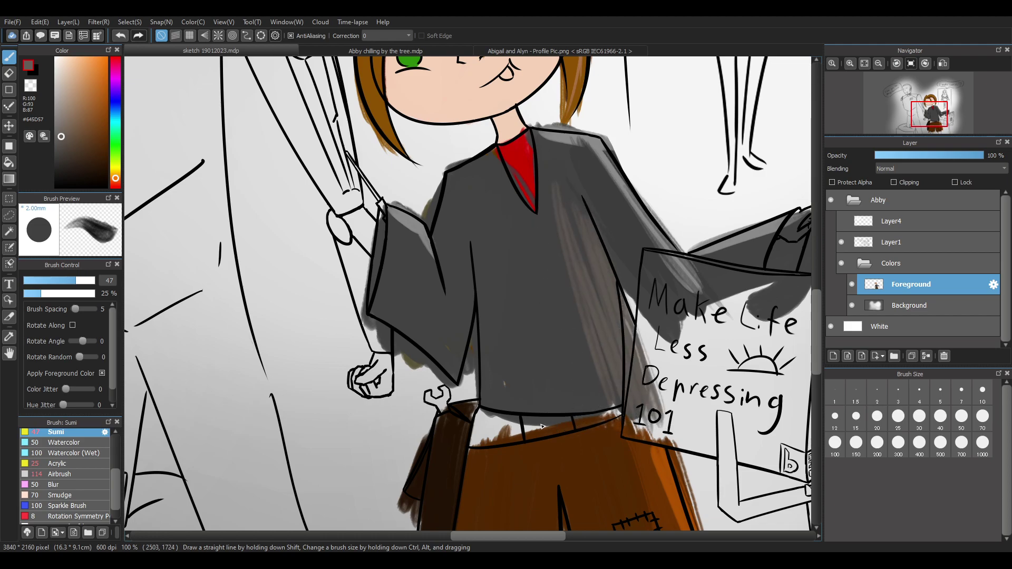
pyautogui.hotkey('ctrl', 'z')
pyautogui.hotkey('ctrl', 'z')
pyautogui.hotkey('ctrl', 'z')
pyautogui.hotkey('ctrl', 'z')
pyautogui.hotkey('ctrl', 'z')
# Try thin neutral grey (#828282) highlight strokes along the torso's book-side edge at 25% opacity
pyautogui.click(55, 121)
pyautogui.moveTo(573, 269)
pyautogui.mouseDown()
pyautogui.moveTo(576, 217)
pyautogui.moveTo(592, 209)
pyautogui.moveTo(671, 435)
pyautogui.mouseUp()
pyautogui.hotkey('ctrl', 'z')
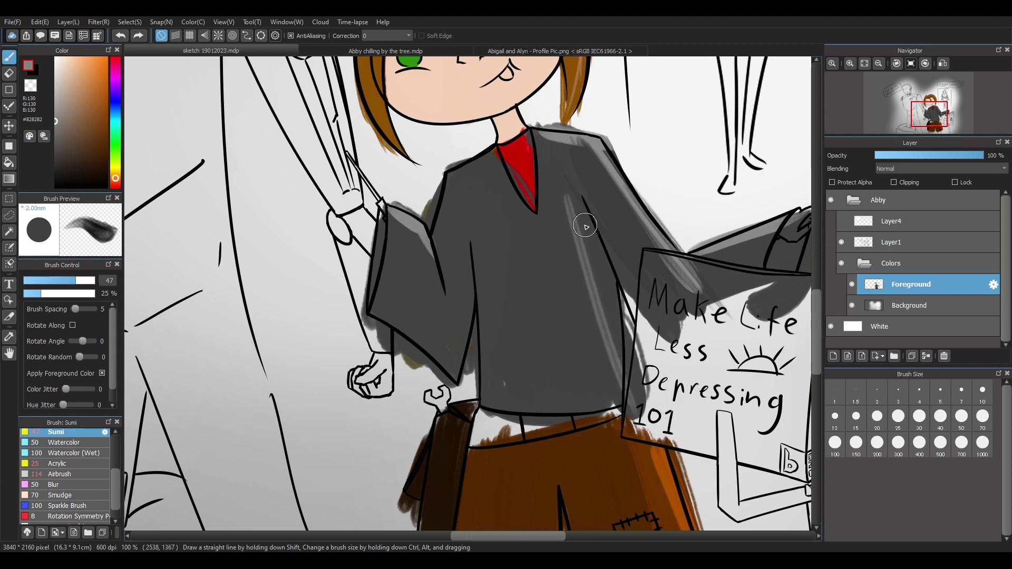
pyautogui.hotkey('ctrl', 'z')
pyautogui.moveTo(575, 206); pyautogui.dragTo(648, 414)
pyautogui.moveTo(589, 230); pyautogui.dragTo(641, 369)
pyautogui.hotkey('ctrl', 'z')
pyautogui.hotkey('ctrl', 'z')
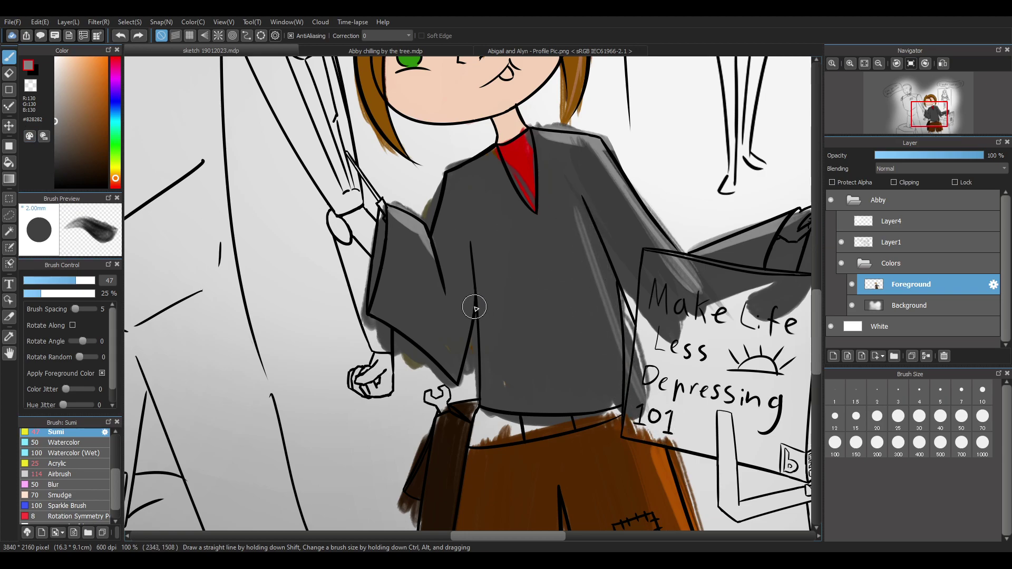
# Highlight the shirt torso's book-side edge in light grey (#828282) with brush size 74 and 67% opacity
pyautogui.click(81, 280)
pyautogui.click(72, 294)
pyautogui.moveTo(555, 201); pyautogui.dragTo(628, 409)
pyautogui.moveTo(585, 210); pyautogui.dragTo(638, 401)
pyautogui.hotkey('ctrl', 'z')
pyautogui.hotkey('ctrl', 'z')
pyautogui.moveTo(592, 228); pyautogui.dragTo(638, 398)
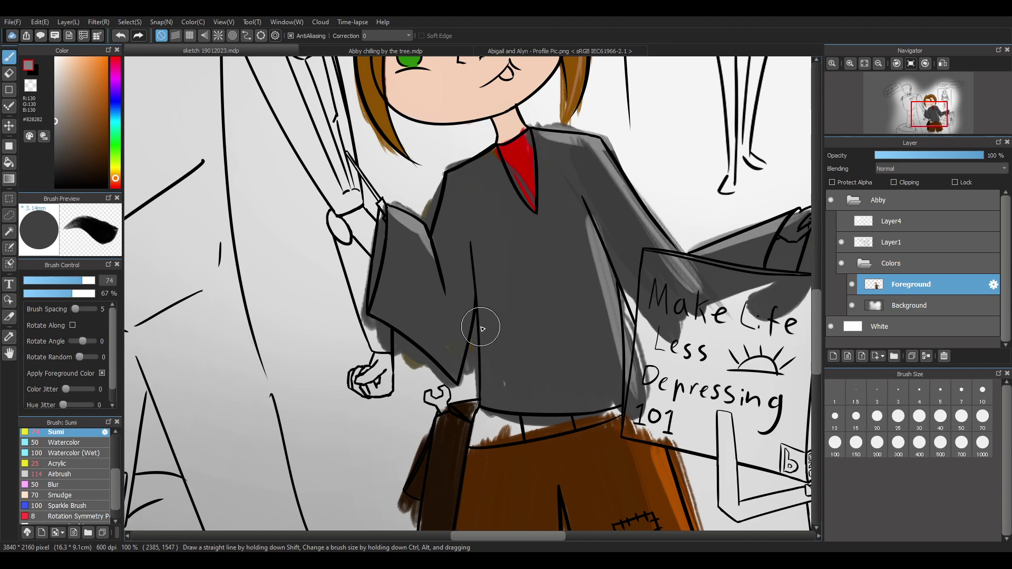
# Try light grey (#828282) highlight strokes along the inner edge of the sleeve nearest the robot
pyautogui.moveTo(465, 294); pyautogui.dragTo(457, 376)
pyautogui.hotkey('ctrl', 'z')
pyautogui.moveTo(467, 253); pyautogui.dragTo(463, 418)
pyautogui.hotkey('ctrl', 'z')
pyautogui.moveTo(467, 271)
pyautogui.mouseDown()
pyautogui.moveTo(464, 344)
pyautogui.moveTo(462, 258)
pyautogui.moveTo(454, 357)
pyautogui.moveTo(464, 272)
pyautogui.moveTo(464, 335)
pyautogui.moveTo(466, 298)
pyautogui.mouseUp()
pyautogui.hotkey('ctrl', 'z')
# Examine the coloured girl within the whole comic scene and compare her with the finished profile picture reference
pyautogui.scroll(-3, 556, 340)
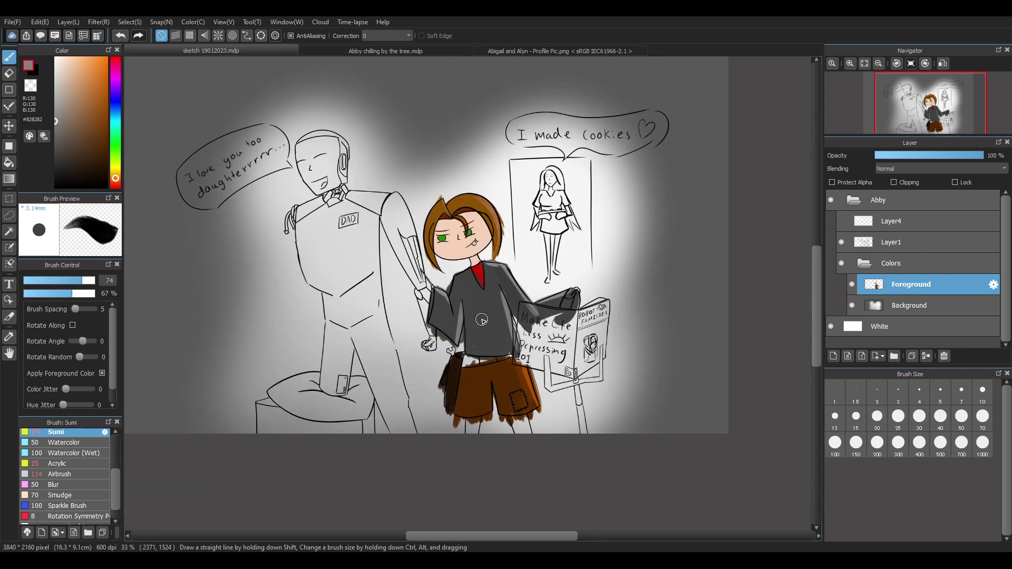
pyautogui.scroll(2, 549, 332)
pyautogui.scroll(-2, 544, 328)
pyautogui.scroll(2, 543, 328)
pyautogui.scroll(-2, 356, 294)
pyautogui.scroll(-1, 343, 290)
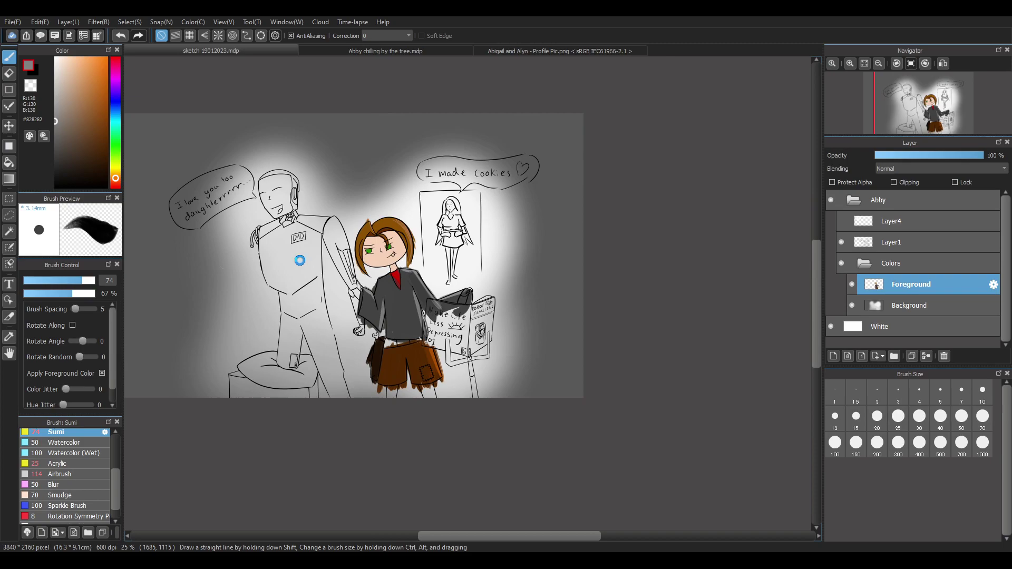
pyautogui.scroll(2, 304, 258)
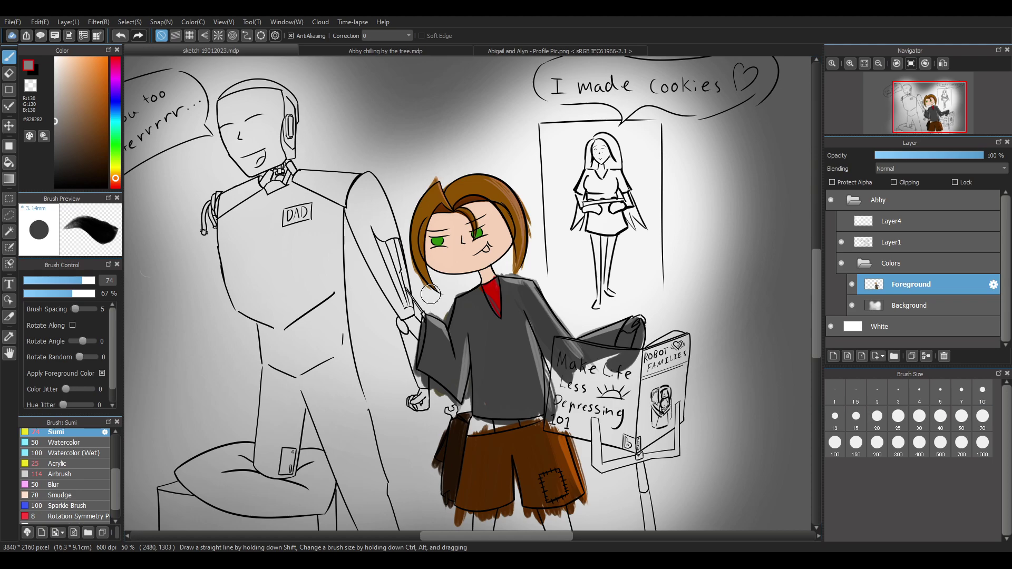
pyautogui.scroll(-2, 430, 294)
pyautogui.scroll(1, 422, 284)
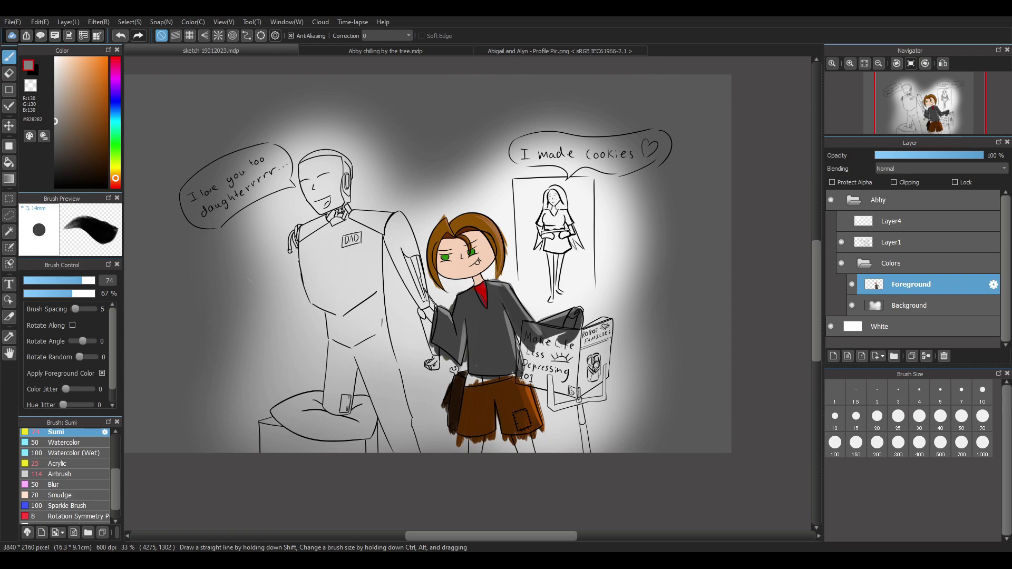
pyautogui.click(542, 51)
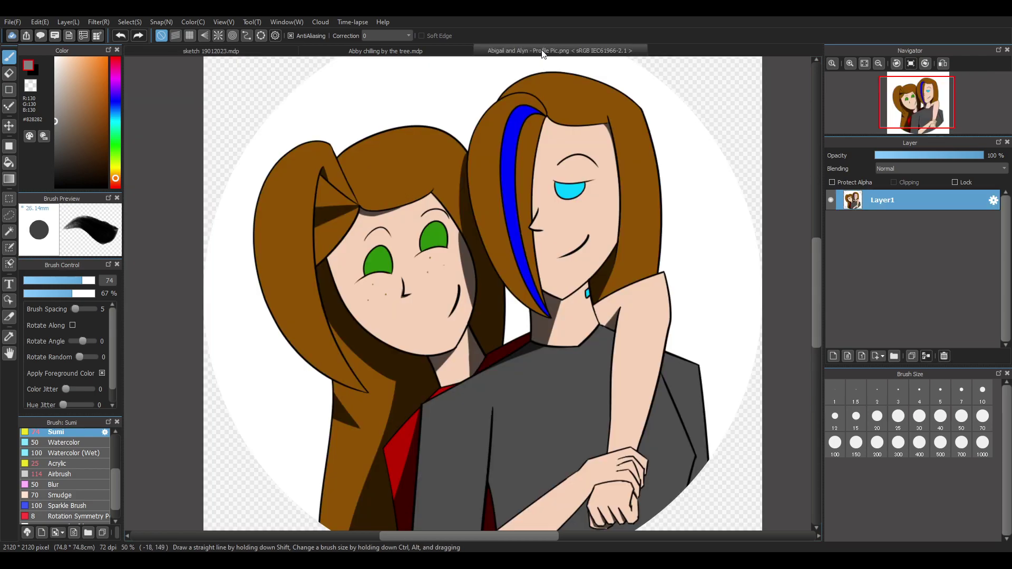
pyautogui.click(244, 53)
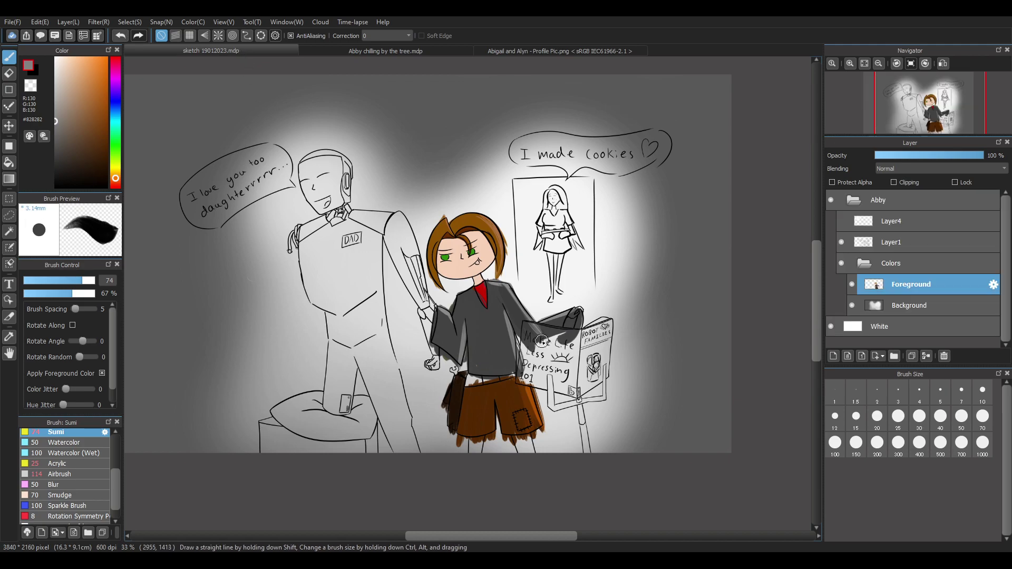
# Review the comic scene and compare it with the bare line art by temporarily hiding the Colors folder
pyautogui.scroll(2, 473, 379)
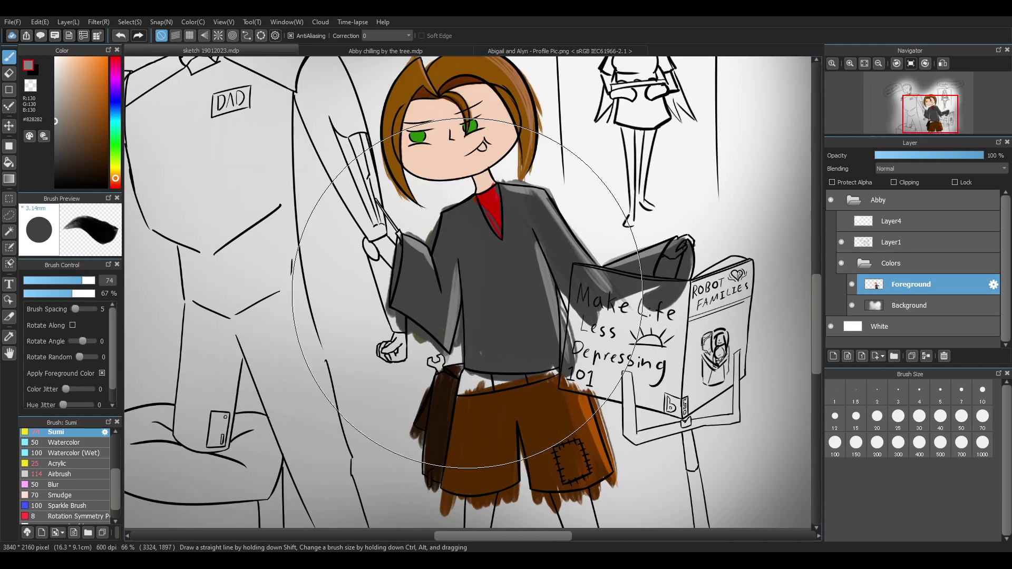
pyautogui.scroll(-1, 581, 406)
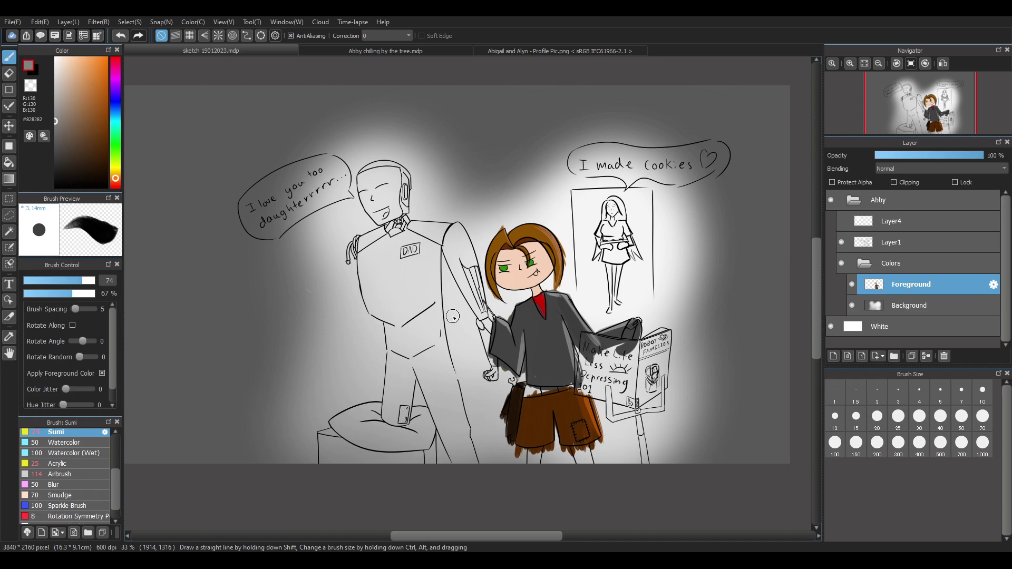
pyautogui.scroll(-1, 518, 183)
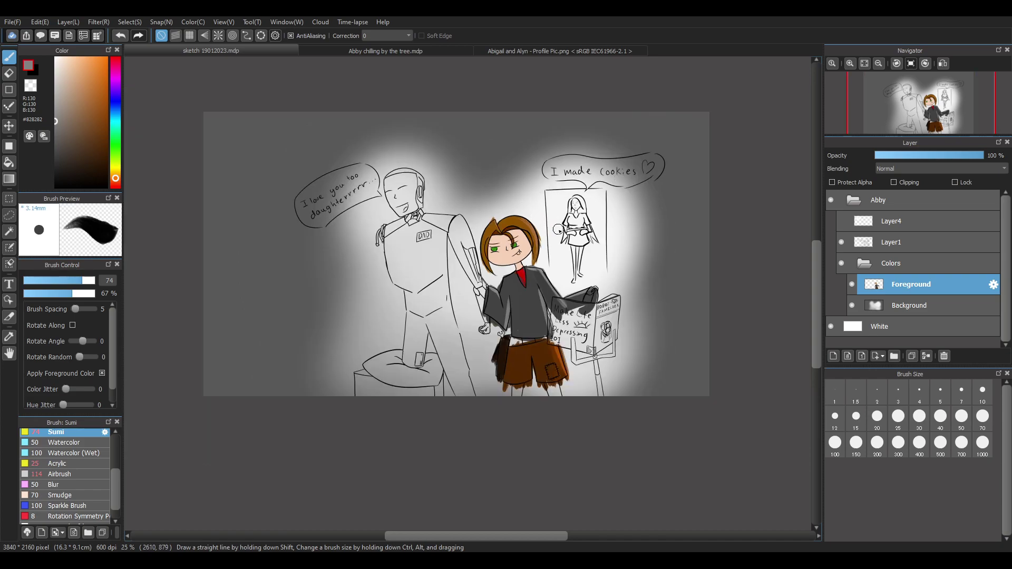
pyautogui.scroll(1, 558, 230)
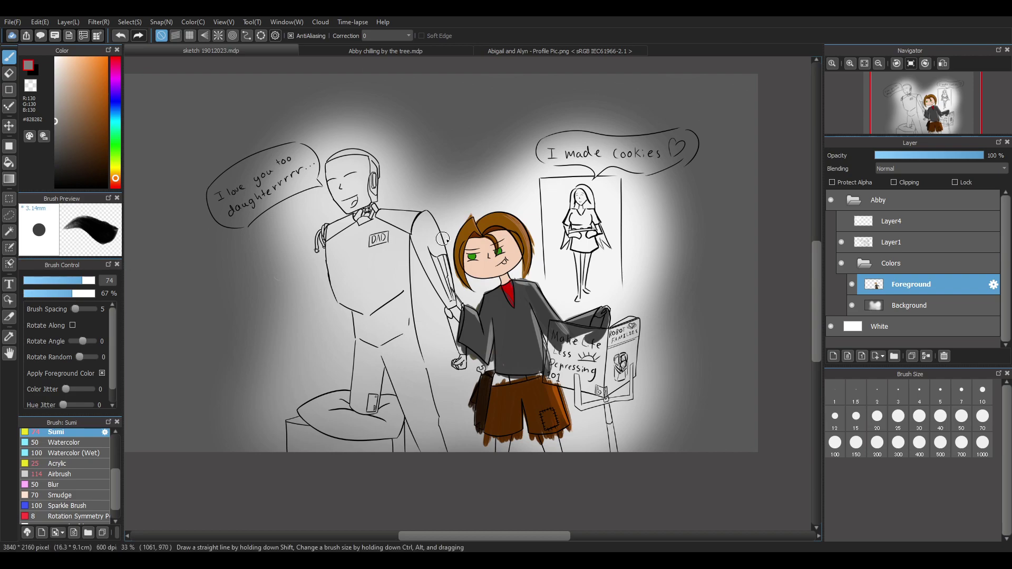
pyautogui.moveTo(539, 539); pyautogui.dragTo(528, 534)
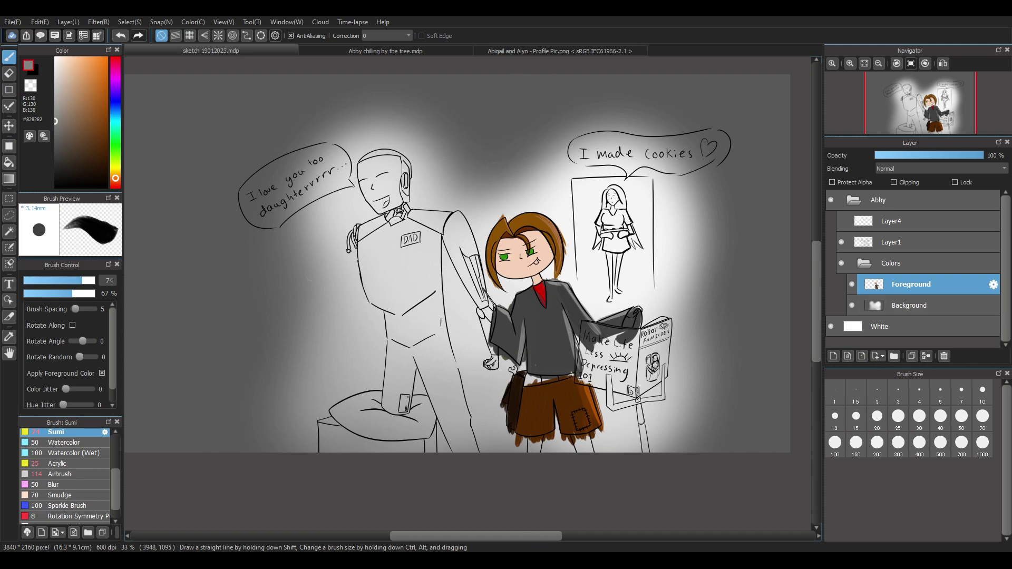
pyautogui.click(845, 265)
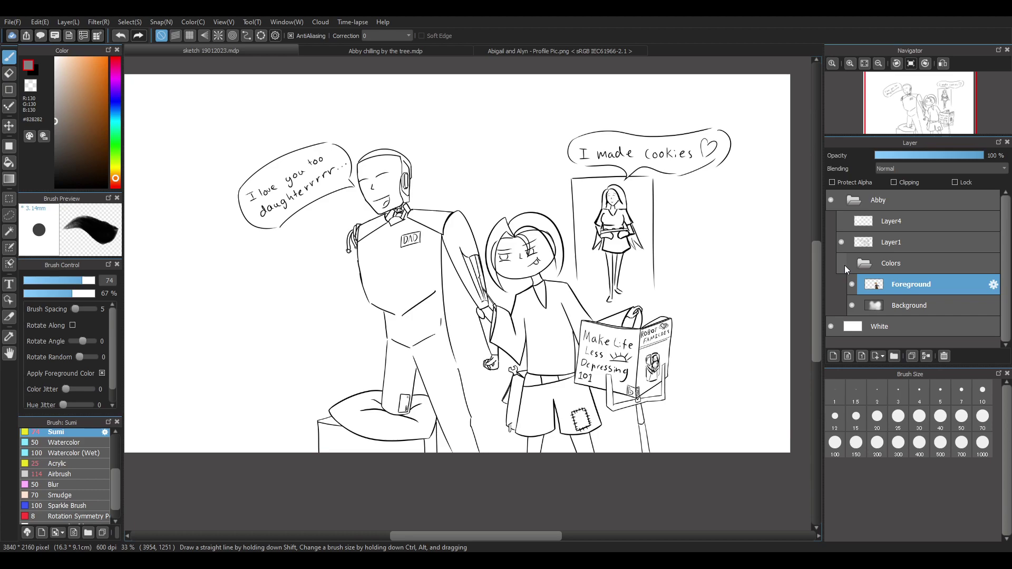
pyautogui.click(845, 264)
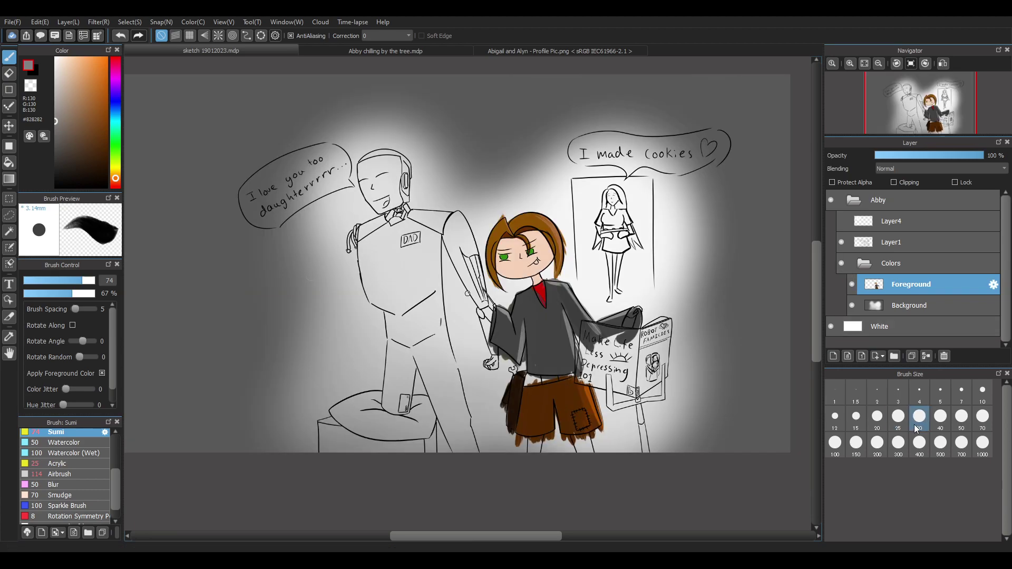